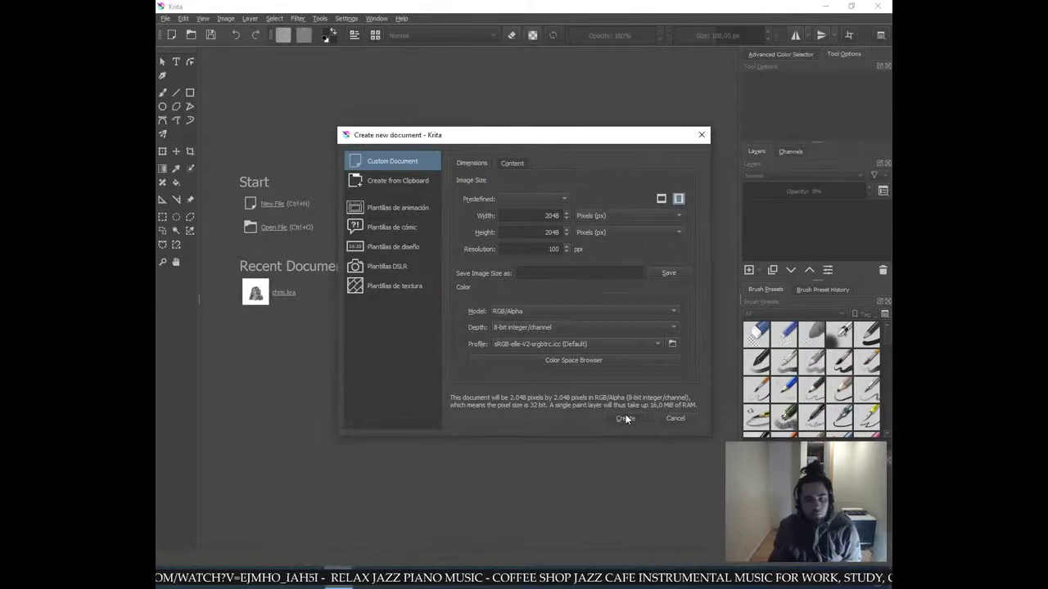
- Create a 2048 × 2048 px RGB/Alpha document at 100 ppi and choose the Pencil-4 Soft brush preset
click(625, 419)
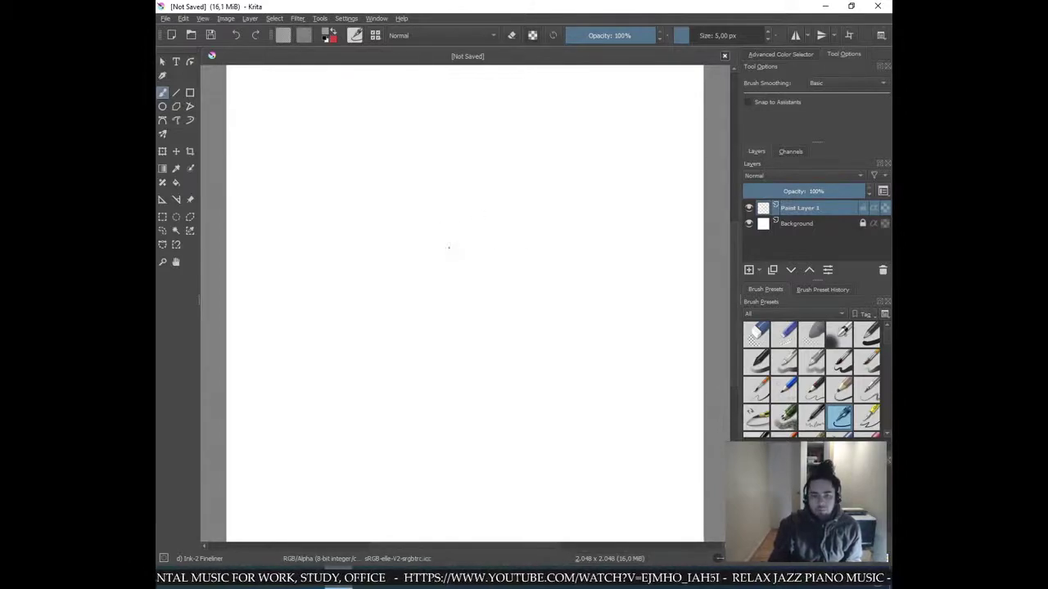
scroll(463, 249, up, 1)
drag(442, 228, 465, 299)
key(ctrl+z)
click(867, 391)
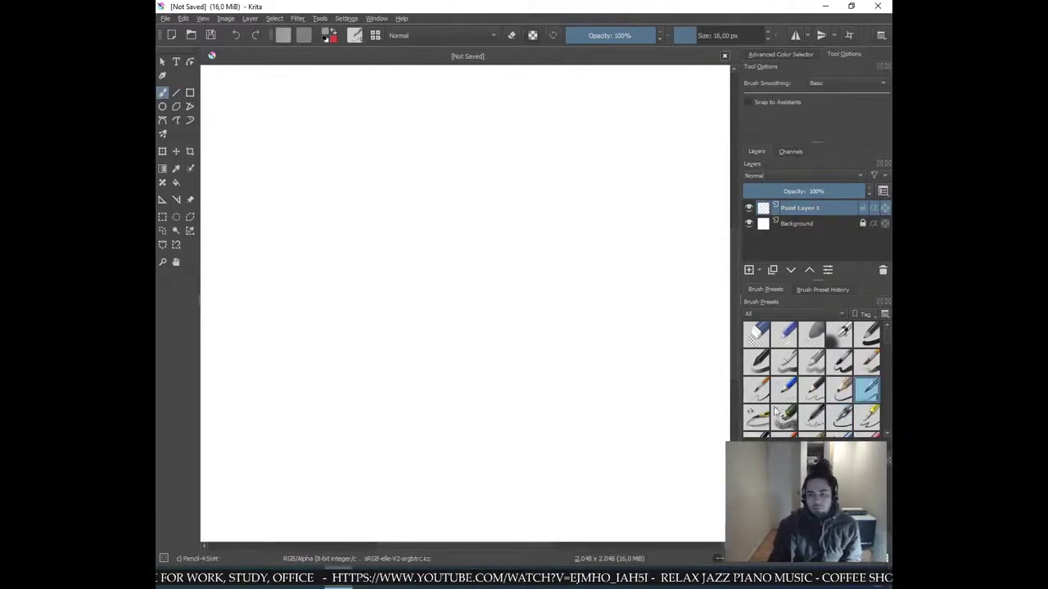
right_click(491, 276)
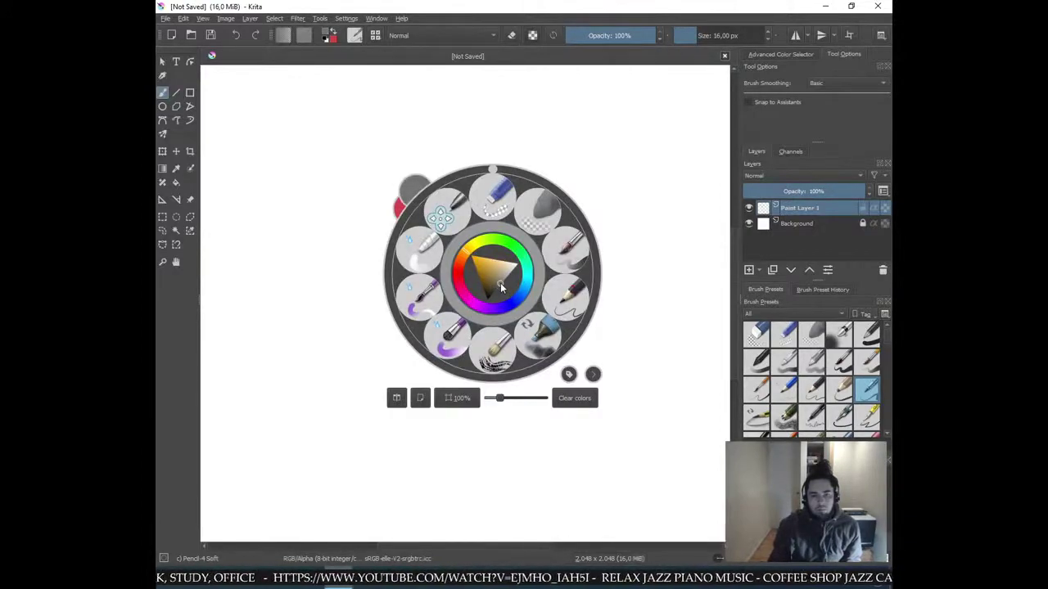
click(352, 386)
drag(403, 244, 426, 299)
key(ctrl+z)
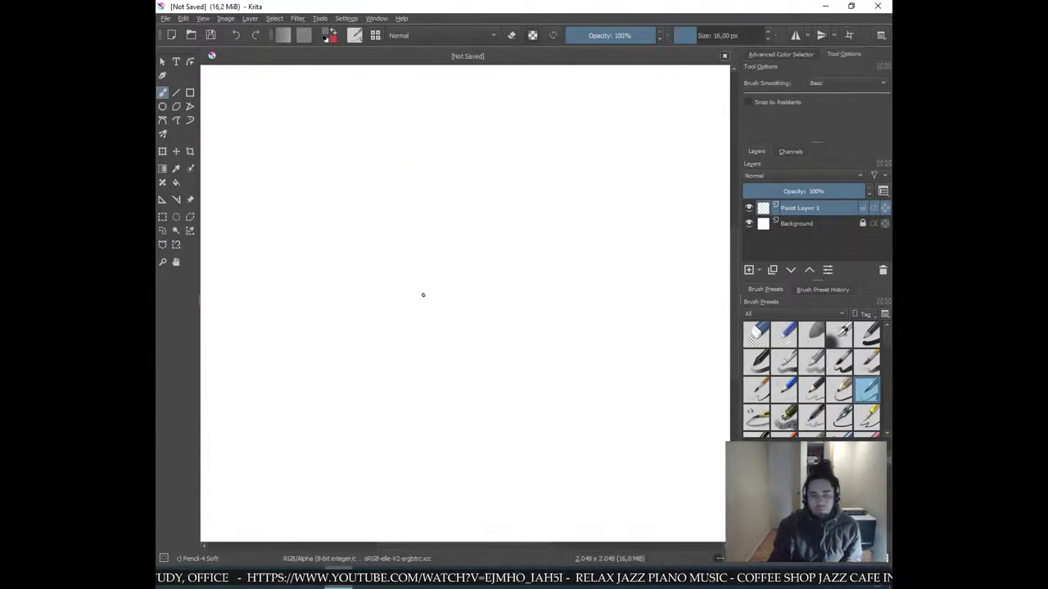
- Sketch the facial features in soft gray pencil: both eyebrows and eyes, the nose bridge and the tip of the nose
mouse_move(424, 217)
mouse_down()
mouse_move(403, 216)
mouse_move(427, 221)
mouse_up()
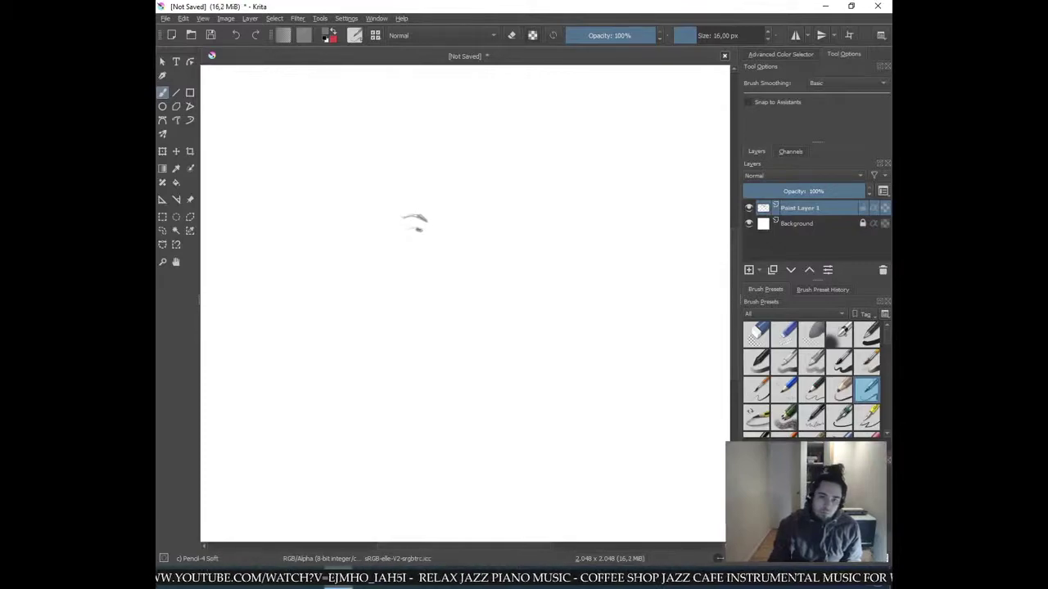
drag(415, 227, 426, 231)
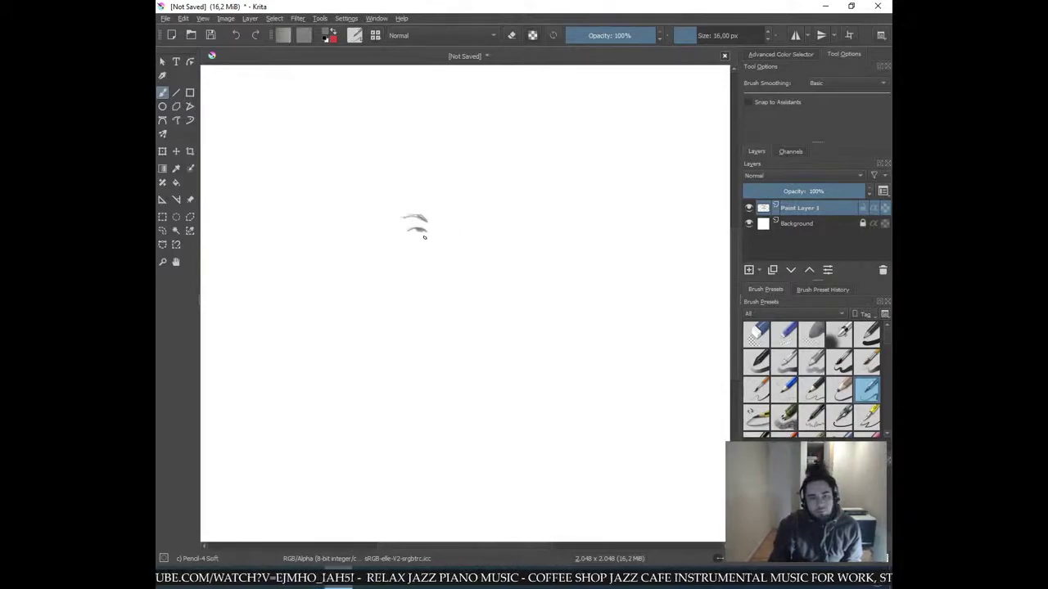
key(plus)
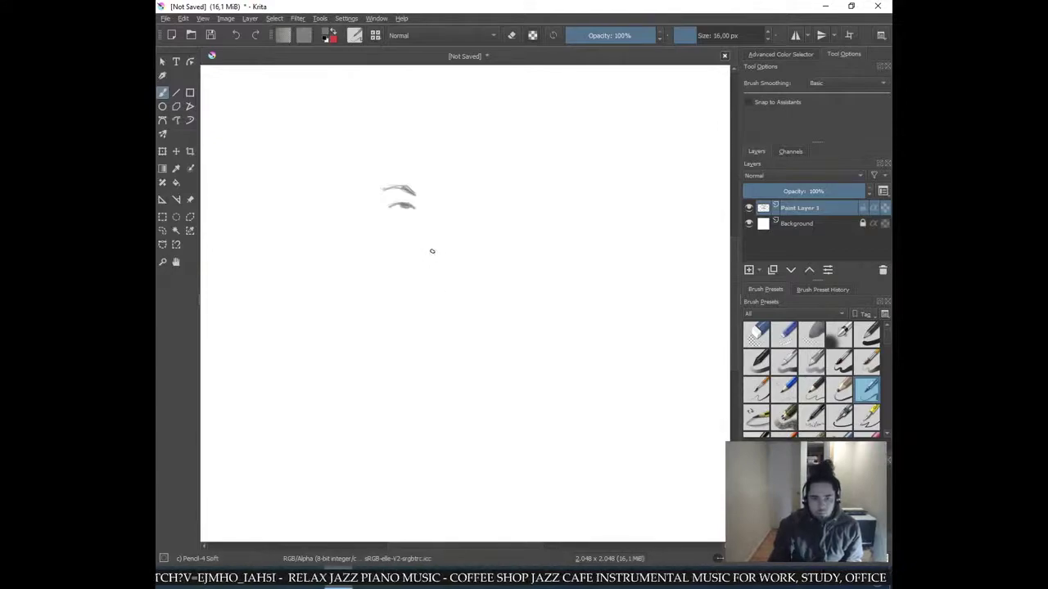
drag(435, 257, 441, 257)
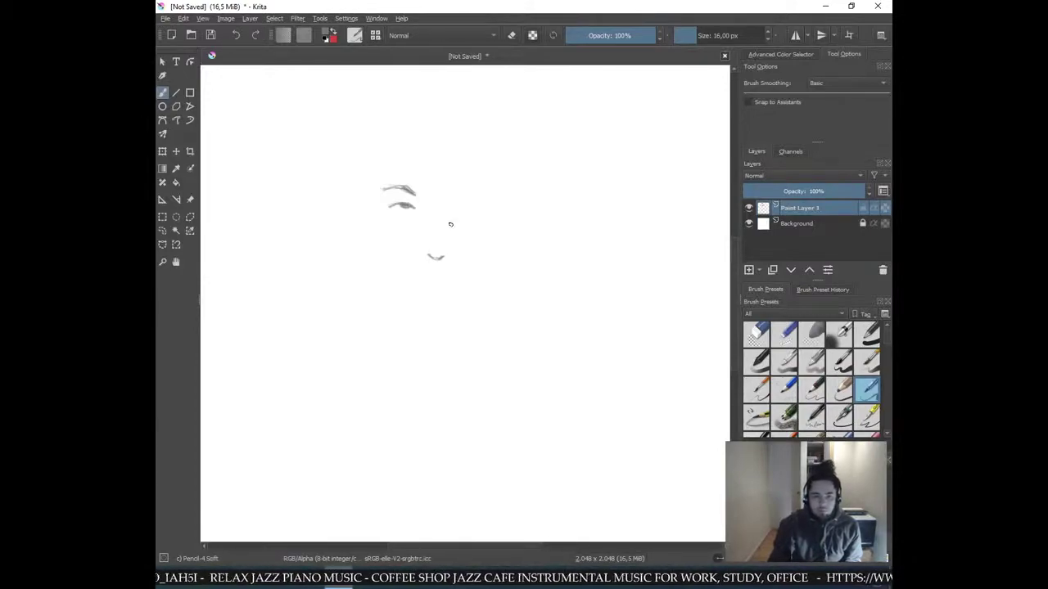
drag(441, 234, 442, 206)
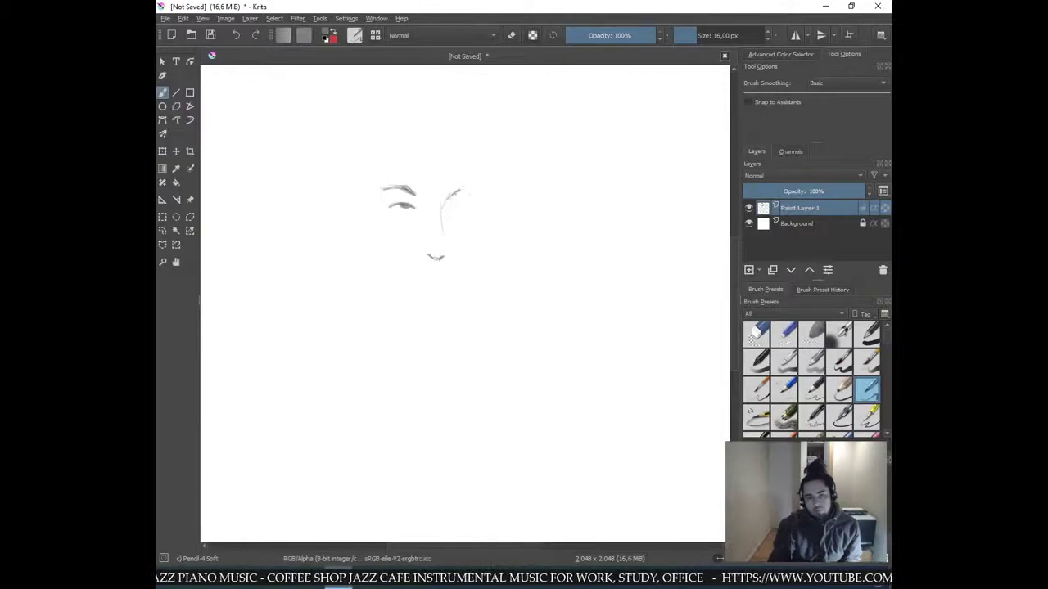
drag(463, 188, 474, 189)
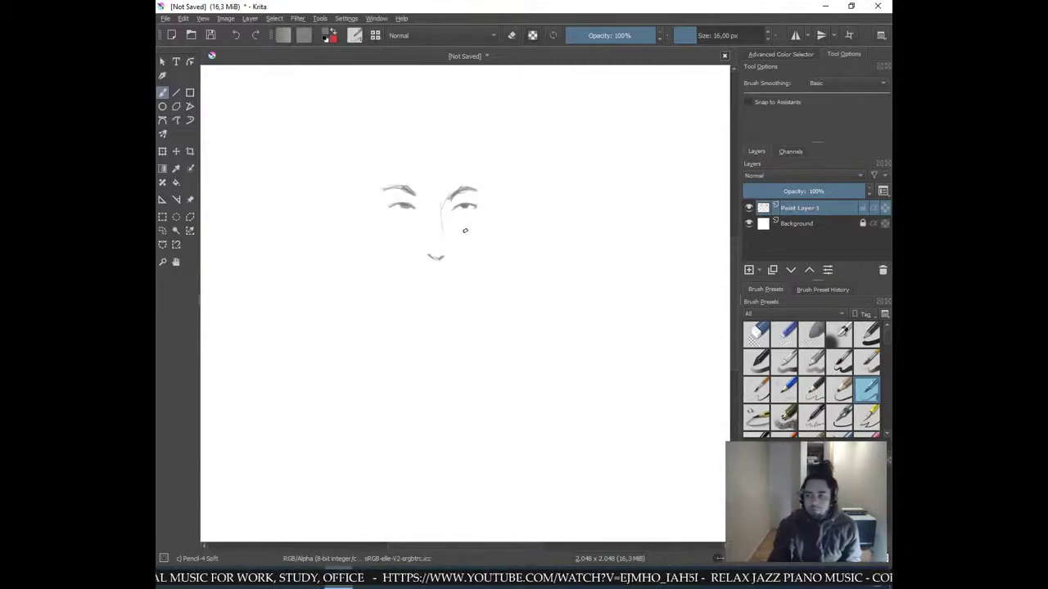
- Select the nose tip with a freehand selection, move it slightly up toward the eyes, and deselect it
click(162, 230)
mouse_move(451, 250)
mouse_down()
mouse_move(428, 236)
mouse_move(447, 271)
mouse_move(438, 246)
mouse_up()
click(175, 152)
click(162, 217)
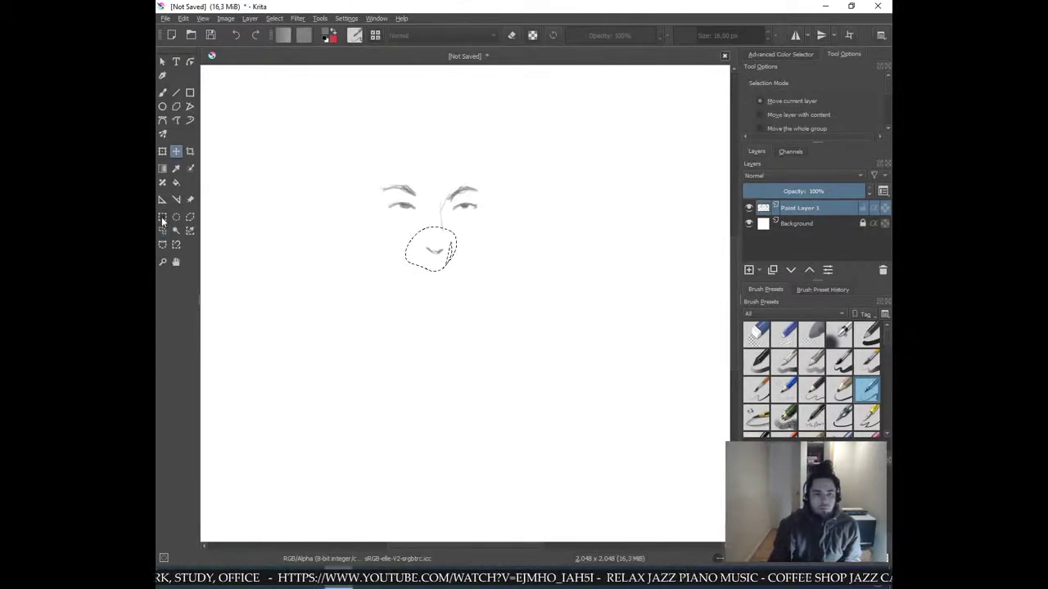
click(163, 94)
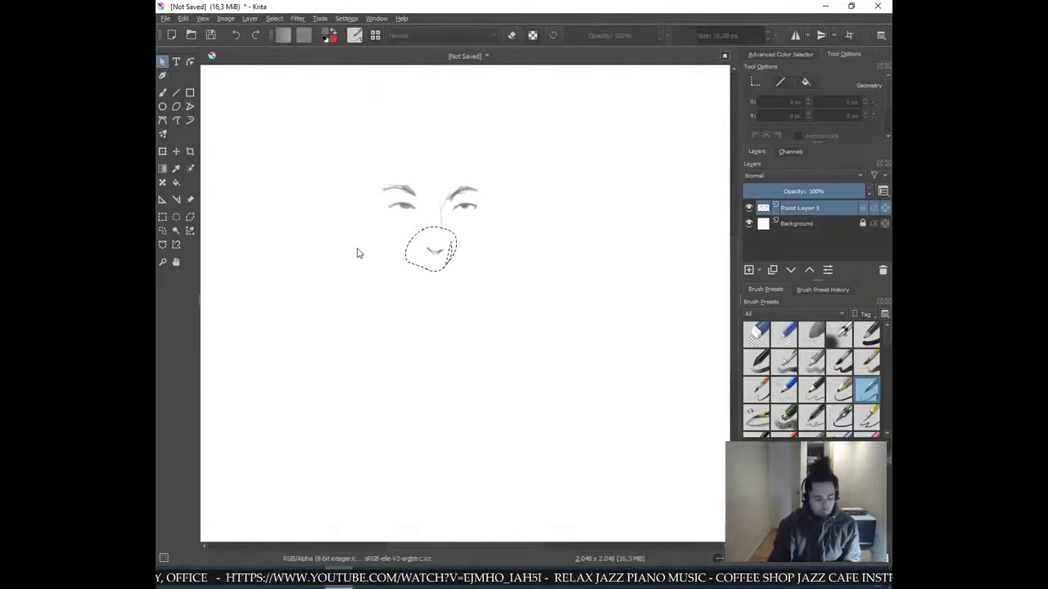
key(b)
click(163, 215)
click(308, 197)
key(b)
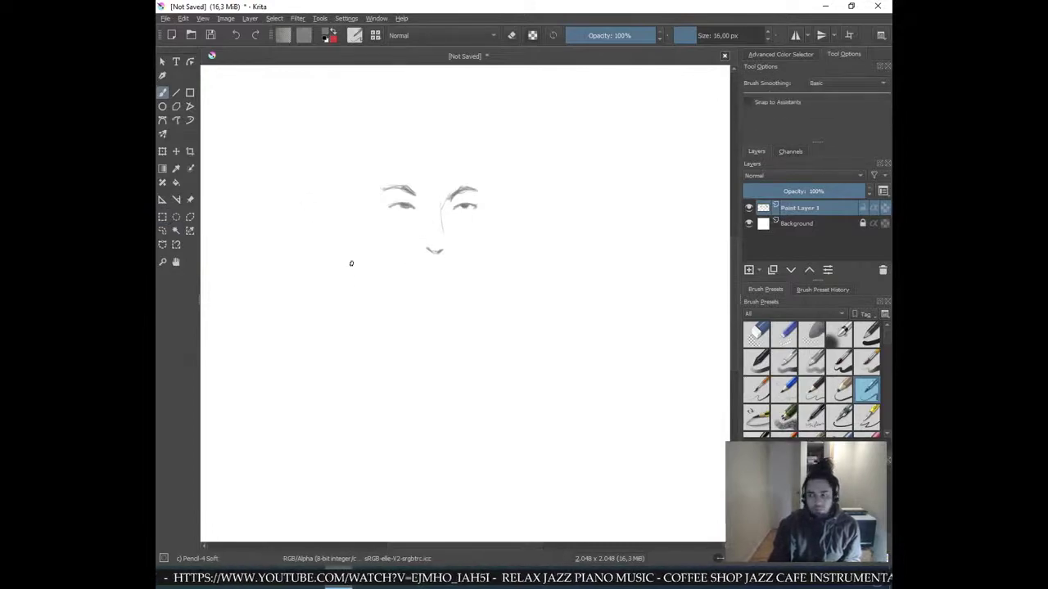
- Sketch the face outline with long tapering cheeks and a narrow chin, closed above the forehead by a peaked hairline
mouse_move(374, 175)
mouse_down()
mouse_move(377, 237)
mouse_move(375, 219)
mouse_up()
key(ctrl+z)
mouse_move(378, 173)
mouse_down()
mouse_move(385, 261)
mouse_move(422, 305)
mouse_up()
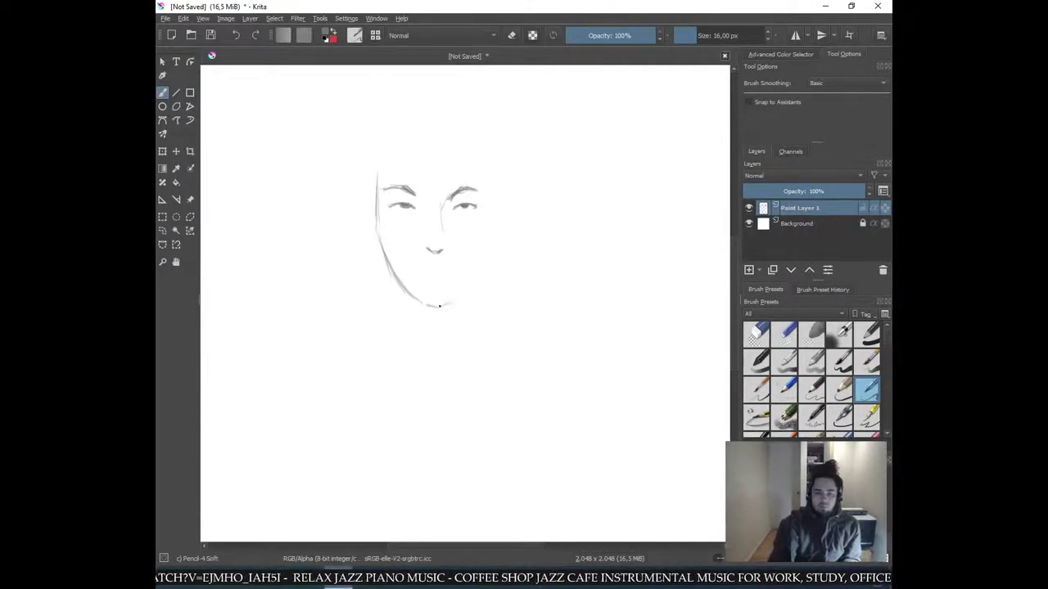
drag(448, 304, 489, 261)
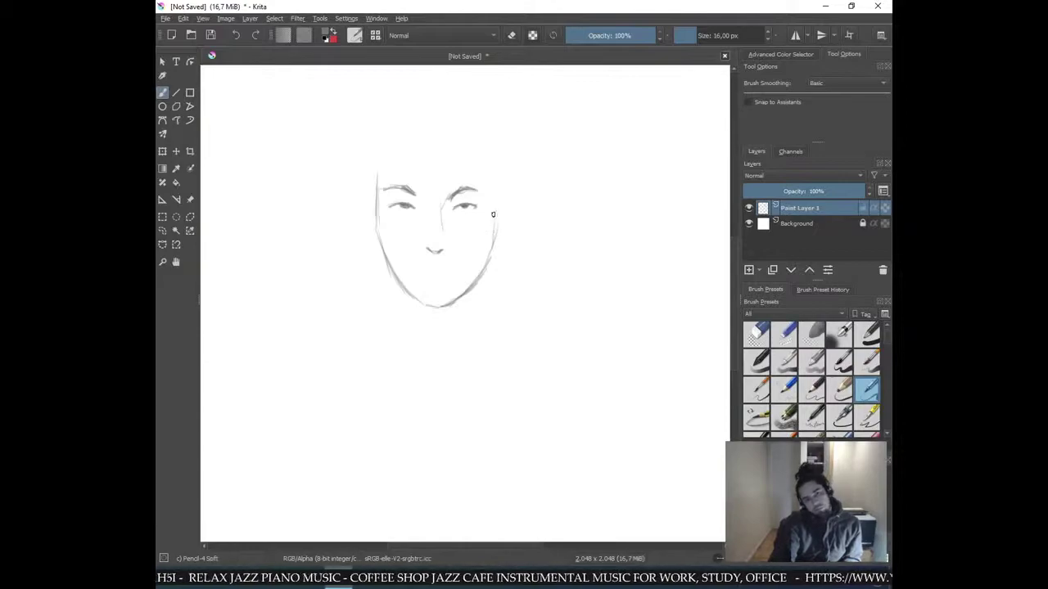
drag(493, 191, 495, 252)
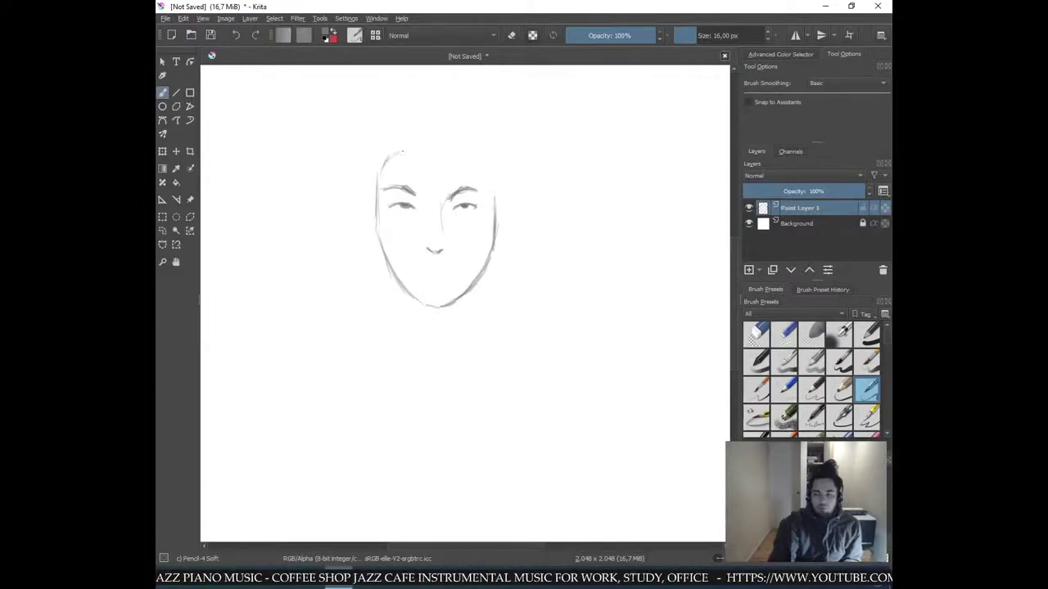
drag(391, 155, 448, 128)
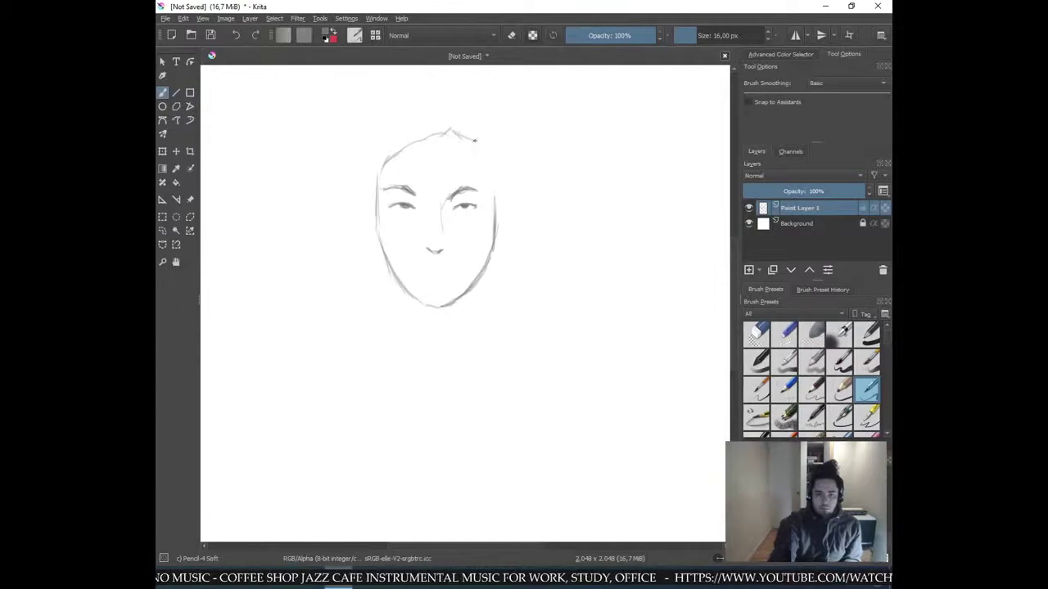
drag(465, 134, 495, 201)
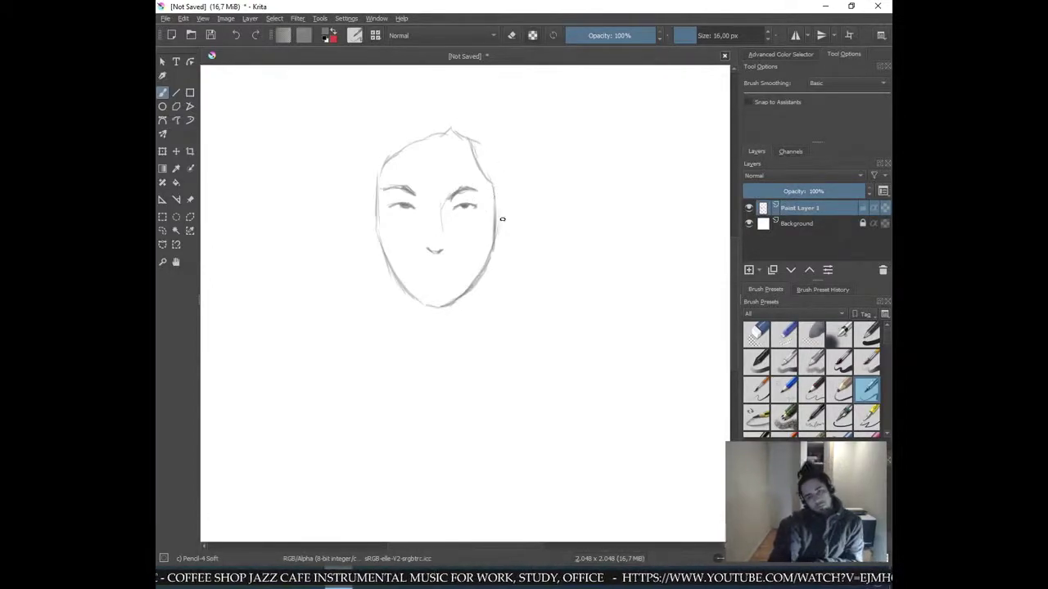
- Darken the left contour of the face from the temple along the cheek and jaw to the chin
key(ctrl+plus)
mouse_move(421, 248)
mouse_down()
mouse_move(475, 278)
mouse_move(489, 302)
mouse_up()
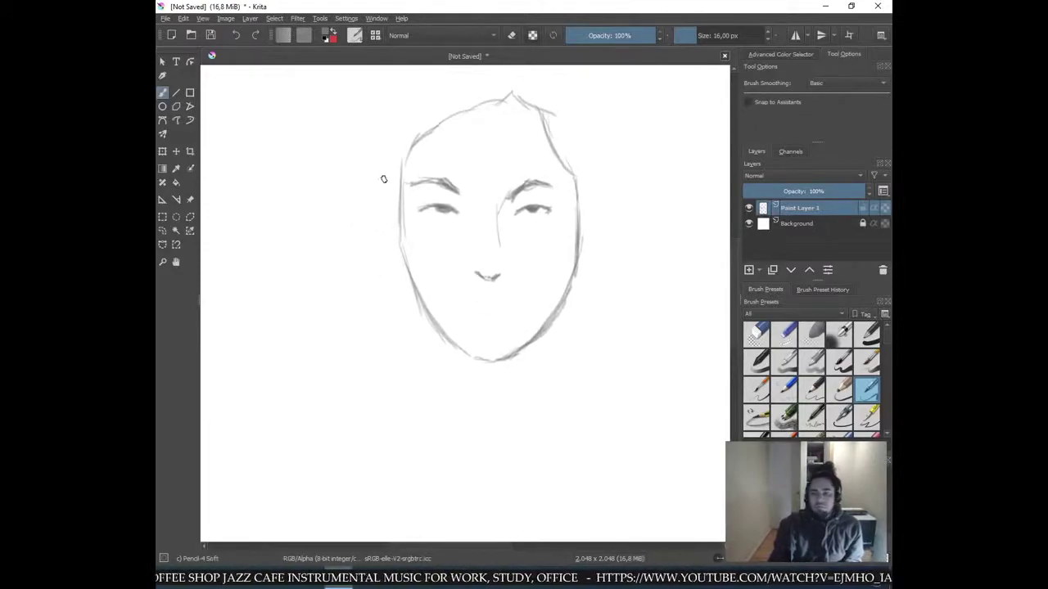
drag(406, 162, 400, 248)
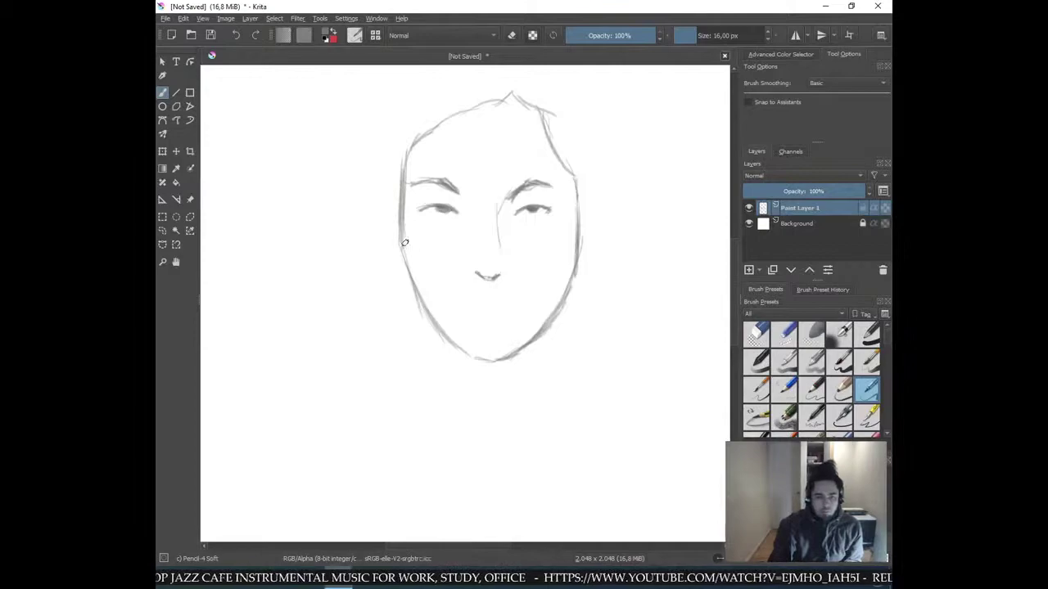
drag(401, 215, 420, 301)
drag(404, 265, 436, 321)
mouse_move(402, 257)
mouse_down()
mouse_move(444, 337)
mouse_move(431, 313)
mouse_up()
key(ctrl+z)
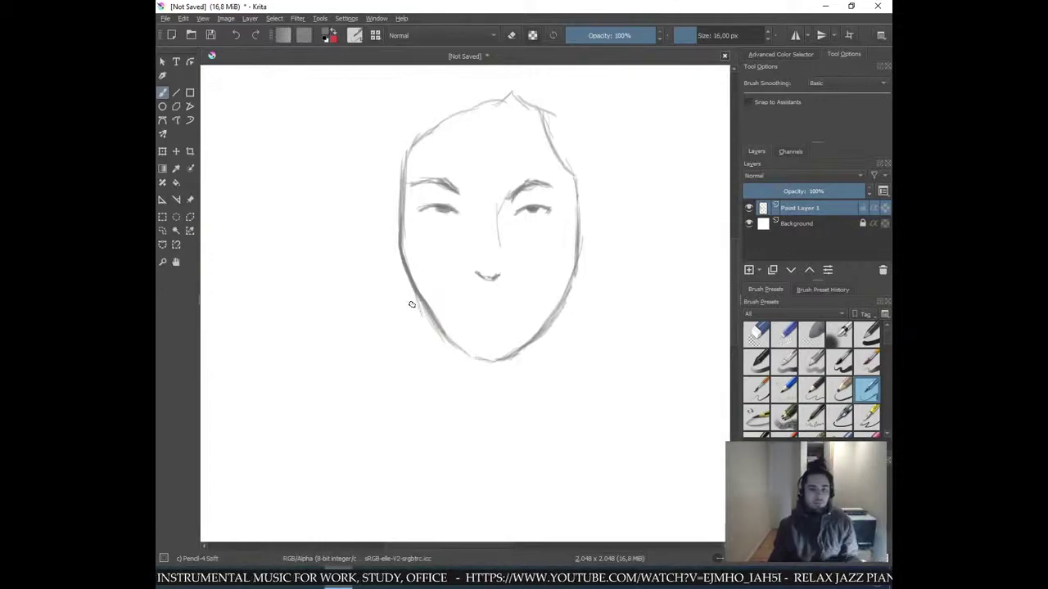
drag(431, 311, 469, 347)
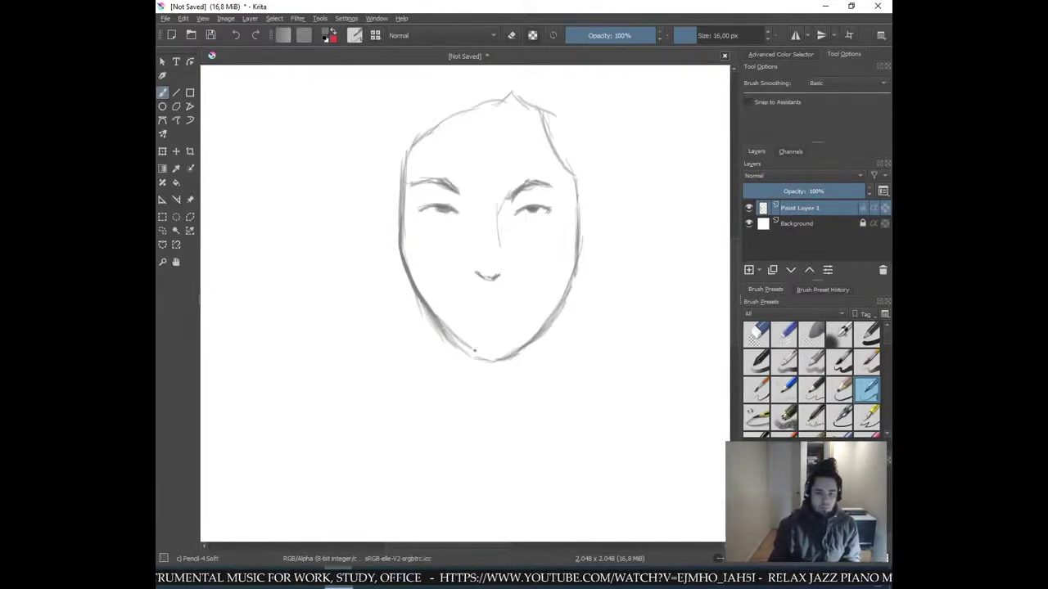
mouse_move(435, 316)
mouse_down()
mouse_move(473, 353)
mouse_move(494, 357)
mouse_up()
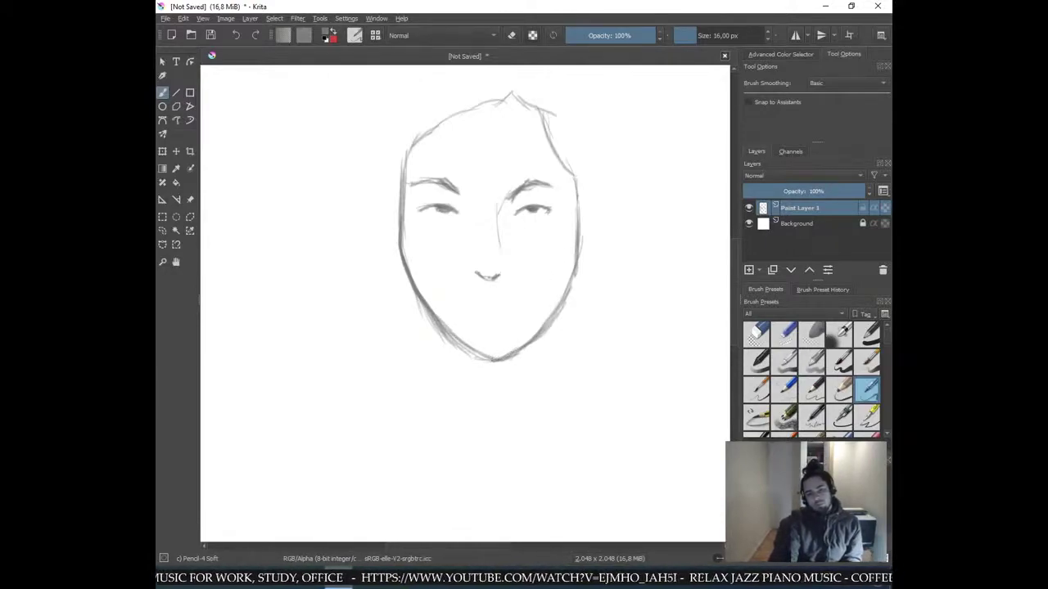
- Darken the right contour of the face from the chin along the jaw and cheek, undoing strokes that miss the line
drag(499, 356, 553, 302)
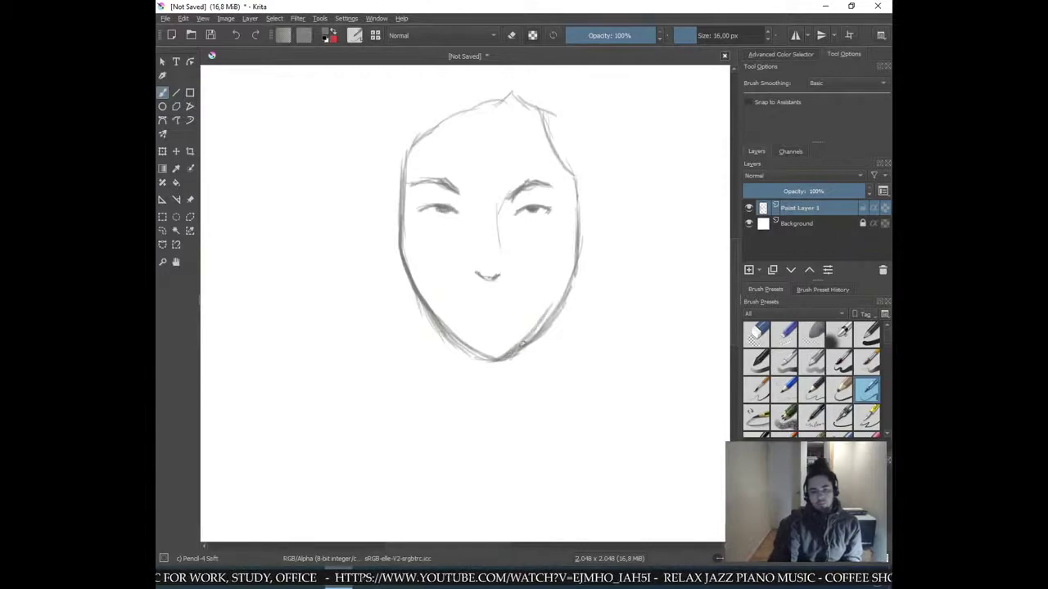
key(ctrl+z)
drag(509, 355, 568, 284)
drag(534, 336, 567, 271)
drag(530, 337, 576, 262)
drag(553, 308, 576, 255)
key(ctrl+z)
key(ctrl+z)
key(ctrl+z)
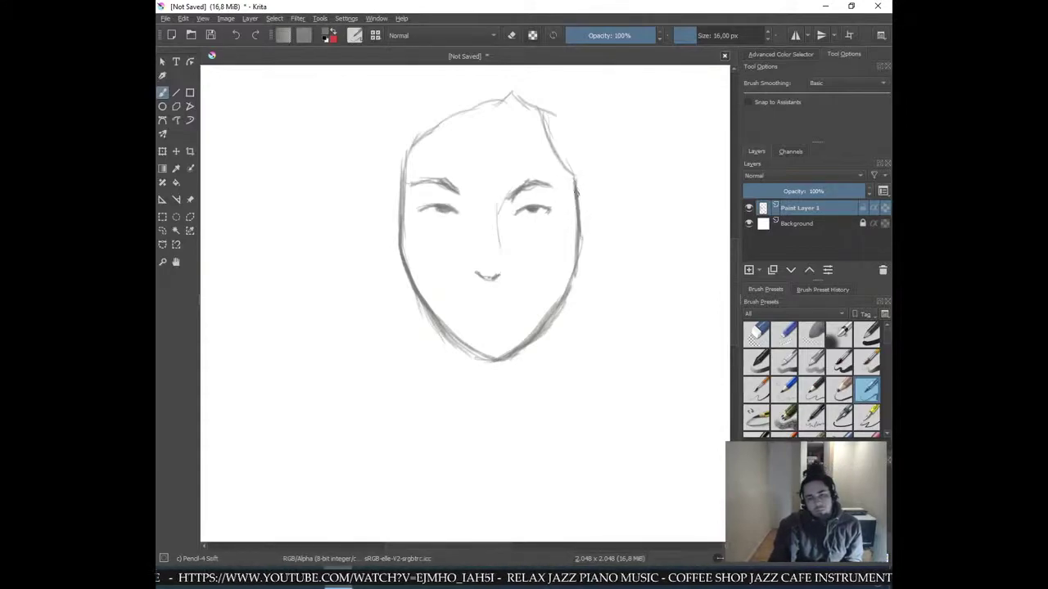
drag(575, 269, 557, 311)
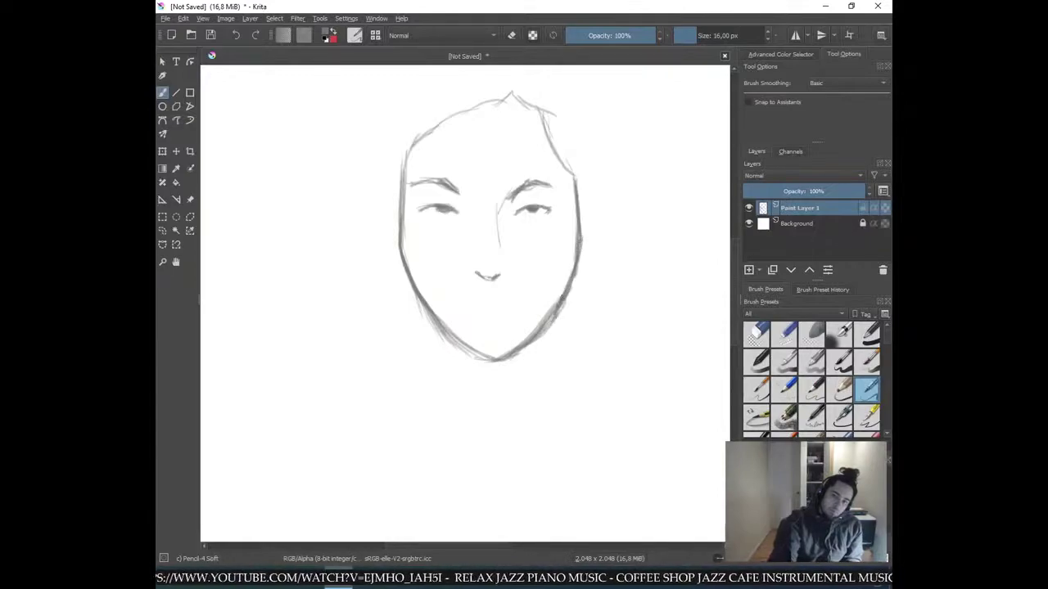
- Select both eyes with their eyebrows using freehand selections, move them slightly right and down, and deselect them
click(162, 231)
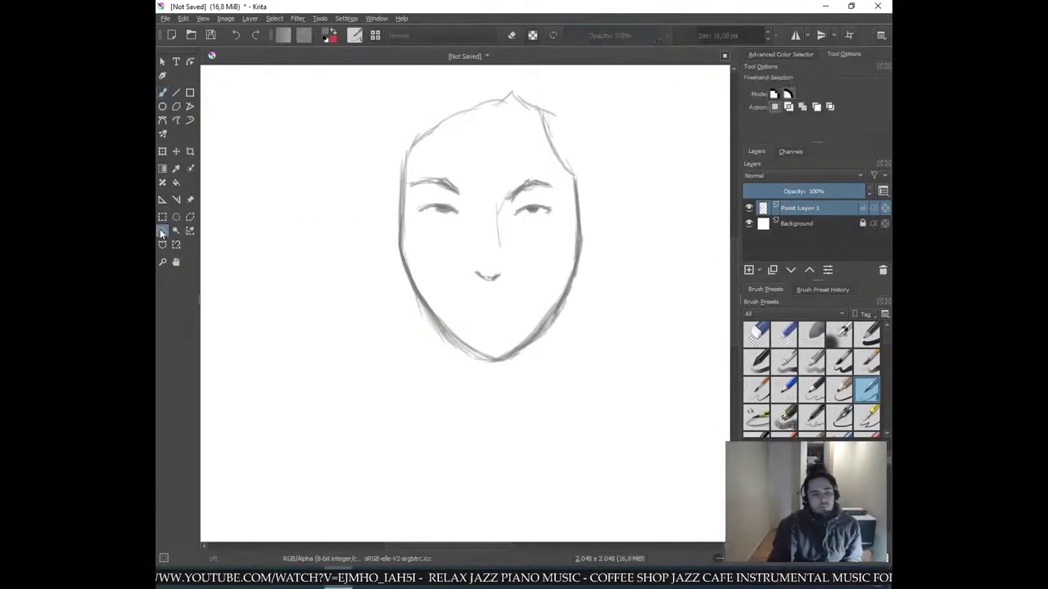
mouse_move(463, 229)
mouse_down()
mouse_move(432, 230)
mouse_move(413, 214)
mouse_move(407, 181)
mouse_move(454, 167)
mouse_move(461, 231)
mouse_up()
mouse_move(560, 221)
mouse_down()
mouse_move(500, 227)
mouse_move(503, 170)
mouse_move(555, 220)
mouse_up()
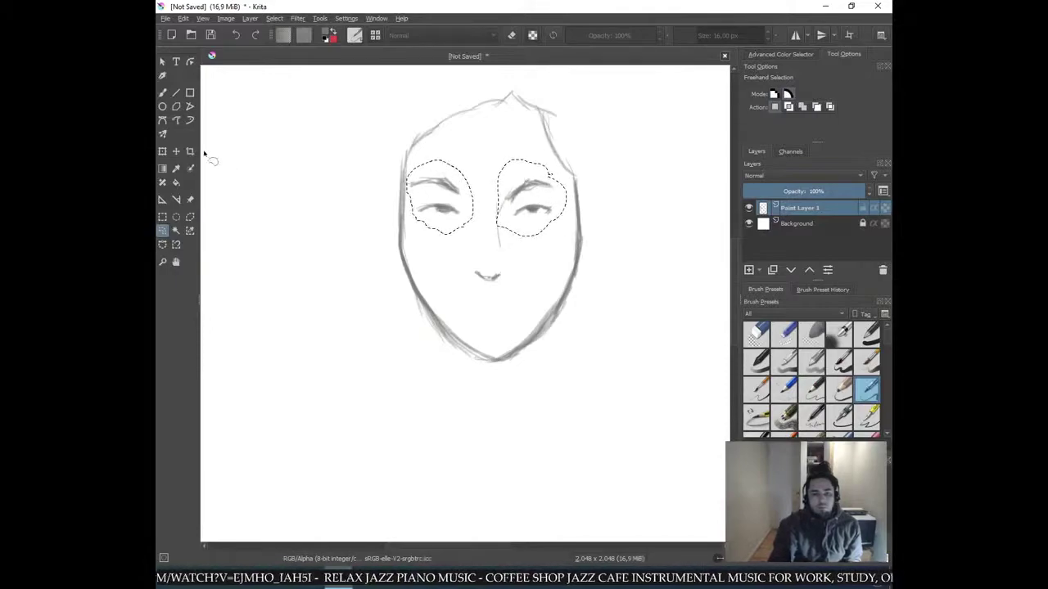
click(175, 152)
drag(467, 196, 469, 200)
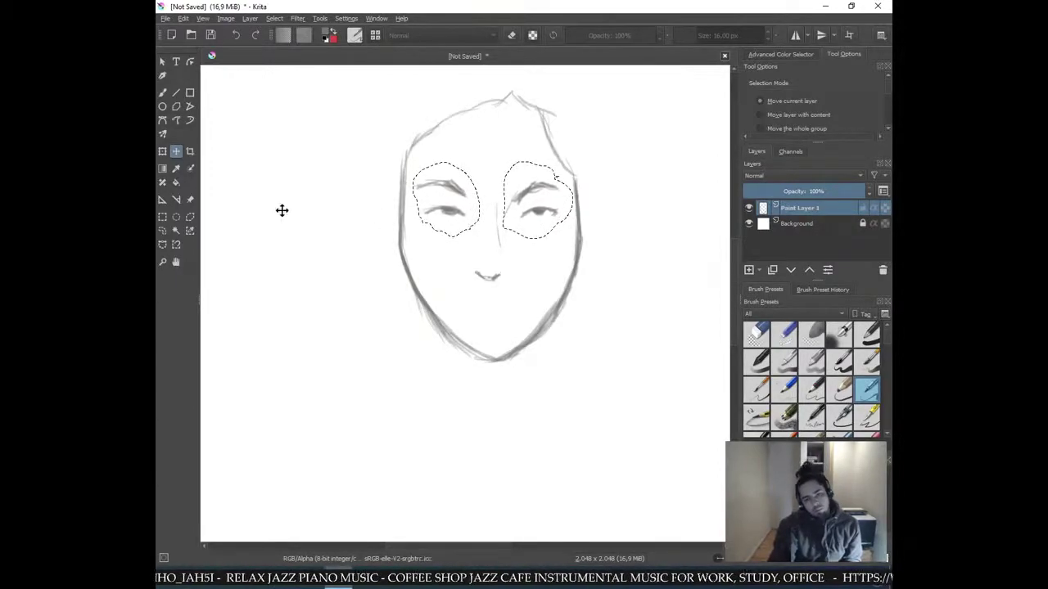
click(162, 216)
click(326, 170)
key(b)
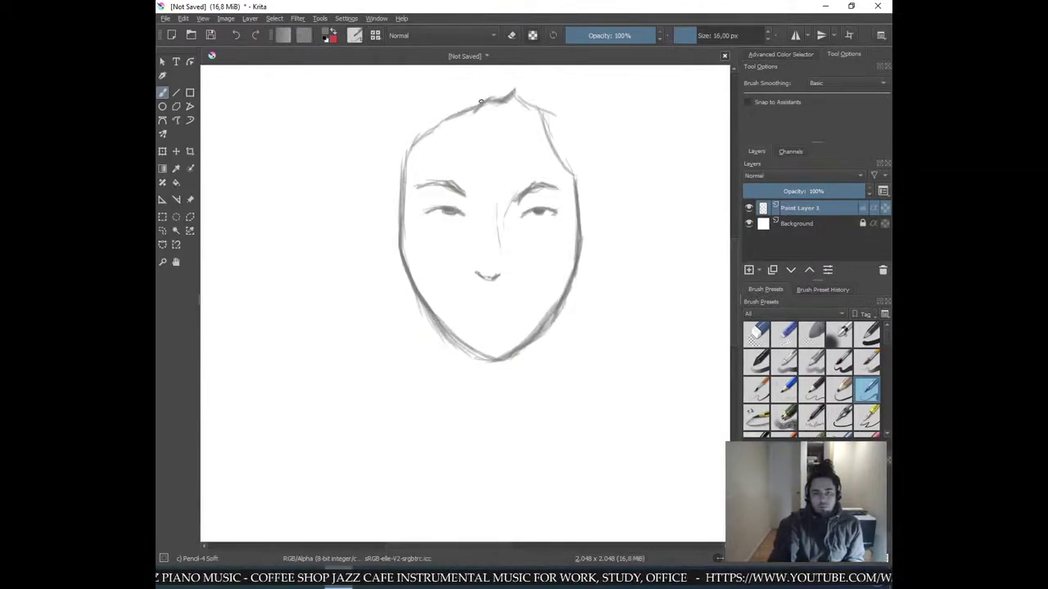
- Darken the hairline on both sides of its peak, extending it down to the temples
drag(419, 126, 484, 101)
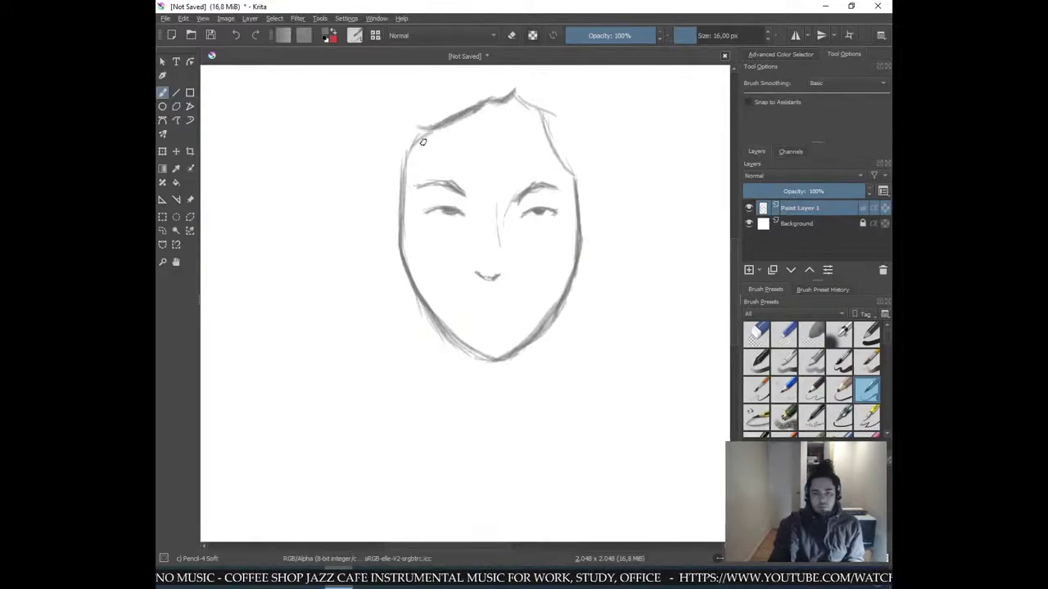
drag(434, 124, 395, 156)
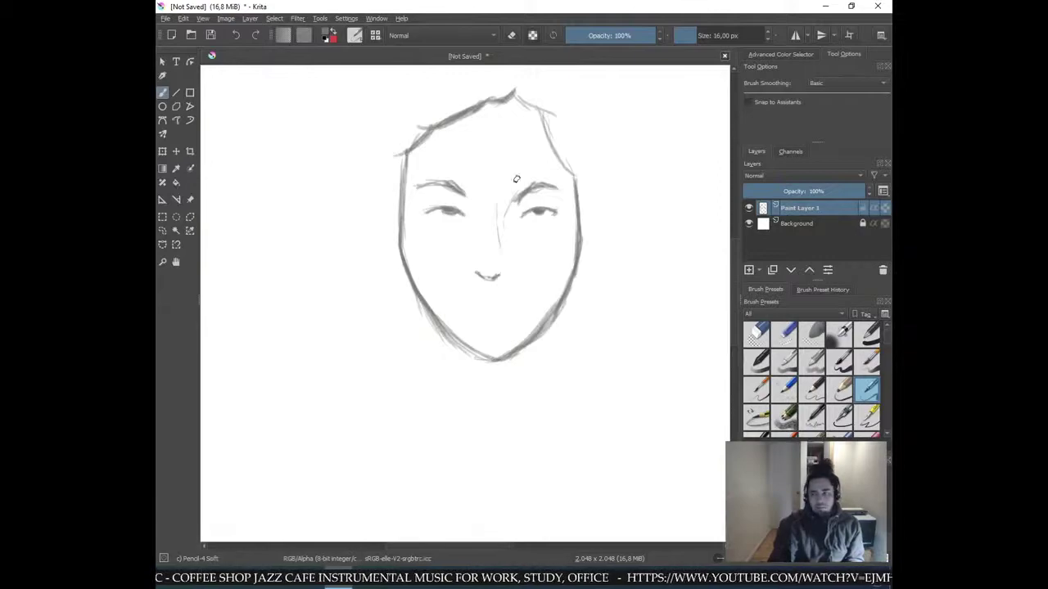
mouse_move(516, 96)
mouse_down()
mouse_move(546, 109)
mouse_move(547, 144)
mouse_move(563, 162)
mouse_up()
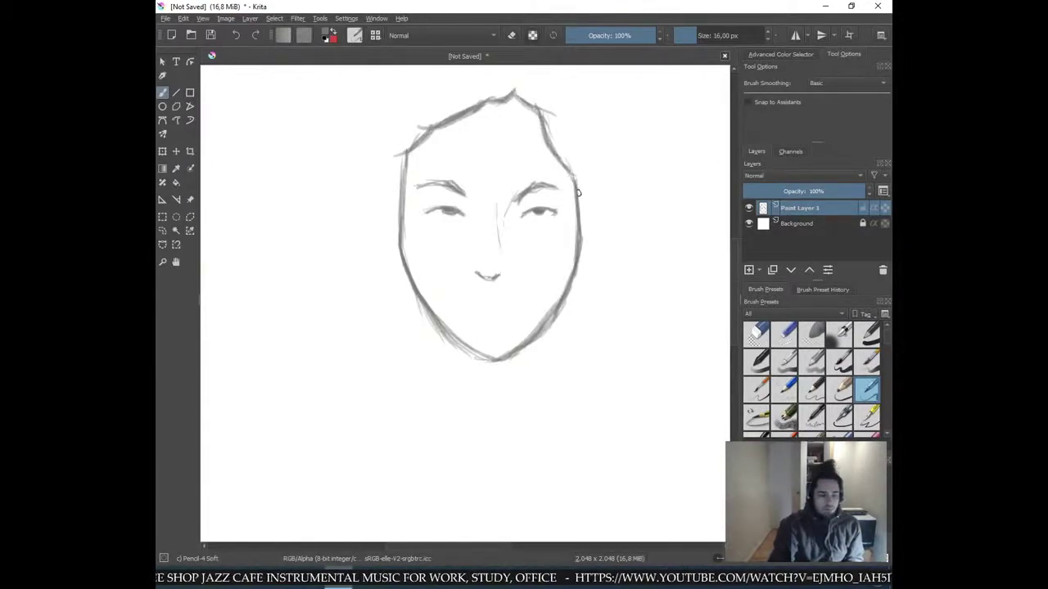
key(alt+Tab)
key(Escape)
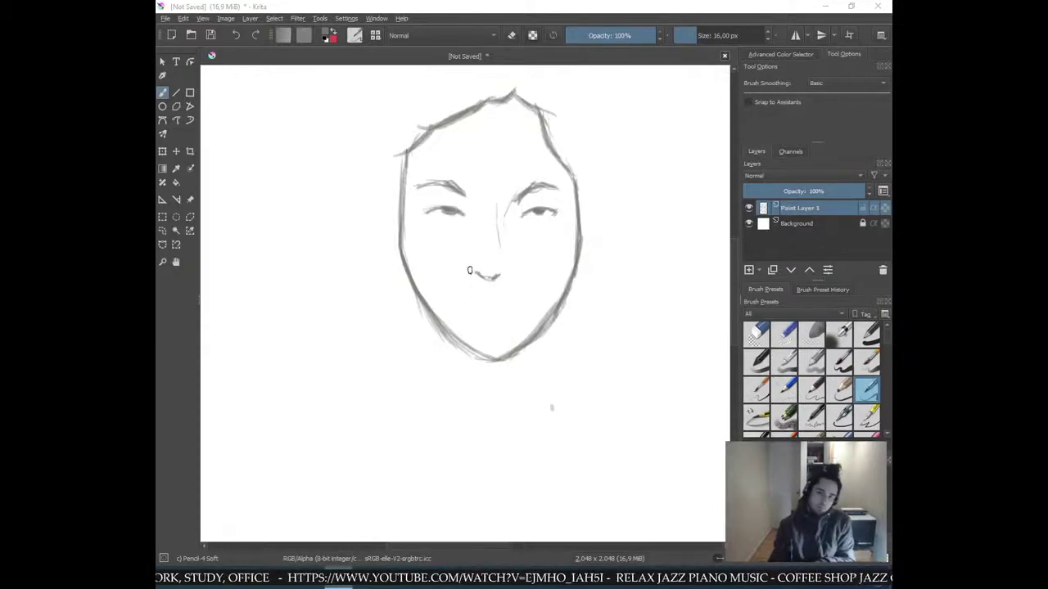
key(minus)
key(minus)
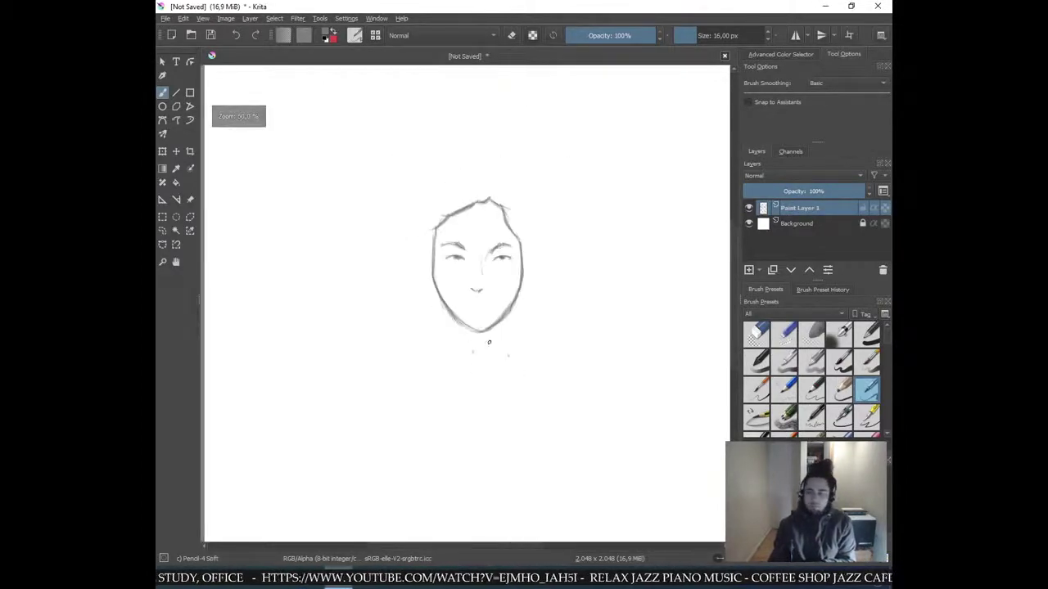
- Outline both ears at the sides of the face, from eye level down to the cheeks
key(plus)
key(plus)
key(plus)
drag(502, 220, 475, 352)
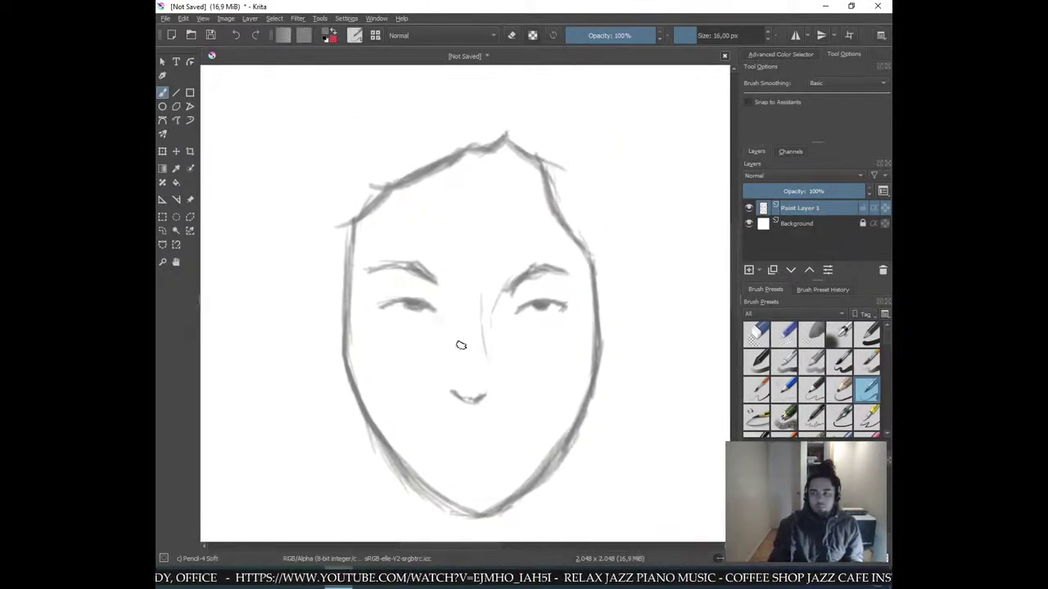
mouse_move(338, 289)
mouse_down()
mouse_move(327, 285)
mouse_move(321, 302)
mouse_move(347, 380)
mouse_move(321, 301)
mouse_move(342, 293)
mouse_up()
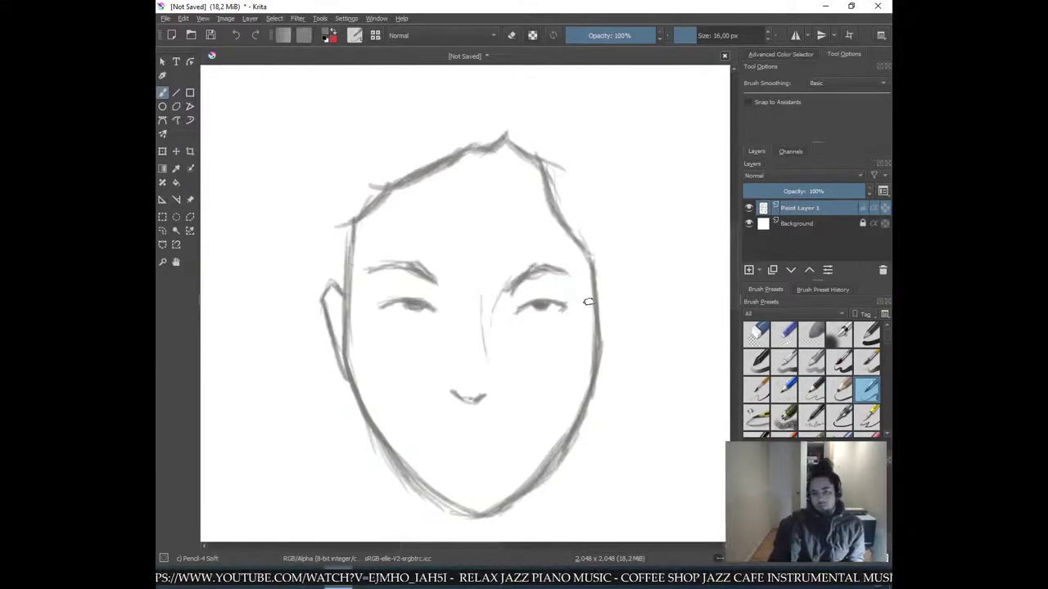
mouse_move(597, 289)
mouse_down()
mouse_move(619, 285)
mouse_move(624, 304)
mouse_move(598, 379)
mouse_move(621, 306)
mouse_move(611, 281)
mouse_move(600, 289)
mouse_up()
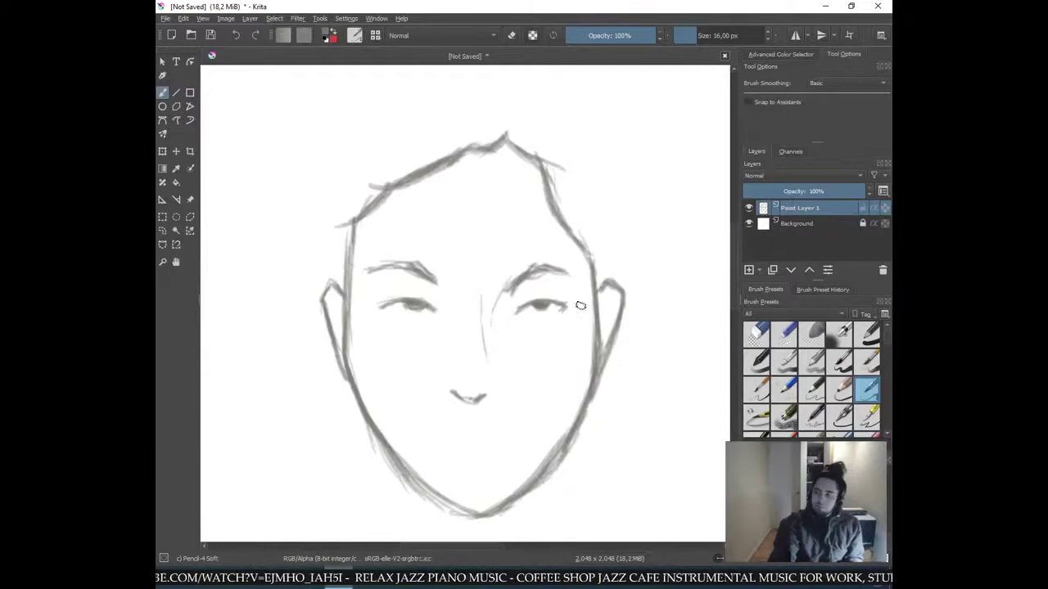
- Draw the nose line from the right eyebrow down the bridge to the tip, adding the right nostril
drag(483, 329, 498, 283)
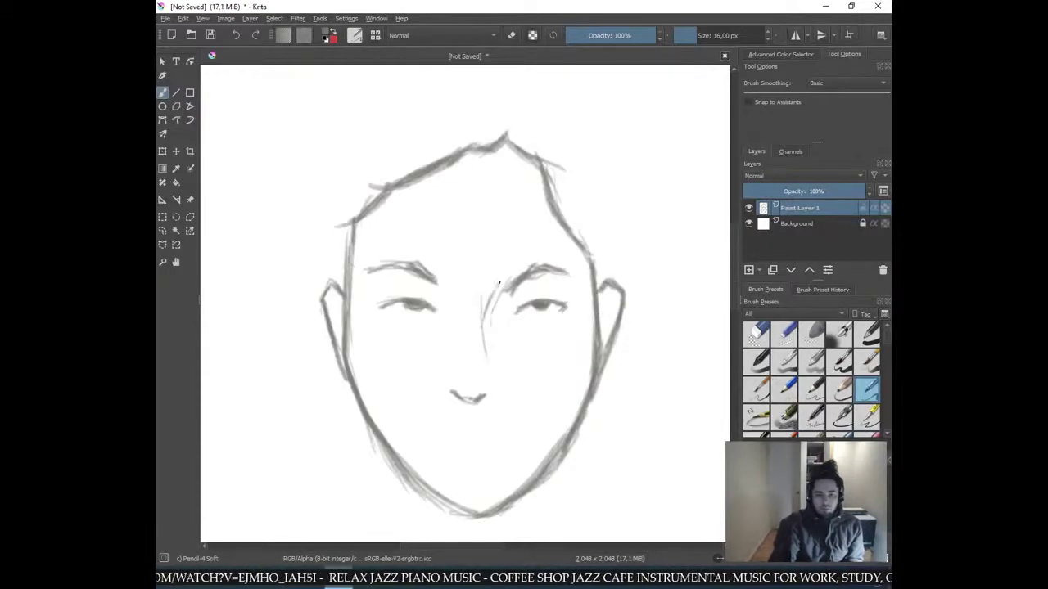
drag(482, 327, 478, 373)
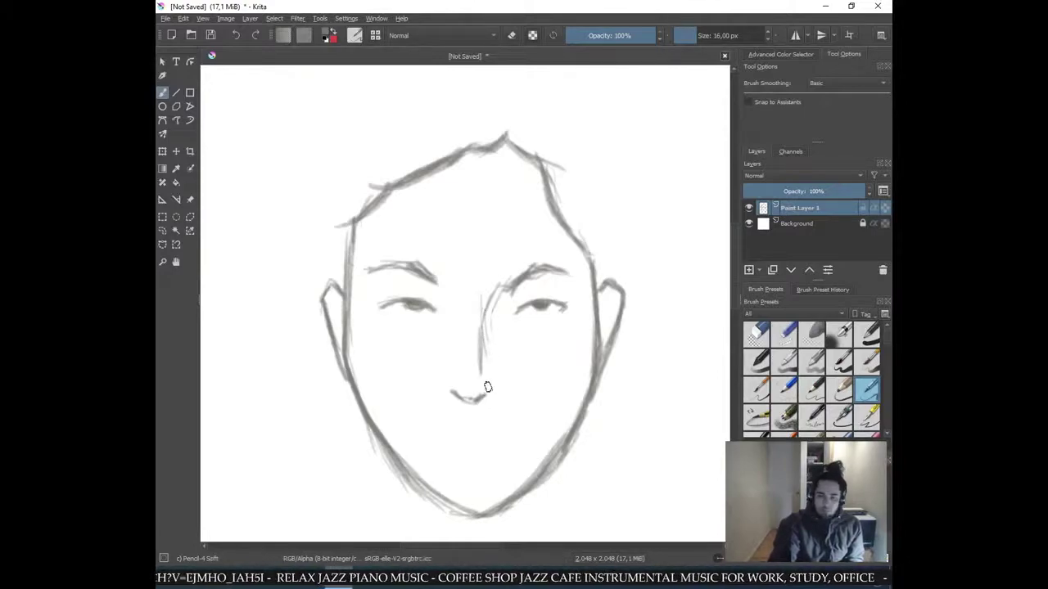
mouse_move(492, 368)
mouse_down()
mouse_move(499, 383)
mouse_move(483, 405)
mouse_up()
mouse_move(493, 367)
mouse_down()
mouse_move(484, 305)
mouse_move(497, 381)
mouse_move(491, 358)
mouse_move(483, 369)
mouse_move(482, 314)
mouse_move(502, 291)
mouse_up()
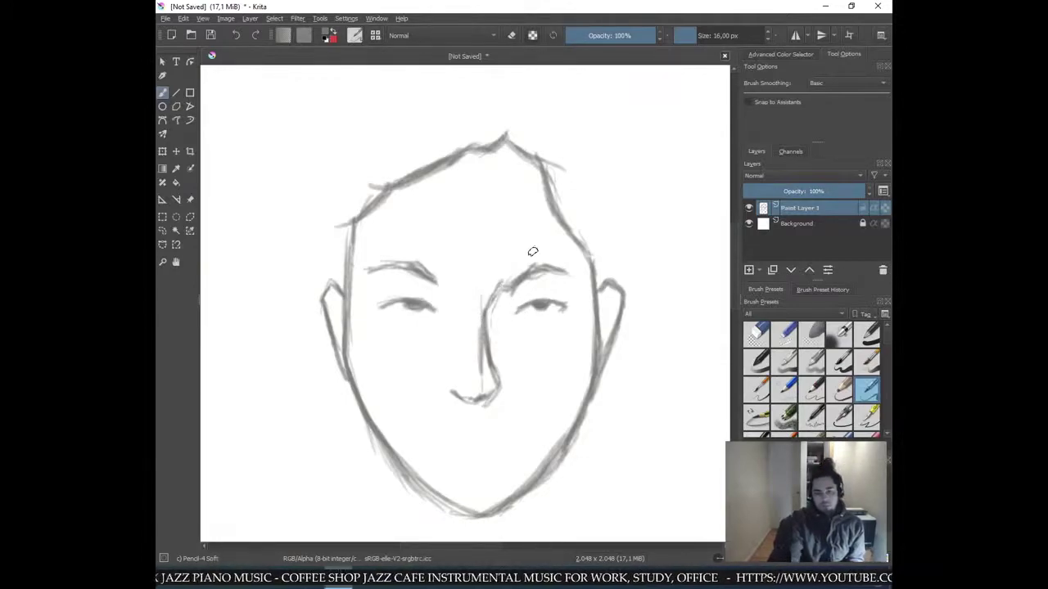
drag(494, 290, 512, 272)
key(e)
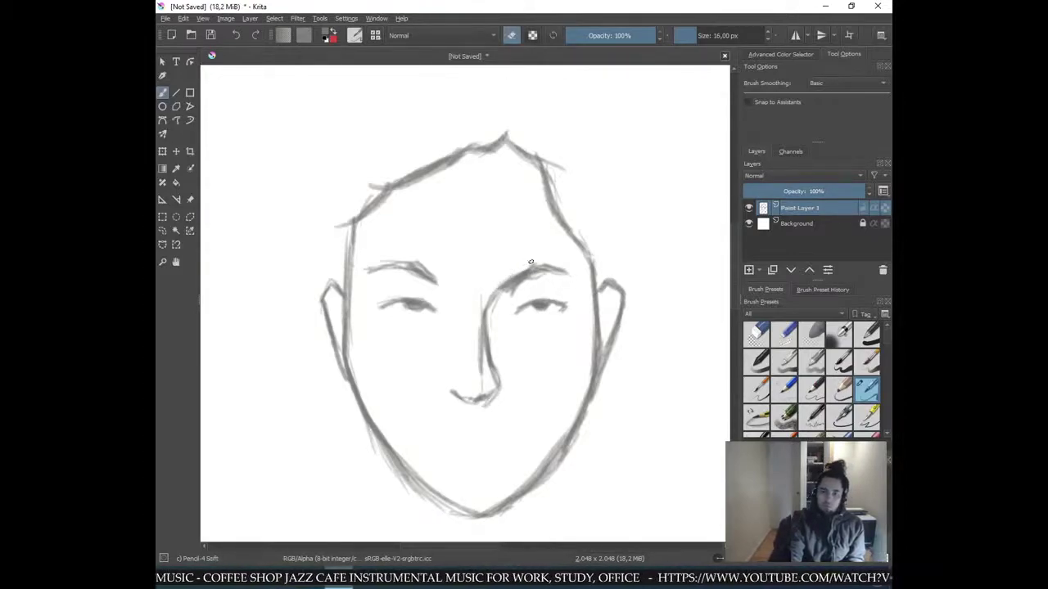
- Draw the mouth below the nose with the lip line, its corners, the lower lip and a short shadow line beneath
key(e)
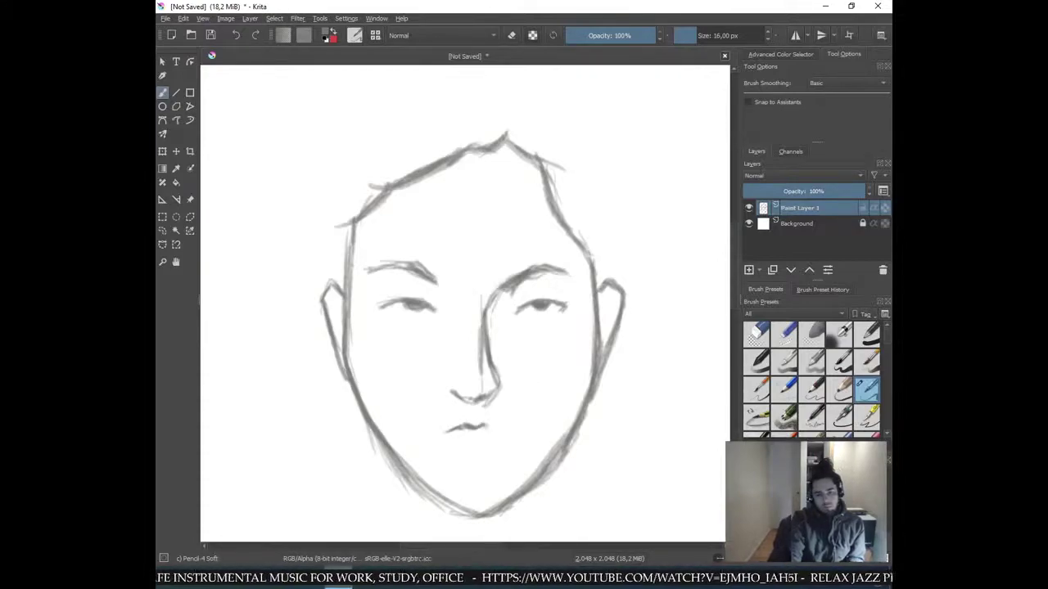
ctrl+click(490, 426)
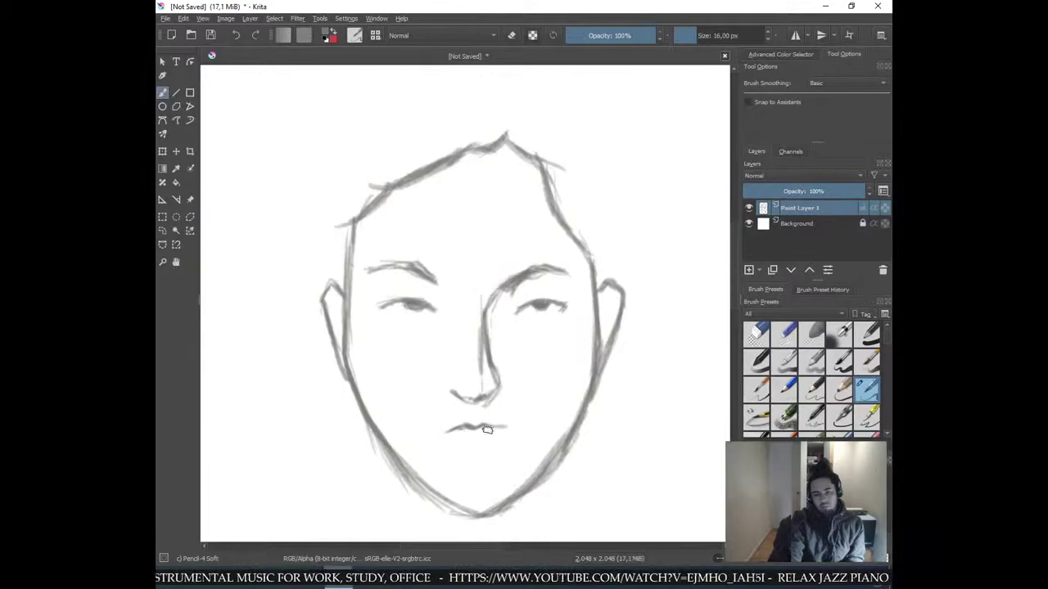
drag(505, 429, 512, 428)
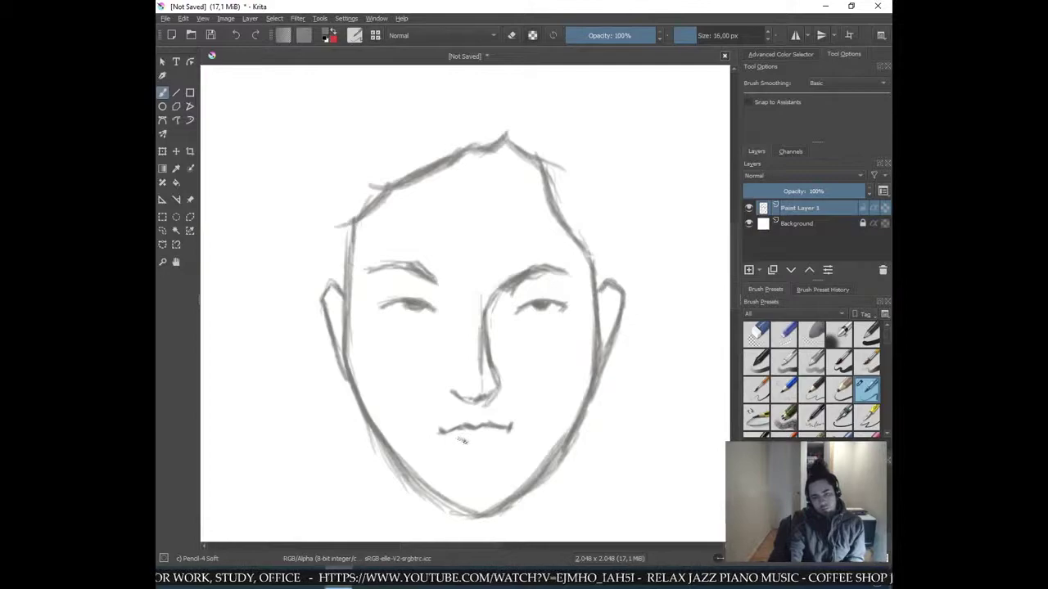
drag(452, 438, 476, 442)
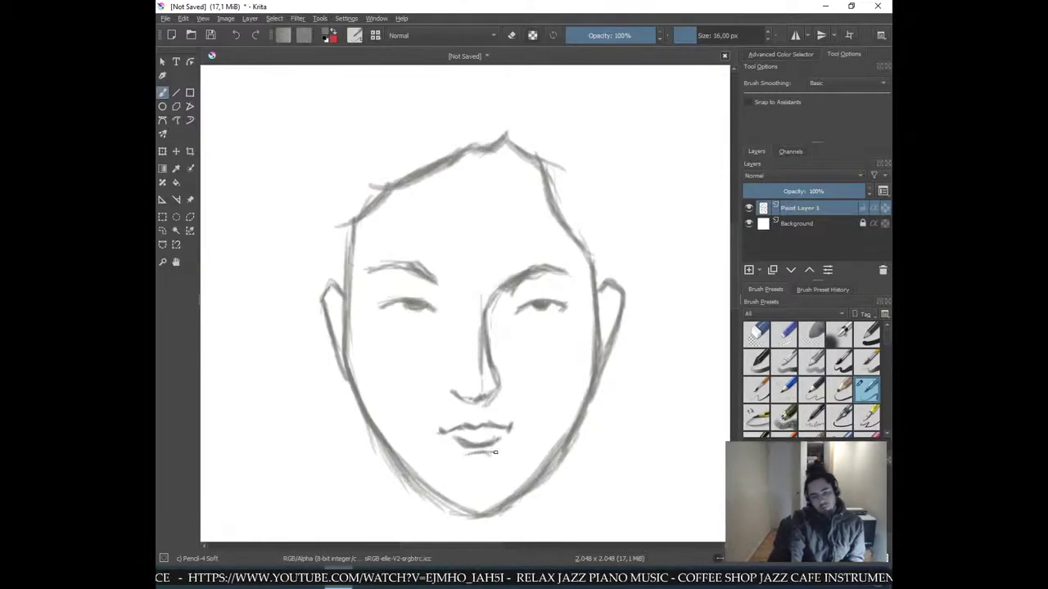
key(ctrl+minus)
key(ctrl+minus)
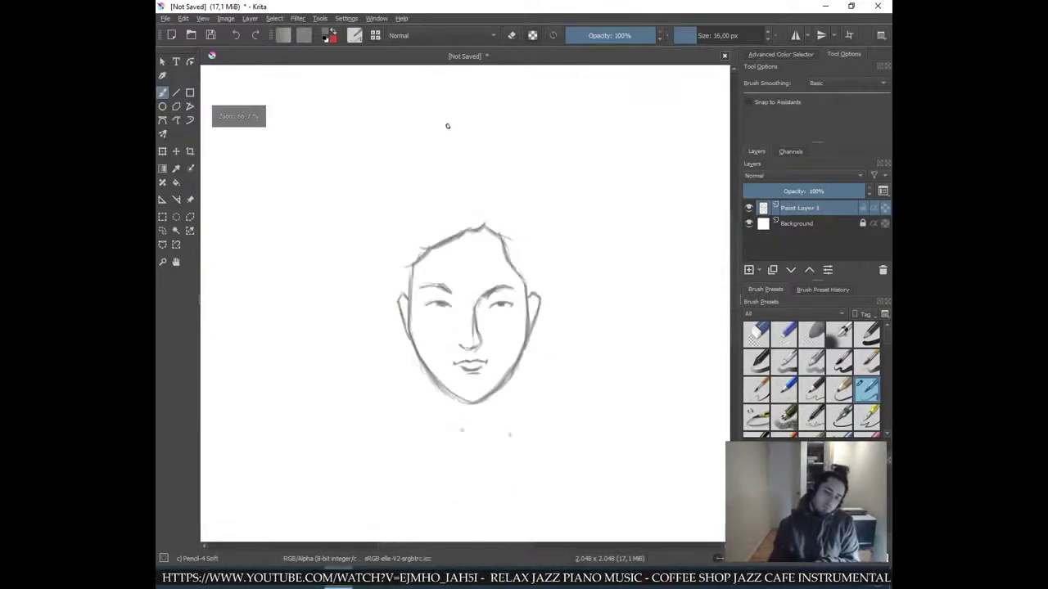
key(ctrl+plus)
key(ctrl+plus)
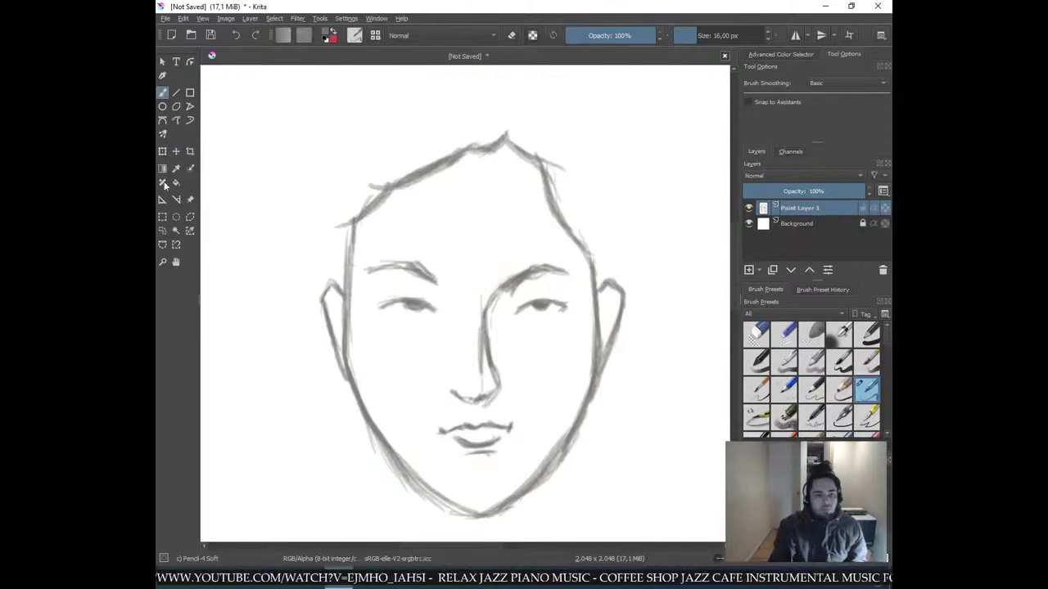
click(162, 151)
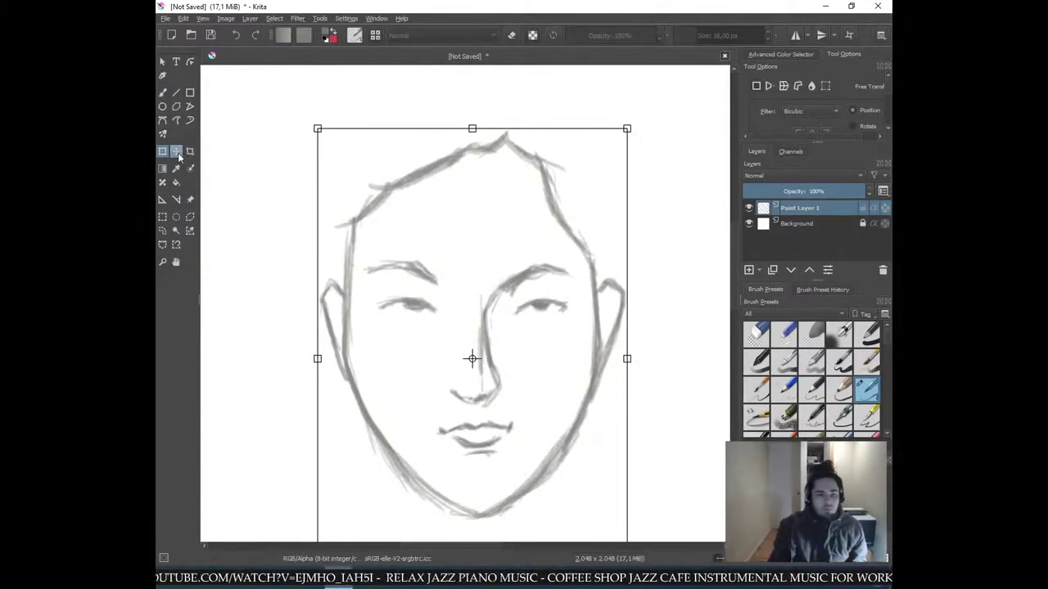
click(163, 231)
mouse_move(544, 492)
mouse_down()
mouse_move(493, 524)
mouse_move(390, 459)
mouse_move(571, 469)
mouse_move(513, 517)
mouse_move(380, 455)
mouse_move(483, 476)
mouse_move(589, 478)
mouse_up()
right_click(554, 456)
click(614, 432)
click(612, 432)
click(638, 344)
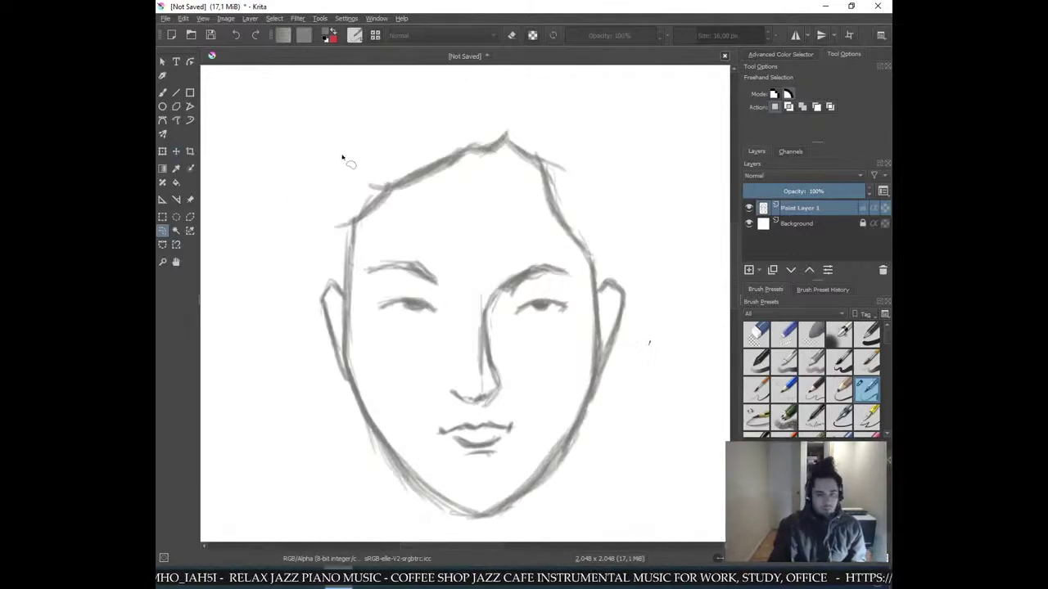
key(b)
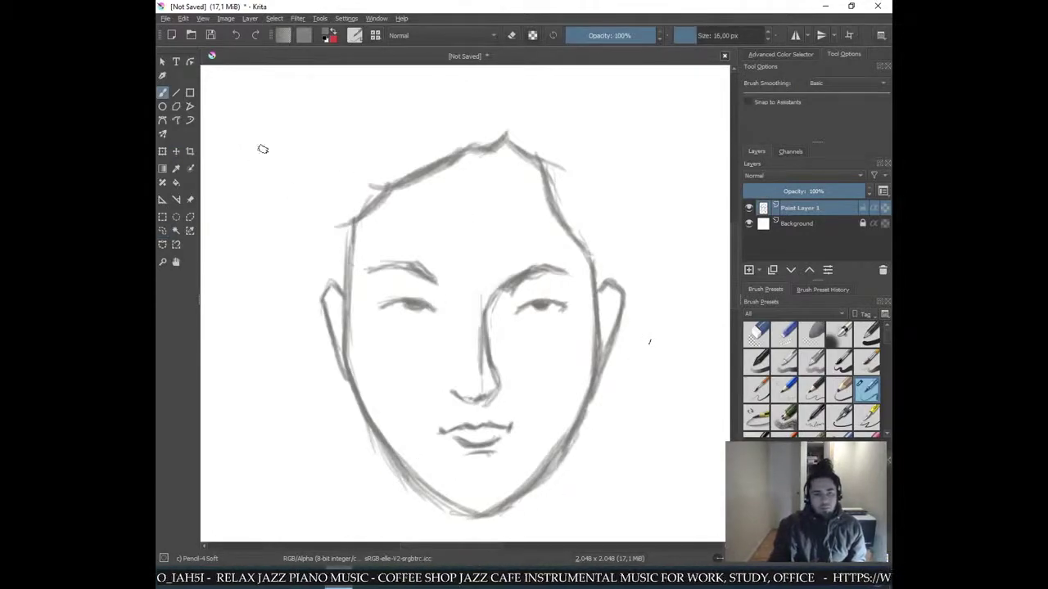
click(162, 217)
key(b)
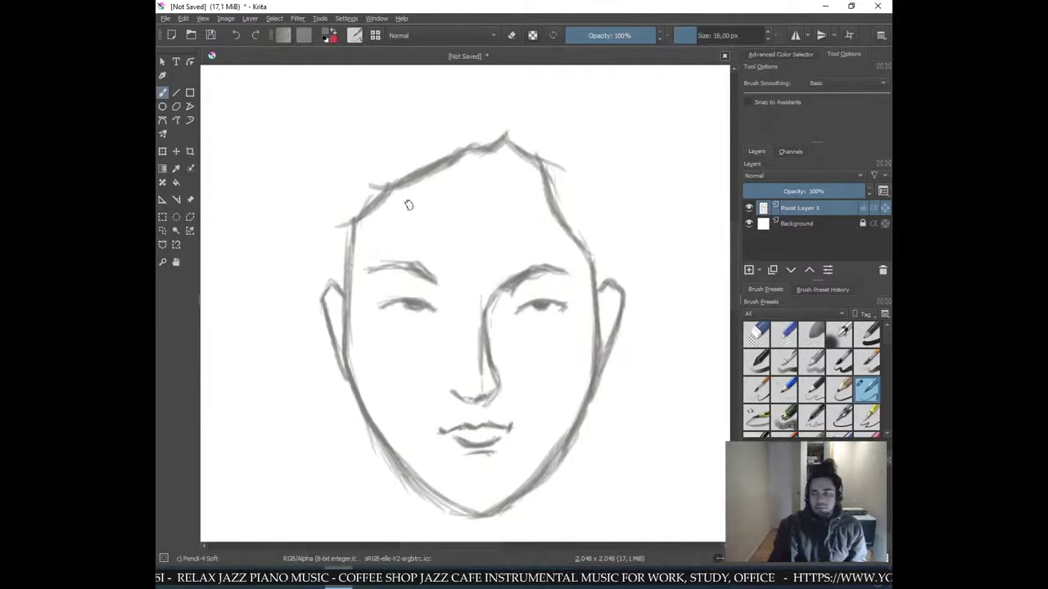
- Sketch the outer hair outline from the left ear up around the temple to above the hairline peak
mouse_move(325, 229)
mouse_down()
mouse_move(324, 280)
mouse_move(315, 232)
mouse_move(327, 190)
mouse_up()
mouse_move(318, 250)
mouse_down()
mouse_move(342, 155)
mouse_move(315, 217)
mouse_move(337, 162)
mouse_move(317, 183)
mouse_move(324, 158)
mouse_move(375, 113)
mouse_up()
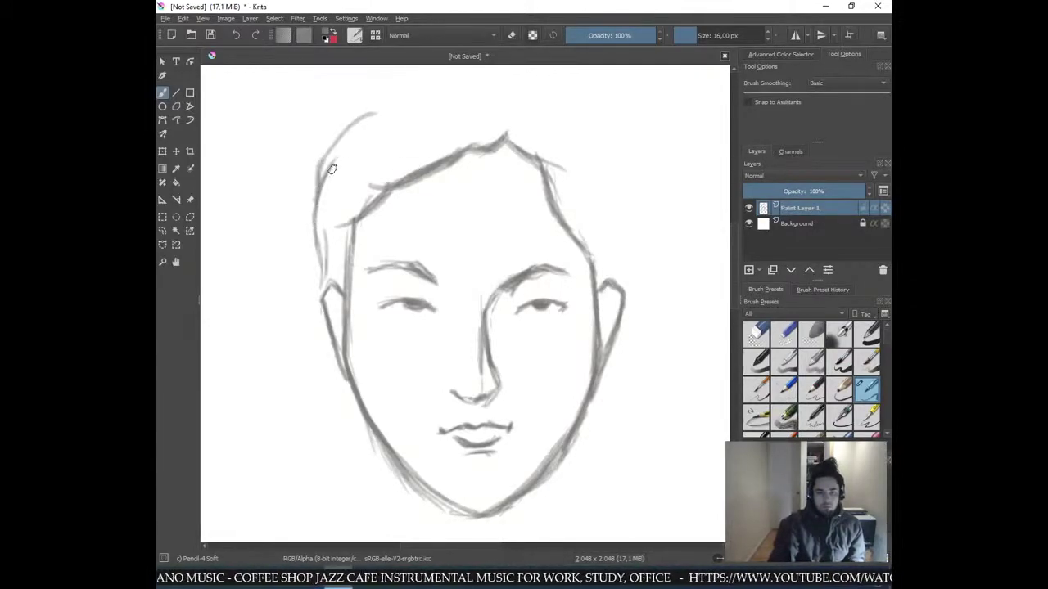
mouse_move(315, 196)
mouse_down()
mouse_move(321, 172)
mouse_move(372, 107)
mouse_up()
mouse_move(343, 141)
mouse_down()
mouse_move(379, 107)
mouse_move(416, 103)
mouse_move(440, 84)
mouse_up()
- Draw wavy hair strands falling from the left ear outward to the level of the chin
drag(311, 205, 299, 350)
drag(313, 286, 295, 364)
mouse_move(311, 312)
mouse_down()
mouse_move(311, 374)
mouse_move(305, 354)
mouse_move(282, 463)
mouse_up()
mouse_move(306, 393)
mouse_down()
mouse_move(283, 471)
mouse_move(292, 416)
mouse_up()
mouse_move(304, 354)
mouse_down()
mouse_move(245, 432)
mouse_move(235, 504)
mouse_up()
mouse_move(232, 496)
mouse_down()
mouse_move(262, 429)
mouse_move(240, 455)
mouse_move(279, 412)
mouse_move(294, 303)
mouse_up()
key(minus)
key(minus)
key(minus)
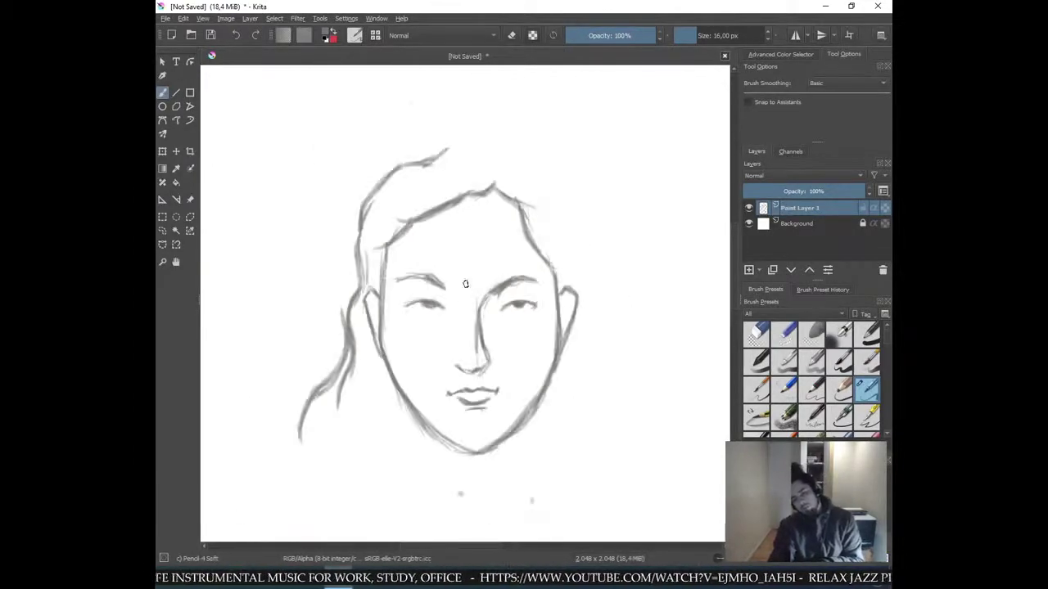
key(plus)
key(plus)
key(plus)
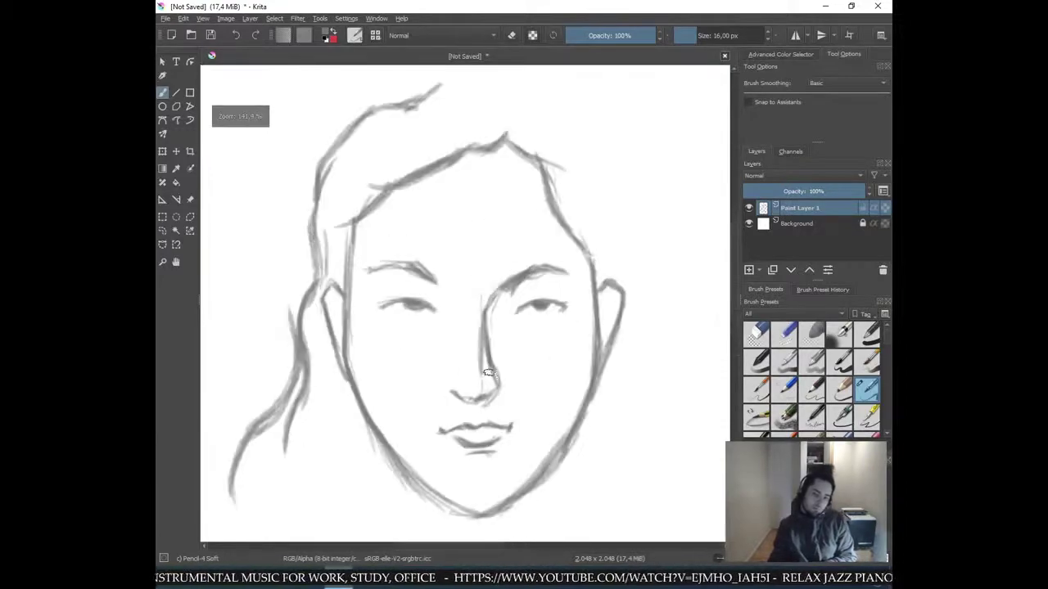
key(ctrl+bracketright)
key(ctrl+bracketright)
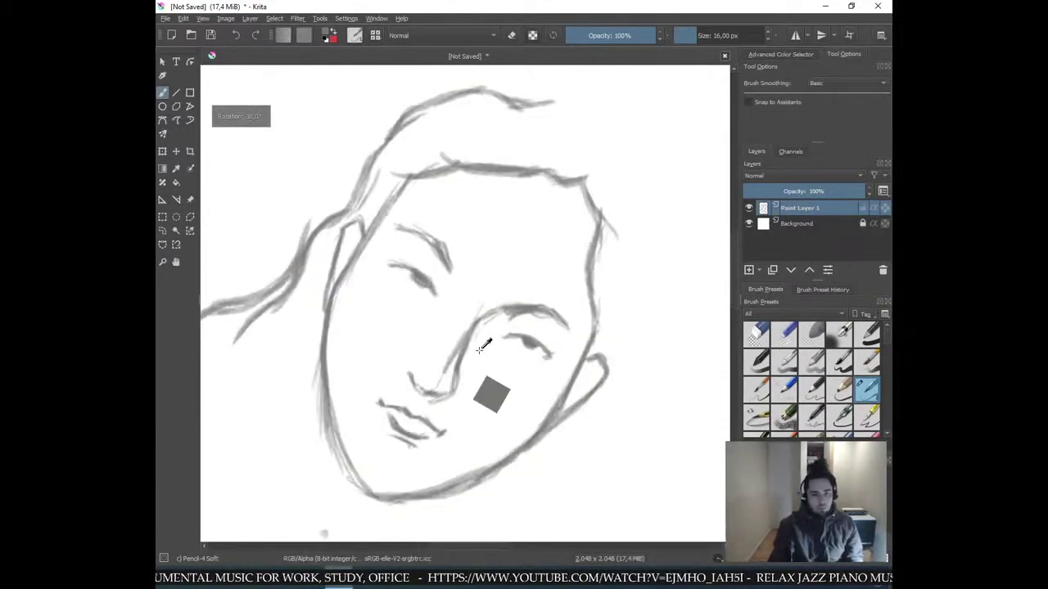
key(ctrl+bracketleft)
key(ctrl+bracketleft)
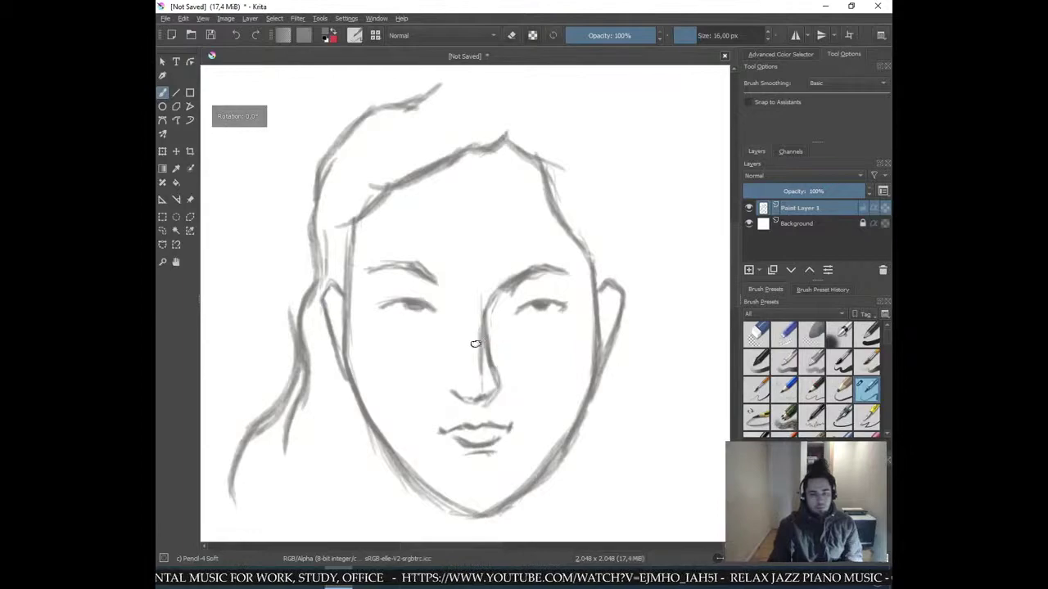
- Redraw the jawline and chin as a rounder curve slightly above the old chin, joining the cheek contours on both sides
key(plus)
key(plus)
mouse_move(450, 433)
mouse_down()
mouse_move(452, 129)
mouse_move(398, 246)
mouse_up()
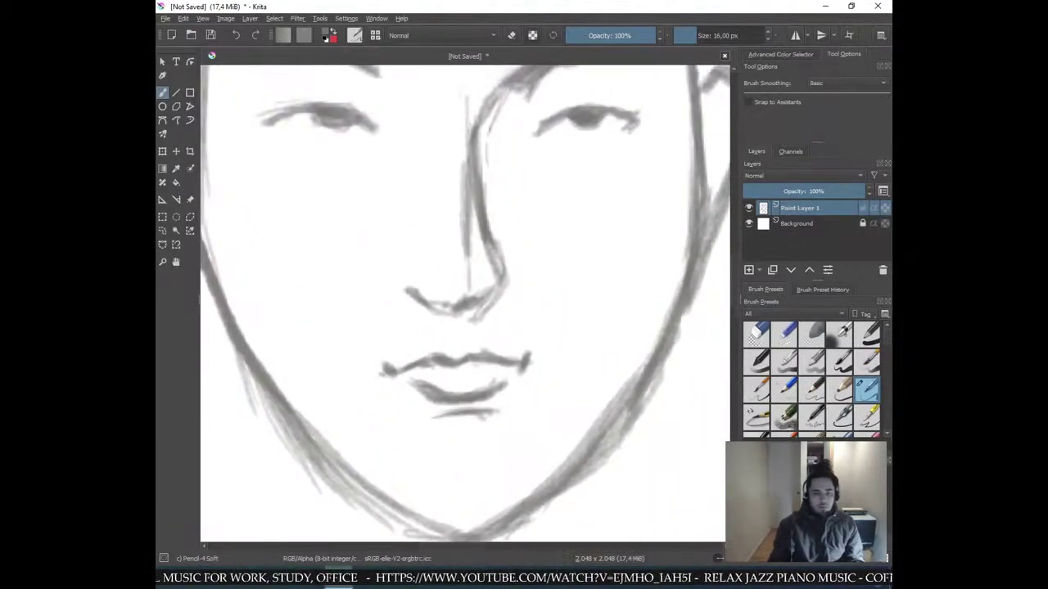
drag(307, 429, 363, 476)
mouse_move(287, 400)
mouse_down()
mouse_move(358, 470)
mouse_move(278, 383)
mouse_move(335, 451)
mouse_move(409, 491)
mouse_up()
drag(320, 436, 409, 491)
drag(355, 468, 455, 497)
drag(398, 473, 460, 496)
mouse_move(397, 476)
mouse_down()
mouse_move(484, 514)
mouse_move(423, 479)
mouse_move(500, 489)
mouse_move(436, 487)
mouse_move(491, 491)
mouse_move(438, 492)
mouse_move(491, 494)
mouse_move(464, 496)
mouse_move(507, 488)
mouse_move(459, 503)
mouse_move(573, 444)
mouse_up()
mouse_move(488, 498)
mouse_down()
mouse_move(575, 442)
mouse_move(508, 484)
mouse_move(630, 378)
mouse_up()
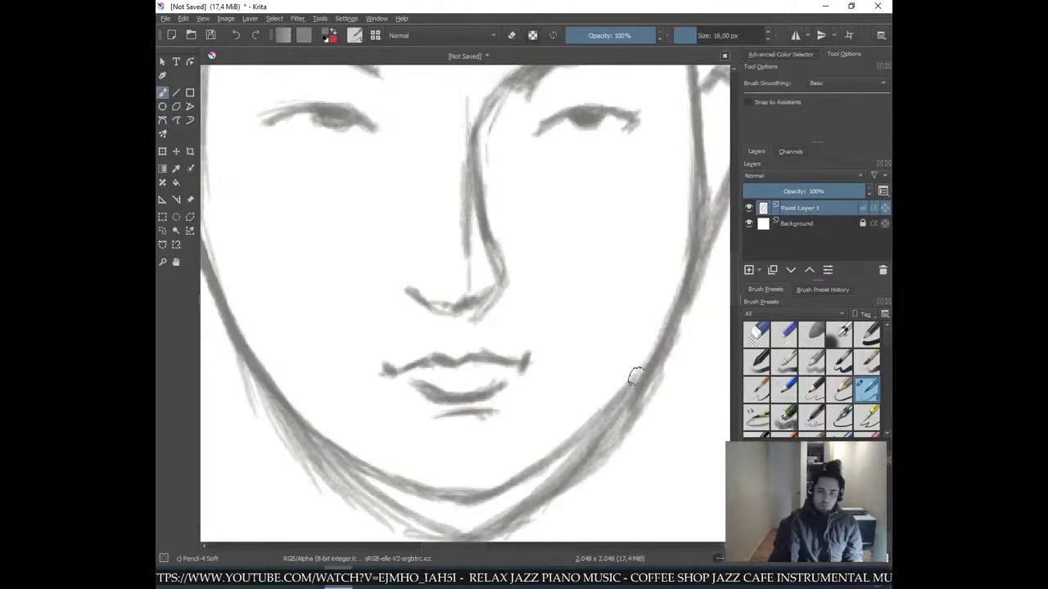
drag(524, 473, 651, 360)
drag(580, 420, 651, 358)
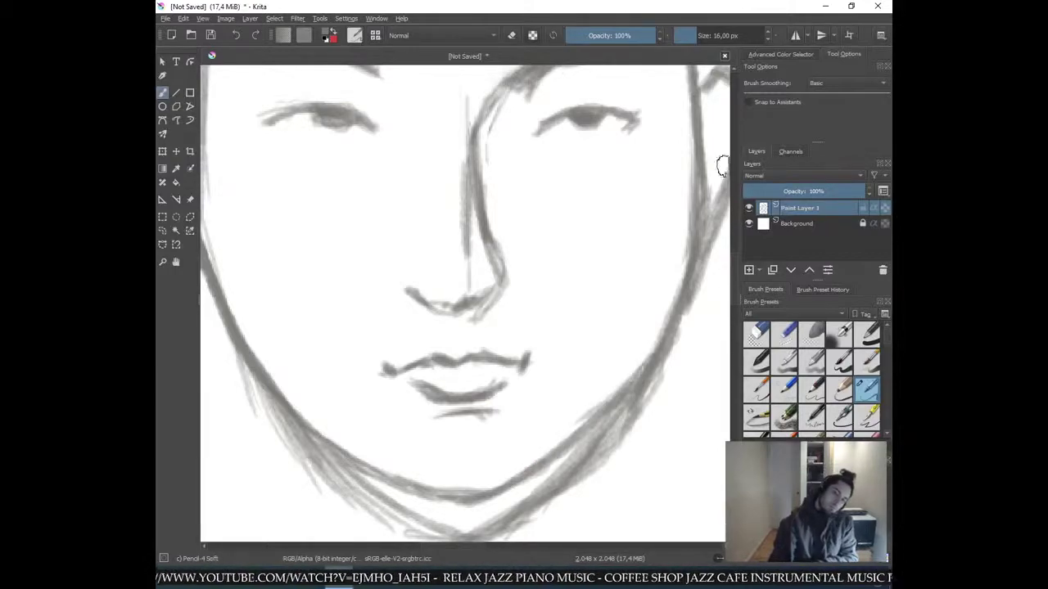
key(Page_Down)
key(ctrl+minus)
key(ctrl+minus)
key(ctrl+minus)
key(ctrl+minus)
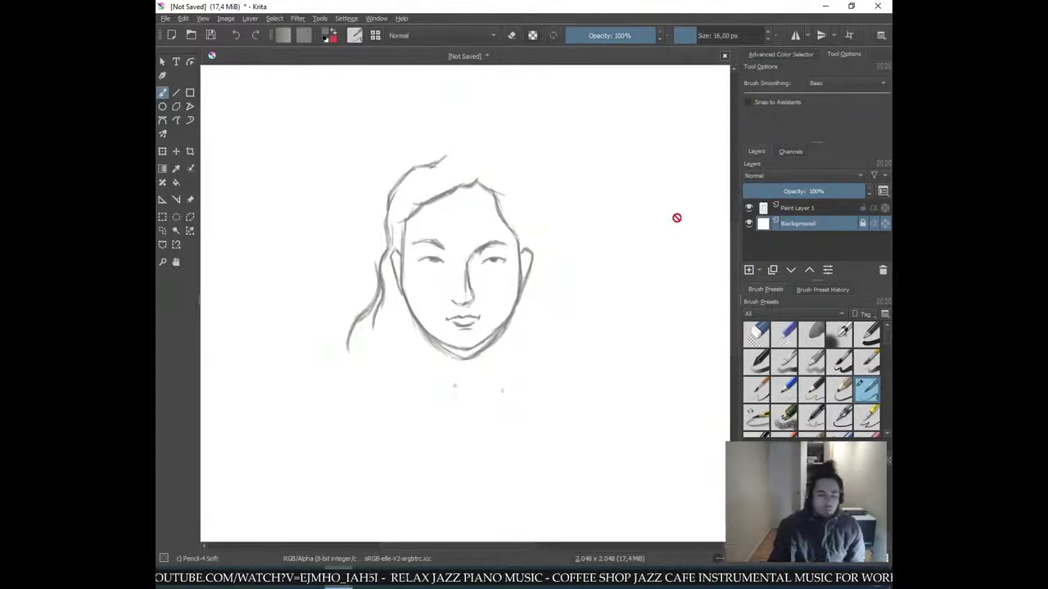
key(plus)
key(plus)
key(plus)
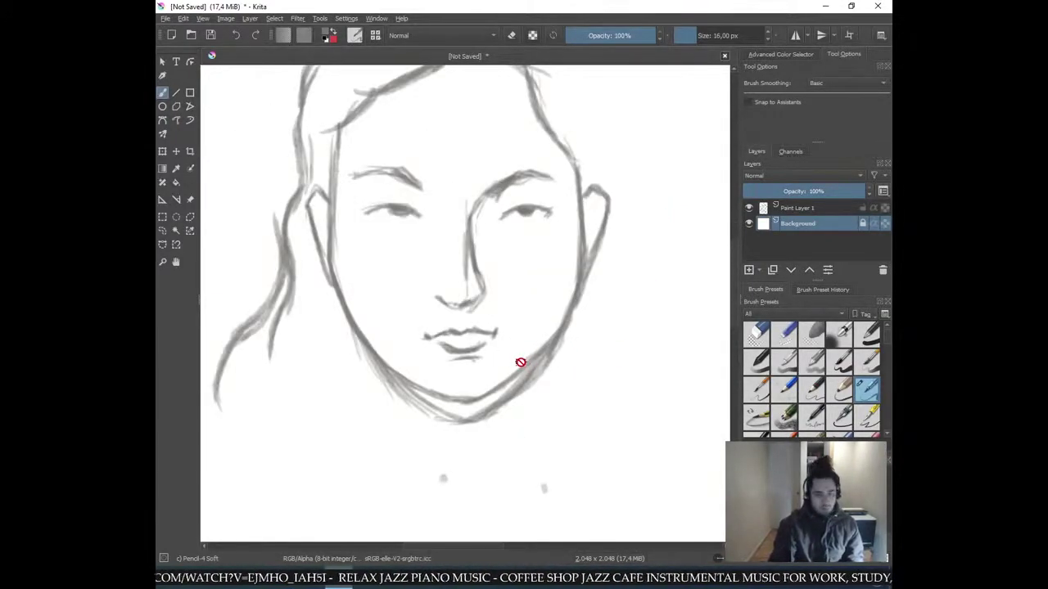
- On Paint Layer 1, erase the old jaw and chin lines outside the new contour on both sides
click(804, 212)
key(e)
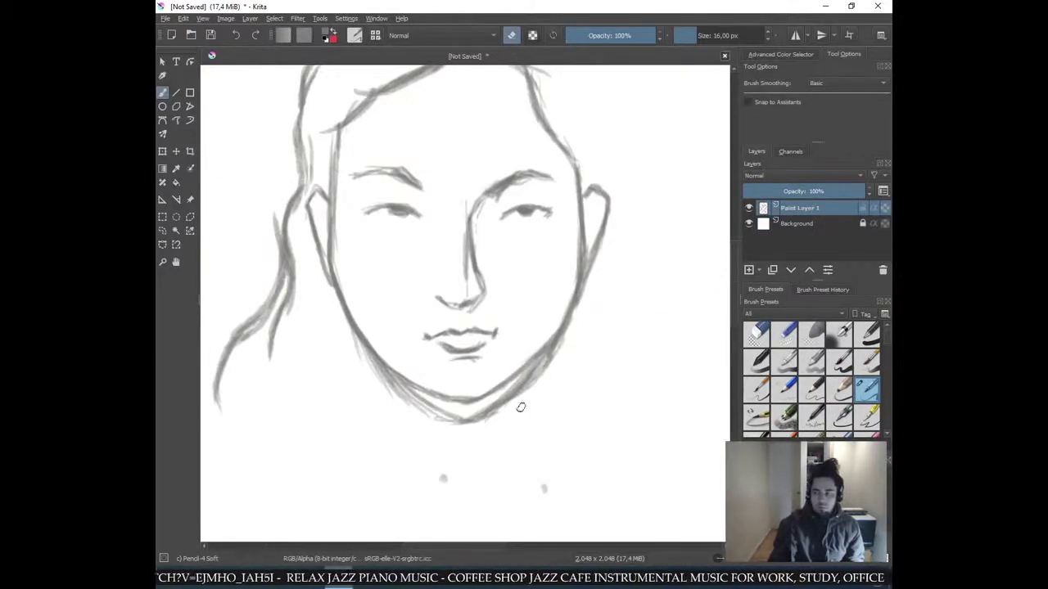
mouse_move(486, 421)
mouse_down()
mouse_move(536, 373)
mouse_move(462, 424)
mouse_move(584, 316)
mouse_move(521, 384)
mouse_up()
mouse_move(522, 384)
mouse_down()
mouse_move(587, 309)
mouse_move(505, 406)
mouse_move(564, 346)
mouse_move(466, 419)
mouse_up()
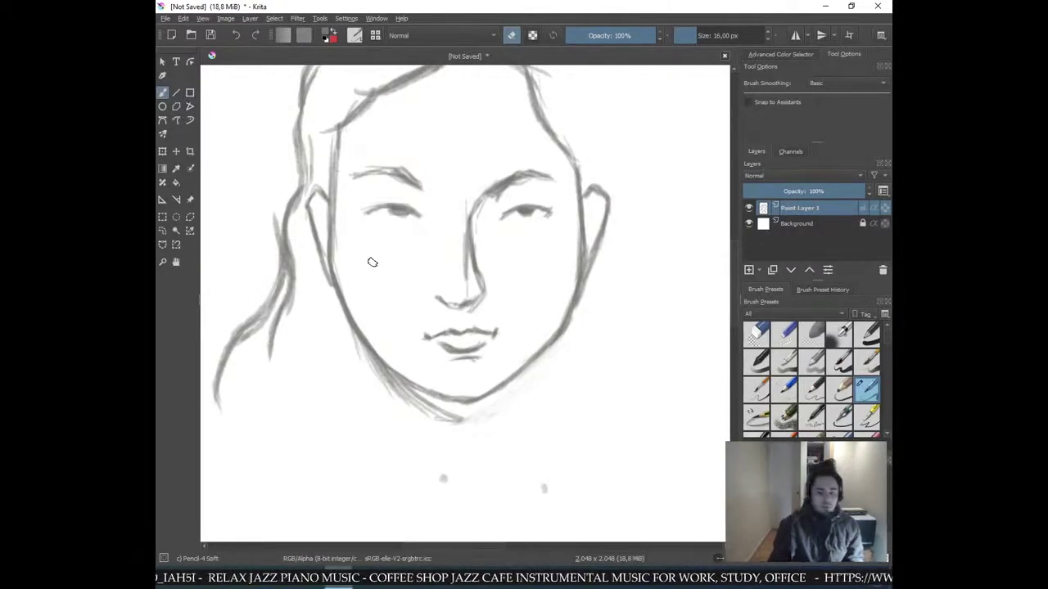
mouse_move(338, 357)
mouse_down()
mouse_move(404, 397)
mouse_move(362, 349)
mouse_move(408, 398)
mouse_move(454, 419)
mouse_move(367, 373)
mouse_move(478, 426)
mouse_move(392, 393)
mouse_move(468, 402)
mouse_up()
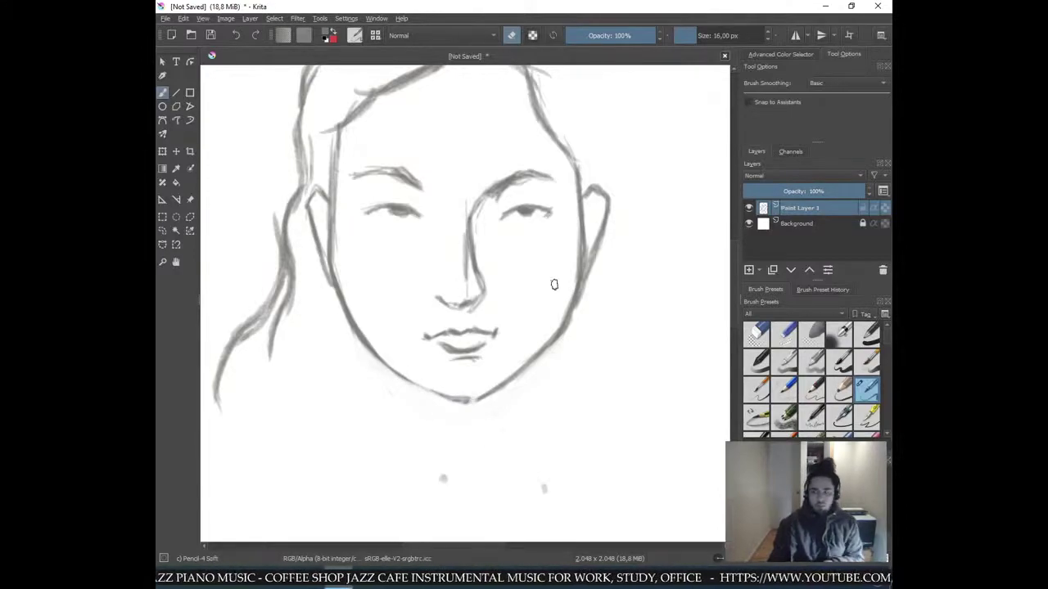
- Enlarge the eraser to 48.97 px and erase the loose hair strands beside the left cheek and the two stray marks below the chin
key(ctrl+minus)
key(ctrl+minus)
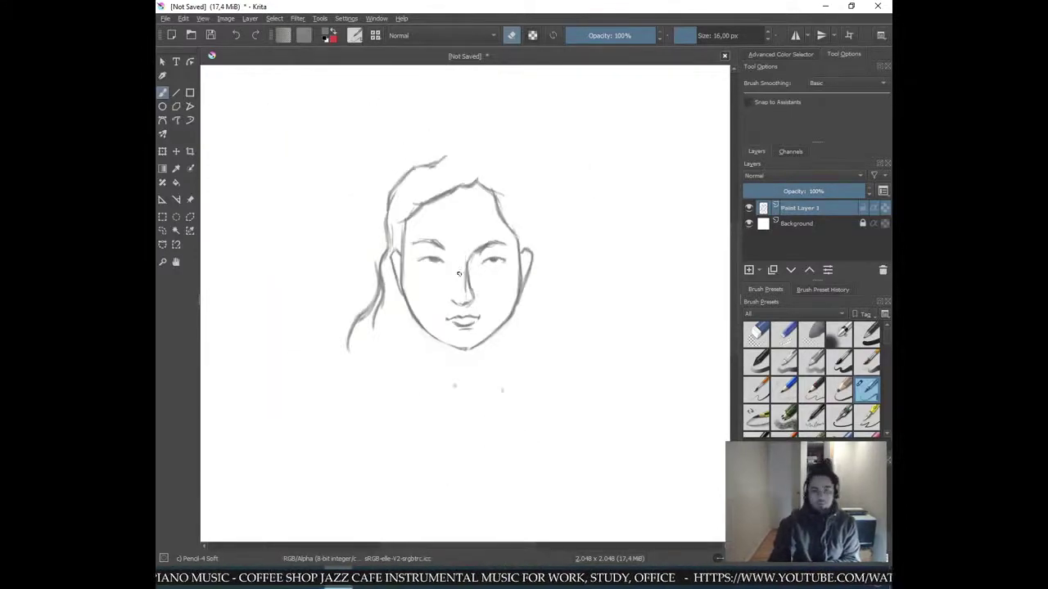
key(ctrl+plus)
key(ctrl+plus)
shift+drag(360, 401, 358, 404)
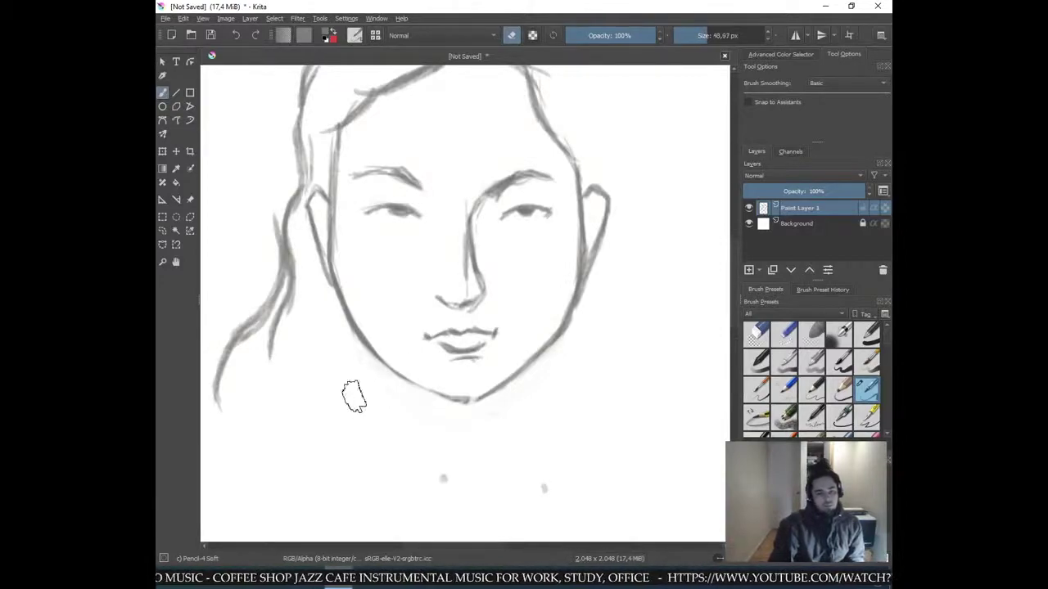
mouse_move(275, 224)
mouse_down()
mouse_move(281, 342)
mouse_move(278, 300)
mouse_move(255, 349)
mouse_move(284, 189)
mouse_move(244, 344)
mouse_move(261, 305)
mouse_move(231, 380)
mouse_move(242, 310)
mouse_move(224, 378)
mouse_move(260, 318)
mouse_move(283, 357)
mouse_move(232, 374)
mouse_move(235, 345)
mouse_up()
mouse_move(428, 496)
mouse_down()
mouse_move(471, 484)
mouse_move(419, 455)
mouse_move(447, 476)
mouse_up()
mouse_move(533, 477)
mouse_down()
mouse_move(585, 505)
mouse_move(561, 500)
mouse_up()
key(e)
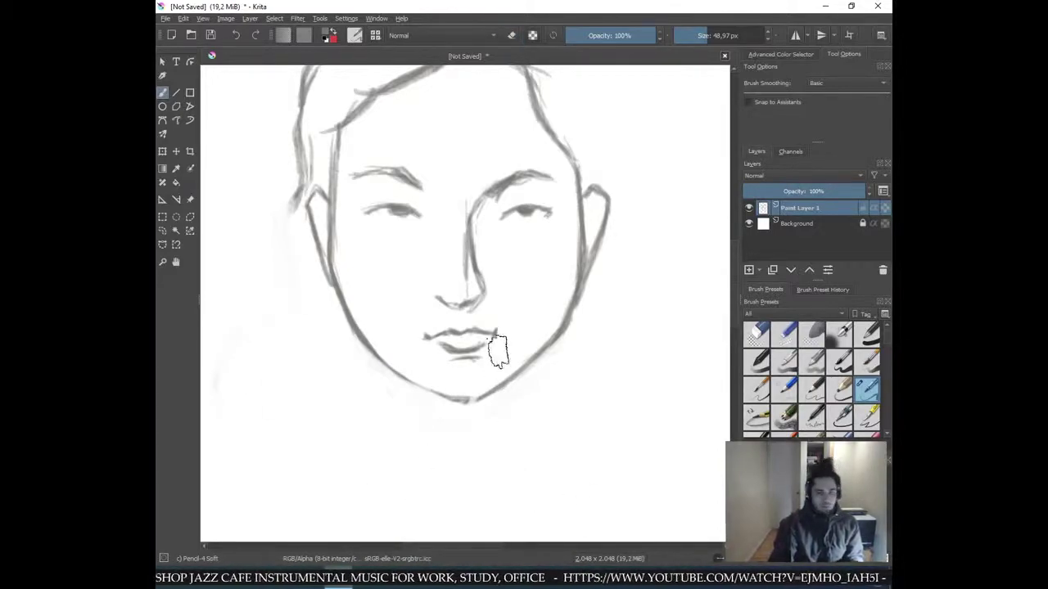
- With the Pencil-2 brush, draw one long wavy hair strand from beside the left ear down and outward to chin level
key(minus)
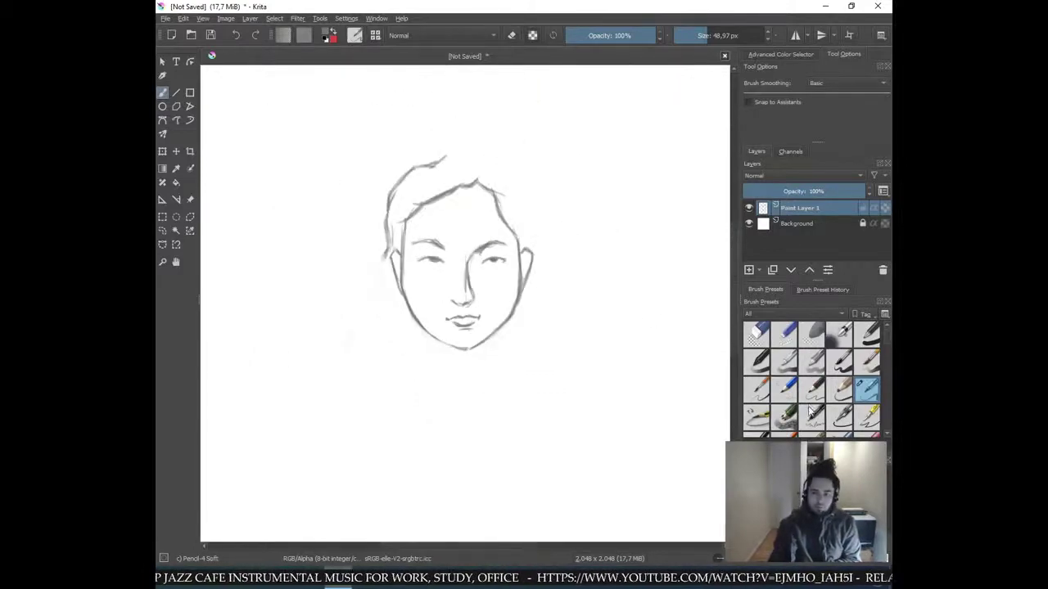
click(810, 393)
key(plus)
key(plus)
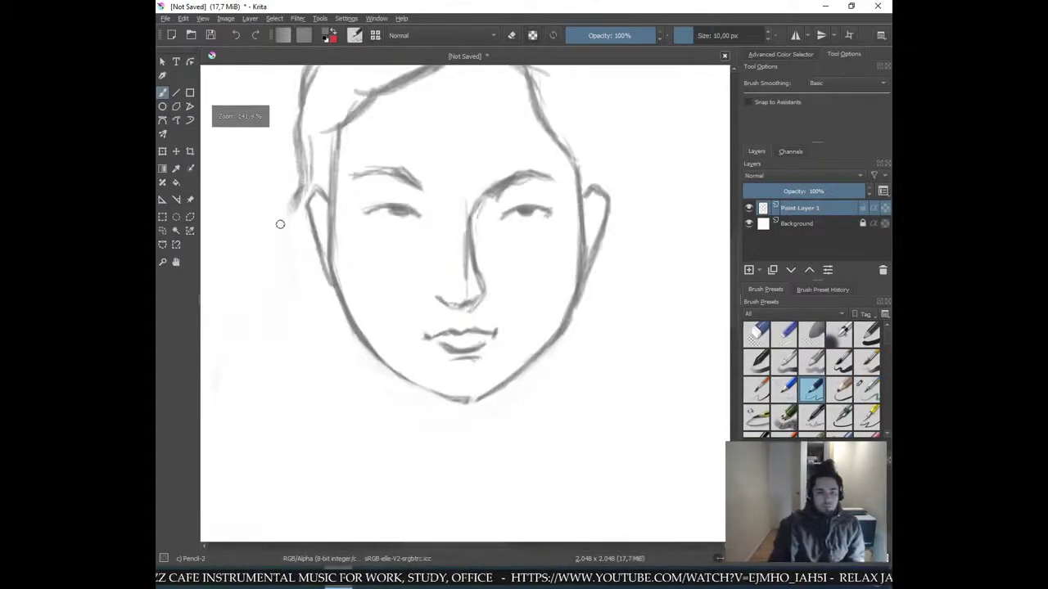
drag(281, 239, 293, 202)
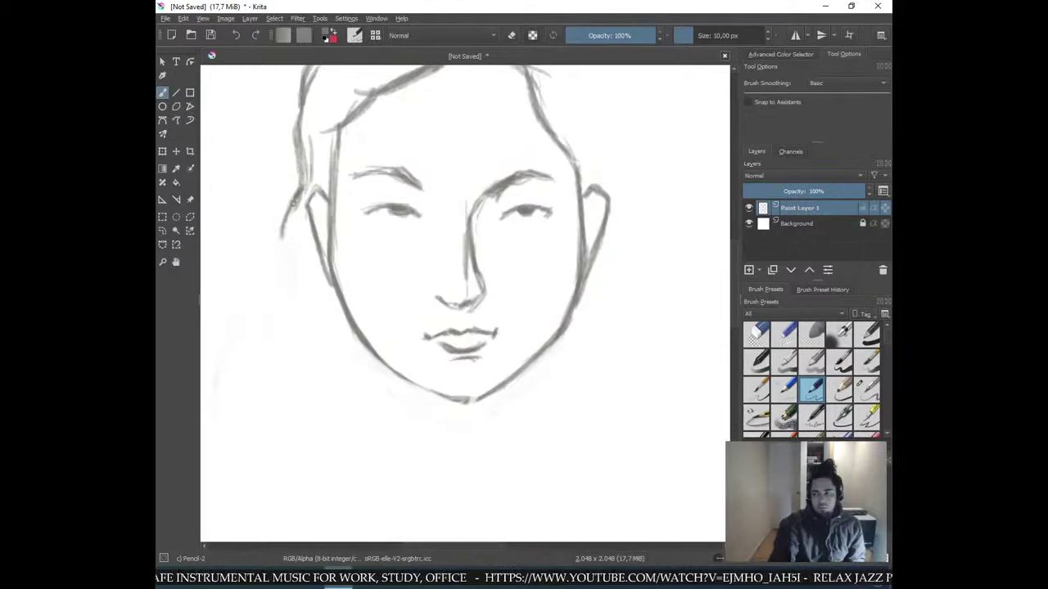
mouse_move(281, 237)
mouse_down()
mouse_move(280, 290)
mouse_move(275, 248)
mouse_move(250, 361)
mouse_up()
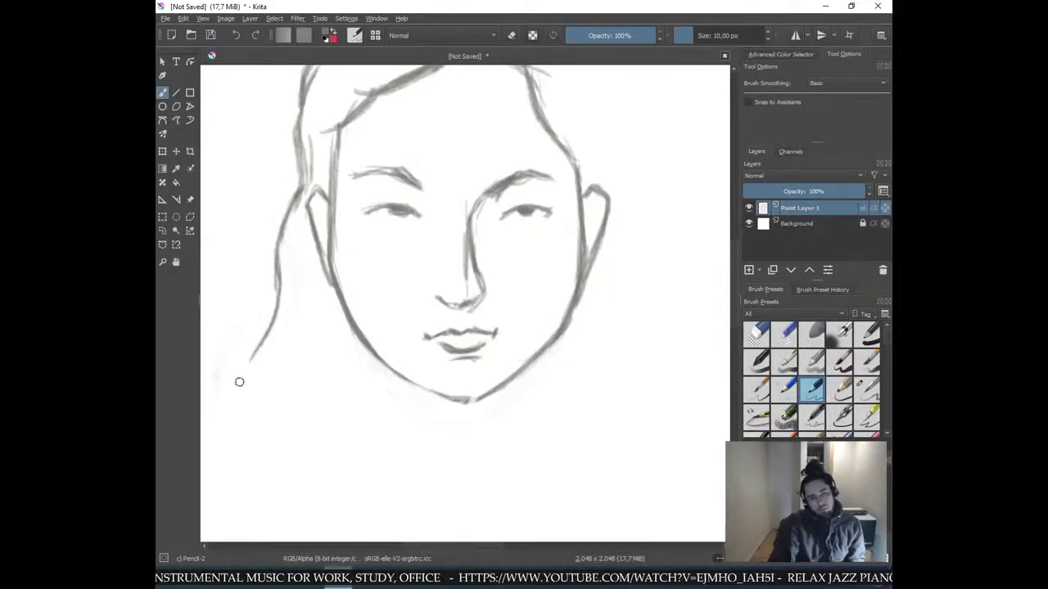
mouse_move(276, 263)
mouse_down()
mouse_move(266, 325)
mouse_move(235, 383)
mouse_move(229, 409)
mouse_up()
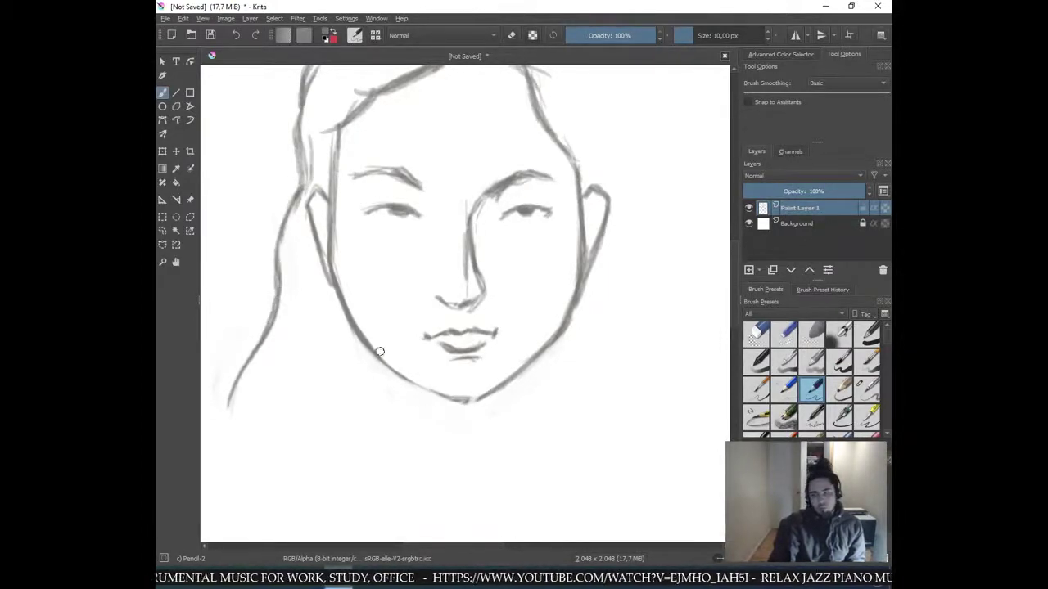
drag(387, 367, 395, 452)
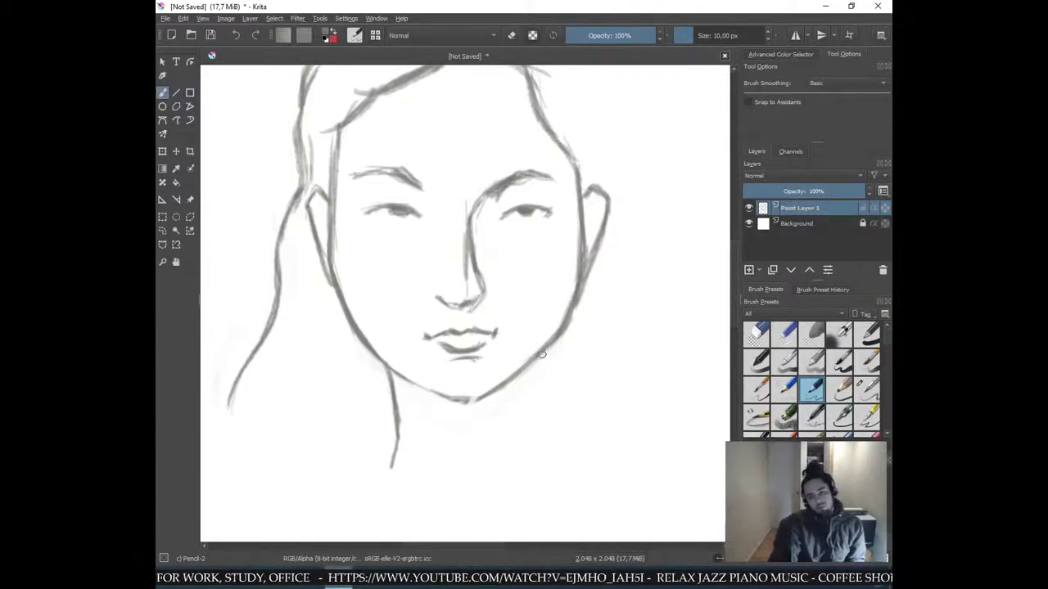
key(ctrl+z)
key(ctrl+z)
key(ctrl+z)
key(ctrl+z)
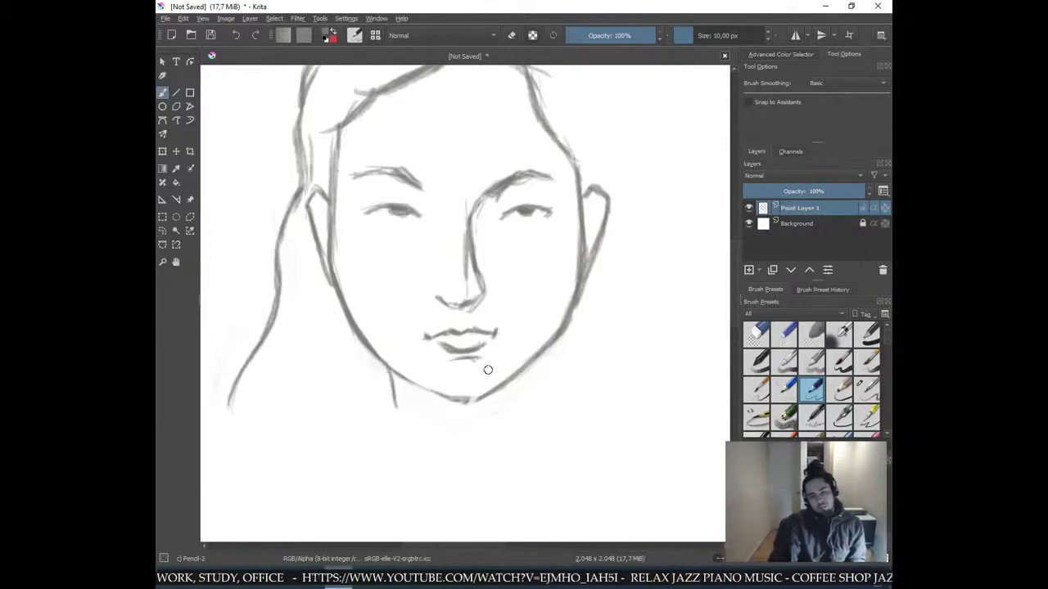
key(ctrl+z)
key(ctrl+z)
- Draw both sides of the neck down from the jawline, curving each line slightly outward at its base
drag(382, 365, 390, 436)
key(ctrl+z)
key(ctrl+z)
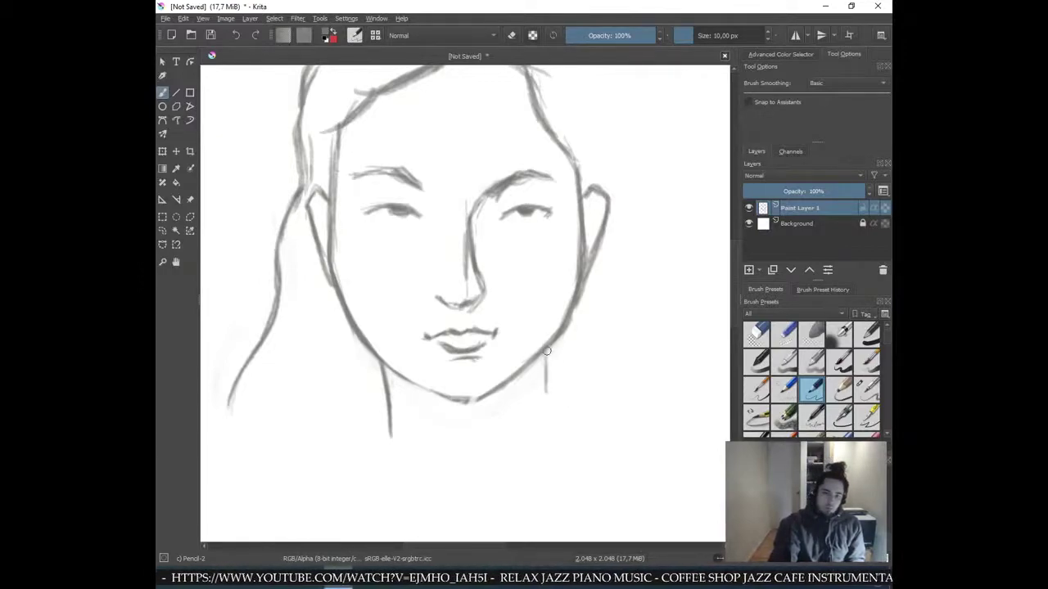
drag(545, 363, 550, 415)
key(ctrl+z)
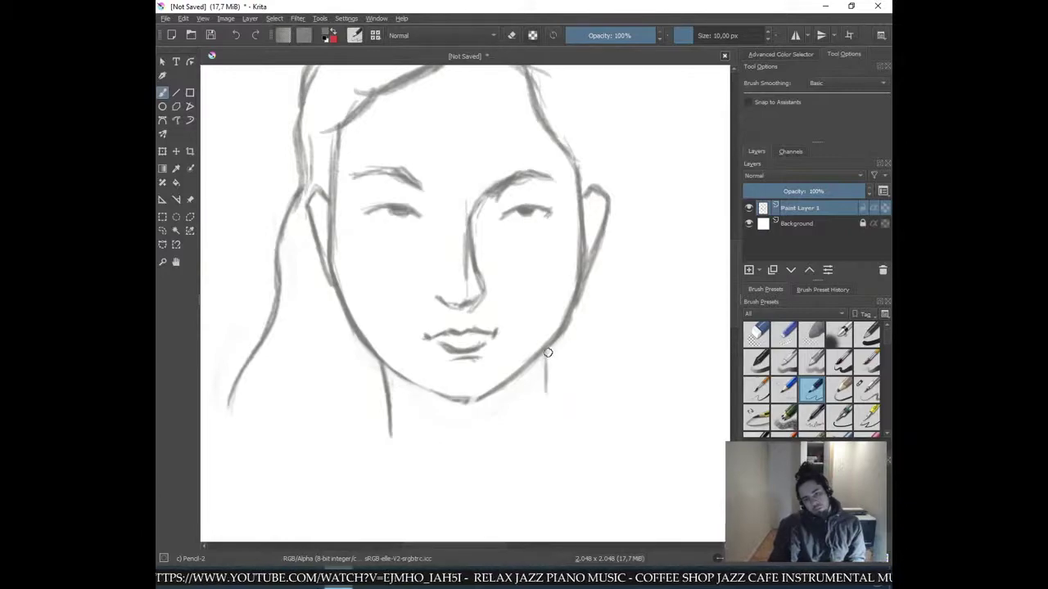
drag(545, 350, 549, 405)
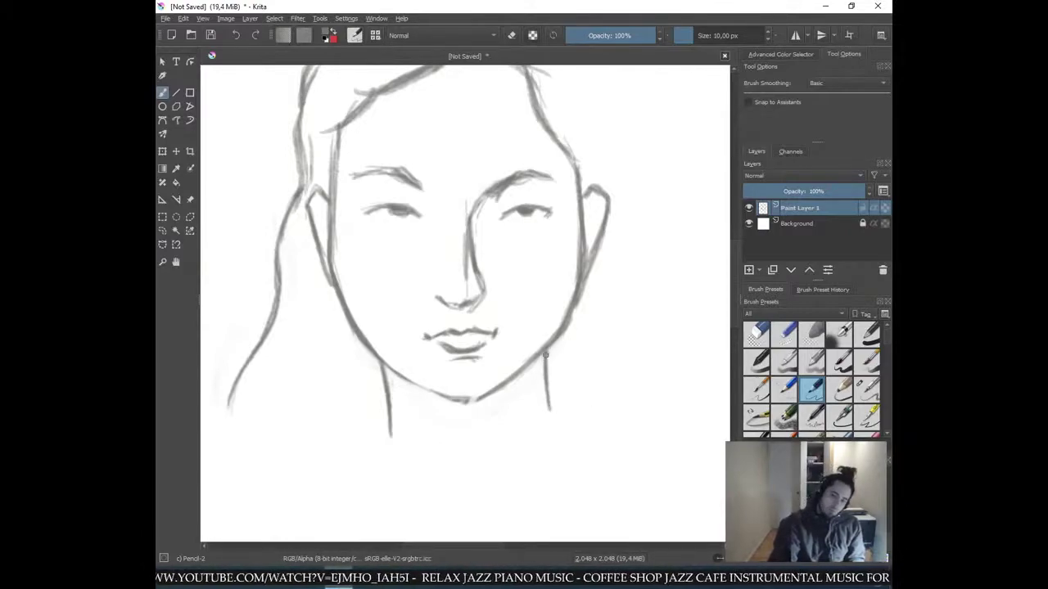
drag(546, 361, 561, 456)
mouse_move(391, 419)
mouse_down()
mouse_move(383, 469)
mouse_move(374, 464)
mouse_up()
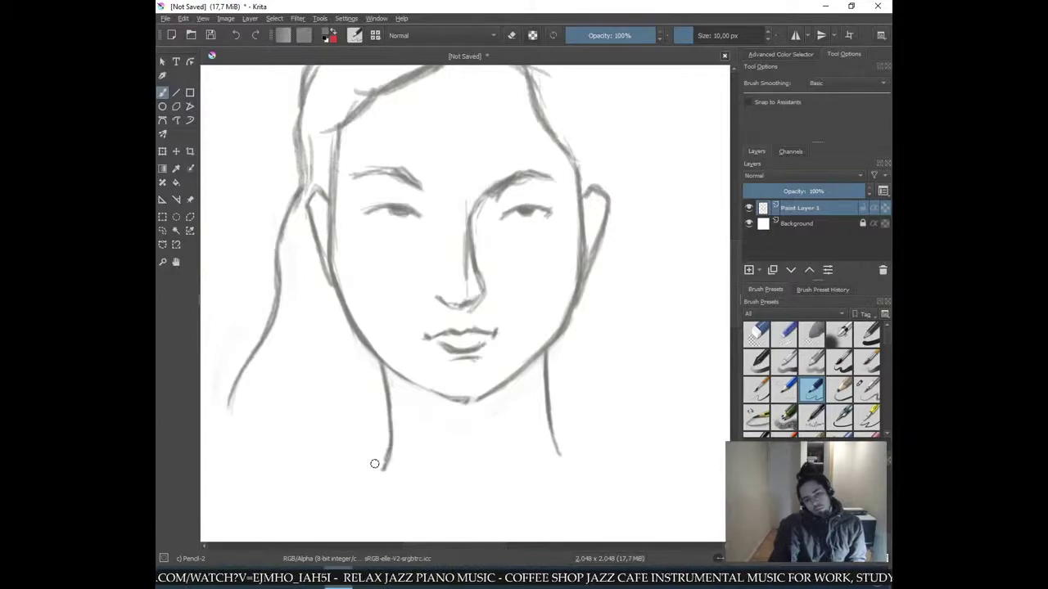
- Darken the face contour beside both ears and add short inner-fold strokes inside each ear
key(minus)
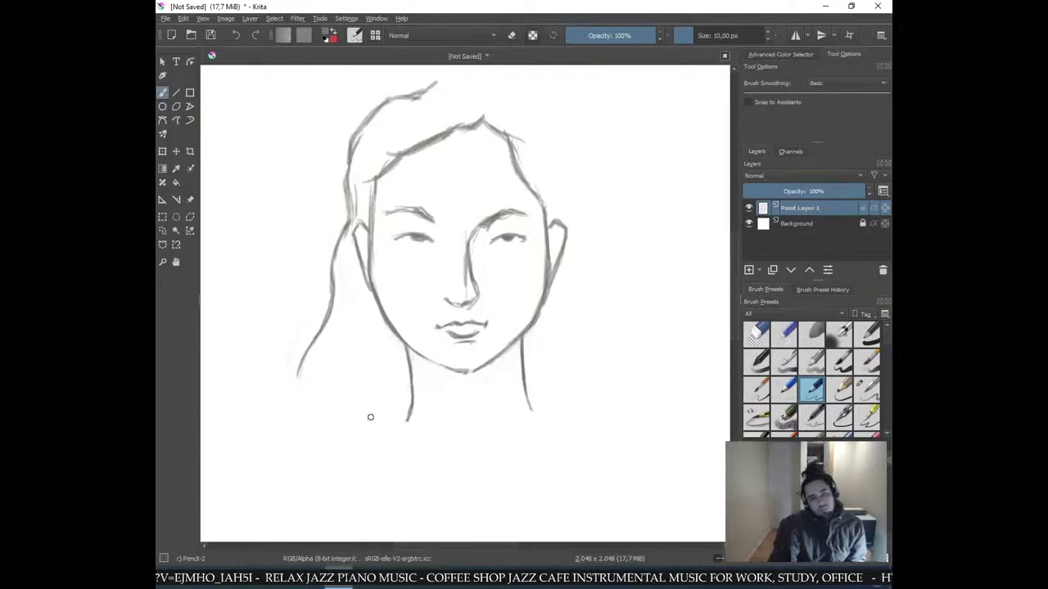
key(plus)
key(plus)
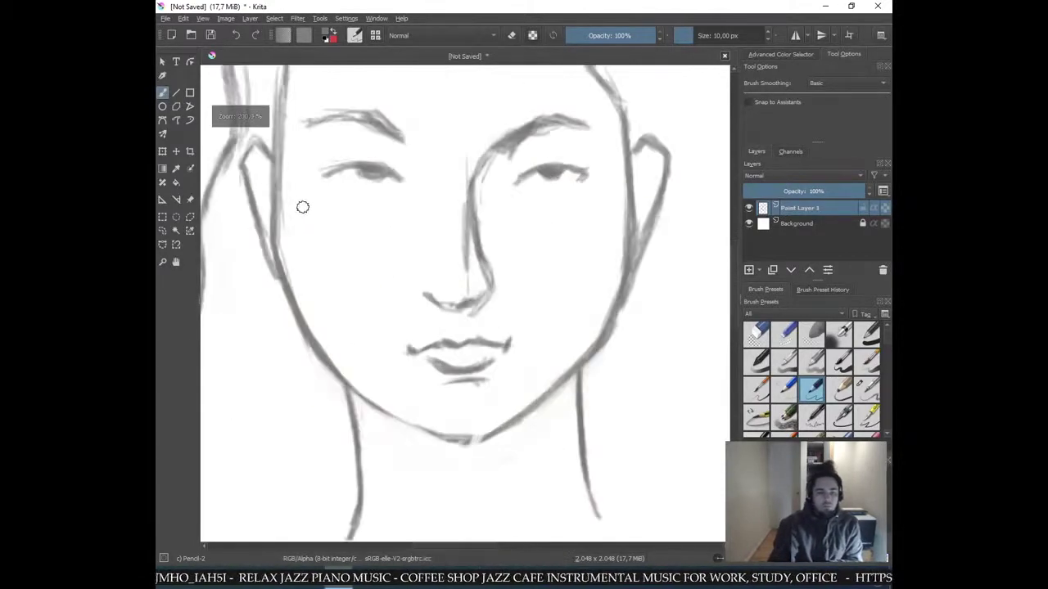
mouse_move(273, 161)
mouse_down()
mouse_move(279, 217)
mouse_move(277, 147)
mouse_move(283, 235)
mouse_move(280, 175)
mouse_move(272, 231)
mouse_up()
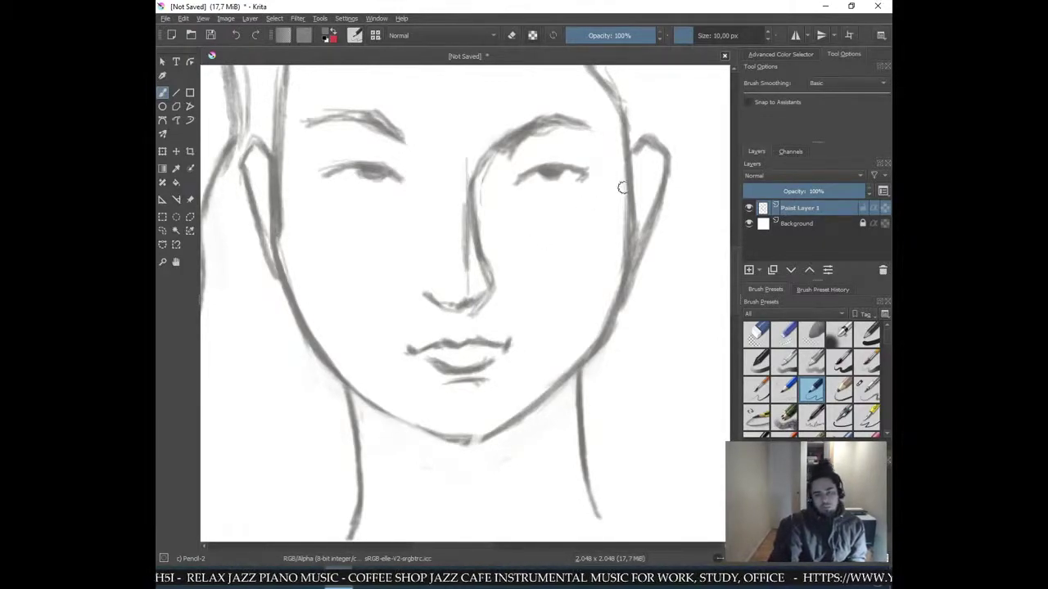
drag(622, 170, 626, 237)
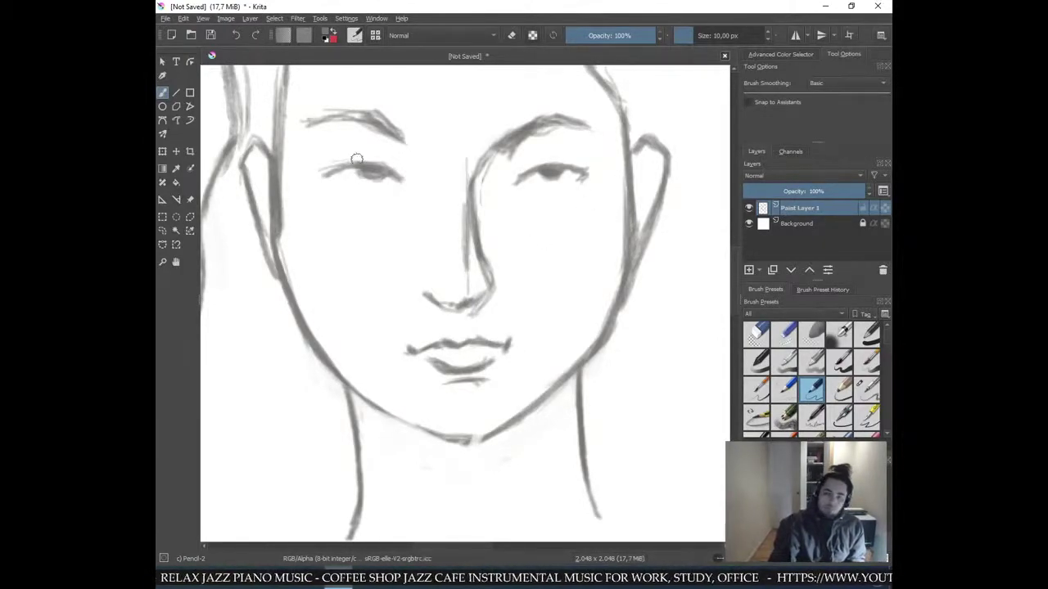
drag(253, 167, 263, 202)
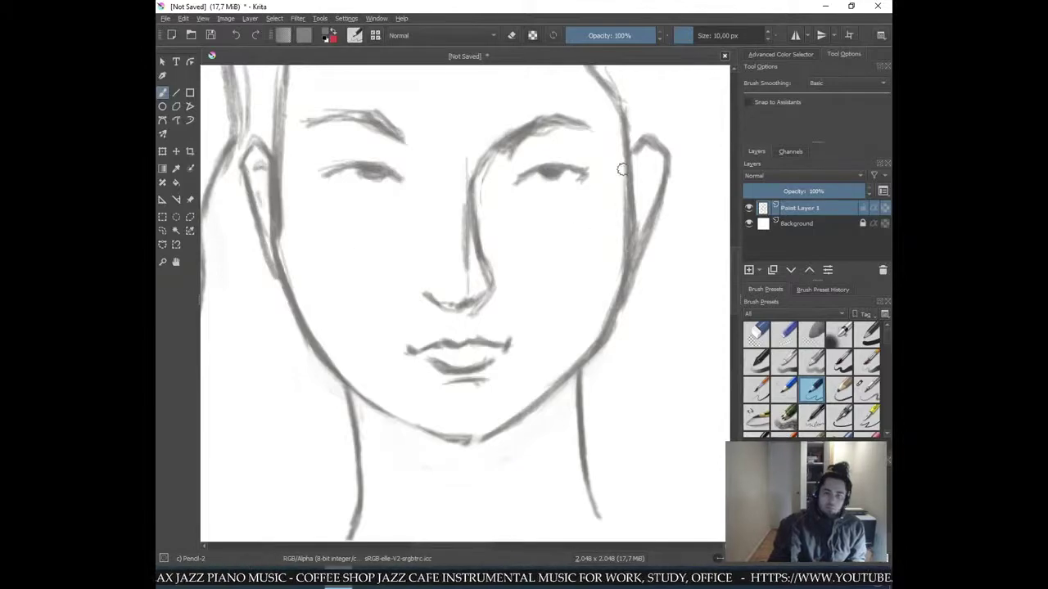
mouse_move(638, 199)
mouse_down()
mouse_move(657, 169)
mouse_move(642, 205)
mouse_up()
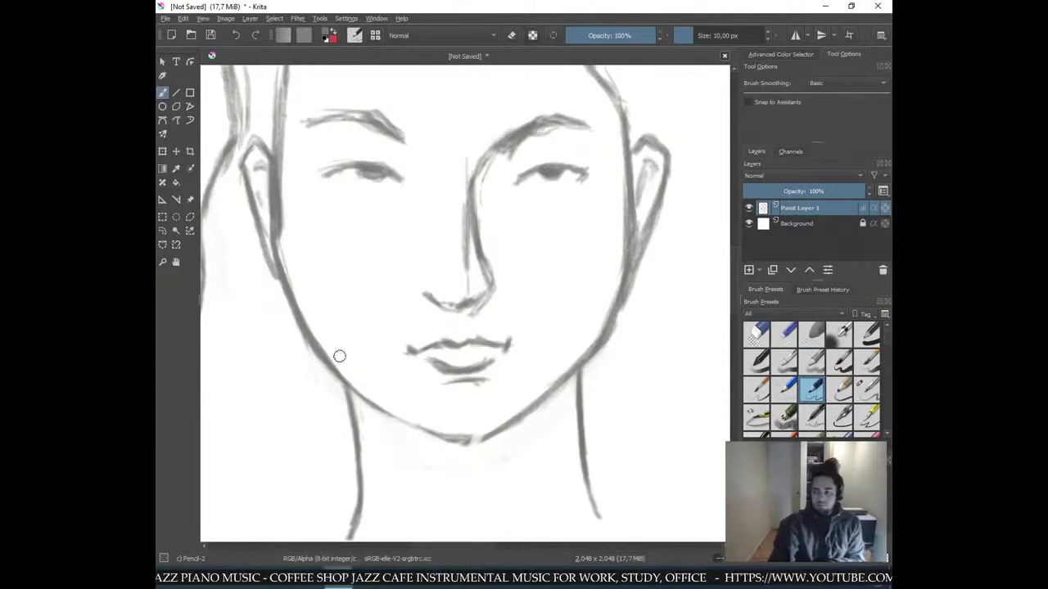
drag(273, 237, 283, 282)
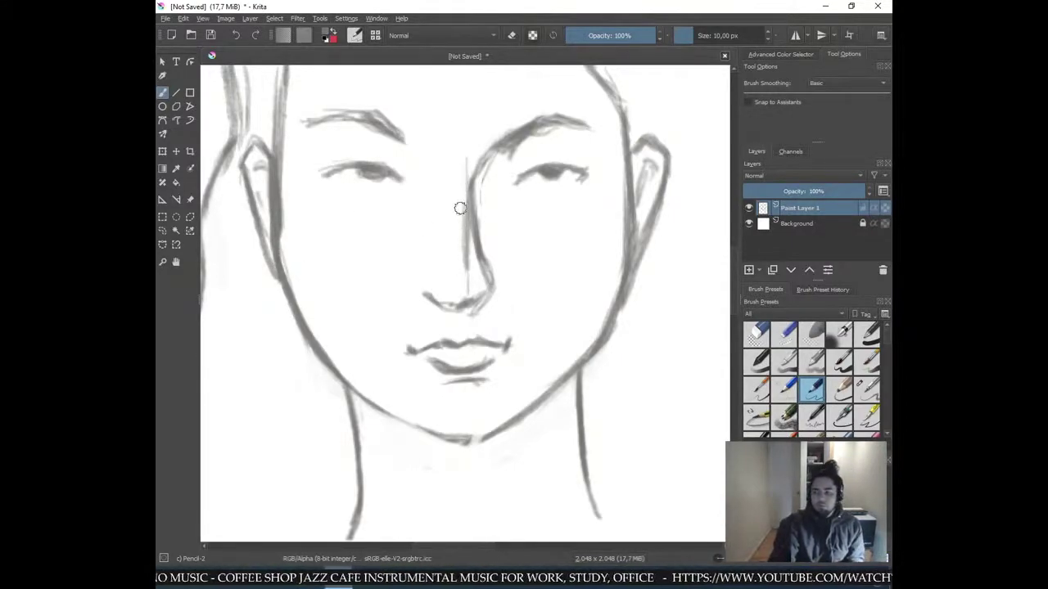
- Erase the stray vertical line beside the upper nose bridge, between the eyebrows
key(e)
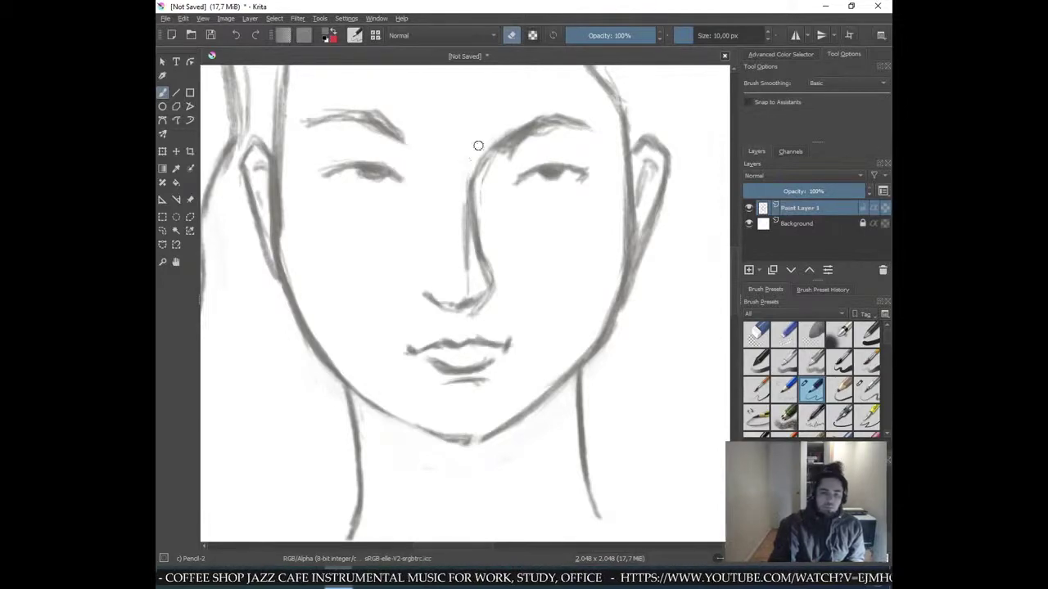
scroll(620, 144, down, 3)
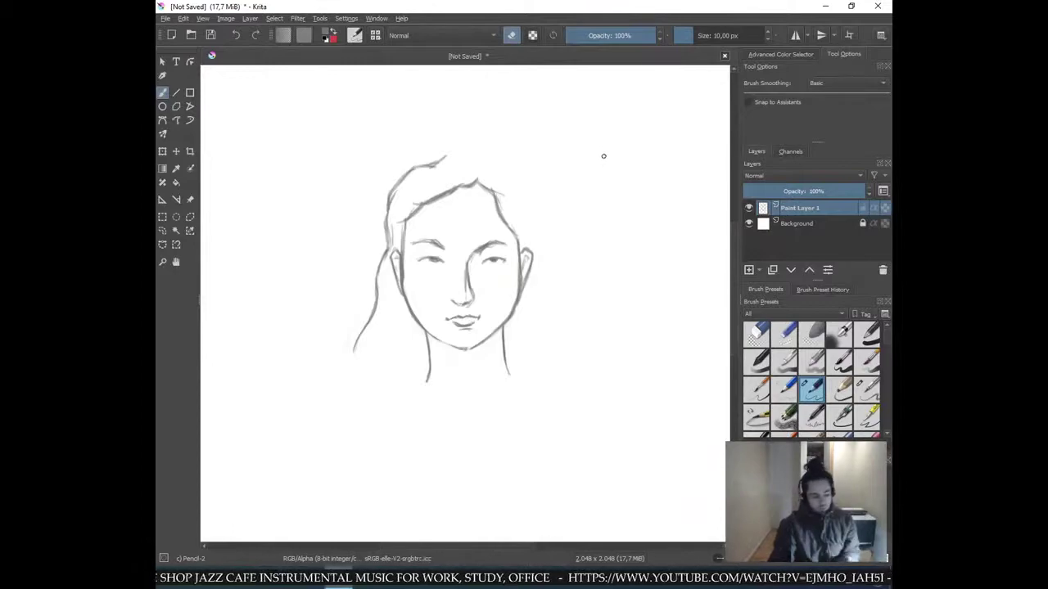
key(plus)
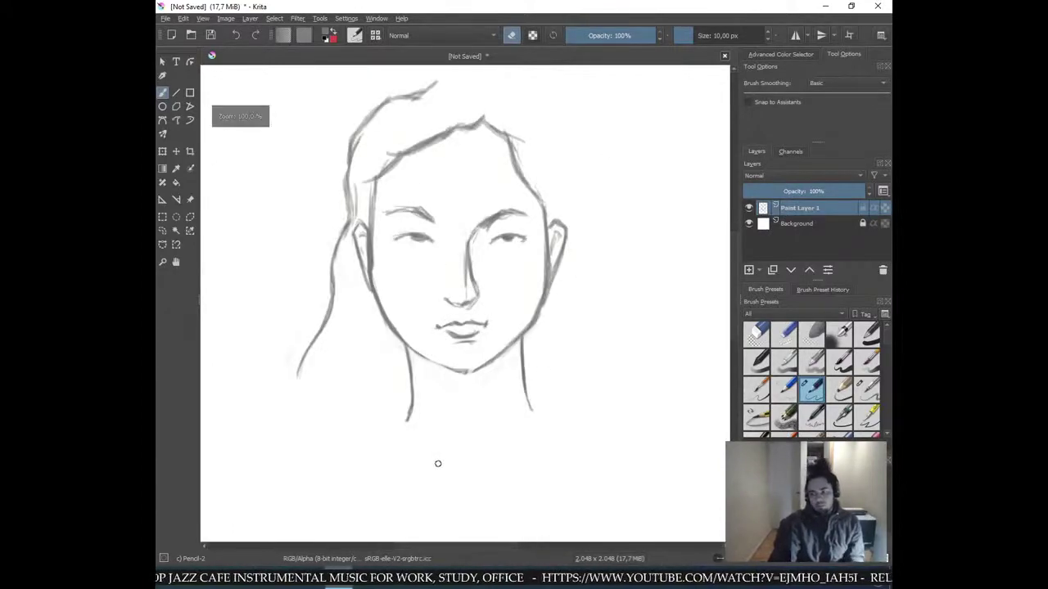
- Extend the left neck line into a shoulder slope and sketch short collarbone strokes on both sides of the throat notch
key(e)
mouse_move(409, 413)
mouse_down()
mouse_move(364, 434)
mouse_move(398, 417)
mouse_up()
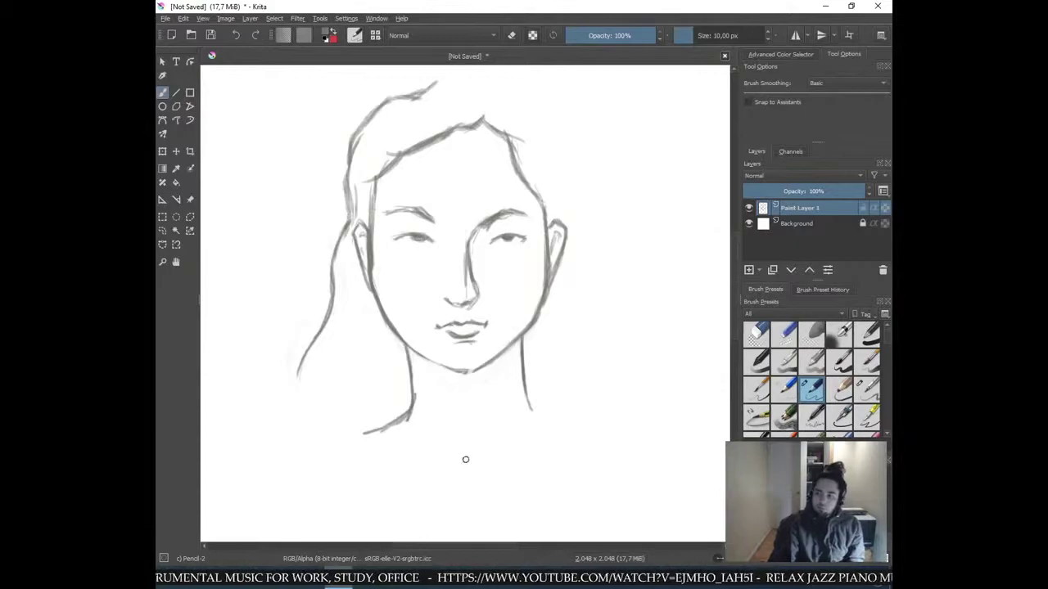
drag(401, 435, 476, 451)
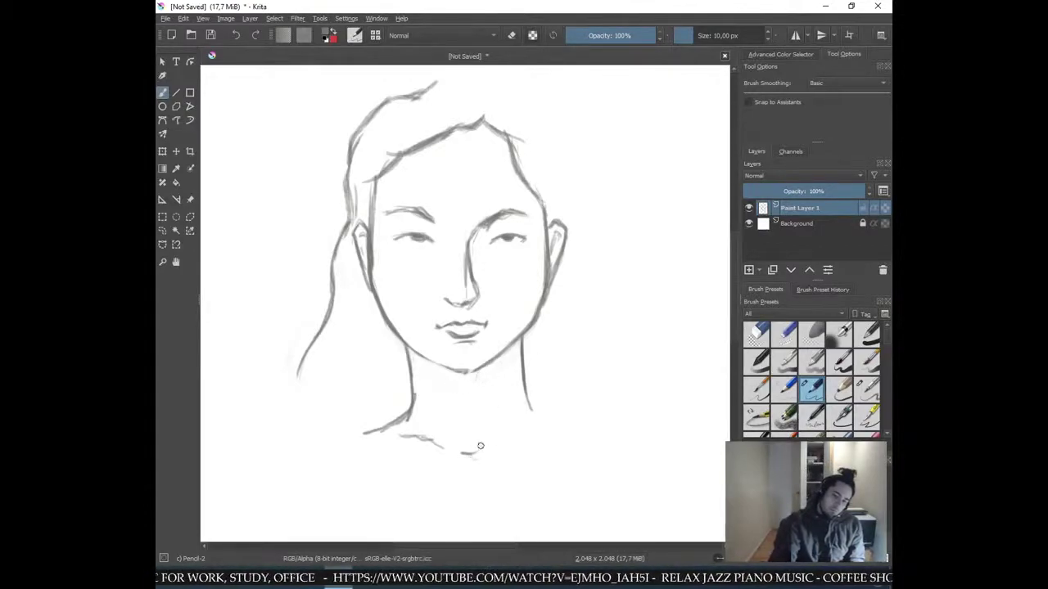
drag(473, 456, 488, 438)
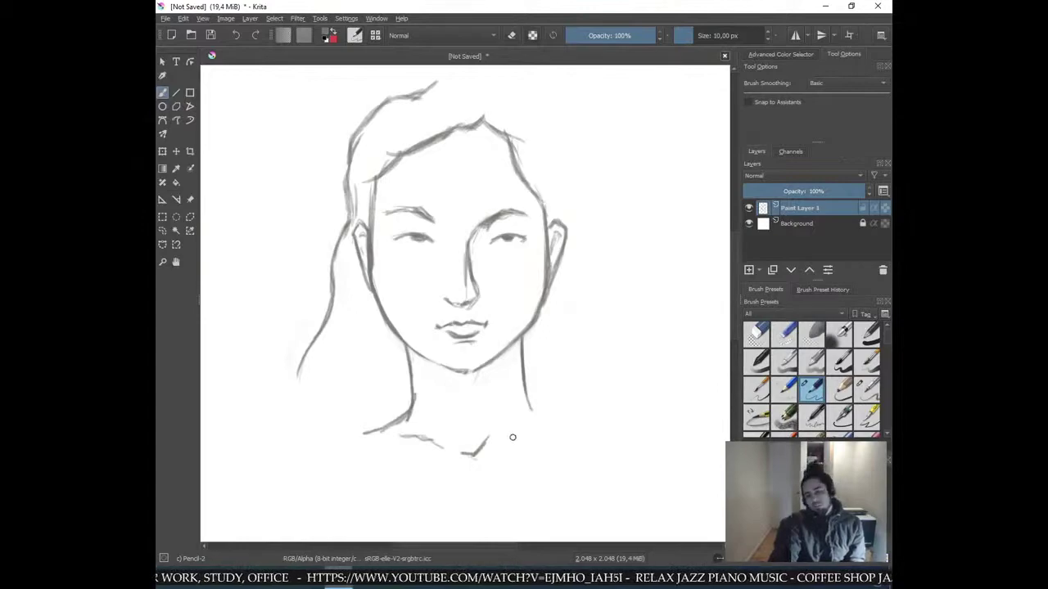
key(ctrl+z)
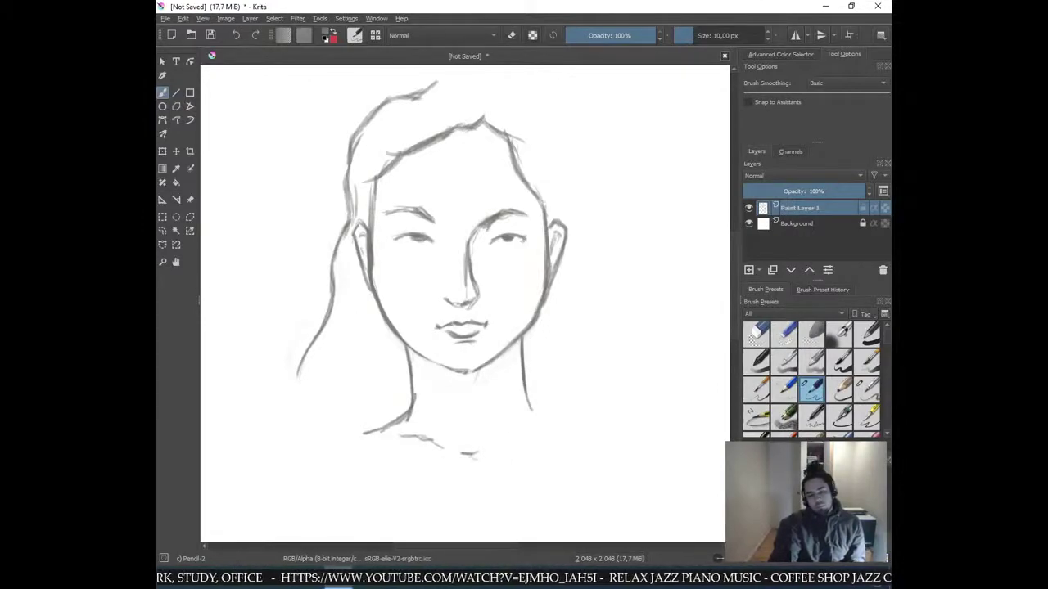
drag(493, 445, 524, 436)
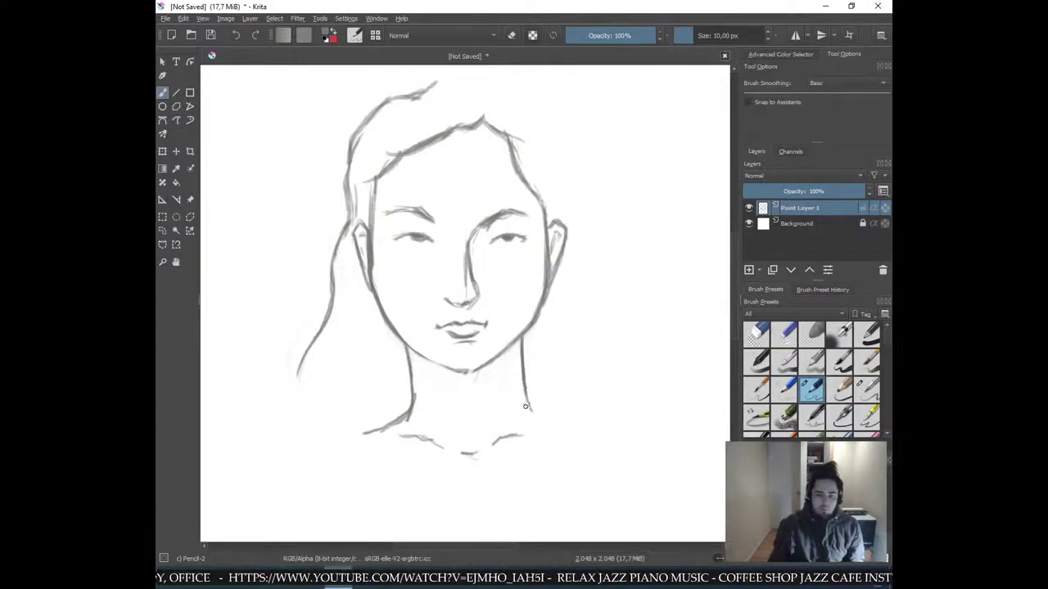
- Make a freehand selection around the left neck and shoulder line
click(162, 230)
mouse_move(554, 108)
mouse_down()
mouse_move(575, 146)
mouse_move(581, 256)
mouse_up()
right_click(496, 345)
click(387, 373)
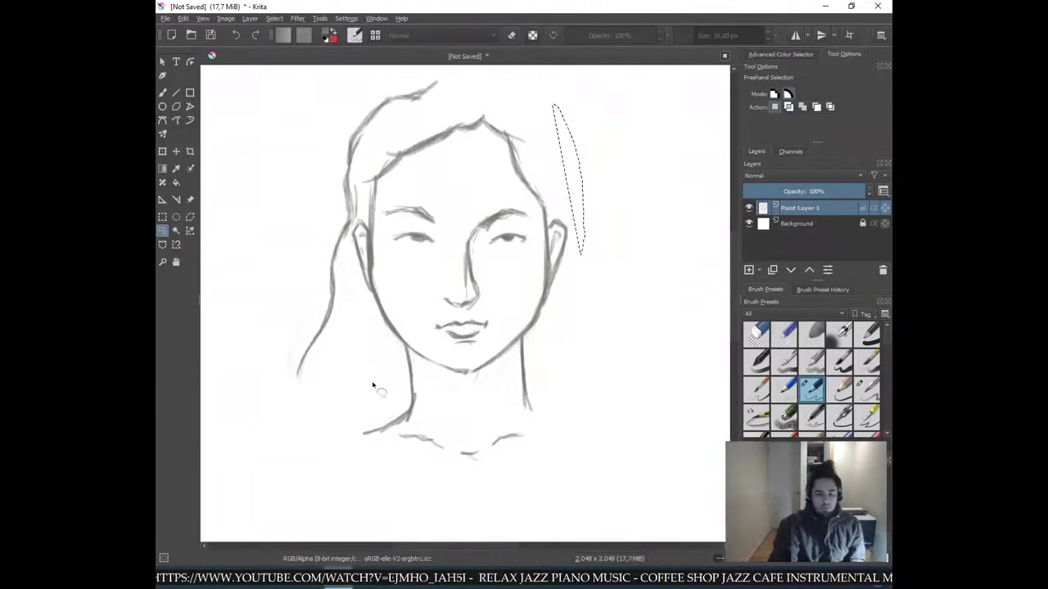
mouse_move(420, 362)
mouse_down()
mouse_move(424, 383)
mouse_move(405, 438)
mouse_move(353, 414)
mouse_move(395, 352)
mouse_move(424, 375)
mouse_up()
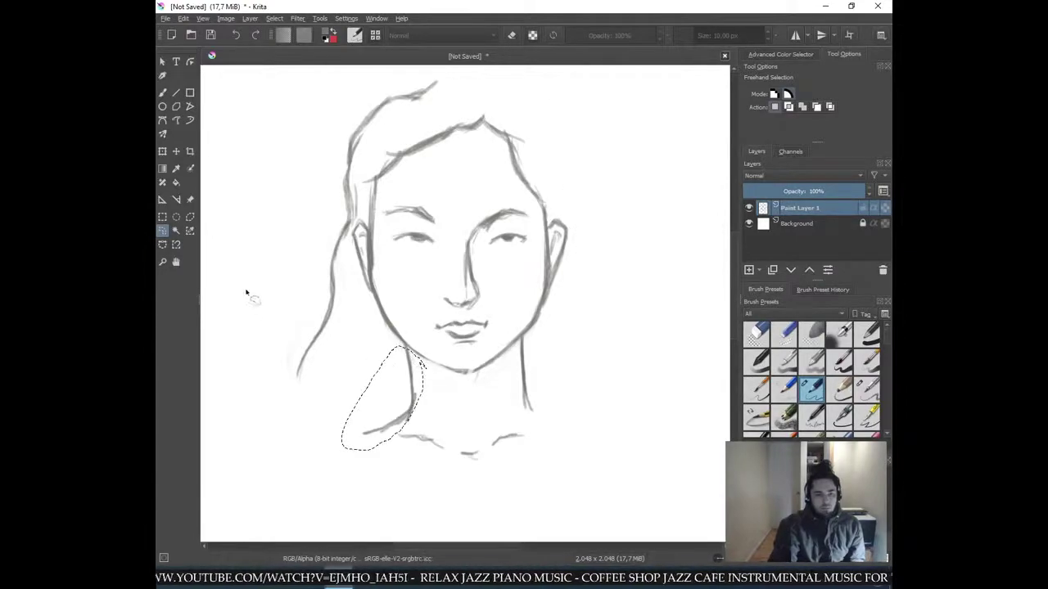
- Shift the selected neck and shoulder line slightly outward, rotate it a little clockwise, and apply the transform
click(162, 152)
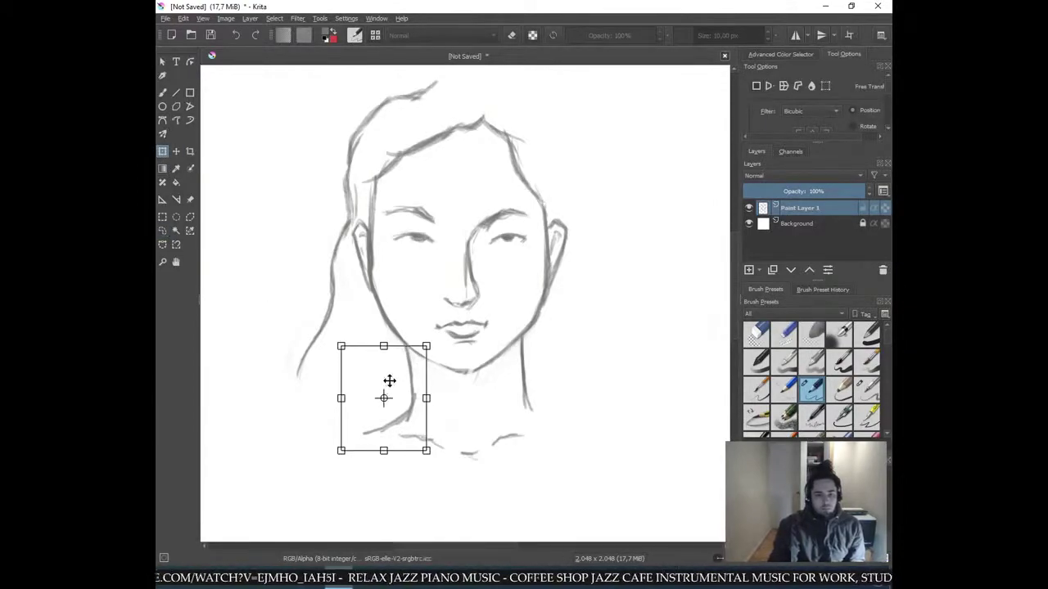
drag(387, 395, 385, 396)
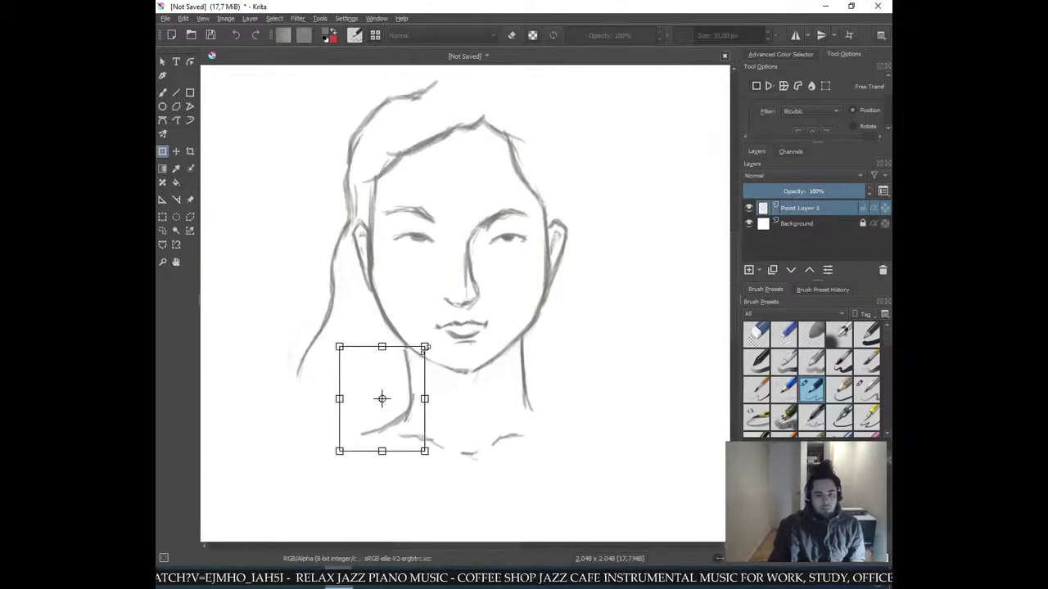
drag(418, 352, 417, 352)
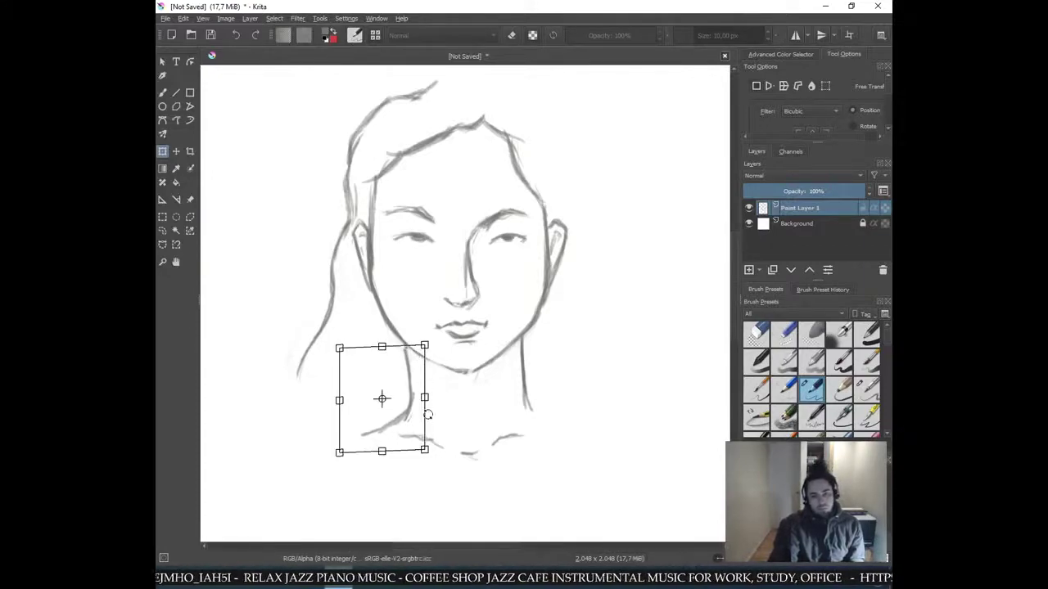
drag(428, 435, 429, 446)
drag(381, 398, 381, 398)
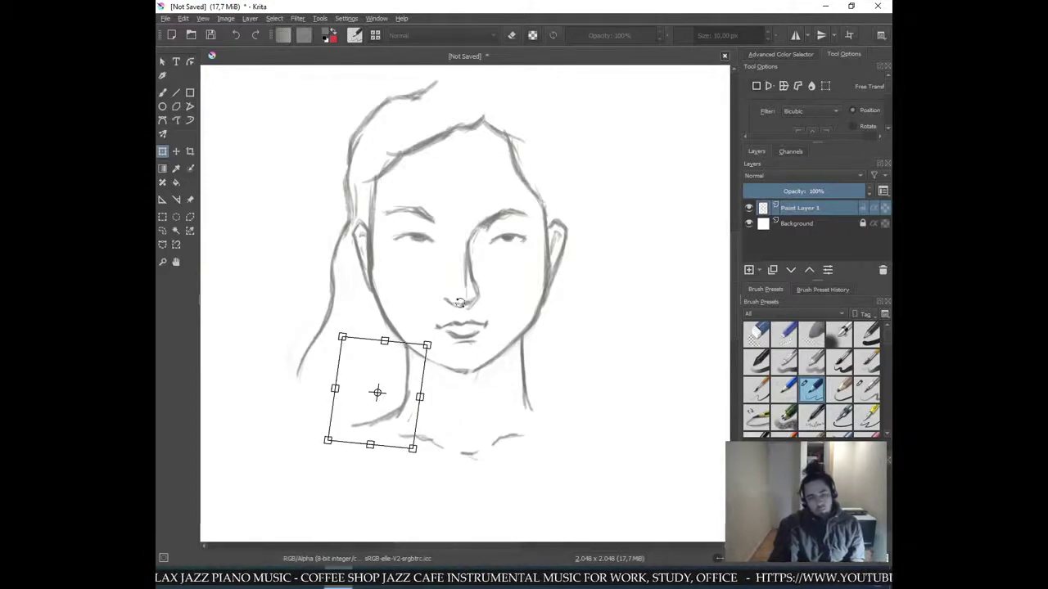
click(162, 217)
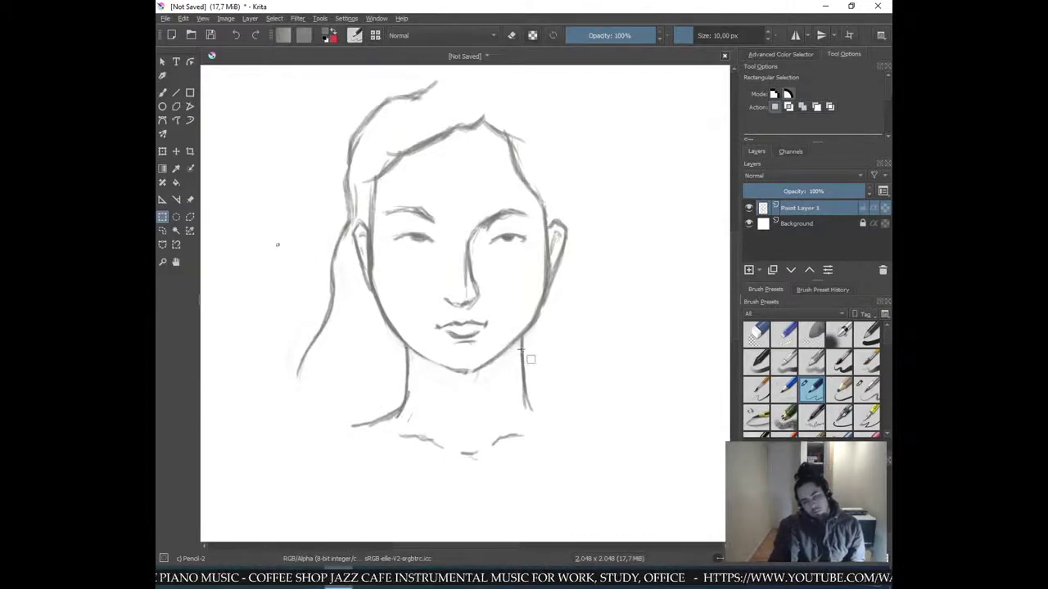
- Erase the right neck line below the jaw with the brush in eraser mode
key(e)
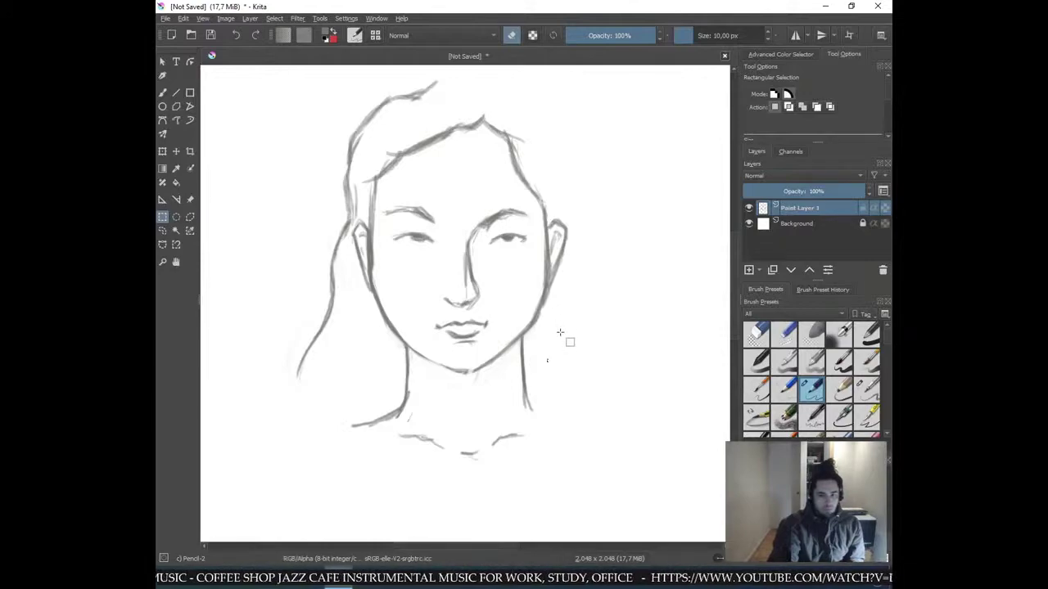
key(e)
key(b)
key(e)
mouse_move(519, 363)
mouse_down()
mouse_move(521, 383)
mouse_move(522, 343)
mouse_move(531, 409)
mouse_up()
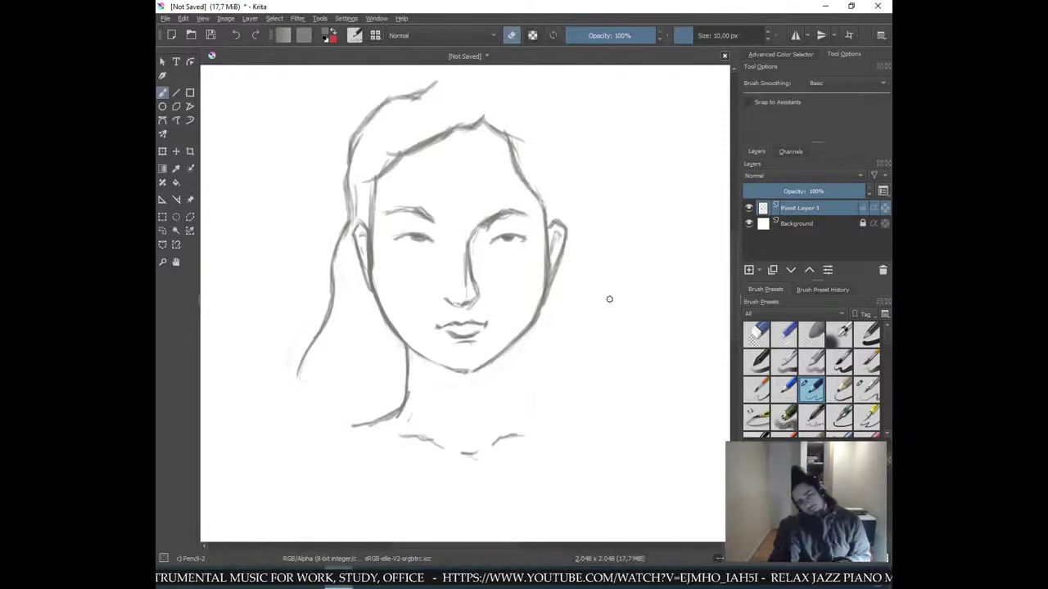
- Switch the brush from erasing back to painting and choose the Basic-6 Details preset
key(ctrl+plus)
key(ctrl+plus)
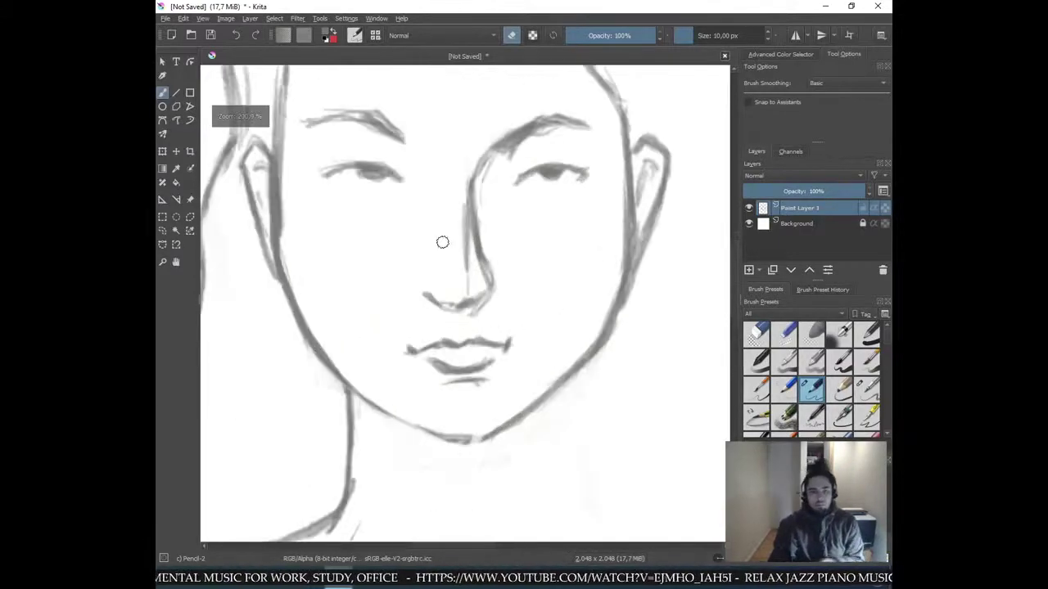
key(e)
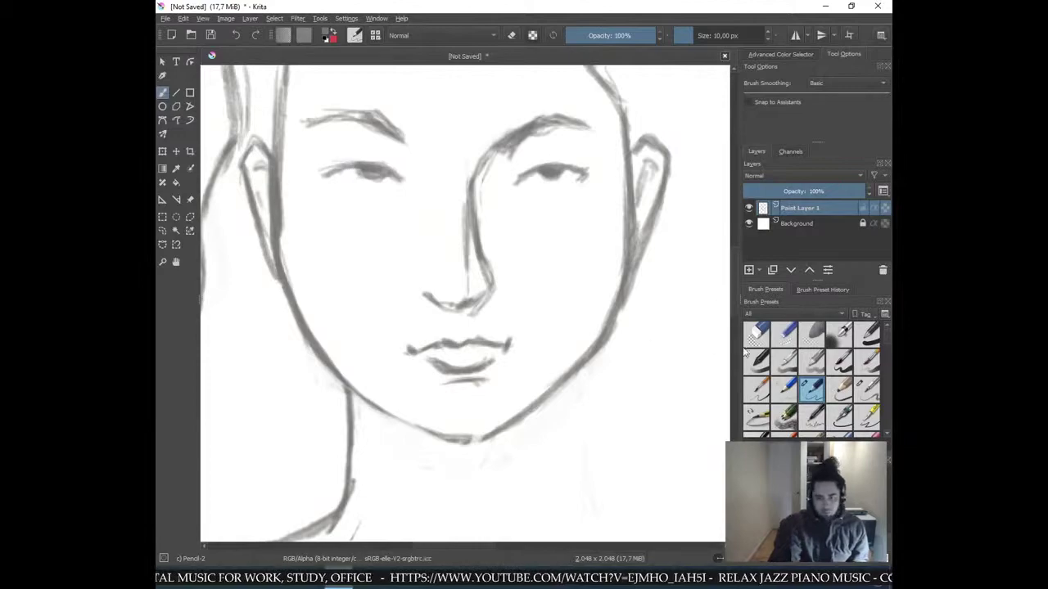
click(760, 384)
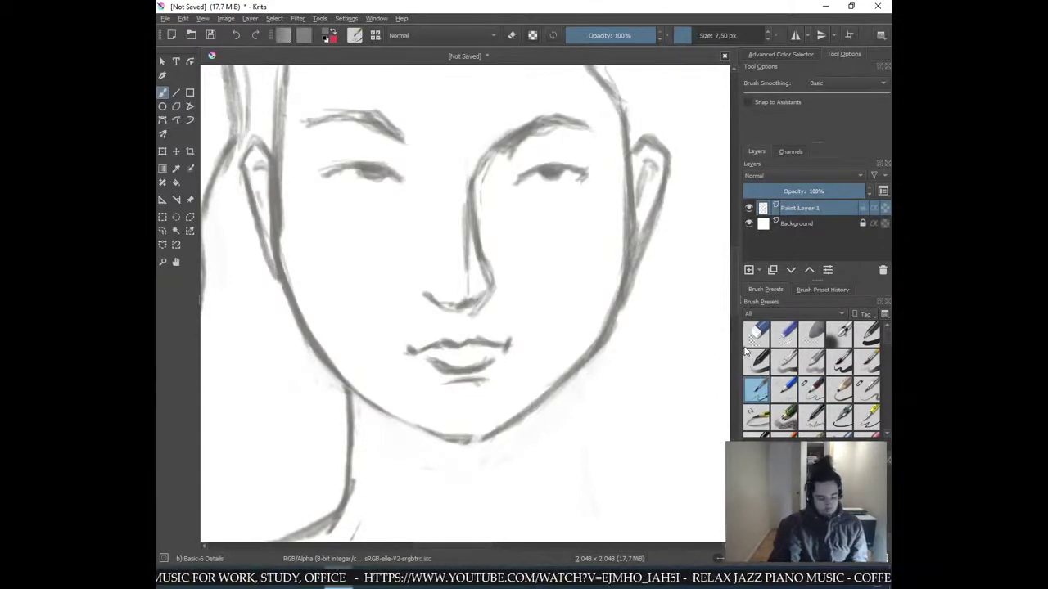
click(842, 416)
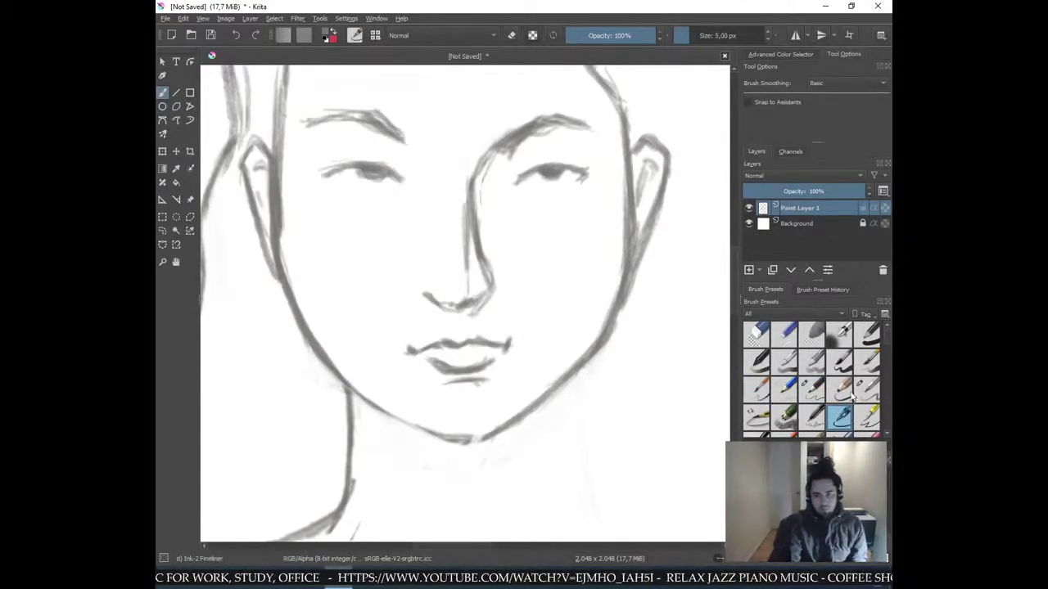
click(867, 394)
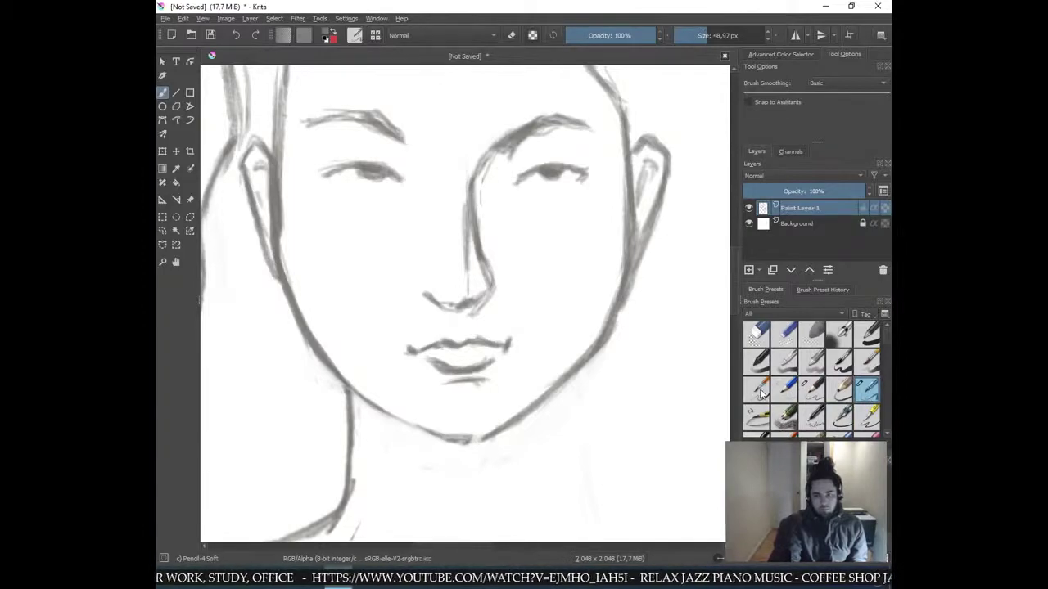
click(759, 393)
drag(564, 382, 565, 423)
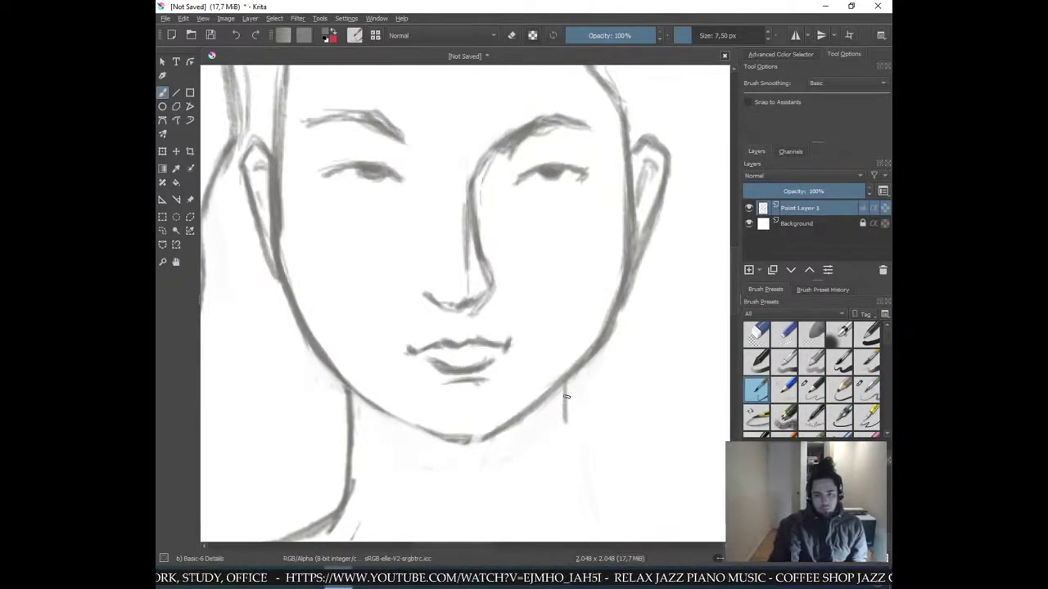
key(ctrl+z)
drag(565, 382, 565, 416)
drag(566, 382, 564, 465)
key(ctrl+z)
key(ctrl+z)
- Redraw the right neck line from the jaw down and curve it outward into the start of the right shoulder
drag(570, 378, 572, 468)
drag(570, 419, 579, 507)
key(ctrl+z)
drag(571, 382, 573, 495)
drag(573, 421, 574, 512)
drag(572, 473, 578, 531)
key(minus)
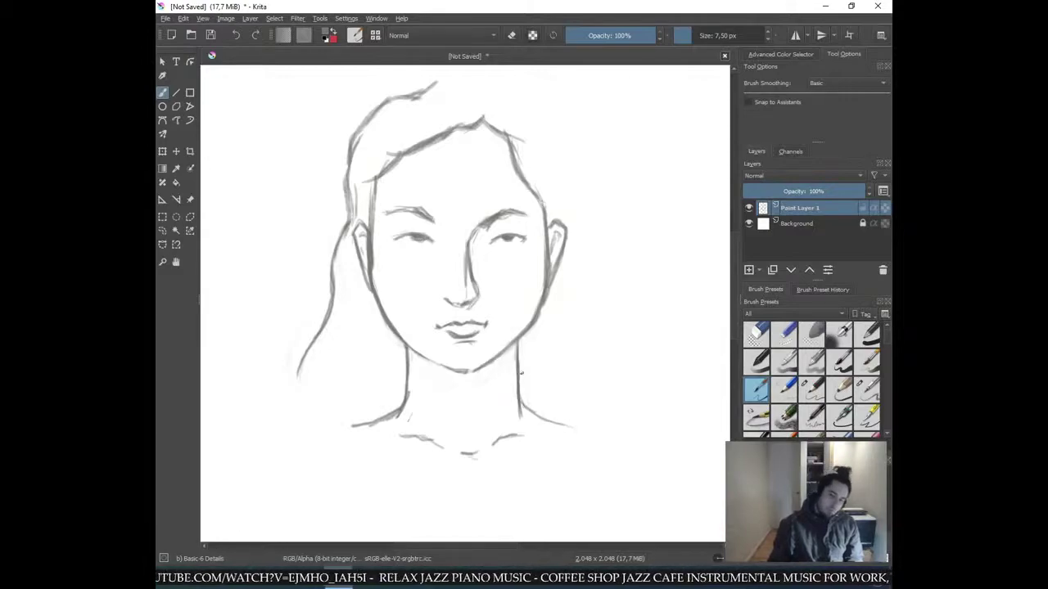
- Extend the left shoulder line outward from the neck and round it down into the outer edge of the upper arm
drag(361, 428, 393, 412)
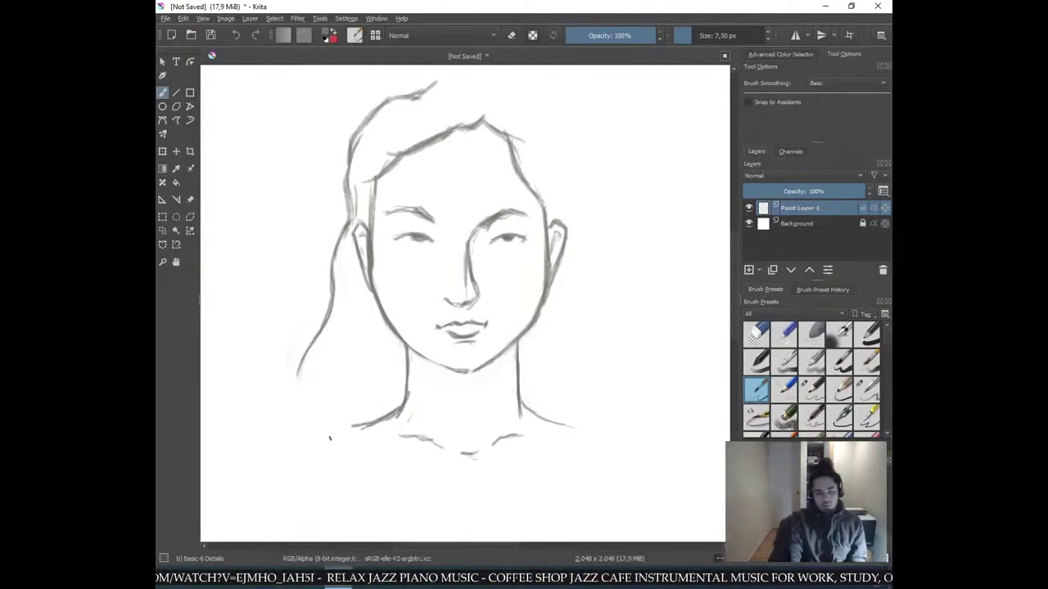
drag(335, 426, 378, 417)
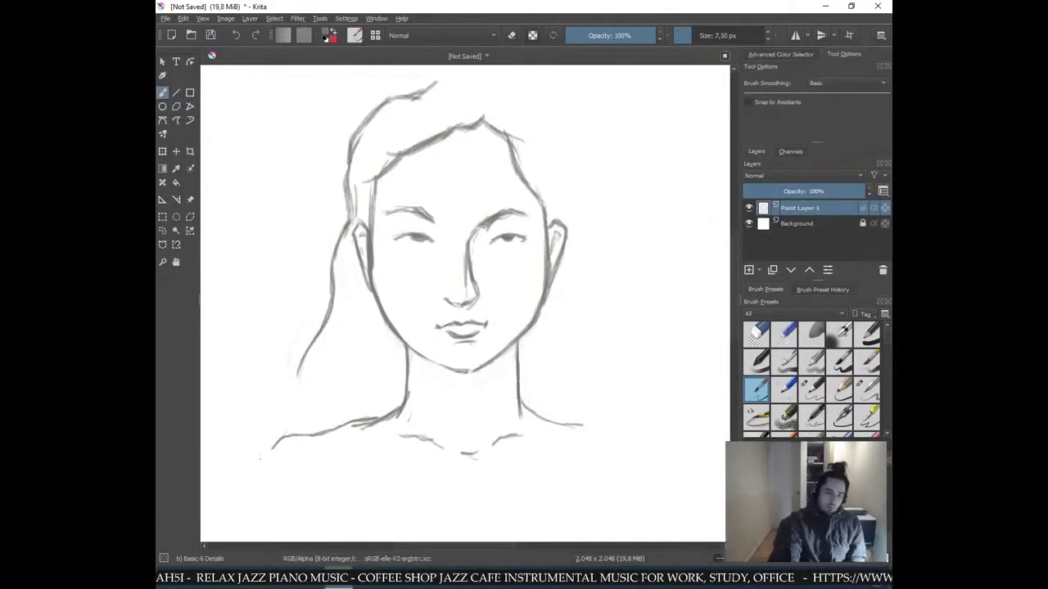
key(ctrl+z)
mouse_move(281, 439)
mouse_down()
mouse_move(257, 469)
mouse_move(280, 441)
mouse_up()
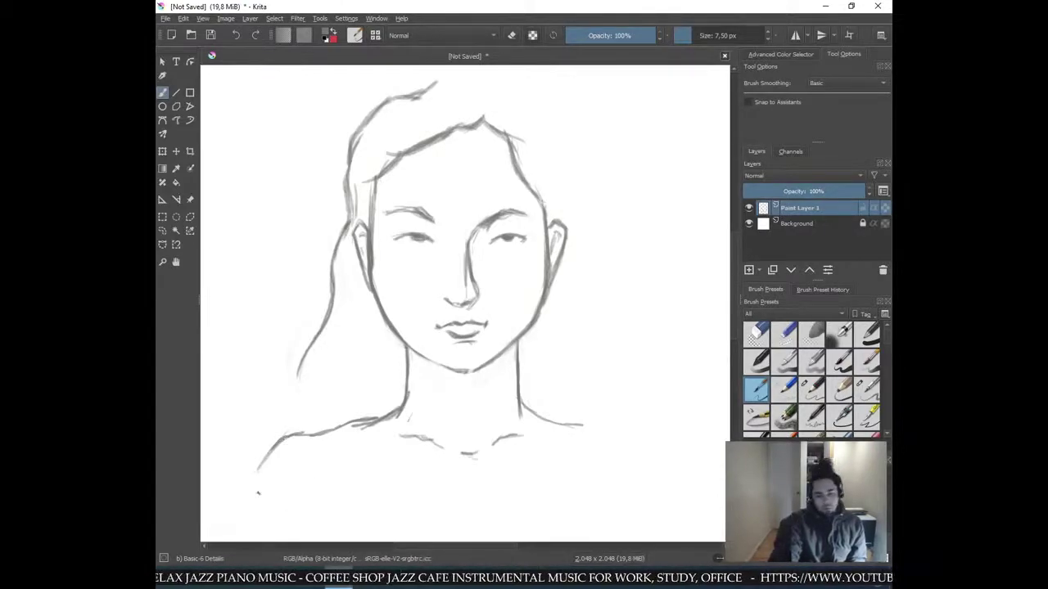
drag(260, 466, 249, 532)
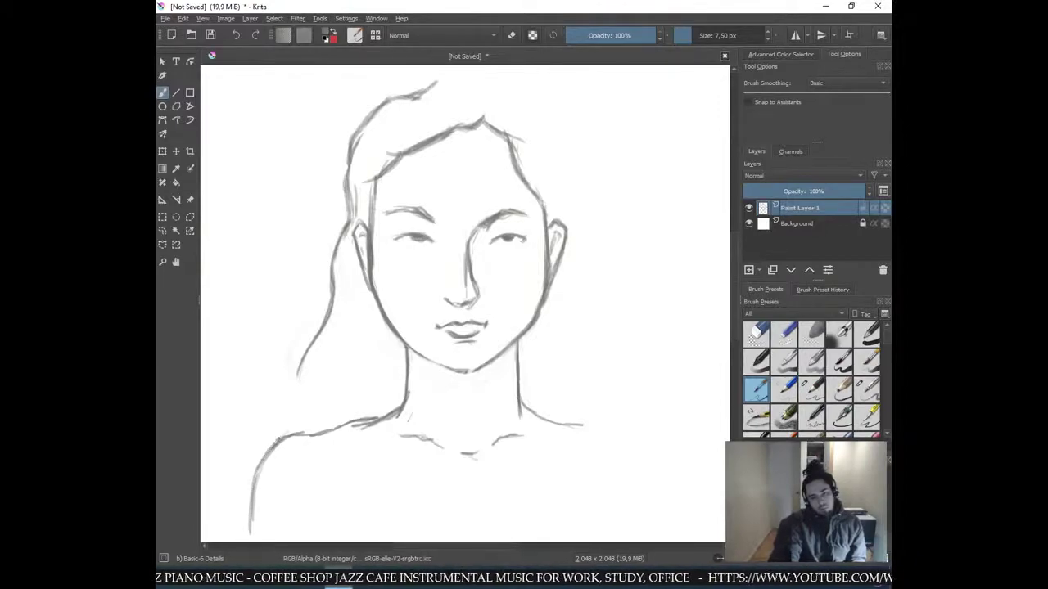
- Fade the left hair outline and the left part of the hairline with the brush as an eraser at about 43 px
key(e)
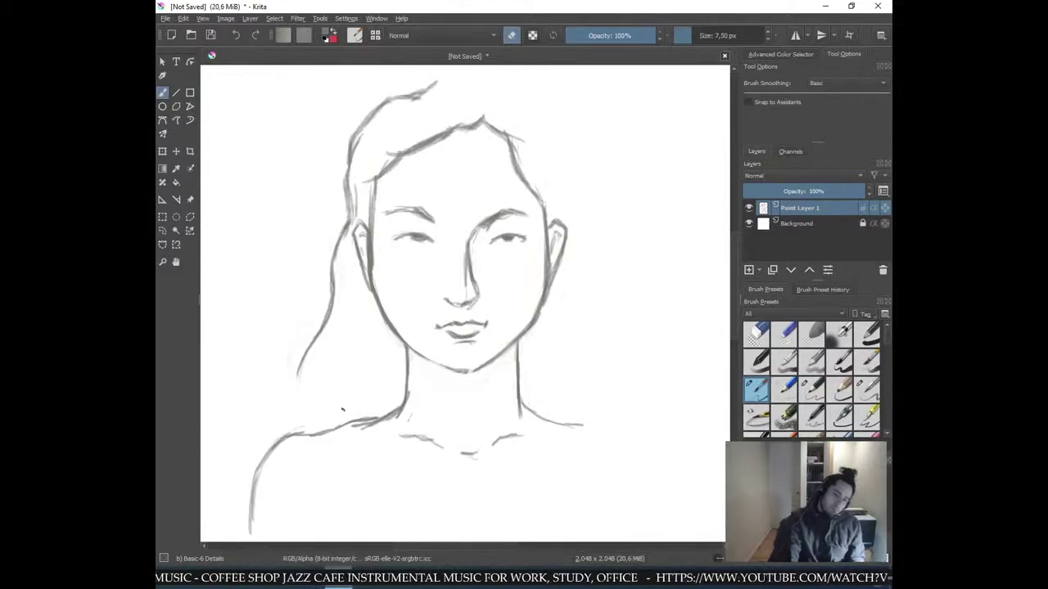
shift+drag(344, 359, 361, 360)
drag(340, 233, 331, 285)
mouse_move(335, 207)
mouse_down()
mouse_move(346, 146)
mouse_move(344, 160)
mouse_move(376, 107)
mouse_move(413, 83)
mouse_move(377, 116)
mouse_move(466, 74)
mouse_move(428, 86)
mouse_up()
mouse_move(350, 167)
mouse_down()
mouse_move(373, 131)
mouse_move(369, 168)
mouse_up()
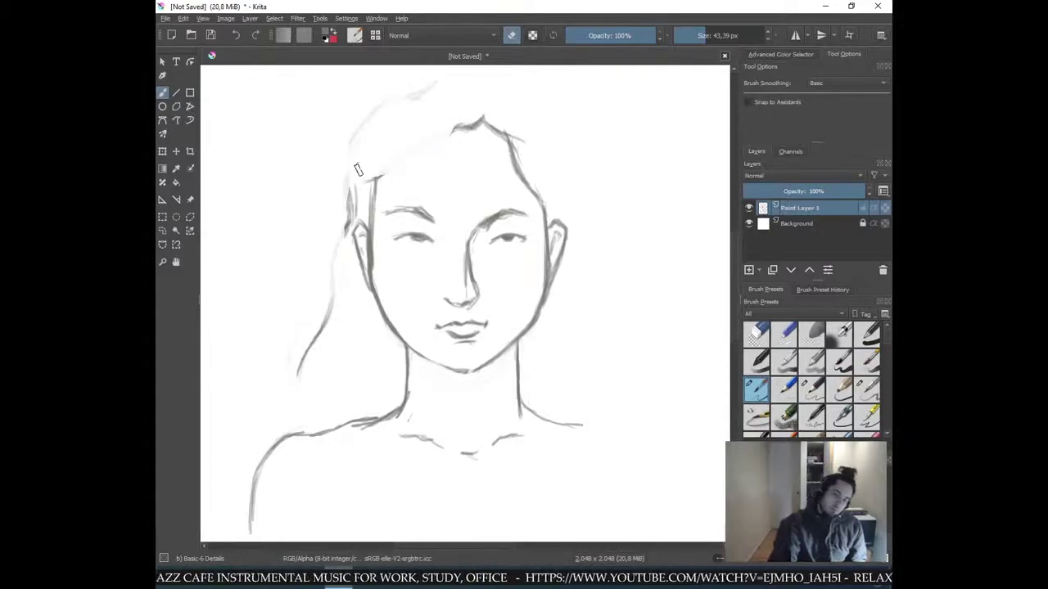
- Turn off erasing, choose the Pencil-1 Hard preset and redraw the left hairline from the temple up to the parting
key(e)
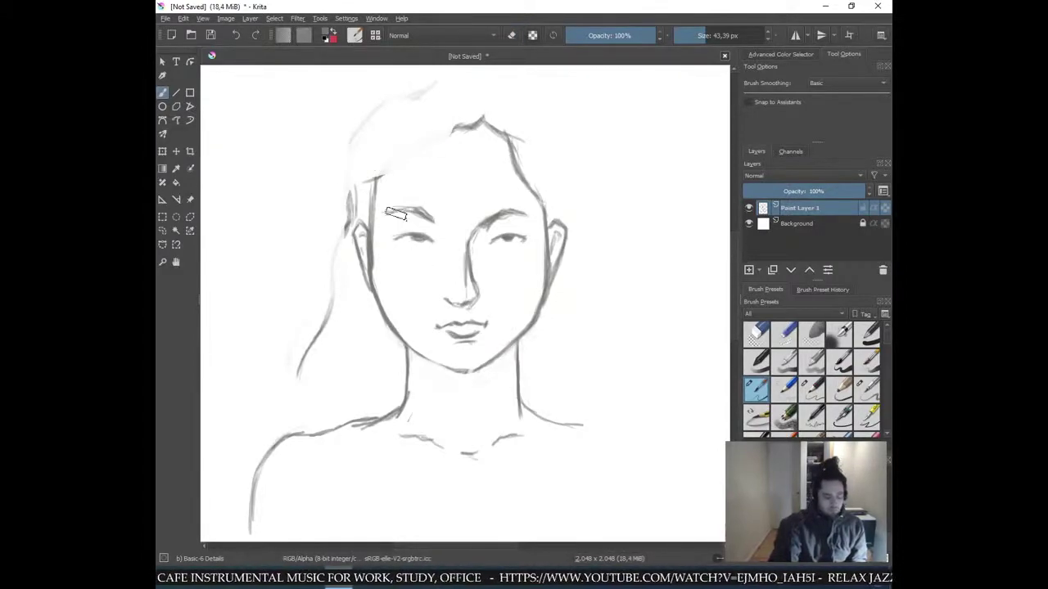
mouse_move(491, 333)
shift+mouse_down()
mouse_move(460, 332)
mouse_move(491, 330)
shift+mouse_up()
click(788, 391)
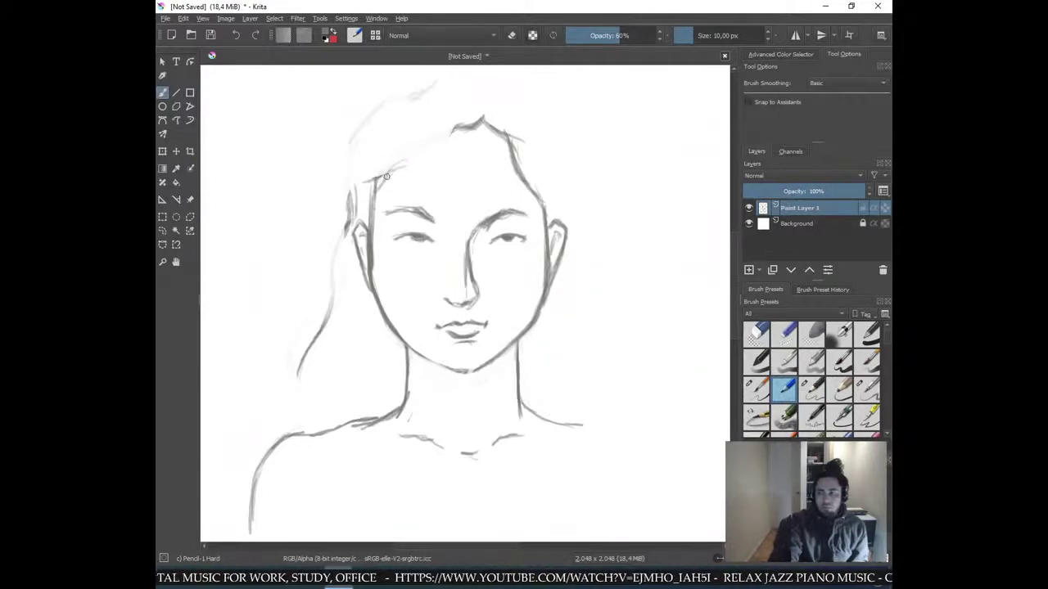
mouse_move(391, 172)
mouse_down()
mouse_move(444, 133)
mouse_move(409, 157)
mouse_move(480, 128)
mouse_move(361, 177)
mouse_move(464, 125)
mouse_up()
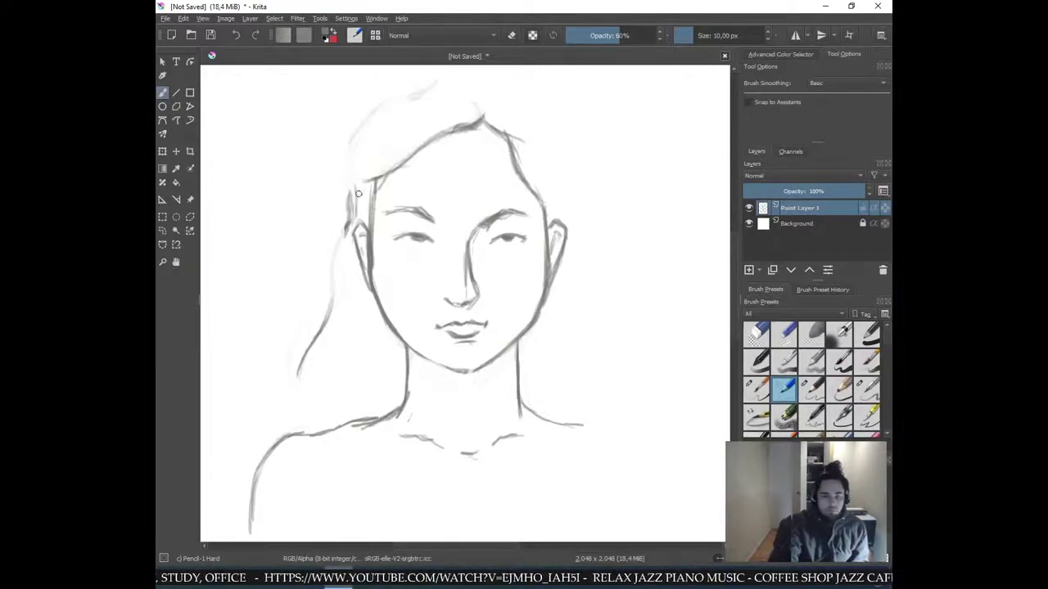
- Sketch long wavy hair strands falling from the left ear past the neck and over the left shoulder
mouse_move(347, 232)
mouse_down()
mouse_move(347, 195)
mouse_move(335, 313)
mouse_up()
mouse_move(352, 235)
mouse_down()
mouse_move(340, 279)
mouse_move(351, 332)
mouse_move(343, 320)
mouse_move(360, 352)
mouse_up()
mouse_move(346, 310)
mouse_down()
mouse_move(352, 410)
mouse_move(354, 347)
mouse_move(363, 396)
mouse_up()
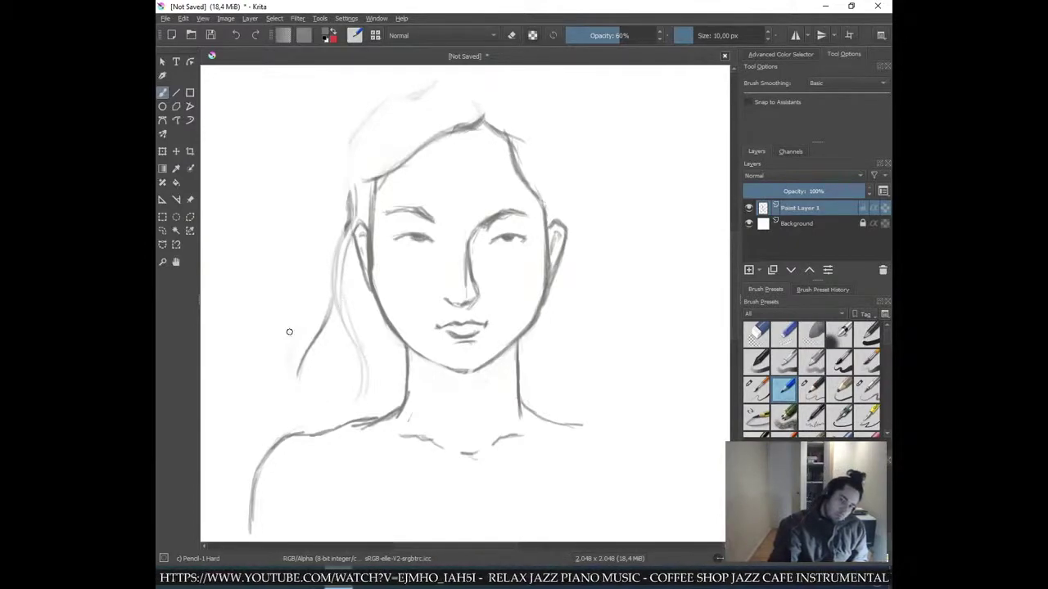
mouse_move(301, 360)
mouse_down()
mouse_move(293, 413)
mouse_move(308, 438)
mouse_move(297, 423)
mouse_move(332, 437)
mouse_move(360, 468)
mouse_up()
drag(344, 434, 352, 512)
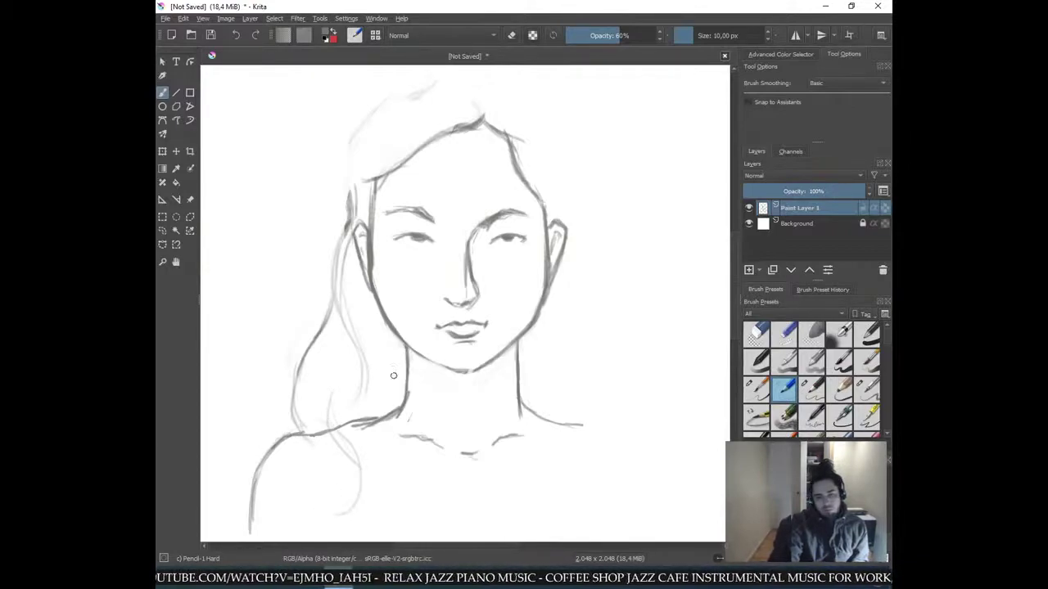
drag(391, 375, 373, 447)
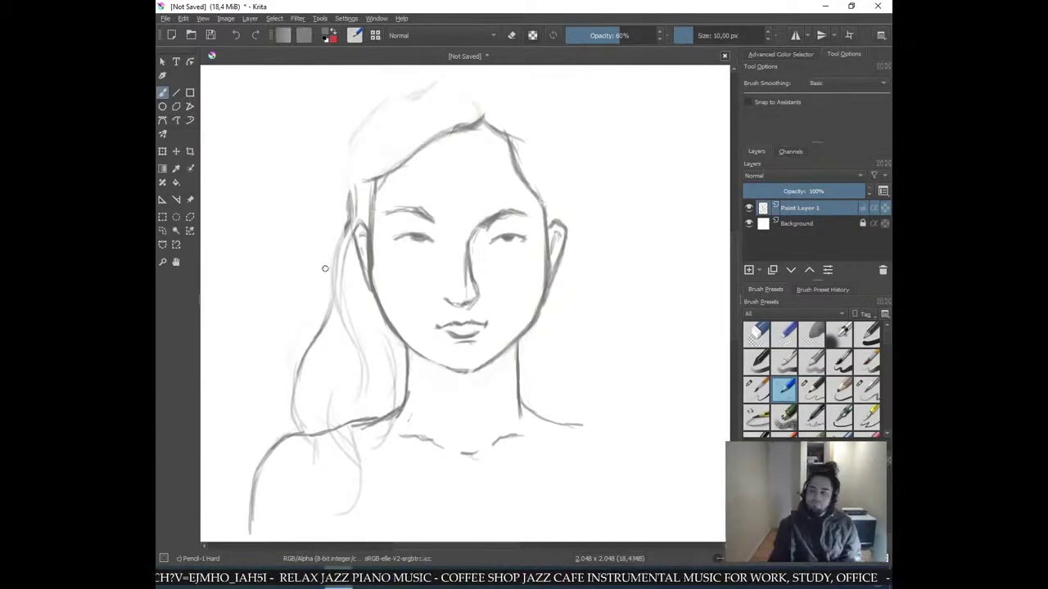
- Redraw the outer hair contour from the left ear up over the crown to above the parting
mouse_move(345, 233)
mouse_down()
mouse_move(309, 270)
mouse_move(343, 234)
mouse_move(347, 173)
mouse_move(350, 214)
mouse_move(345, 169)
mouse_move(361, 127)
mouse_up()
mouse_move(344, 179)
mouse_down()
mouse_move(369, 123)
mouse_move(402, 90)
mouse_up()
mouse_move(374, 122)
mouse_down()
mouse_move(423, 84)
mouse_move(465, 72)
mouse_up()
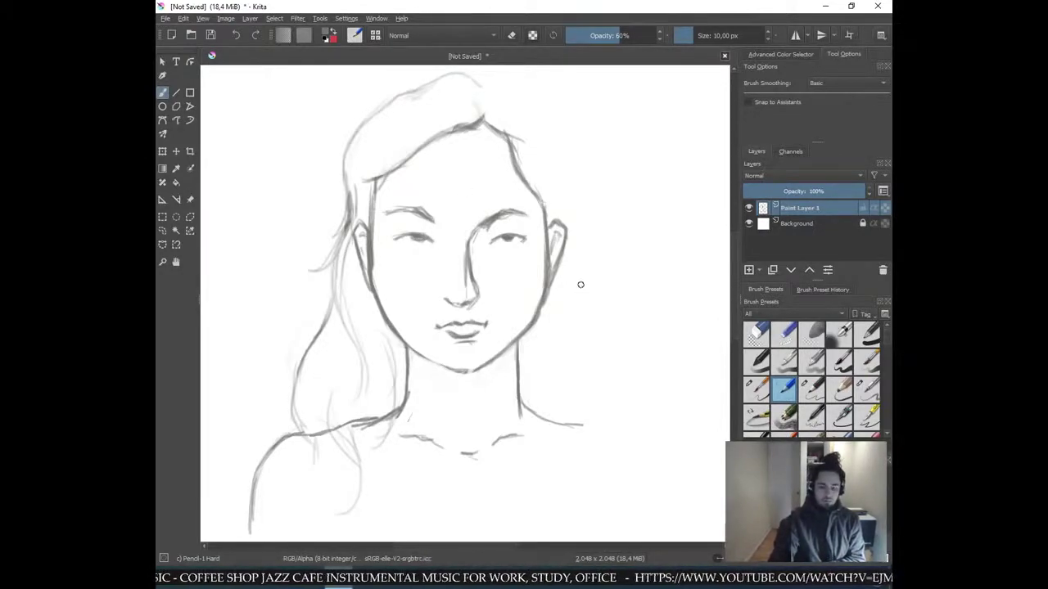
- Sketch thin hair strands hanging from behind the right ear down beside the neck
key(plus)
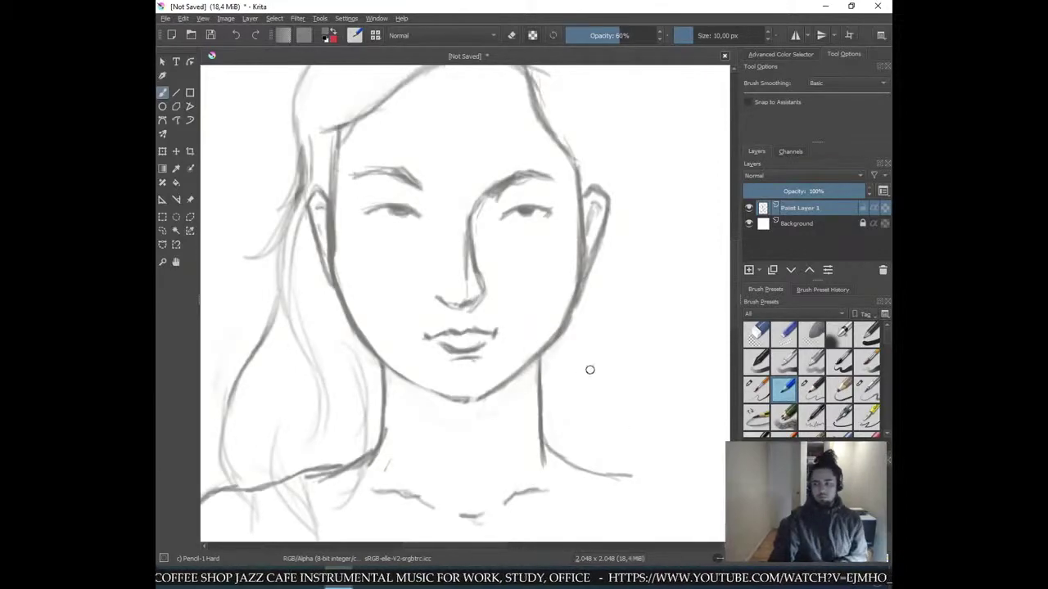
drag(587, 262, 567, 370)
mouse_move(582, 297)
mouse_down()
mouse_move(574, 385)
mouse_move(586, 413)
mouse_move(576, 366)
mouse_move(586, 299)
mouse_move(573, 358)
mouse_move(601, 427)
mouse_move(580, 379)
mouse_move(585, 283)
mouse_up()
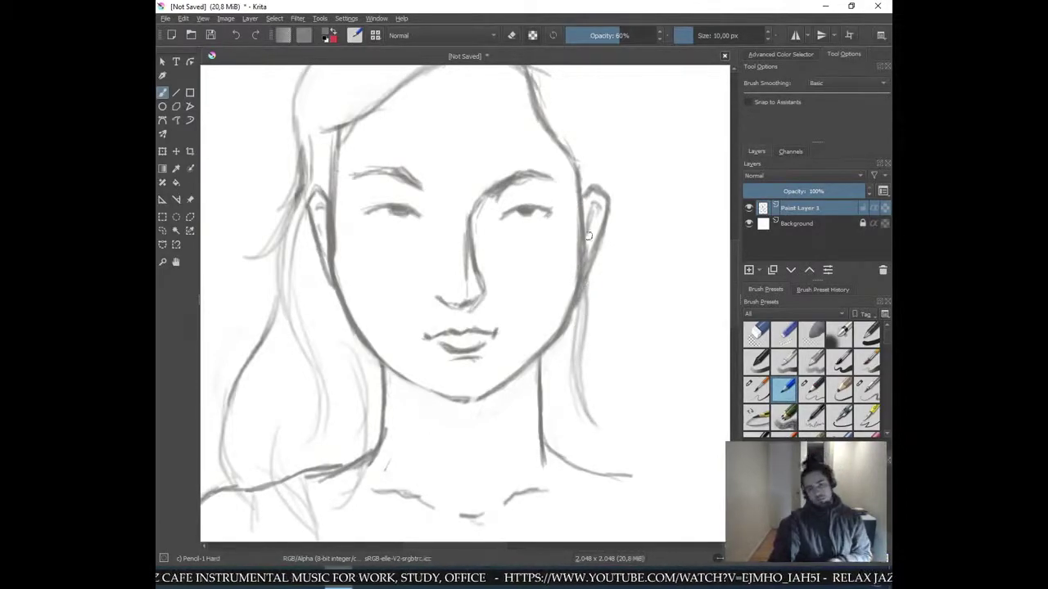
key(minus)
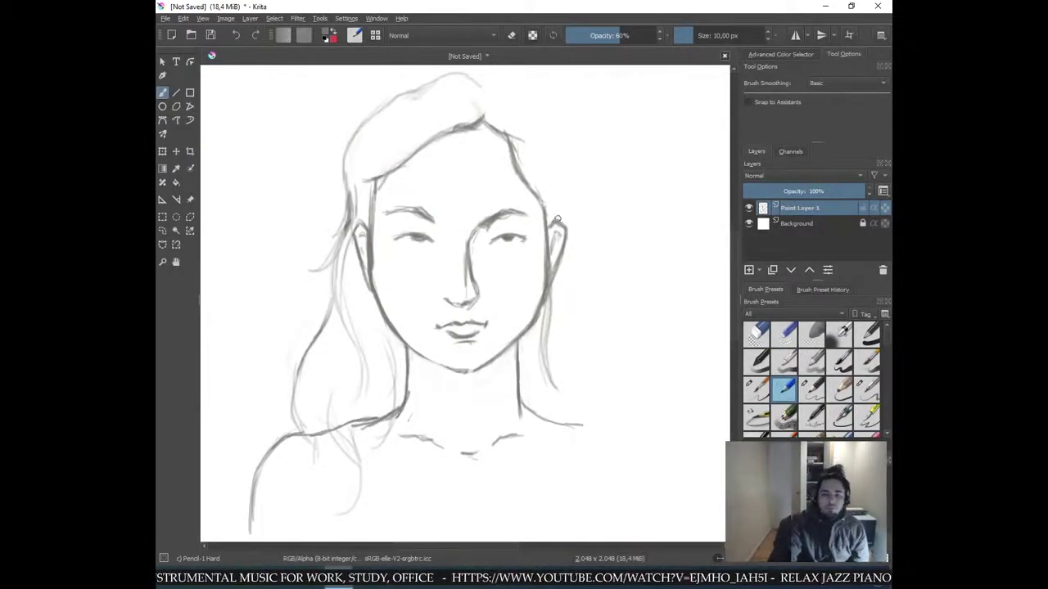
- Draw the right outer hair contour from the parting around the head down to the right ear, building it with overlapping strokes
drag(562, 211, 559, 164)
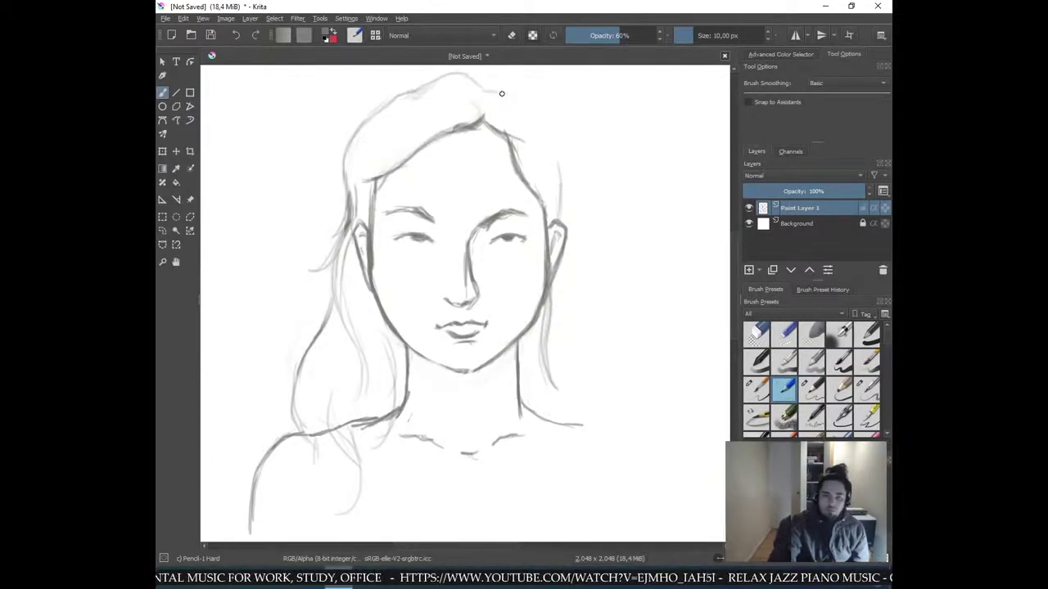
mouse_move(495, 91)
mouse_down()
mouse_move(546, 127)
mouse_move(559, 183)
mouse_up()
mouse_move(533, 108)
mouse_down()
mouse_move(558, 191)
mouse_move(538, 125)
mouse_move(557, 174)
mouse_move(555, 152)
mouse_move(556, 204)
mouse_up()
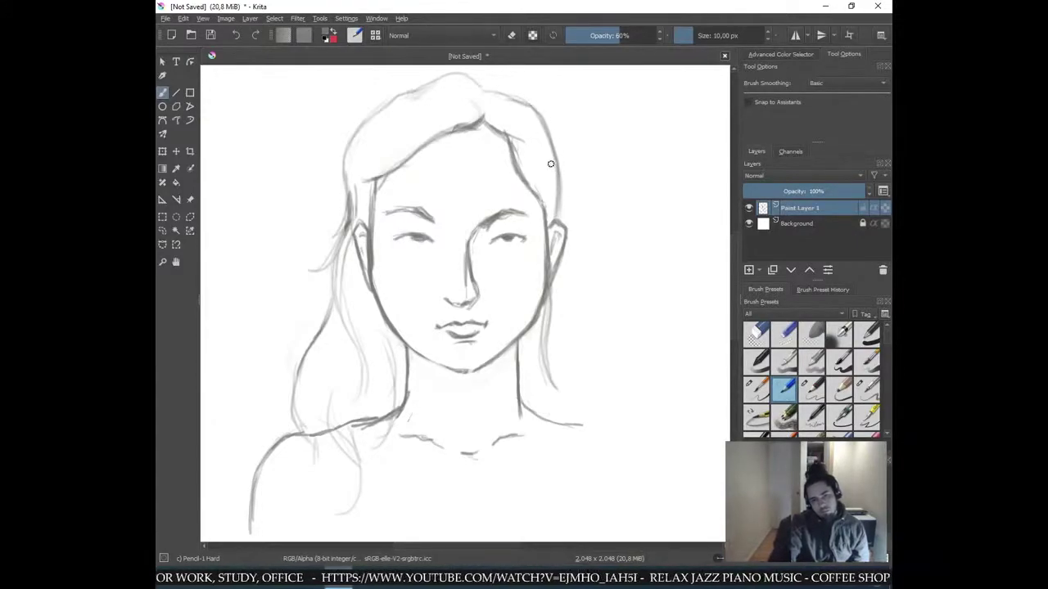
drag(540, 112, 566, 200)
drag(555, 140, 562, 217)
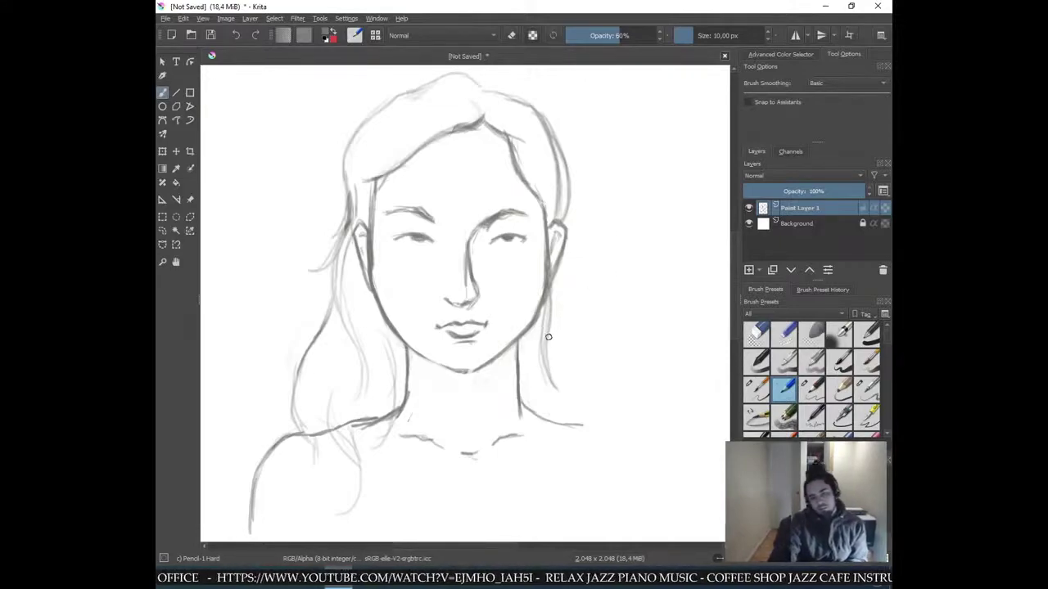
- Reinforce the outer edge of the left hair, add a strand beside the right neck line, and undo the last stroke
mouse_move(301, 429)
mouse_down()
mouse_move(291, 383)
mouse_move(335, 278)
mouse_up()
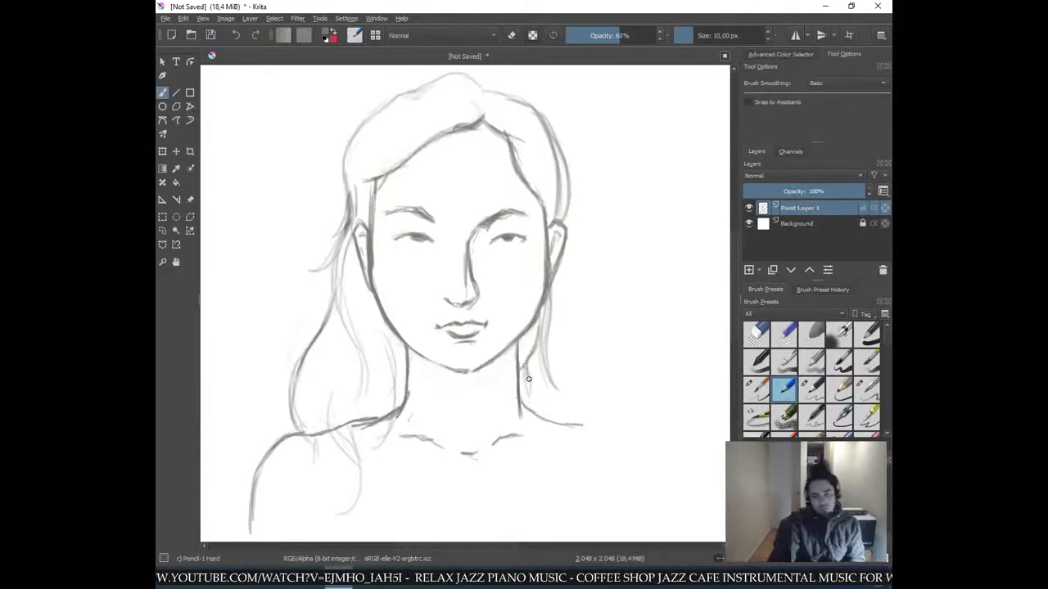
drag(527, 376, 534, 331)
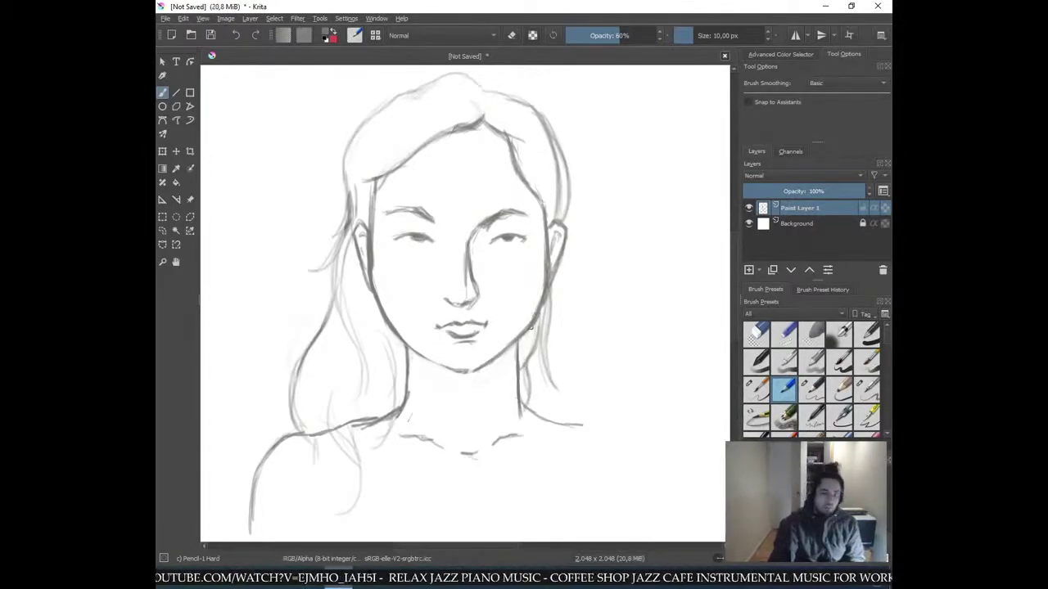
key(ctrl+z)
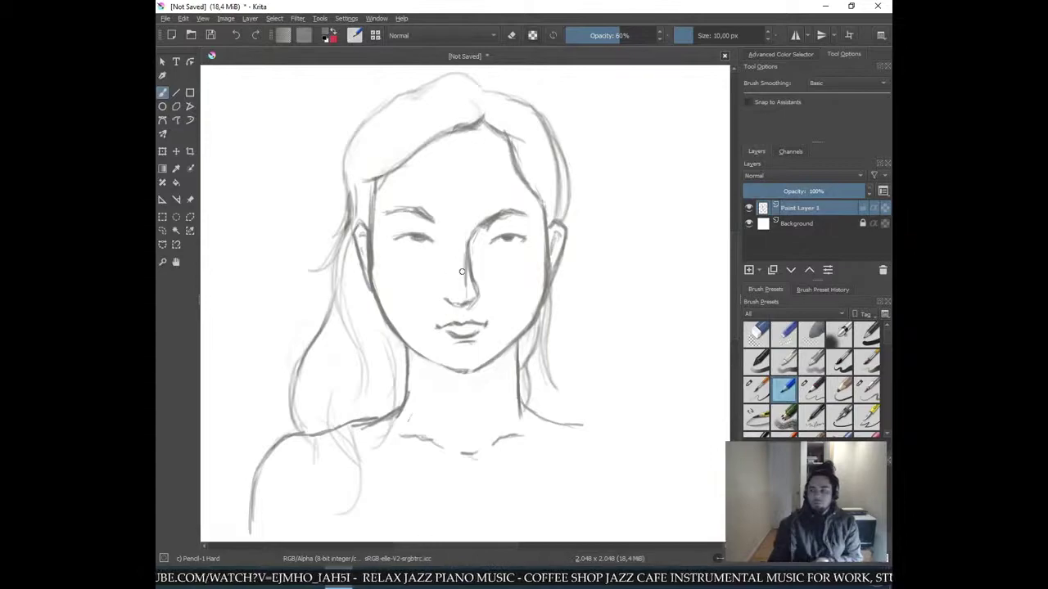
- Erase the left nostril line and redraw it as a shorter, softer mark with the Pencil-2 preset
scroll(455, 292, up, 4)
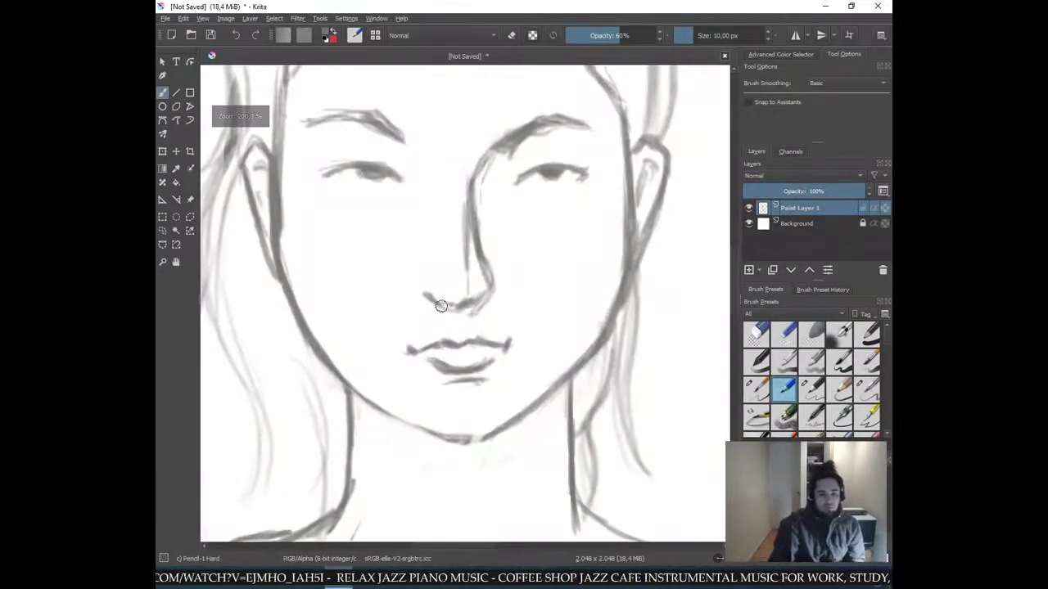
key(e)
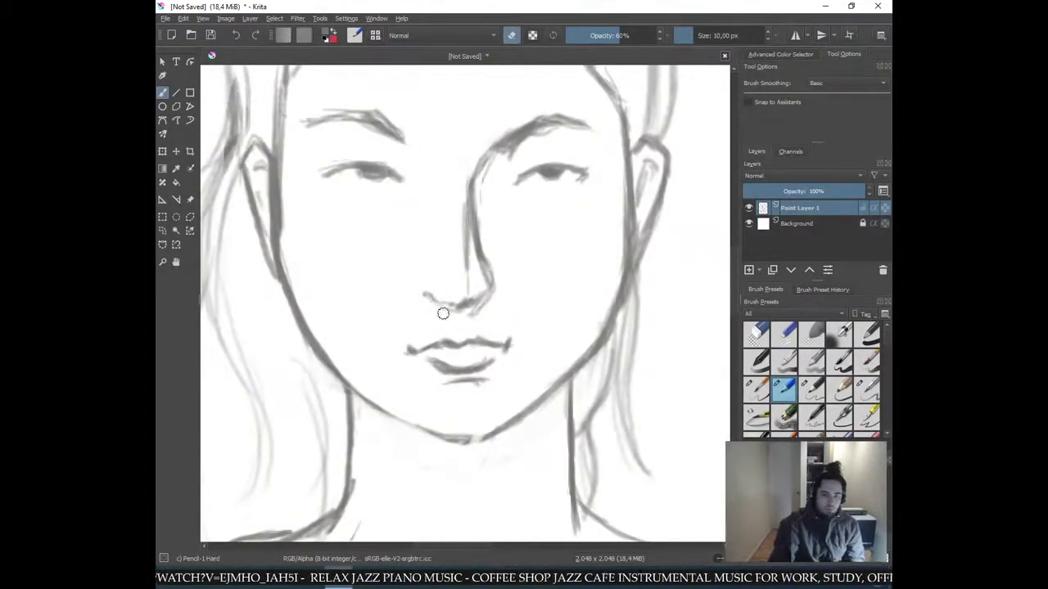
drag(434, 295, 456, 306)
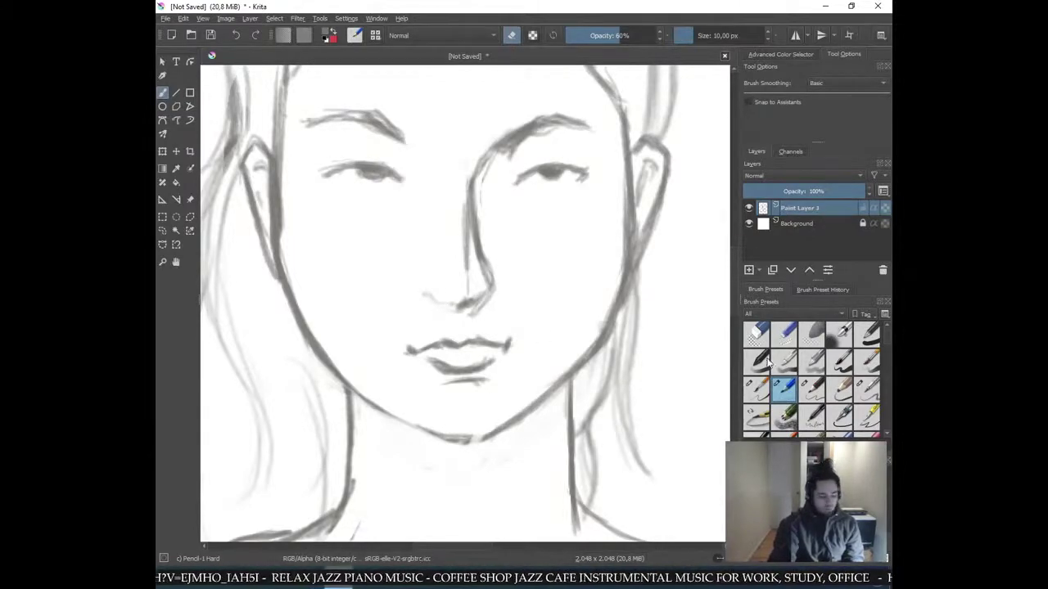
click(811, 390)
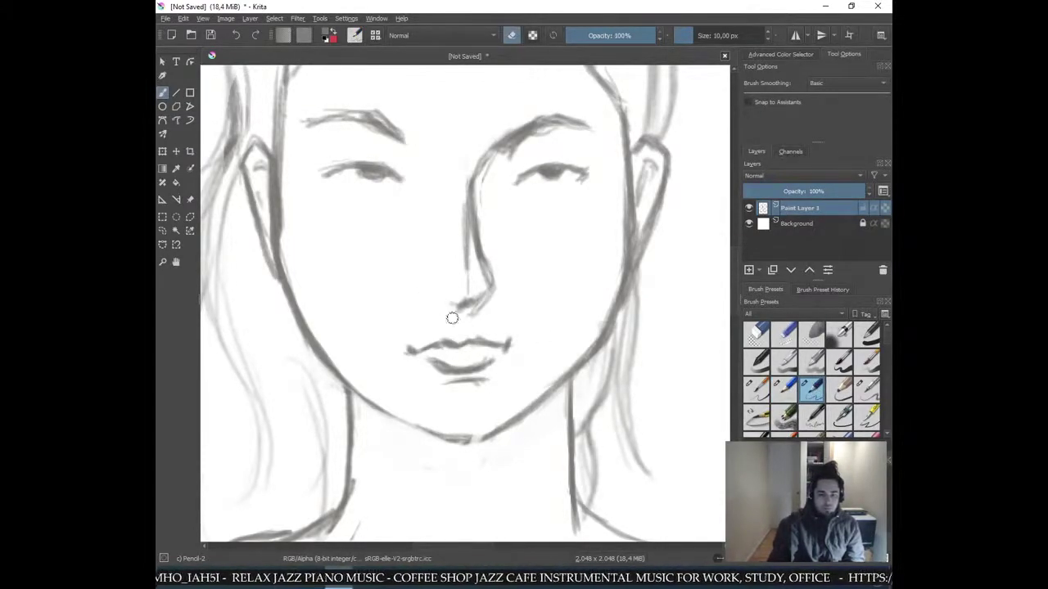
key(e)
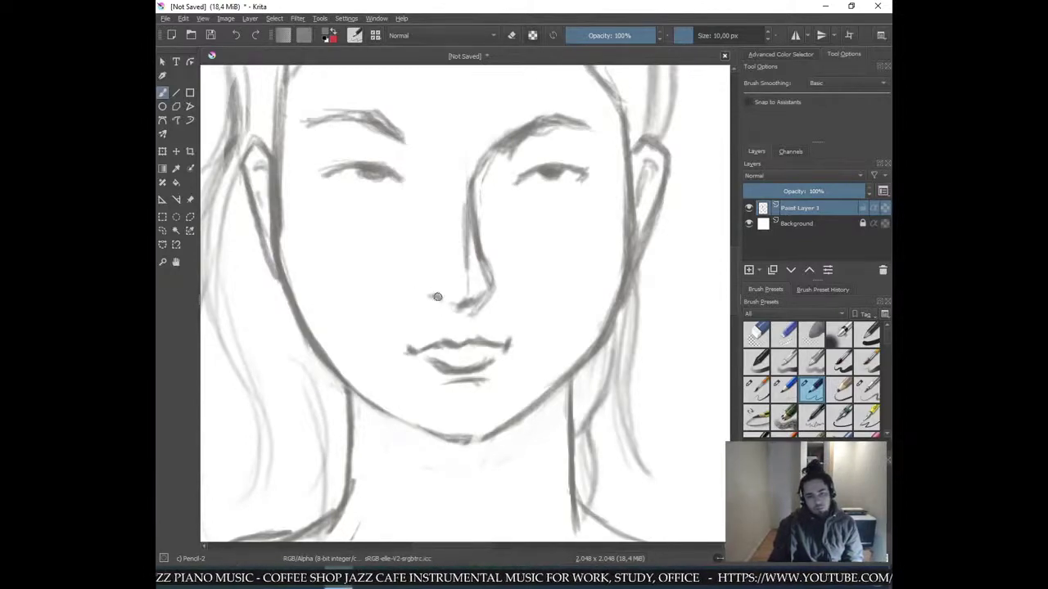
scroll(577, 331, down, 5)
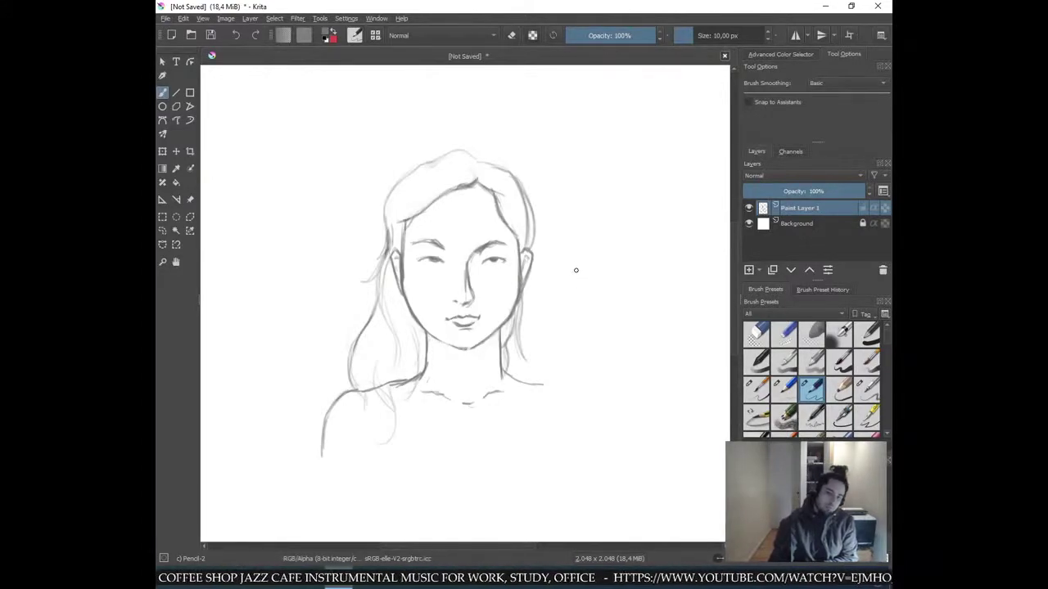
- Darken the left hair's wavy contour below the ear, its inner strand beside the neck and its outer curve down to the shoulder
scroll(576, 270, up, 5)
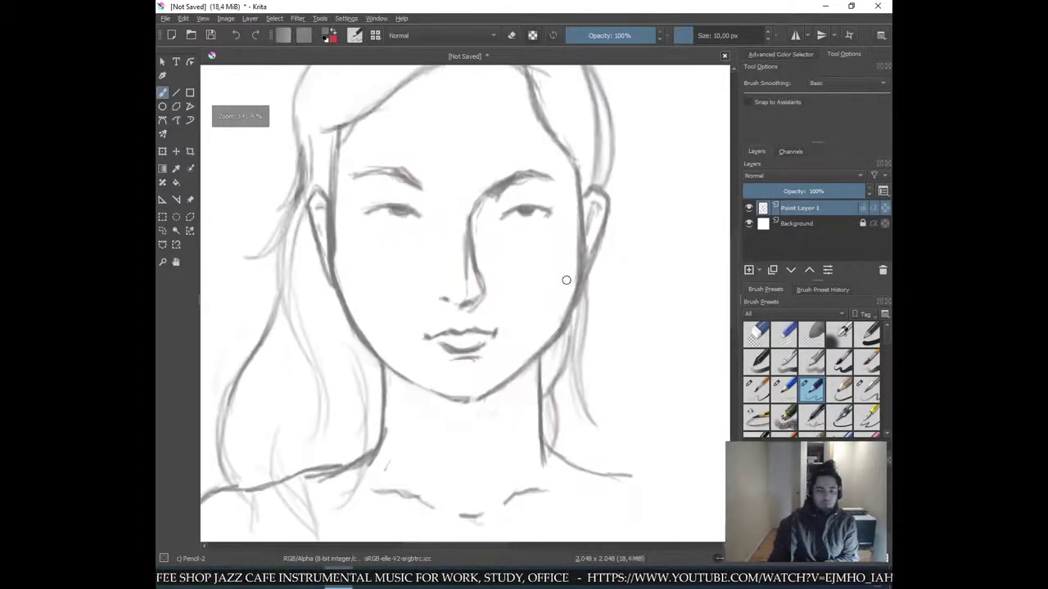
mouse_move(249, 353)
mouse_down()
mouse_move(272, 317)
mouse_move(274, 244)
mouse_up()
drag(270, 290, 295, 223)
mouse_move(275, 263)
mouse_down()
mouse_move(297, 193)
mouse_move(271, 302)
mouse_move(293, 347)
mouse_up()
mouse_move(277, 308)
mouse_down()
mouse_move(319, 392)
mouse_move(280, 320)
mouse_move(314, 373)
mouse_up()
drag(314, 409, 299, 355)
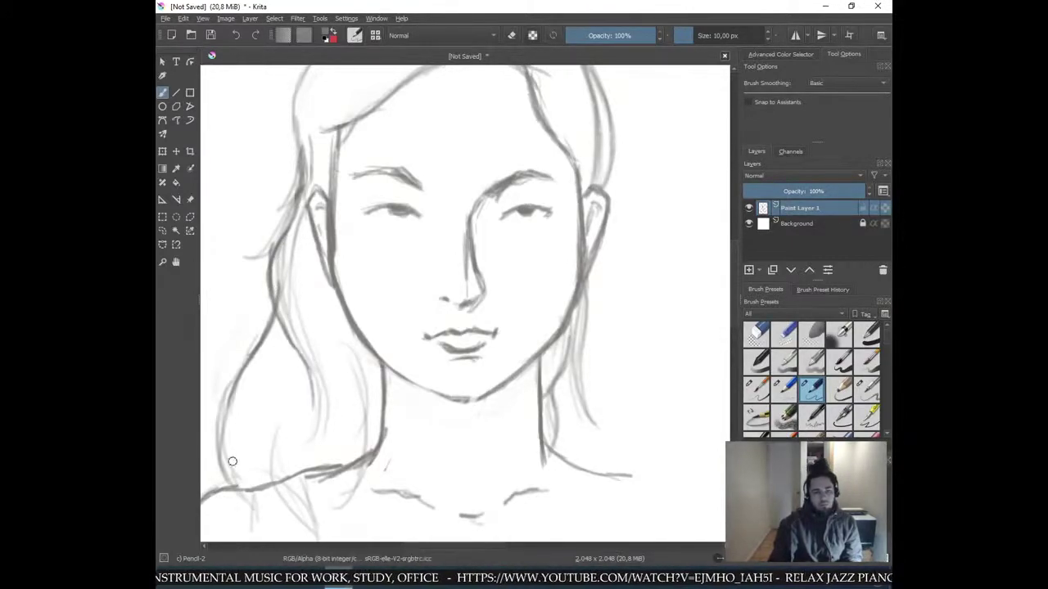
mouse_move(233, 487)
mouse_down()
mouse_move(214, 447)
mouse_move(237, 388)
mouse_up()
drag(220, 429, 268, 334)
scroll(464, 249, down, 4)
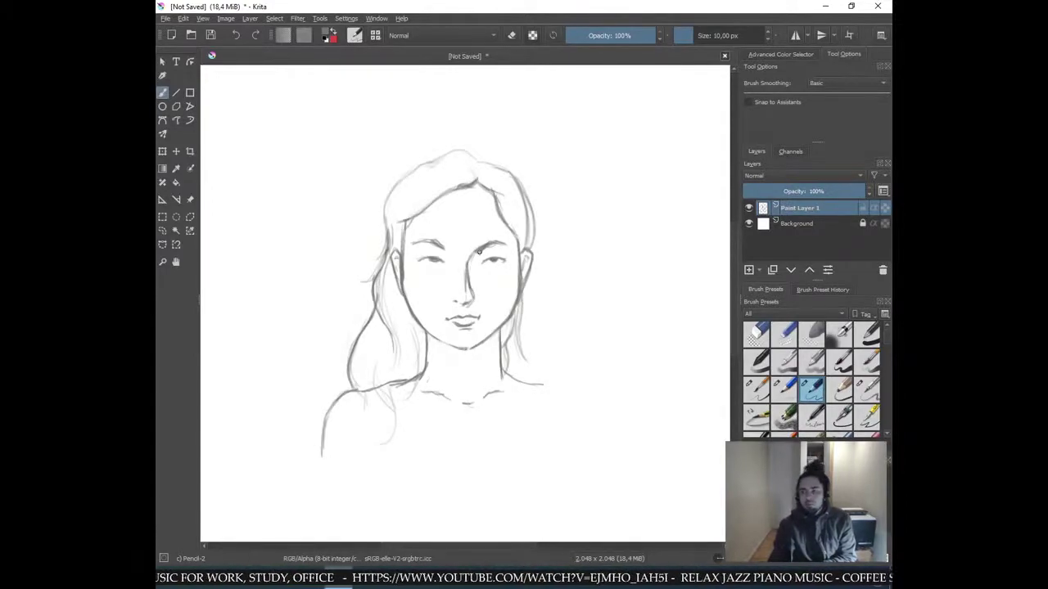
- Thicken the hair's shadow line along the upper left hairline up to the parting with dark Basic-6 Details strokes
scroll(478, 251, up, 3)
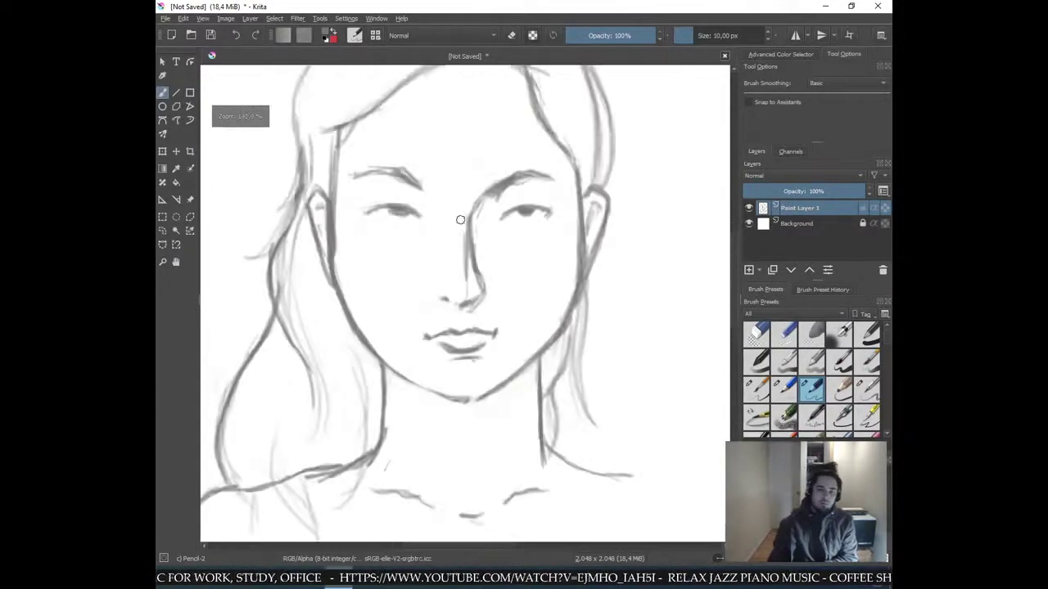
click(764, 395)
drag(445, 158, 463, 367)
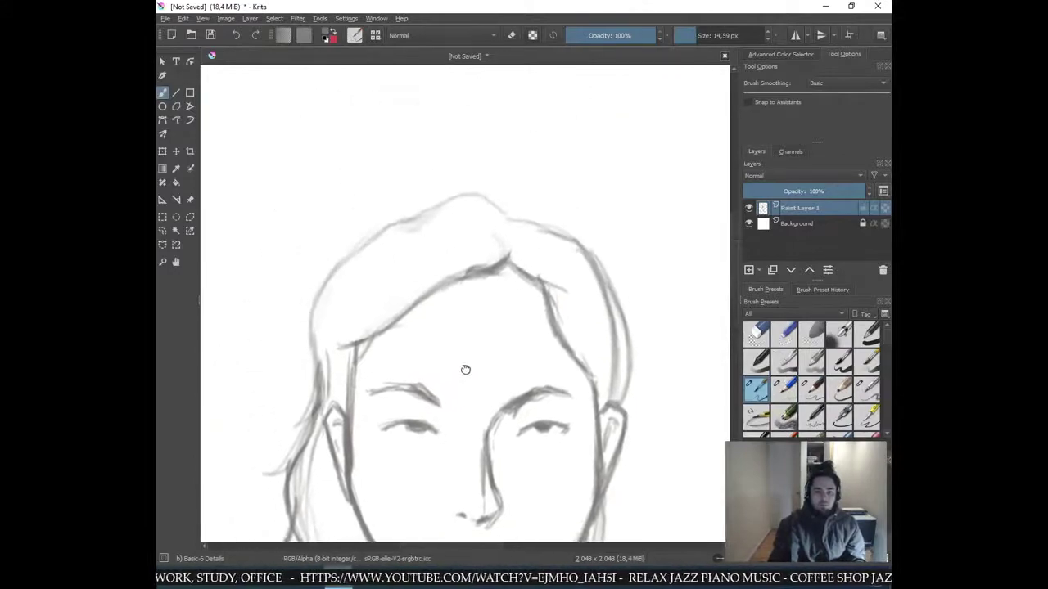
drag(407, 261, 474, 249)
key(ctrl+z)
drag(414, 270, 483, 254)
key(ctrl+z)
drag(392, 290, 483, 258)
drag(420, 281, 483, 257)
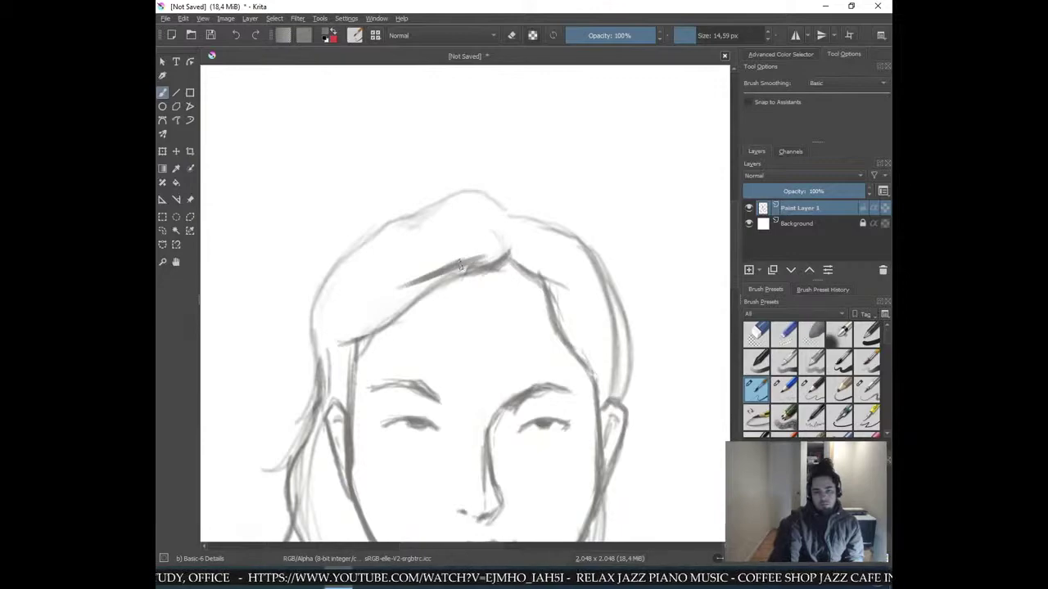
drag(383, 295, 496, 257)
mouse_move(415, 282)
mouse_down()
mouse_move(444, 276)
mouse_move(519, 221)
mouse_up()
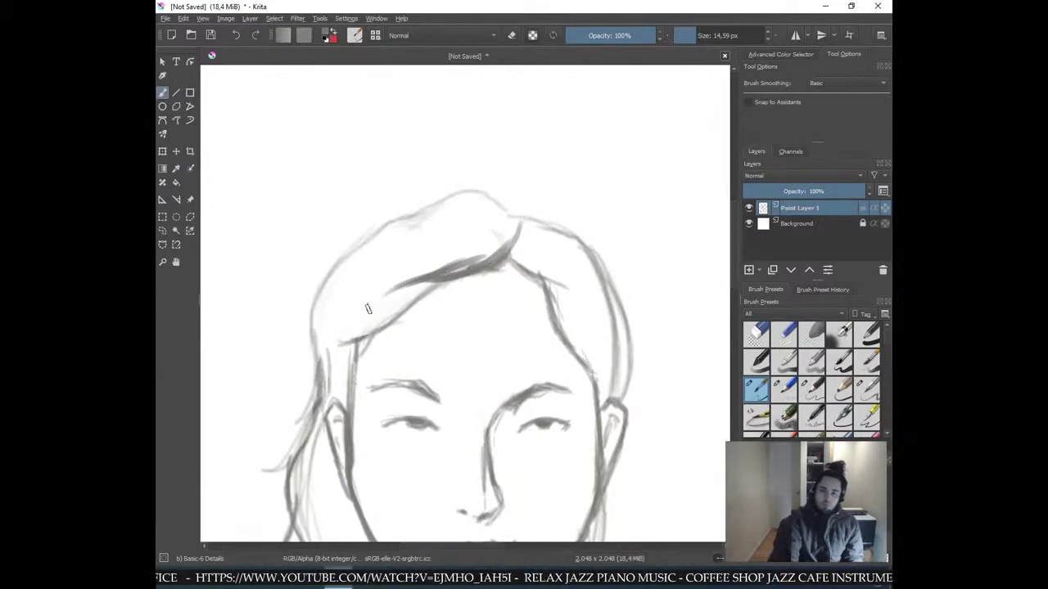
key(minus)
key(minus)
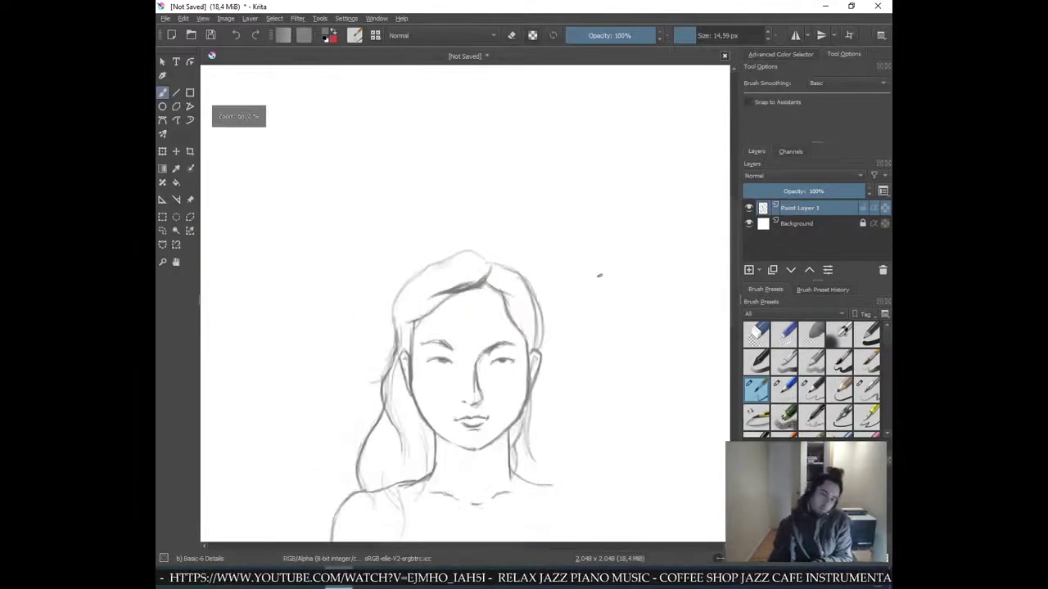
key(plus)
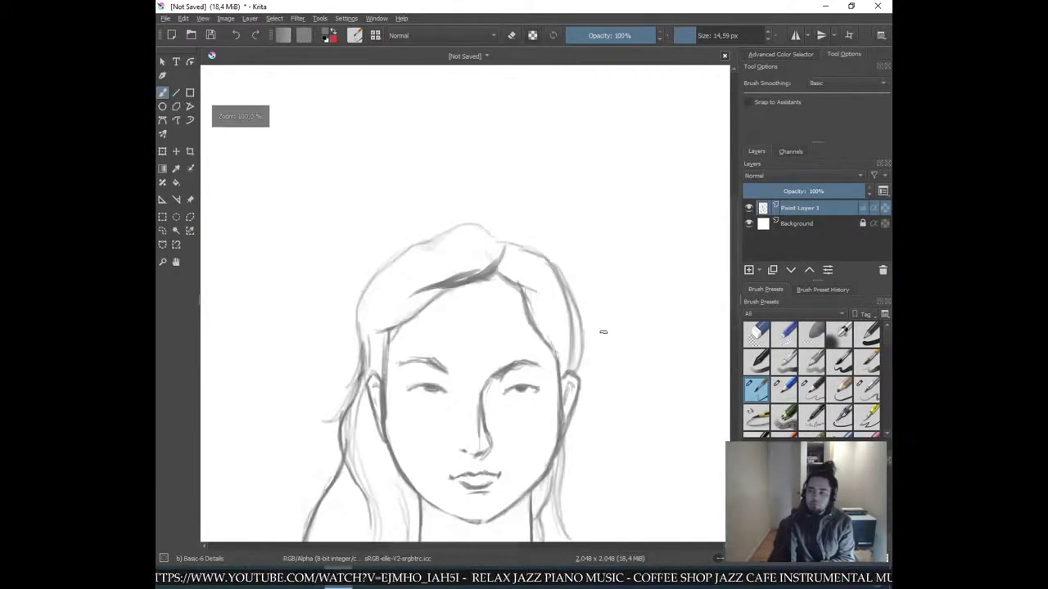
key(plus)
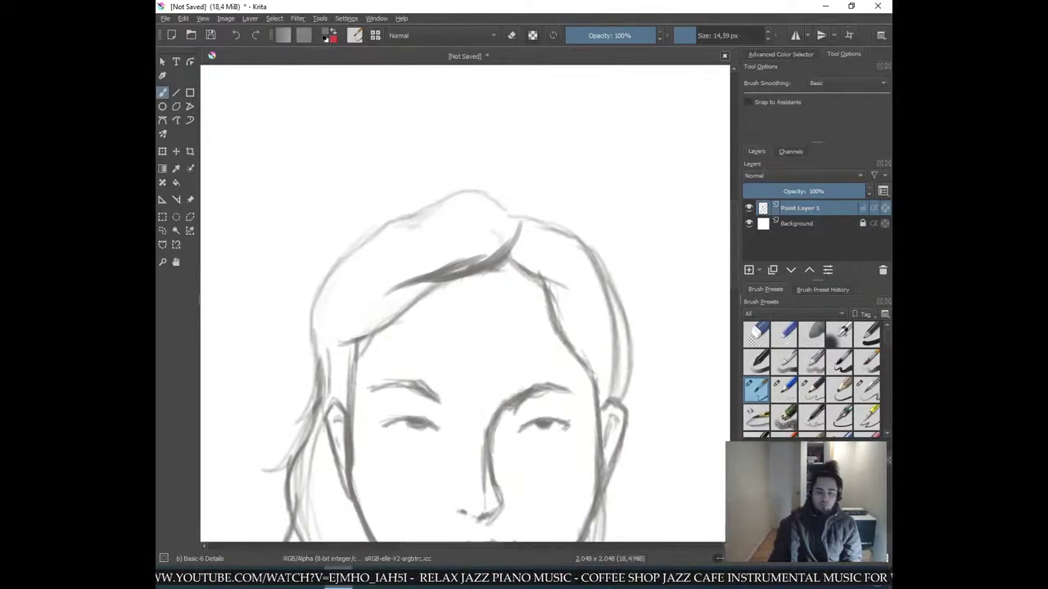
key(minus)
key(minus)
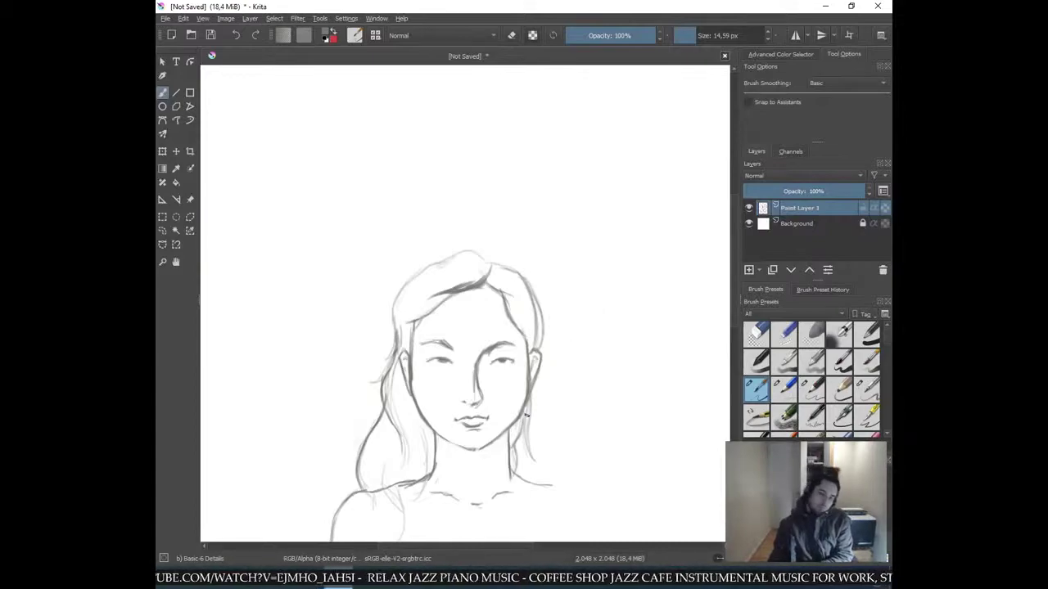
- Draw an angled shadow line under the chin and continue it as a vertical line down the middle of the neck
key(plus)
key(plus)
drag(546, 460, 530, 147)
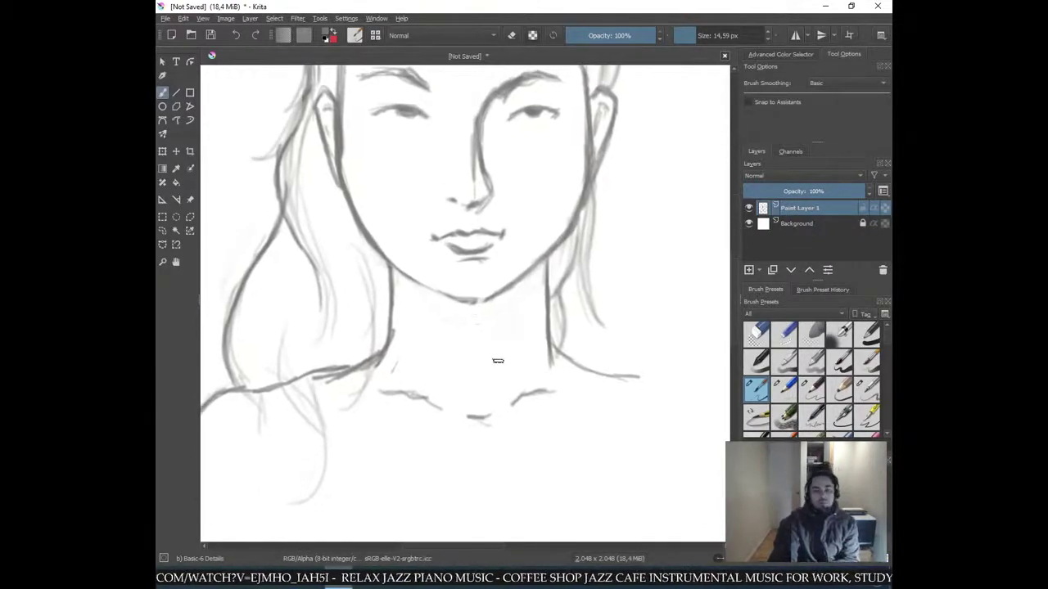
key(plus)
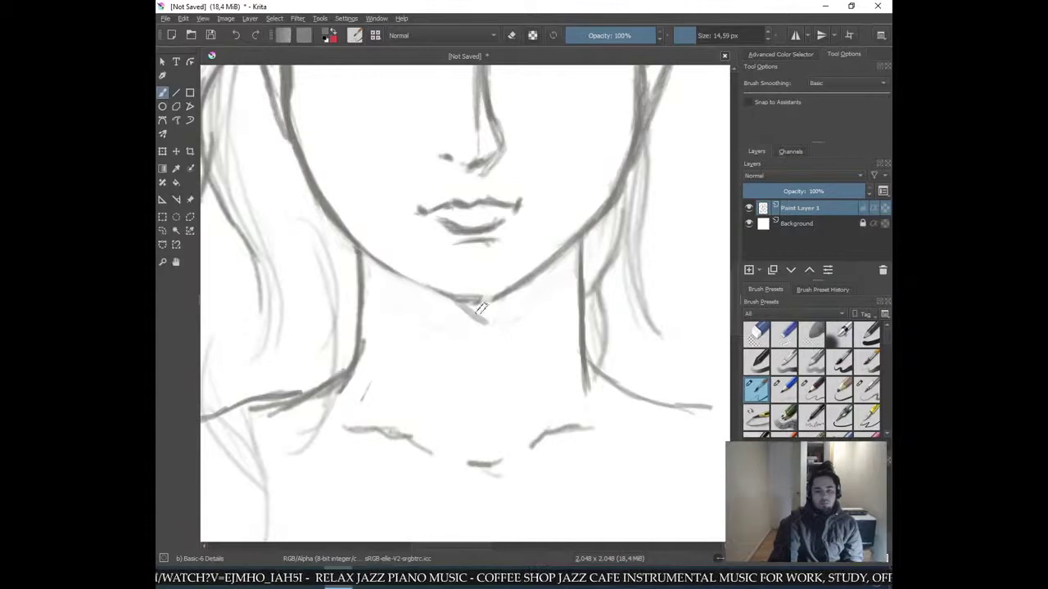
mouse_move(442, 295)
mouse_down()
mouse_move(498, 329)
mouse_move(522, 303)
mouse_move(491, 332)
mouse_move(486, 316)
mouse_move(494, 398)
mouse_up()
drag(484, 331, 543, 289)
drag(454, 296, 494, 338)
mouse_move(488, 332)
mouse_down()
mouse_move(495, 421)
mouse_move(514, 460)
mouse_up()
- Strengthen the right collarbone outward toward the shoulder and reinforce the left collarbone with its inner end curving down
mouse_move(496, 419)
mouse_down()
mouse_move(517, 463)
mouse_move(561, 426)
mouse_move(649, 419)
mouse_up()
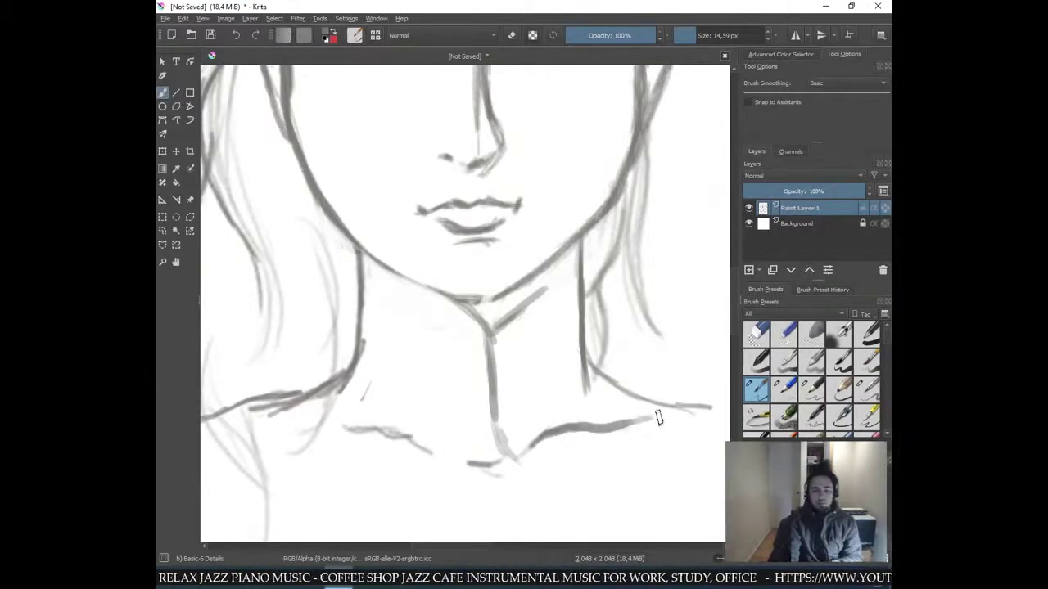
key(ctrl+minus)
key(ctrl+minus)
key(ctrl+minus)
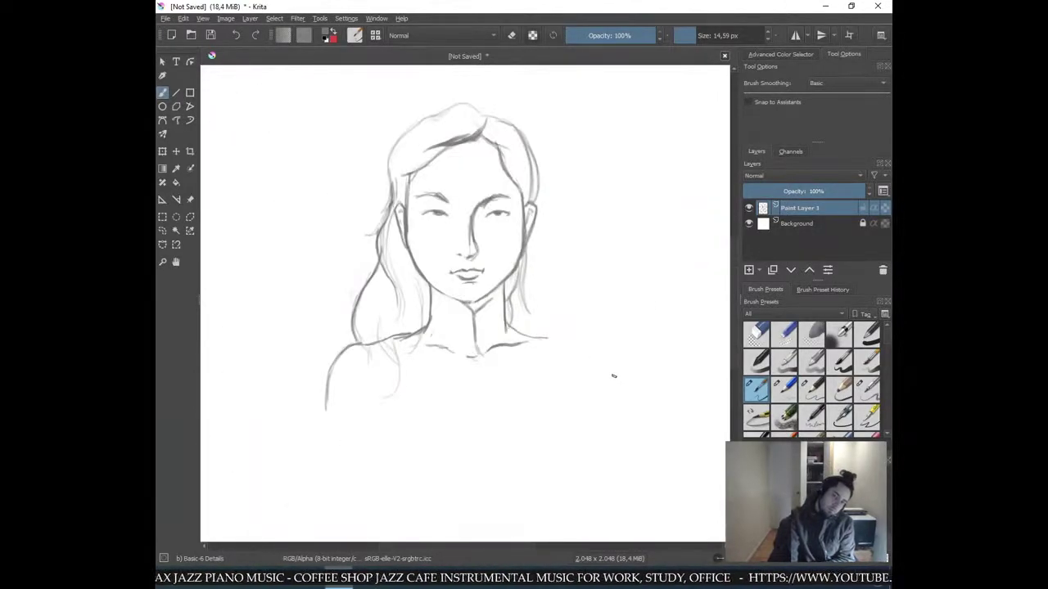
key(plus)
key(plus)
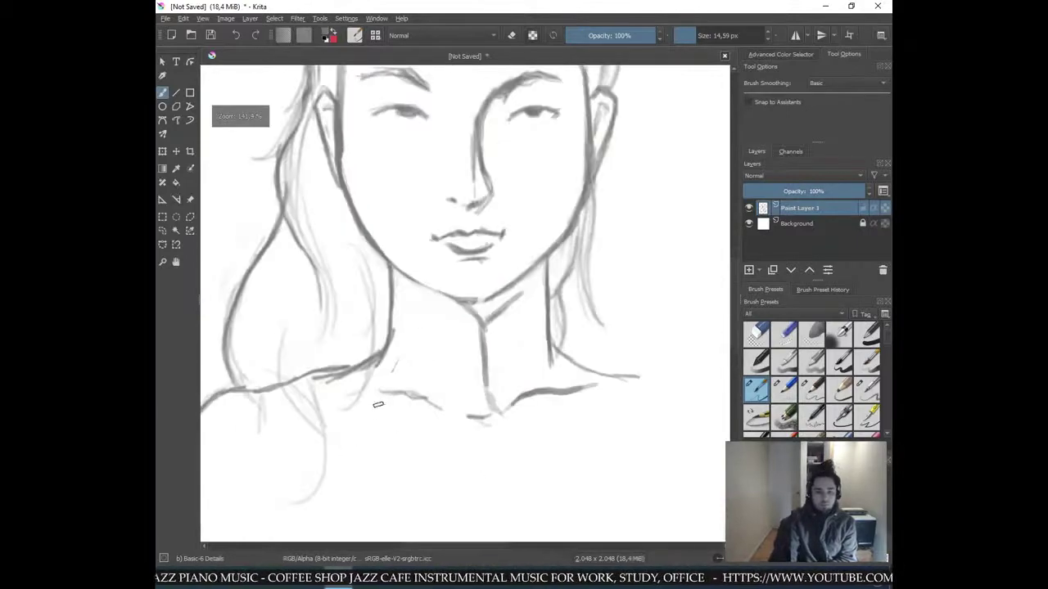
mouse_move(400, 394)
mouse_down()
mouse_move(438, 401)
mouse_move(451, 424)
mouse_move(390, 393)
mouse_up()
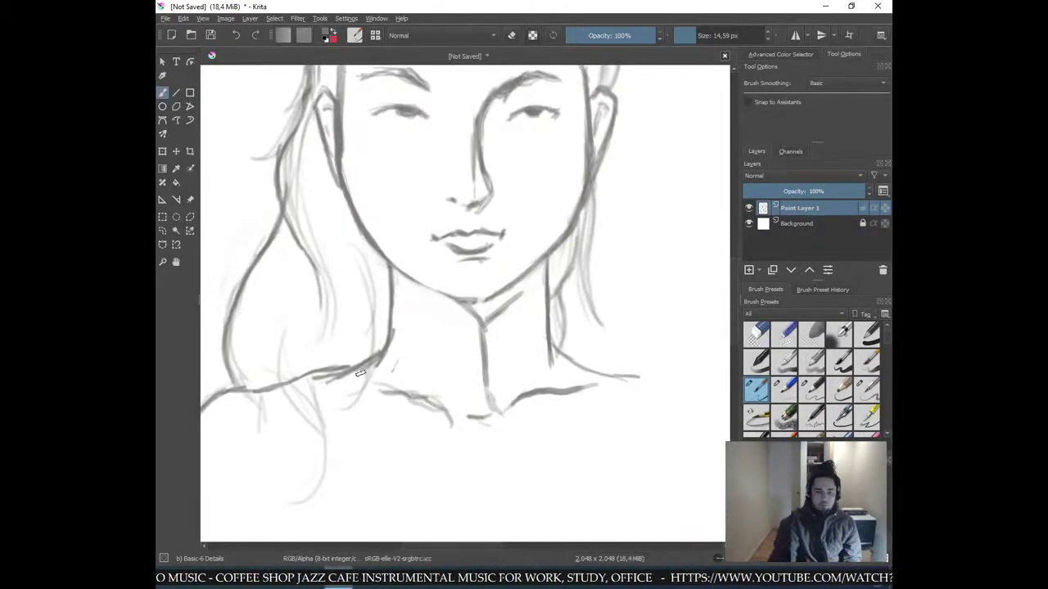
- Sketch a light diagonal neckline from the left shoulder near the neck down across the chest
mouse_move(372, 393)
mouse_down()
mouse_move(440, 533)
mouse_move(549, 477)
mouse_move(578, 425)
mouse_up()
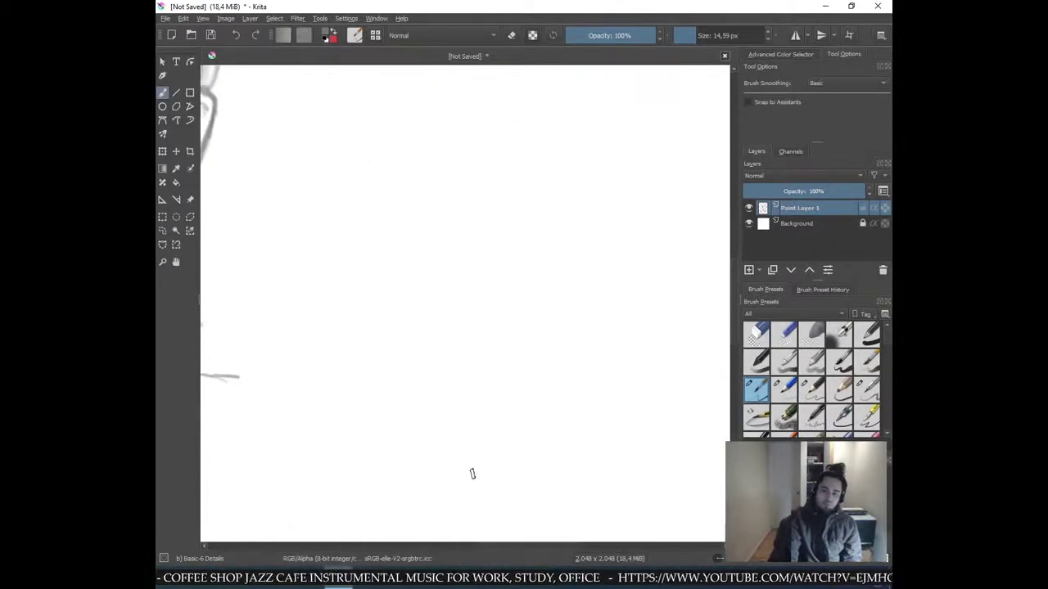
mouse_move(394, 434)
mouse_down()
mouse_move(602, 338)
mouse_move(701, 335)
mouse_up()
drag(482, 409, 582, 360)
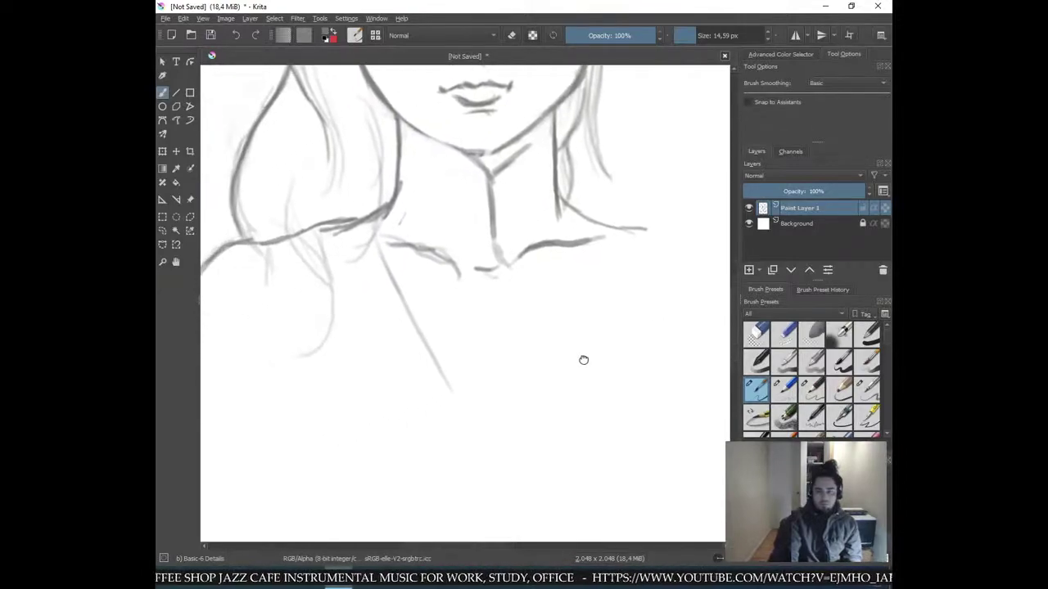
scroll(445, 320, down, 5)
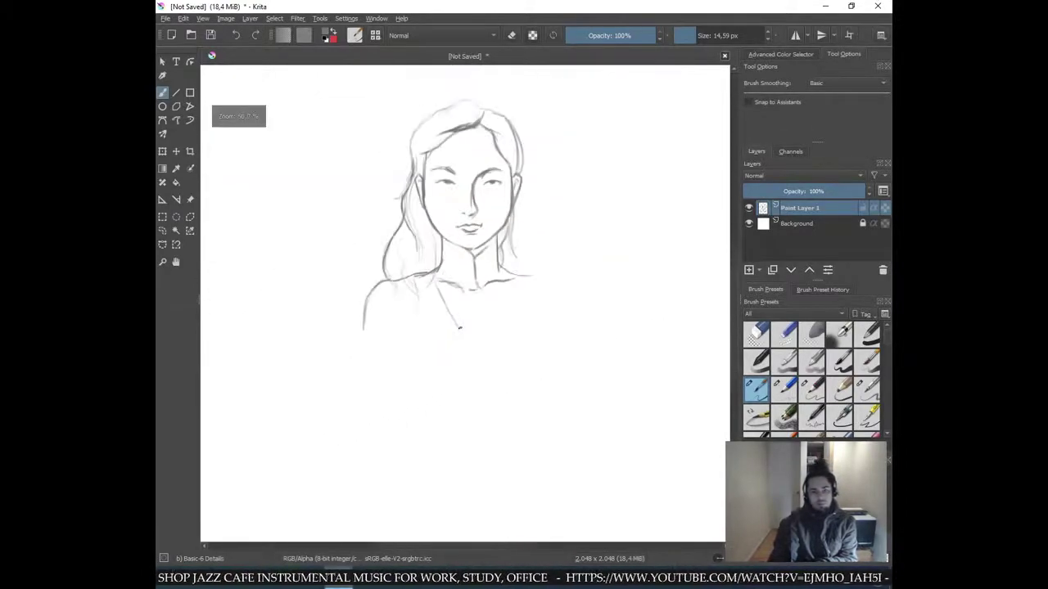
- Darken the right side of the outer hair contour from the crown down to the ear with overlapping strokes
key(ctrl+plus)
key(ctrl+plus)
key(ctrl+plus)
drag(500, 191, 458, 503)
drag(547, 100, 588, 185)
drag(573, 135, 593, 246)
mouse_move(583, 180)
mouse_down()
mouse_move(580, 257)
mouse_move(595, 233)
mouse_move(587, 264)
mouse_move(596, 206)
mouse_move(580, 162)
mouse_up()
key(minus)
key(minus)
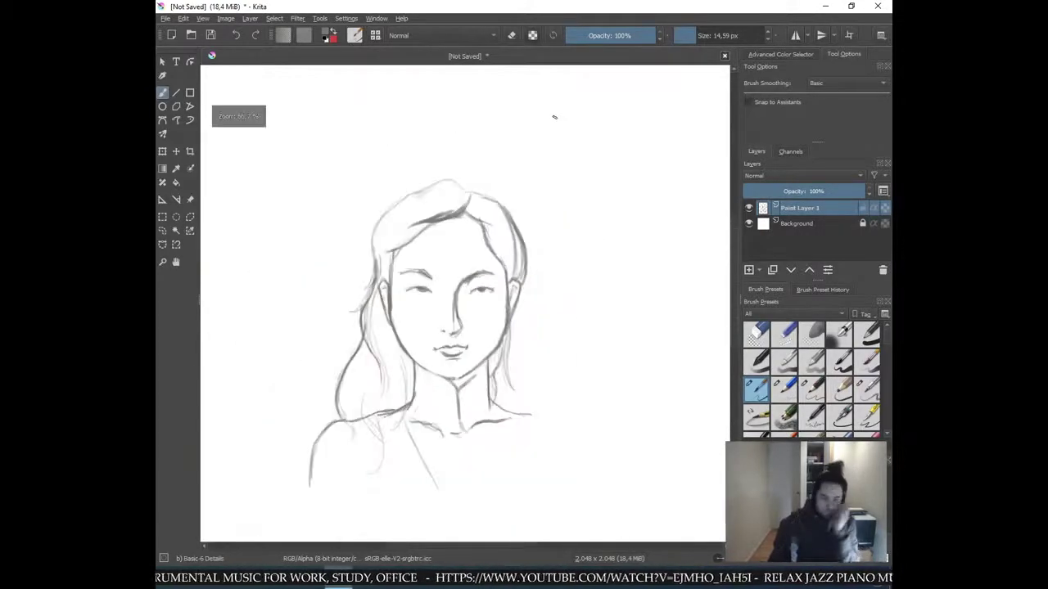
- Reinforce the right hair outline from the parting over the crown, and trim its outer edge with the eraser mode
key(plus)
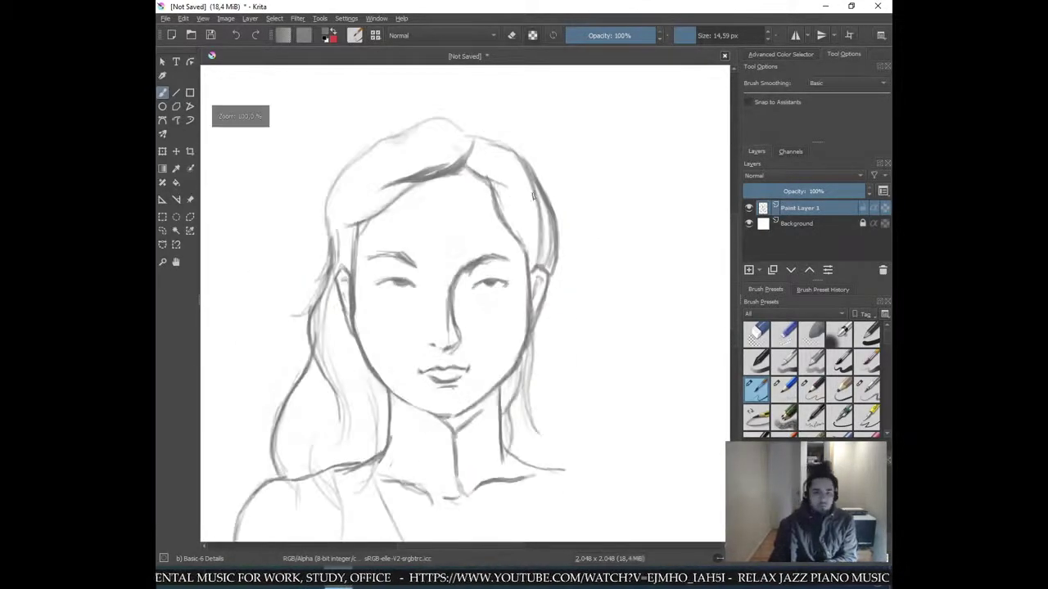
mouse_move(478, 138)
mouse_down()
mouse_move(513, 140)
mouse_move(476, 135)
mouse_move(526, 154)
mouse_move(495, 145)
mouse_move(540, 182)
mouse_up()
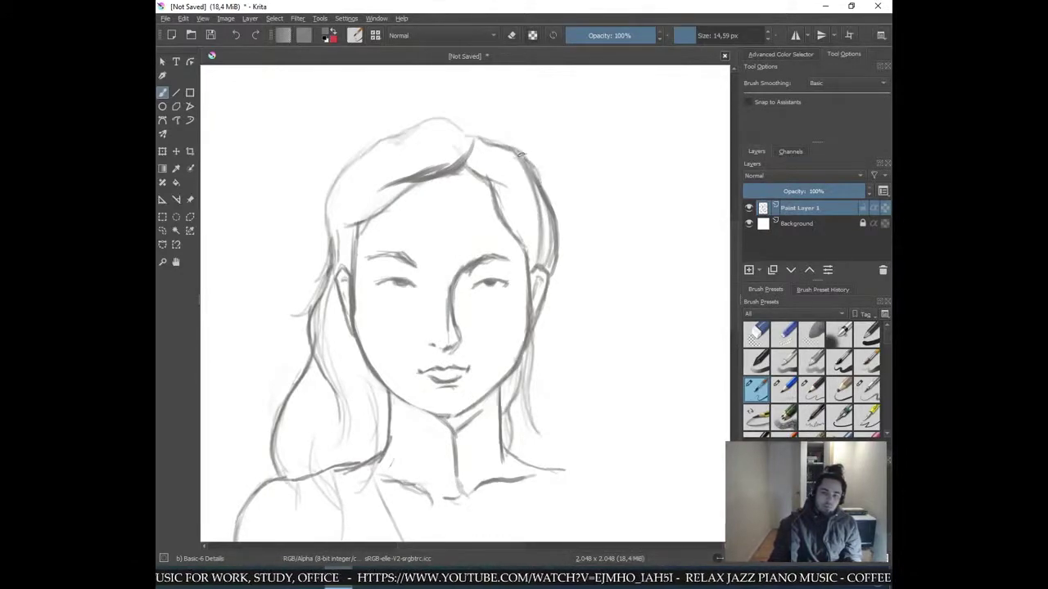
key(e)
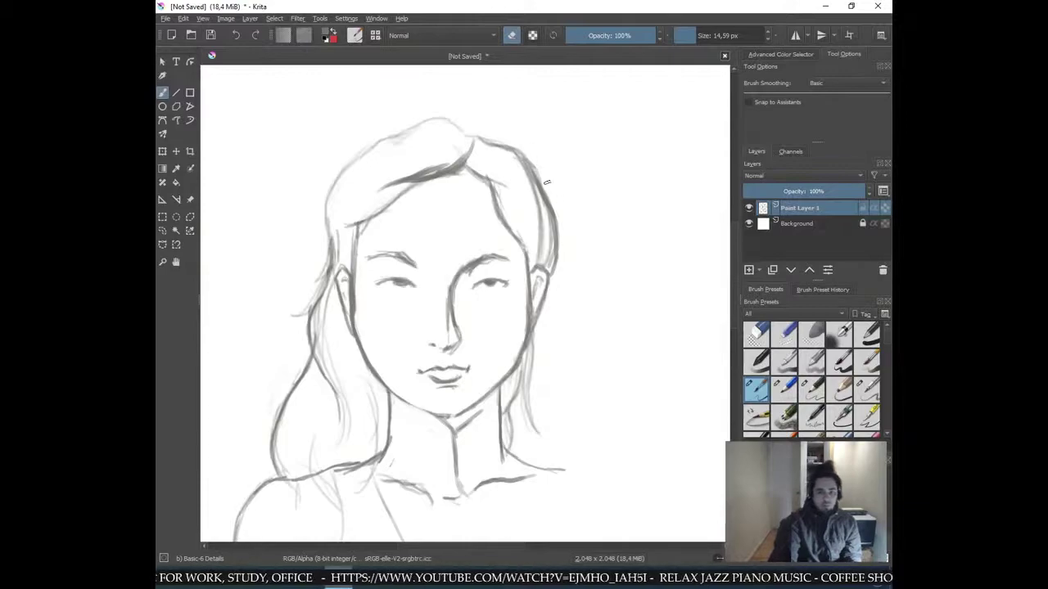
drag(544, 182, 551, 196)
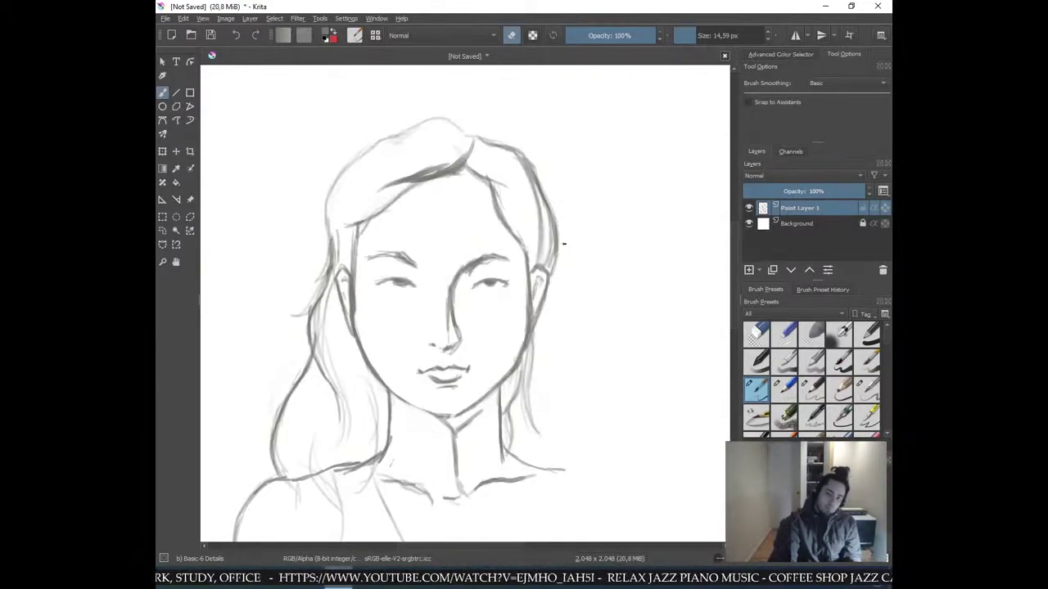
- Darken the hair edge above the right ear and the strands hanging beside the right neck with the Pencil-2 preset
click(812, 391)
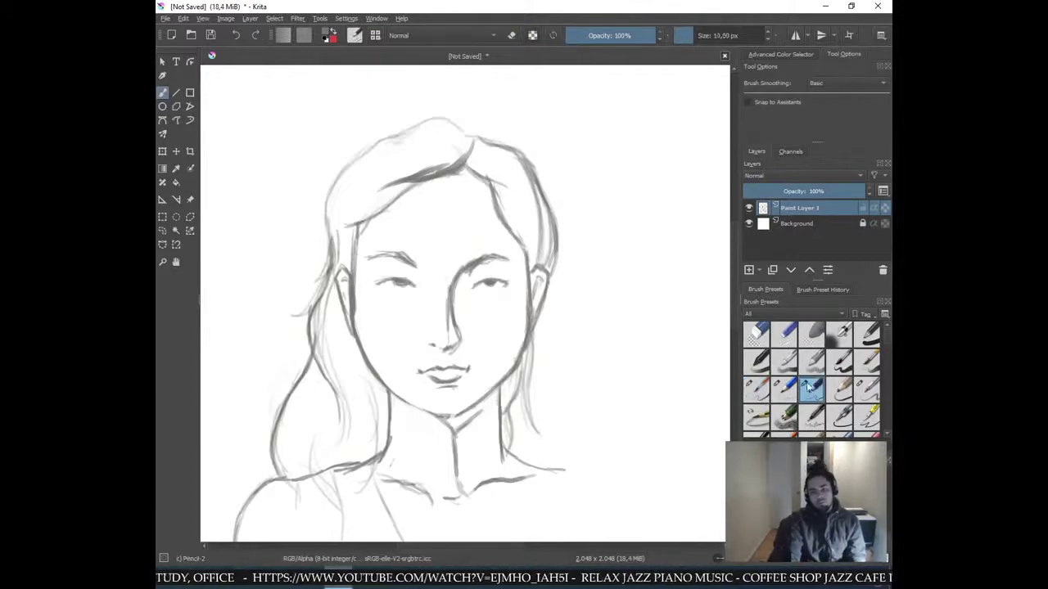
drag(553, 232, 543, 278)
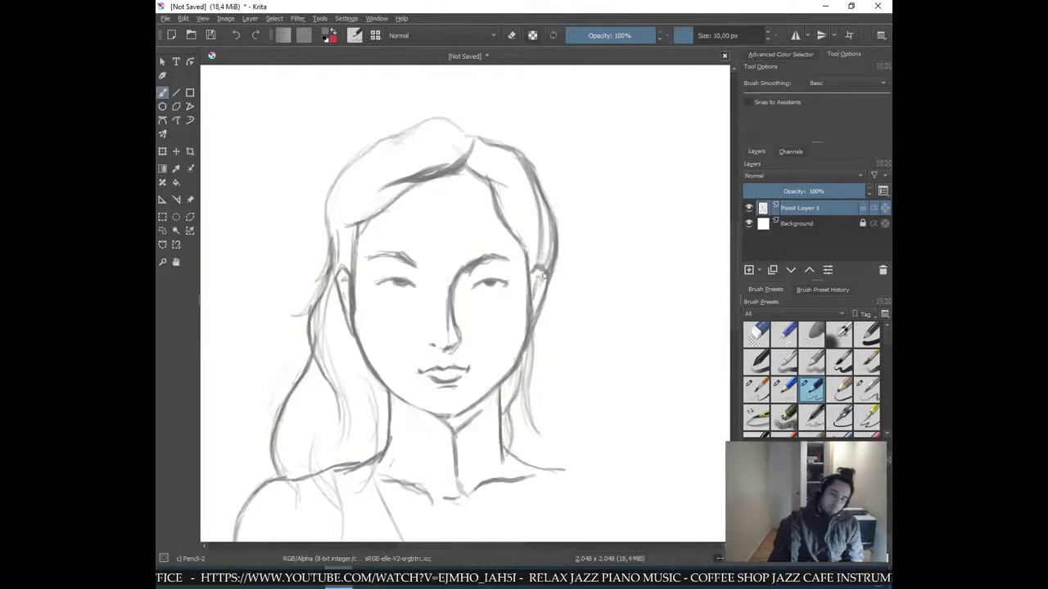
drag(532, 352, 537, 430)
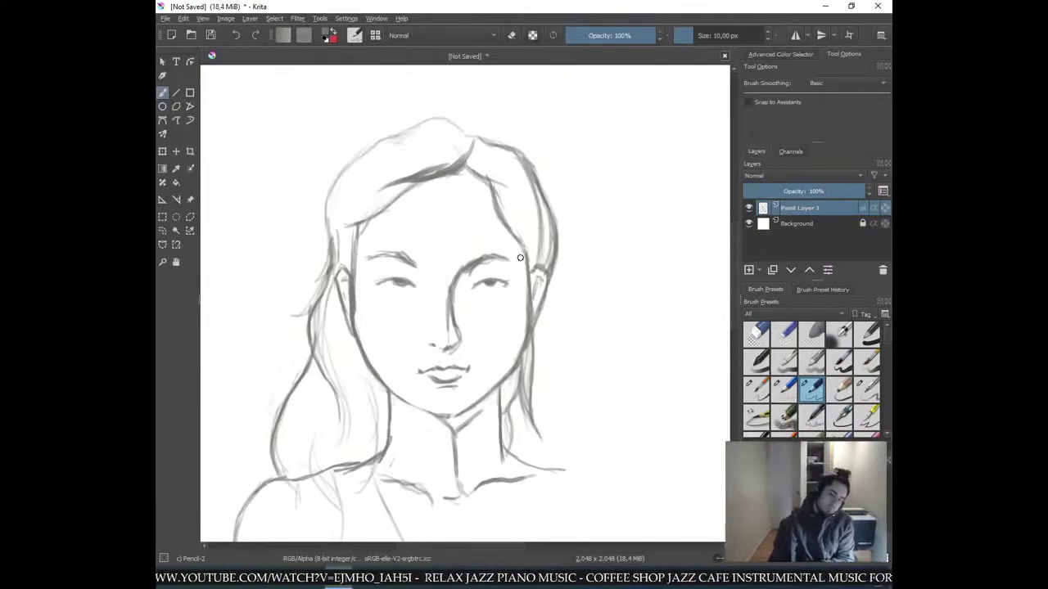
key(minus)
key(minus)
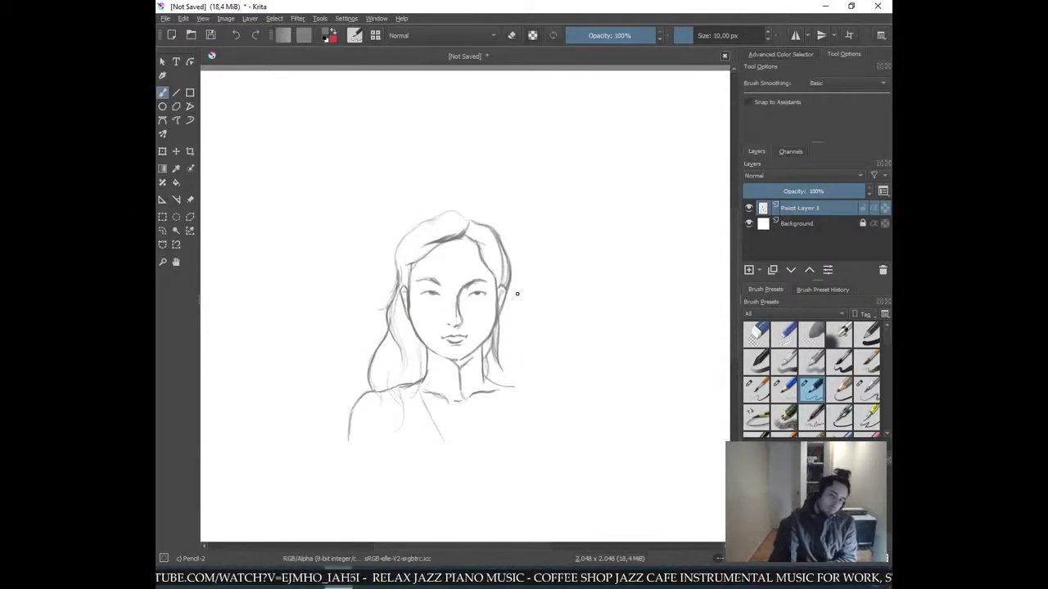
- Ink the upper lid line of the left eye from its outer corner with the Ink-3 Gpen preset at 4.33 px
key(plus)
key(plus)
key(plus)
key(plus)
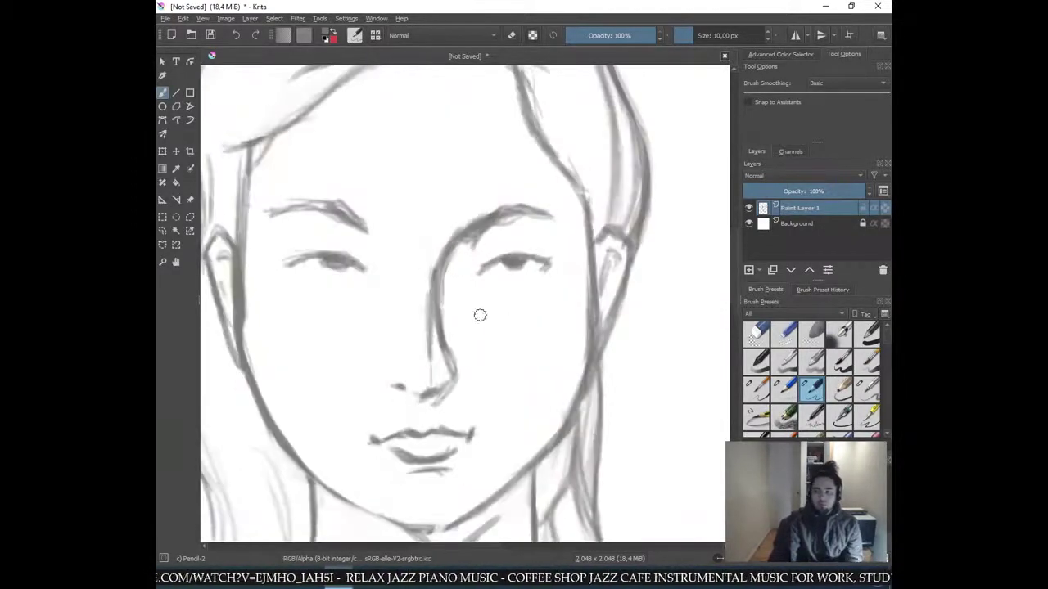
mouse_move(316, 260)
mouse_down()
mouse_move(348, 336)
mouse_move(344, 310)
mouse_up()
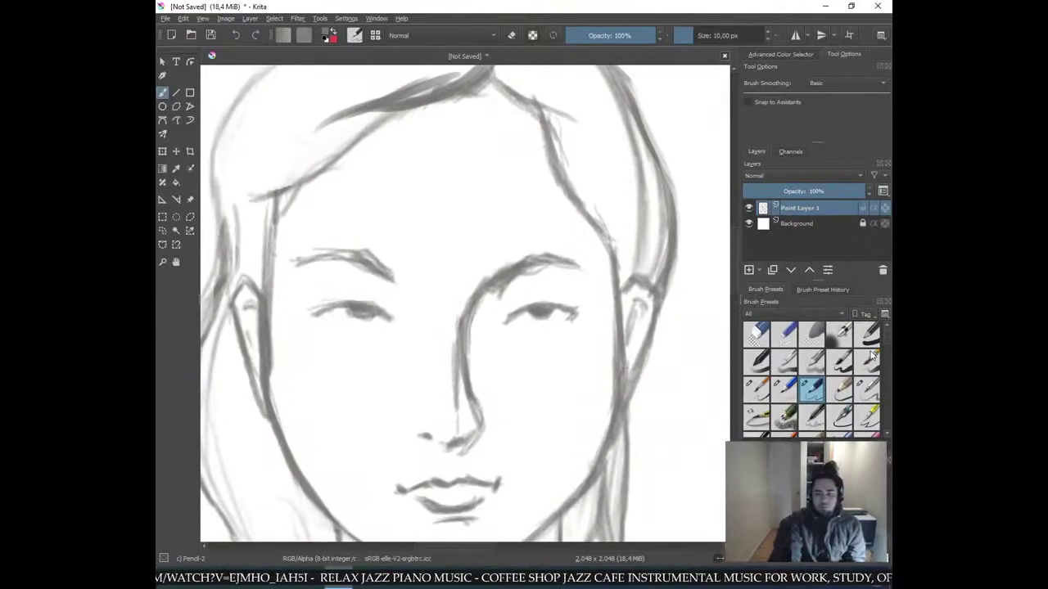
scroll(885, 341, down, 2)
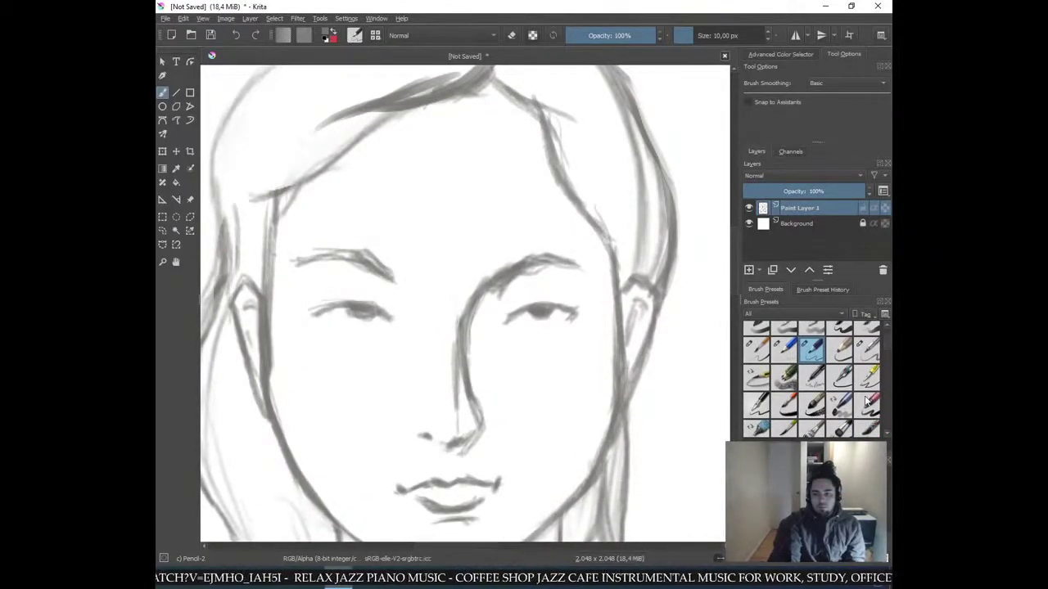
click(868, 379)
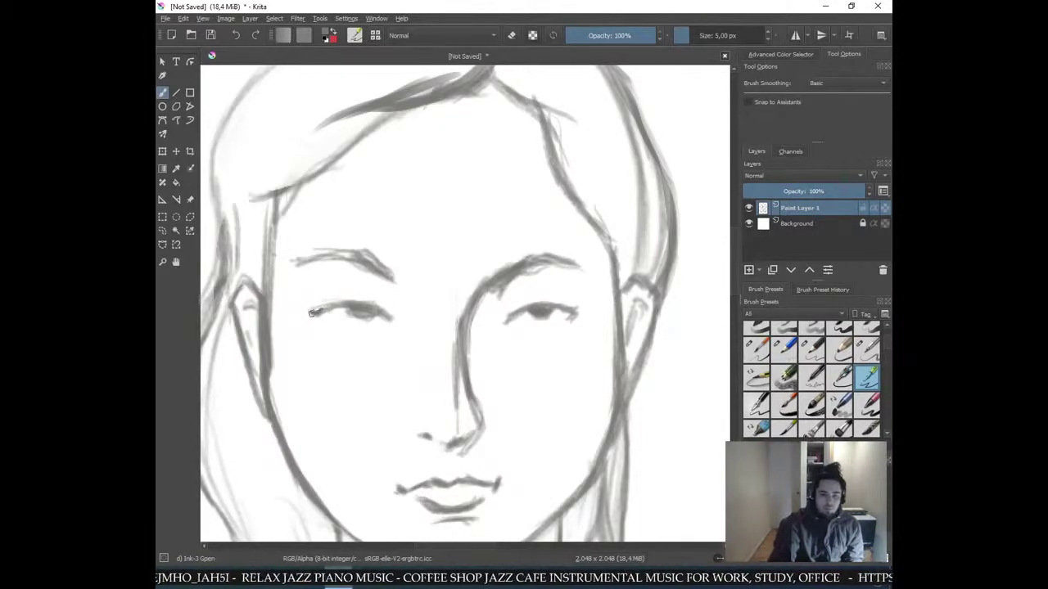
shift+drag(324, 321, 446, 240)
key(plus)
drag(377, 261, 407, 245)
key(ctrl+z)
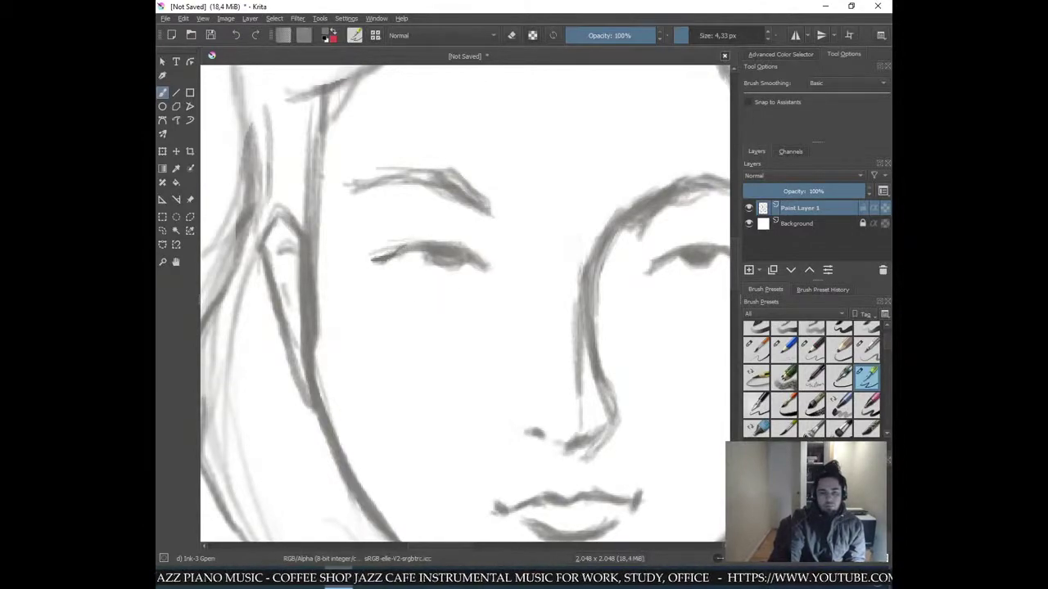
mouse_move(389, 257)
mouse_down()
mouse_move(437, 242)
mouse_move(417, 244)
mouse_up()
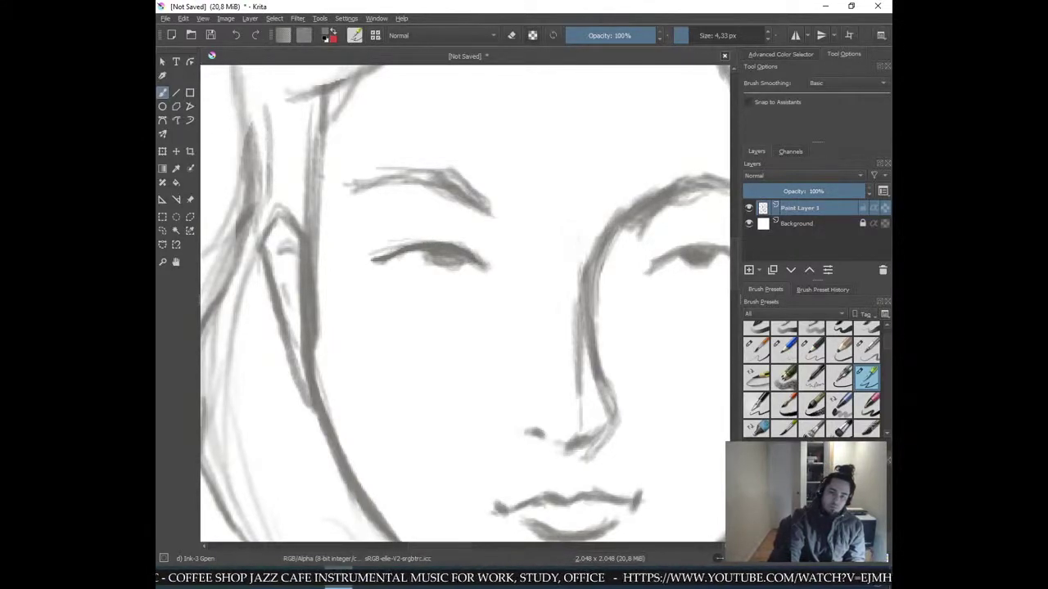
- Undo the last stroke on the left eye's upper lid and examine the eye against the whole portrait
key(ctrl+z)
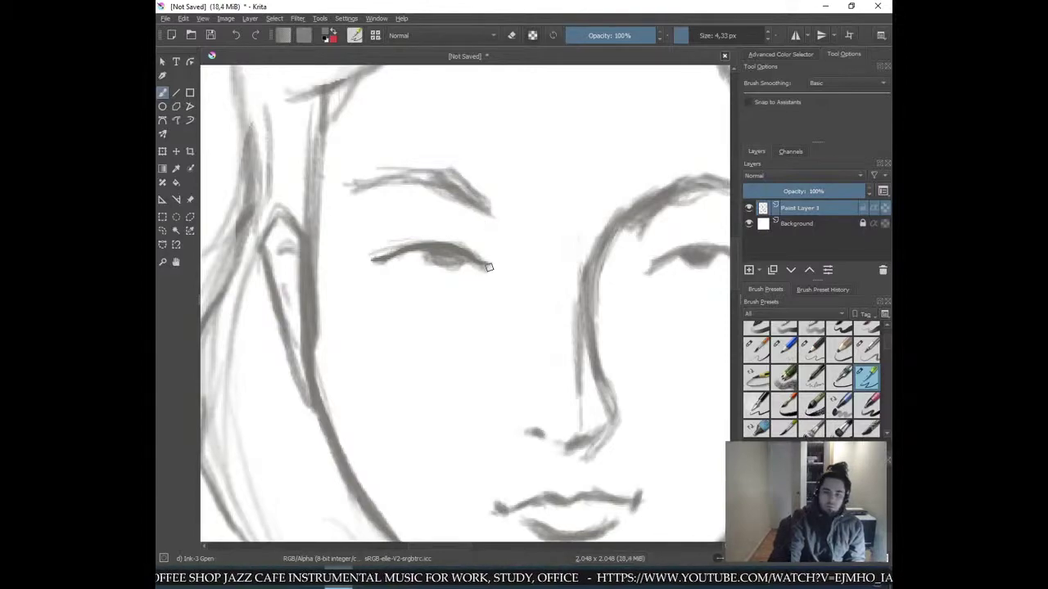
key(minus)
key(minus)
key(minus)
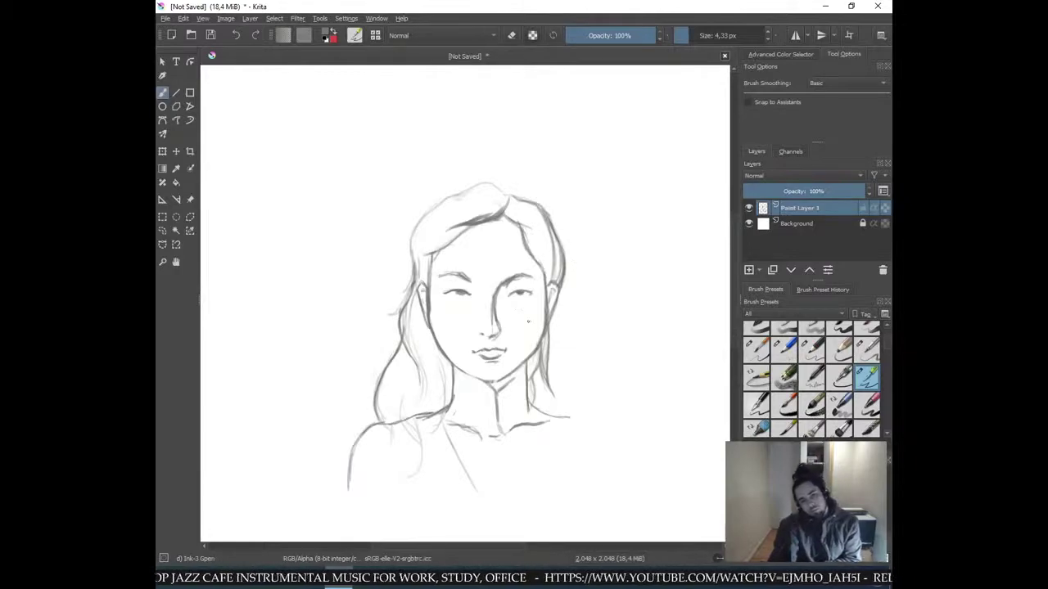
key(plus)
key(plus)
key(plus)
key(plus)
key(plus)
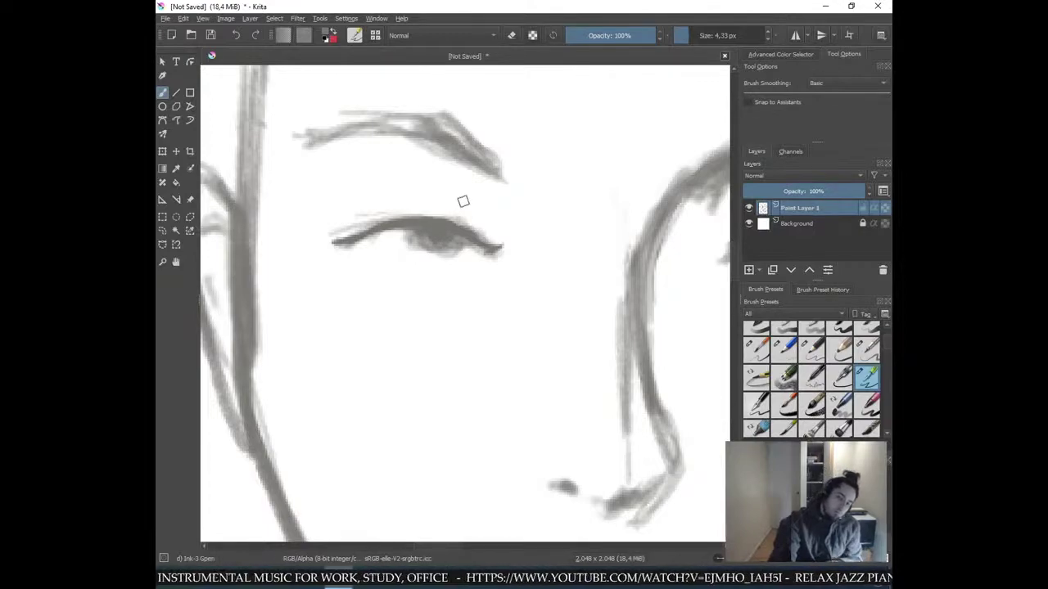
key(minus)
key(minus)
key(minus)
key(minus)
key(minus)
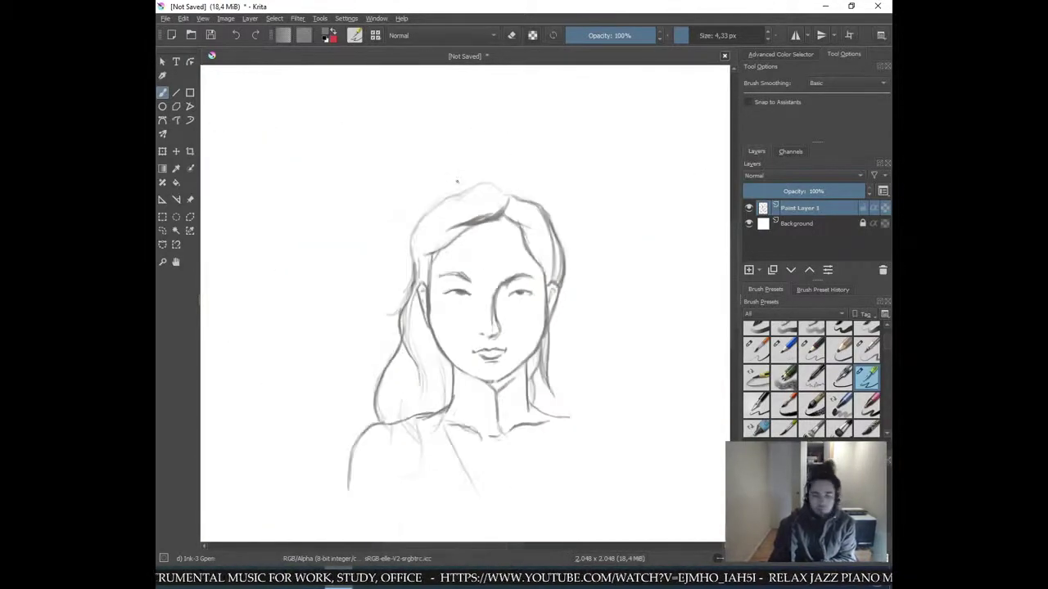
- Sketch faint lower lid lines running down from the outer and inner corners of the left eye
key(plus)
key(plus)
key(plus)
key(plus)
key(plus)
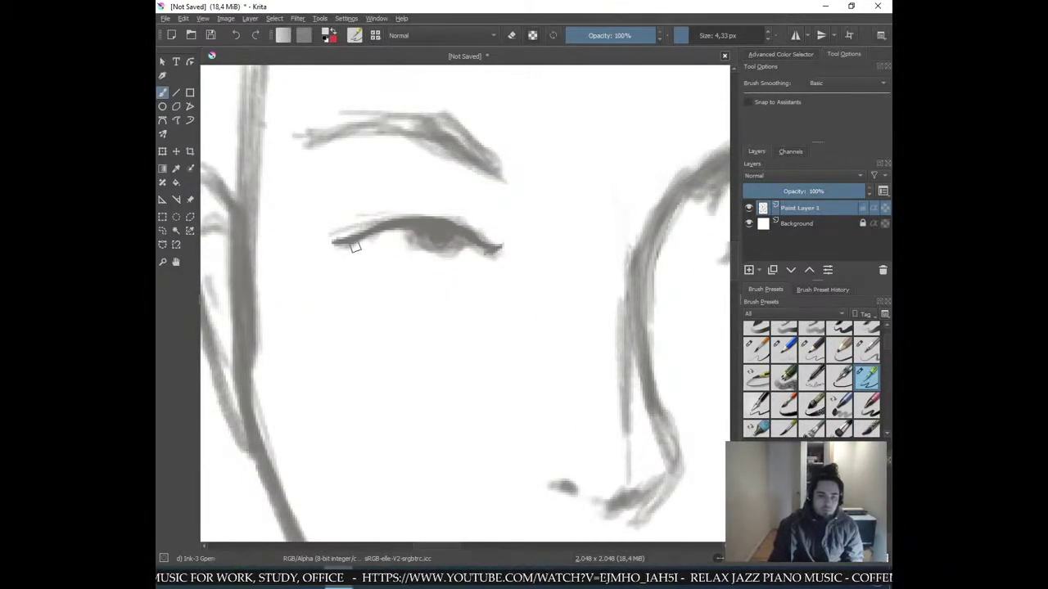
drag(352, 246, 370, 259)
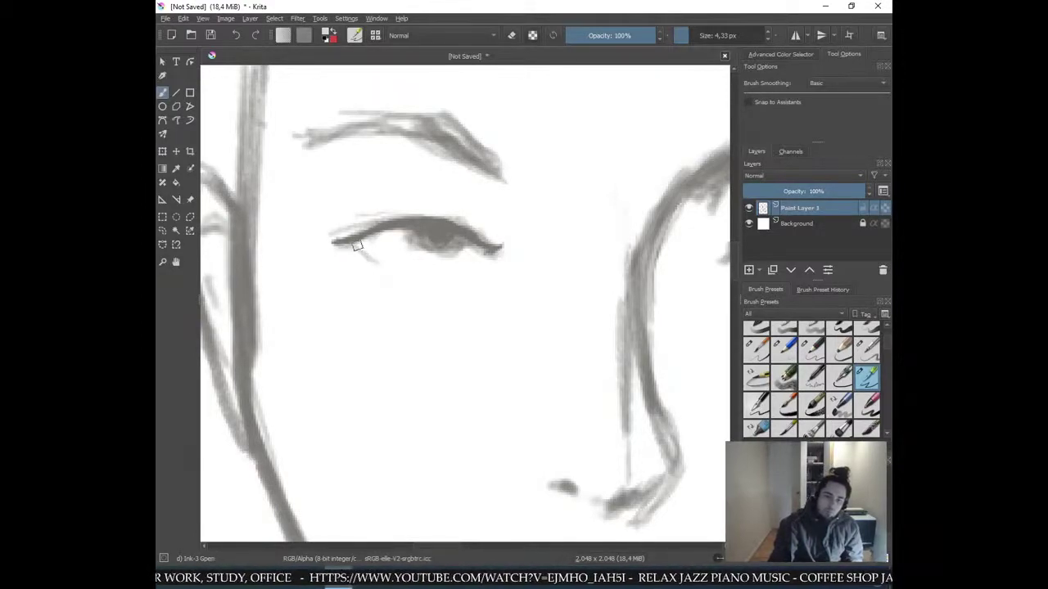
drag(361, 249, 399, 273)
drag(467, 271, 499, 250)
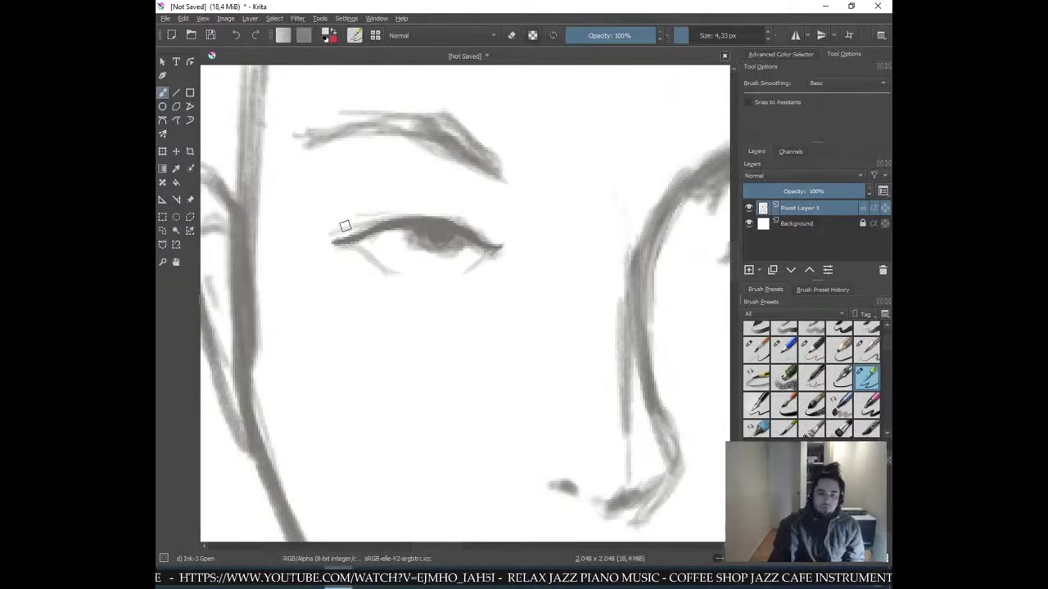
- Outline the left eye socket with a light arc below the eyebrow and short strokes beside the inner corner
mouse_move(352, 229)
mouse_down()
mouse_move(321, 212)
mouse_move(351, 179)
mouse_up()
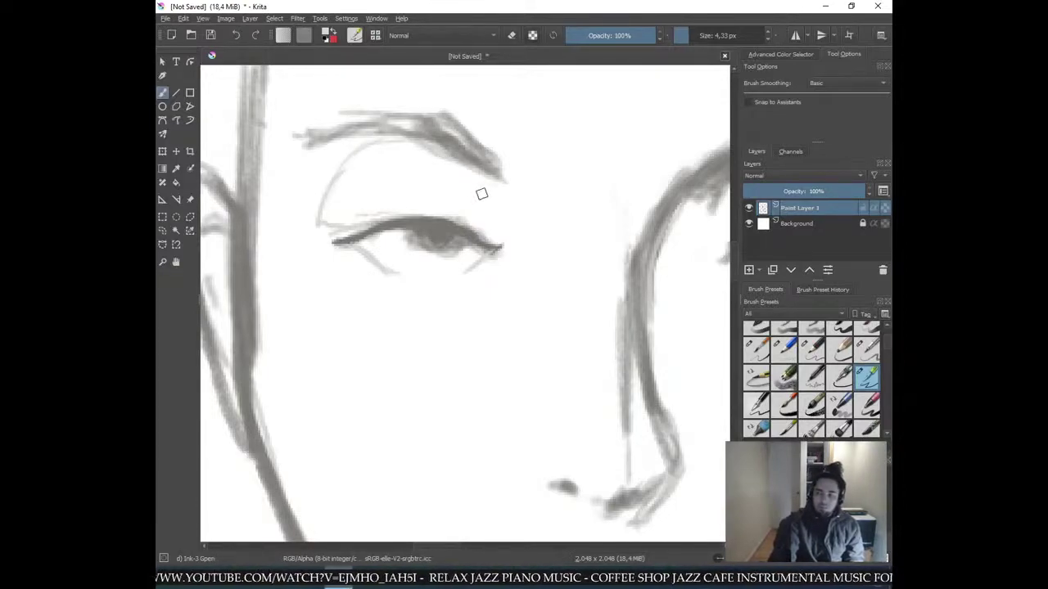
mouse_move(502, 179)
mouse_down()
mouse_move(521, 228)
mouse_move(502, 236)
mouse_up()
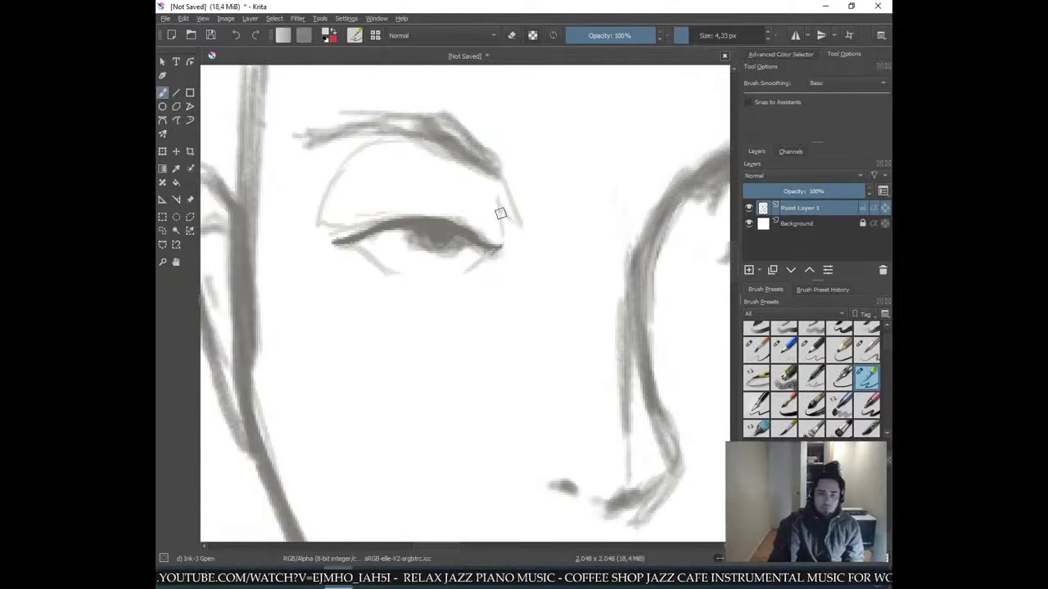
key(ctrl+minus)
key(ctrl+minus)
key(ctrl+minus)
key(ctrl+minus)
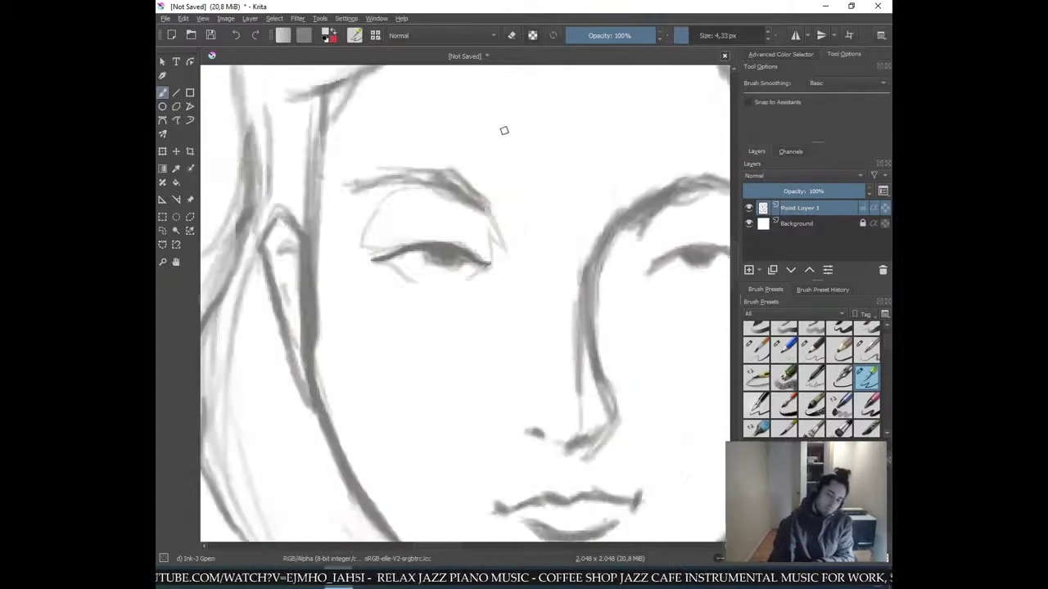
scroll(503, 121, down, 1)
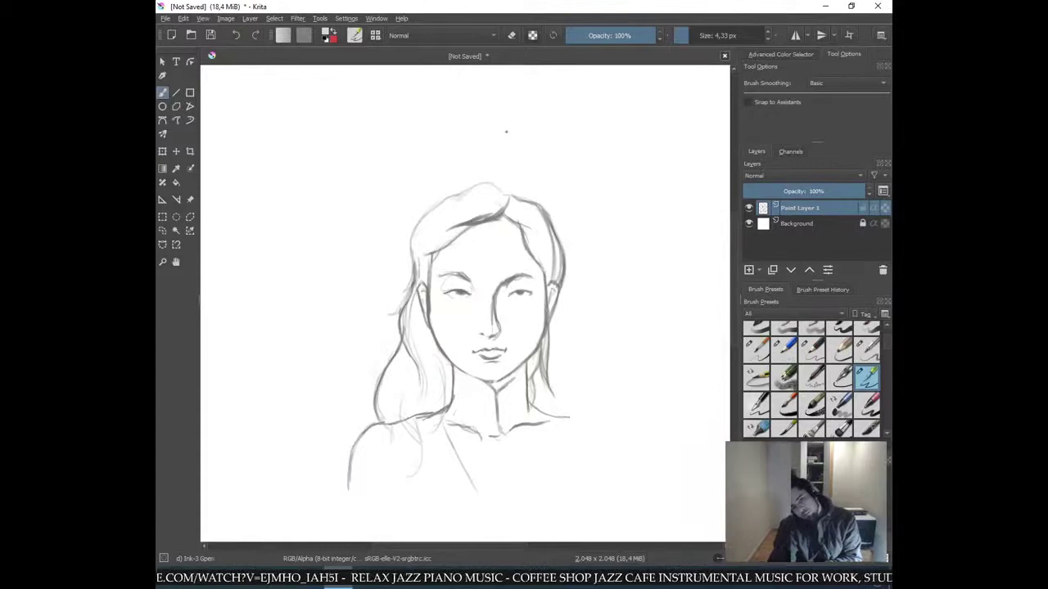
- Thicken the right contour of the nose from the bridge down around the tip with overlapping gray strokes
key(ctrl+plus)
key(ctrl+plus)
key(ctrl+plus)
key(ctrl+plus)
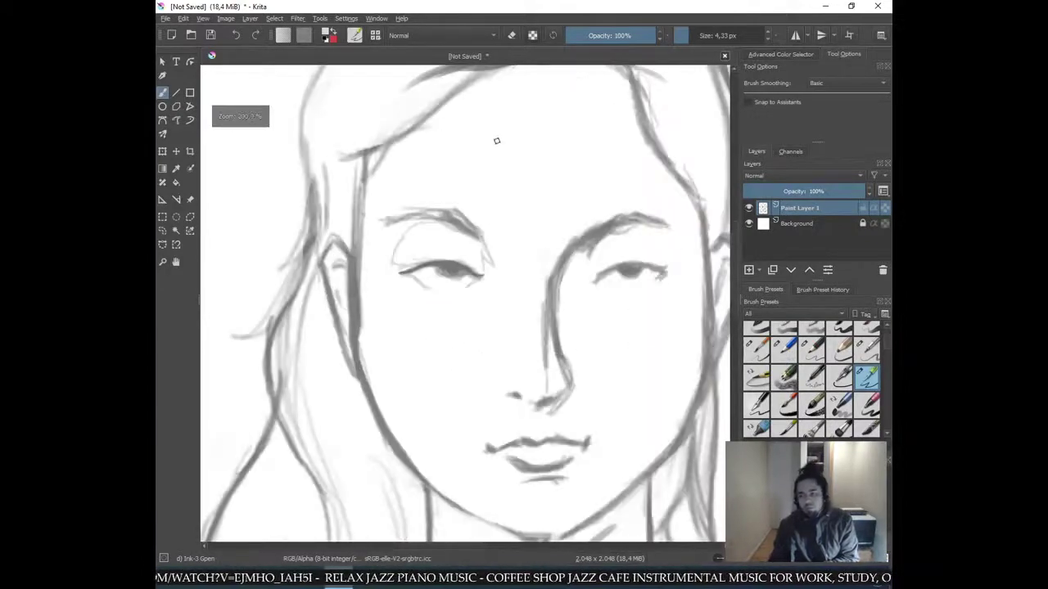
drag(595, 293, 601, 378)
drag(593, 302, 605, 388)
key(ctrl+z)
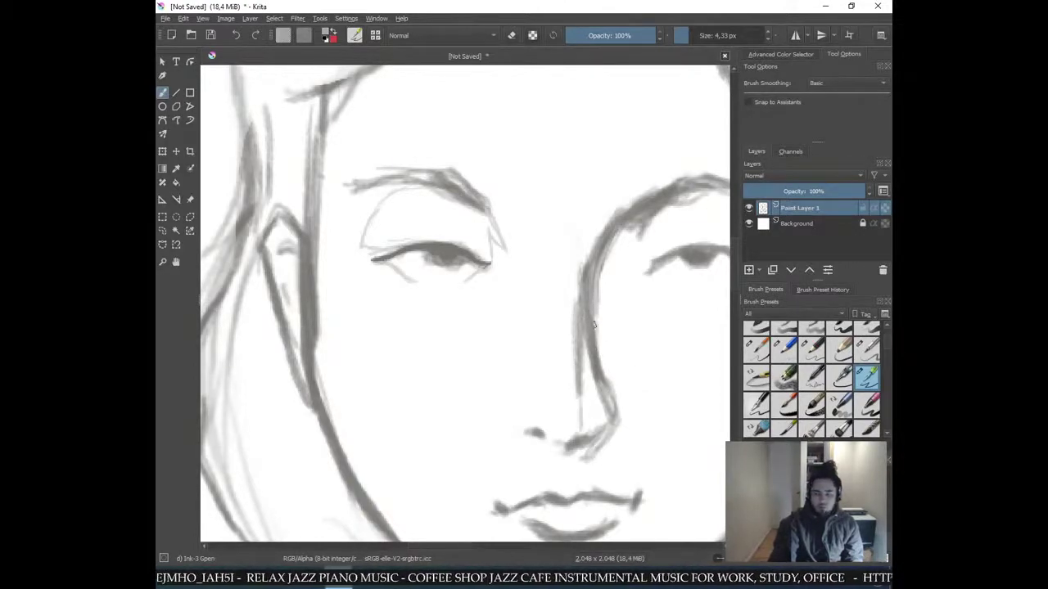
drag(589, 316, 611, 386)
drag(597, 350, 617, 420)
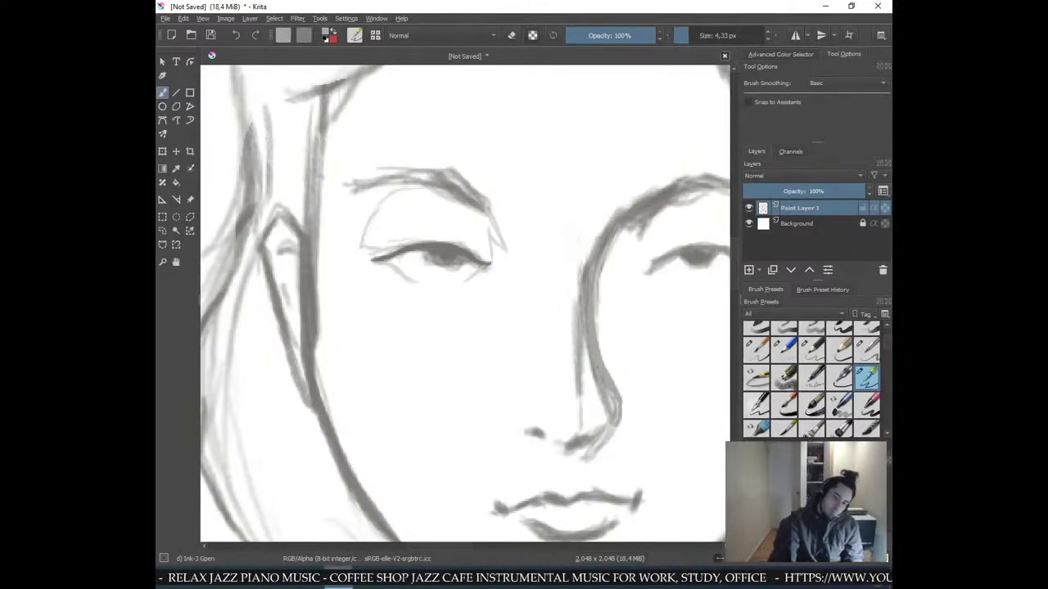
mouse_move(595, 290)
mouse_down()
mouse_move(601, 267)
mouse_move(627, 248)
mouse_move(624, 282)
mouse_up()
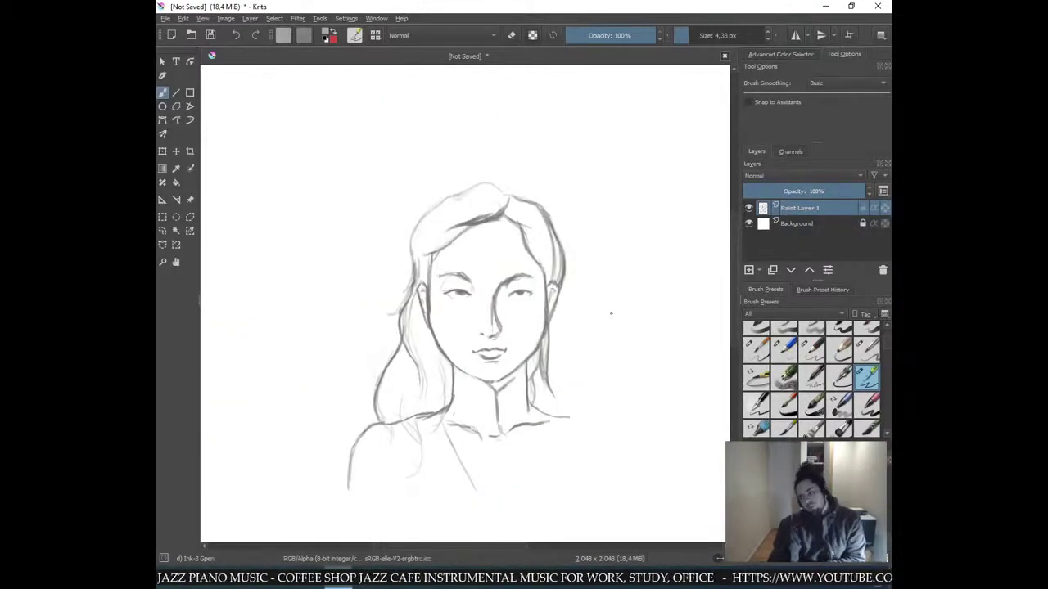
- Shade a small light gray philtrum mark between the nose and upper lip using colors sampled below the nose
scroll(621, 283, up, 5)
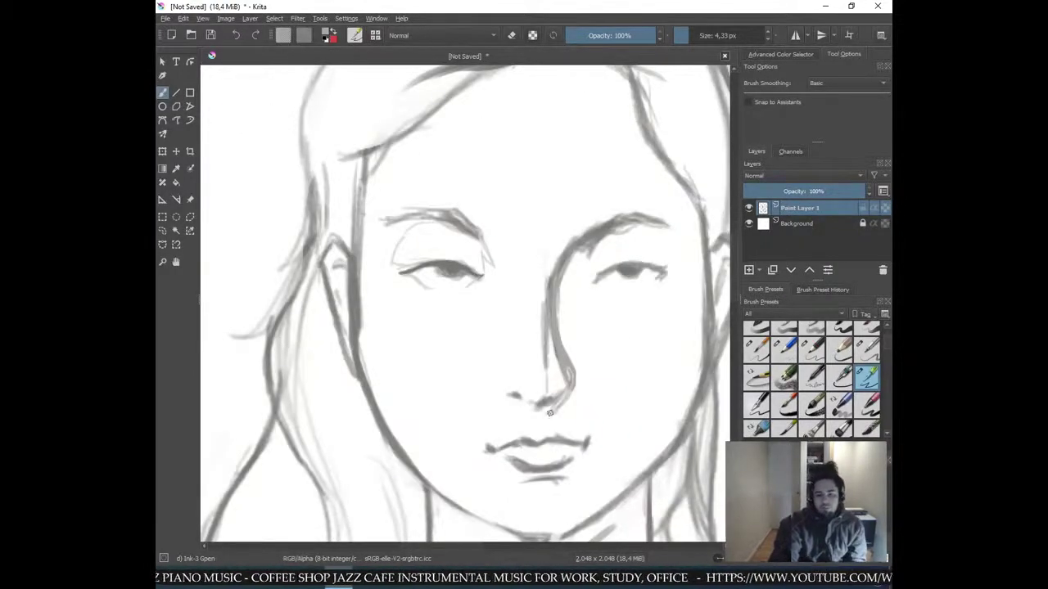
ctrl+click(552, 410)
ctrl+click(556, 412)
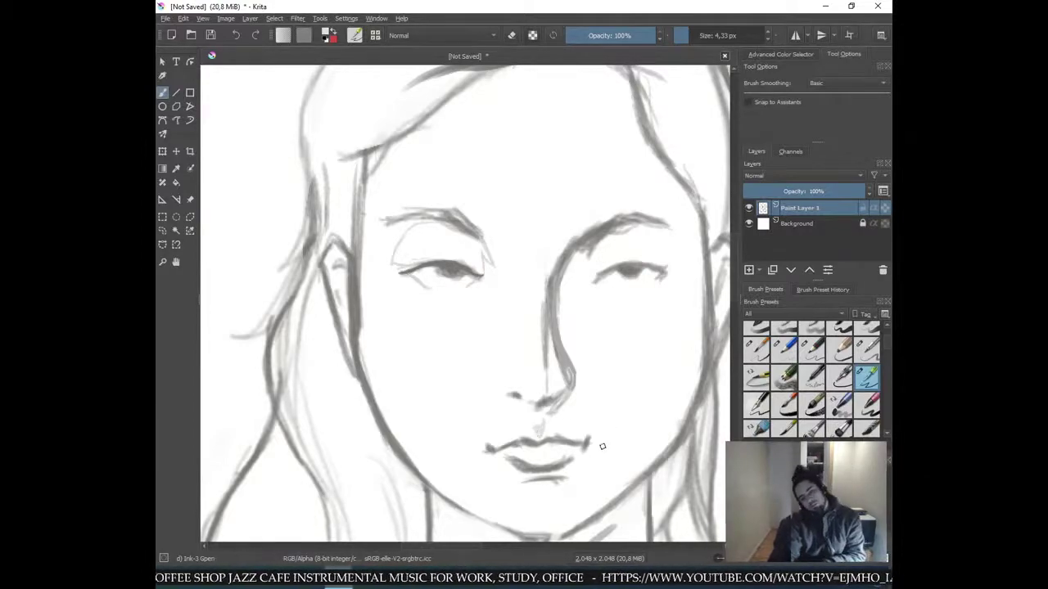
scroll(603, 448, down, 3)
scroll(581, 458, up, 2)
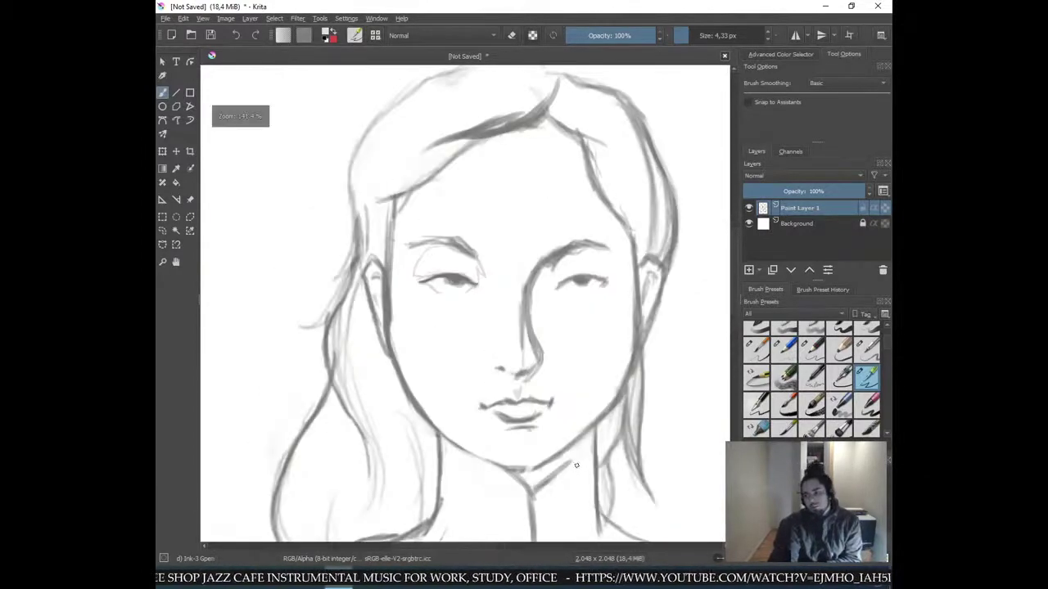
scroll(576, 466, up, 1)
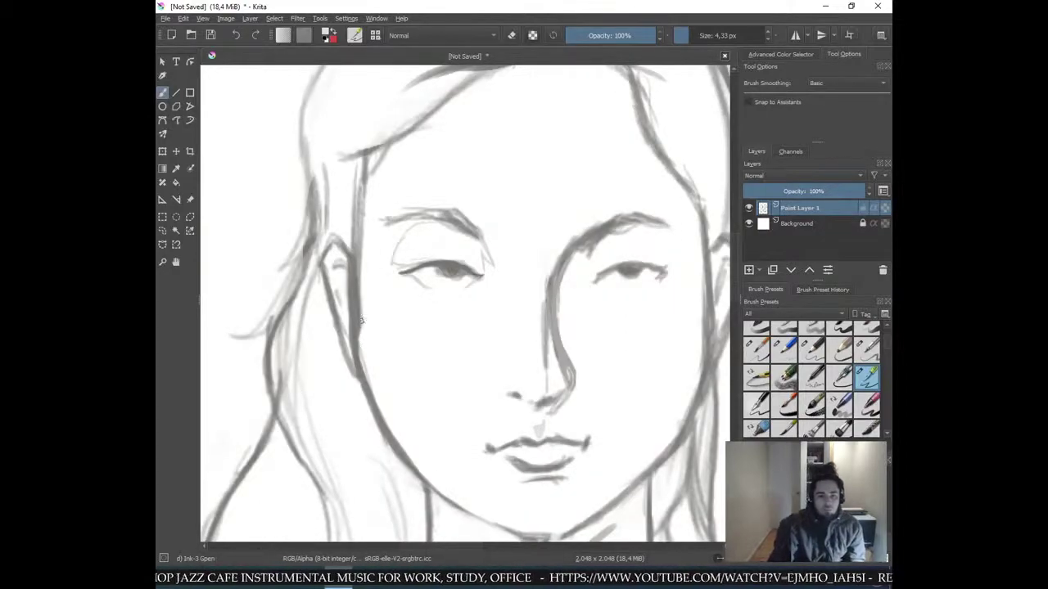
- Trim the inner edge of the left face contour beside the ear with the eraser mode
key(e)
drag(362, 299, 359, 344)
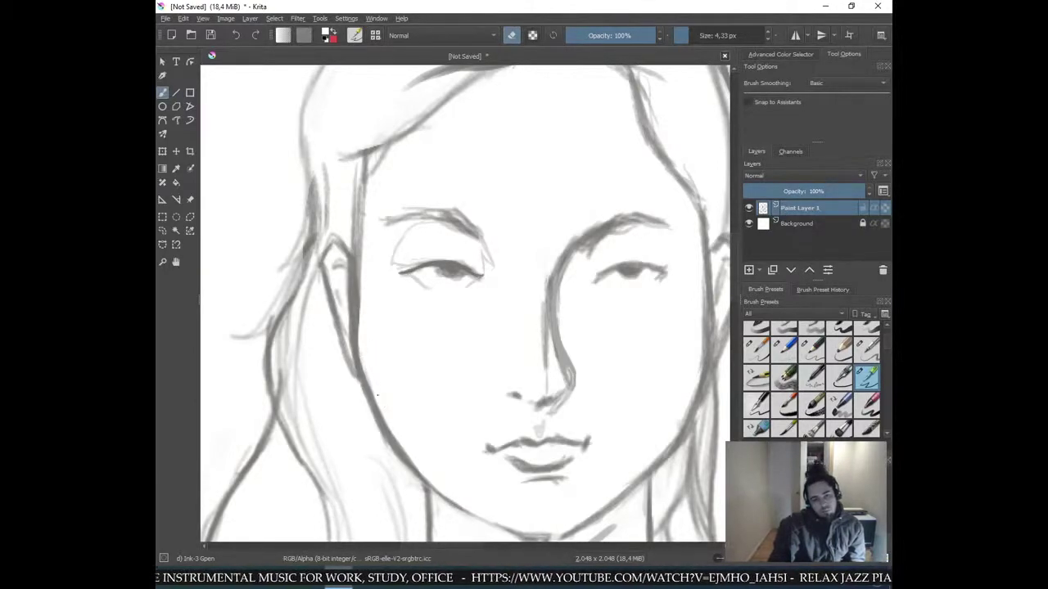
key(plus)
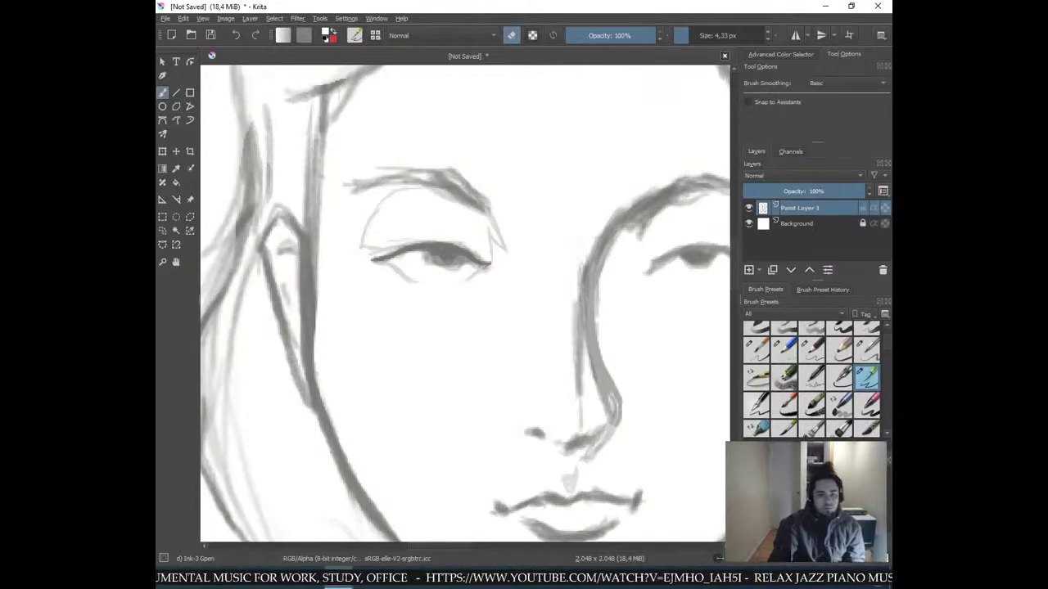
key(e)
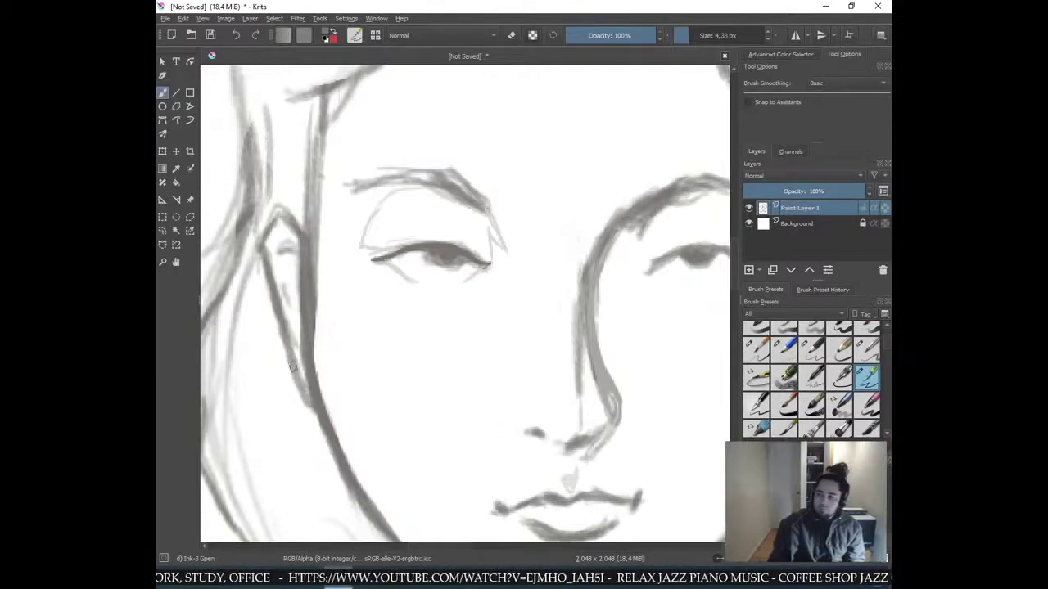
- Darken the left ear's outer outline down to the lobe and shade its inner fold with a sampled gray
drag(286, 329, 311, 401)
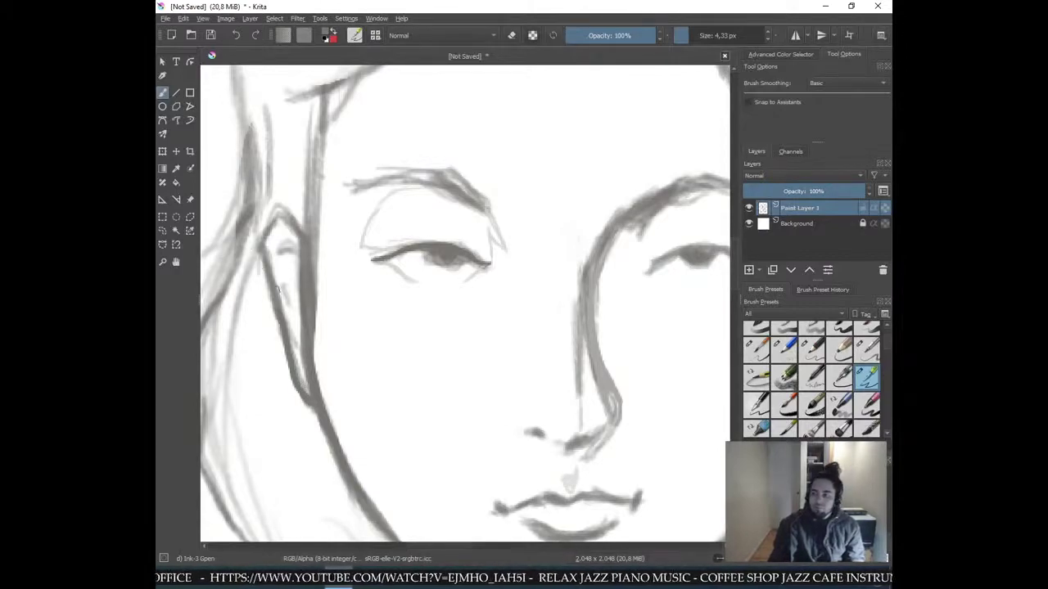
mouse_move(270, 234)
mouse_down()
mouse_move(296, 255)
mouse_move(287, 247)
mouse_move(279, 261)
mouse_move(283, 245)
mouse_move(297, 264)
mouse_move(290, 243)
mouse_move(294, 319)
mouse_up()
ctrl+click(290, 250)
key(minus)
key(minus)
key(minus)
key(plus)
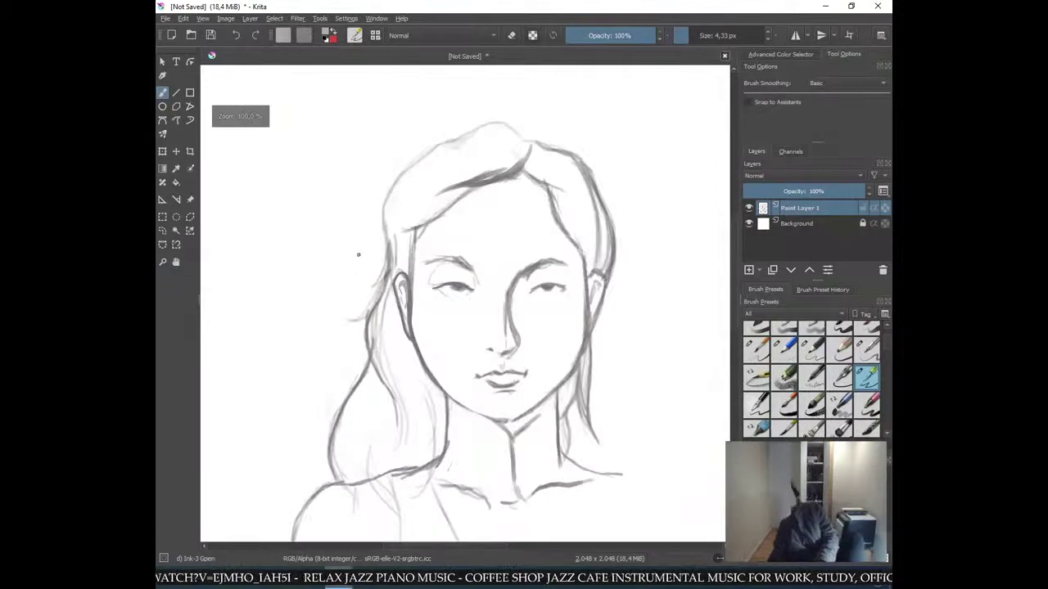
key(plus)
key(plus)
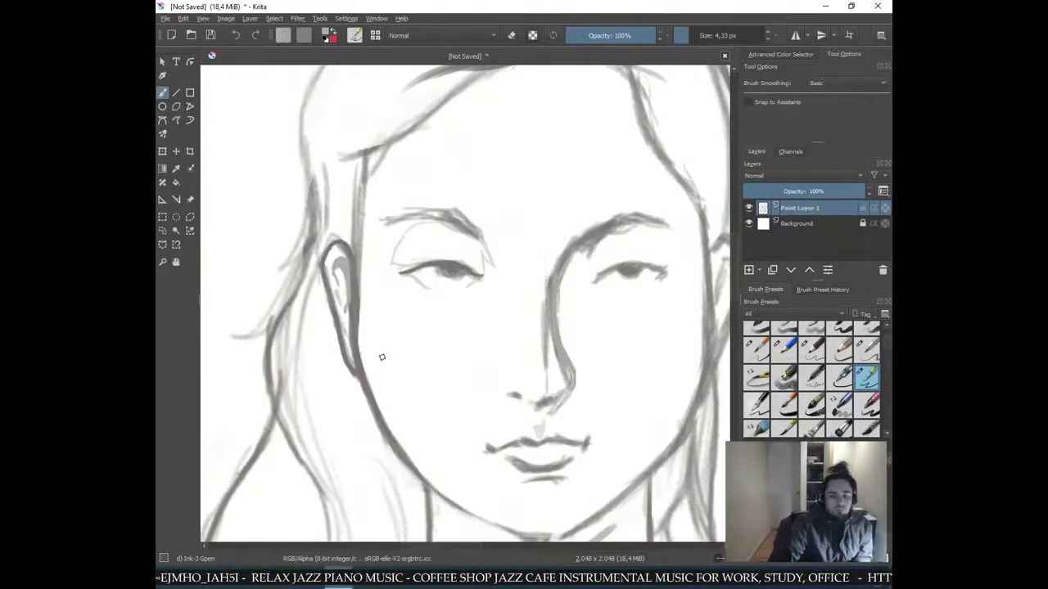
- Clean the face contour's edge beside the left ear with the eraser mode, and redraw the temple line up to the hairline
key(e)
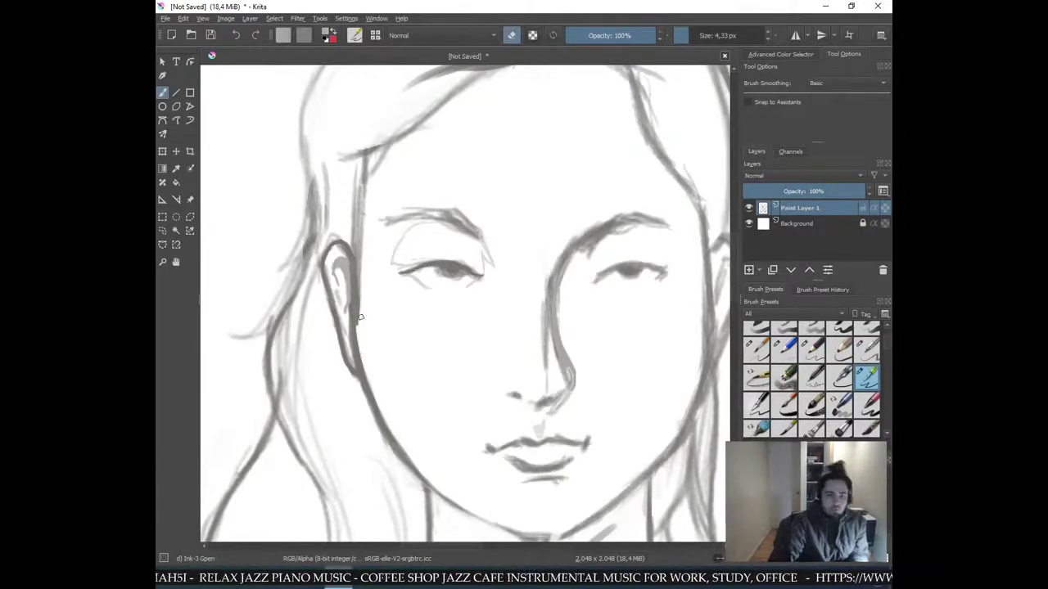
drag(358, 329, 360, 298)
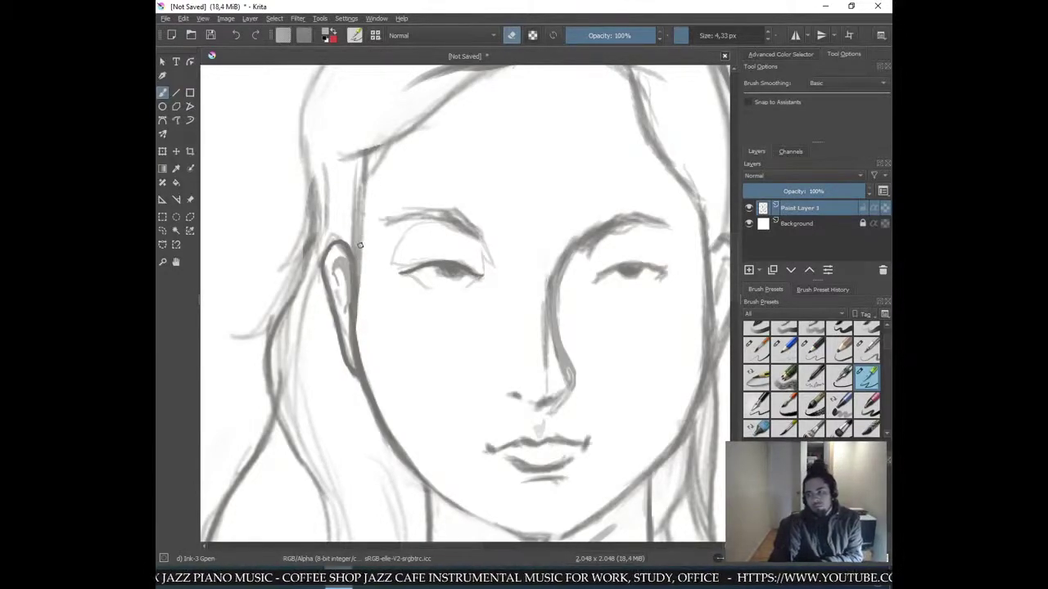
ctrl+click(353, 298)
drag(357, 274, 360, 211)
key(ctrl+z)
drag(359, 283, 361, 179)
key(ctrl+z)
drag(359, 280, 360, 161)
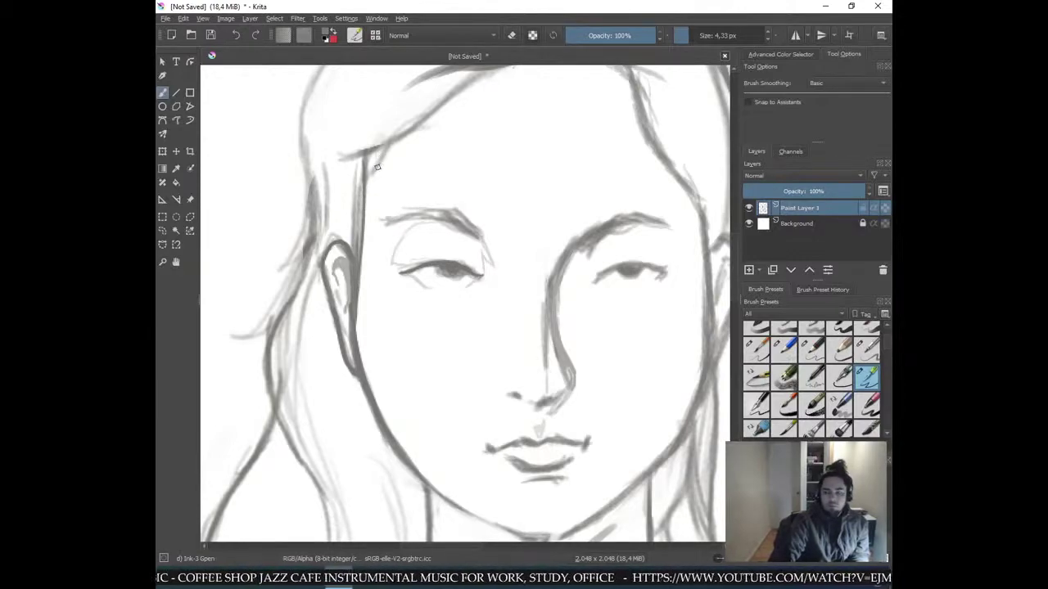
- Darken the left hairline from the temple across the forehead towards the parting
drag(360, 184, 422, 113)
mouse_move(392, 148)
mouse_down()
mouse_move(415, 117)
mouse_move(476, 72)
mouse_up()
key(minus)
key(minus)
key(minus)
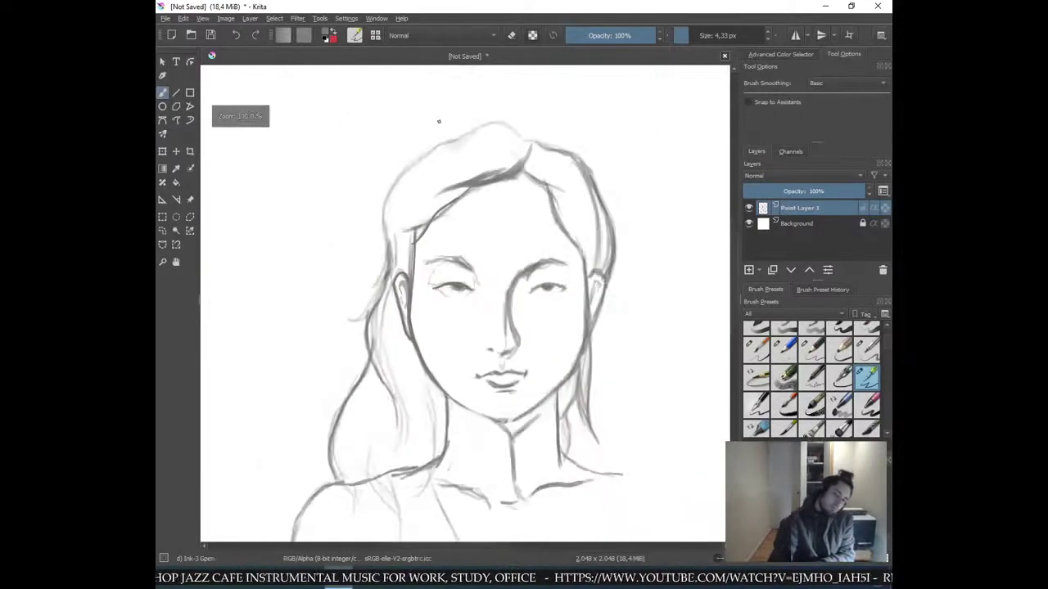
- Add short dark hair strands crossing the hairline at the left temple
key(plus)
key(plus)
key(plus)
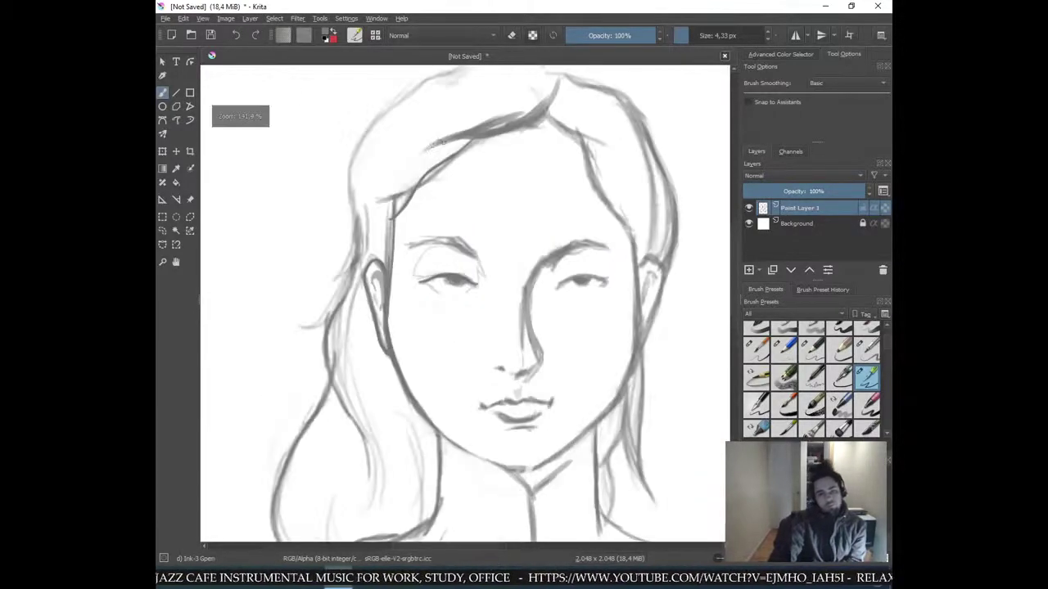
key(space)
drag(429, 173, 449, 262)
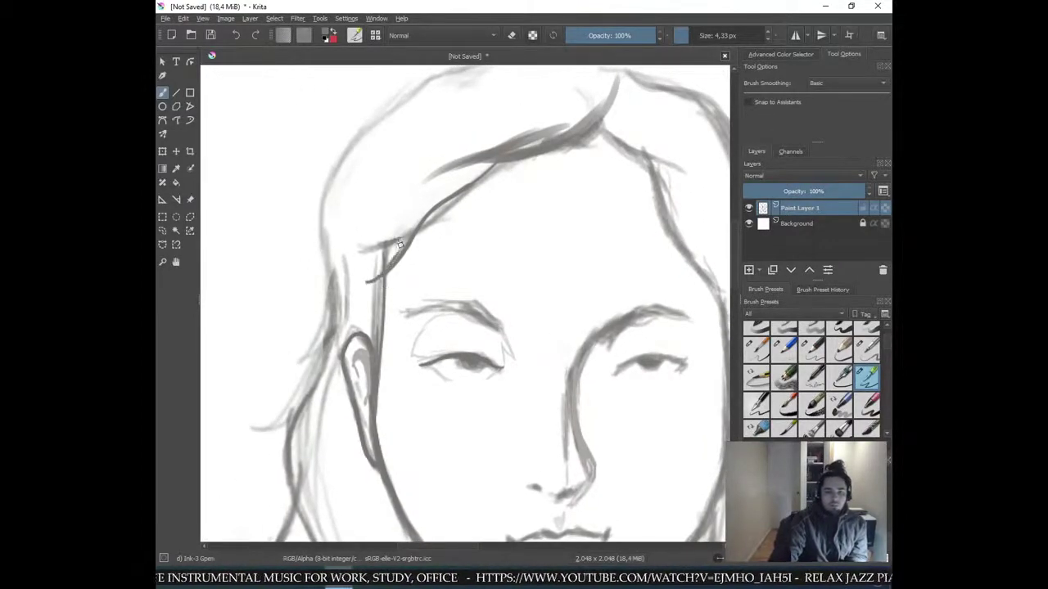
mouse_move(381, 273)
mouse_down()
mouse_move(360, 301)
mouse_move(398, 228)
mouse_up()
key(ctrl+z)
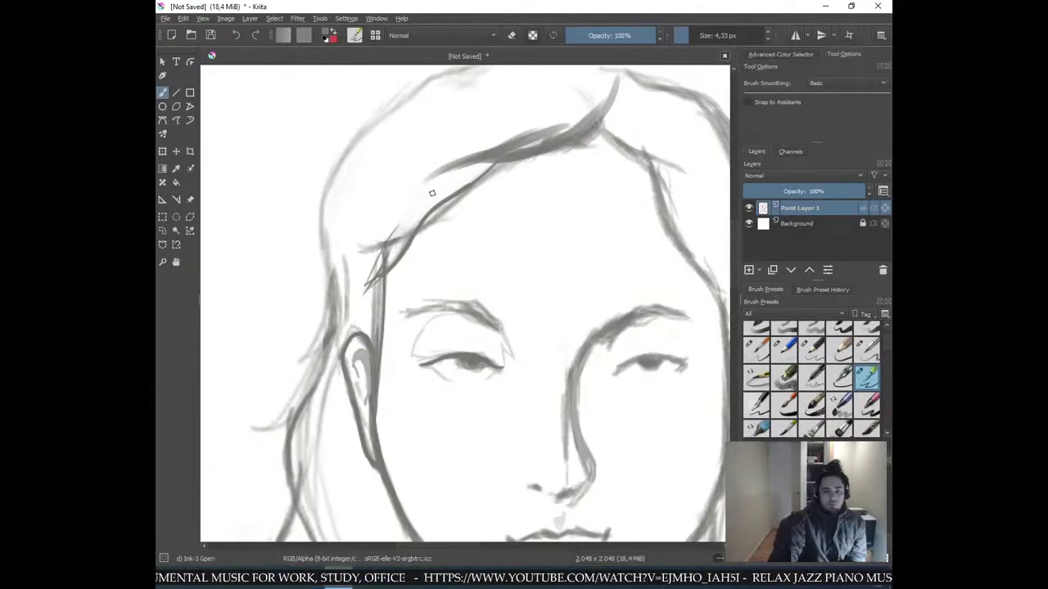
- Darken the swept hair lock above the forehead with tapered strands running up to the parting
drag(455, 168, 419, 199)
mouse_move(510, 140)
mouse_down()
mouse_move(548, 112)
mouse_move(584, 120)
mouse_up()
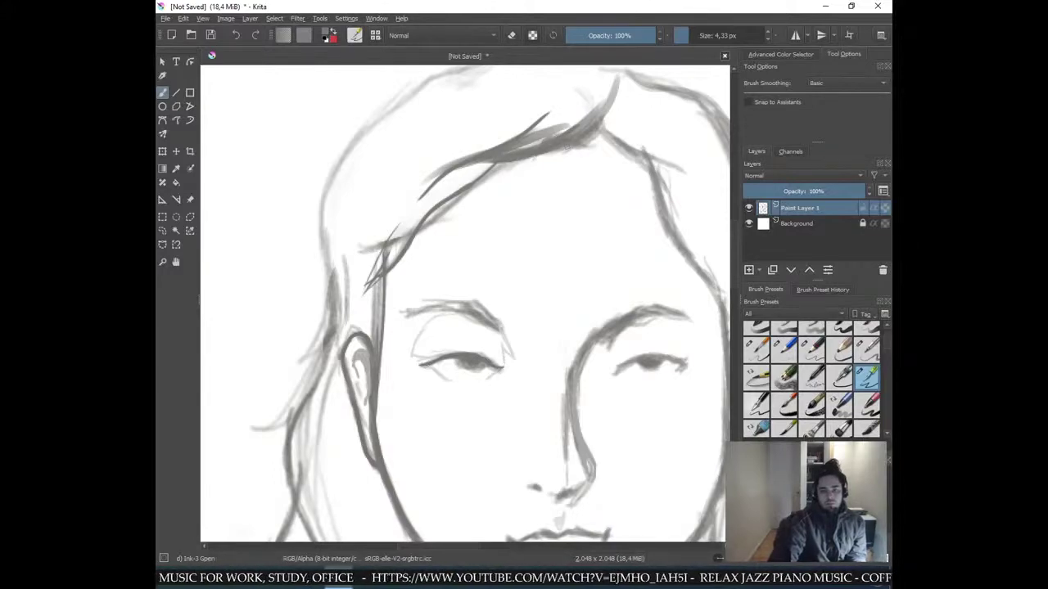
mouse_move(538, 155)
mouse_down()
mouse_move(612, 103)
mouse_move(619, 78)
mouse_up()
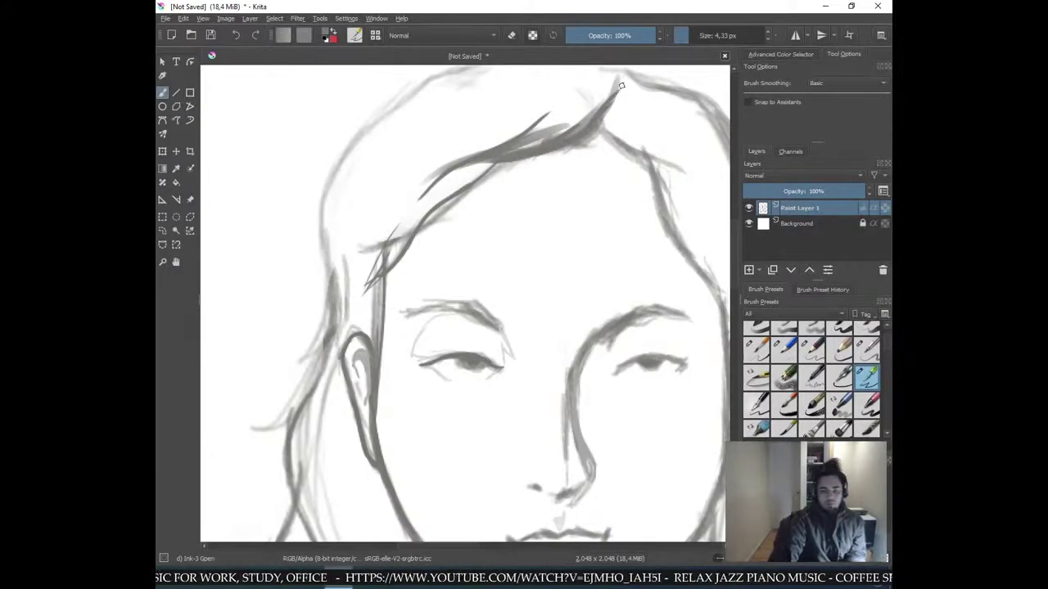
key(minus)
key(minus)
key(minus)
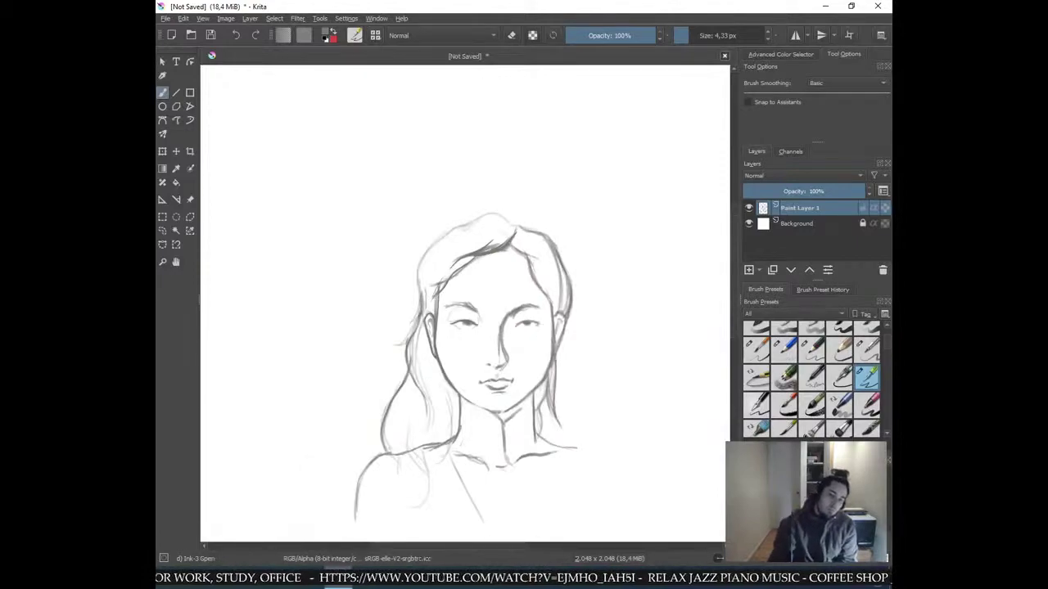
- Darken the left eyebrow with a solid tapered stroke from its arch to the outer end
key(plus)
key(plus)
key(plus)
key(plus)
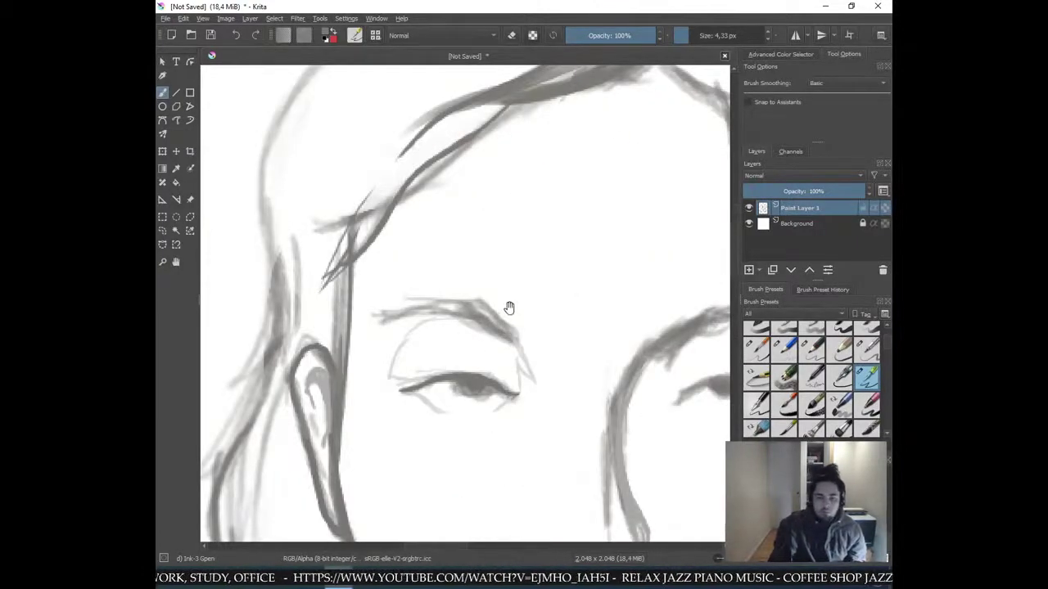
drag(510, 304, 458, 246)
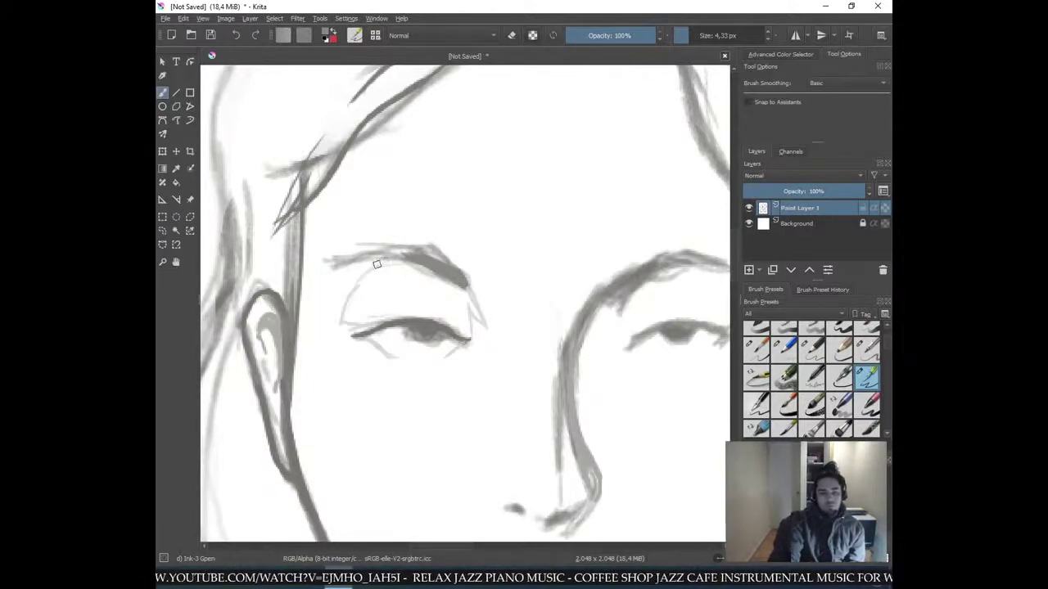
mouse_move(334, 263)
mouse_down()
mouse_move(379, 248)
mouse_move(399, 259)
mouse_move(408, 251)
mouse_move(375, 255)
mouse_up()
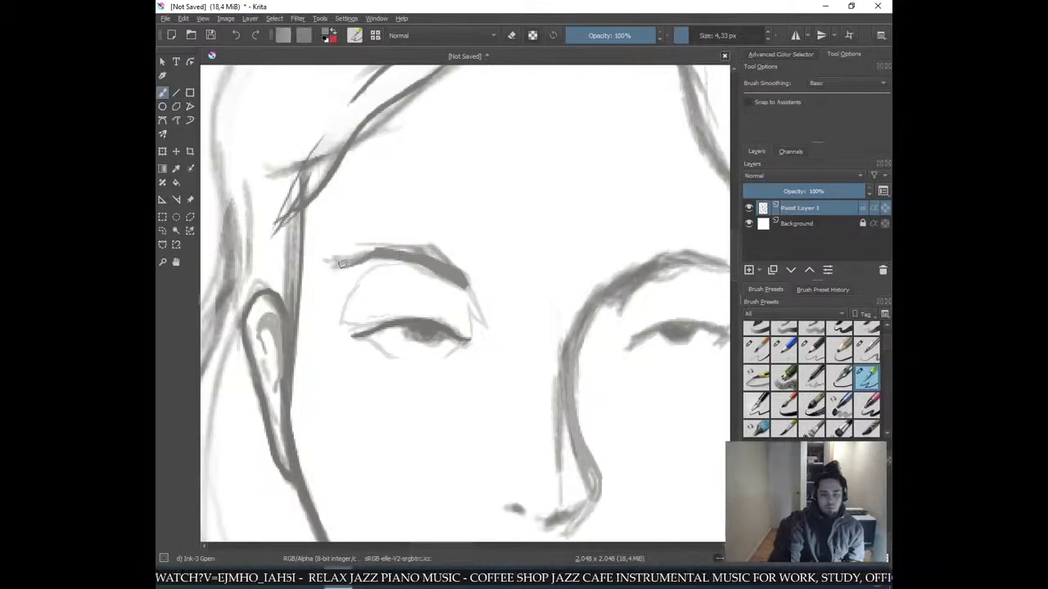
- Erase the stray sketch lines around the left eyebrow's outer end and along its upper edge
key(e)
mouse_move(361, 244)
mouse_down()
mouse_move(337, 266)
mouse_move(328, 256)
mouse_up()
scroll(481, 246, down, 4)
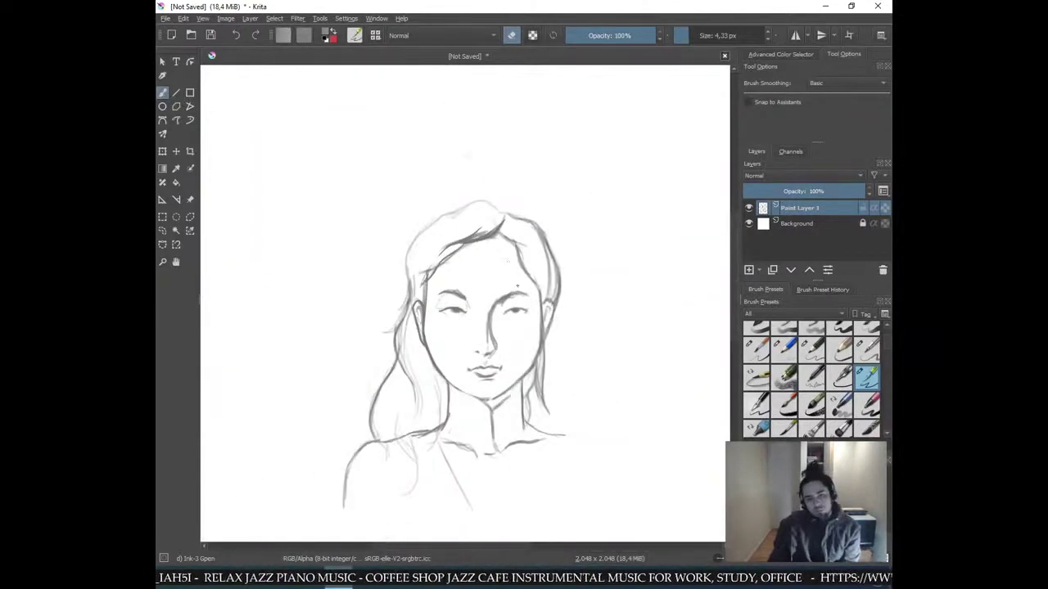
scroll(465, 301, up, 4)
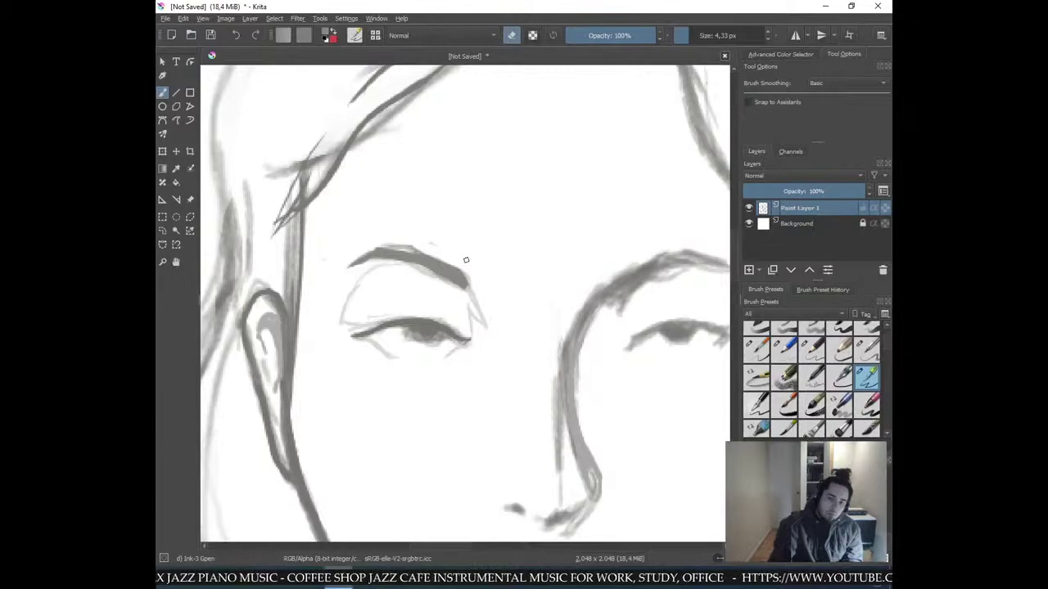
drag(386, 239, 417, 248)
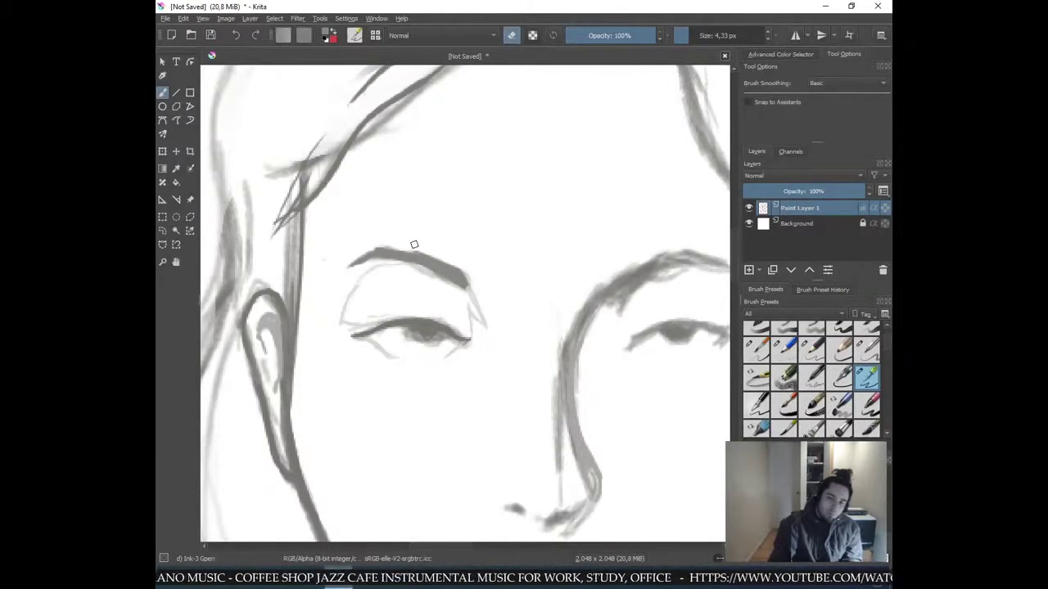
scroll(512, 271, down, 4)
scroll(501, 284, down, 3)
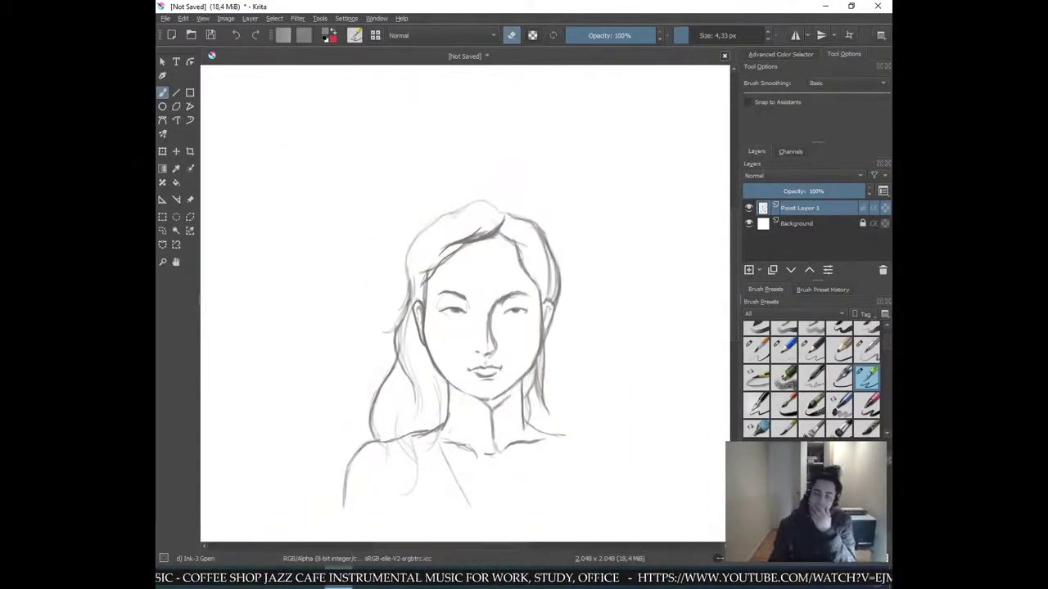
- Darken the left half of the upper lip line from the mouth corner to the middle of the lip
scroll(563, 366, up, 6)
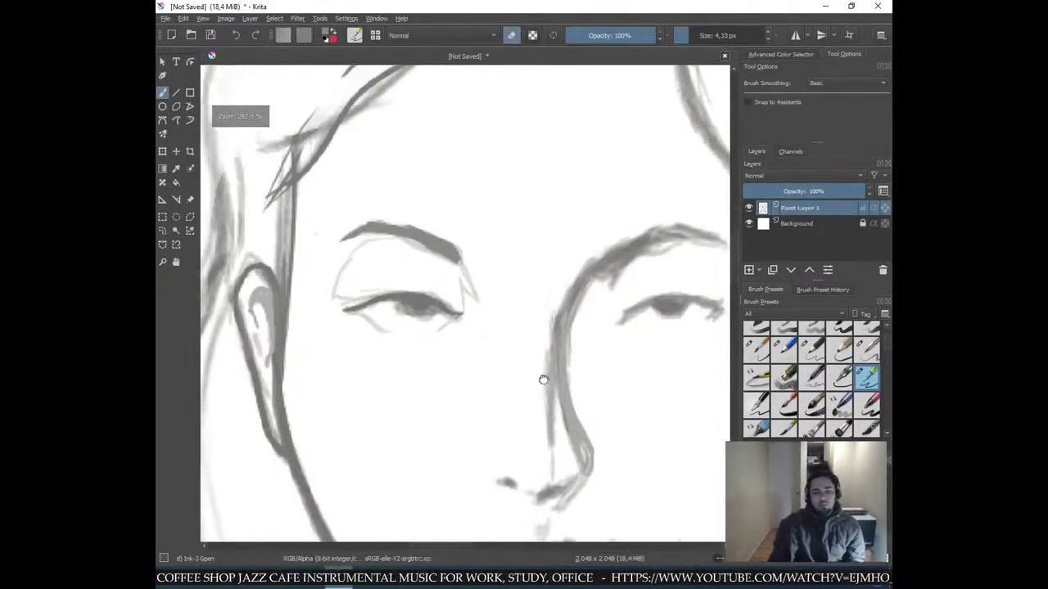
drag(545, 391, 509, 185)
scroll(467, 305, up, 1)
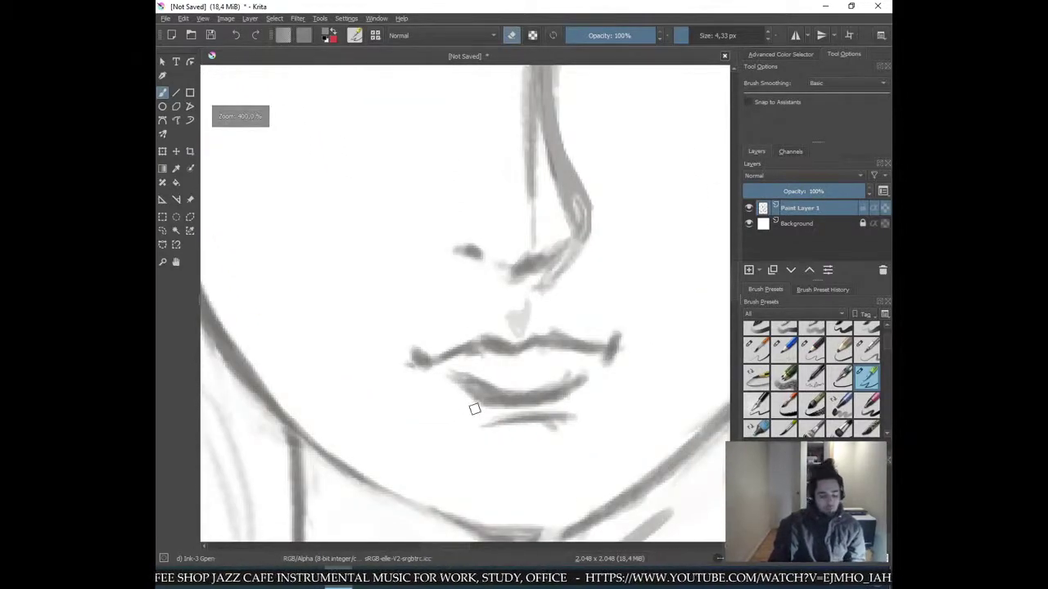
key(e)
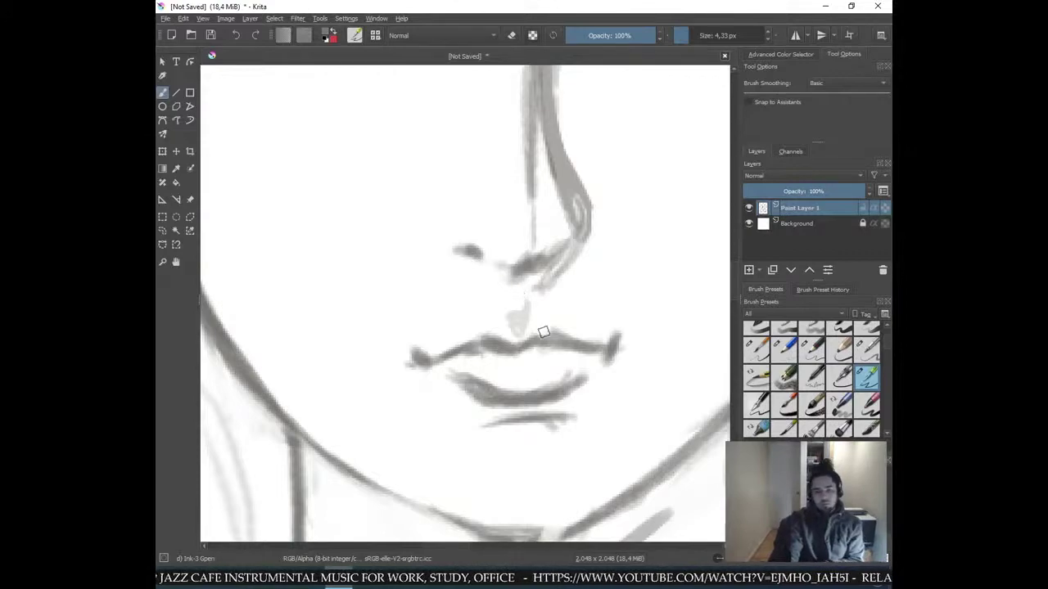
scroll(524, 368, up, 1)
key(e)
key(e)
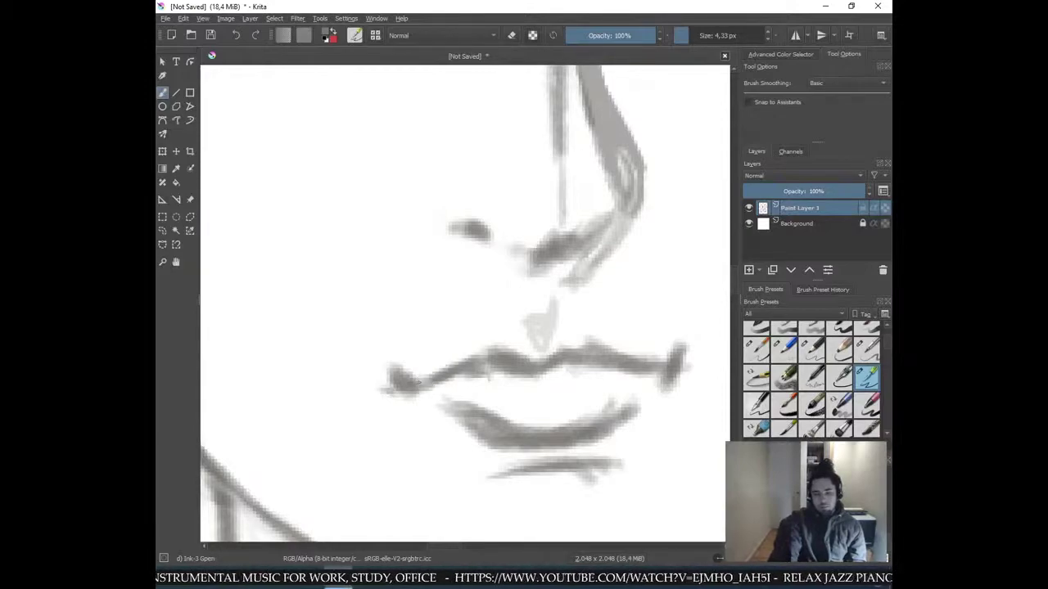
drag(415, 382, 482, 363)
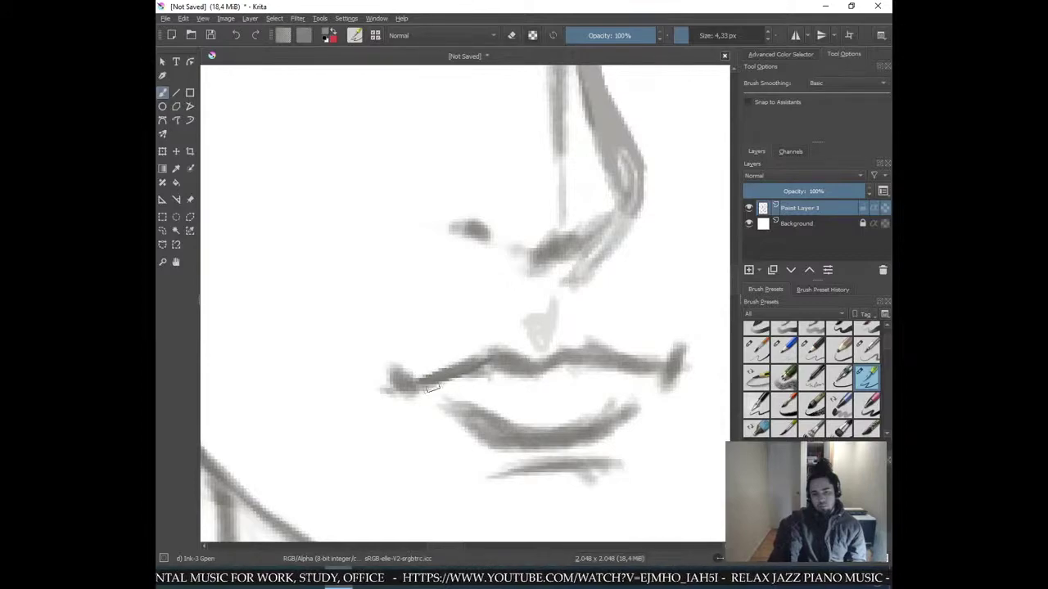
drag(483, 353, 517, 354)
- Trim the upper lip line's top edge with the eraser mode, and darken its right half out to the mouth corner
key(e)
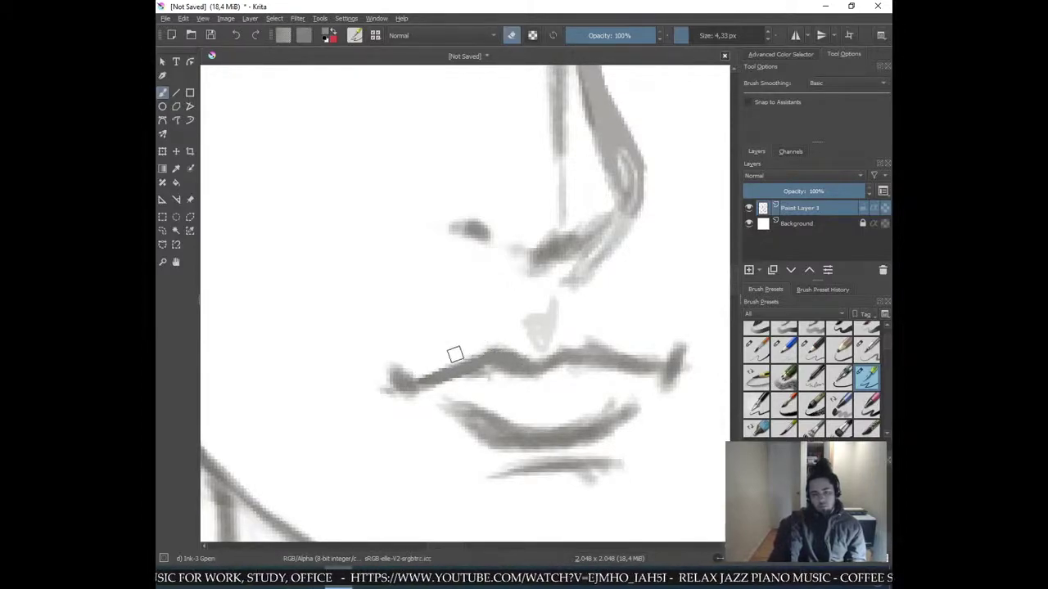
drag(429, 369, 491, 348)
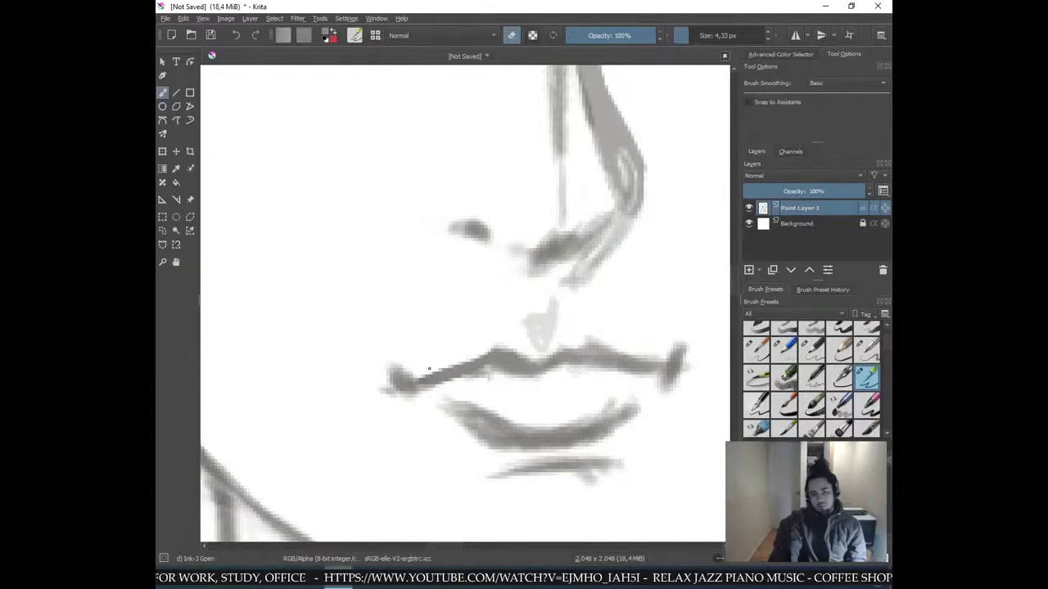
mouse_move(425, 373)
mouse_down()
mouse_move(503, 343)
mouse_move(474, 354)
mouse_move(517, 346)
mouse_move(491, 347)
mouse_move(538, 349)
mouse_move(567, 369)
mouse_move(532, 362)
mouse_move(563, 366)
mouse_up()
key(e)
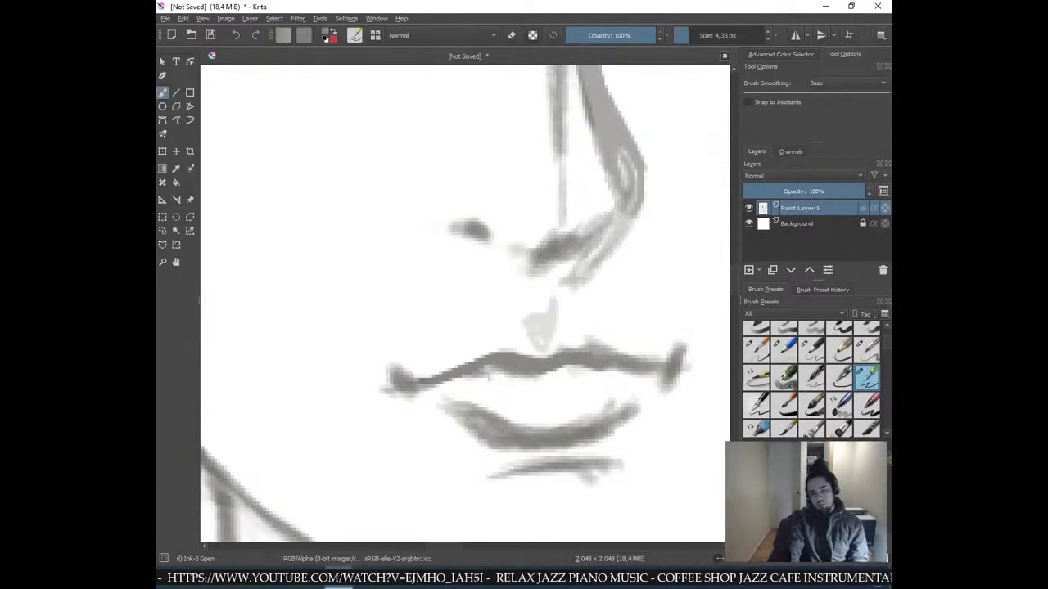
mouse_move(614, 369)
mouse_down()
mouse_move(640, 374)
mouse_move(670, 366)
mouse_up()
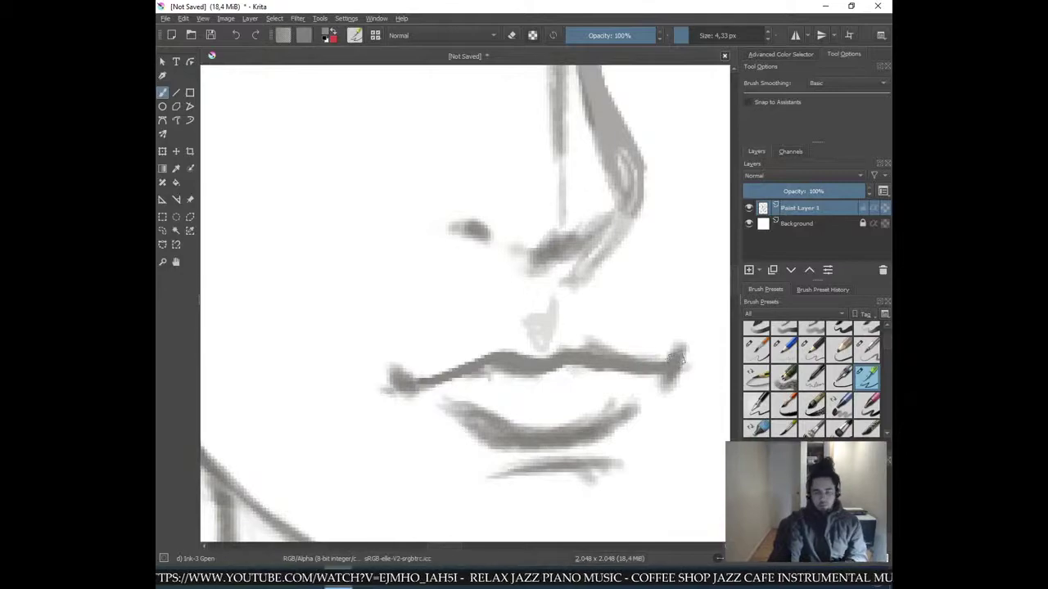
scroll(646, 309, down, 6)
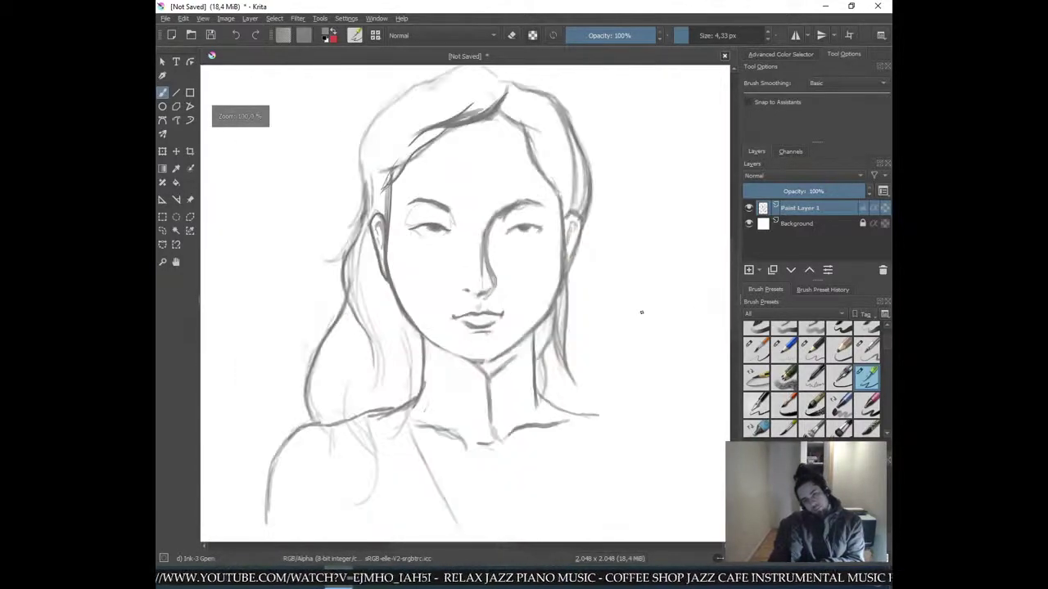
- Fill the upper lip with light grey below its dark outline, ending in a straight lower edge
scroll(641, 312, up, 5)
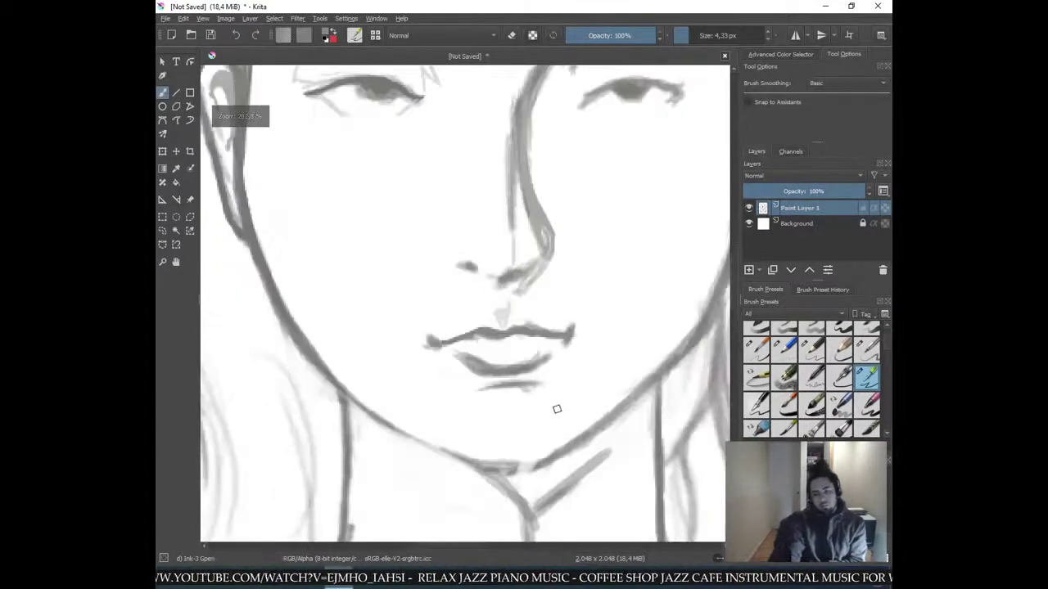
scroll(556, 409, up, 1)
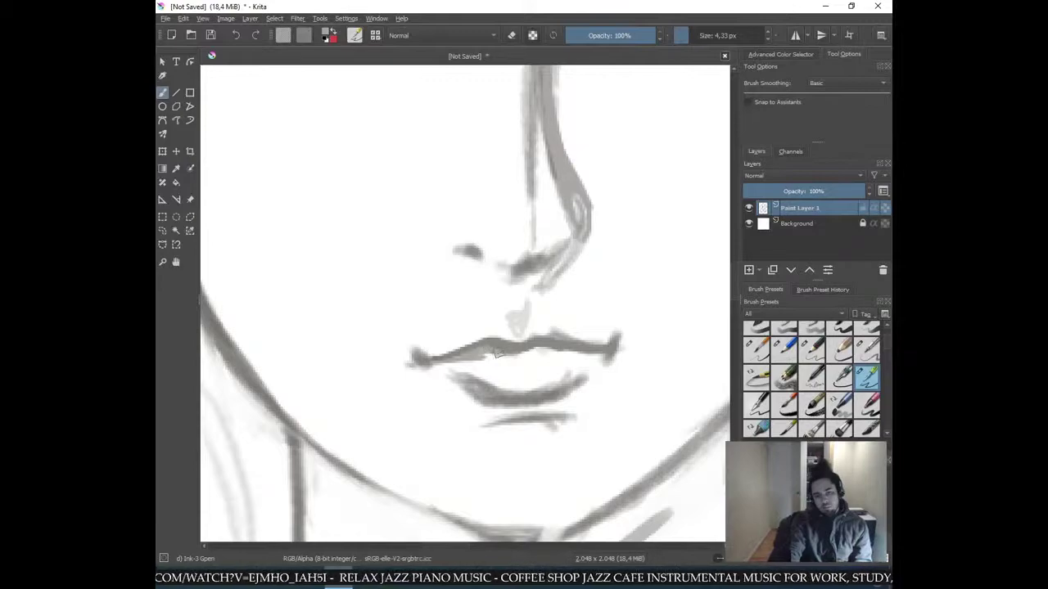
mouse_move(491, 357)
mouse_down()
mouse_move(565, 354)
mouse_move(549, 353)
mouse_up()
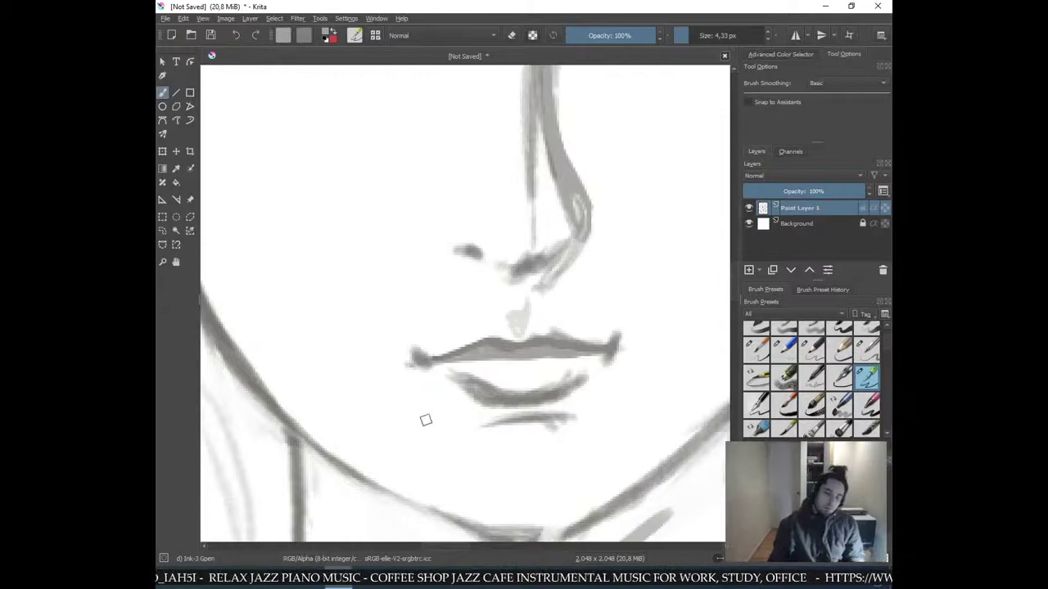
- Thin the lower lip's thick line into a clean curve by painting over its edges with white picked from the canvas
ctrl+click(492, 377)
drag(483, 380, 513, 383)
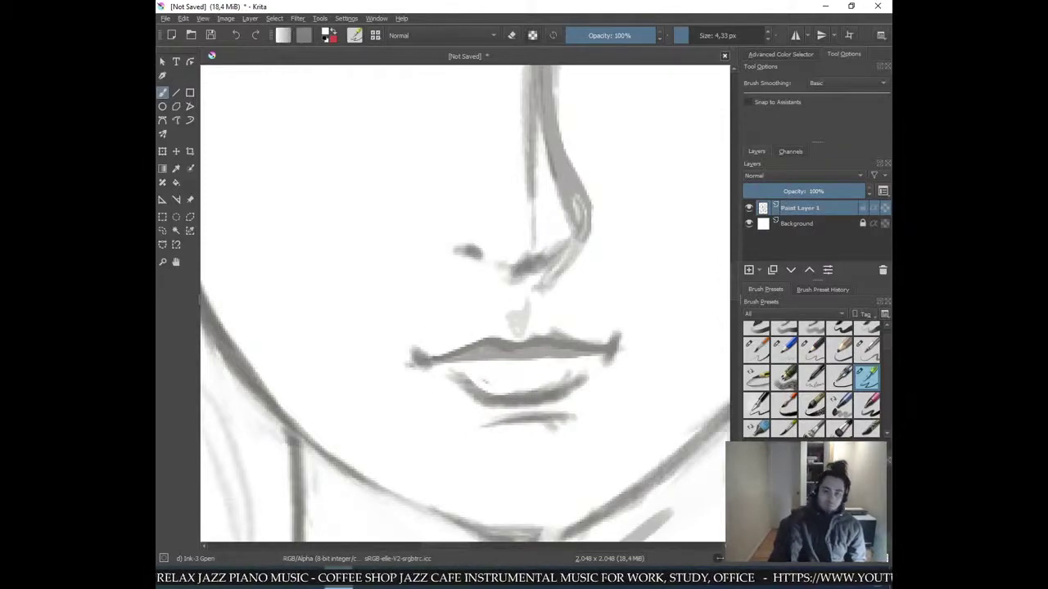
drag(455, 385, 509, 410)
mouse_move(458, 387)
mouse_down()
mouse_move(504, 411)
mouse_move(456, 385)
mouse_move(483, 404)
mouse_move(536, 411)
mouse_up()
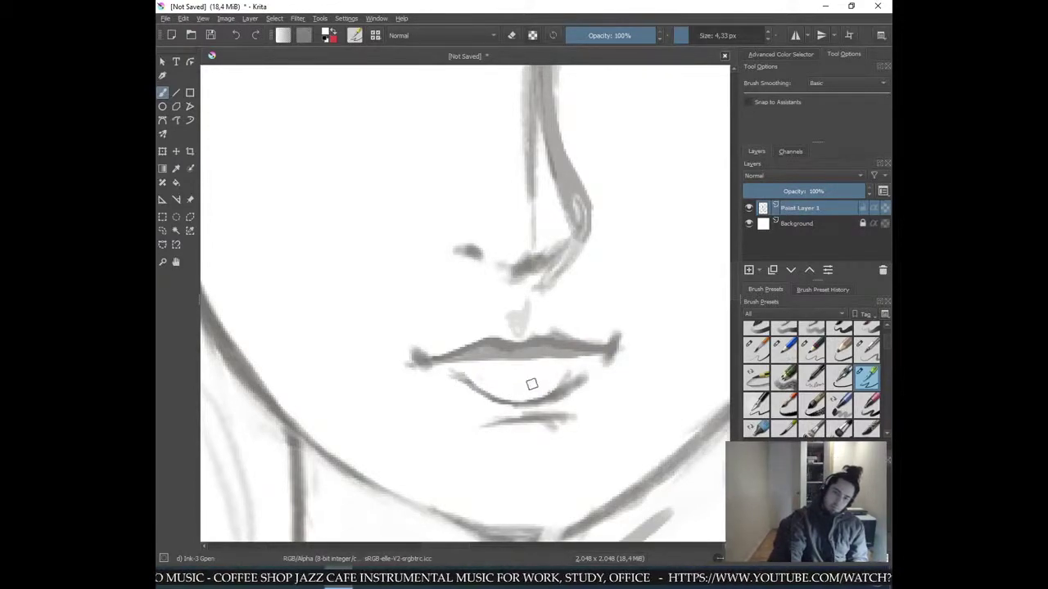
mouse_move(587, 378)
mouse_down()
mouse_move(565, 401)
mouse_move(542, 404)
mouse_up()
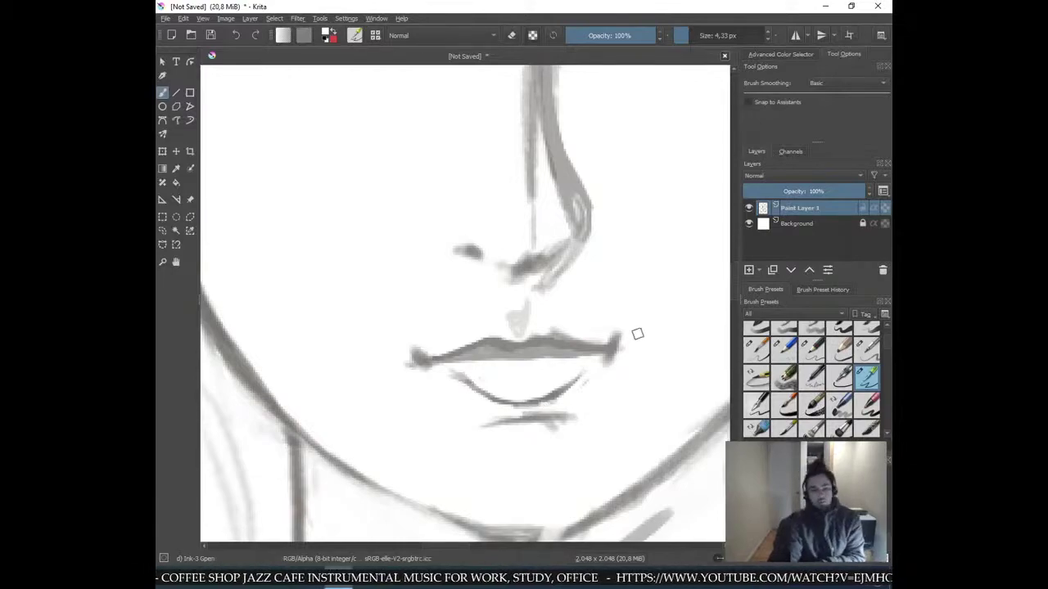
key(1)
key(minus)
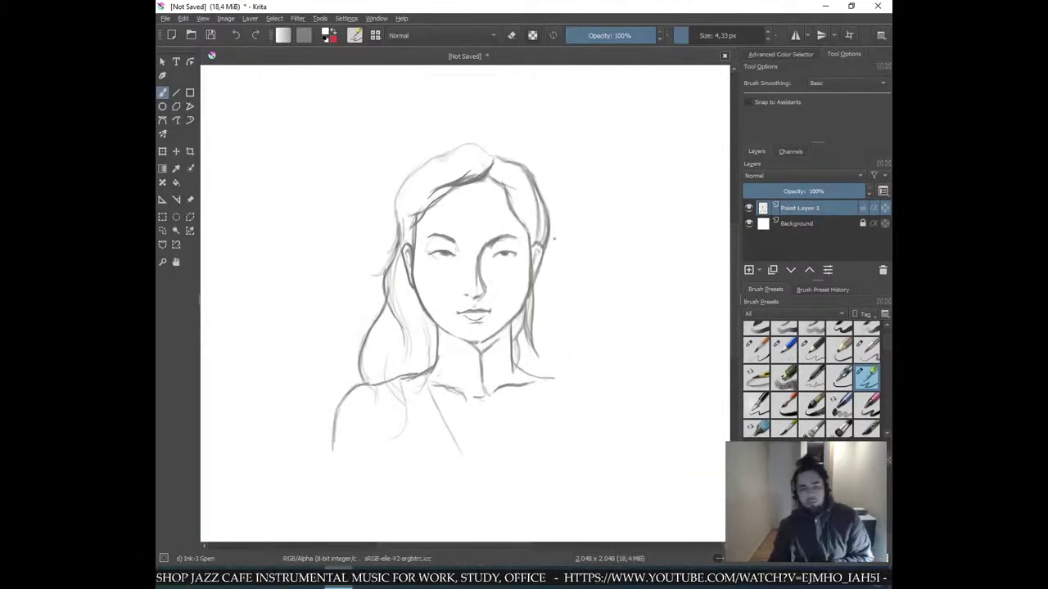
- Sketch faint shadow outlines around the right eye, from the nose bridge over the eyelid to the brow's outer end
key(plus)
key(plus)
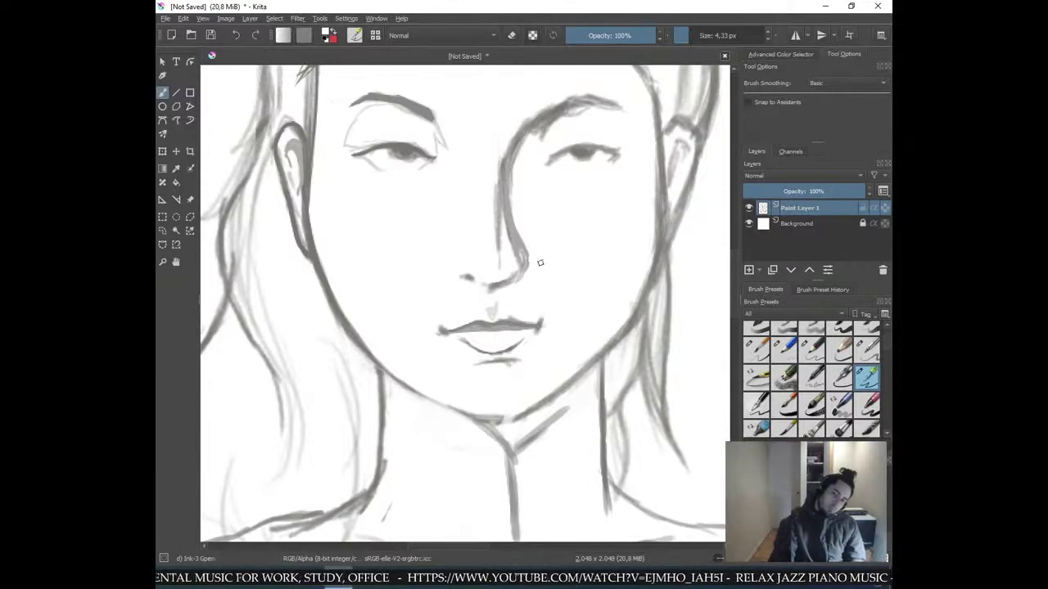
key(ctrl+minus)
key(ctrl+minus)
key(ctrl+minus)
key(ctrl+minus)
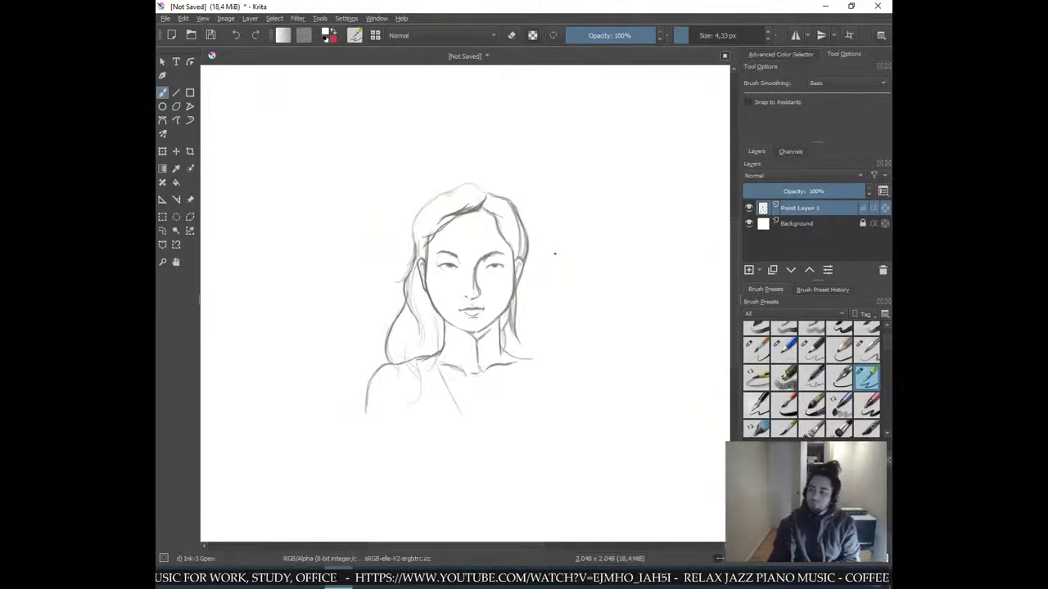
key(plus)
key(plus)
key(plus)
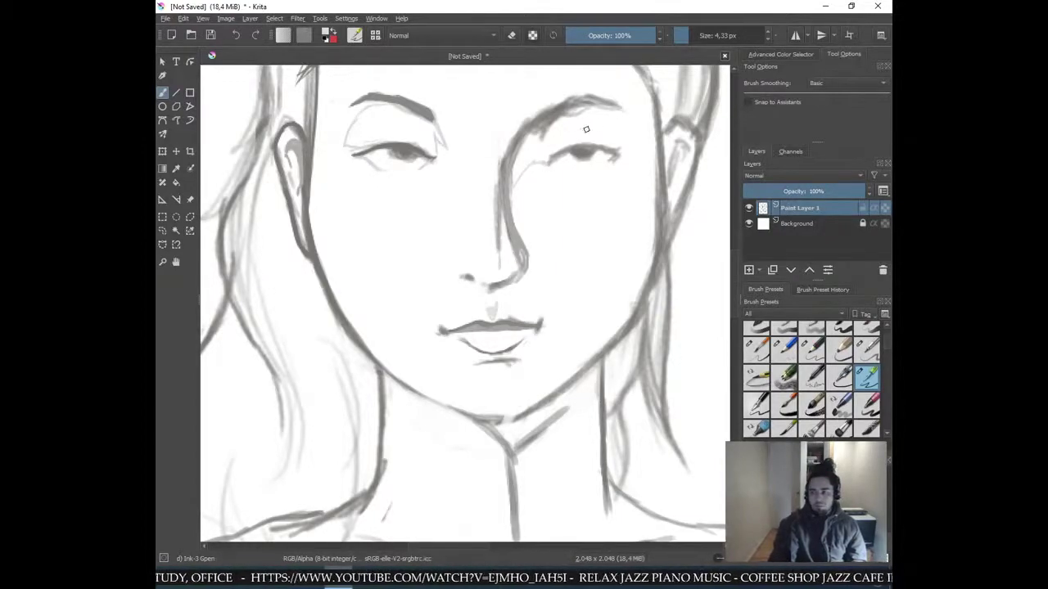
drag(553, 144, 565, 130)
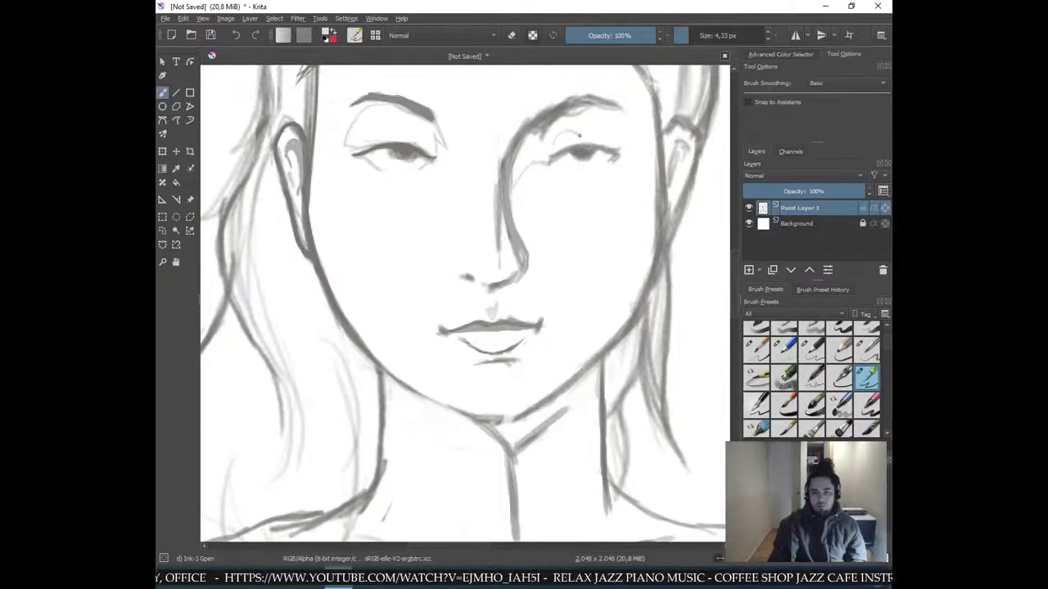
drag(551, 145, 580, 138)
key(ctrl+z)
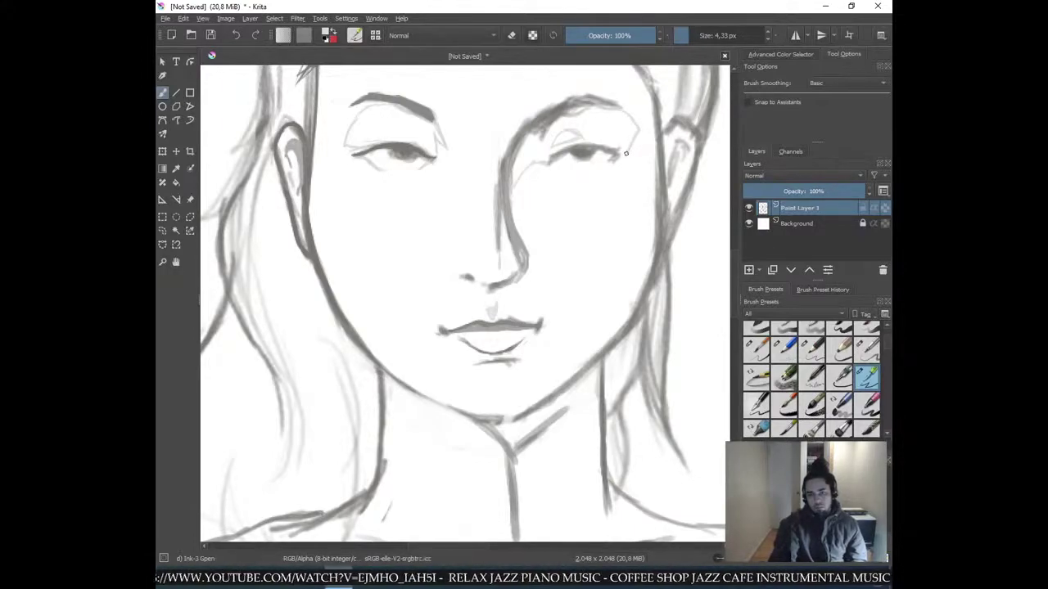
key(ctrl+z)
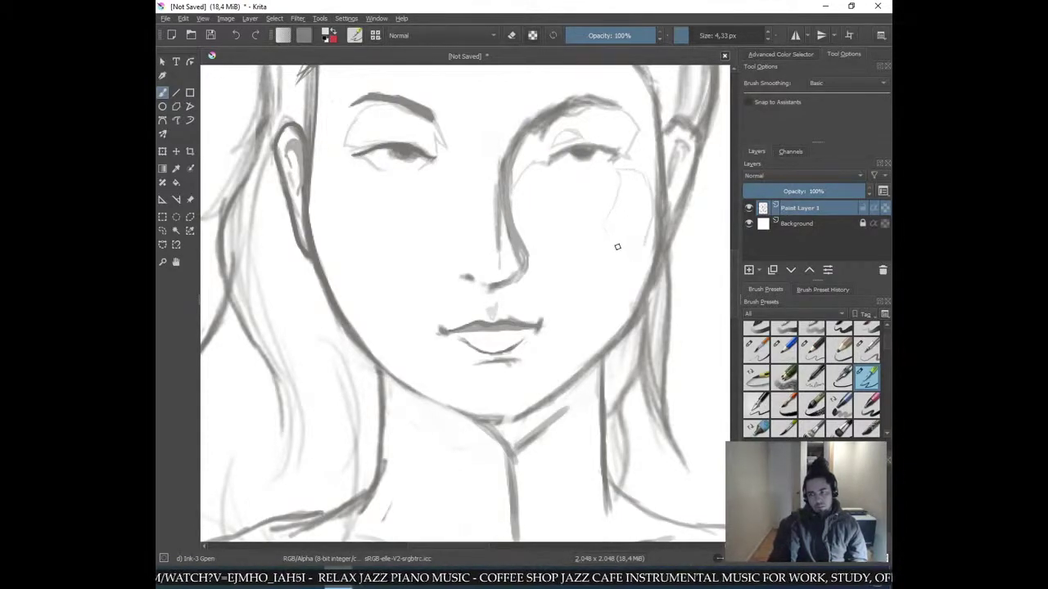
- Outline faint closed shadow shapes on the right cheek below the eye and on the chin
drag(606, 229, 637, 258)
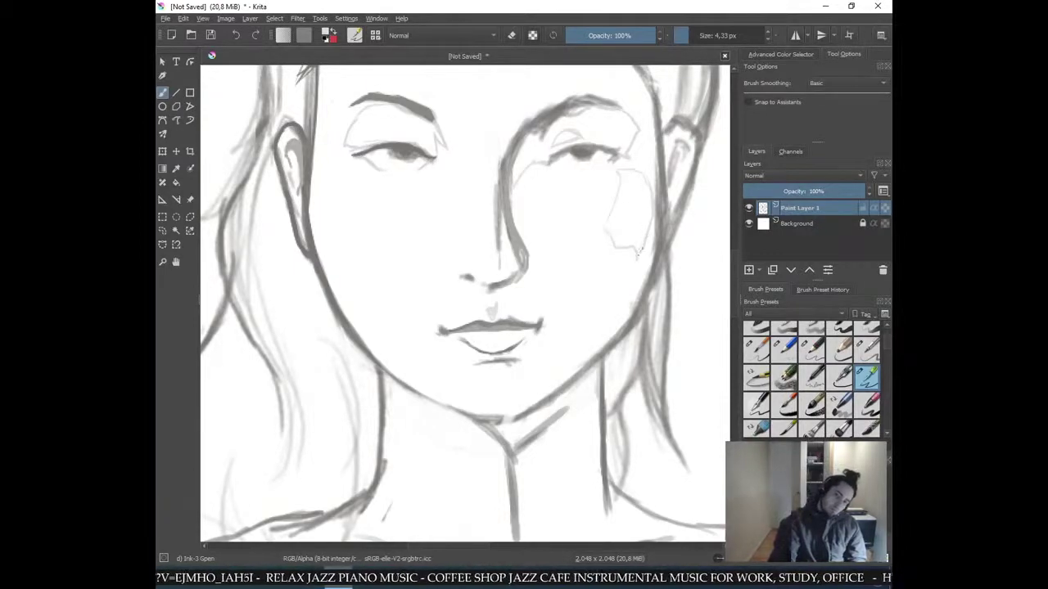
key(ctrl+z)
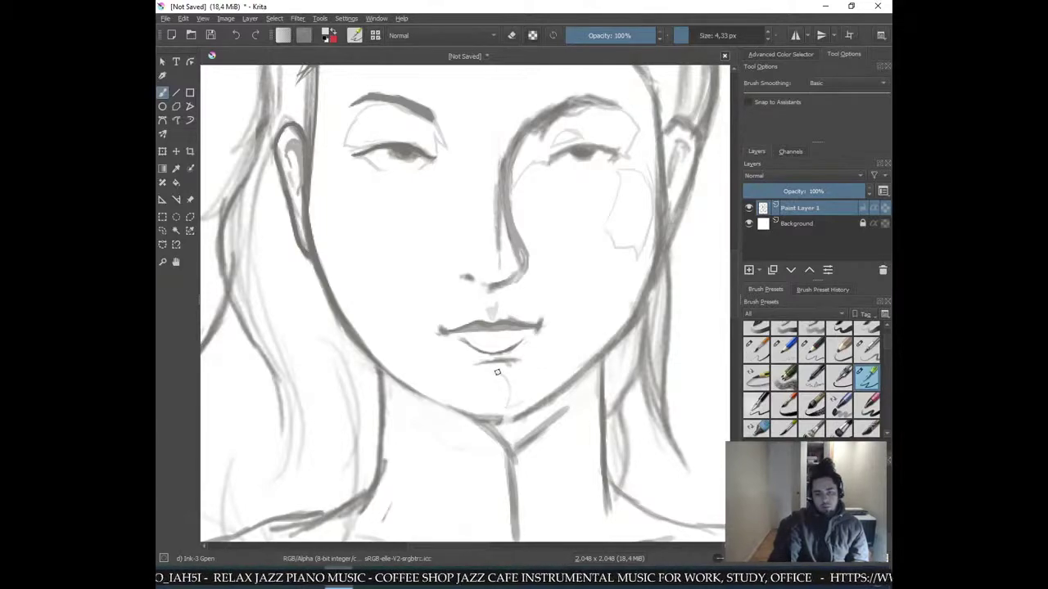
scroll(562, 371, down, 5)
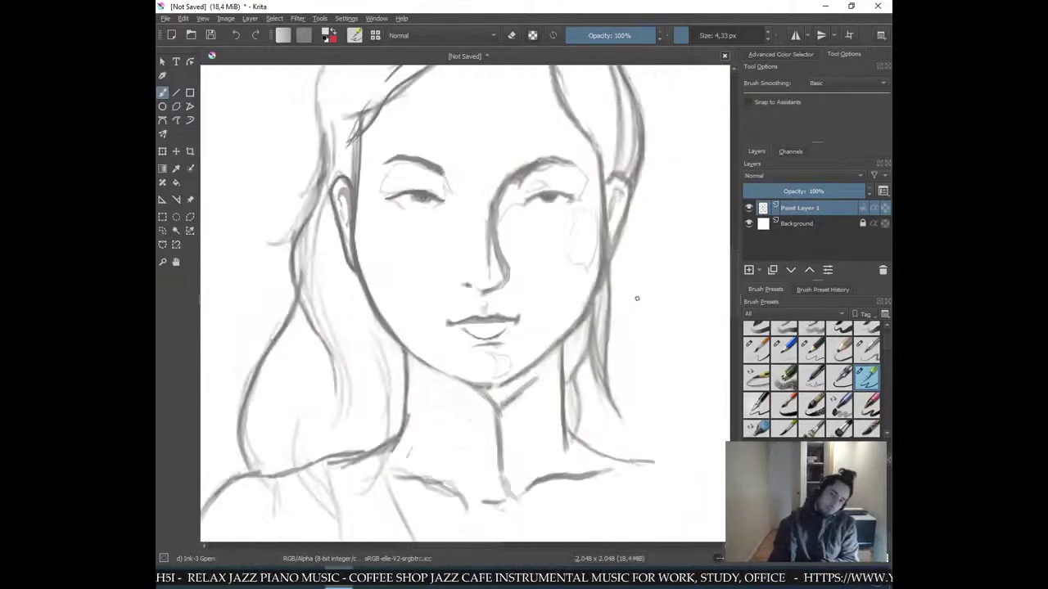
scroll(516, 286, up, 5)
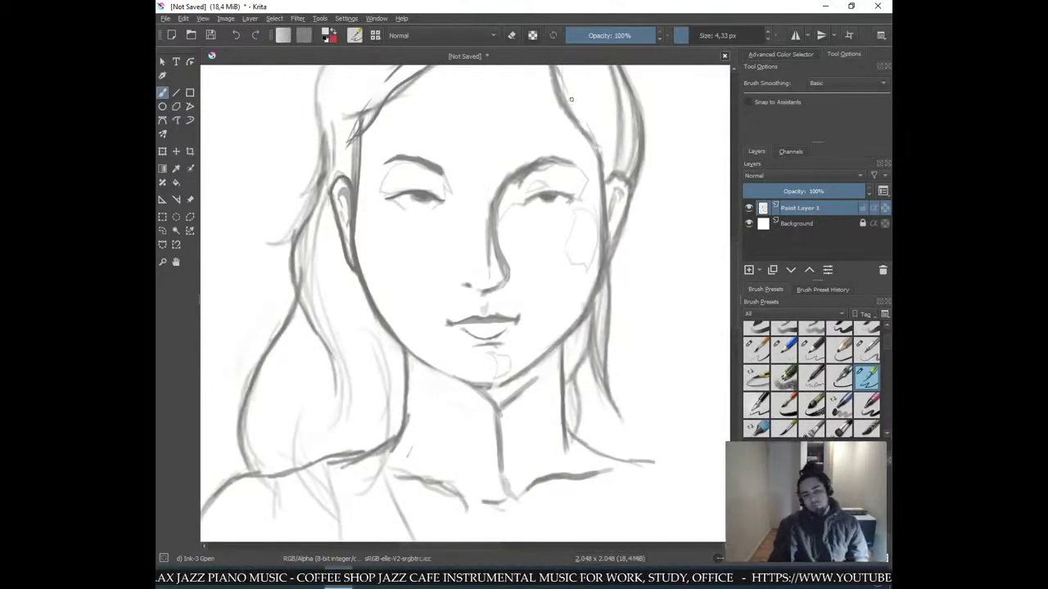
scroll(577, 151, up, 2)
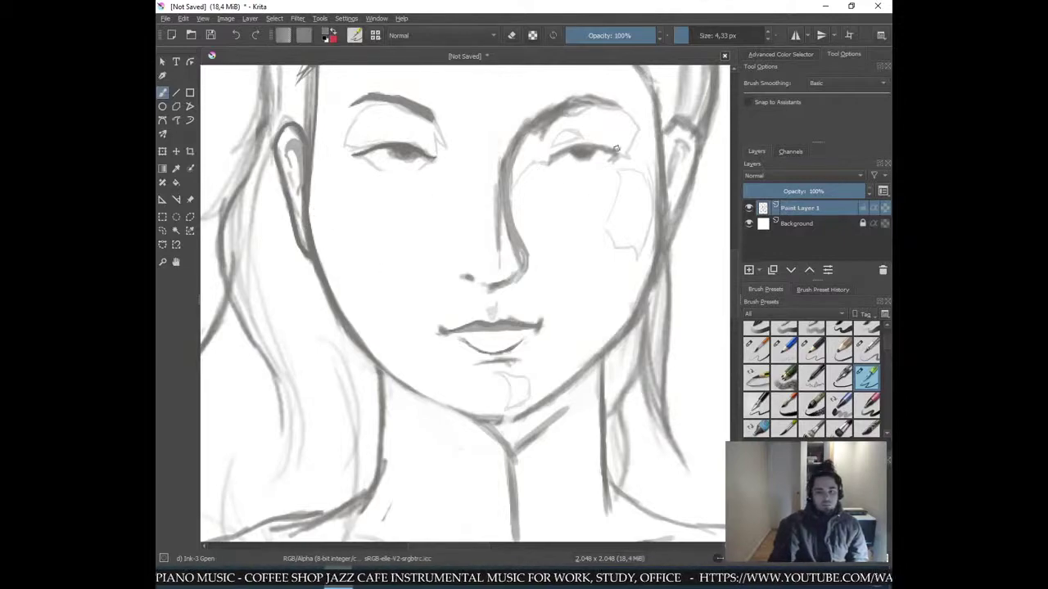
- Darken the face's right contour beside the eye and thicken the front edge of the right ear with dark grey strokes
drag(642, 76, 661, 139)
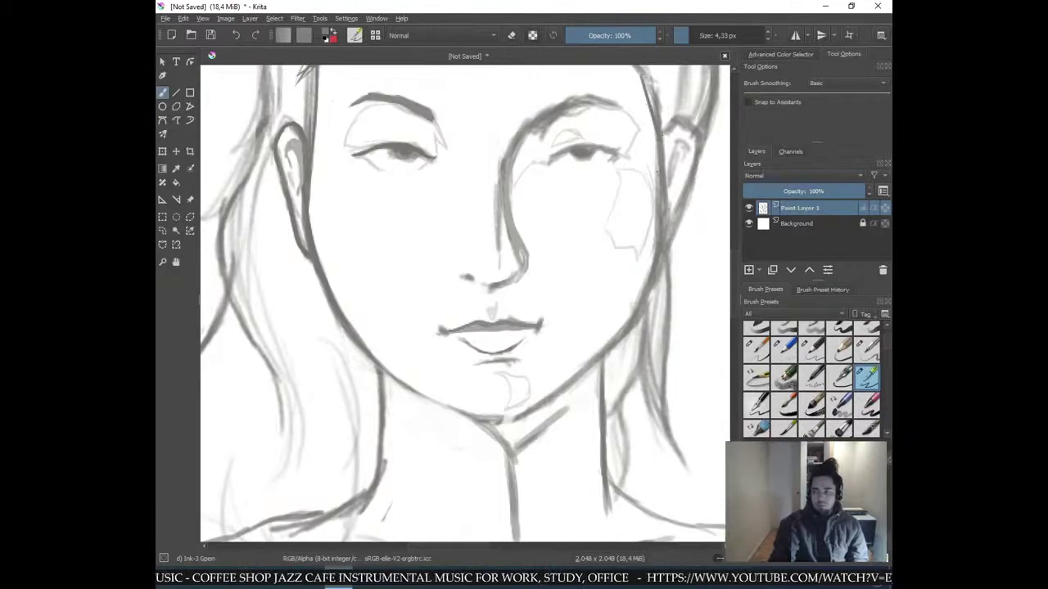
drag(672, 130, 655, 224)
drag(676, 161, 668, 175)
mouse_move(676, 134)
mouse_down()
mouse_move(667, 185)
mouse_move(673, 140)
mouse_up()
drag(679, 123, 667, 172)
drag(675, 151, 666, 179)
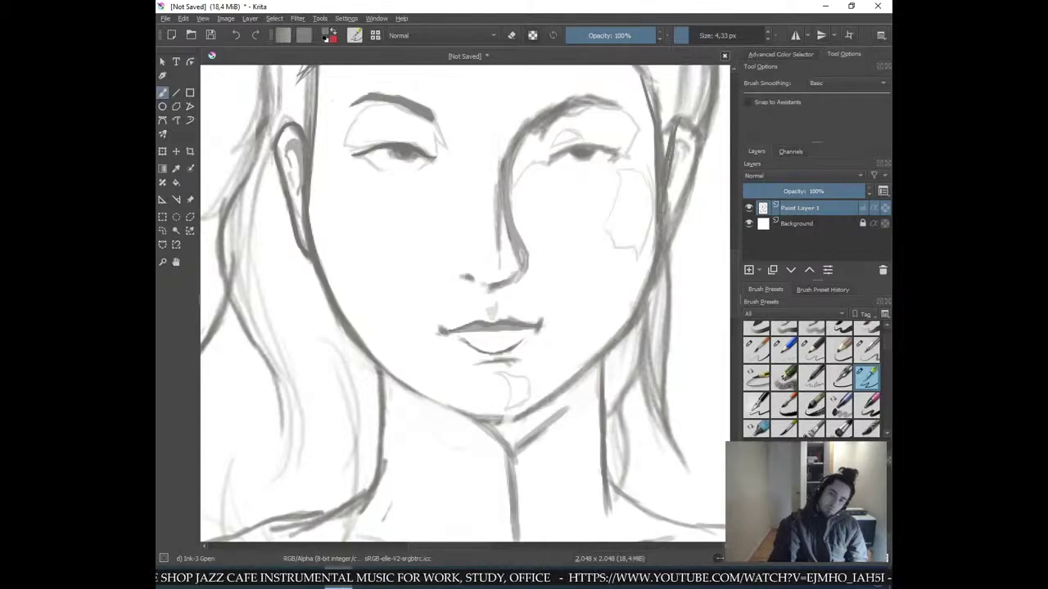
mouse_move(679, 126)
mouse_down()
mouse_move(682, 140)
mouse_move(683, 131)
mouse_up()
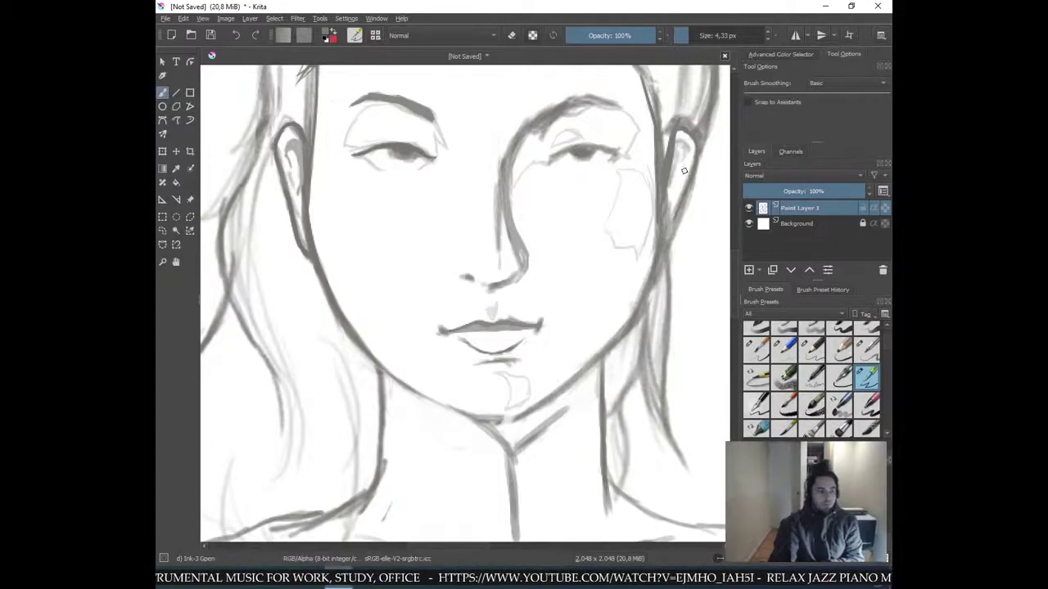
- Outline faint shadow shapes below the left eye's inner corner and above the left nostril, using light grey picked from the cheek outline
key(minus)
key(minus)
key(minus)
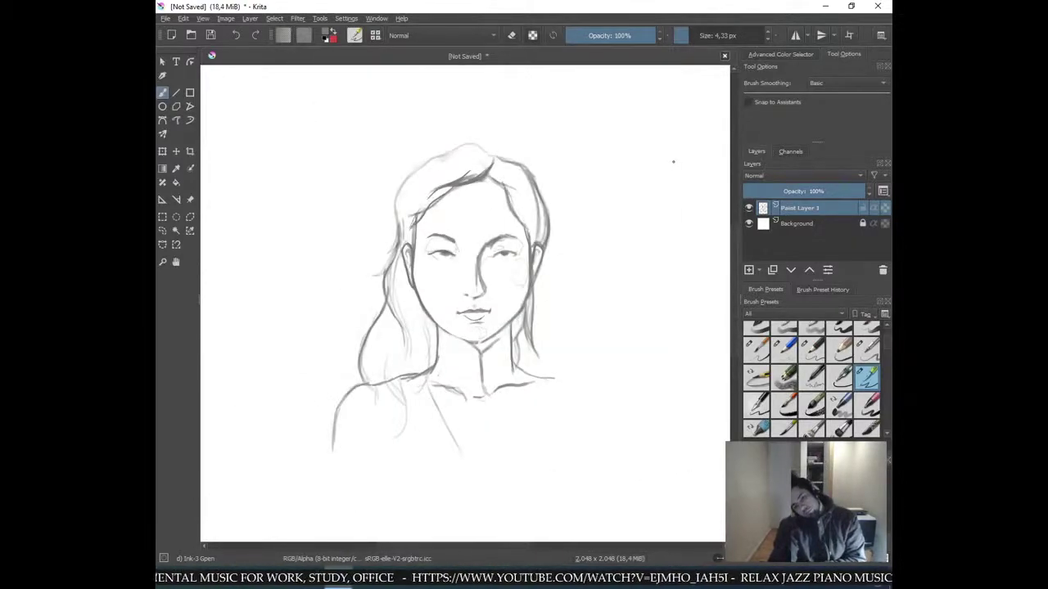
key(plus)
key(plus)
key(plus)
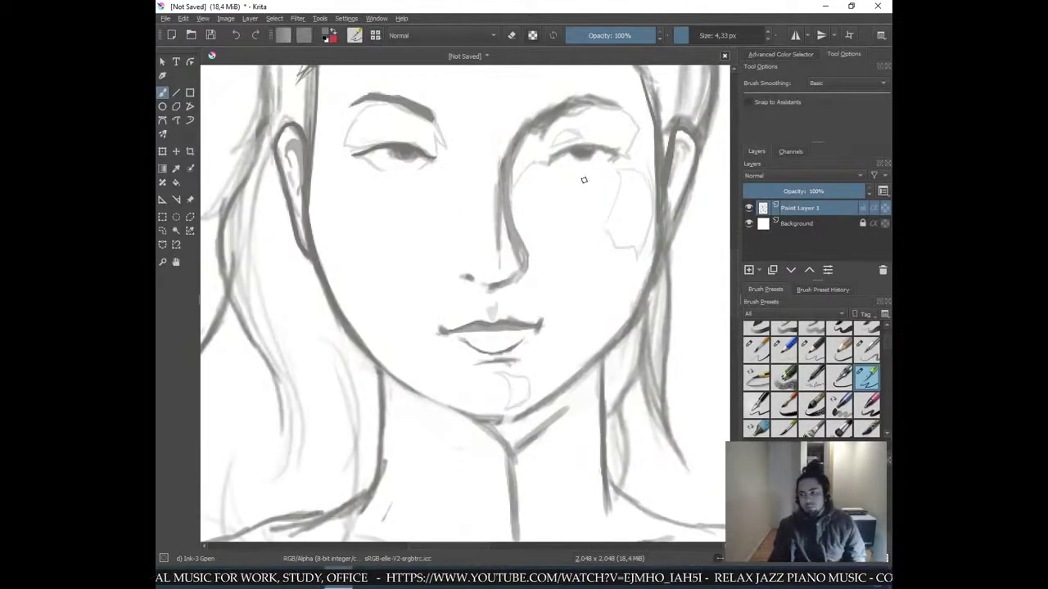
ctrl+click(619, 185)
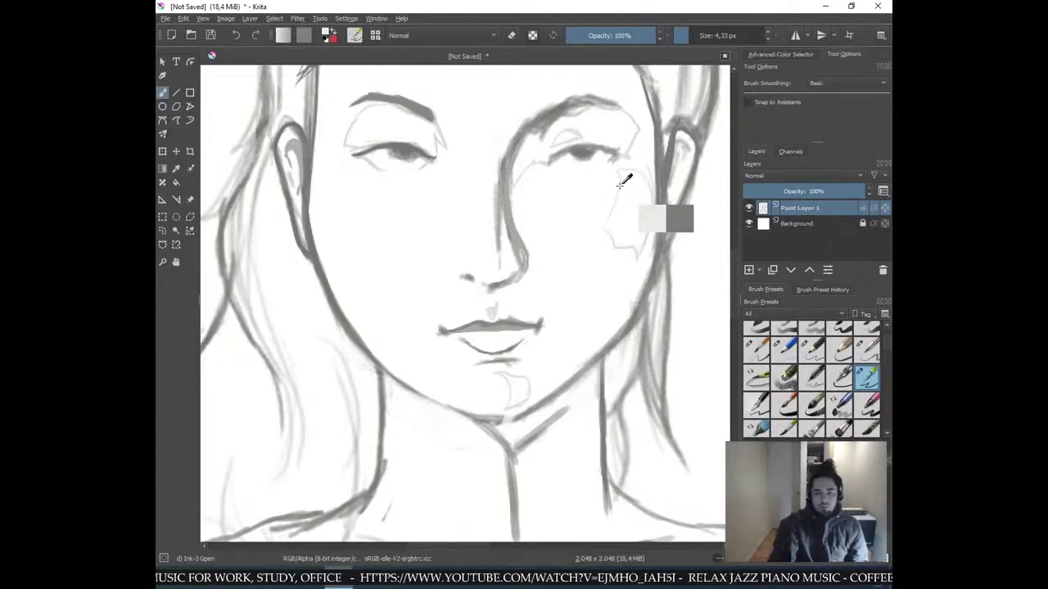
drag(622, 182, 622, 182)
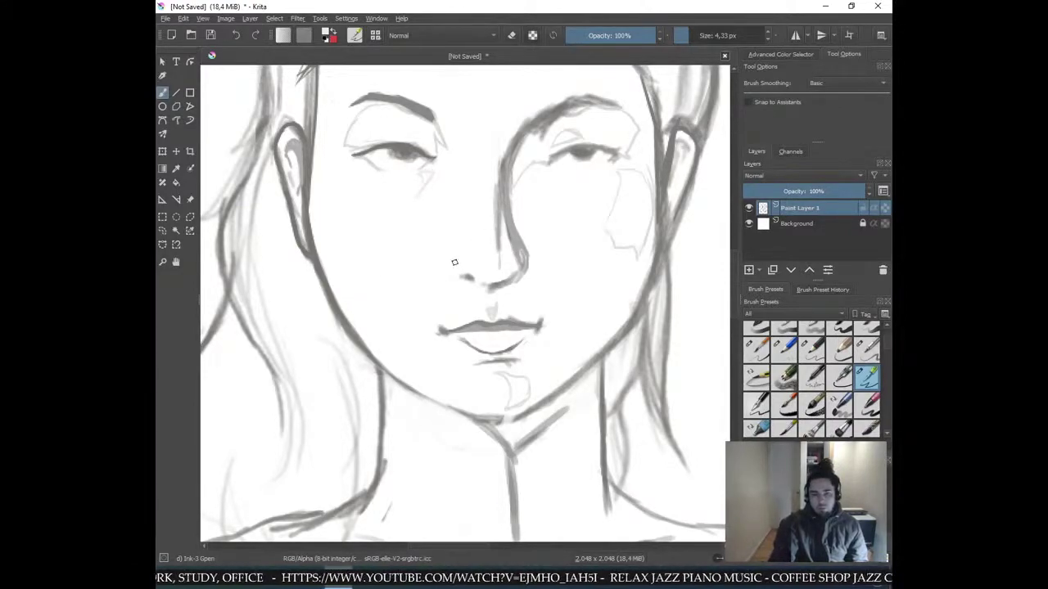
drag(464, 247, 468, 267)
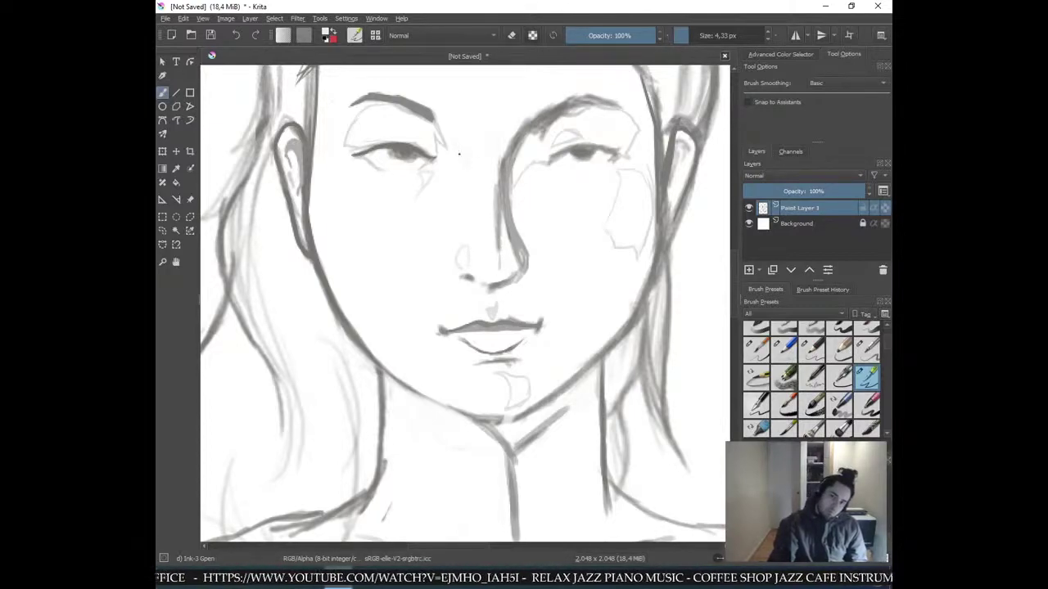
- Sketch faint shadow outlines along the right jaw from cheek to chin and beside the upper nose bridge
key(minus)
key(minus)
key(minus)
key(minus)
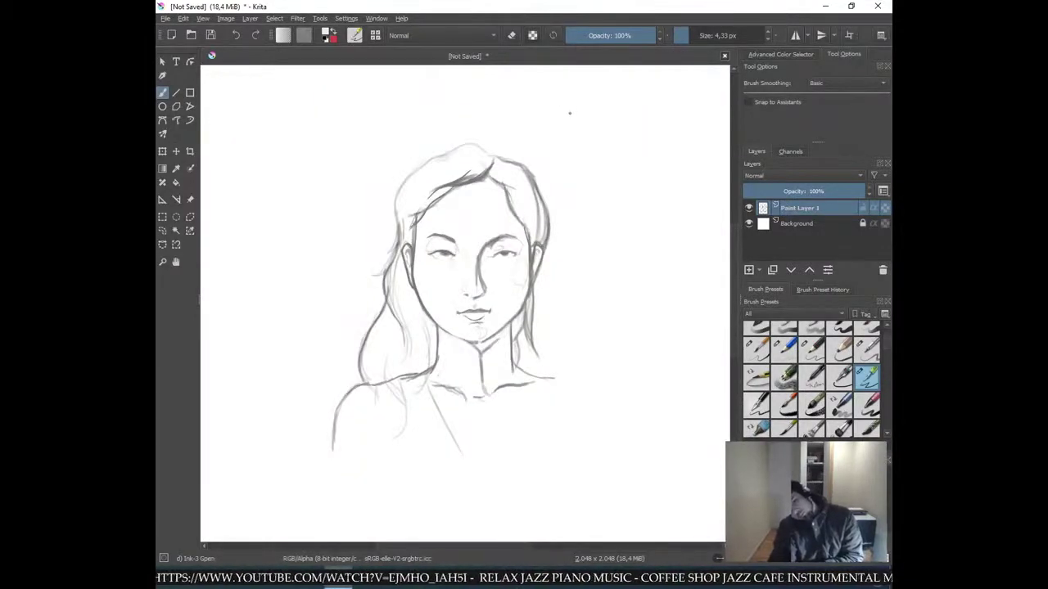
key(plus)
key(plus)
key(plus)
key(plus)
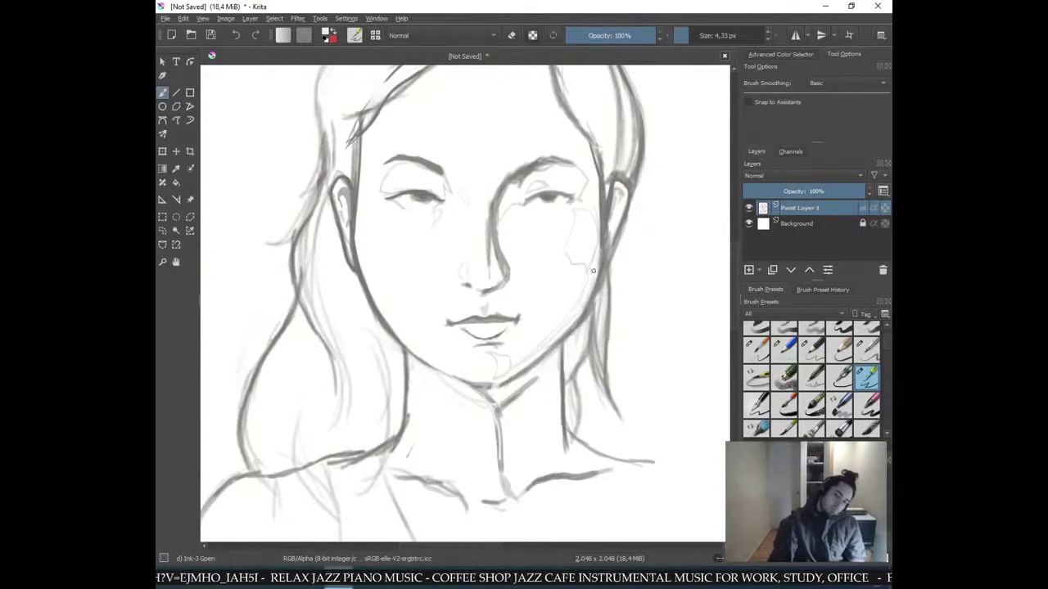
- Draw a curved hair strand across the left shoulder line in dark grey picked from the hair outline
key(ctrl+minus)
key(ctrl+minus)
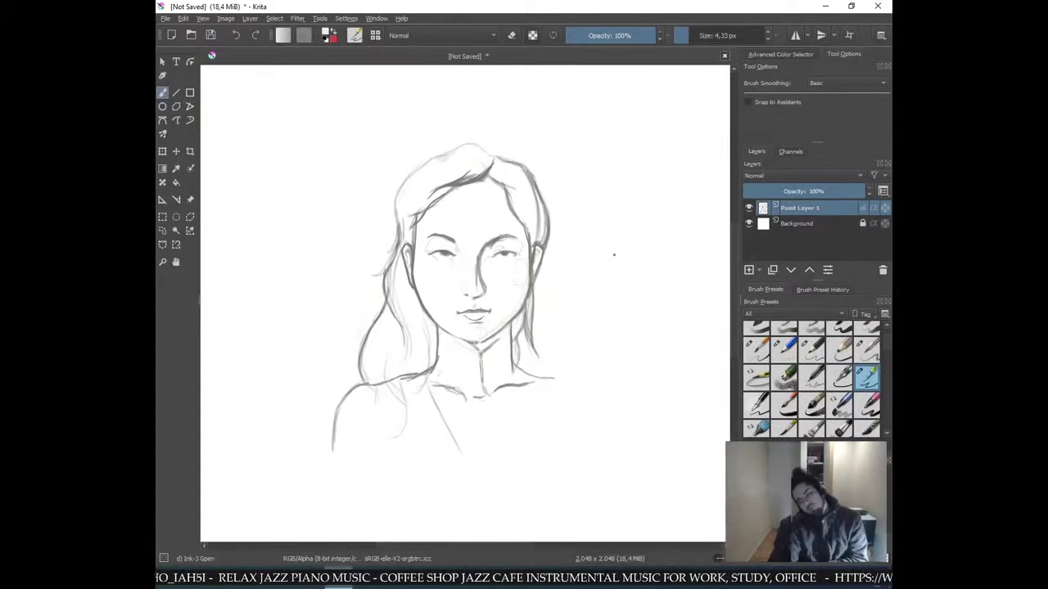
key(plus)
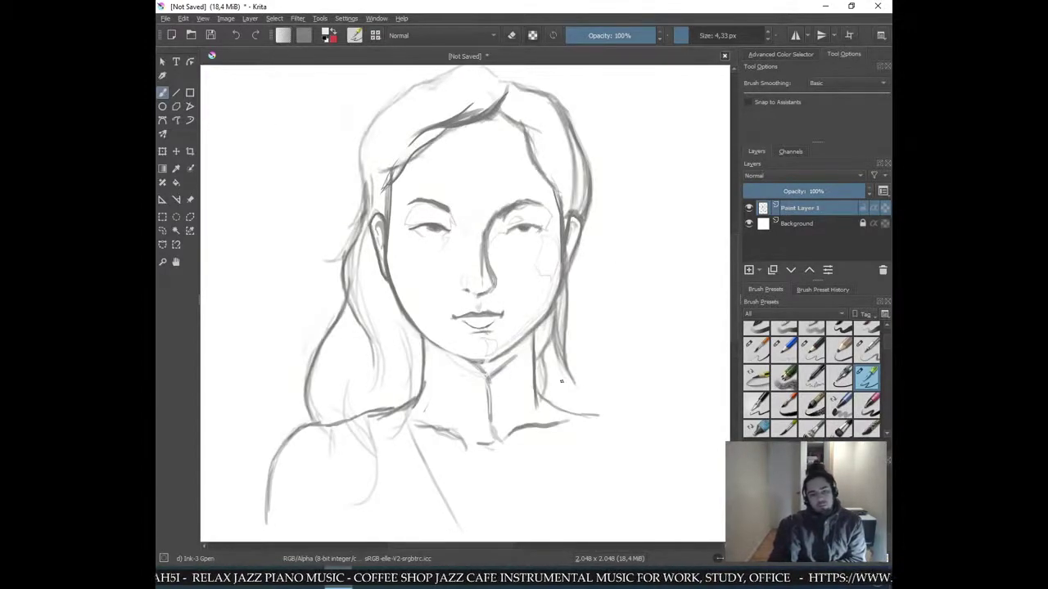
key(plus)
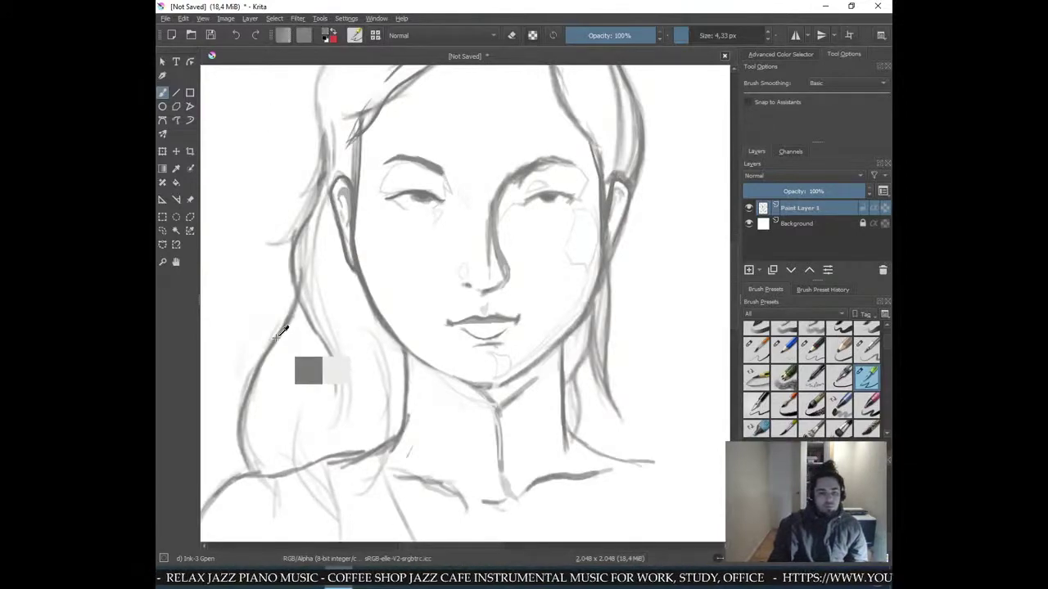
mouse_move(299, 469)
mouse_down()
mouse_move(312, 399)
mouse_move(298, 440)
mouse_up()
mouse_move(324, 484)
mouse_down()
mouse_move(297, 442)
mouse_move(337, 521)
mouse_up()
scroll(393, 419, up, 4)
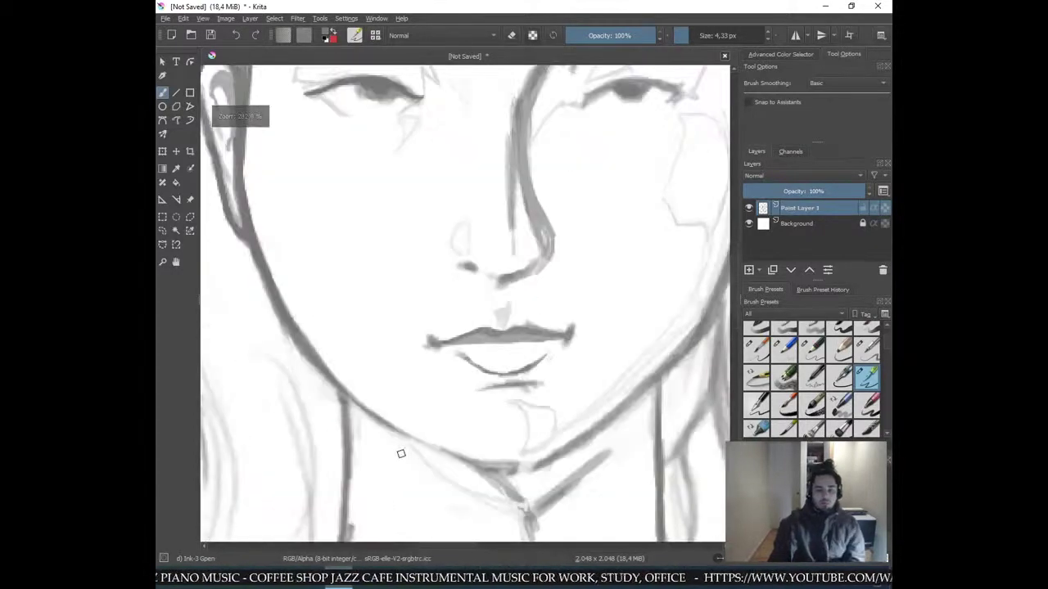
mouse_move(370, 372)
mouse_down()
mouse_move(415, 319)
mouse_move(418, 290)
mouse_up()
key(ctrl+z)
drag(407, 327, 421, 274)
drag(424, 179, 418, 287)
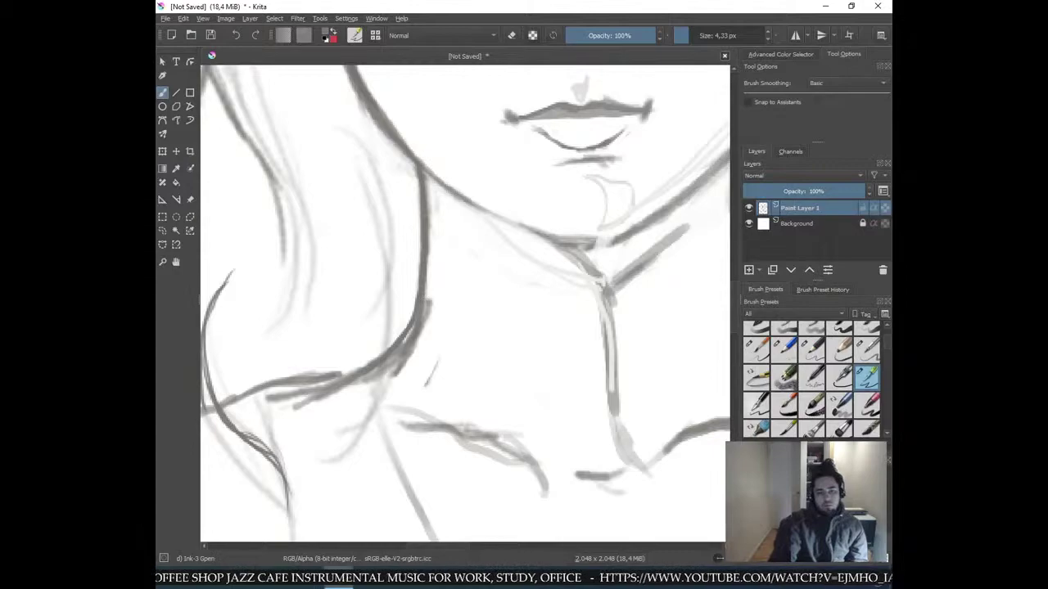
- Darken the outer hair contour on the left, from beside the ear up past the temple
key(ctrl+minus)
key(ctrl+minus)
key(ctrl+minus)
key(ctrl+minus)
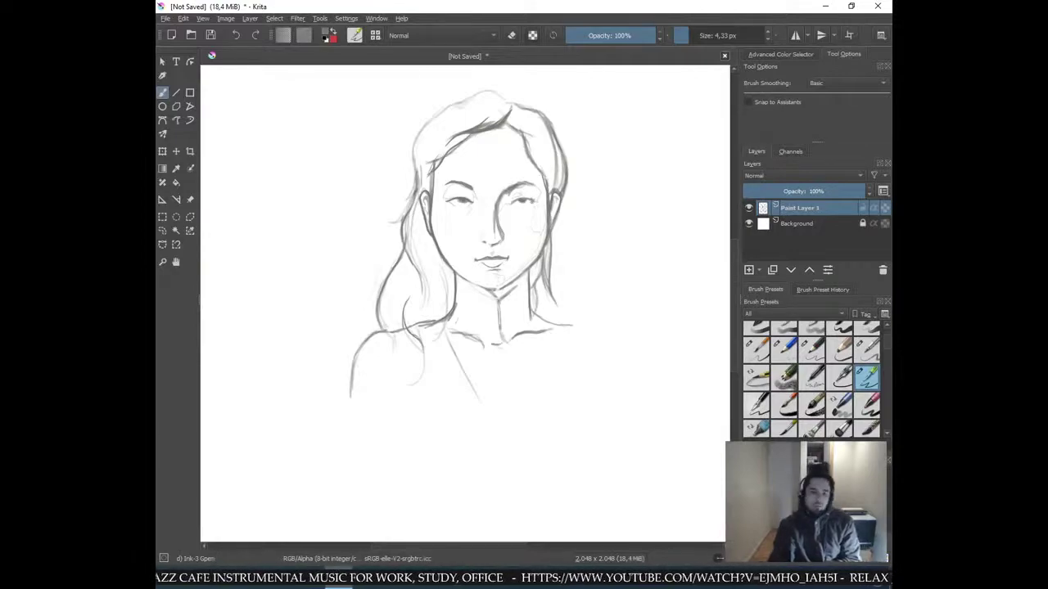
key(ctrl+plus)
key(ctrl+plus)
key(ctrl+plus)
drag(405, 161, 466, 470)
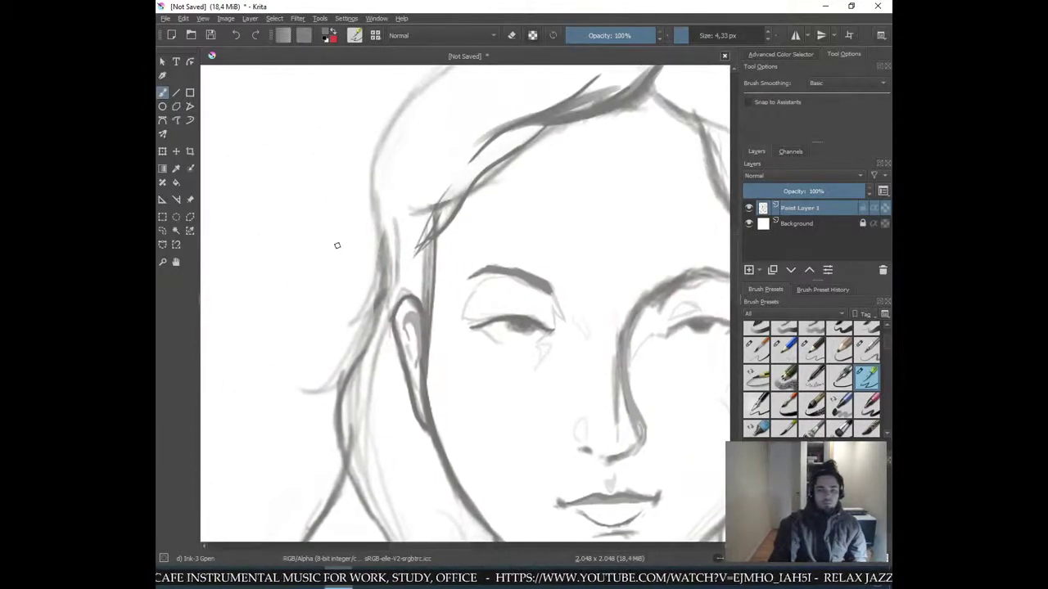
mouse_move(354, 326)
mouse_down()
mouse_move(380, 296)
mouse_move(393, 250)
mouse_up()
drag(370, 293, 388, 205)
mouse_move(383, 250)
mouse_down()
mouse_move(371, 179)
mouse_move(378, 270)
mouse_move(379, 123)
mouse_up()
- Darken the upper-left curve of the hair outline where it bends toward the crown
drag(384, 217, 398, 106)
key(ctrl+z)
mouse_move(376, 193)
mouse_down()
mouse_move(390, 126)
mouse_move(412, 103)
mouse_up()
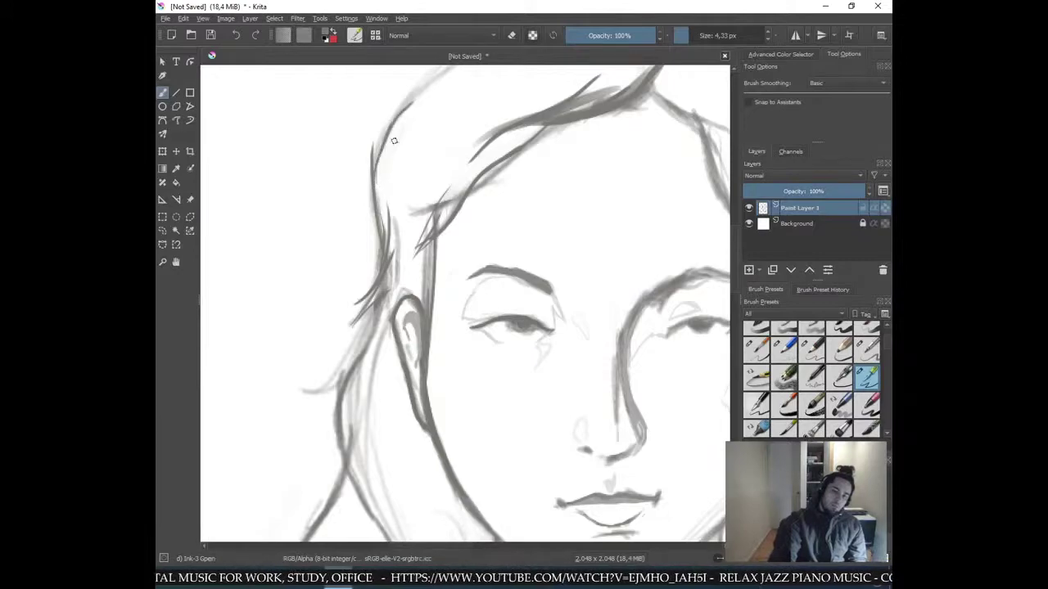
drag(376, 160, 372, 204)
drag(383, 140, 408, 104)
mouse_move(377, 175)
mouse_down()
mouse_move(423, 86)
mouse_move(386, 144)
mouse_move(415, 94)
mouse_move(389, 135)
mouse_move(427, 89)
mouse_up()
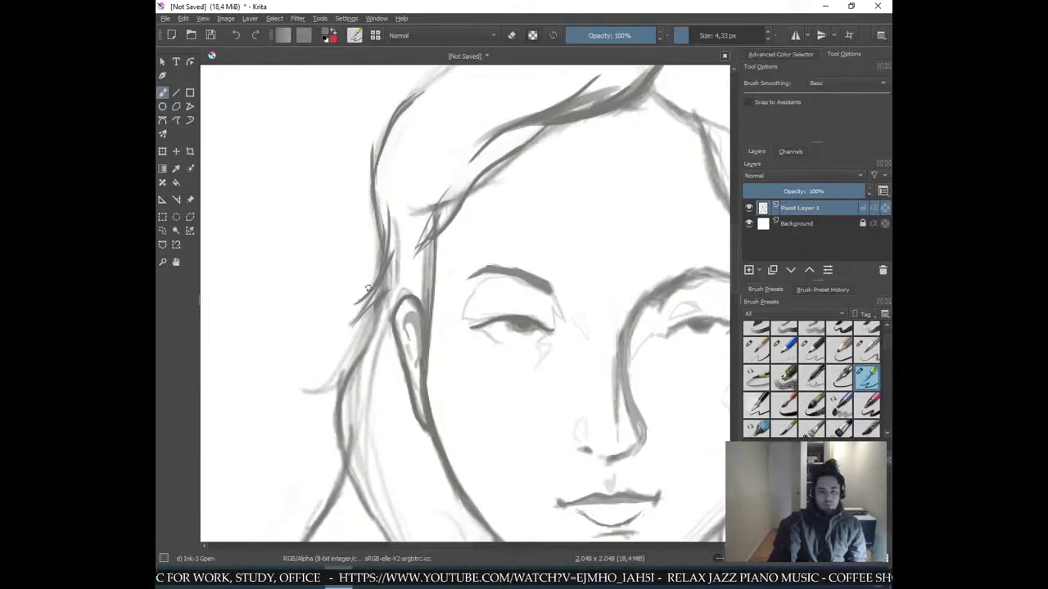
- Add dark overlapping strands curving outward and down from the hair's outer edge beside the left ear
mouse_move(354, 307)
mouse_down()
mouse_move(348, 411)
mouse_move(349, 328)
mouse_move(339, 338)
mouse_move(345, 405)
mouse_move(361, 296)
mouse_up()
key(ctrl+z)
mouse_move(339, 363)
mouse_down()
mouse_move(336, 381)
mouse_move(358, 315)
mouse_move(388, 277)
mouse_up()
drag(362, 329, 373, 302)
mouse_move(347, 367)
mouse_down()
mouse_move(363, 321)
mouse_move(342, 391)
mouse_move(368, 309)
mouse_up()
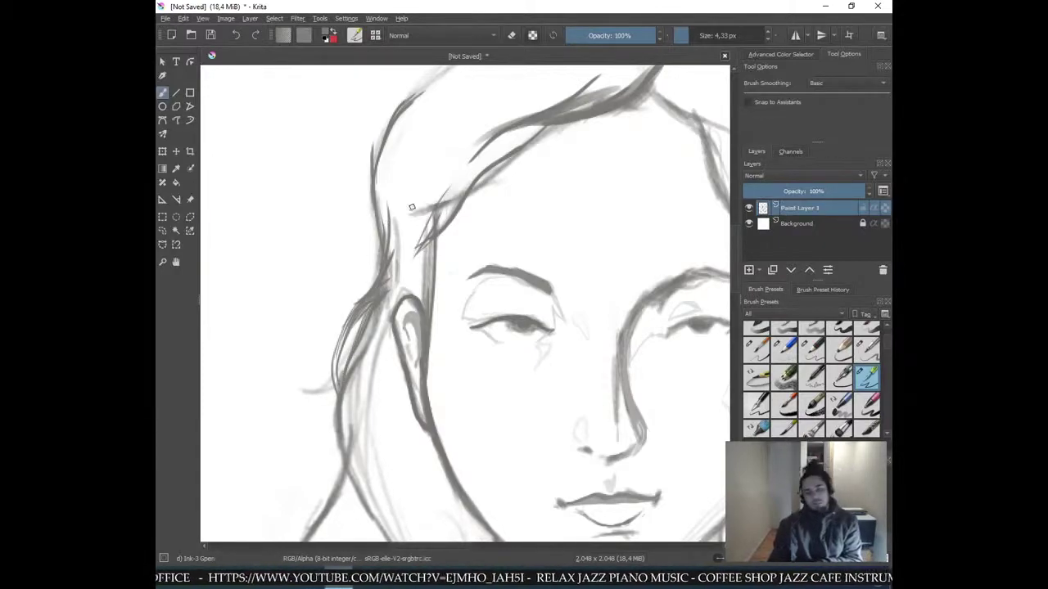
- Darken the outward flick at the tip of the hair strand beside the left ear
key(ctrl+minus)
key(ctrl+minus)
key(ctrl+minus)
key(ctrl+minus)
key(ctrl+plus)
key(plus)
key(plus)
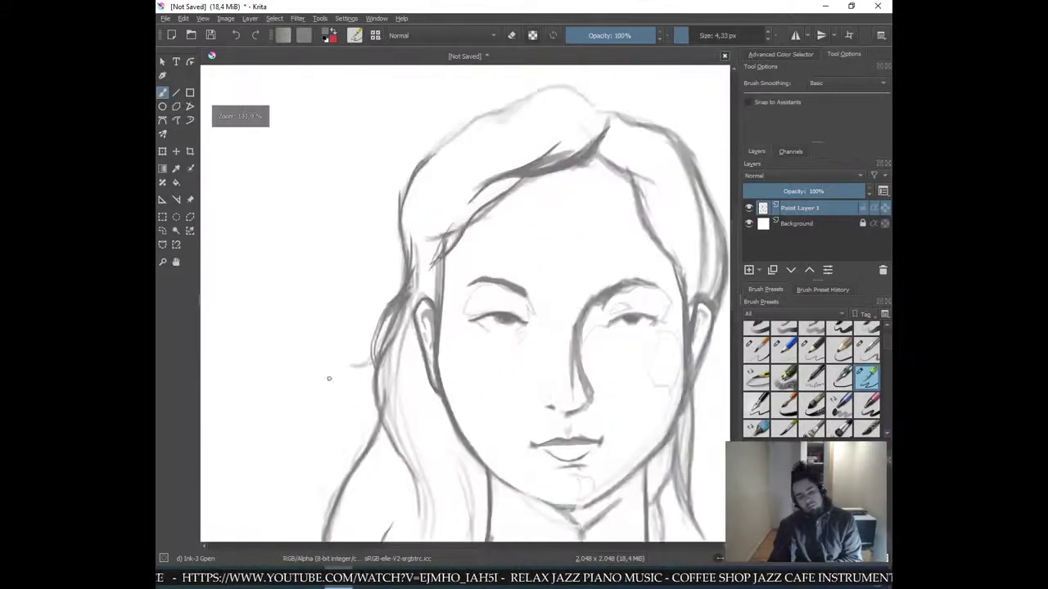
drag(377, 352, 350, 365)
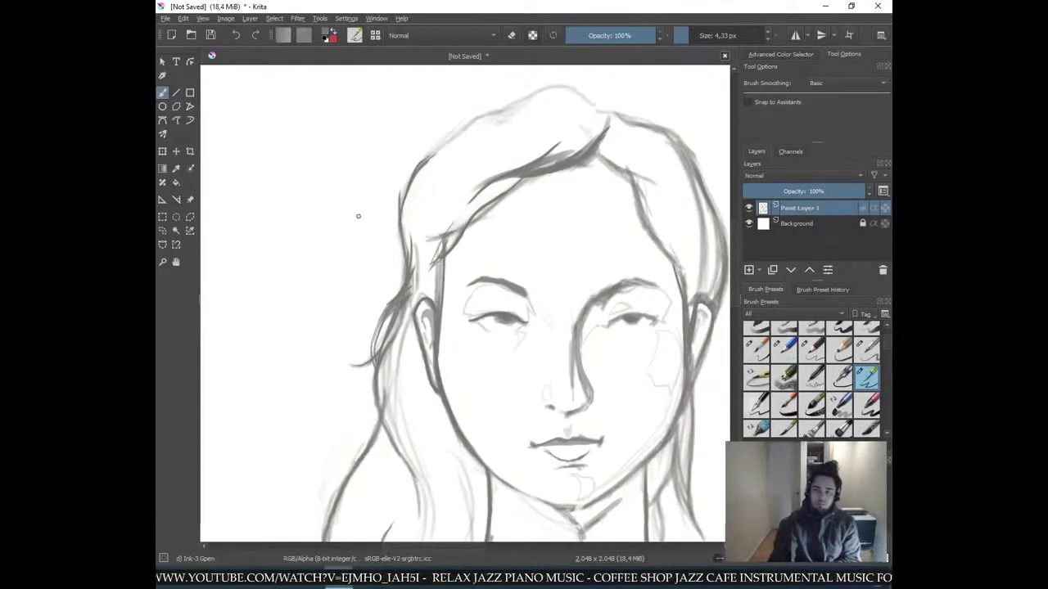
- Extend the dark upper-left hair contour in one smooth curve toward the crown
key(ctrl+plus)
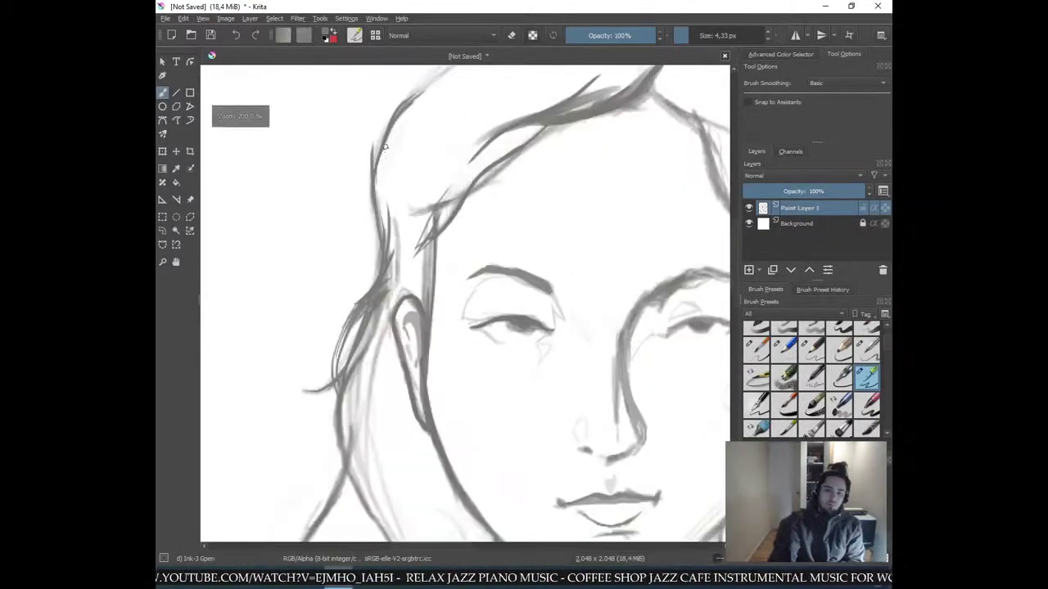
drag(373, 182, 407, 94)
key(ctrl+z)
mouse_move(373, 164)
mouse_down()
mouse_move(397, 104)
mouse_move(370, 183)
mouse_move(423, 92)
mouse_up()
key(ctrl+z)
mouse_move(376, 139)
mouse_down()
mouse_move(398, 105)
mouse_move(449, 66)
mouse_up()
- Darken the left eye's outer corner and add a short crease stroke just above its upper eyelid
key(minus)
key(minus)
key(minus)
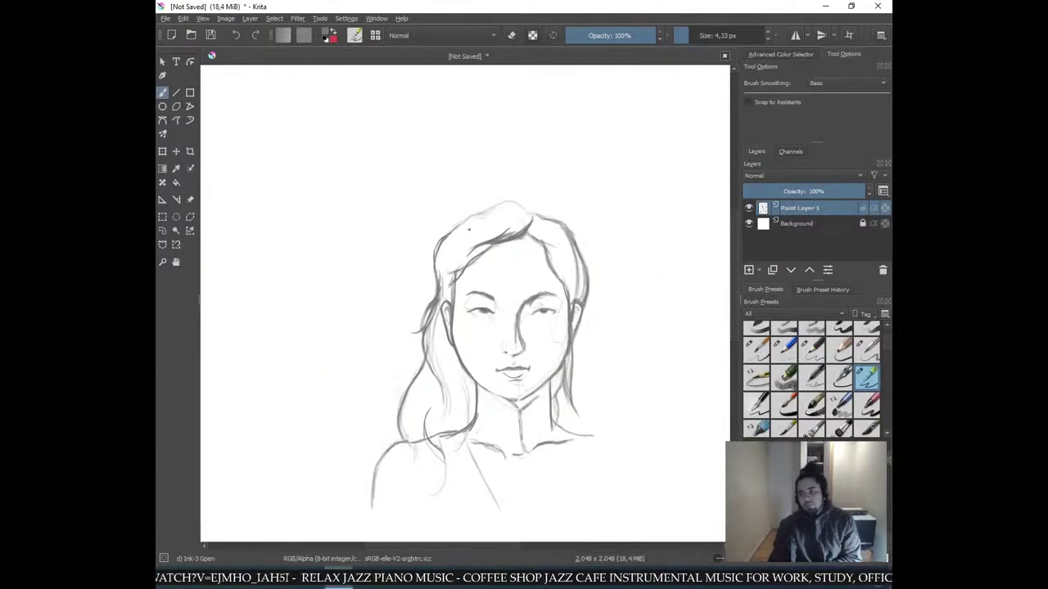
key(plus)
key(plus)
key(plus)
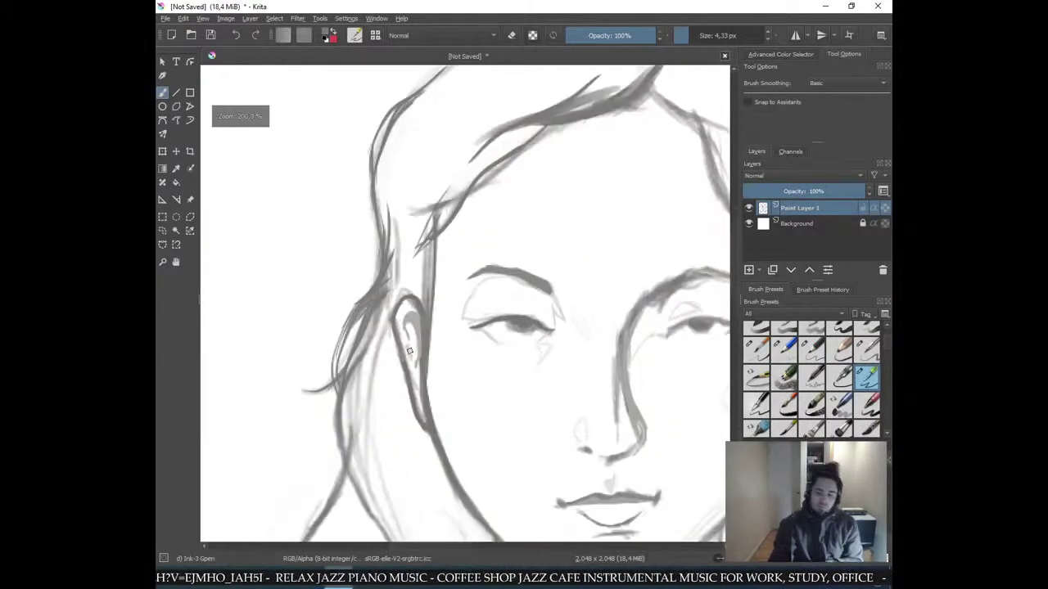
mouse_move(435, 375)
mouse_down()
mouse_move(432, 276)
mouse_move(420, 264)
mouse_up()
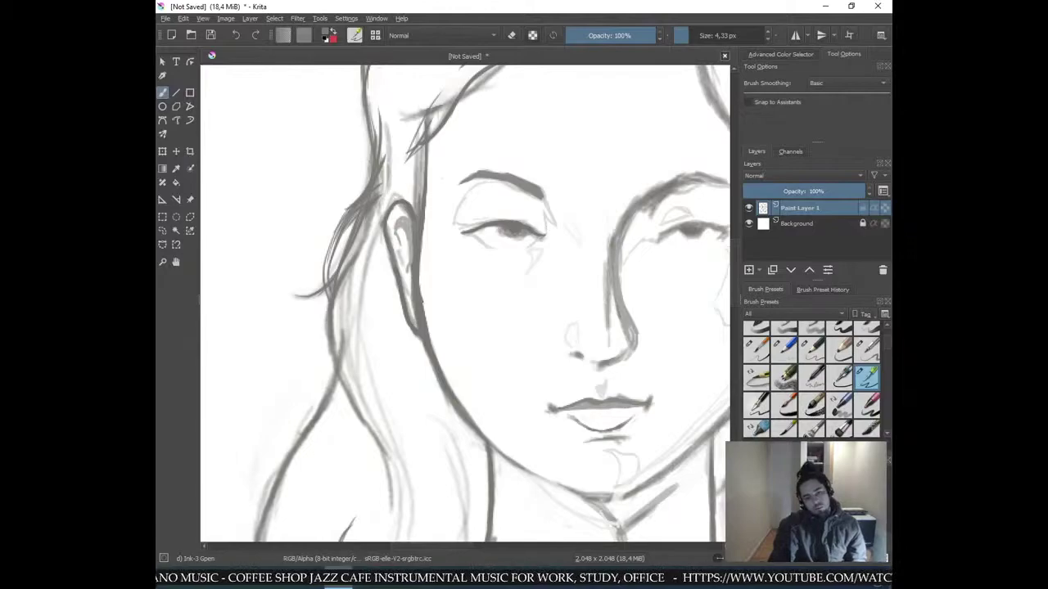
scroll(416, 337, down, 3)
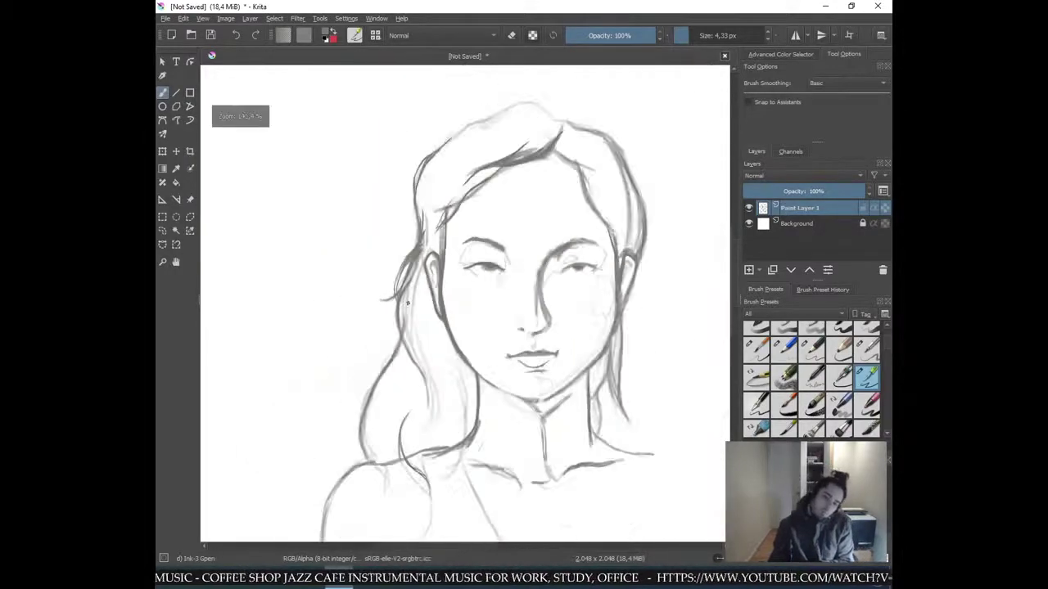
scroll(407, 311, up, 6)
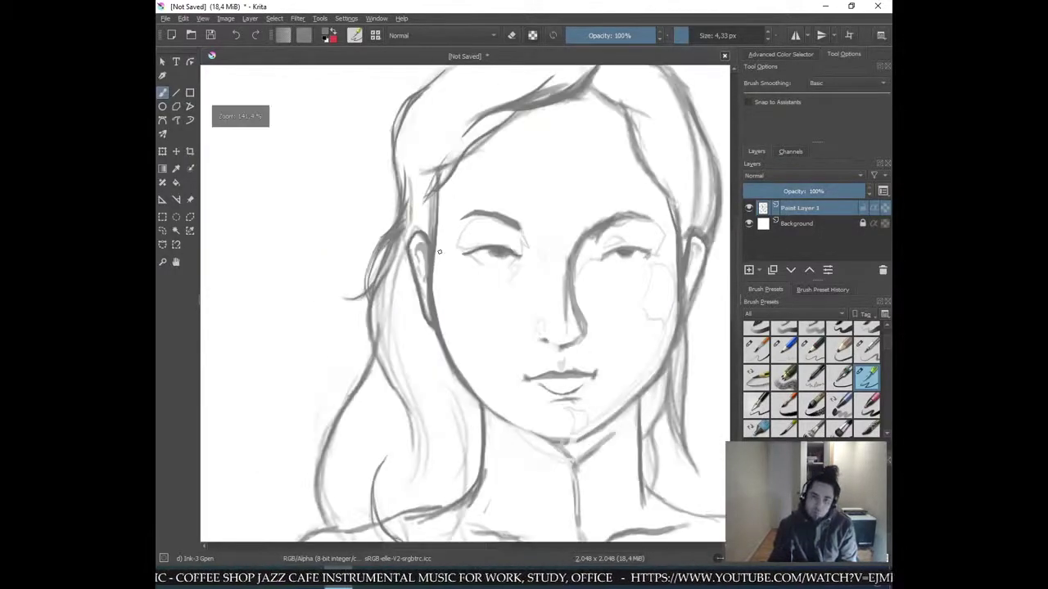
drag(487, 221, 462, 238)
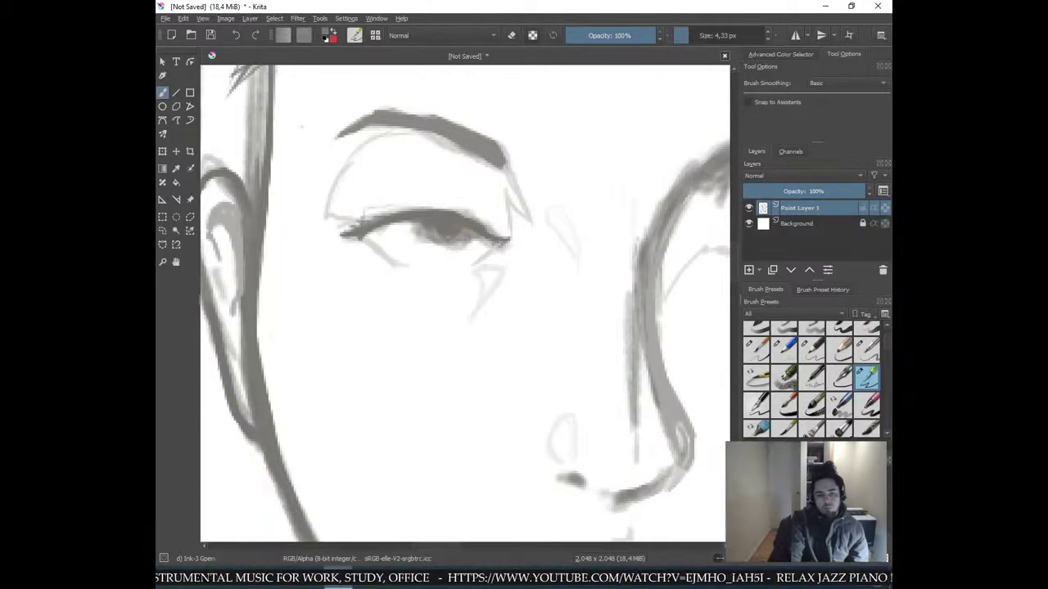
drag(364, 219, 407, 200)
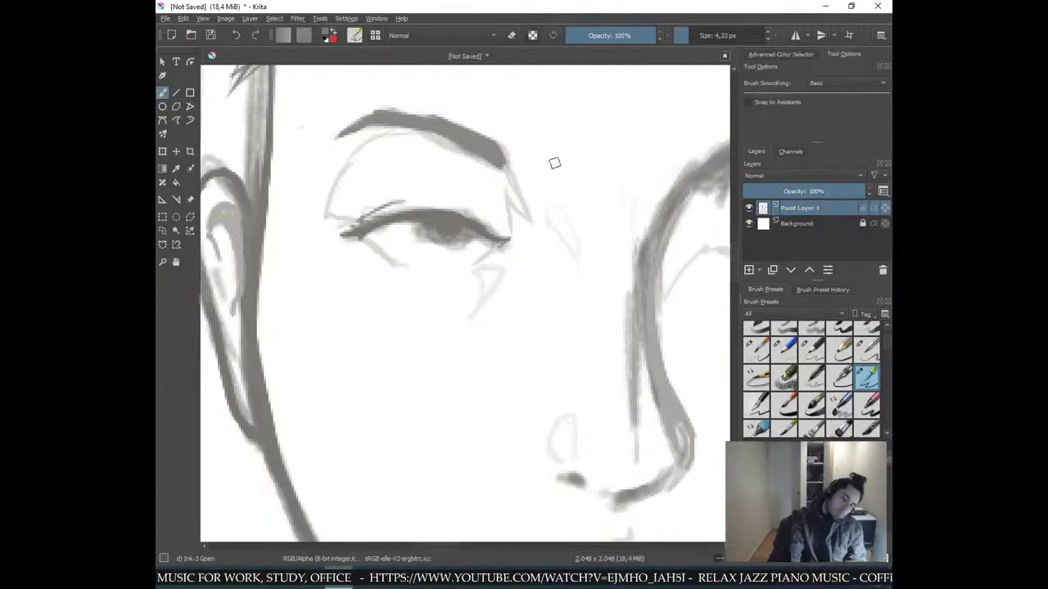
- Darken the inner corner of the left eye with short dark grey strokes
key(ctrl+minus)
key(ctrl+minus)
key(ctrl+minus)
scroll(542, 148, down, 4)
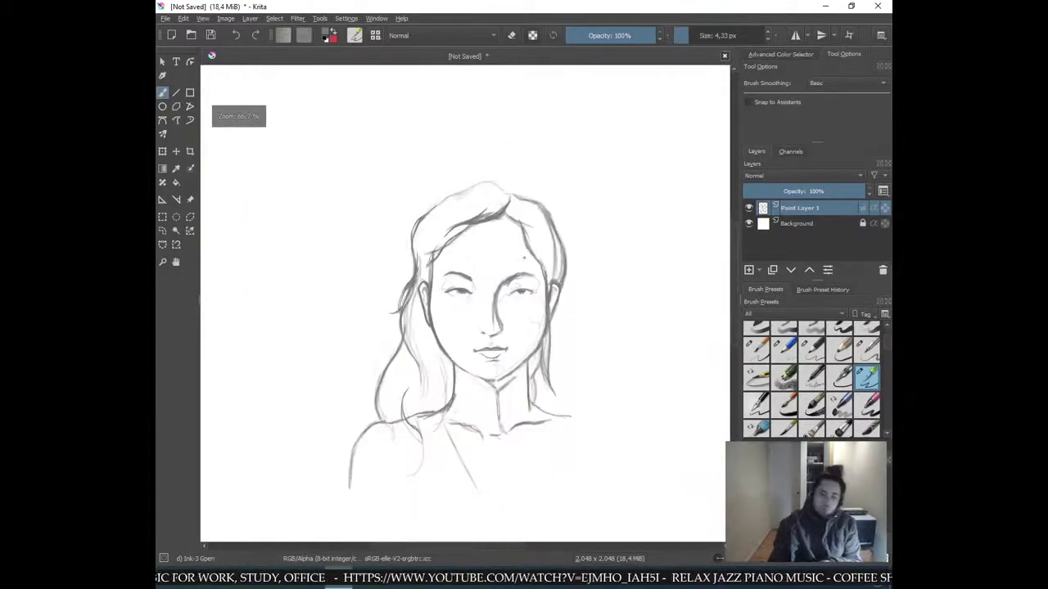
scroll(524, 263, up, 4)
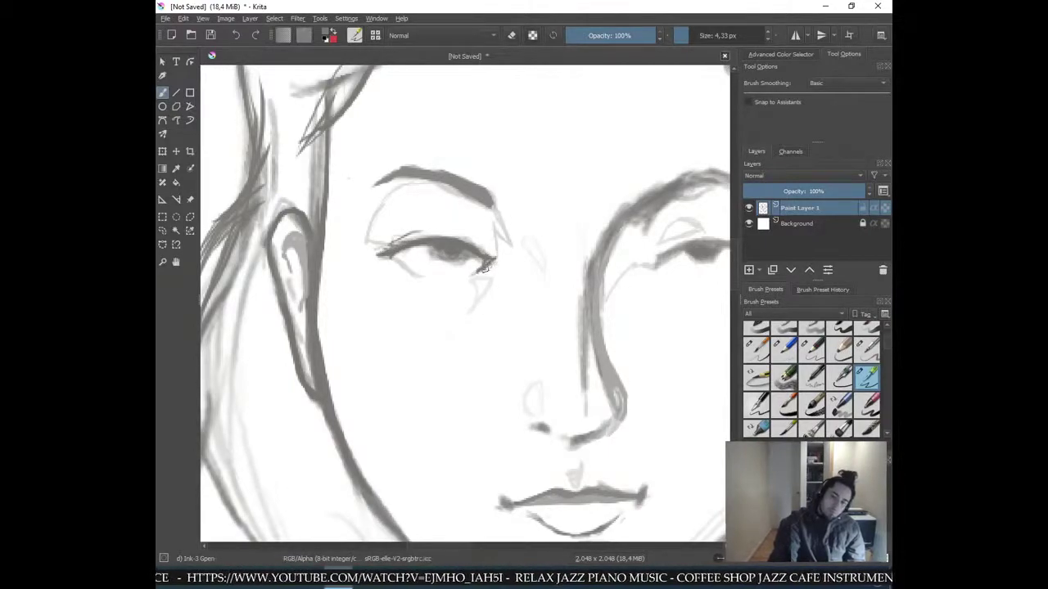
- Darken the lower edge of the right nostril with a short dark grey stroke
key(minus)
key(minus)
key(minus)
key(minus)
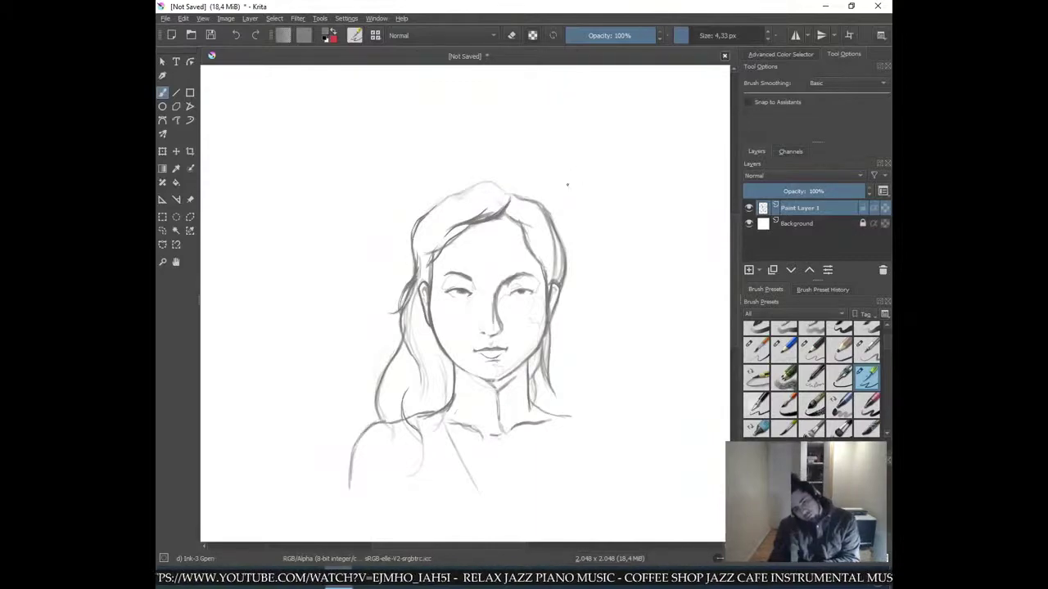
key(plus)
key(plus)
key(plus)
key(plus)
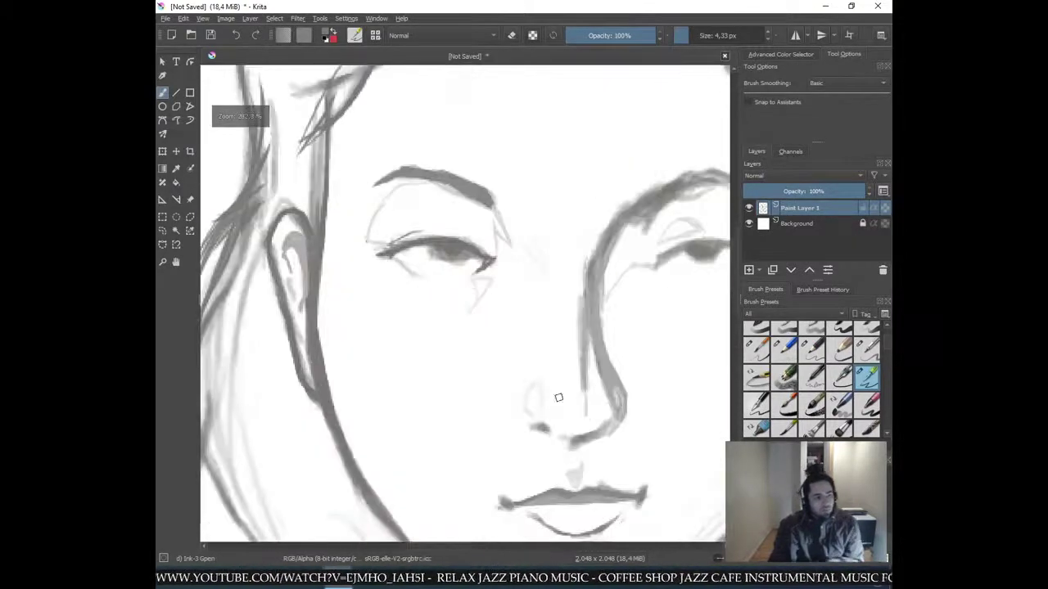
drag(578, 351, 421, 248)
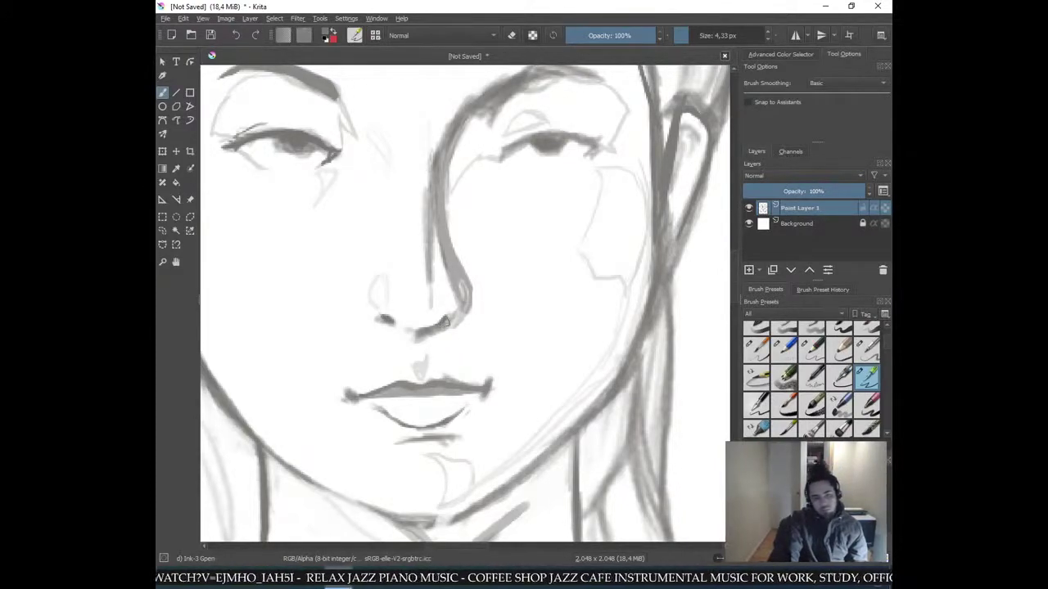
drag(447, 319, 439, 325)
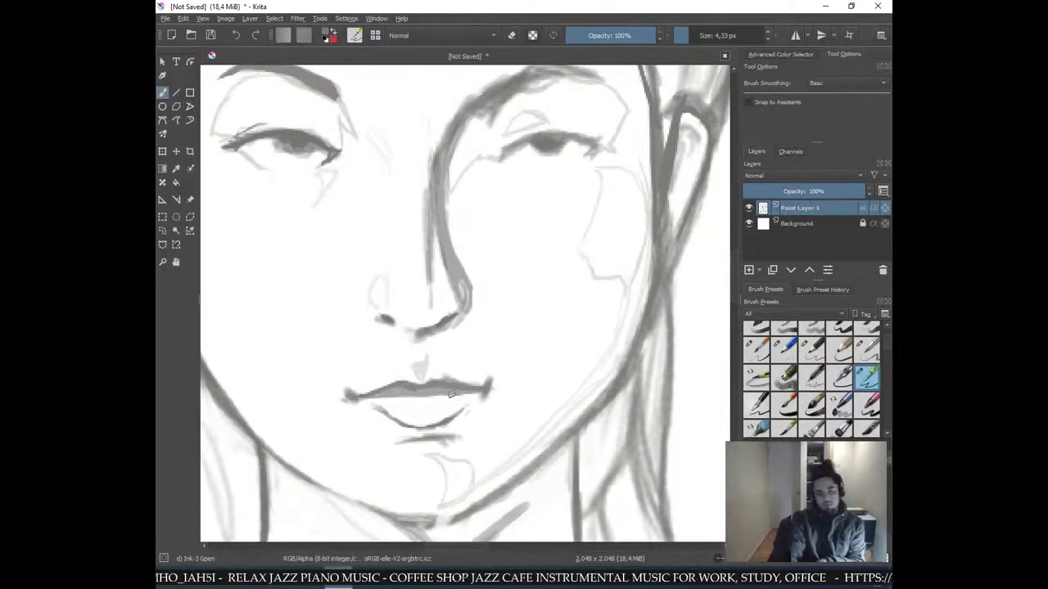
- Darken the inner part of the right eye's upper lash line, from the inner corner to the iris
key(ctrl+plus)
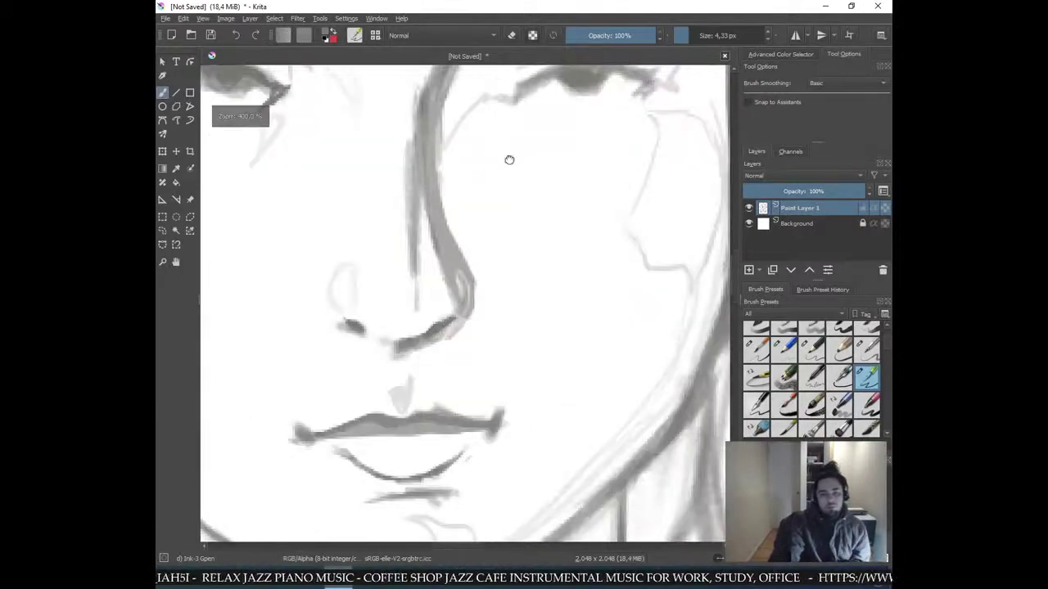
drag(501, 153, 600, 309)
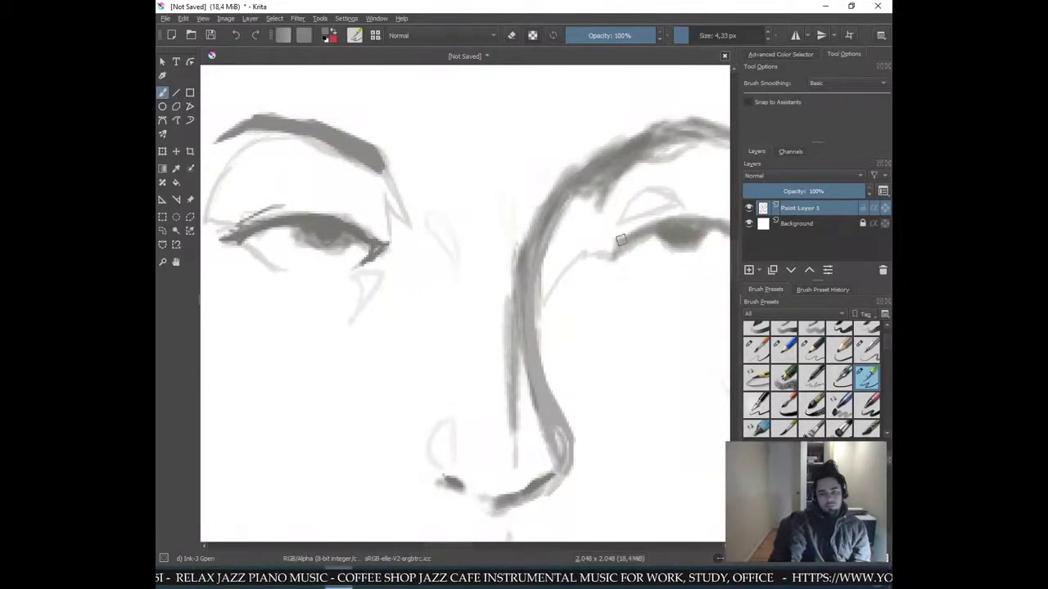
mouse_move(615, 245)
mouse_down()
mouse_move(682, 217)
mouse_move(633, 229)
mouse_move(694, 215)
mouse_up()
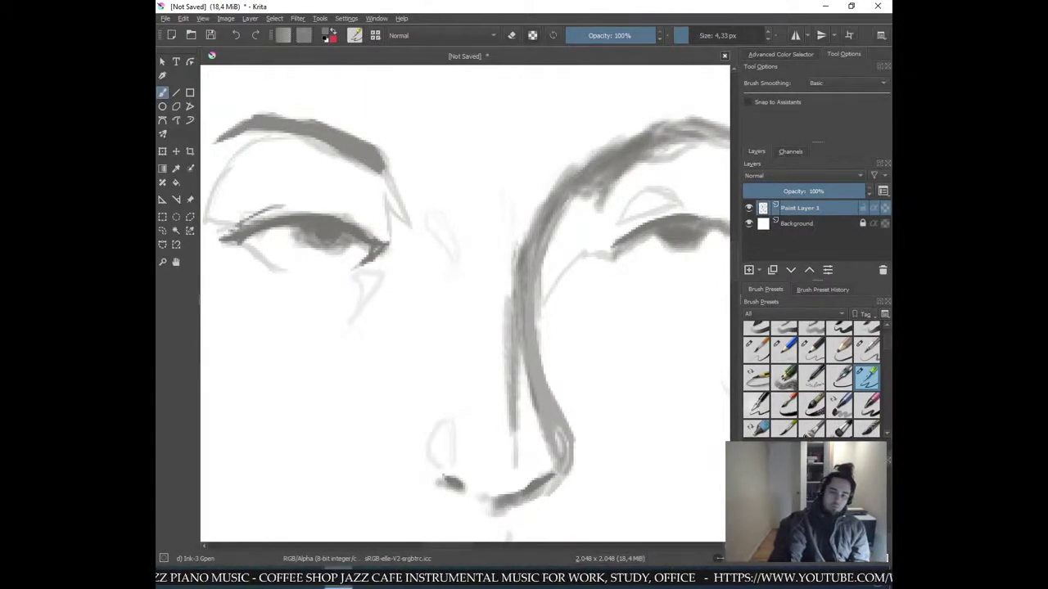
- Mirror the whole image horizontally to check the portrait's proportions
key(minus)
key(minus)
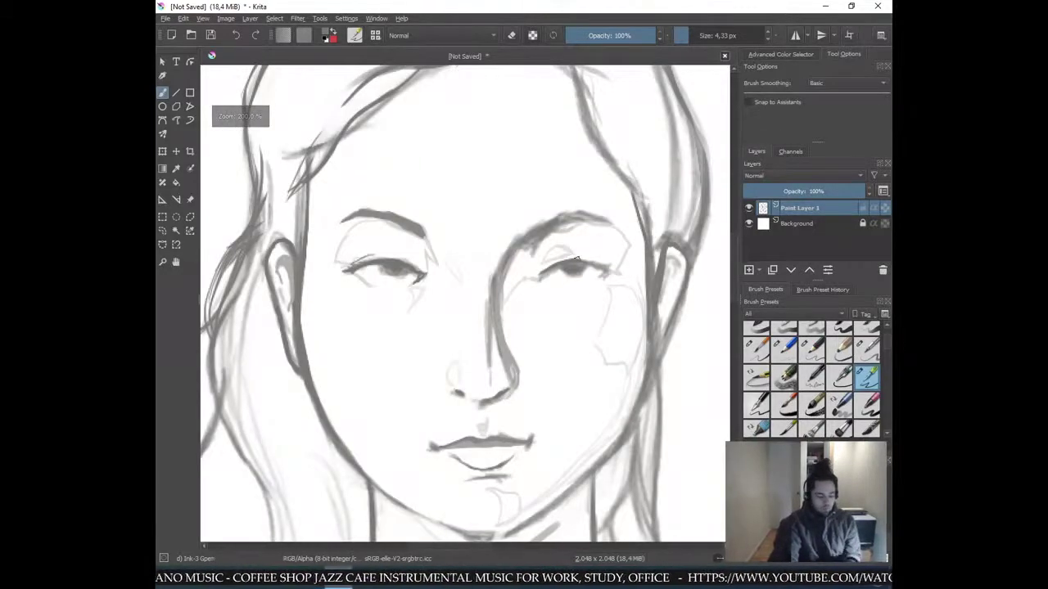
key(ctrl+m)
click(664, 235)
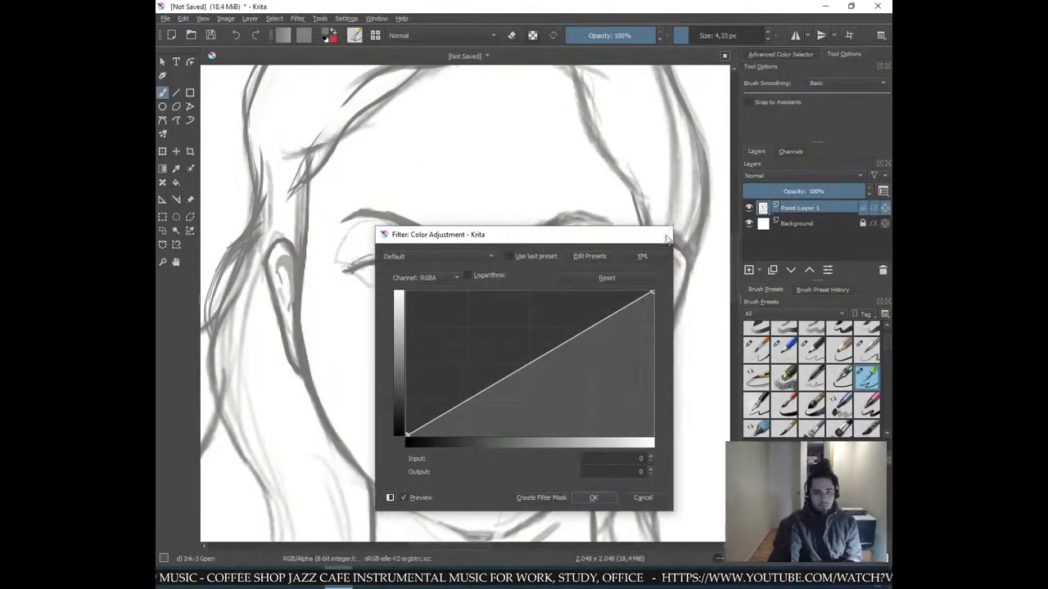
click(227, 19)
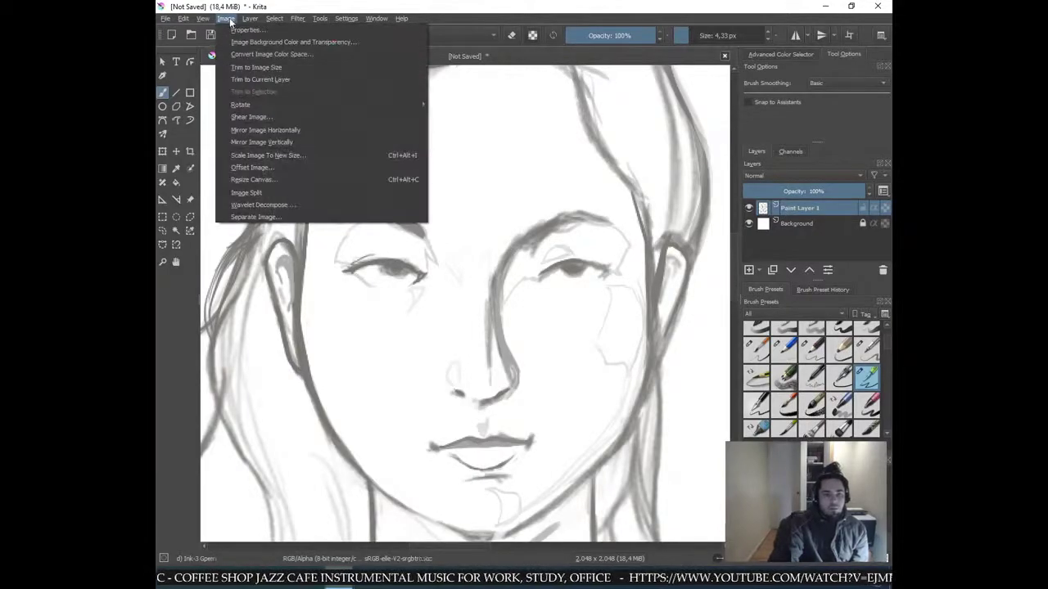
click(260, 130)
key(minus)
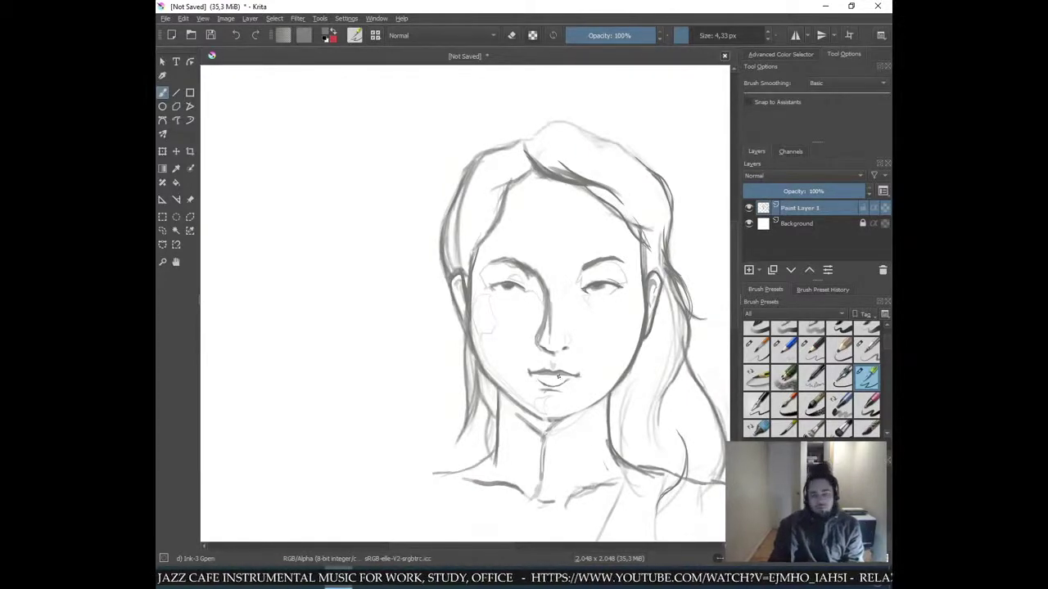
- Darken the outer corner of the left eye's upper lash line in the mirrored portrait
key(plus)
drag(598, 293, 511, 278)
key(plus)
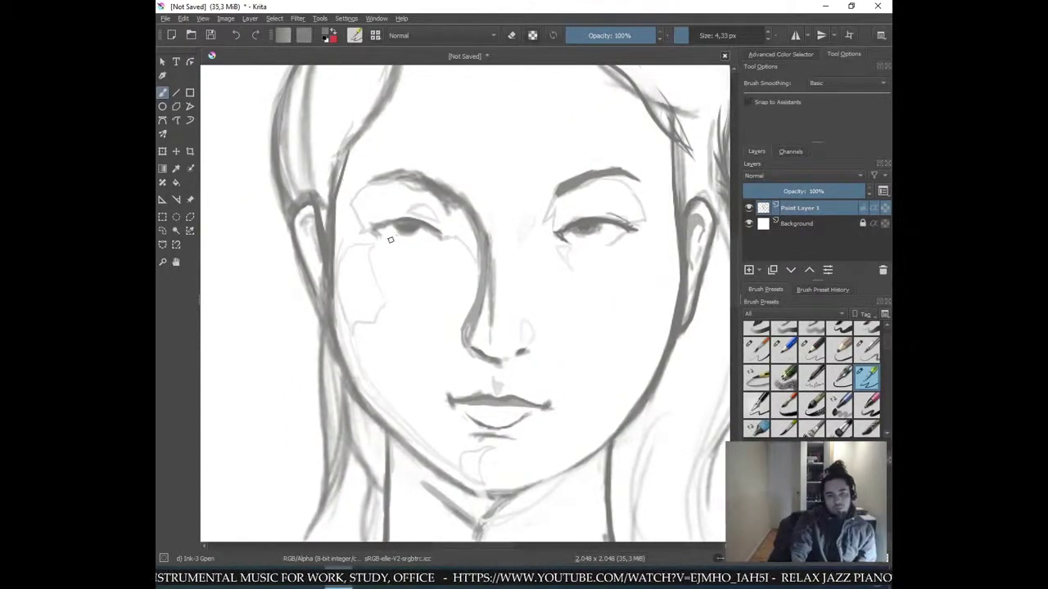
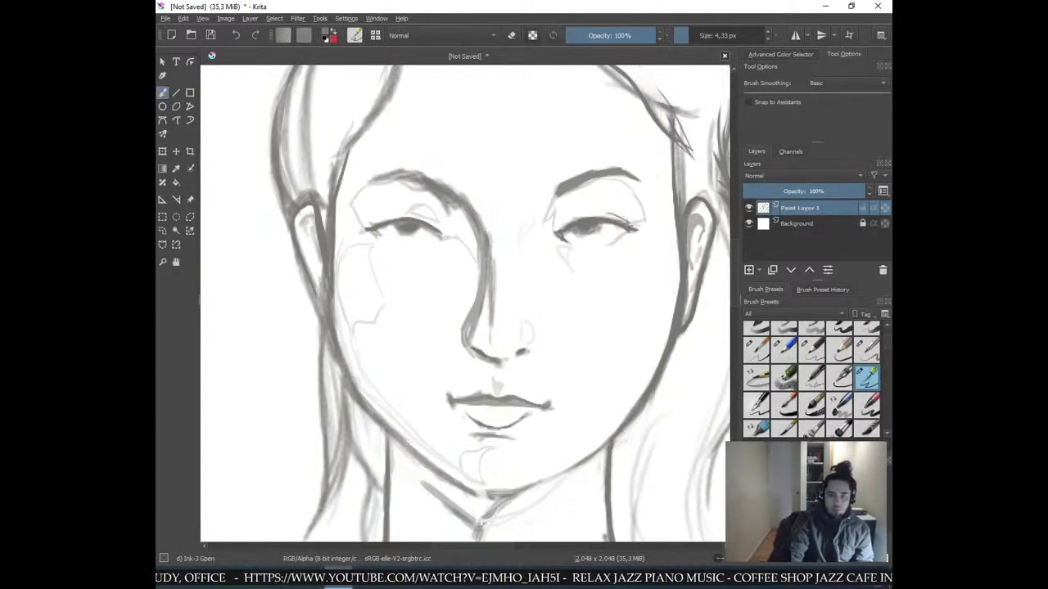
- Define the left eye's iris and round its lower edge with grey sampled from the eye
key(ctrl+plus)
key(ctrl+plus)
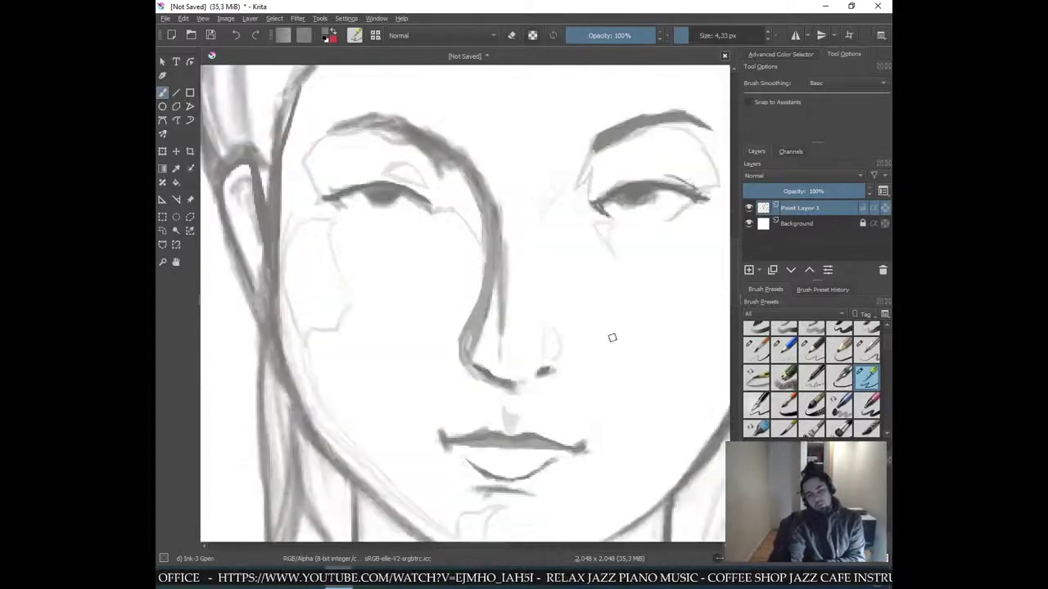
drag(605, 243, 490, 290)
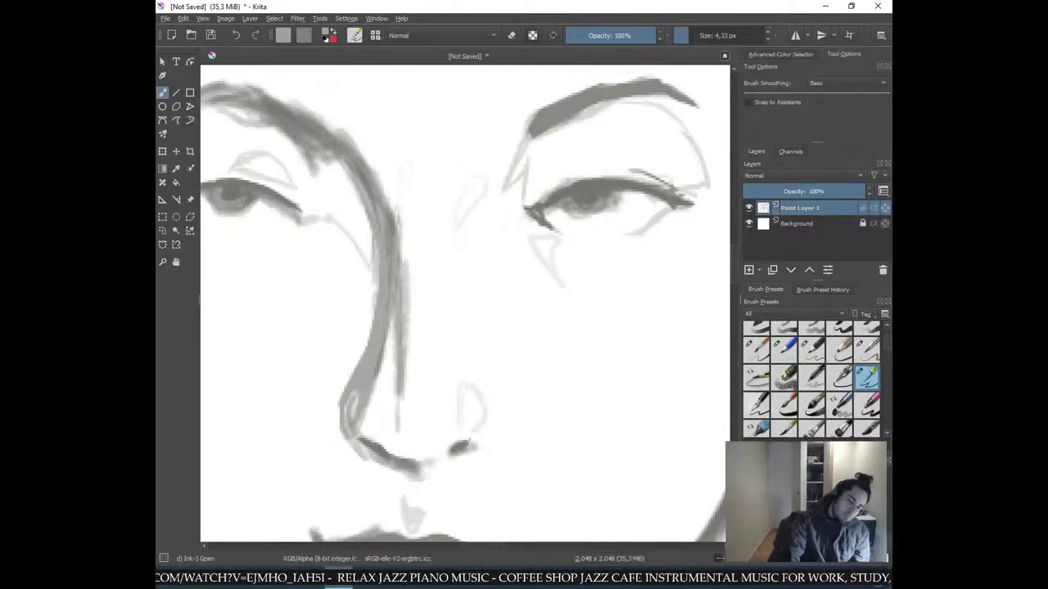
ctrl+click(255, 190)
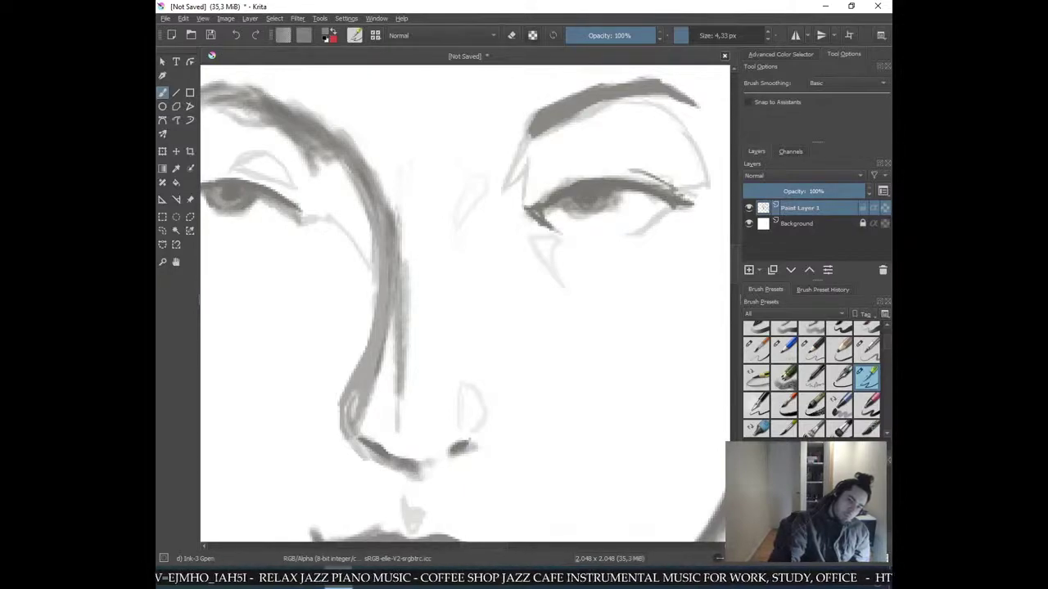
drag(242, 217, 228, 212)
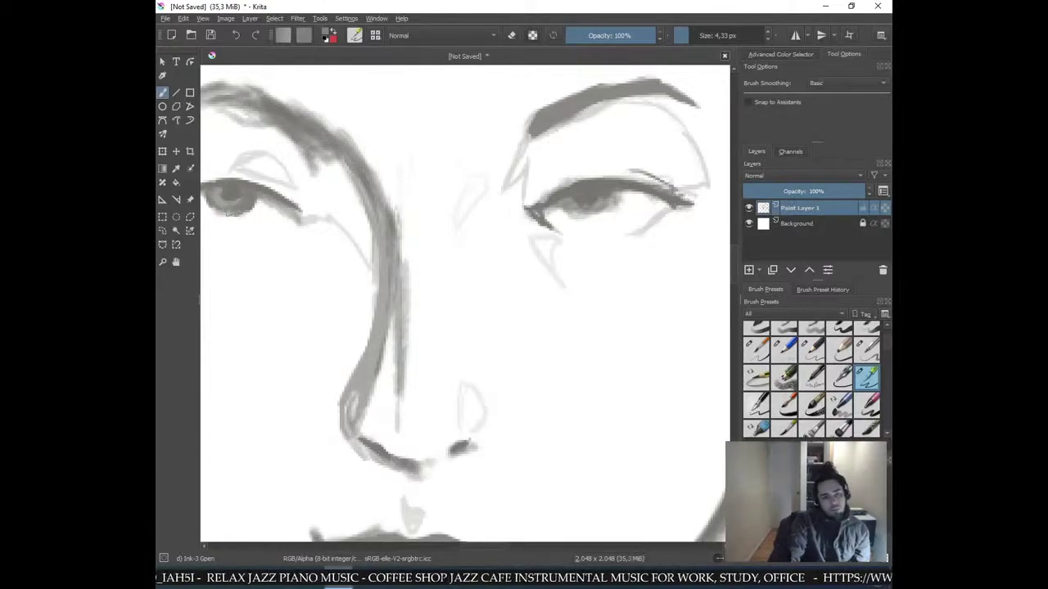
key(1)
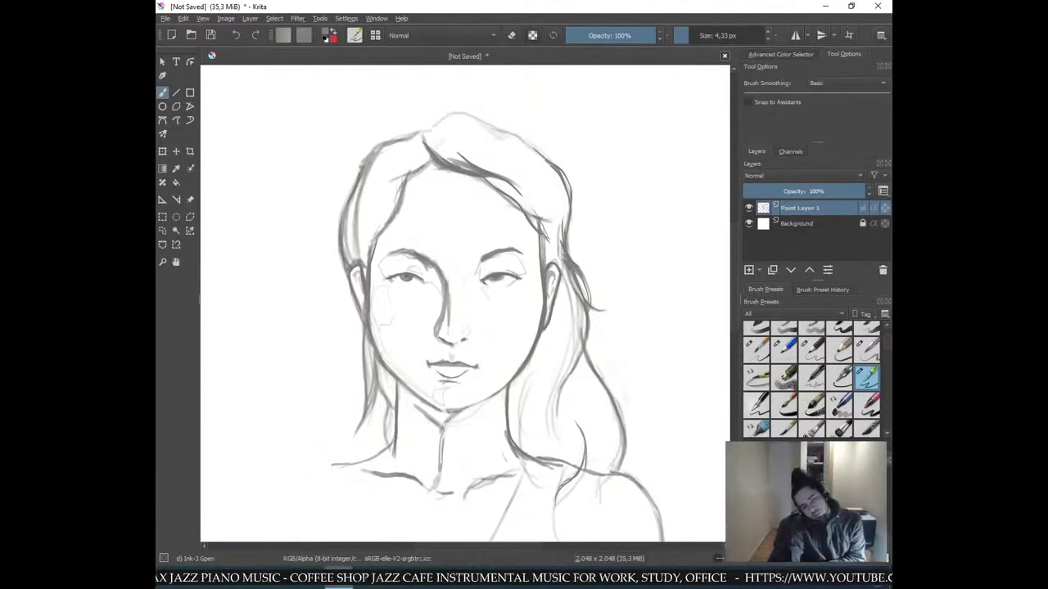
key(ctrl+plus)
key(ctrl+plus)
key(ctrl+plus)
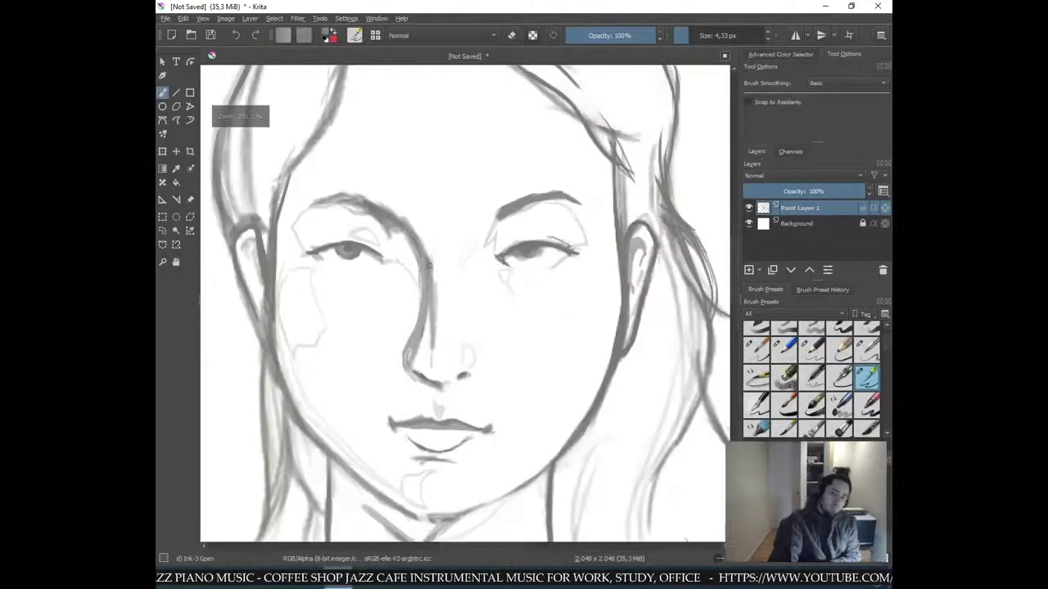
click(811, 376)
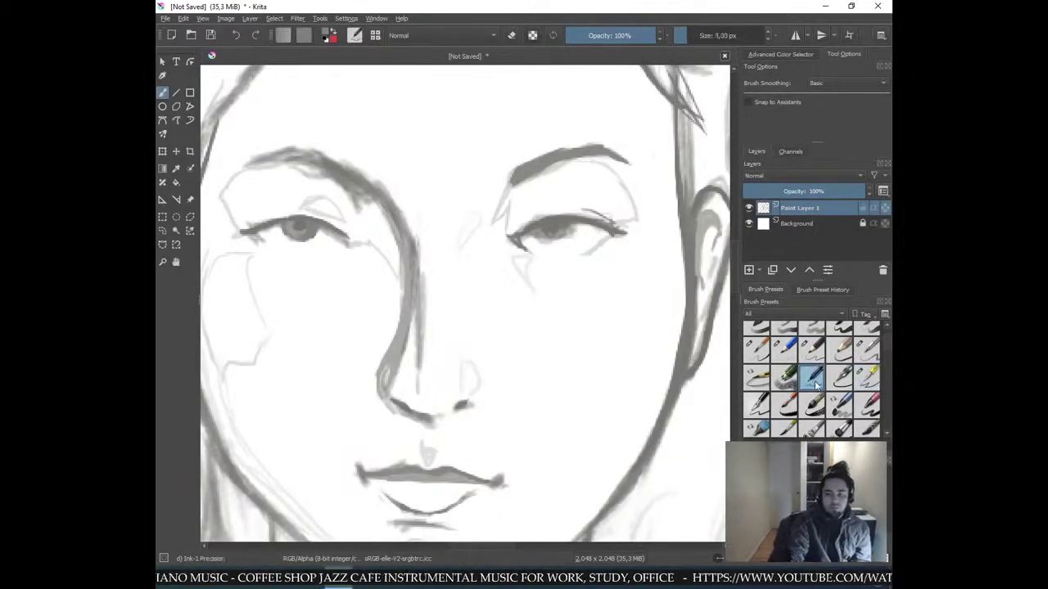
click(784, 376)
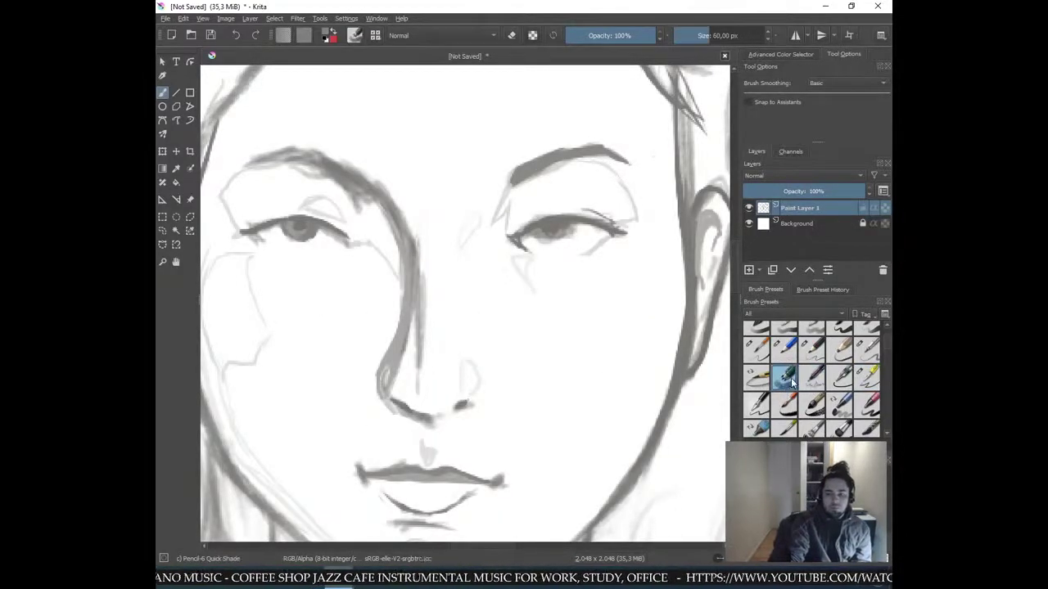
click(839, 405)
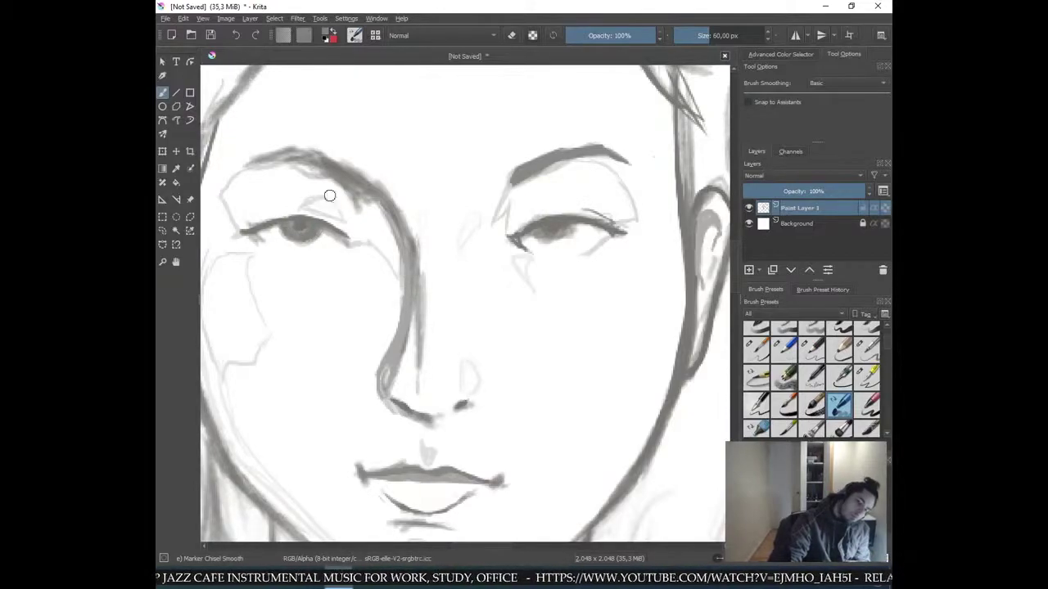
key(ctrl+minus)
key(ctrl+minus)
key(ctrl+minus)
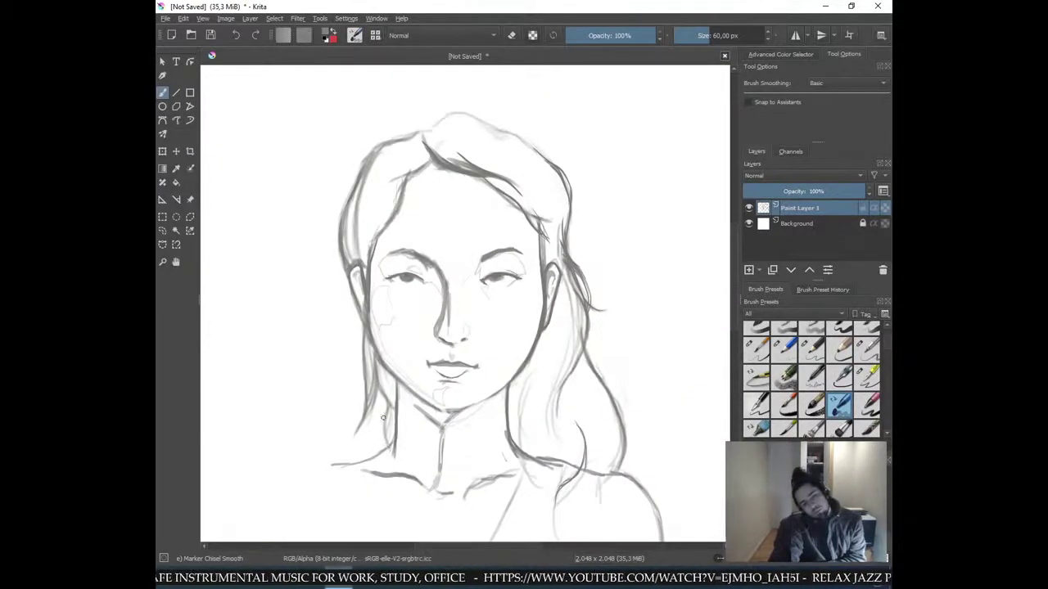
key(plus)
key(plus)
key(plus)
key(e)
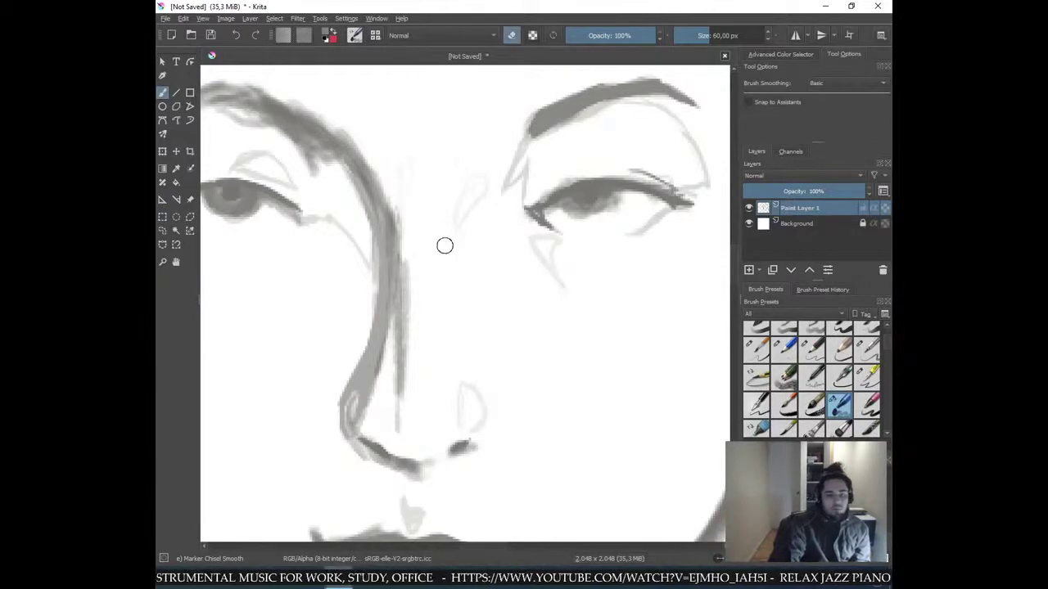
- Fill in and round the right eye's iris with the Pencil-3 Large 4B brush preset
click(839, 348)
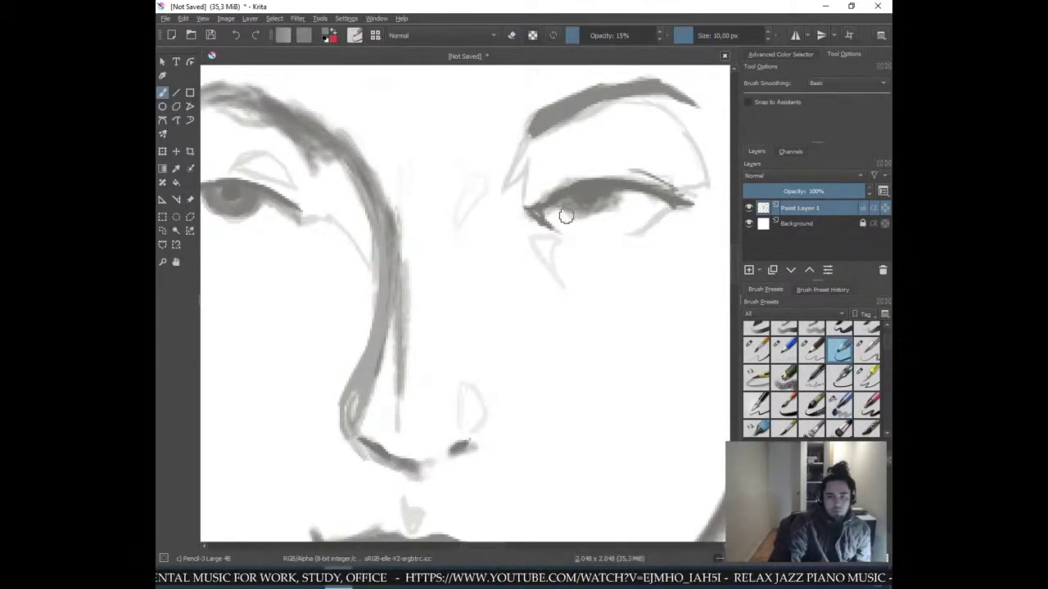
key(e)
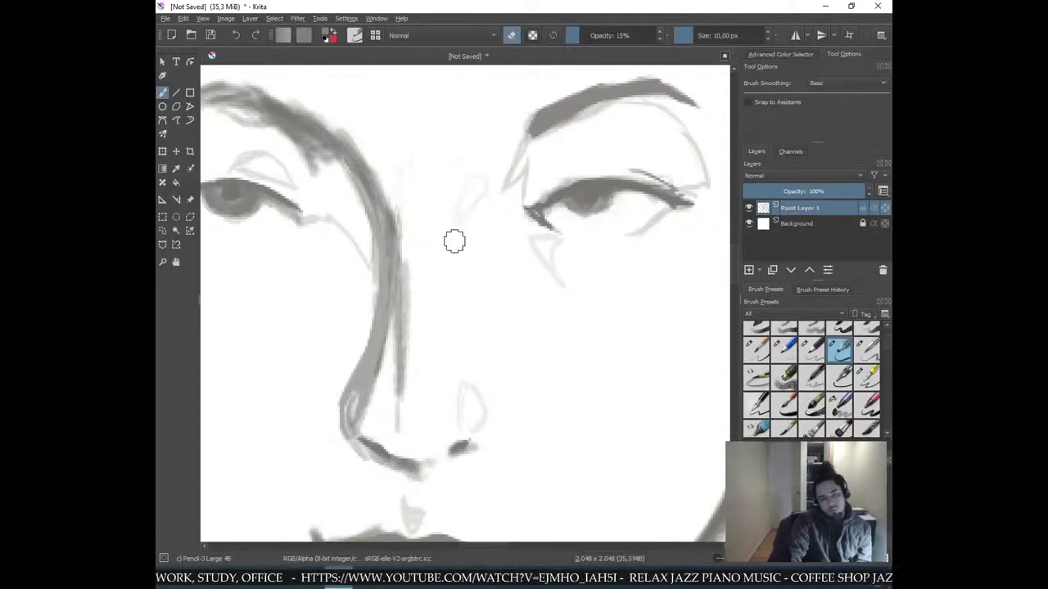
key(e)
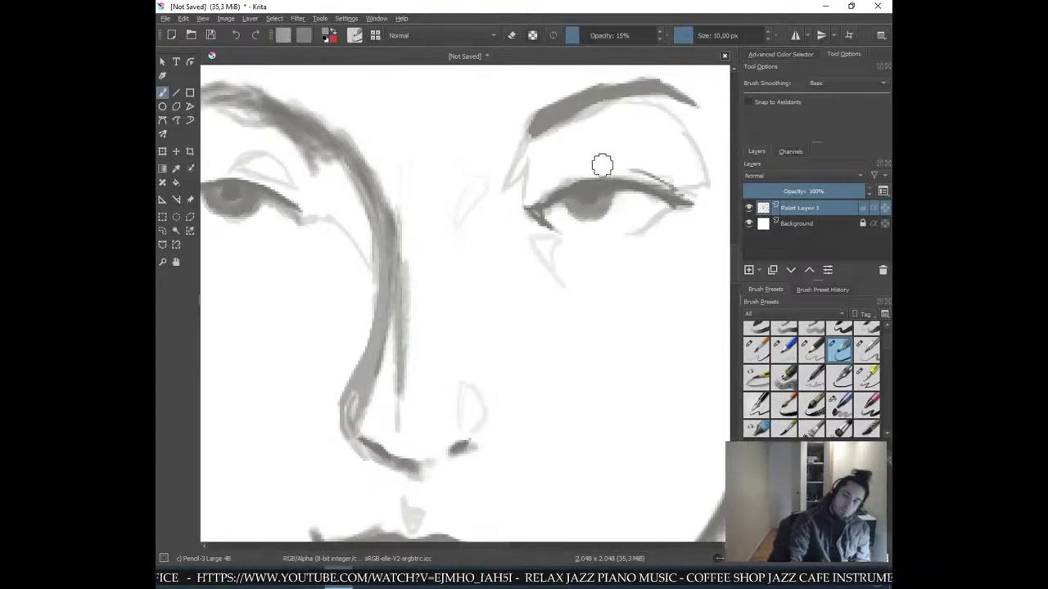
- Select the right eye's iris with a freehand outline, shift it slightly toward the outer corner, and deselect
click(162, 230)
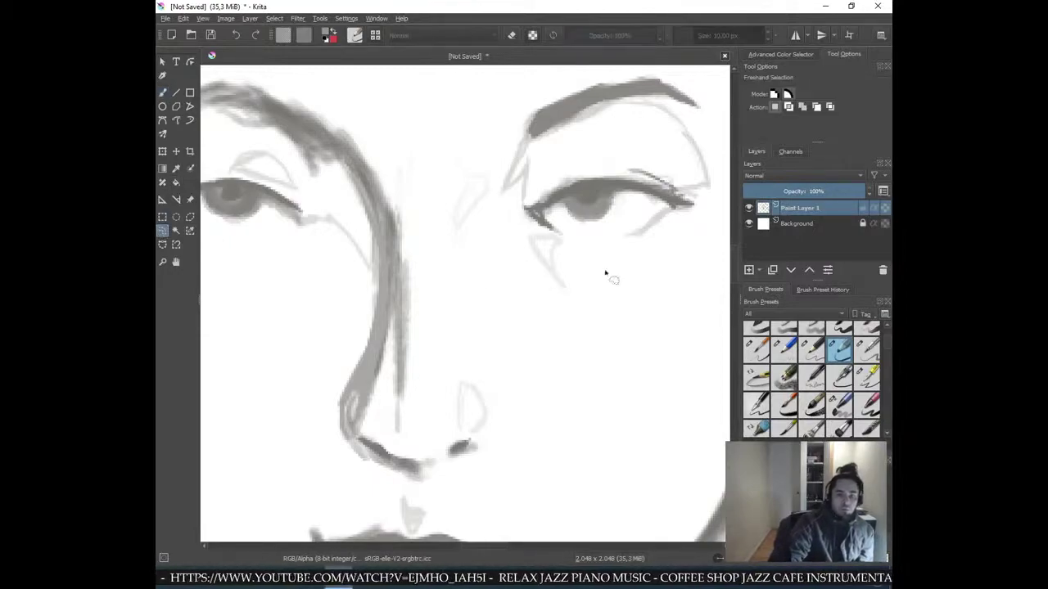
mouse_move(617, 197)
mouse_down()
mouse_move(609, 218)
mouse_move(581, 222)
mouse_move(563, 205)
mouse_move(597, 192)
mouse_move(621, 199)
mouse_move(600, 204)
mouse_move(618, 201)
mouse_move(611, 187)
mouse_up()
click(176, 151)
key(ctrl+minus)
key(ctrl+minus)
key(ctrl+minus)
scroll(600, 195, down, 3)
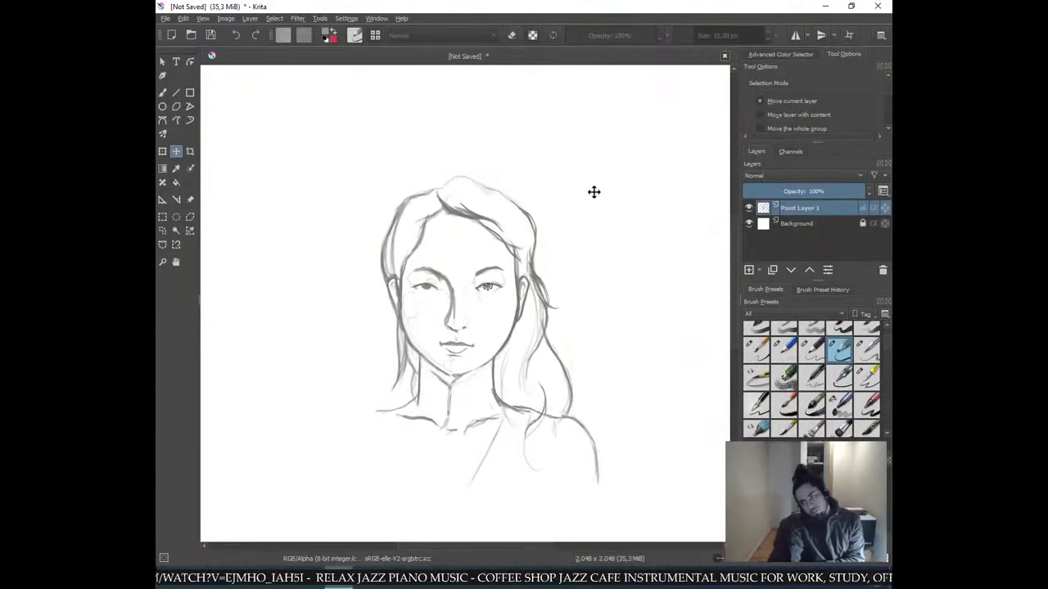
scroll(554, 213, up, 6)
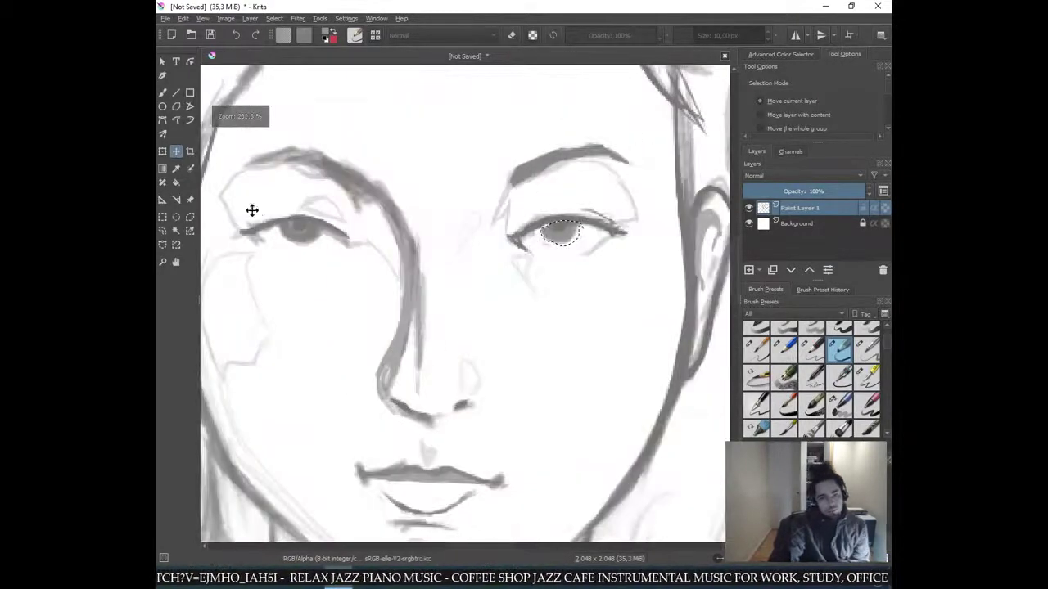
click(162, 216)
click(447, 211)
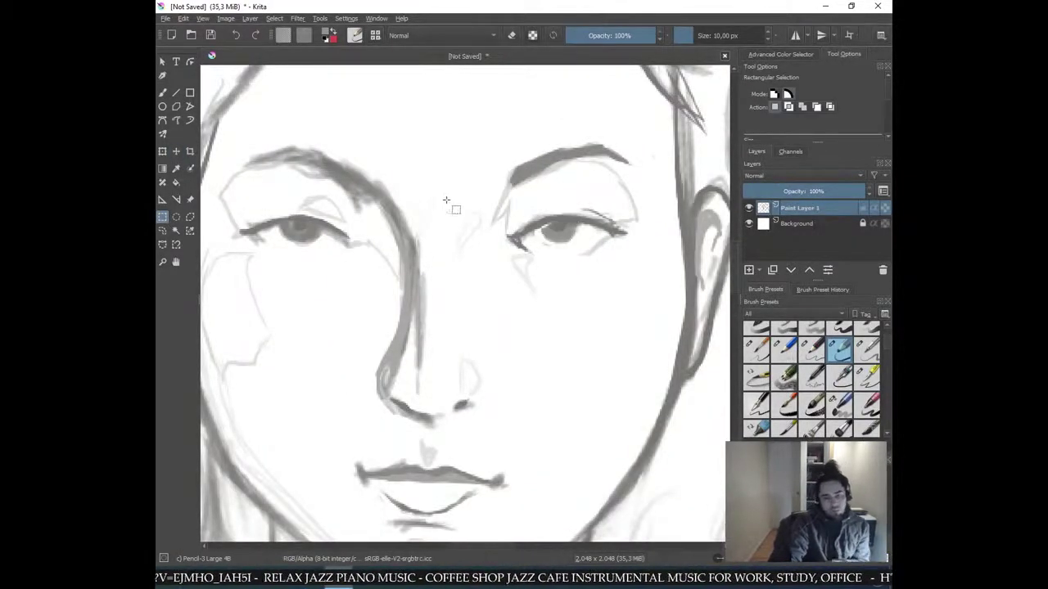
- Repair the inner edge of the right eye's iris with sampled greys at 5.33 px brush size, and switch to the Ink-2 Fineliner preset
scroll(498, 227, up, 4)
key(b)
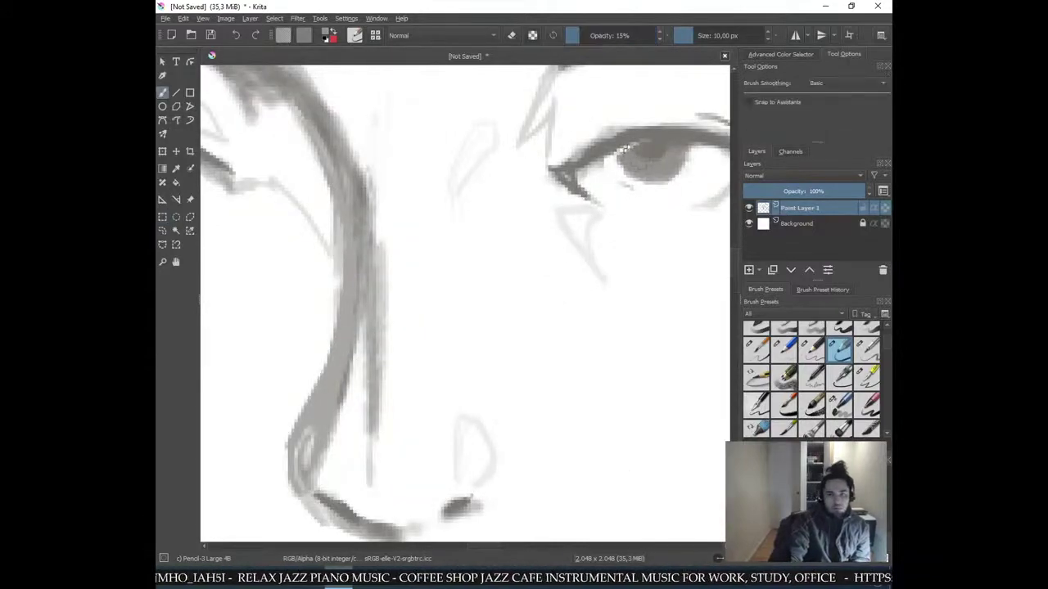
ctrl+click(652, 154)
shift+drag(650, 162, 636, 161)
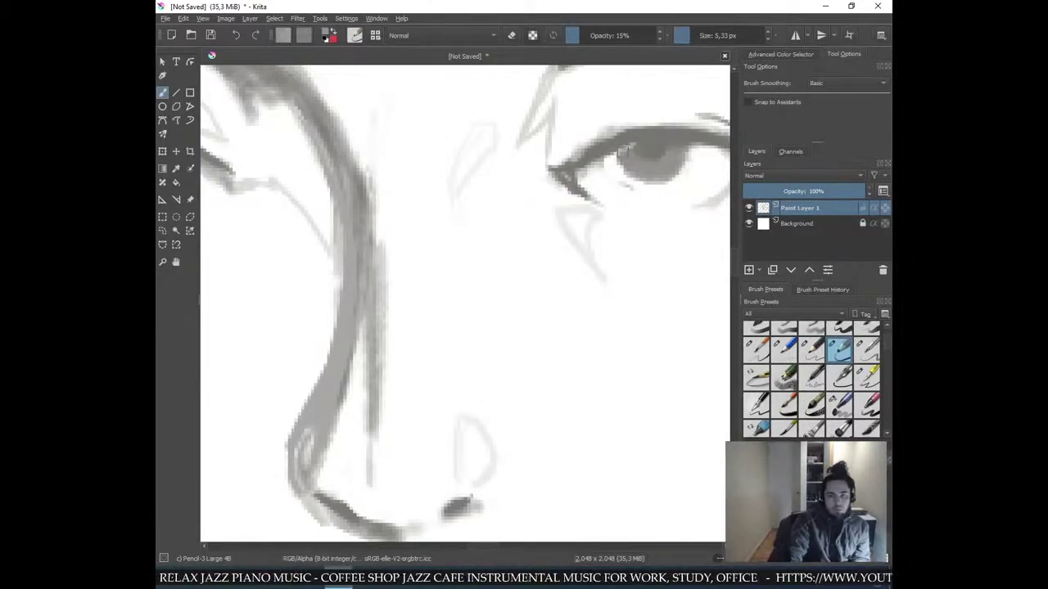
ctrl+click(627, 155)
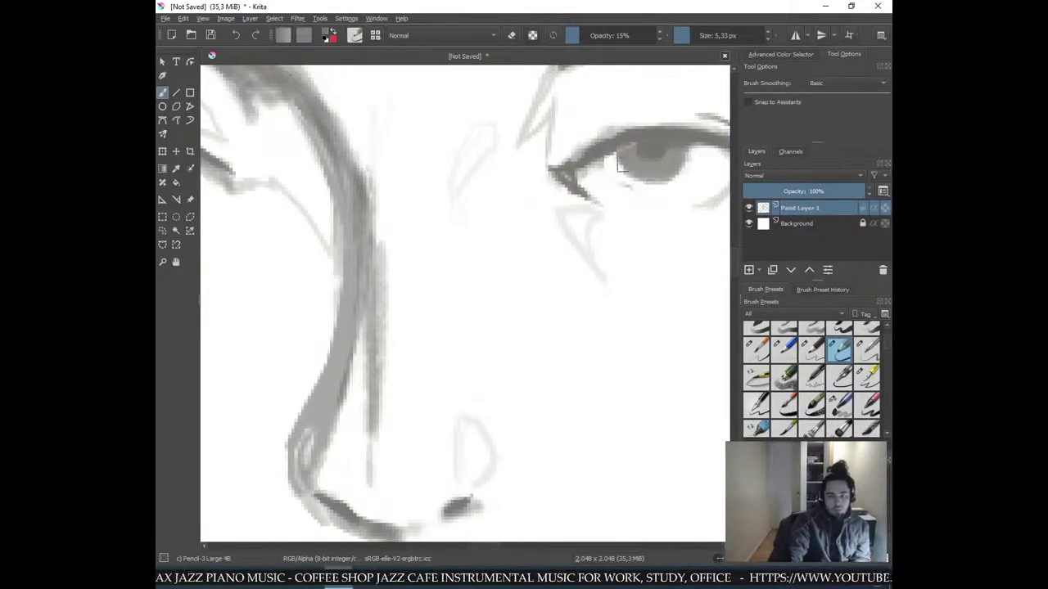
click(842, 375)
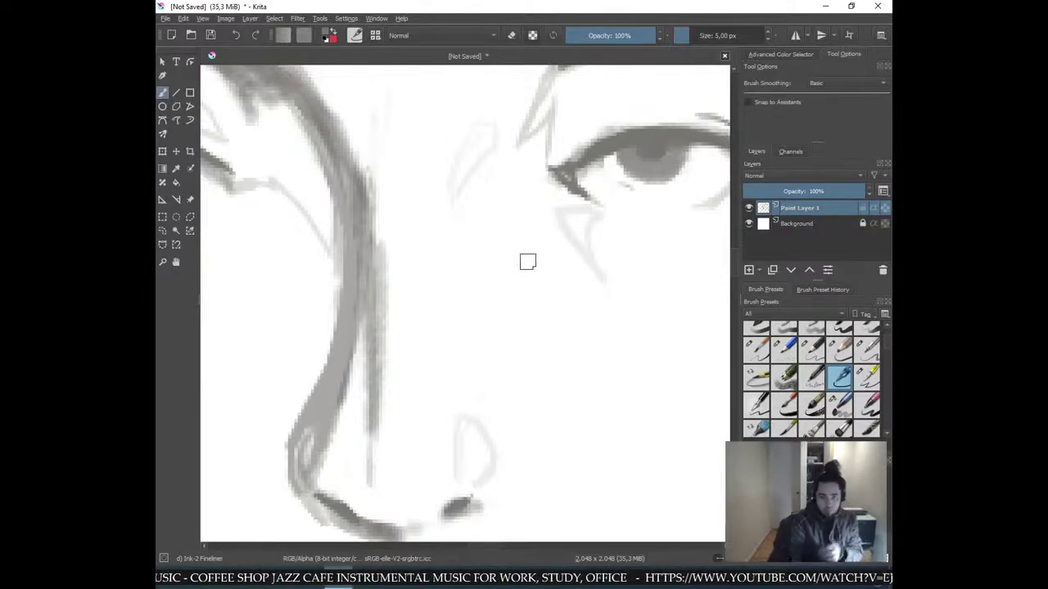
- Darken the inner corner of the eye beside the shaded nose edge, using the Ink-7 Brush Rough brush at 4.50 px
scroll(477, 273, down, 1)
drag(339, 271, 428, 265)
key(ctrl+plus)
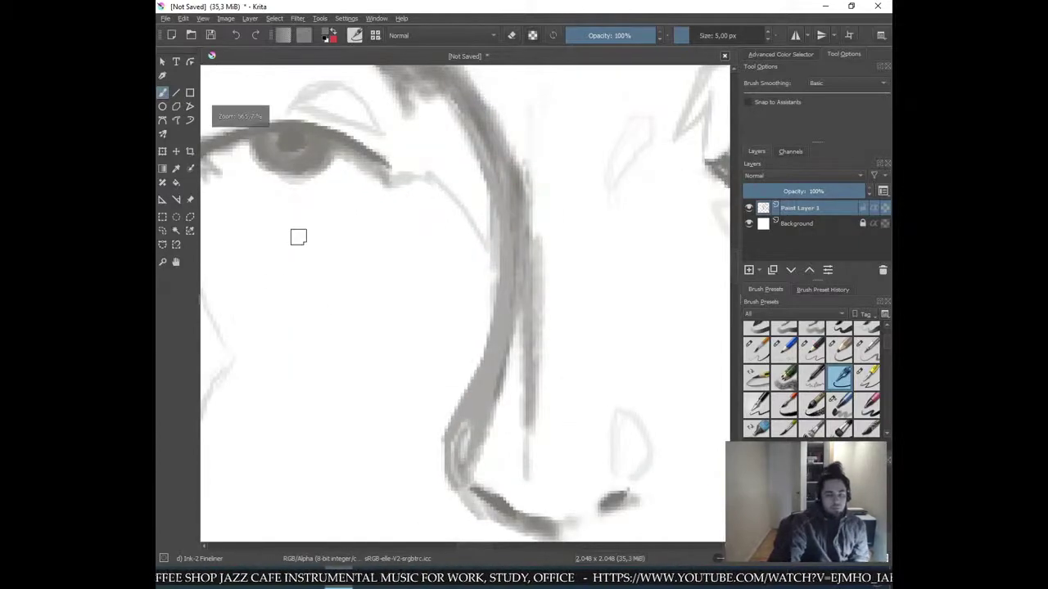
shift+drag(354, 215, 350, 215)
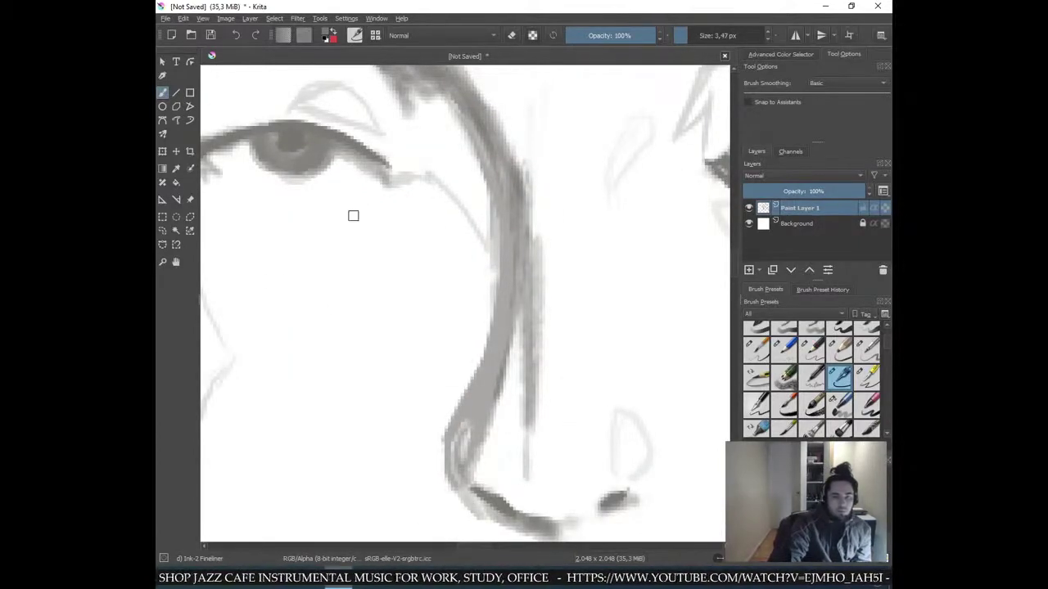
click(787, 406)
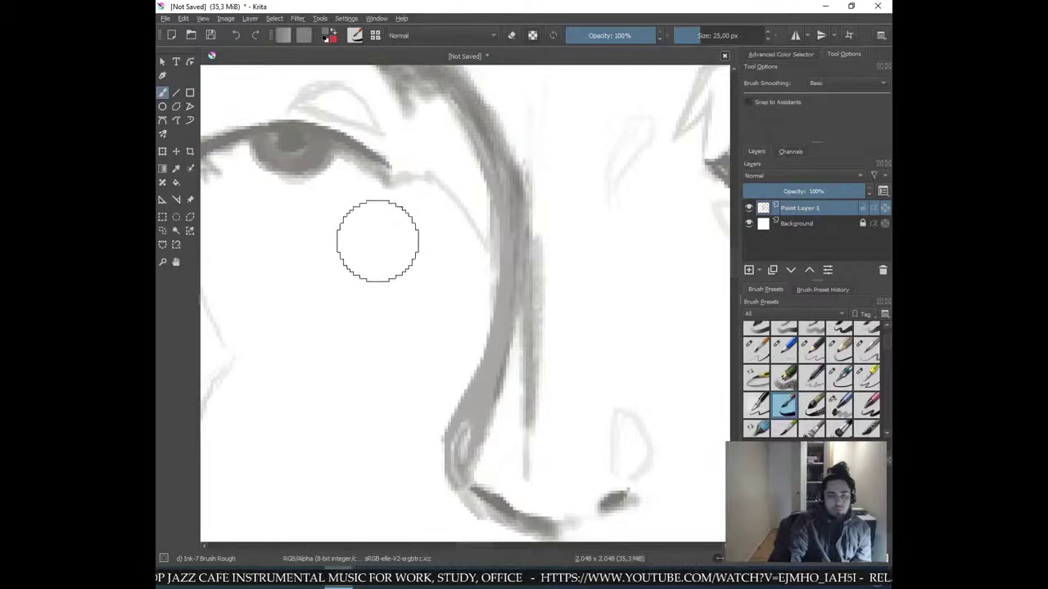
key(bracketleft)
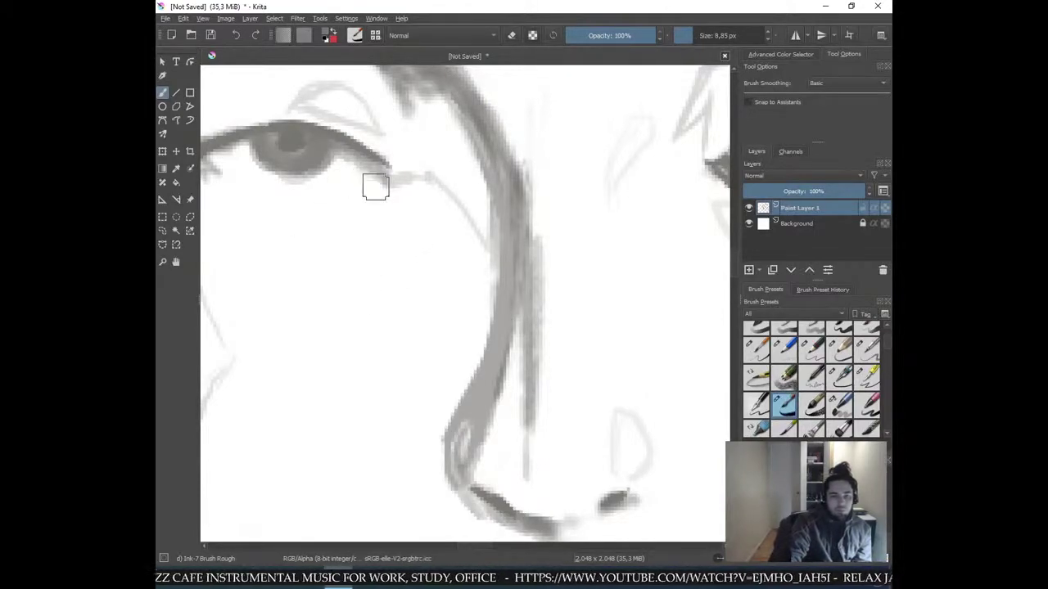
key(bracketleft)
key(bracketleft)
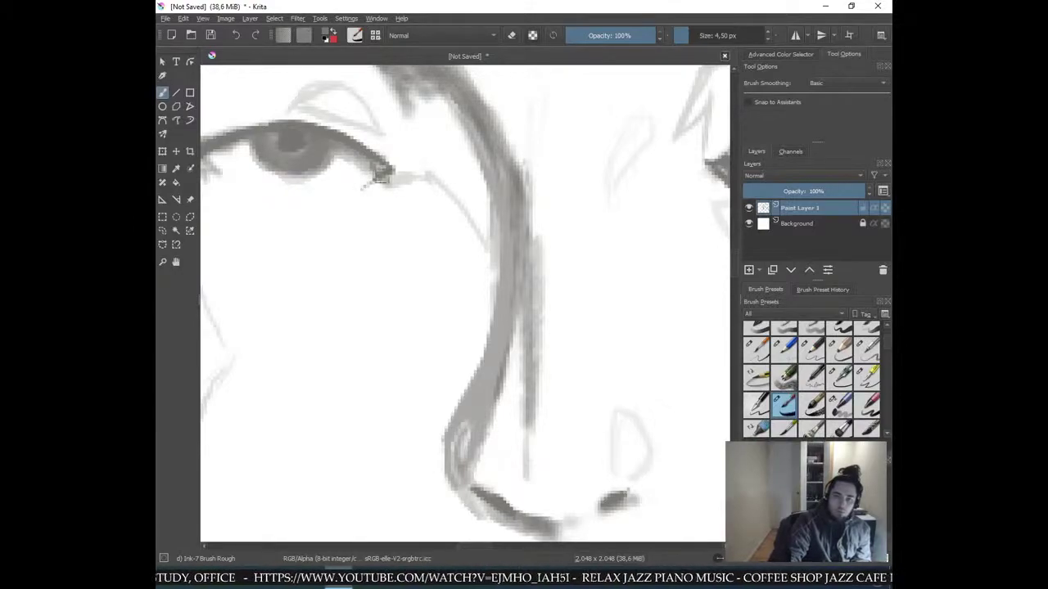
- Darken the outer corner of the same eye and draw short lashes along its upper and lower lids
key(minus)
key(minus)
key(minus)
key(minus)
key(minus)
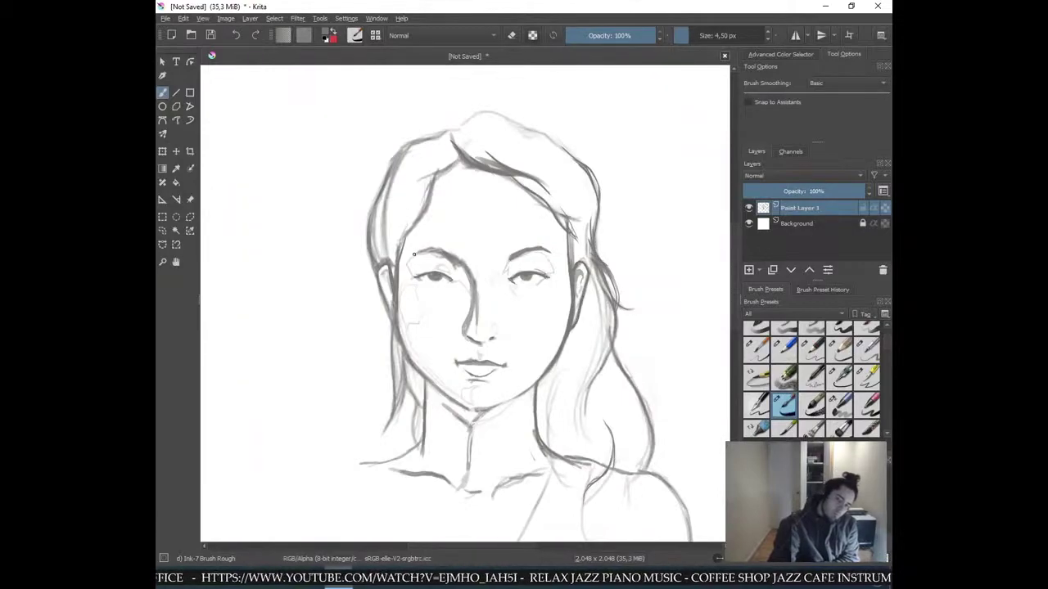
key(plus)
key(plus)
key(plus)
key(plus)
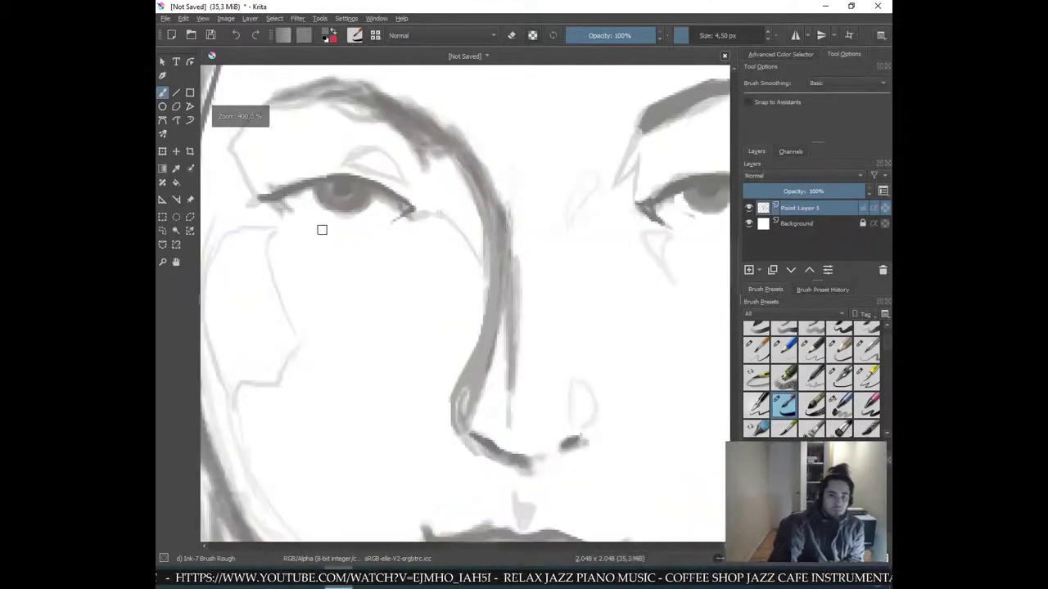
key(plus)
key(plus)
key(plus)
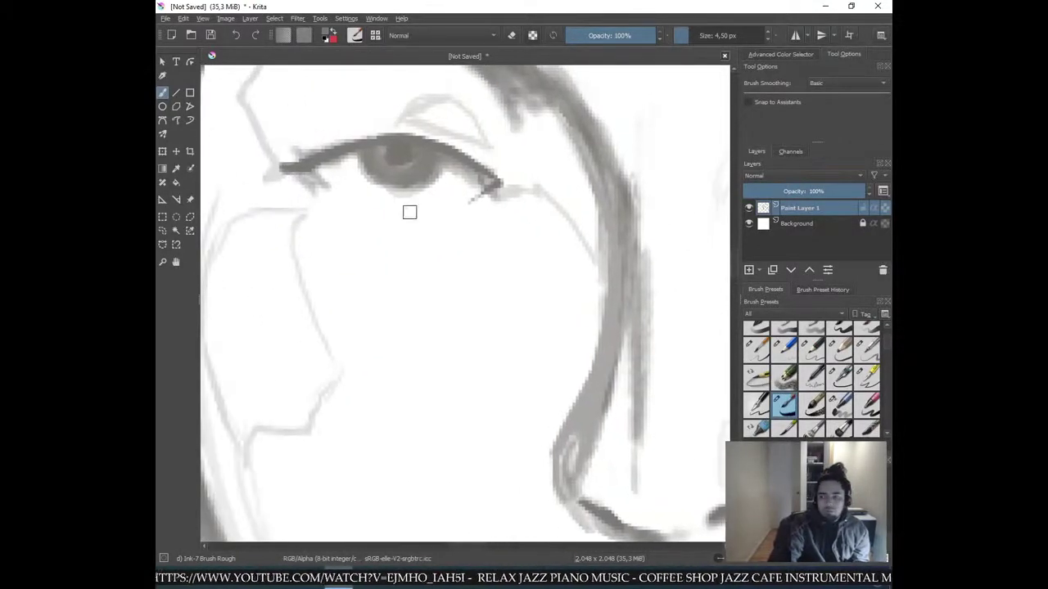
drag(315, 187, 297, 172)
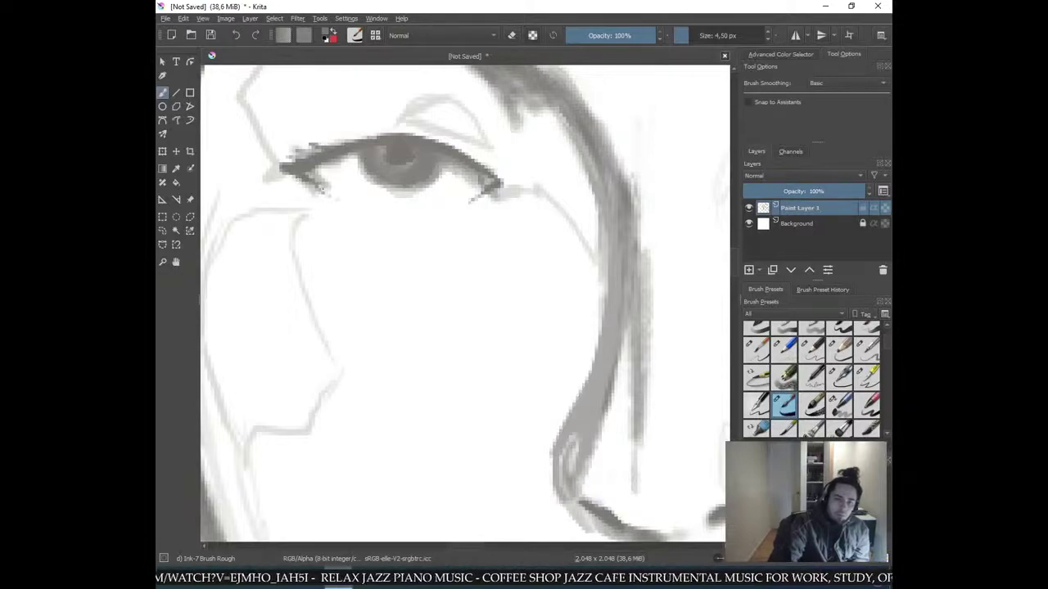
- Undo the last lower-lid stroke, sample a grey from the eye corner and extend the lower lid line faintly inward
key(ctrl+z)
ctrl+click(321, 180)
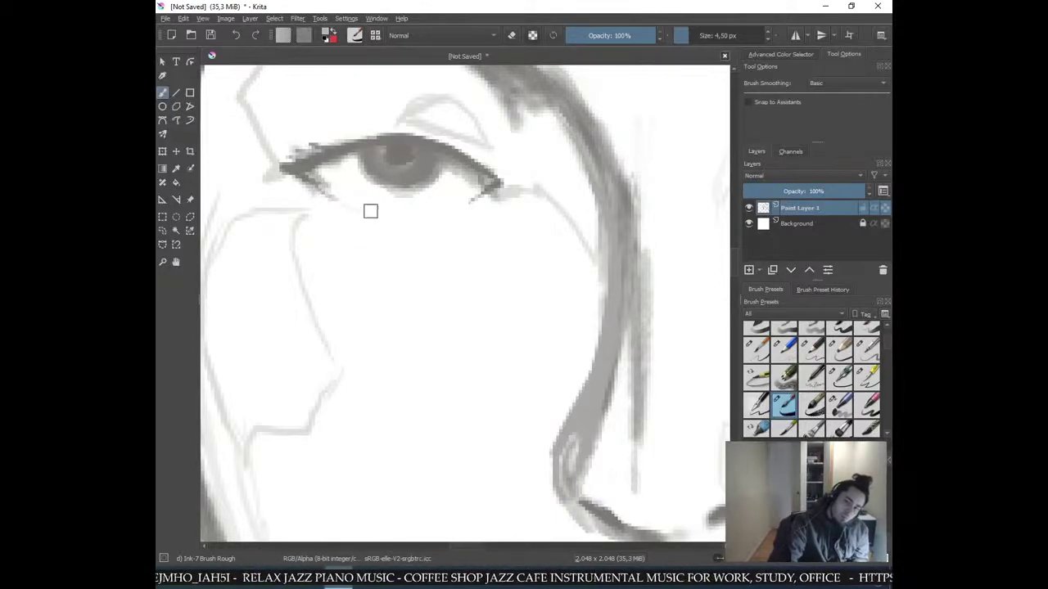
drag(342, 206, 373, 210)
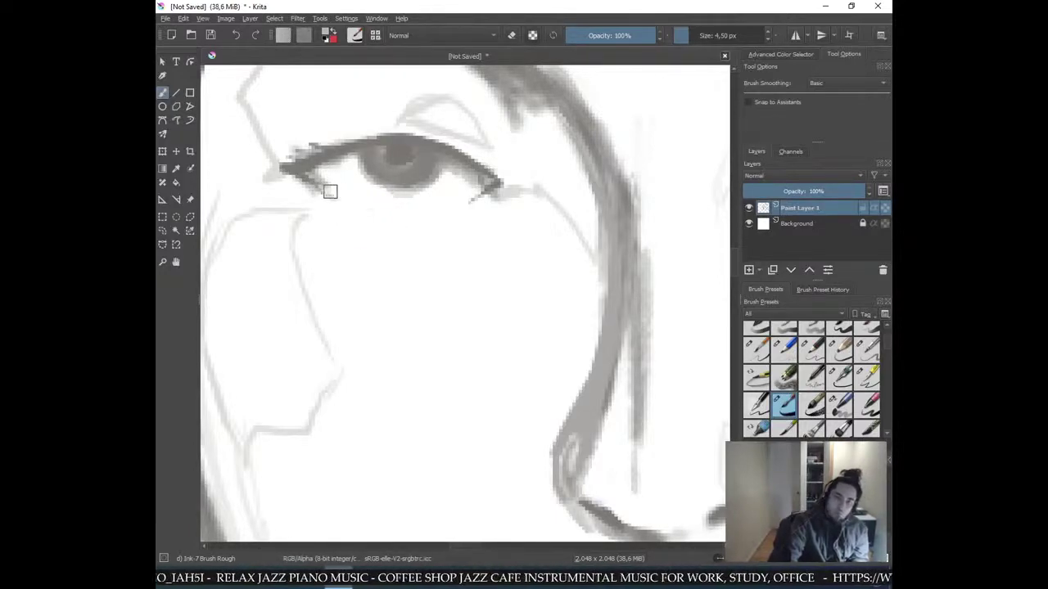
key(Page_Down)
key(ctrl+minus)
key(ctrl+minus)
key(ctrl+minus)
key(ctrl+minus)
key(ctrl+minus)
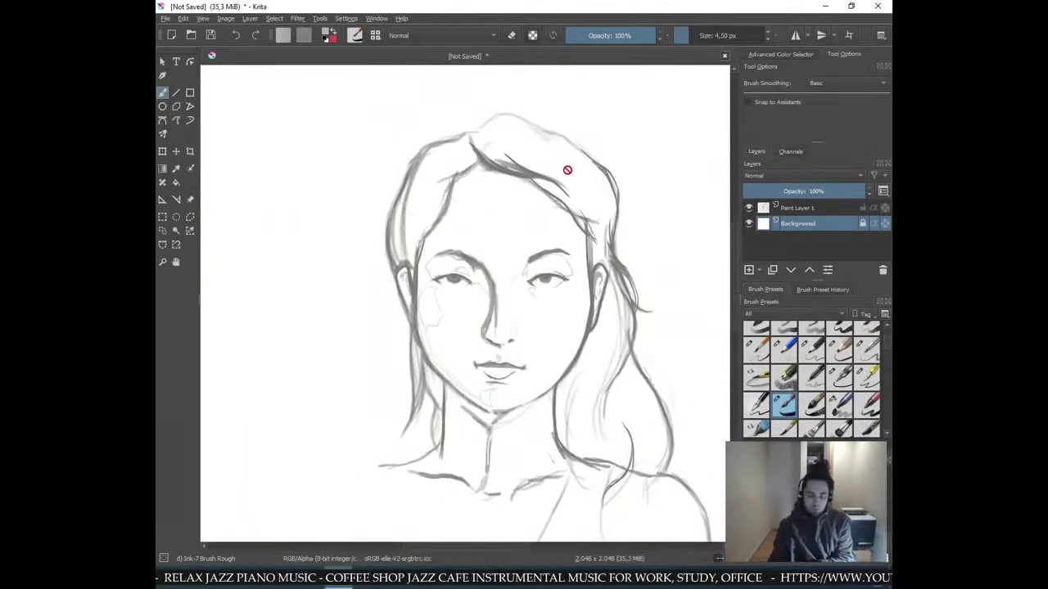
key(Page_Up)
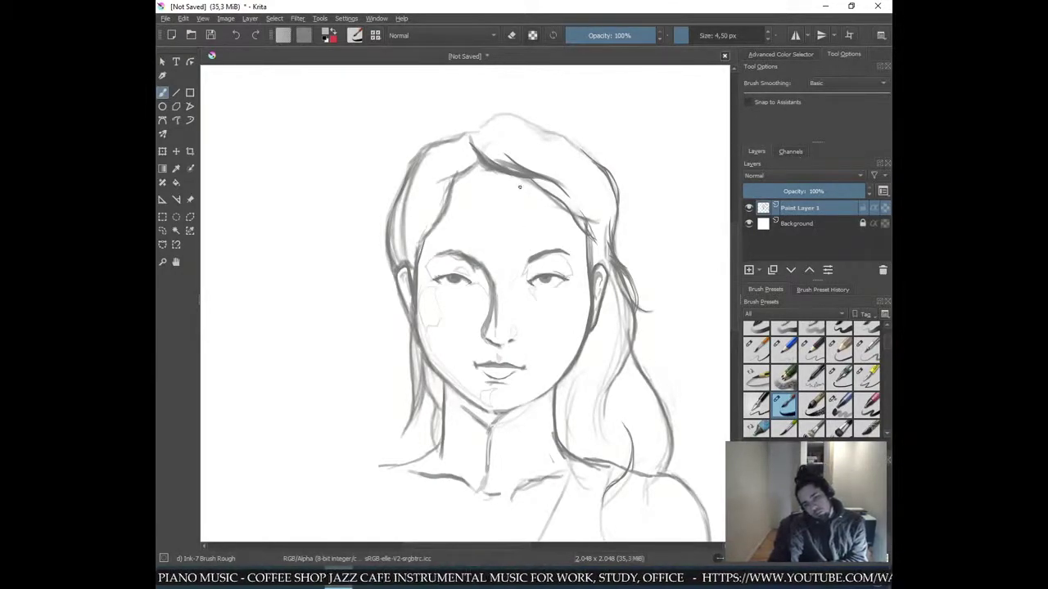
- Add upper lashes at the outer corner of the same eye with the Ink-4 Pen Rough brush at 7 px
scroll(518, 182, up, 5)
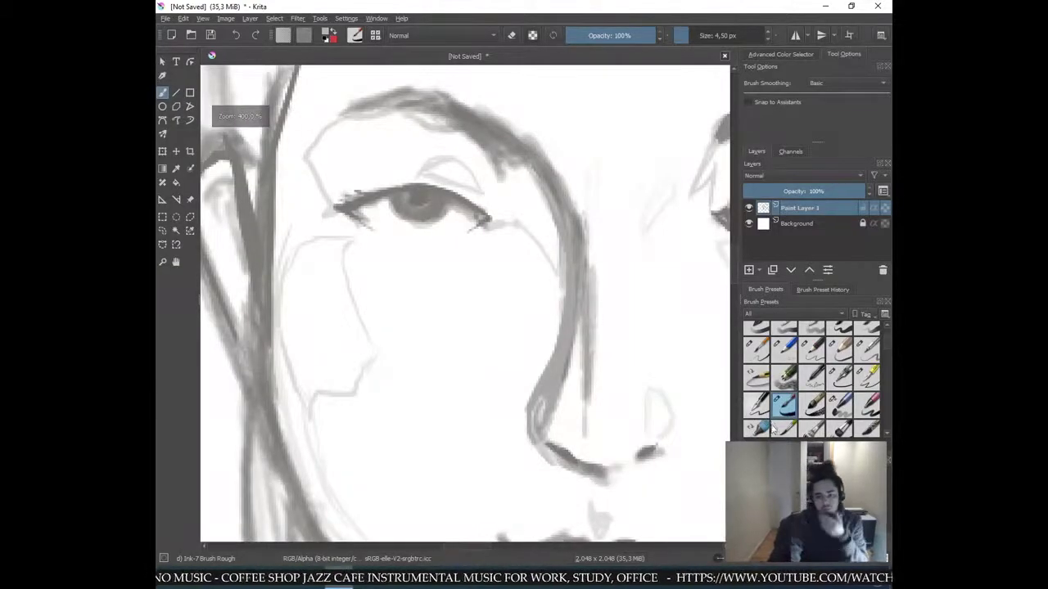
click(756, 404)
scroll(364, 165, up, 2)
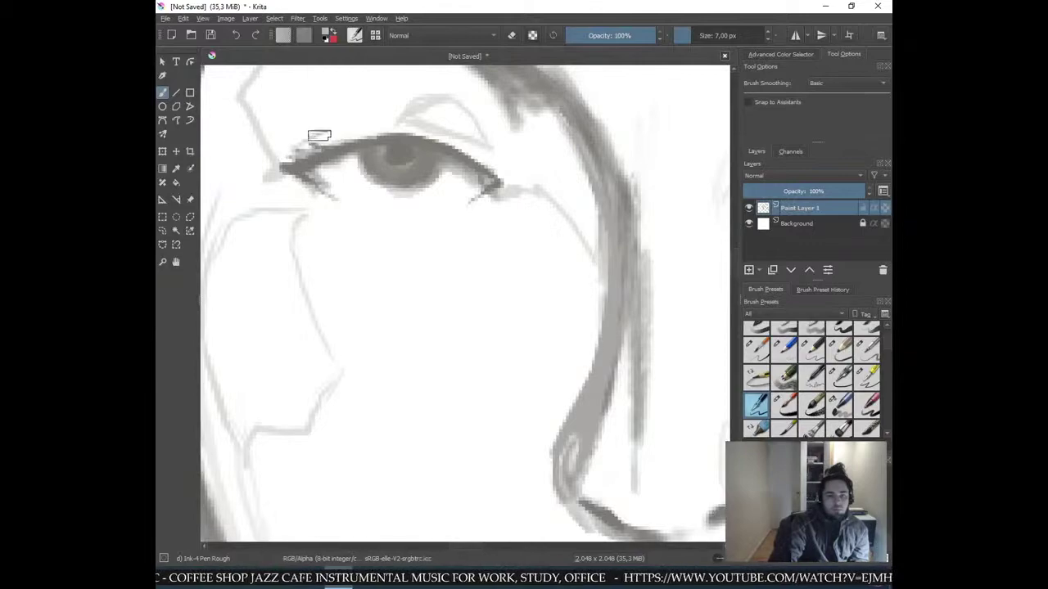
drag(305, 149, 342, 131)
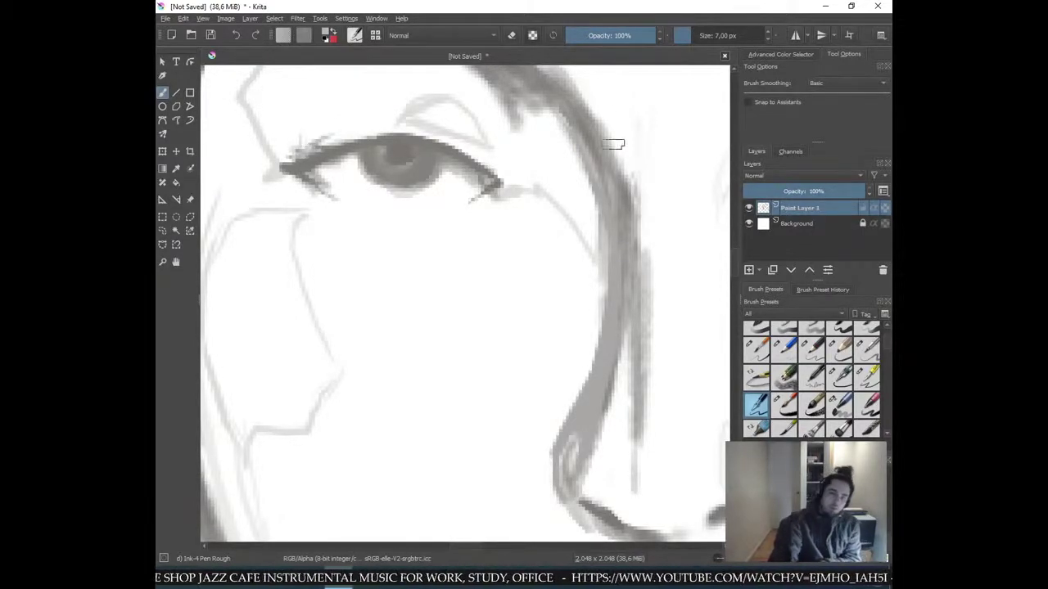
- Erase the thick shading inside and around the nose wing below the shaded bridge, leaving a thin curved outline
scroll(583, 193, down, 2)
scroll(581, 195, down, 3)
scroll(575, 194, down, 2)
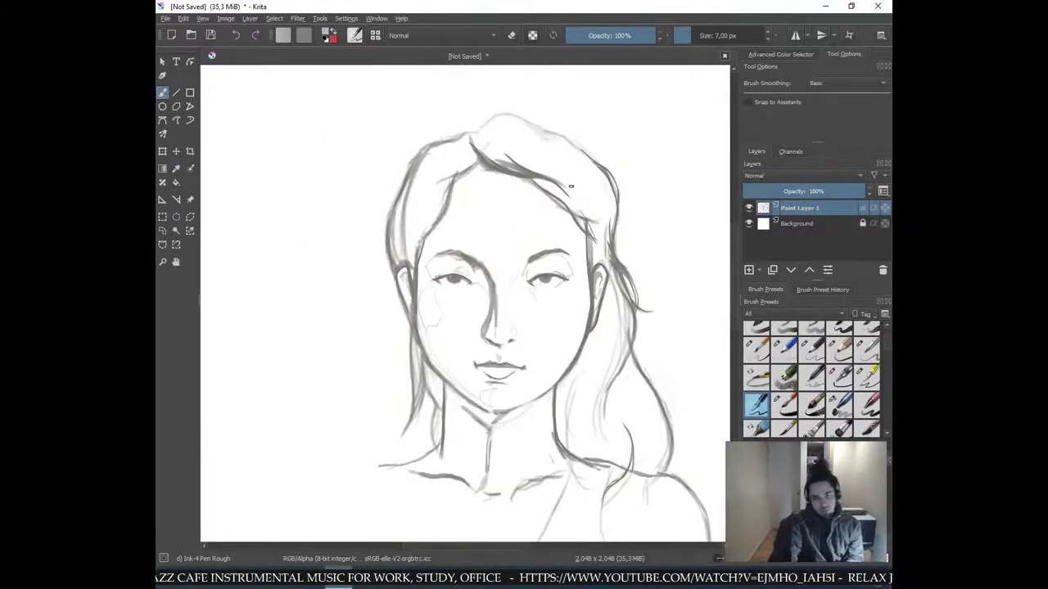
scroll(568, 191, up, 3)
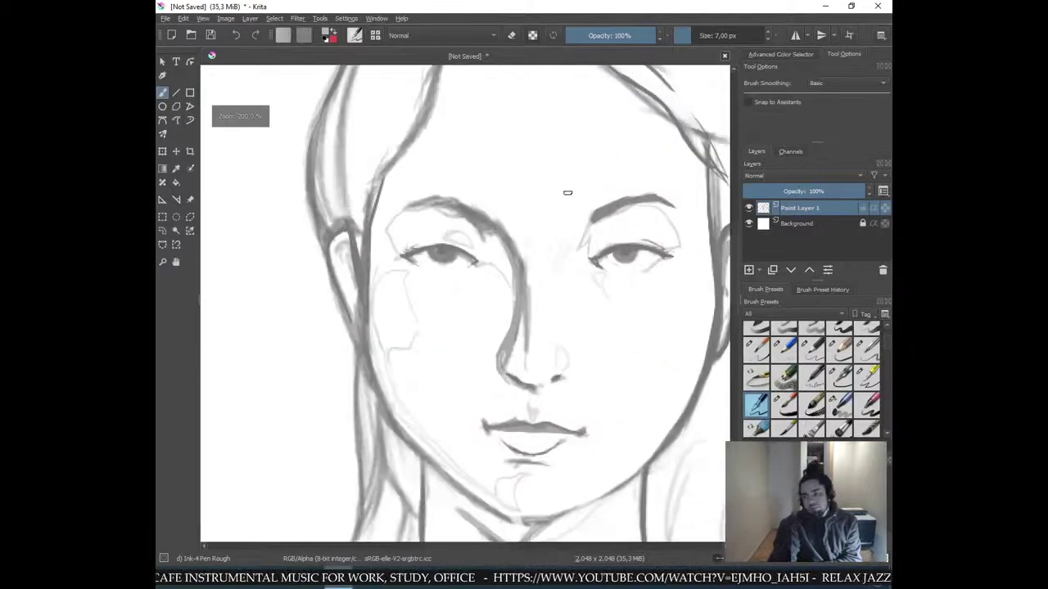
scroll(575, 454, up, 2)
key(e)
mouse_move(529, 380)
mouse_down()
mouse_move(518, 381)
mouse_move(527, 369)
mouse_move(527, 425)
mouse_up()
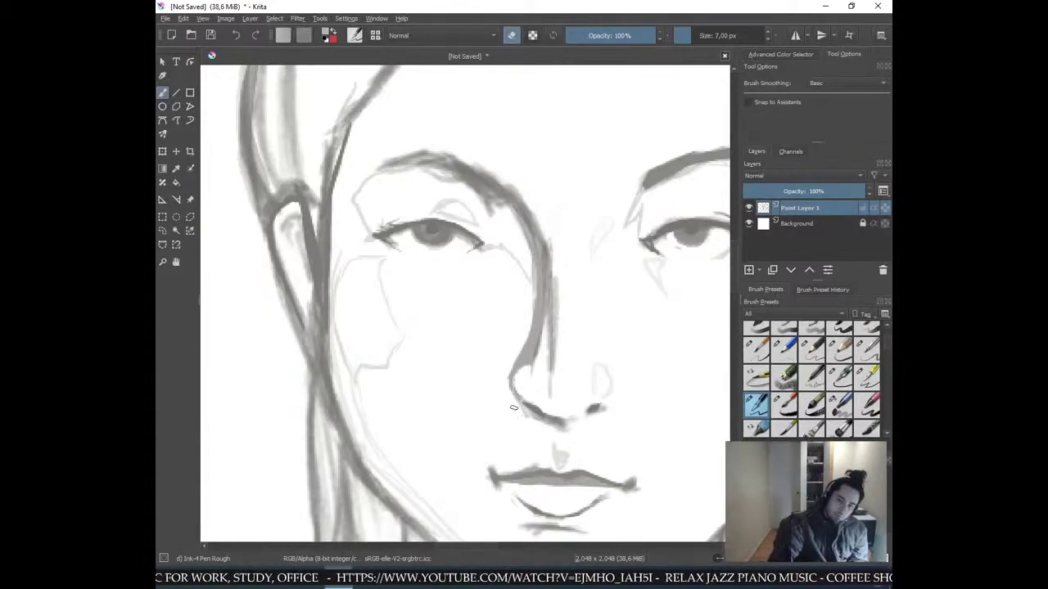
- Paint a flat light grey shadow down the shaded side of the nose bridge to the underside of the tip
key(e)
mouse_move(536, 275)
mouse_down()
mouse_move(545, 358)
mouse_move(534, 346)
mouse_move(538, 302)
mouse_move(531, 325)
mouse_move(544, 341)
mouse_move(552, 323)
mouse_move(544, 295)
mouse_move(547, 346)
mouse_move(545, 277)
mouse_move(550, 370)
mouse_up()
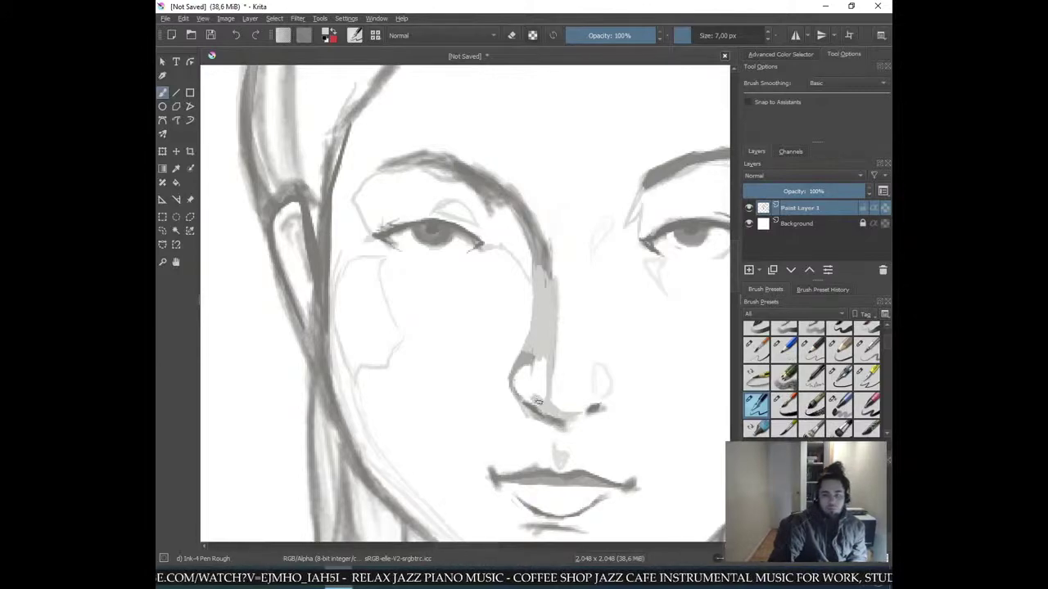
mouse_move(538, 382)
mouse_down()
mouse_move(544, 400)
mouse_move(550, 358)
mouse_up()
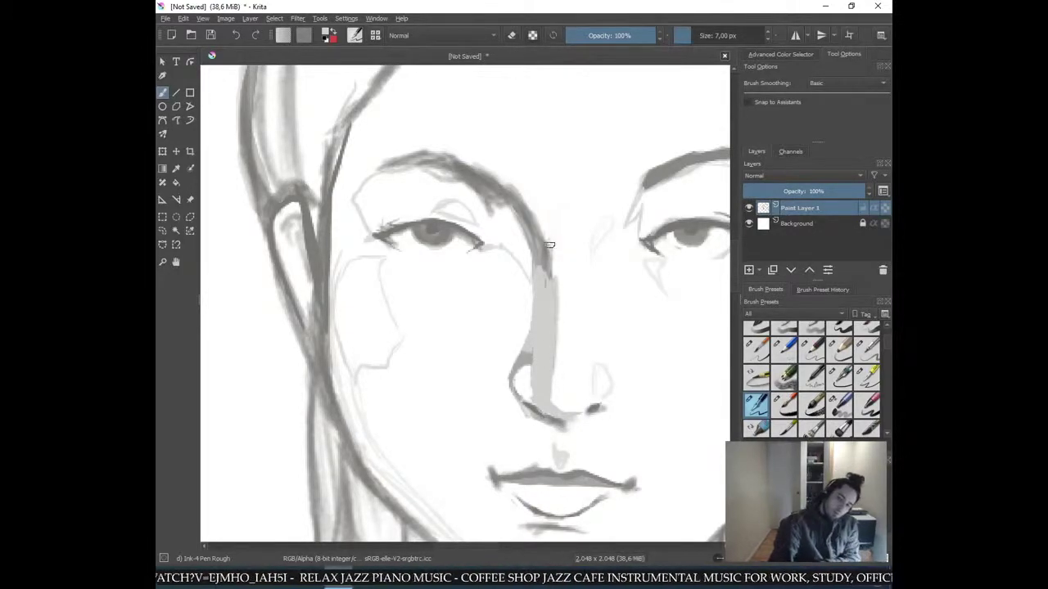
- Mirror the whole image horizontally
key(minus)
key(minus)
key(minus)
key(minus)
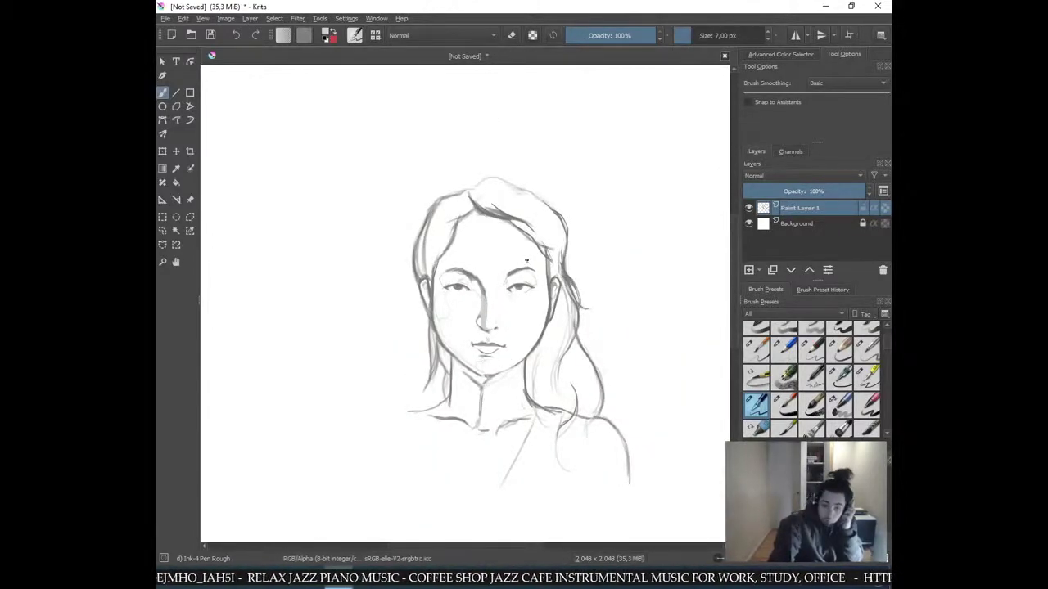
key(plus)
key(plus)
key(plus)
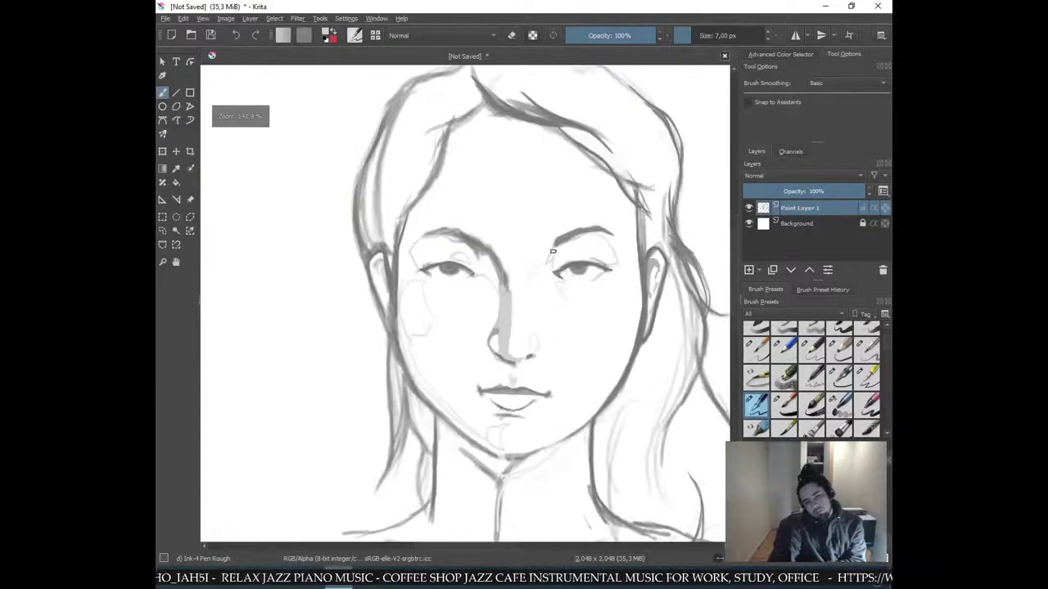
click(229, 18)
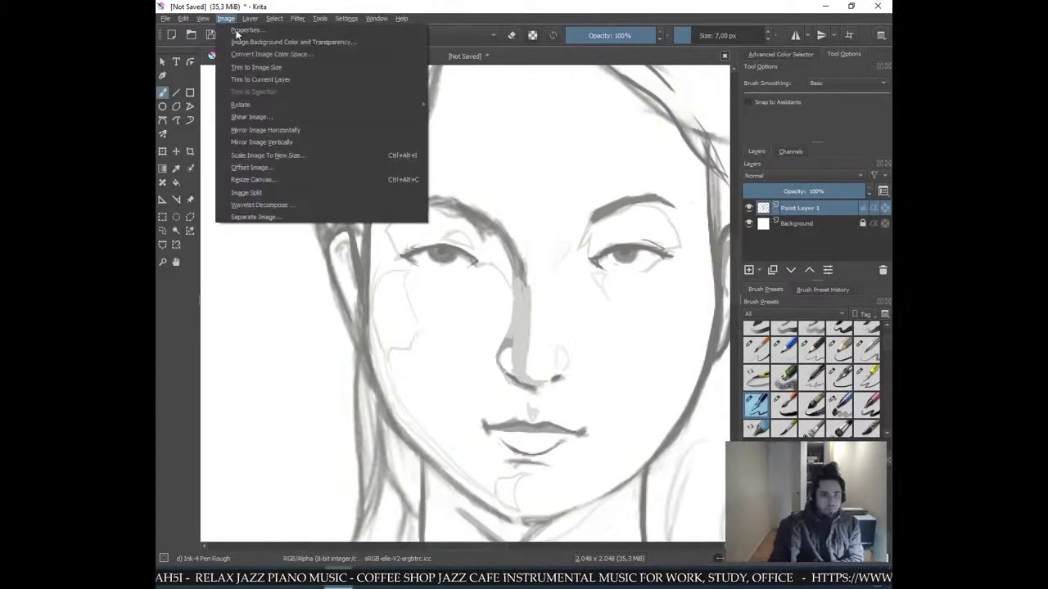
click(264, 129)
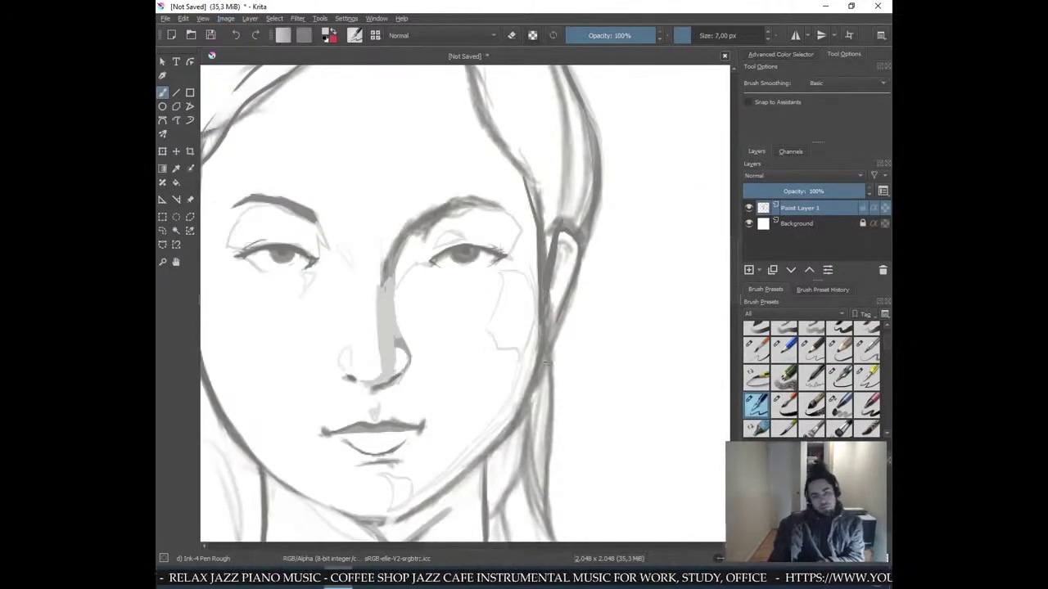
- Erase the dark outline of the nose wing on the shaded side and repaint the wing in flat light grey
key(minus)
key(minus)
key(plus)
key(plus)
key(plus)
key(plus)
drag(428, 381, 608, 347)
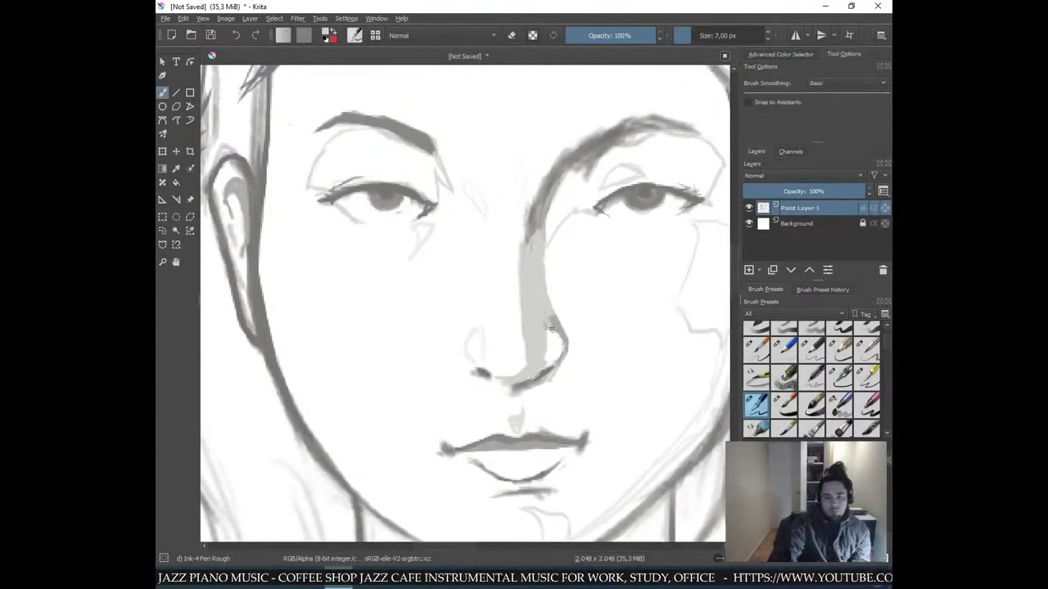
key(e)
drag(550, 302, 579, 358)
key(e)
drag(543, 314, 565, 341)
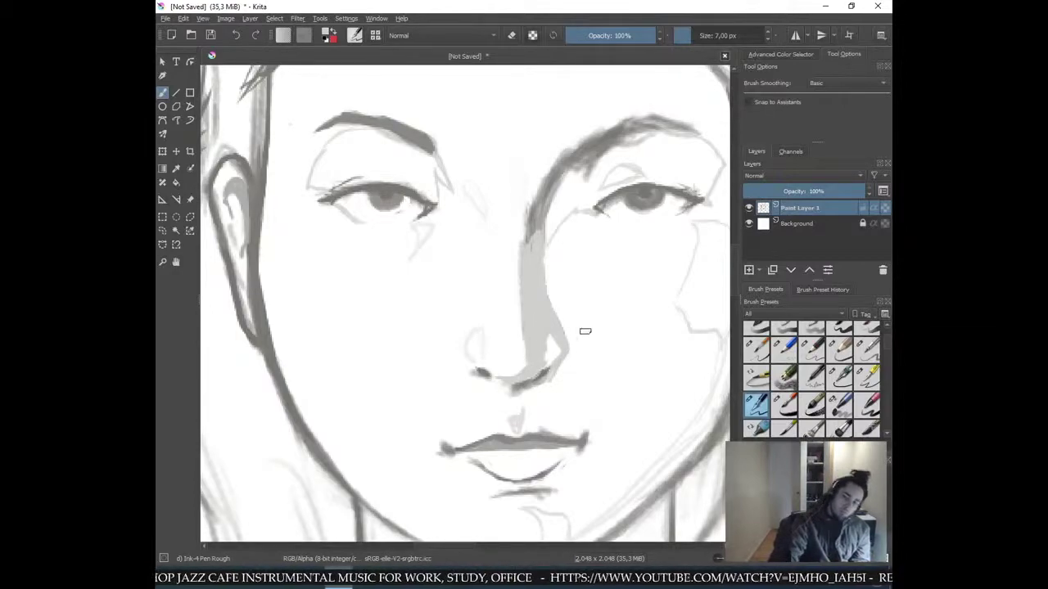
- Blend the brow line into the nose shadow with the Pencil-2 brush at 10 px, and clean the shadow's edge with the eraser
click(762, 382)
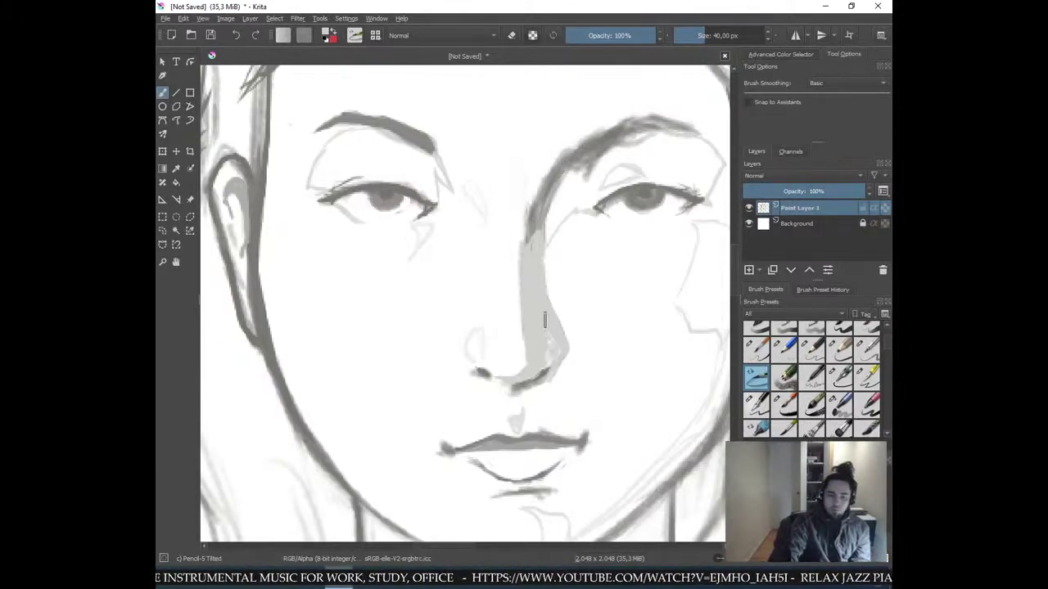
click(811, 348)
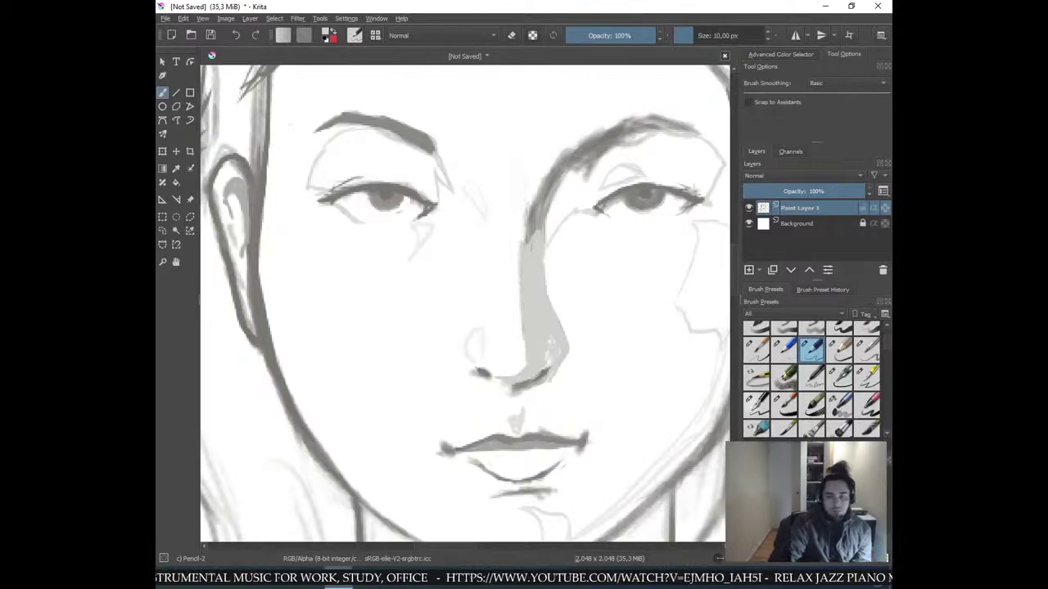
mouse_move(530, 237)
mouse_down()
mouse_move(526, 281)
mouse_move(541, 191)
mouse_move(526, 260)
mouse_move(546, 216)
mouse_up()
ctrl+click(590, 290)
key(e)
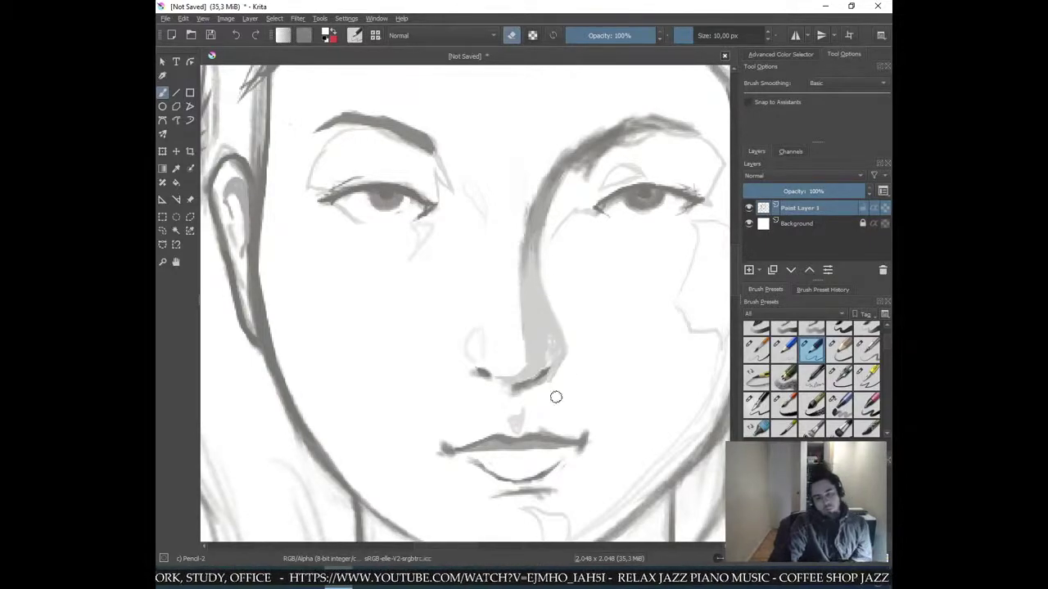
- Shade the nostril and wing on the nose's shadow side with the Pencil-3 Large 4B brush at 15% opacity and 5.33 px
scroll(565, 344, down, 5)
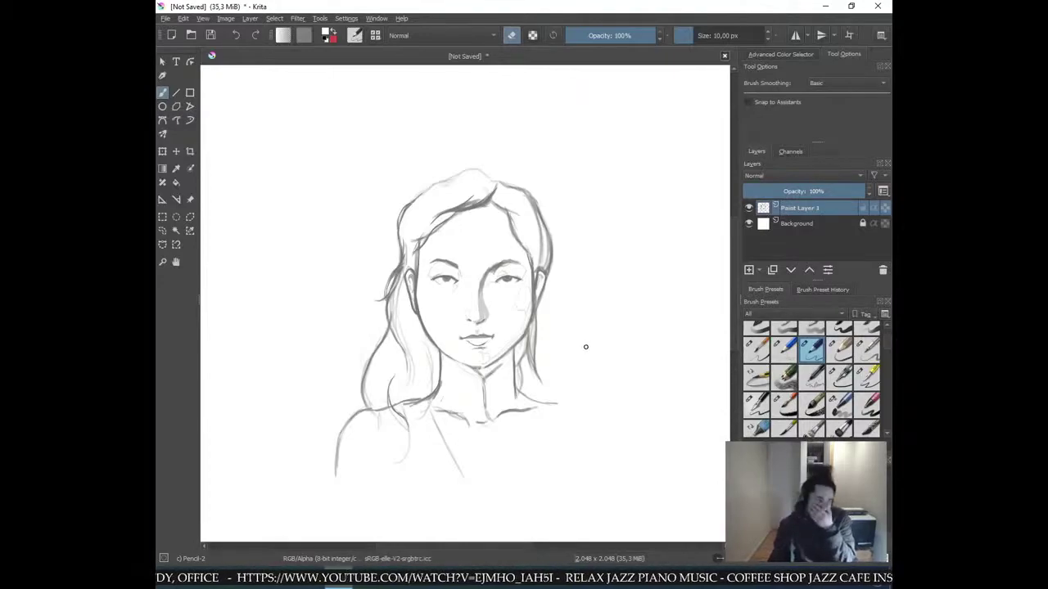
scroll(594, 328, up, 8)
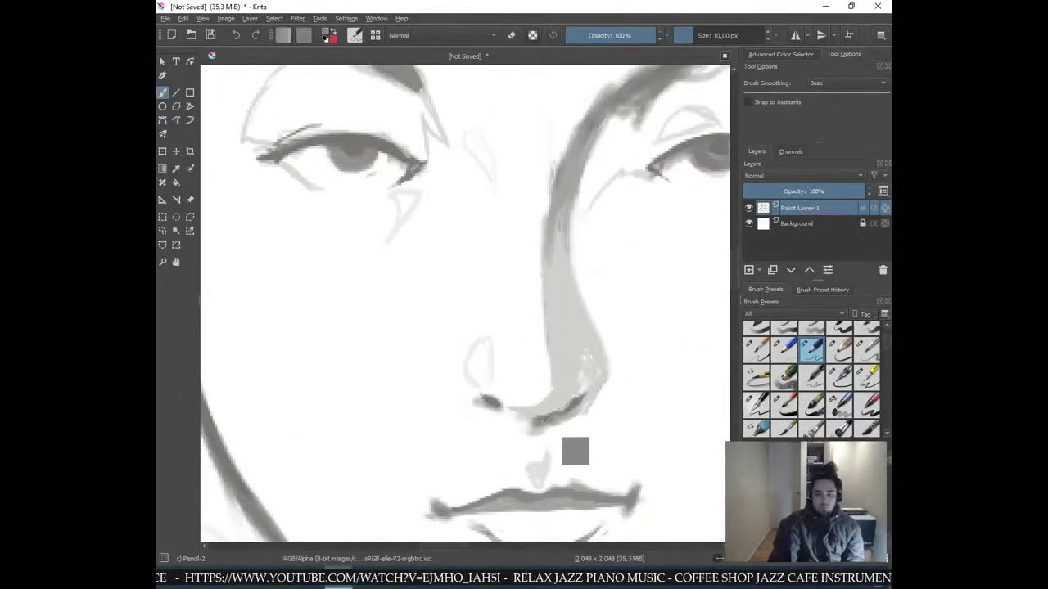
click(840, 350)
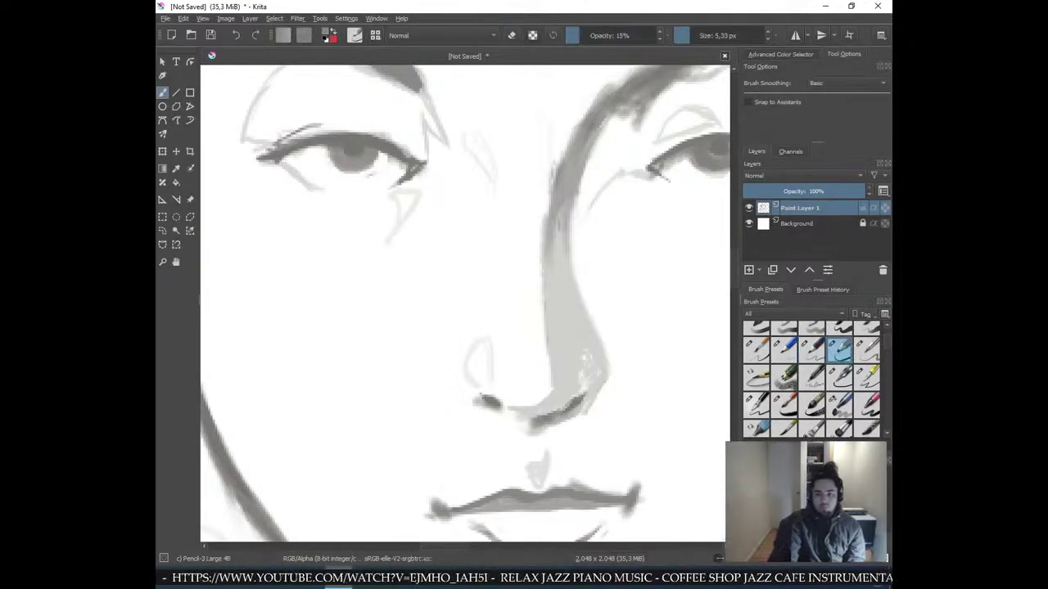
ctrl+click(582, 355)
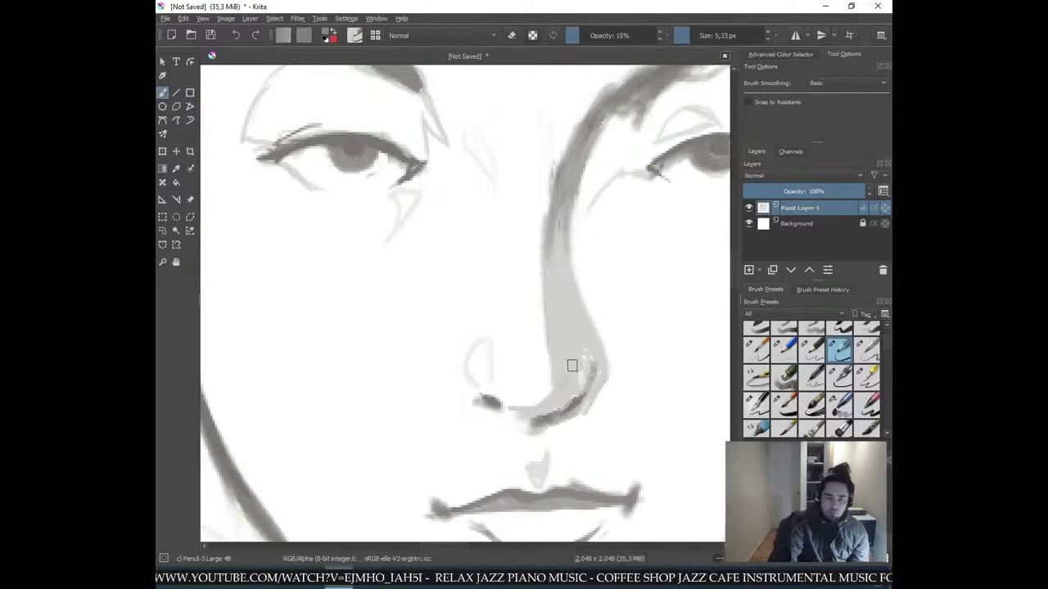
drag(565, 386, 571, 362)
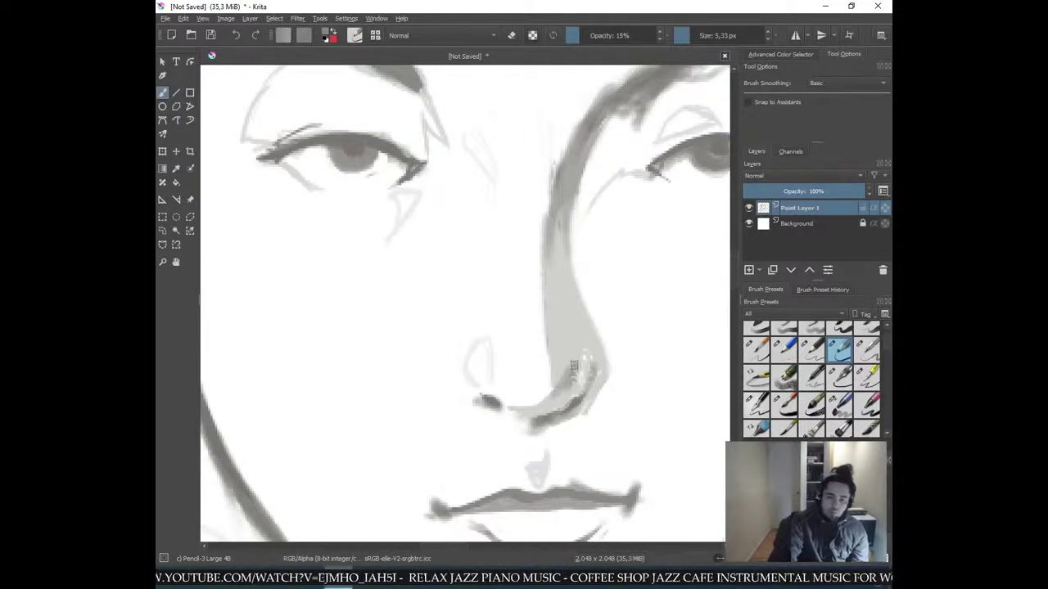
- Darken the shadow along the side of the nose with the mid grey sampled from its upper part
scroll(605, 298, down, 5)
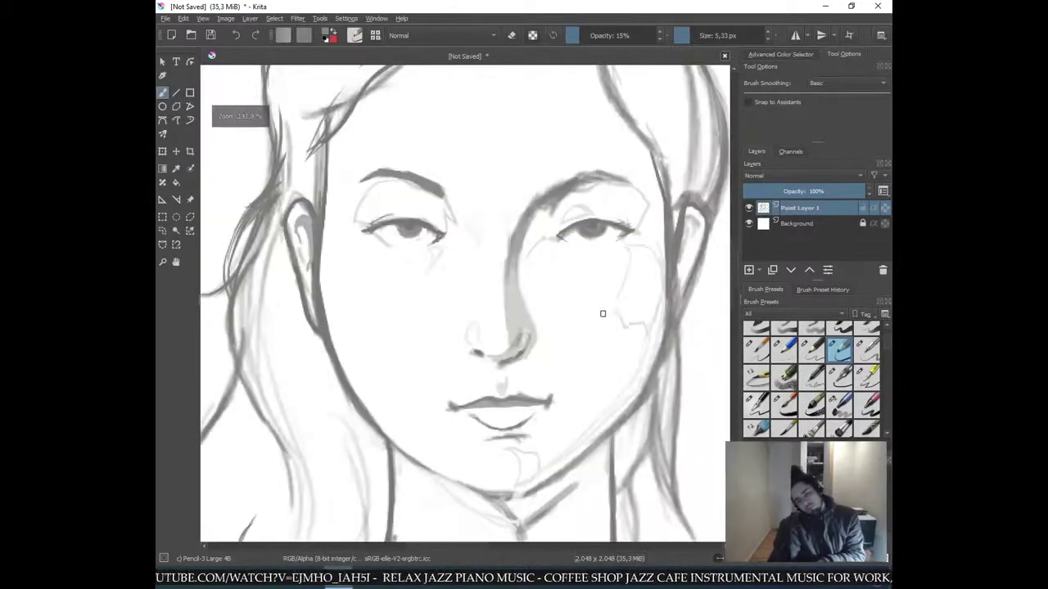
scroll(509, 271, up, 5)
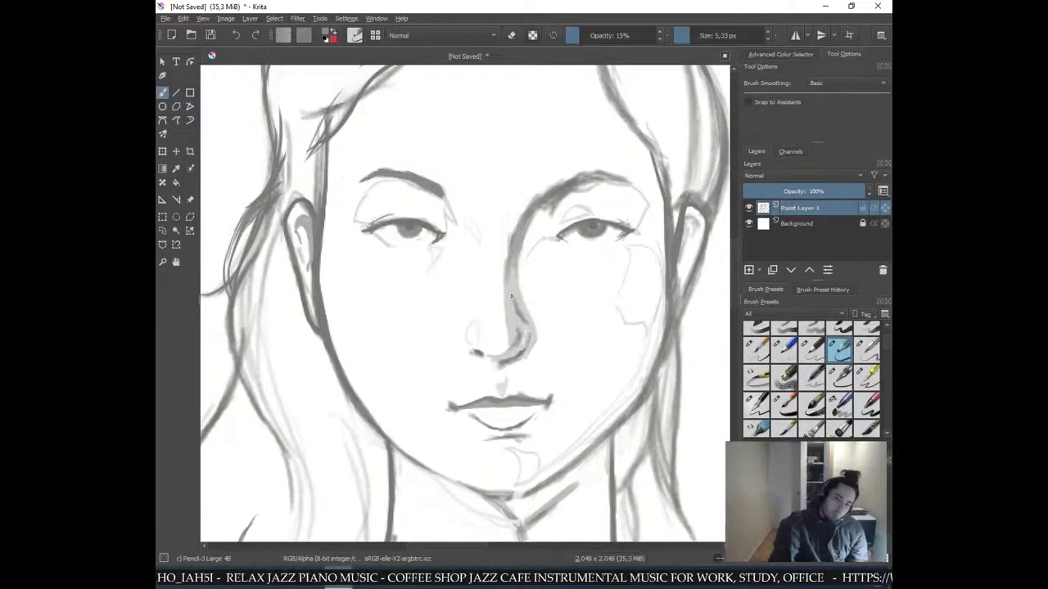
ctrl+click(519, 250)
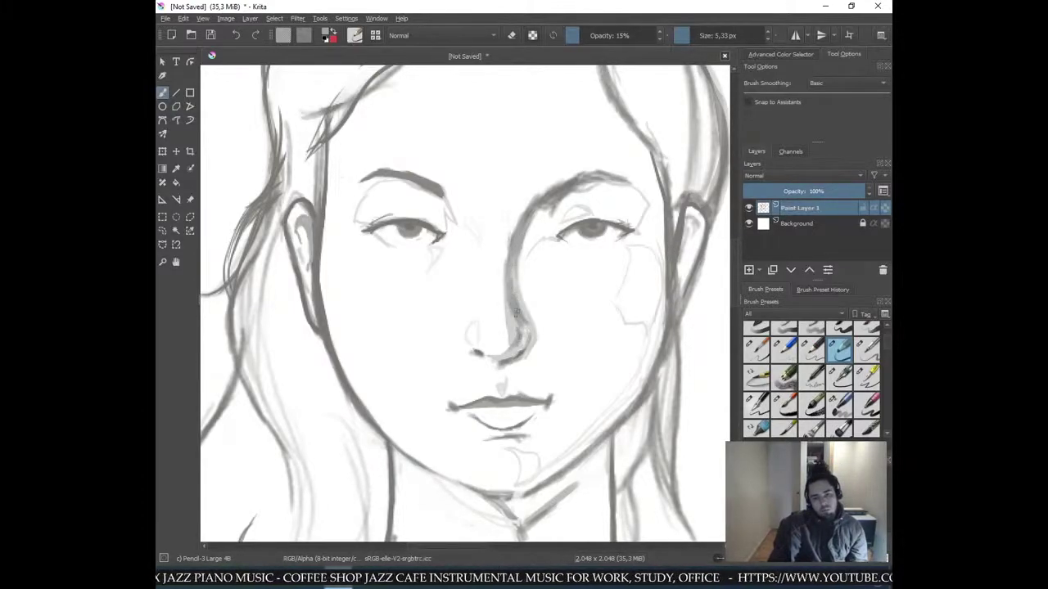
drag(521, 342, 513, 317)
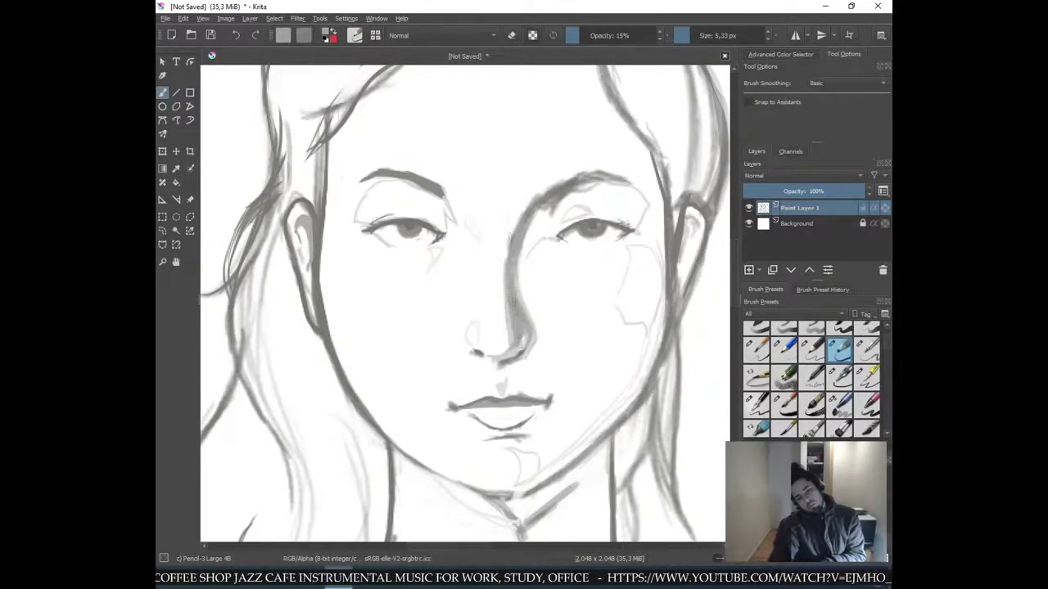
key(minus)
key(minus)
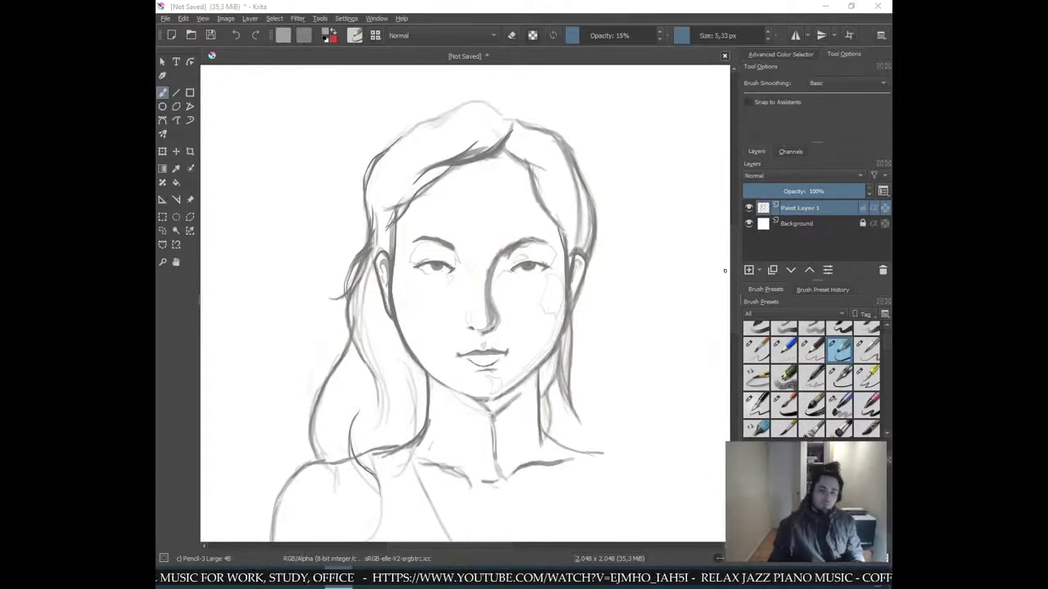
- Shade the neck beneath the chin on the shadow side in light grey at a brush size of 13.39 px
key(ctrl+plus)
key(ctrl+plus)
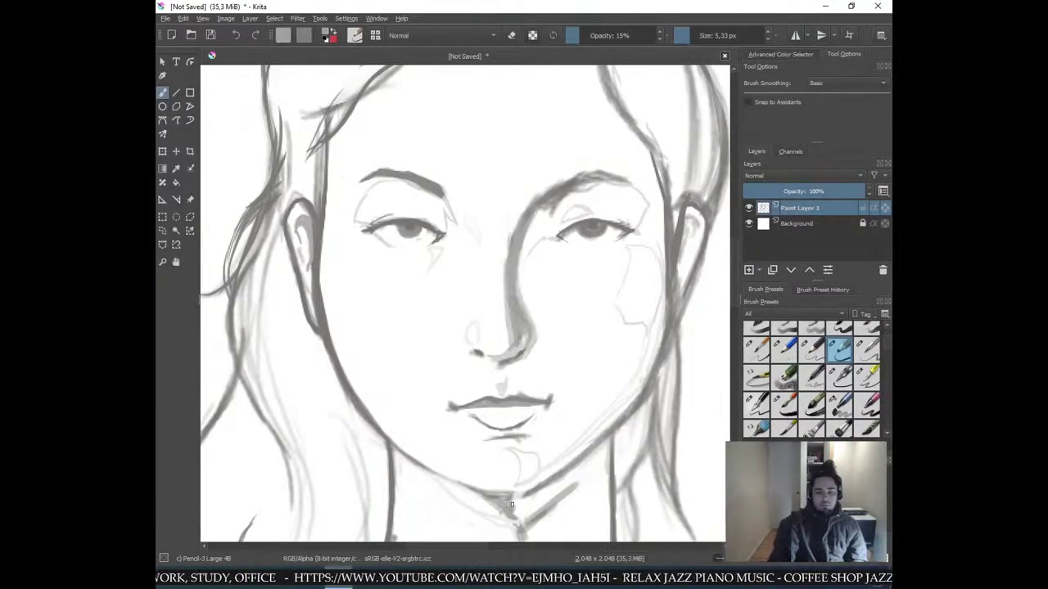
mouse_move(598, 382)
shift+mouse_down()
mouse_move(613, 383)
mouse_move(602, 390)
shift+mouse_up()
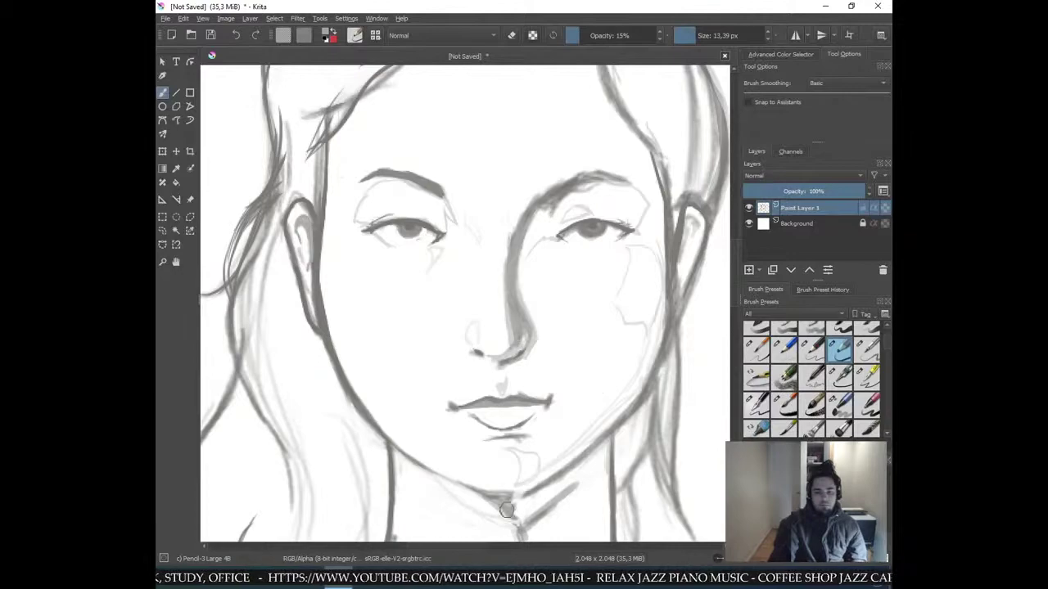
mouse_move(514, 501)
ctrl+mouse_down()
mouse_move(589, 418)
mouse_move(511, 323)
mouse_move(514, 348)
ctrl+mouse_up()
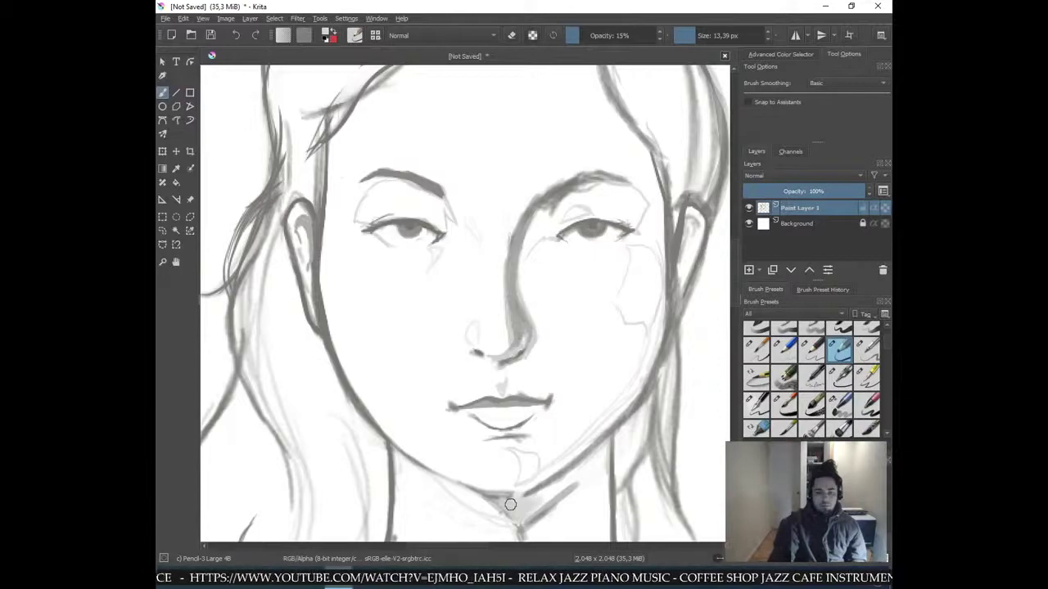
mouse_move(512, 501)
mouse_down()
mouse_move(562, 486)
mouse_move(529, 503)
mouse_move(555, 490)
mouse_move(524, 514)
mouse_move(565, 489)
mouse_move(532, 519)
mouse_move(572, 502)
mouse_move(544, 518)
mouse_move(560, 491)
mouse_move(531, 501)
mouse_move(579, 471)
mouse_move(581, 489)
mouse_move(557, 516)
mouse_up()
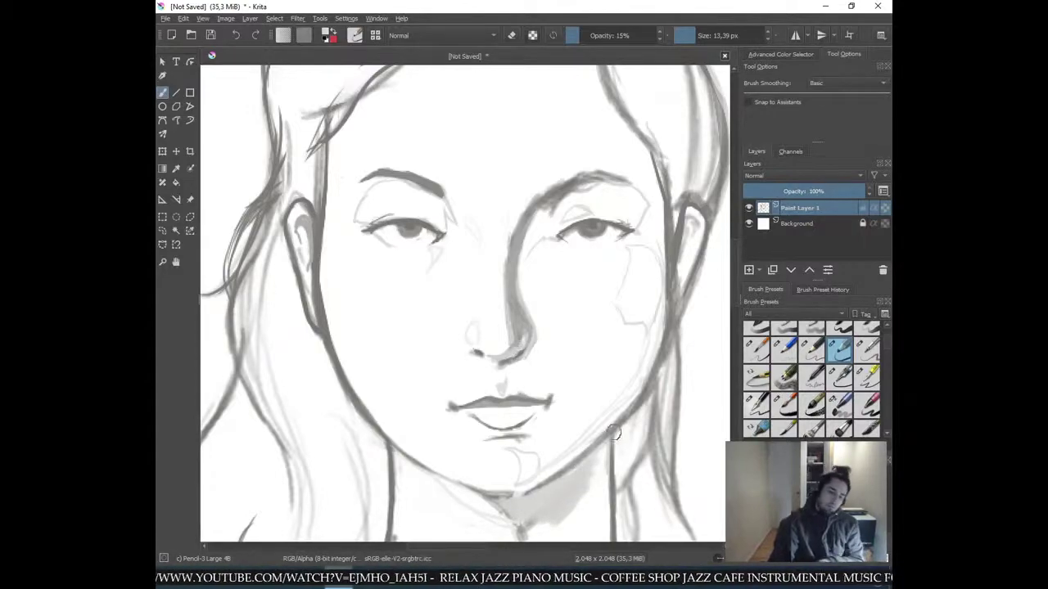
- Fill the chin and jaw edge and the outlined cheek shadow on the shaded side with light grey
mouse_move(519, 467)
mouse_down()
mouse_move(520, 474)
mouse_move(583, 444)
mouse_move(517, 479)
mouse_move(581, 441)
mouse_move(528, 473)
mouse_move(595, 420)
mouse_move(525, 476)
mouse_move(627, 393)
mouse_move(539, 462)
mouse_move(640, 364)
mouse_move(641, 332)
mouse_move(607, 409)
mouse_move(635, 382)
mouse_up()
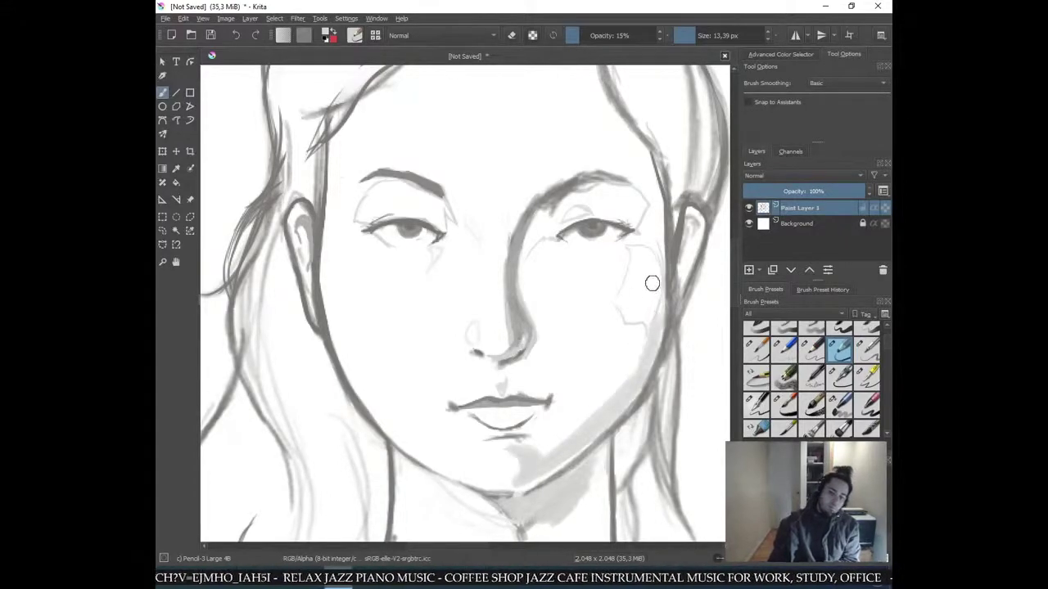
key(minus)
key(minus)
key(plus)
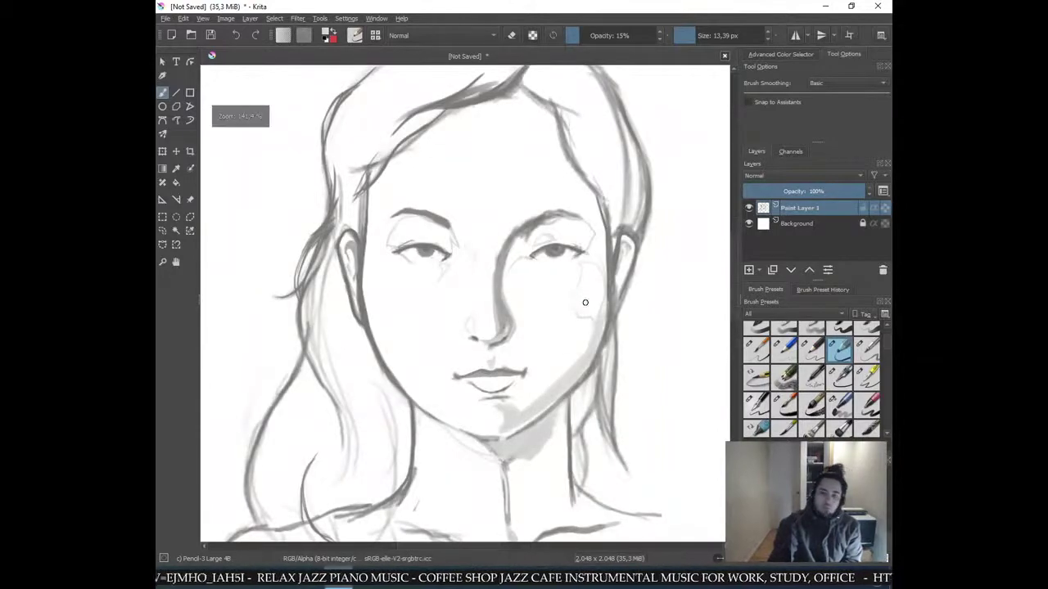
mouse_move(580, 311)
mouse_down()
mouse_move(585, 300)
mouse_move(594, 327)
mouse_move(601, 308)
mouse_move(575, 301)
mouse_move(594, 286)
mouse_up()
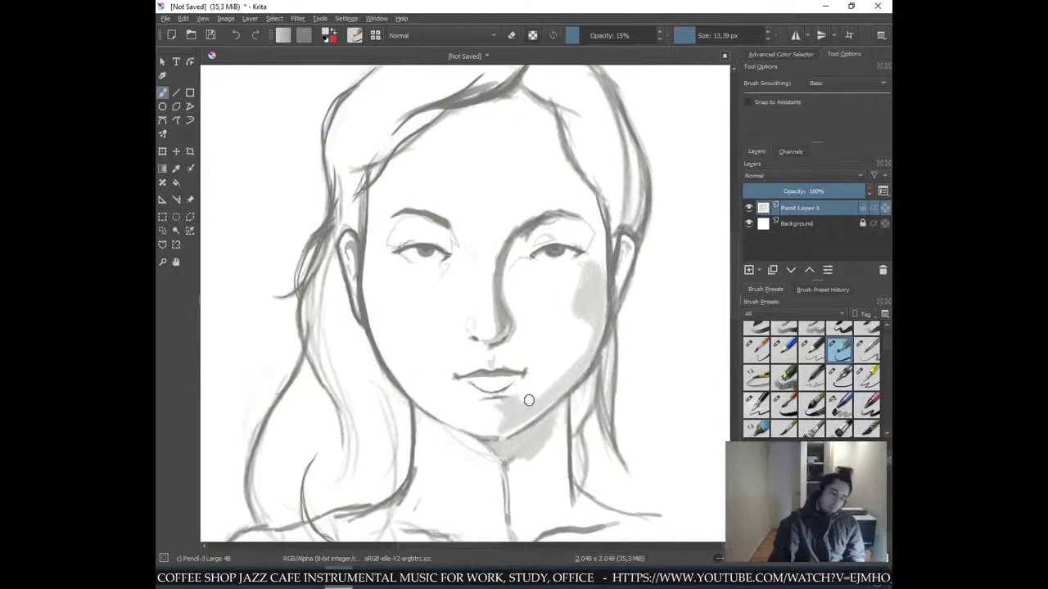
key(minus)
key(minus)
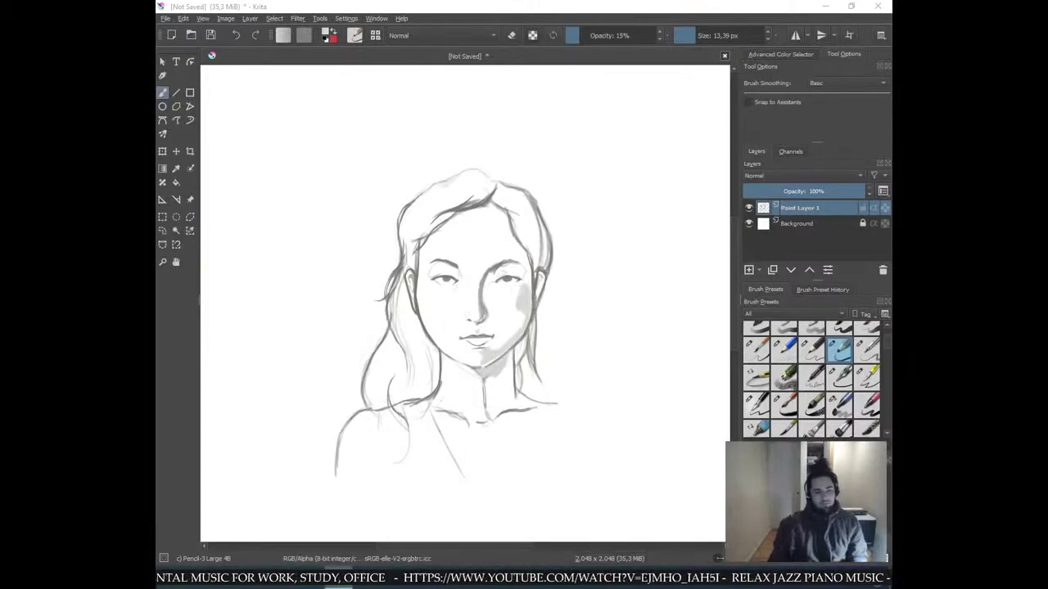
- Shade the shadow-side eye socket, the forehead edge along the hairline, and the lower lip in light grey
scroll(627, 335, up, 4)
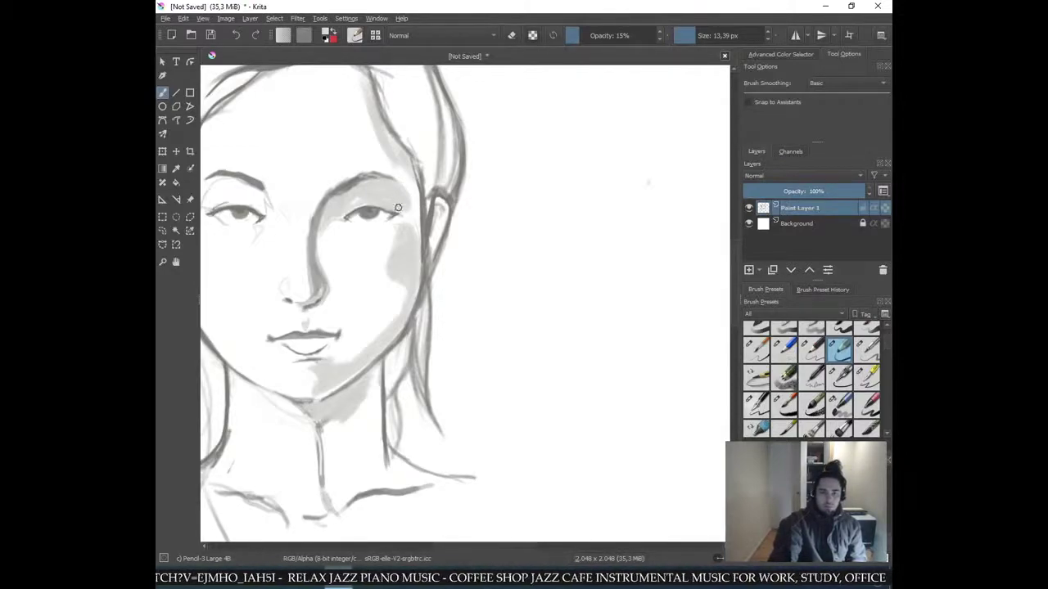
scroll(456, 176, down, 3)
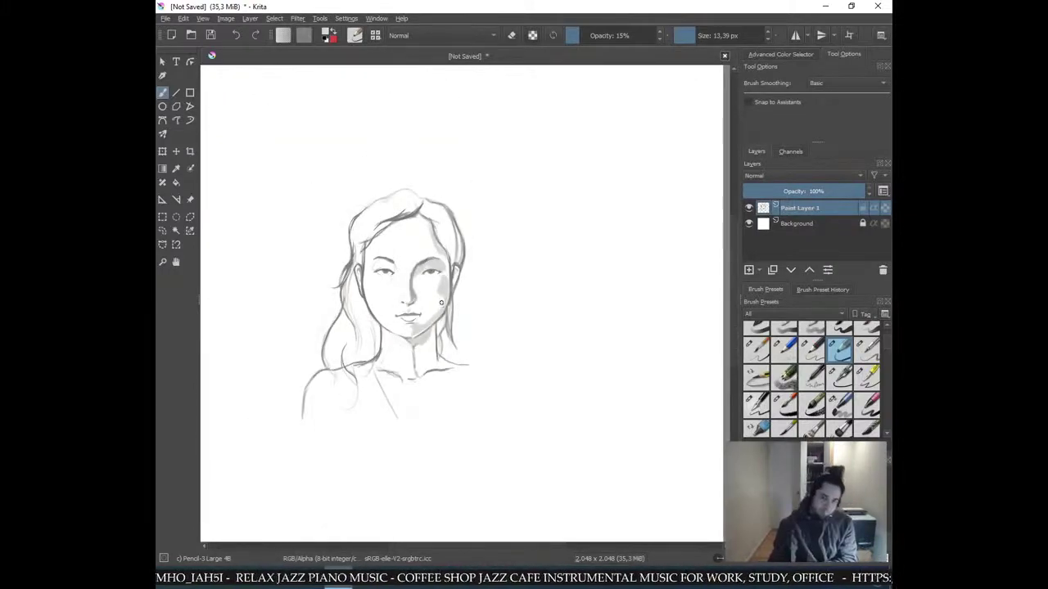
scroll(461, 346, up, 4)
drag(302, 335, 483, 317)
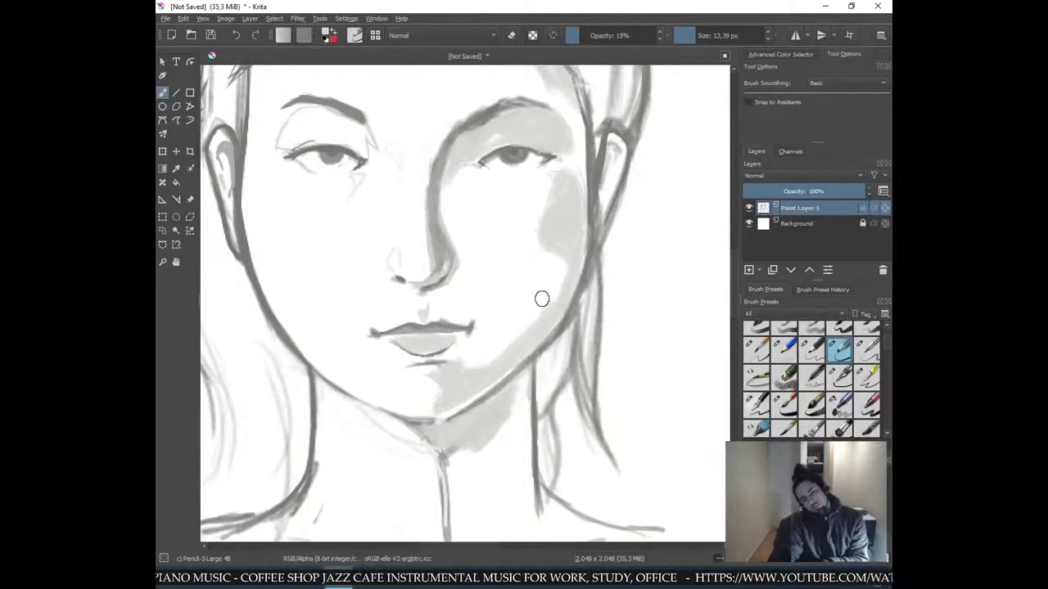
key(minus)
key(minus)
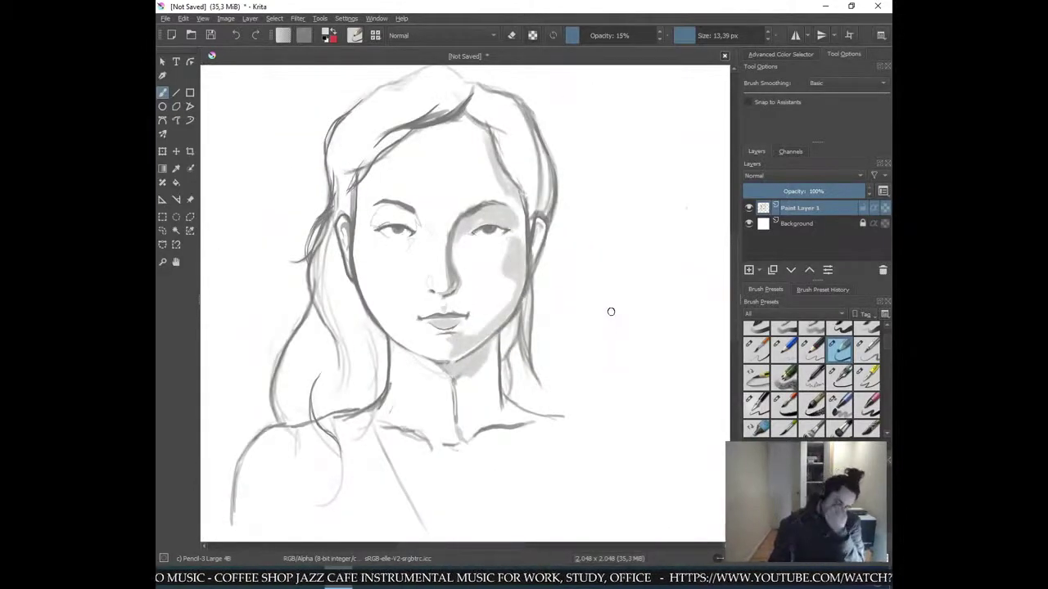
- Fill the lit side's inner ear, eye socket and inner-eye shadow shapes with light grey, reducing the brush to 5.95 px for small areas
key(plus)
key(plus)
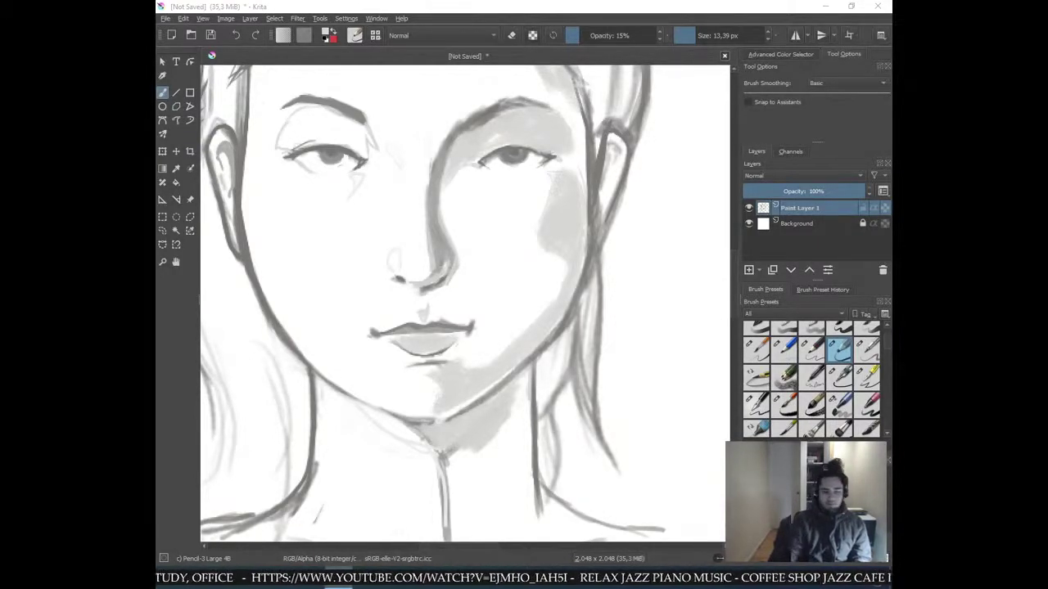
scroll(671, 310, down, 2)
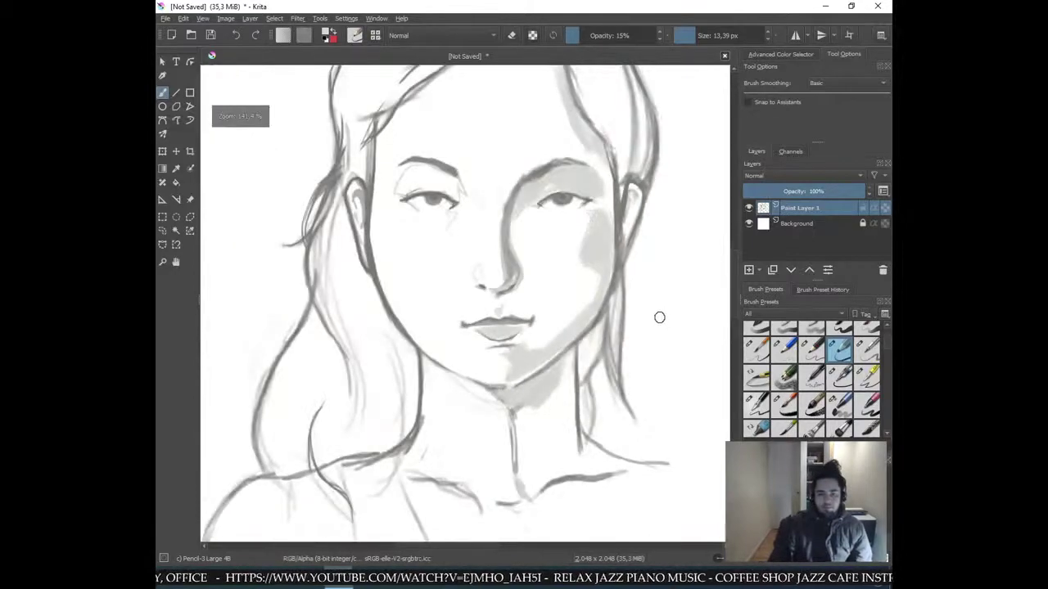
scroll(652, 320, up, 3)
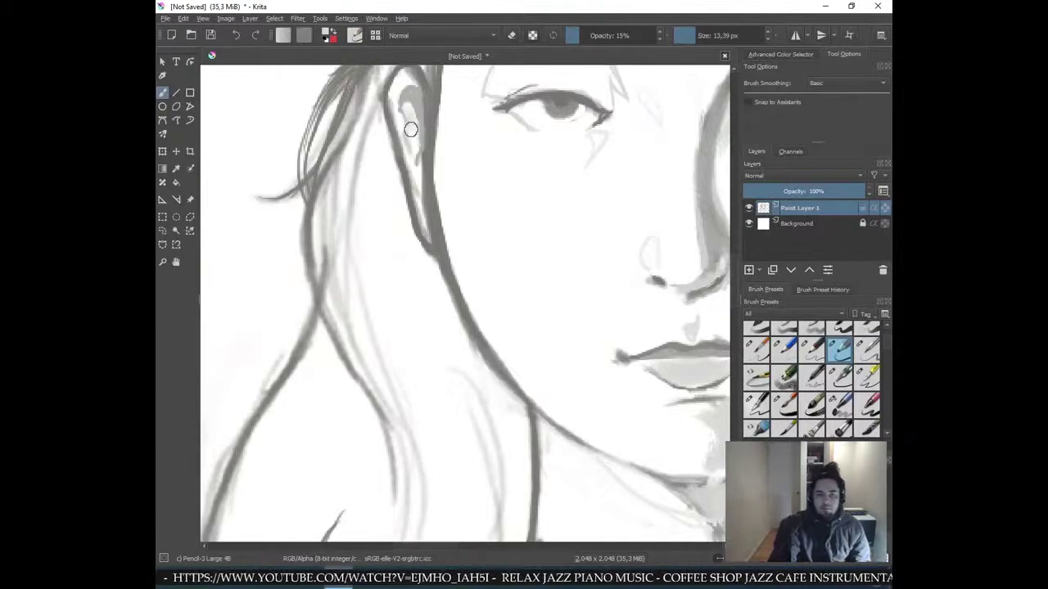
drag(521, 160, 468, 303)
mouse_move(453, 228)
mouse_down()
mouse_move(457, 200)
mouse_move(433, 226)
mouse_move(473, 187)
mouse_move(446, 221)
mouse_move(476, 214)
mouse_move(447, 218)
mouse_move(480, 201)
mouse_move(444, 229)
mouse_move(485, 207)
mouse_move(483, 195)
mouse_move(494, 205)
mouse_move(464, 189)
mouse_move(487, 182)
mouse_move(475, 177)
mouse_move(529, 213)
mouse_move(483, 197)
mouse_move(477, 209)
mouse_move(521, 215)
mouse_move(484, 221)
mouse_move(539, 221)
mouse_move(515, 188)
mouse_move(553, 224)
mouse_move(544, 197)
mouse_move(561, 224)
mouse_move(526, 201)
mouse_move(549, 236)
mouse_move(514, 217)
mouse_move(545, 224)
mouse_up()
key(bracketleft)
key(bracketleft)
key(bracketleft)
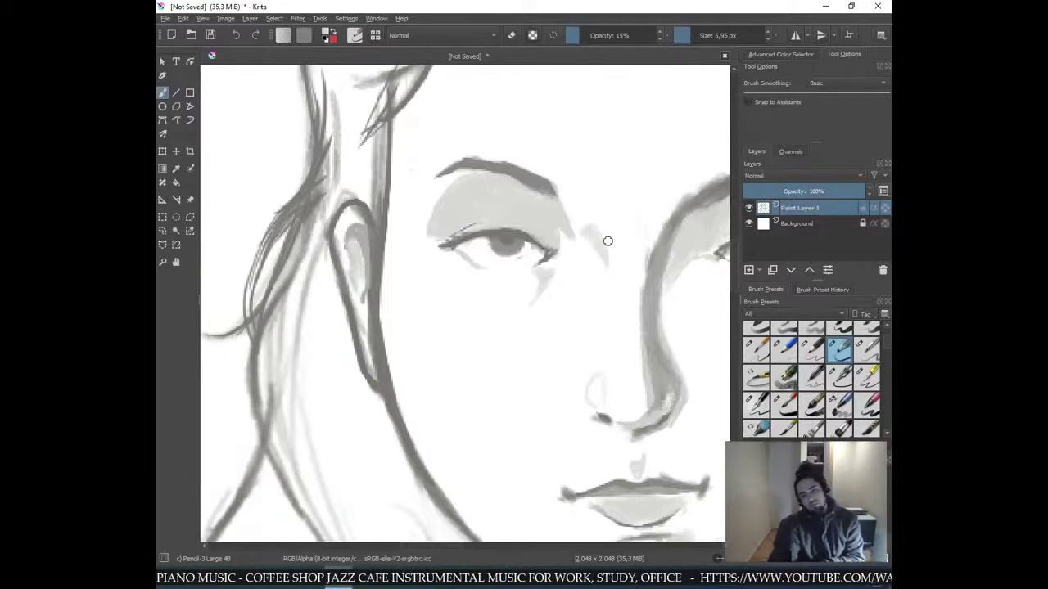
scroll(606, 240, down, 5)
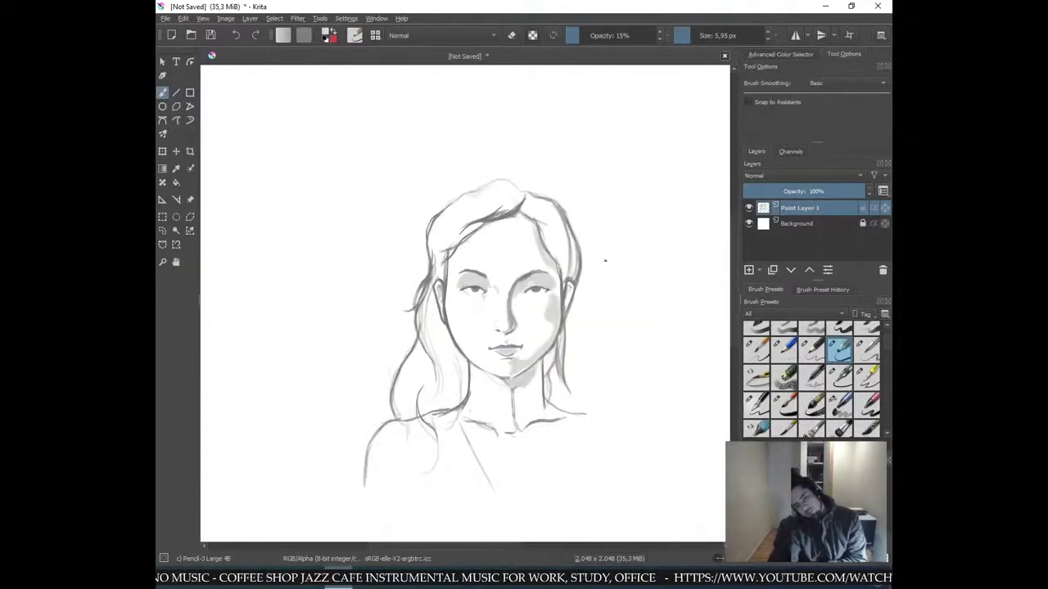
- Extend the light grey forehead shadow down the temple beside the shaded eye with the 5.95 px brush
scroll(600, 261, up, 5)
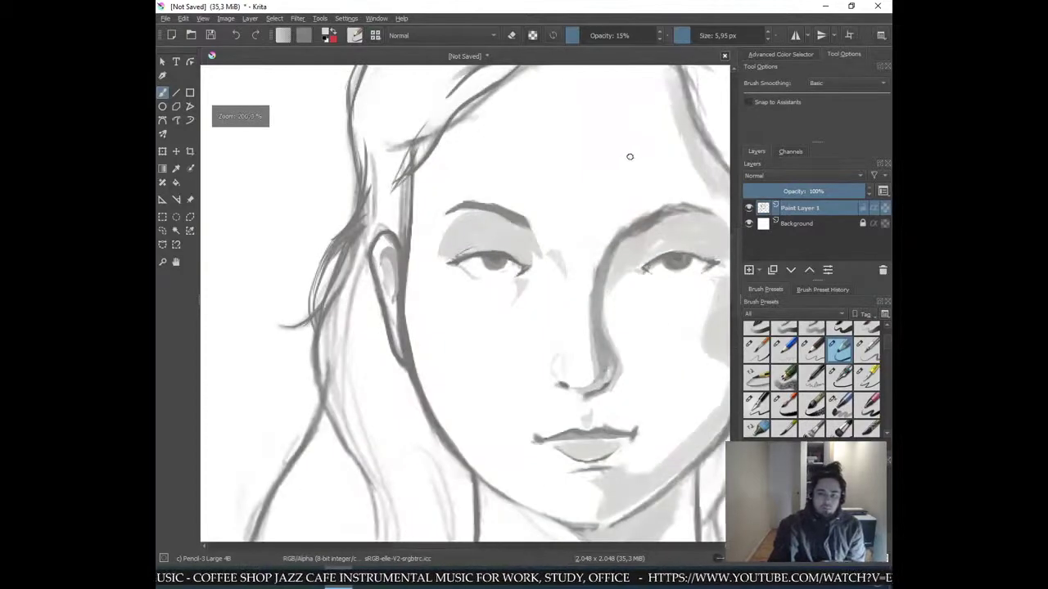
drag(610, 179, 455, 312)
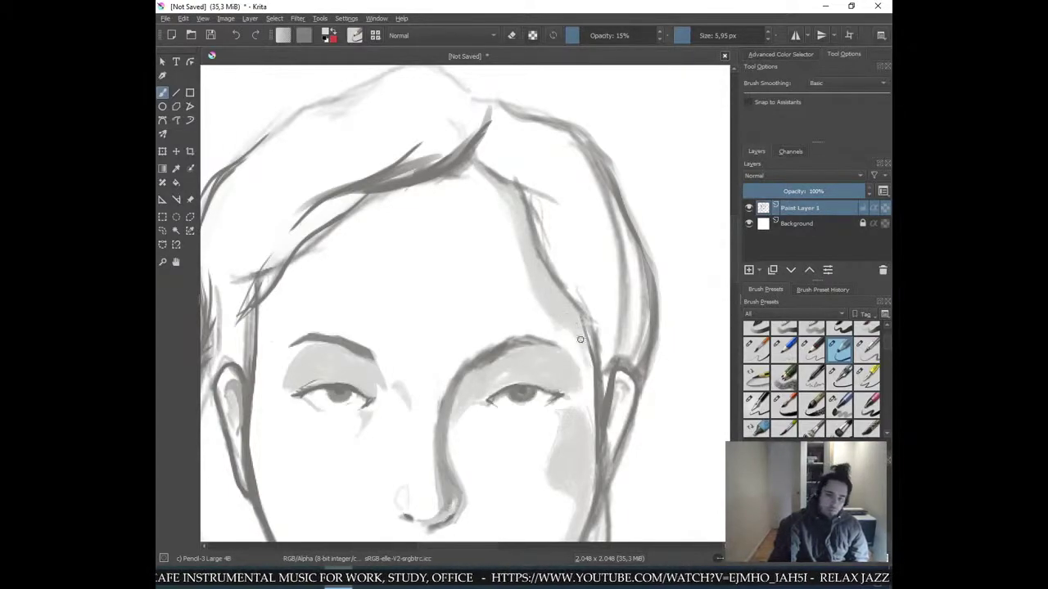
drag(590, 370, 591, 419)
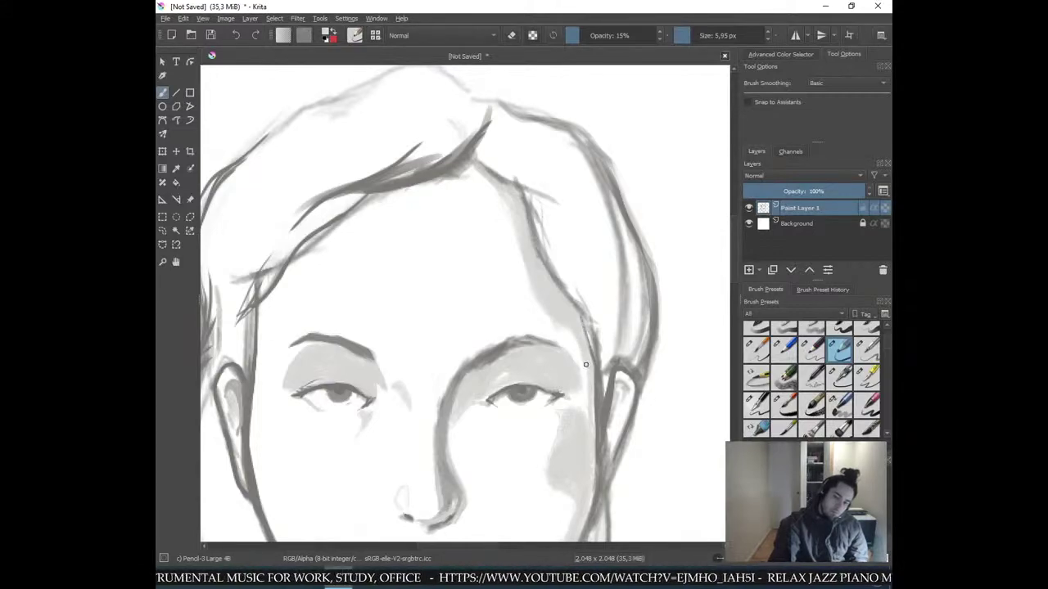
drag(587, 417, 583, 372)
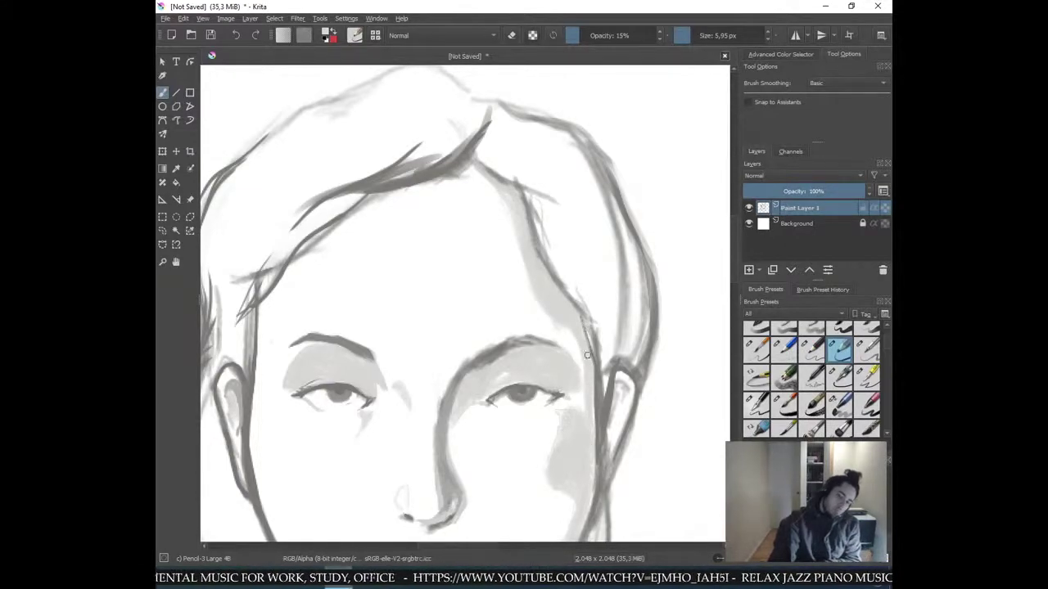
key(ctrl+minus)
key(ctrl+minus)
key(plus)
key(plus)
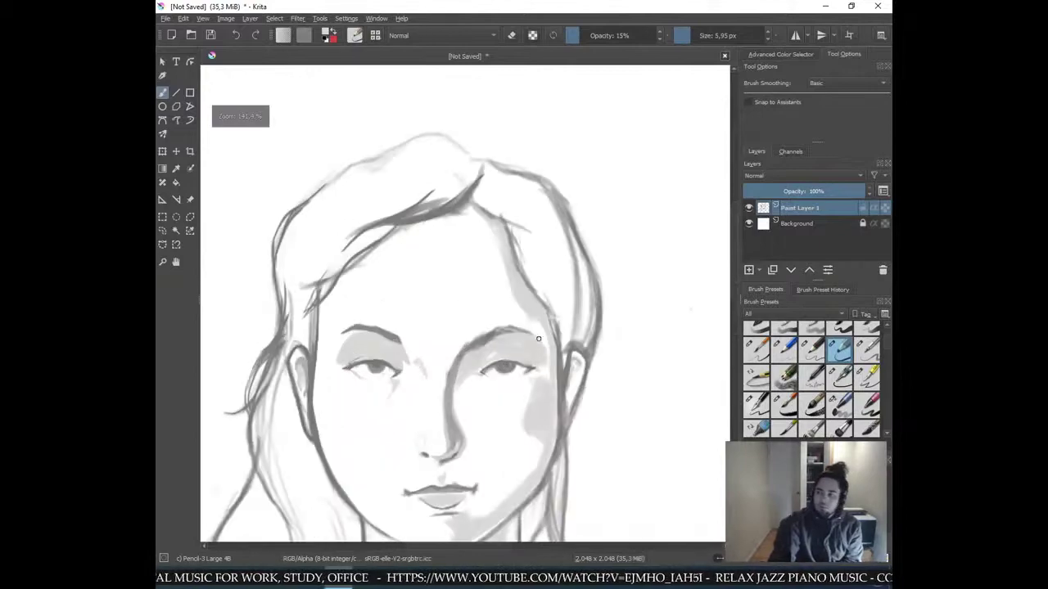
- Widen the cheek shadow with the 13.84 px brush and join it to the eye socket and temple shading
shift+drag(520, 482, 533, 483)
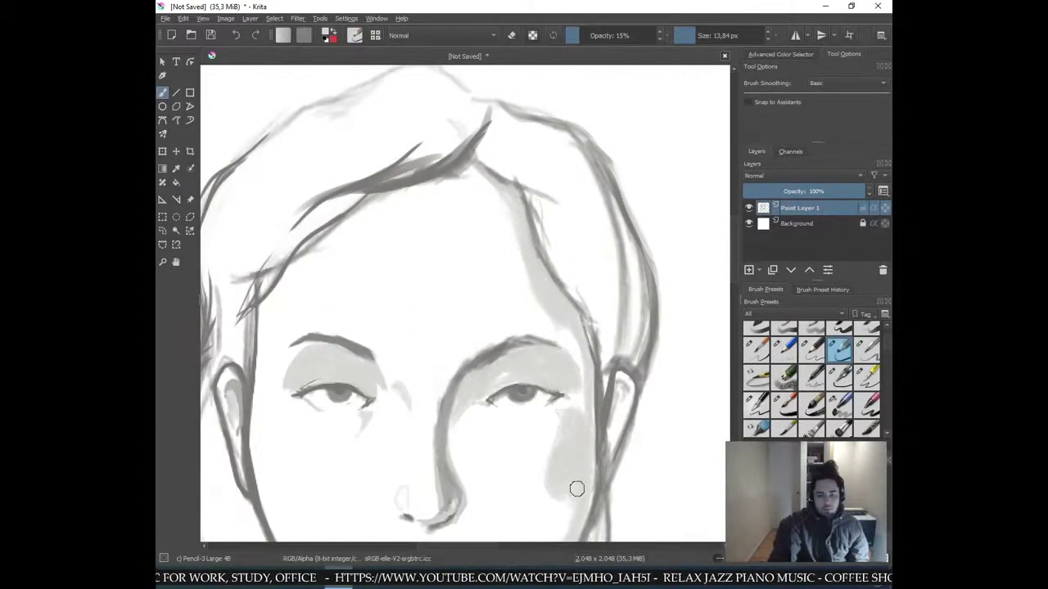
ctrl+click(571, 509)
mouse_move(558, 500)
mouse_down()
mouse_move(544, 459)
mouse_move(543, 481)
mouse_move(550, 444)
mouse_move(553, 493)
mouse_move(552, 482)
mouse_move(576, 493)
mouse_move(552, 476)
mouse_move(571, 506)
mouse_move(577, 485)
mouse_move(547, 473)
mouse_move(581, 400)
mouse_up()
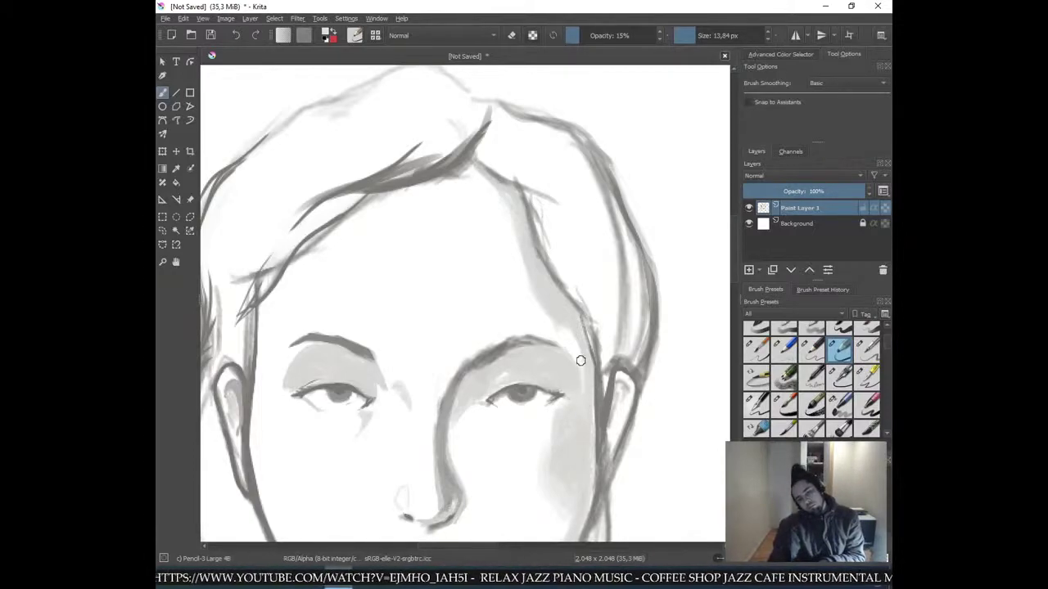
mouse_move(580, 373)
mouse_down()
mouse_move(565, 330)
mouse_move(575, 340)
mouse_up()
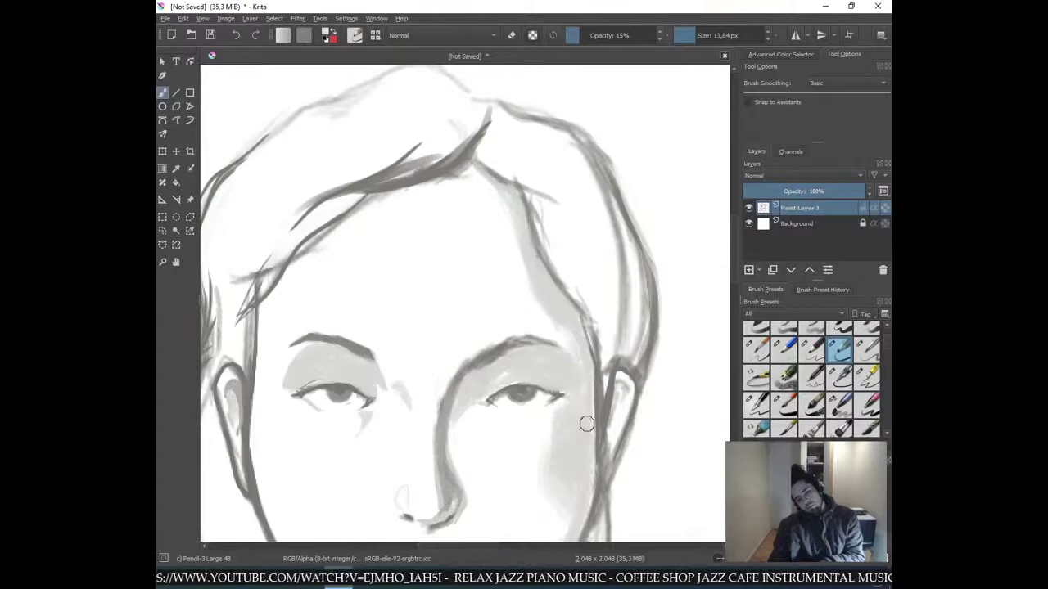
key(minus)
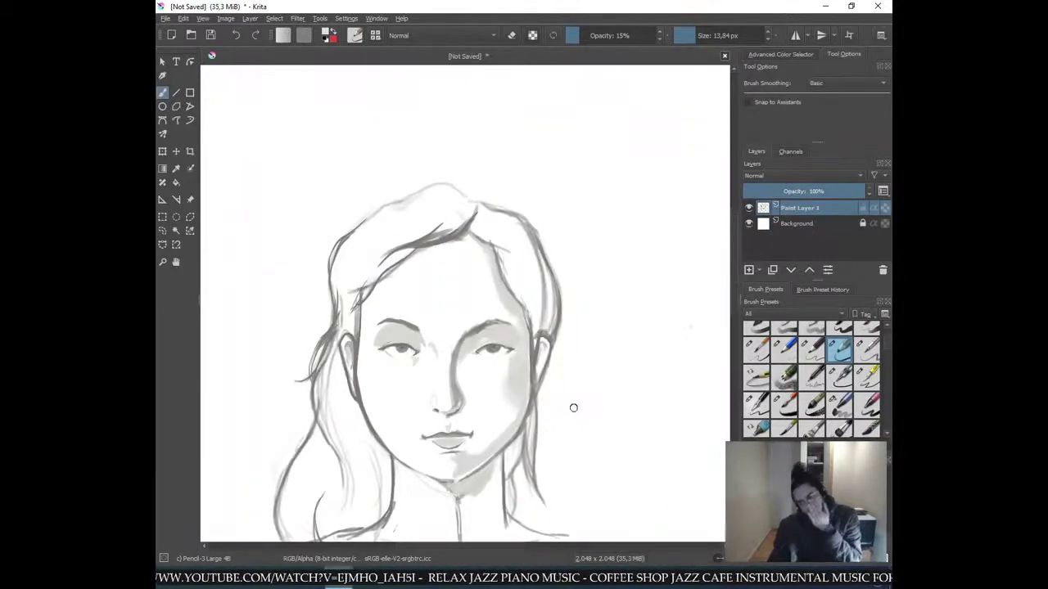
- Soften and widen the shadow from cheek to jaw, and shade the area between nose and upper lip in light grey
key(plus)
key(plus)
drag(513, 461, 587, 251)
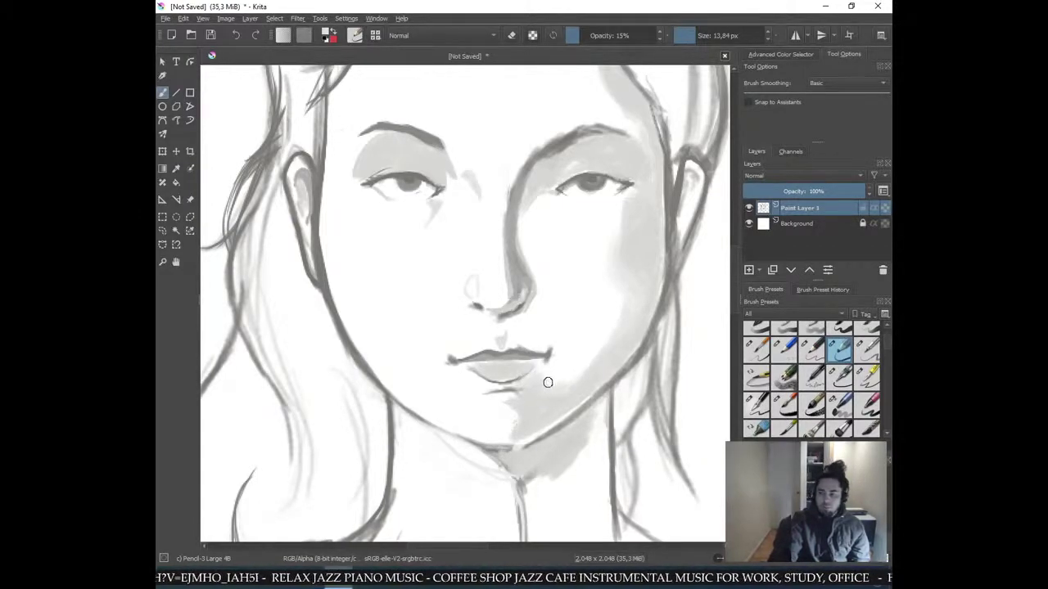
drag(500, 327, 503, 325)
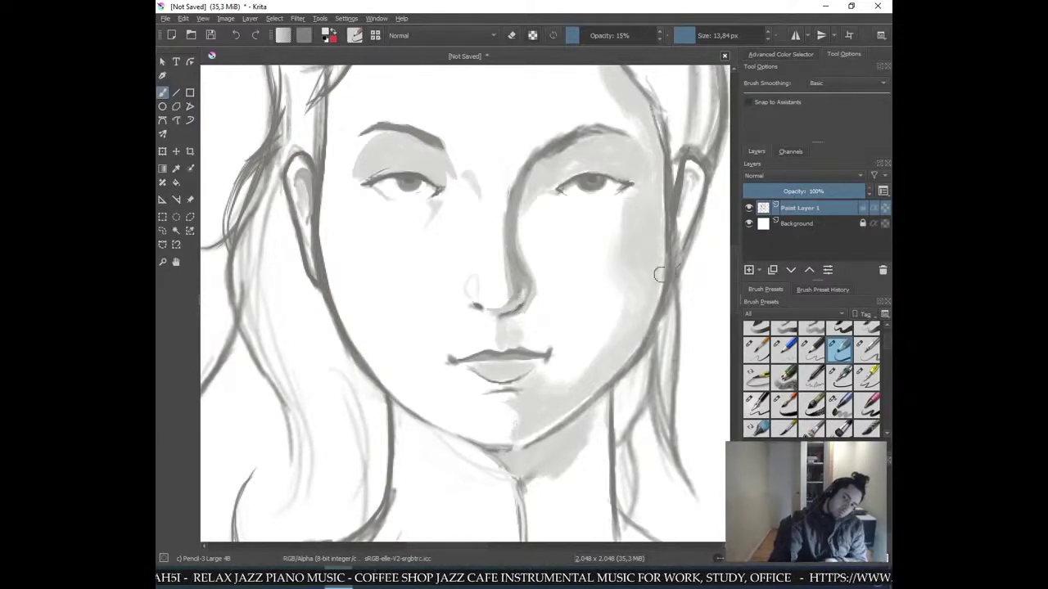
key(ctrl+minus)
key(ctrl+minus)
key(ctrl+minus)
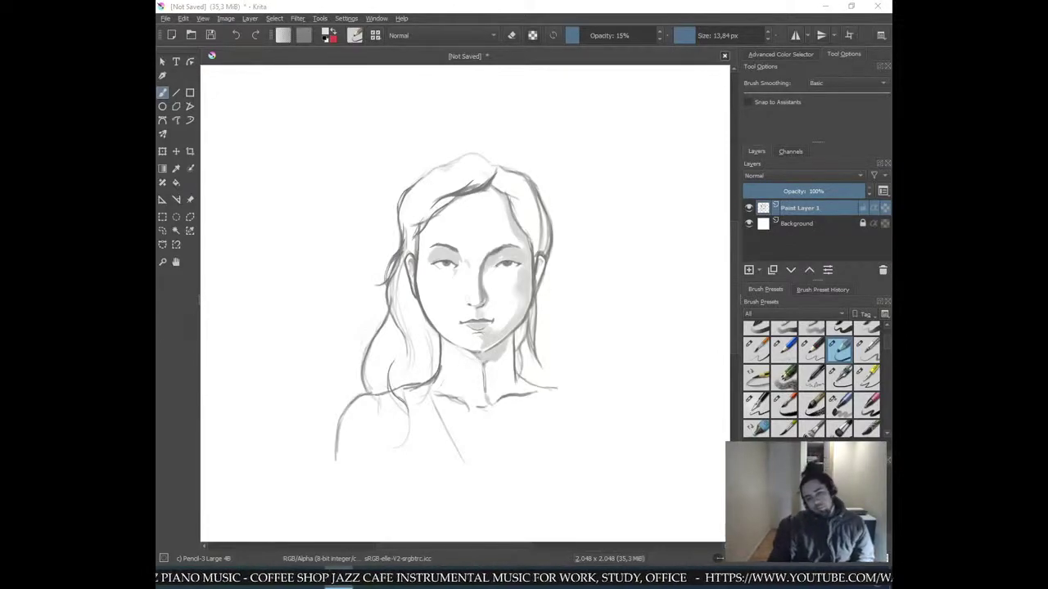
click(606, 352)
scroll(571, 365, up, 3)
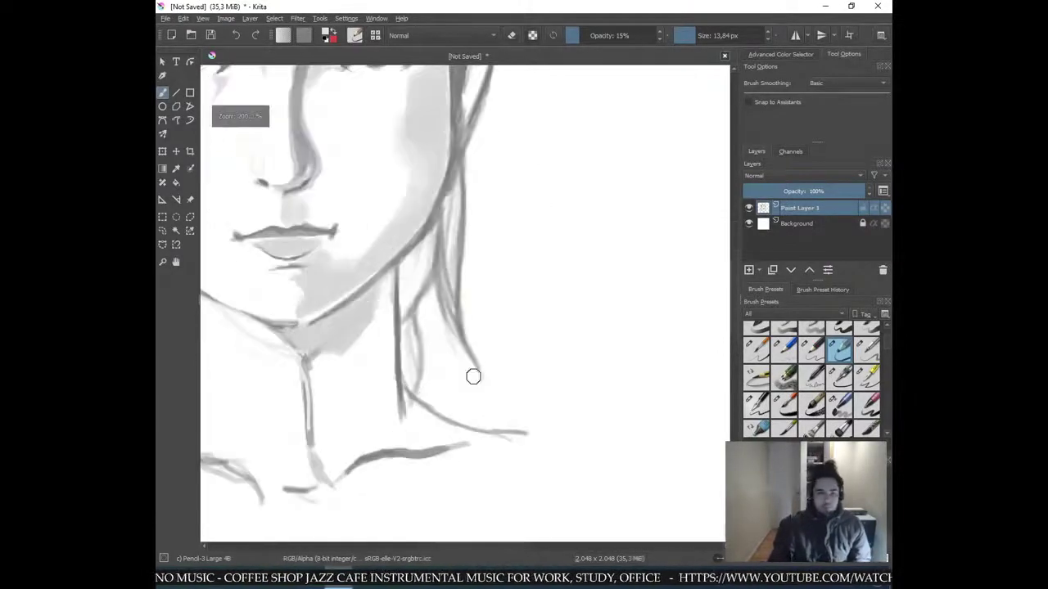
- Fill the shaded side of the neck with light grey from jaw to collarbone, adding a second tone along its outer edge
drag(442, 343, 627, 334)
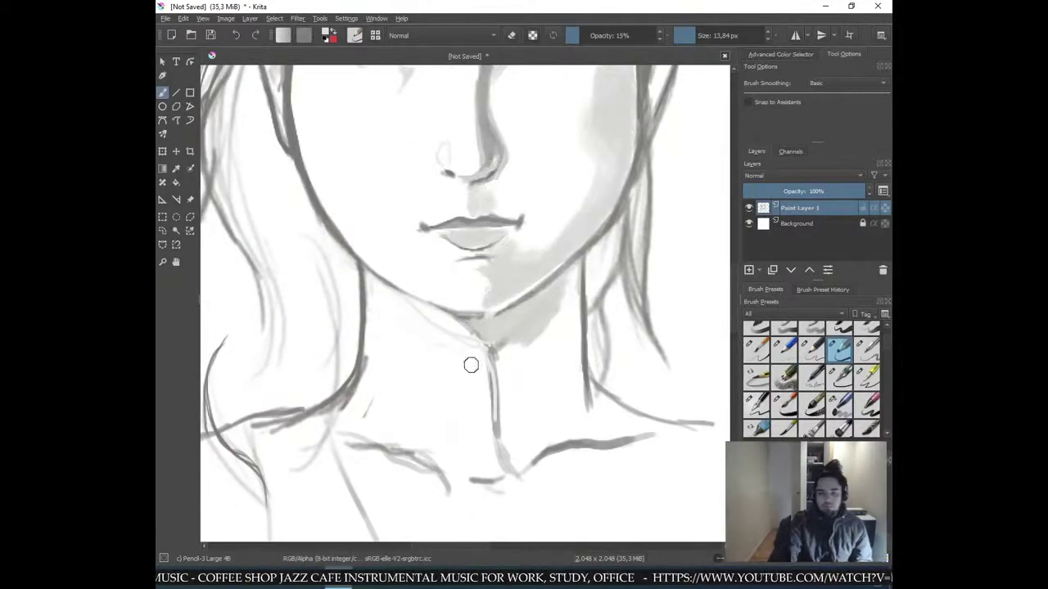
mouse_move(496, 369)
mouse_down()
mouse_move(521, 354)
mouse_move(513, 375)
mouse_move(509, 351)
mouse_move(488, 338)
mouse_move(505, 418)
mouse_move(534, 361)
mouse_move(526, 352)
mouse_move(495, 427)
mouse_move(505, 419)
mouse_move(496, 449)
mouse_move(520, 451)
mouse_move(529, 477)
mouse_move(511, 443)
mouse_move(531, 408)
mouse_move(513, 416)
mouse_move(526, 360)
mouse_up()
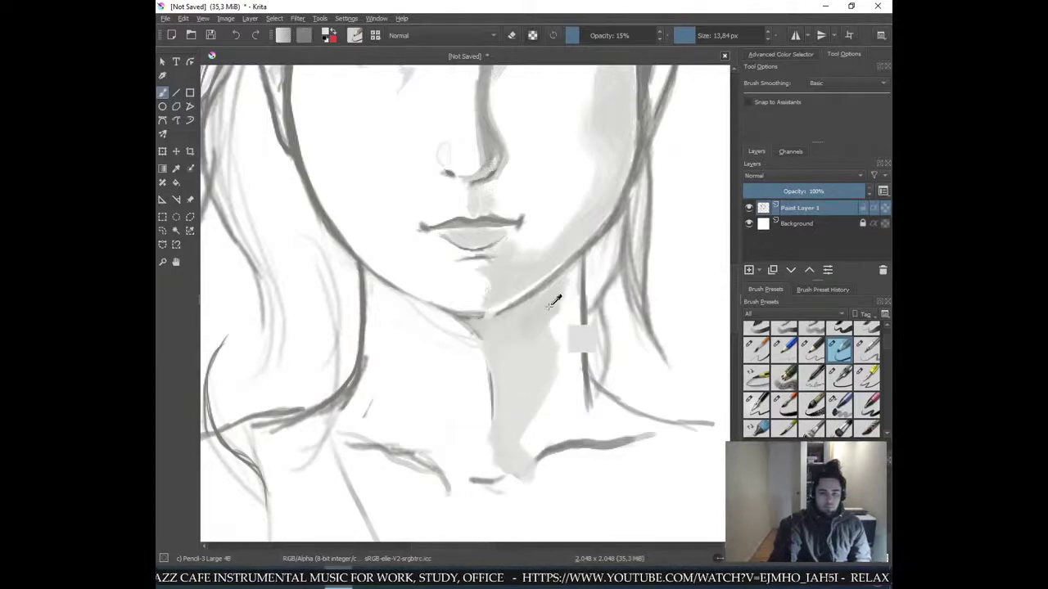
mouse_move(559, 289)
mouse_down()
mouse_move(548, 329)
mouse_move(570, 307)
mouse_move(566, 369)
mouse_move(573, 274)
mouse_move(556, 294)
mouse_move(571, 273)
mouse_move(578, 400)
mouse_move(557, 336)
mouse_move(557, 383)
mouse_move(547, 334)
mouse_move(541, 347)
mouse_move(546, 332)
mouse_move(559, 352)
mouse_move(549, 393)
mouse_move(567, 413)
mouse_up()
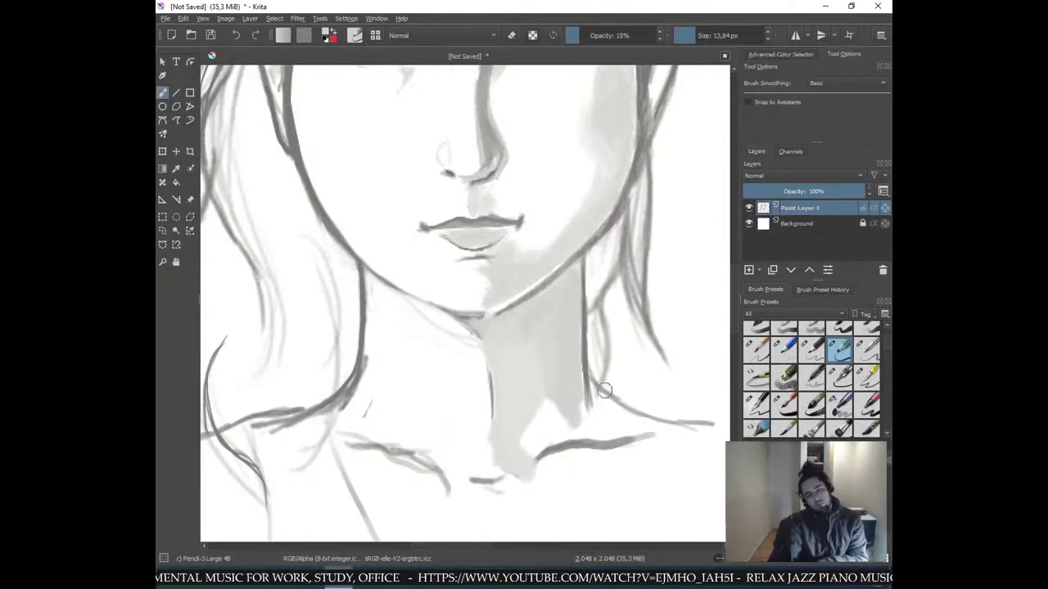
key(minus)
key(minus)
key(minus)
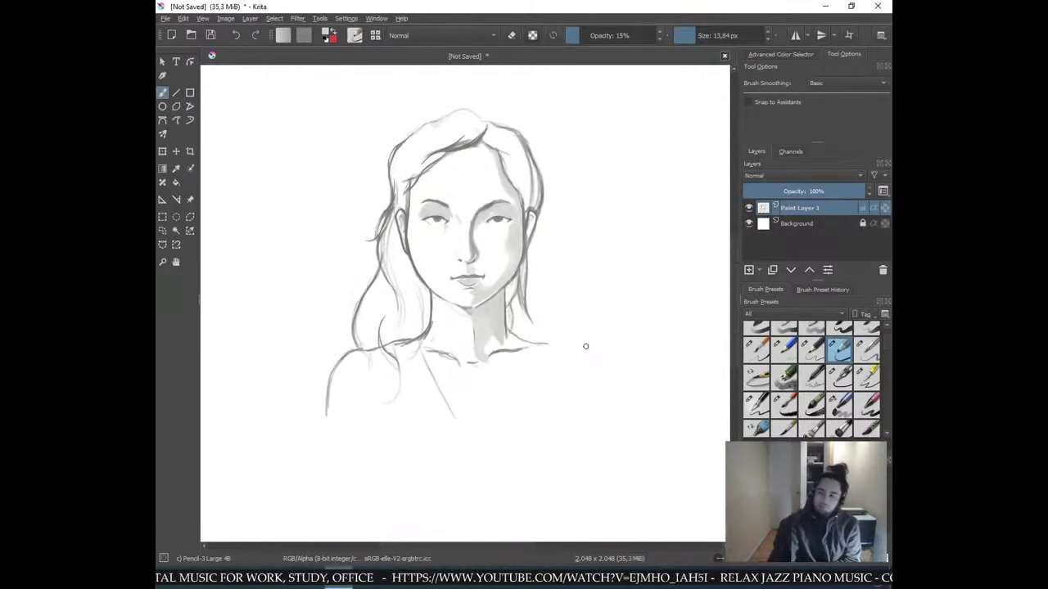
- Paint a paler grey strip down the lit side of the neck's centre line, from the chin to the collarbone pit
key(plus)
key(plus)
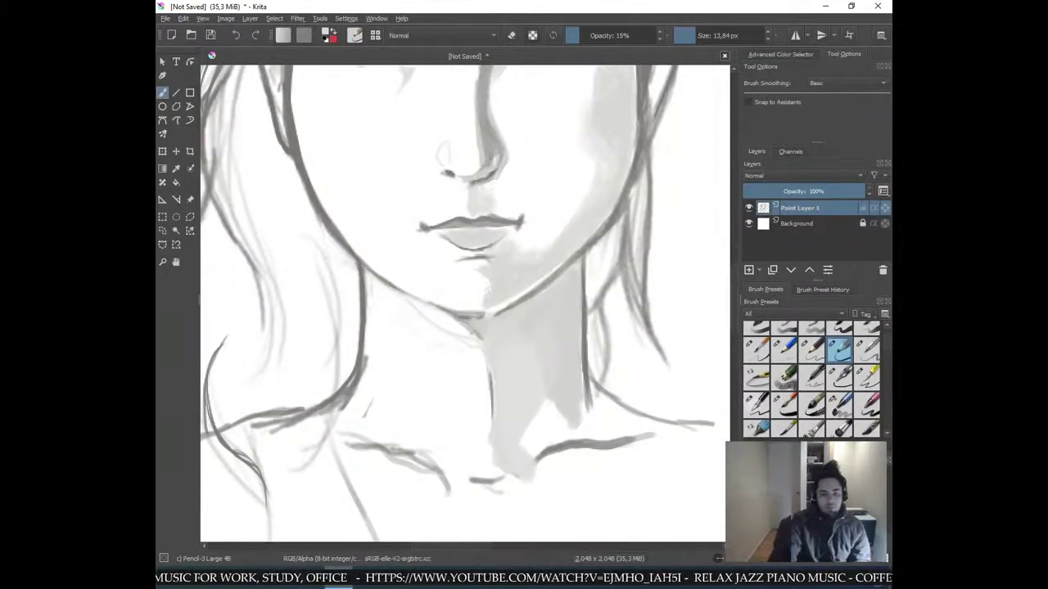
mouse_move(454, 341)
mouse_down()
mouse_move(464, 369)
mouse_move(464, 354)
mouse_up()
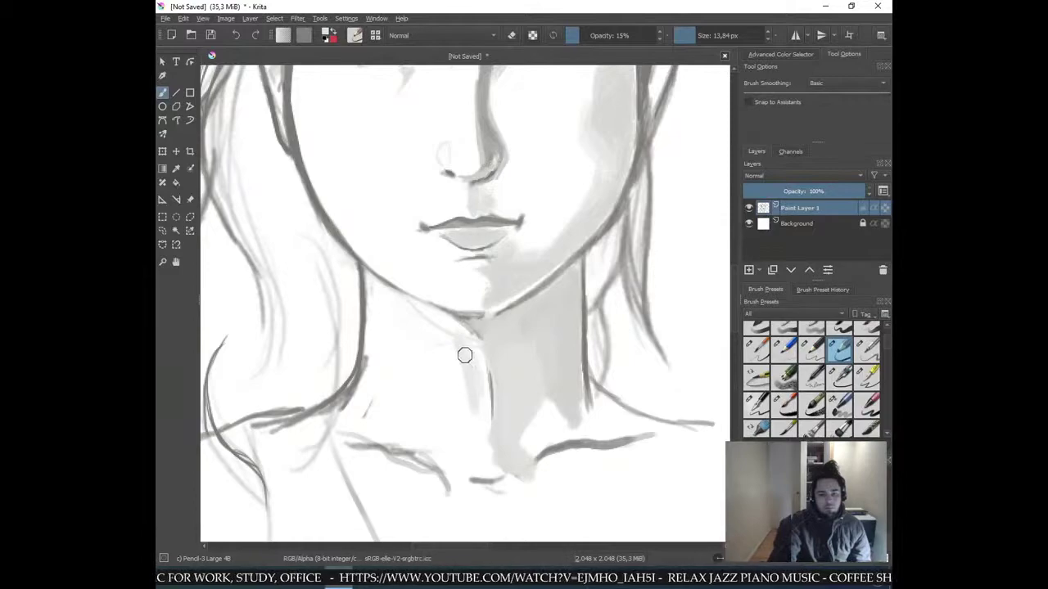
ctrl+click(486, 441)
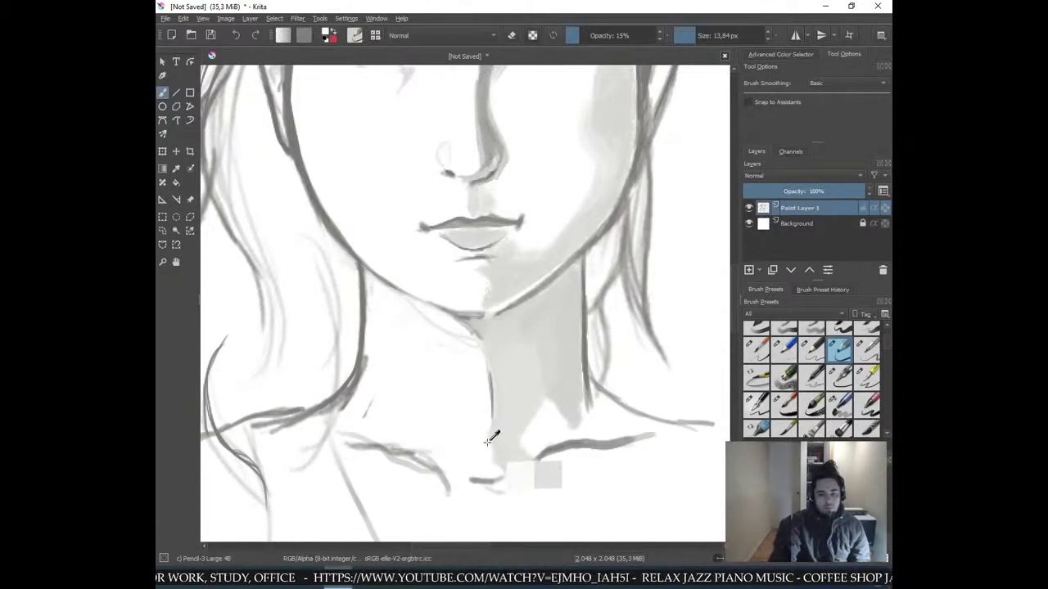
mouse_move(458, 347)
mouse_down()
mouse_move(477, 383)
mouse_move(445, 320)
mouse_move(477, 358)
mouse_up()
drag(457, 322, 479, 405)
drag(477, 368, 478, 424)
mouse_move(467, 341)
mouse_down()
mouse_move(467, 448)
mouse_move(477, 378)
mouse_move(481, 391)
mouse_move(480, 402)
mouse_move(463, 350)
mouse_move(465, 404)
mouse_move(456, 325)
mouse_up()
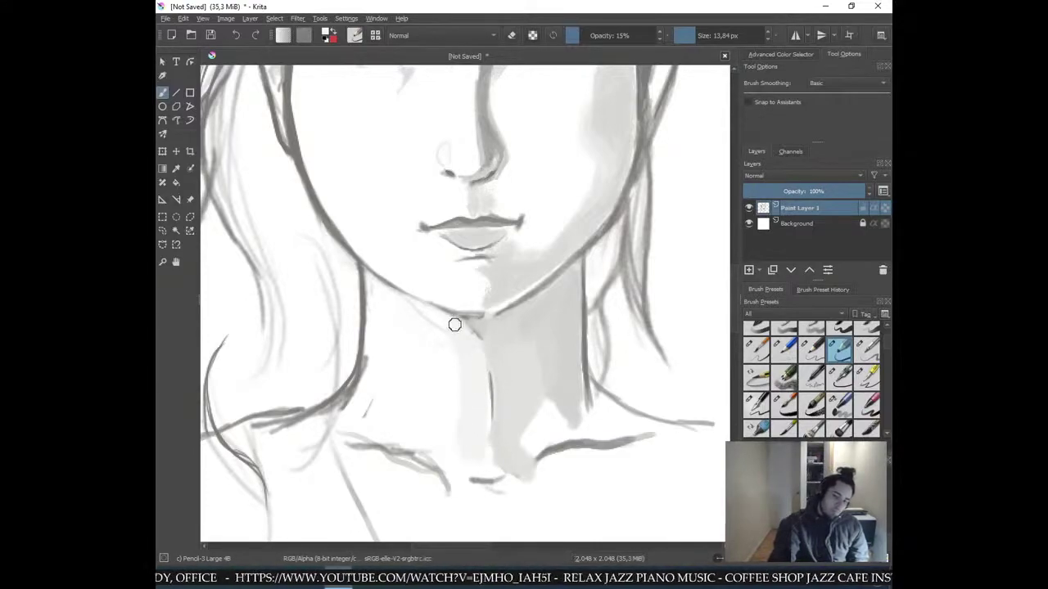
- Soften the chin shadow's edge with pale grey and spread the tone over the cheek beside the nose and mouth corner
mouse_move(495, 279)
mouse_down()
mouse_move(478, 274)
mouse_move(482, 260)
mouse_move(493, 292)
mouse_move(475, 299)
mouse_up()
key(ctrl+minus)
key(ctrl+minus)
key(ctrl+minus)
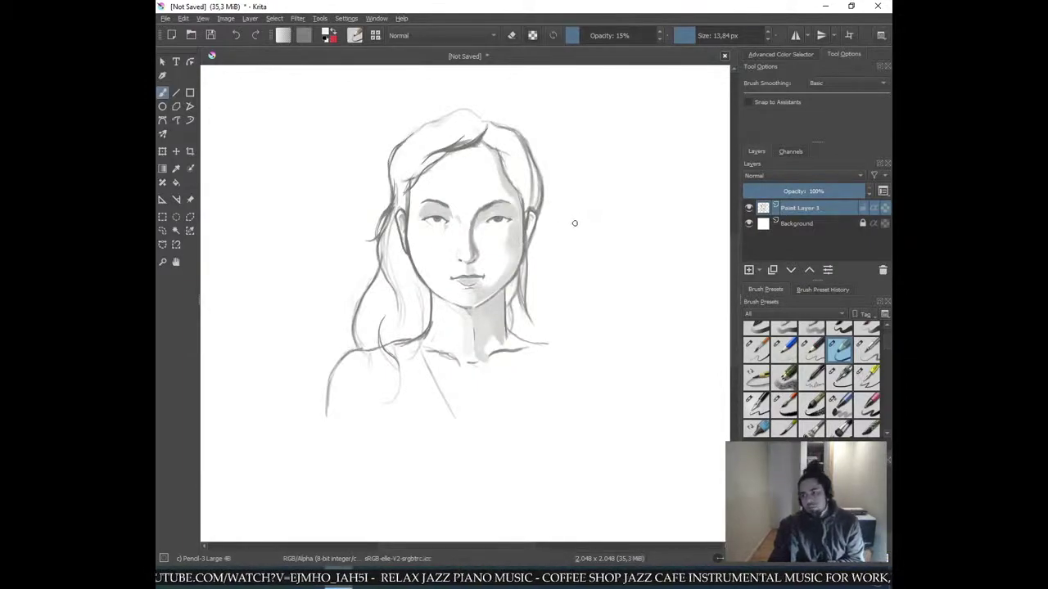
scroll(574, 222, up, 3)
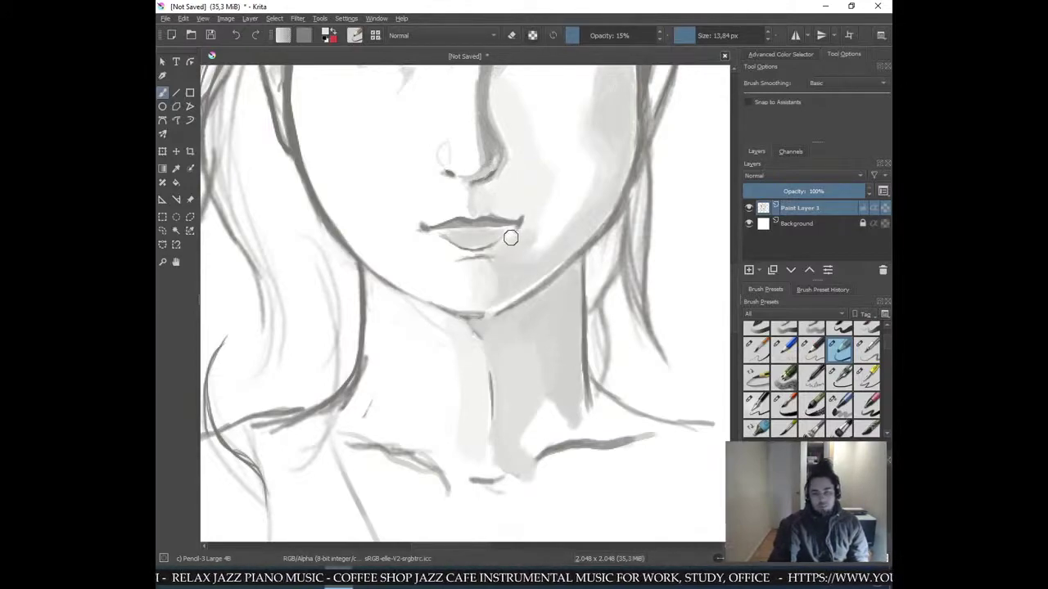
drag(524, 250, 548, 250)
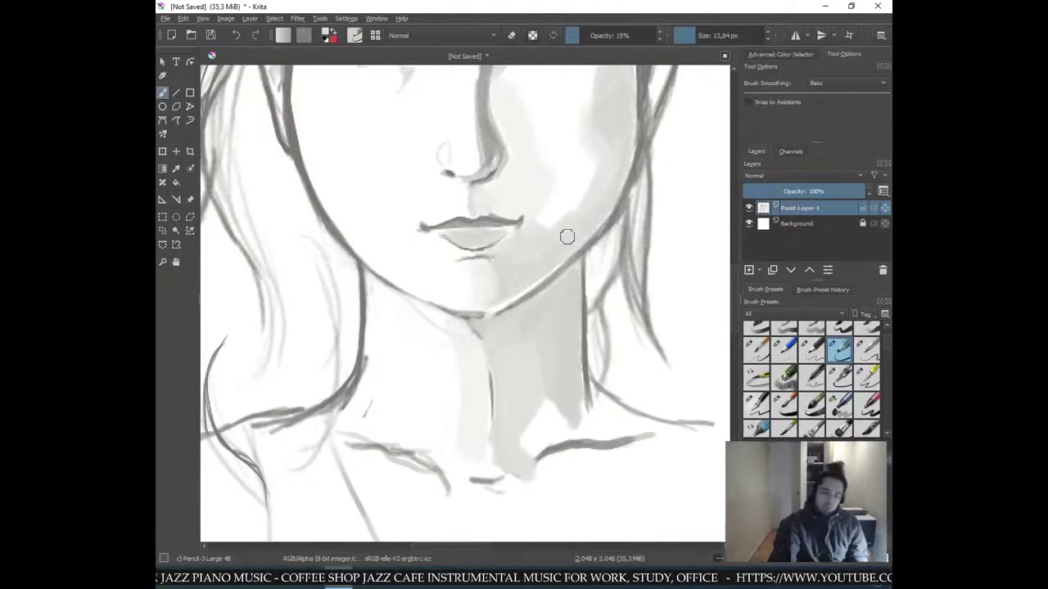
- Fill the remaining white area of the shaded cheek with pale grey, joining it to the cheek and jaw shadows
key(minus)
key(minus)
key(minus)
key(plus)
key(plus)
key(plus)
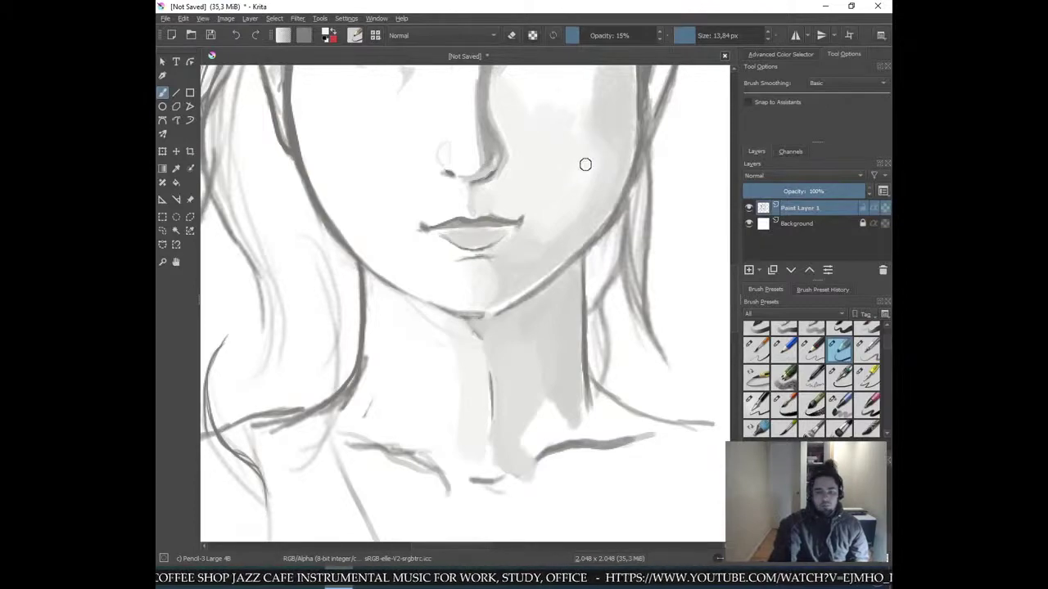
key(1)
key(minus)
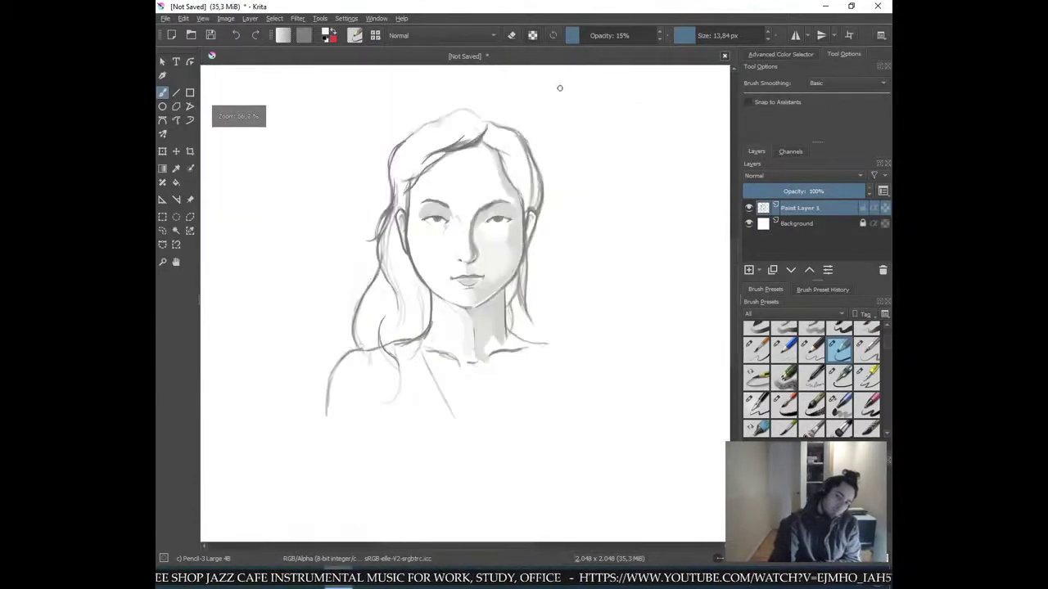
- Blend the cheek shading below the shaded eye using greys sampled from the surrounding skin
key(plus)
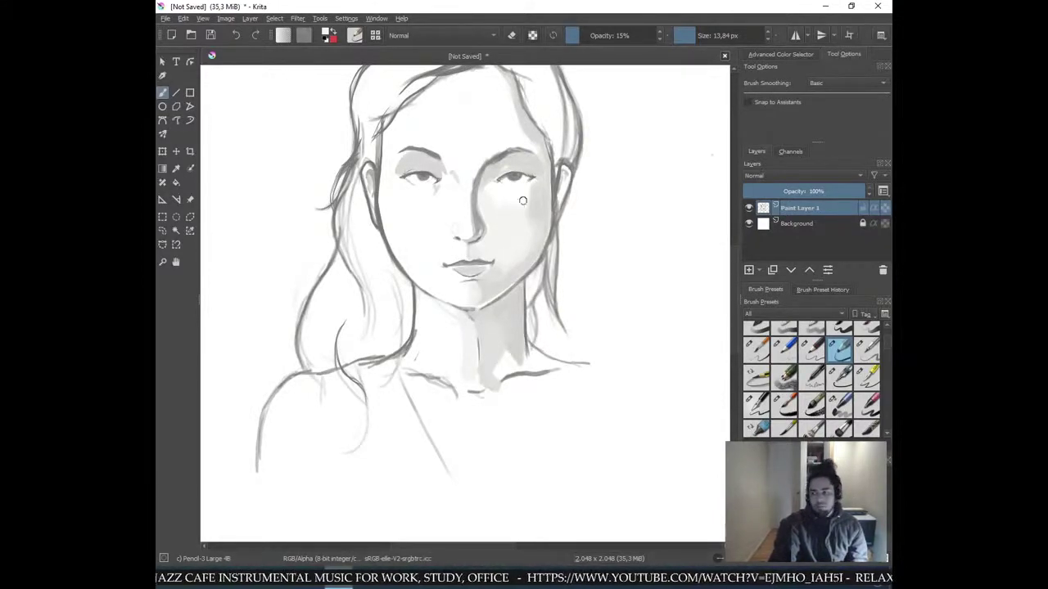
ctrl+click(532, 210)
drag(520, 207, 528, 193)
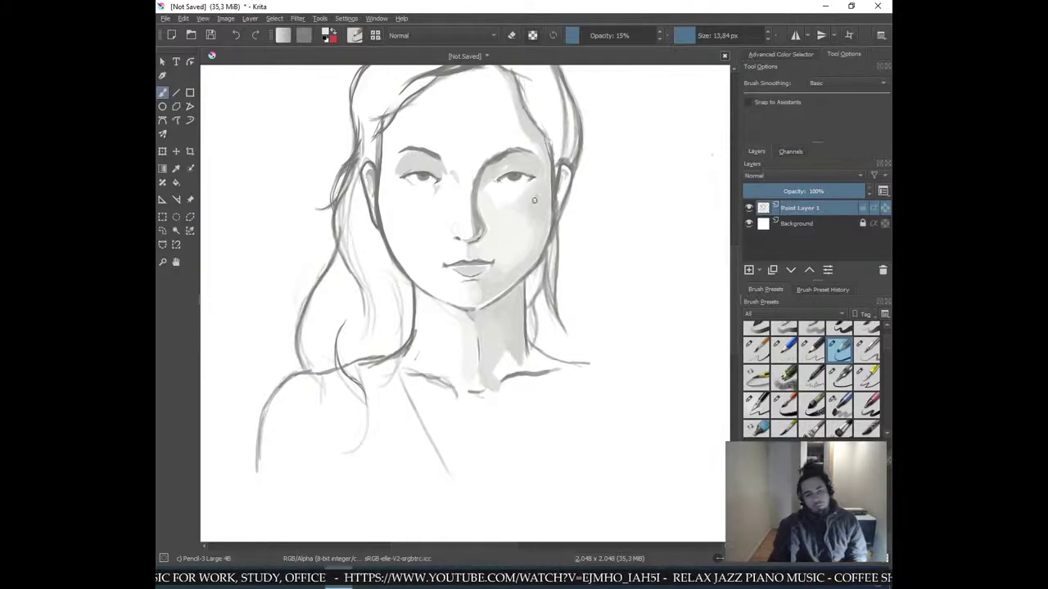
ctrl+click(516, 222)
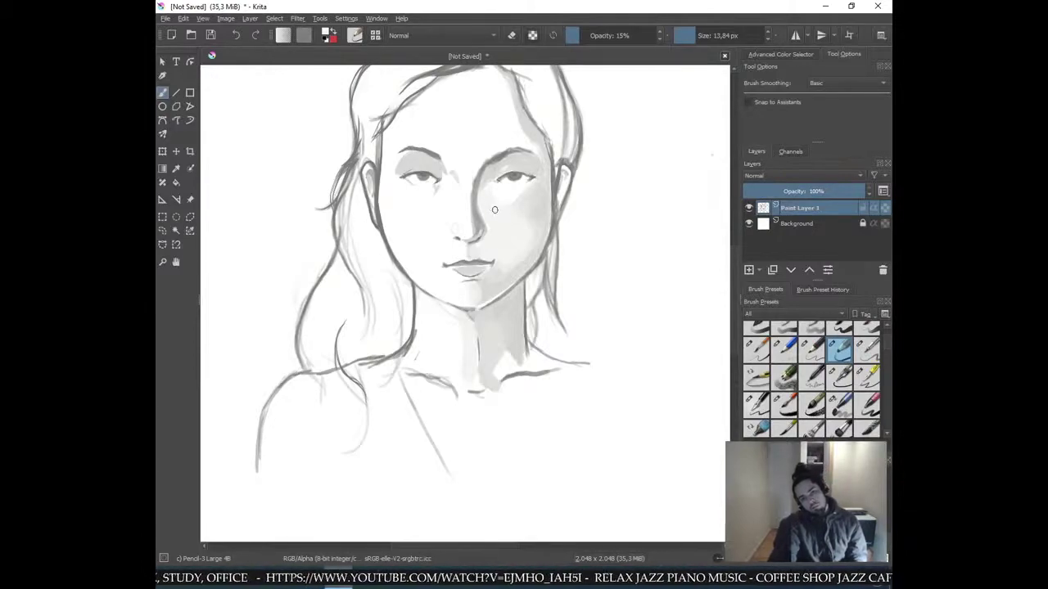
scroll(563, 189, down, 3)
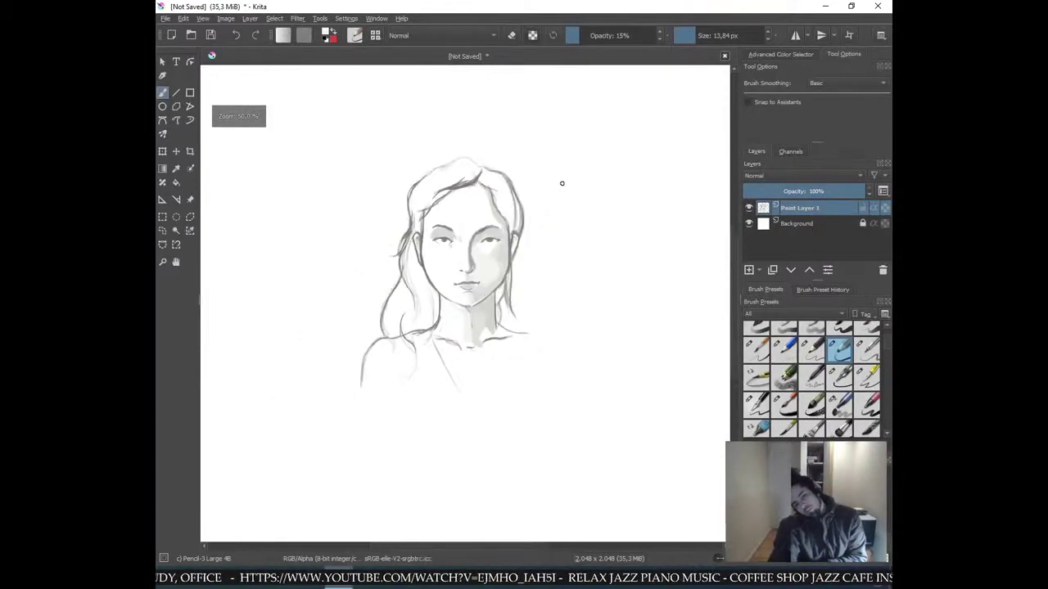
scroll(561, 185, up, 4)
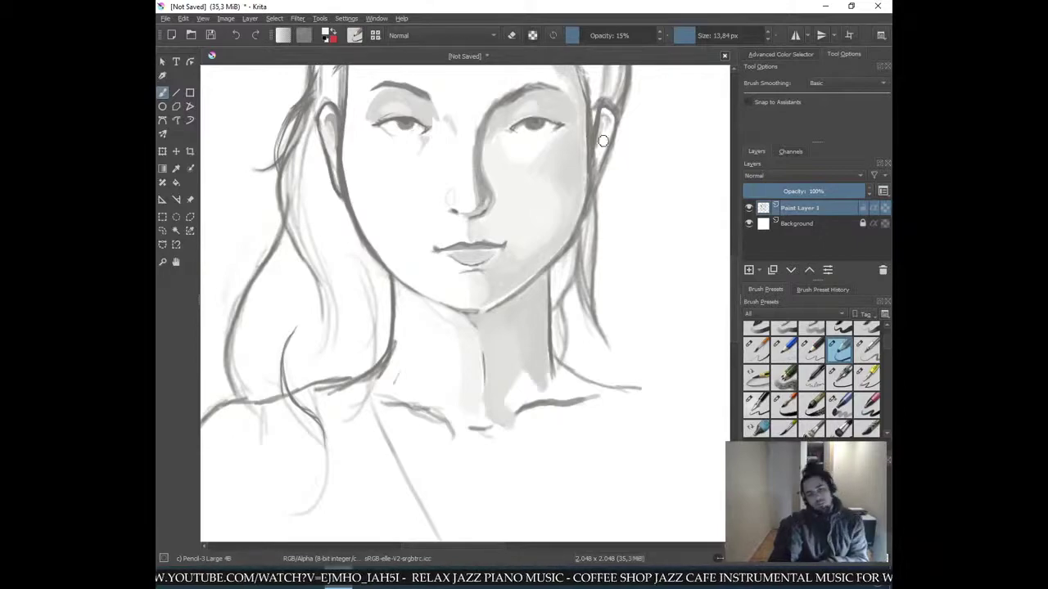
key(minus)
key(minus)
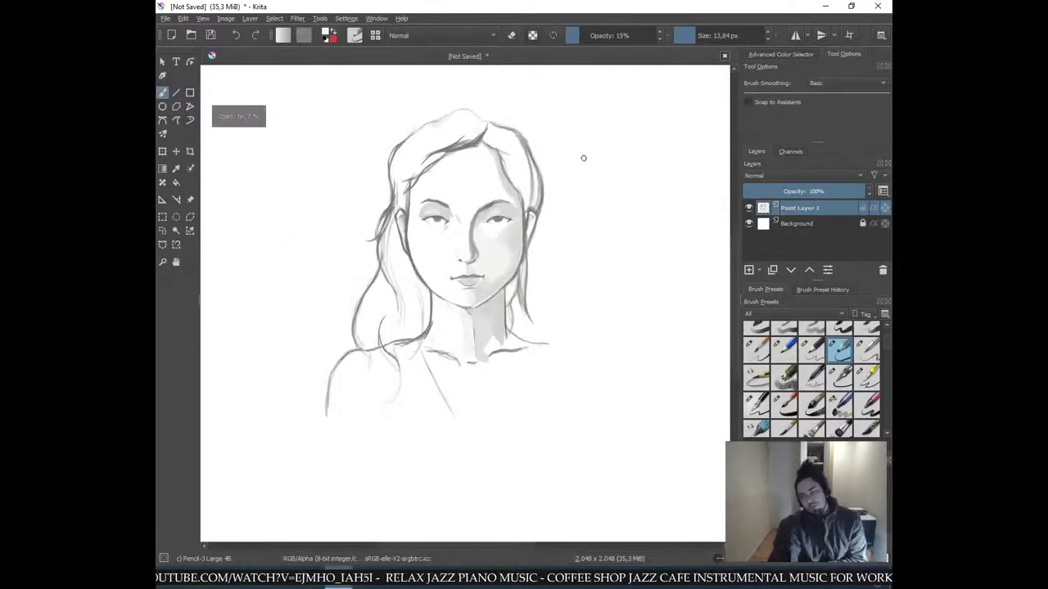
- Paint a darker grey cast shadow on the neck directly beneath the chin and shaded jaw, building it up in layers
key(plus)
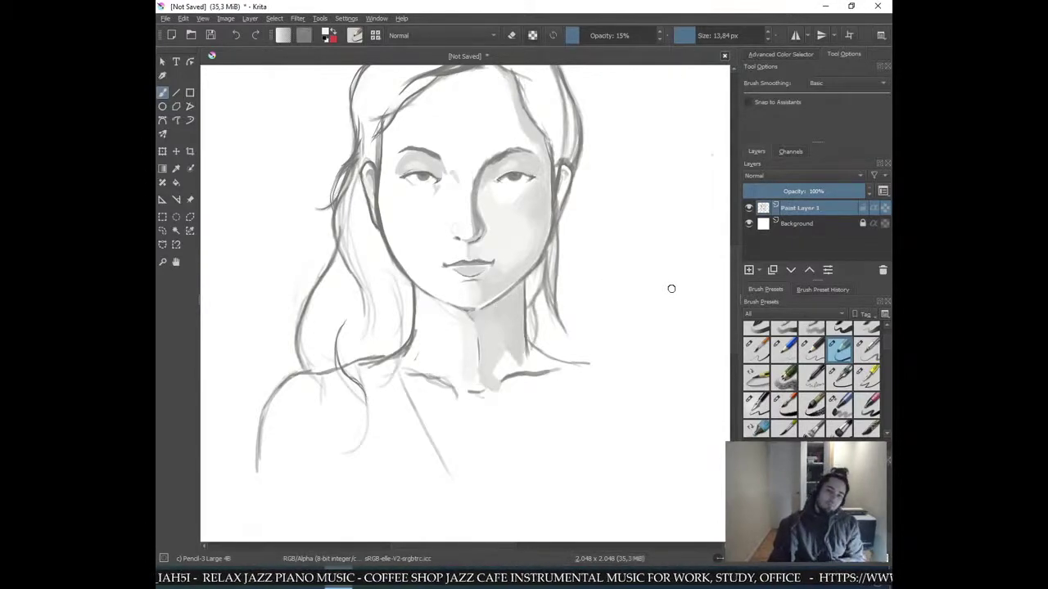
ctrl+click(647, 152)
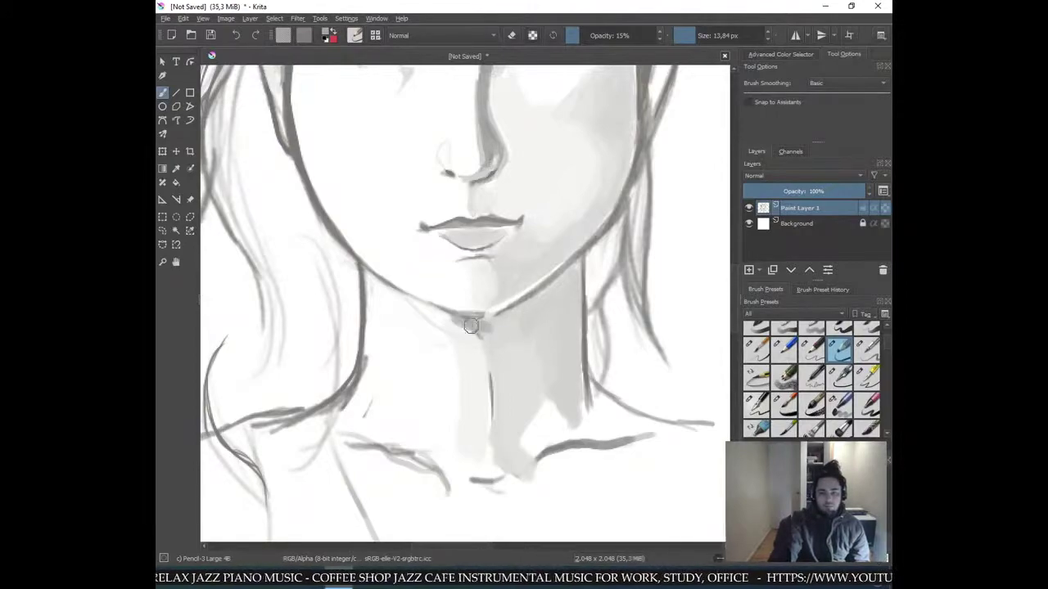
ctrl+click(626, 271)
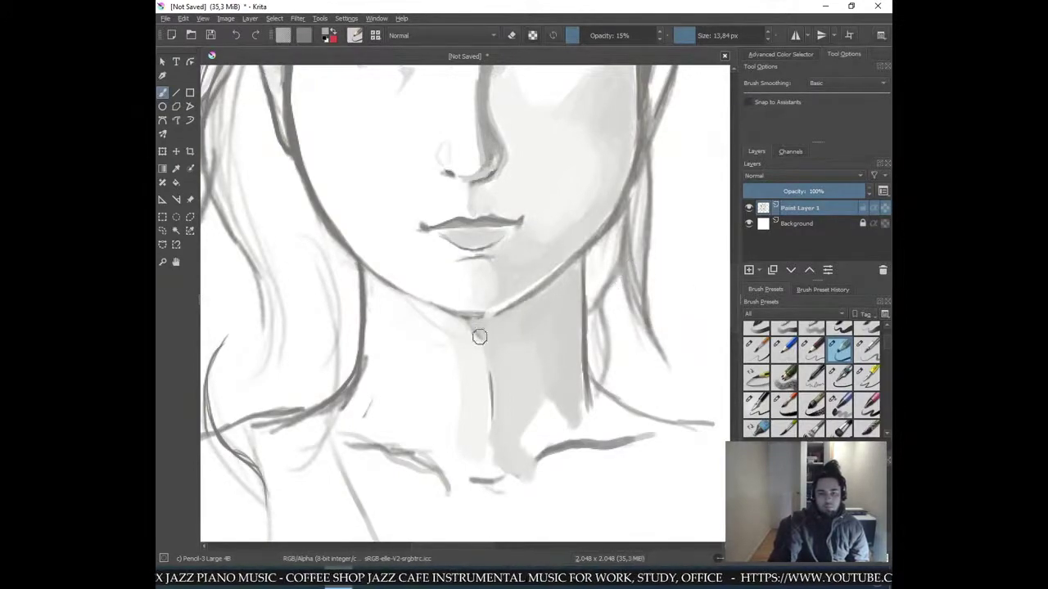
mouse_move(464, 321)
mouse_down()
mouse_move(528, 327)
mouse_move(462, 325)
mouse_move(506, 327)
mouse_move(526, 319)
mouse_move(465, 320)
mouse_move(538, 301)
mouse_move(485, 325)
mouse_move(531, 310)
mouse_move(503, 332)
mouse_move(557, 290)
mouse_up()
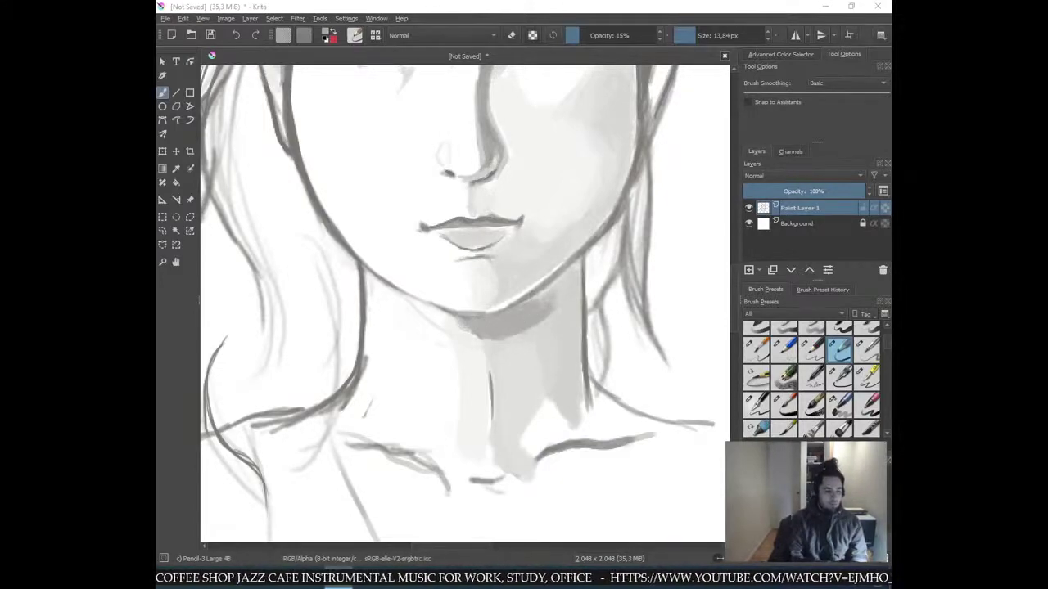
click(517, 370)
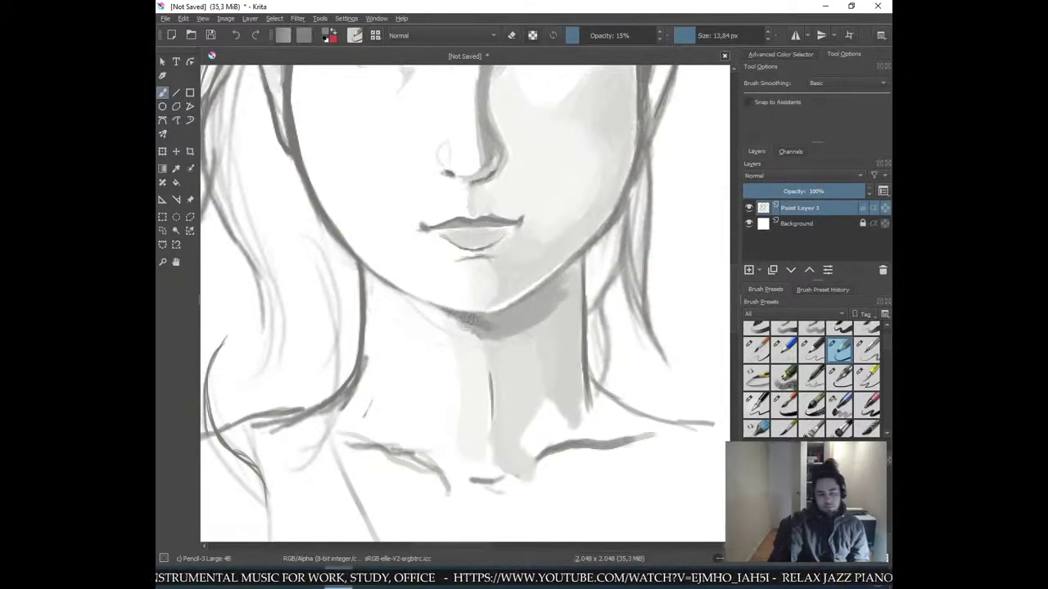
mouse_move(483, 325)
mouse_down()
mouse_move(578, 270)
mouse_move(551, 286)
mouse_up()
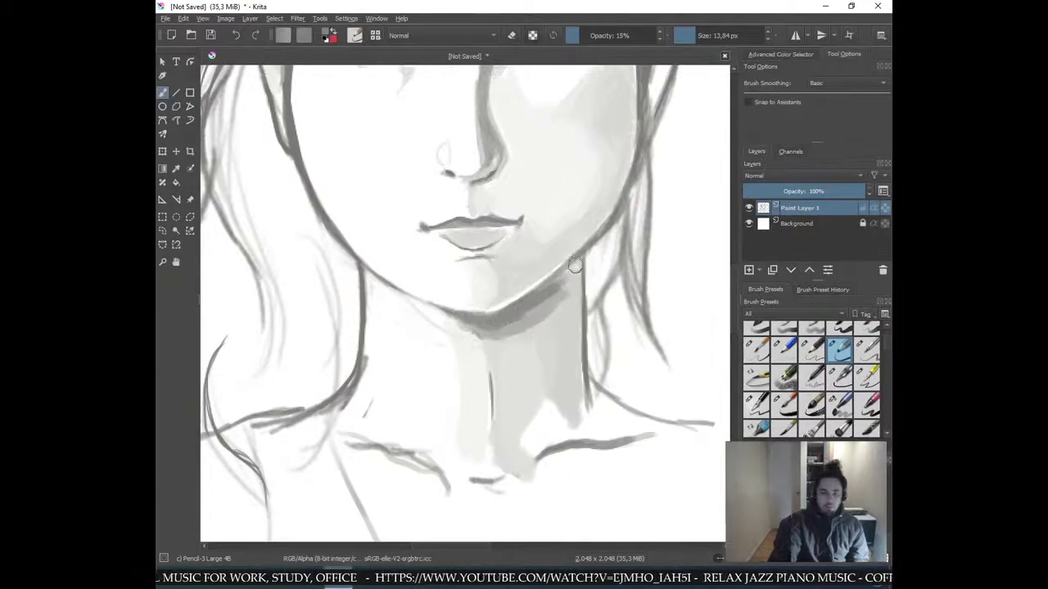
key(minus)
key(minus)
key(minus)
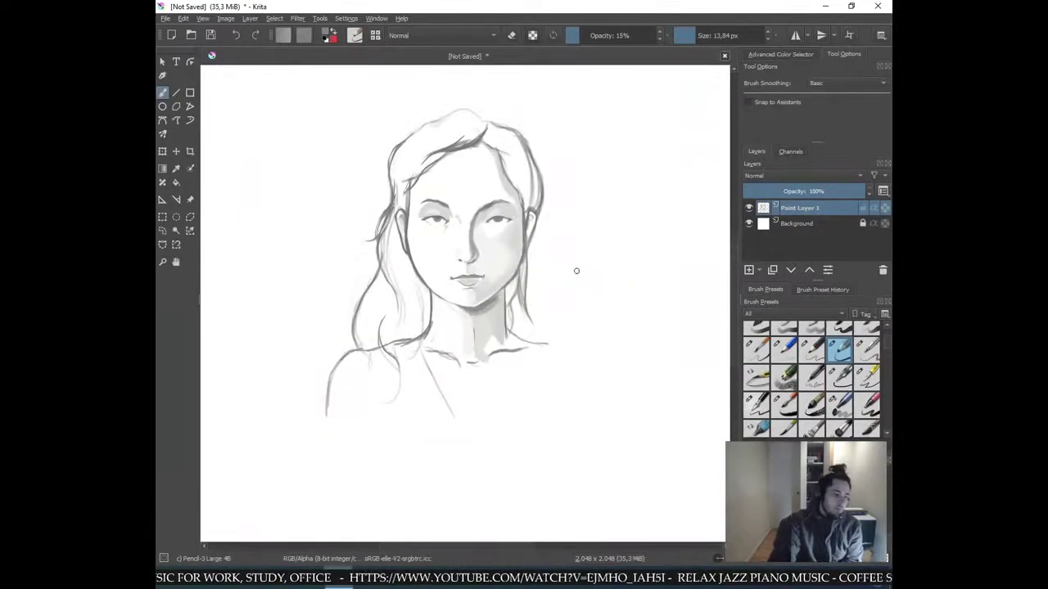
- Darken the shaded neck's outer edge with mid grey from the jaw to the shoulder and thicken the neck's centre line
key(plus)
key(plus)
key(plus)
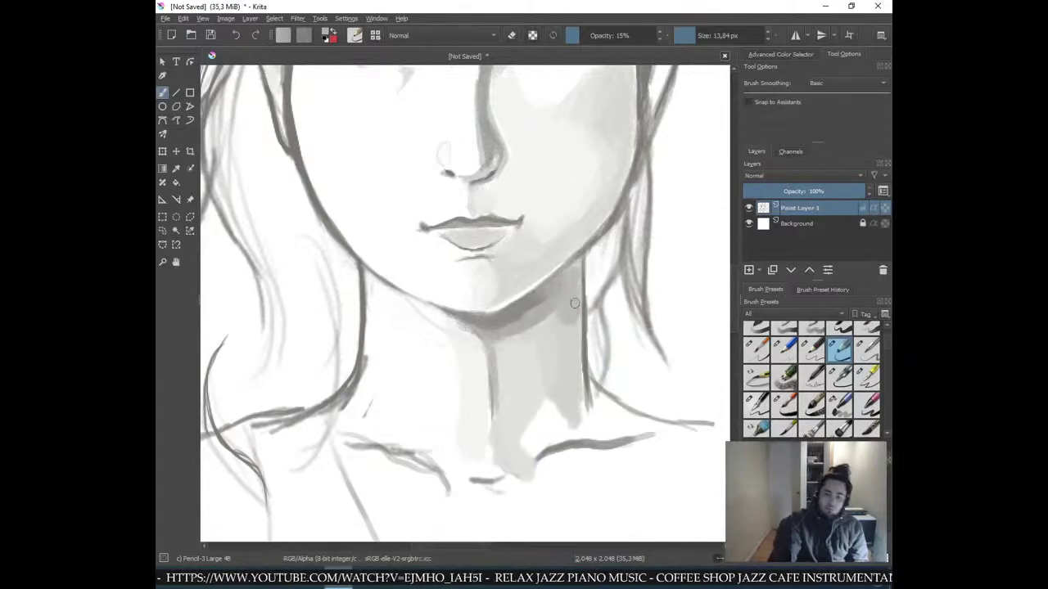
mouse_move(565, 288)
mouse_down()
mouse_move(567, 420)
mouse_move(577, 282)
mouse_move(581, 414)
mouse_up()
drag(577, 308, 588, 413)
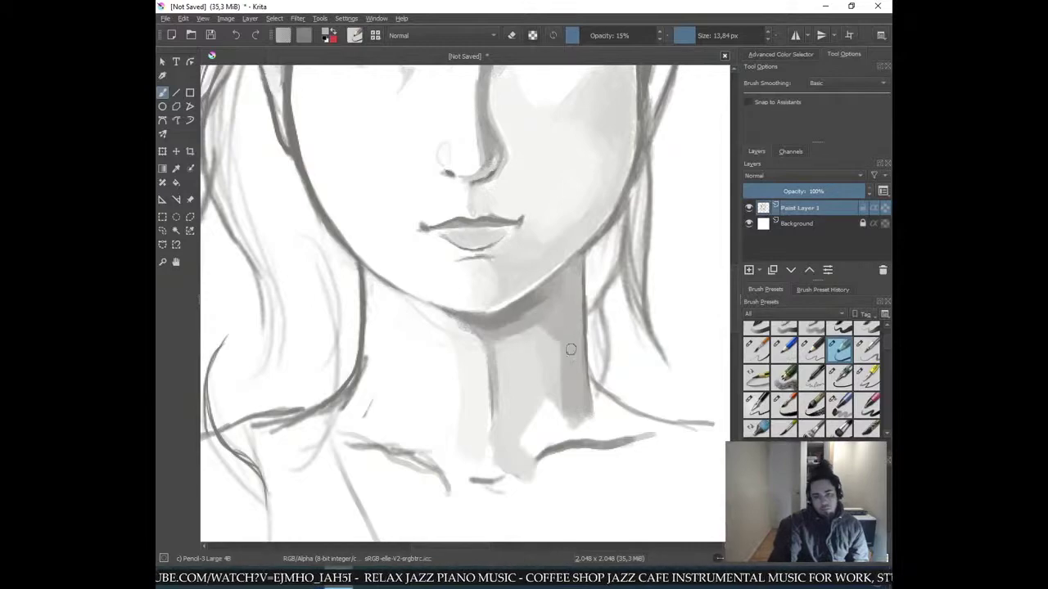
scroll(575, 389, down, 4)
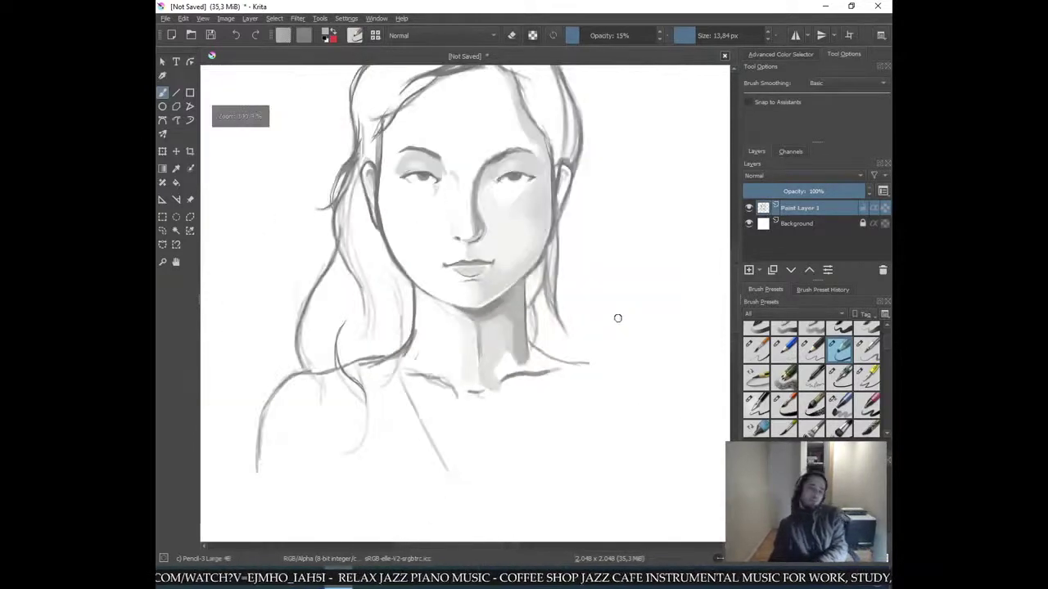
scroll(601, 243, up, 1)
scroll(567, 180, up, 3)
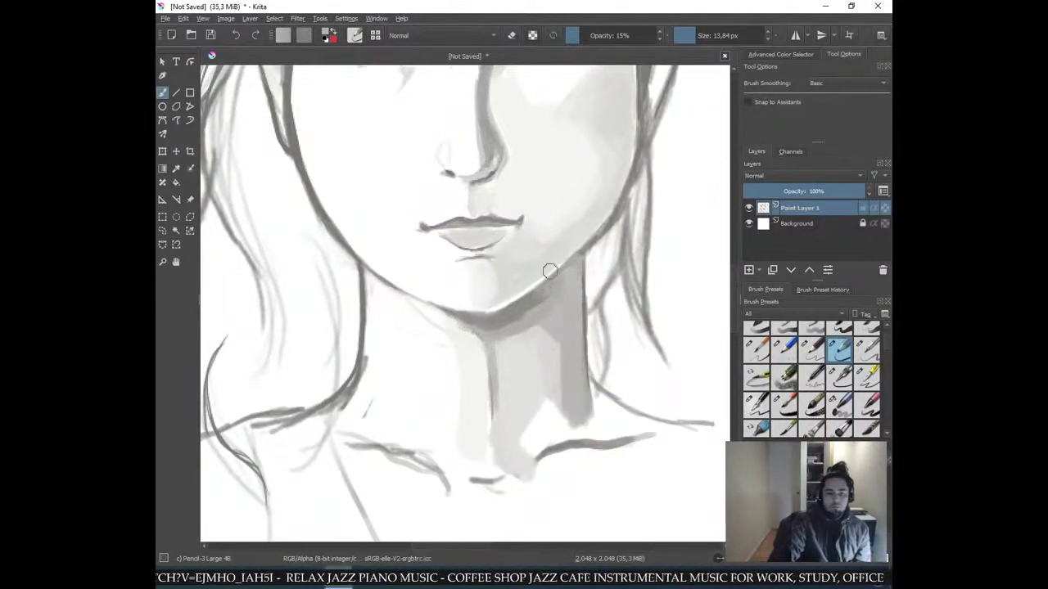
- Undo the wide stroke along the jaw, reduce the brush to 8.08 px, and darken a narrow band inside the shaded jawline
mouse_move(484, 299)
mouse_down()
mouse_move(544, 263)
mouse_move(476, 306)
mouse_move(506, 298)
mouse_move(513, 289)
mouse_move(475, 307)
mouse_move(569, 249)
mouse_move(507, 297)
mouse_move(473, 306)
mouse_move(592, 230)
mouse_up()
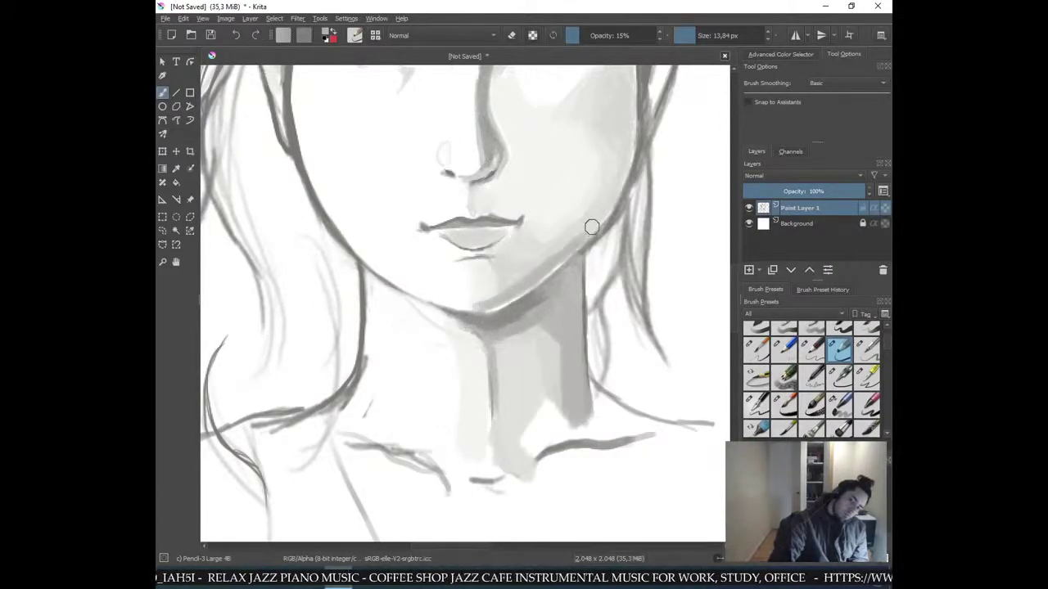
key(ctrl+z)
key(bracketleft)
key(bracketleft)
key(bracketleft)
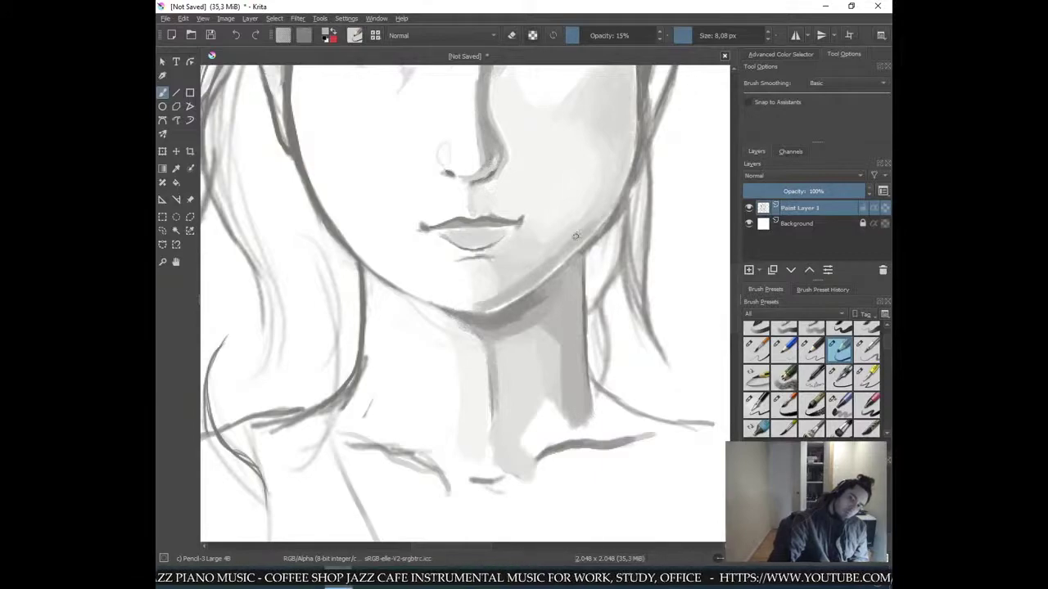
key(1)
key(minus)
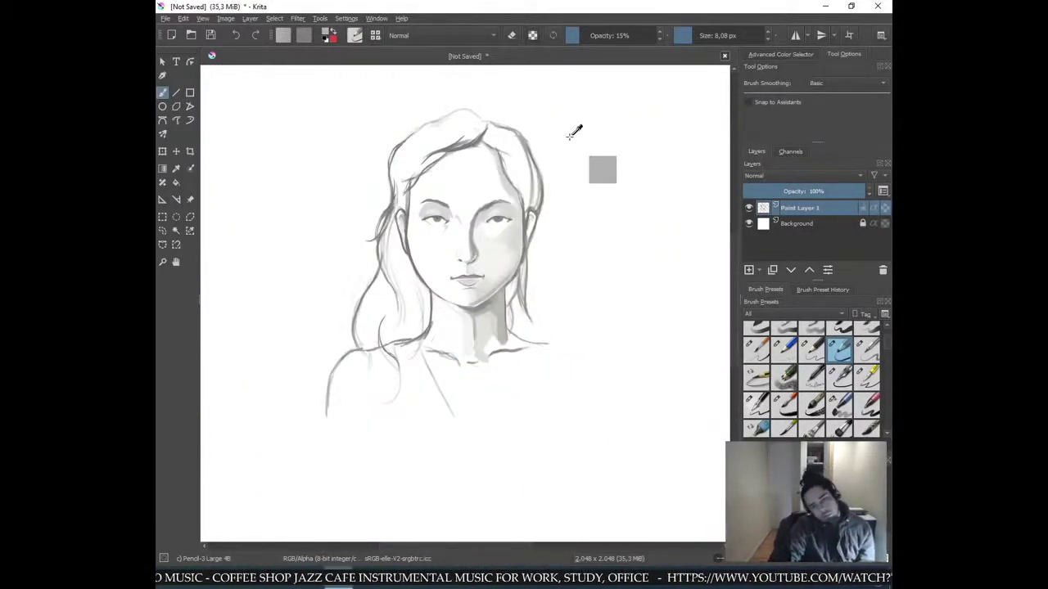
- Sample the light skin grey between the nose and upper lip and examine the face shading close up and at full size
key(plus)
key(plus)
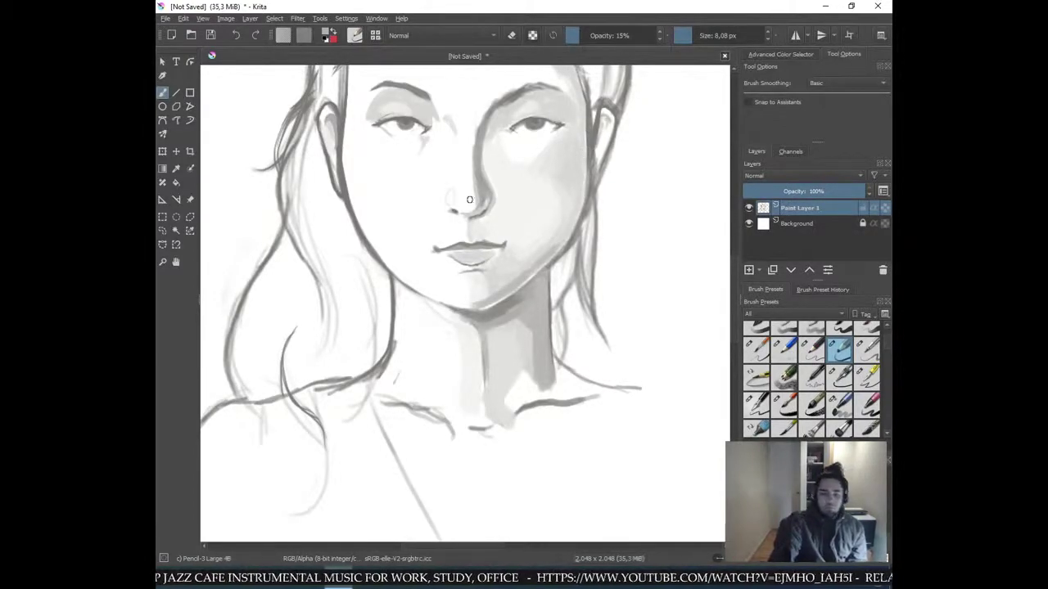
ctrl+click(476, 226)
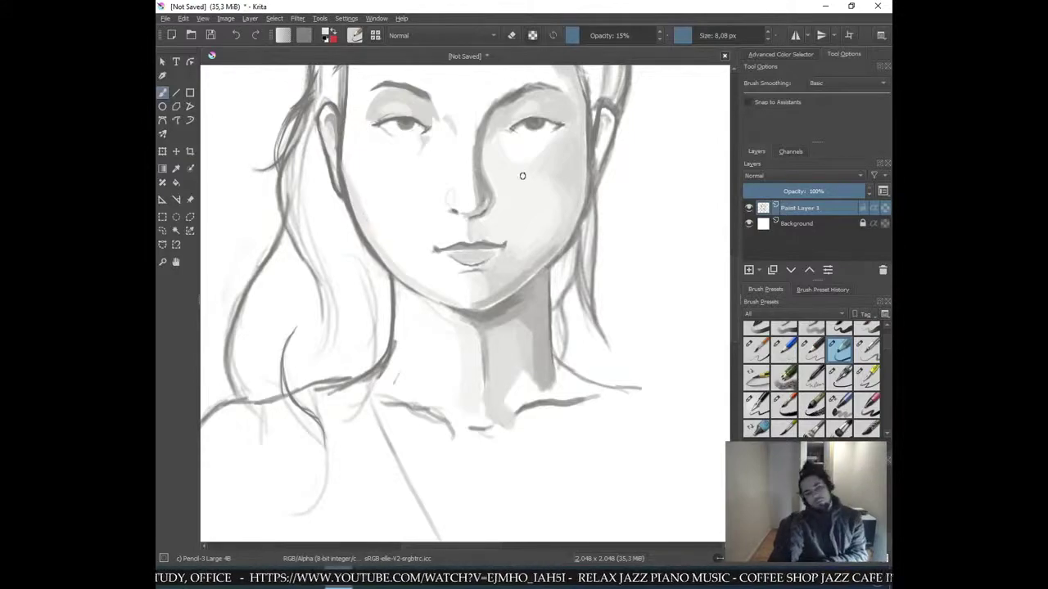
key(minus)
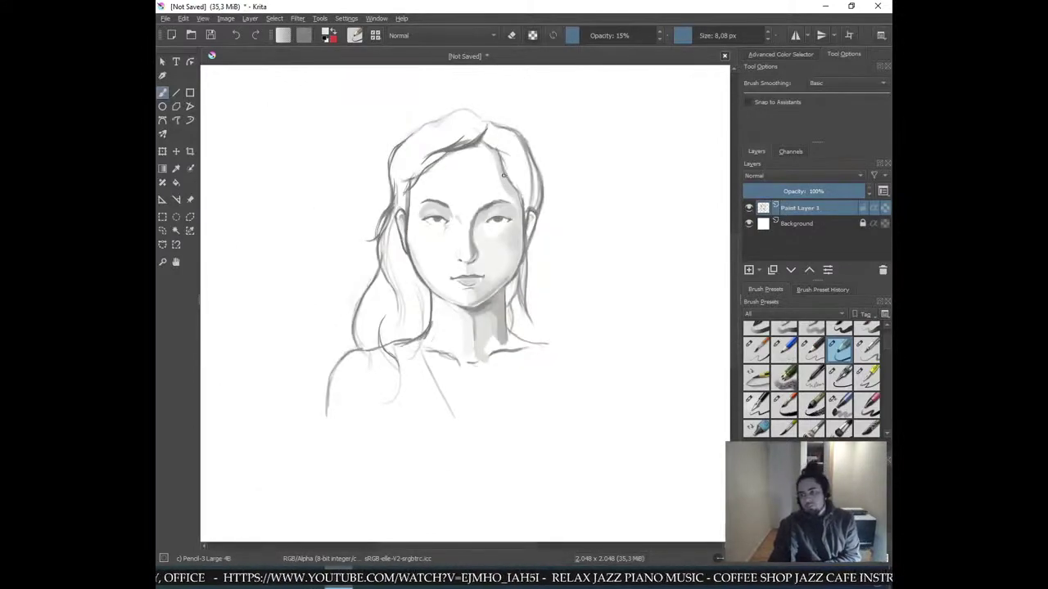
key(plus)
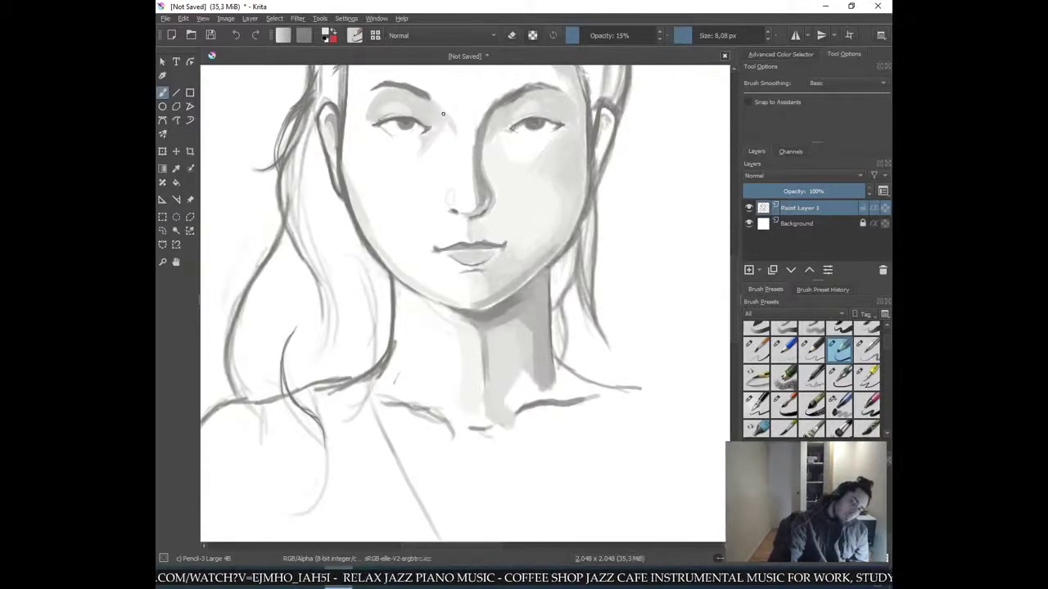
key(ctrl+minus)
key(ctrl+minus)
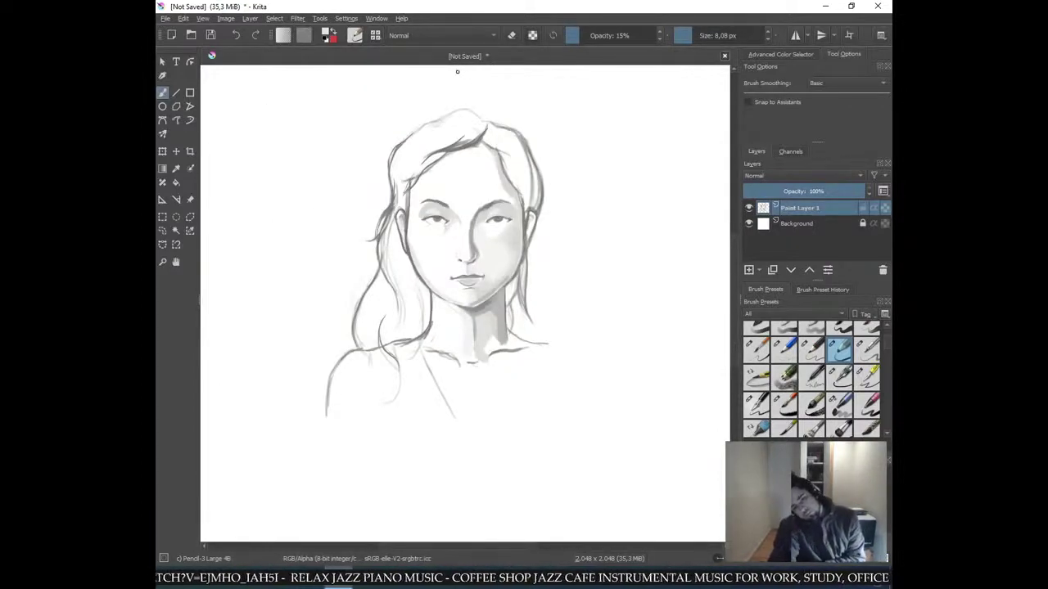
- Sample the dark grey of the hairline and fill the narrow lock of hair beside the parting above the forehead
key(ctrl+plus)
key(ctrl+plus)
drag(404, 146, 400, 322)
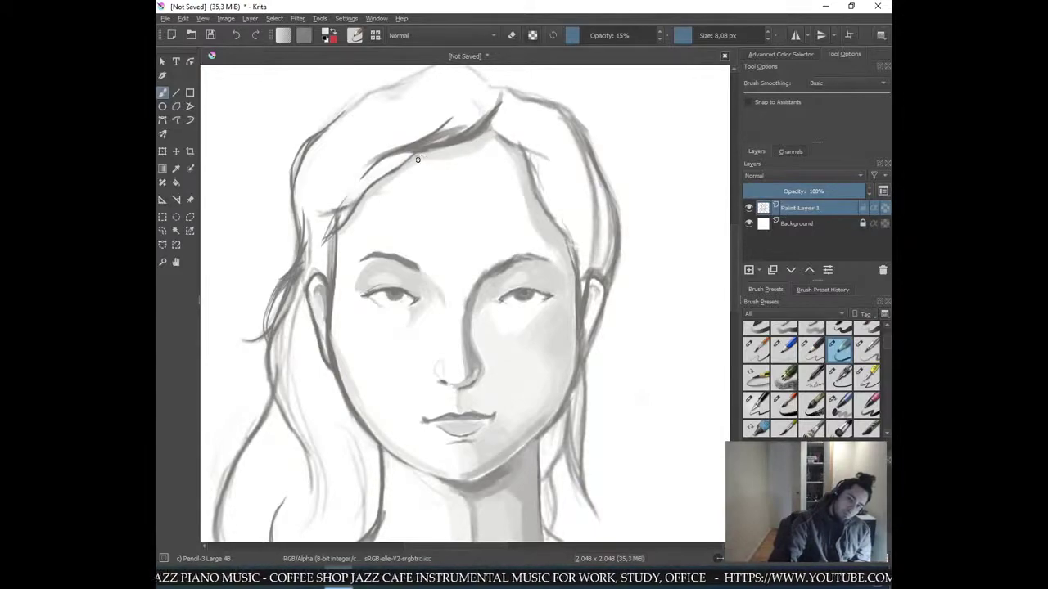
ctrl+click(479, 122)
mouse_move(442, 129)
mouse_down()
mouse_move(473, 104)
mouse_move(486, 112)
mouse_up()
mouse_move(460, 131)
mouse_down()
mouse_move(484, 110)
mouse_move(435, 141)
mouse_move(487, 101)
mouse_move(467, 108)
mouse_move(497, 102)
mouse_up()
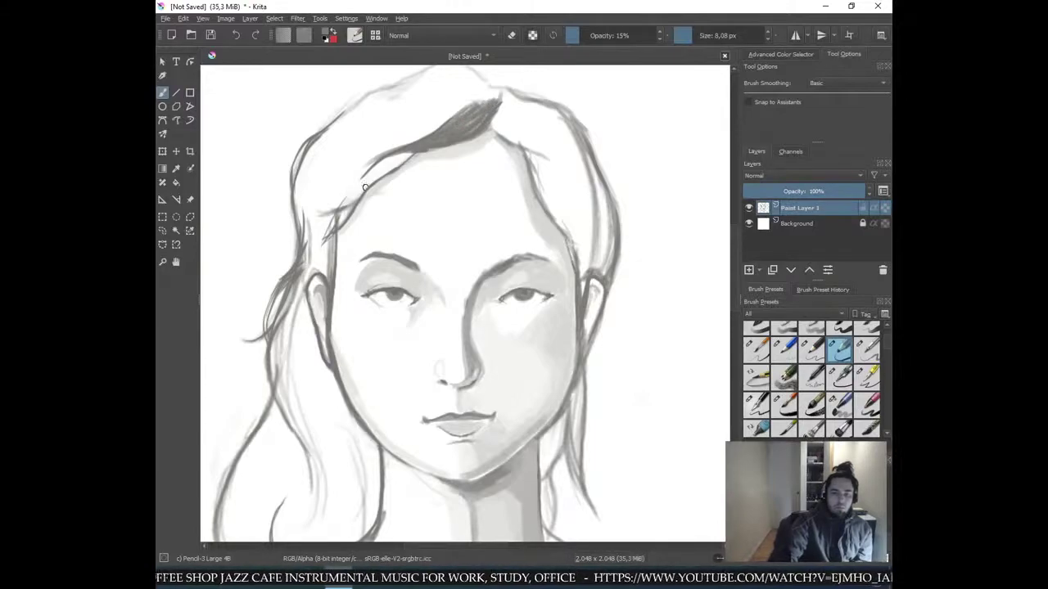
- Extend the dark grey hair along the forehead's edge from the parting lock to the temple on the lit side
mouse_move(341, 224)
mouse_down()
mouse_move(366, 189)
mouse_move(344, 222)
mouse_move(391, 159)
mouse_up()
drag(342, 207, 407, 153)
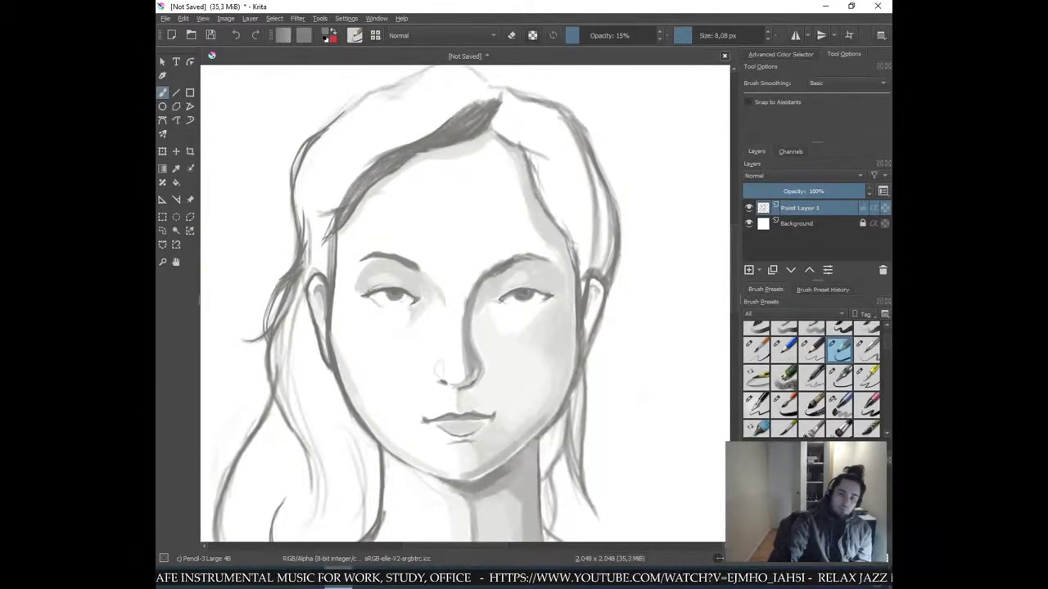
mouse_move(363, 171)
mouse_down()
mouse_move(357, 177)
mouse_move(376, 161)
mouse_up()
drag(331, 210, 397, 144)
- Enlarge the brush to 14.20 px and fill the side hair on the lit side down to just above the ear
mouse_move(337, 184)
shift+mouse_down()
mouse_move(384, 135)
mouse_move(329, 219)
mouse_move(389, 133)
shift+mouse_up()
mouse_move(331, 221)
mouse_down()
mouse_move(392, 139)
mouse_move(357, 149)
mouse_up()
mouse_move(313, 247)
mouse_down()
mouse_move(352, 148)
mouse_move(376, 120)
mouse_up()
mouse_move(306, 226)
mouse_down()
mouse_move(358, 134)
mouse_move(313, 214)
mouse_move(331, 150)
mouse_move(305, 202)
mouse_move(334, 129)
mouse_move(301, 216)
mouse_move(321, 146)
mouse_move(305, 243)
mouse_move(307, 158)
mouse_move(295, 193)
mouse_up()
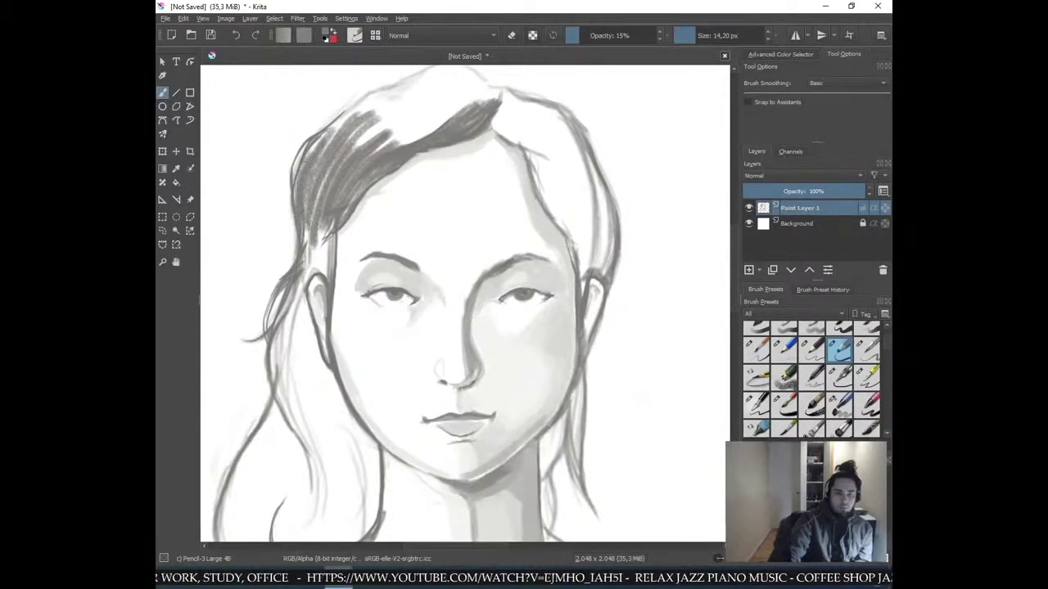
mouse_move(303, 237)
mouse_down()
mouse_move(305, 267)
mouse_move(315, 214)
mouse_move(304, 270)
mouse_move(330, 208)
mouse_move(318, 265)
mouse_move(332, 239)
mouse_up()
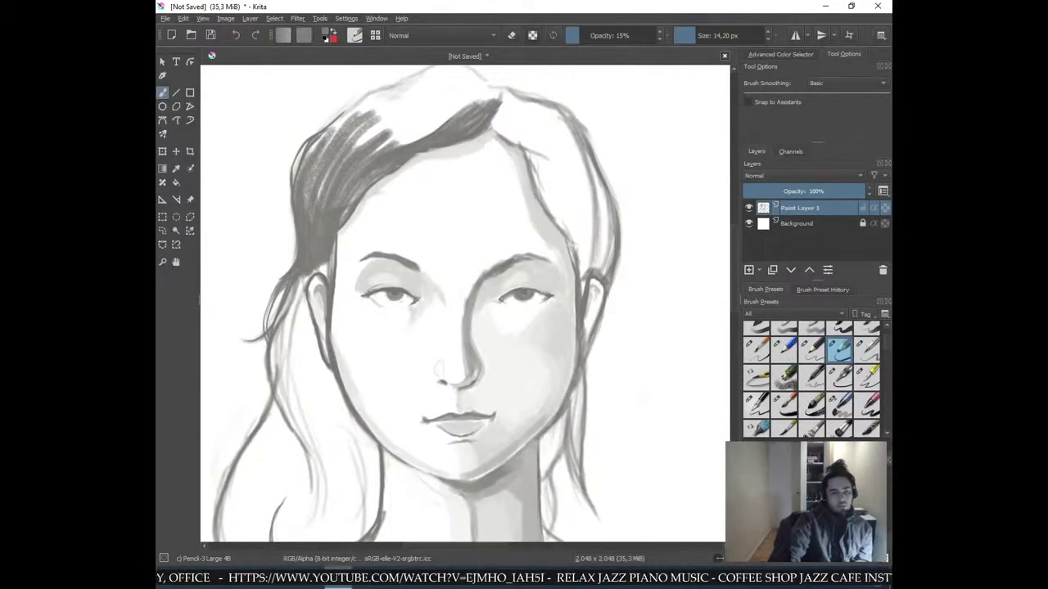
drag(315, 165, 304, 201)
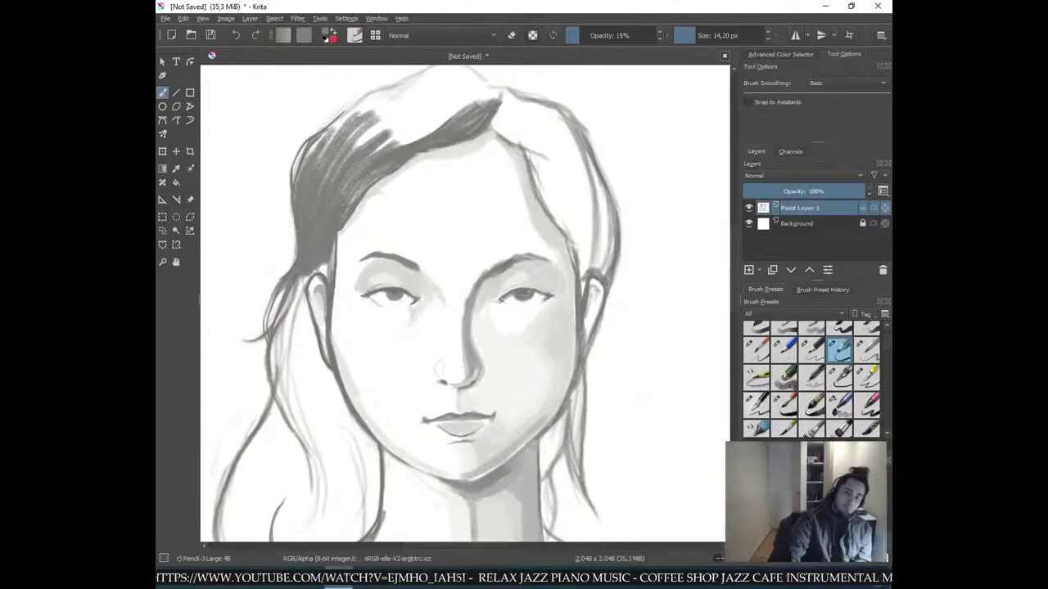
- Paint dark grey over the unfilled upper hair between the lit-side hair mass and the parting
key(minus)
key(minus)
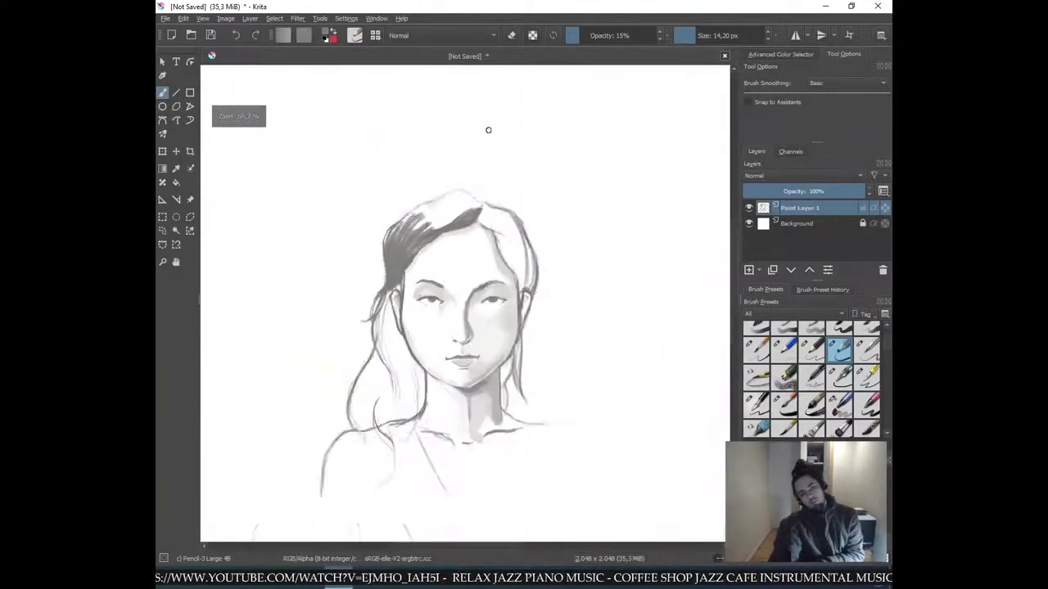
key(plus)
key(plus)
shift+drag(415, 109, 430, 109)
mouse_move(358, 146)
mouse_down()
mouse_move(395, 117)
mouse_move(367, 133)
mouse_move(396, 102)
mouse_move(352, 133)
mouse_move(414, 87)
mouse_up()
mouse_move(314, 149)
mouse_down()
mouse_move(353, 116)
mouse_move(313, 151)
mouse_move(339, 118)
mouse_move(391, 123)
mouse_move(399, 112)
mouse_move(394, 138)
mouse_move(433, 106)
mouse_move(401, 135)
mouse_move(456, 106)
mouse_move(429, 115)
mouse_move(446, 100)
mouse_move(378, 149)
mouse_up()
- Resample the hair grey, reduce the brush to 11.71 px, and fill the crown up to the parting
shift+click(438, 116)
ctrl+click(437, 109)
drag(434, 106, 422, 97)
ctrl+click(319, 228)
mouse_move(340, 122)
mouse_down()
mouse_move(399, 84)
mouse_move(461, 85)
mouse_move(446, 102)
mouse_move(458, 107)
mouse_move(491, 95)
mouse_move(446, 87)
mouse_move(479, 84)
mouse_move(433, 91)
mouse_up()
drag(702, 37, 693, 37)
mouse_move(414, 89)
mouse_down()
mouse_move(437, 75)
mouse_move(392, 89)
mouse_move(435, 68)
mouse_move(389, 87)
mouse_move(460, 71)
mouse_move(467, 80)
mouse_move(436, 80)
mouse_move(492, 94)
mouse_move(469, 73)
mouse_move(498, 93)
mouse_up()
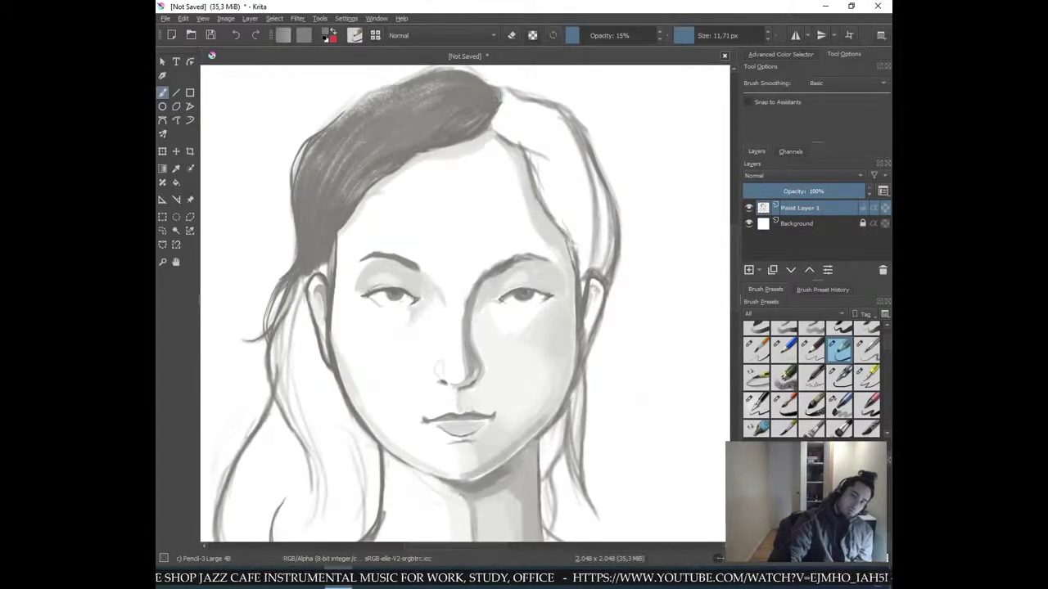
- Darken the short edge between the temple and the ear on the lit side
key(ctrl+minus)
key(ctrl+minus)
key(ctrl+plus)
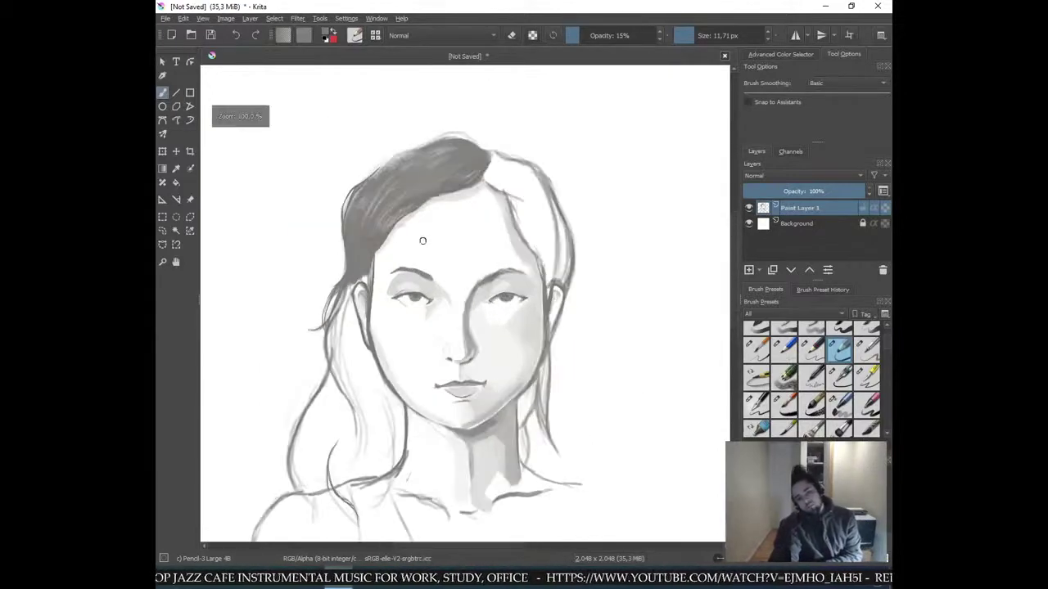
key(plus)
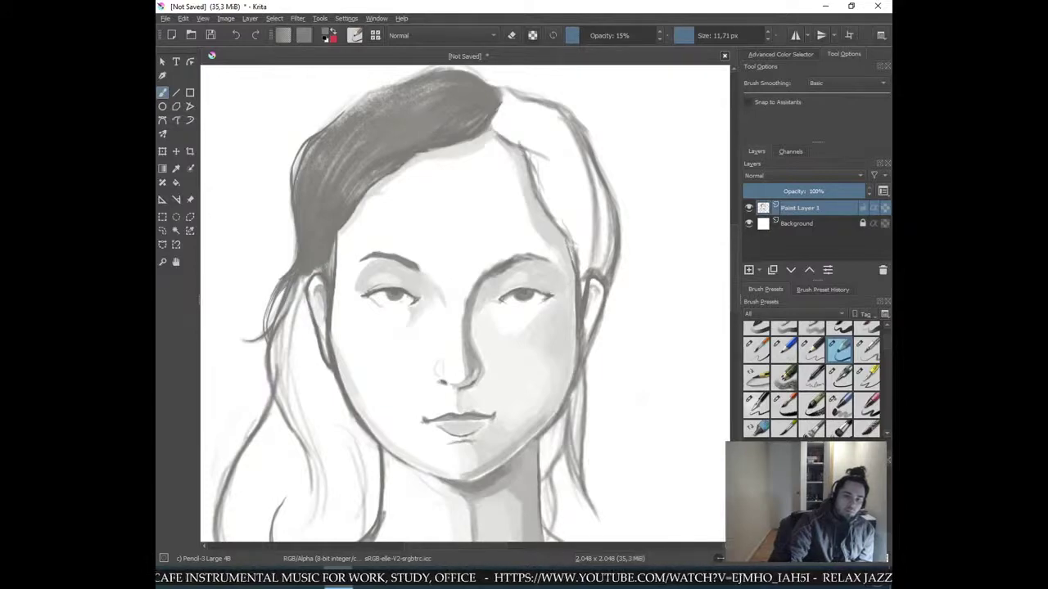
drag(332, 260, 331, 275)
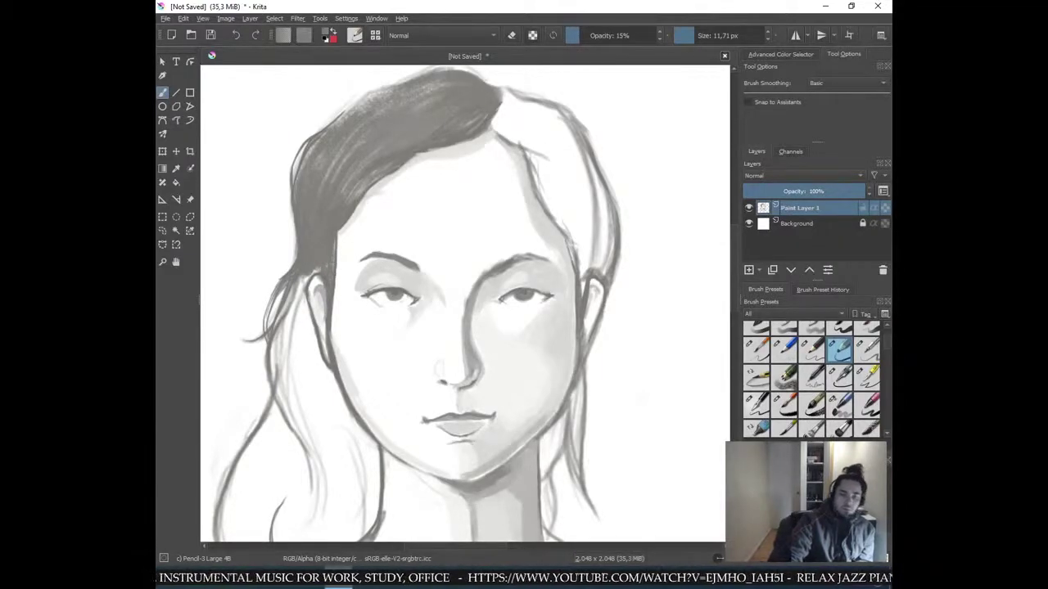
- Block in the hair behind the lit-side ear with long dark grey strokes flowing down beside the cheek and jaw
mouse_move(303, 283)
mouse_down()
mouse_move(295, 365)
mouse_move(291, 305)
mouse_move(299, 404)
mouse_up()
drag(296, 352, 321, 426)
drag(299, 306, 319, 437)
mouse_move(295, 320)
mouse_down()
mouse_move(319, 449)
mouse_move(309, 445)
mouse_up()
drag(277, 342, 305, 452)
mouse_move(278, 324)
mouse_down()
mouse_move(290, 407)
mouse_move(286, 308)
mouse_move(273, 386)
mouse_up()
mouse_move(295, 306)
mouse_down()
mouse_move(298, 391)
mouse_move(342, 464)
mouse_up()
drag(303, 360, 347, 465)
drag(300, 383, 347, 469)
drag(305, 401, 352, 489)
drag(296, 352, 347, 468)
mouse_move(293, 329)
mouse_down()
mouse_move(346, 456)
mouse_move(321, 393)
mouse_up()
mouse_move(316, 365)
mouse_down()
mouse_move(365, 456)
mouse_move(361, 443)
mouse_up()
mouse_move(322, 378)
mouse_down()
mouse_move(363, 439)
mouse_move(341, 396)
mouse_up()
drag(318, 360, 330, 380)
drag(308, 329, 322, 367)
drag(309, 287, 311, 358)
drag(300, 308, 299, 356)
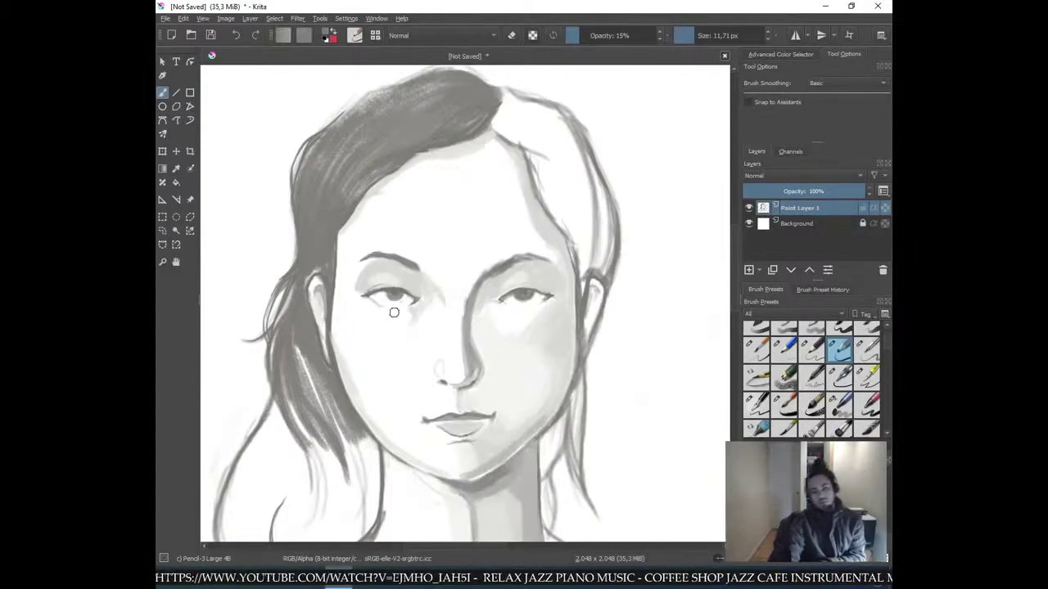
- Extend the dark grey hair below the lit-side jaw with tapering strokes along the neck toward the shoulder
key(minus)
key(minus)
key(plus)
key(plus)
key(plus)
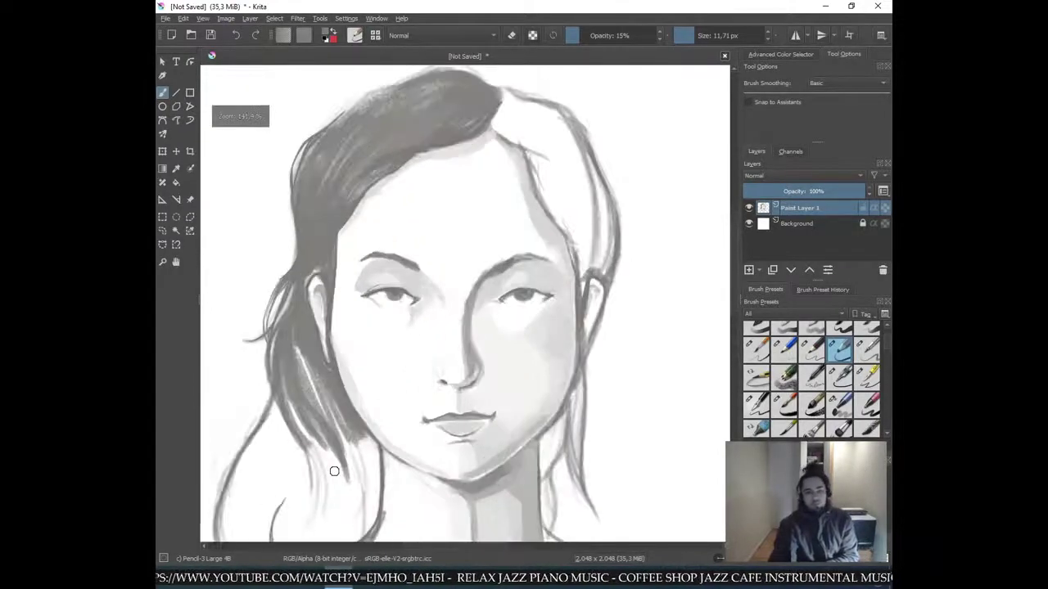
drag(360, 395, 402, 211)
mouse_move(353, 305)
mouse_down()
mouse_move(348, 399)
mouse_move(366, 423)
mouse_move(381, 399)
mouse_up()
drag(369, 309, 381, 356)
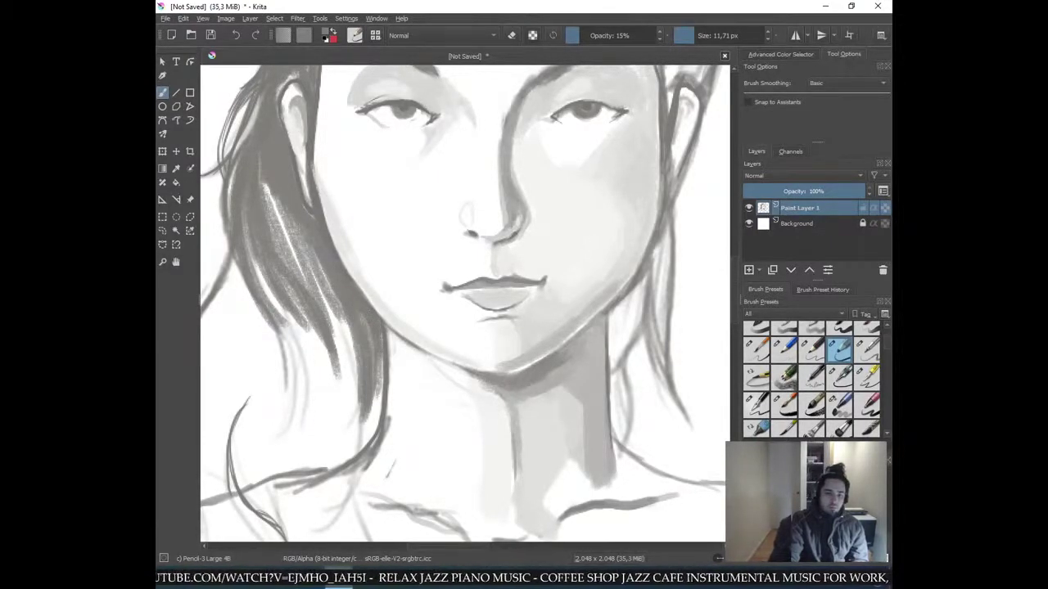
mouse_move(368, 326)
mouse_down()
mouse_move(373, 377)
mouse_move(357, 435)
mouse_up()
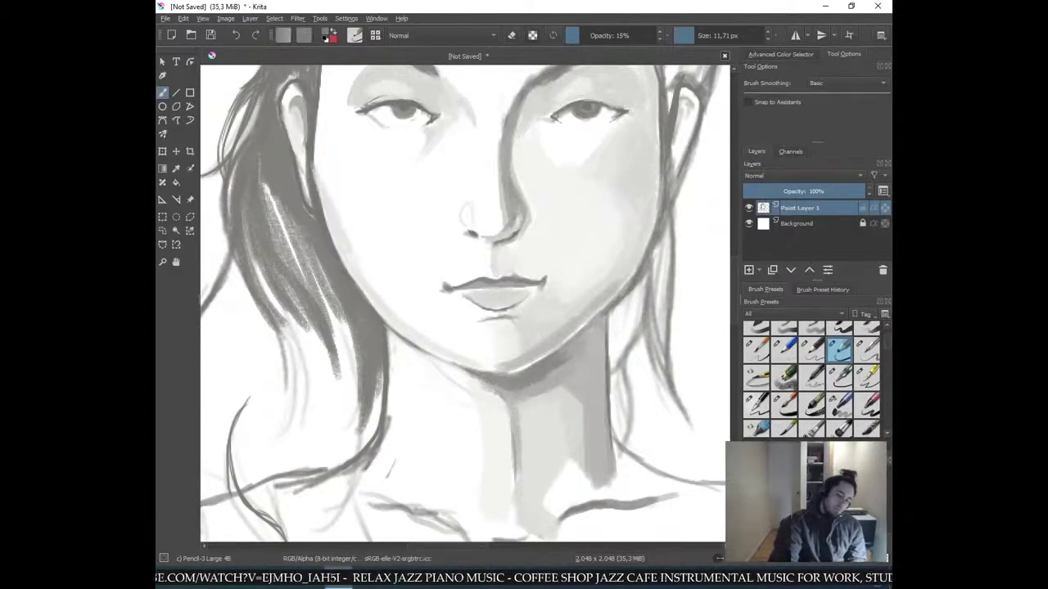
- Even out the light gaps in the dark grey hair on the crown beside the parting
key(minus)
key(minus)
key(minus)
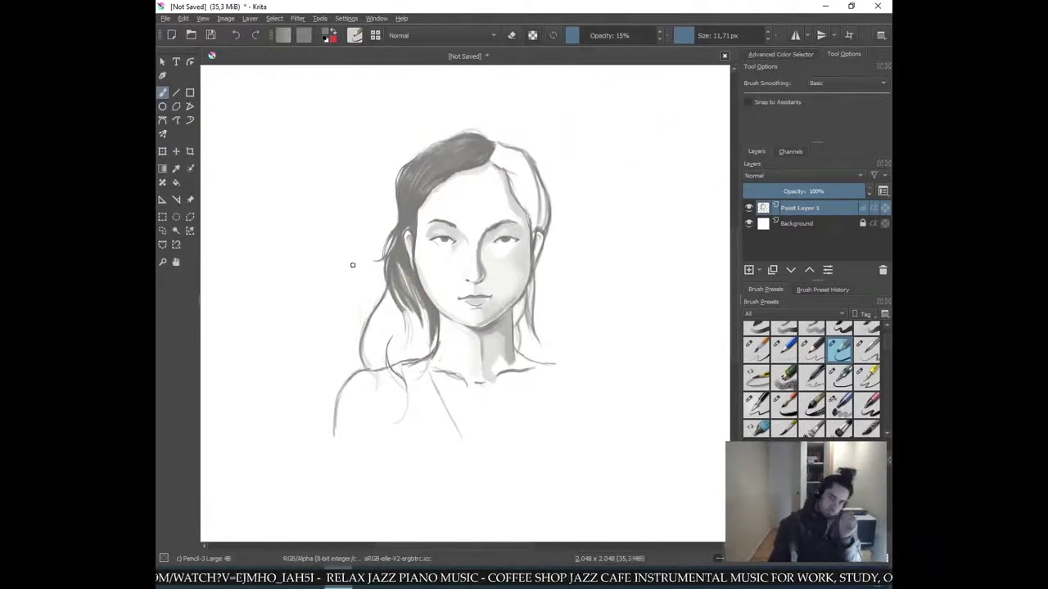
key(plus)
key(plus)
drag(416, 133, 442, 319)
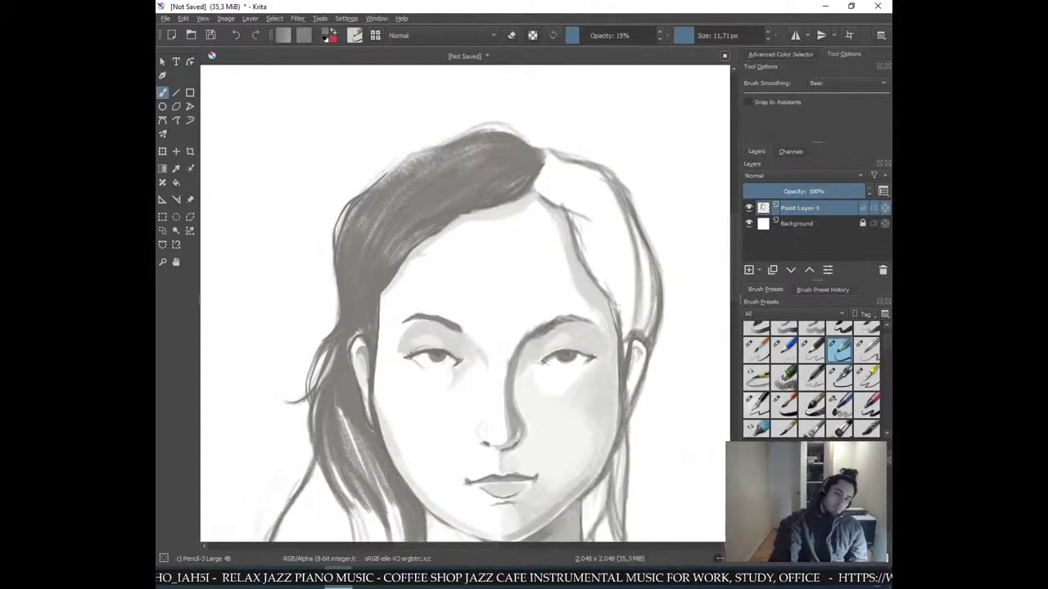
drag(483, 159, 437, 172)
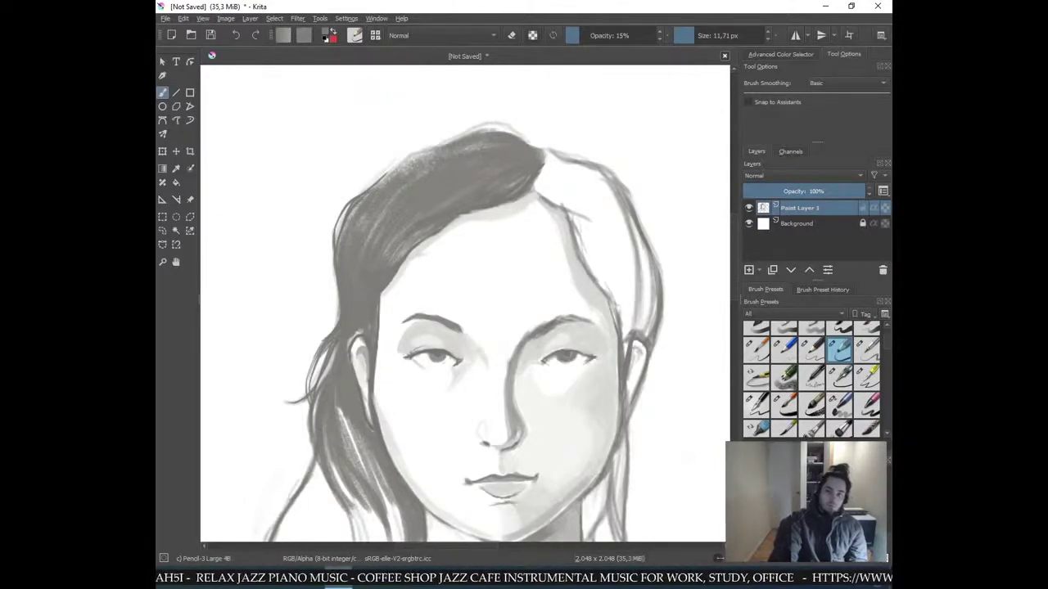
drag(491, 144, 470, 148)
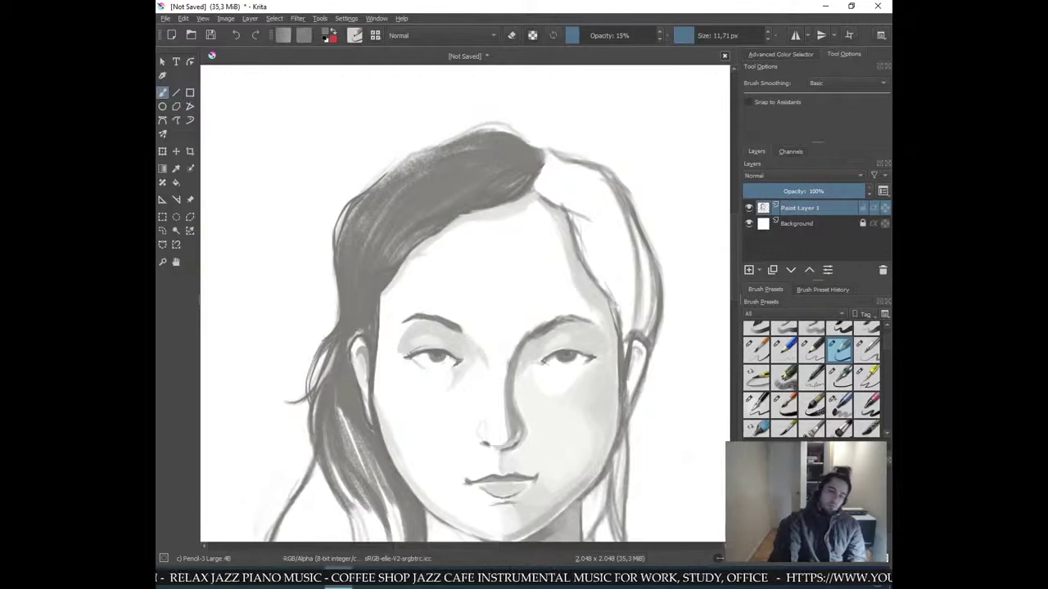
- Block in the inner hair on the shaded side with dark grey strokes from beside the forehead down to the ear
key(minus)
key(minus)
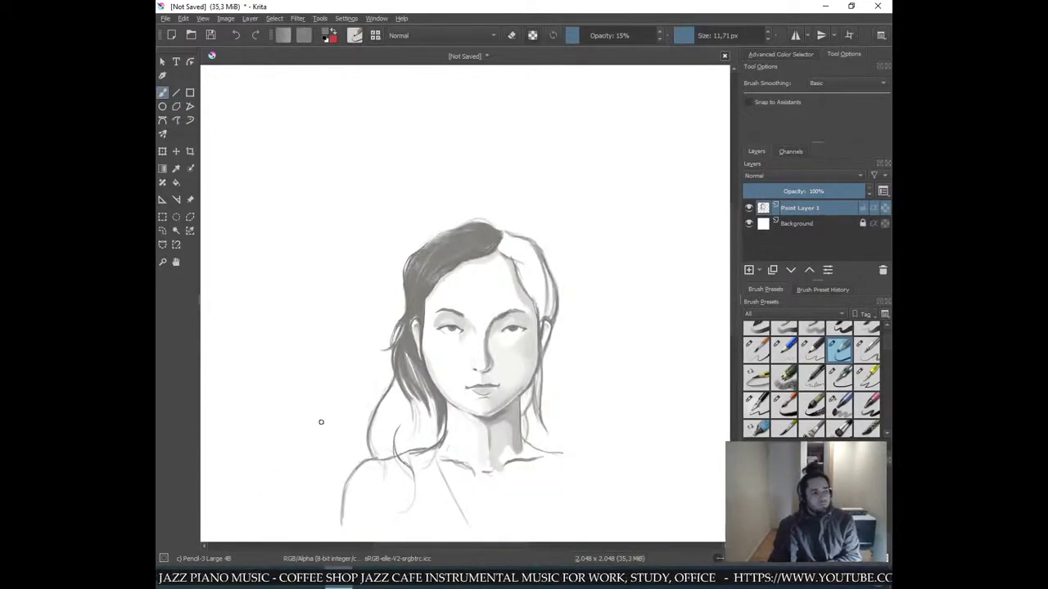
key(plus)
key(plus)
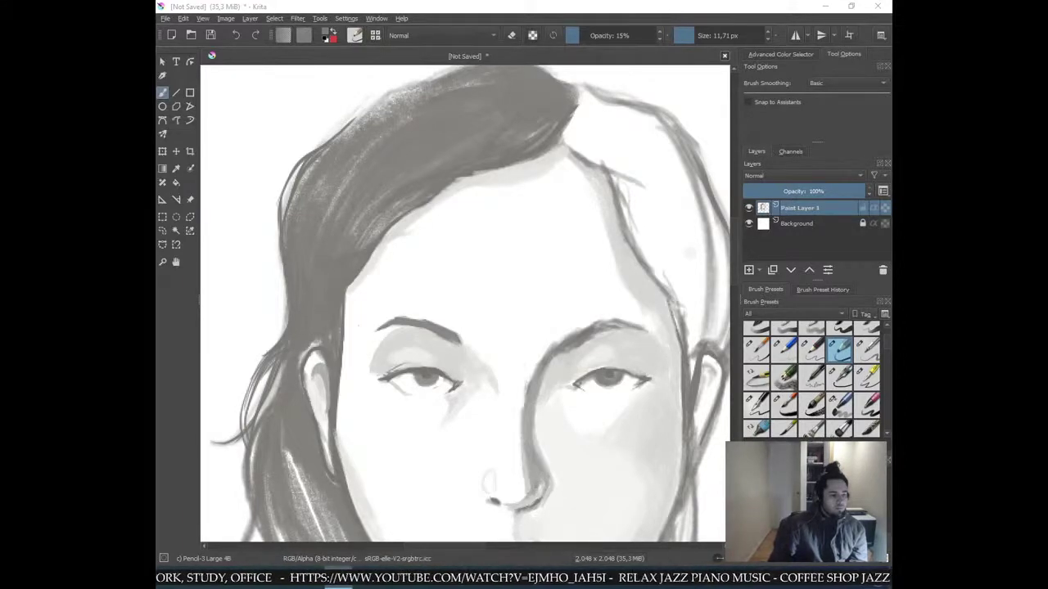
drag(592, 295, 419, 197)
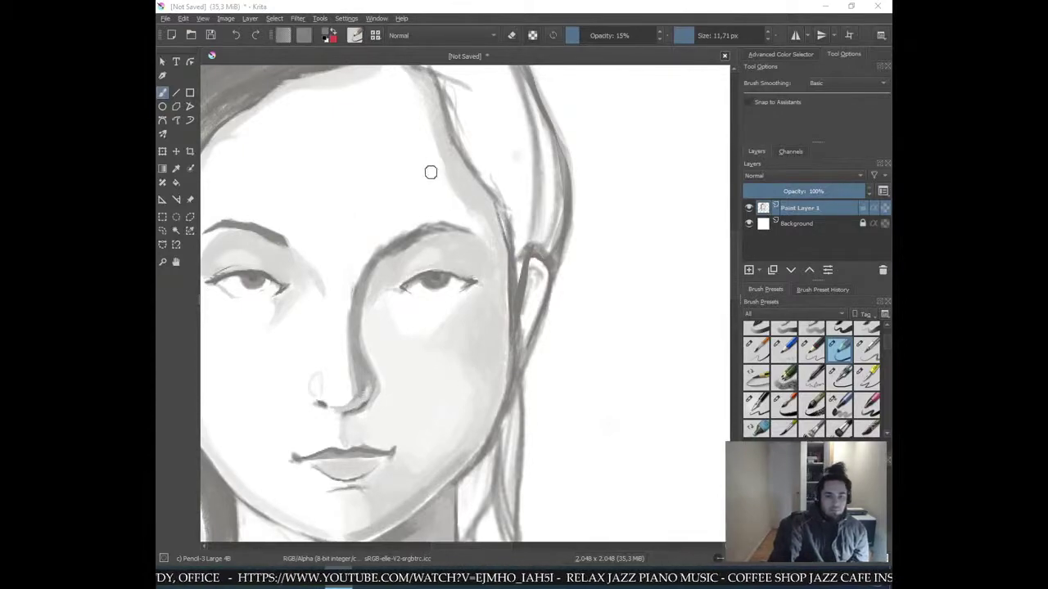
click(468, 118)
mouse_move(452, 91)
mouse_down()
mouse_move(510, 183)
mouse_move(515, 205)
mouse_move(476, 155)
mouse_move(508, 202)
mouse_up()
drag(452, 112, 524, 216)
drag(485, 137, 527, 213)
mouse_move(511, 174)
mouse_down()
mouse_move(502, 126)
mouse_move(524, 190)
mouse_move(510, 119)
mouse_move(530, 231)
mouse_up()
drag(524, 103, 537, 218)
drag(461, 82, 509, 190)
drag(470, 116, 507, 192)
mouse_move(460, 78)
mouse_down()
mouse_move(511, 201)
mouse_move(465, 83)
mouse_move(506, 133)
mouse_up()
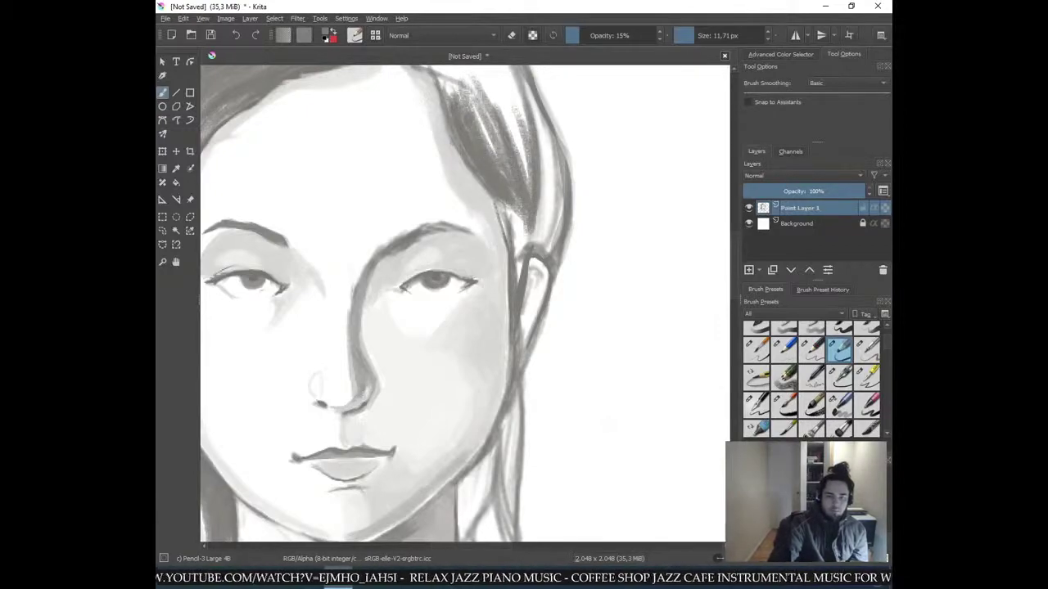
- Reduce the brush to 5.81 px and fill the thin strip of hair between the shaded temple and ear
mouse_move(500, 204)
mouse_down()
mouse_move(514, 247)
mouse_move(511, 221)
mouse_move(522, 244)
mouse_move(547, 220)
mouse_move(527, 244)
mouse_up()
mouse_move(519, 283)
mouse_down()
mouse_move(512, 210)
mouse_move(518, 283)
mouse_up()
drag(506, 204, 527, 242)
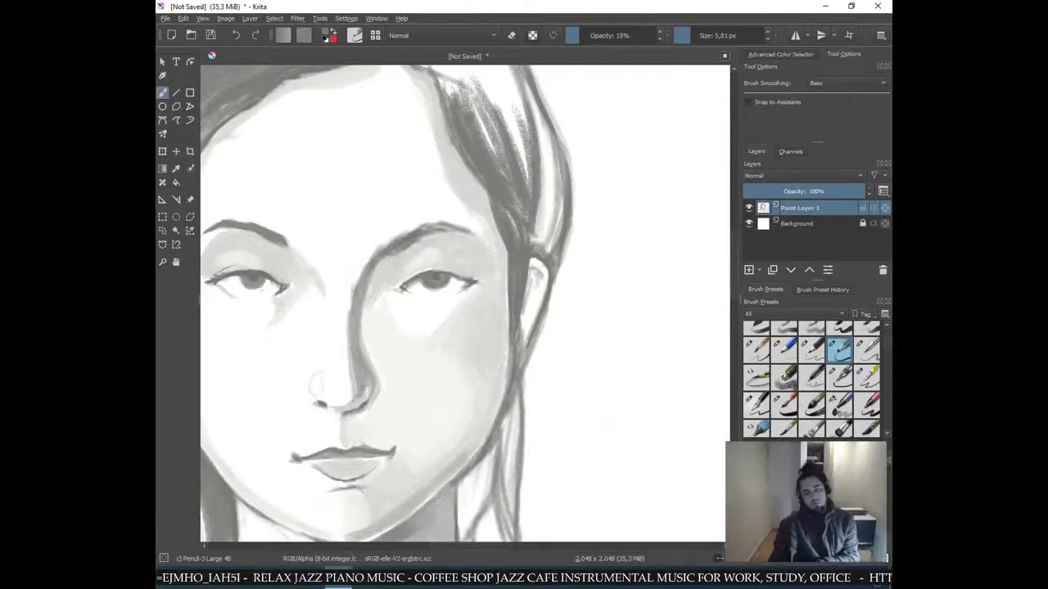
- Paint fine dark grey hair strokes from the parting down the shaded side of the head
key(minus)
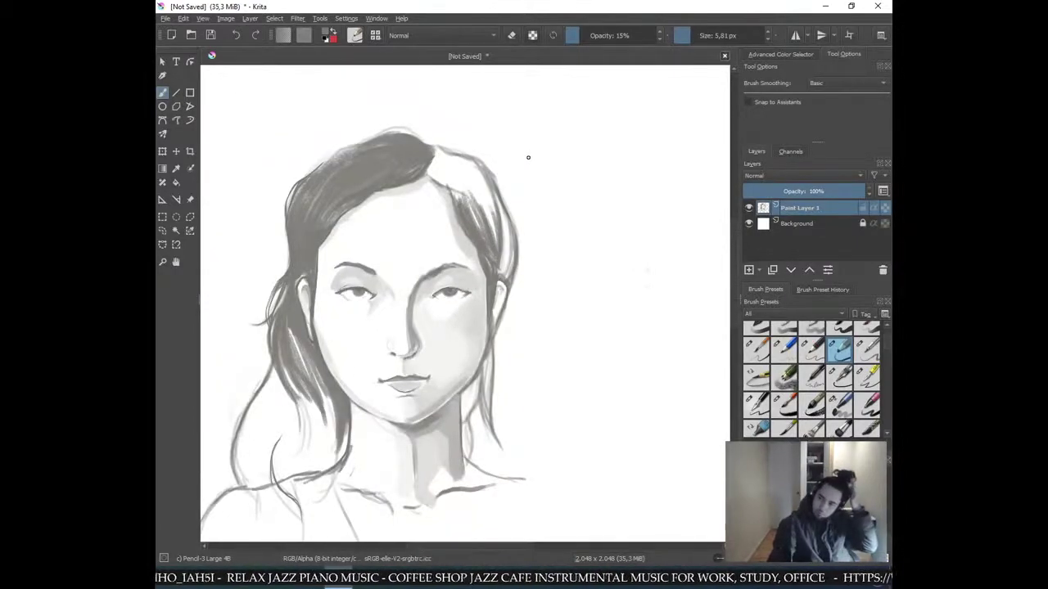
key(plus)
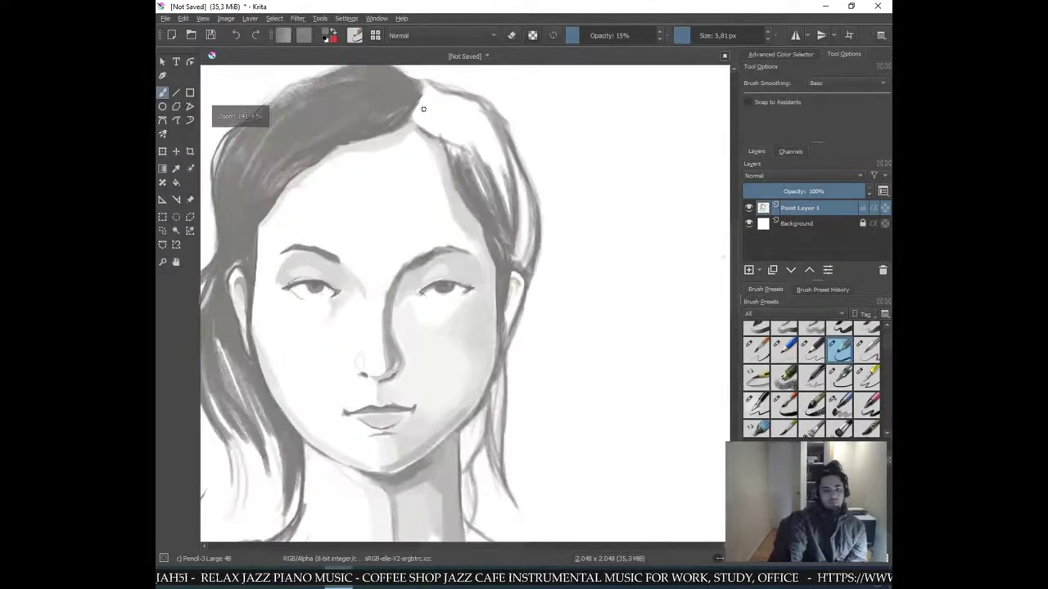
mouse_move(416, 107)
mouse_down()
mouse_move(451, 114)
mouse_move(504, 192)
mouse_up()
drag(468, 109, 503, 171)
- Enlarge the brush to 15.28 px and fill the shaded-side hair from the parting over the upper side of the head
shift+drag(469, 131, 489, 131)
key(bracketleft)
key(bracketleft)
key(bracketleft)
mouse_move(415, 107)
mouse_down()
mouse_move(494, 172)
mouse_move(455, 146)
mouse_move(489, 149)
mouse_up()
mouse_move(464, 115)
mouse_down()
mouse_move(501, 202)
mouse_move(473, 168)
mouse_move(488, 190)
mouse_up()
drag(440, 141, 496, 213)
mouse_move(484, 133)
mouse_down()
mouse_move(509, 219)
mouse_move(511, 200)
mouse_up()
mouse_move(458, 101)
mouse_down()
mouse_move(499, 149)
mouse_move(460, 109)
mouse_move(499, 131)
mouse_move(511, 164)
mouse_up()
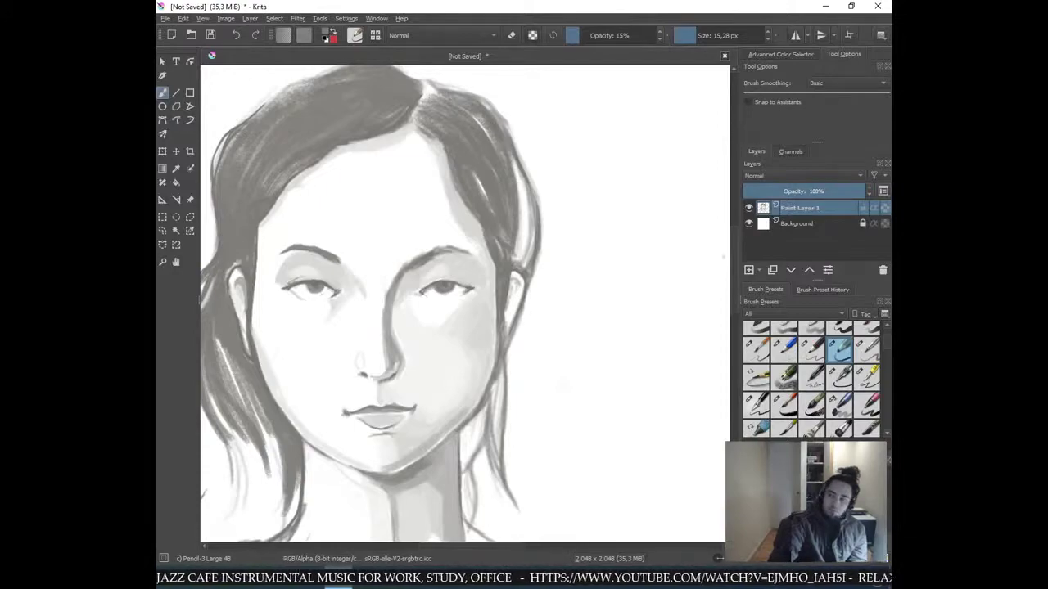
- Fill the outer edge of the shaded-side hair with dark grey down to the top of the ear
drag(496, 119, 530, 238)
drag(517, 175, 524, 257)
mouse_move(522, 216)
mouse_down()
mouse_move(508, 259)
mouse_move(521, 268)
mouse_up()
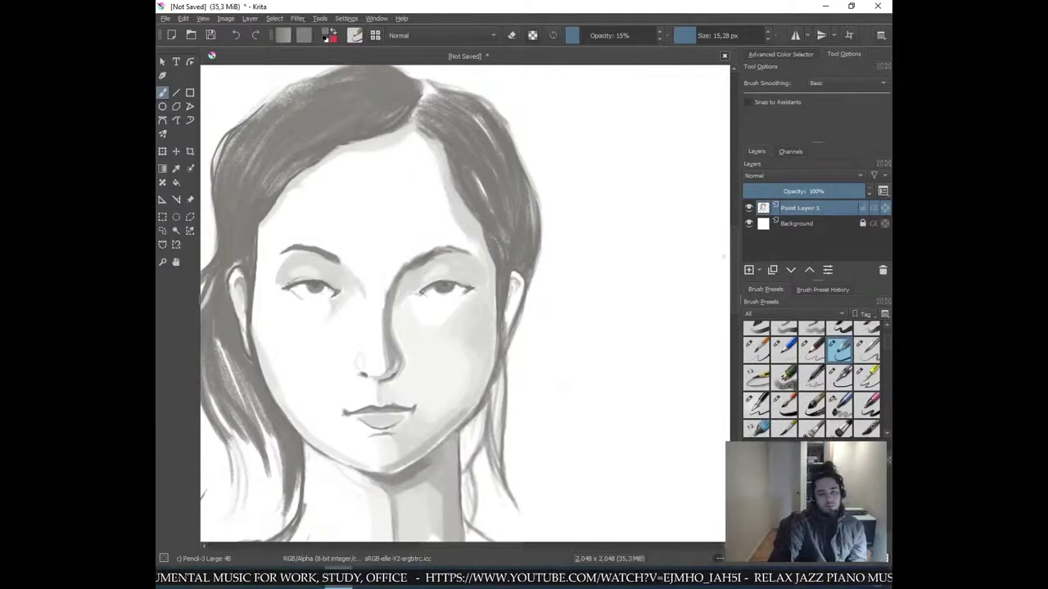
drag(534, 196, 528, 236)
key(minus)
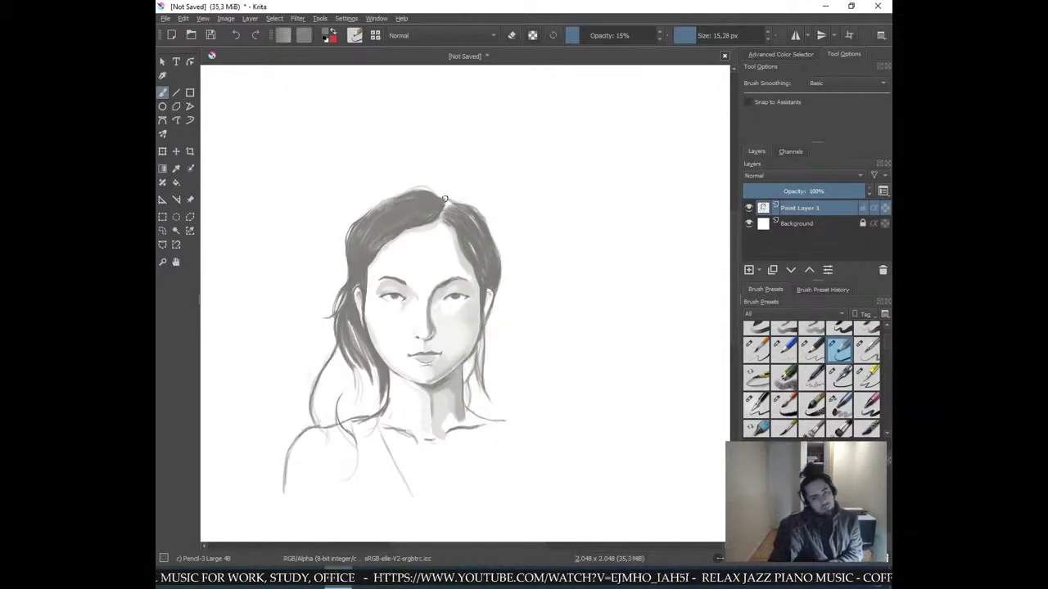
key(plus)
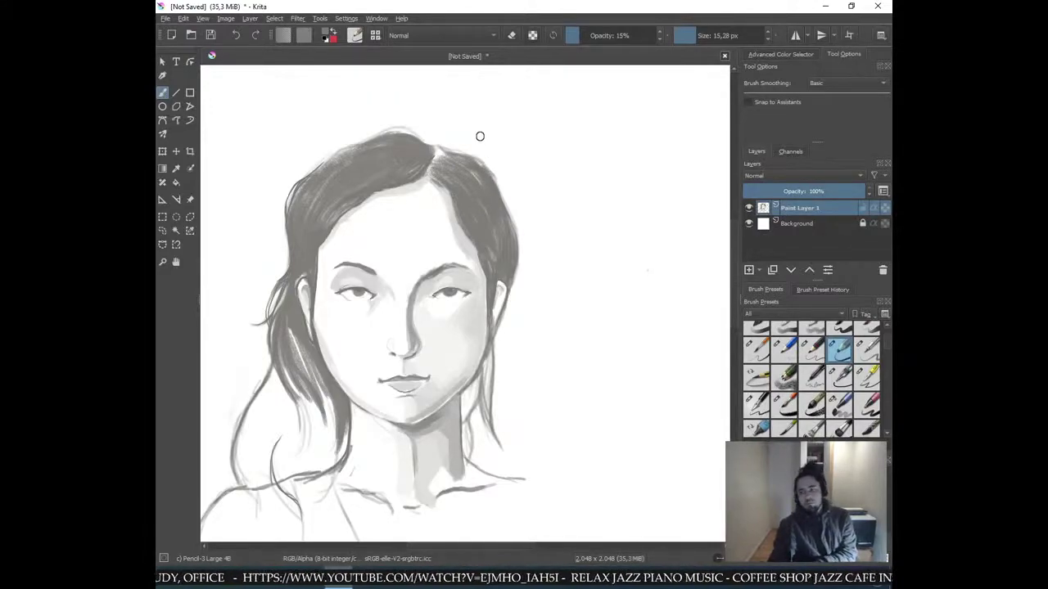
- Reduce the brush to 6.70 px and draw a thin loose hair strand curving down behind the shaded-side ear
key(plus)
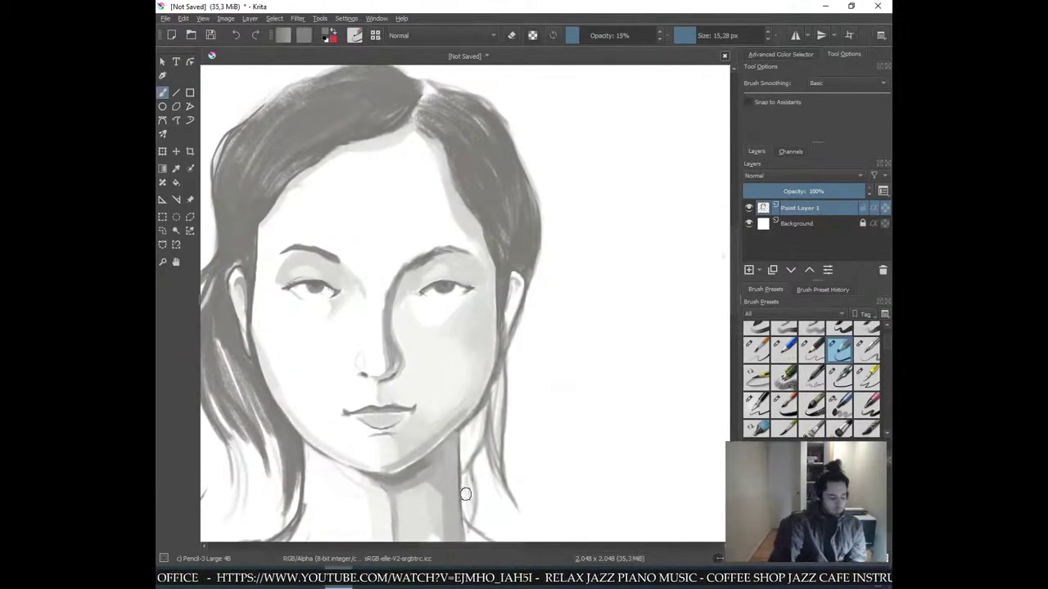
key(bracketleft)
key(bracketleft)
key(bracketleft)
key(bracketleft)
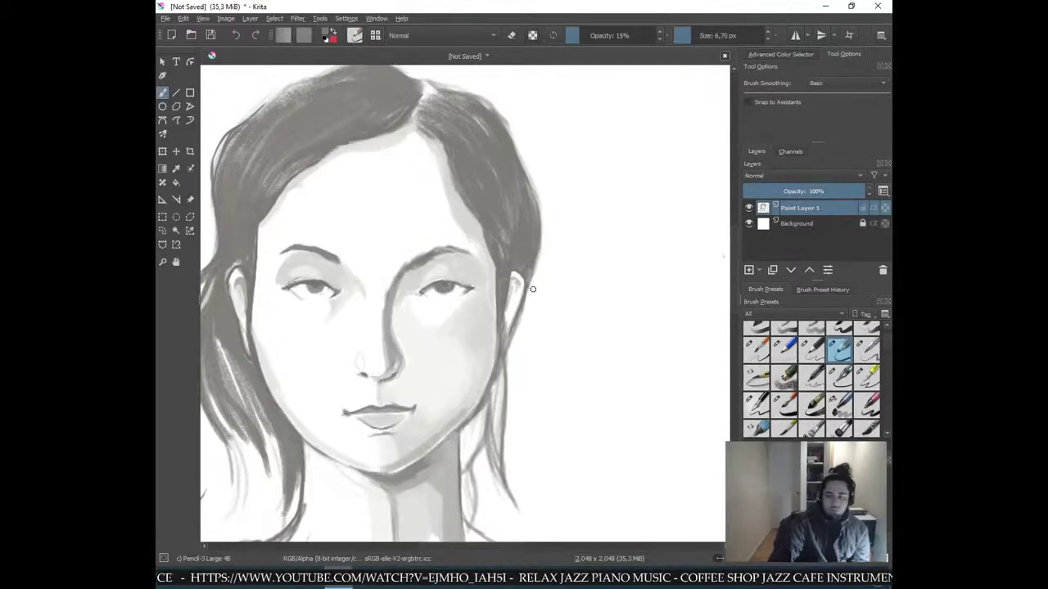
drag(529, 280, 536, 324)
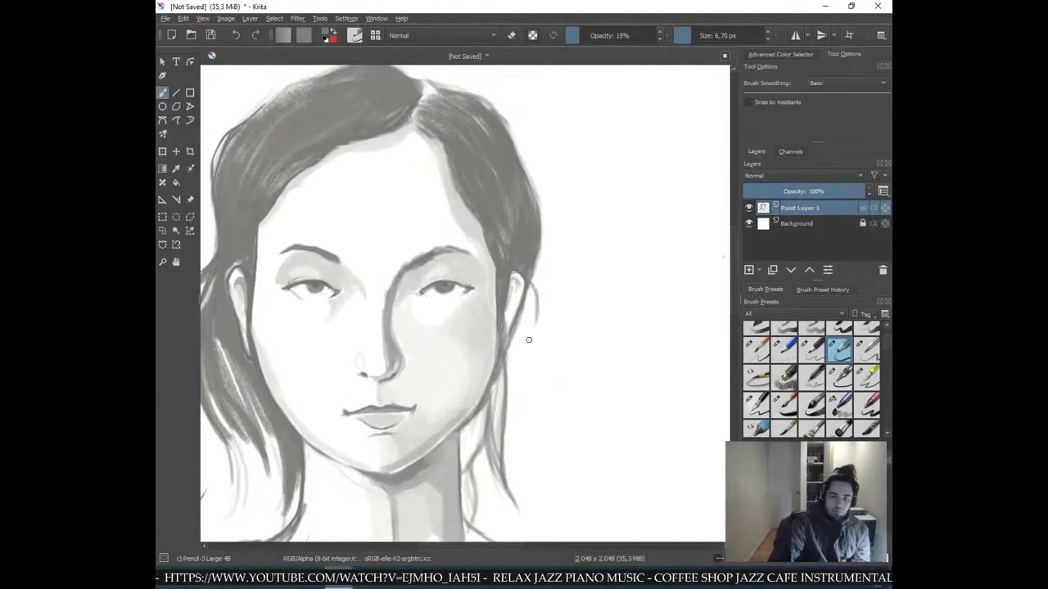
mouse_move(529, 285)
mouse_down()
mouse_move(536, 327)
mouse_move(508, 354)
mouse_up()
key(ctrl+z)
drag(536, 311, 515, 350)
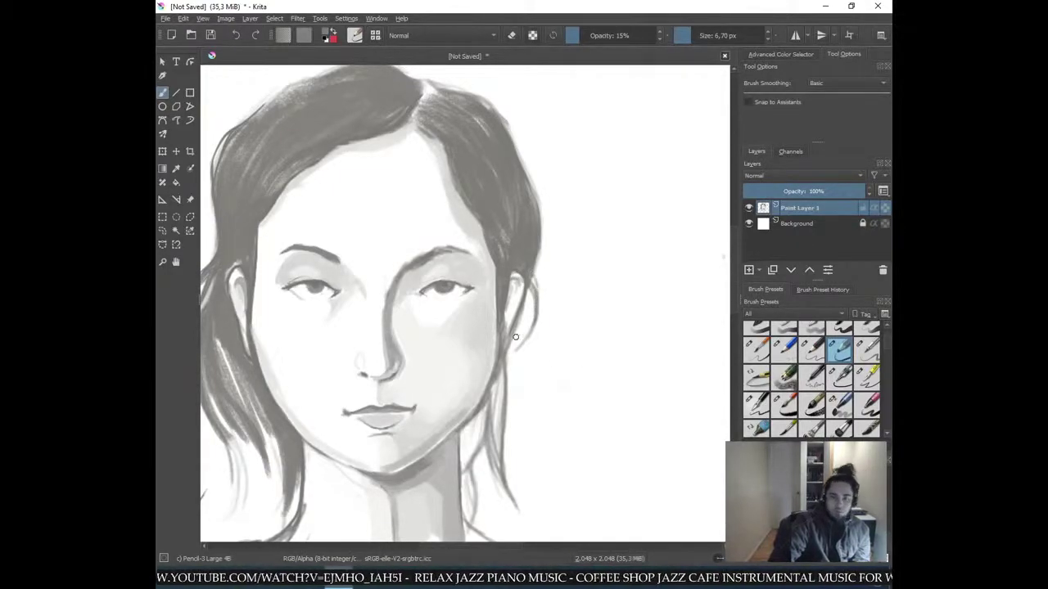
- Thicken the loose strand behind the shaded-side ear, redoing misplaced strokes and joining it to the hair above
drag(534, 285, 518, 339)
key(ctrl+z)
drag(531, 286, 519, 325)
key(ctrl+z)
mouse_move(535, 278)
mouse_down()
mouse_move(525, 331)
mouse_move(511, 342)
mouse_up()
key(ctrl+z)
key(ctrl+z)
mouse_move(535, 271)
mouse_down()
mouse_move(525, 326)
mouse_move(538, 311)
mouse_up()
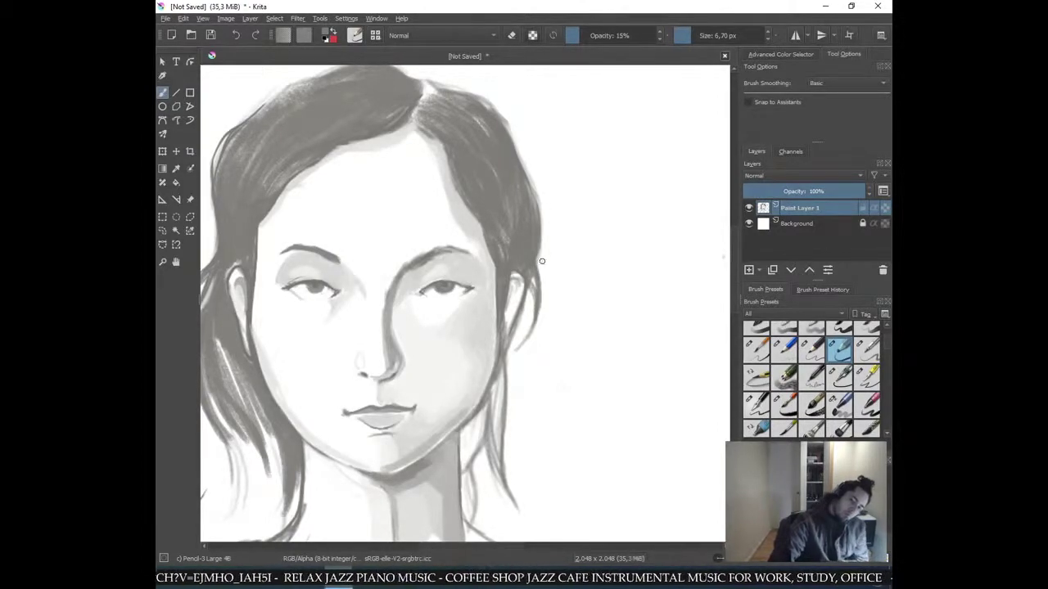
scroll(540, 264, down, 2)
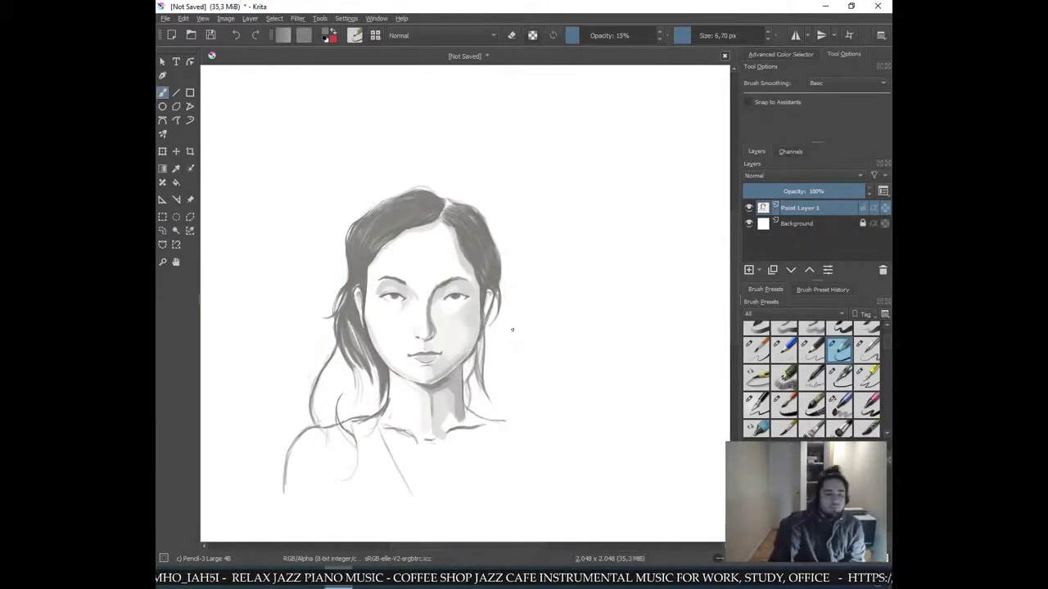
- Fill the hair lock below the shaded-side ear with overlapping dark grey strokes running down past the jaw
scroll(518, 331, up, 3)
drag(524, 321, 508, 417)
drag(524, 350, 509, 431)
drag(519, 380, 506, 457)
mouse_move(512, 402)
mouse_down()
mouse_move(513, 489)
mouse_move(500, 504)
mouse_move(503, 438)
mouse_move(496, 513)
mouse_up()
drag(514, 432, 502, 524)
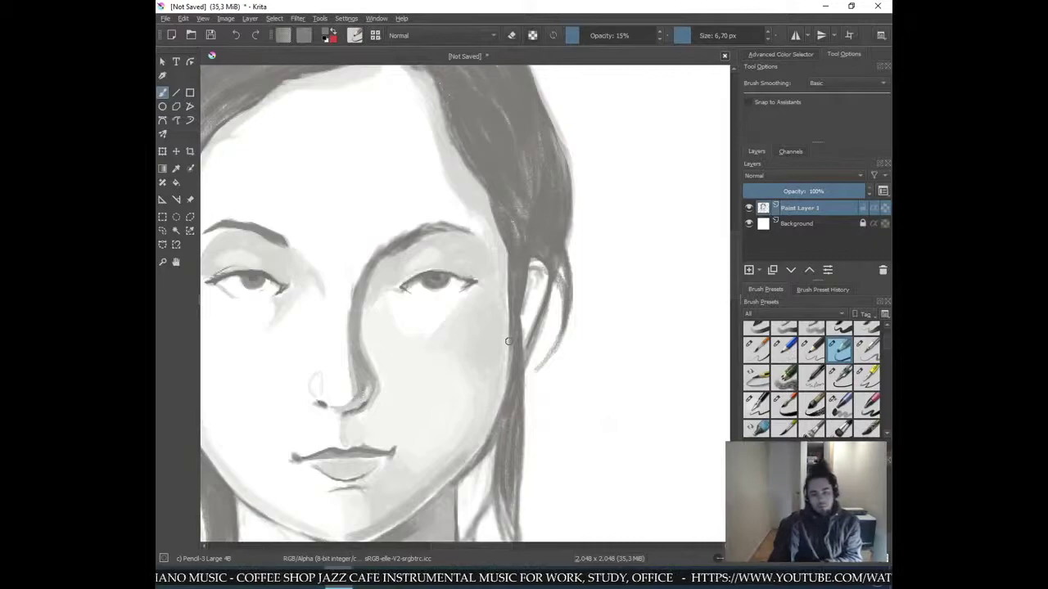
key(minus)
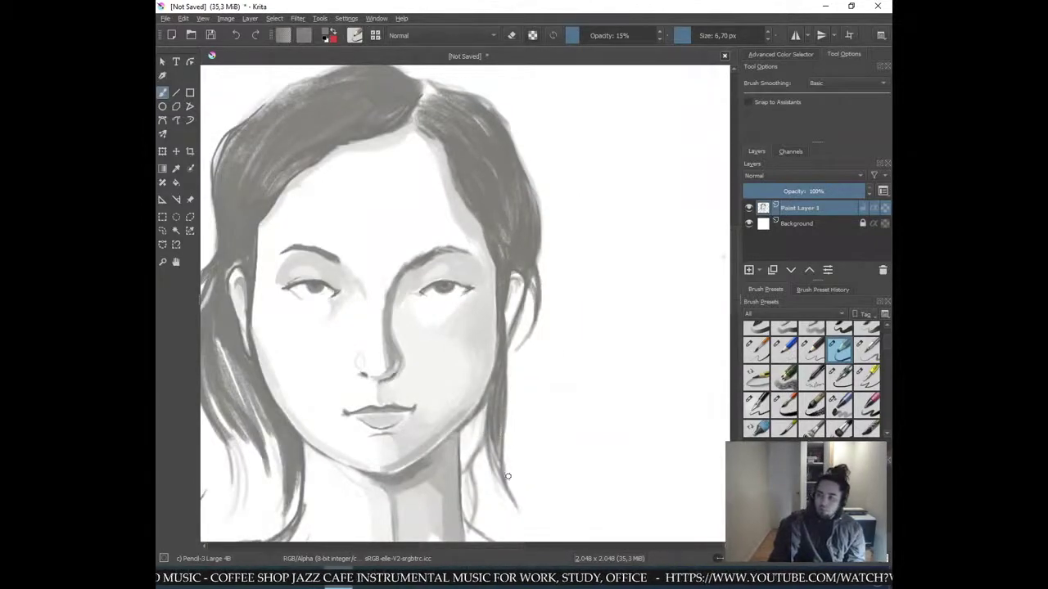
- Thicken the outer edge of the shaded-side lock between the ear and the chin level
scroll(507, 481, up, 2)
mouse_move(483, 433)
mouse_down()
mouse_move(498, 420)
mouse_move(458, 248)
mouse_up()
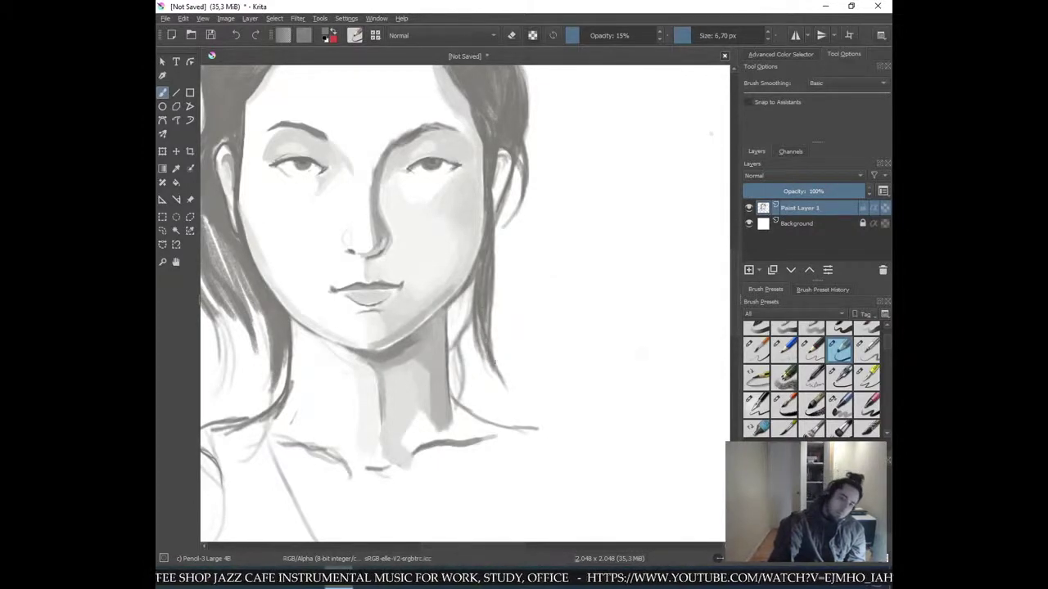
drag(496, 247, 493, 319)
drag(495, 277, 489, 337)
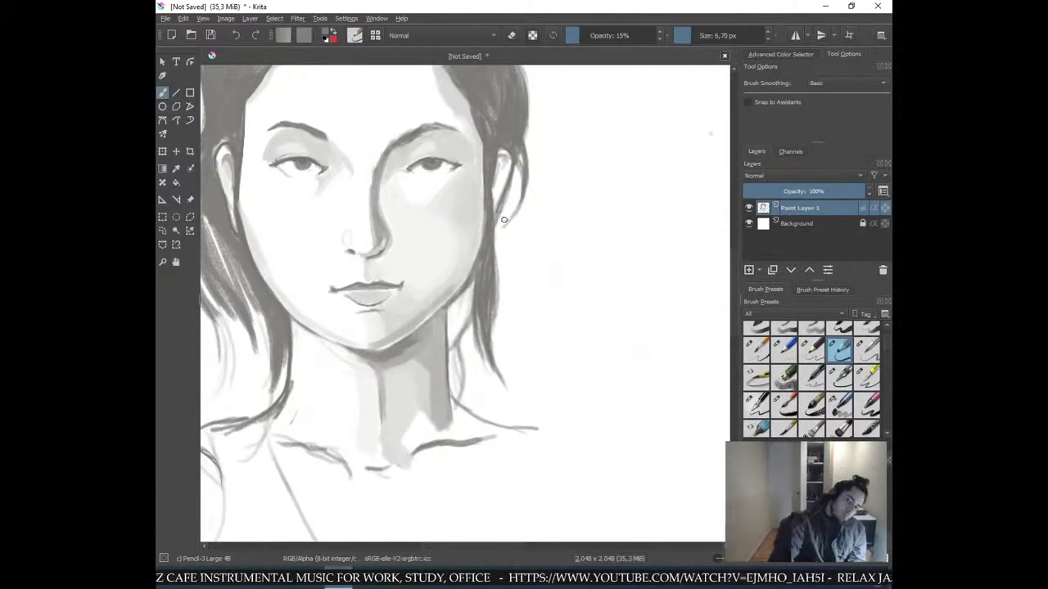
- Draw a short flyaway strand off the outer edge of the shaded-side lock beside the jaw, redoing it until it tapers cleanly
drag(496, 249, 511, 301)
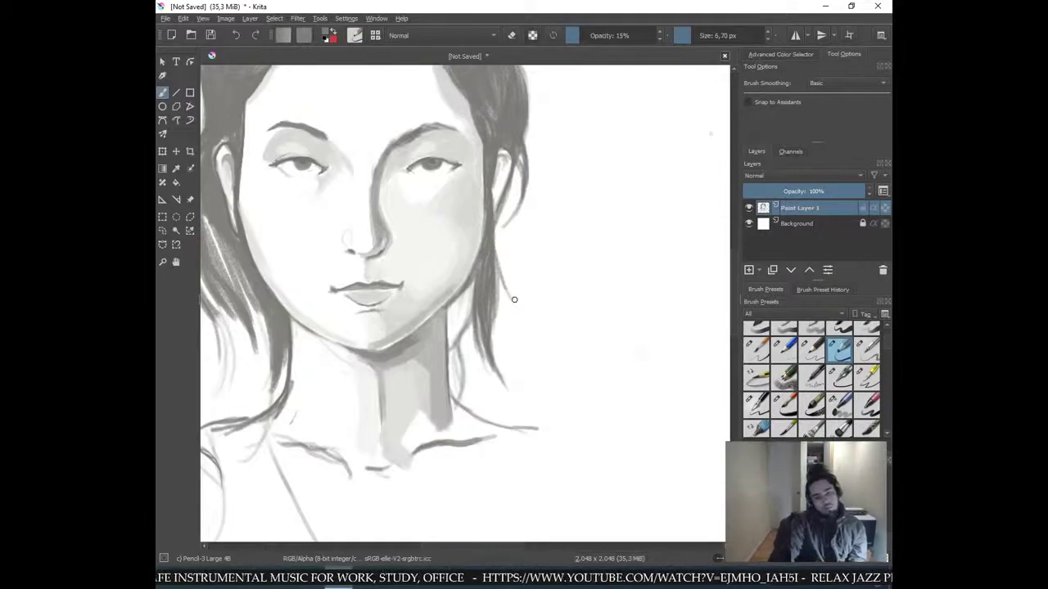
ctrl+click(513, 291)
key(ctrl+z)
drag(508, 302, 496, 266)
key(ctrl+z)
drag(509, 302, 495, 244)
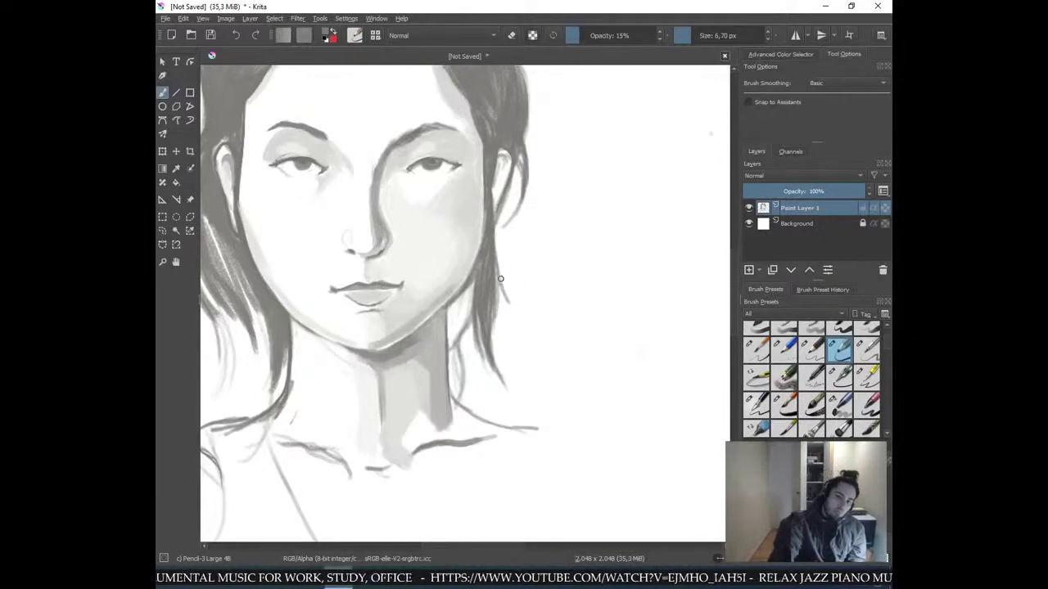
drag(505, 296, 496, 265)
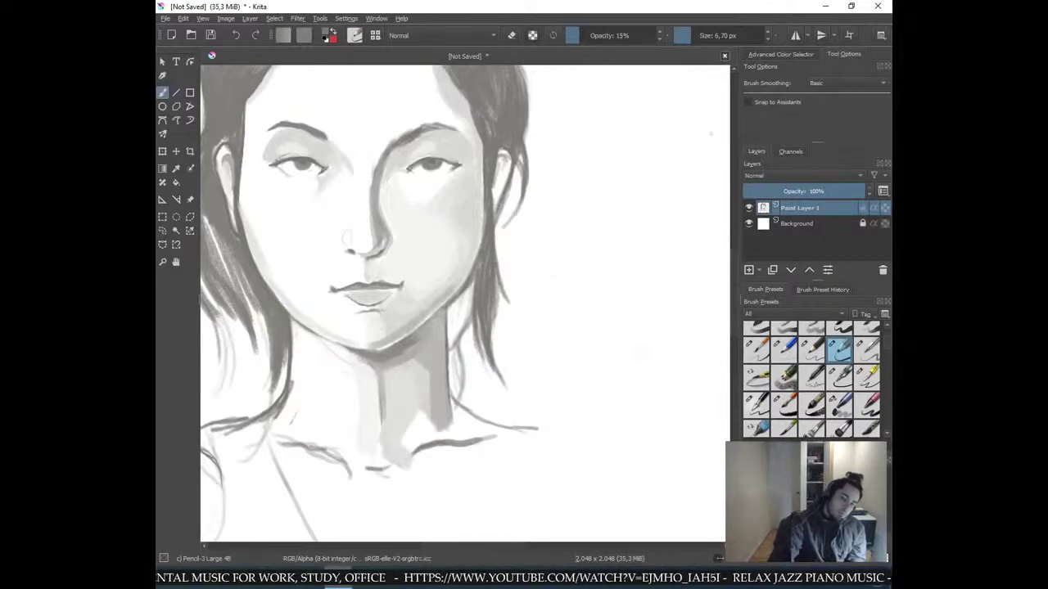
key(ctrl+minus)
key(ctrl+minus)
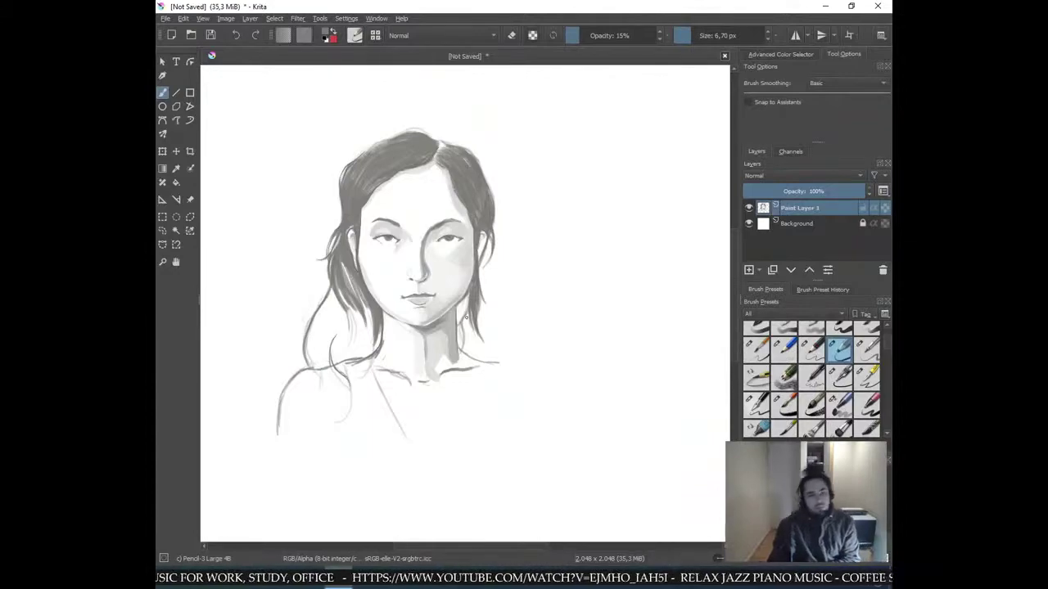
- Fill the white gap between the shaded jaw and the hanging lock with dark grey hair strokes
key(plus)
key(plus)
drag(469, 315, 446, 376)
mouse_move(475, 279)
mouse_down()
mouse_move(447, 354)
mouse_move(457, 291)
mouse_move(446, 358)
mouse_up()
mouse_move(455, 300)
mouse_down()
mouse_move(440, 377)
mouse_move(447, 329)
mouse_move(441, 352)
mouse_up()
drag(468, 282, 447, 345)
mouse_move(475, 275)
mouse_down()
mouse_move(455, 332)
mouse_move(458, 321)
mouse_up()
mouse_move(479, 269)
mouse_down()
mouse_move(464, 310)
mouse_move(442, 298)
mouse_move(486, 219)
mouse_up()
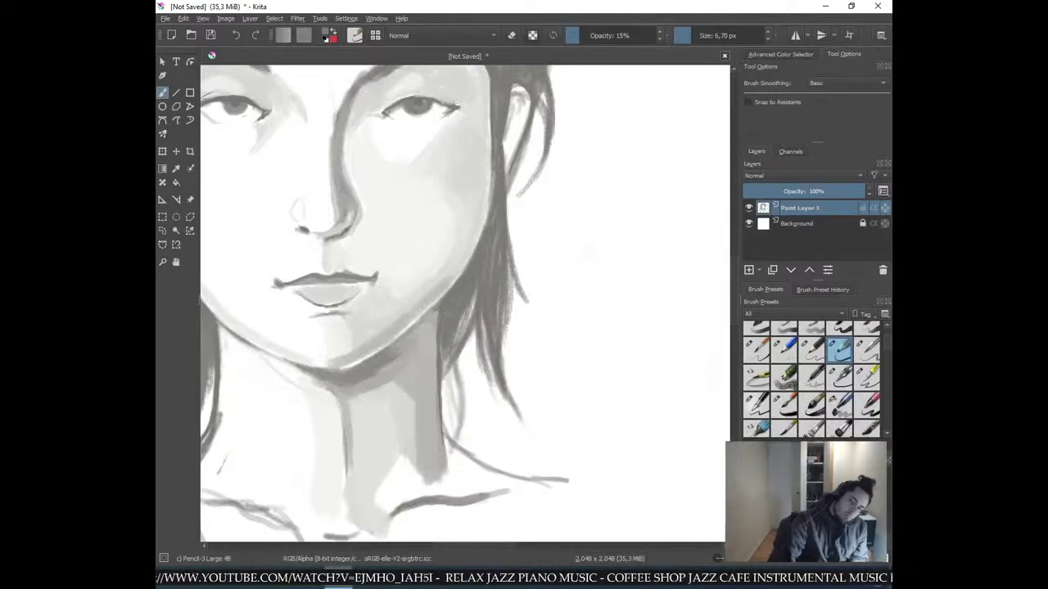
- Paint the inner hair strand along the shaded side of the neck down to the shoulder line
mouse_move(476, 291)
mouse_down()
mouse_move(455, 341)
mouse_move(452, 404)
mouse_up()
drag(455, 366, 452, 440)
mouse_move(455, 388)
mouse_down()
mouse_move(451, 427)
mouse_move(440, 423)
mouse_up()
drag(447, 360, 442, 399)
drag(449, 355, 450, 430)
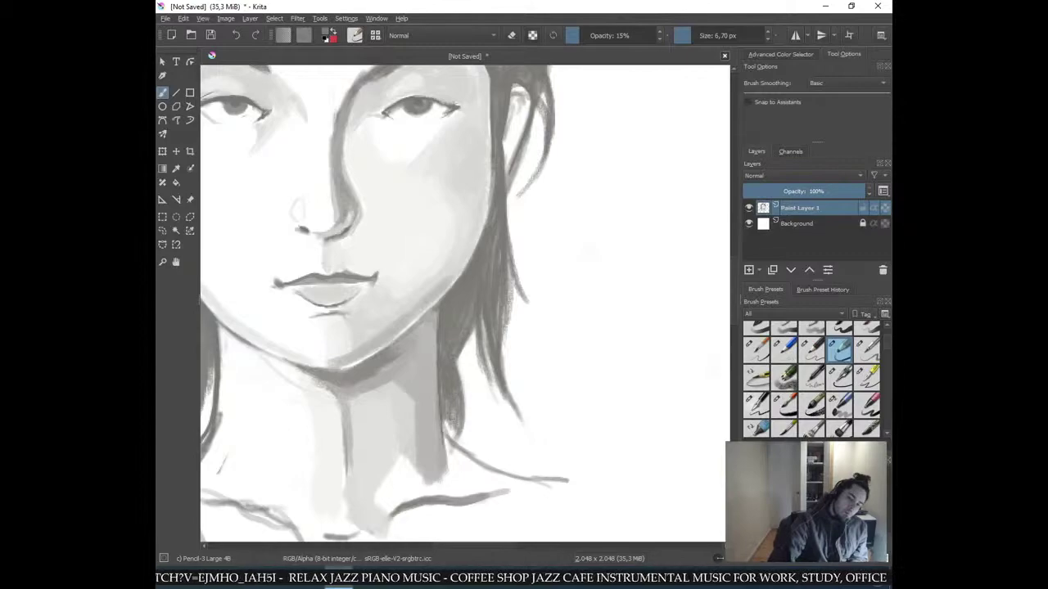
key(minus)
key(minus)
key(minus)
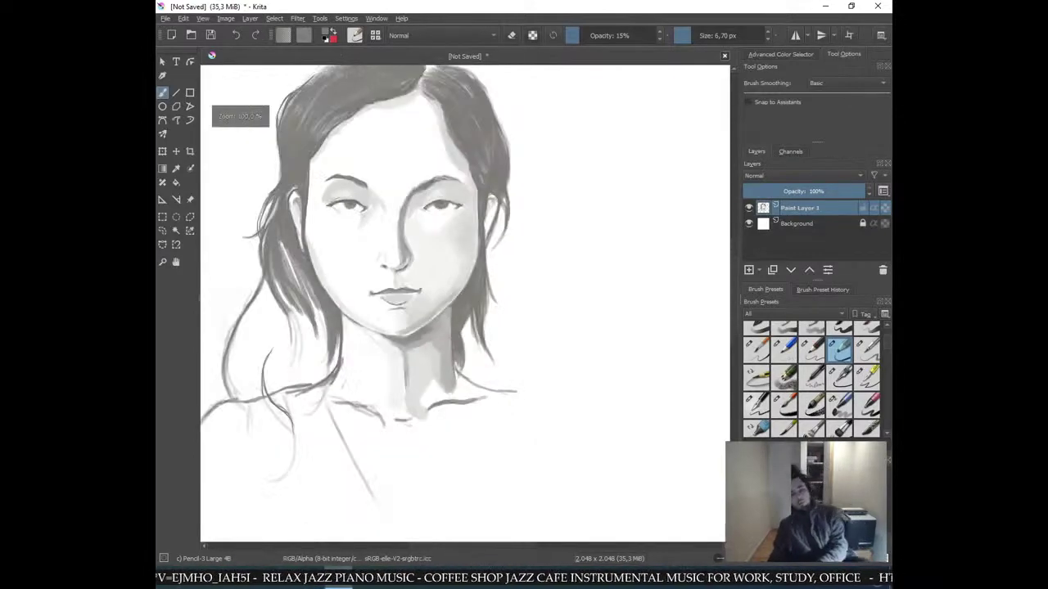
key(plus)
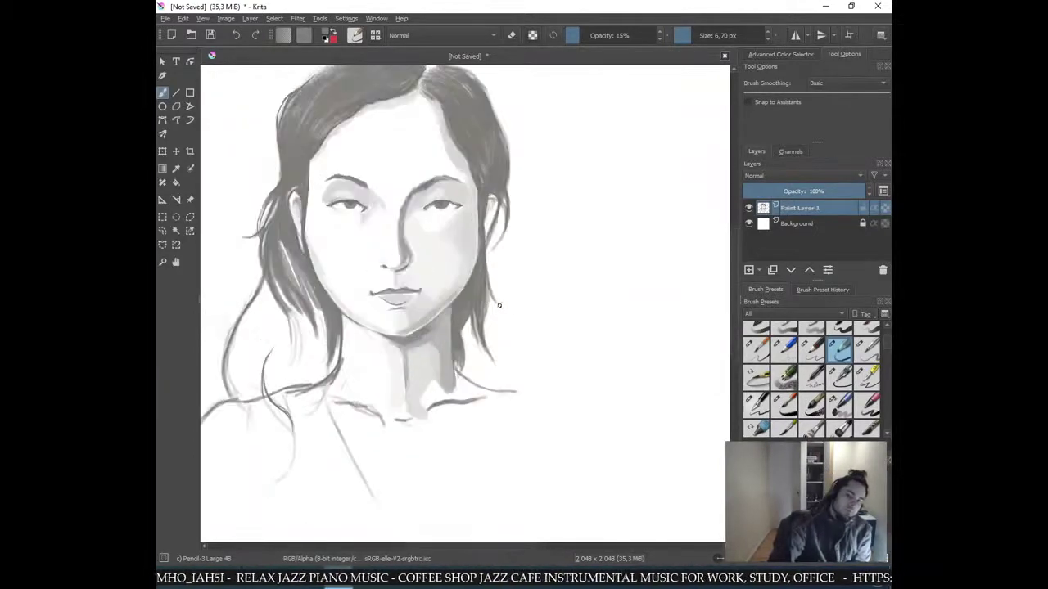
- Enlarge the brush to 21.55 px and block in the long lit-side hair above the shoulder with dark grey strokes
drag(300, 309, 296, 376)
shift+drag(302, 335, 311, 335)
mouse_move(300, 291)
mouse_down()
mouse_move(301, 355)
mouse_move(286, 376)
mouse_up()
mouse_move(285, 316)
mouse_down()
mouse_move(287, 370)
mouse_move(276, 363)
mouse_up()
mouse_move(261, 274)
mouse_down()
mouse_move(255, 339)
mouse_move(238, 347)
mouse_up()
mouse_move(246, 293)
mouse_down()
mouse_move(224, 381)
mouse_move(260, 321)
mouse_move(254, 346)
mouse_move(264, 357)
mouse_up()
drag(275, 281, 274, 358)
drag(282, 307, 277, 362)
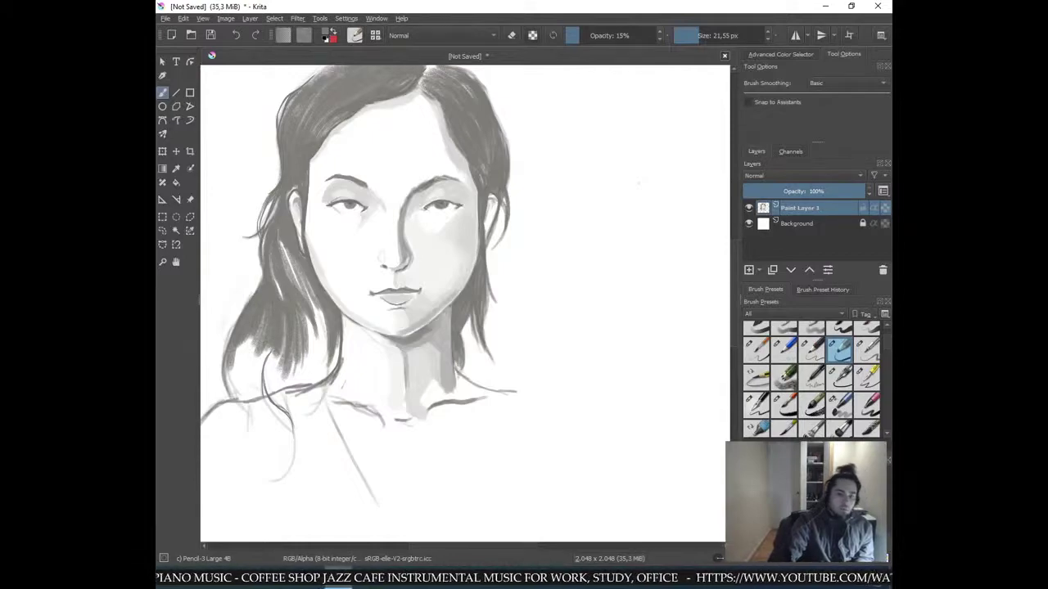
- Darken the outer contour of the long lit-side hair down to the shoulder
drag(260, 279, 229, 356)
mouse_move(249, 300)
mouse_down()
mouse_move(219, 390)
mouse_move(227, 375)
mouse_up()
drag(233, 329, 221, 360)
key(e)
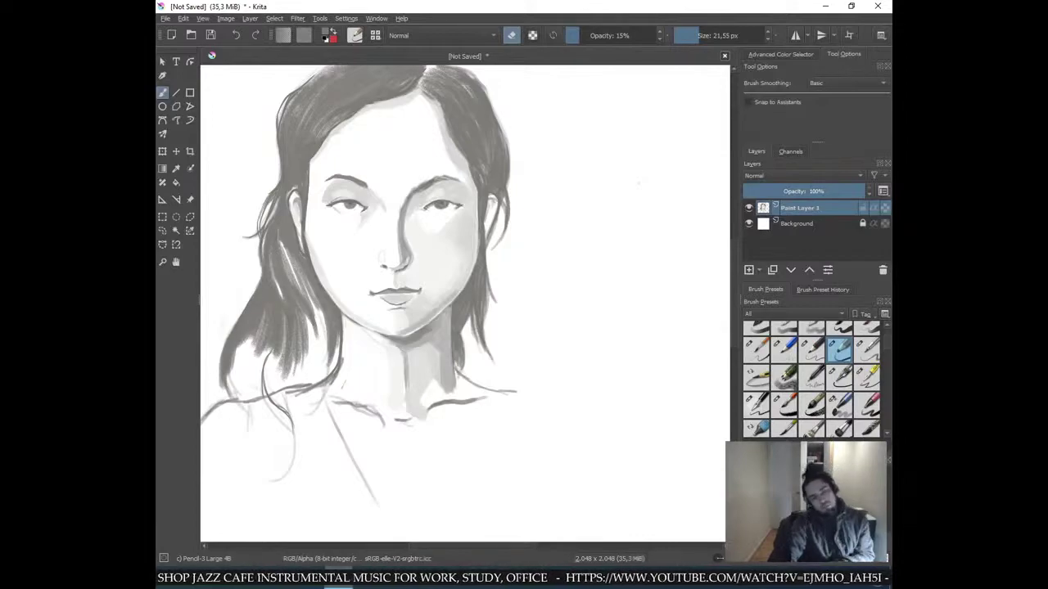
key(minus)
key(minus)
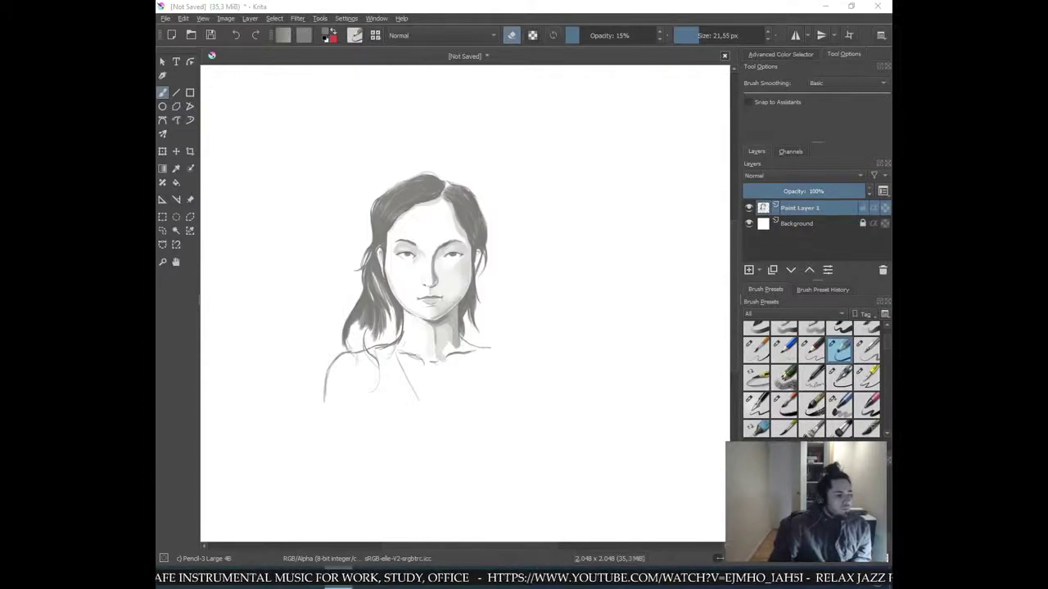
click(599, 276)
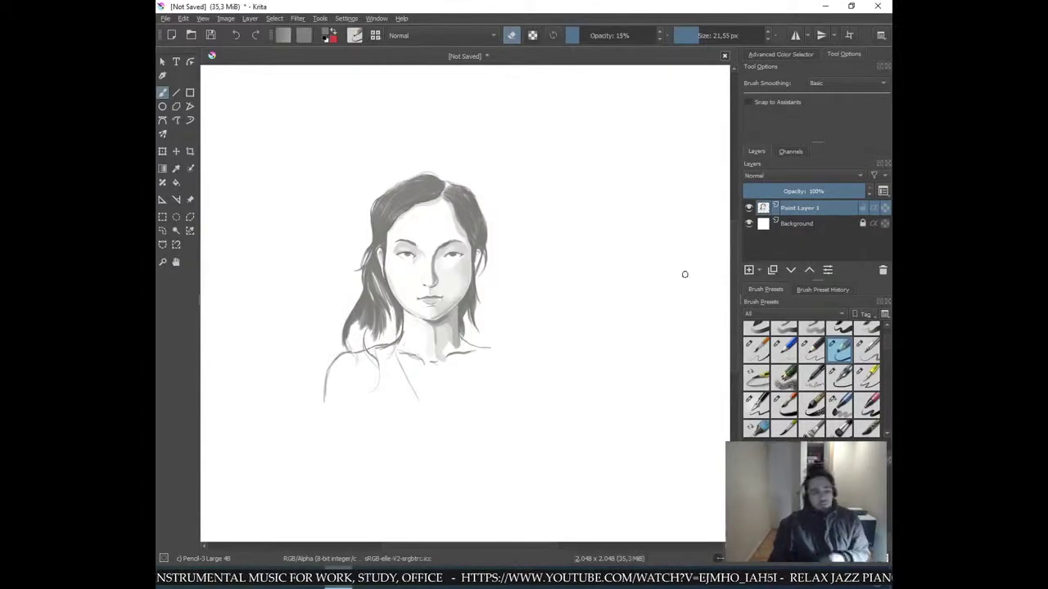
- Sample the hair grey, reduce the brush to 12.86 px and fill the outer hair ends above the shoulder
key(plus)
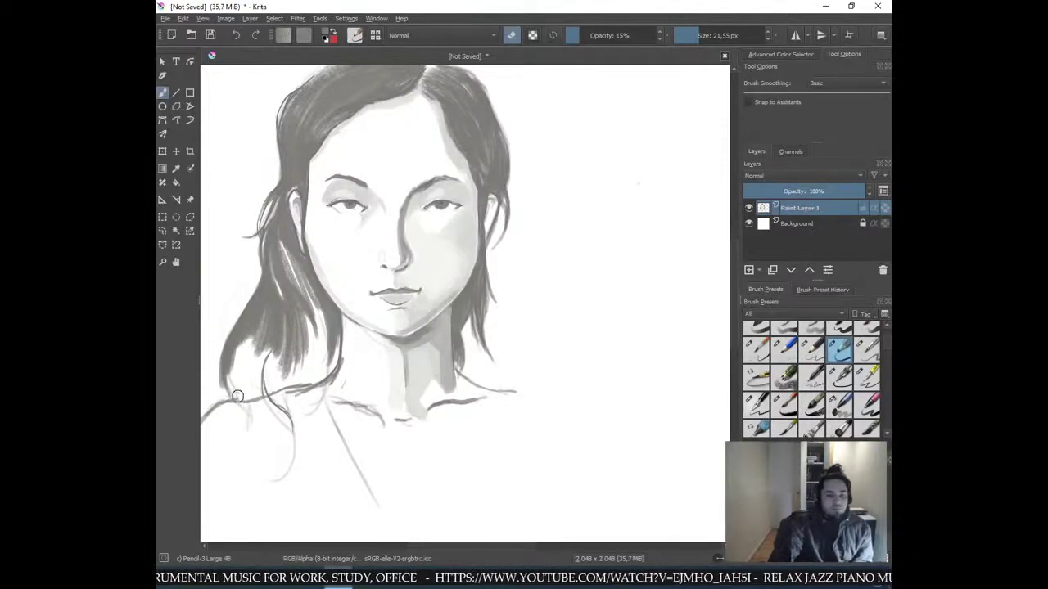
ctrl+click(267, 322)
key(e)
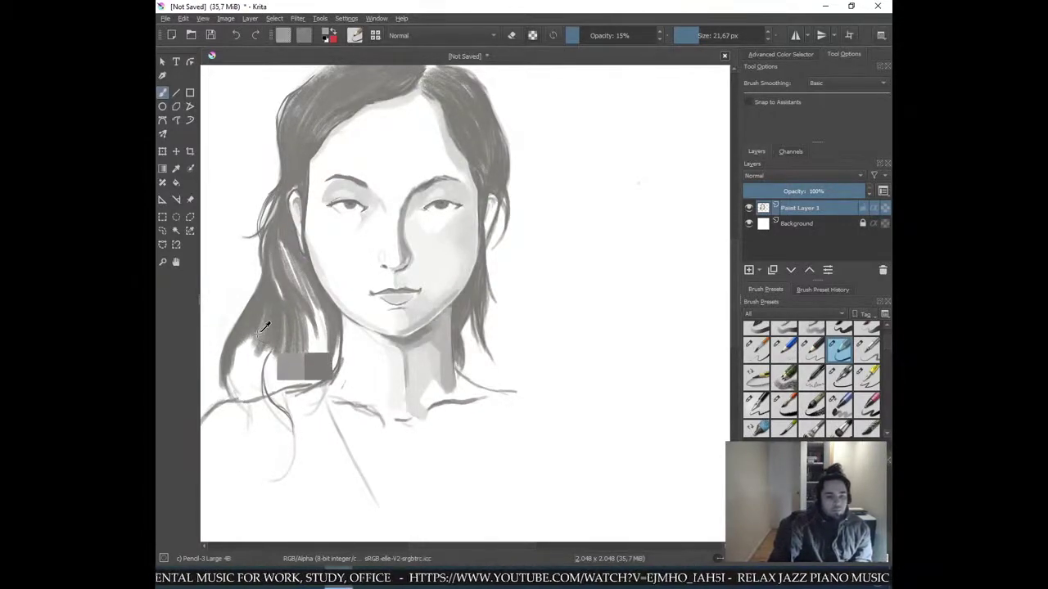
mouse_move(238, 365)
mouse_down()
mouse_move(238, 381)
mouse_move(253, 345)
mouse_up()
mouse_move(244, 391)
mouse_down()
mouse_move(264, 341)
mouse_move(246, 344)
mouse_move(234, 398)
mouse_move(259, 334)
mouse_up()
ctrl+click(258, 309)
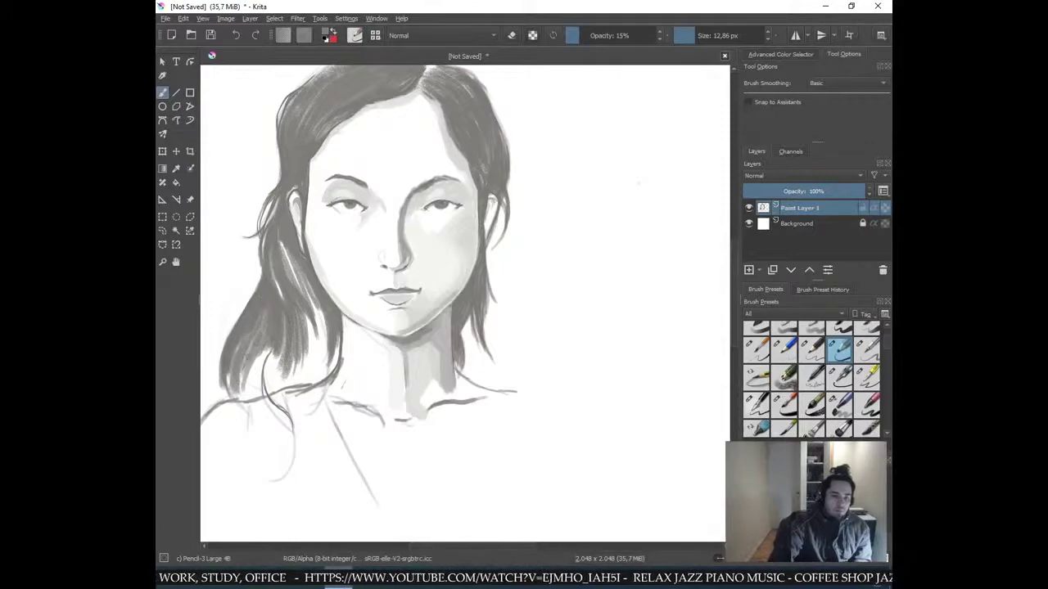
mouse_move(242, 391)
mouse_down()
mouse_move(257, 332)
mouse_move(267, 345)
mouse_up()
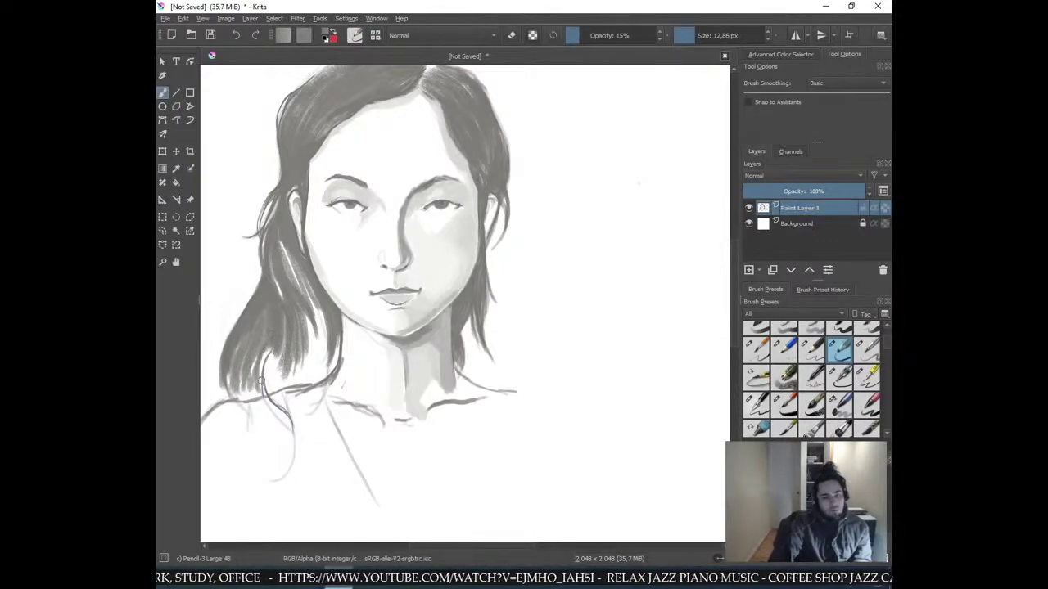
- Darken the long curved strand falling over the shoulder and blend its upper part into the hair mass
mouse_move(278, 418)
mouse_down()
mouse_move(264, 350)
mouse_move(295, 437)
mouse_move(269, 486)
mouse_up()
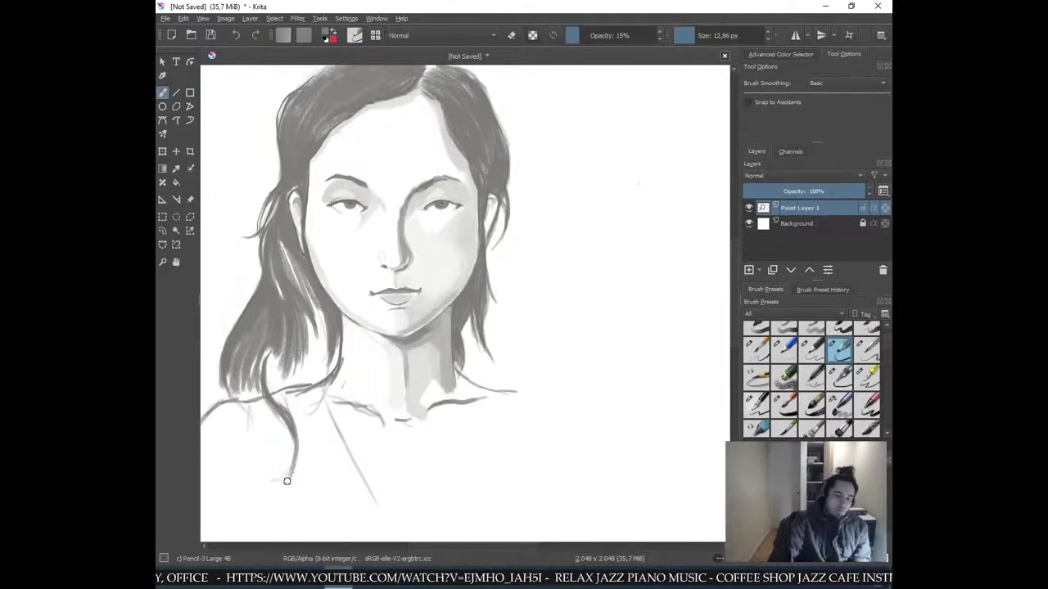
key(ctrl+z)
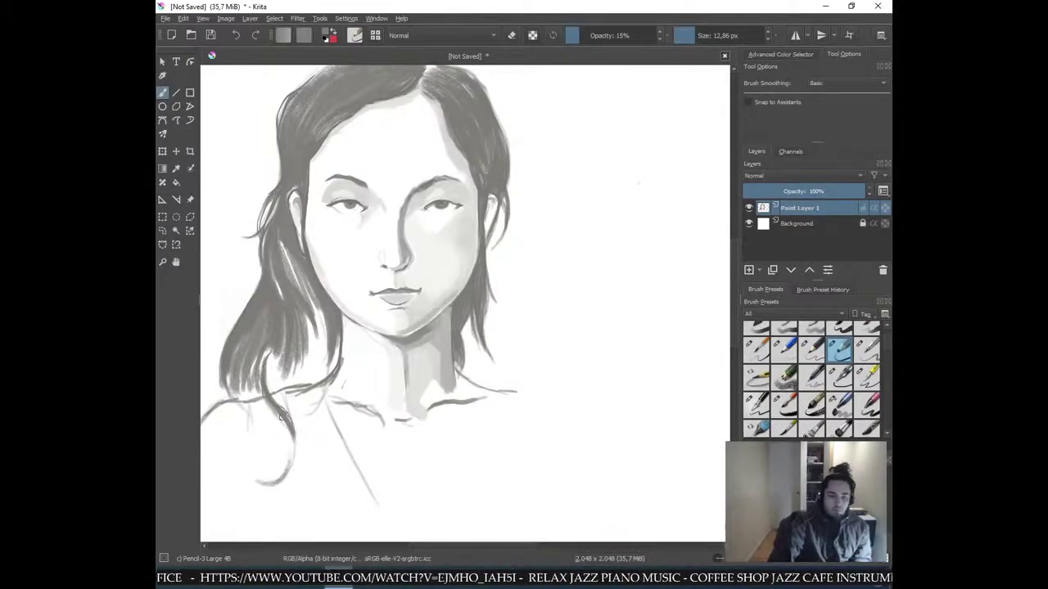
mouse_move(282, 479)
mouse_down()
mouse_move(269, 391)
mouse_move(296, 423)
mouse_move(273, 370)
mouse_move(282, 346)
mouse_up()
mouse_move(275, 386)
mouse_down()
mouse_move(281, 350)
mouse_move(267, 372)
mouse_up()
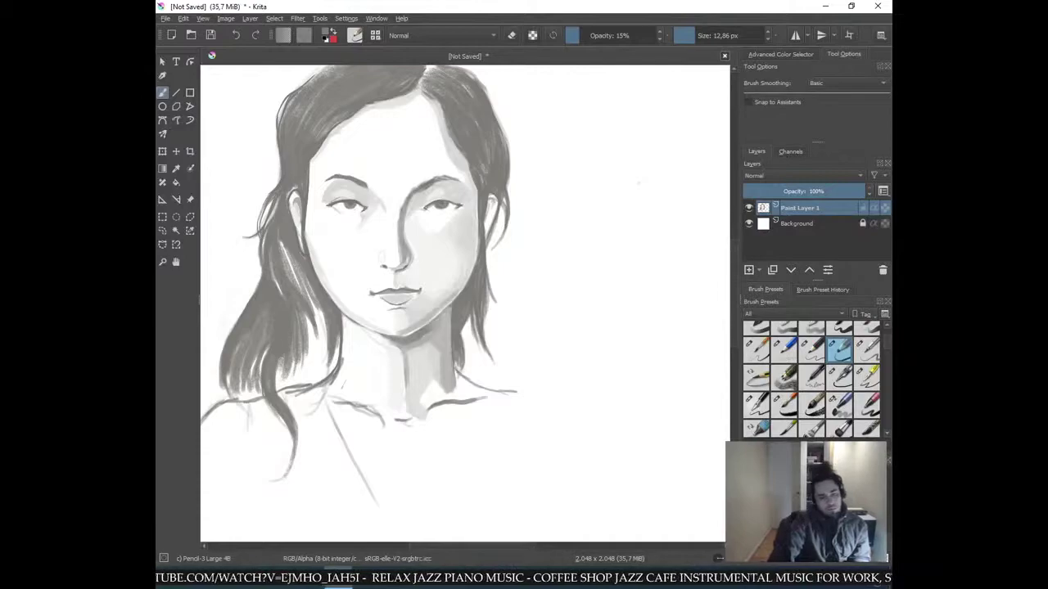
- Fill the lower hair between the long curved strand and the neck with dark grey down to the shoulder line
drag(286, 359, 278, 391)
drag(301, 341, 283, 388)
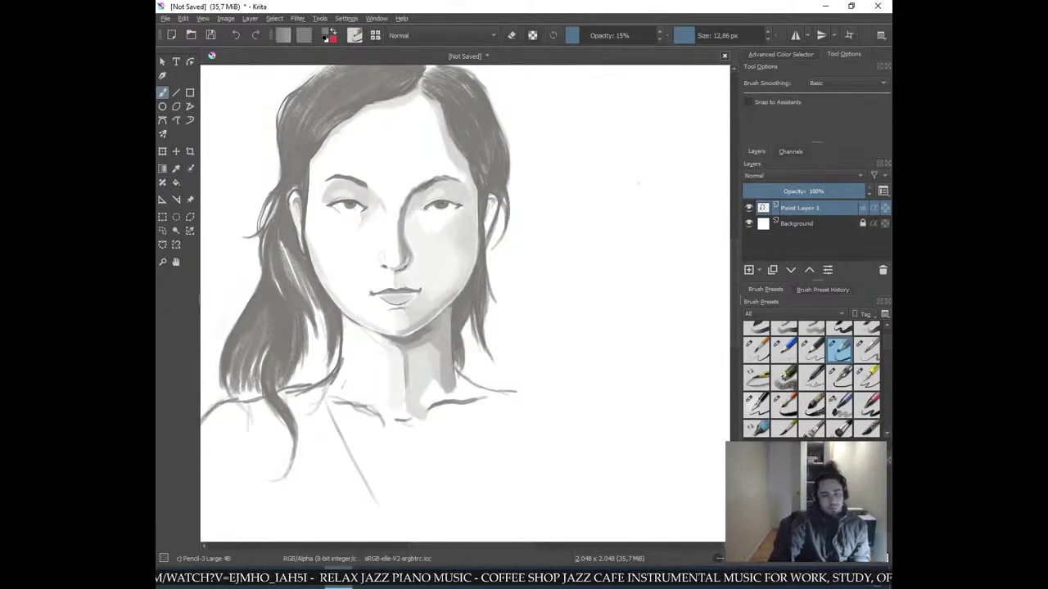
mouse_move(317, 311)
mouse_down()
mouse_move(309, 379)
mouse_move(293, 388)
mouse_up()
drag(309, 349, 293, 381)
mouse_move(313, 323)
mouse_down()
mouse_move(296, 378)
mouse_move(304, 361)
mouse_up()
- Fill the remaining white gaps in the inner lock beside the lit side of the neck
mouse_move(315, 300)
mouse_down()
mouse_move(306, 373)
mouse_move(324, 329)
mouse_up()
drag(302, 280, 327, 371)
drag(326, 330, 308, 386)
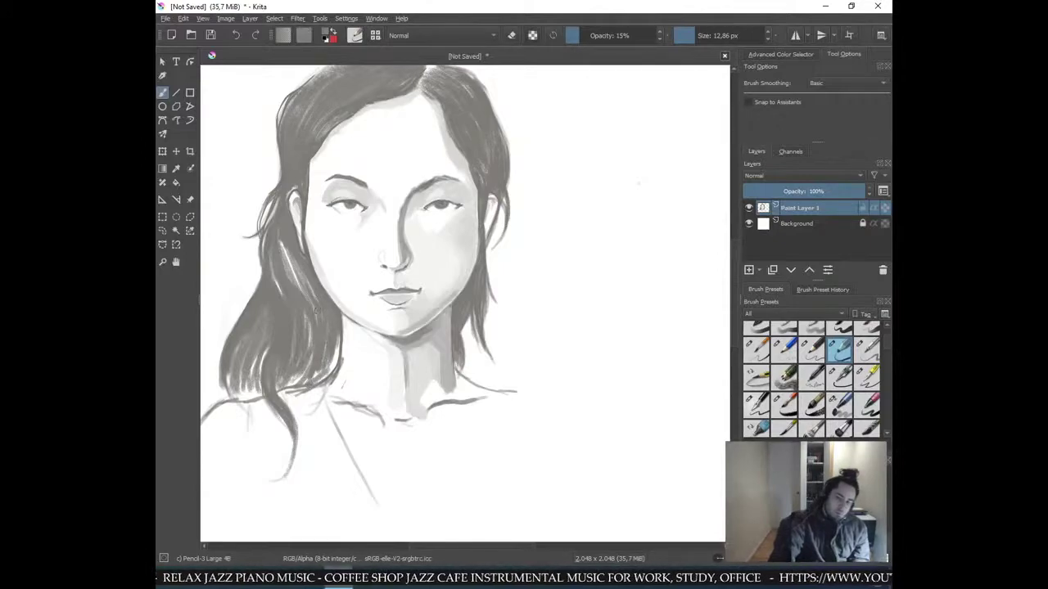
mouse_move(338, 340)
mouse_down()
mouse_move(325, 377)
mouse_move(312, 377)
mouse_up()
key(minus)
key(minus)
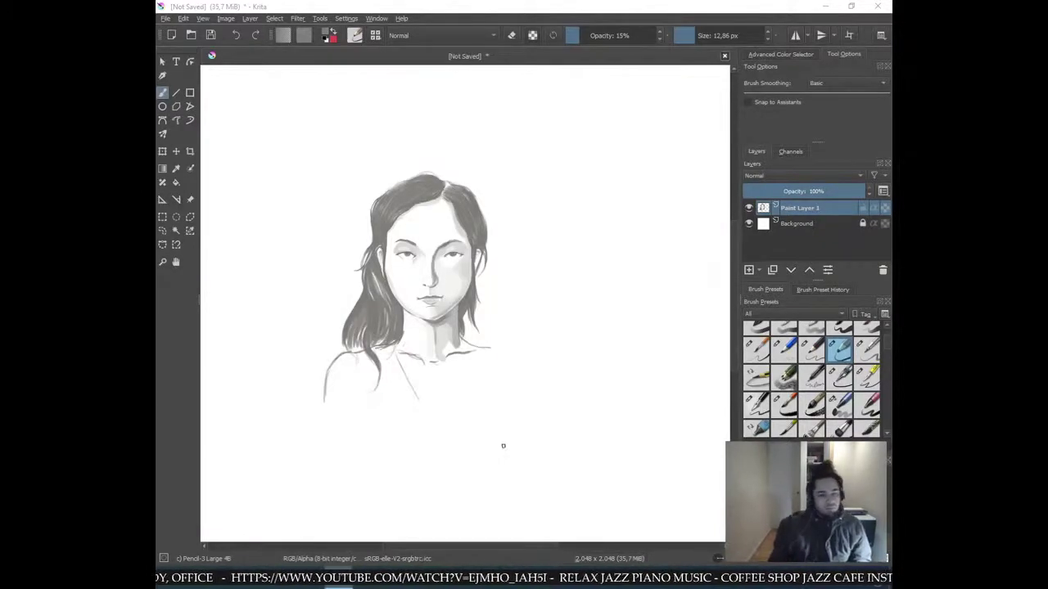
- Extend the outer hair ends onto the shoulder and fill the light streak in the lock below the lit-side ear
scroll(541, 433, up, 3)
scroll(402, 339, up, 2)
scroll(374, 302, down, 2)
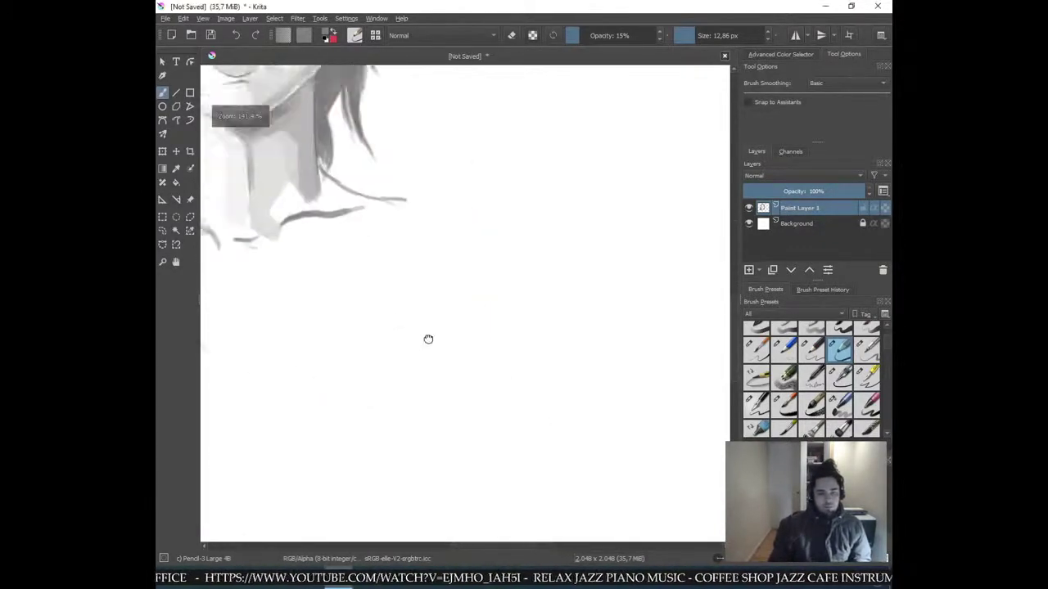
drag(403, 319, 590, 450)
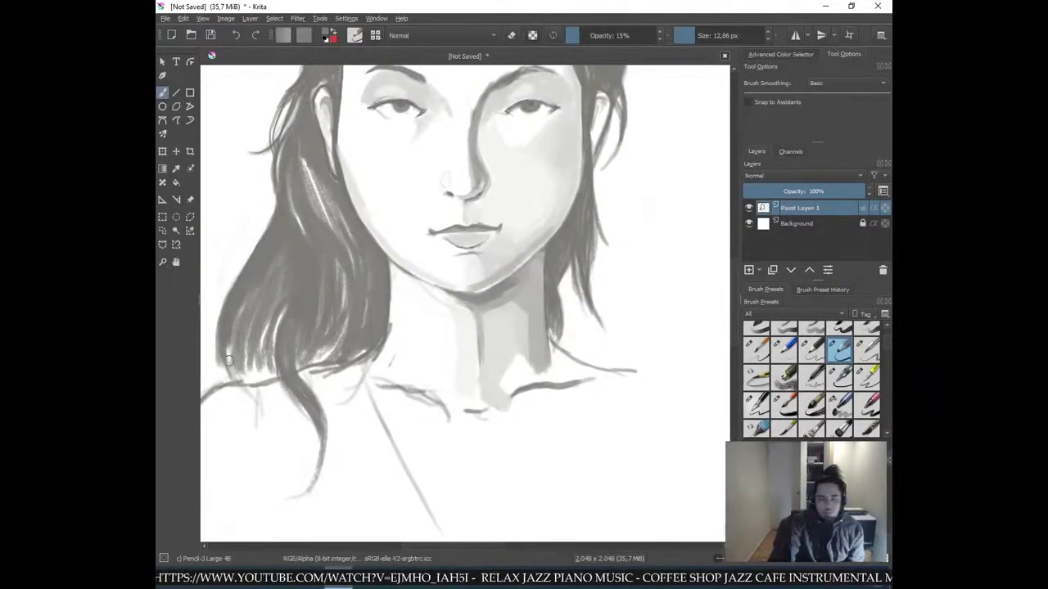
drag(223, 363, 221, 383)
drag(219, 351, 206, 397)
mouse_move(232, 335)
mouse_down()
mouse_move(255, 358)
mouse_move(231, 382)
mouse_move(255, 318)
mouse_move(252, 372)
mouse_move(261, 341)
mouse_move(273, 377)
mouse_move(269, 328)
mouse_move(277, 381)
mouse_up()
drag(305, 162, 339, 233)
drag(316, 180, 344, 221)
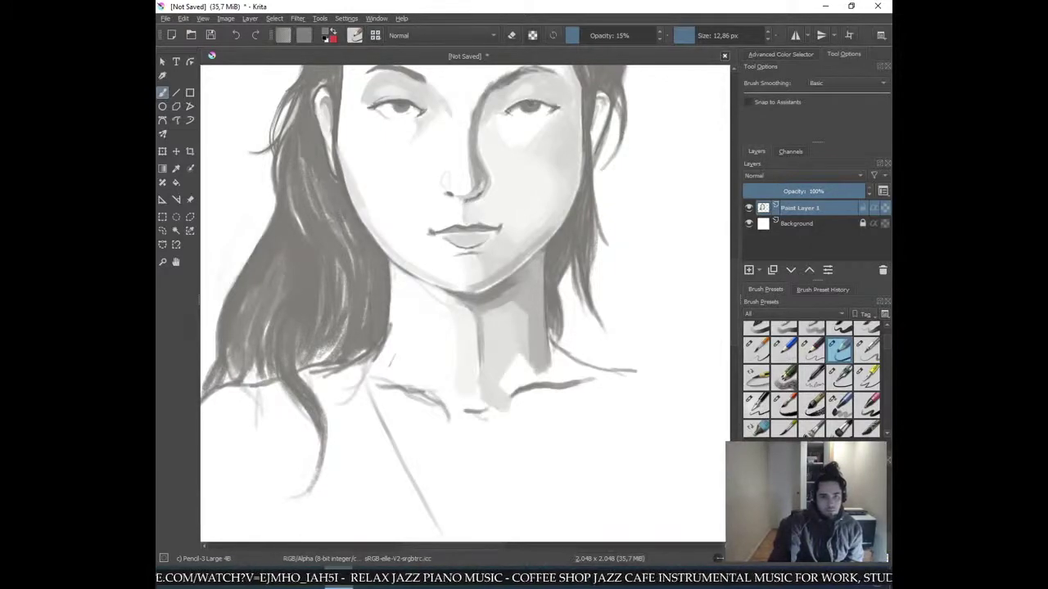
- Fill the remaining light streaks in the hair lock below the lit-side ear with dark grey sampled from the hair
drag(302, 161, 313, 205)
ctrl+click(333, 132)
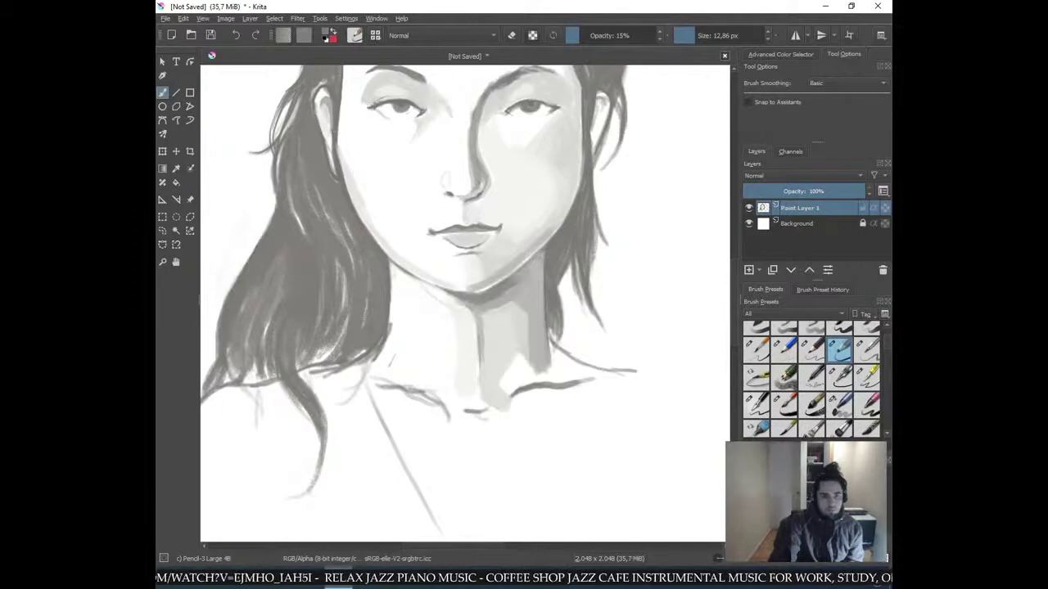
drag(300, 147, 318, 218)
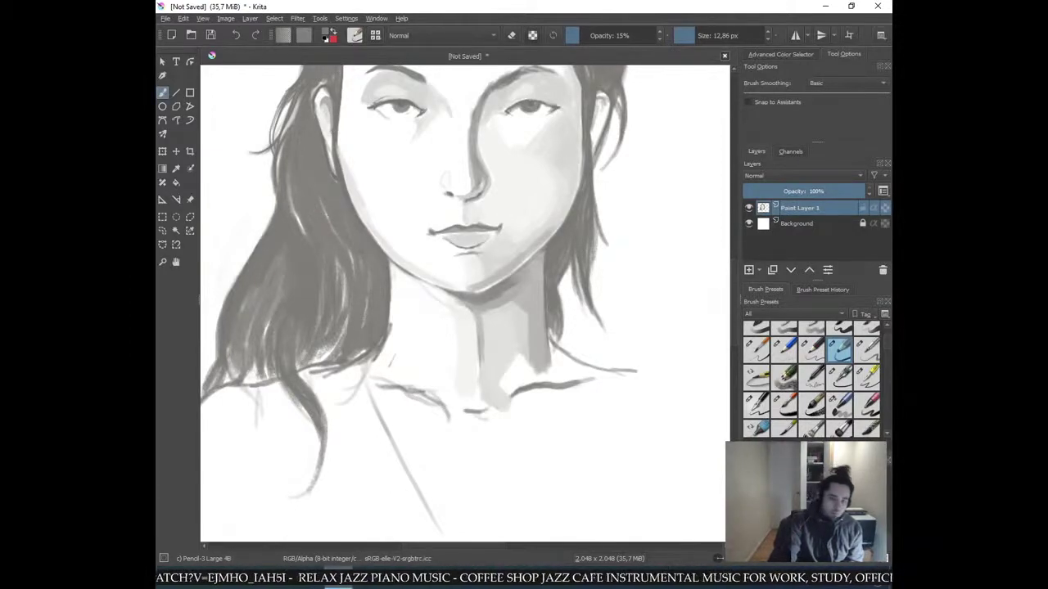
- Choose a darker brown-grey for a strand in the hair beside the lit cheek, and resample grey from the lit-side iris
right_click(334, 218)
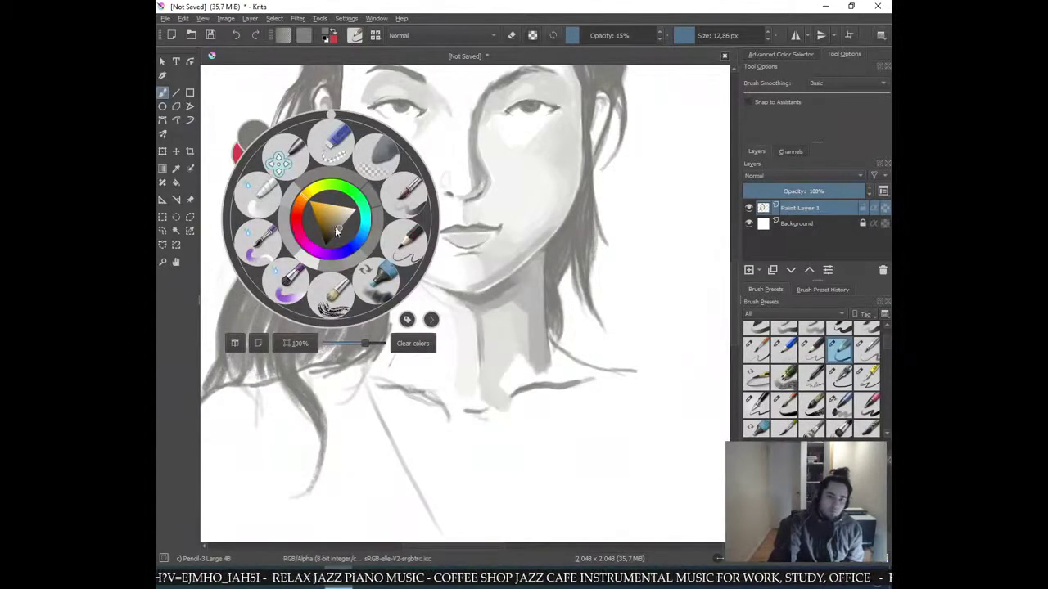
click(335, 232)
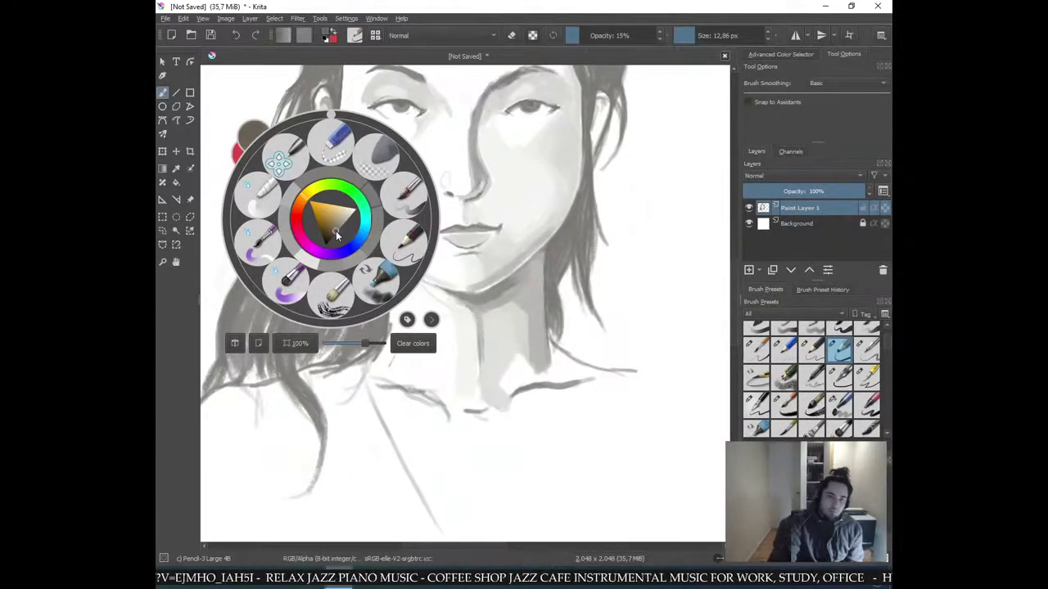
click(435, 311)
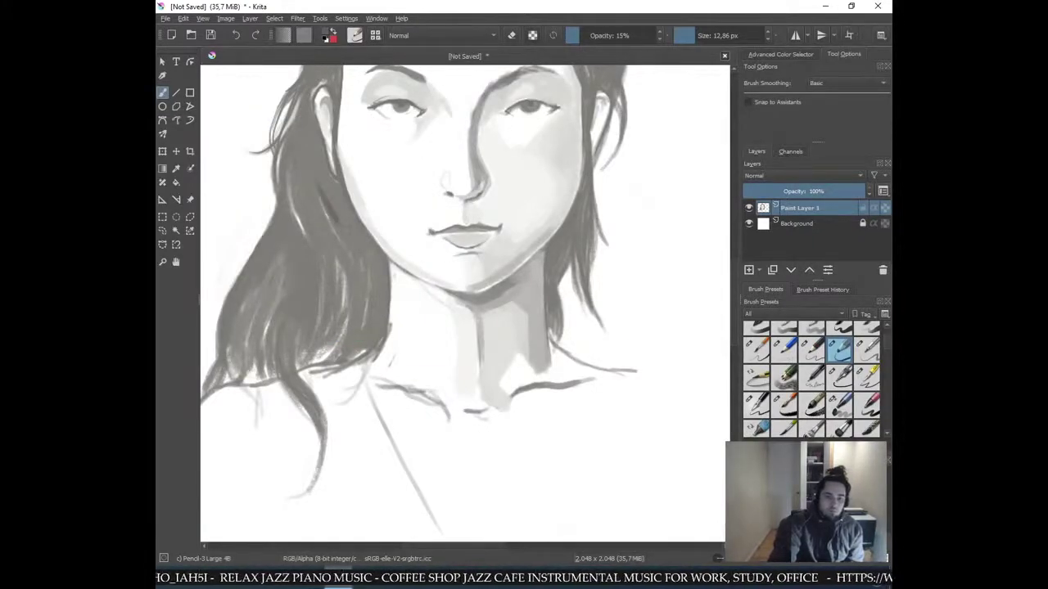
ctrl+click(400, 105)
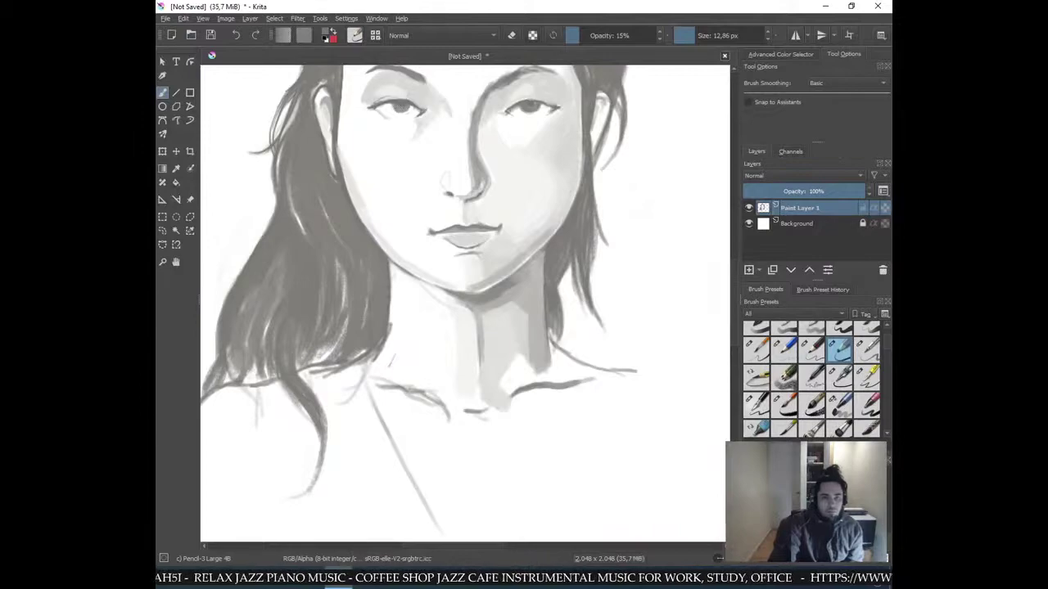
ctrl+click(405, 95)
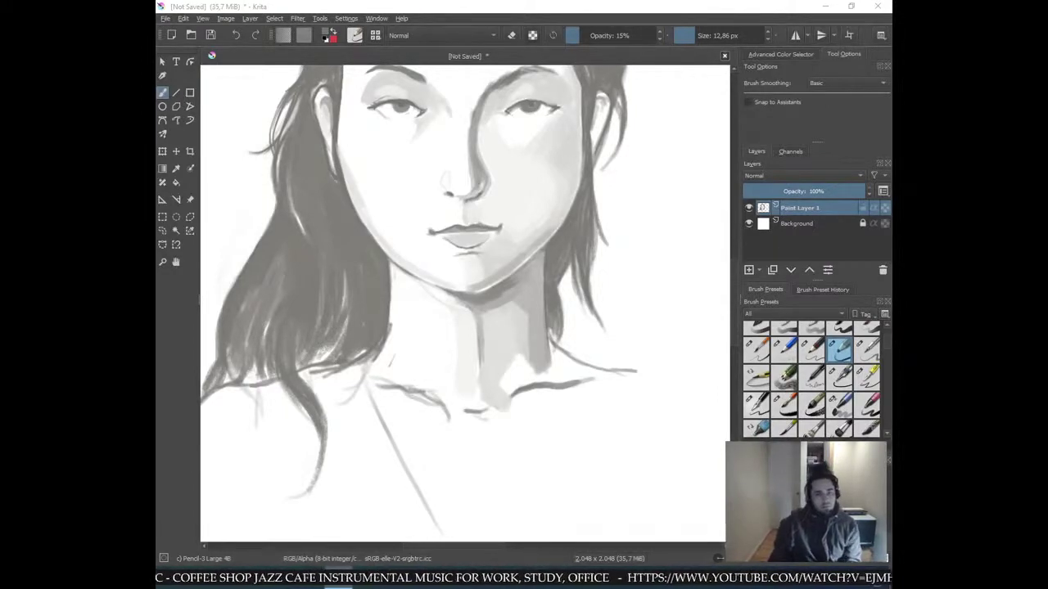
- Shade below the inner corner of the lit-side eye, the outer lit cheek and the mouth corner with sampled light grey
scroll(679, 371, down, 2)
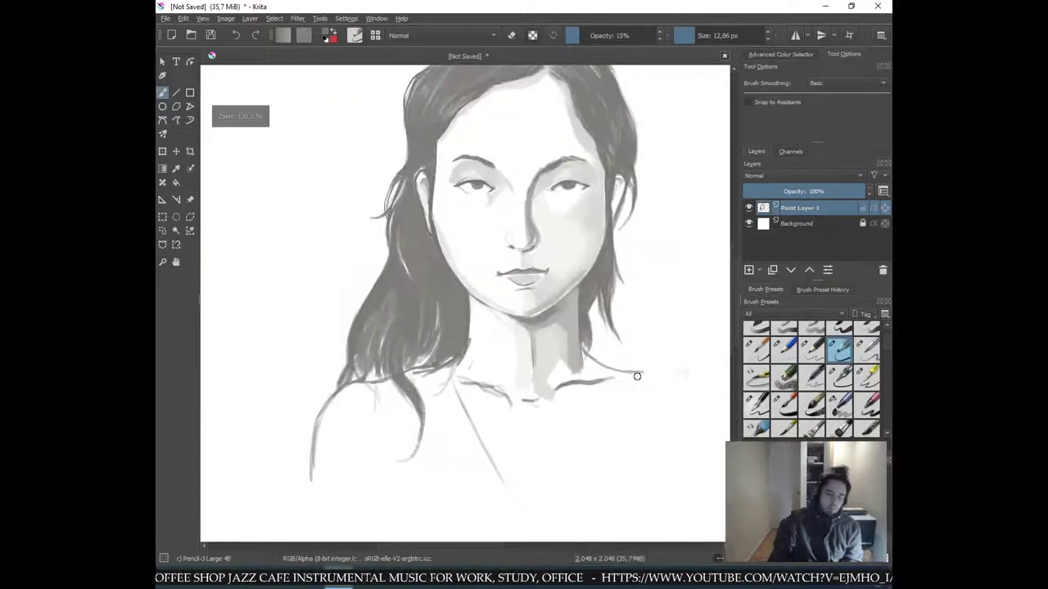
scroll(636, 375, down, 2)
scroll(620, 258, up, 2)
scroll(619, 258, up, 3)
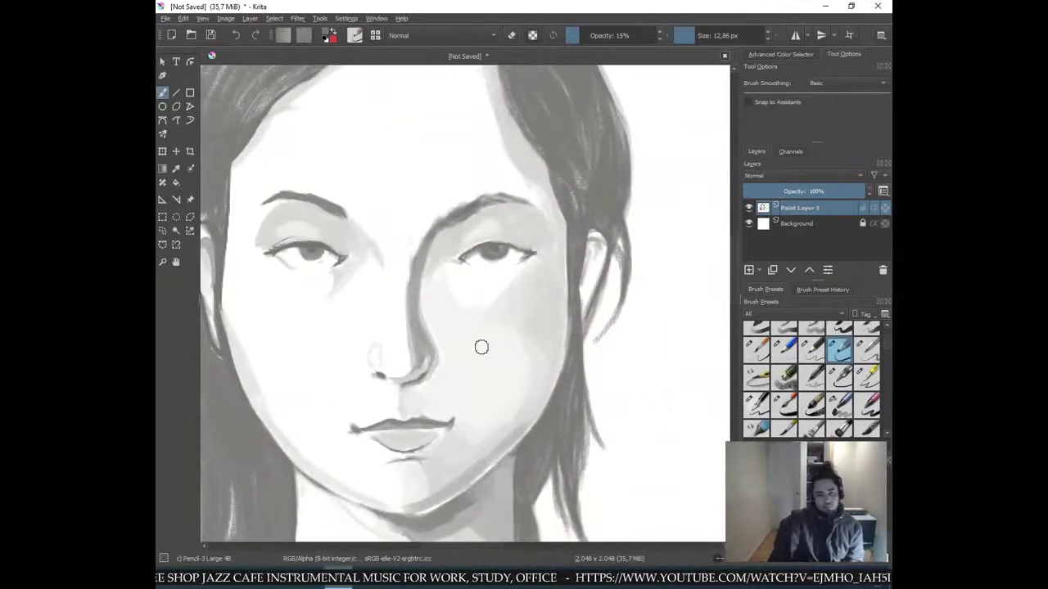
ctrl+click(524, 298)
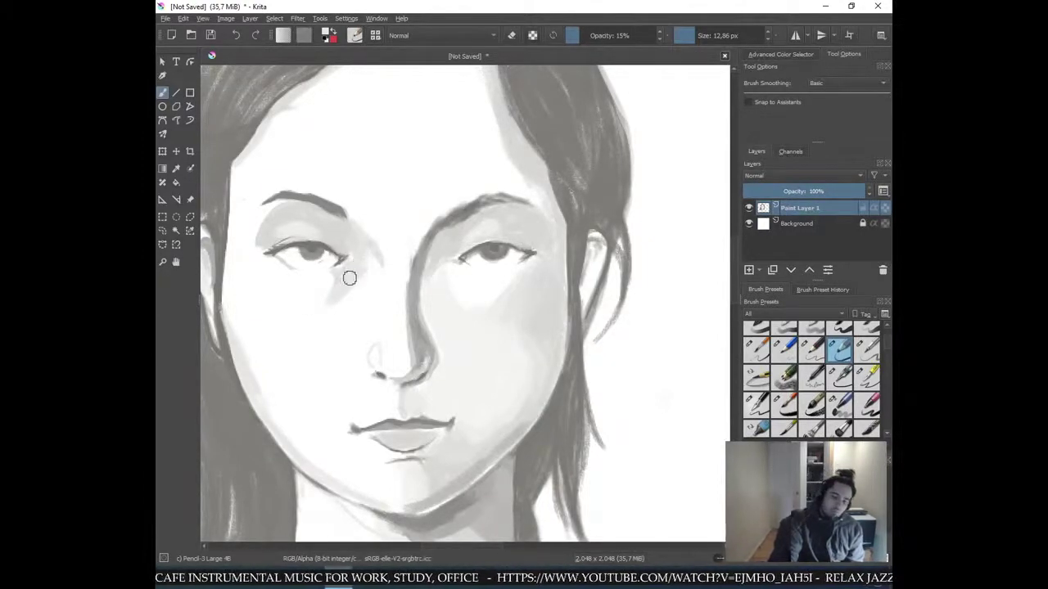
ctrl+click(334, 321)
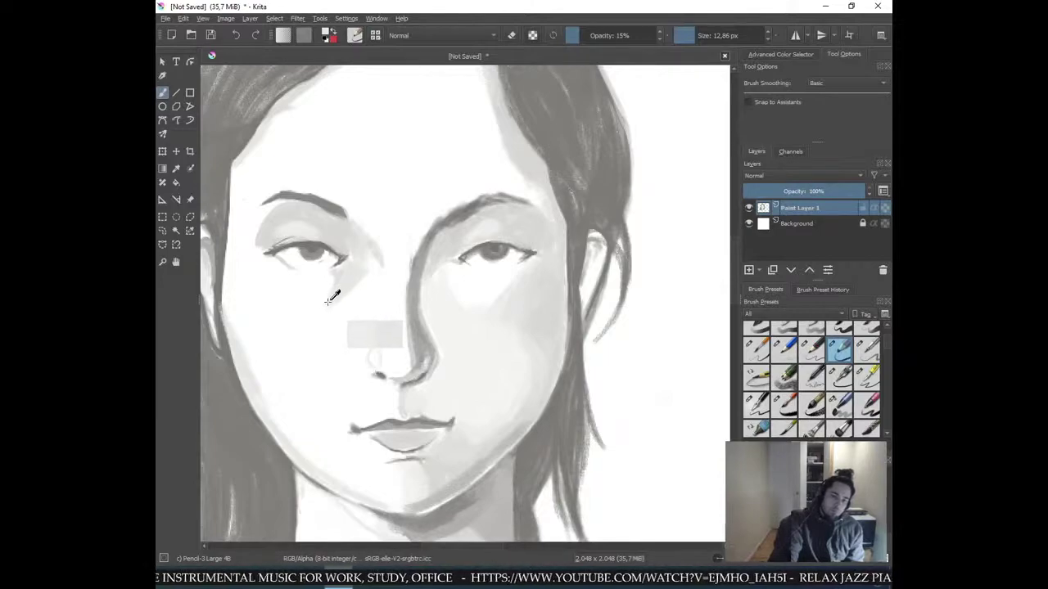
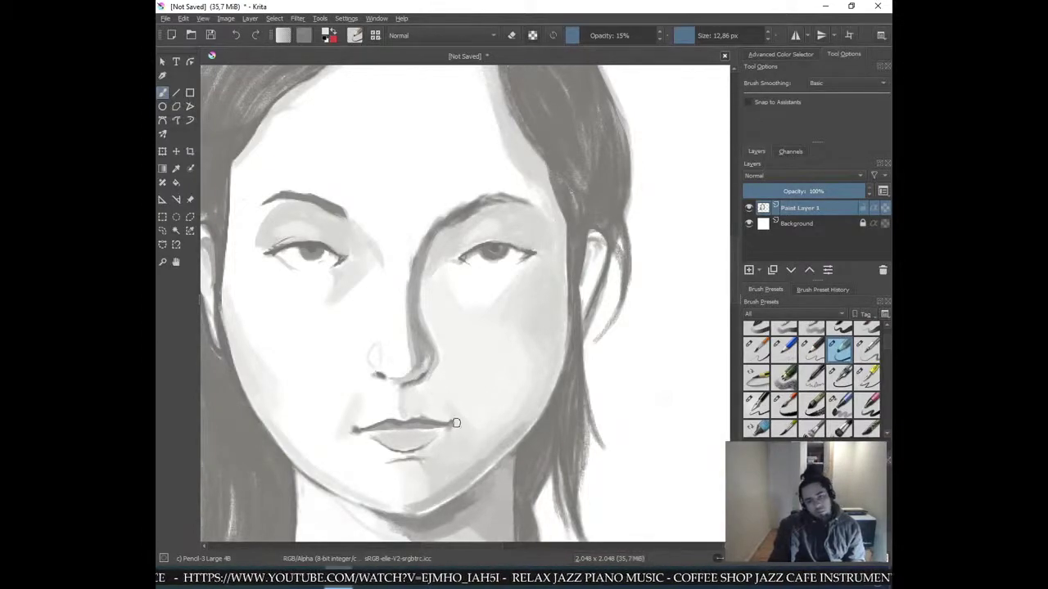
- Shade the lit side of the nose with light grey and soften the shadow around the nostril on the shaded side
key(minus)
key(minus)
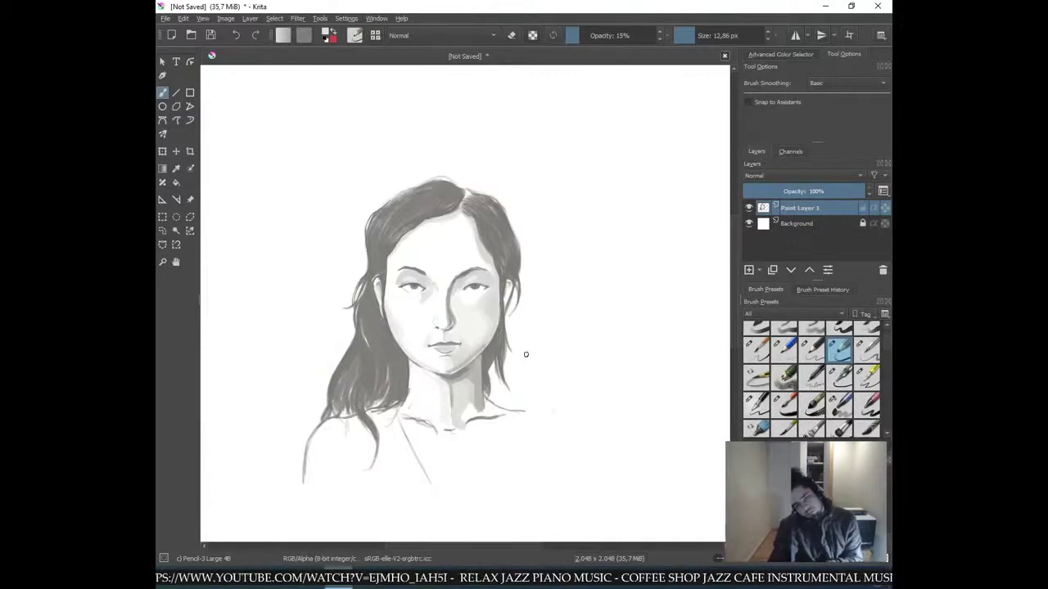
key(plus)
key(plus)
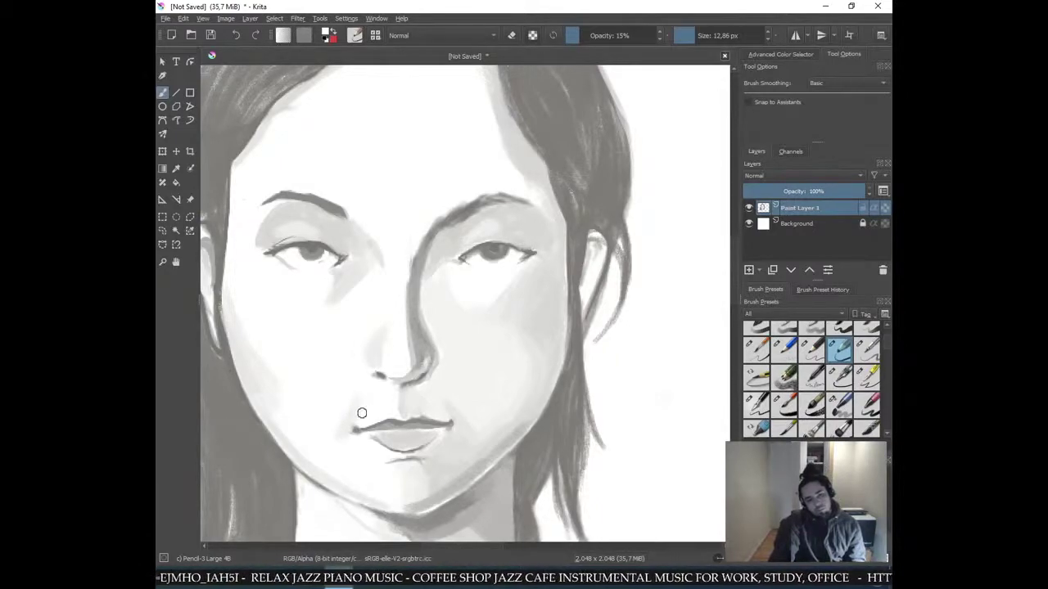
ctrl+click(425, 402)
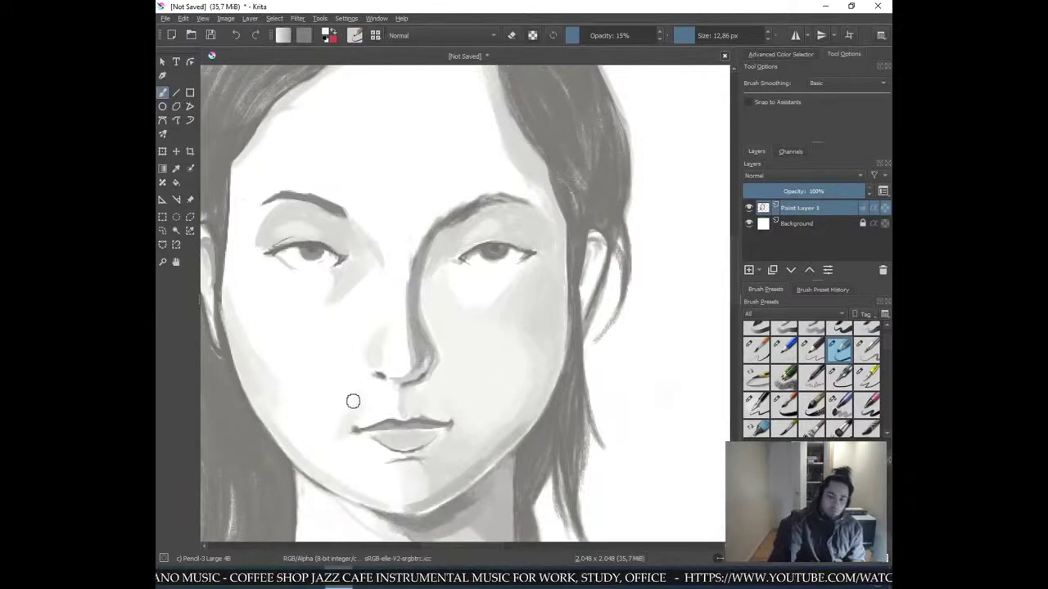
- Soften the tones beneath both eyes with light greys sampled from under the shadow-side eye
ctrl+click(477, 295)
ctrl+click(479, 301)
ctrl+click(464, 275)
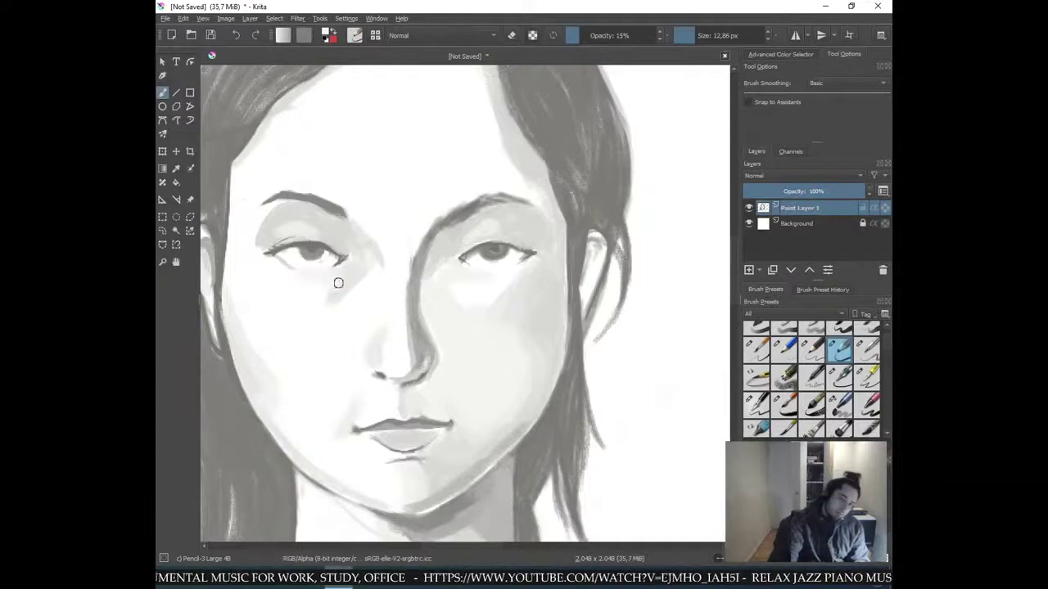
- Blend the nose-bridge shadow into the inner shadow-side cheek using grey sampled beside the nose
scroll(545, 171, down, 3)
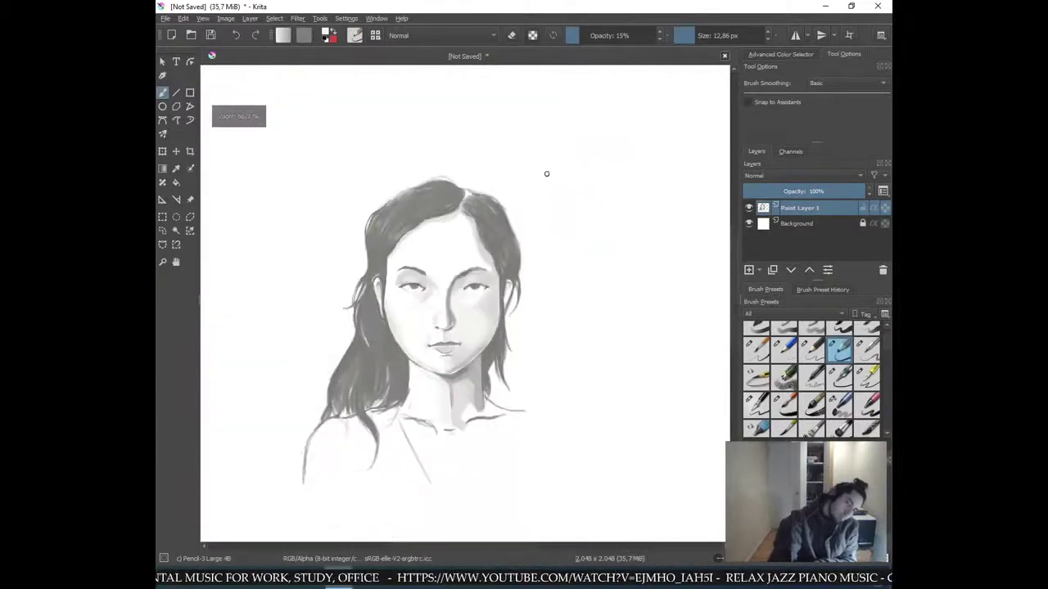
scroll(538, 175, up, 2)
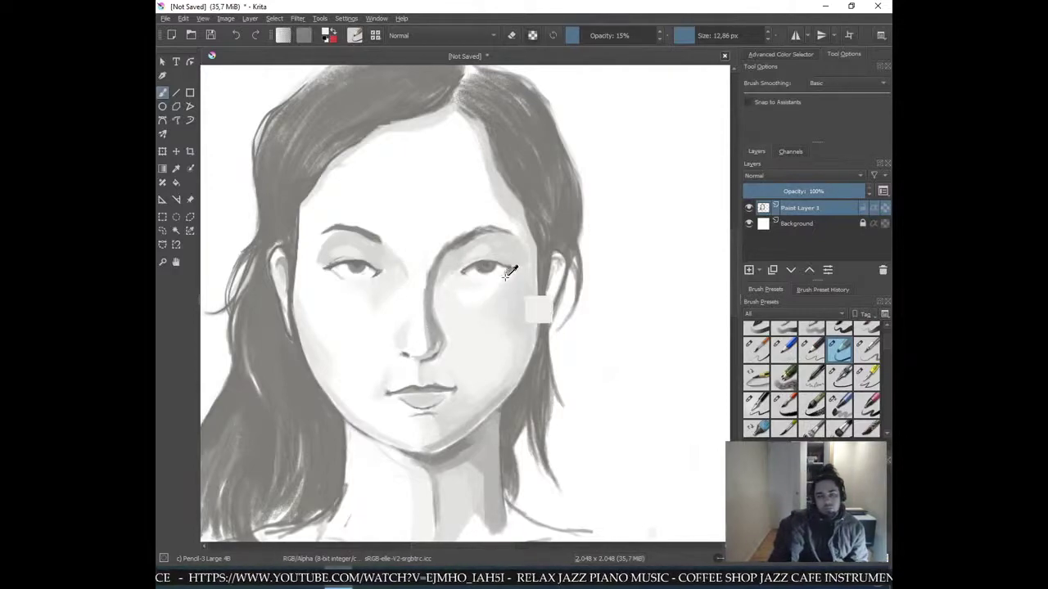
ctrl+click(436, 295)
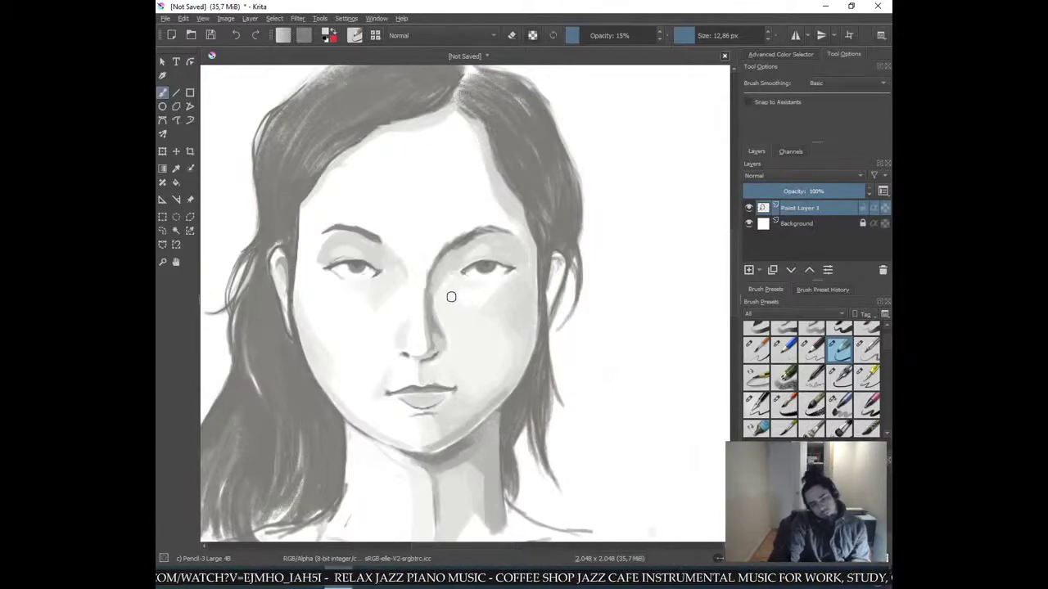
- Shade the upper eyelid area below the shadow-side brow with mid grey, extending the tone toward the brow's outer end
scroll(500, 271, down, 3)
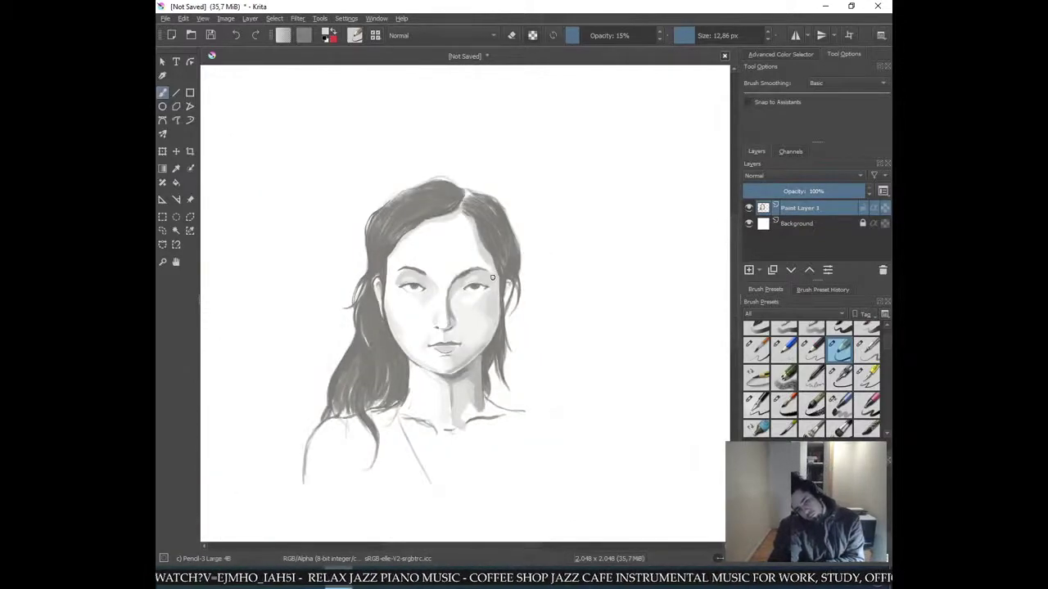
scroll(490, 274, up, 4)
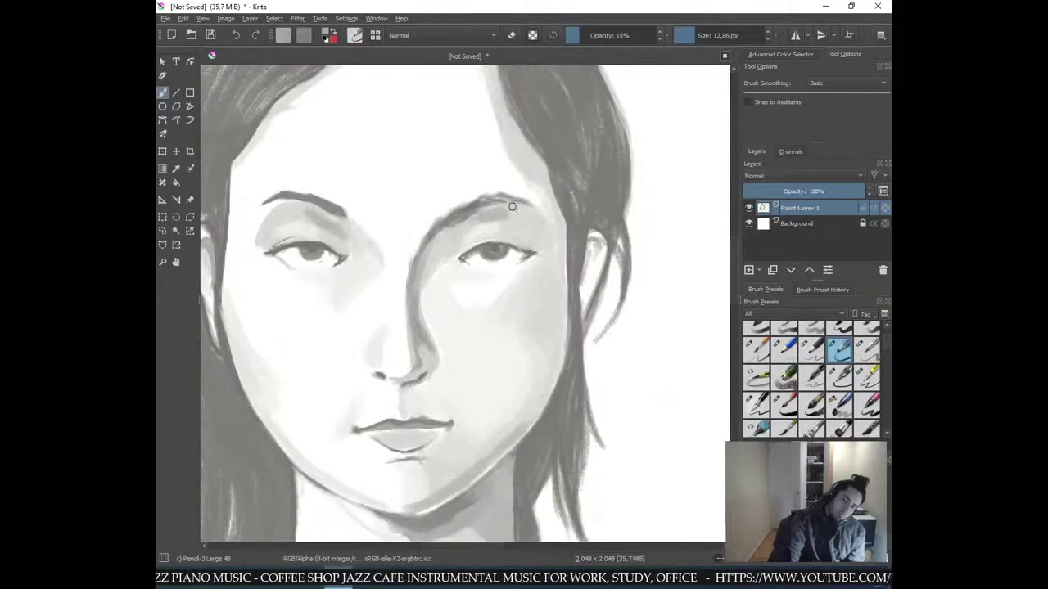
scroll(680, 172, down, 4)
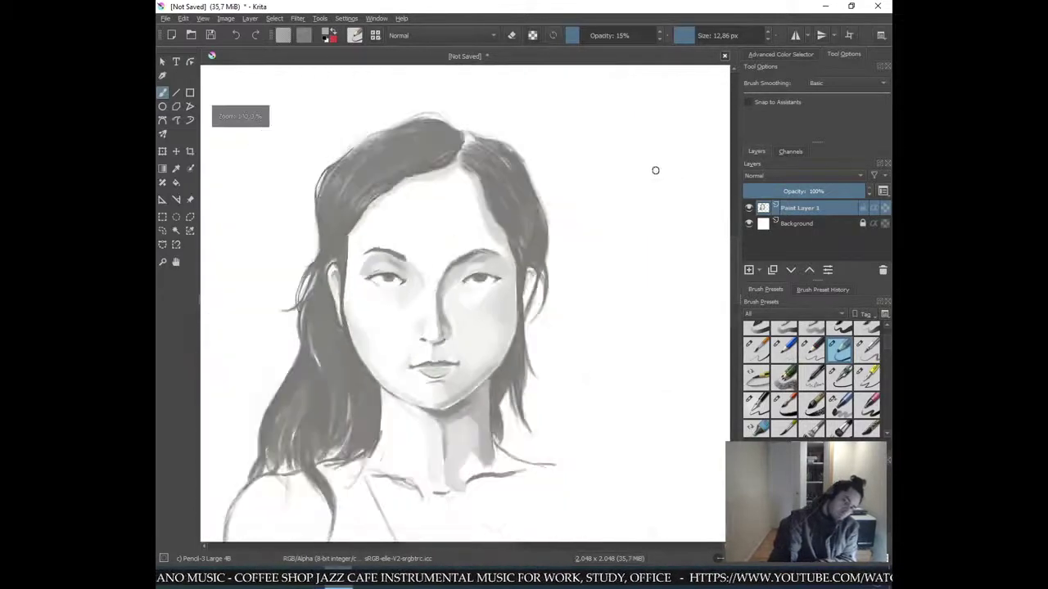
ctrl+click(593, 232)
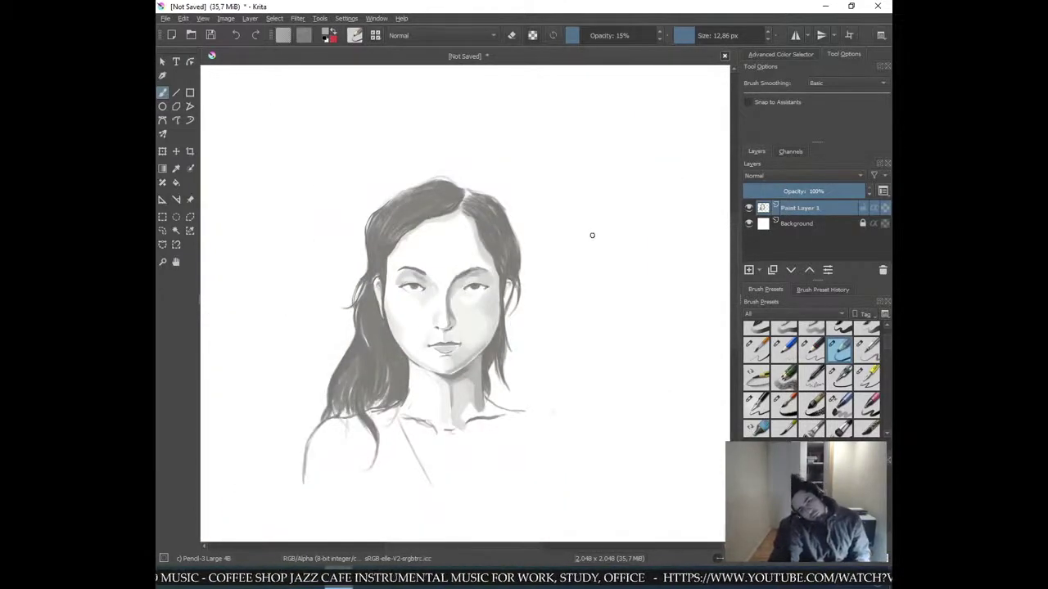
scroll(507, 282, up, 4)
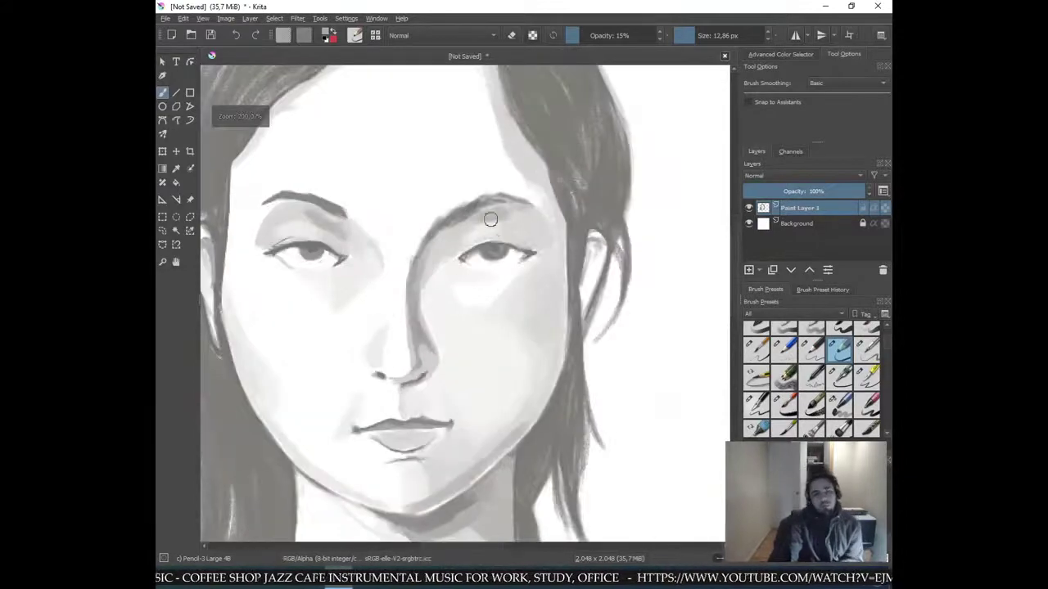
ctrl+click(311, 211)
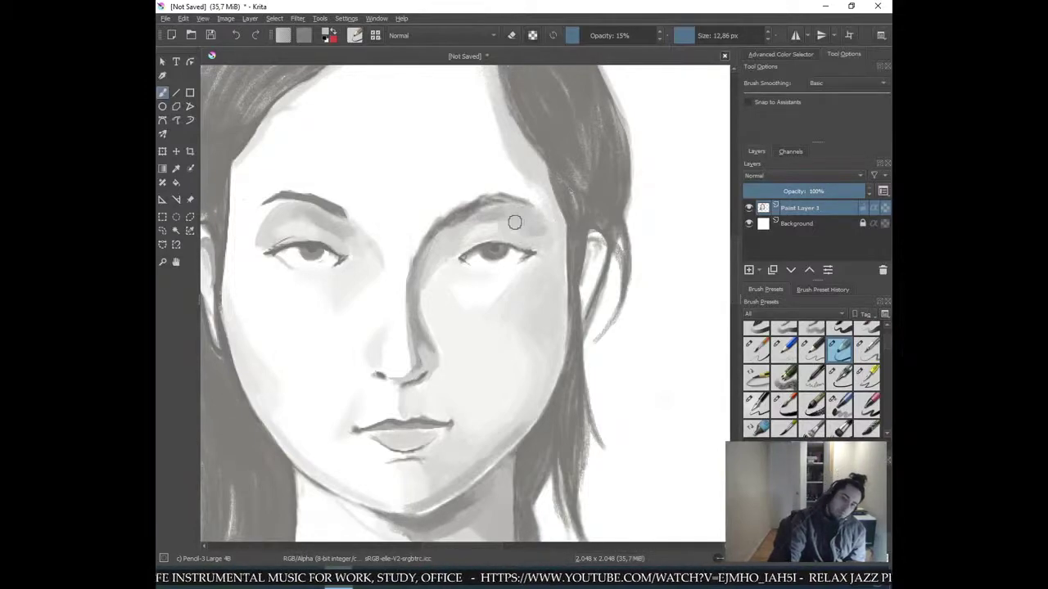
- Darken the cast shadow beneath the nose and around the shadow-side nostril with light grey
scroll(610, 213, down, 2)
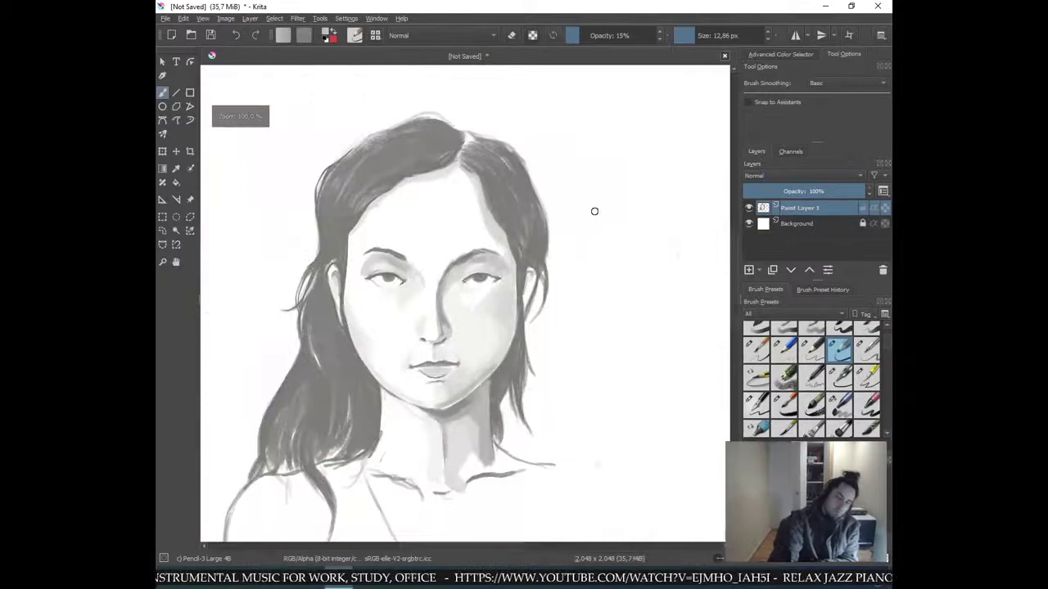
scroll(557, 259, down, 1)
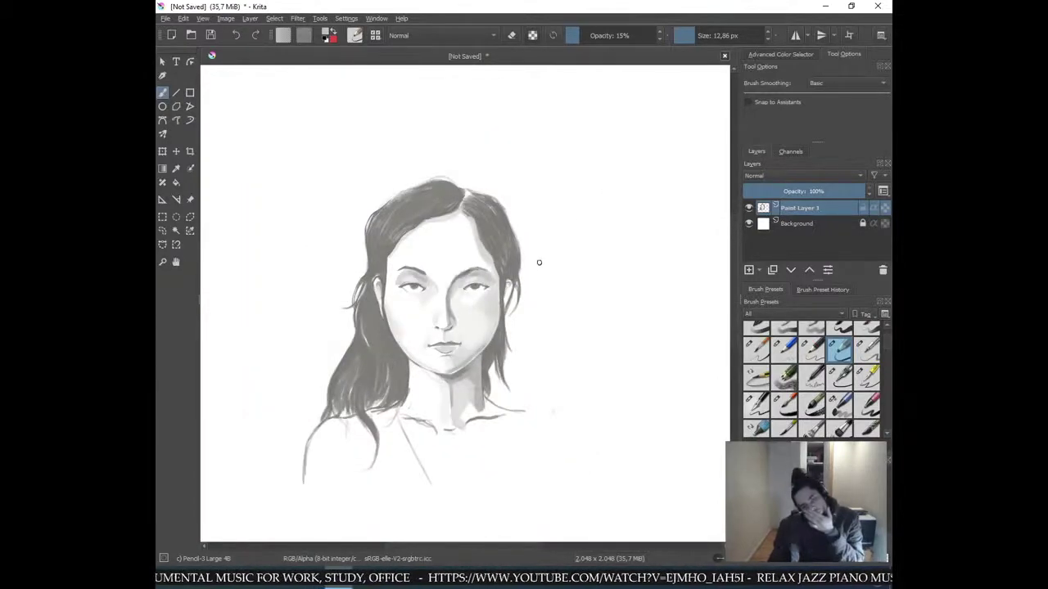
scroll(538, 266, up, 2)
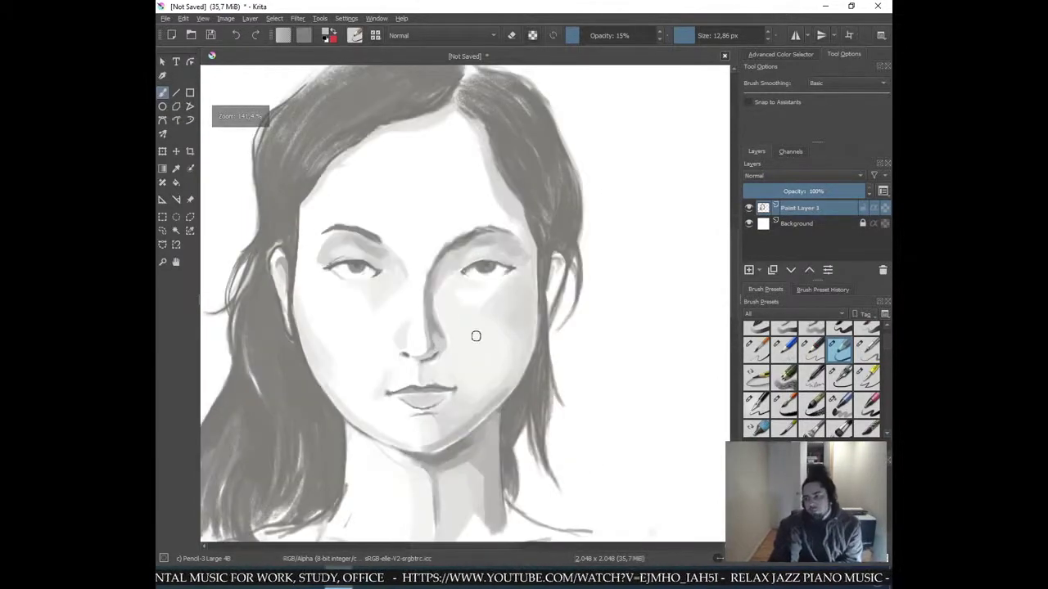
scroll(467, 313, up, 1)
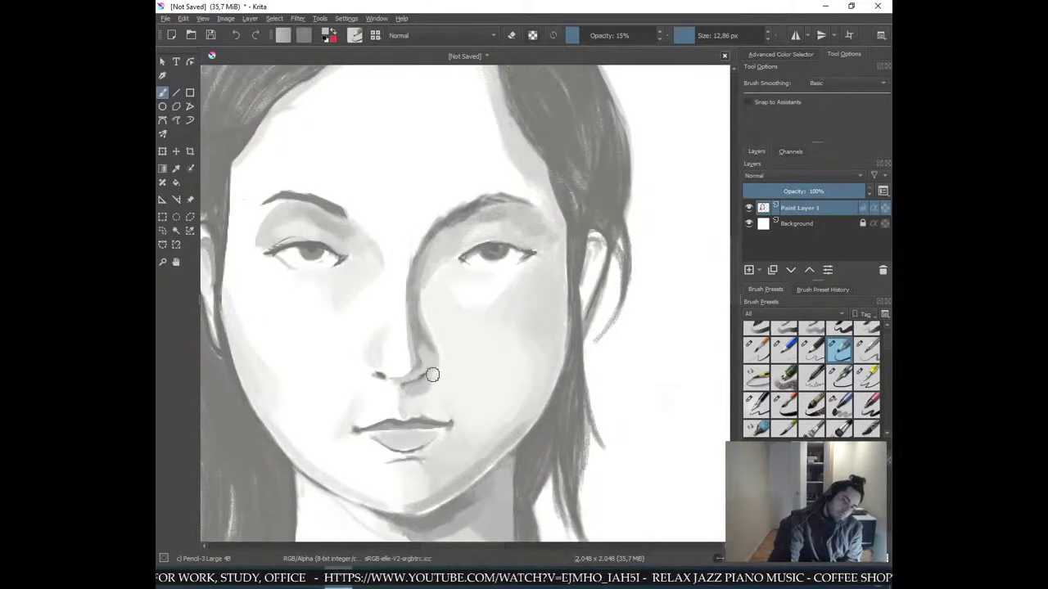
scroll(512, 313, down, 2)
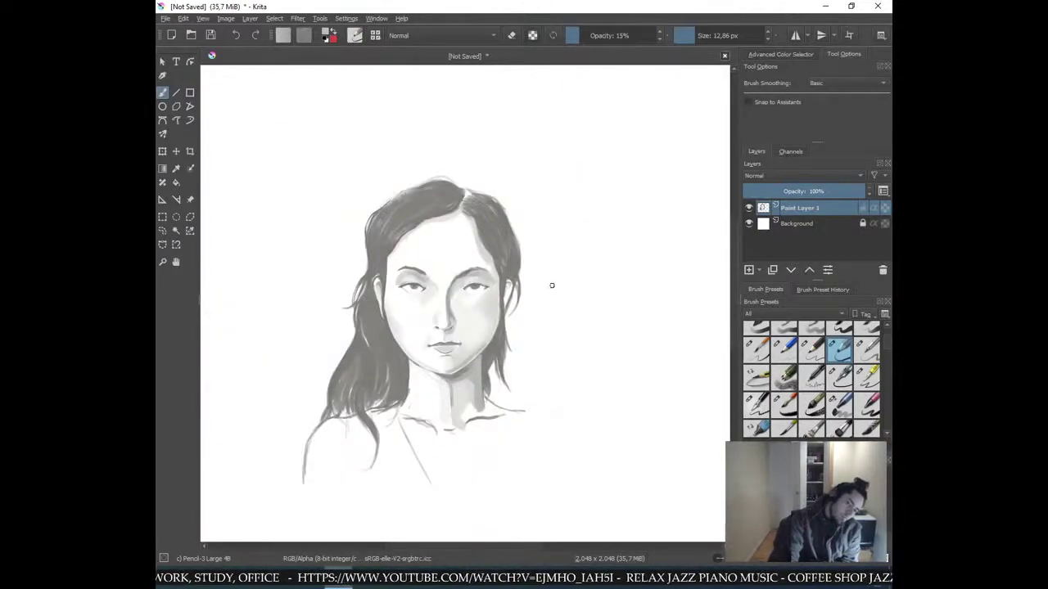
- Shade beneath the lower lip and blend it into the chin, and soften the fold between the lit-side nostril and mouth corner
scroll(463, 305, up, 1)
scroll(438, 425, up, 1)
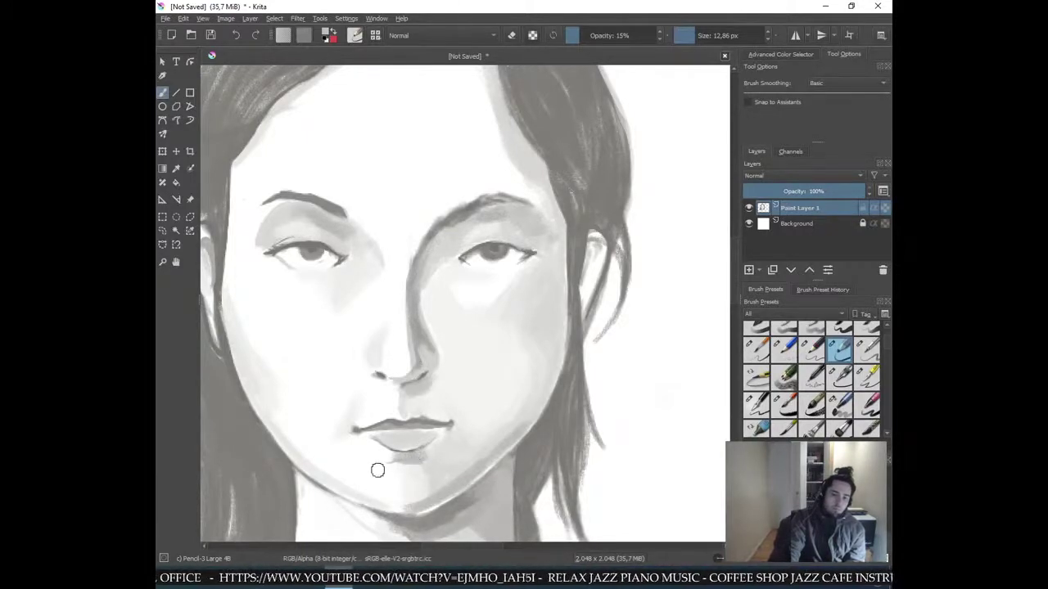
ctrl+click(442, 450)
mouse_move(384, 466)
mouse_down()
mouse_move(394, 457)
mouse_move(389, 465)
mouse_up()
ctrl+click(379, 478)
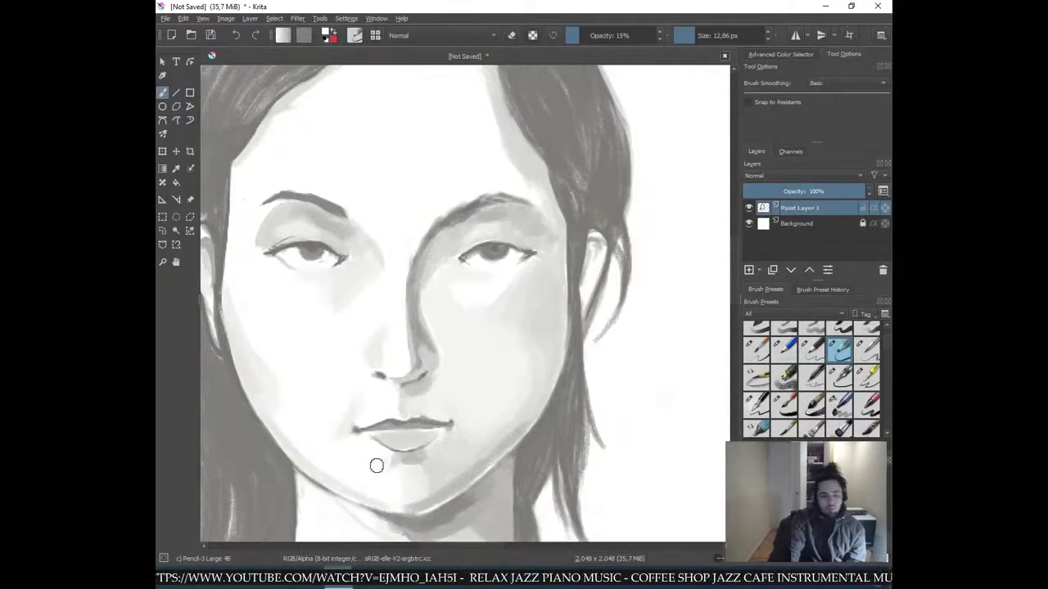
ctrl+click(391, 461)
mouse_move(397, 462)
mouse_down()
mouse_move(432, 463)
mouse_move(416, 460)
mouse_move(432, 451)
mouse_move(410, 461)
mouse_move(433, 465)
mouse_move(401, 462)
mouse_move(436, 475)
mouse_move(413, 462)
mouse_move(448, 454)
mouse_up()
ctrl+click(424, 458)
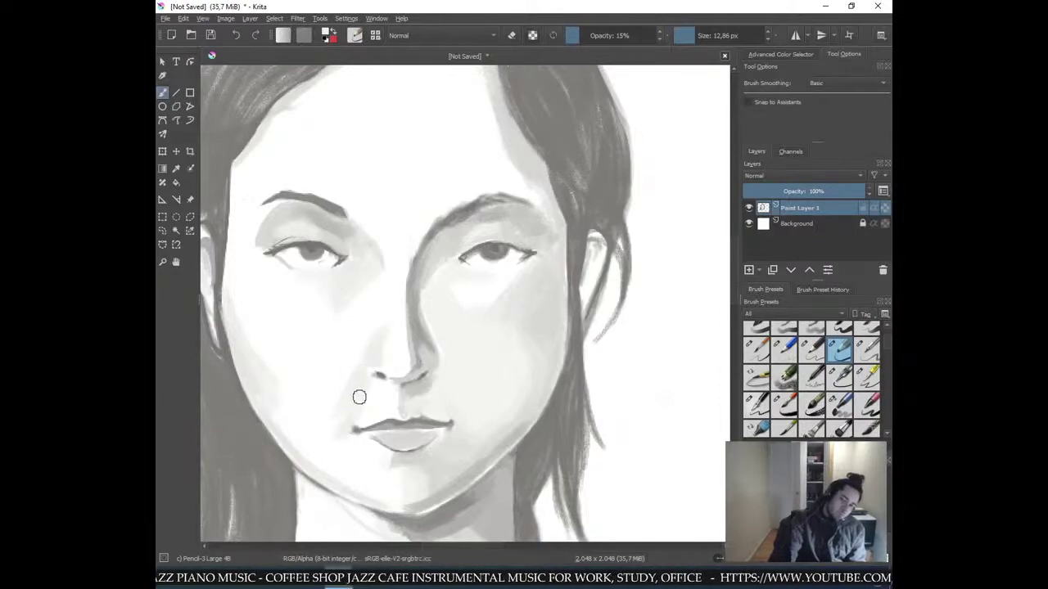
key(minus)
key(minus)
key(minus)
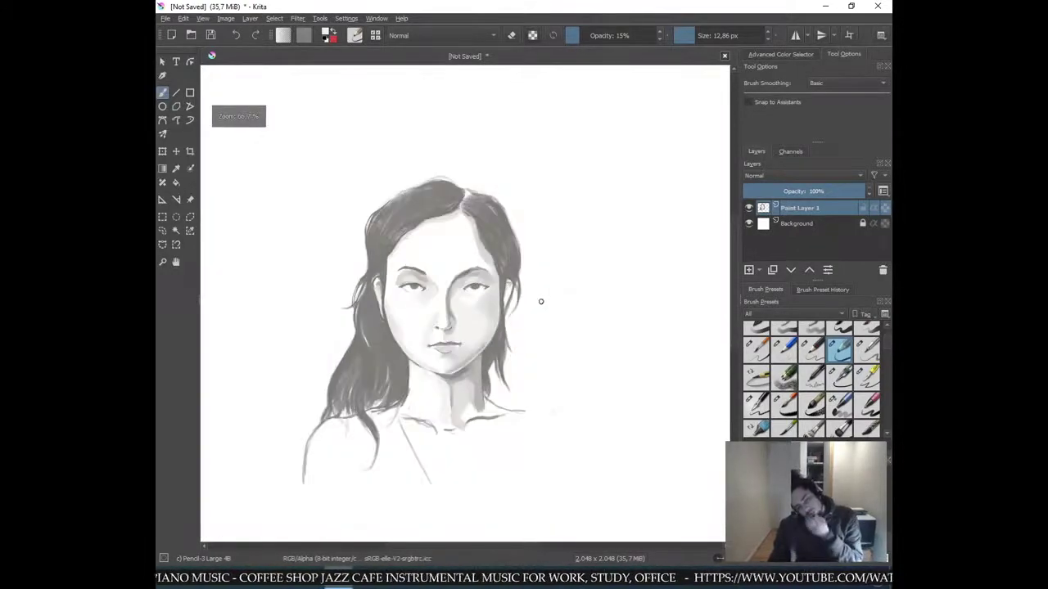
key(plus)
key(plus)
key(plus)
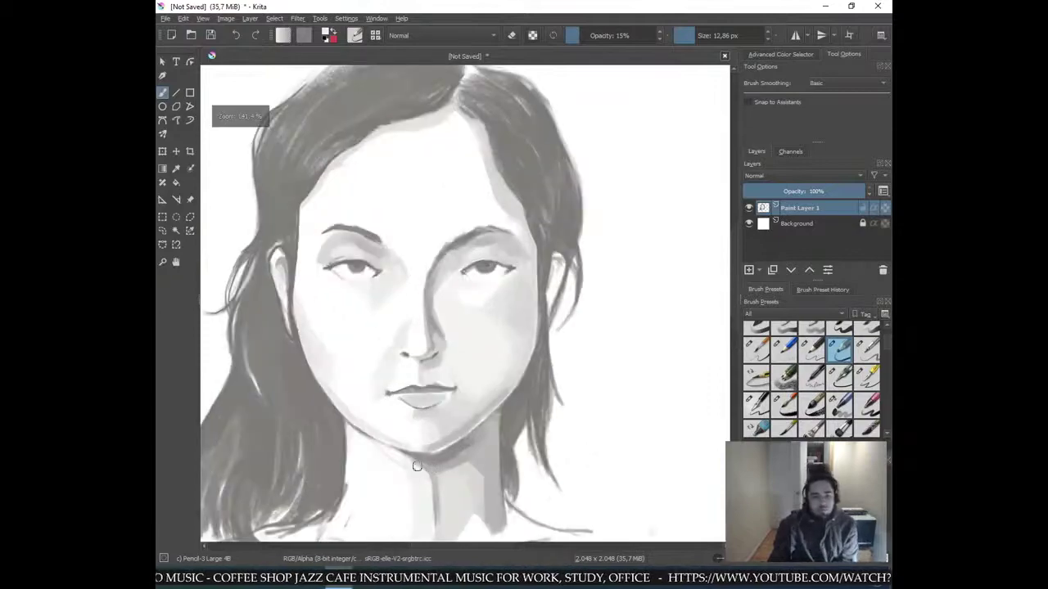
- Shade the outer edge of the shadow-side cheek beside the hair, using grey sampled from the neck and blending with the cheek tone
drag(410, 440, 412, 260)
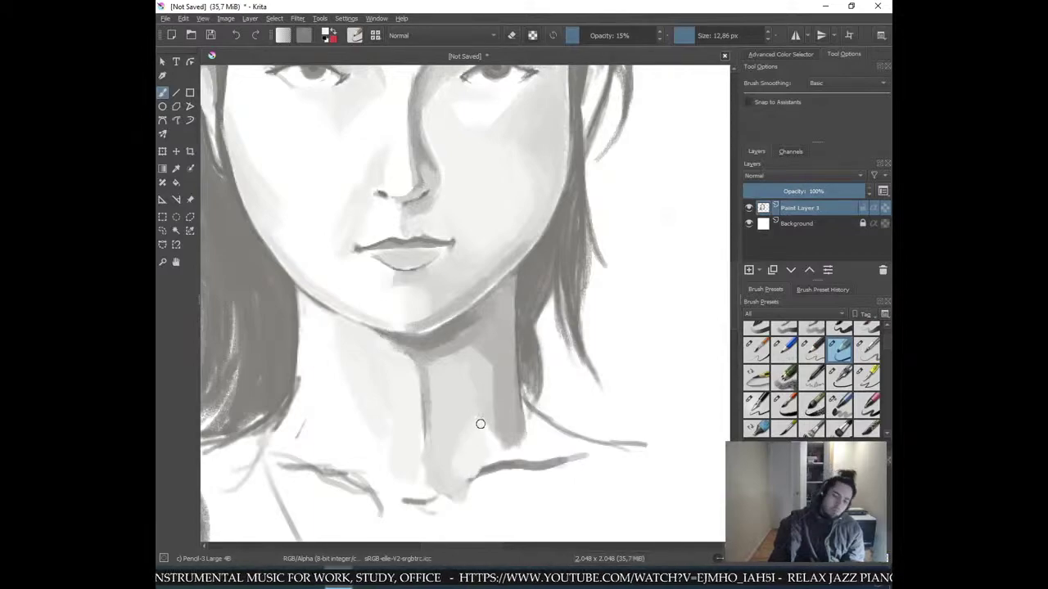
scroll(597, 402, down, 6)
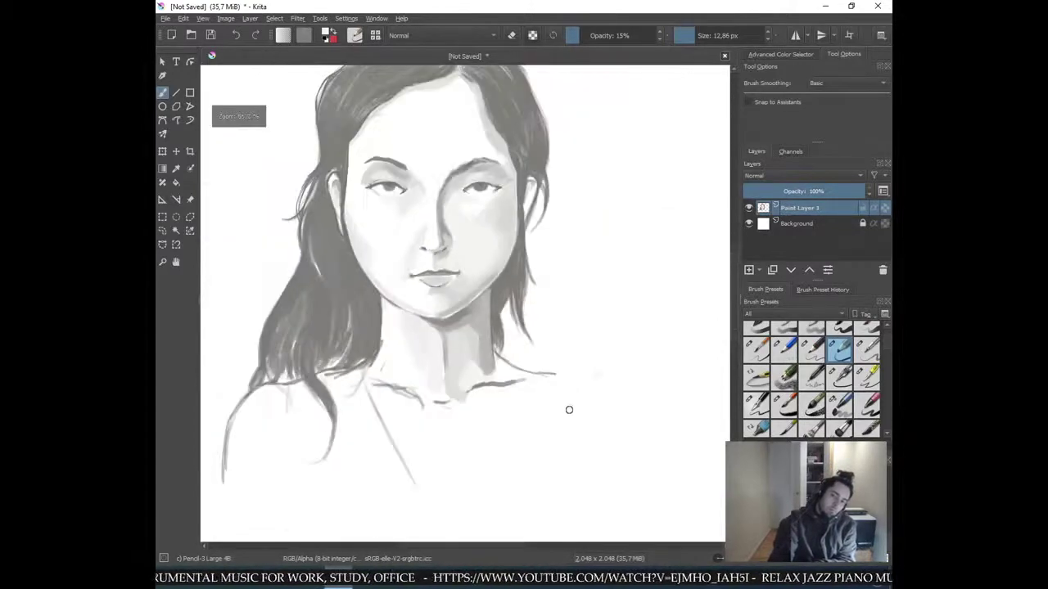
scroll(565, 409, up, 4)
ctrl+click(496, 318)
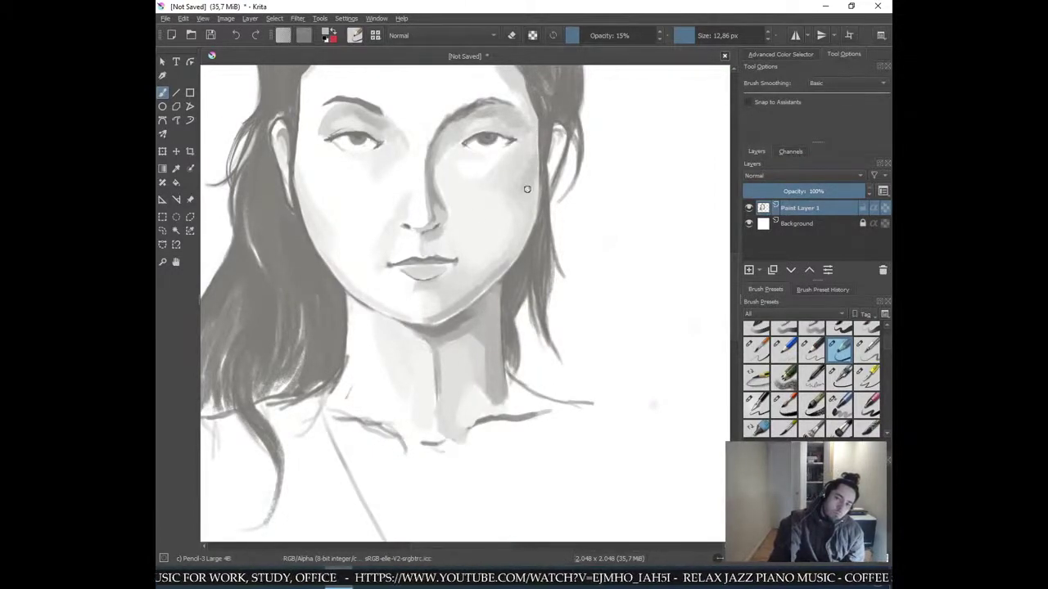
drag(532, 185, 536, 169)
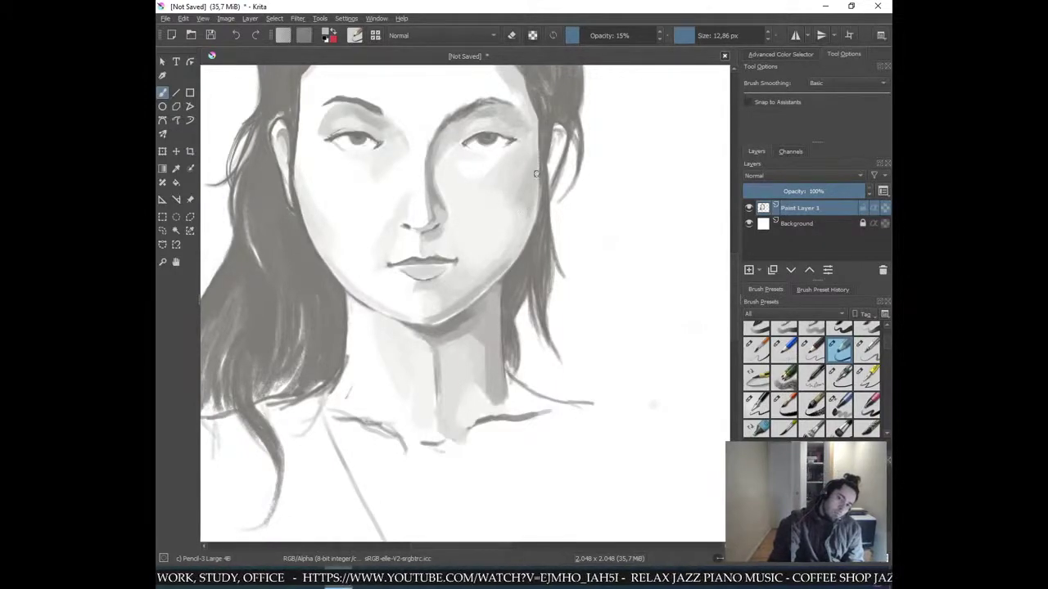
ctrl+click(515, 208)
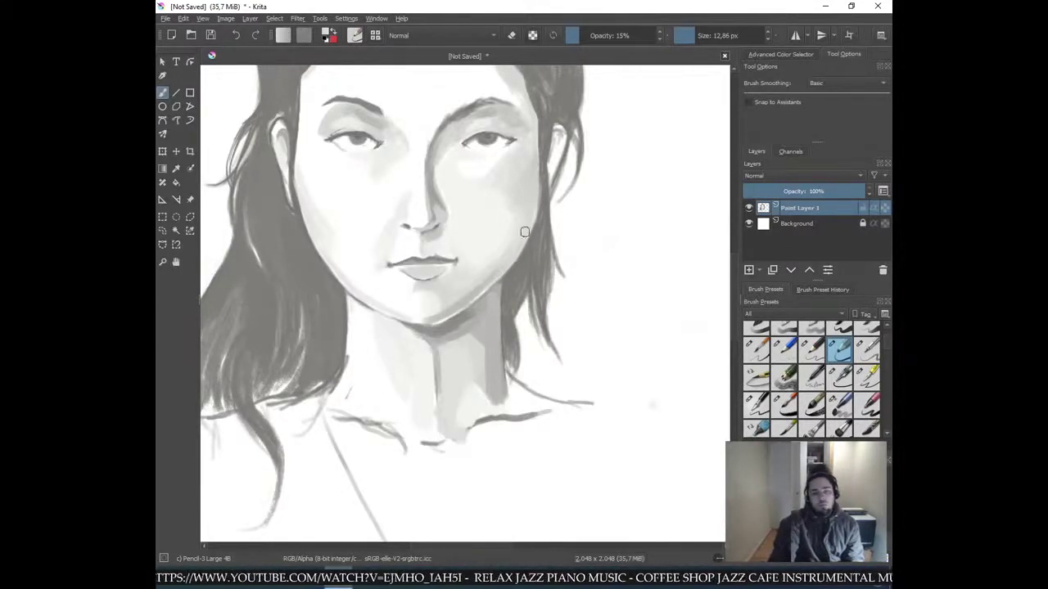
key(minus)
key(minus)
key(minus)
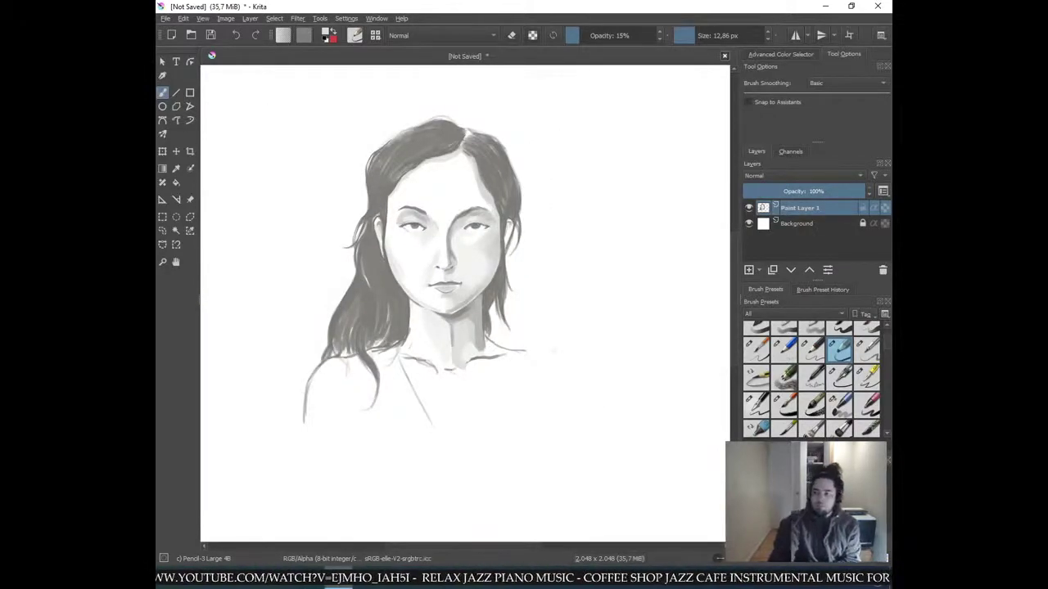
- Smooth the lit-side hairline along the upper forehead toward the parting with dark grey sampled from the hair
key(plus)
key(plus)
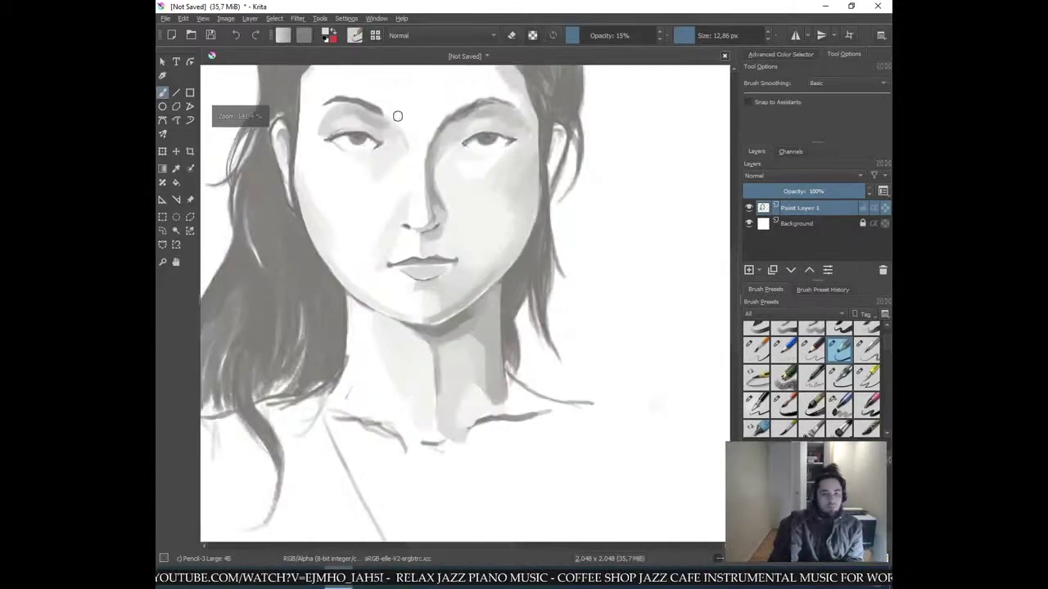
ctrl+click(536, 243)
key(plus)
drag(404, 131, 499, 427)
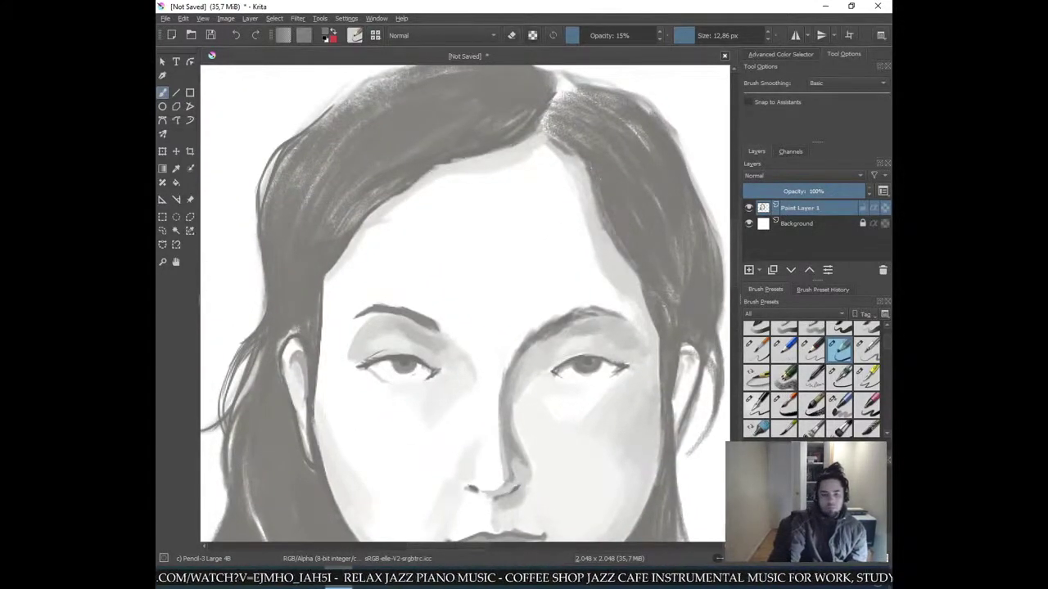
mouse_move(440, 166)
mouse_down()
mouse_move(501, 152)
mouse_move(537, 127)
mouse_up()
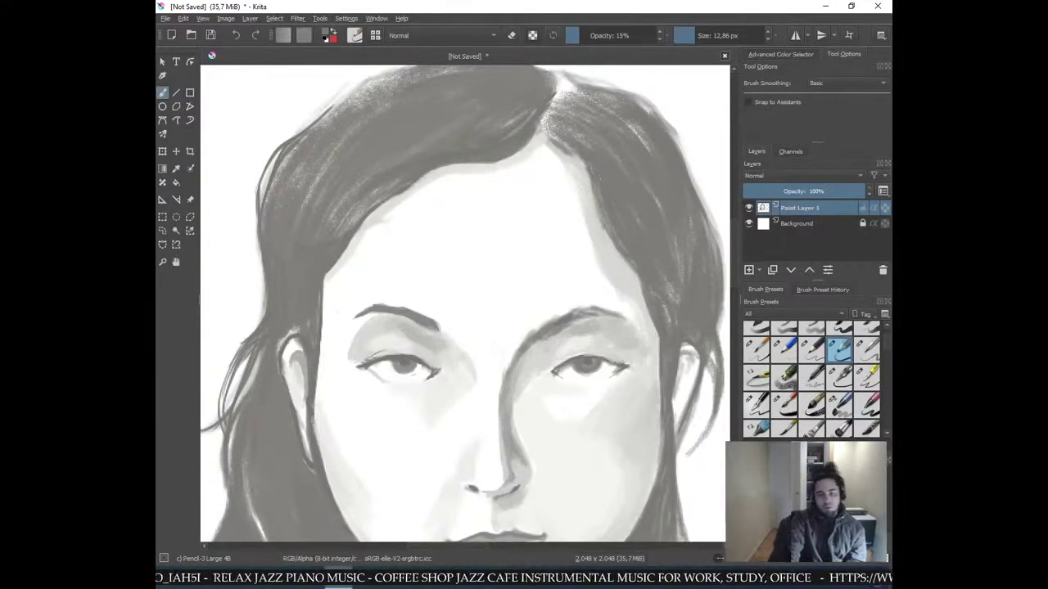
key(minus)
key(minus)
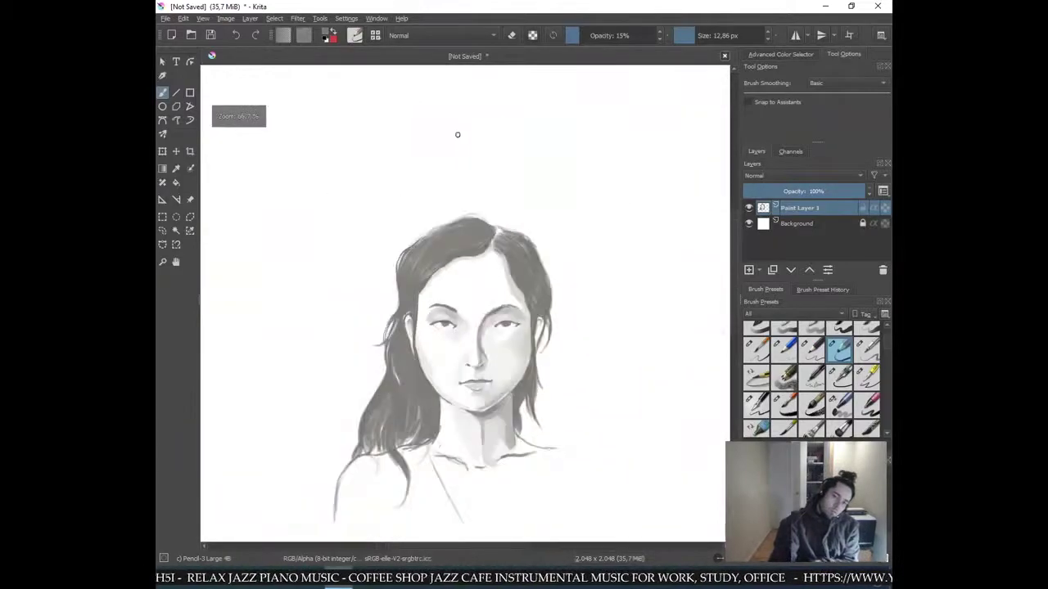
- Soften the shadow along the shadow-side hairline of the forehead with sampled greys and an 8.36 px brush
key(plus)
key(plus)
key(plus)
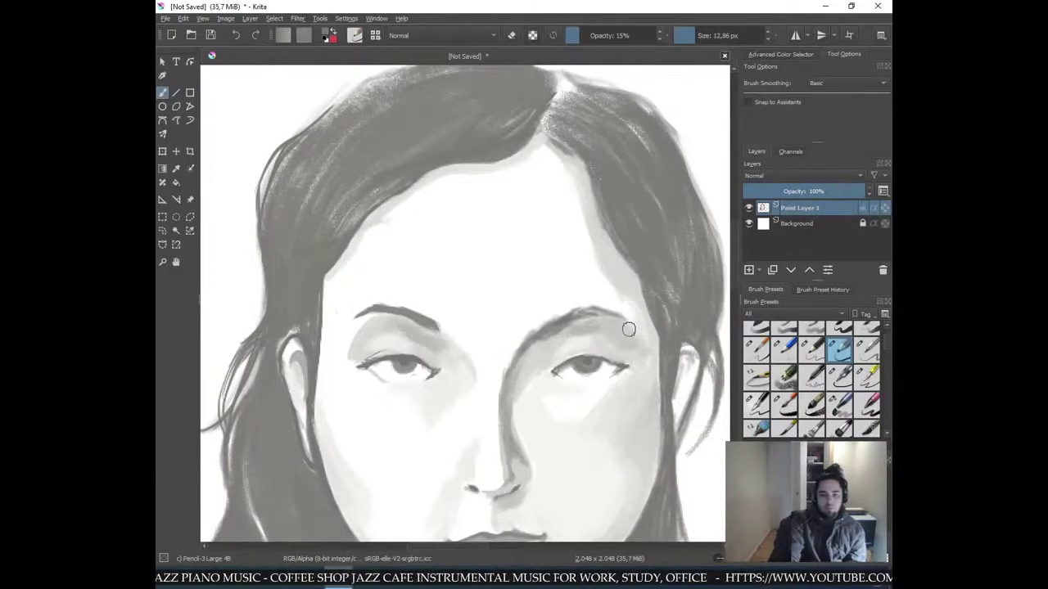
ctrl+click(599, 328)
ctrl+click(621, 270)
ctrl+click(588, 331)
shift+drag(609, 269, 604, 269)
key(bracketright)
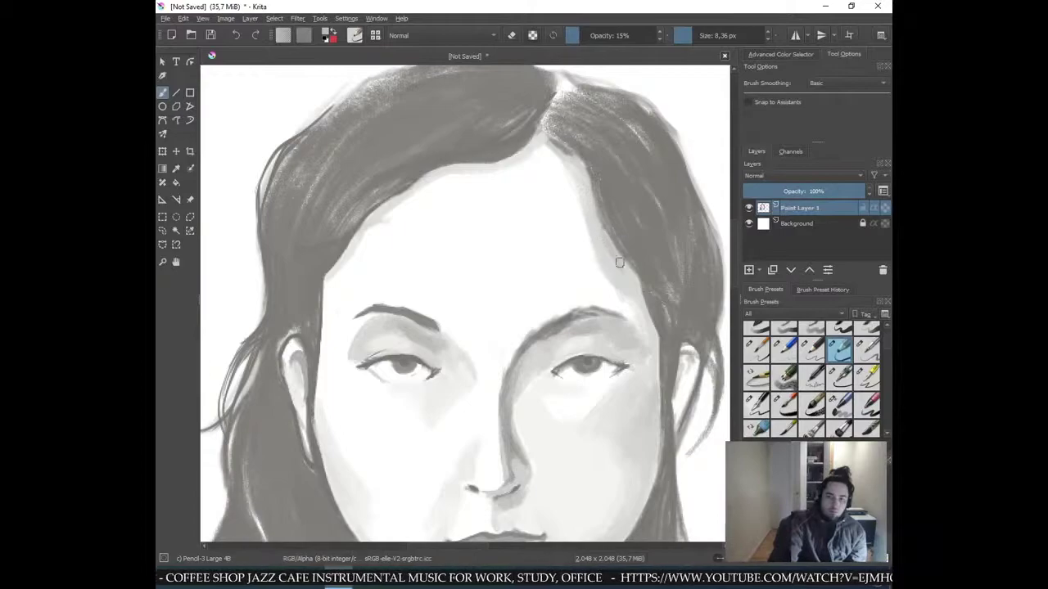
ctrl+click(577, 183)
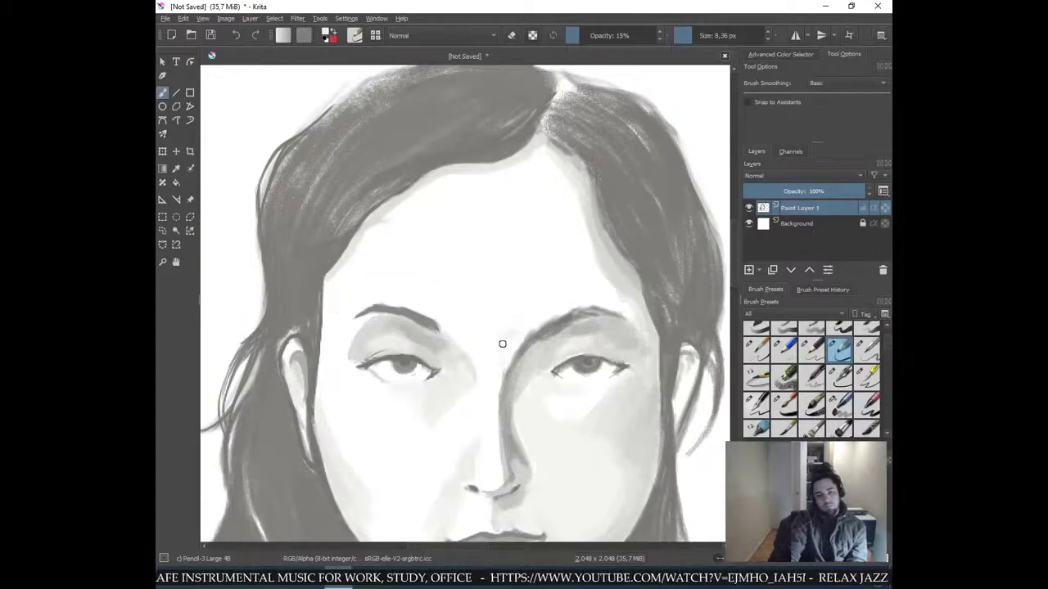
- Shade the forehead from above the shadow-side brow up to the hairline with light grey and a 39.44 px brush
ctrl+click(451, 374)
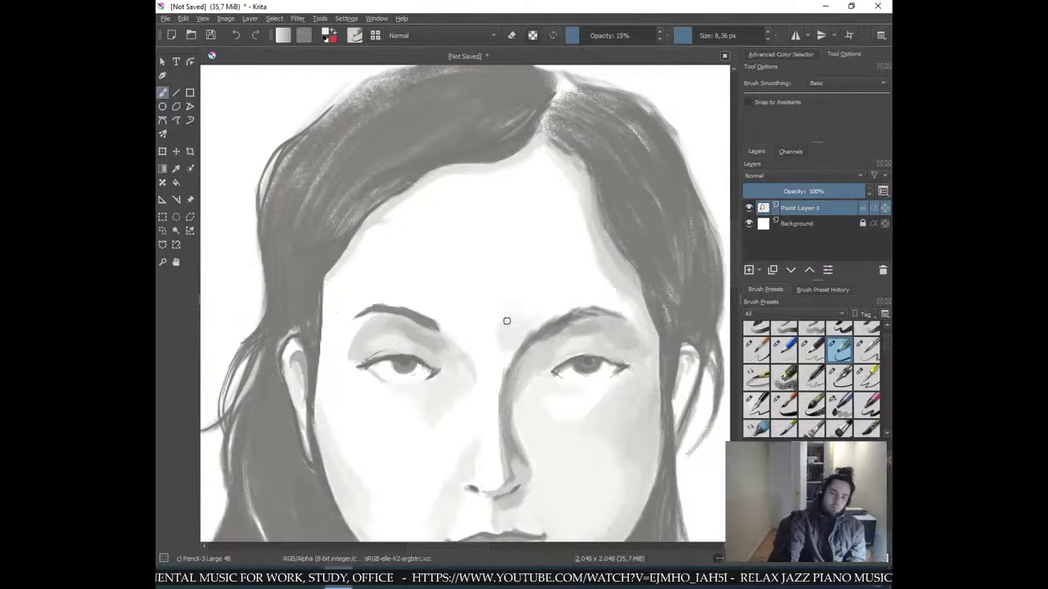
mouse_move(494, 262)
shift+mouse_down()
mouse_move(528, 260)
mouse_move(549, 295)
shift+mouse_up()
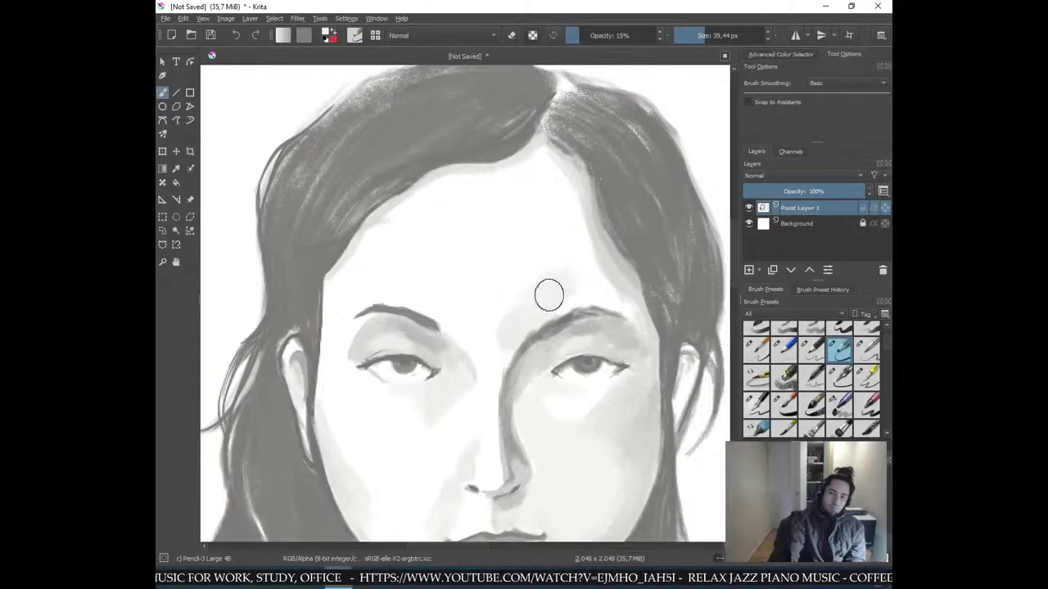
drag(491, 418, 508, 429)
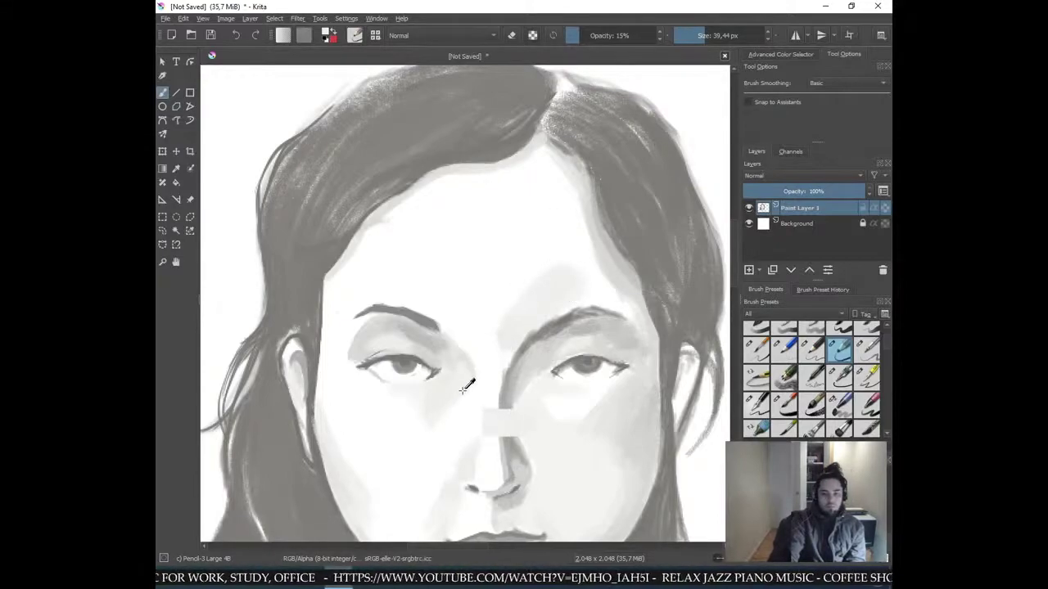
key(ctrl+z)
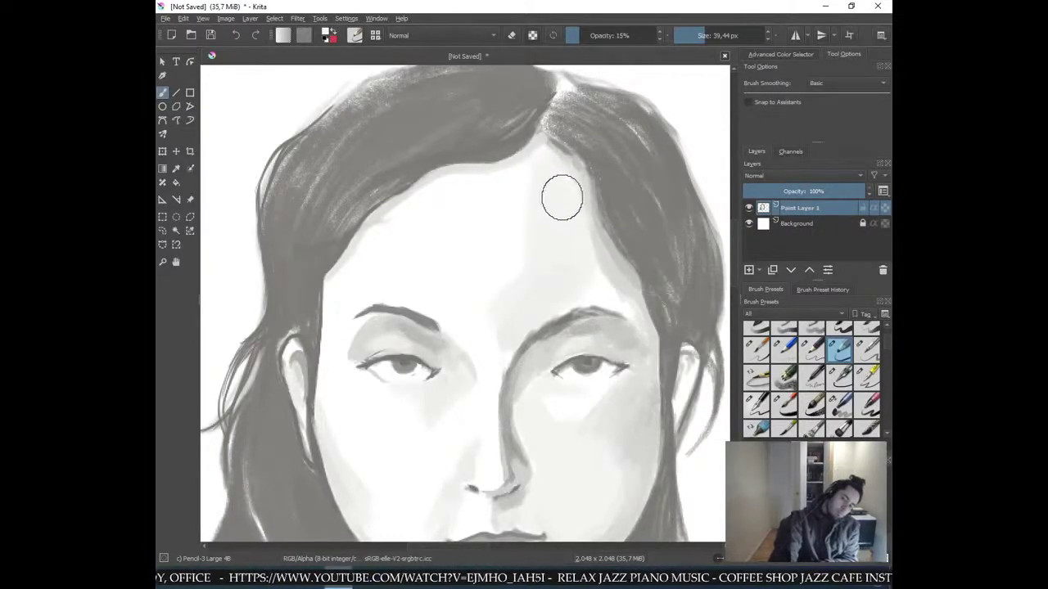
key(ctrl+minus)
key(ctrl+minus)
key(ctrl+minus)
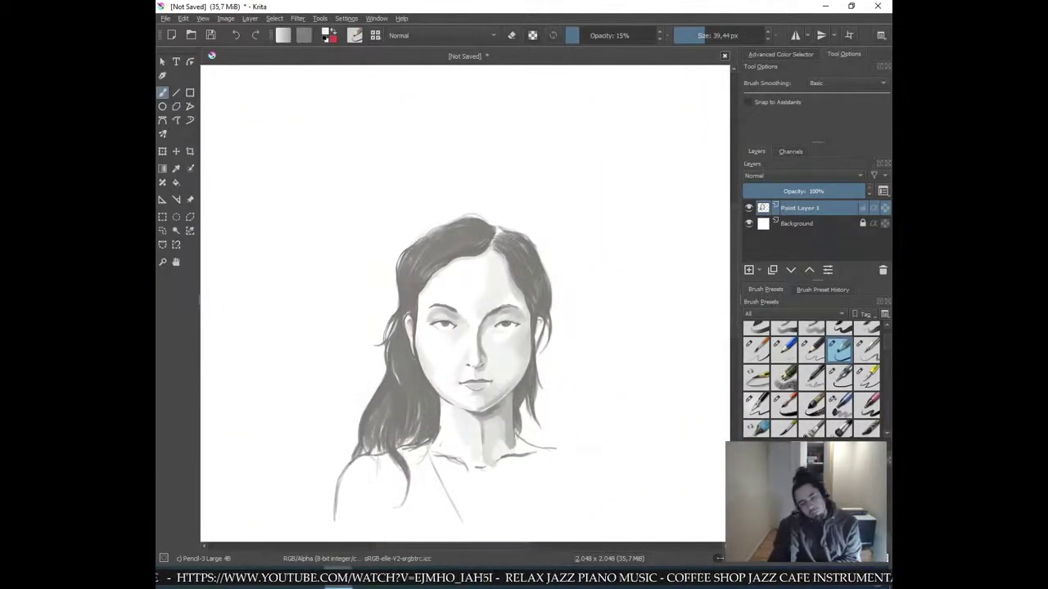
- Darken the cast shadow beneath the shadow-side jaw with grey sampled under the chin and a 9.55 px brush
key(plus)
key(plus)
drag(573, 363, 517, 100)
ctrl+click(491, 366)
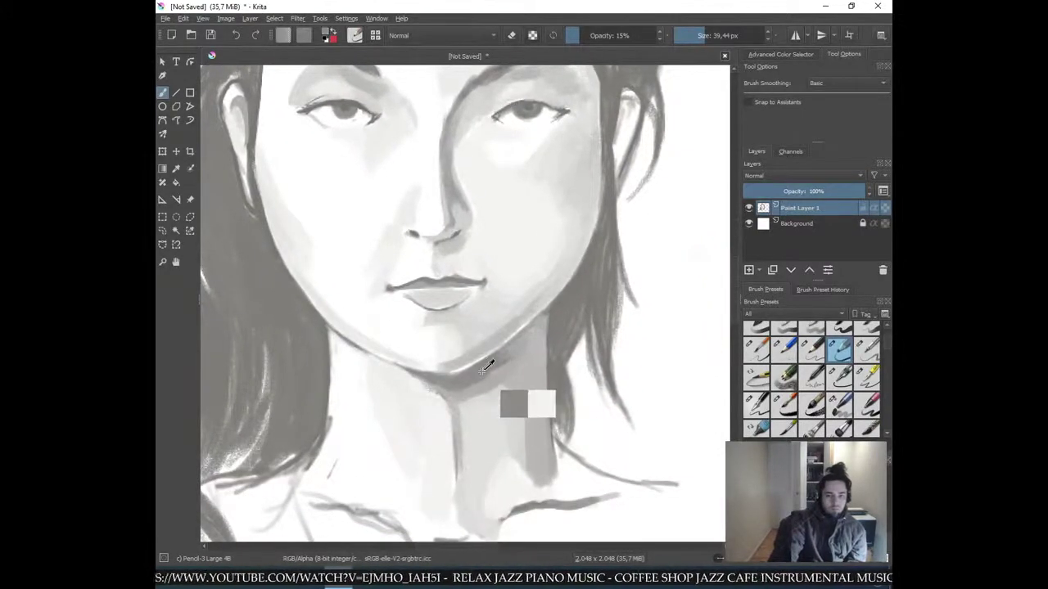
drag(528, 361, 507, 360)
key(bracketleft)
key(bracketleft)
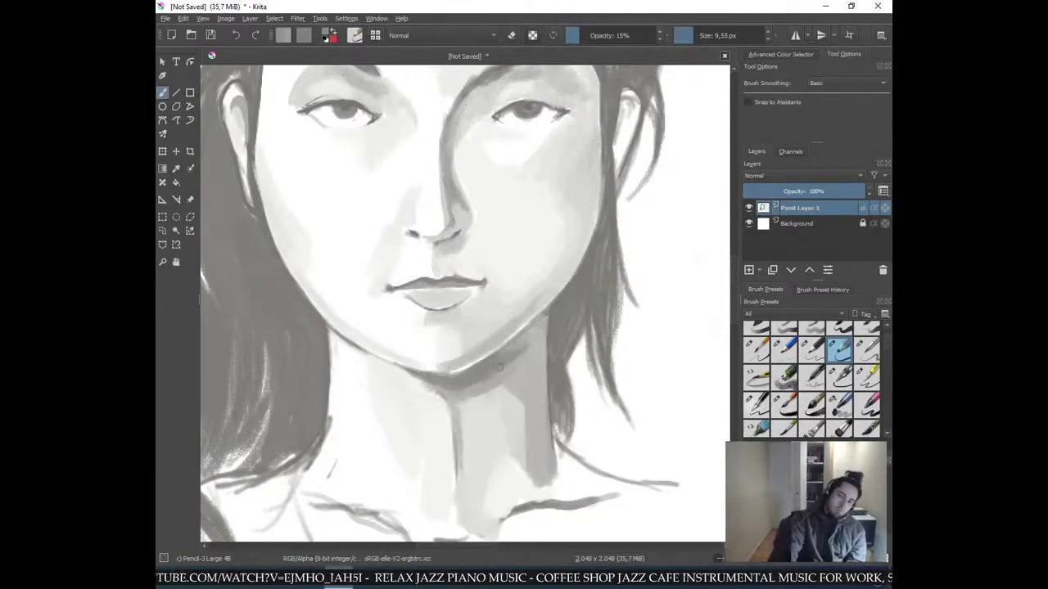
drag(499, 357, 520, 332)
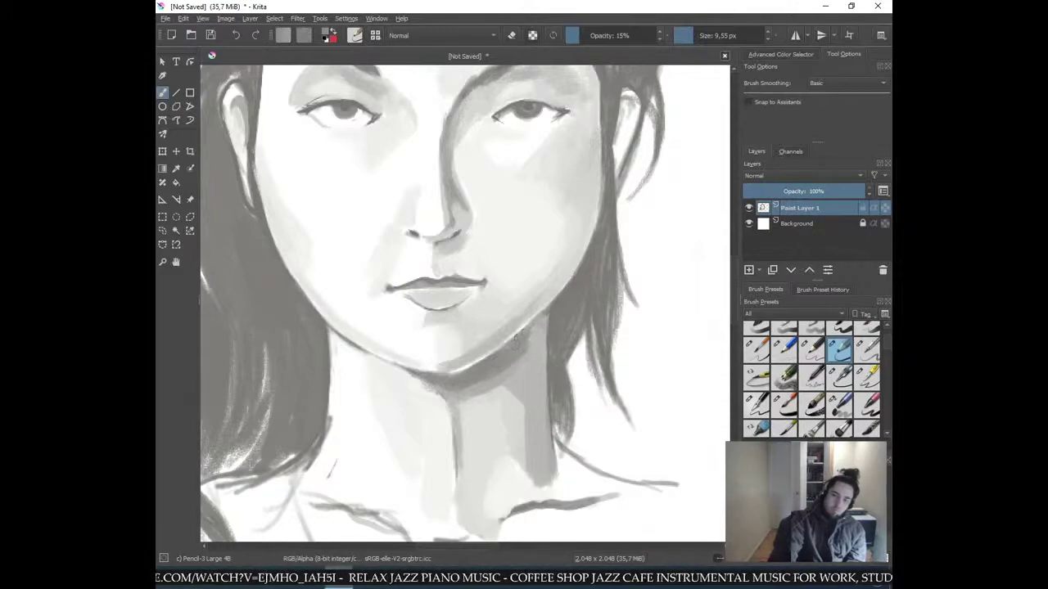
- Extend the jaw's cast shadow toward the hair and clean up the shadow-side neck edge with sampled dark greys
ctrl+click(481, 374)
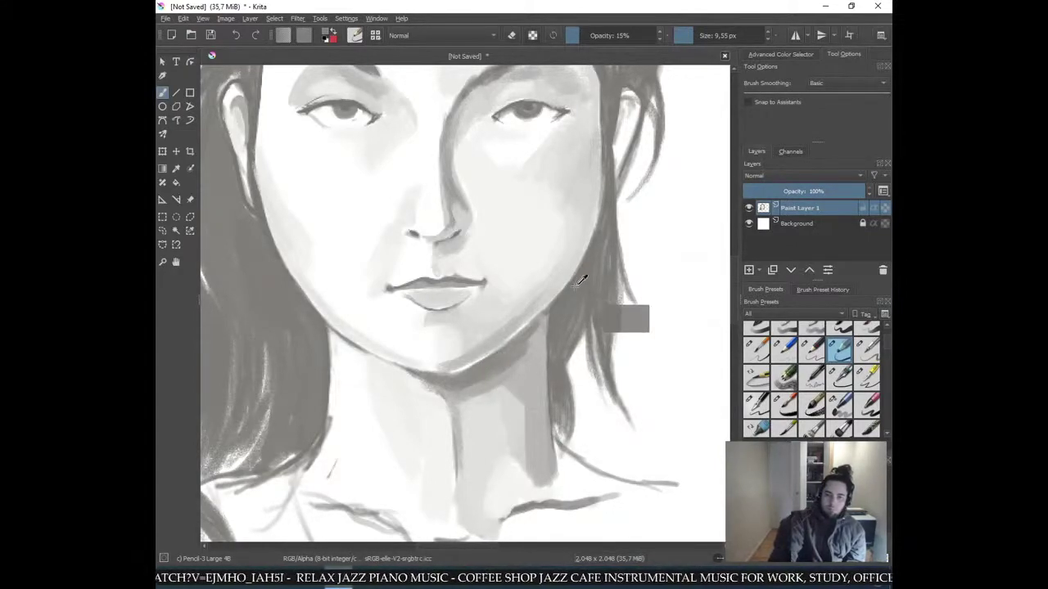
ctrl+click(547, 361)
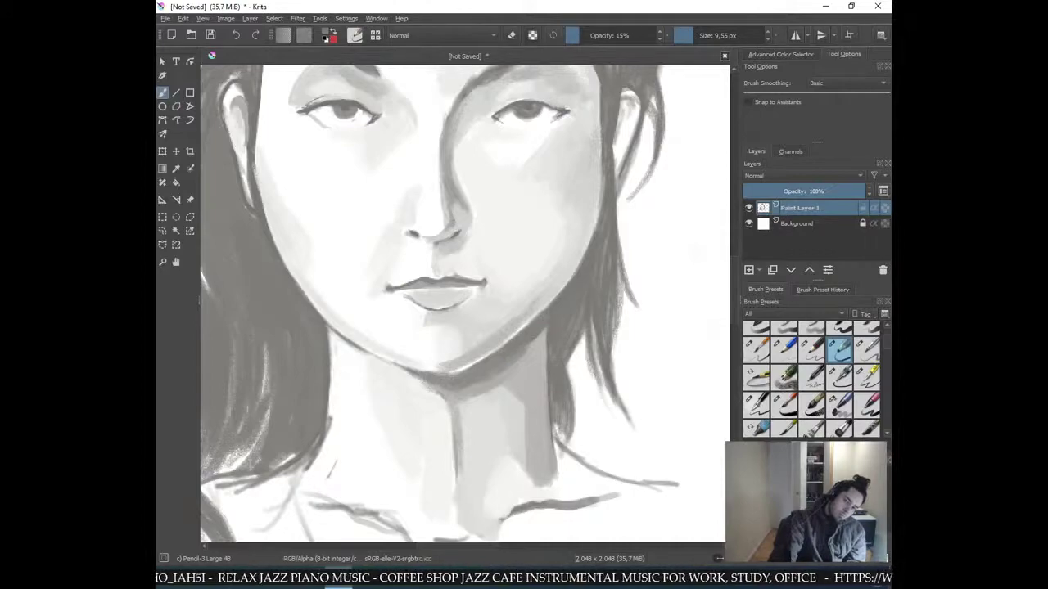
ctrl+click(556, 391)
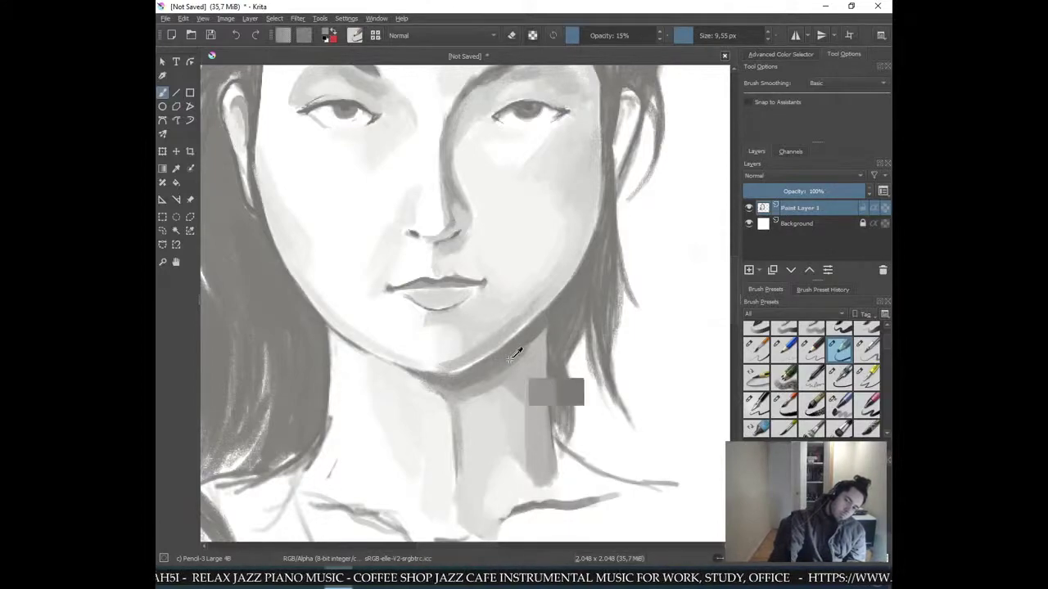
key(ctrl+minus)
key(ctrl+minus)
key(ctrl+minus)
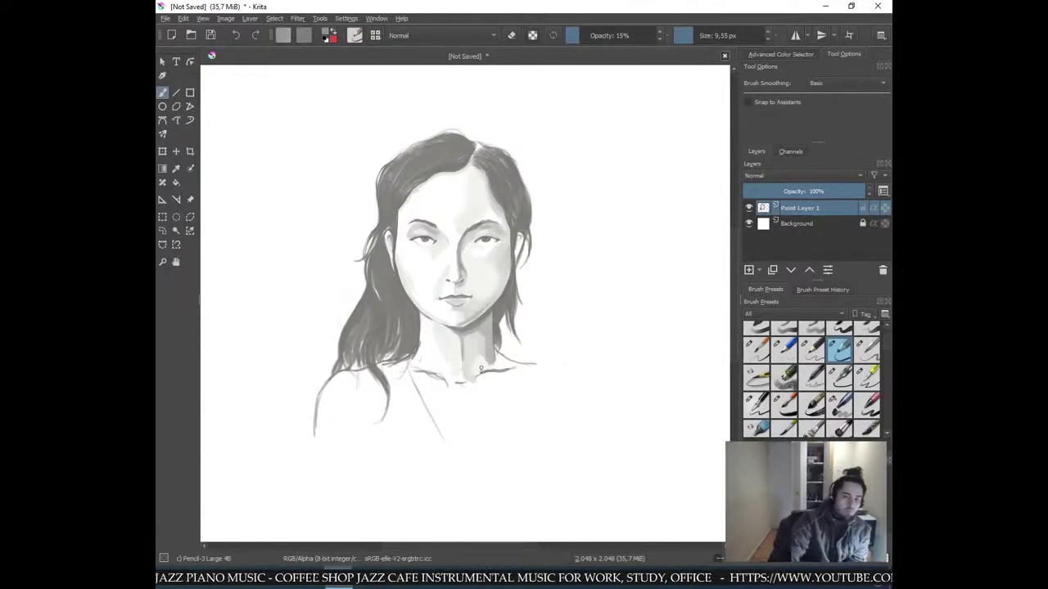
scroll(471, 353, up, 5)
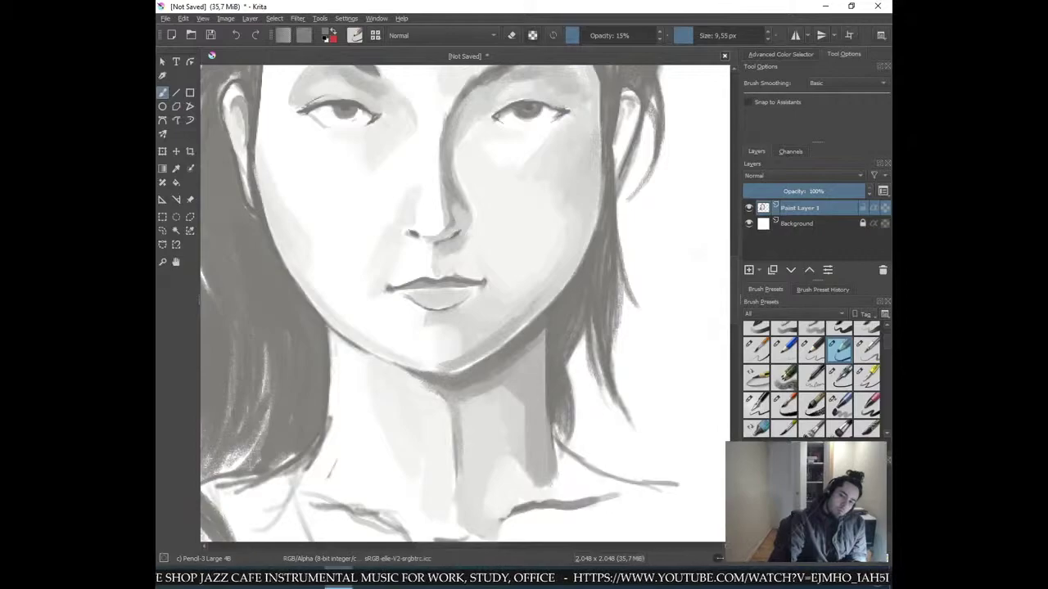
scroll(554, 346, down, 5)
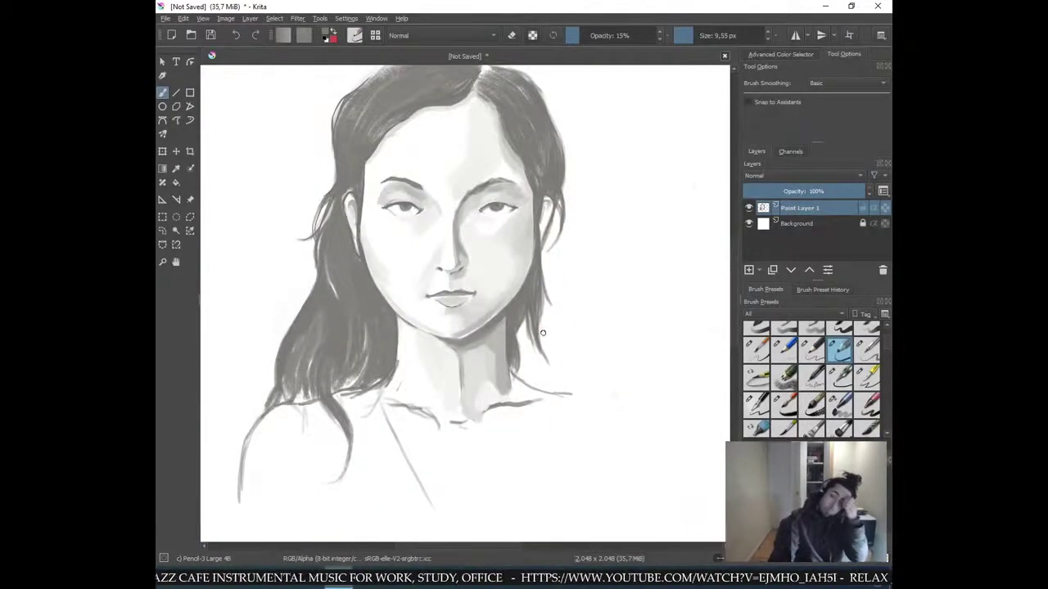
- Fill the long lit-side hair down to the shoulder with even dark grey strokes using a 29.98 px brush
key(ctrl+plus)
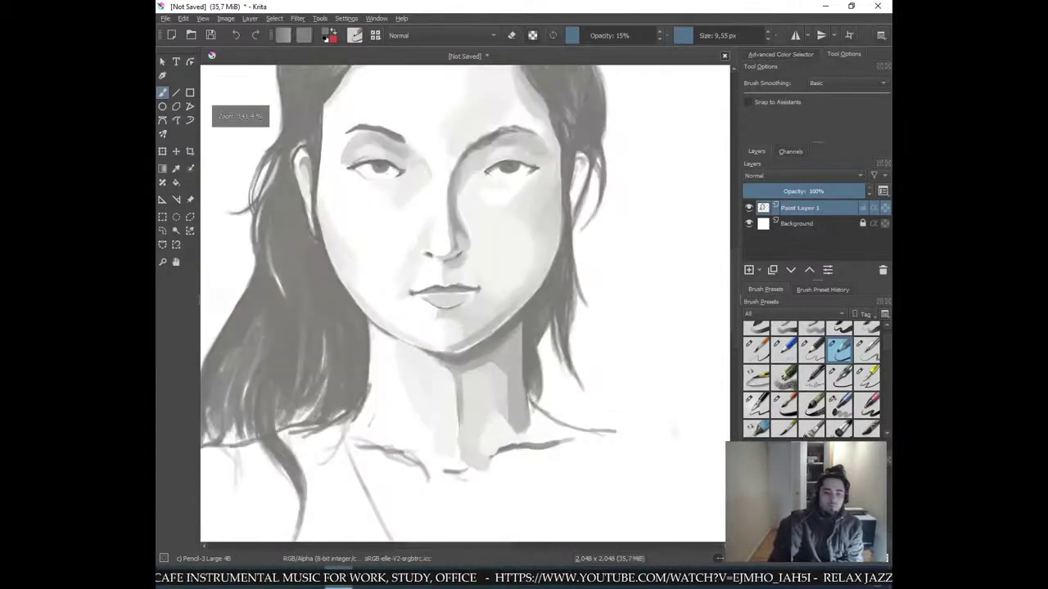
mouse_move(312, 337)
mouse_down()
mouse_move(326, 379)
mouse_move(303, 417)
mouse_move(306, 398)
mouse_move(280, 421)
mouse_move(296, 411)
mouse_move(290, 430)
mouse_up()
drag(309, 374, 293, 401)
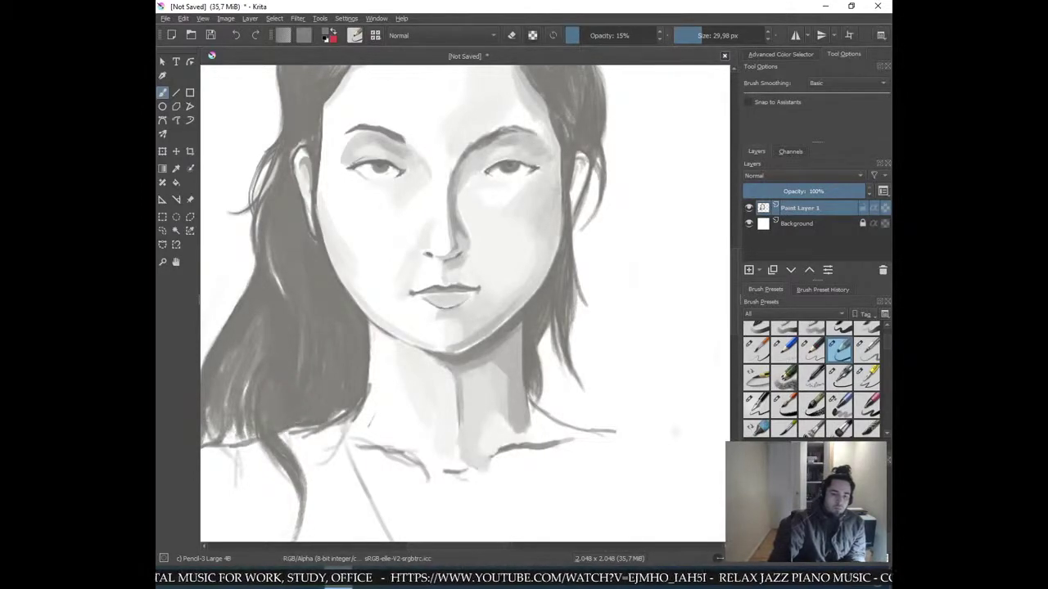
drag(347, 409, 326, 427)
drag(250, 423, 234, 437)
drag(256, 360, 228, 444)
mouse_move(229, 401)
mouse_down()
mouse_move(231, 442)
mouse_move(255, 438)
mouse_up()
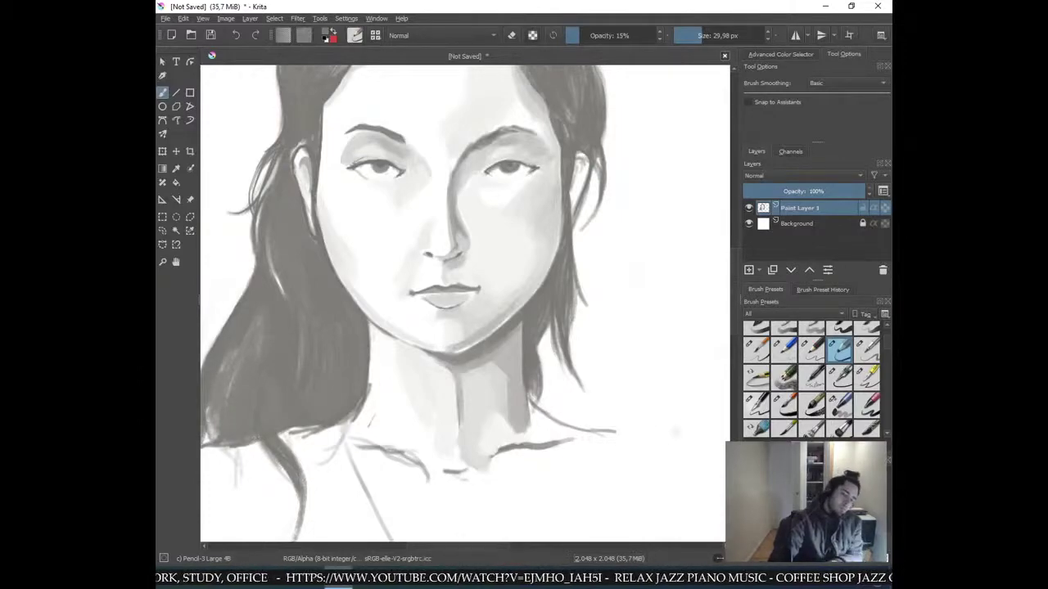
key(minus)
key(minus)
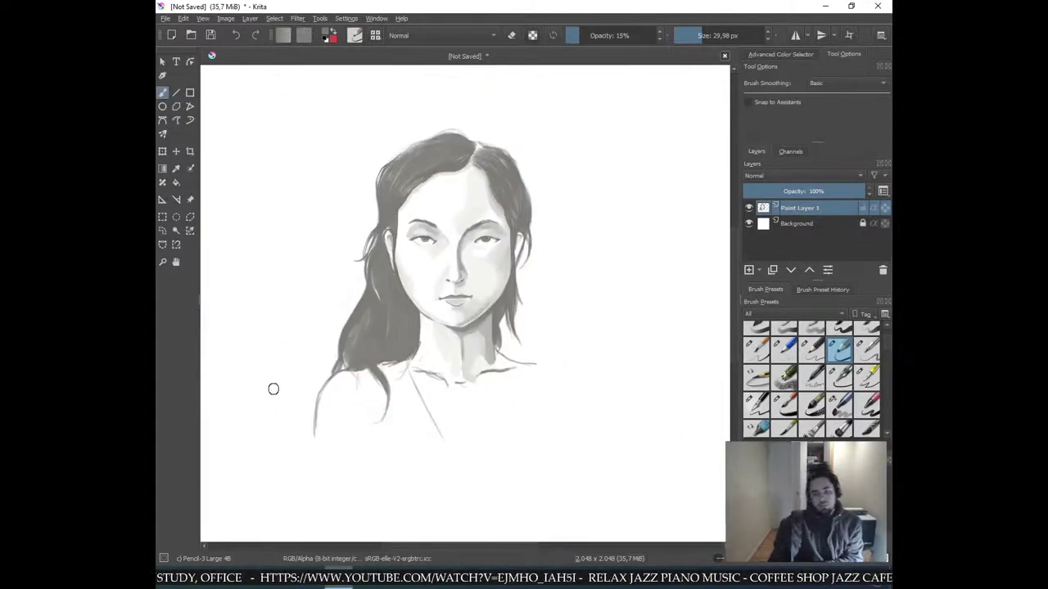
- Sketch thin strands at the lower hair edge over the shoulder with a 5.77 px brush, undoing unwanted strokes
key(plus)
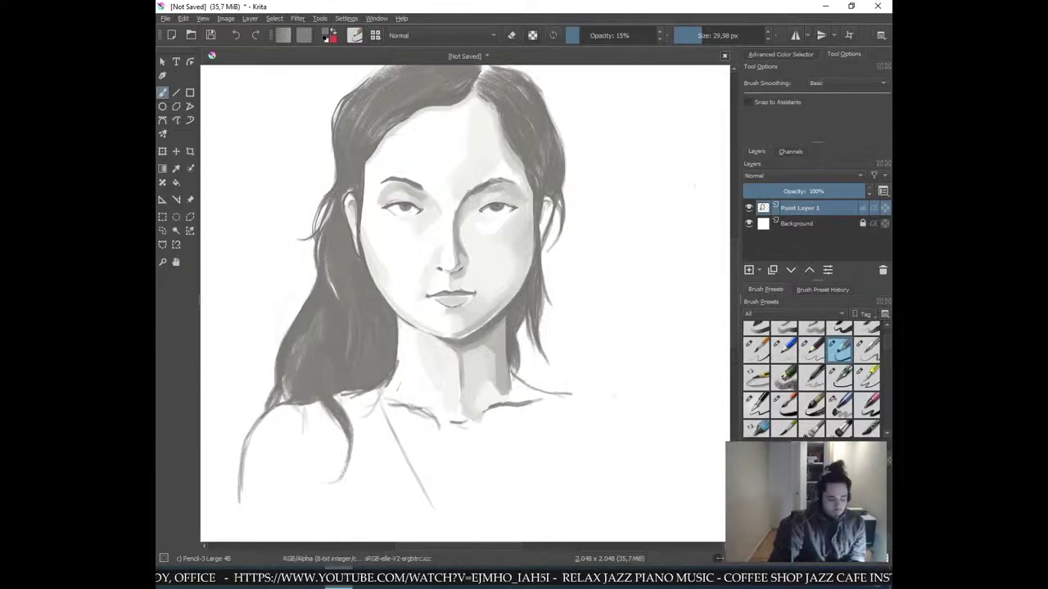
key(bracketleft)
key(bracketleft)
key(bracketleft)
key(bracketleft)
key(bracketleft)
key(bracketleft)
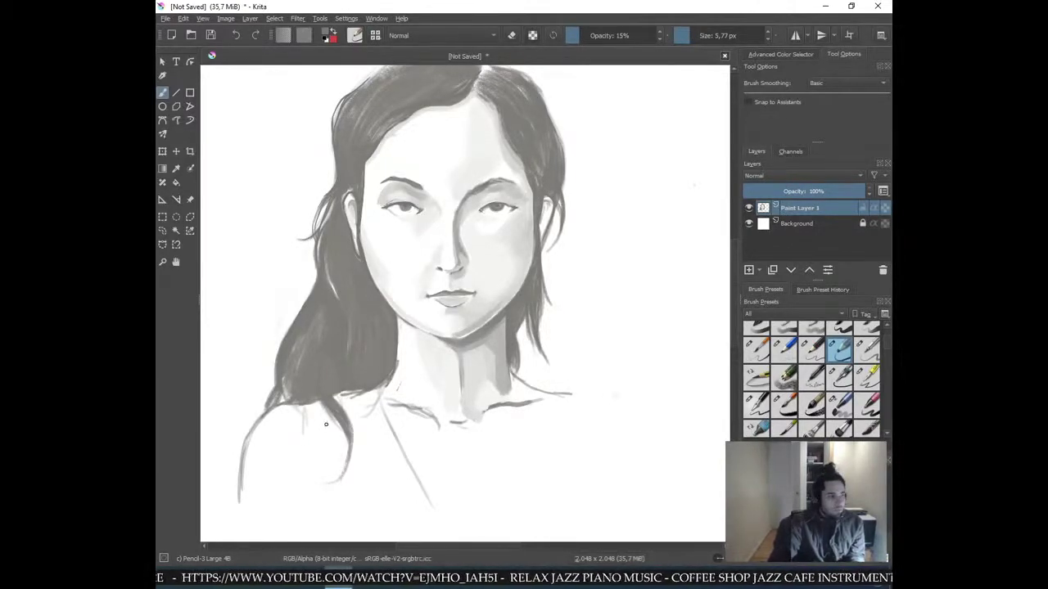
drag(297, 407, 318, 427)
key(ctrl+z)
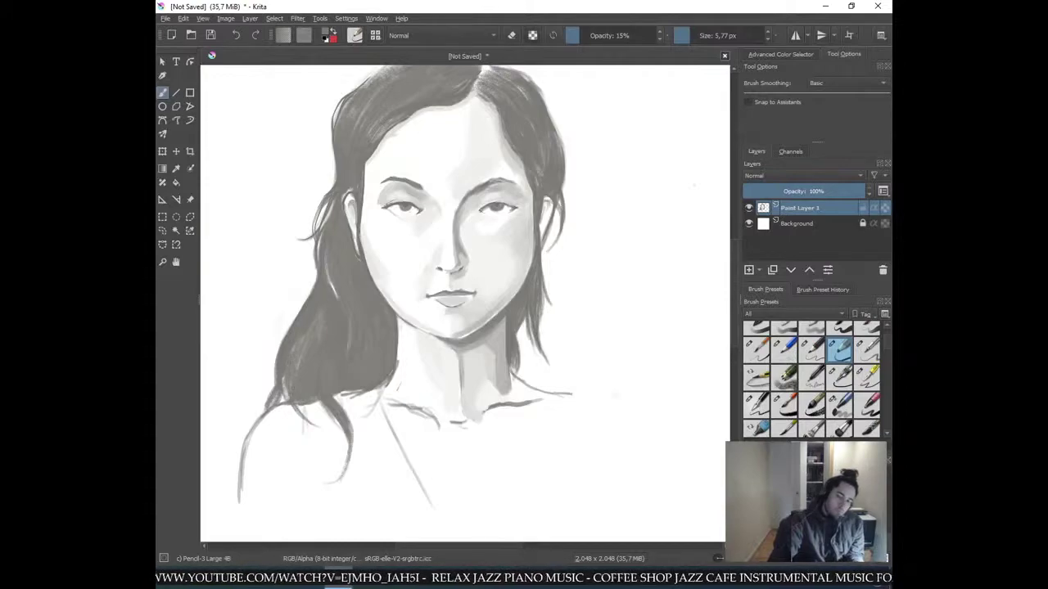
mouse_move(311, 404)
mouse_down()
mouse_move(339, 424)
mouse_move(318, 416)
mouse_up()
key(ctrl+z)
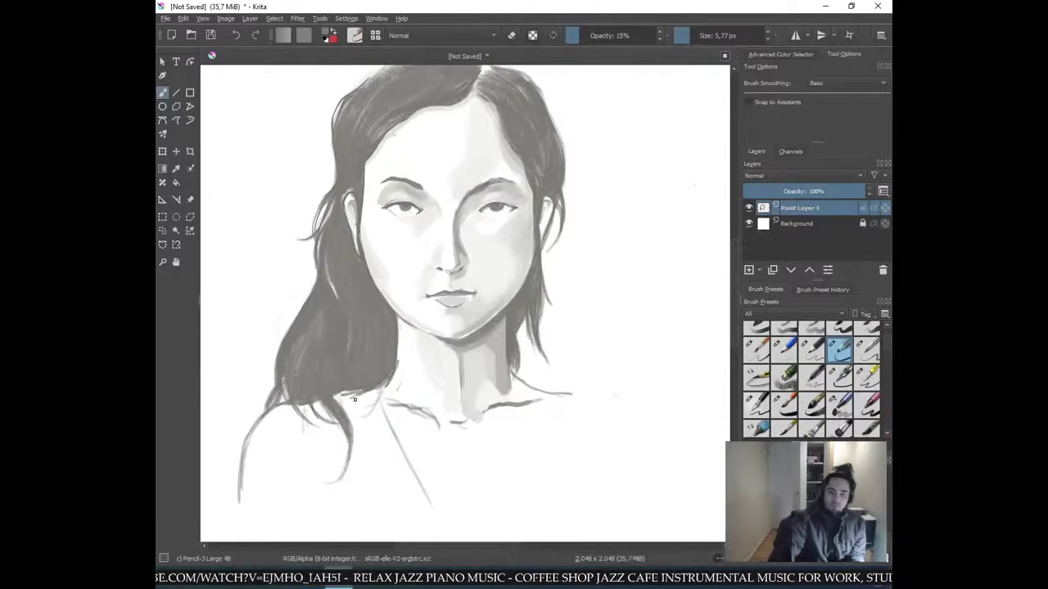
drag(366, 392, 349, 448)
key(ctrl+z)
mouse_move(365, 395)
mouse_down()
mouse_move(351, 419)
mouse_move(345, 406)
mouse_up()
key(ctrl+z)
key(ctrl+z)
key(ctrl+z)
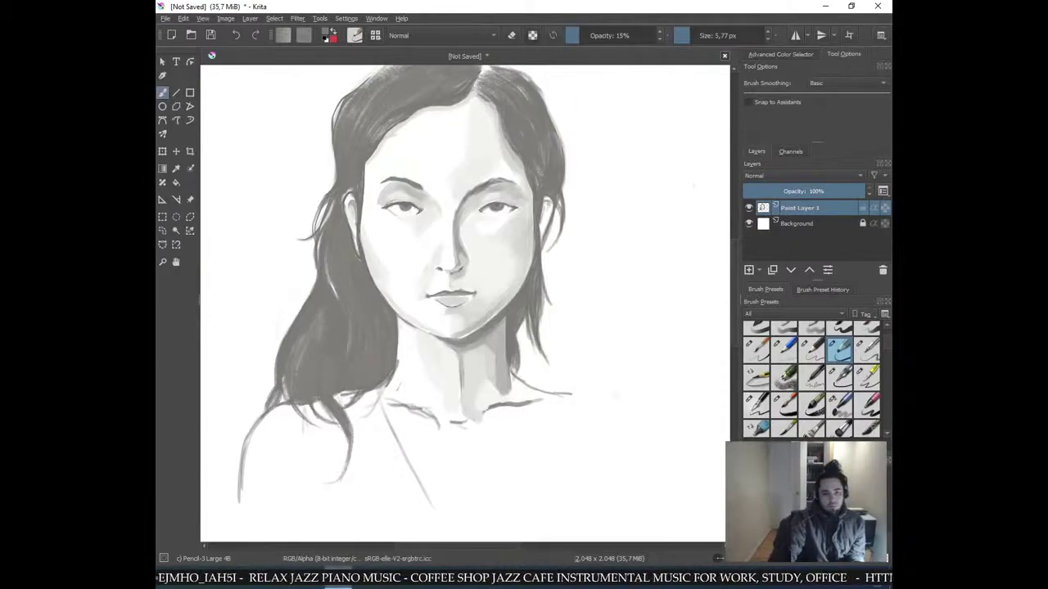
key(ctrl+z)
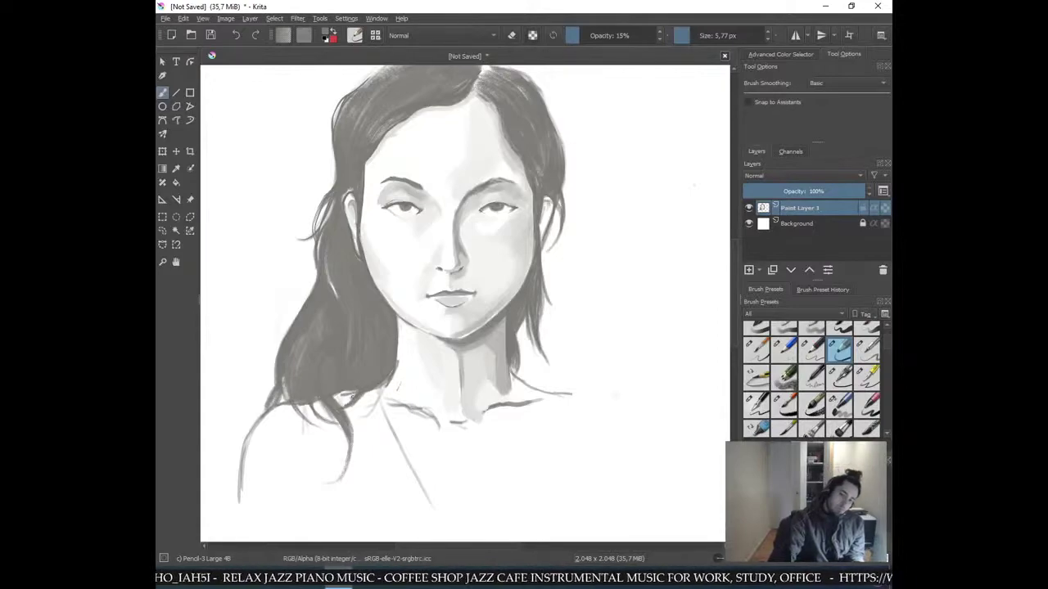
- Draw short thin strands beneath the lower edge of the lit-side hair over the shoulder
drag(365, 394, 349, 408)
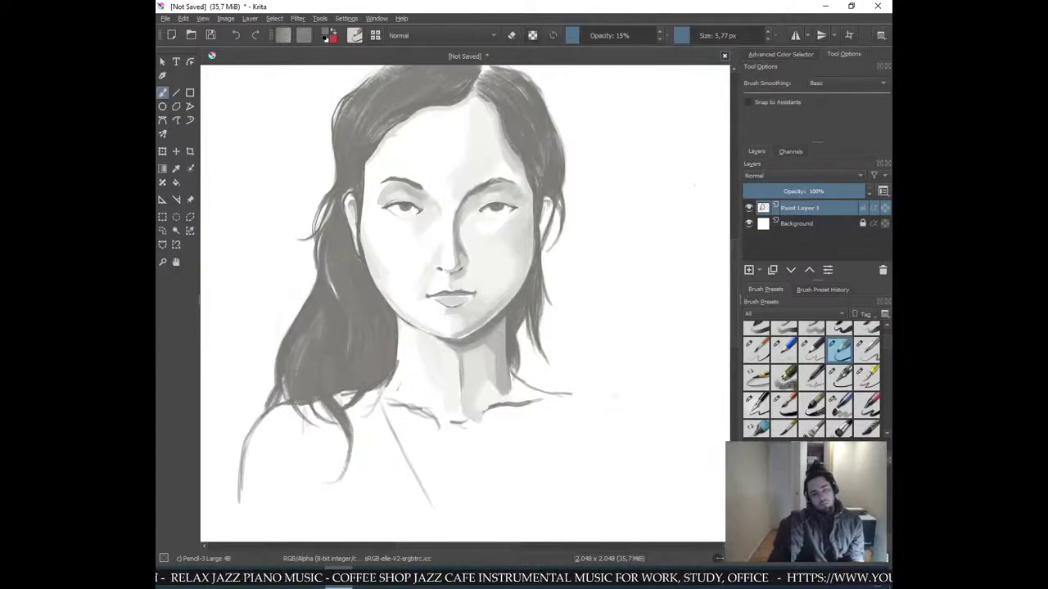
key(ctrl+plus)
drag(301, 428, 284, 435)
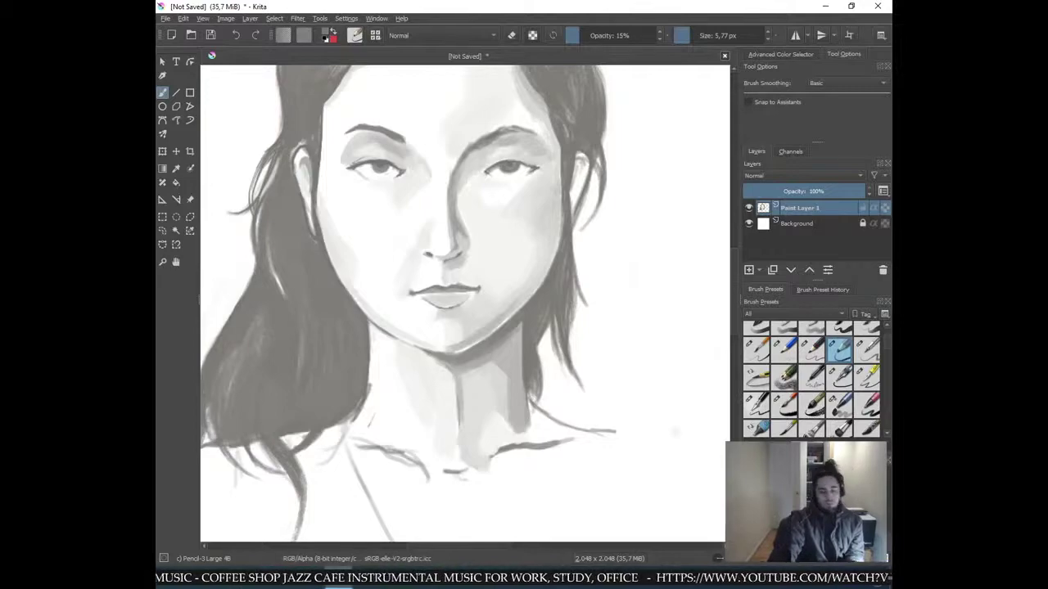
key(ctrl+minus)
key(ctrl+minus)
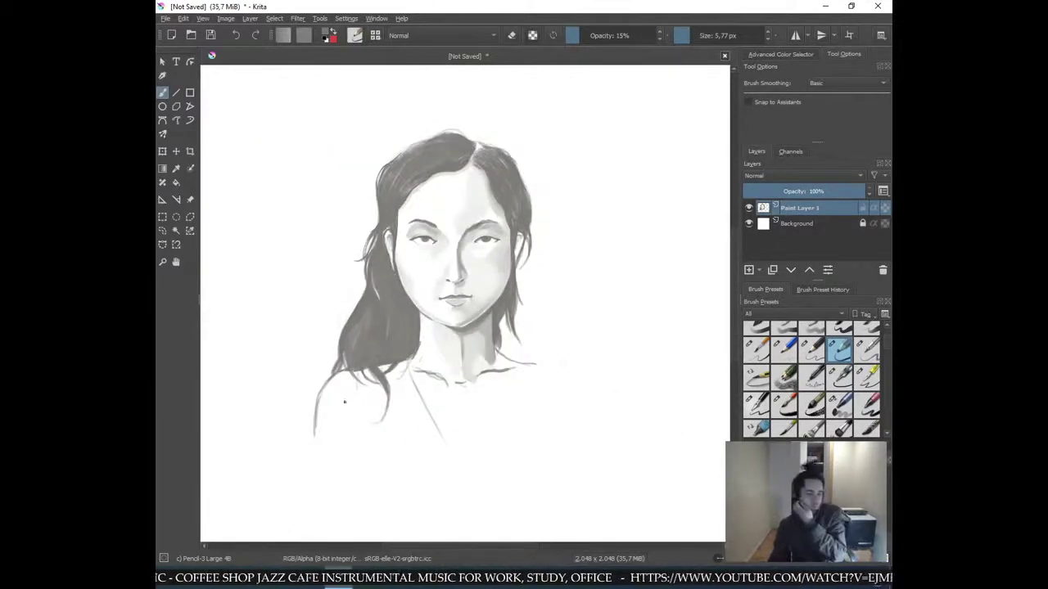
key(plus)
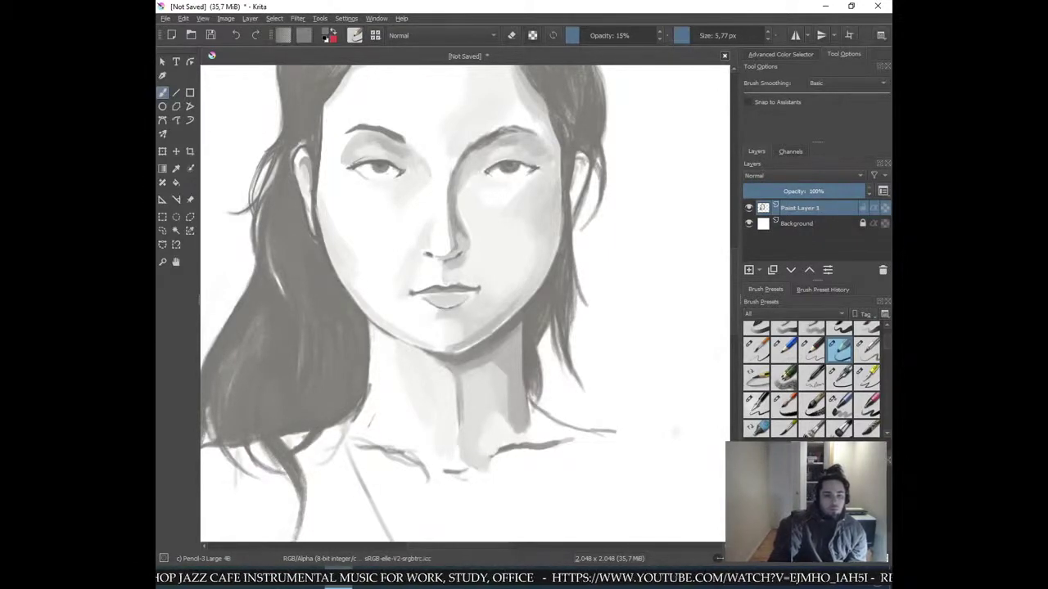
- Choose a darker grey and paint a thin dark strand through the lower lit-side hair
right_click(331, 220)
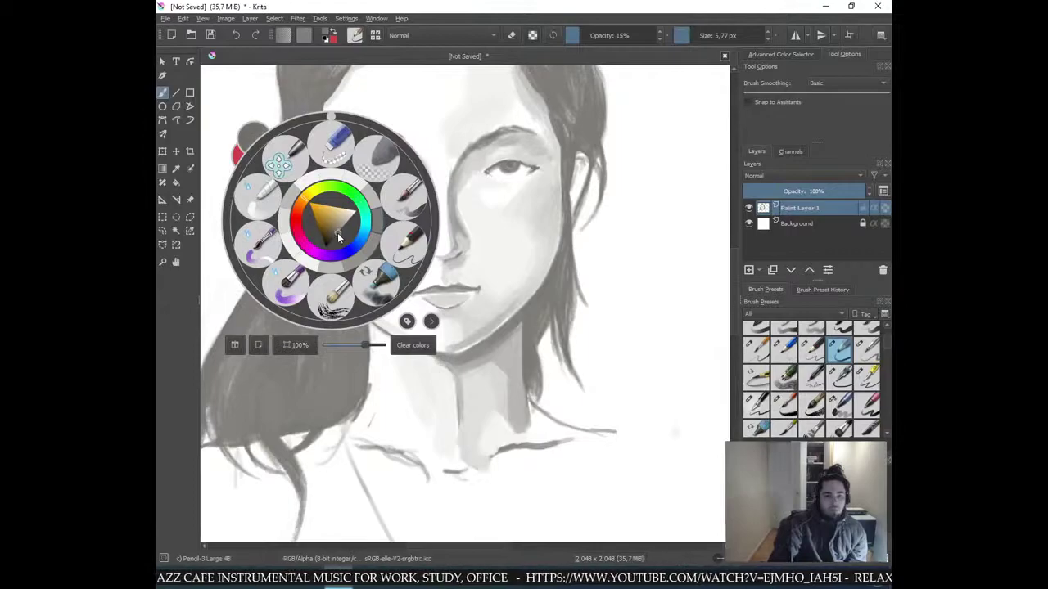
click(269, 385)
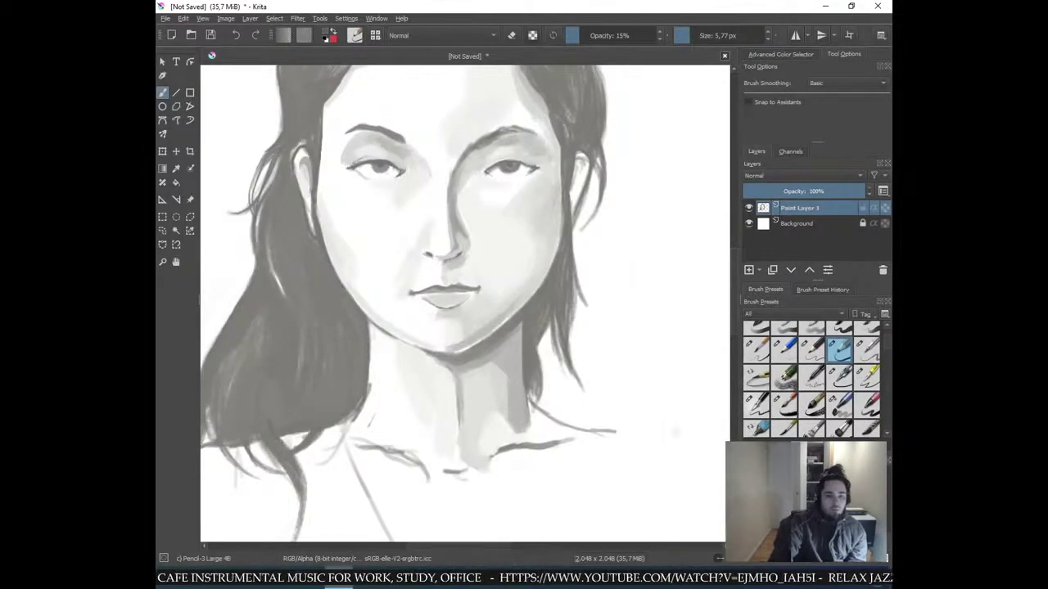
right_click(325, 388)
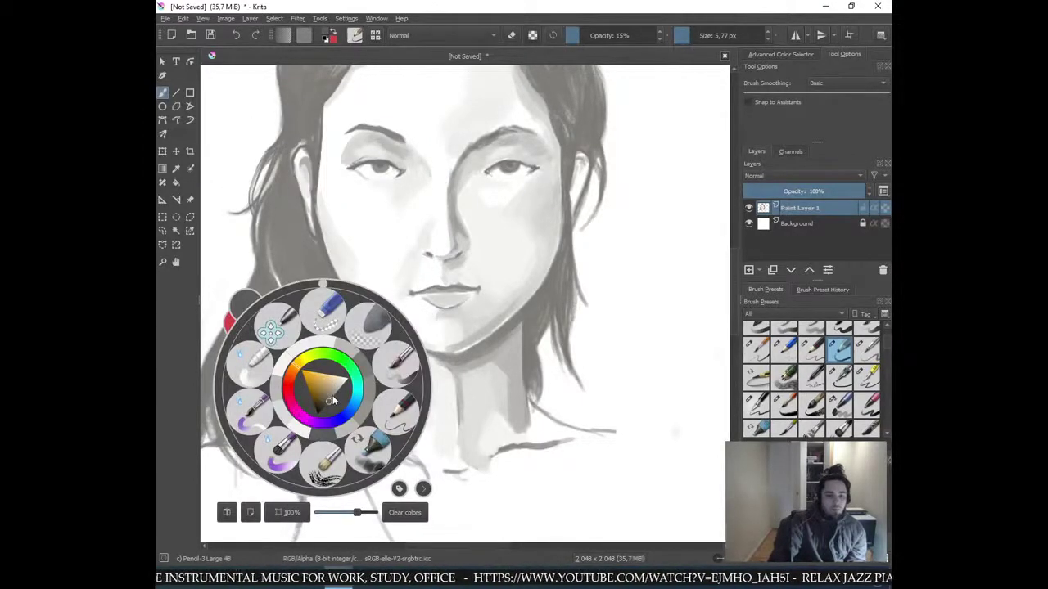
right_click(332, 398)
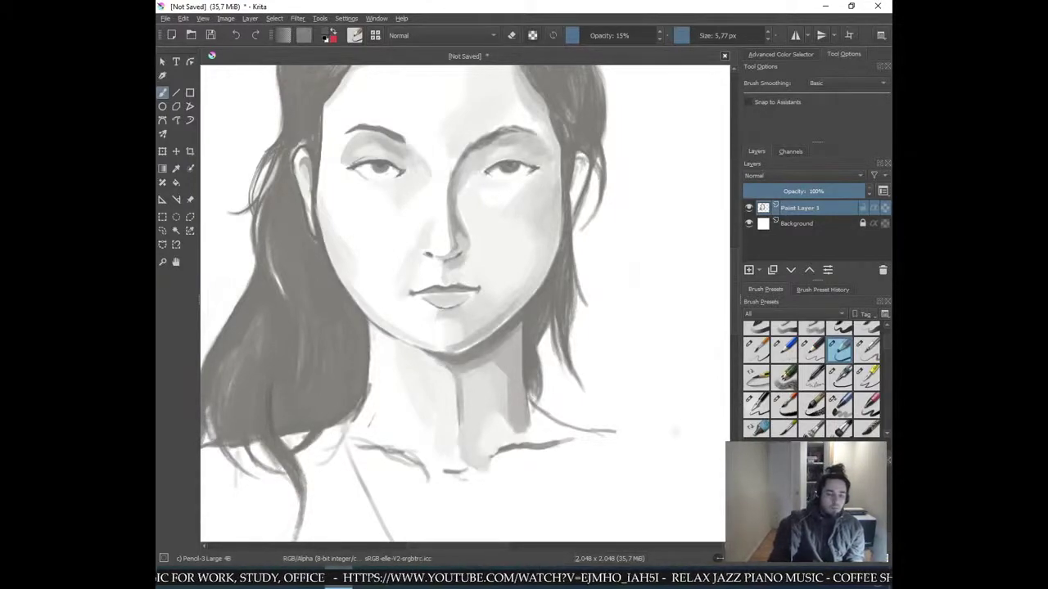
key(bracketright)
mouse_move(279, 359)
mouse_down()
mouse_move(262, 423)
mouse_move(273, 375)
mouse_move(254, 422)
mouse_move(263, 389)
mouse_up()
key(ctrl+z)
key(ctrl+z)
key(ctrl+z)
key(ctrl+z)
key(ctrl+z)
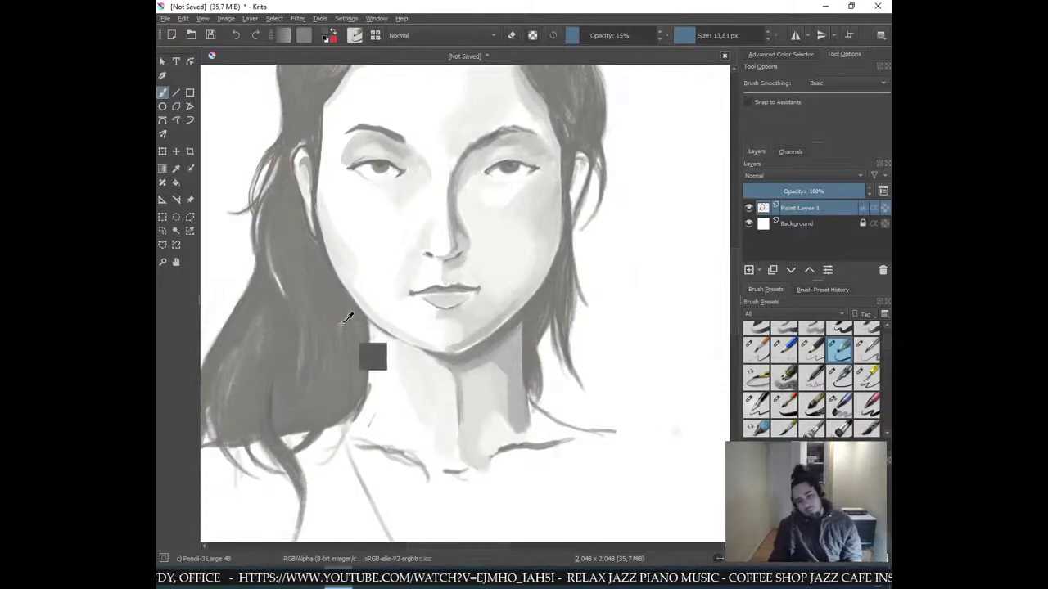
- Shade the lower lit-side hair with a dark grey and a 6.77 px brush
key(minus)
key(minus)
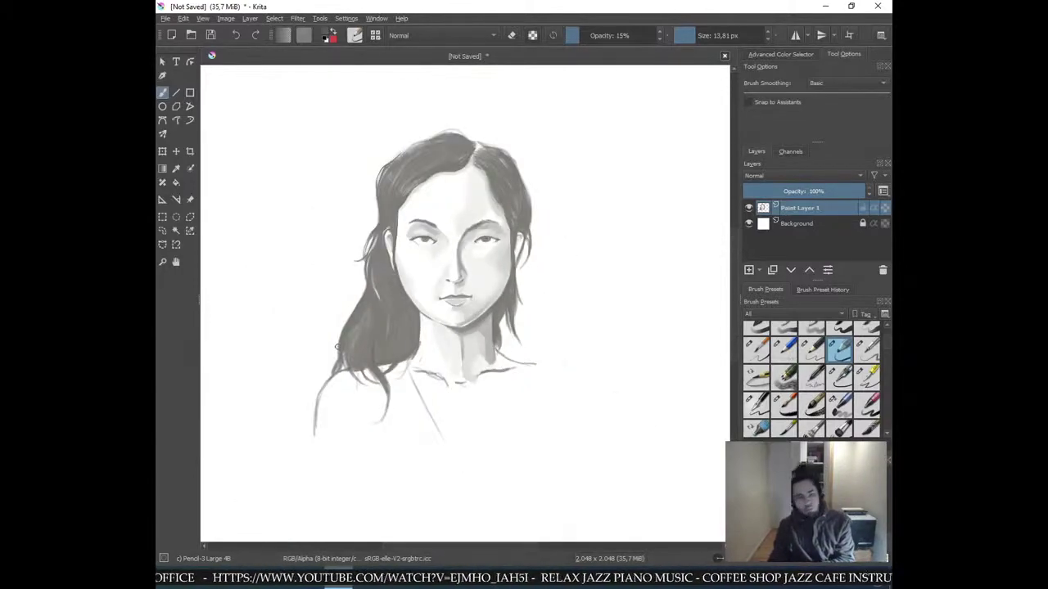
key(plus)
key(plus)
key(plus)
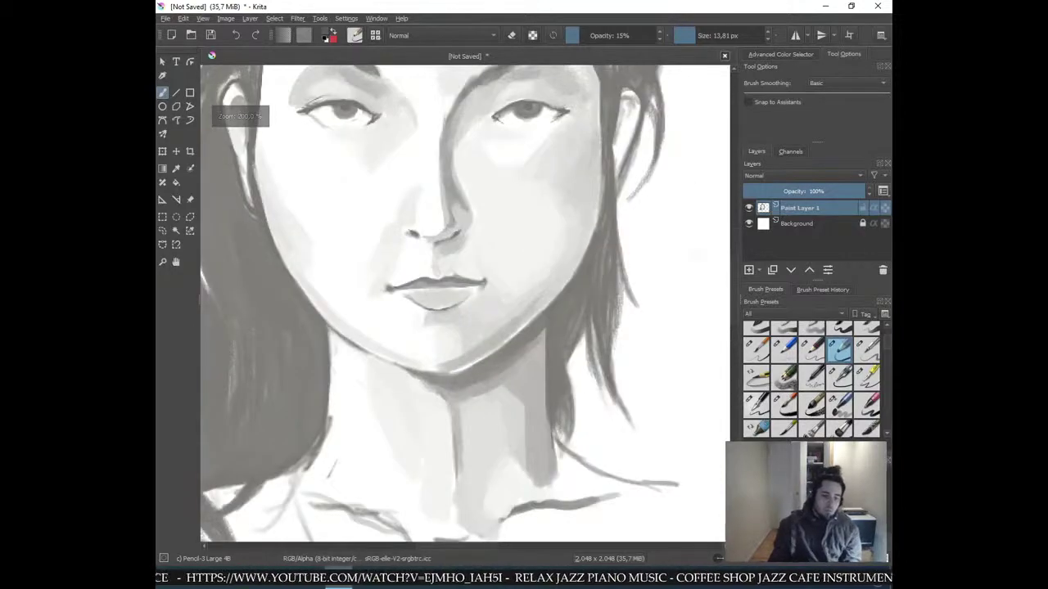
key(bracketleft)
key(bracketleft)
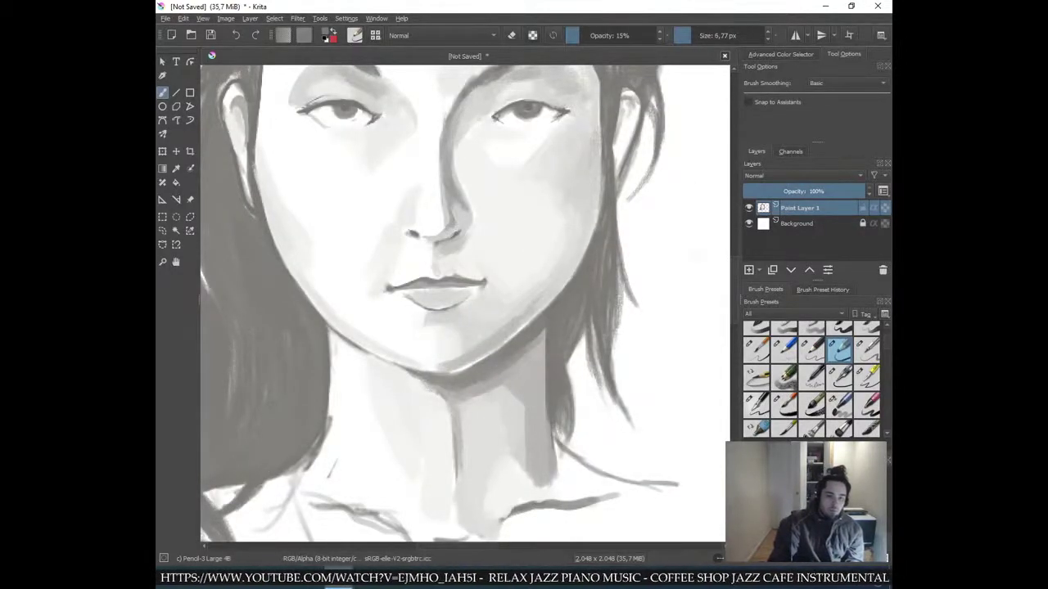
right_click(259, 477)
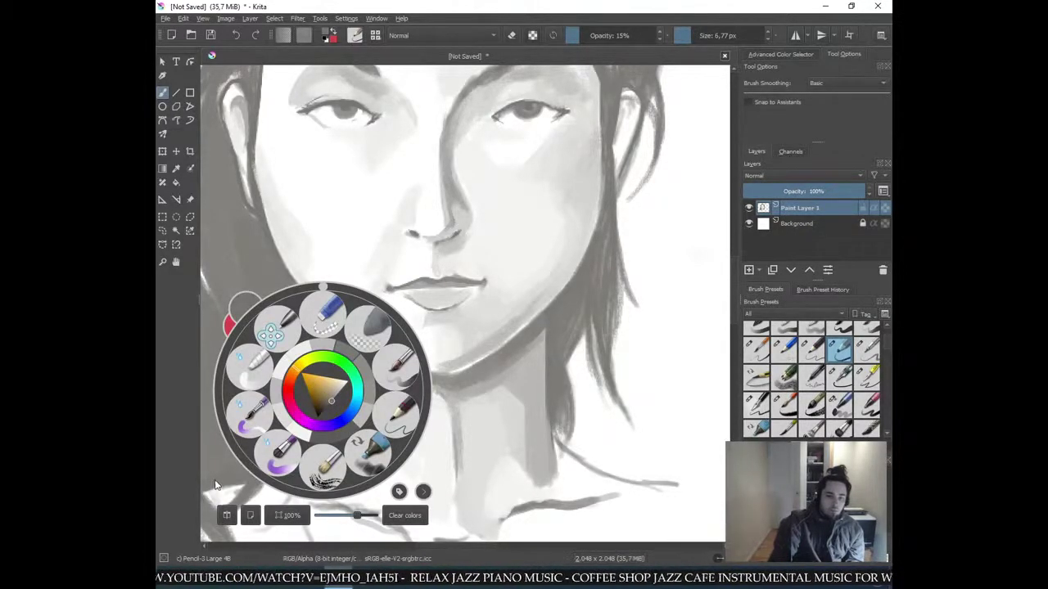
click(255, 467)
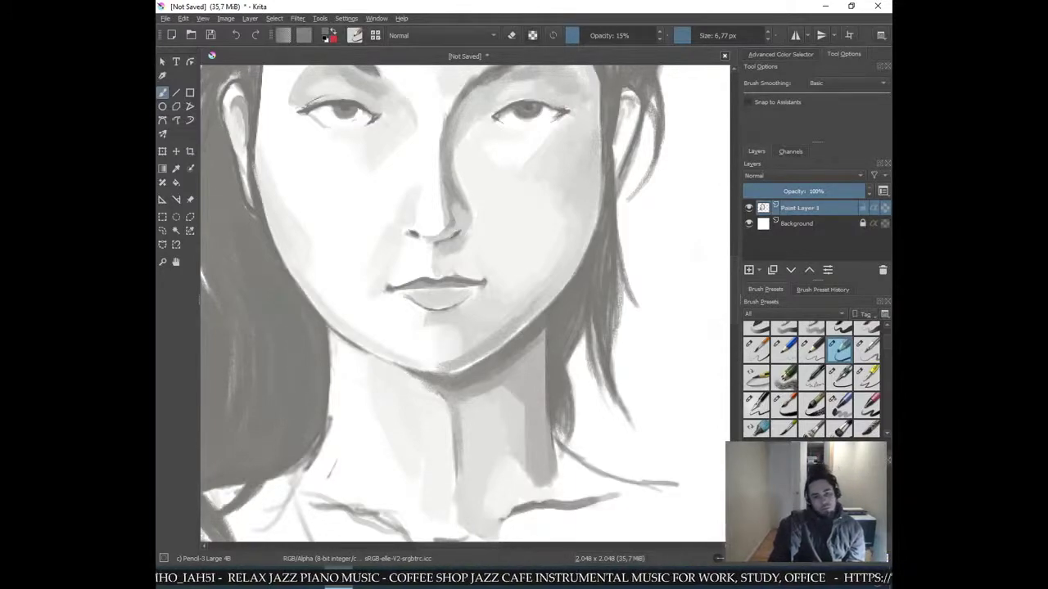
- Sample the hair grey and soften the strands in the lower lit-side hair with a 12.86 px brush
key(ctrl+minus)
key(ctrl+minus)
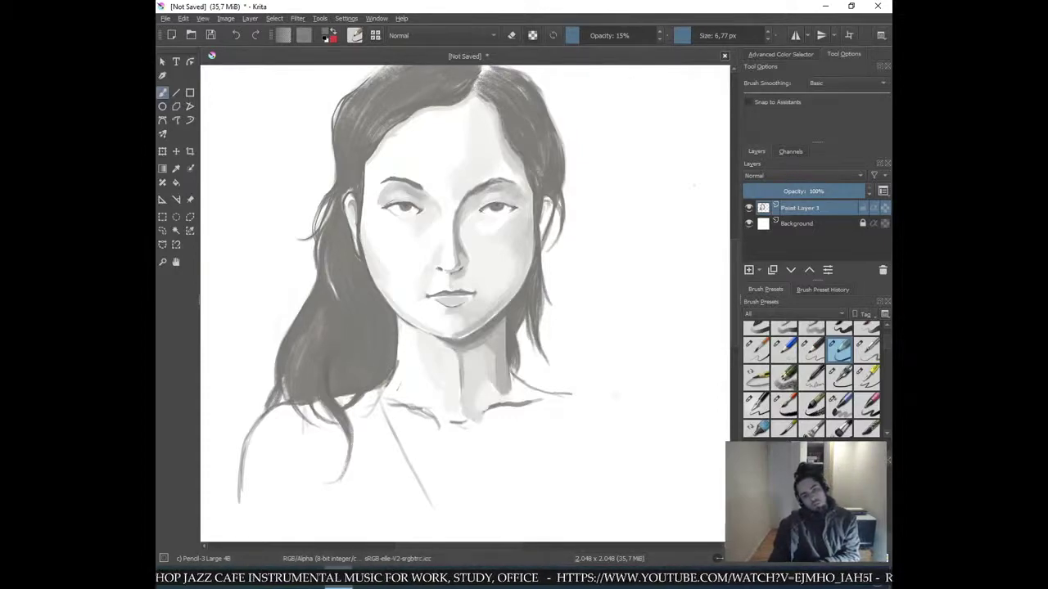
key(plus)
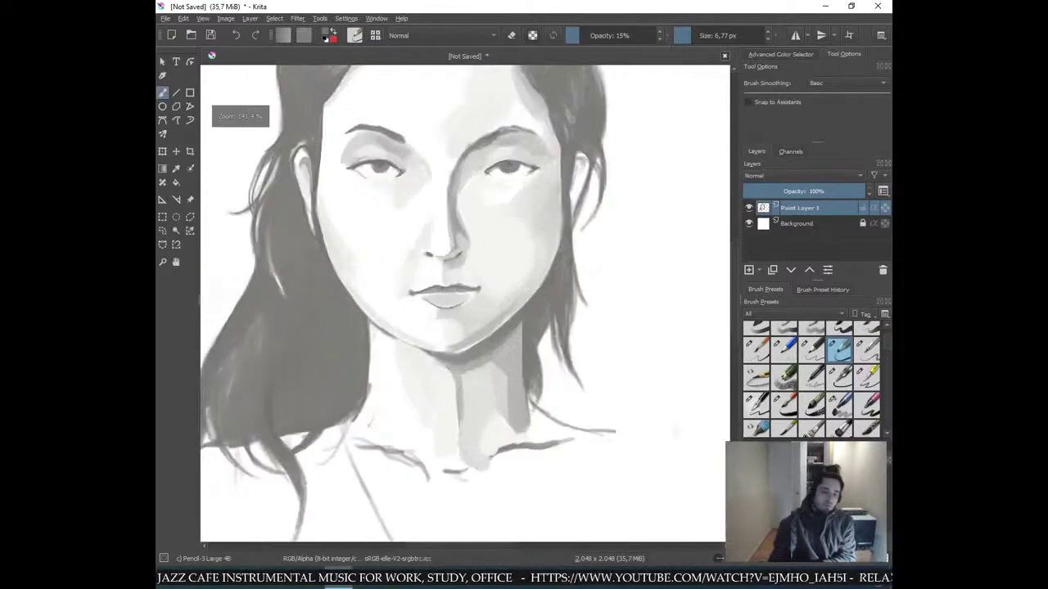
ctrl+click(270, 408)
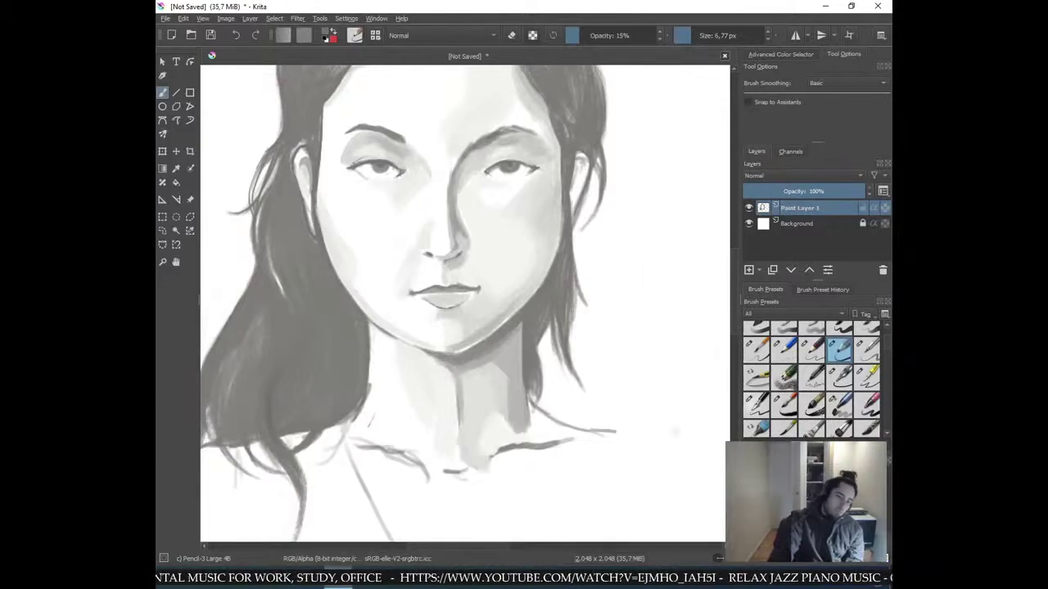
mouse_move(276, 401)
shift+mouse_down()
mouse_move(483, 269)
mouse_move(504, 214)
shift+mouse_up()
key(ctrl+plus)
key(ctrl+plus)
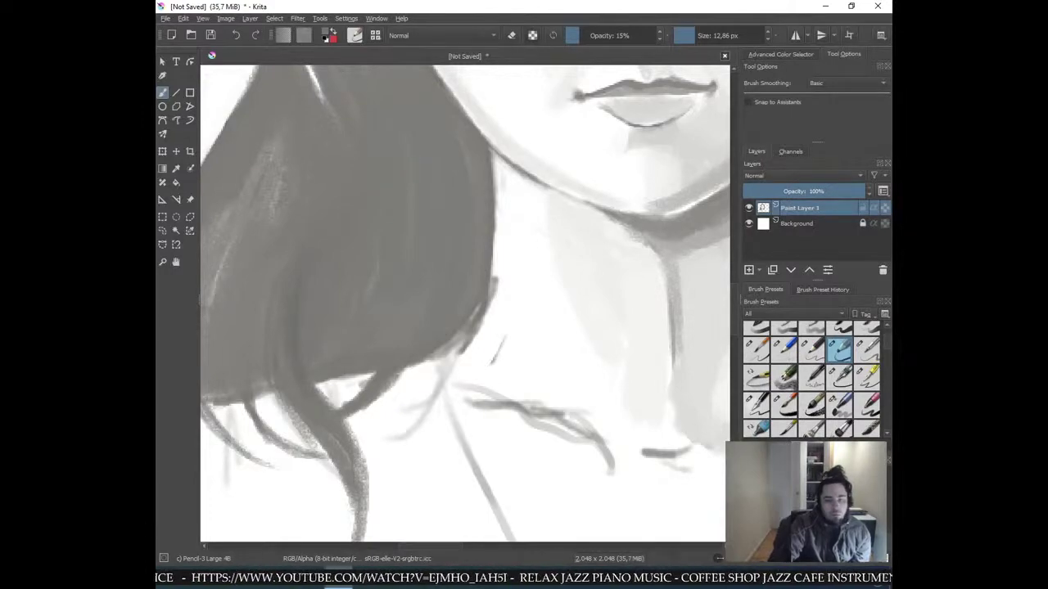
- Blend the tones of the lower lit-side hair using the Dry Brushing preset at 22.39 px
right_click(322, 307)
click(327, 378)
shift+drag(323, 308, 265, 308)
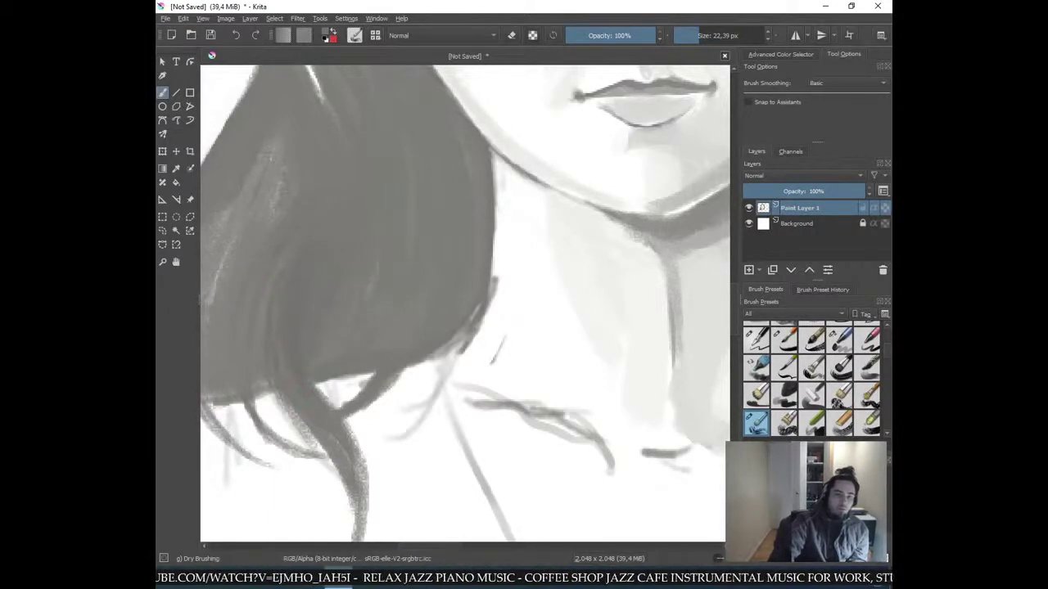
key(minus)
key(minus)
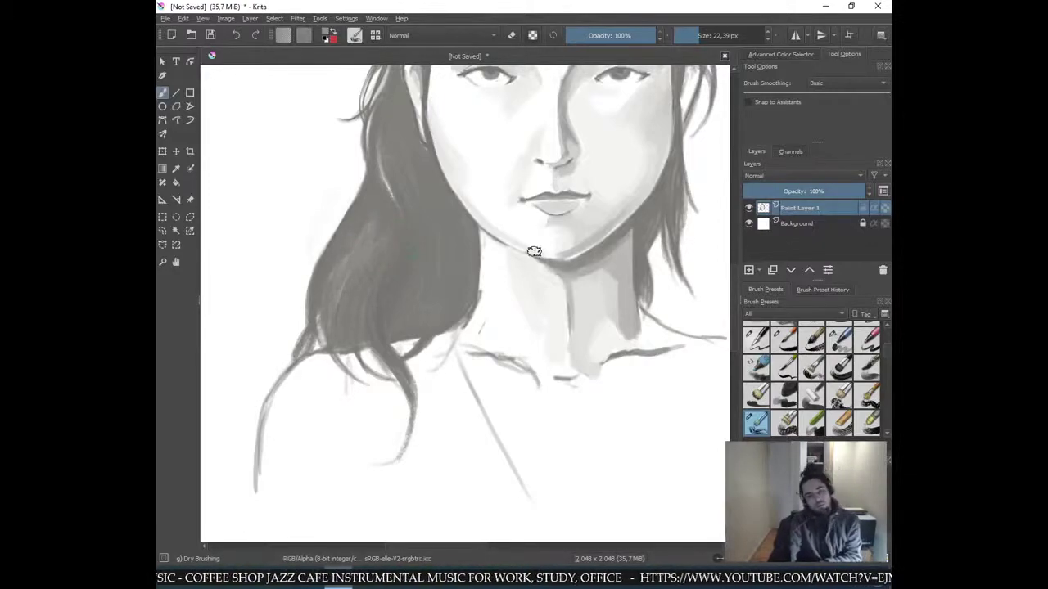
key(minus)
key(minus)
key(minus)
key(plus)
key(plus)
key(plus)
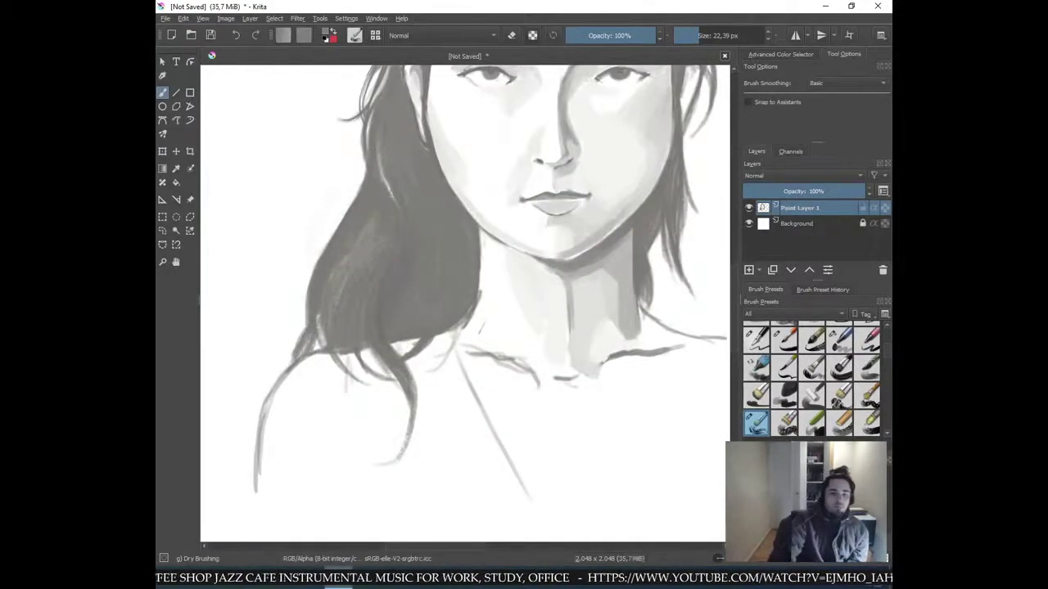
- Paint hair streaks and a curved strand crossing over the shoulder using the Marker Details preset at 11.53 px
right_click(383, 241)
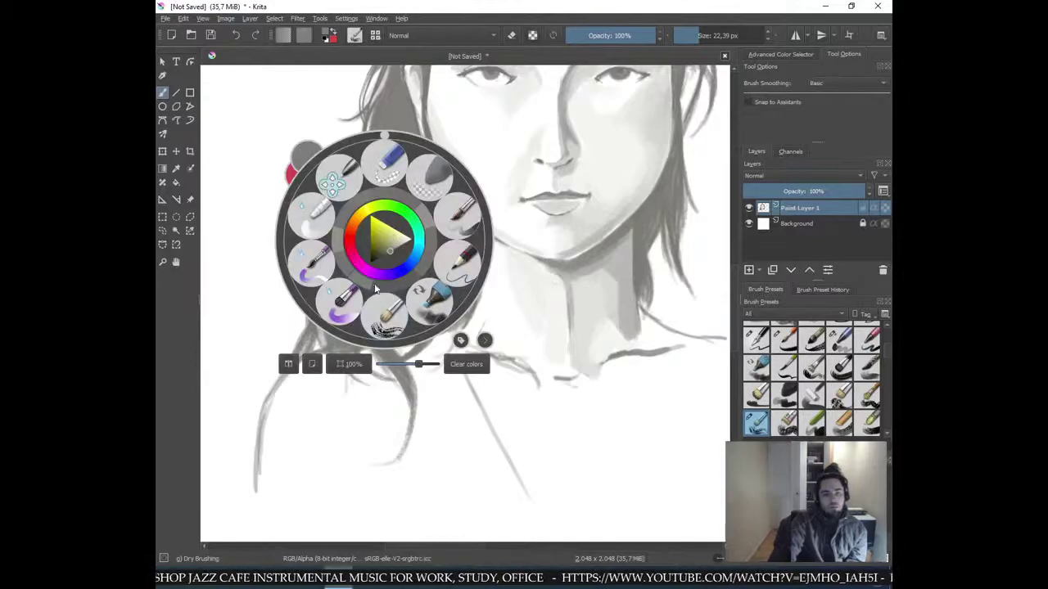
click(395, 326)
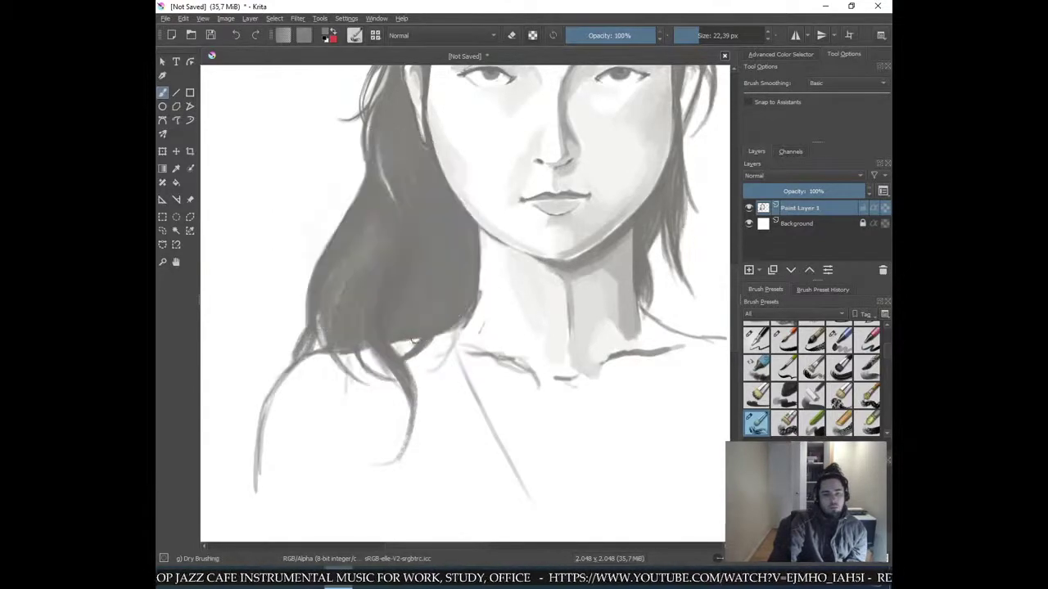
click(785, 422)
mouse_move(376, 290)
mouse_down()
mouse_move(346, 267)
mouse_move(359, 267)
mouse_up()
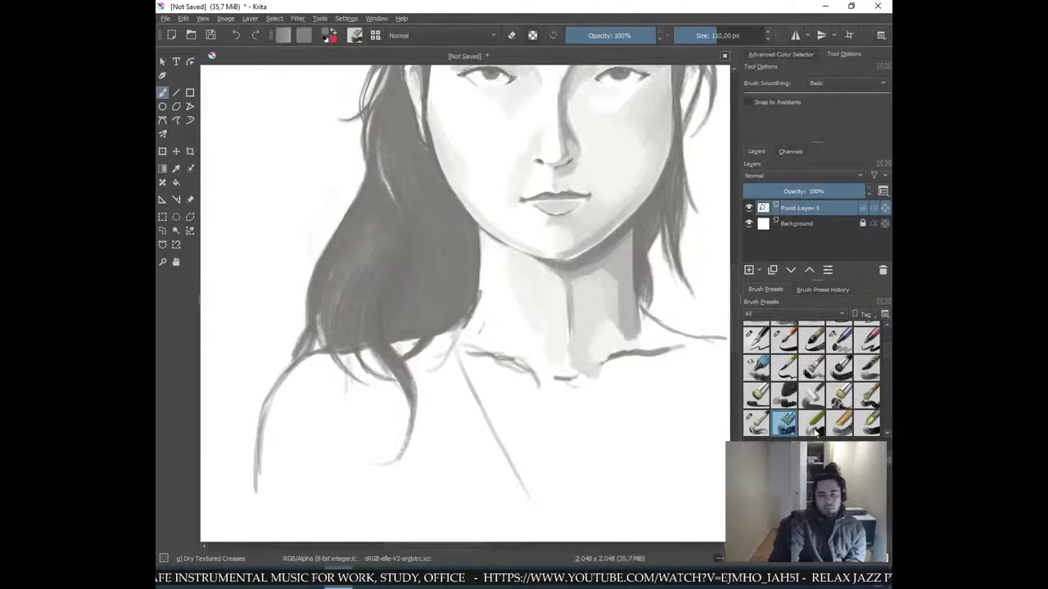
click(867, 338)
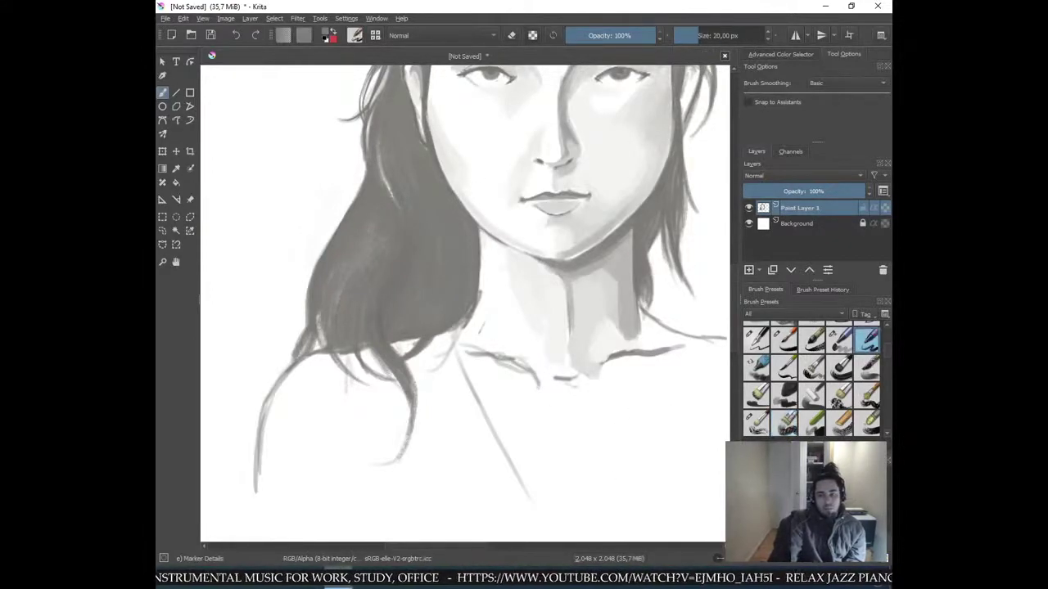
click(694, 36)
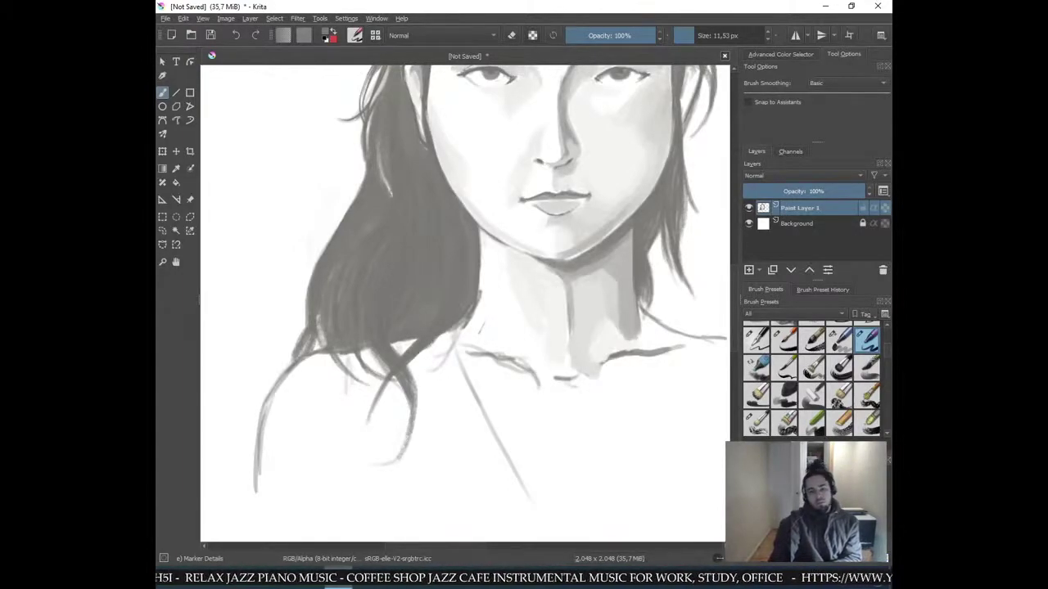
key(minus)
key(minus)
key(minus)
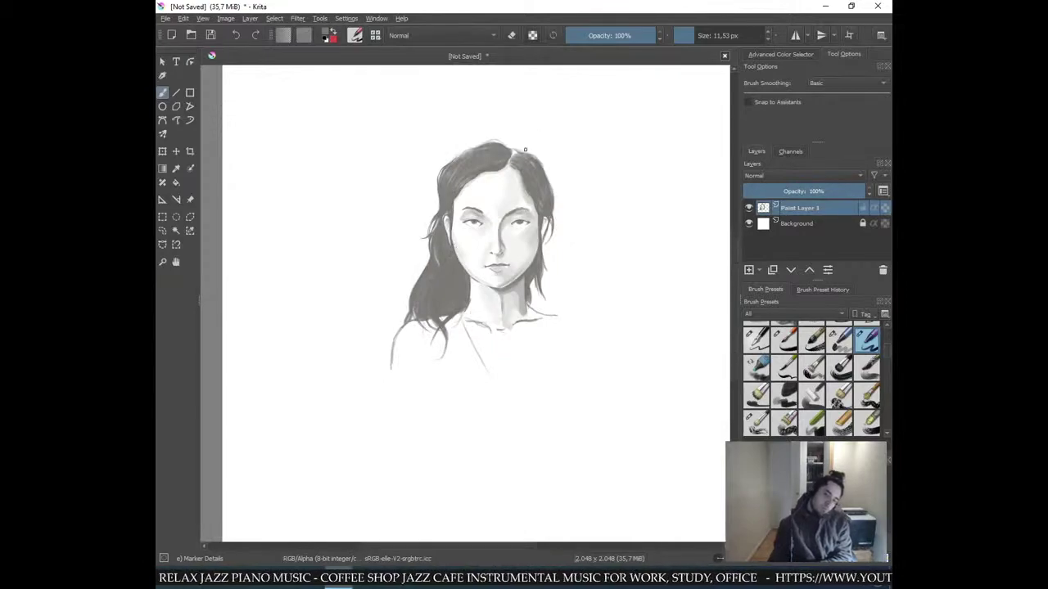
key(plus)
key(plus)
key(plus)
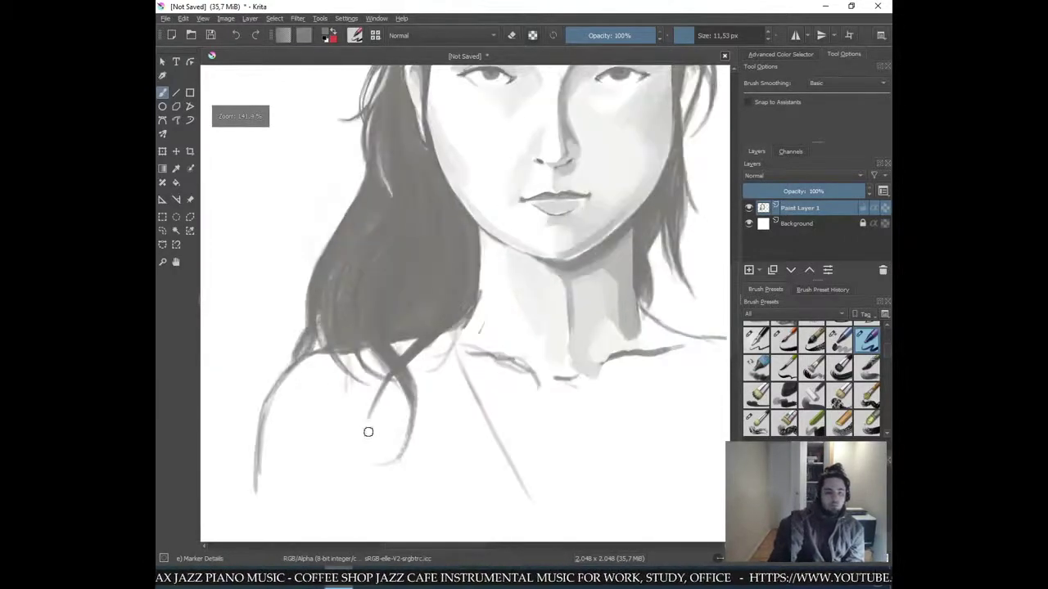
drag(376, 405, 374, 467)
key(ctrl+z)
mouse_move(377, 400)
mouse_down()
mouse_move(367, 436)
mouse_move(374, 480)
mouse_up()
key(ctrl+z)
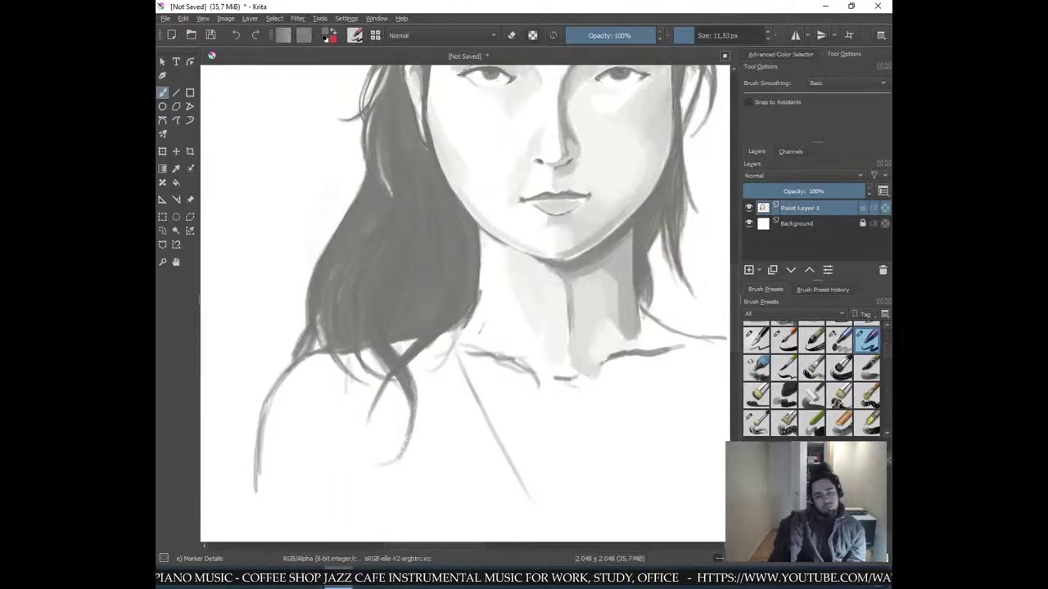
- Add fine flowing streaks through the lit-side hair and fill its light gap beside the jaw with the 11.53 px marker
key(minus)
key(minus)
key(minus)
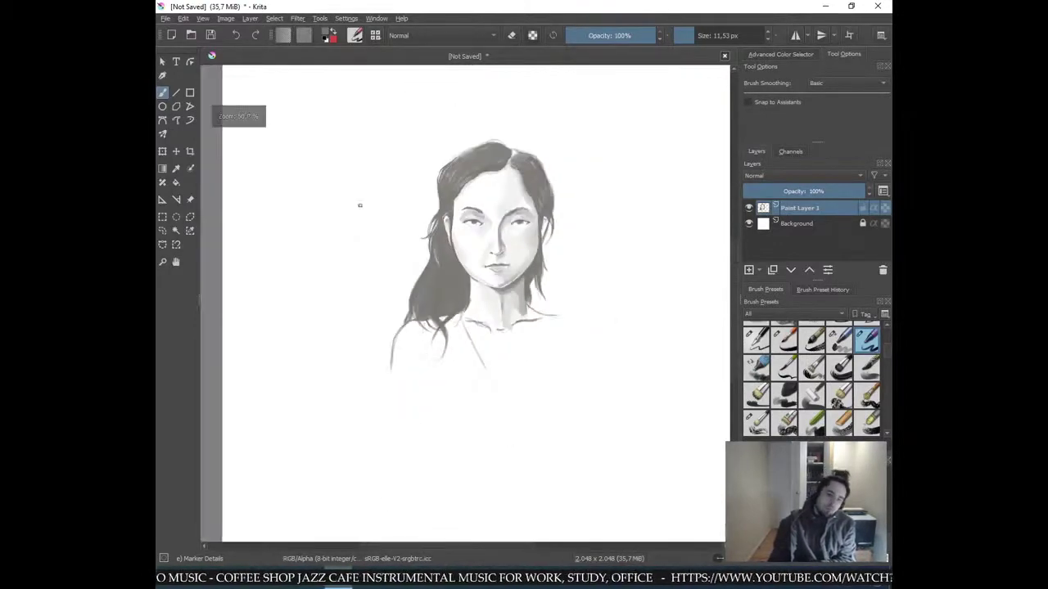
key(plus)
key(plus)
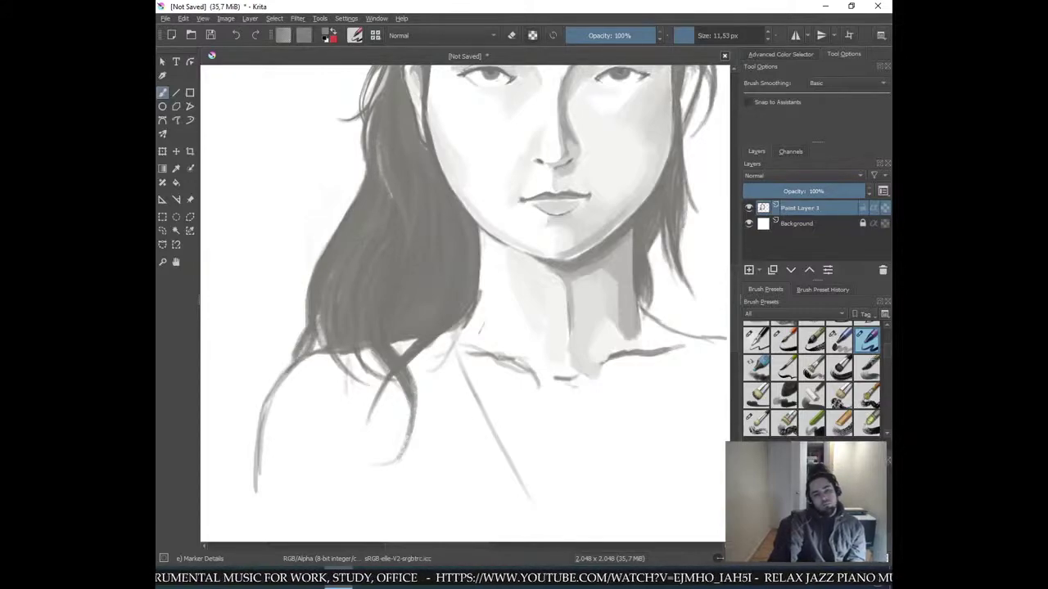
key(ctrl+minus)
key(ctrl+minus)
key(ctrl+plus)
key(ctrl+plus)
key(ctrl+plus)
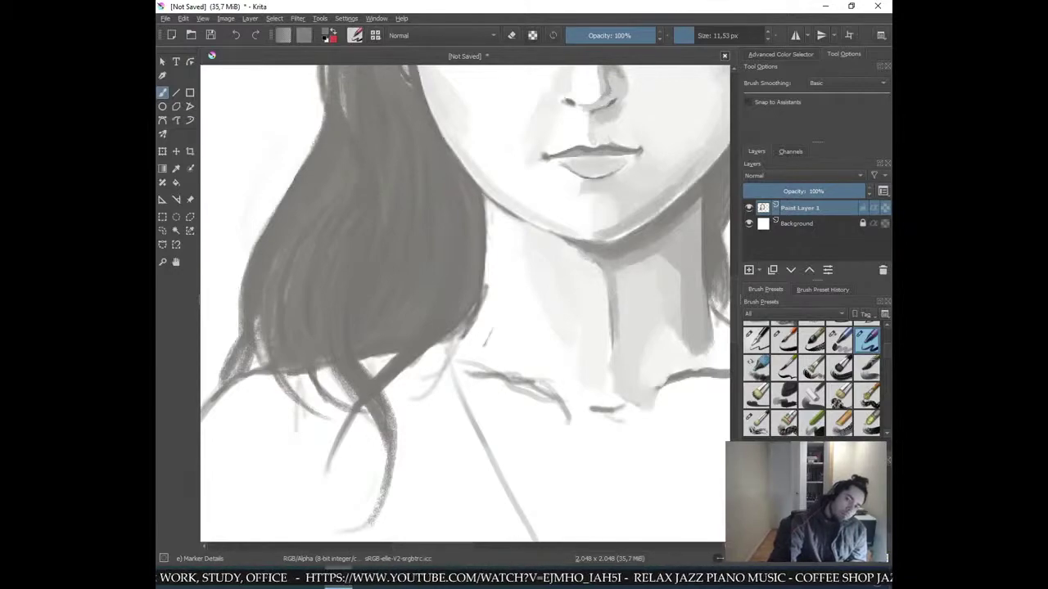
key(minus)
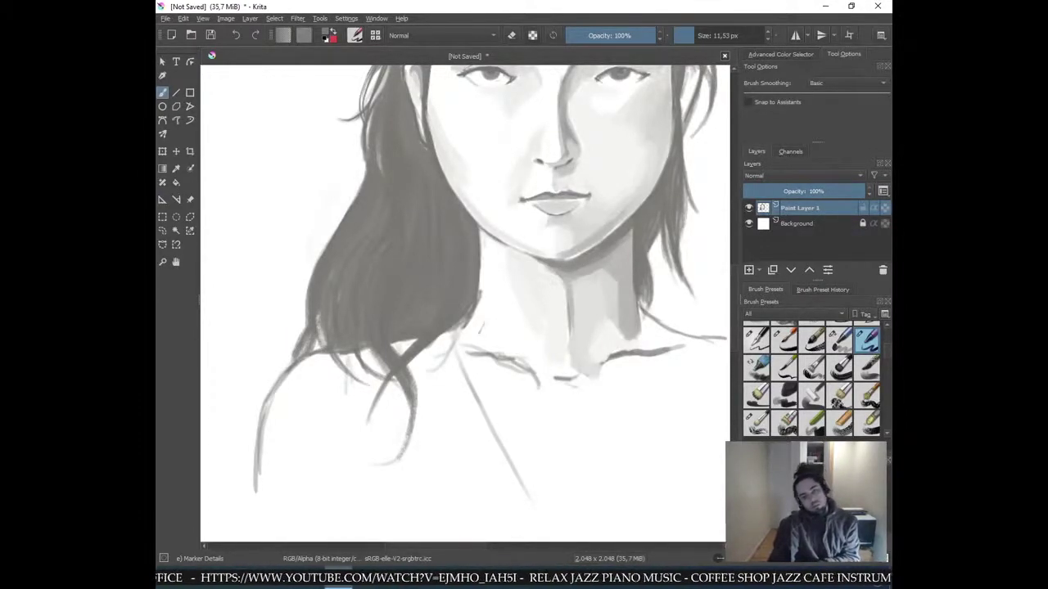
key(minus)
key(minus)
key(minus)
key(plus)
key(plus)
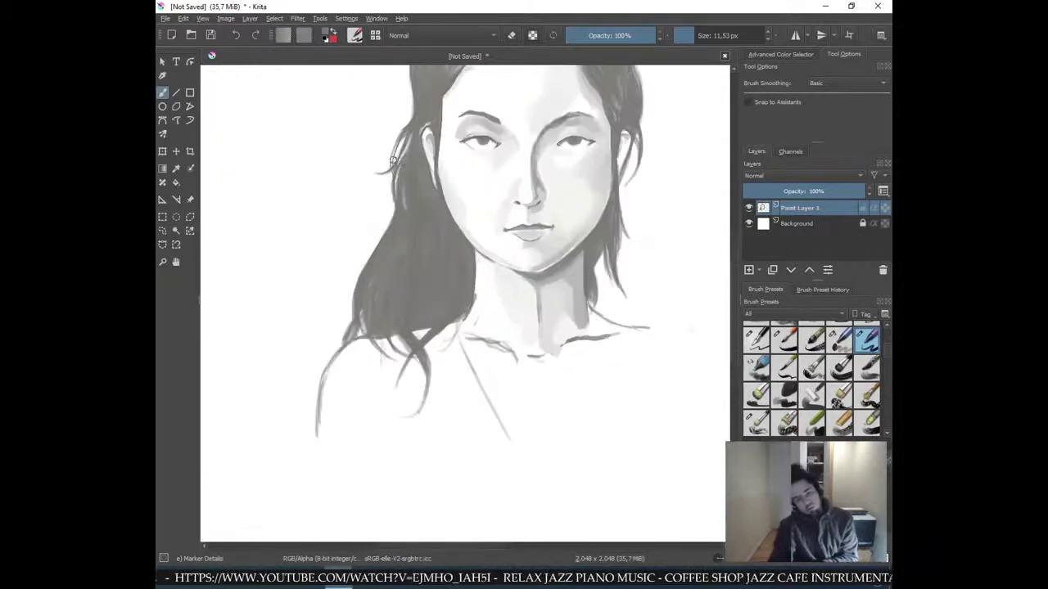
key(plus)
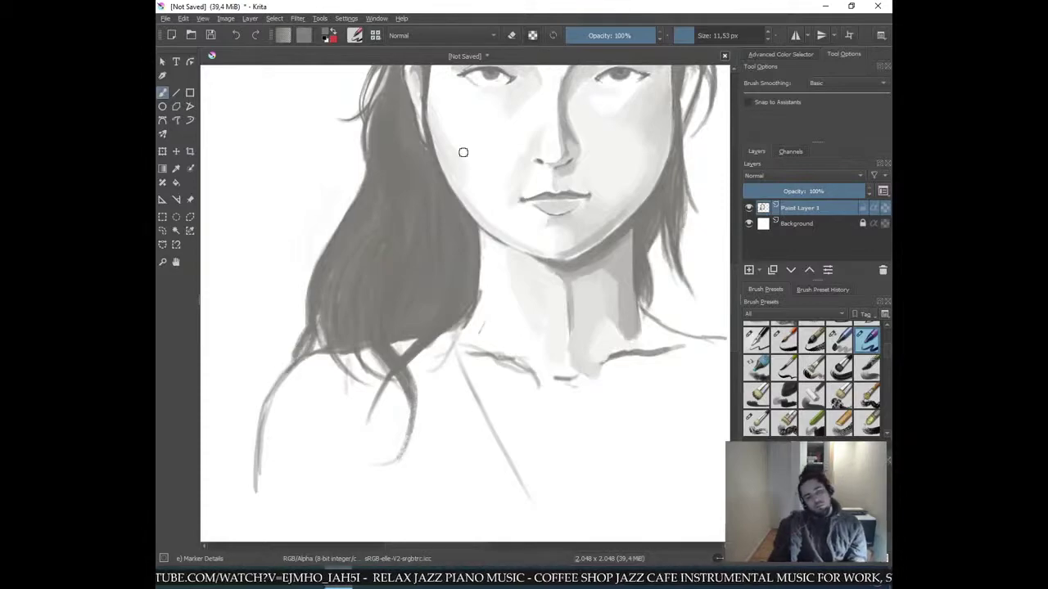
- Try out the Pencil-2, Ink-8 Sumi-e, Marker Dry, Bristles-2 Flat Rough and Bristles-4 Glaze brush presets for the lit-side hair
right_click(433, 276)
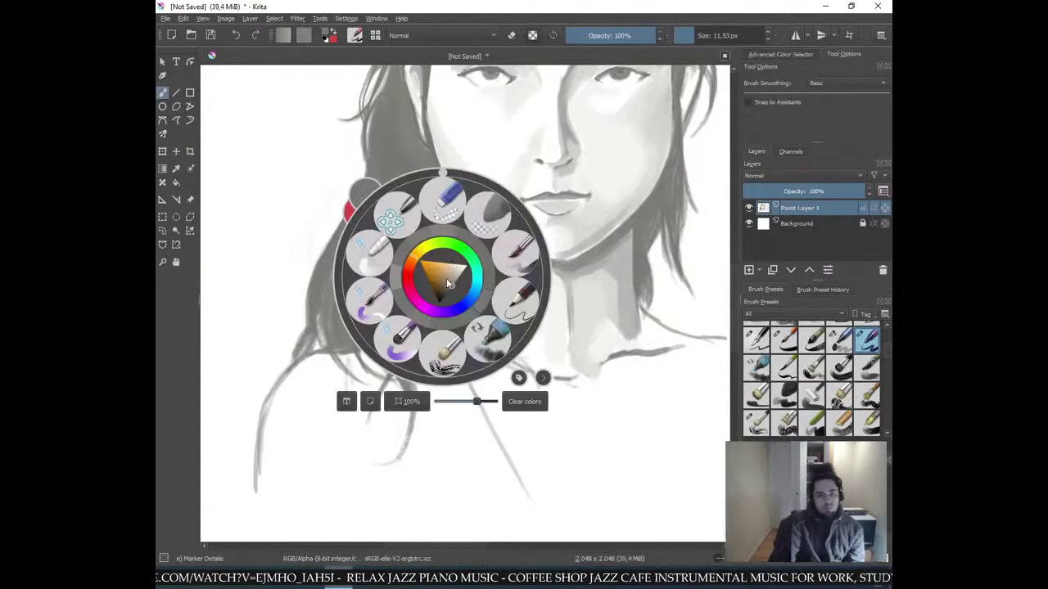
click(514, 307)
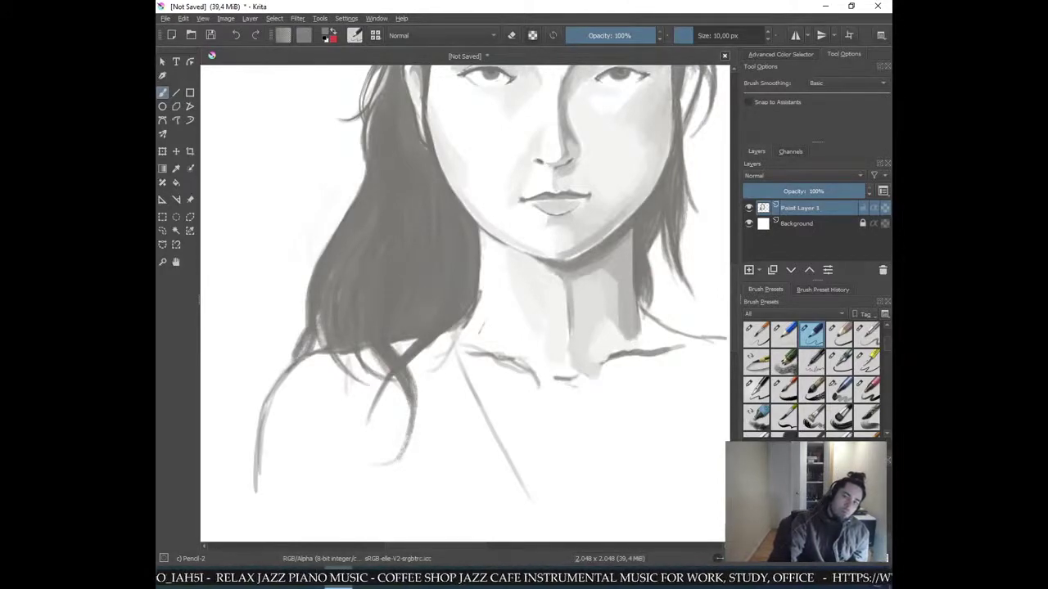
click(813, 391)
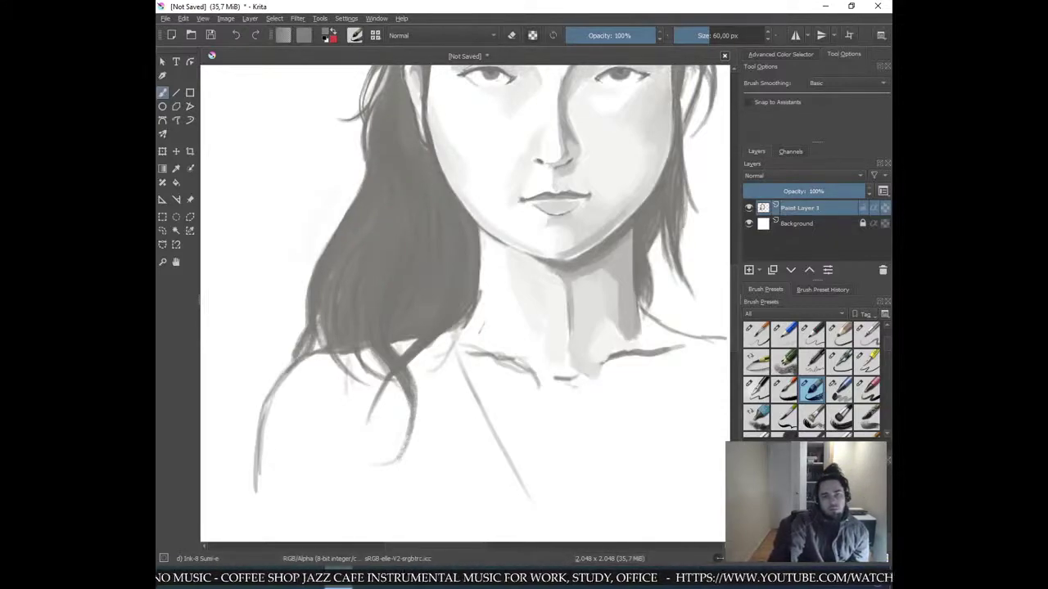
scroll(459, 171, down, 2)
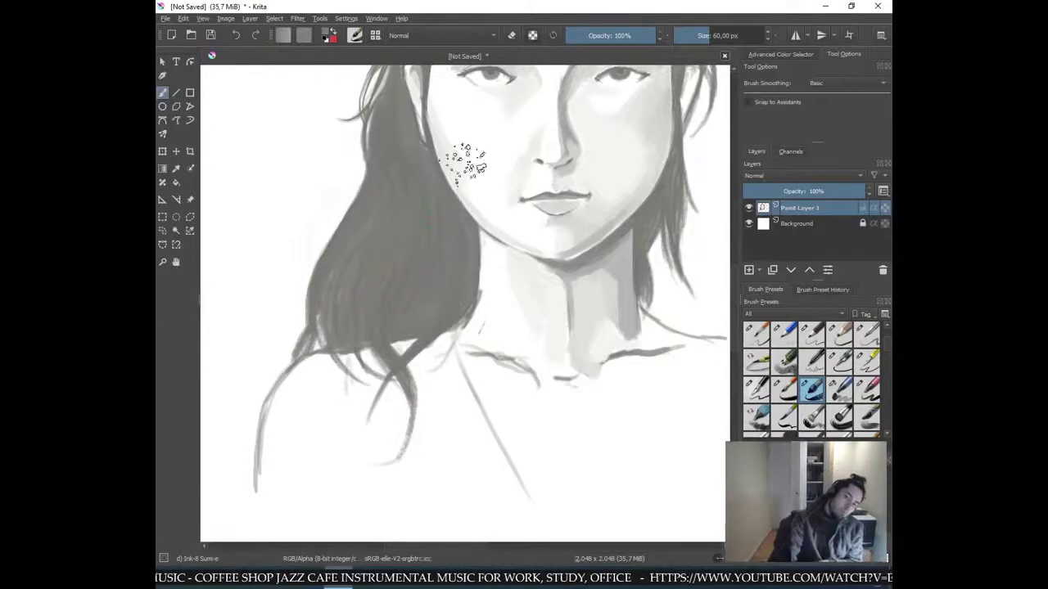
scroll(491, 176, down, 2)
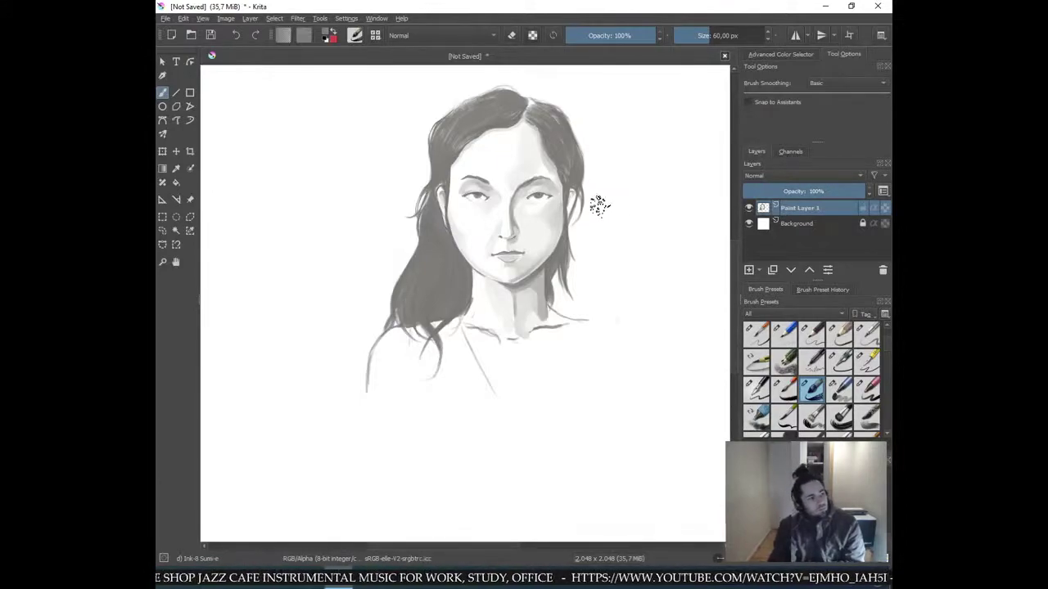
scroll(598, 204, up, 1)
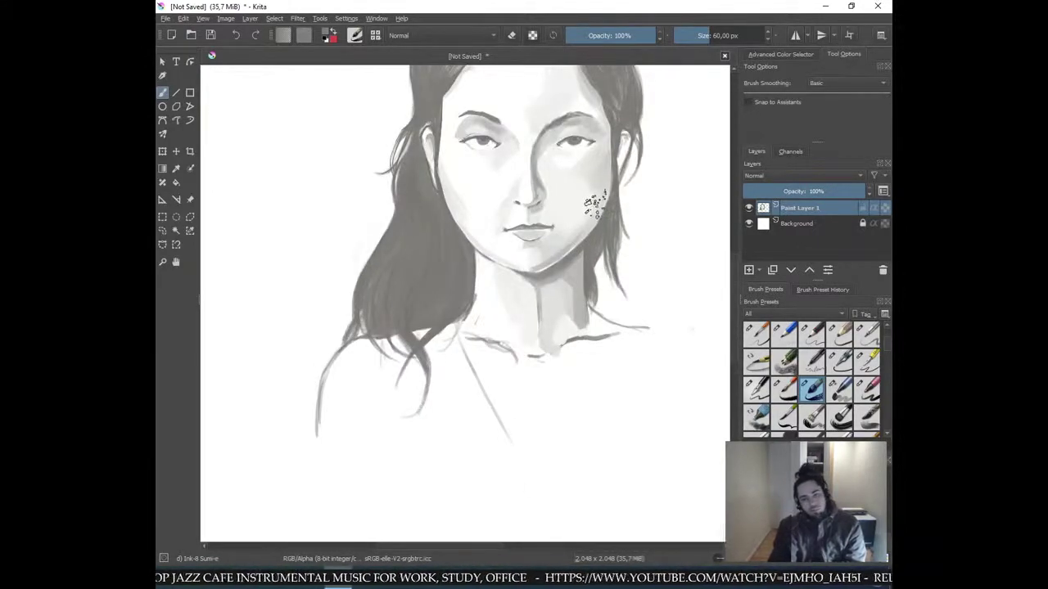
scroll(595, 203, up, 1)
click(758, 423)
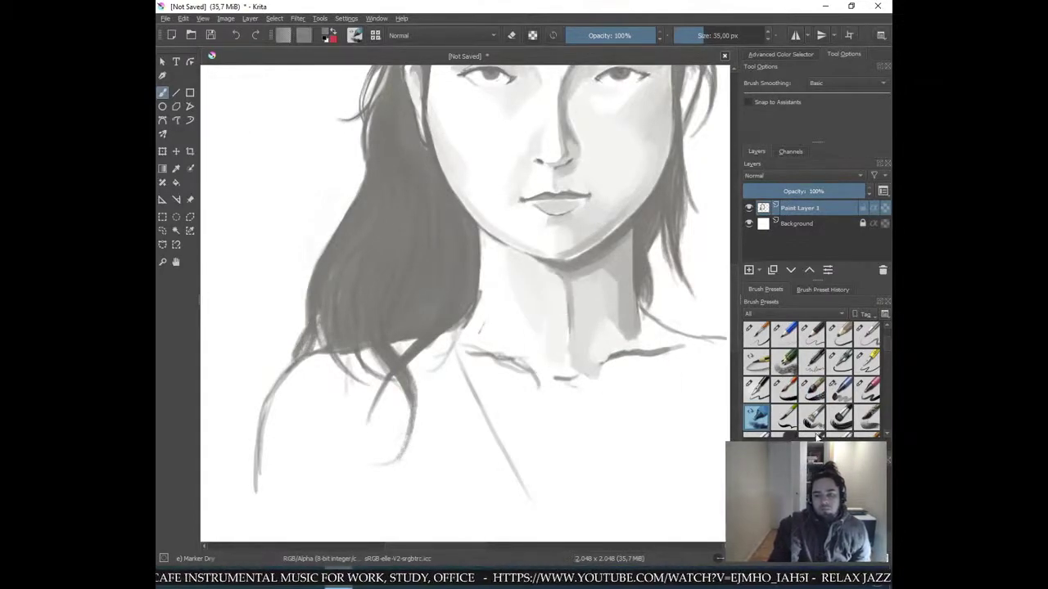
click(810, 418)
key(ctrl+z)
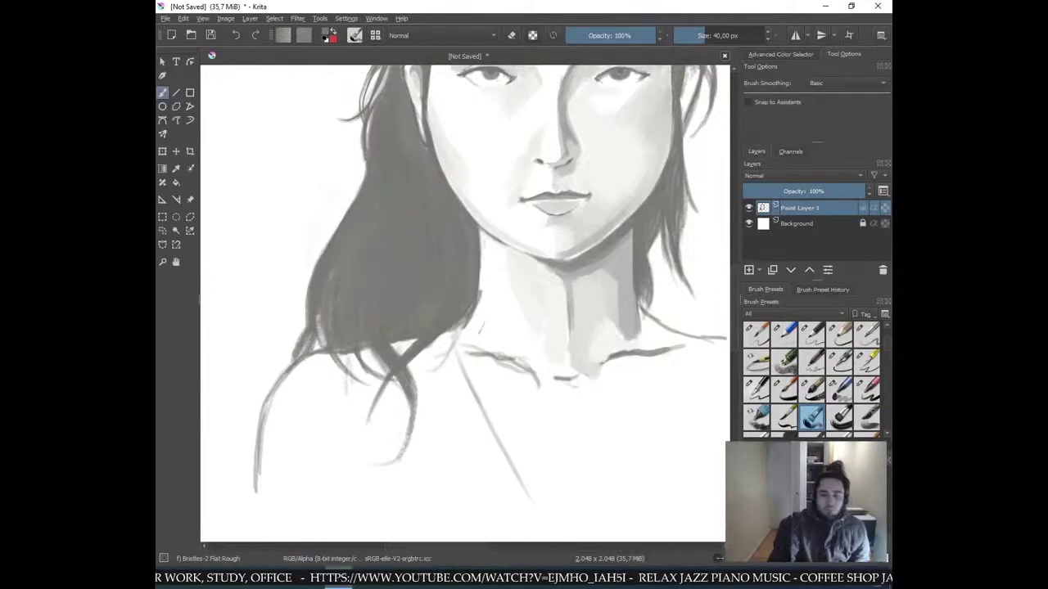
key(minus)
key(minus)
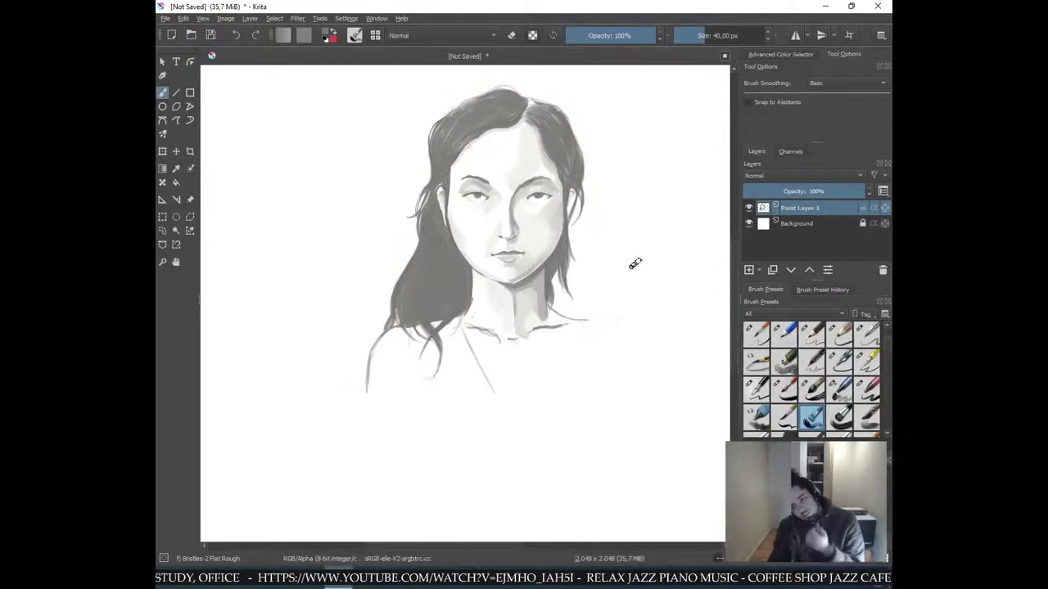
click(870, 420)
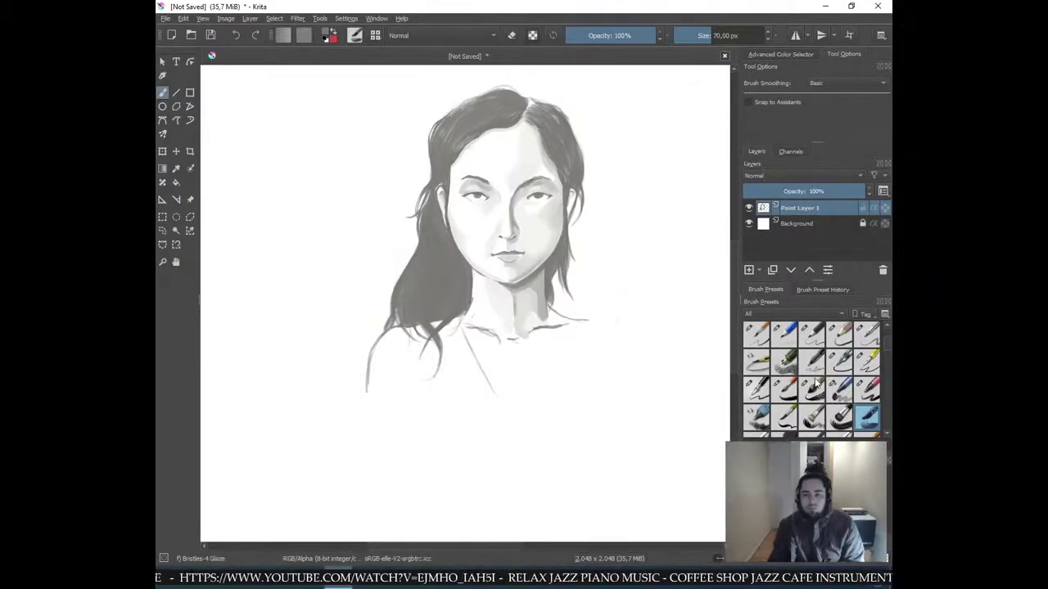
- Sample the dark hair grey and strengthen the lit-side jaw contour using the Pencil-5 Tilted preset at 40 px
click(756, 362)
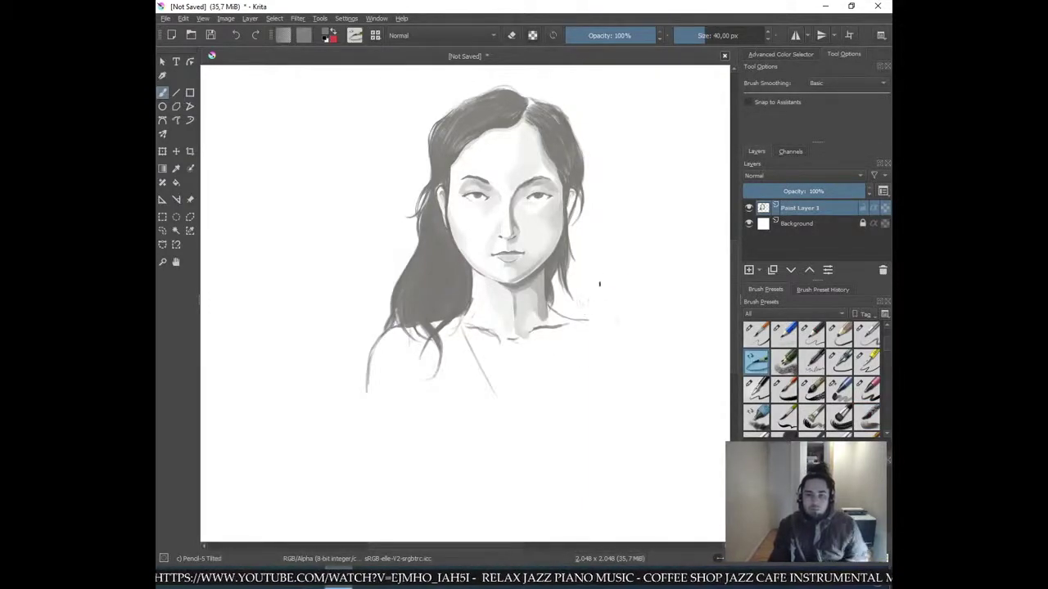
drag(587, 269, 428, 367)
ctrl+click(325, 314)
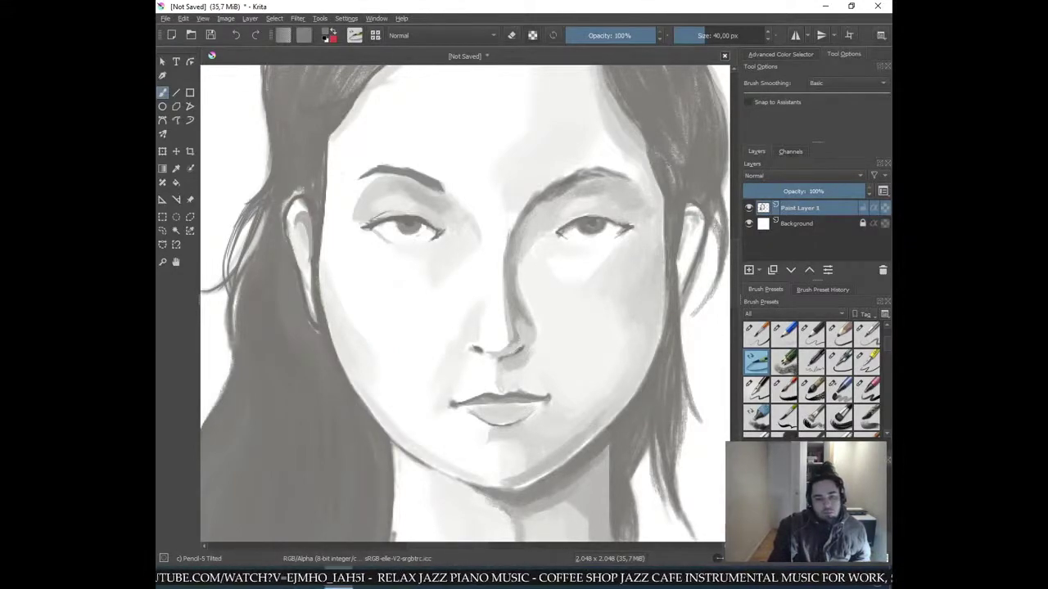
drag(337, 350, 373, 415)
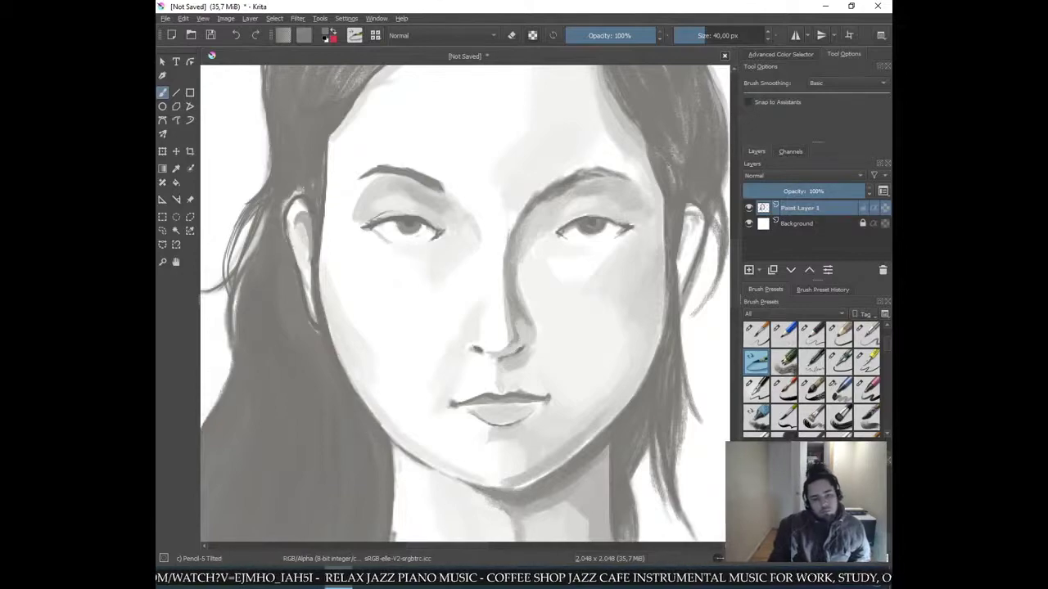
drag(383, 427, 419, 460)
key(ctrl+minus)
key(ctrl+minus)
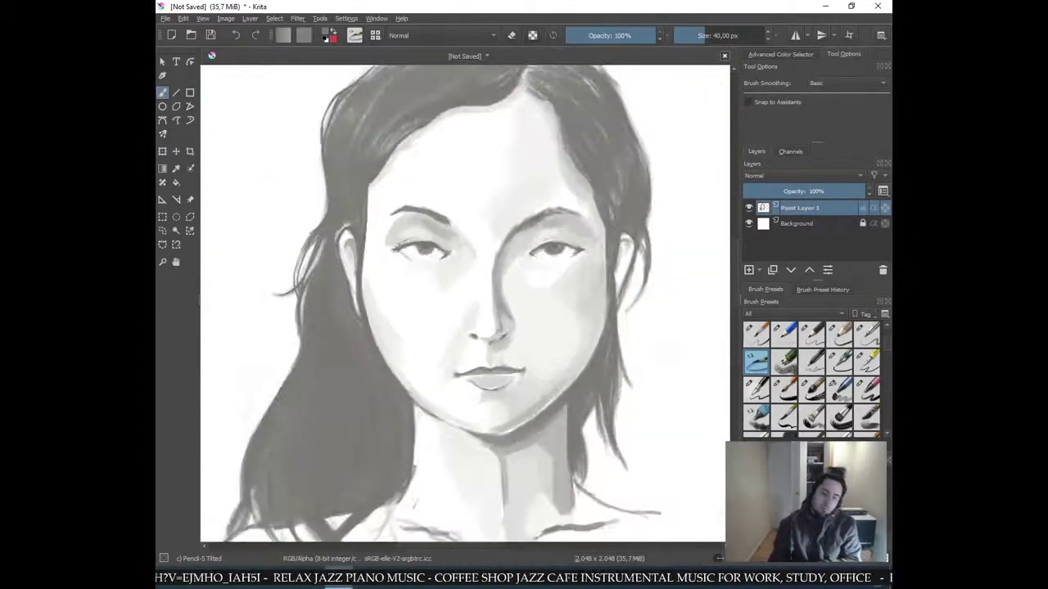
- Extend the dark jaw contour under the chin with the 40 px Pencil-5 Tilted brush
key(ctrl+plus)
key(ctrl+plus)
scroll(464, 400, down, 1)
scroll(459, 411, up, 1)
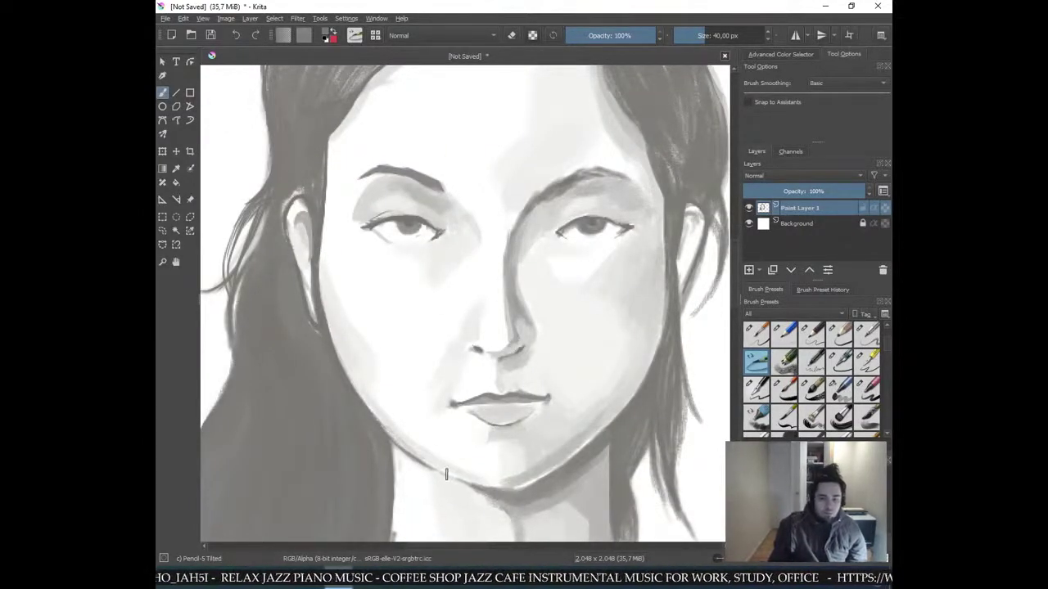
scroll(447, 479, down, 1)
scroll(512, 503, up, 1)
scroll(492, 500, down, 1)
scroll(512, 512, up, 1)
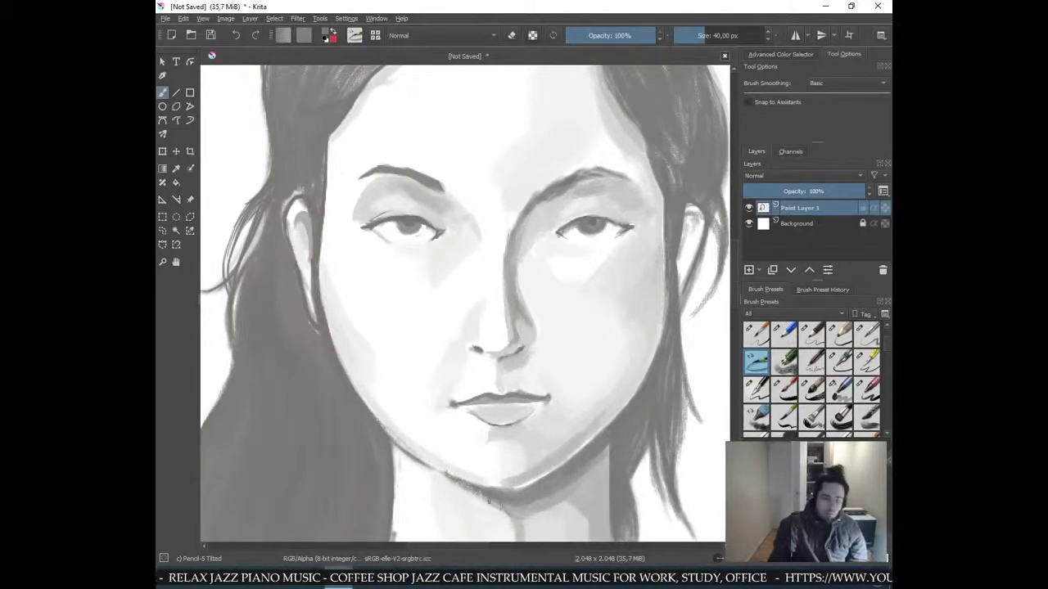
scroll(487, 353, down, 2)
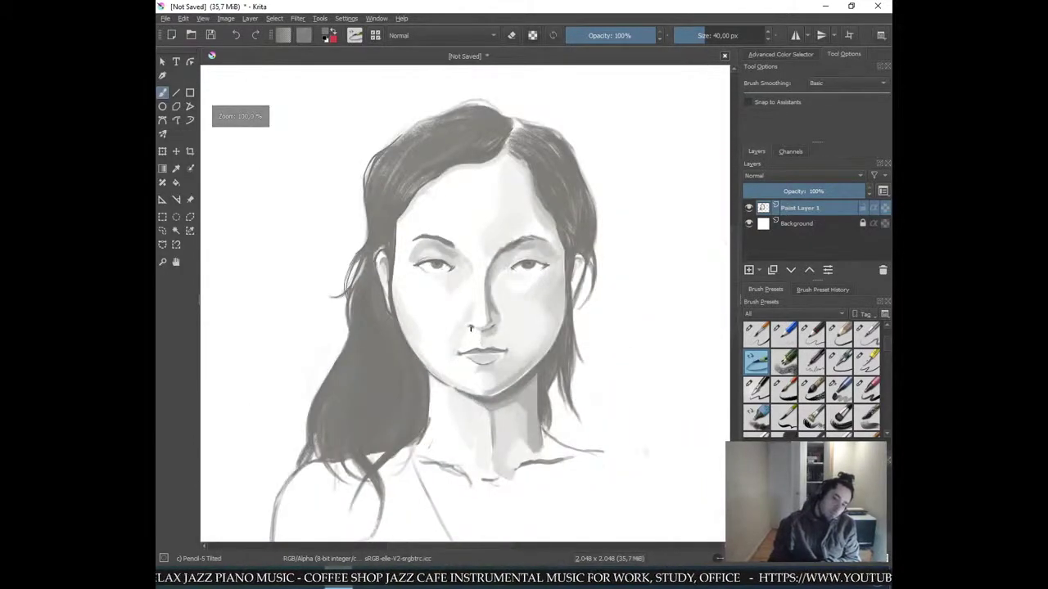
scroll(488, 208, down, 1)
scroll(488, 208, up, 2)
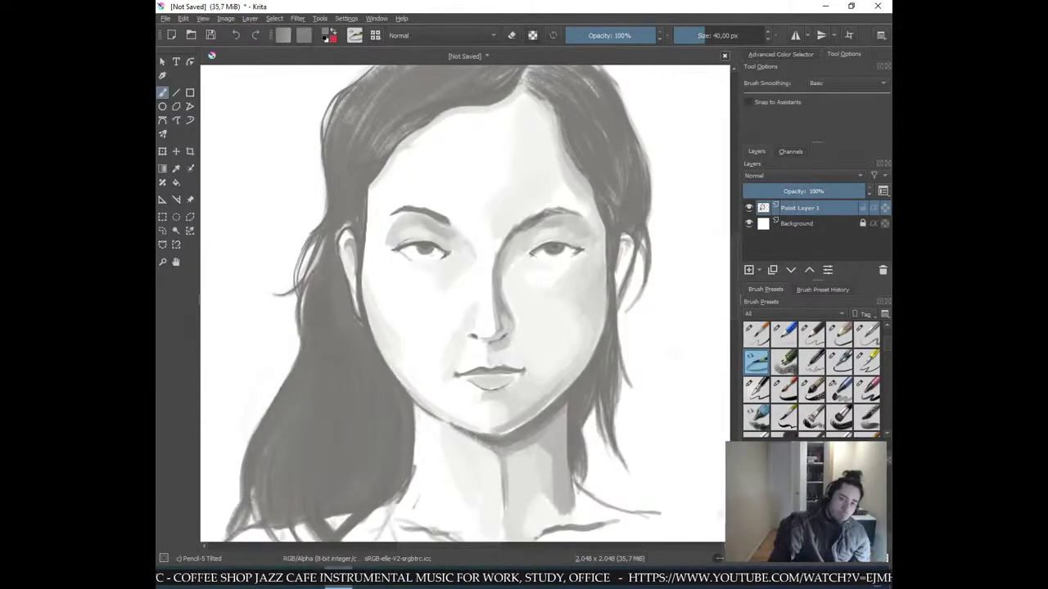
- Sample a lighter hair grey and draw fine strands in the hair beside the lit-side ear on Paint Layer 1
ctrl+click(378, 110)
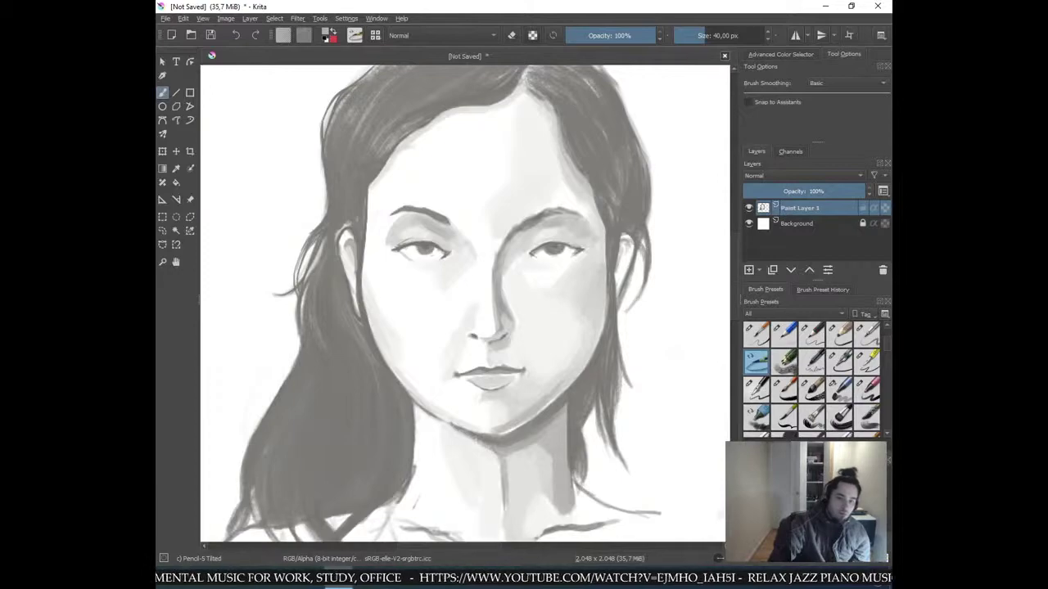
key(Page_Down)
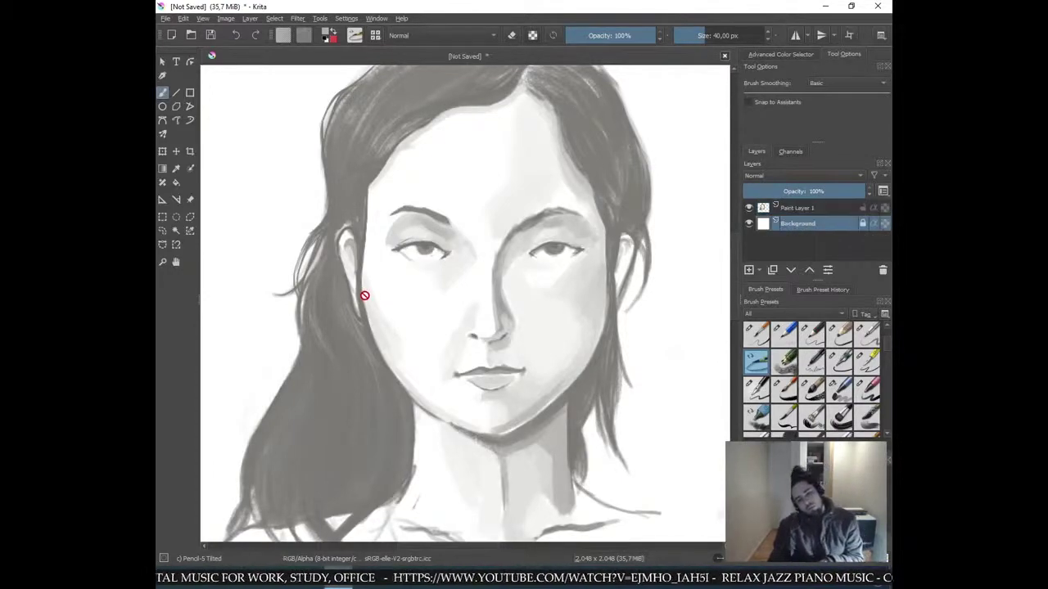
key(minus)
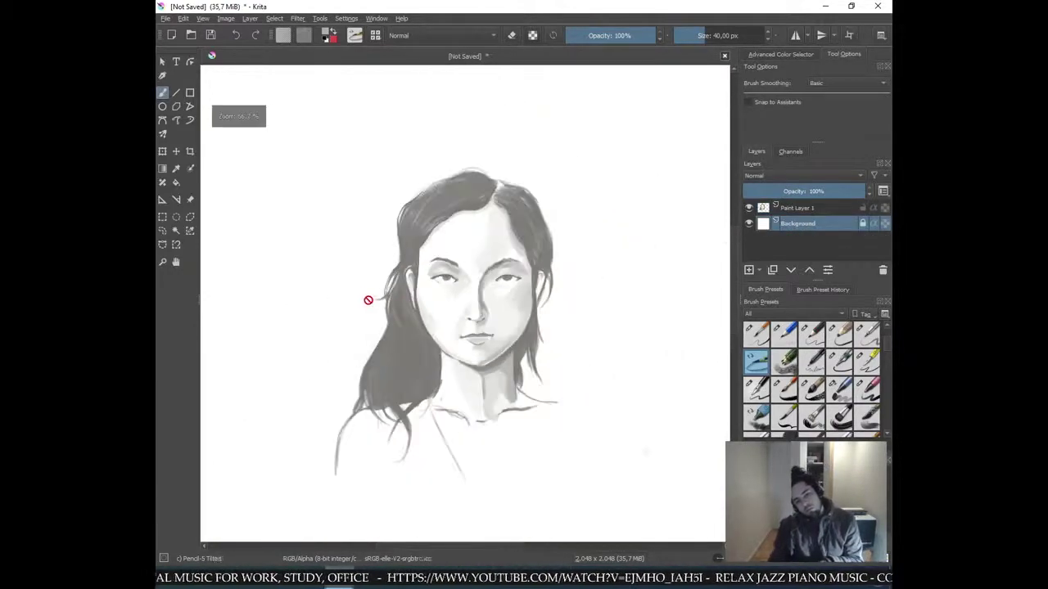
click(797, 209)
key(plus)
key(plus)
key(plus)
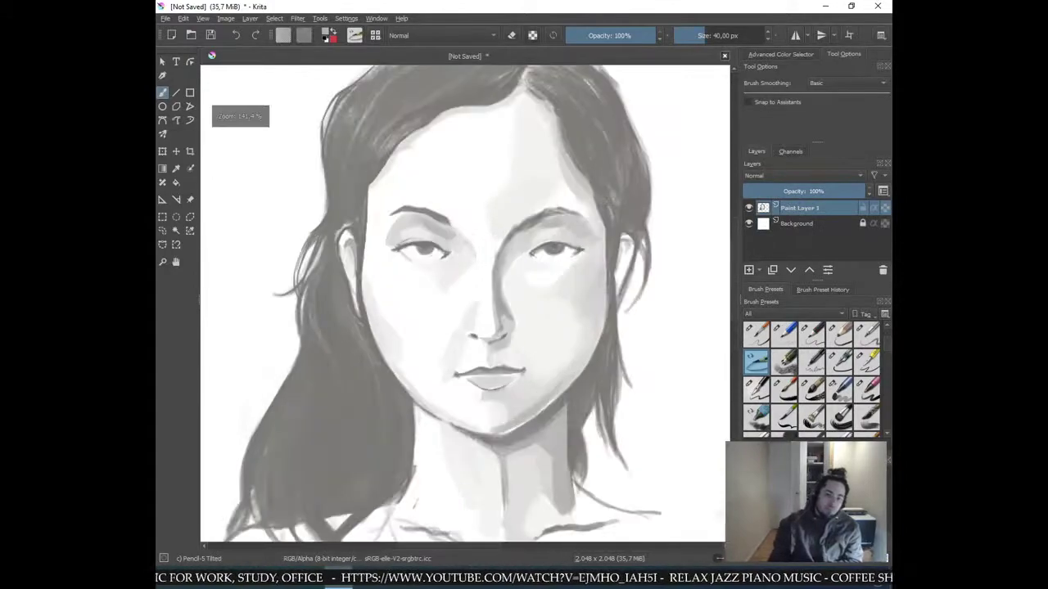
- Draw long flowing light strands through the lit-side hair from the ear down to the shoulder with the 40 px Pencil-5 Tilted brush
drag(491, 368, 642, 149)
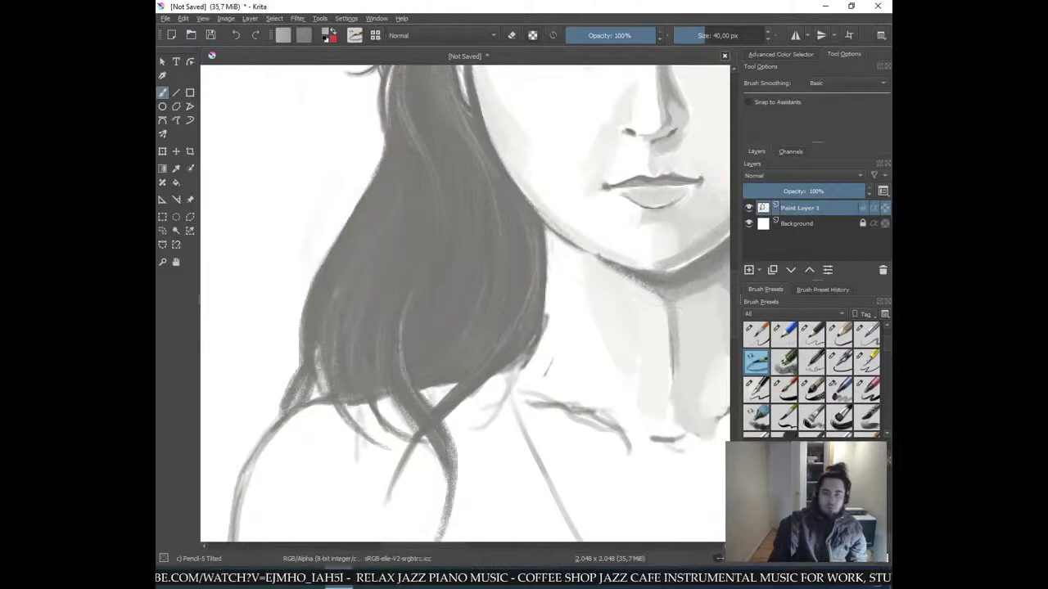
key(minus)
key(minus)
key(minus)
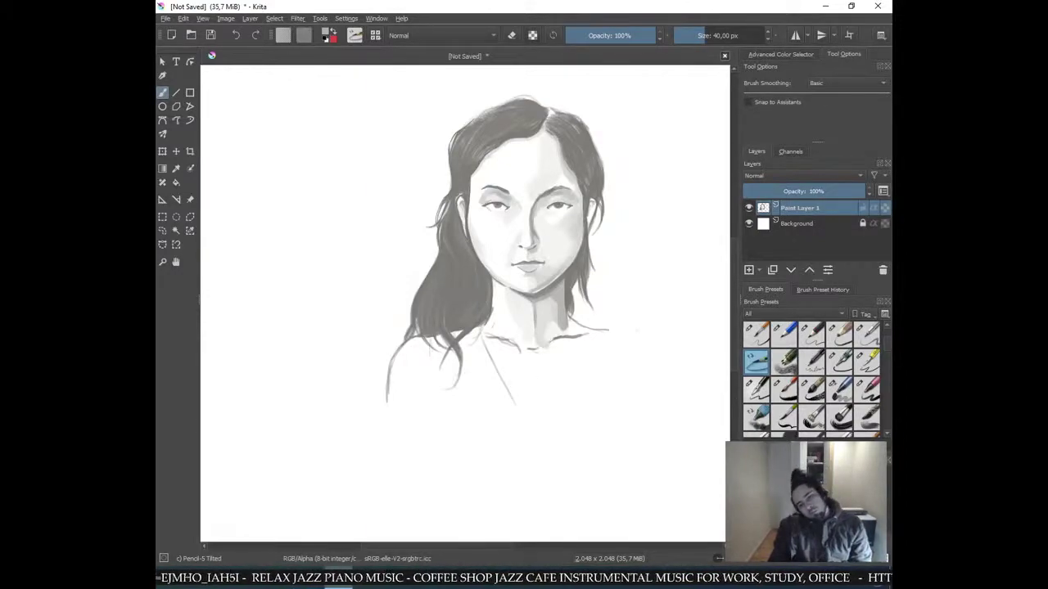
key(plus)
key(plus)
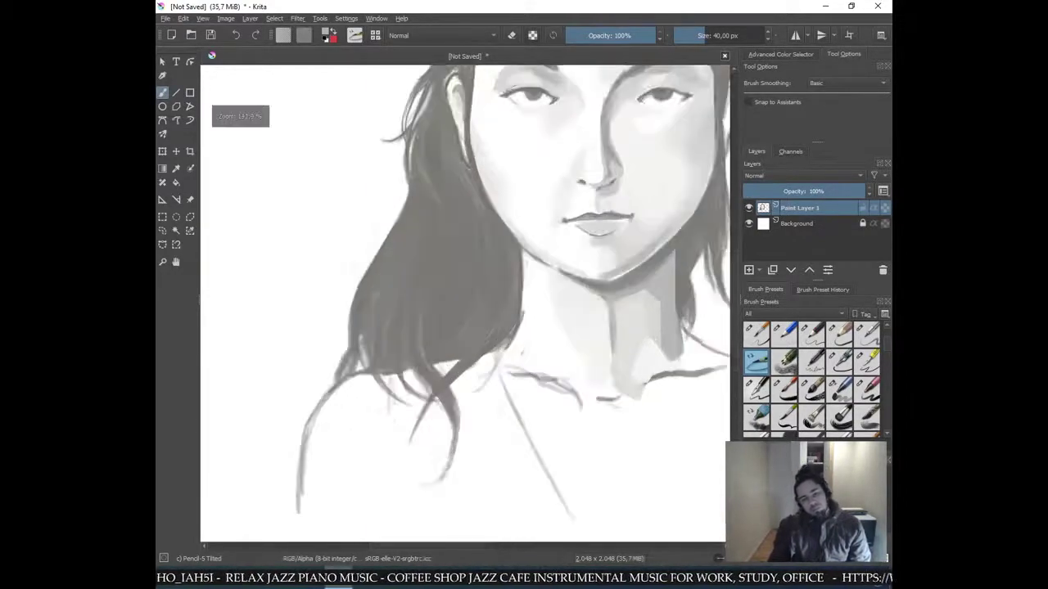
- Shade the lit side of the neck with sampled light greys using the Pencil-3 Large 4B preset at 28.30 px and 15% opacity
click(839, 340)
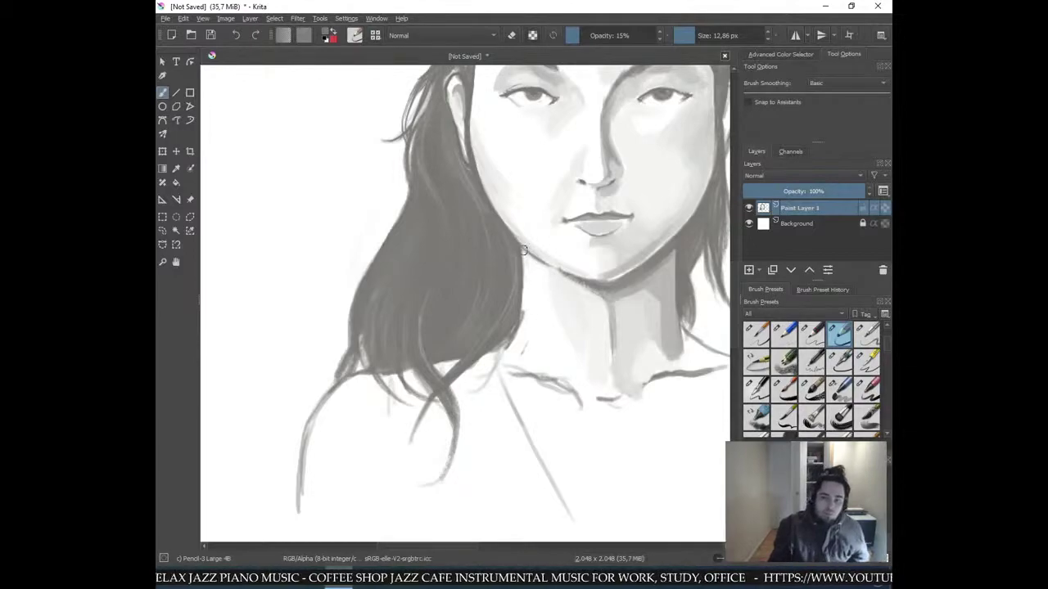
ctrl+click(626, 239)
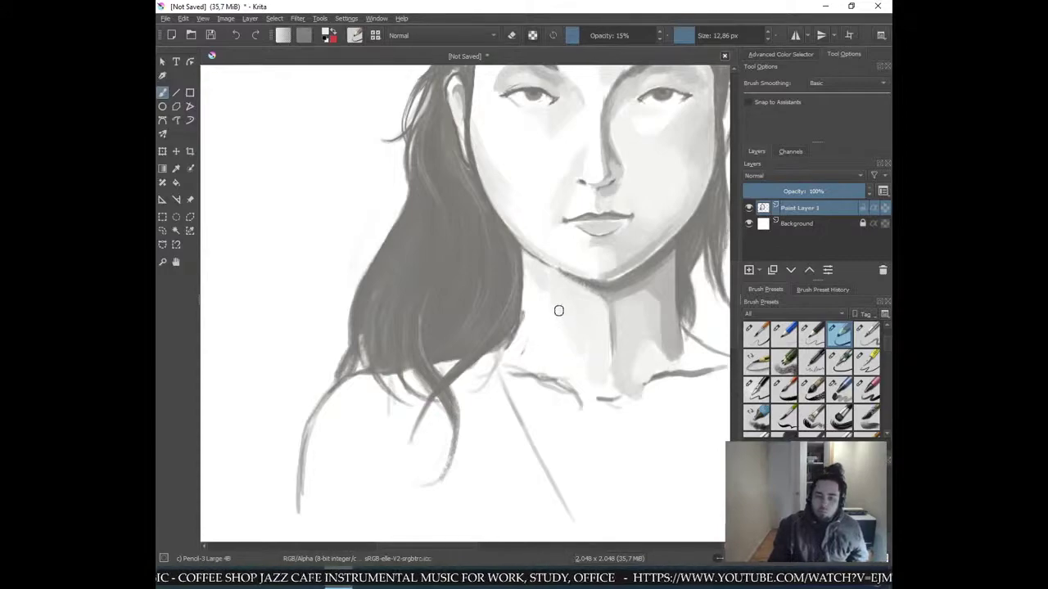
shift+drag(573, 303, 556, 331)
ctrl+click(584, 315)
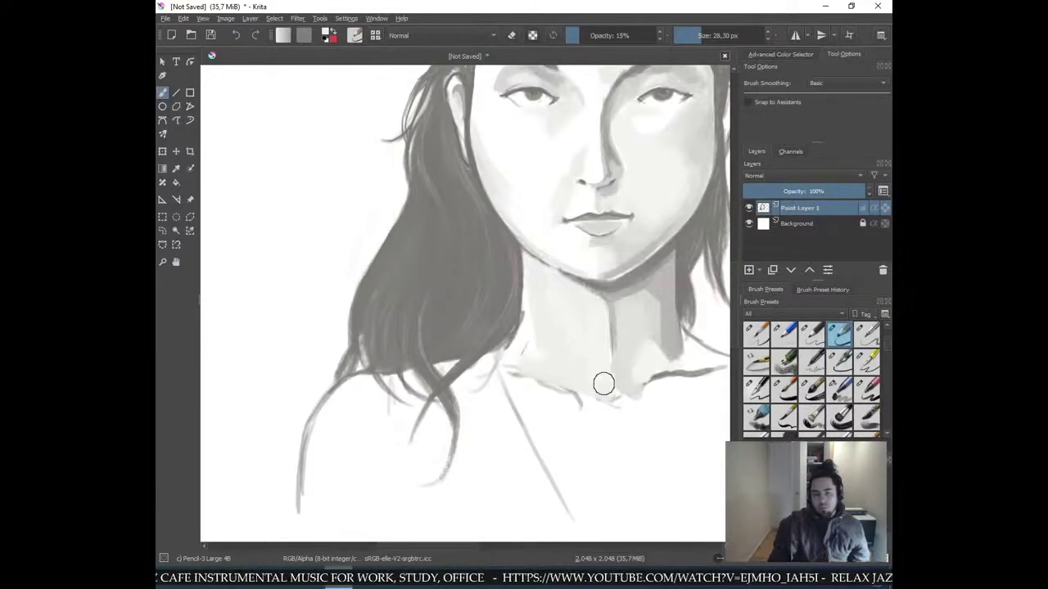
- Sample the neck tone and blend over the inner collarbone lines and the neck's central line with the 28.30 px pencil
drag(625, 409, 636, 396)
ctrl+click(630, 373)
drag(653, 356, 655, 372)
key(minus)
key(minus)
key(minus)
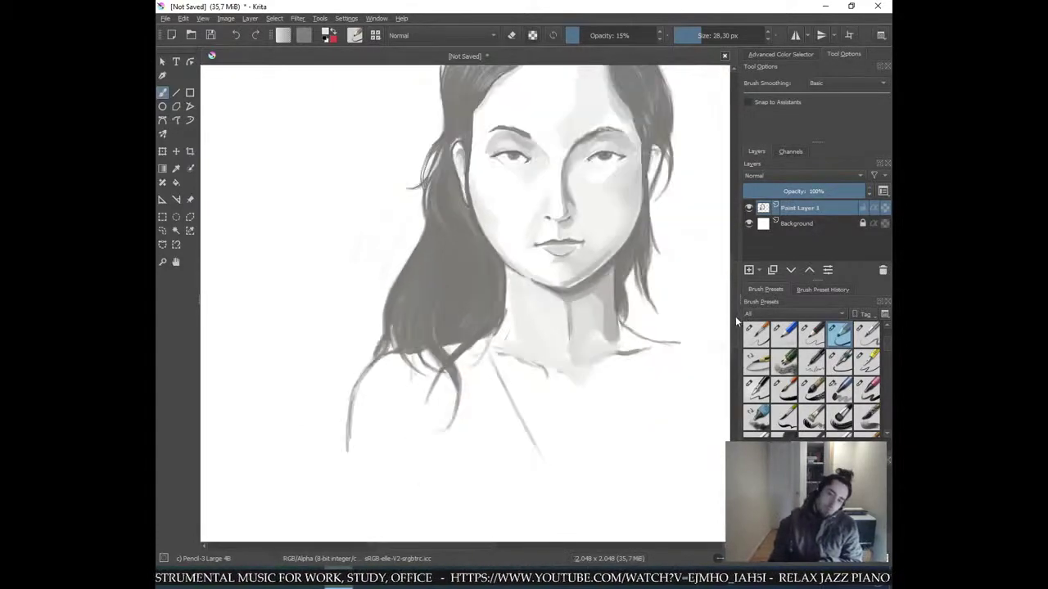
key(plus)
key(plus)
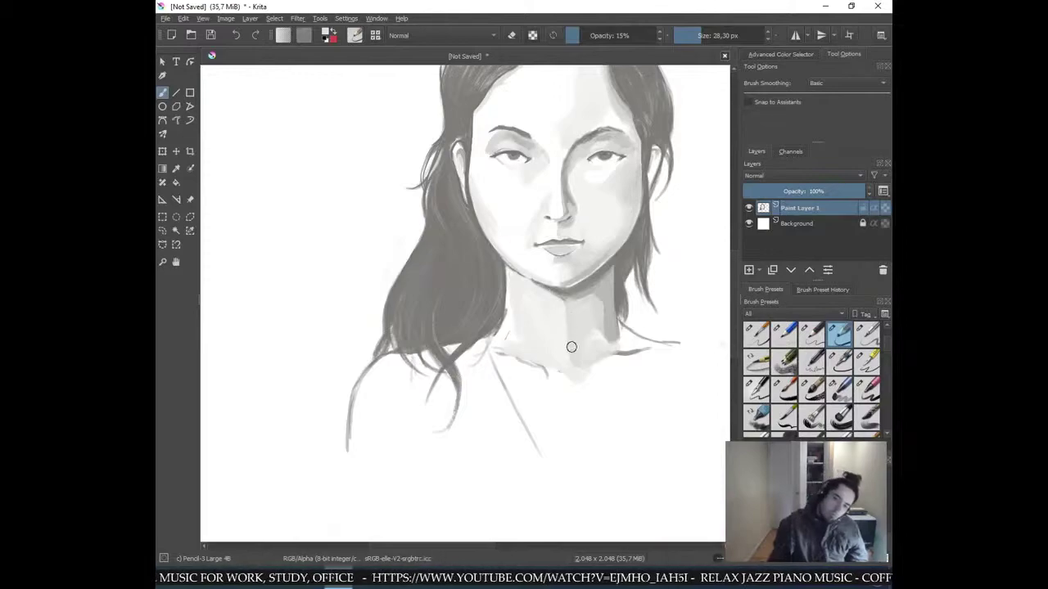
- Sample a light tone from the neck and softly blend the neck shading with the Pencil-3 Large brush
ctrl+click(541, 328)
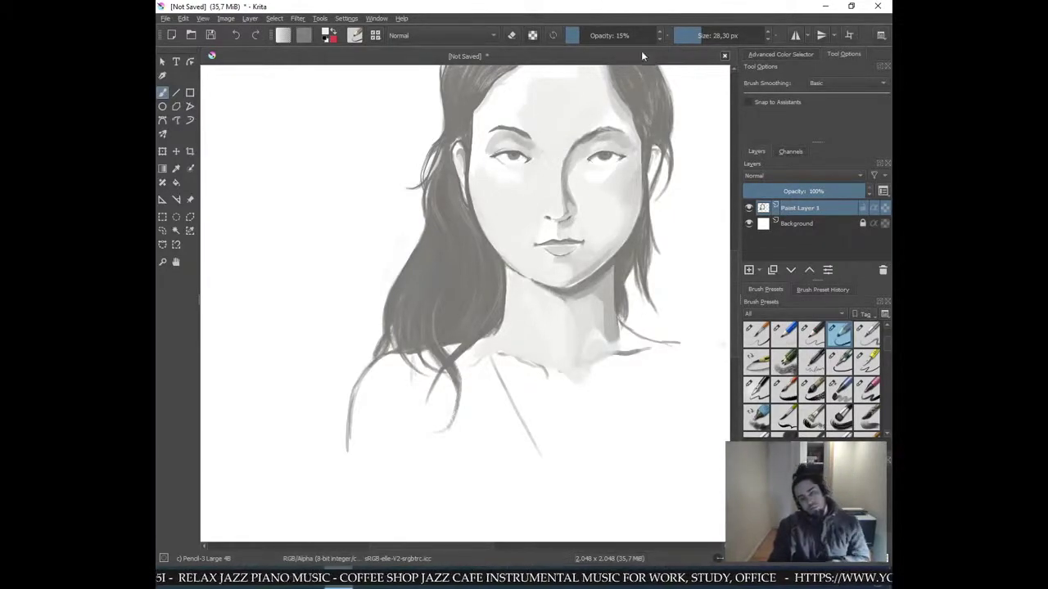
key(ctrl+minus)
key(ctrl+minus)
key(ctrl+plus)
key(ctrl+plus)
key(ctrl+plus)
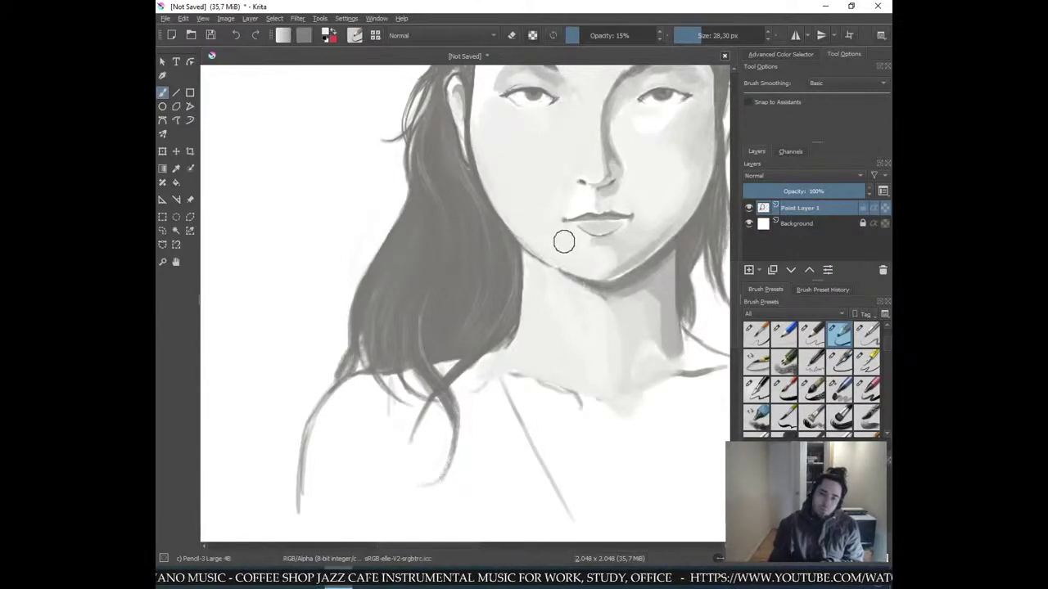
- Paint soft highlights on the cheek and chin at 15% brush opacity
key(minus)
key(minus)
key(plus)
key(plus)
drag(530, 149, 547, 317)
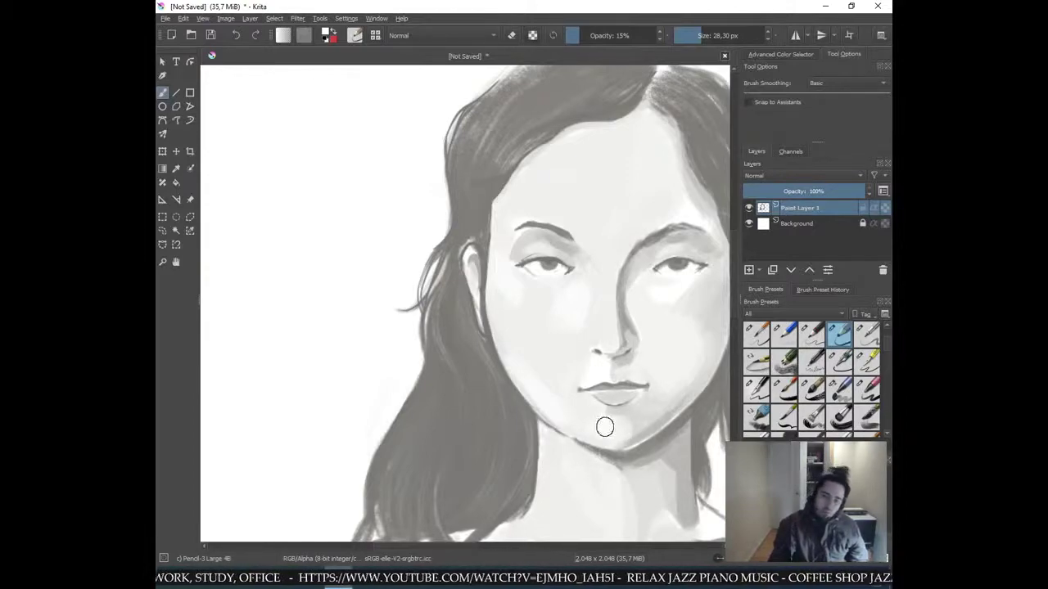
- Reduce the brush size to about 17 px and paint fine highlights along the nose and chin
shift+drag(617, 336, 598, 332)
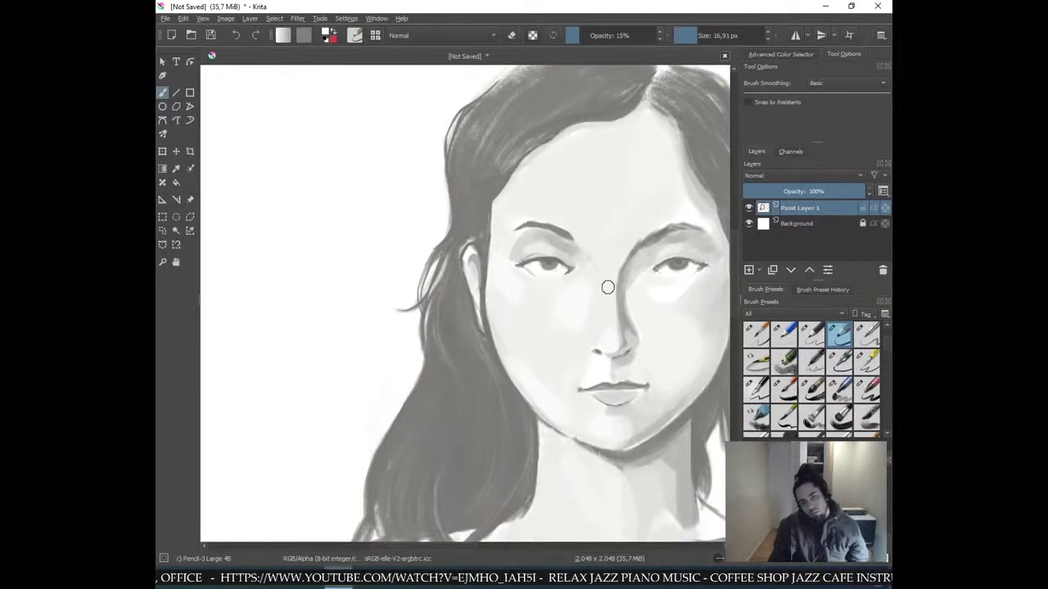
key(minus)
key(minus)
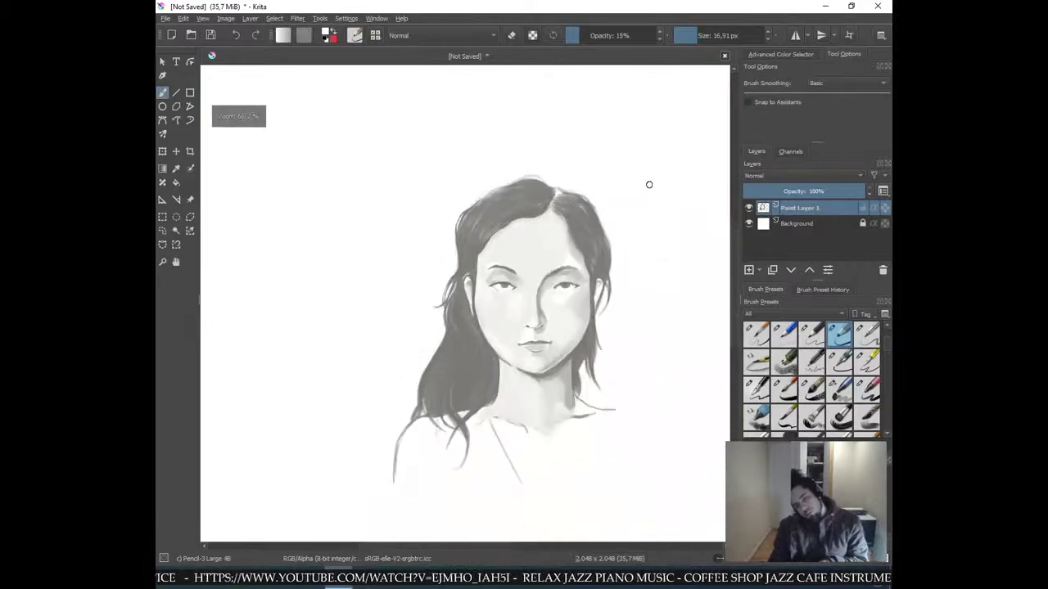
key(plus)
key(plus)
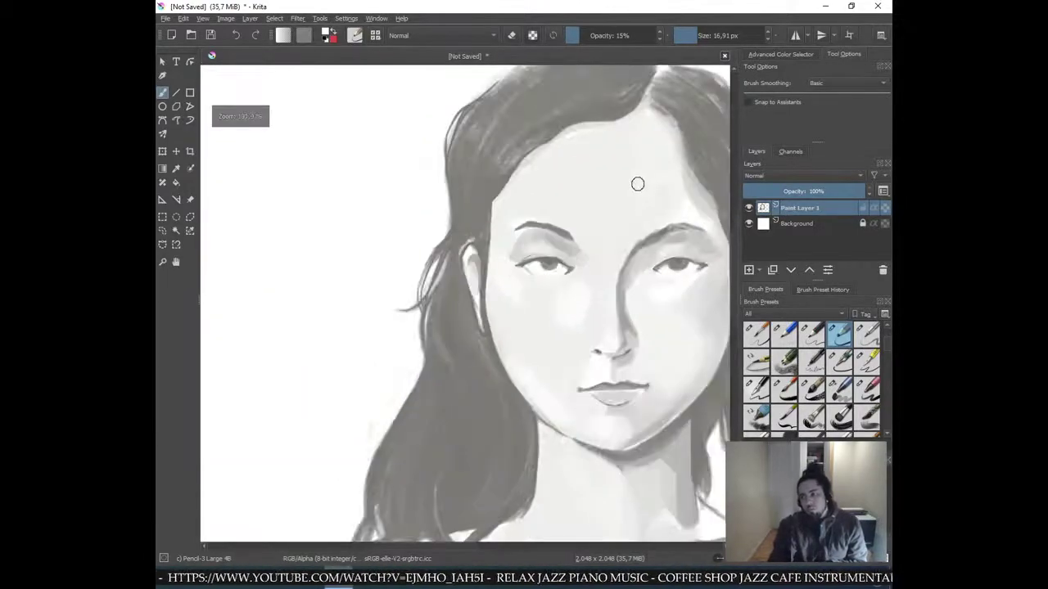
- Enlarge the brush to about 44 px and paint broad soft highlights on the forehead and neck
shift+drag(589, 194, 609, 189)
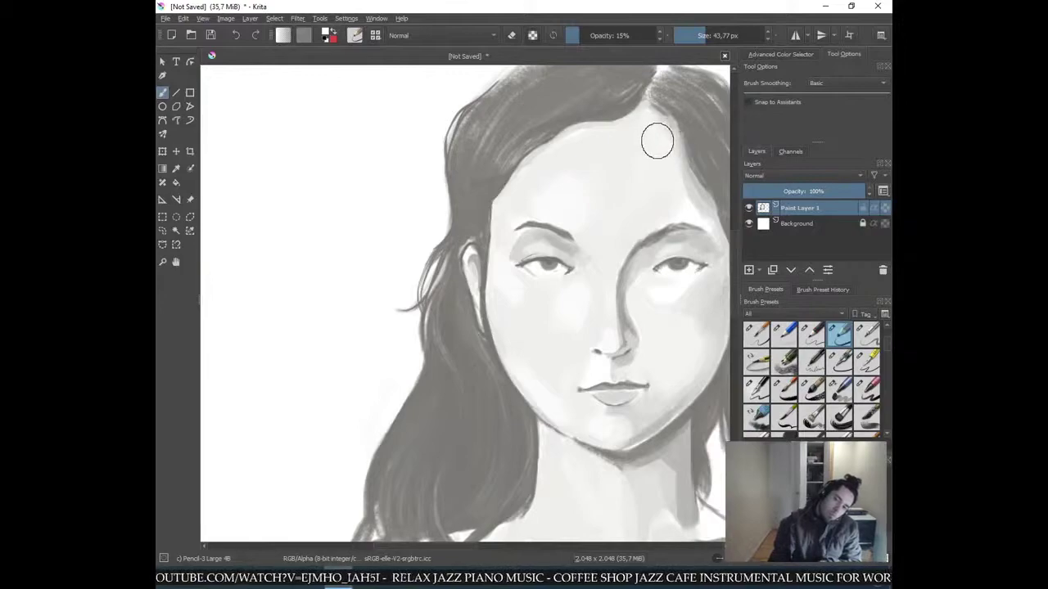
key(minus)
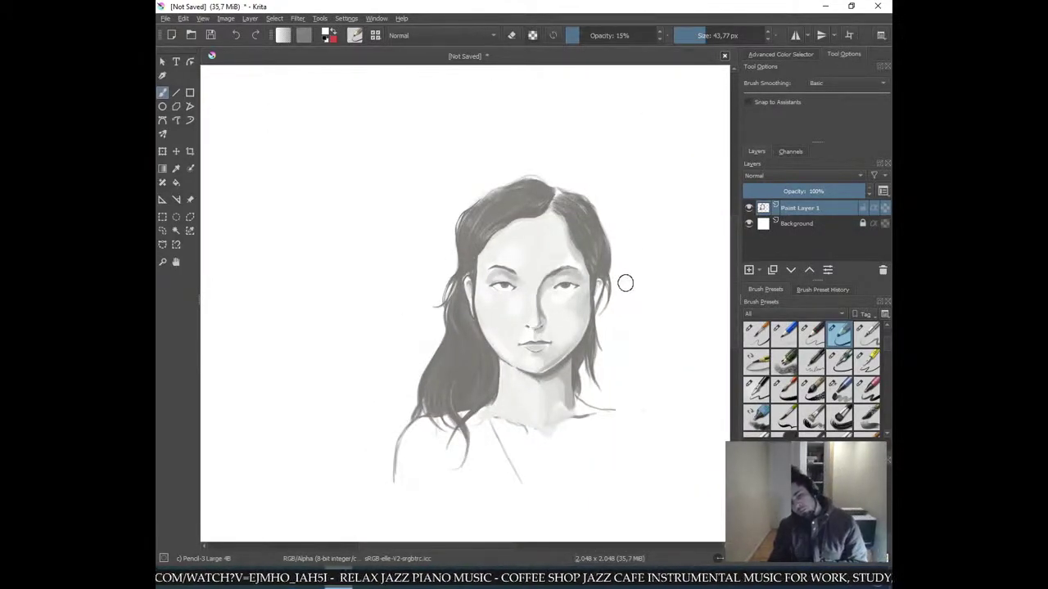
key(plus)
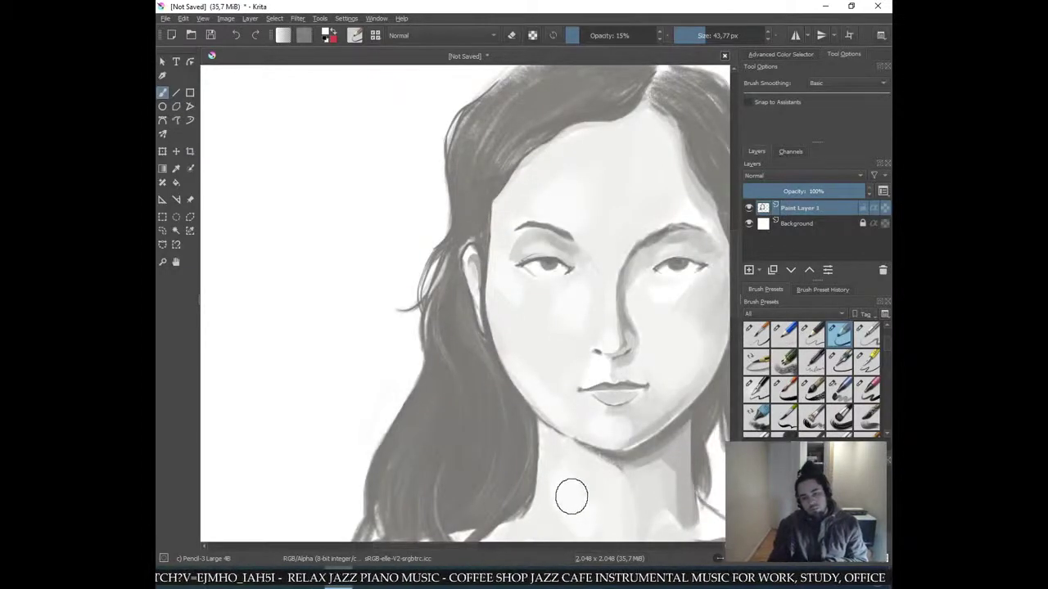
key(minus)
key(minus)
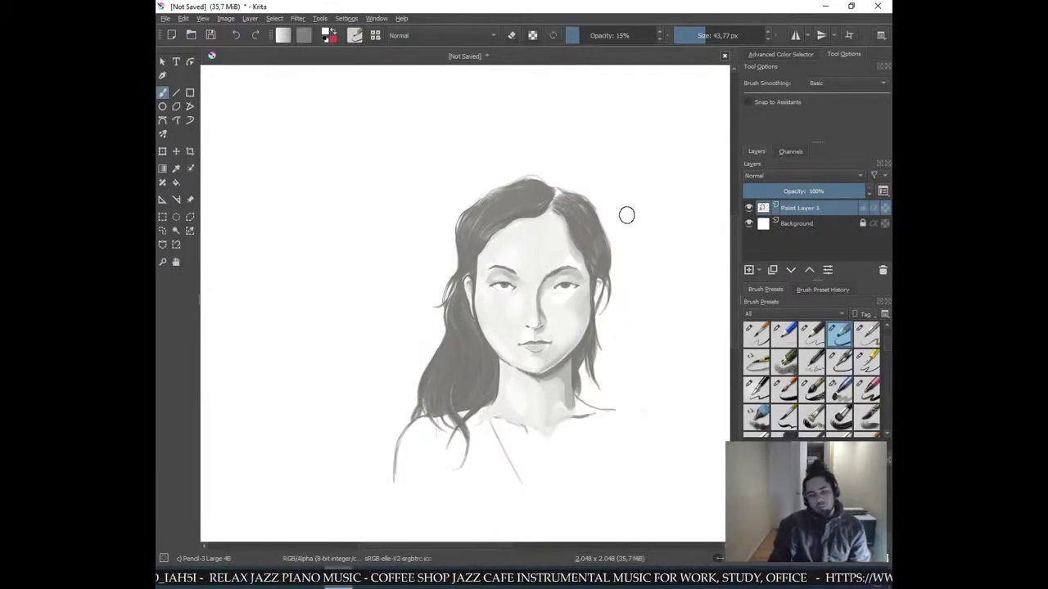
key(ctrl+plus)
key(ctrl+plus)
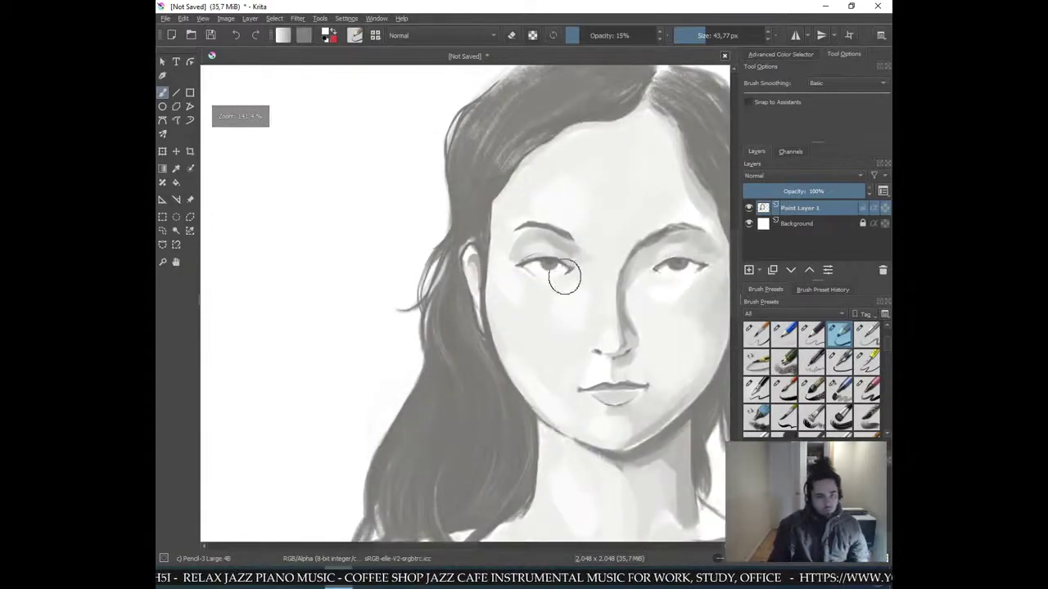
- Sample the hair's grey and draw crisp strands along the crown's outer edge with the Ink-3 Gpen brush
ctrl+click(462, 182)
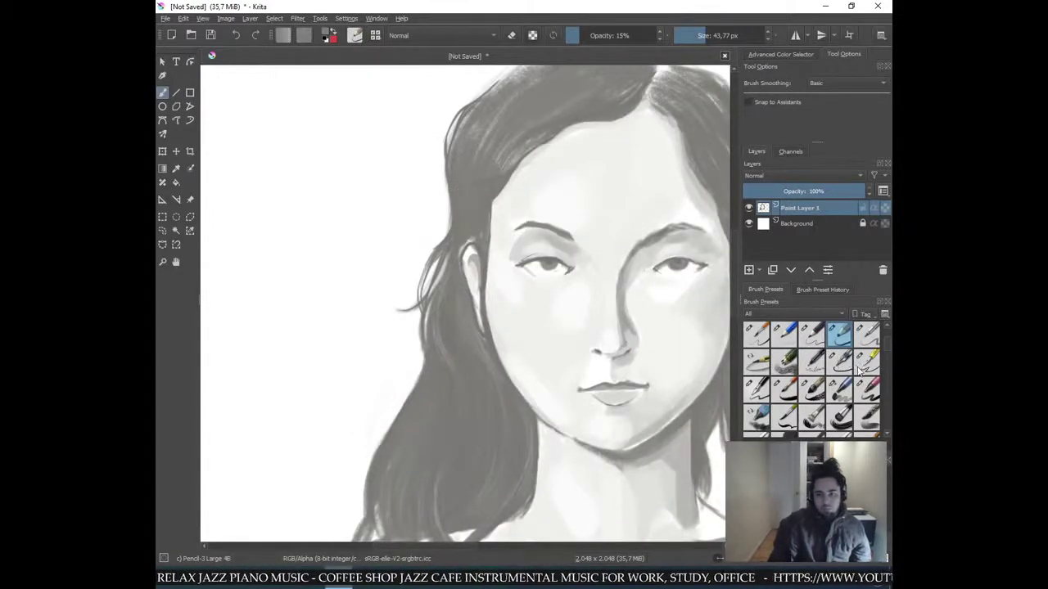
click(865, 361)
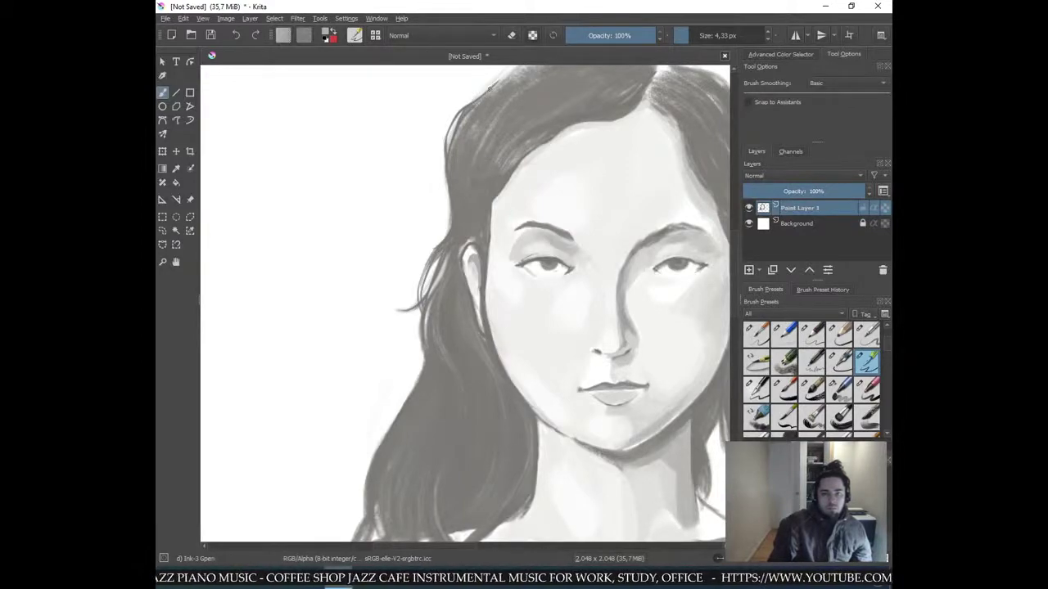
ctrl+click(463, 113)
ctrl+click(462, 118)
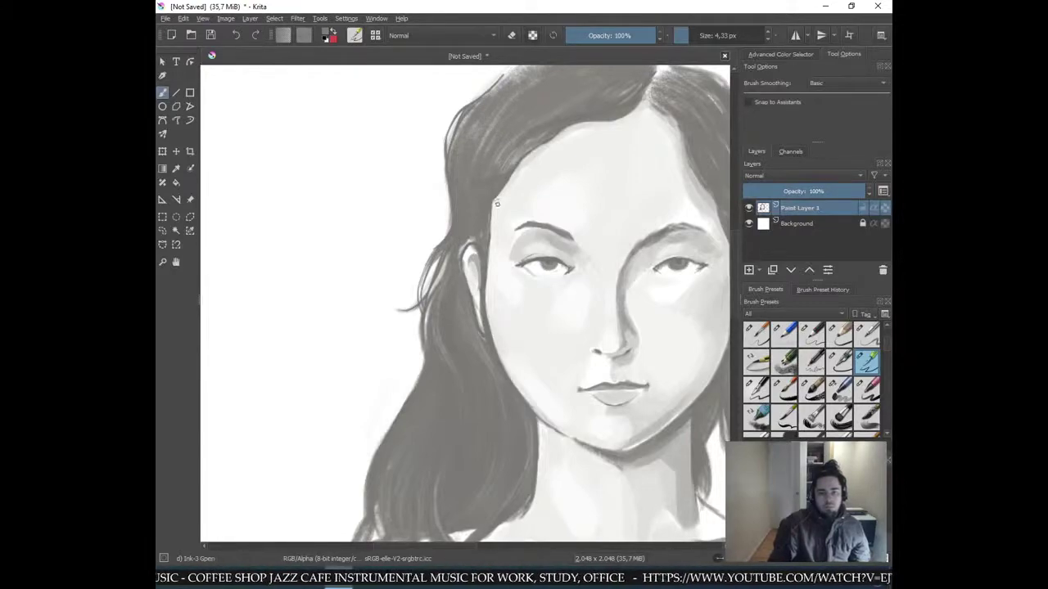
- Sharpen the hairline along the forehead and down the temple with dark grey ink strokes
key(ctrl+plus)
key(ctrl+plus)
drag(543, 120, 487, 213)
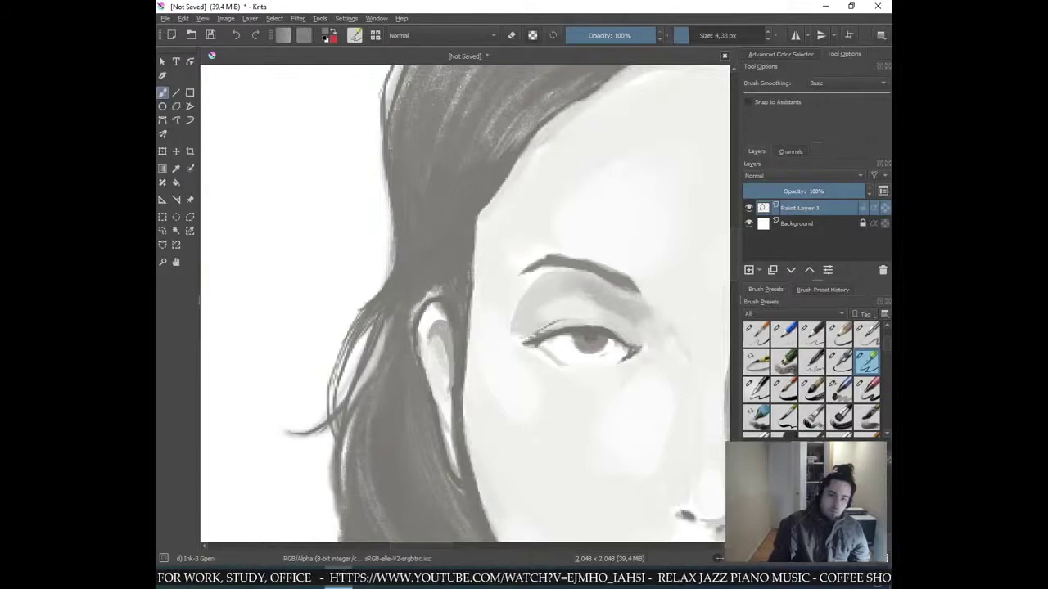
drag(474, 260, 471, 282)
drag(474, 234, 473, 273)
key(ctrl+minus)
key(ctrl+minus)
key(ctrl+minus)
key(ctrl+minus)
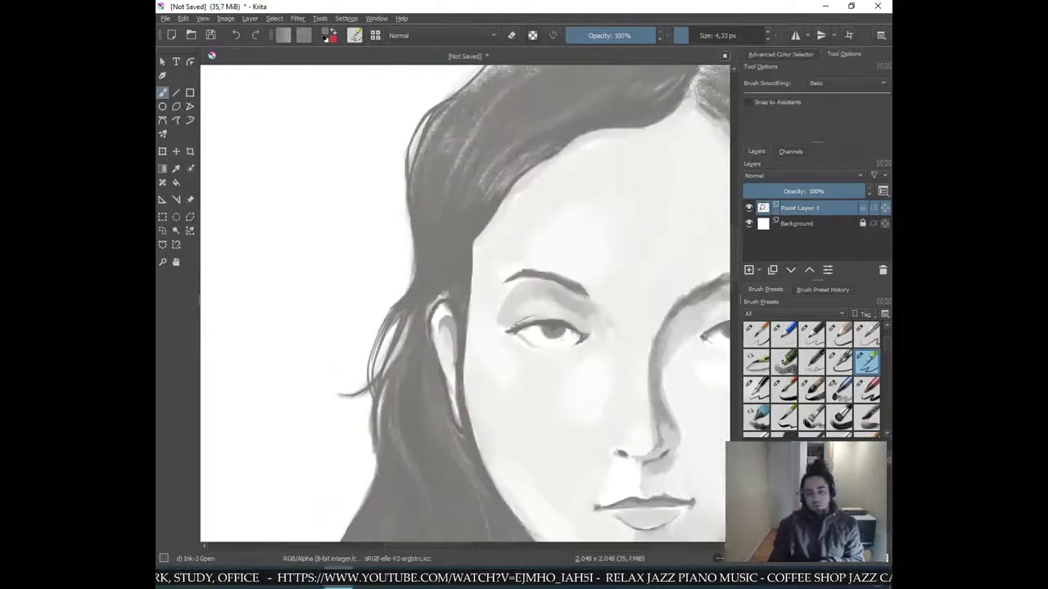
- Draw a thin hair strand across the lower part of the ear beside the loose long hair
key(ctrl+plus)
key(plus)
key(plus)
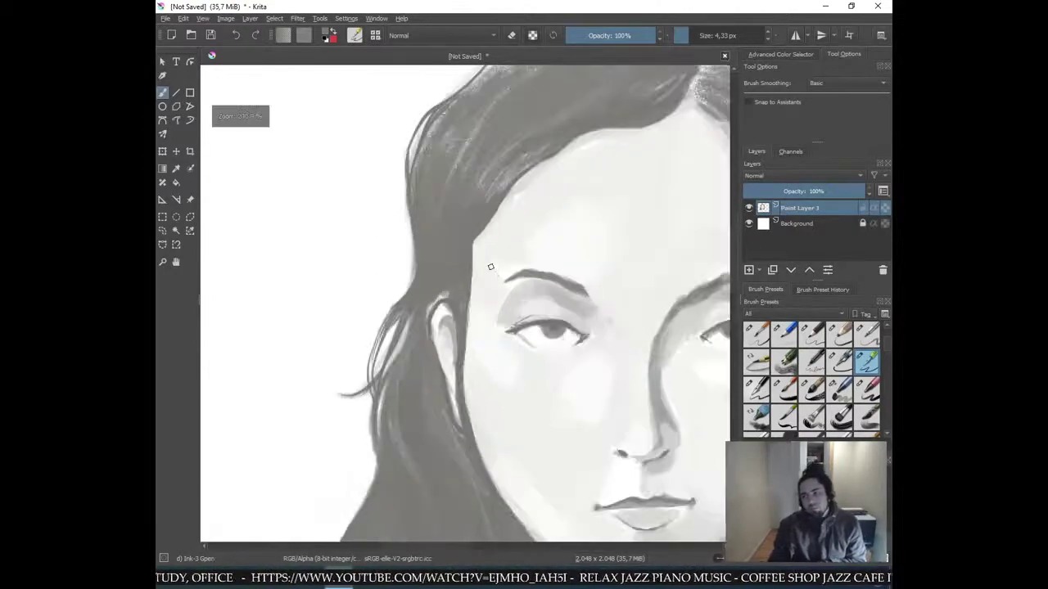
drag(452, 369, 457, 411)
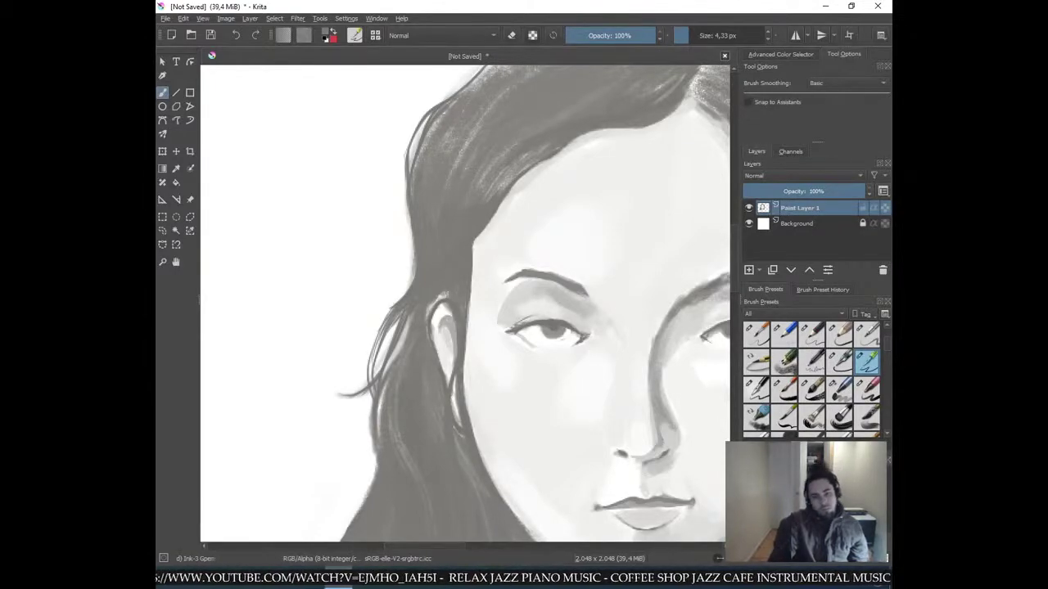
key(minus)
key(minus)
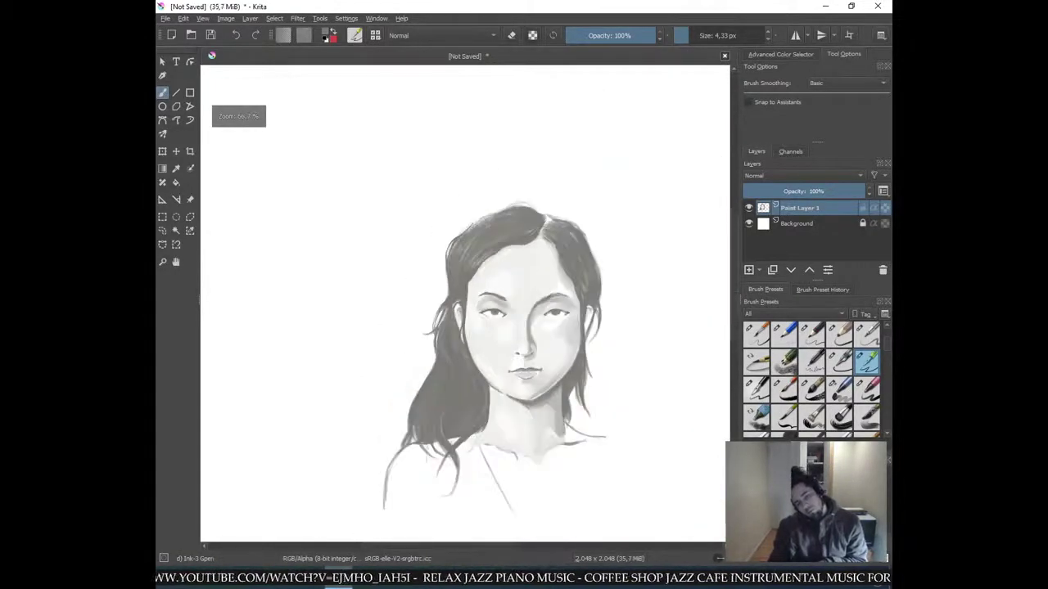
key(plus)
key(plus)
key(plus)
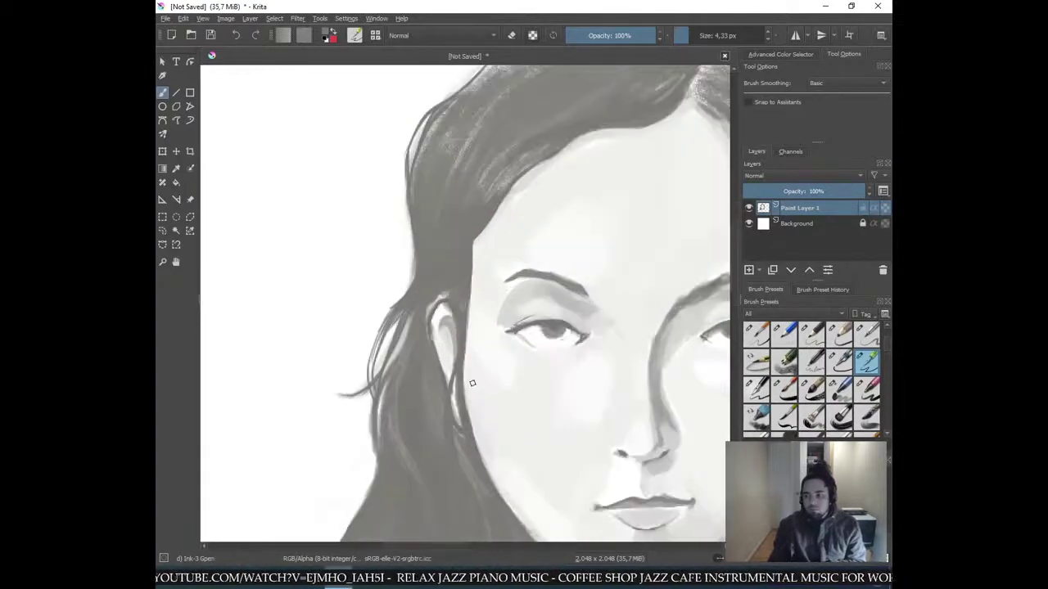
- Add a small grey beauty mark on the lower cheek, on the side with the long loose hair
mouse_move(527, 345)
mouse_down()
mouse_move(444, 235)
mouse_move(407, 206)
mouse_move(402, 235)
mouse_up()
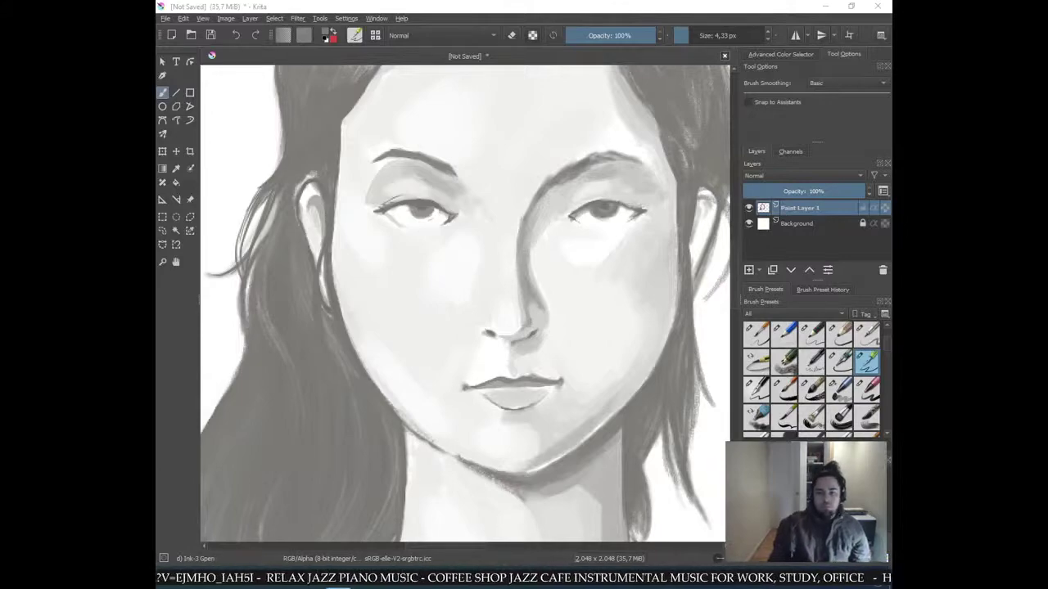
key(ctrl)
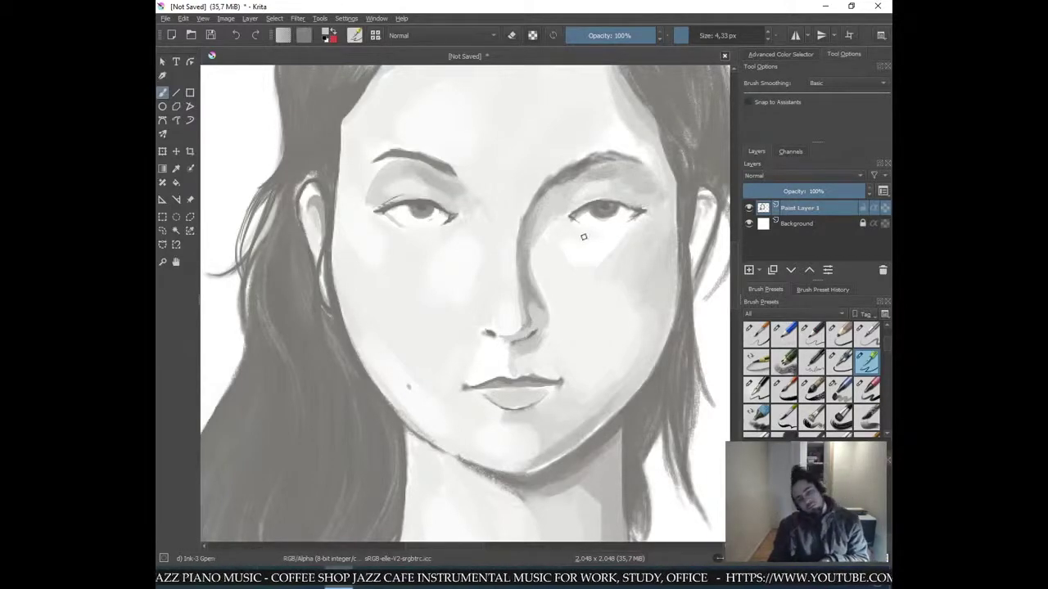
key(minus)
key(minus)
key(minus)
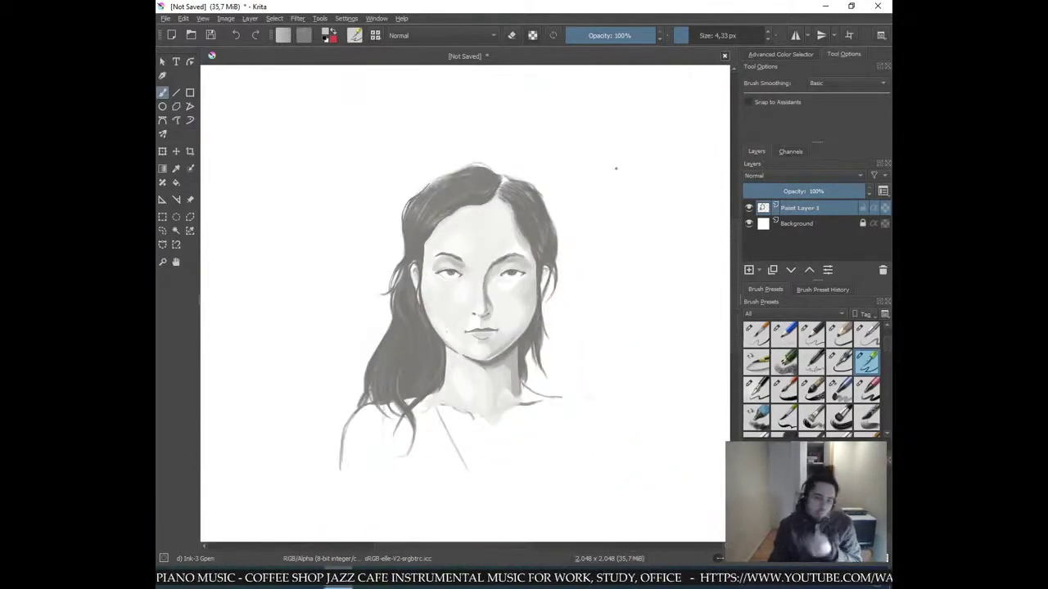
key(plus)
key(plus)
key(plus)
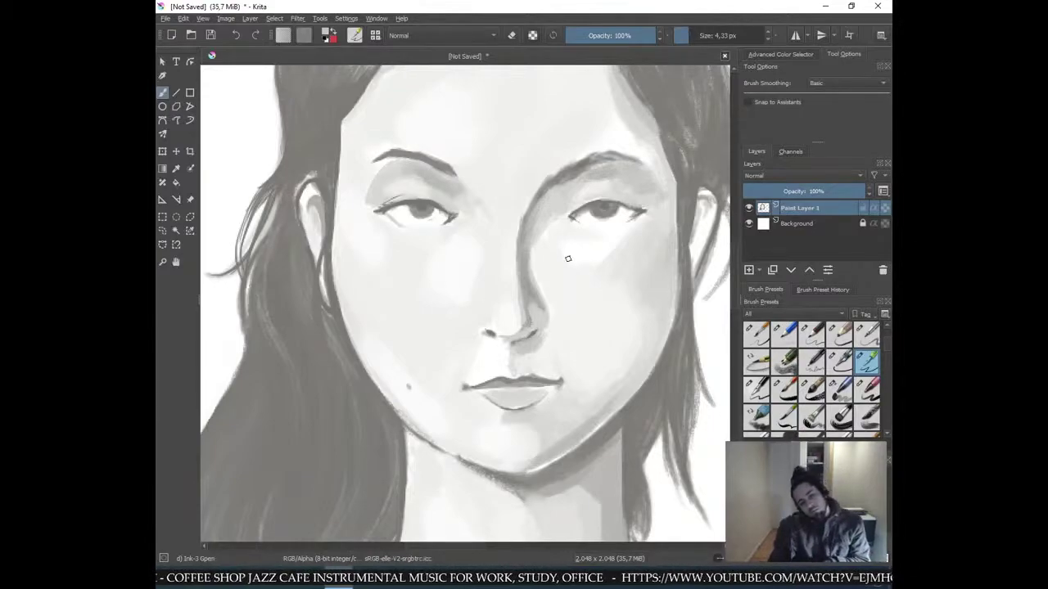
key(minus)
key(minus)
key(minus)
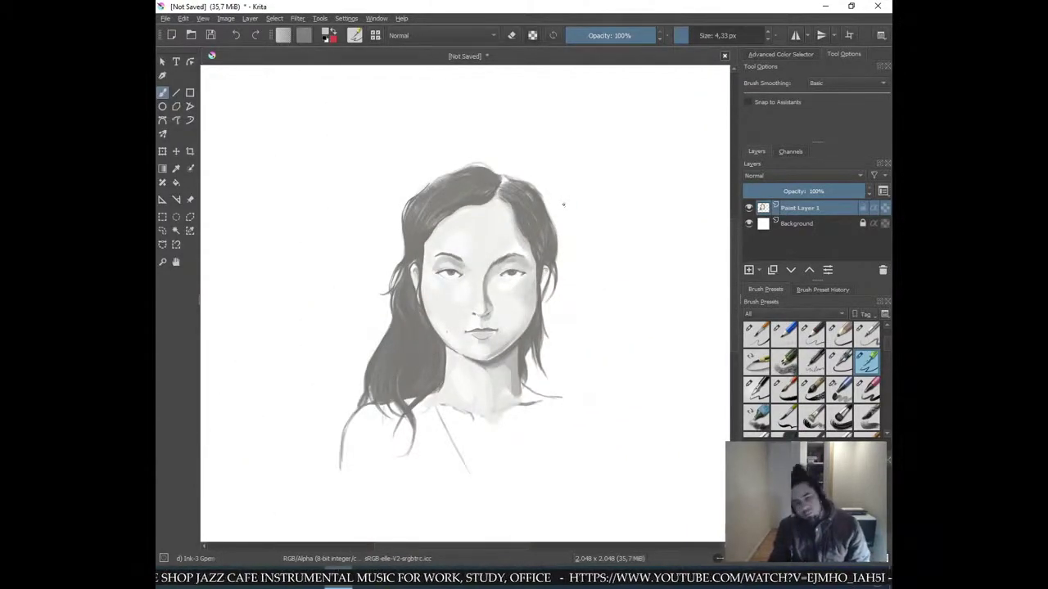
key(plus)
key(plus)
key(plus)
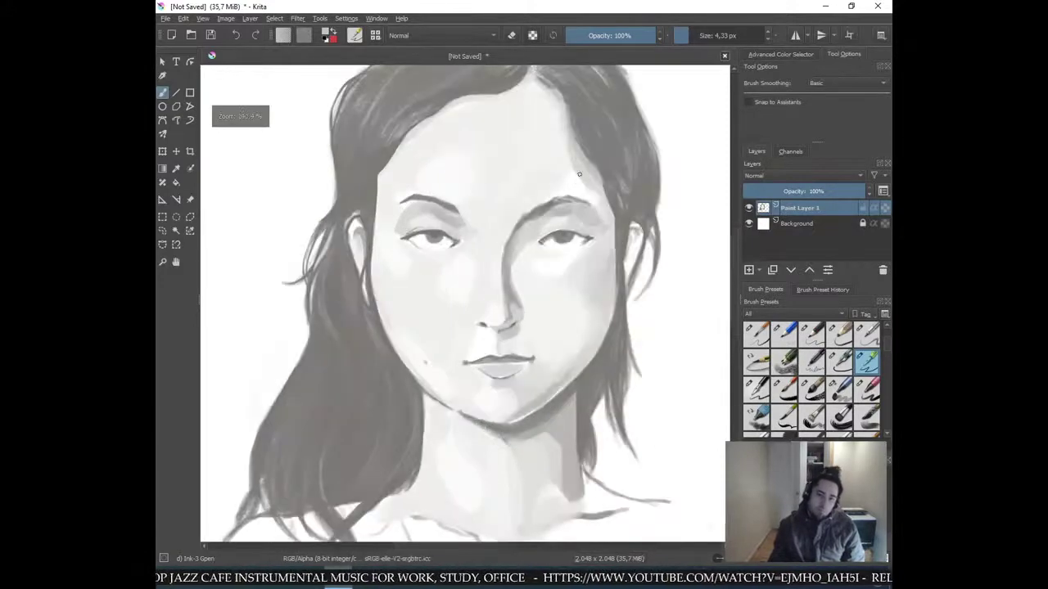
- Sample the dark hair tone and ink fine strands around the loose lock next to the ear
ctrl+click(338, 217)
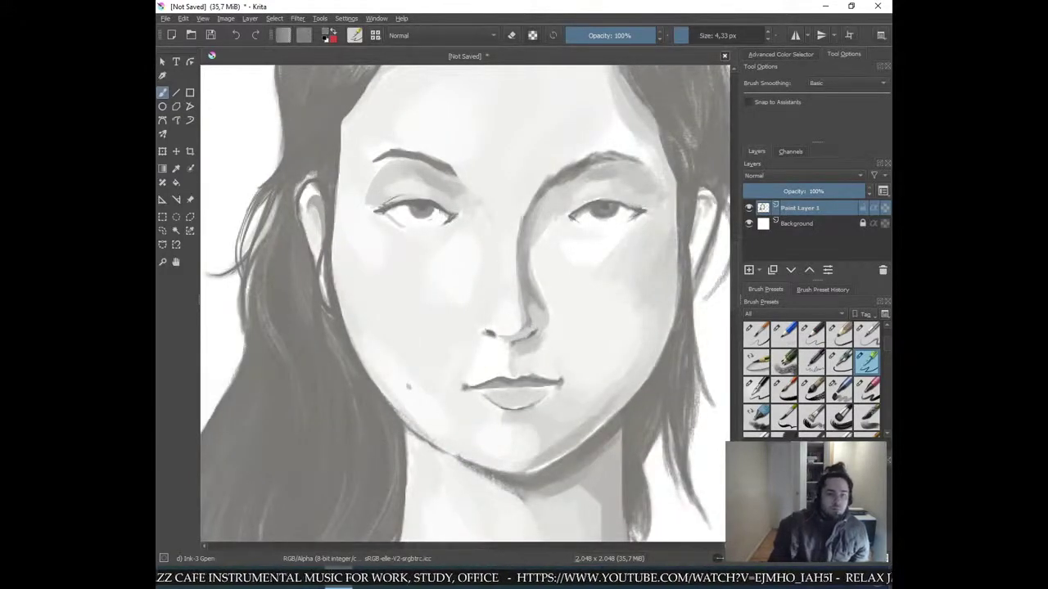
drag(252, 211, 242, 237)
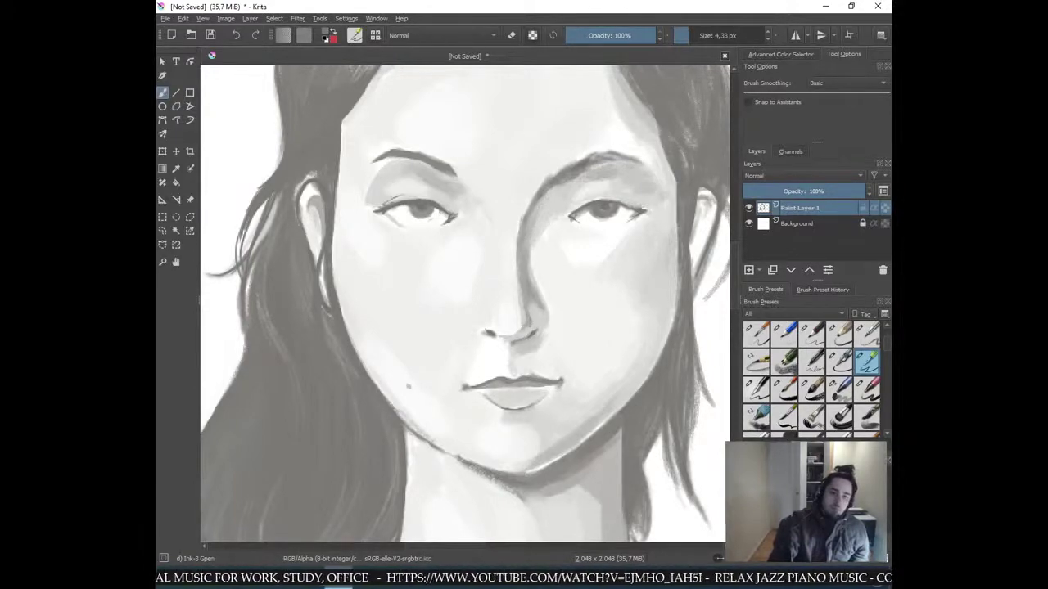
drag(274, 197, 324, 282)
- Refine the outer hair contour below the ear and the loose strands above it with thin ink strokes
key(plus)
key(plus)
key(plus)
key(plus)
drag(320, 339, 414, 278)
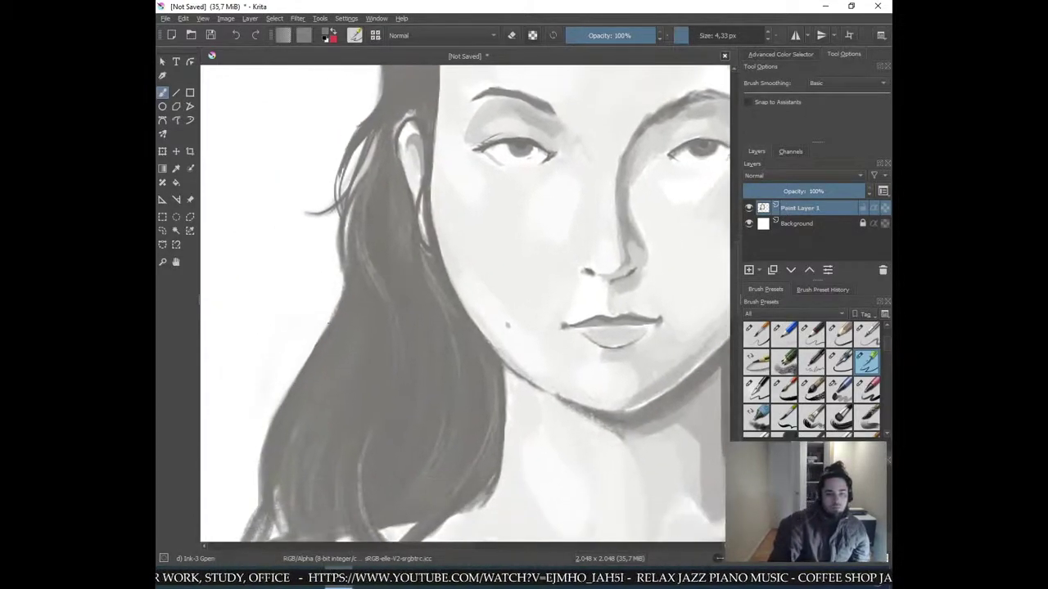
drag(339, 228, 345, 288)
drag(351, 211, 344, 241)
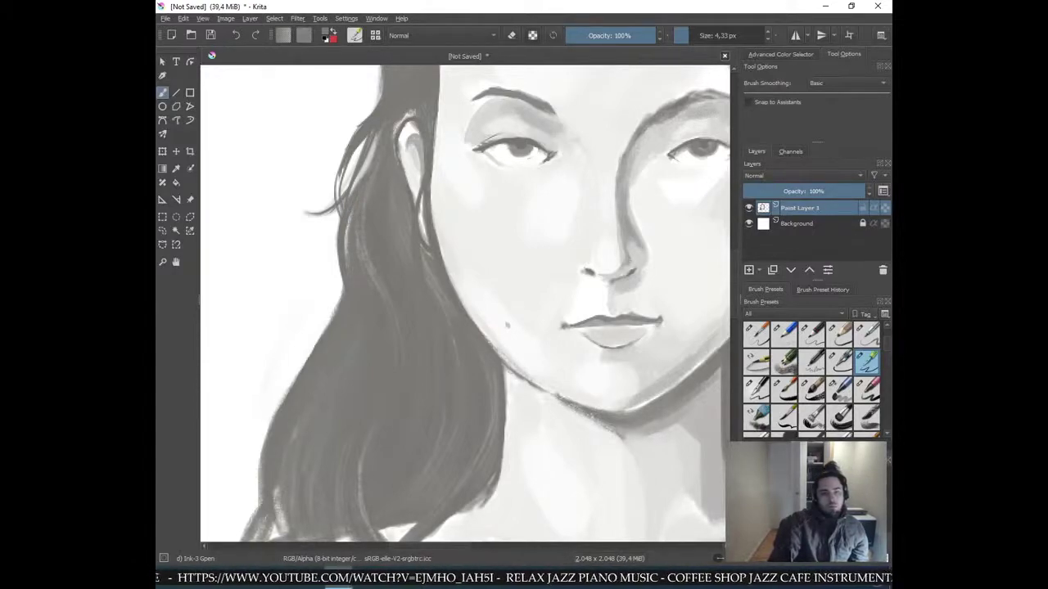
drag(371, 155, 378, 131)
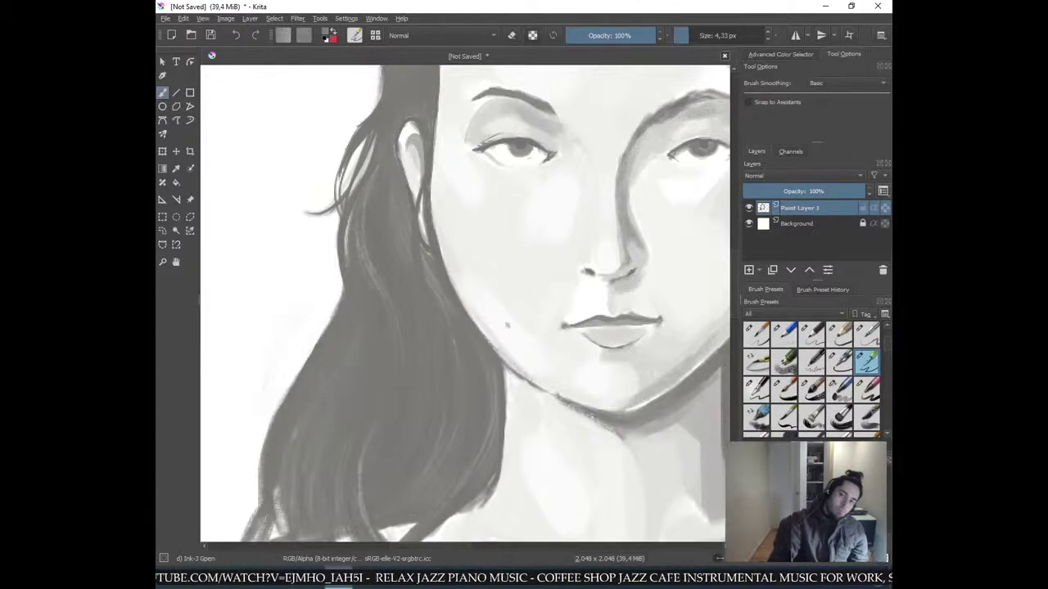
key(minus)
key(minus)
key(minus)
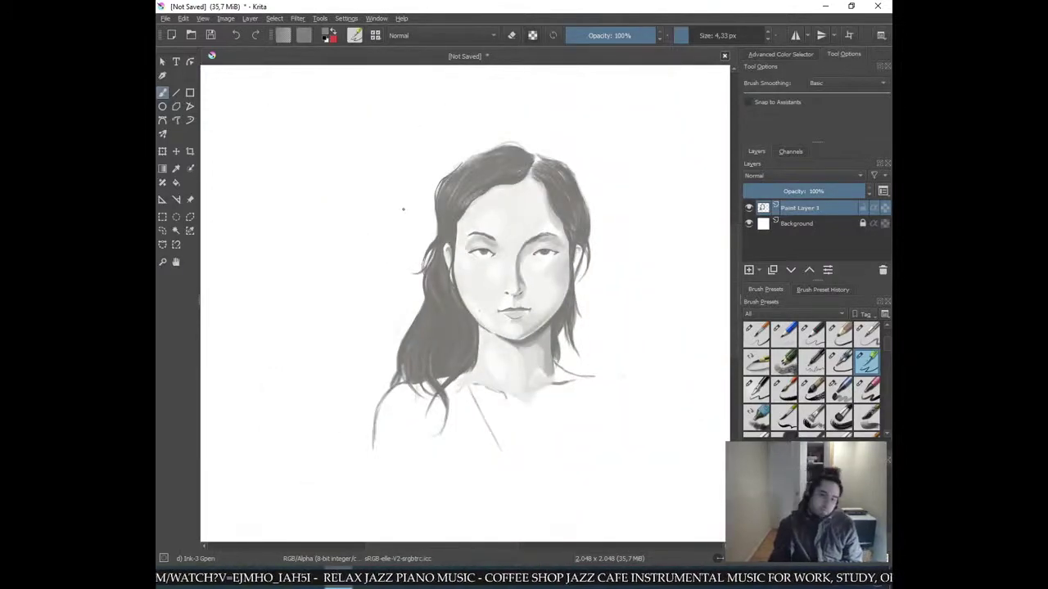
key(ctrl+plus)
key(ctrl+plus)
key(ctrl+plus)
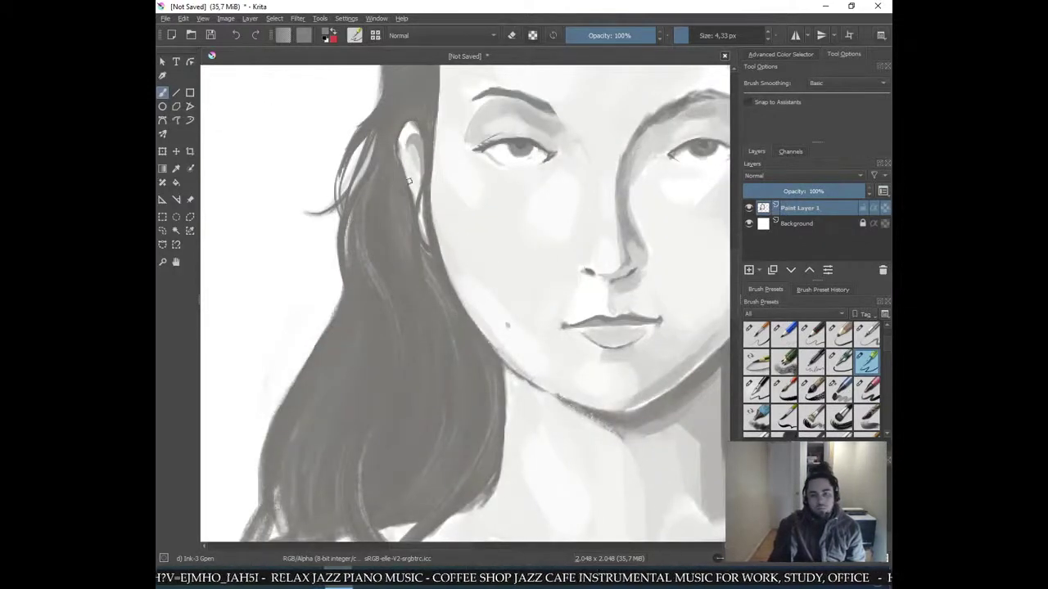
key(plus)
key(plus)
drag(635, 256, 381, 295)
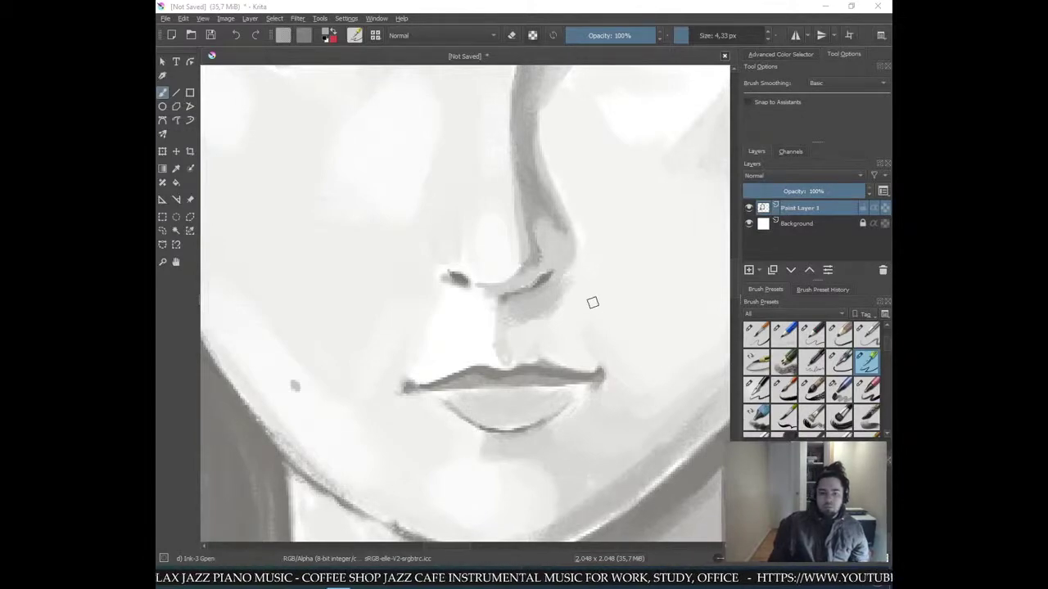
scroll(591, 301, down, 5)
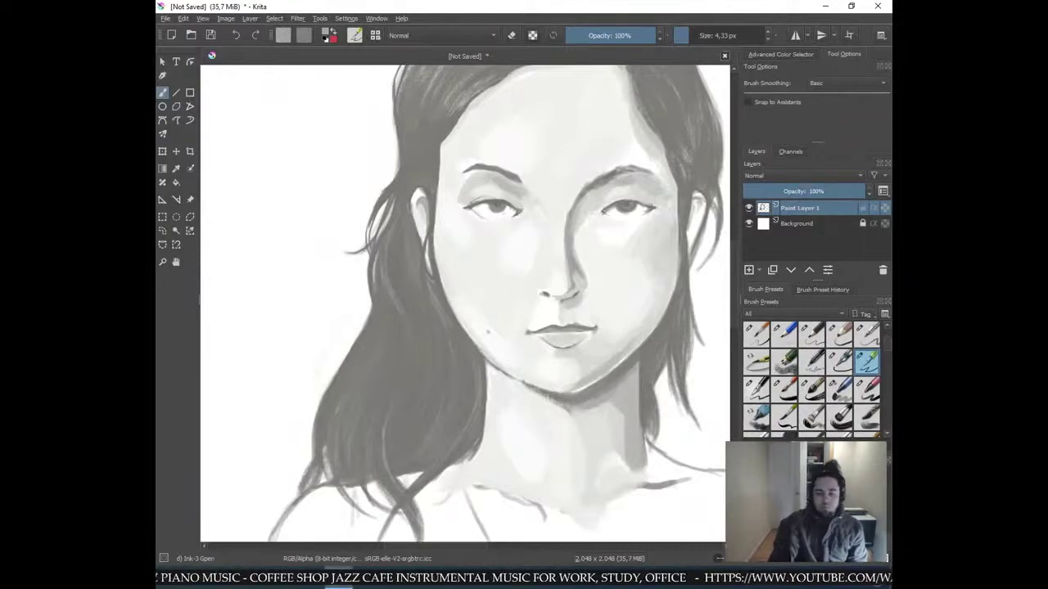
- Ink a short thin grey line along the lower edge of the chin
scroll(561, 283, up, 3)
scroll(477, 398, up, 2)
drag(467, 414, 514, 406)
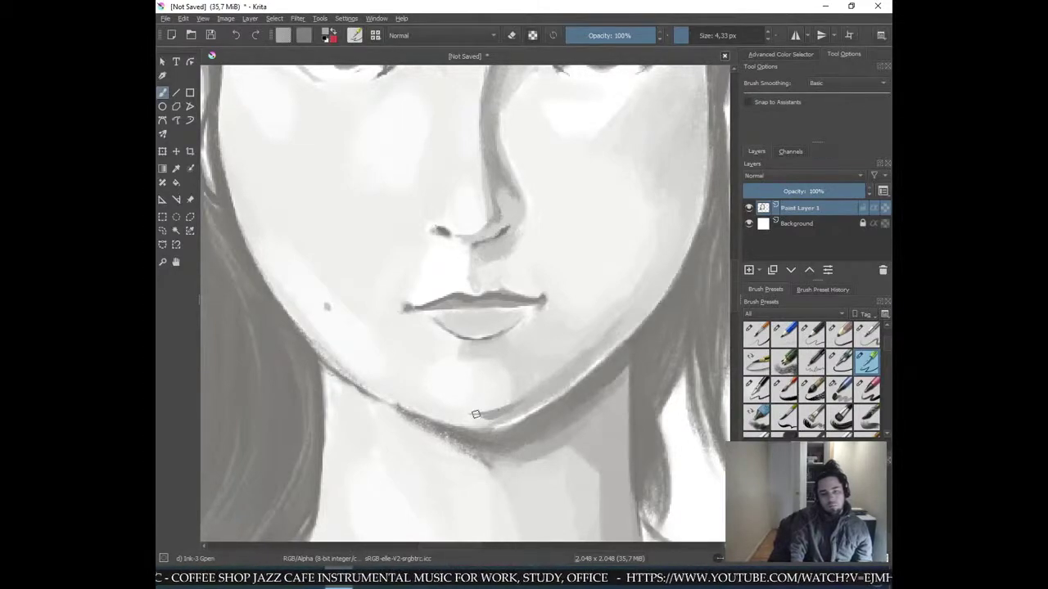
key(minus)
key(minus)
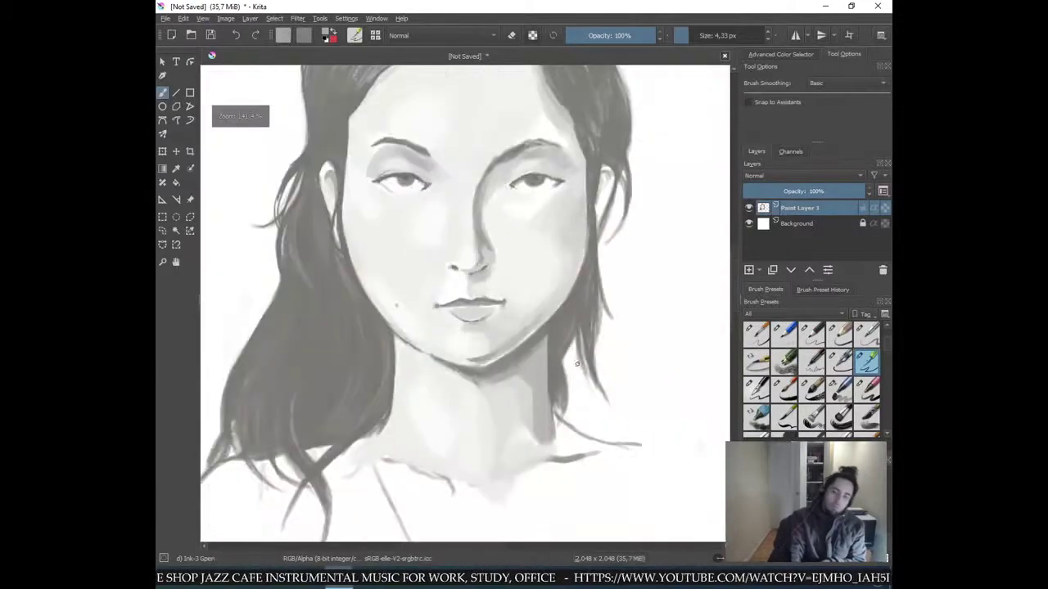
key(minus)
key(minus)
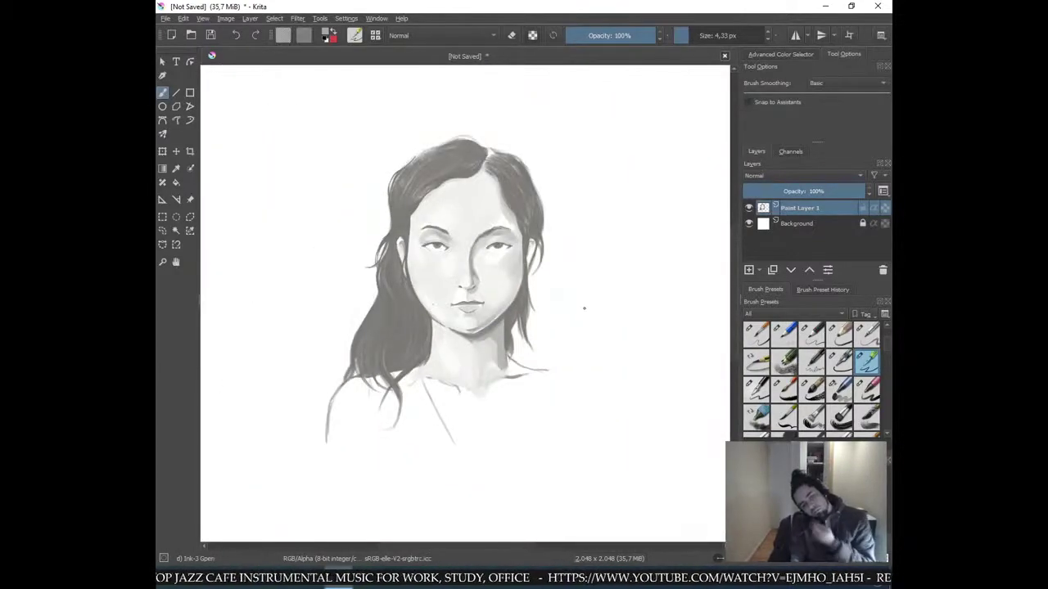
- Sample grey tones from the short side hair and the area around its ear
ctrl+click(527, 195)
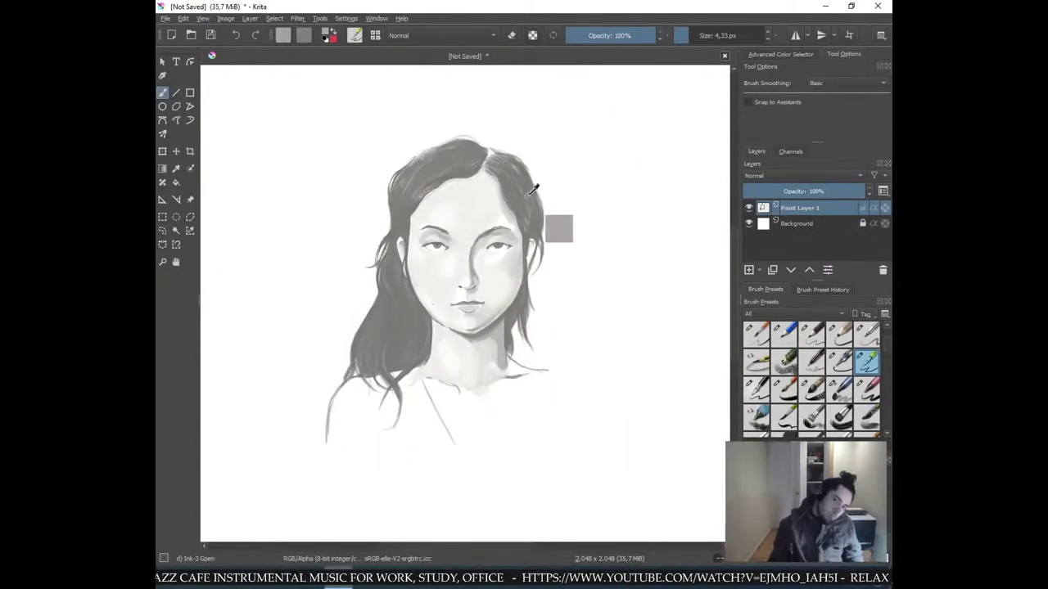
ctrl+click(530, 196)
ctrl+click(539, 194)
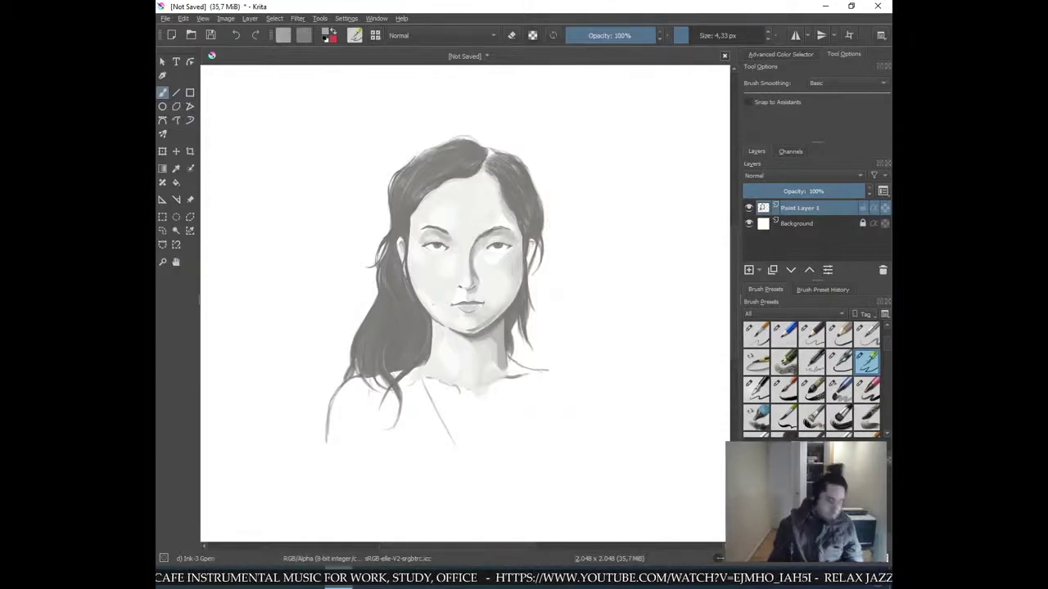
ctrl+click(532, 243)
ctrl+click(531, 244)
ctrl+click(526, 247)
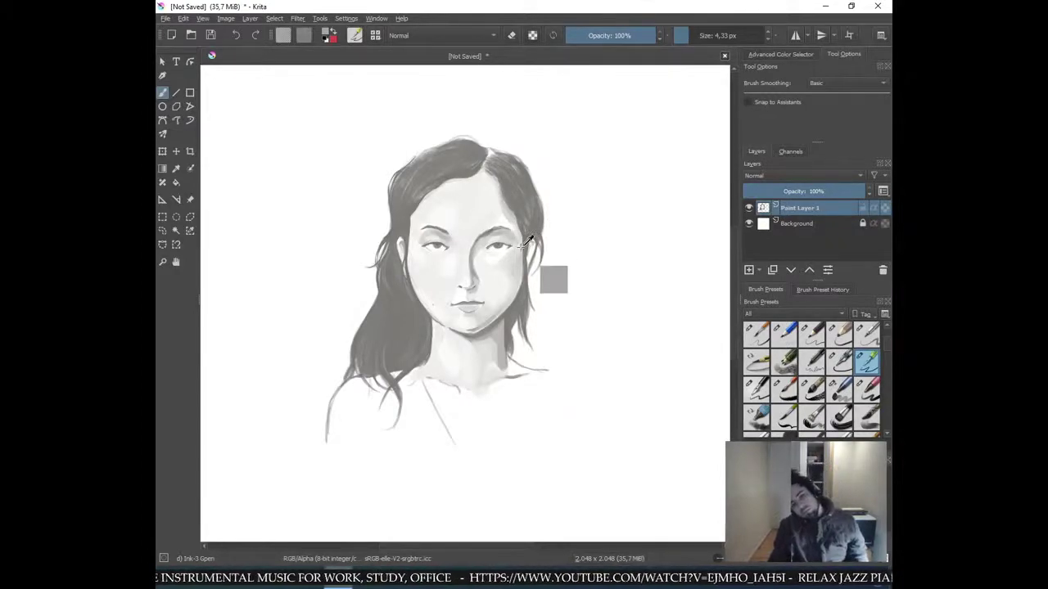
- Sample the tones under the chin and refine the thin contour along the chin and jaw
key(ctrl+plus)
key(ctrl+plus)
key(ctrl+plus)
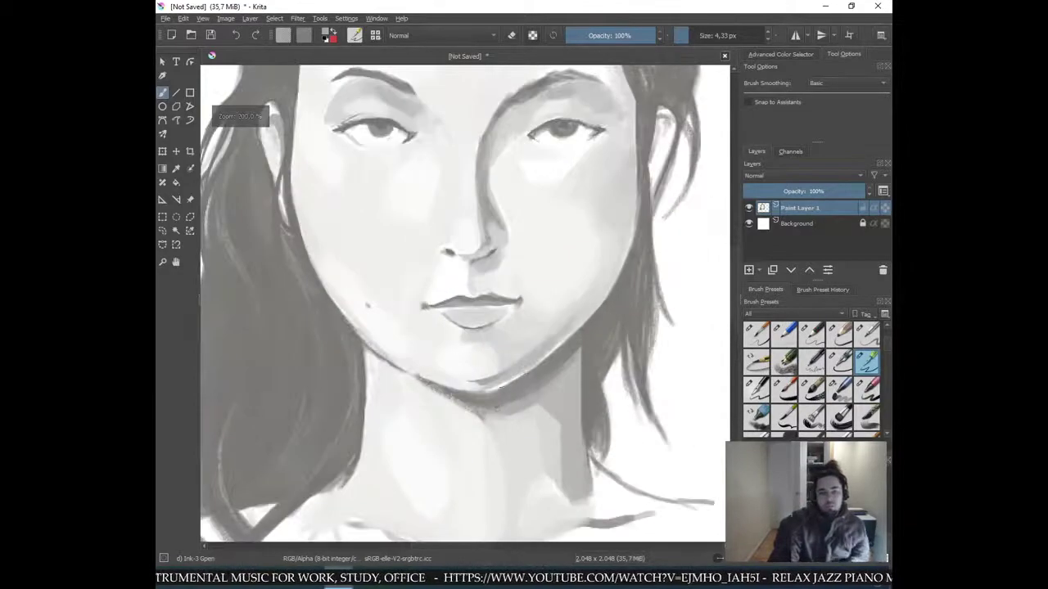
ctrl+click(483, 393)
ctrl+click(467, 393)
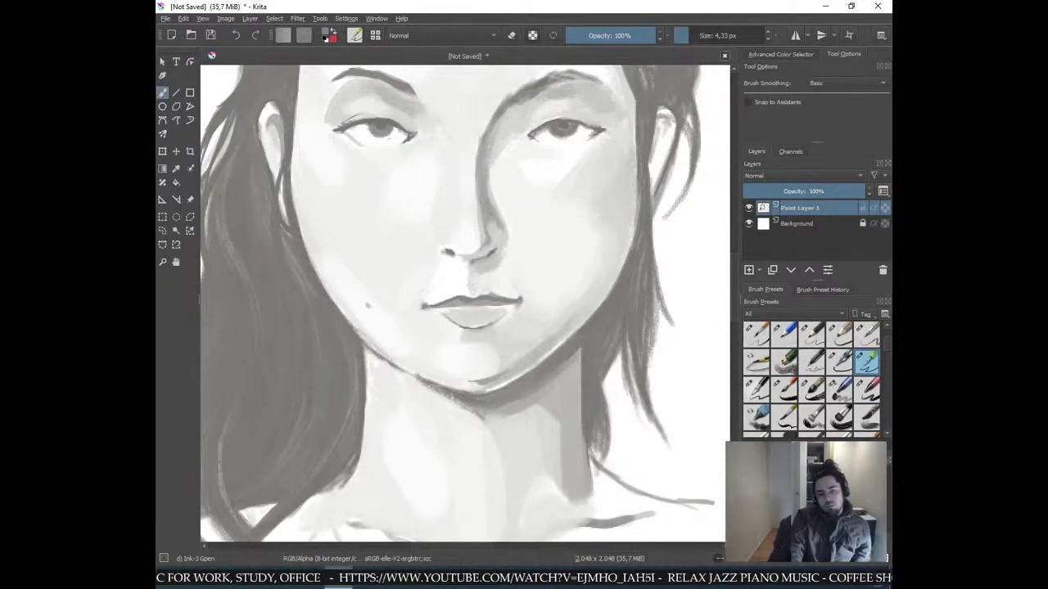
drag(471, 383, 524, 372)
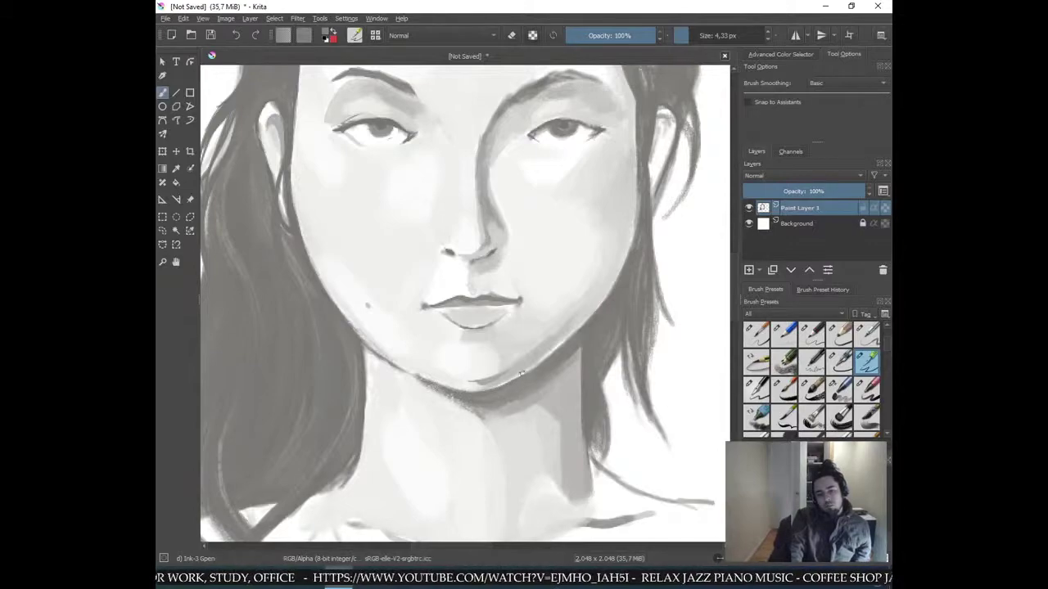
ctrl+click(513, 383)
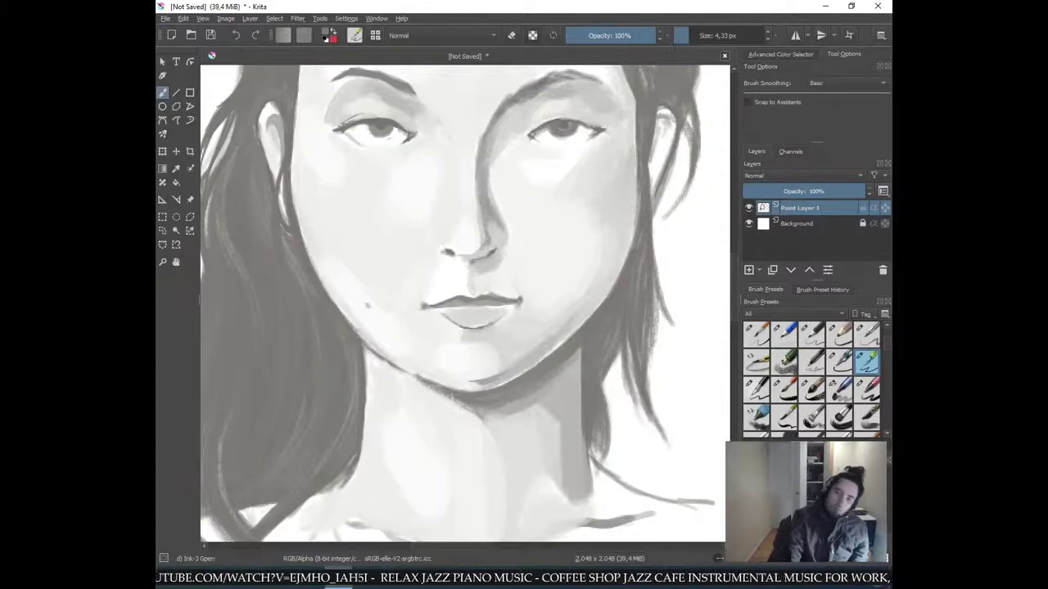
scroll(491, 391, down, 4)
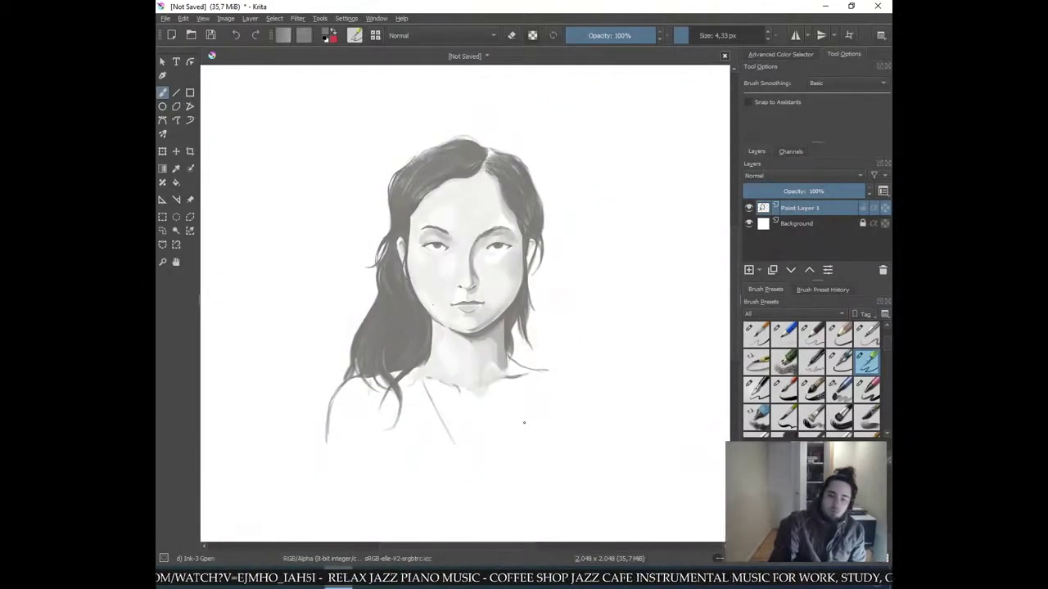
- Touch up the inner edge of the long loose hair beside the neck with a short ink stroke
scroll(464, 301, up, 4)
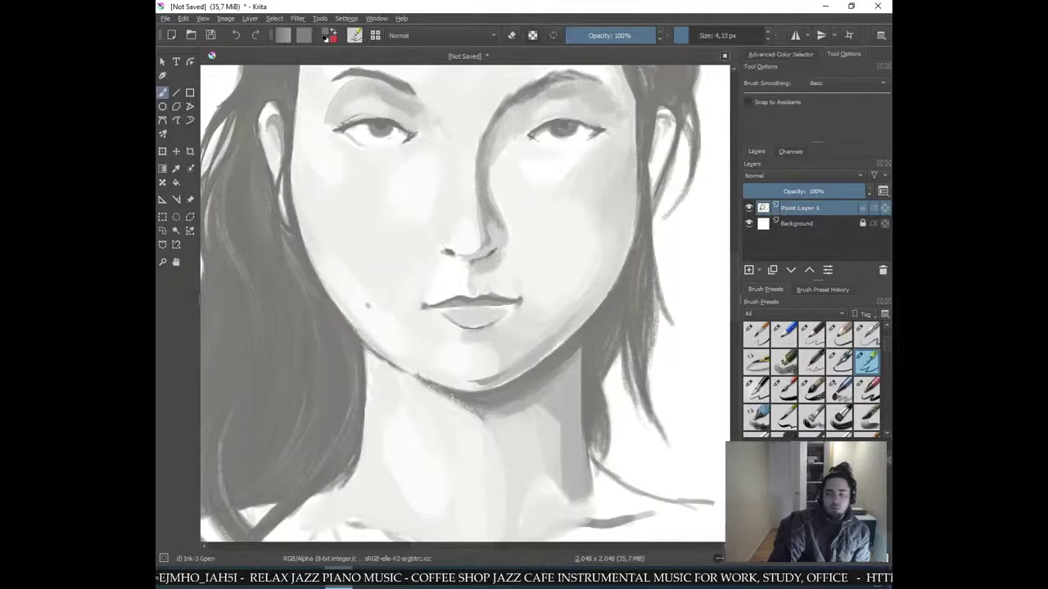
scroll(596, 272, down, 5)
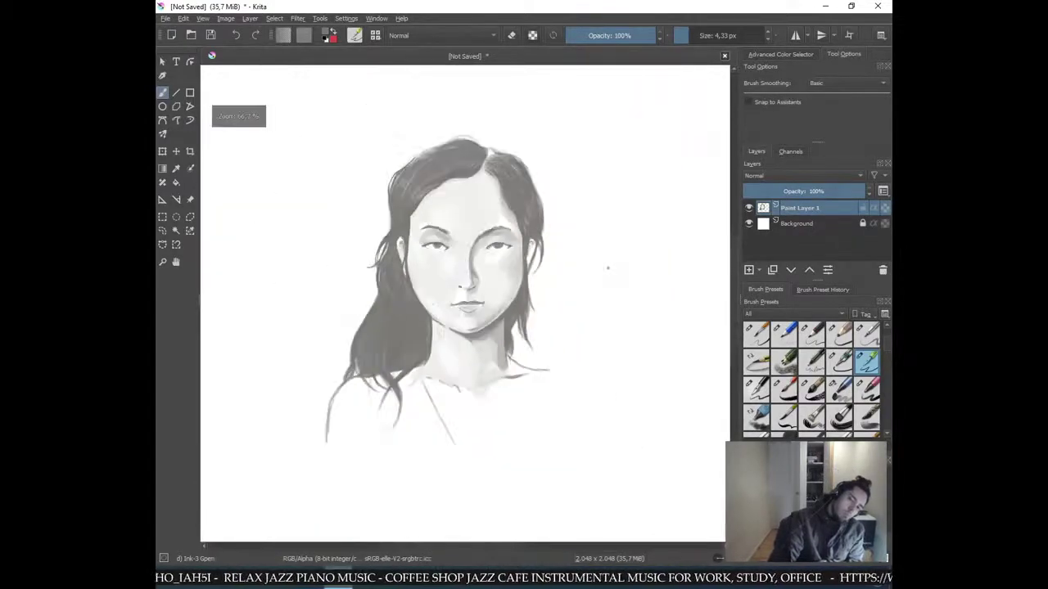
scroll(592, 277, up, 5)
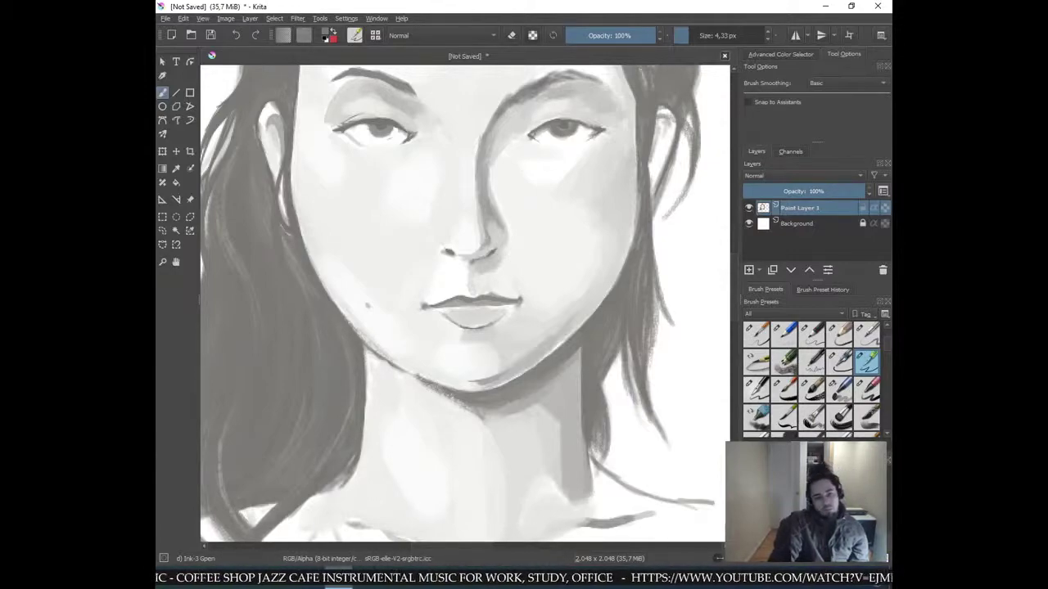
drag(365, 412, 366, 394)
key(ctrl+z)
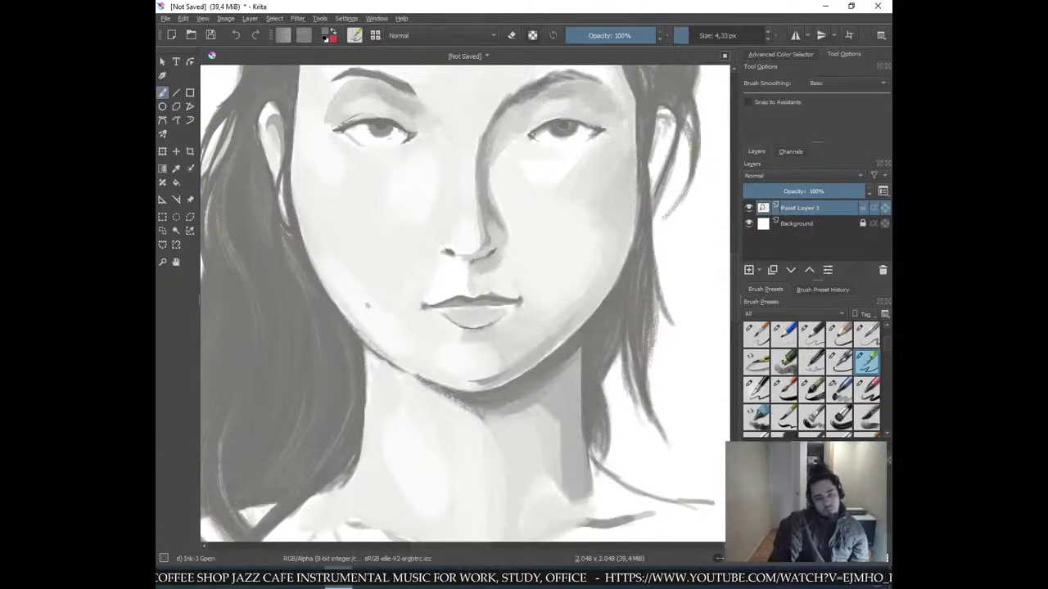
drag(364, 420, 365, 402)
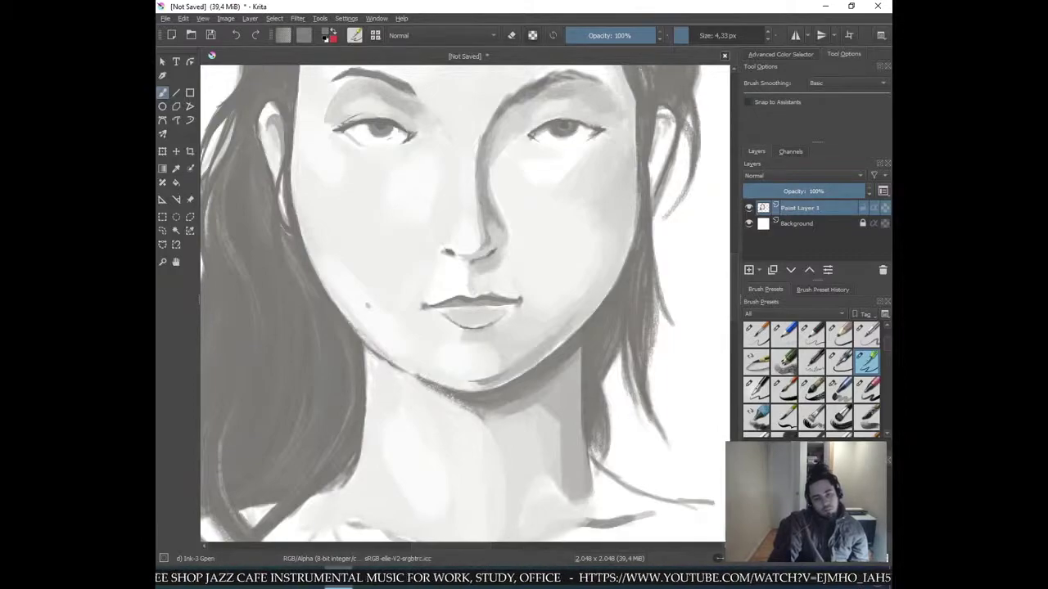
key(minus)
key(minus)
key(minus)
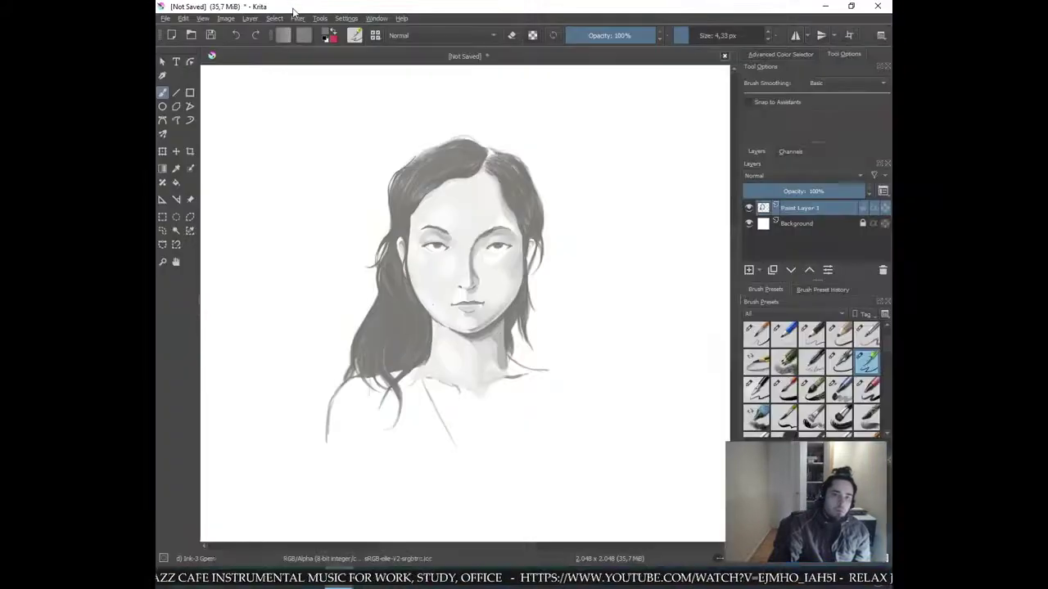
- Mirror the image horizontally to check the portrait's proportions and mirror it back
click(231, 20)
click(260, 128)
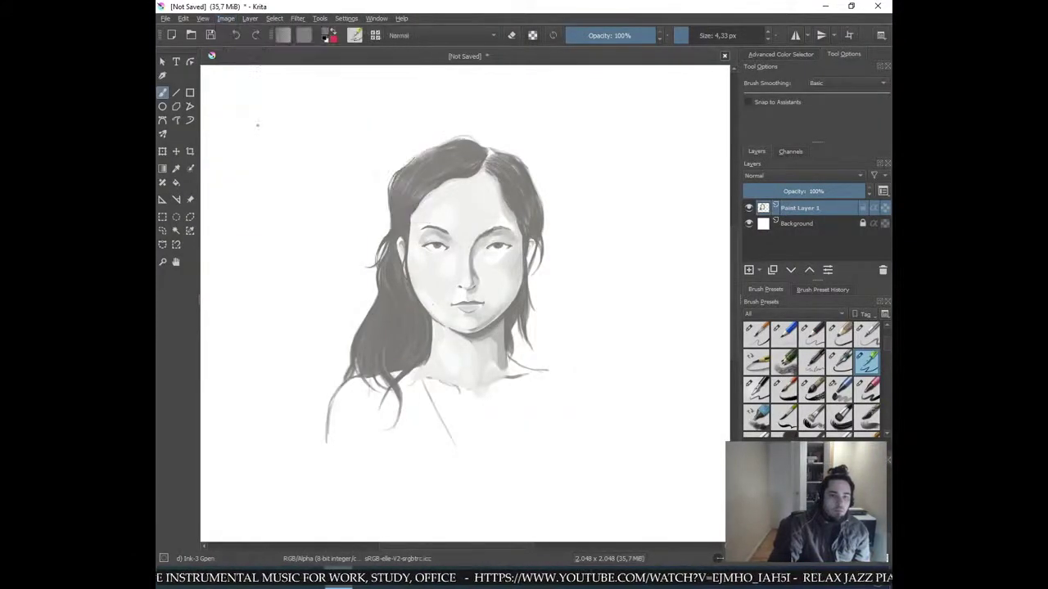
click(225, 19)
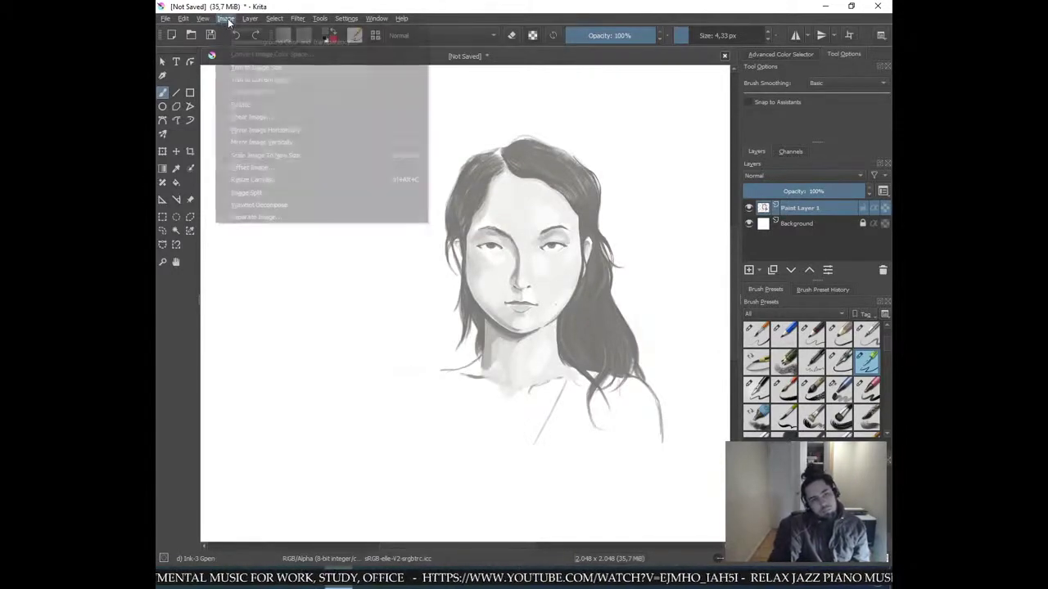
click(262, 129)
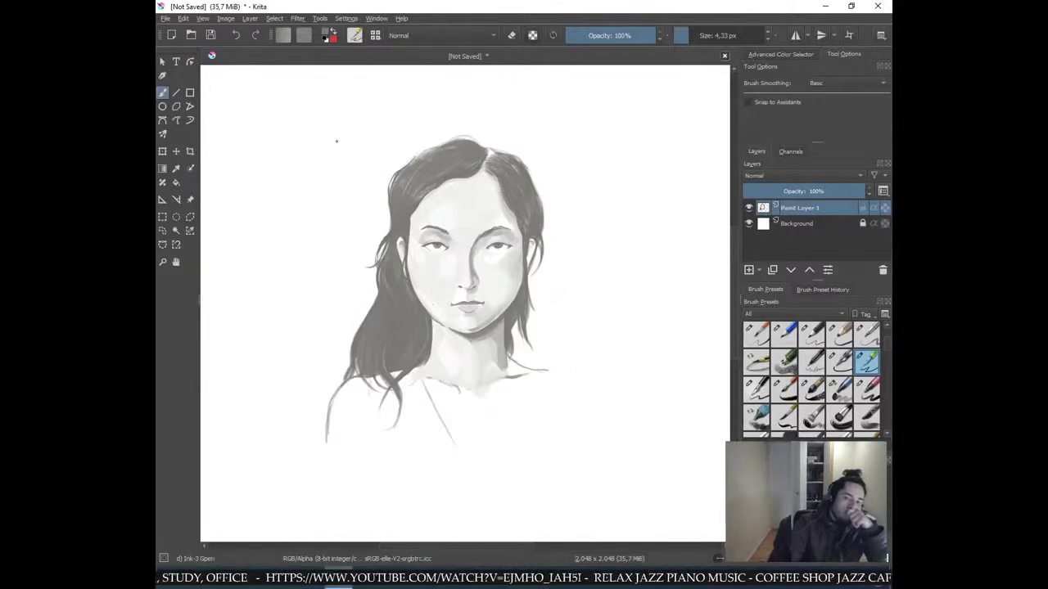
- Refine the outer hair outline at the crown with thin ink strokes
scroll(379, 110, up, 4)
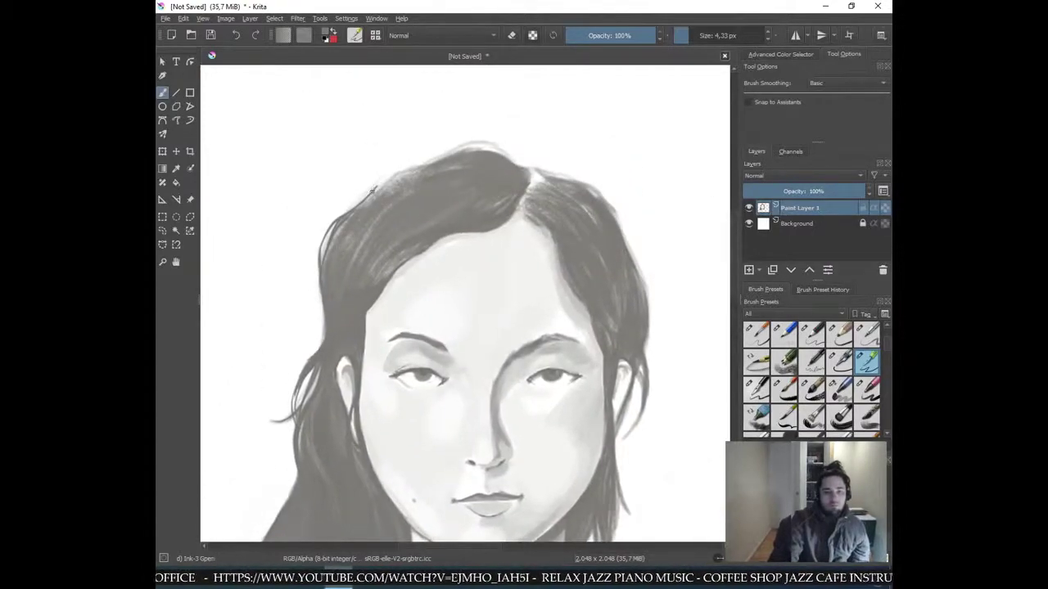
mouse_move(389, 173)
mouse_down()
mouse_move(376, 188)
mouse_move(428, 162)
mouse_up()
key(ctrl+z)
drag(492, 146, 449, 152)
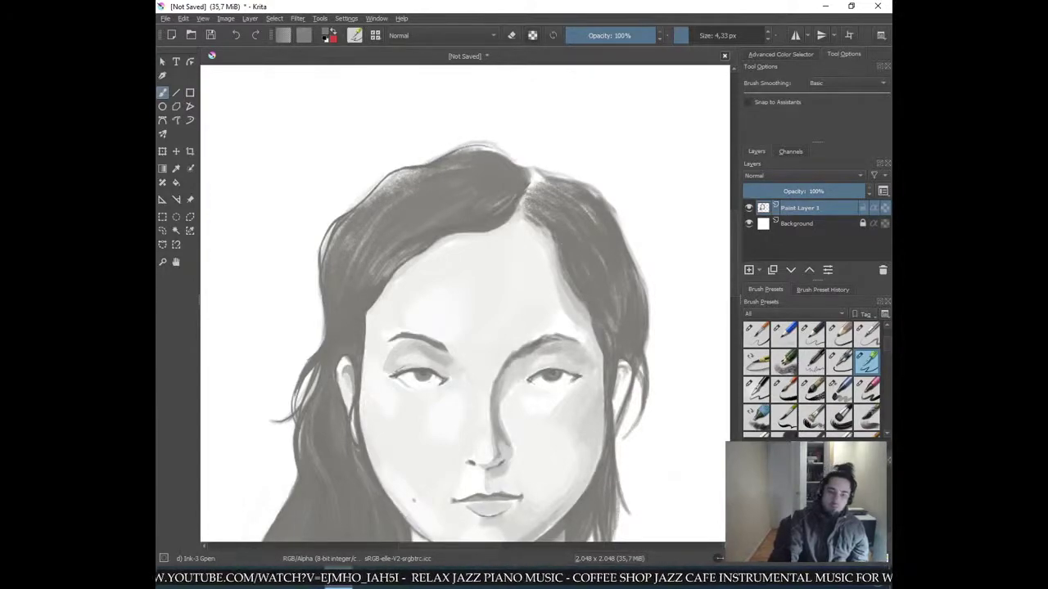
key(ctrl+minus)
key(ctrl+minus)
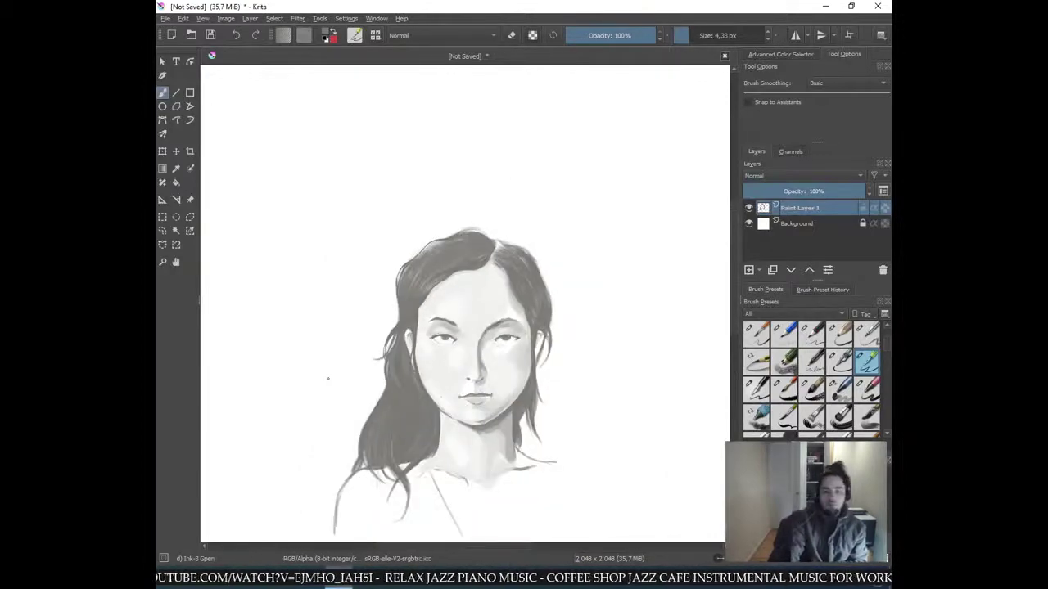
- Ink a thin flyaway strand curving outward from the hair above the ear on the long-haired side
key(ctrl+plus)
key(ctrl+plus)
drag(322, 319, 303, 365)
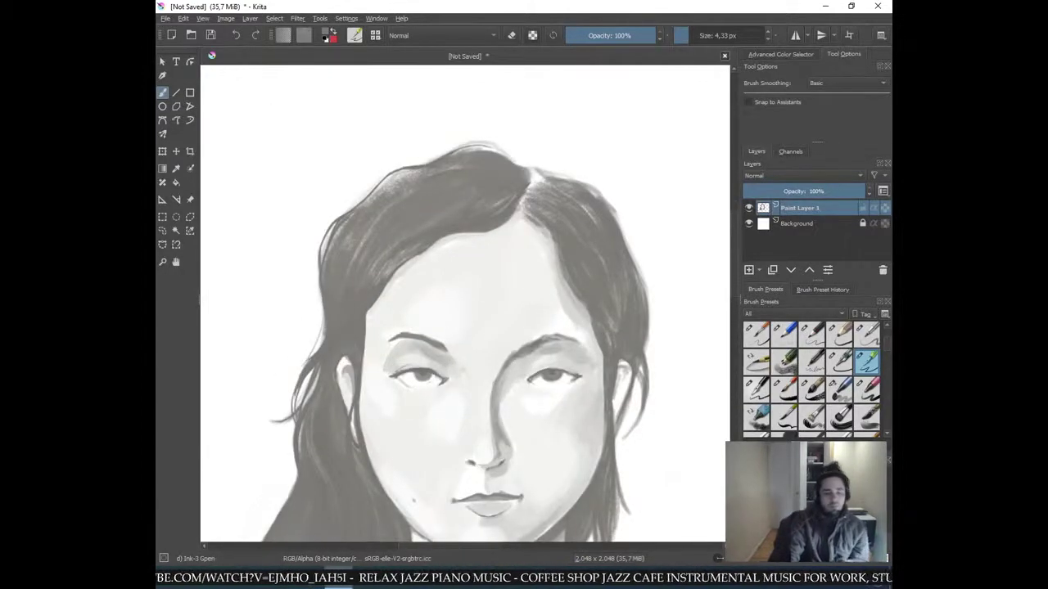
key(ctrl+z)
drag(324, 316, 294, 367)
key(ctrl+z)
drag(324, 312, 291, 370)
key(ctrl+minus)
key(ctrl+minus)
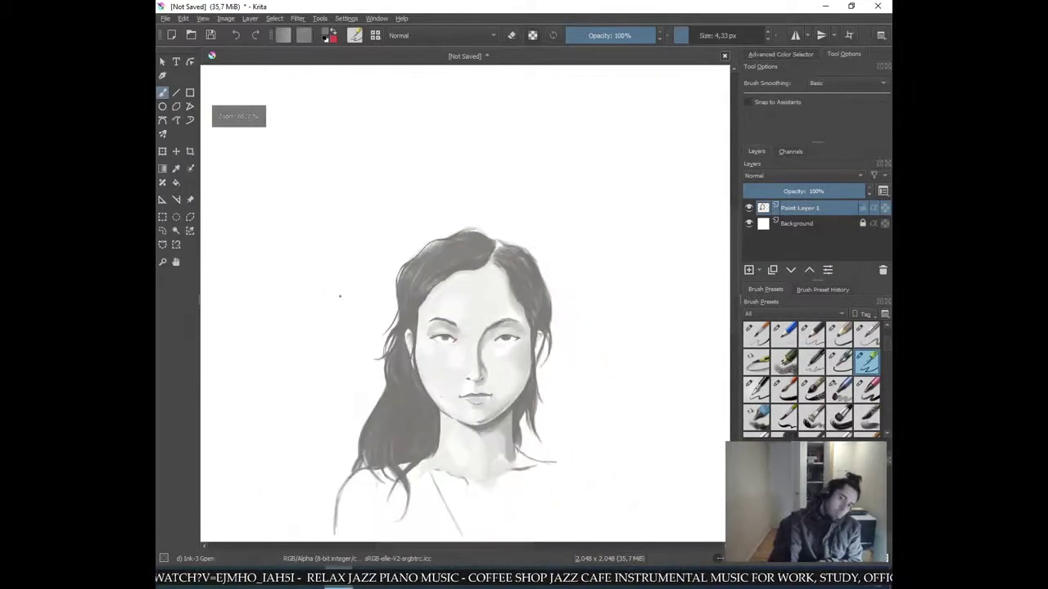
- Draw a thin strand along the outer contour of the long loose hair below the ear
key(ctrl+plus)
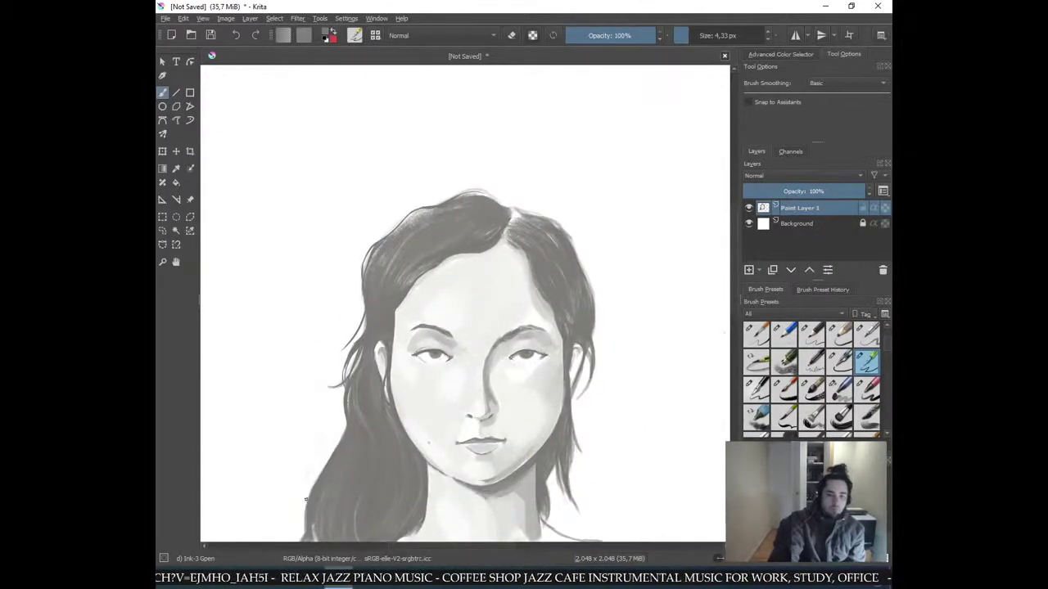
drag(345, 421, 315, 487)
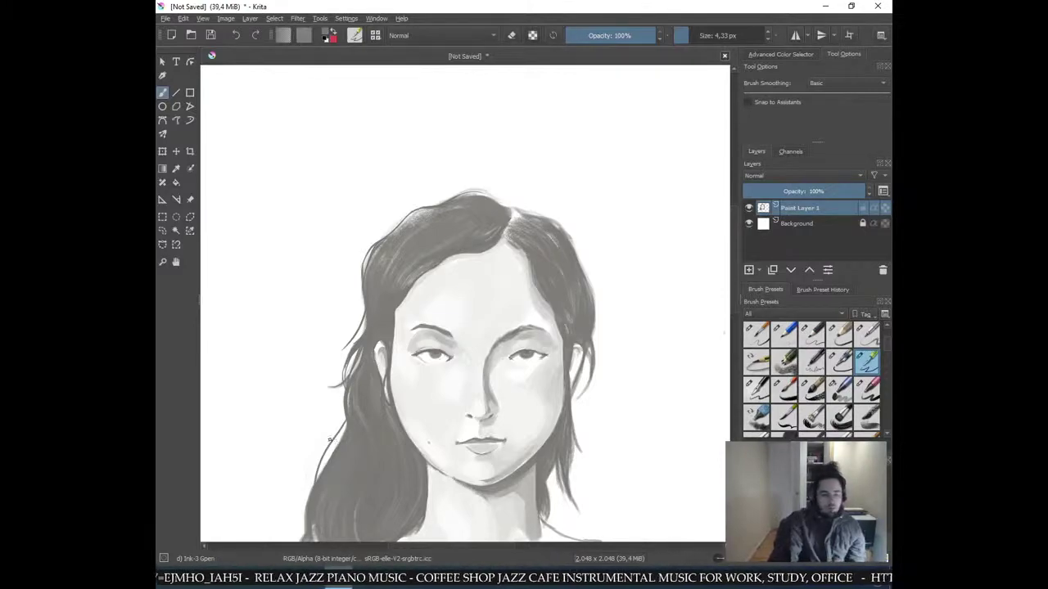
key(ctrl+z)
drag(338, 442, 309, 496)
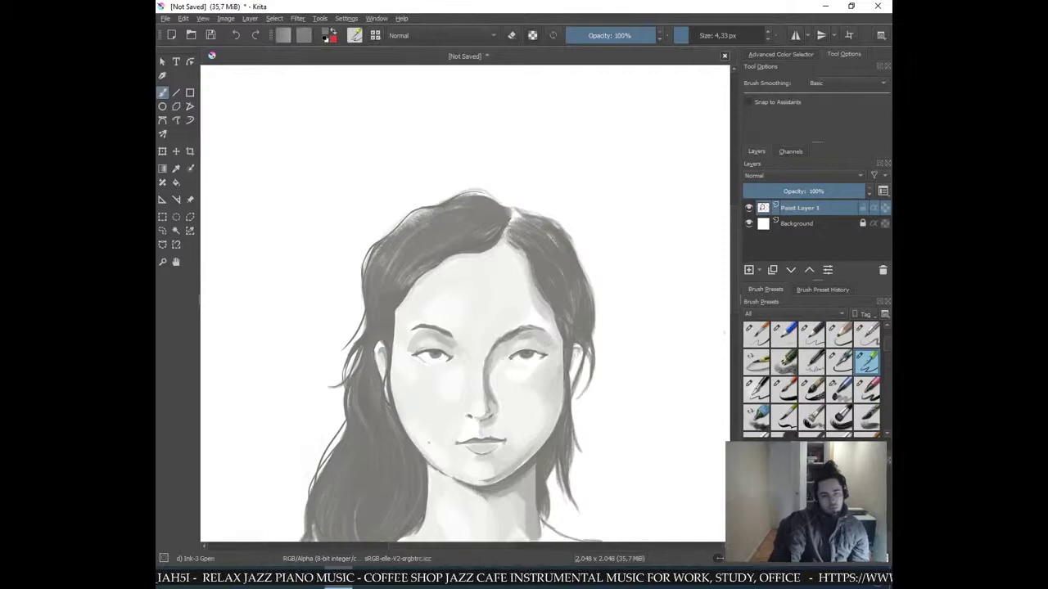
key(minus)
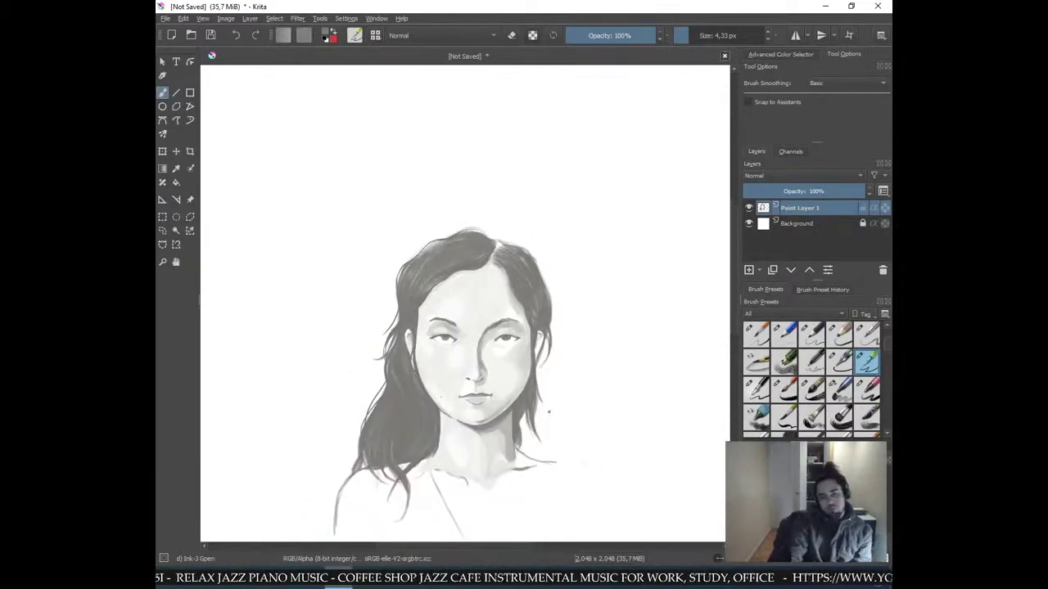
- Ink a thin curved strand down from the ear along the outer edge of the shorter side hair
key(plus)
key(plus)
key(plus)
drag(545, 470, 456, 210)
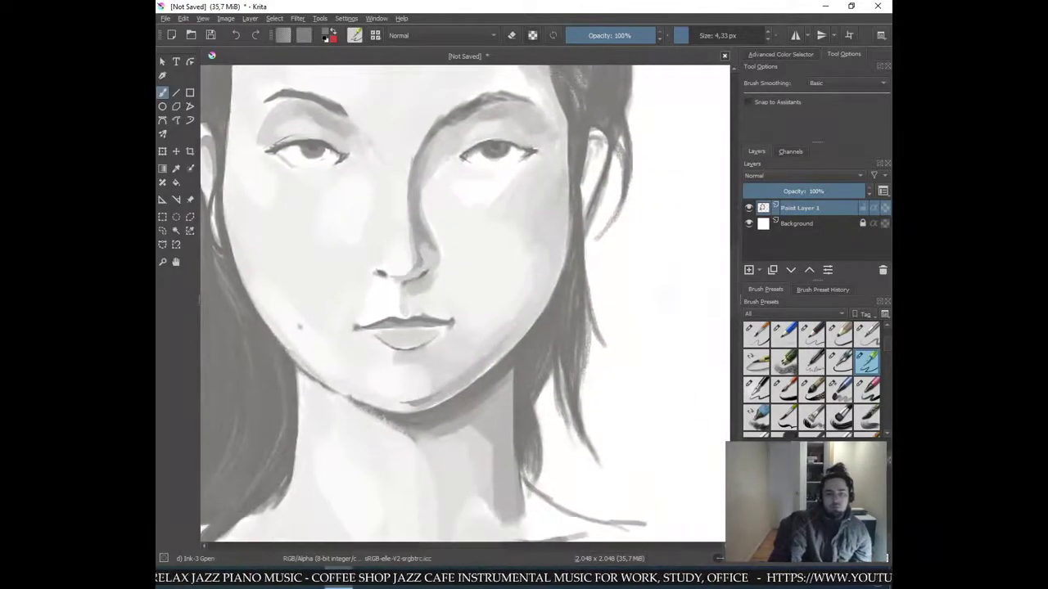
mouse_move(584, 242)
mouse_down()
mouse_move(584, 347)
mouse_move(573, 365)
mouse_up()
drag(585, 226, 595, 353)
key(ctrl+z)
key(ctrl+z)
mouse_move(587, 247)
mouse_down()
mouse_move(604, 229)
mouse_move(585, 352)
mouse_up()
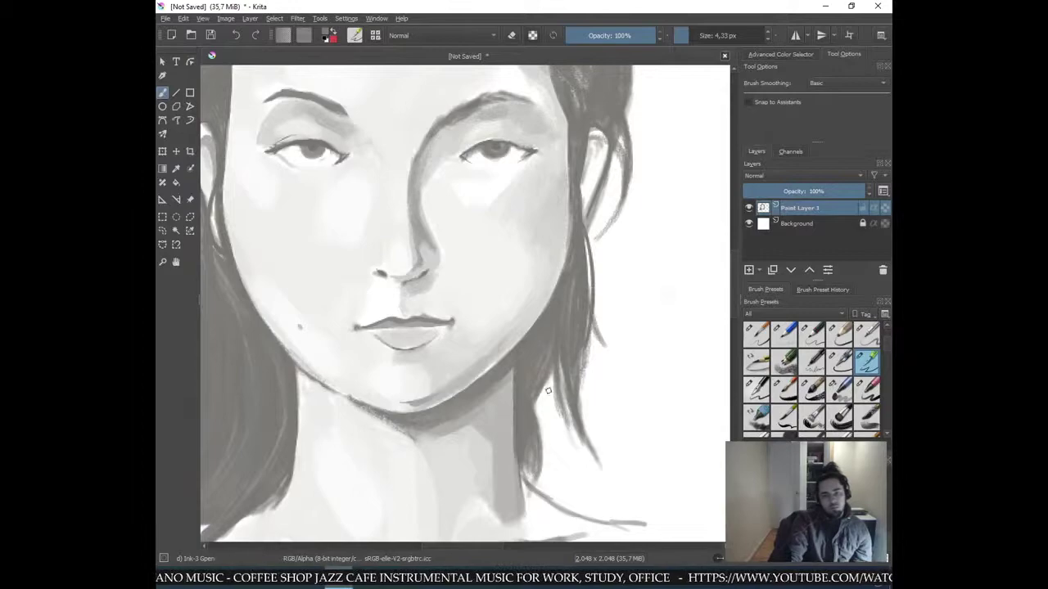
key(ctrl+minus)
key(ctrl+minus)
key(ctrl+minus)
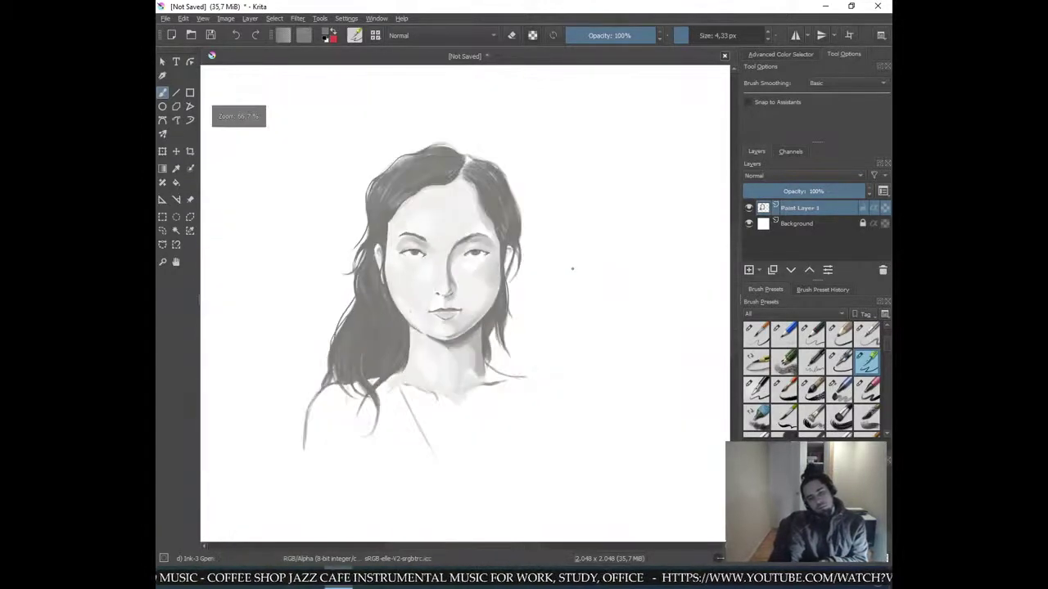
key(plus)
key(plus)
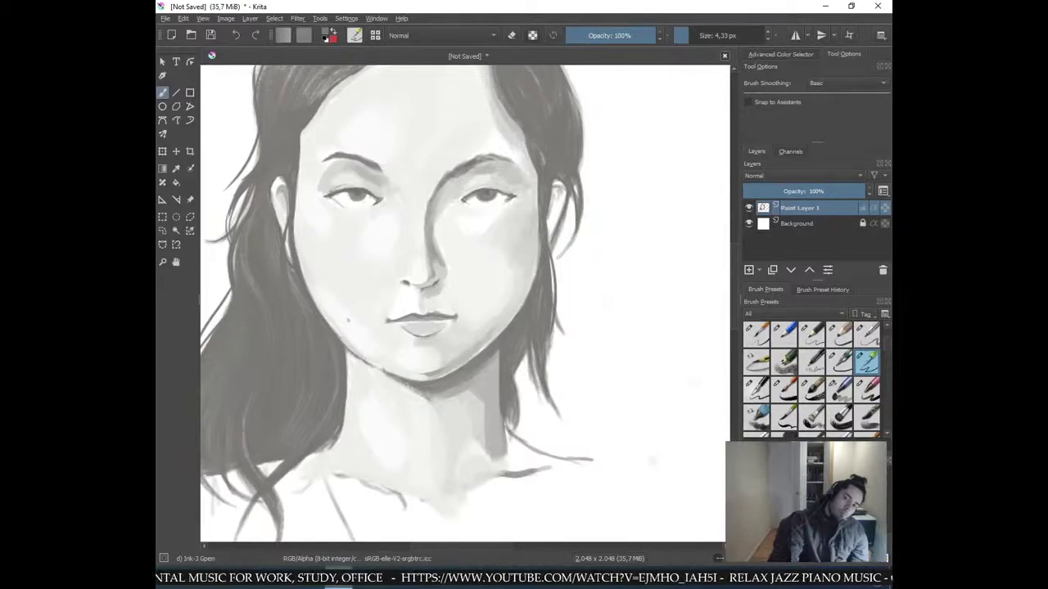
key(ctrl+minus)
key(ctrl+minus)
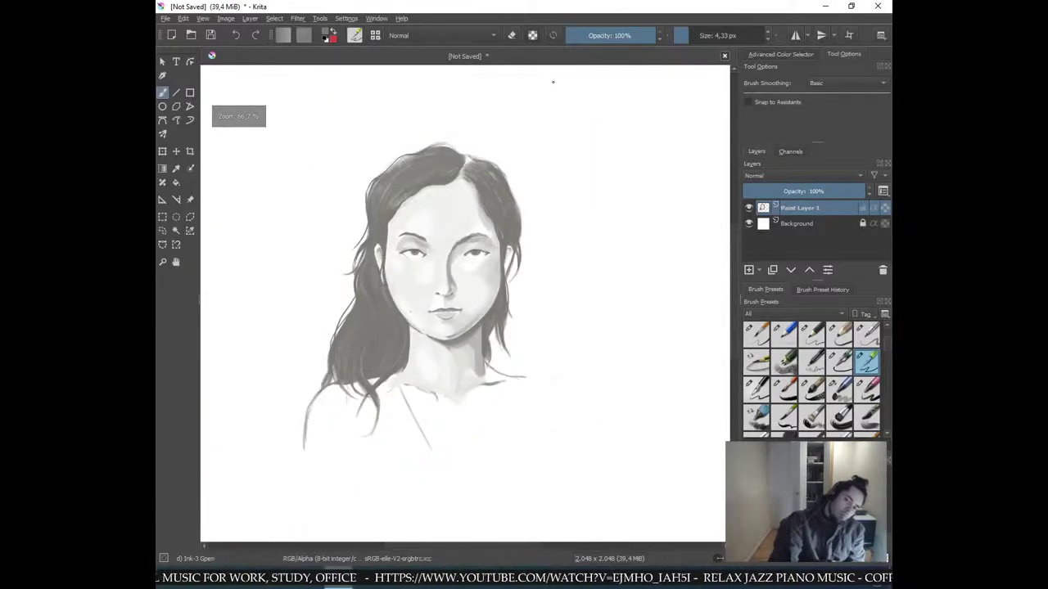
key(plus)
key(plus)
key(plus)
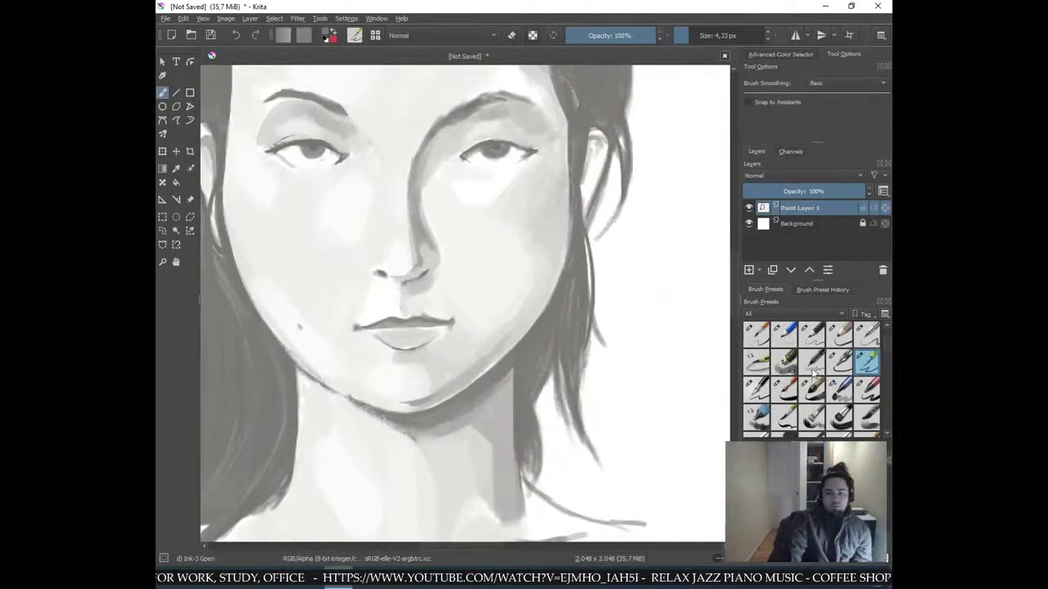
- Soften the chin's edge on the shaded side with the Pencil-3 Large 4B brush at about 8.5 px and 15% opacity
click(782, 363)
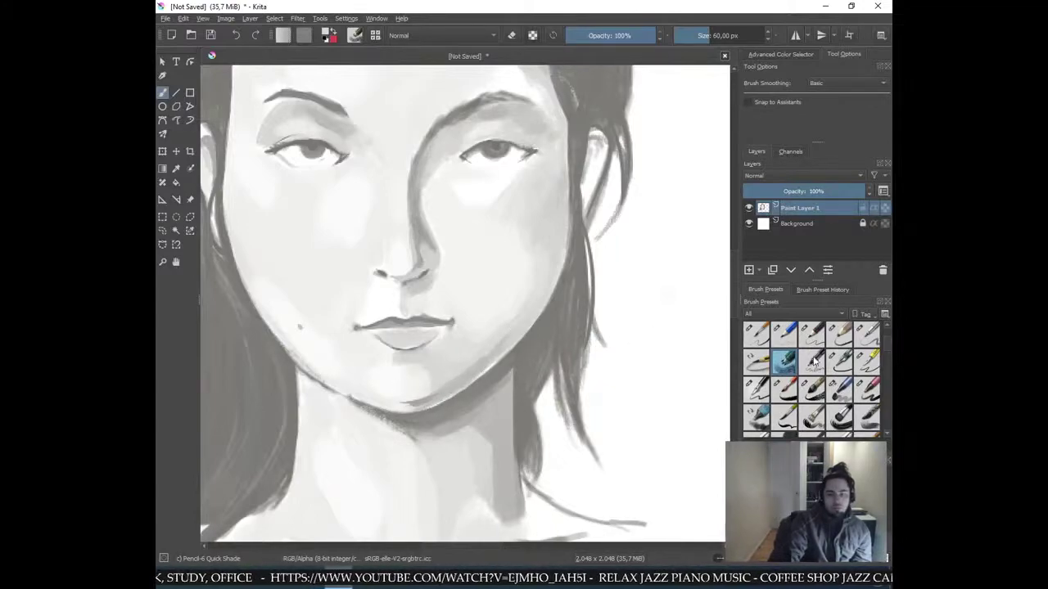
click(867, 417)
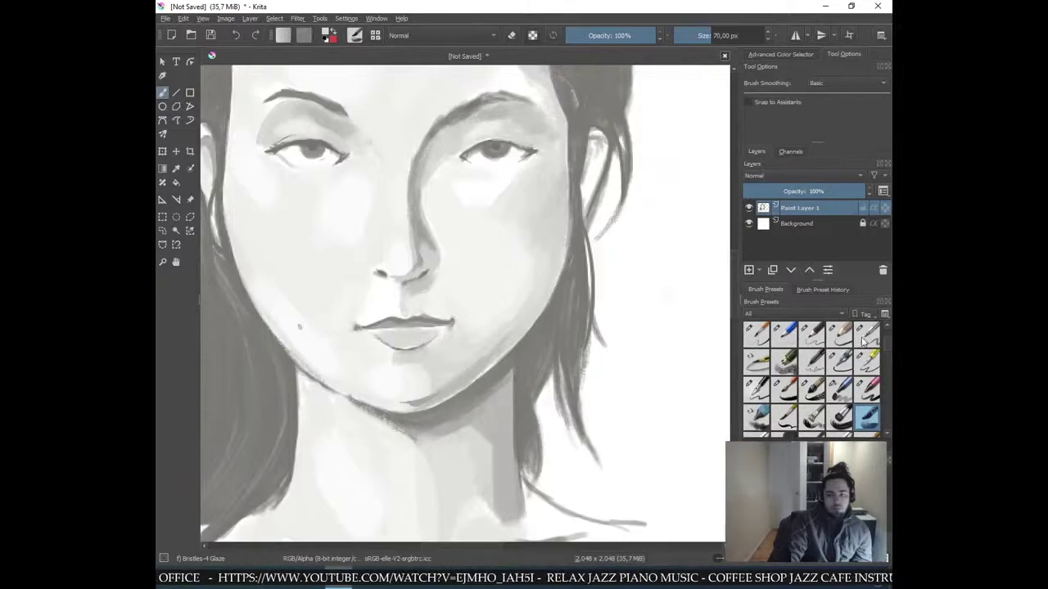
click(868, 334)
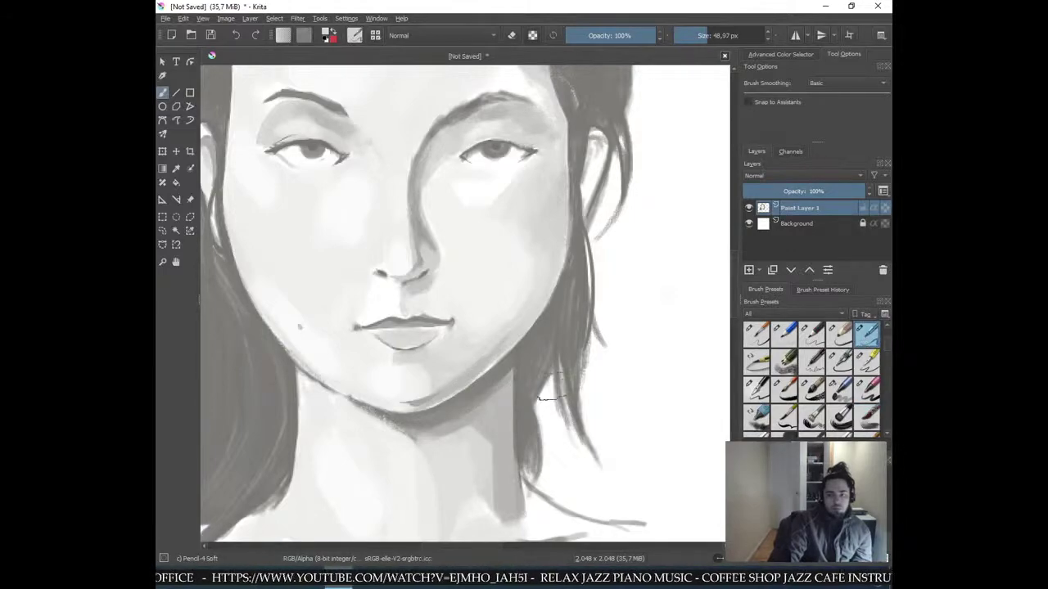
click(783, 362)
click(839, 338)
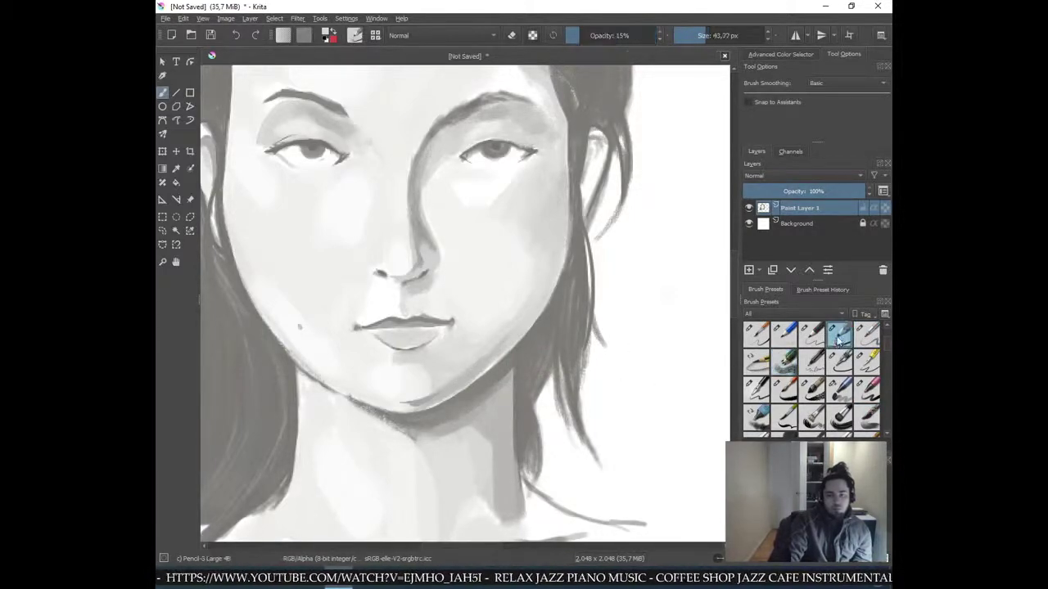
drag(490, 335, 469, 336)
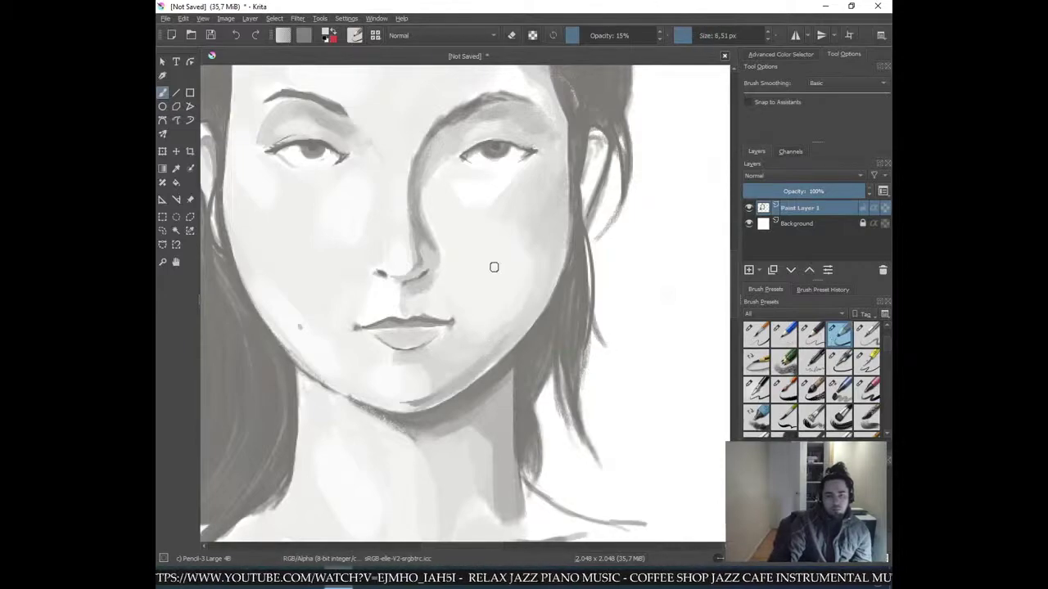
drag(434, 399, 449, 388)
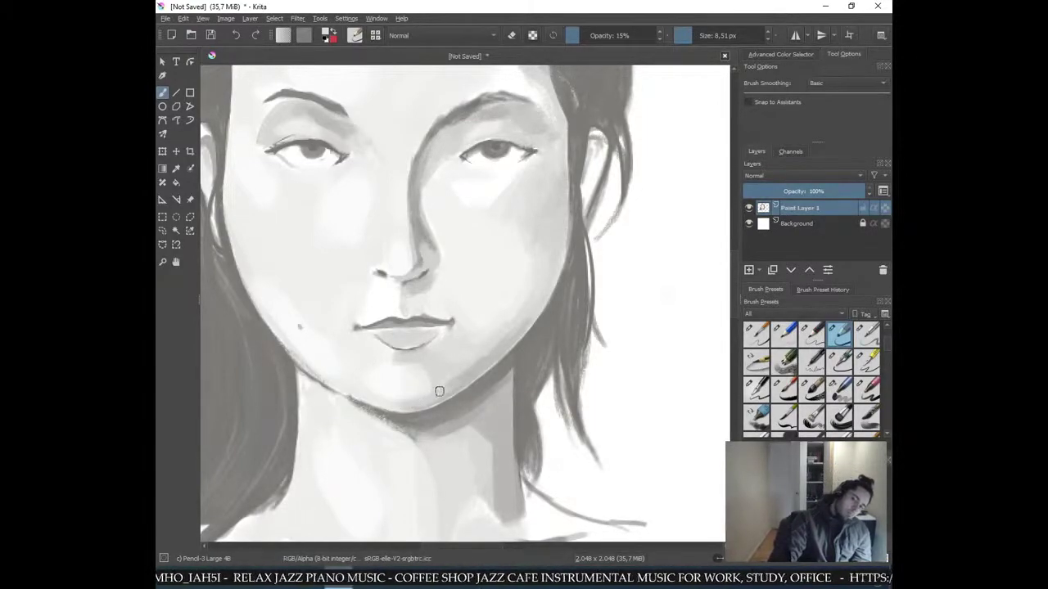
- Examine the whole portrait from a distance to judge the tonal balance of the face and neck
key(ctrl+plus)
key(ctrl+plus)
key(ctrl+minus)
key(ctrl+minus)
key(ctrl+minus)
key(ctrl+minus)
key(minus)
key(minus)
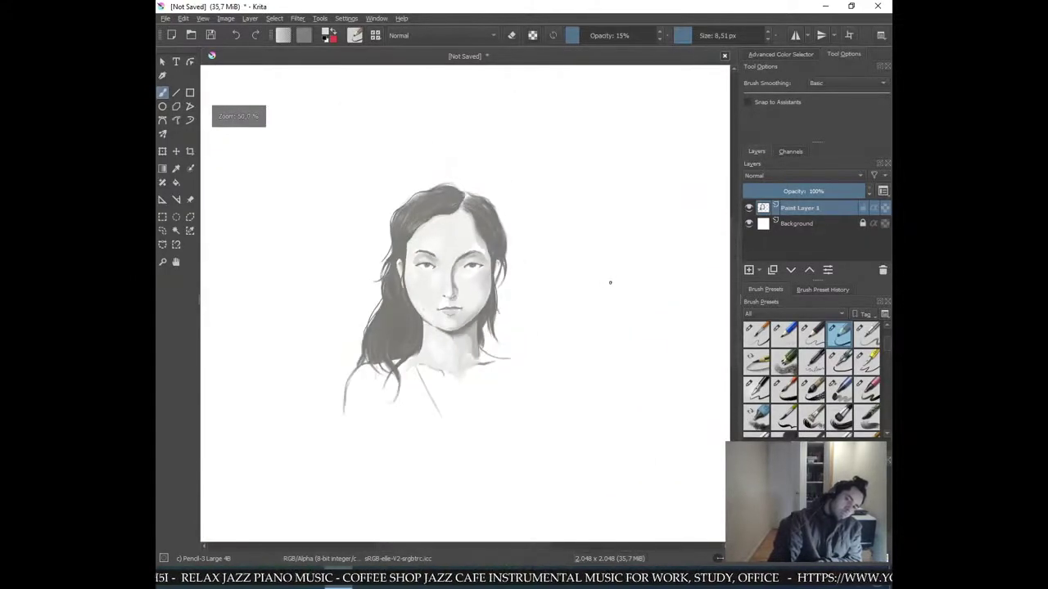
- Soften the dark jaw outline on the long-haired side using grey tones sampled from the painting
key(plus)
key(plus)
key(plus)
key(plus)
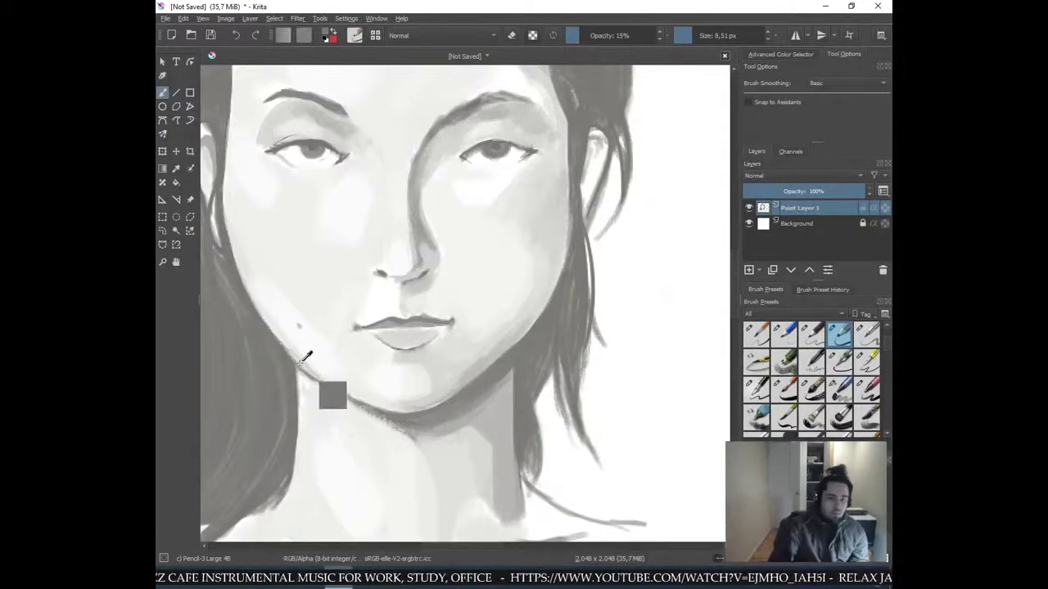
ctrl+click(427, 444)
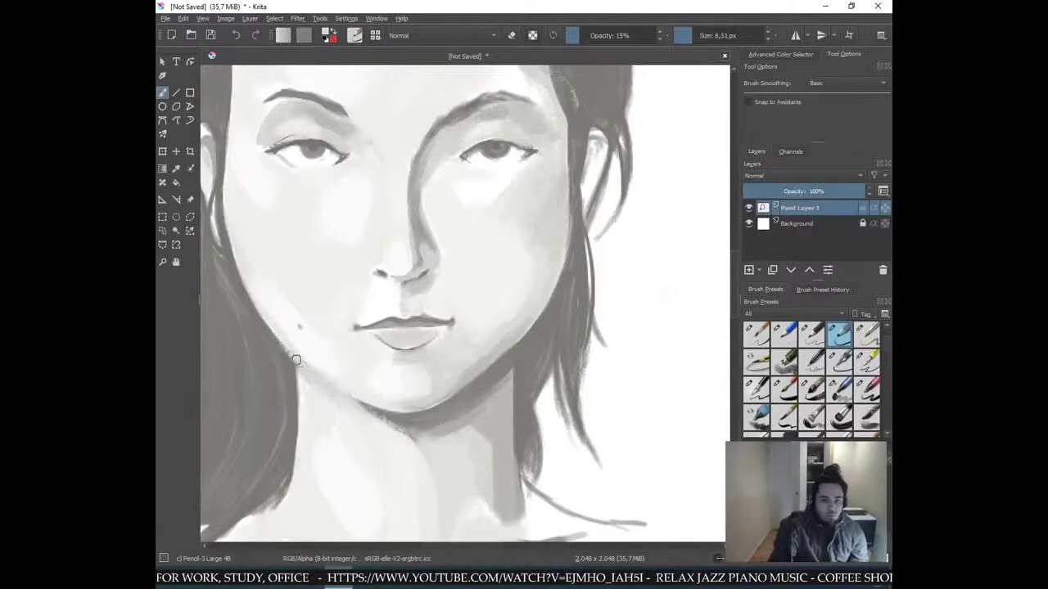
key(minus)
key(minus)
key(minus)
key(minus)
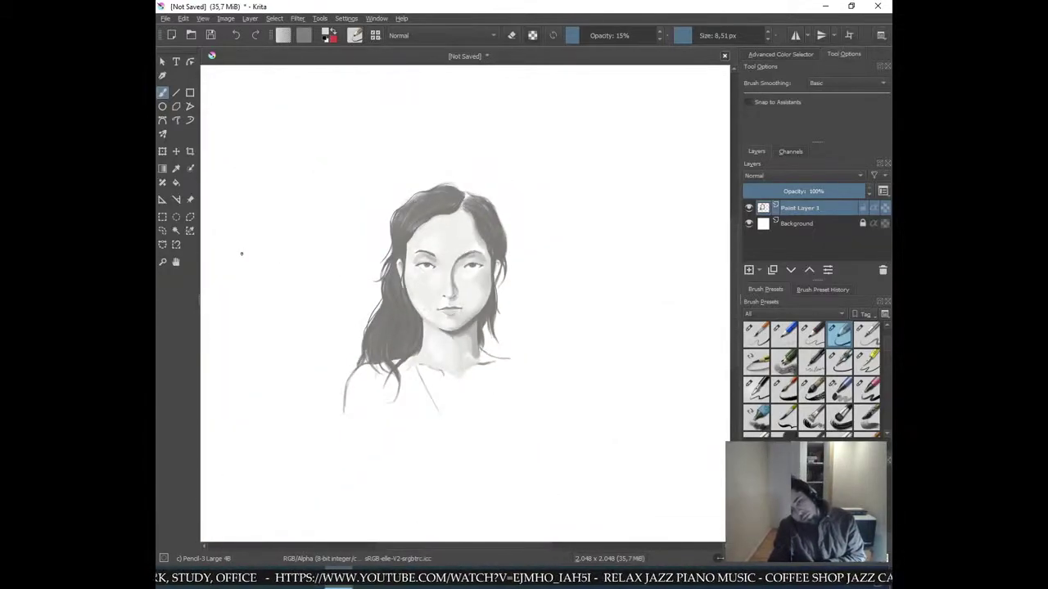
- Refine the pale shading at the base of the neck between the collarbones using a sampled light grey
key(plus)
key(plus)
key(plus)
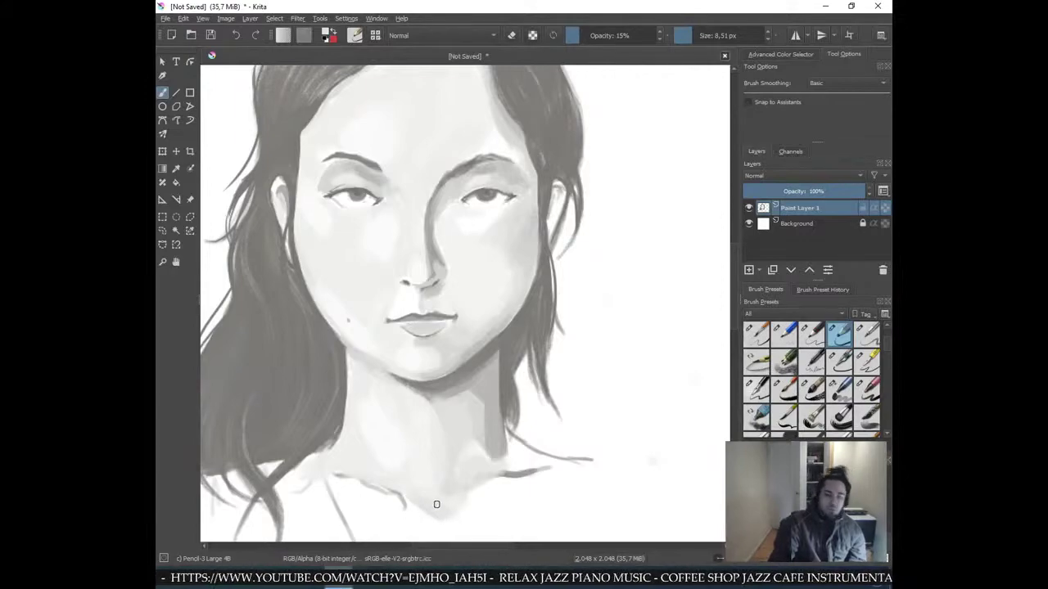
key(ctrl+minus)
key(ctrl+minus)
key(ctrl+minus)
key(ctrl+plus)
key(ctrl+plus)
key(ctrl+plus)
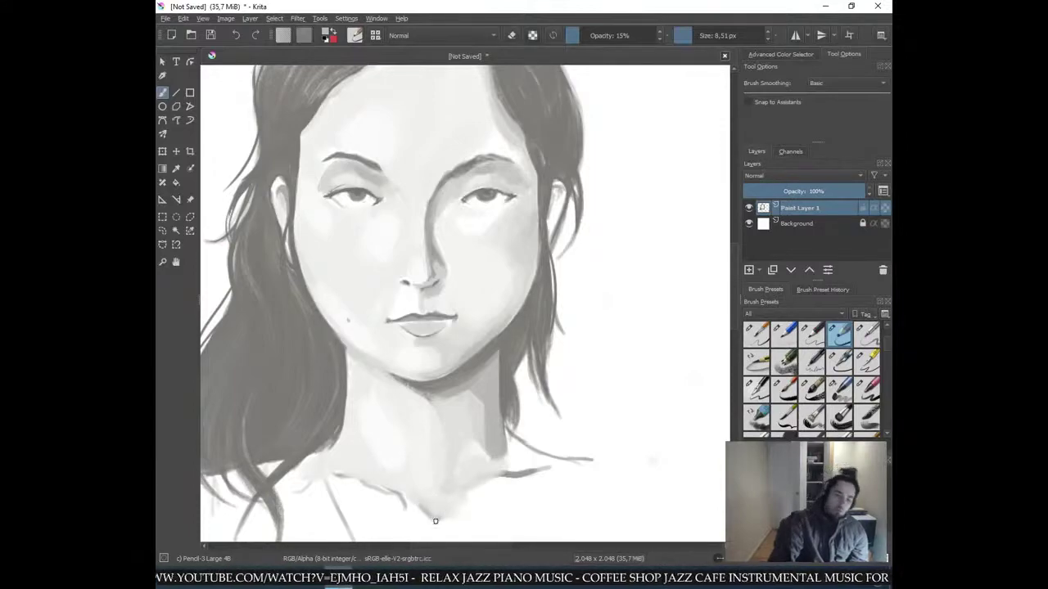
ctrl+click(445, 500)
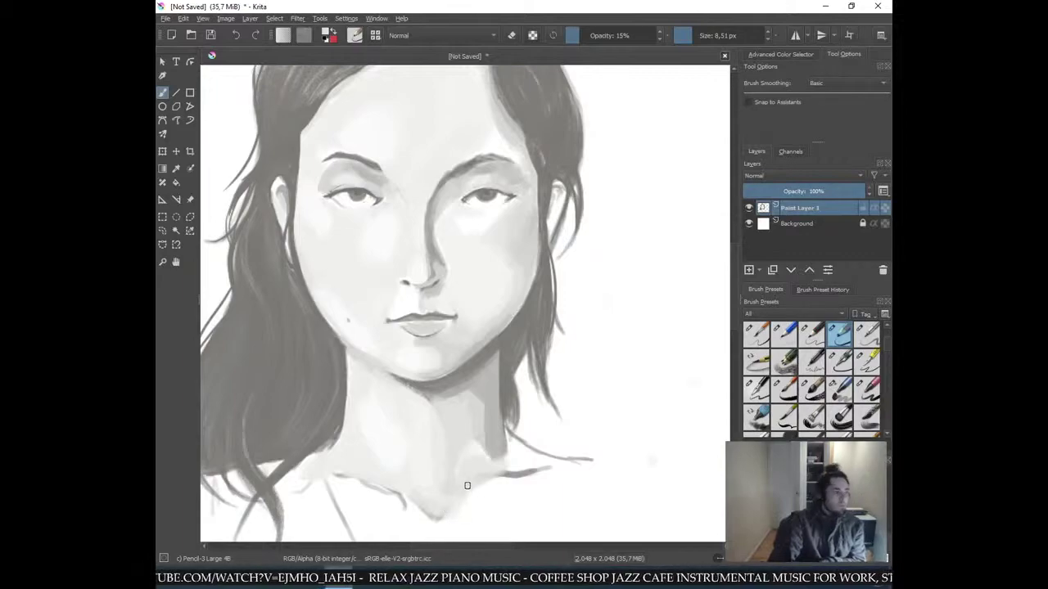
key(ctrl+minus)
key(ctrl+minus)
key(ctrl+minus)
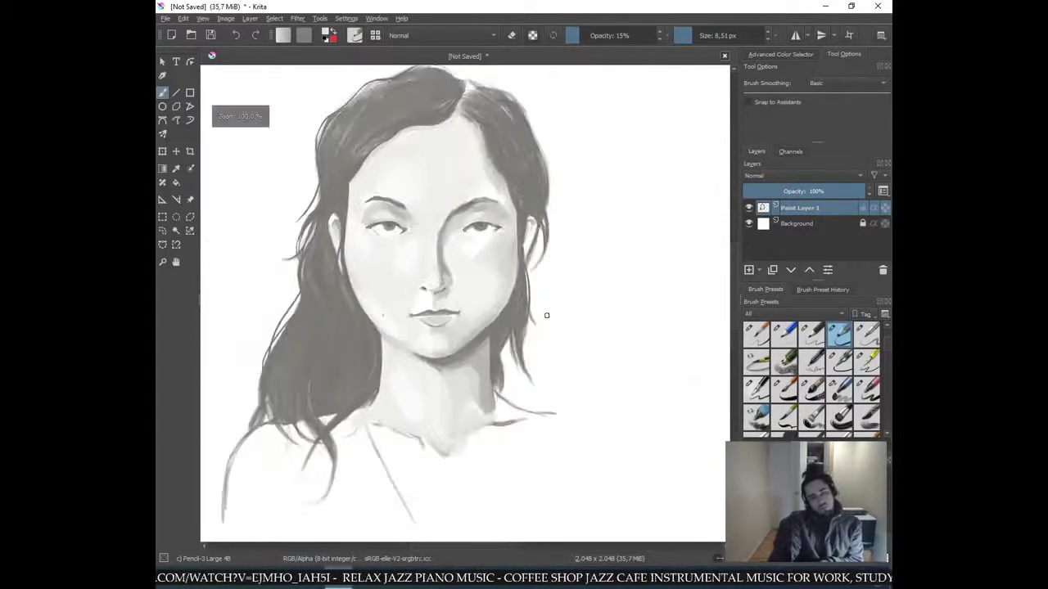
- Blend the shadow edge on the neck just beneath the chin with sampled greys
key(ctrl+plus)
key(ctrl+plus)
key(ctrl+plus)
key(ctrl+plus)
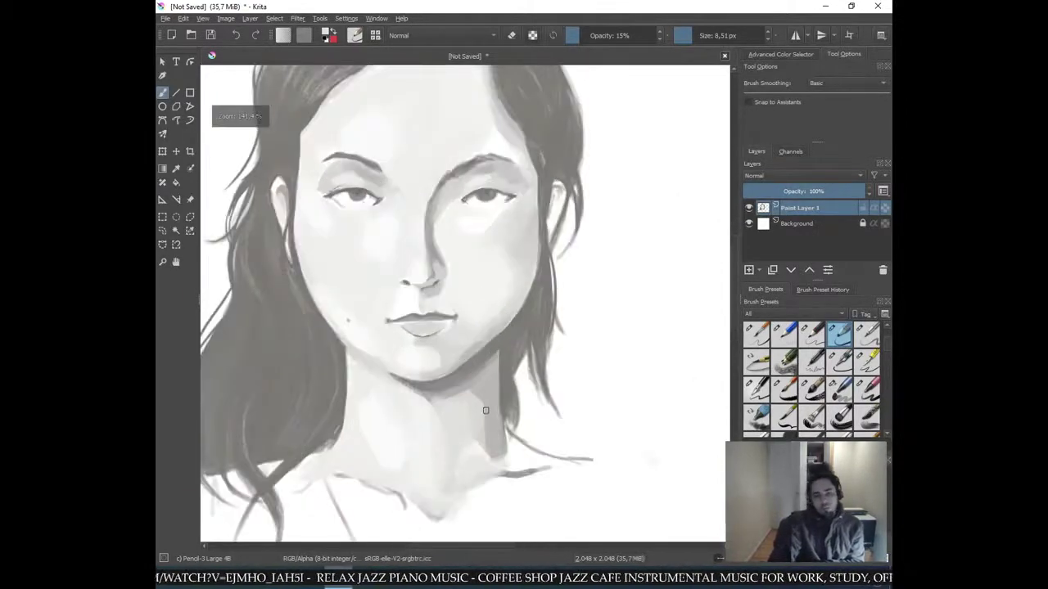
ctrl+click(418, 434)
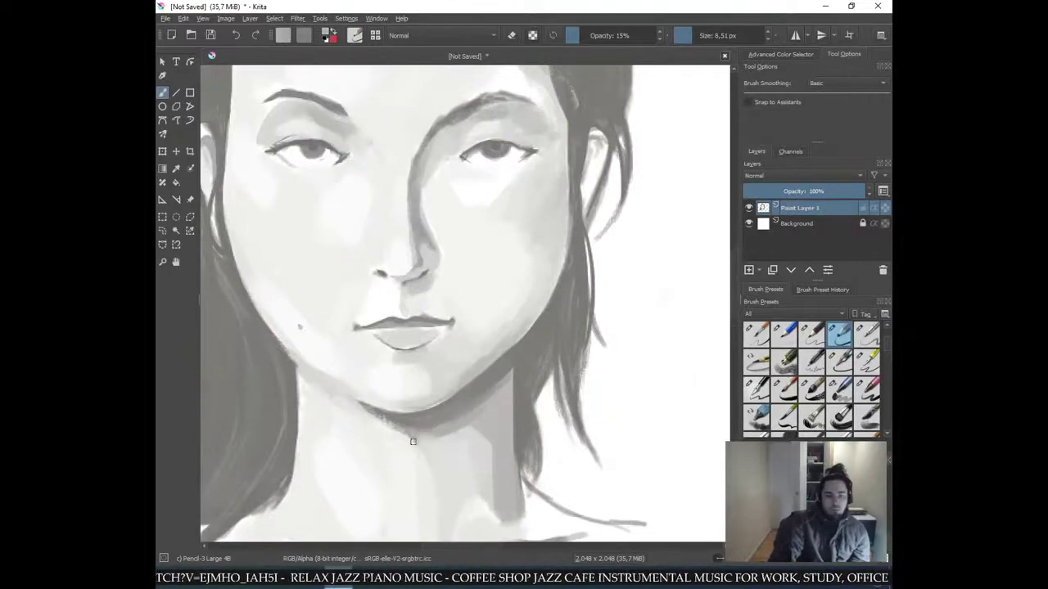
drag(410, 434, 430, 465)
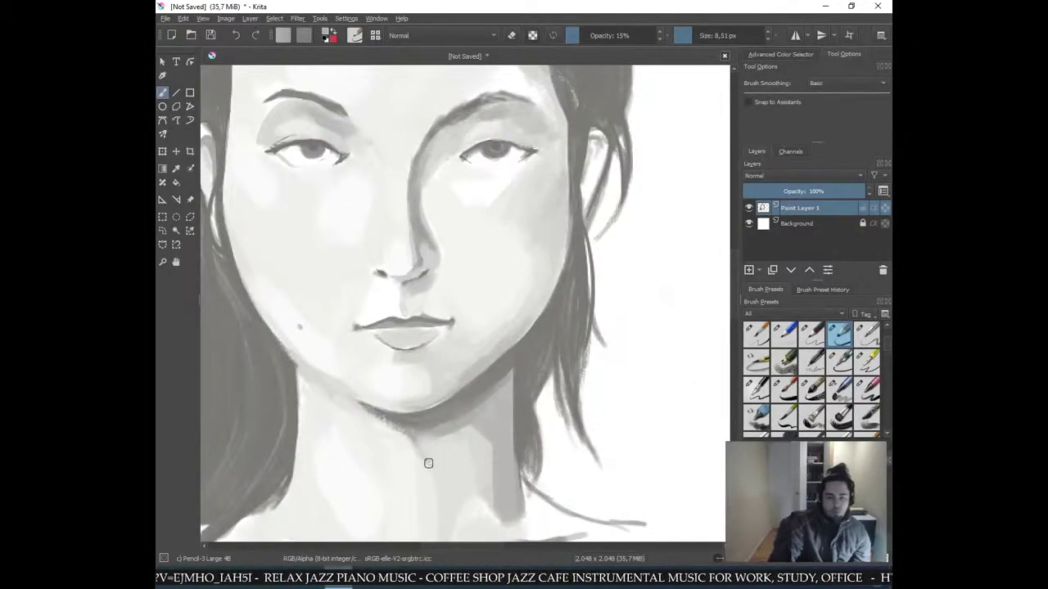
ctrl+click(426, 458)
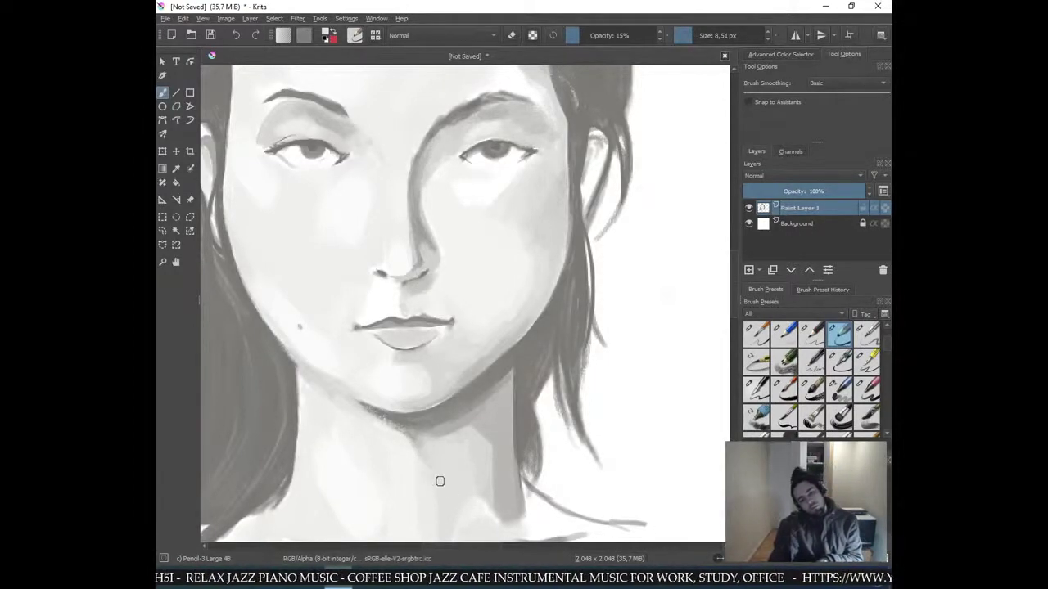
scroll(440, 483, down, 3)
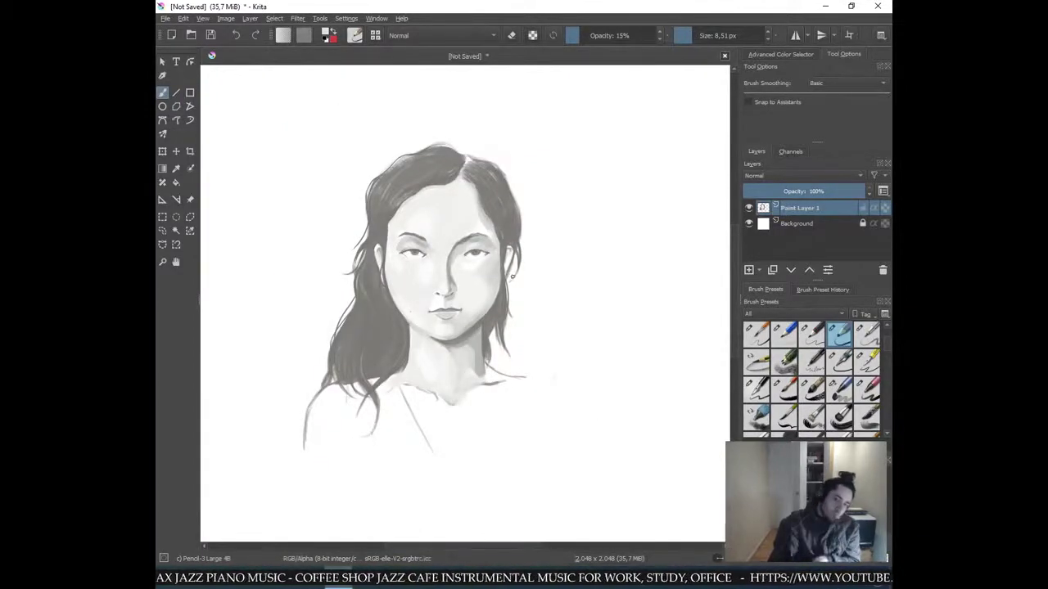
scroll(466, 312, up, 4)
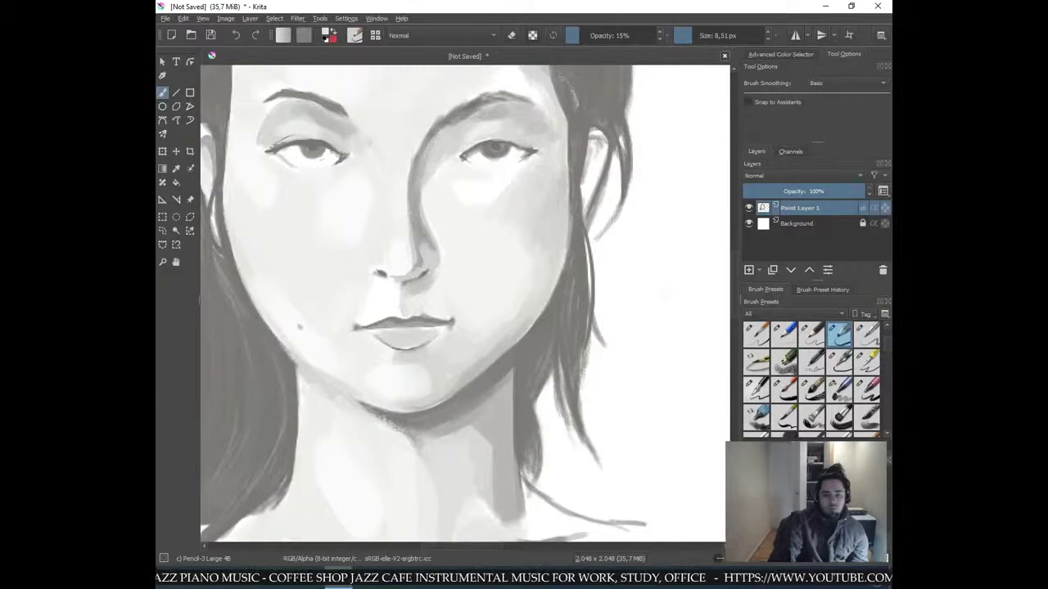
- Smooth the jawline on the short-haired side with the Pencil-3 Large 4B brush and greys sampled nearby
click(758, 363)
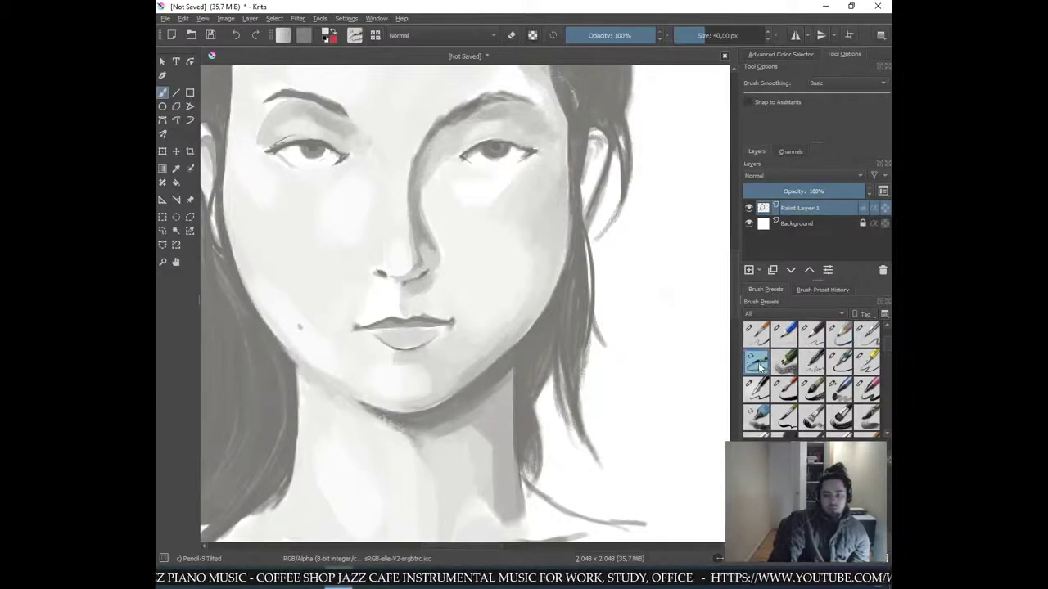
click(834, 331)
ctrl+click(524, 344)
ctrl+click(546, 318)
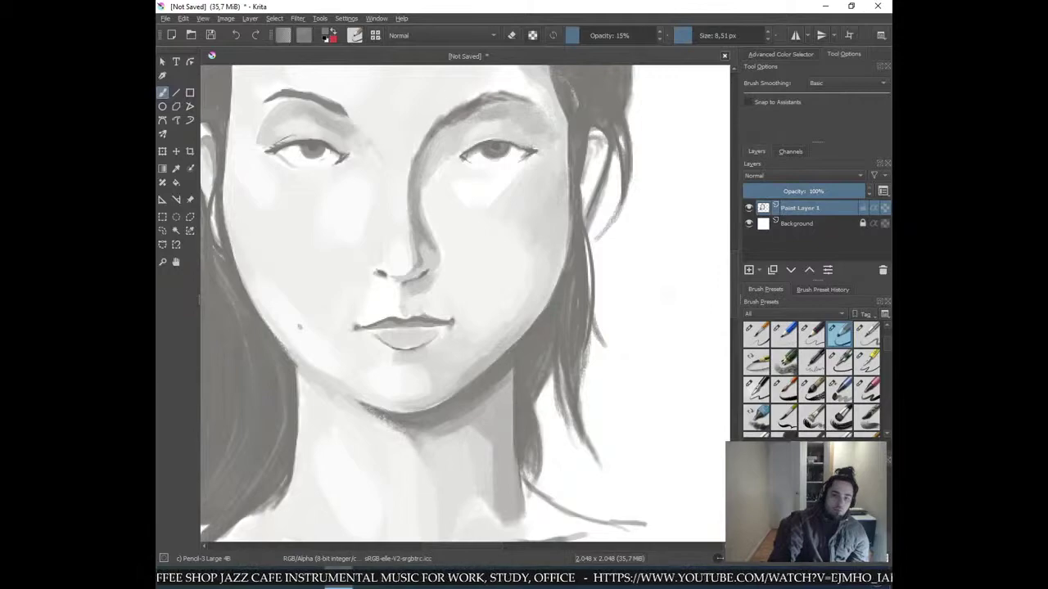
drag(545, 304, 506, 349)
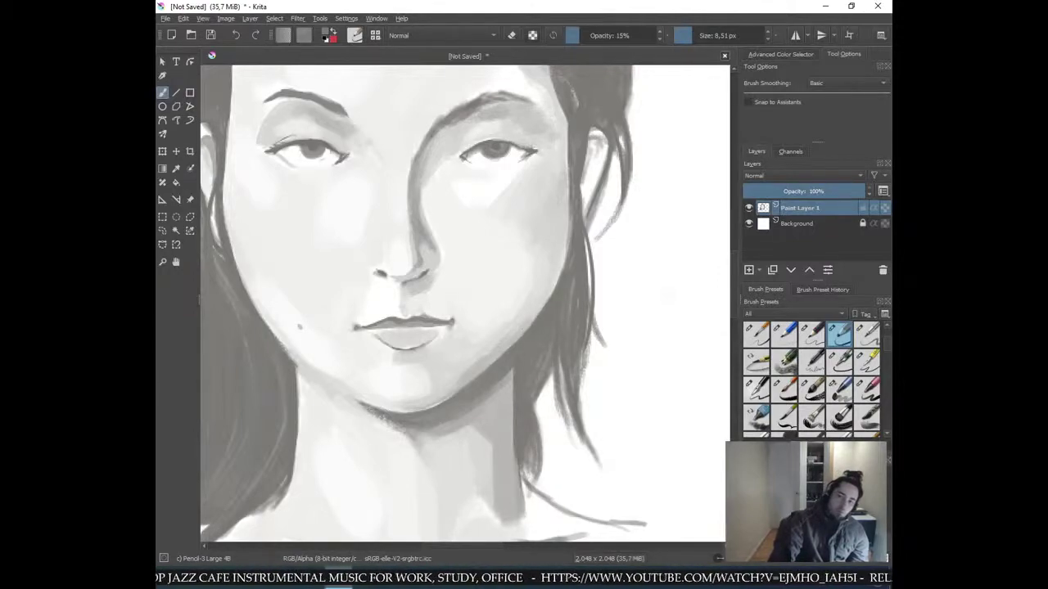
key(ctrl+minus)
key(ctrl+minus)
key(ctrl+minus)
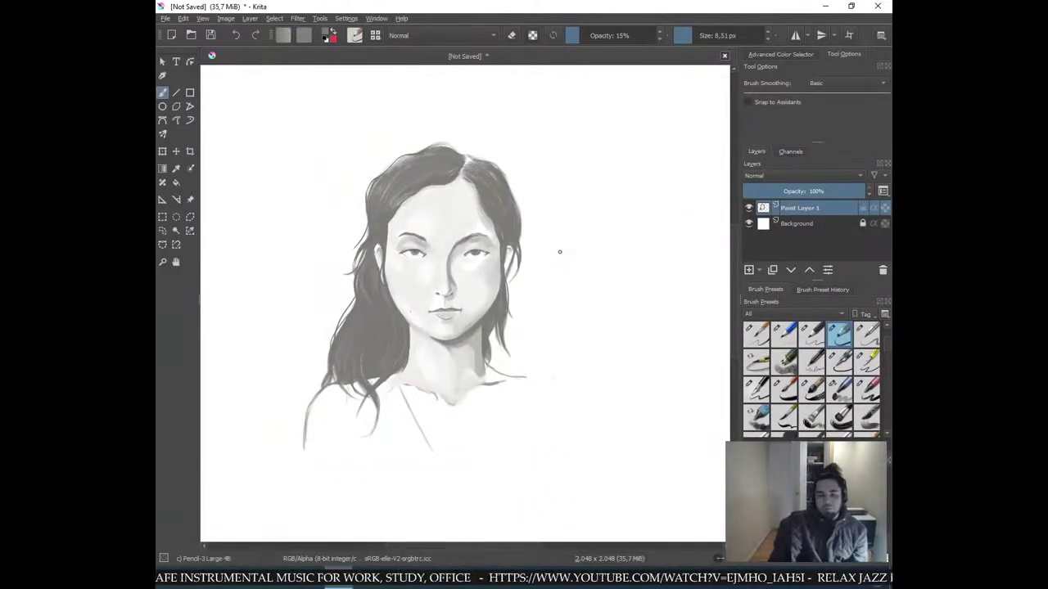
- Blend the cheek tones below the eye on the shaded side with the brush enlarged to about 31 px
key(plus)
key(plus)
ctrl+click(518, 290)
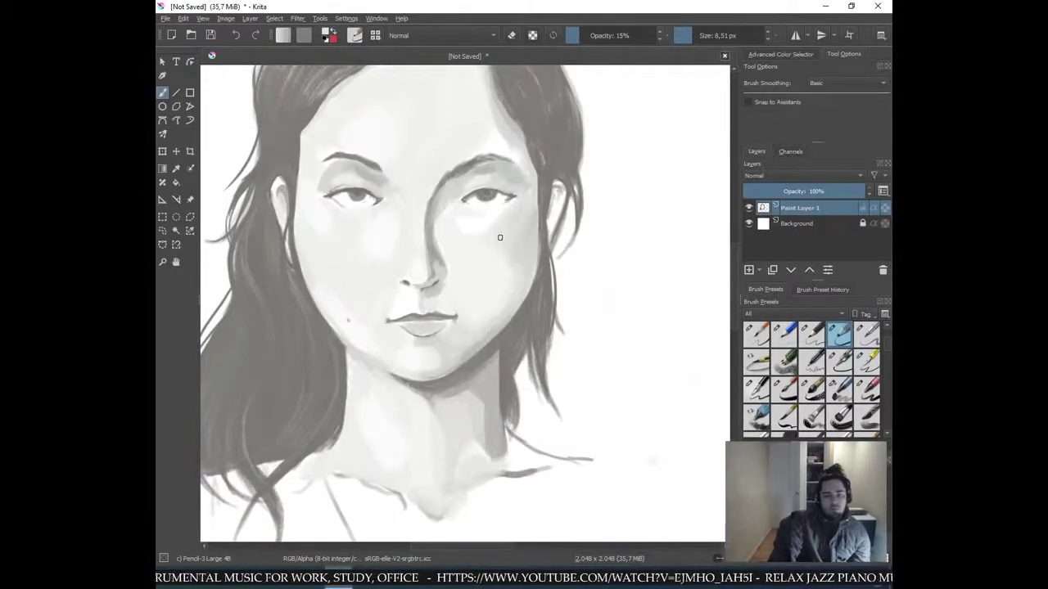
ctrl+click(481, 279)
shift+drag(485, 278, 504, 279)
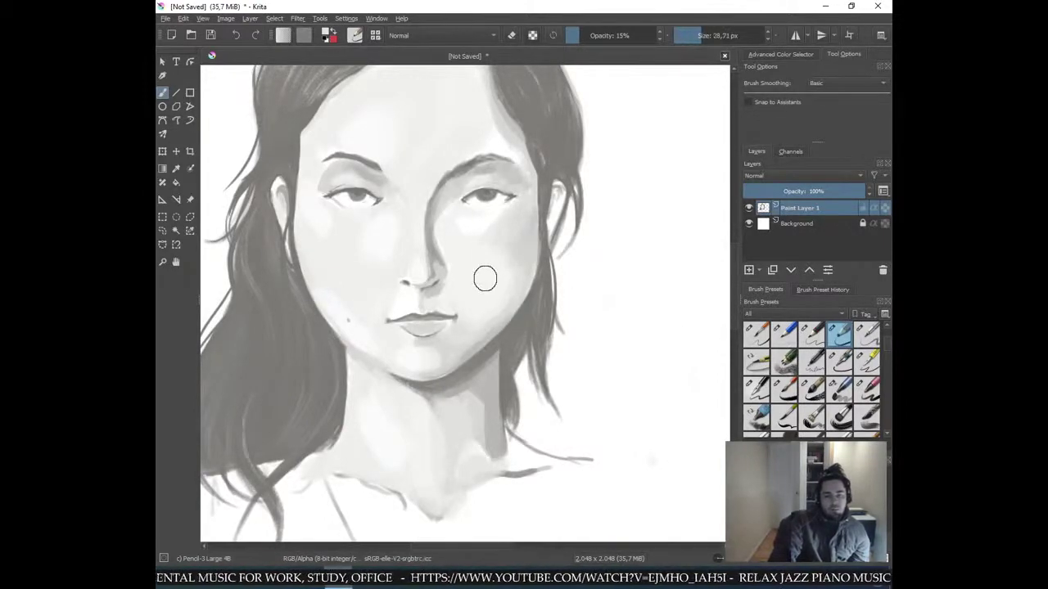
key(ctrl+z)
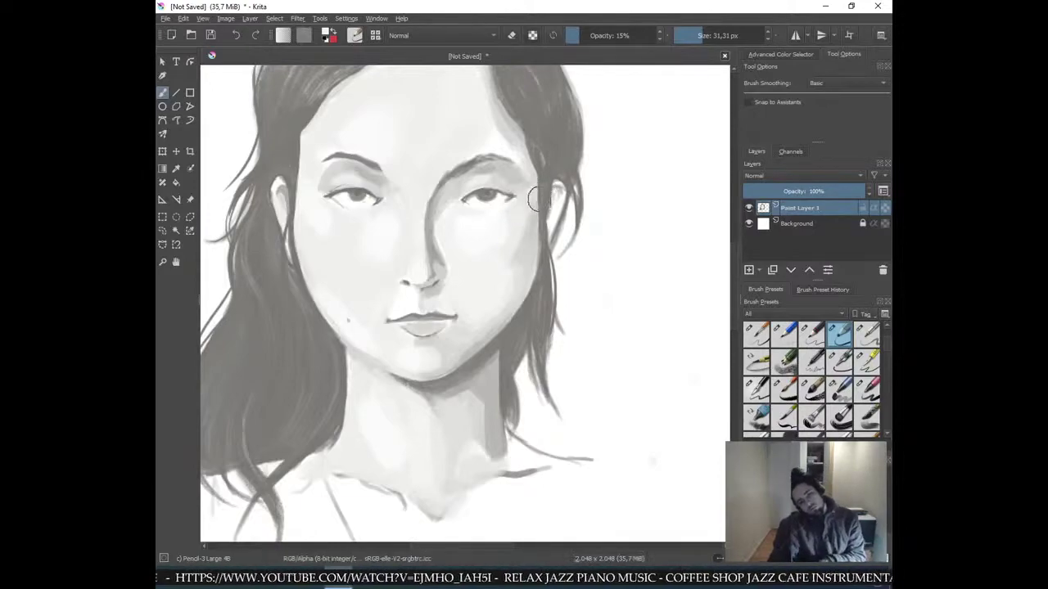
key(ctrl+minus)
key(ctrl+minus)
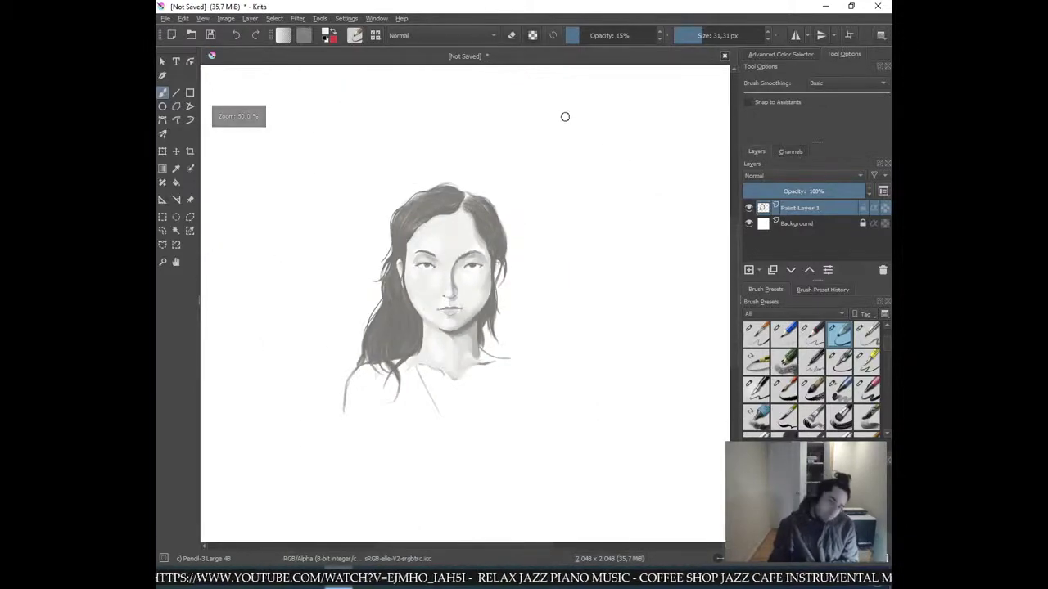
- Smooth the lower cheek and jaw tones on the long-haired side with the brush reduced to about 12.5 px
key(plus)
key(plus)
key(plus)
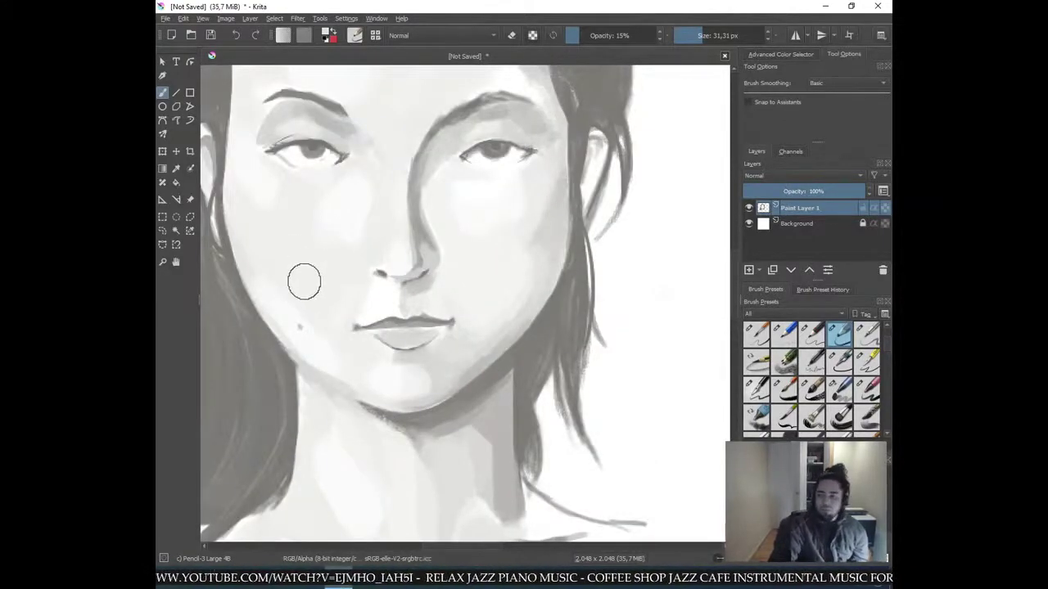
key(bracketleft)
key(bracketleft)
key(bracketleft)
key(bracketleft)
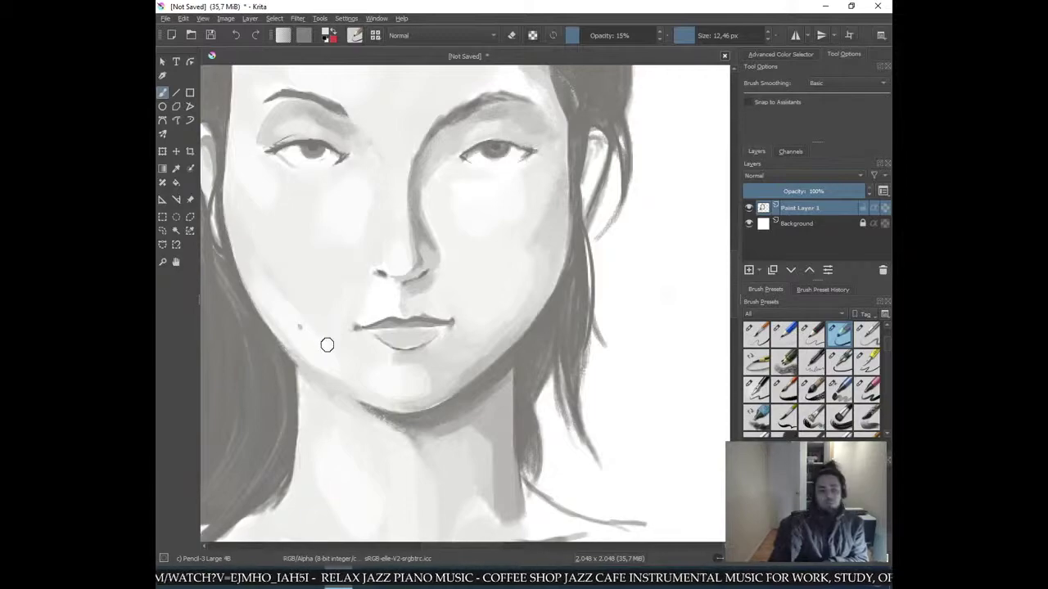
key(ctrl+minus)
key(ctrl+minus)
key(ctrl+minus)
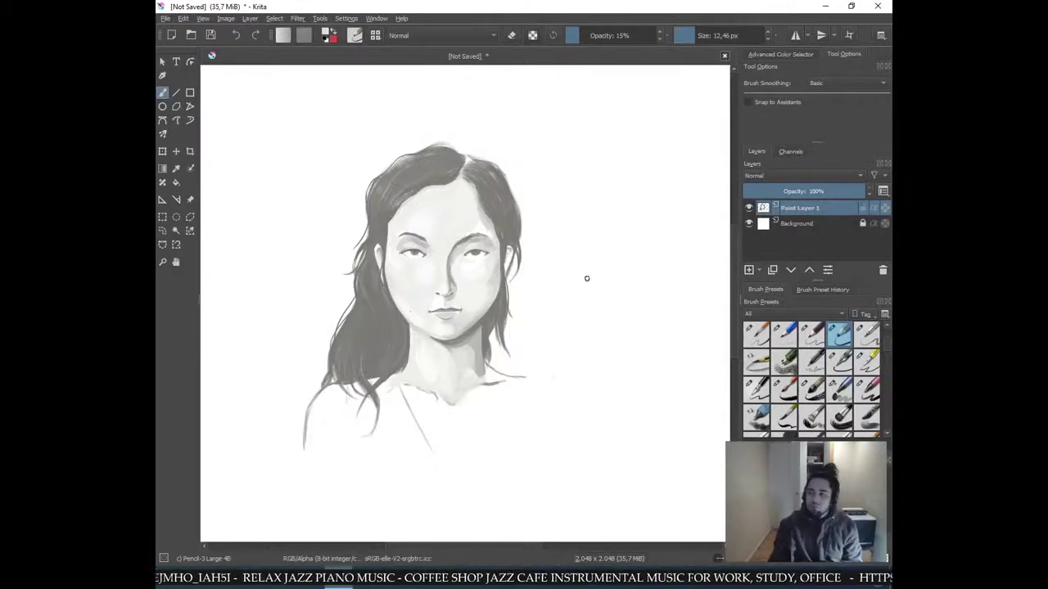
- Blend the eyelid shading beneath the eyebrow on the long-haired side with greys sampled around the eye
key(plus)
key(plus)
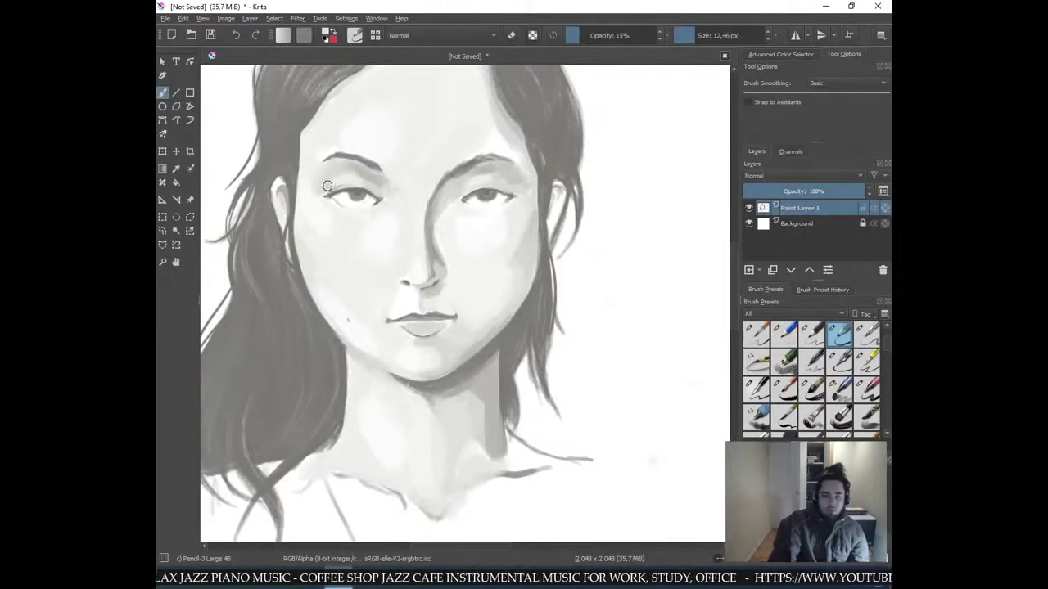
ctrl+click(378, 182)
ctrl+click(379, 182)
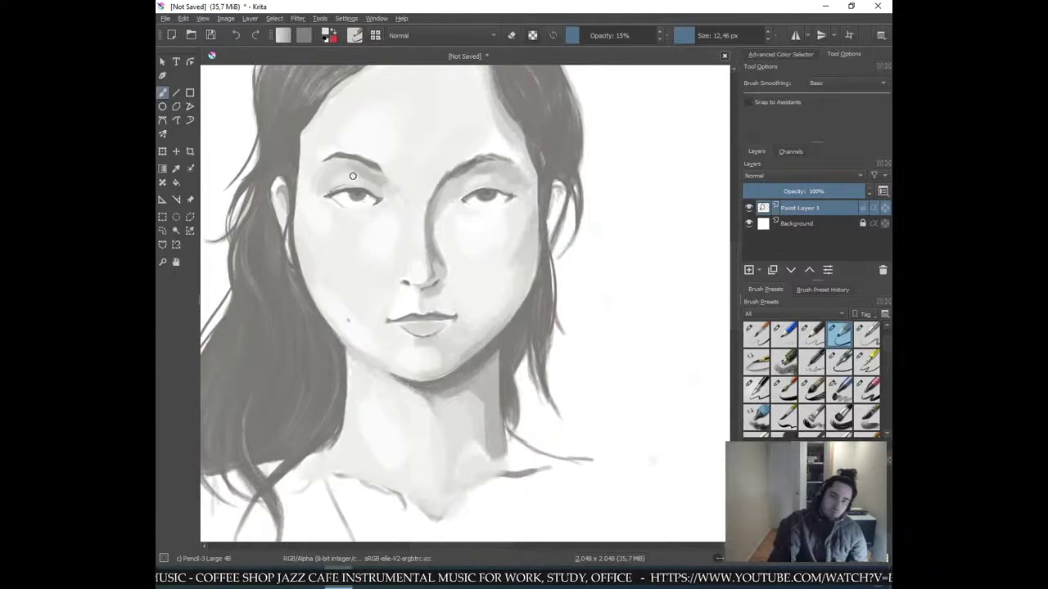
ctrl+click(374, 186)
ctrl+click(366, 182)
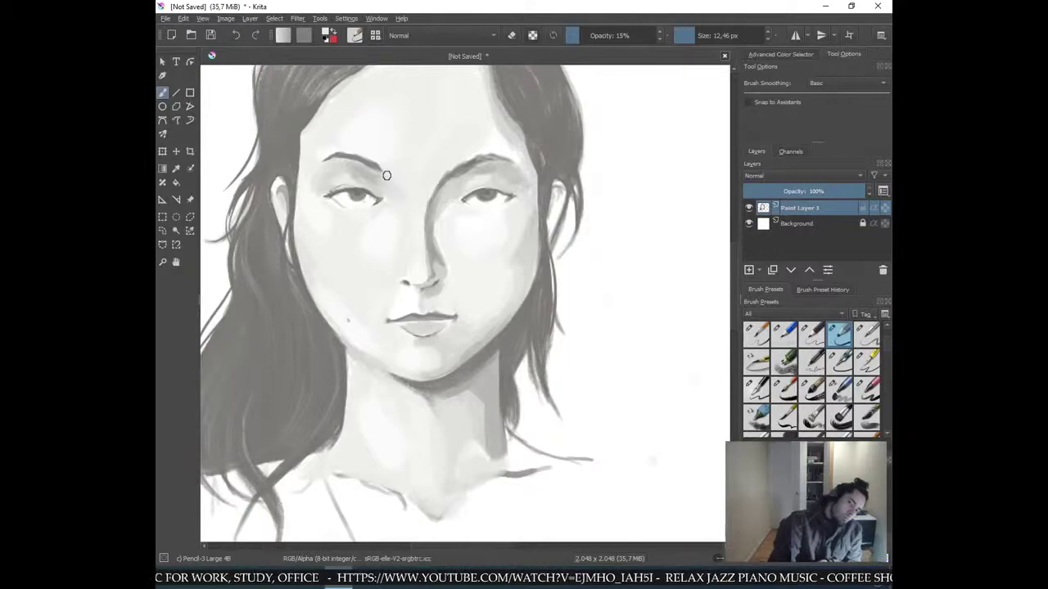
key(minus)
key(minus)
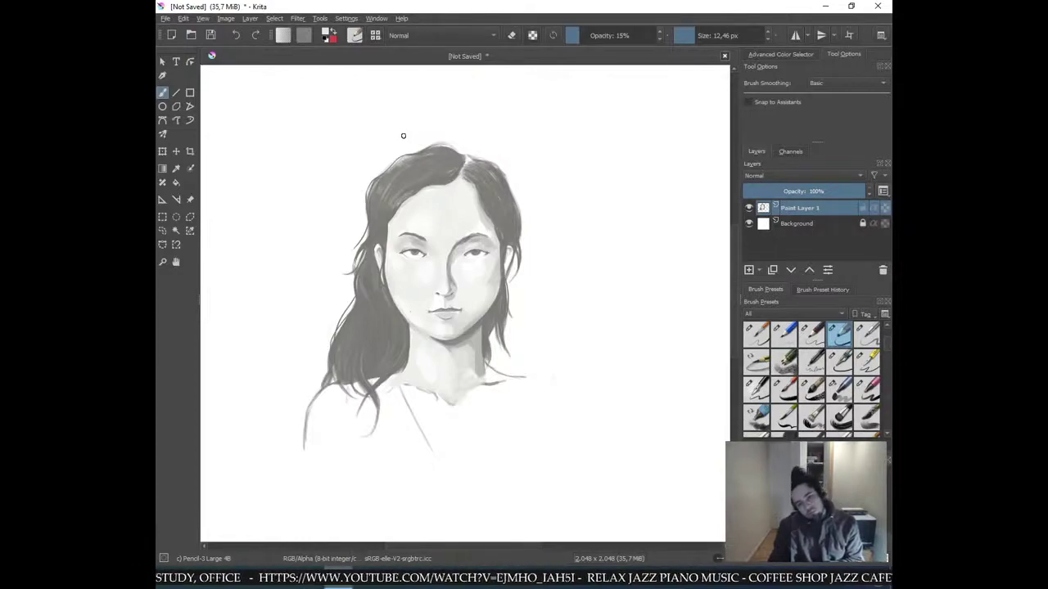
- Blend the shadow under the chin into the front of the neck with greys sampled from the neck
key(plus)
key(plus)
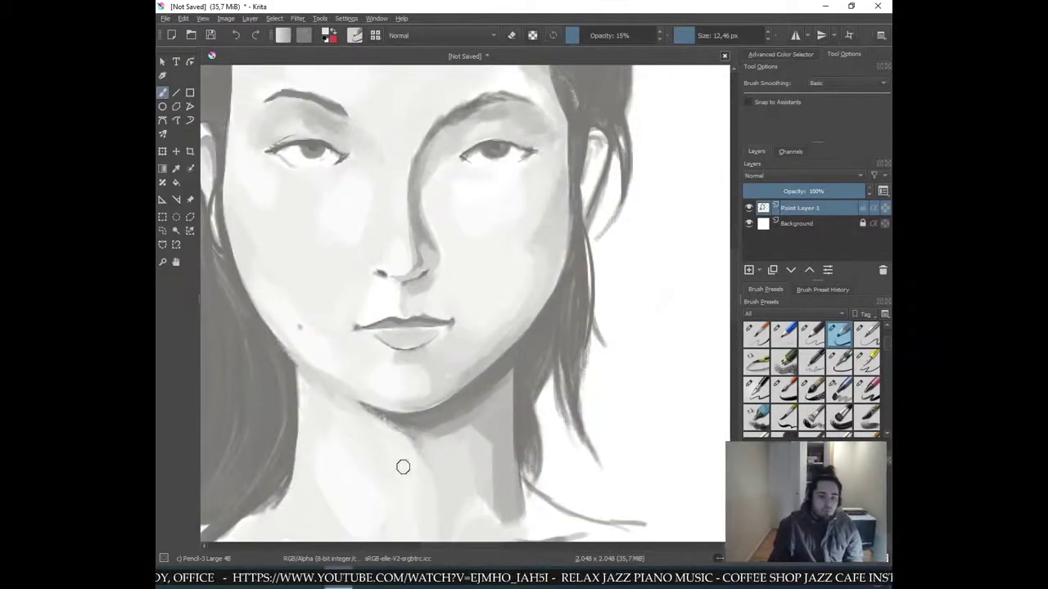
ctrl+click(445, 427)
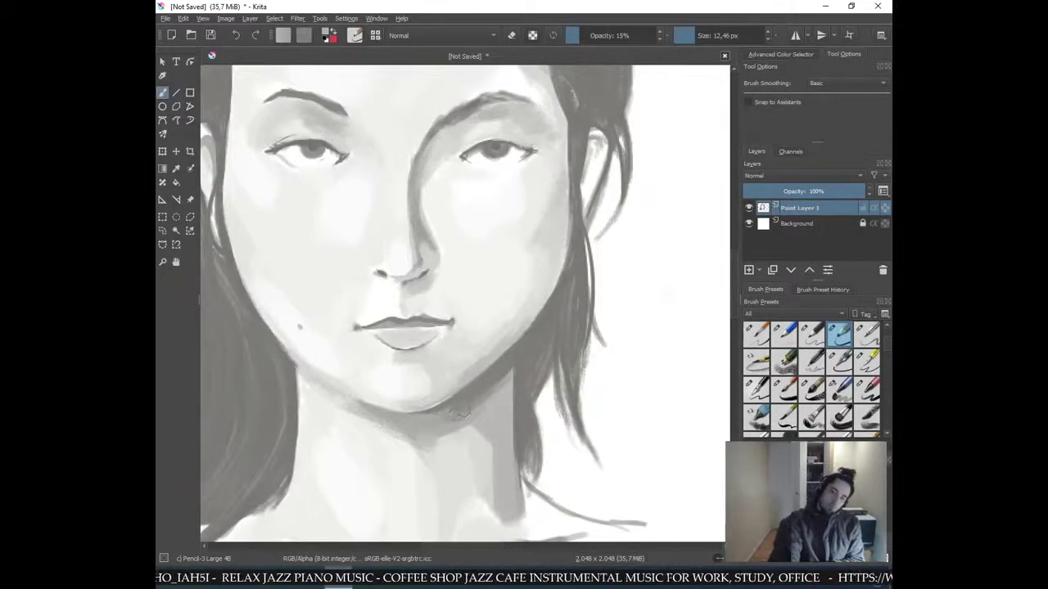
scroll(434, 433, down, 4)
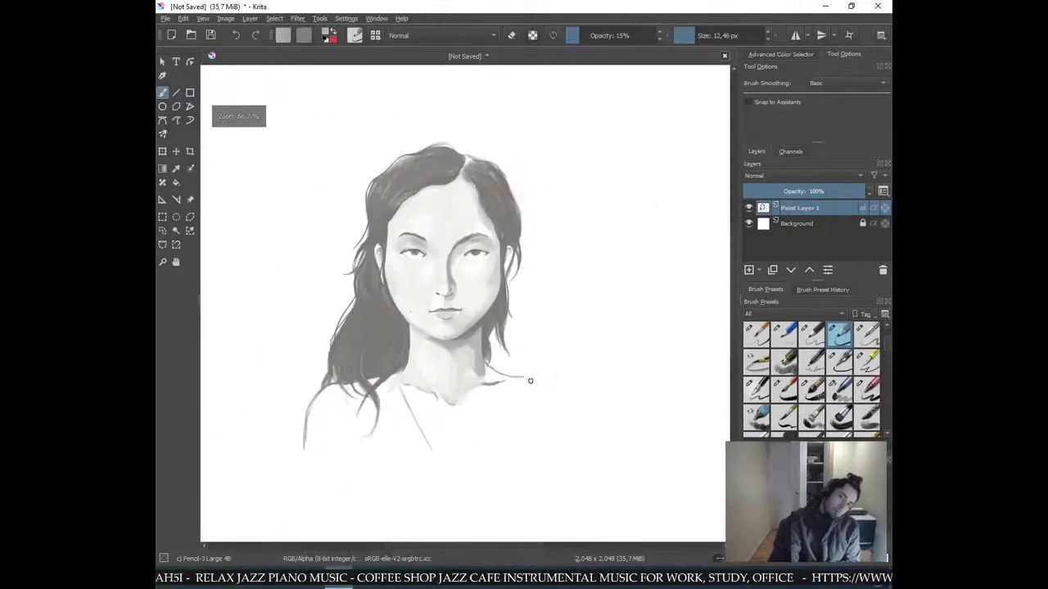
scroll(469, 384, up, 4)
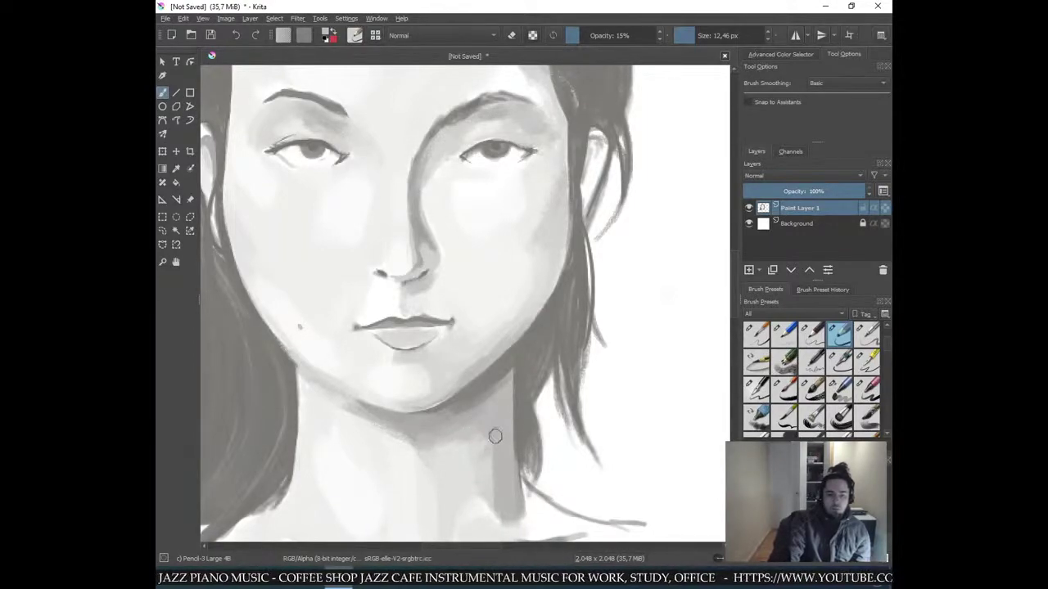
ctrl+click(440, 466)
mouse_move(491, 437)
mouse_down()
mouse_move(487, 463)
mouse_move(491, 435)
mouse_move(495, 522)
mouse_move(498, 448)
mouse_move(496, 504)
mouse_move(538, 403)
mouse_up()
scroll(538, 402, down, 5)
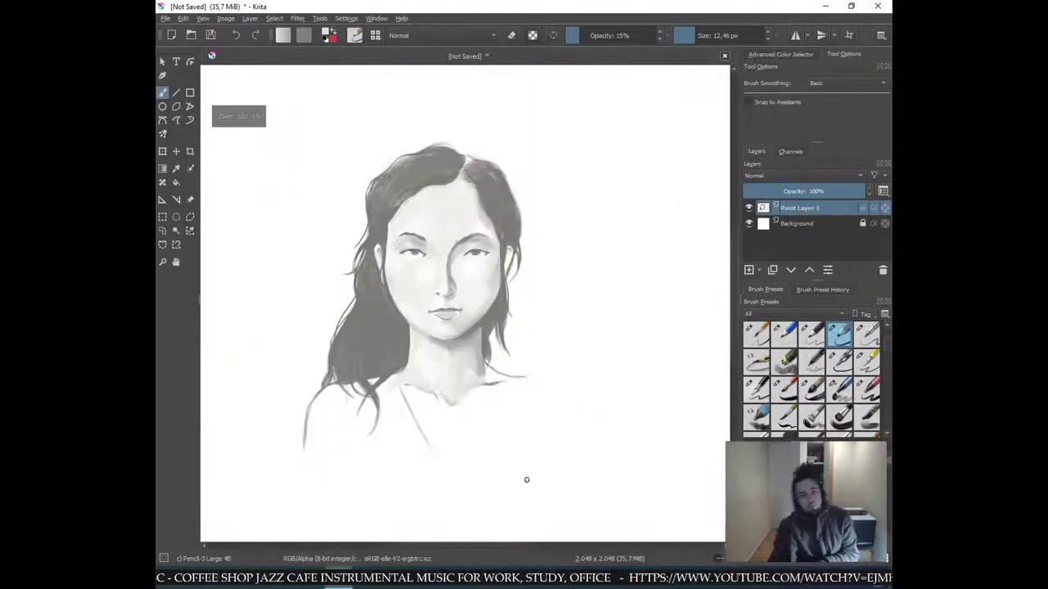
- Soften the neck shadow beneath the jaw on the short-haired side with greys sampled along the jawline
scroll(547, 253, up, 4)
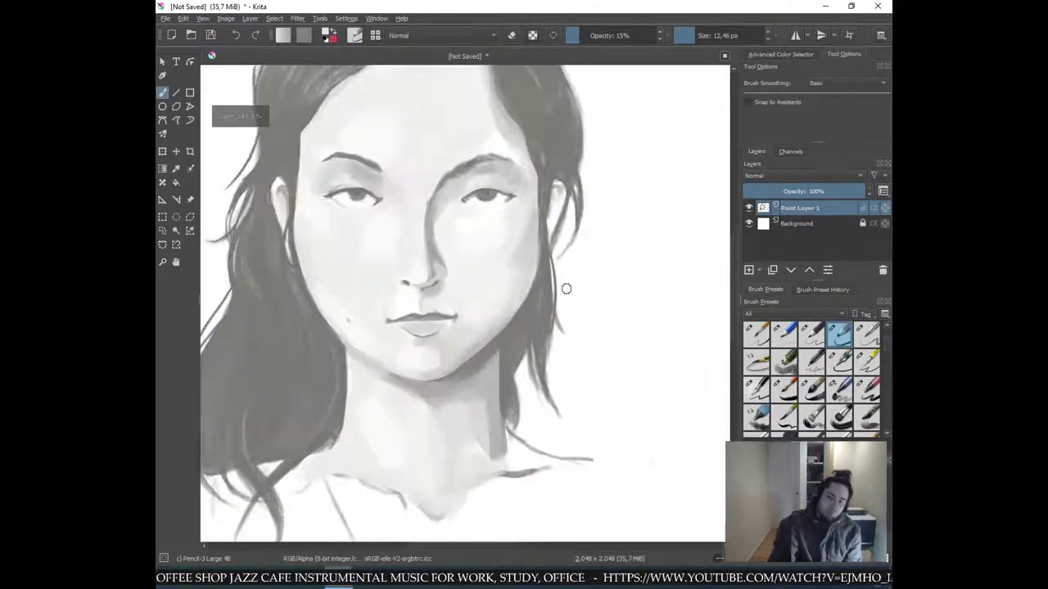
ctrl+click(489, 380)
ctrl+click(505, 351)
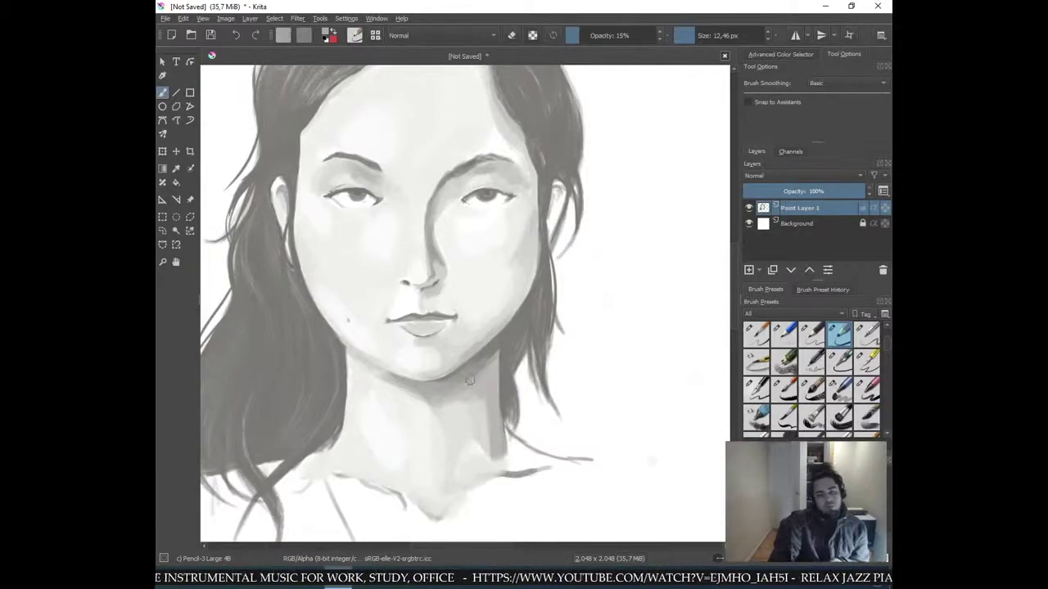
key(minus)
key(minus)
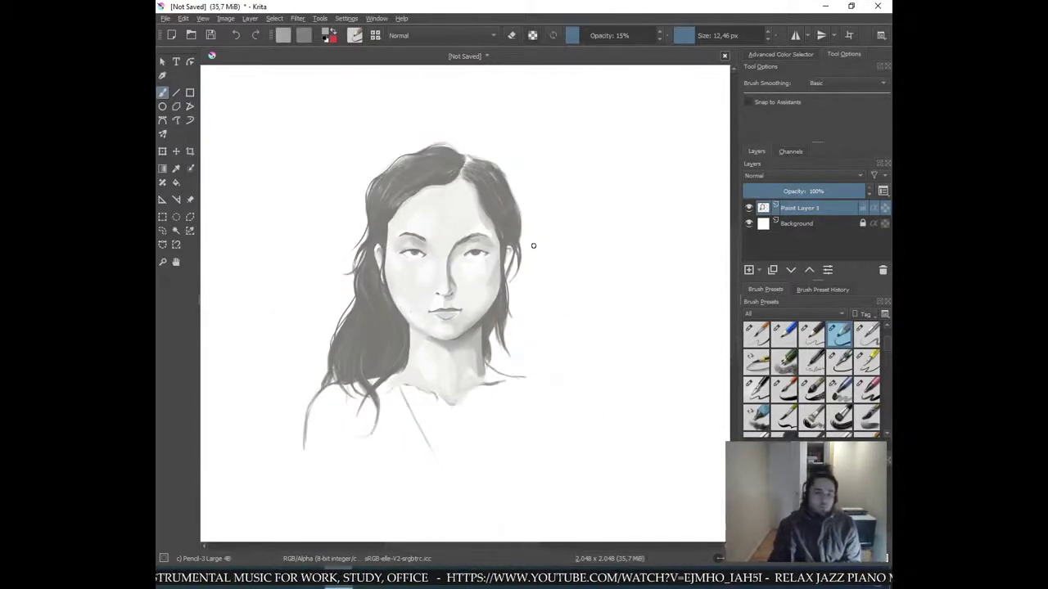
- Blend the shading along the outer edge of the face from temple to cheek on the short-haired side
key(plus)
key(plus)
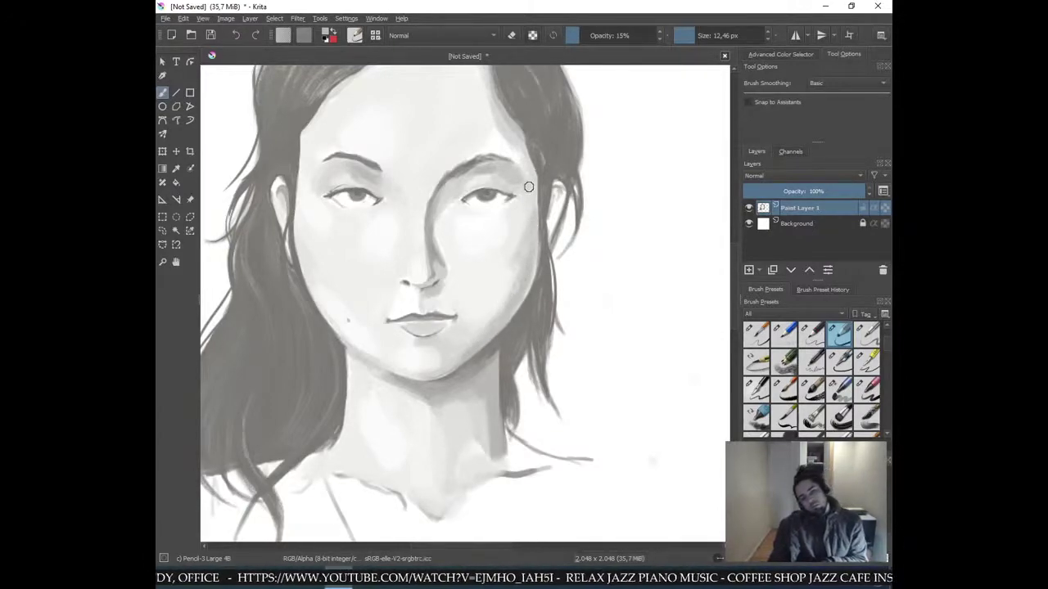
key(minus)
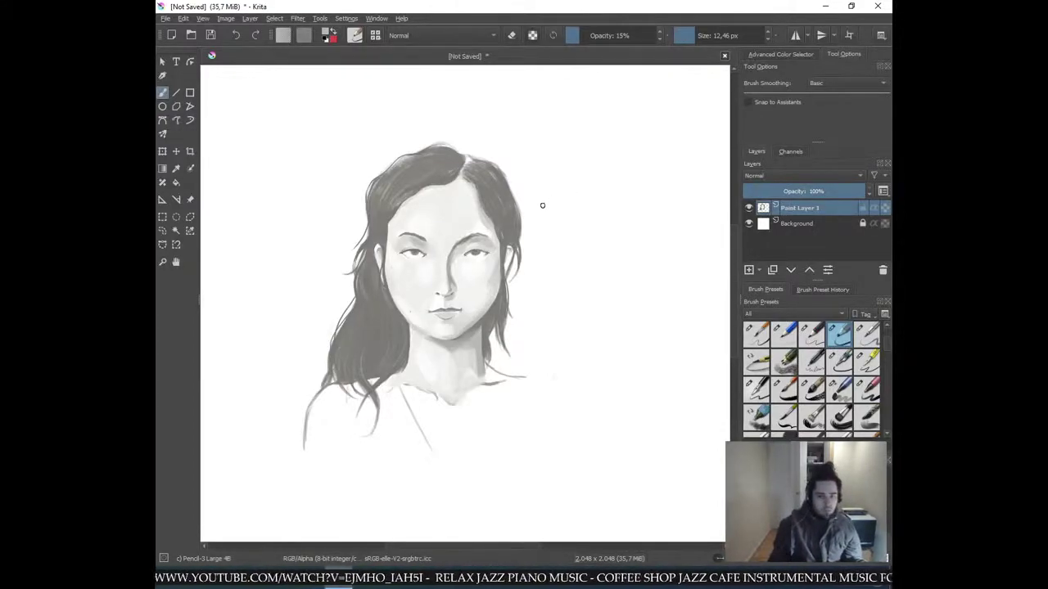
key(plus)
key(plus)
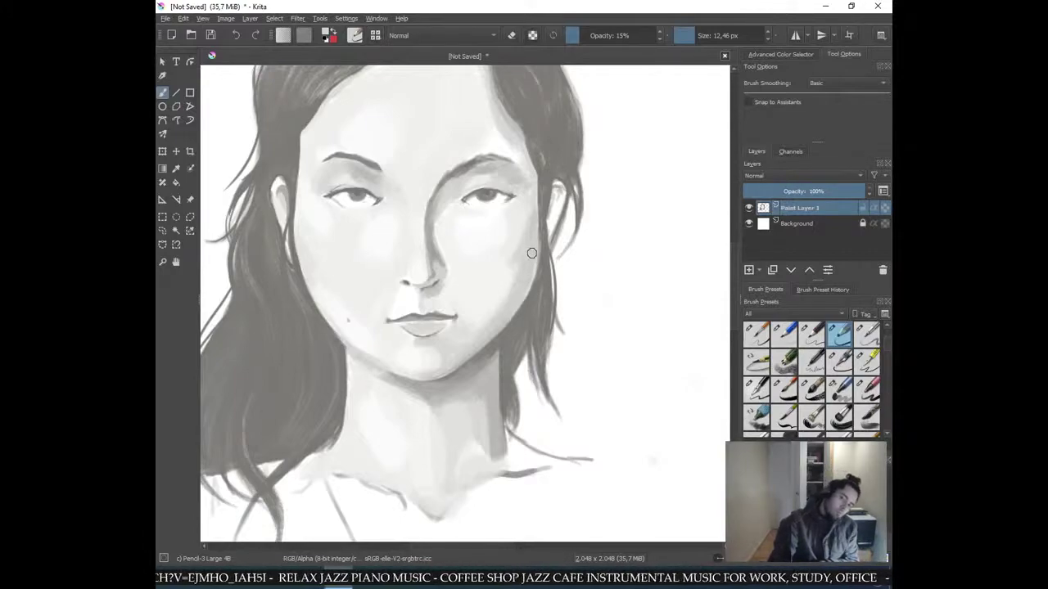
- Soften the shadow along the side of the nose and the inner eye corner on the short-haired side
key(ctrl+minus)
key(ctrl+minus)
key(ctrl+minus)
key(plus)
key(plus)
key(plus)
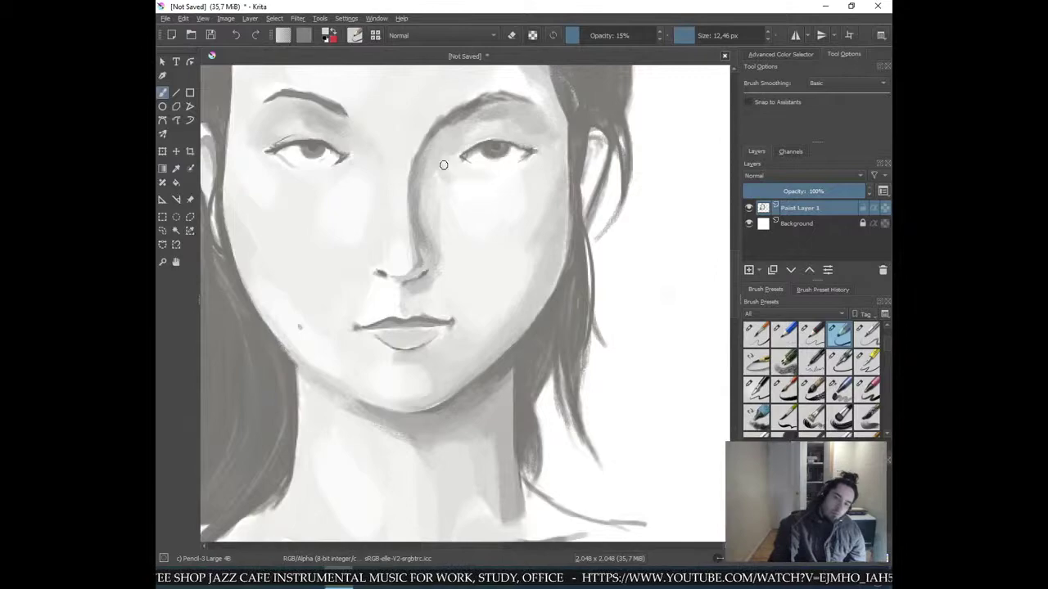
key(minus)
key(minus)
key(minus)
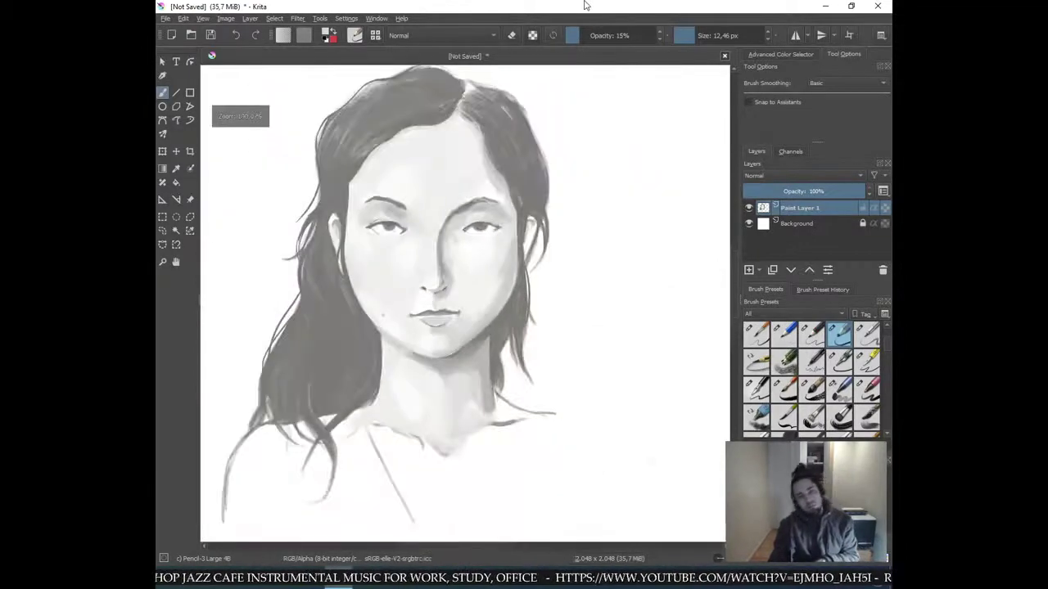
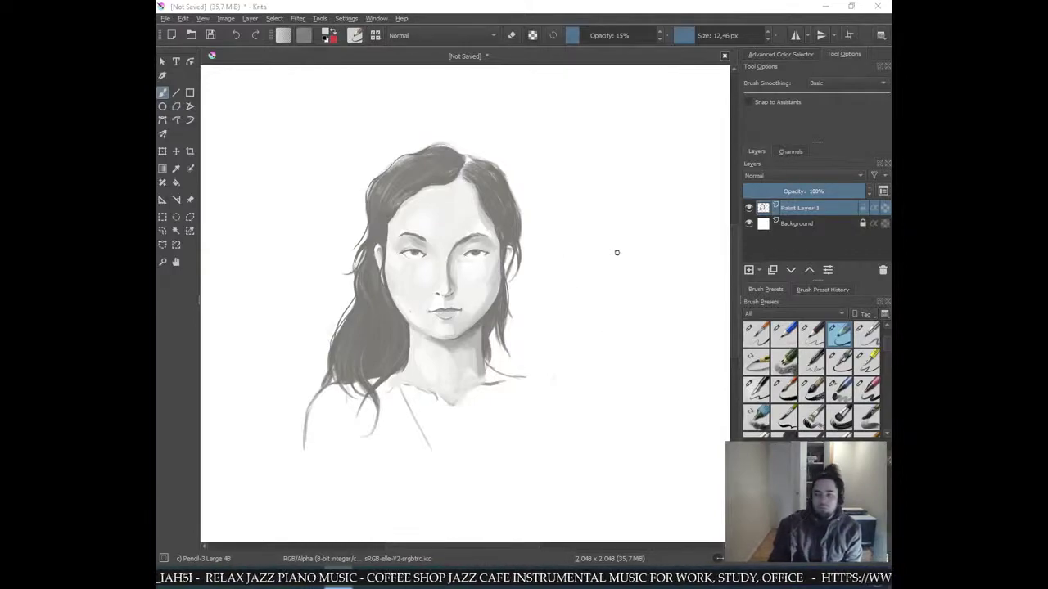
- Smooth the tones beside the nose bridge and nostril on the long-haired side with a light grey sampled there
key(ctrl+plus)
key(ctrl+plus)
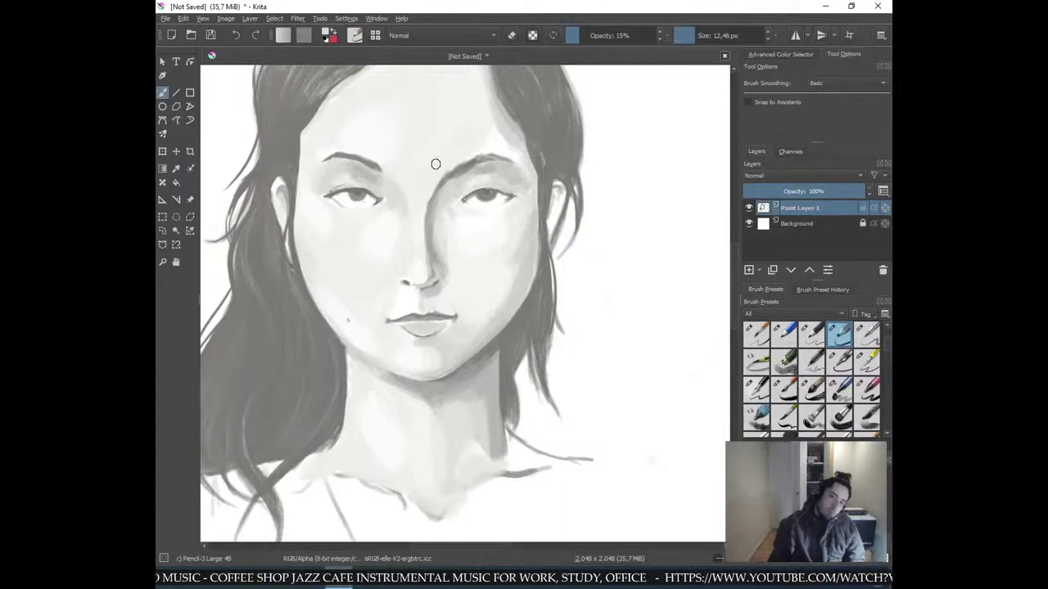
ctrl+click(403, 243)
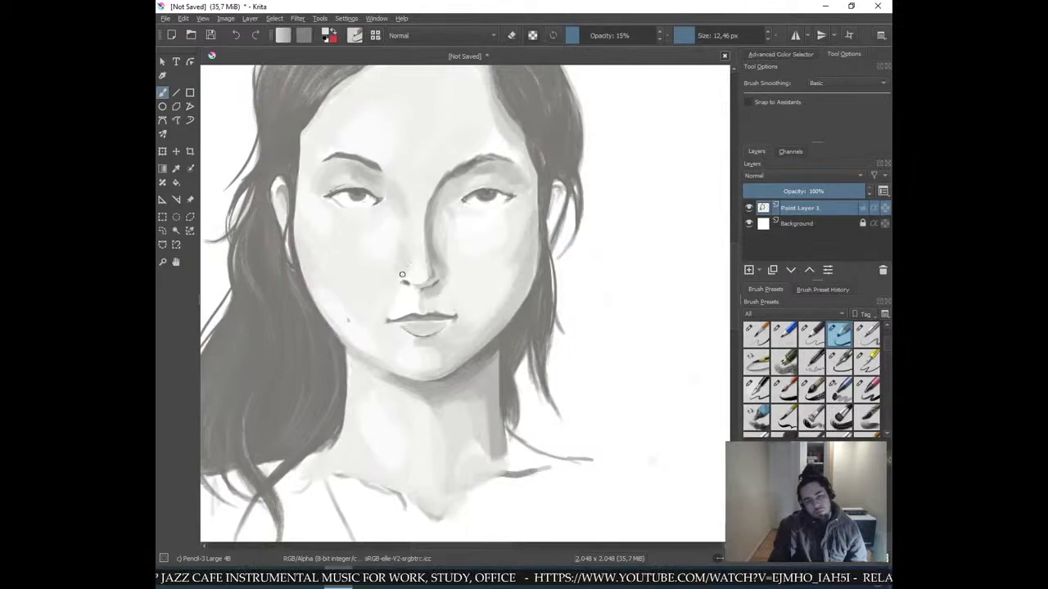
key(minus)
key(minus)
key(minus)
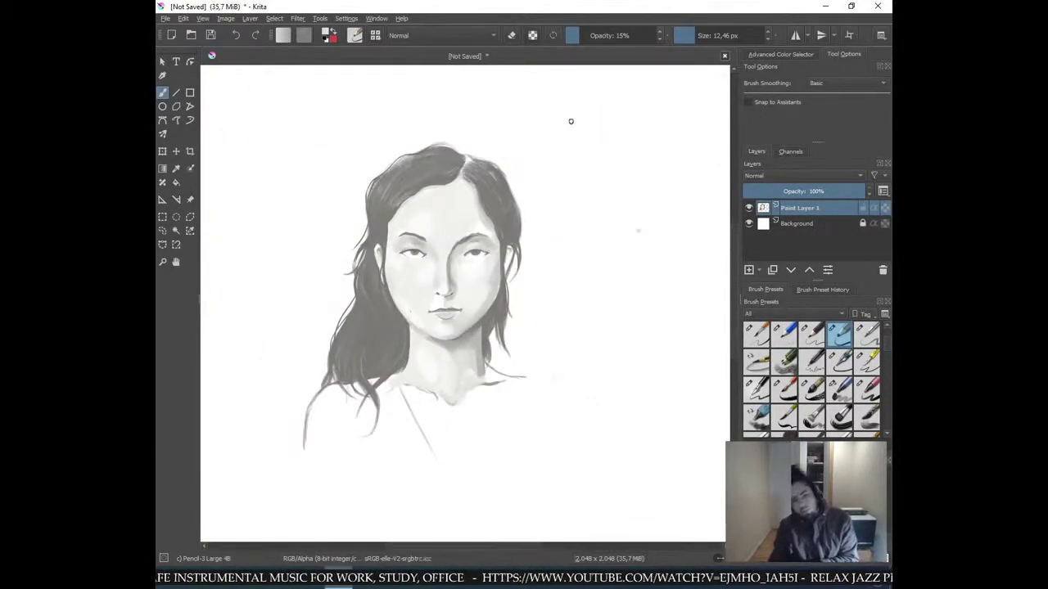
- Paint a soft shadow beneath the lower lip with greys sampled from the neck and chin shadow
key(plus)
key(plus)
key(plus)
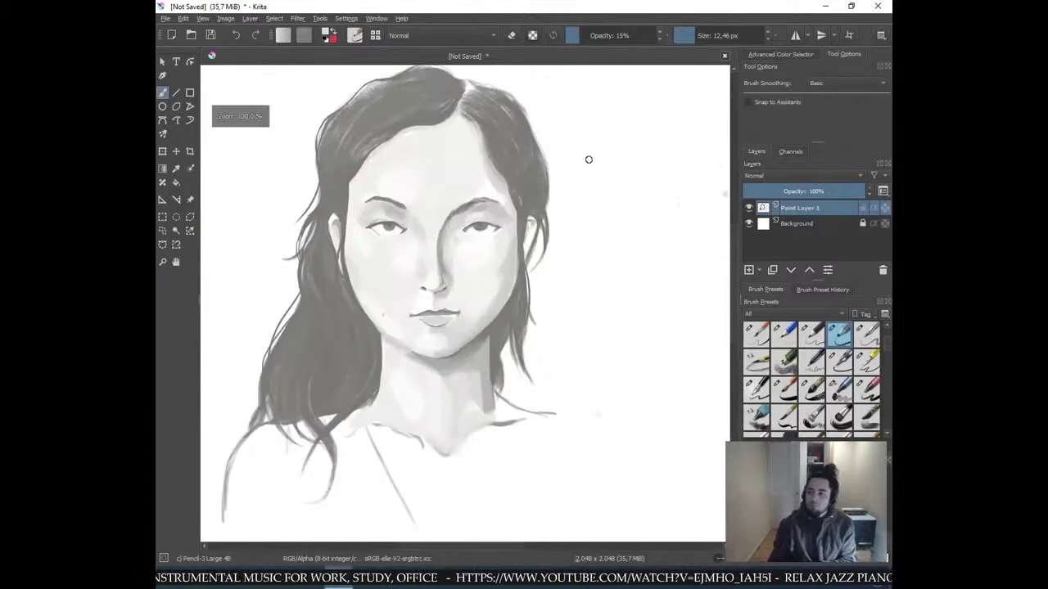
ctrl+click(464, 413)
mouse_move(406, 357)
mouse_down()
mouse_move(408, 429)
mouse_move(356, 411)
mouse_move(423, 356)
mouse_up()
ctrl+click(465, 390)
ctrl+click(370, 412)
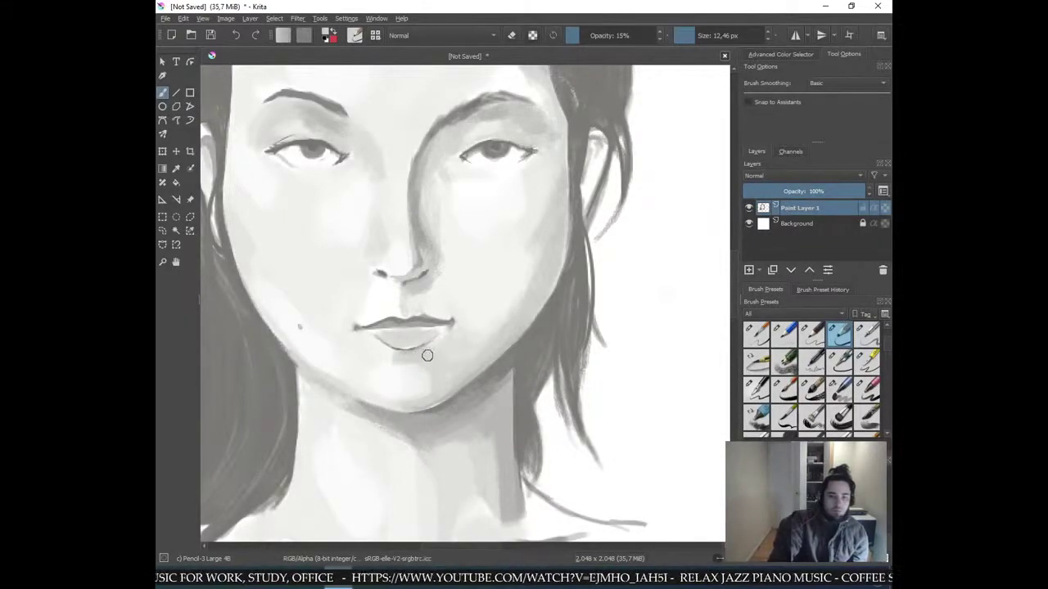
ctrl+click(477, 403)
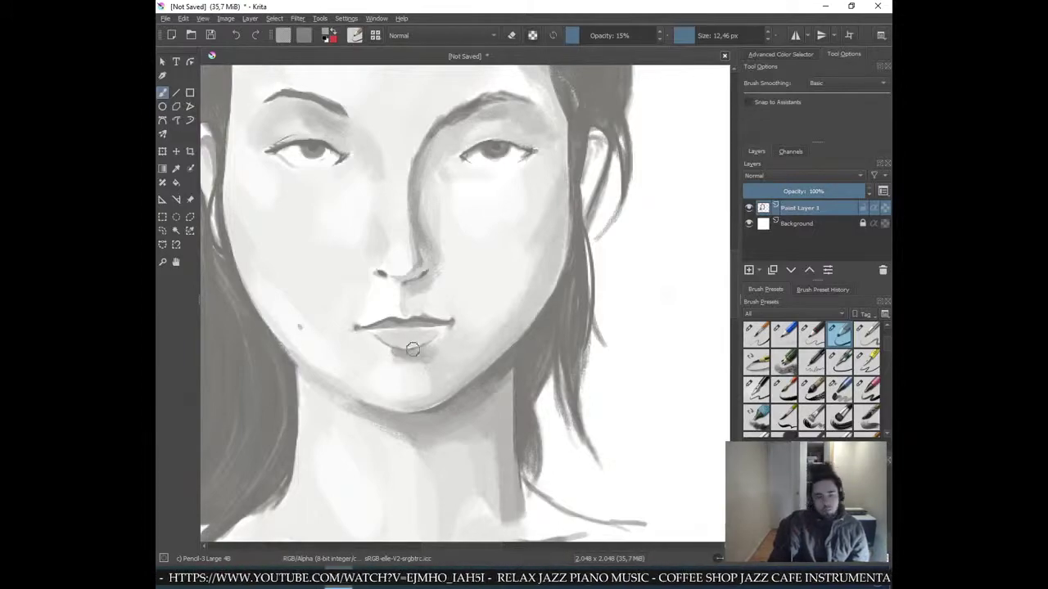
key(ctrl+minus)
key(ctrl+minus)
key(ctrl+minus)
key(ctrl+minus)
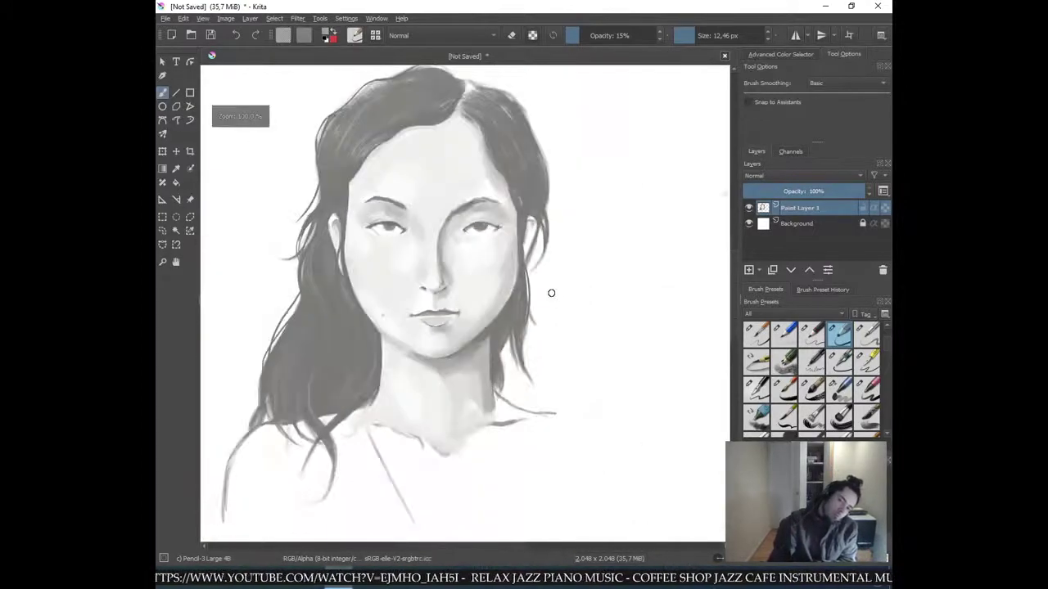
- Blend the shading below the mouth corner on the short-haired side into the chin with a lighter grey
key(plus)
key(plus)
key(plus)
key(plus)
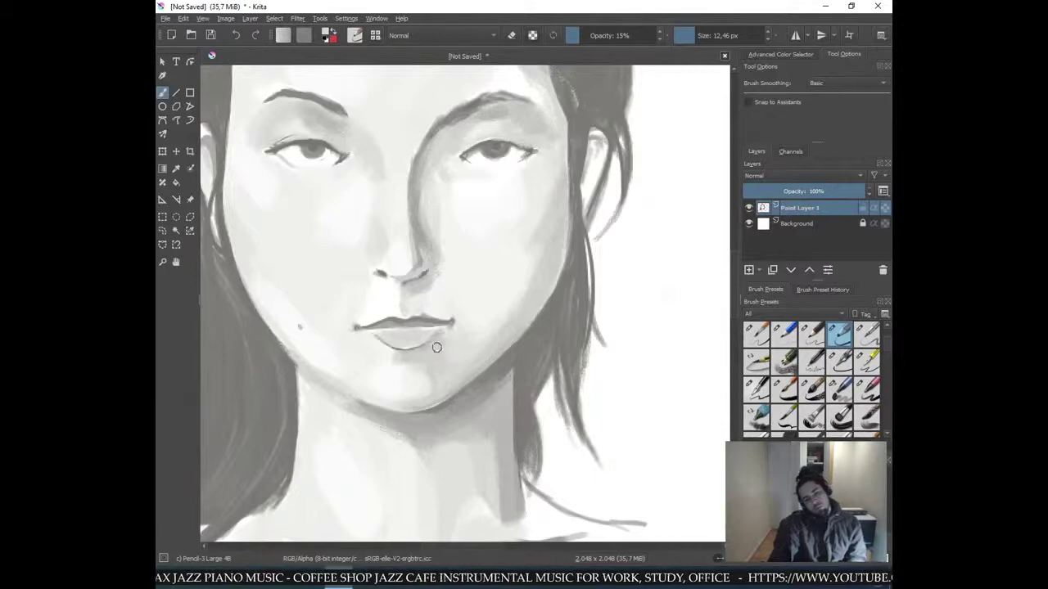
key(ctrl+minus)
key(ctrl+minus)
key(ctrl+minus)
key(Page_Down)
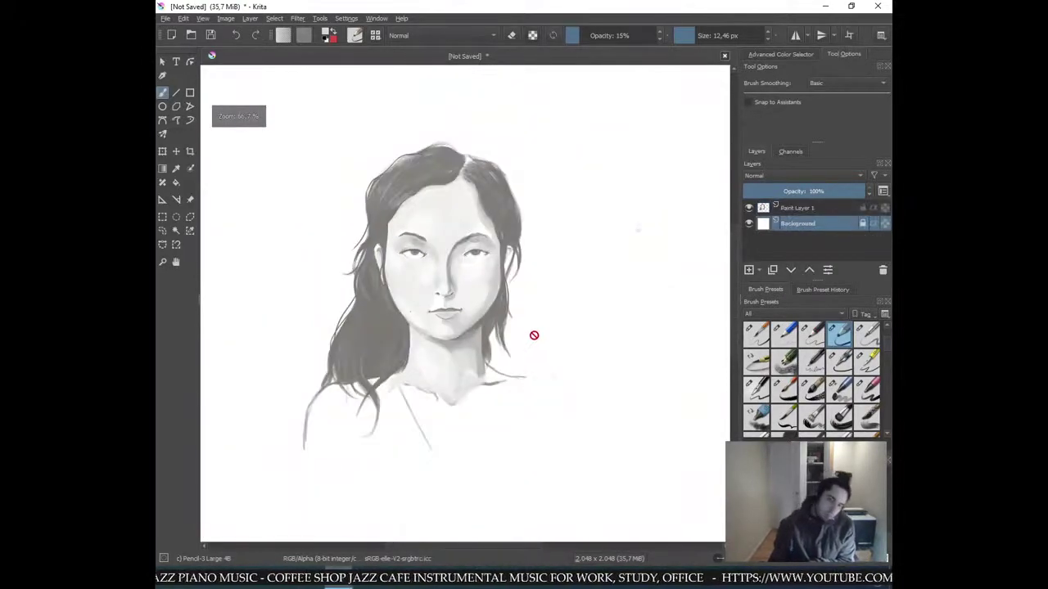
- Reselect Paint Layer 1 and deepen the shading under the nose and along the short-haired side's lower cheek
scroll(532, 341, up, 4)
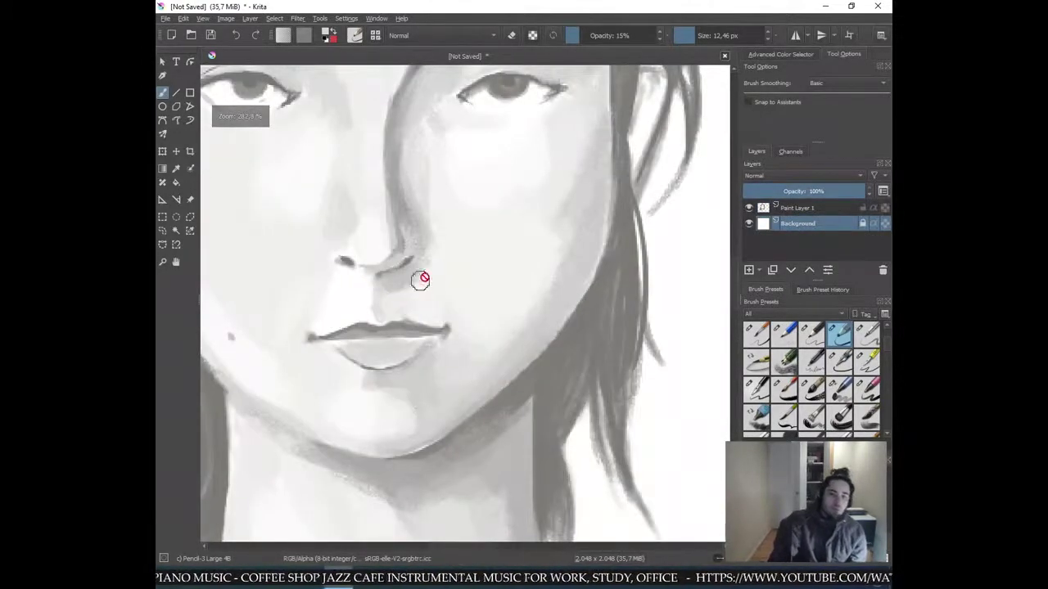
click(799, 209)
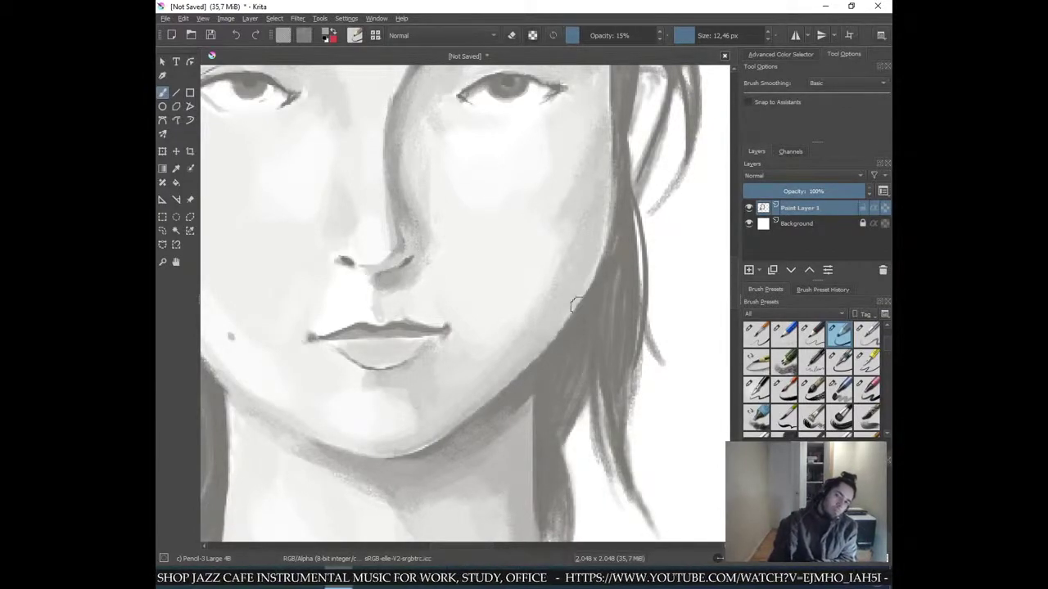
key(minus)
key(minus)
key(minus)
key(minus)
key(plus)
key(plus)
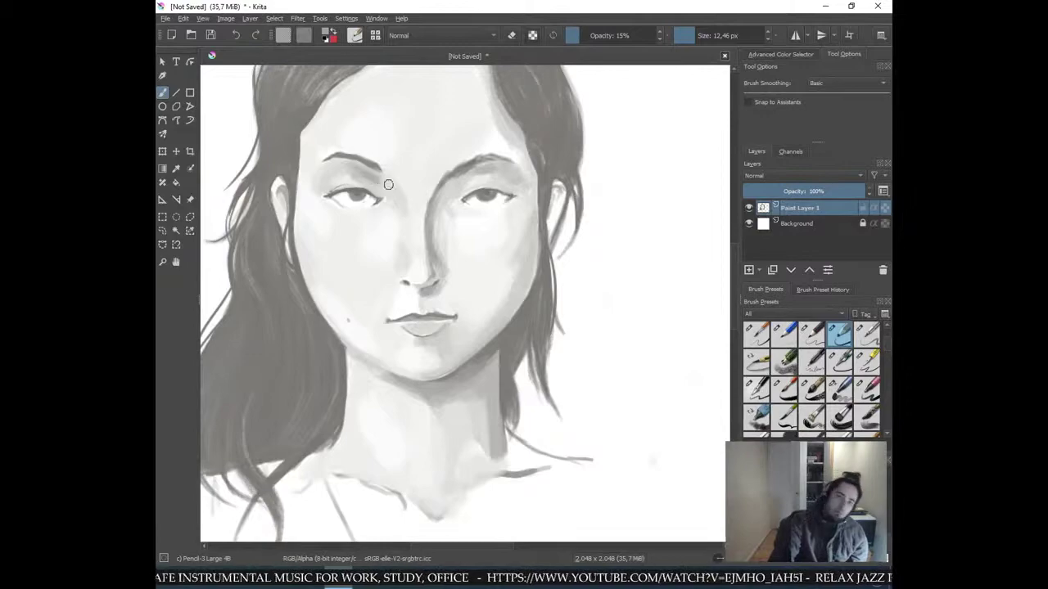
- Shade the hollow between the inner eye corner and eyebrow on the short-haired side with a grey sampled nearby
ctrl+click(461, 188)
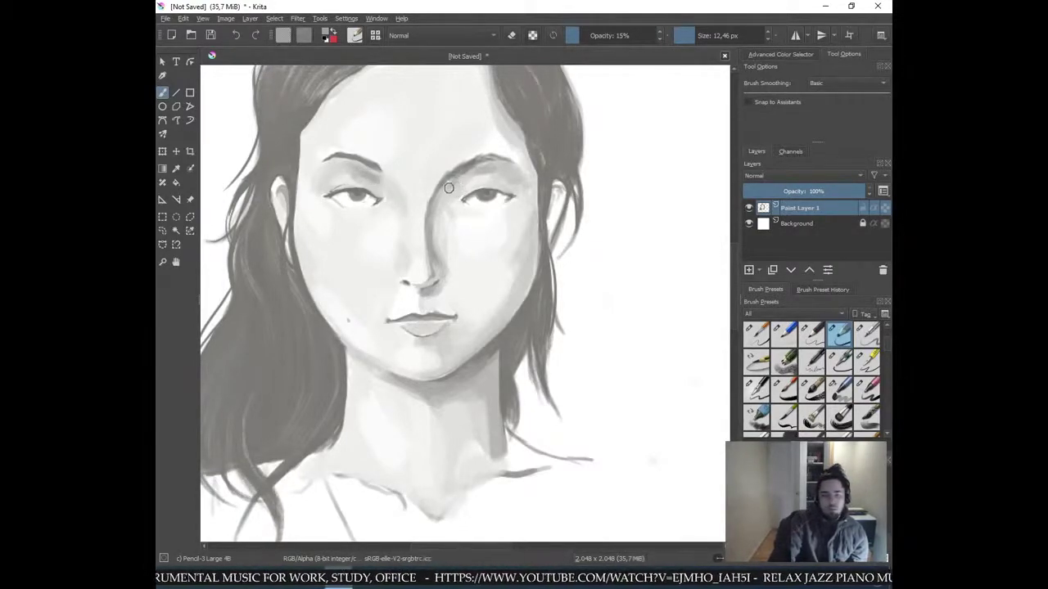
drag(445, 197, 453, 183)
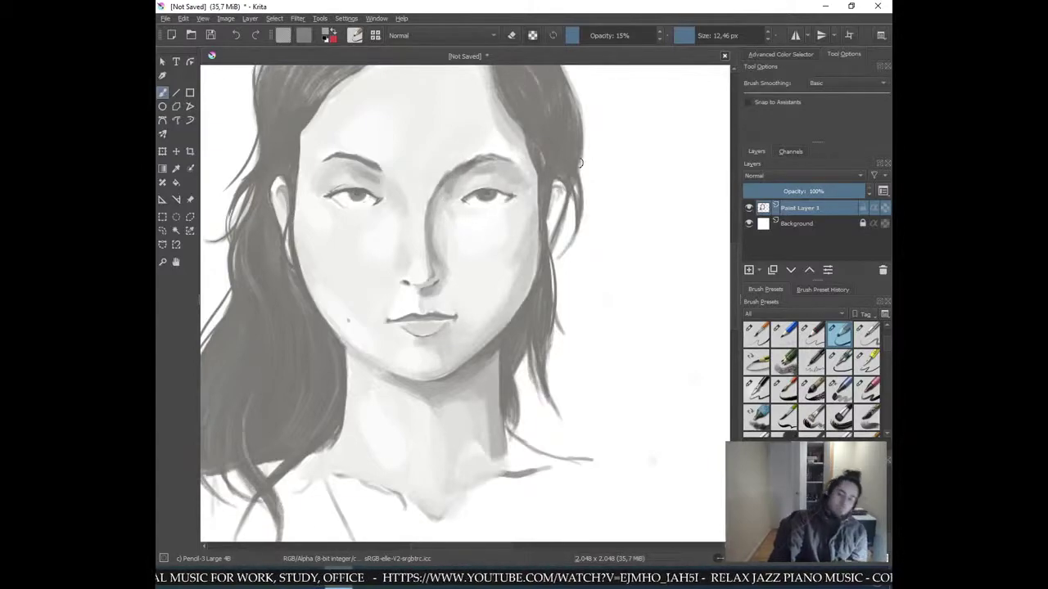
key(minus)
key(minus)
key(minus)
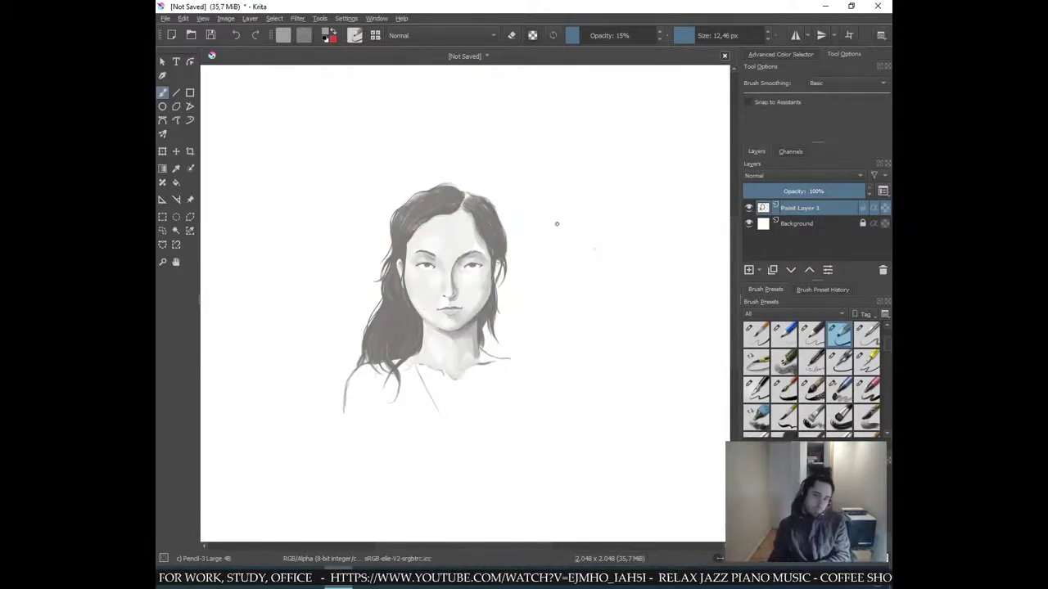
- Assign the Pencil-3 Large 4B brush preset to the My Favorites tag
key(plus)
key(plus)
key(plus)
key(plus)
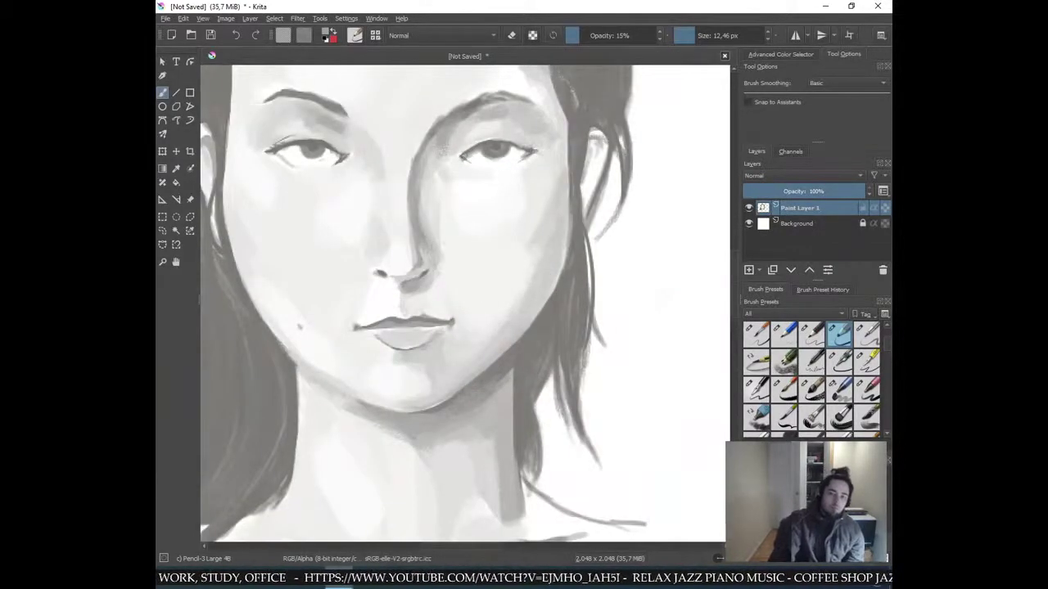
click(867, 332)
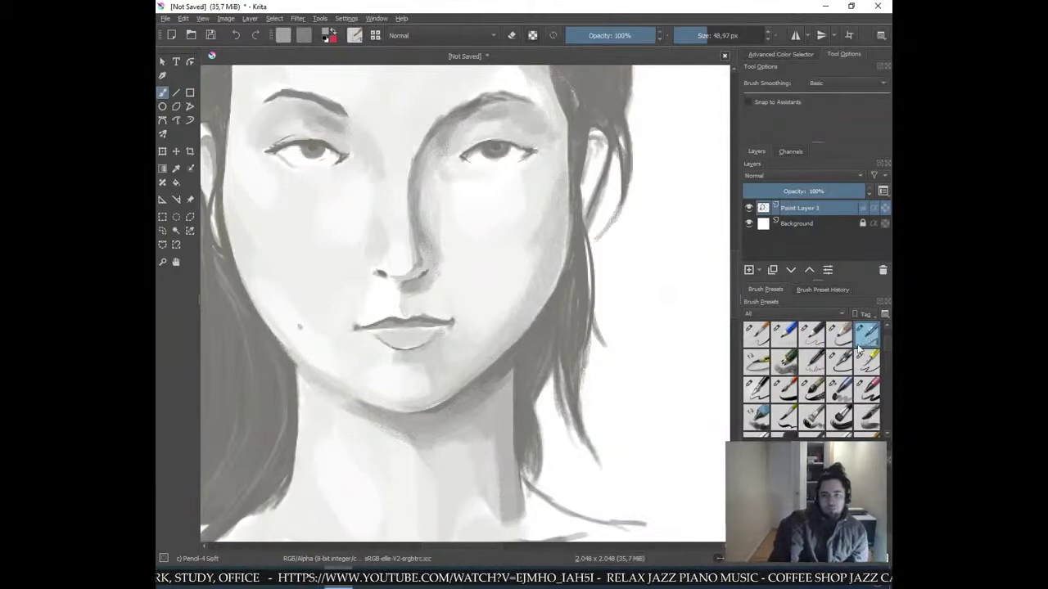
click(838, 332)
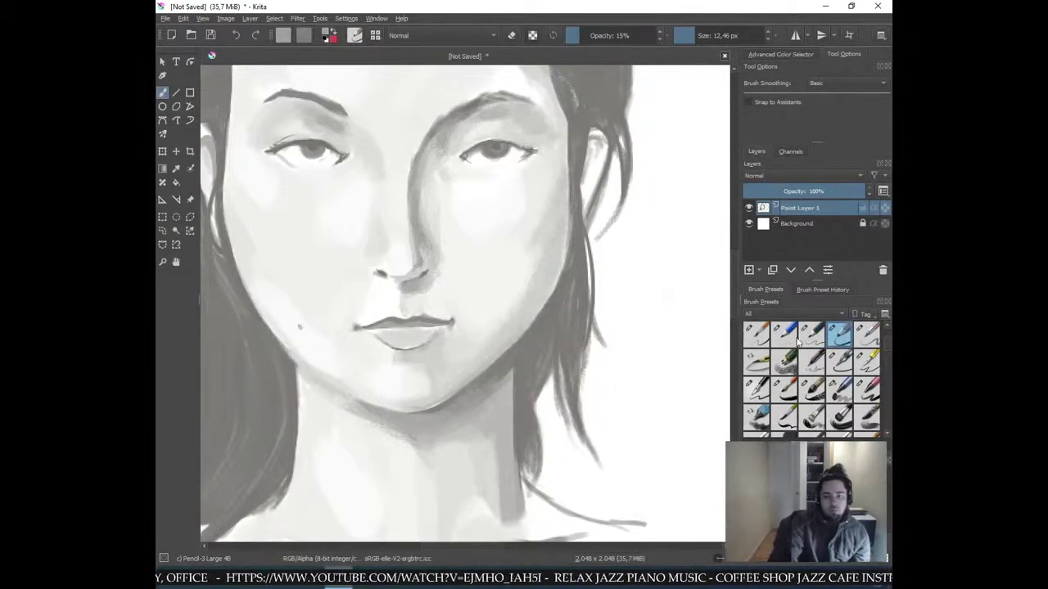
right_click(842, 330)
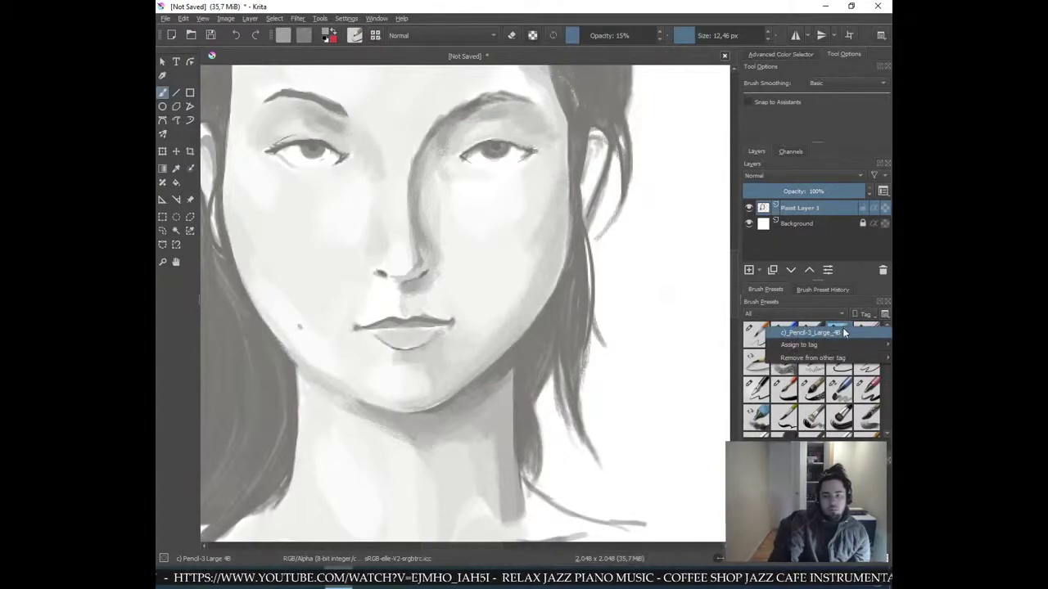
mouse_move(839, 344)
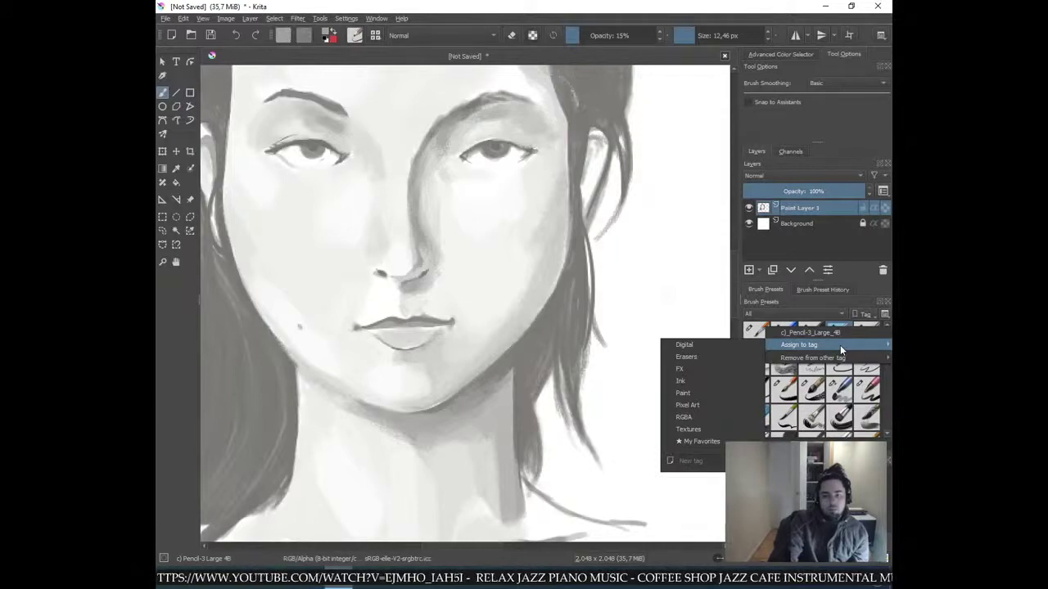
click(701, 441)
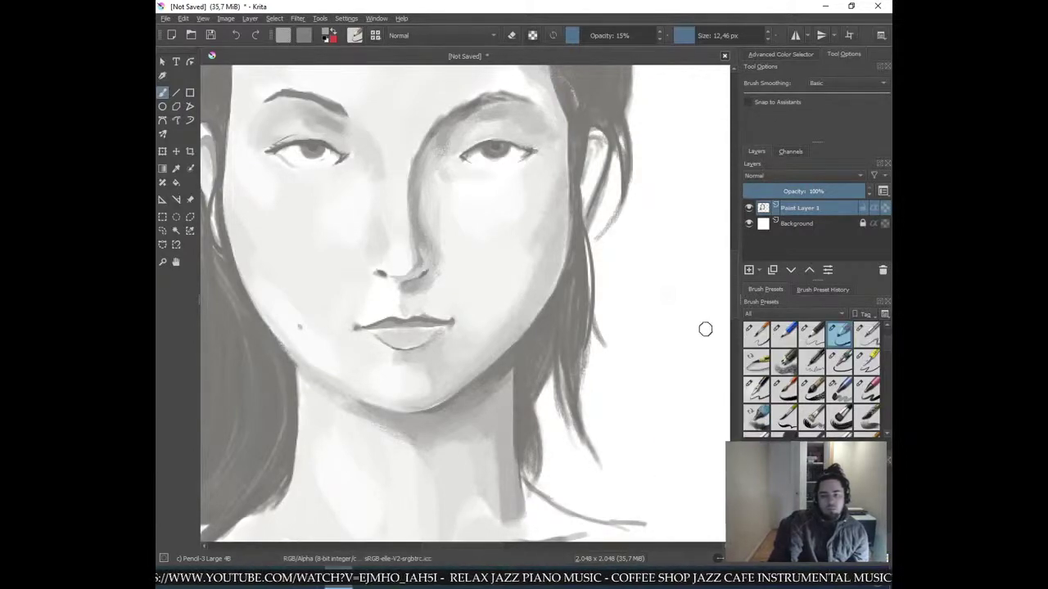
- Examine the whole portrait and the face's shading at several magnifications with the Pencil-2 brush preset active
click(811, 334)
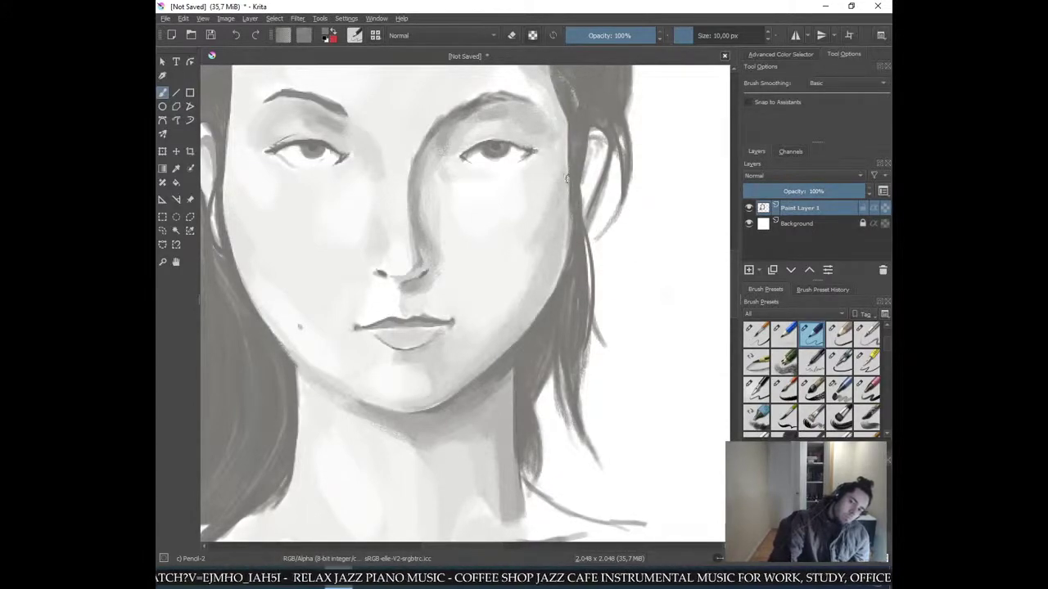
key(minus)
key(minus)
key(minus)
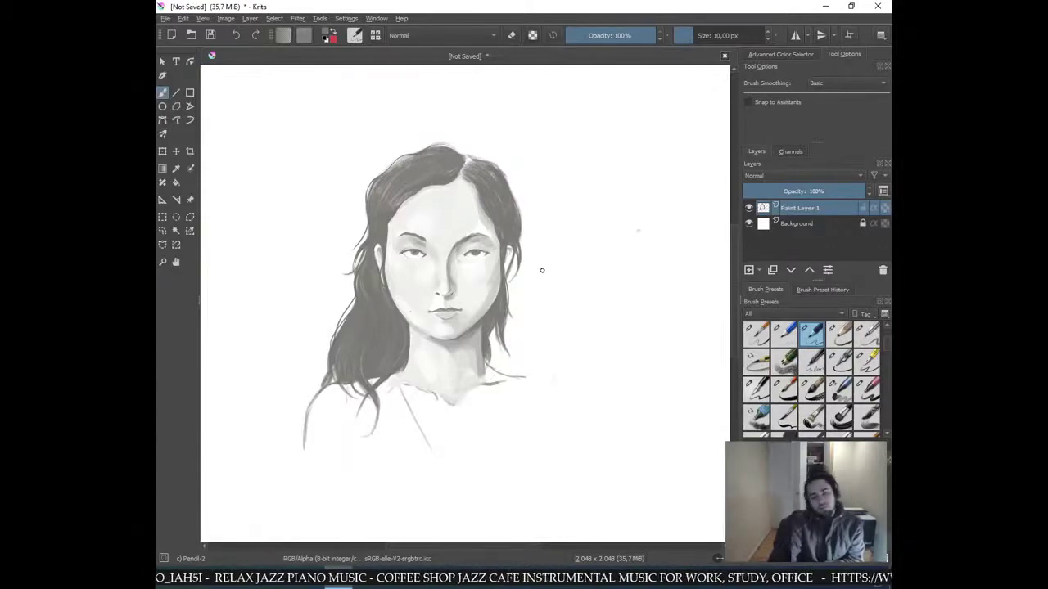
key(plus)
key(plus)
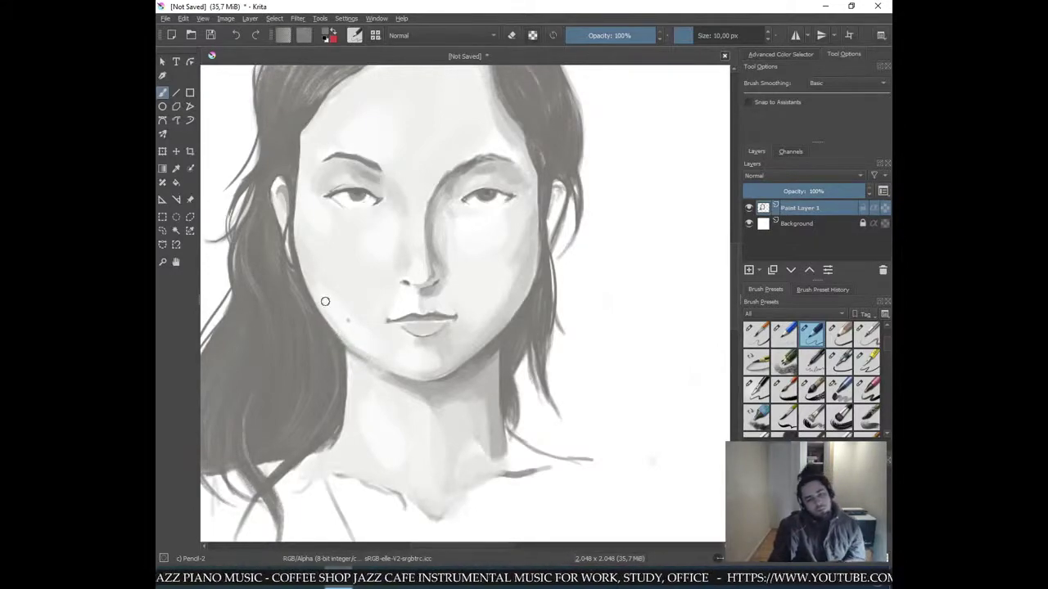
key(minus)
key(minus)
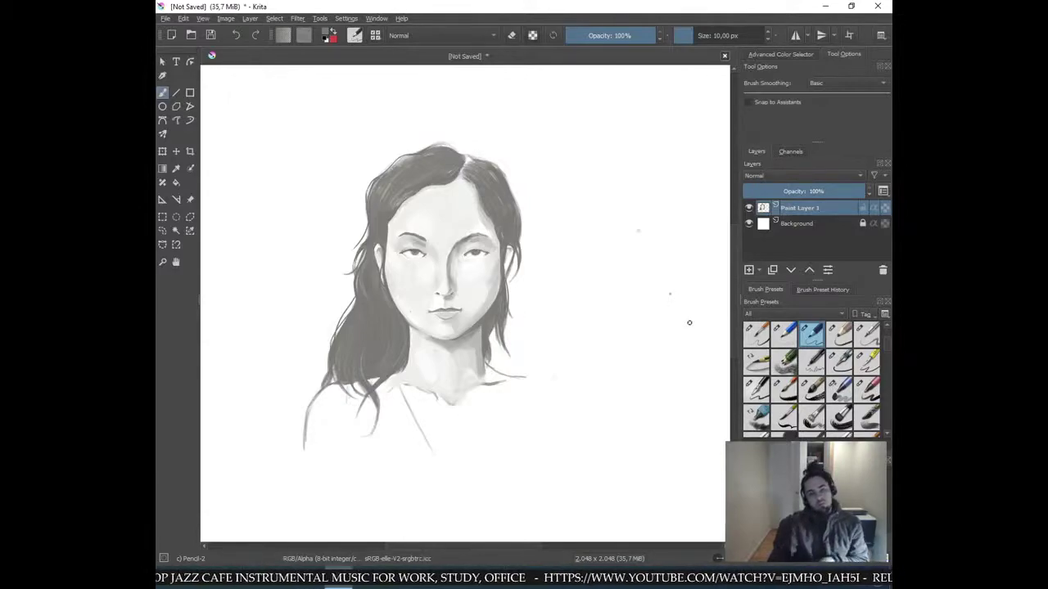
key(ctrl+plus)
key(ctrl+plus)
key(ctrl+plus)
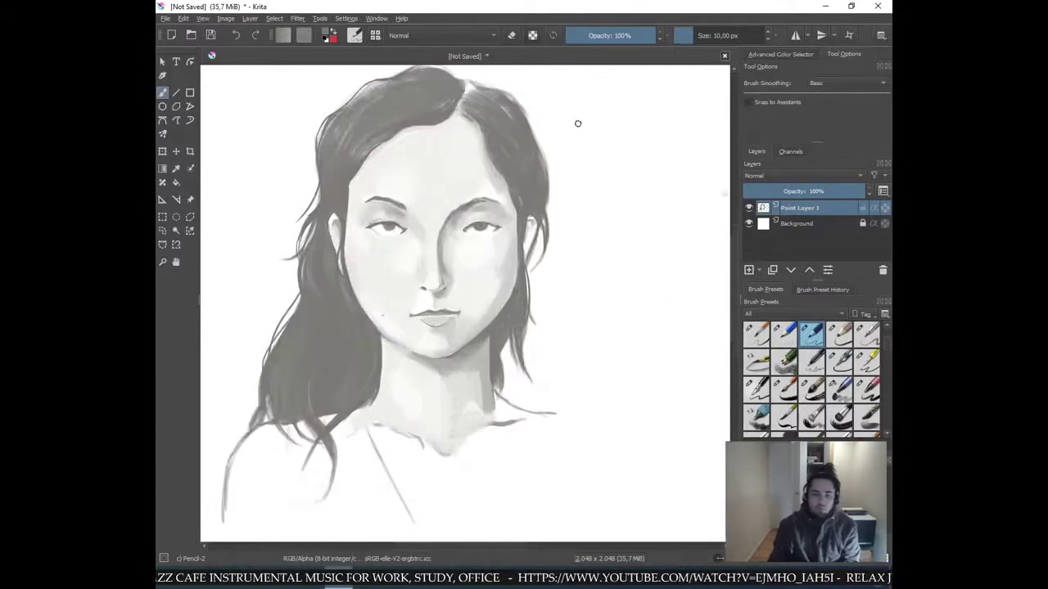
drag(420, 221, 501, 376)
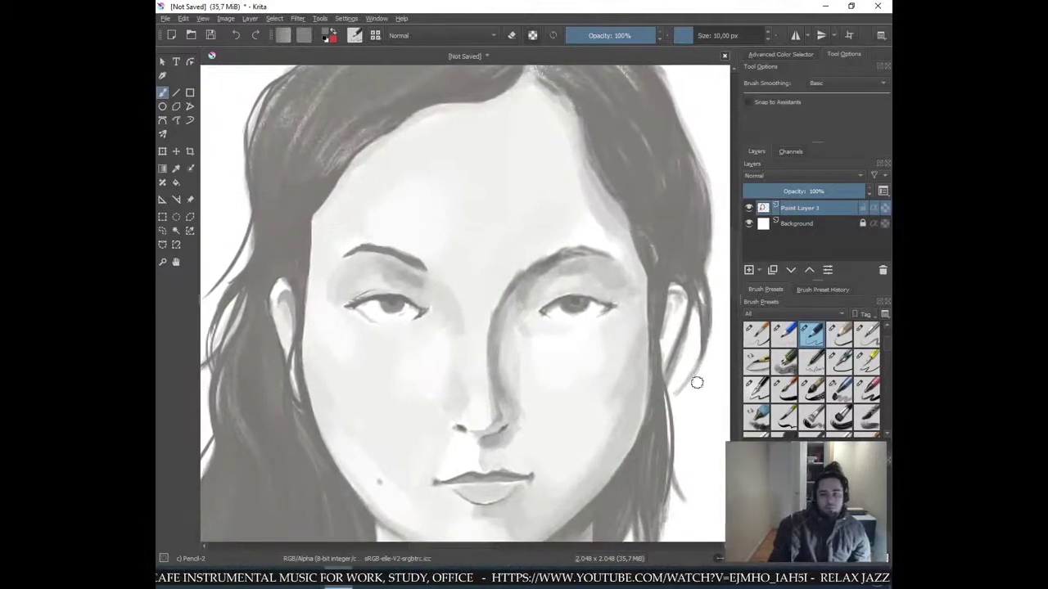
- Try several brush presets and settle on Ink-3 Gpen for the fine eye details
click(765, 368)
click(762, 344)
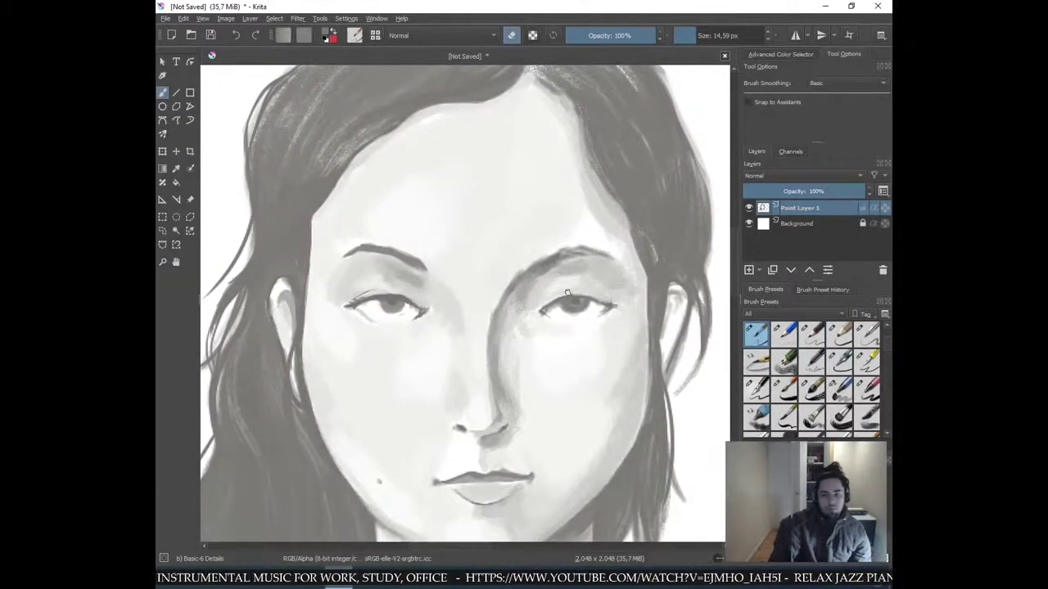
click(811, 333)
scroll(883, 335, up, 2)
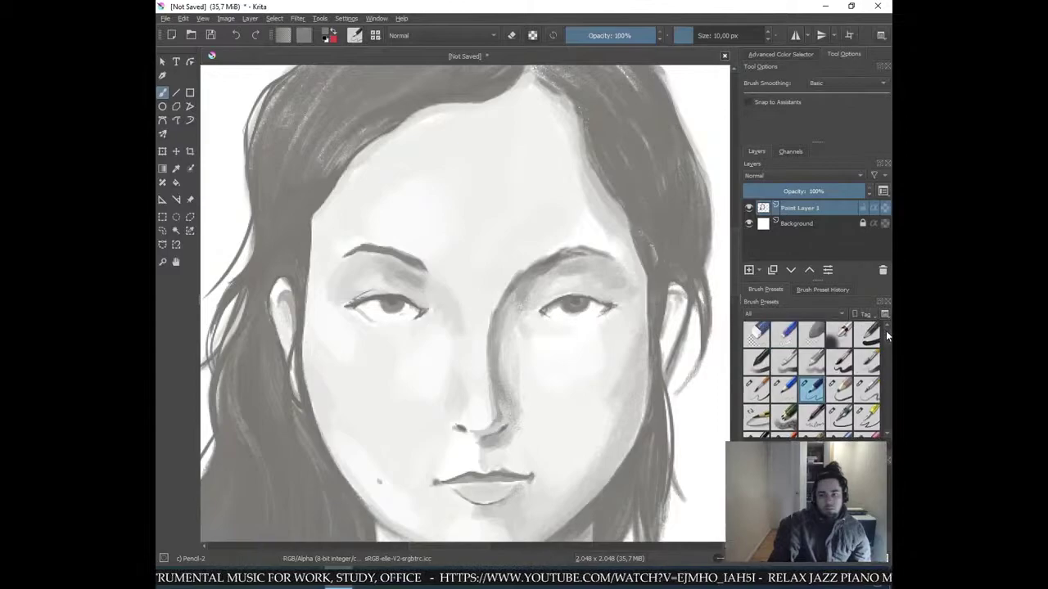
click(841, 362)
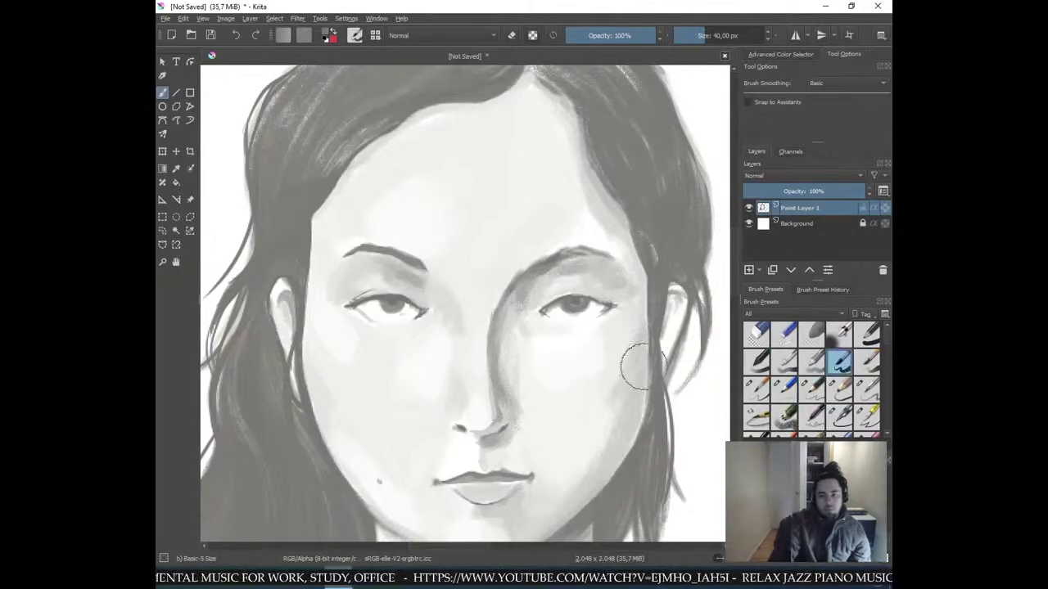
click(840, 390)
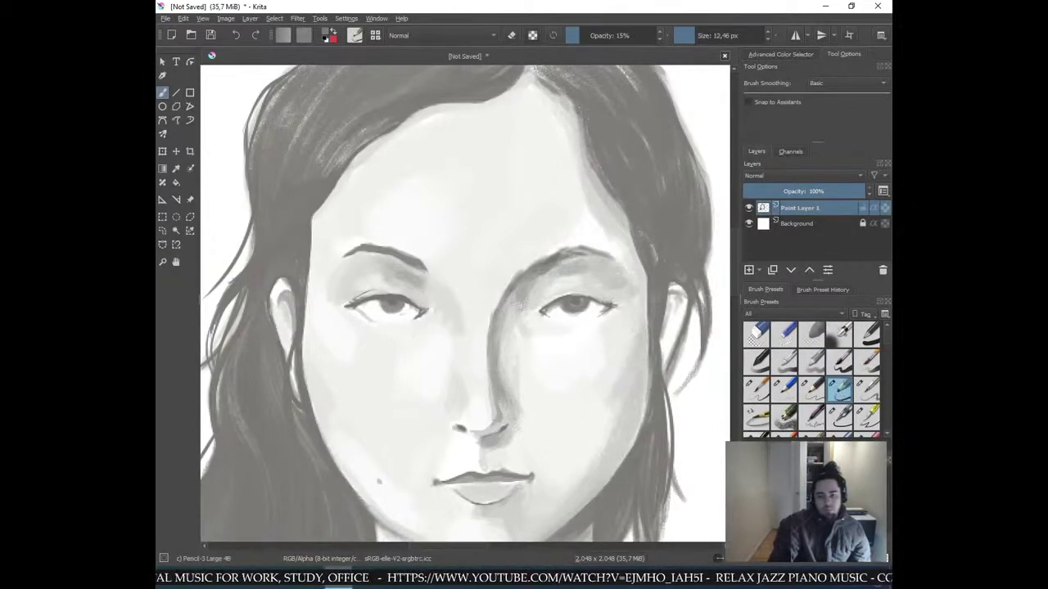
click(868, 417)
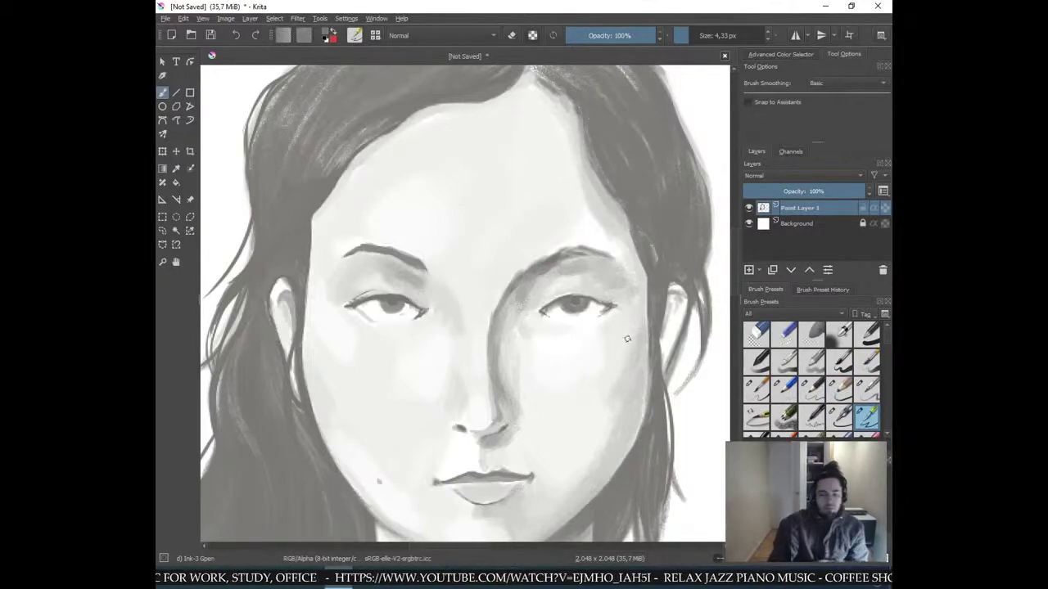
- Redraw the upper lid line of the eye on the short-haired side with a dark grey sampled nearby
scroll(622, 338, up, 5)
drag(623, 312, 514, 339)
ctrl+click(650, 304)
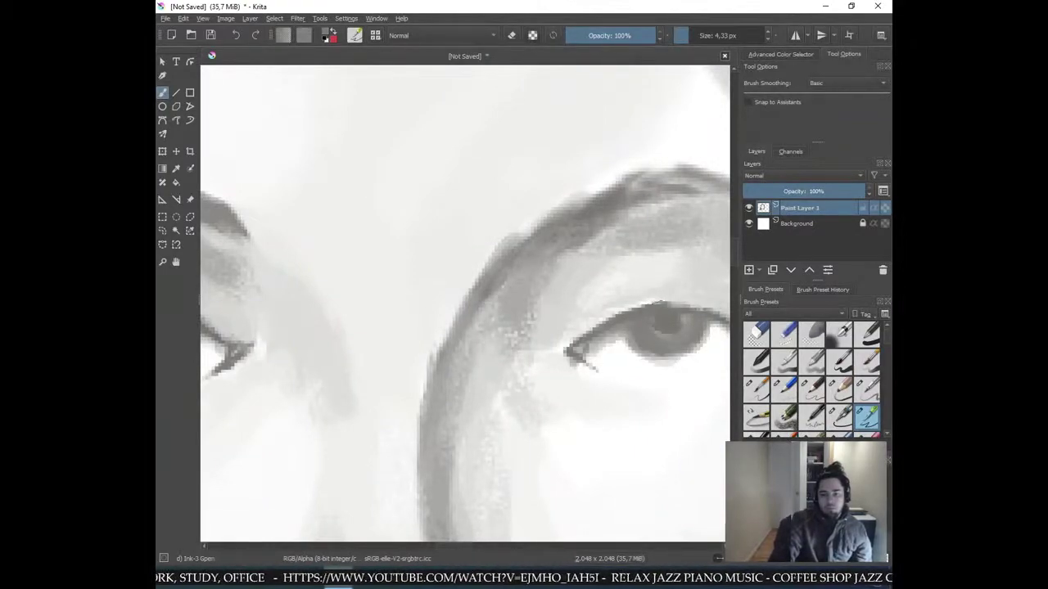
mouse_move(657, 302)
mouse_down()
mouse_move(694, 304)
mouse_move(656, 302)
mouse_move(728, 314)
mouse_up()
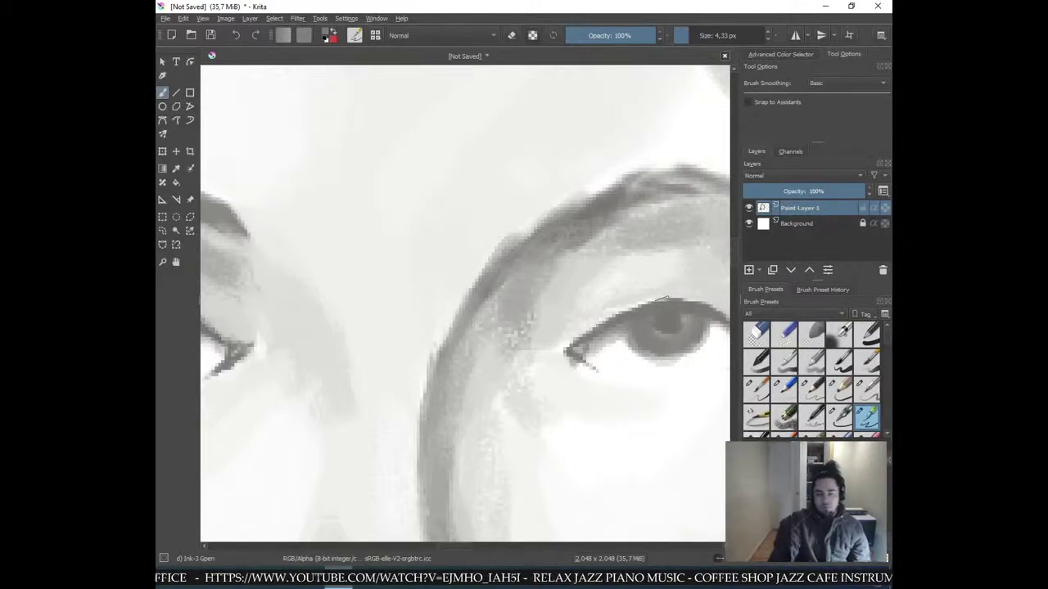
key(ctrl+minus)
key(ctrl+minus)
key(ctrl+minus)
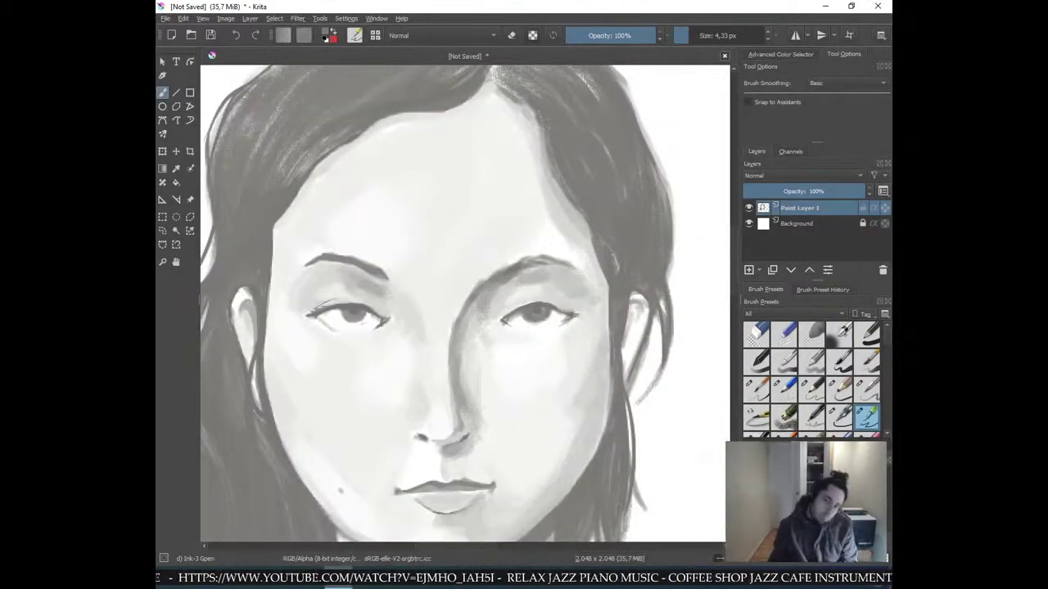
scroll(552, 334, up, 4)
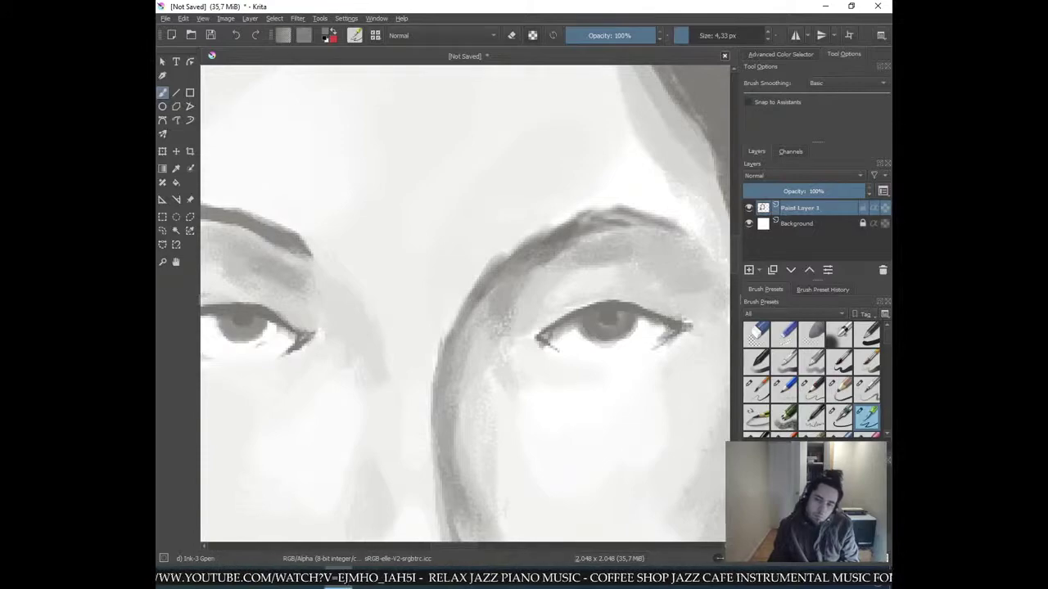
scroll(655, 276, down, 5)
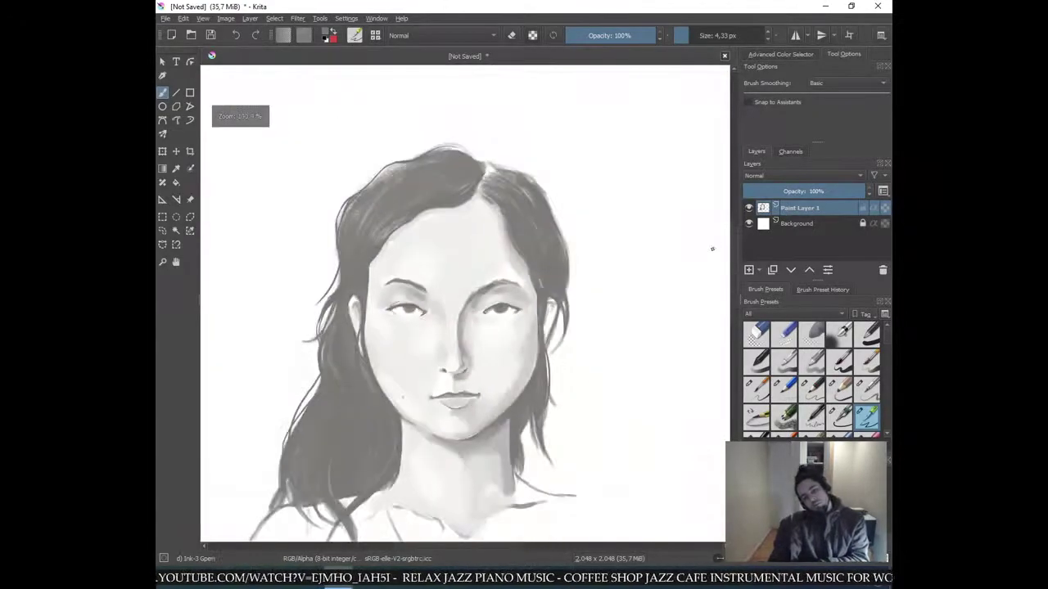
- Rotate the canvas and draw short lashes along the outer upper lid of the eye on the short-haired side
scroll(637, 321, up, 5)
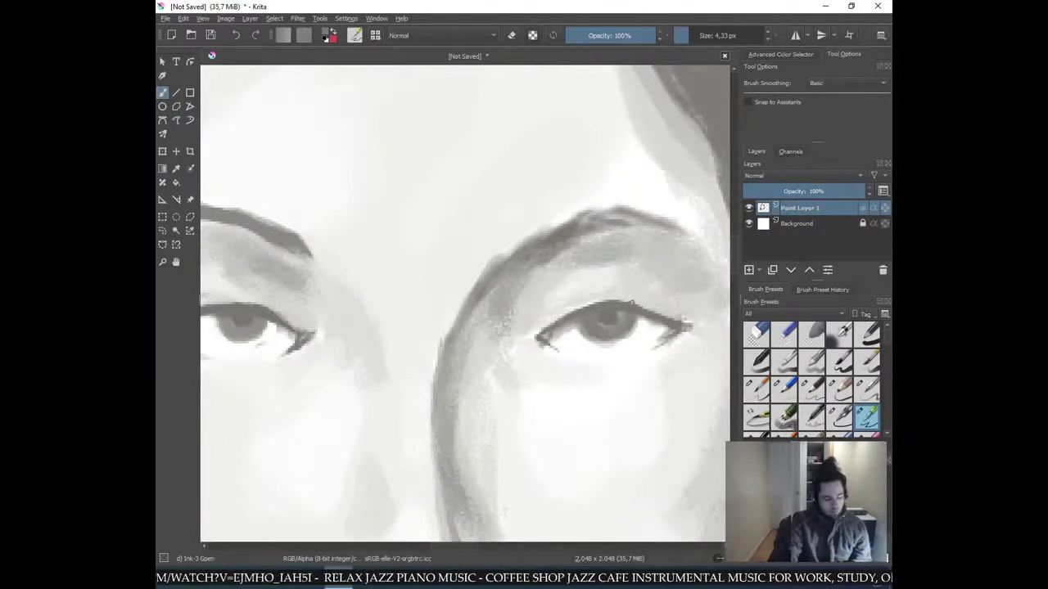
key(6)
key(4)
key(4)
key(4)
key(4)
key(4)
key(4)
key(4)
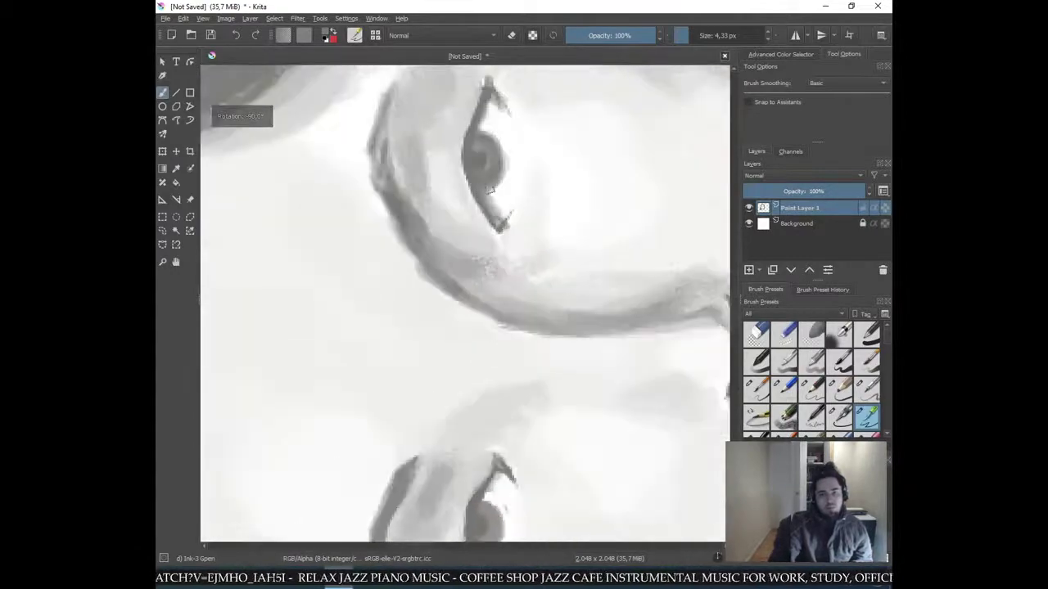
key(4)
drag(413, 184, 442, 365)
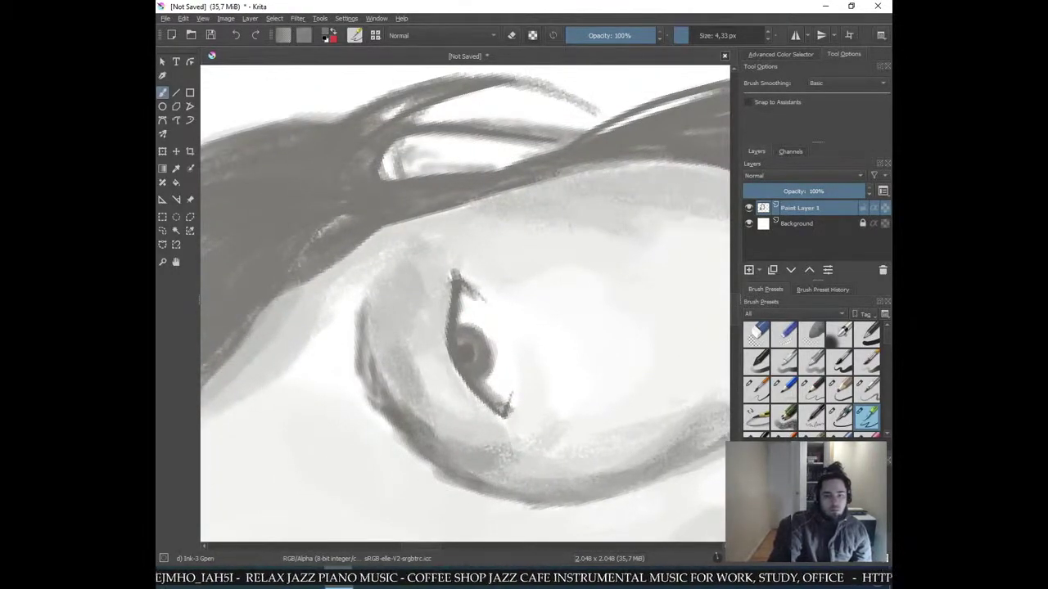
key(ctrl+[)
key(ctrl+[)
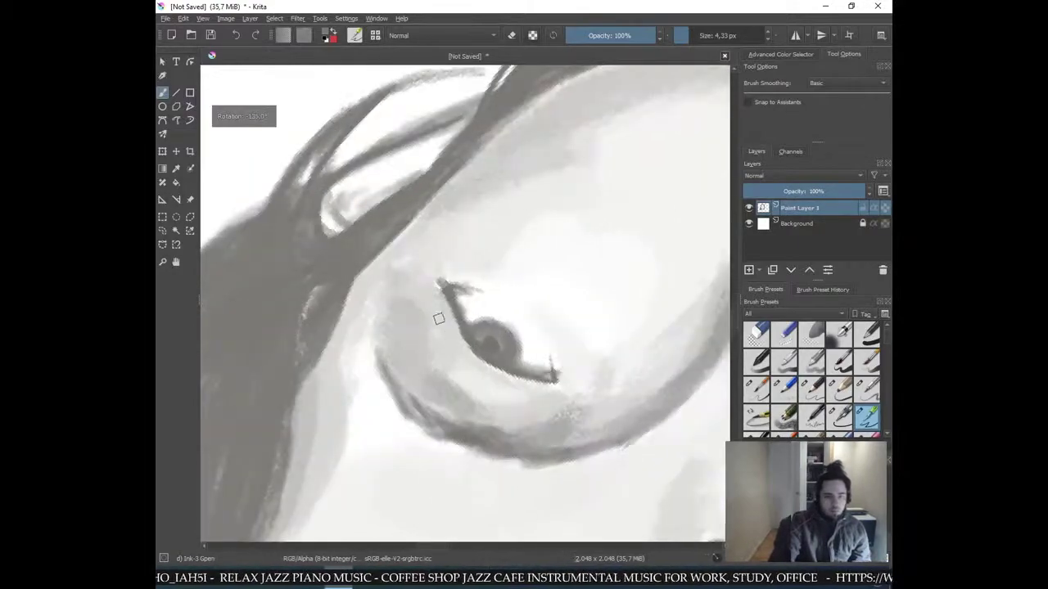
key(ctrl+])
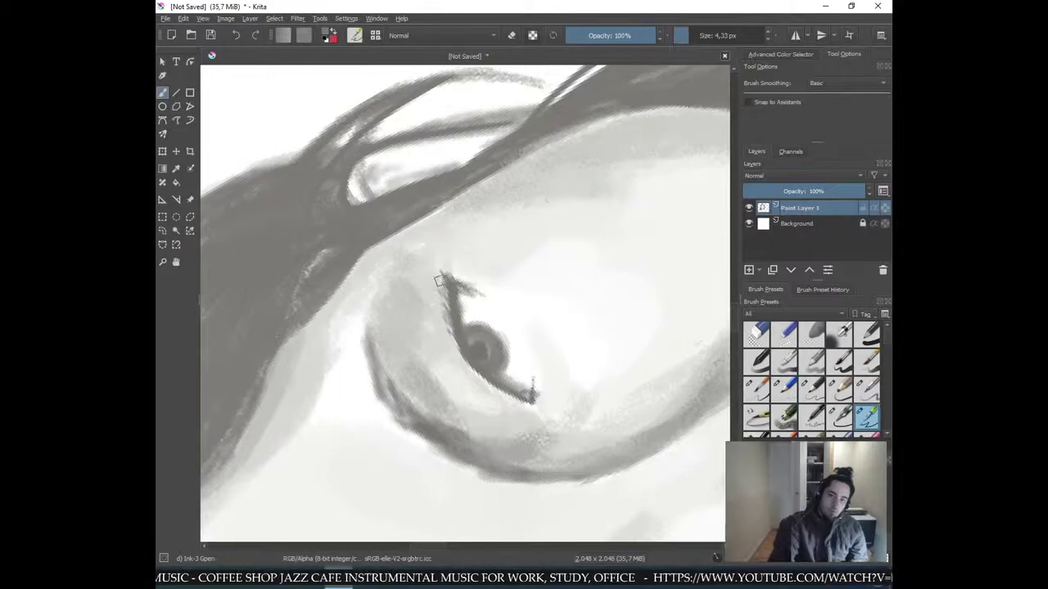
- Keep the document open and return the canvas to its upright orientation
key(ctrl+w)
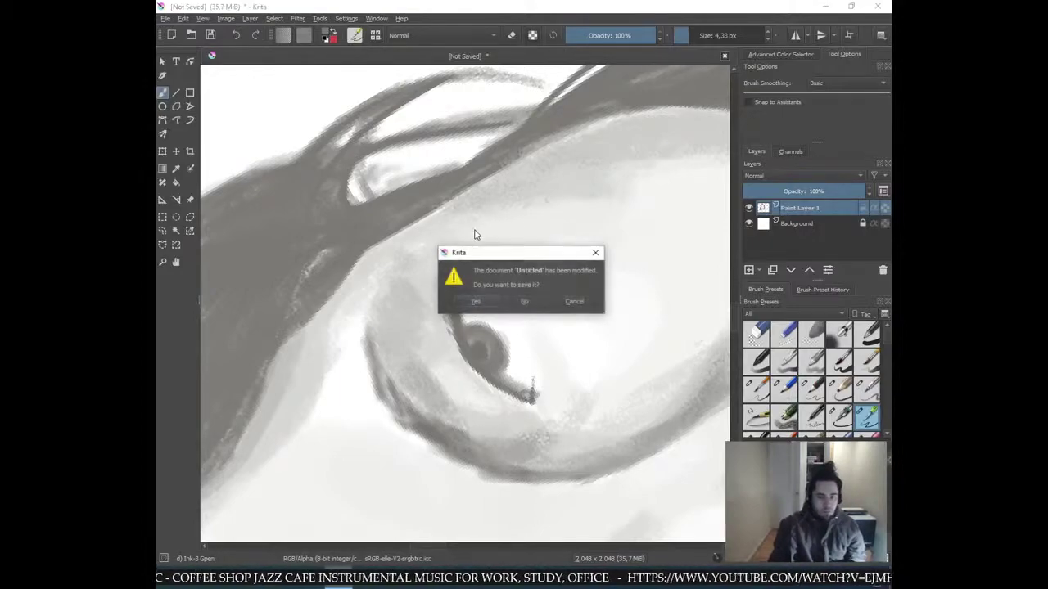
key(Escape)
key(6)
key(5)
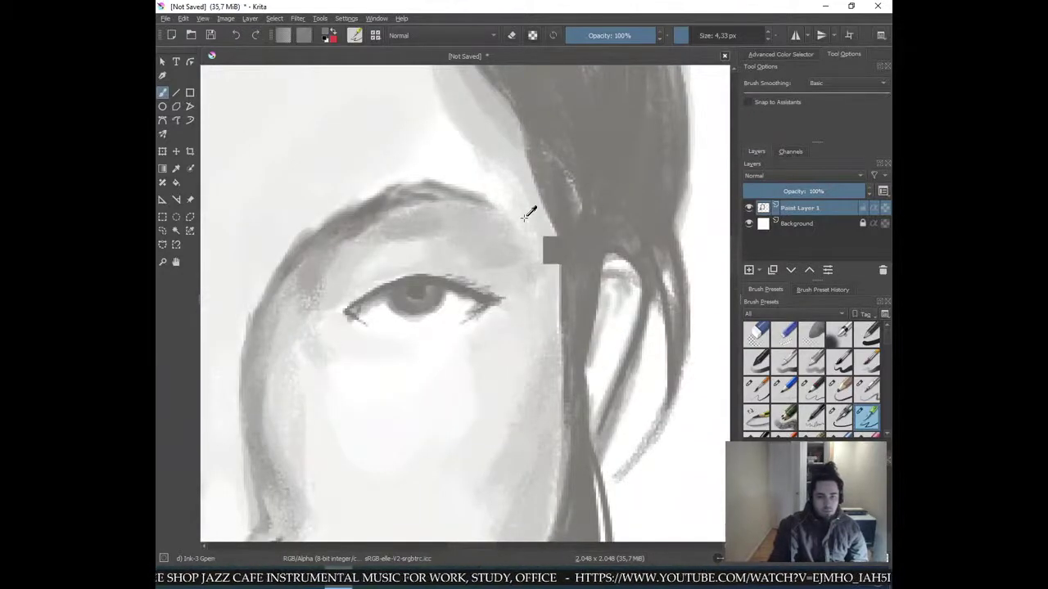
key(minus)
key(minus)
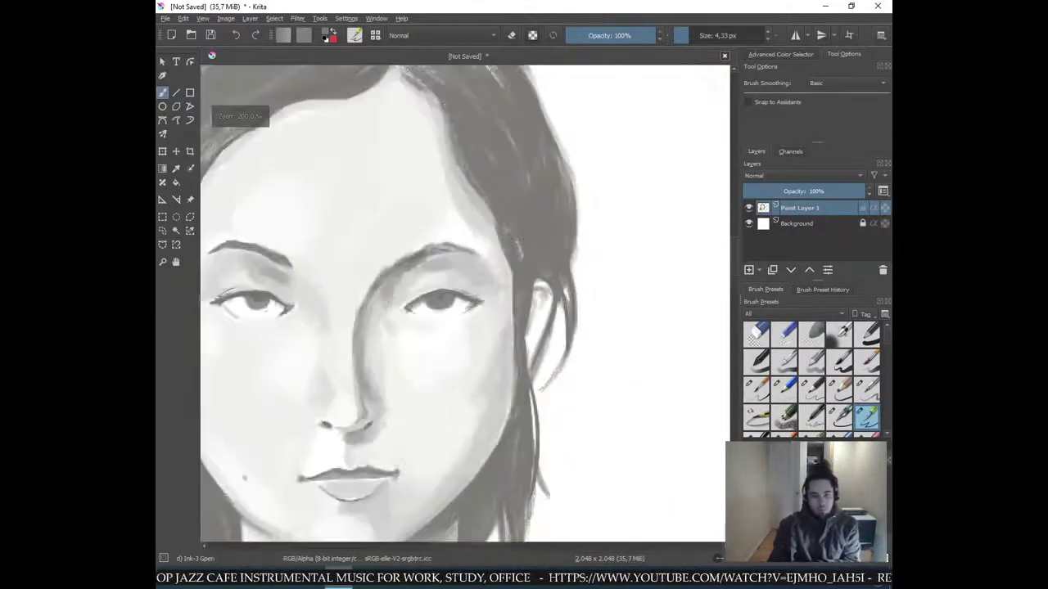
key(minus)
key(minus)
key(minus)
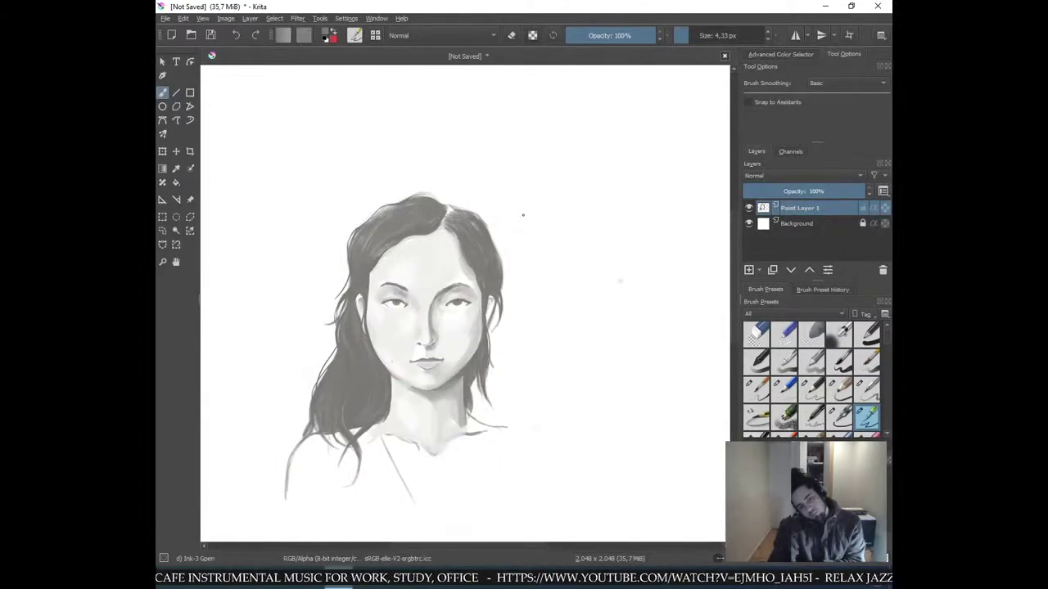
- Shade the white of the eye on the short-haired side beside and below the iris with a light grey
key(plus)
key(plus)
key(plus)
key(plus)
mouse_move(370, 346)
mouse_down()
mouse_move(386, 356)
mouse_move(540, 236)
mouse_up()
key(e)
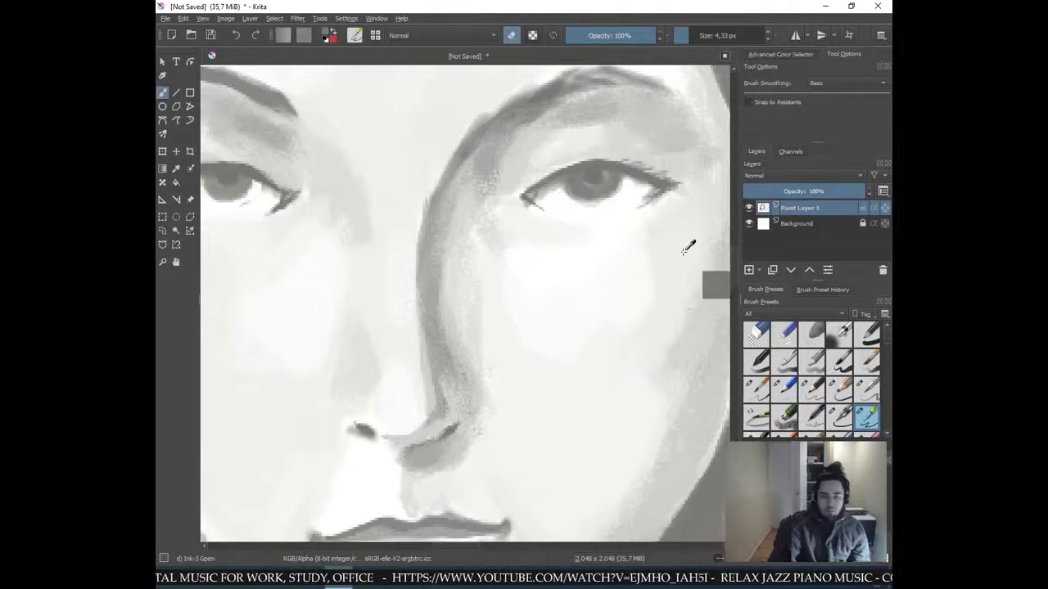
key(e)
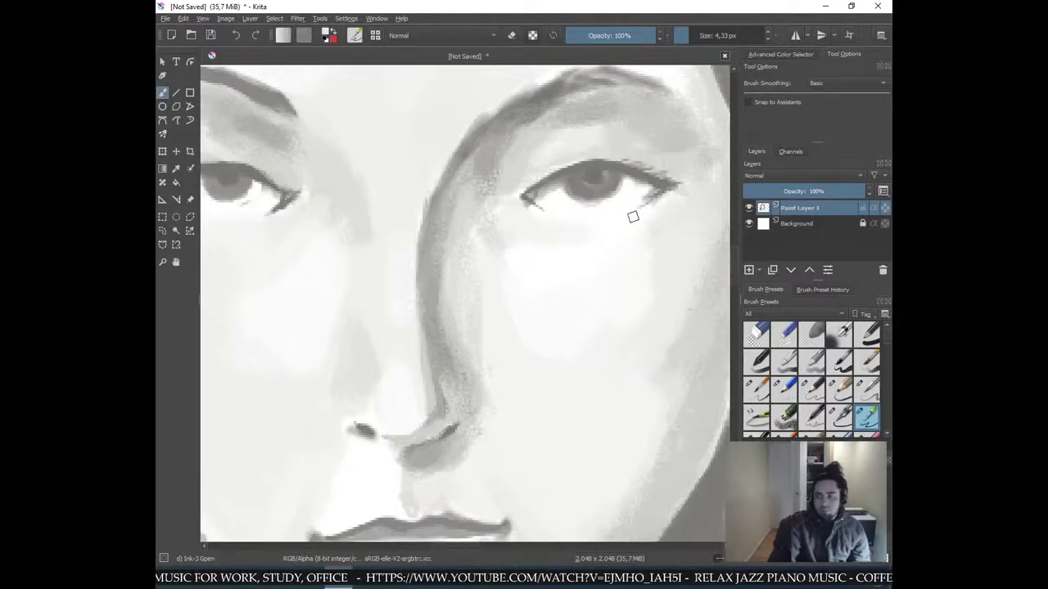
mouse_move(614, 212)
mouse_down()
mouse_move(639, 199)
mouse_move(604, 206)
mouse_up()
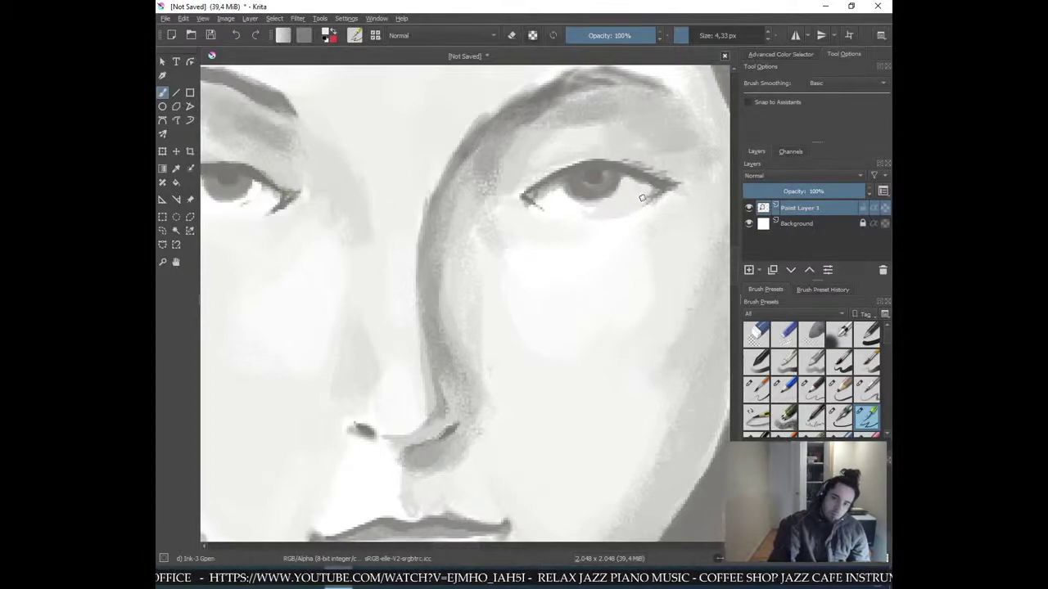
key(minus)
key(minus)
key(minus)
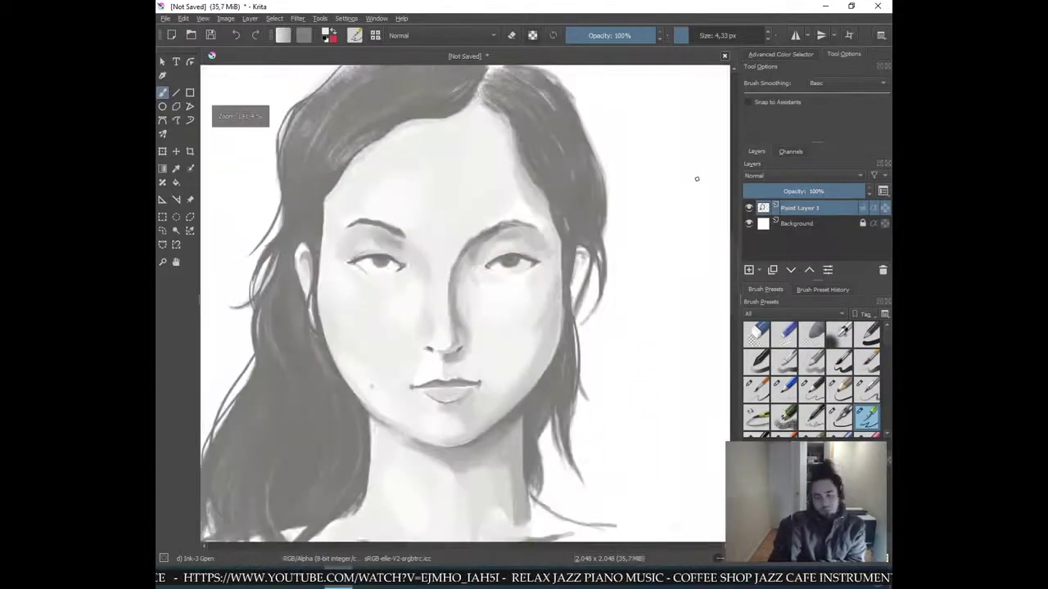
- Shade the white of the eye on the long-haired side near its inner corner with the same light grey
key(plus)
key(plus)
key(plus)
key(plus)
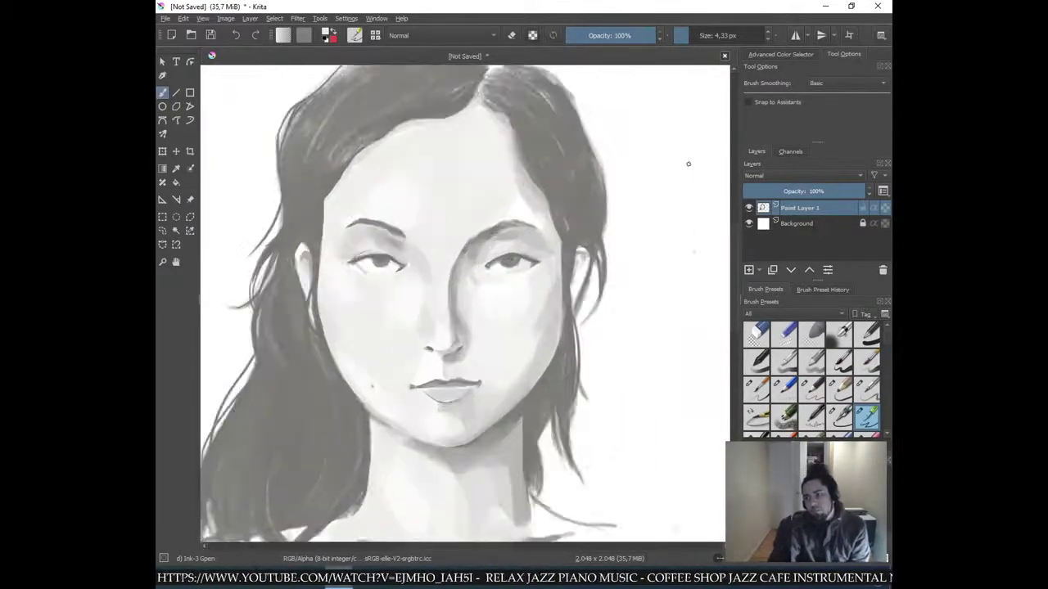
drag(304, 238, 580, 268)
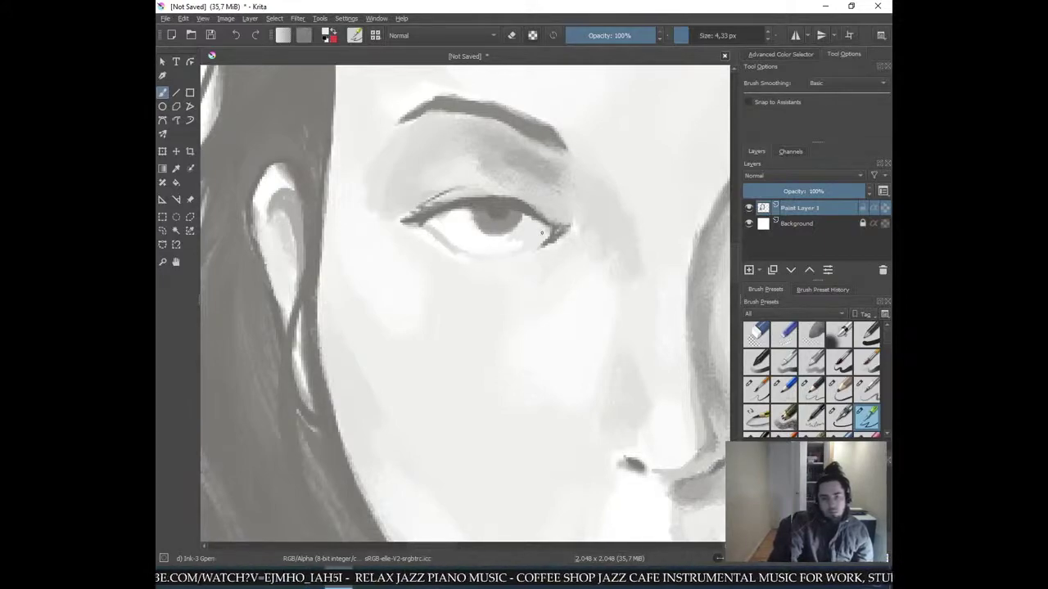
drag(502, 243, 510, 238)
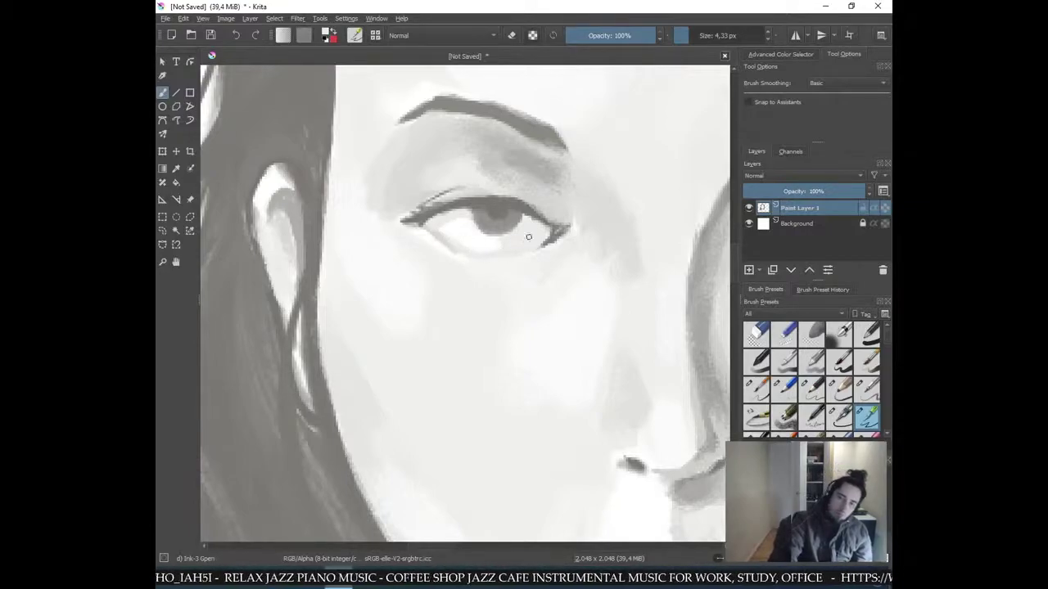
- Examine both shaded eyes in the full portrait and up close
key(minus)
key(minus)
key(minus)
key(minus)
key(minus)
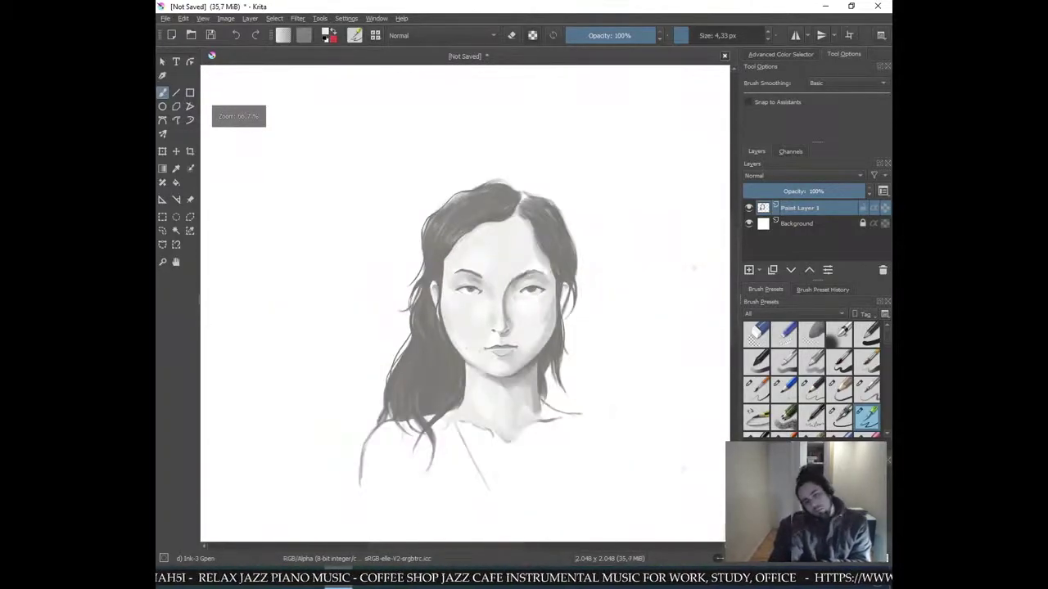
key(plus)
key(plus)
key(plus)
key(plus)
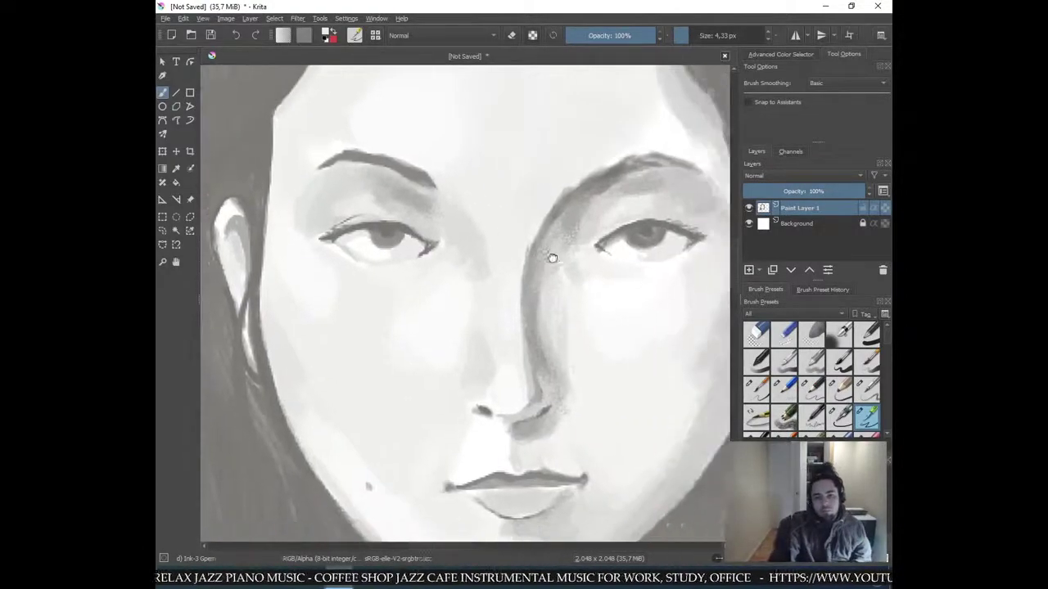
drag(553, 258, 541, 251)
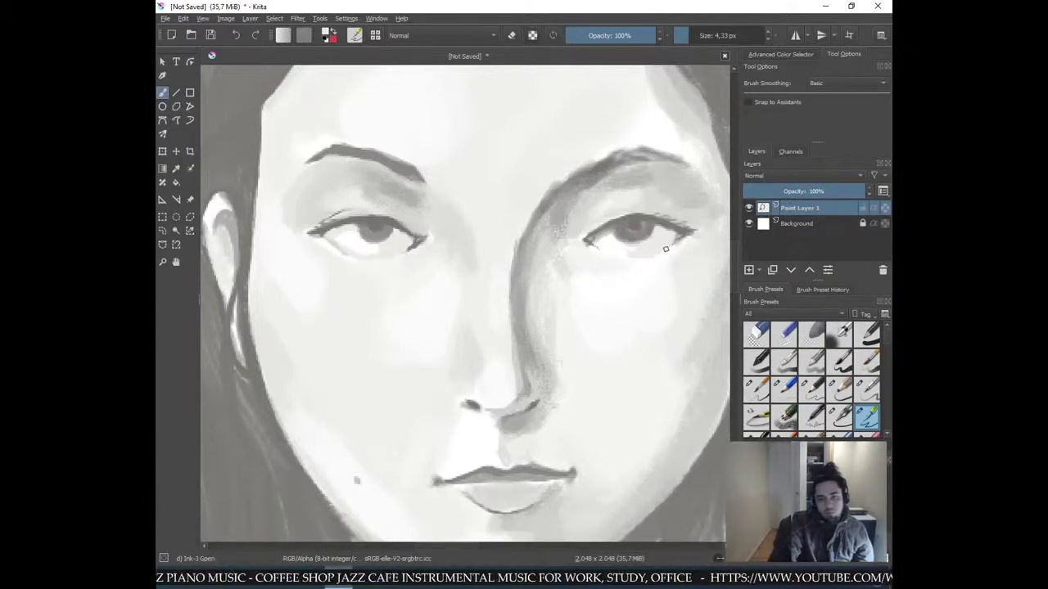
- Extend the shading on the whites of both eyes with a light grey sampled from the face and check the portrait
ctrl+click(329, 246)
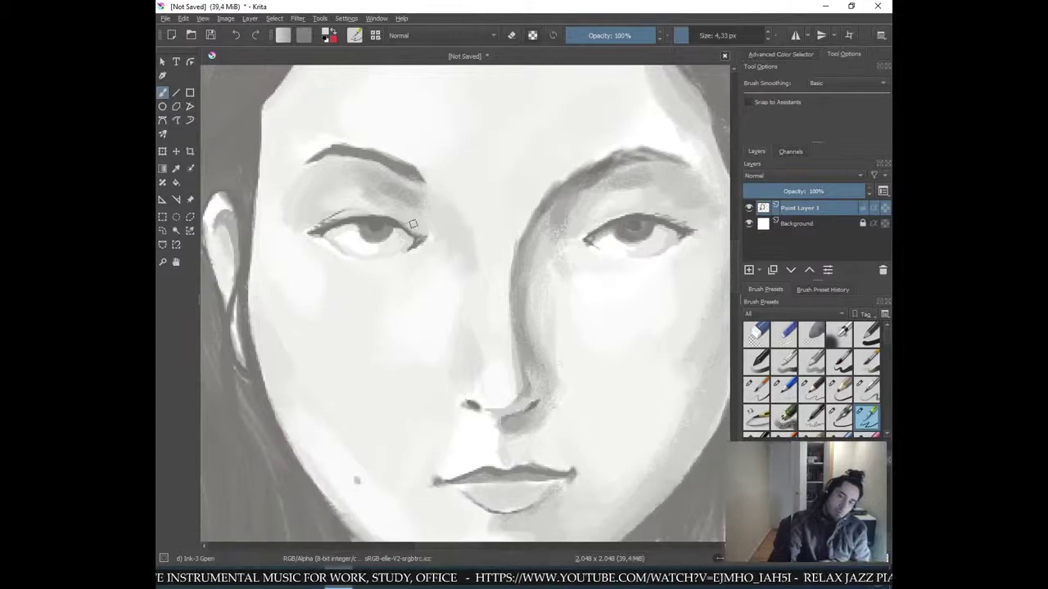
key(ctrl+minus)
key(ctrl+minus)
key(ctrl+minus)
key(ctrl+minus)
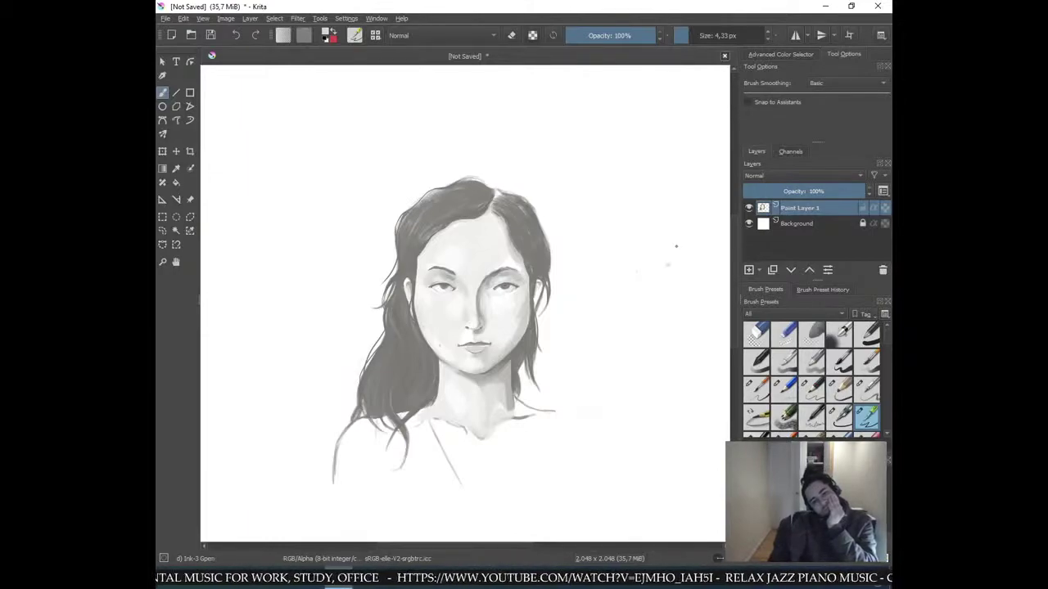
key(plus)
key(plus)
key(plus)
key(plus)
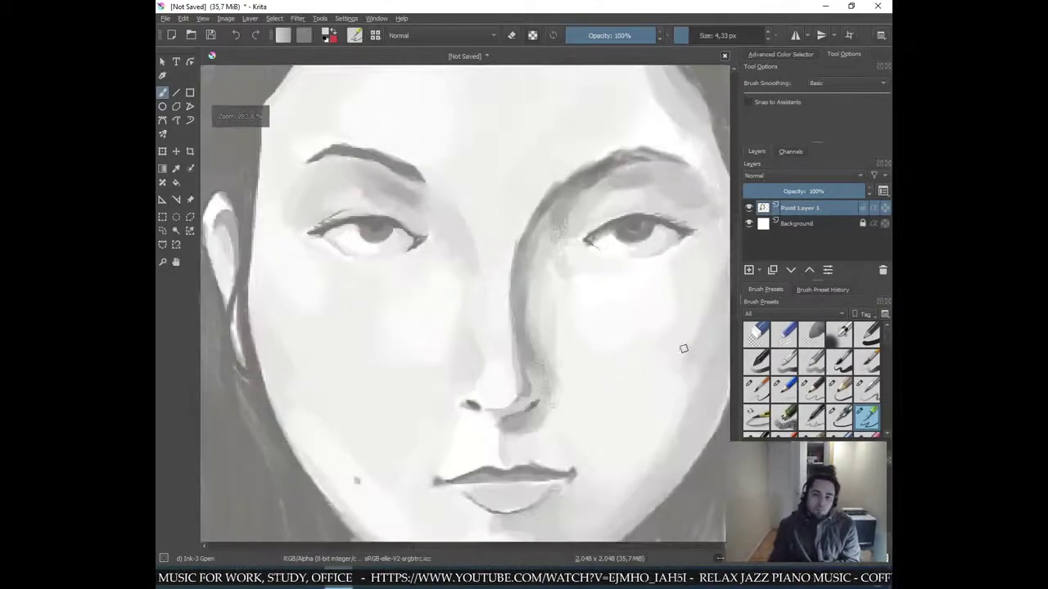
- Shade the inside of the ear on the short-haired side with sampled mid and light greys, defining its inner folds
drag(666, 371, 450, 341)
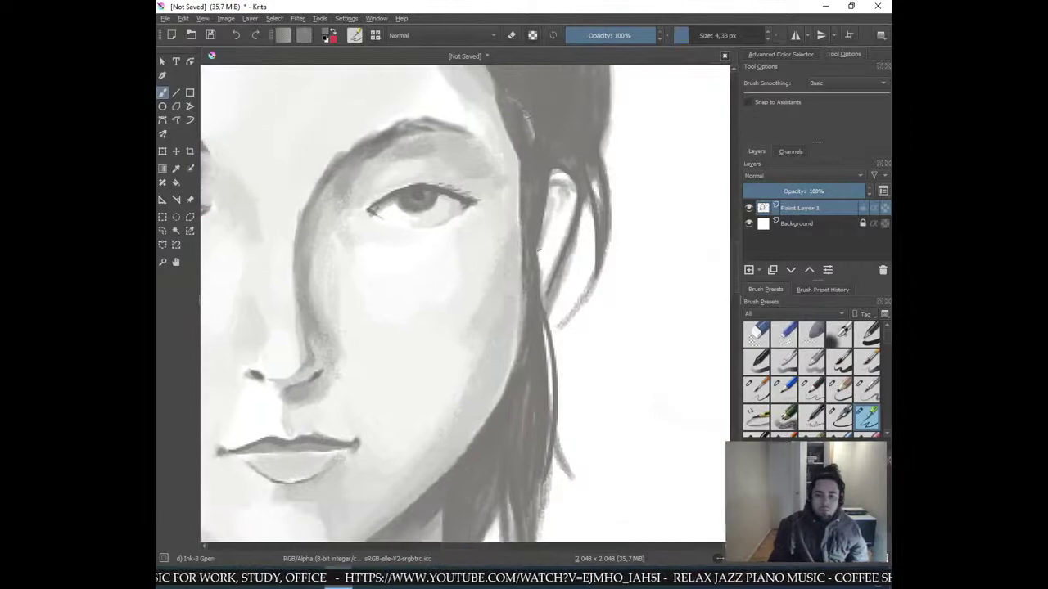
ctrl+click(510, 253)
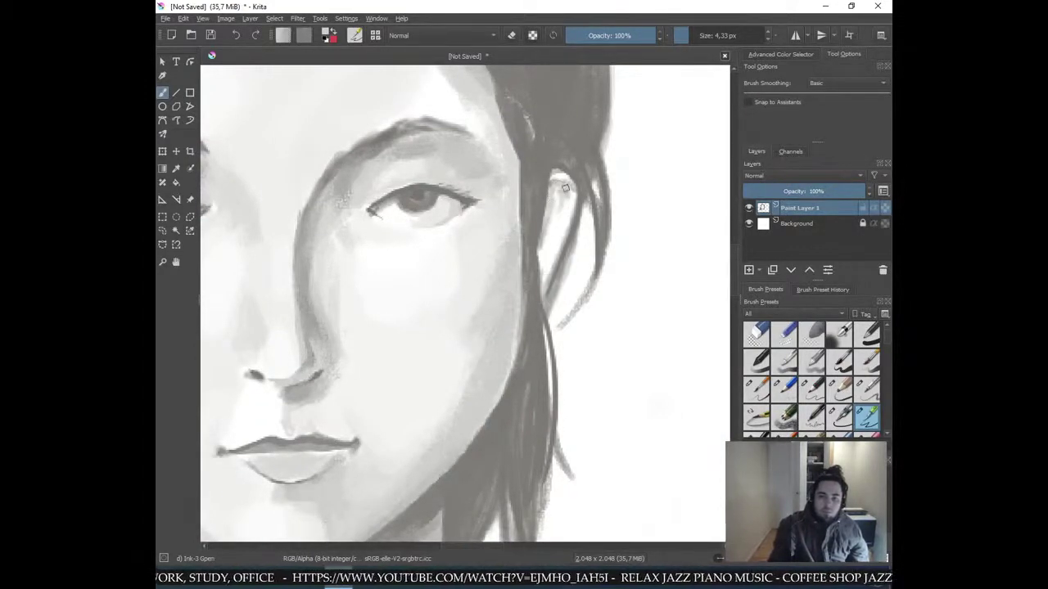
ctrl+click(312, 270)
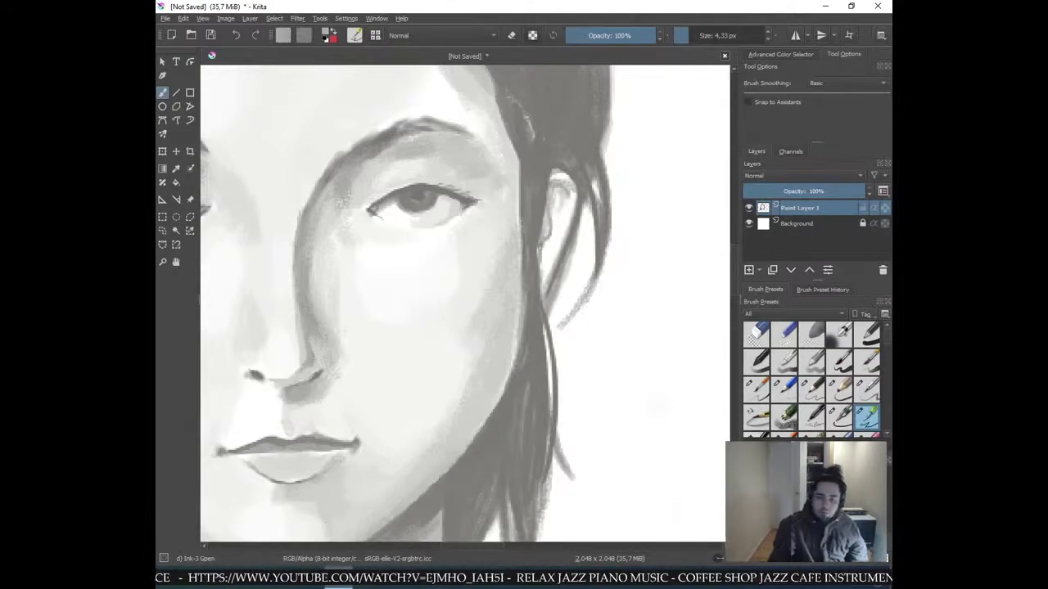
ctrl+click(562, 194)
drag(552, 227, 554, 207)
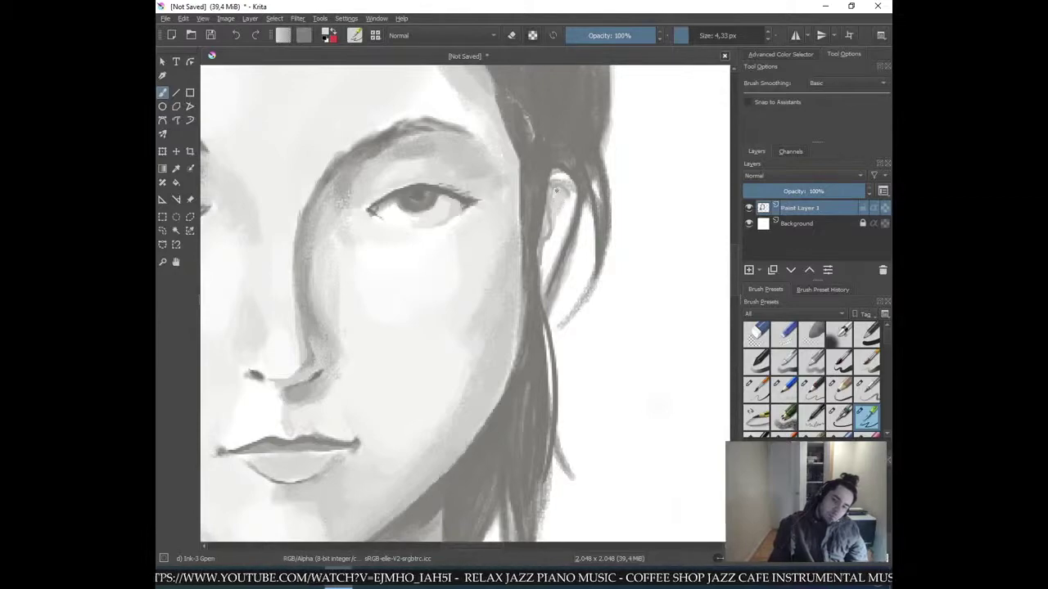
ctrl+click(471, 344)
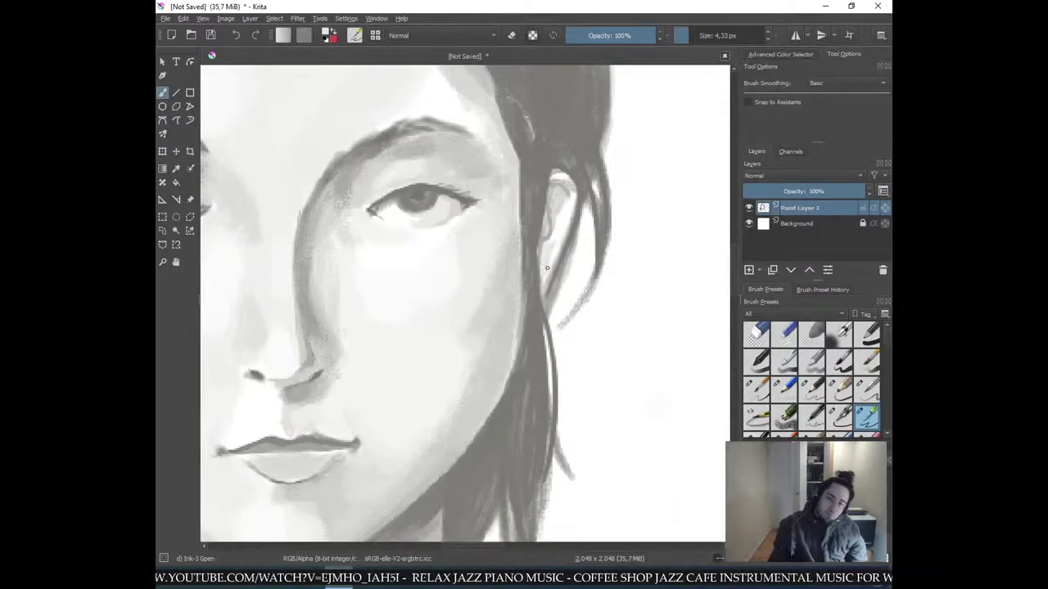
mouse_move(563, 237)
mouse_down()
mouse_move(552, 238)
mouse_move(564, 212)
mouse_up()
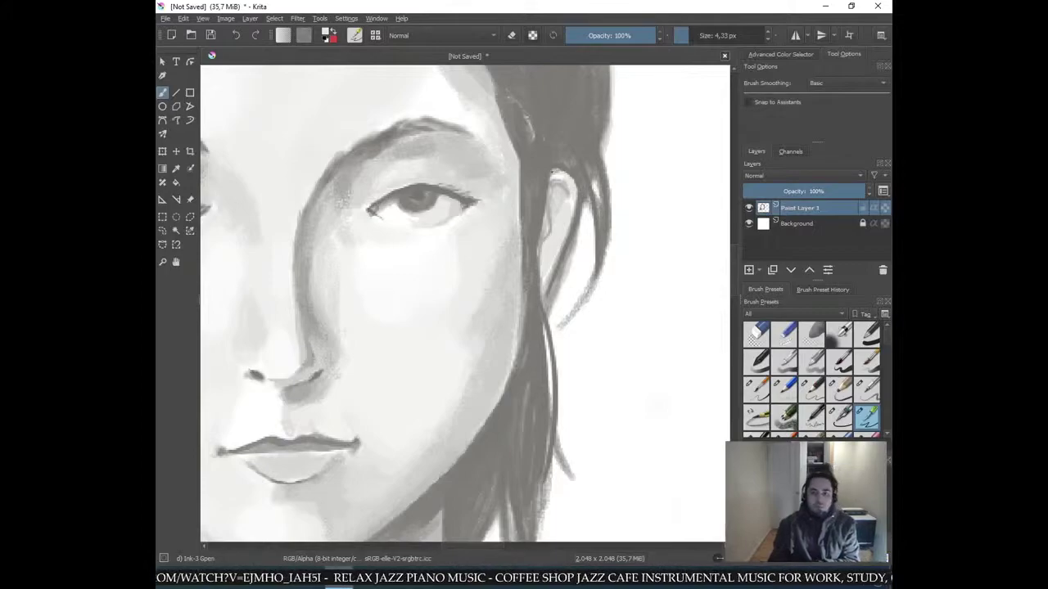
scroll(584, 180, down, 5)
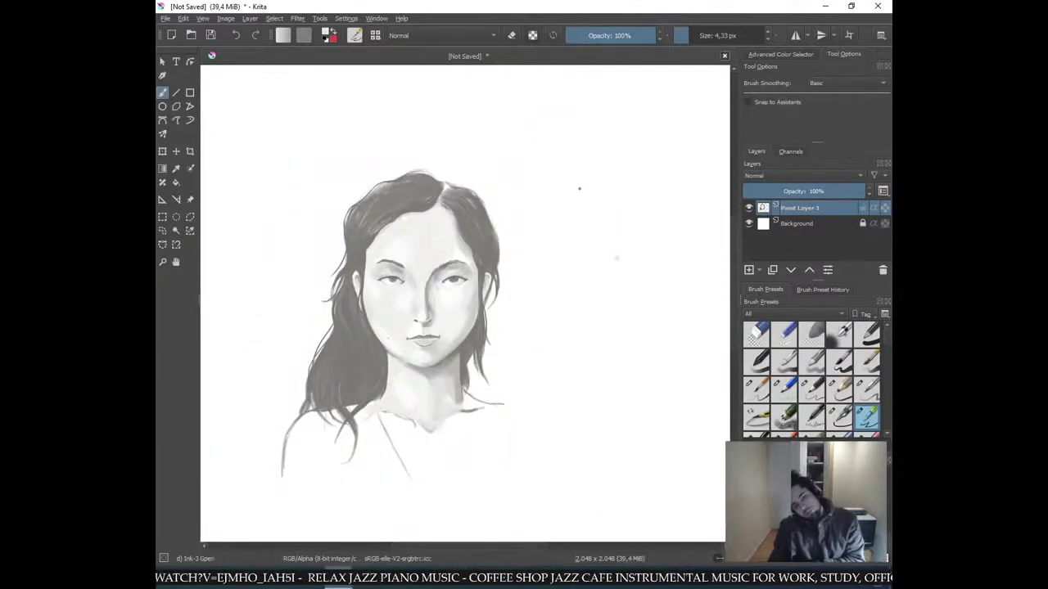
scroll(573, 205, up, 5)
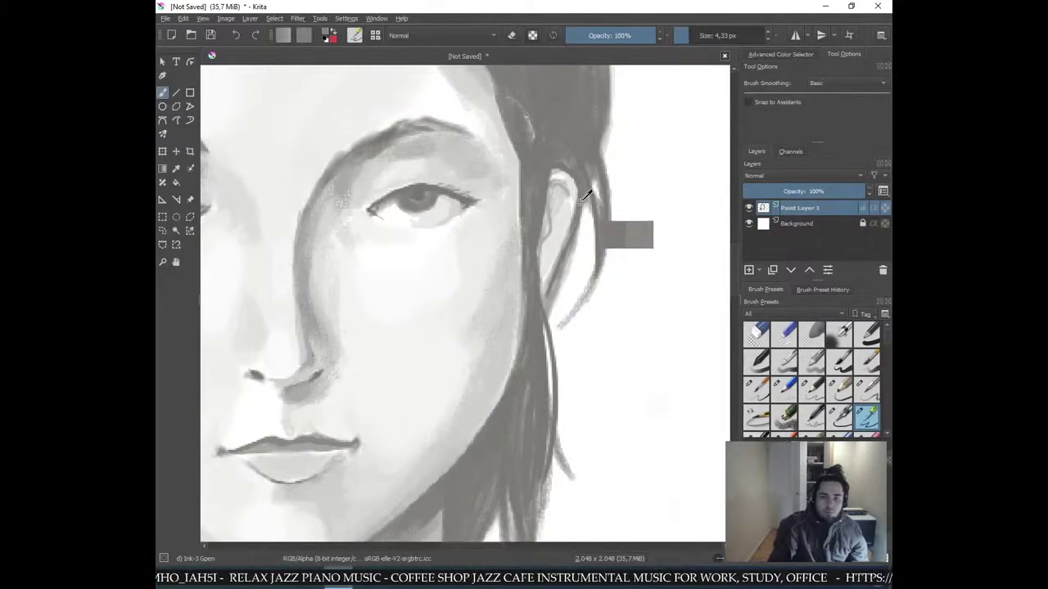
- Darken the hair strand crossing the lower ear on the short-haired side with the sampled dark hair grey
drag(551, 276, 544, 309)
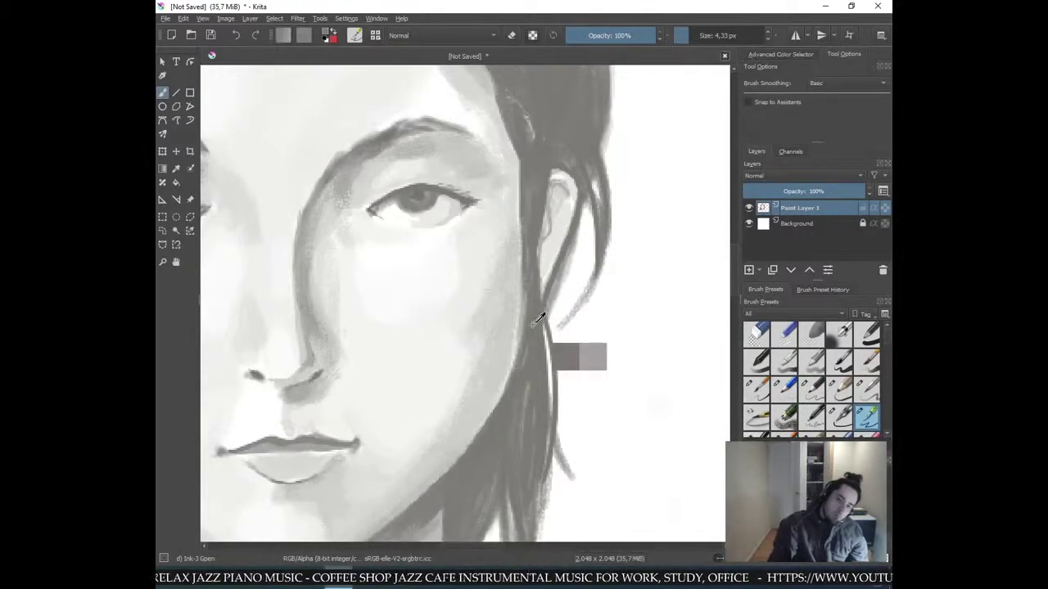
drag(565, 278, 547, 313)
mouse_move(573, 246)
mouse_down()
mouse_move(551, 312)
mouse_move(562, 285)
mouse_move(548, 301)
mouse_up()
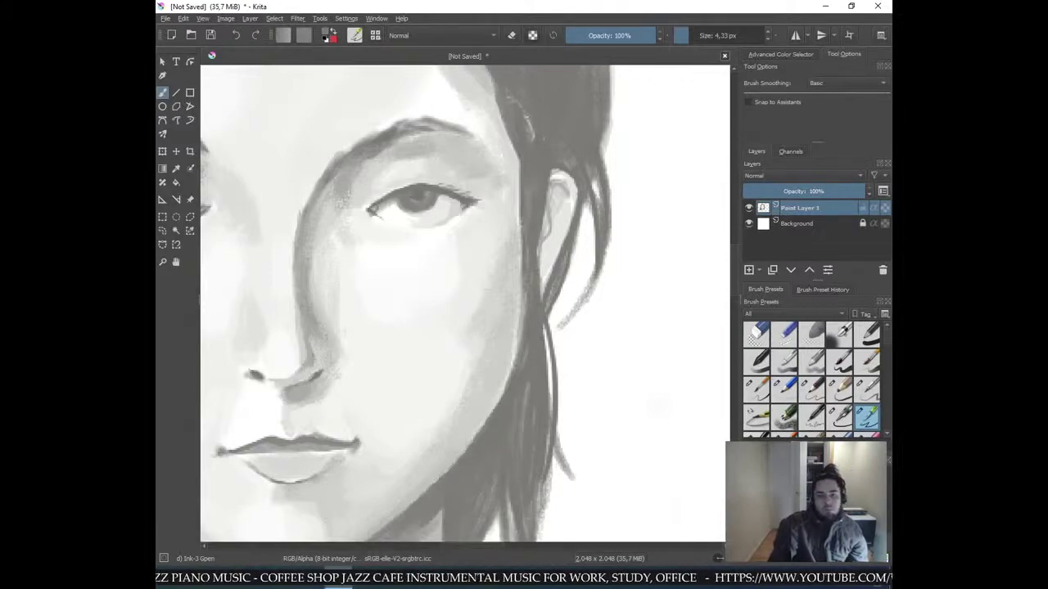
key(minus)
key(minus)
key(minus)
key(minus)
key(minus)
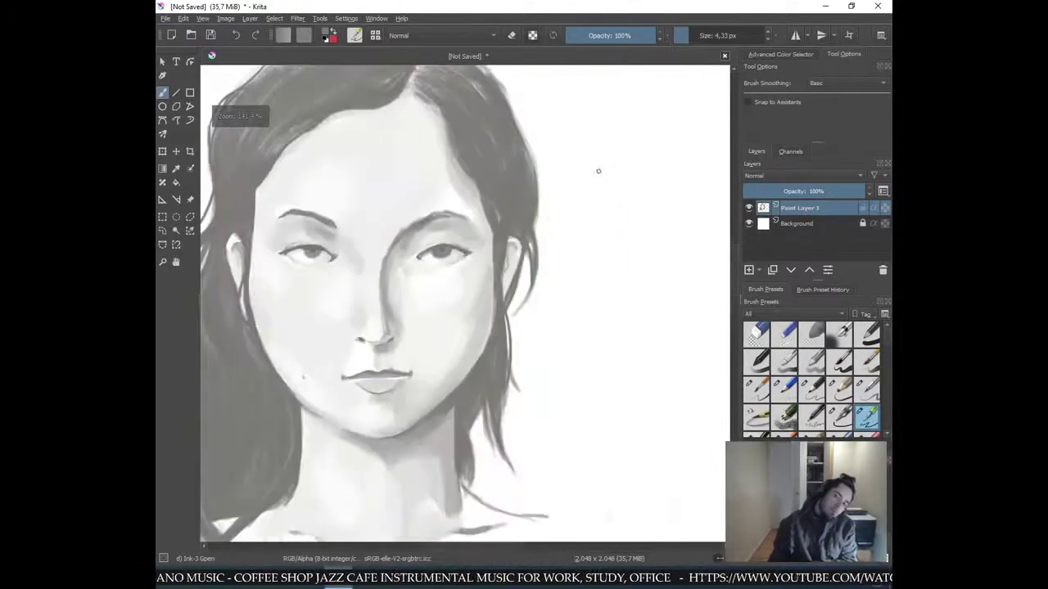
key(plus)
key(plus)
key(plus)
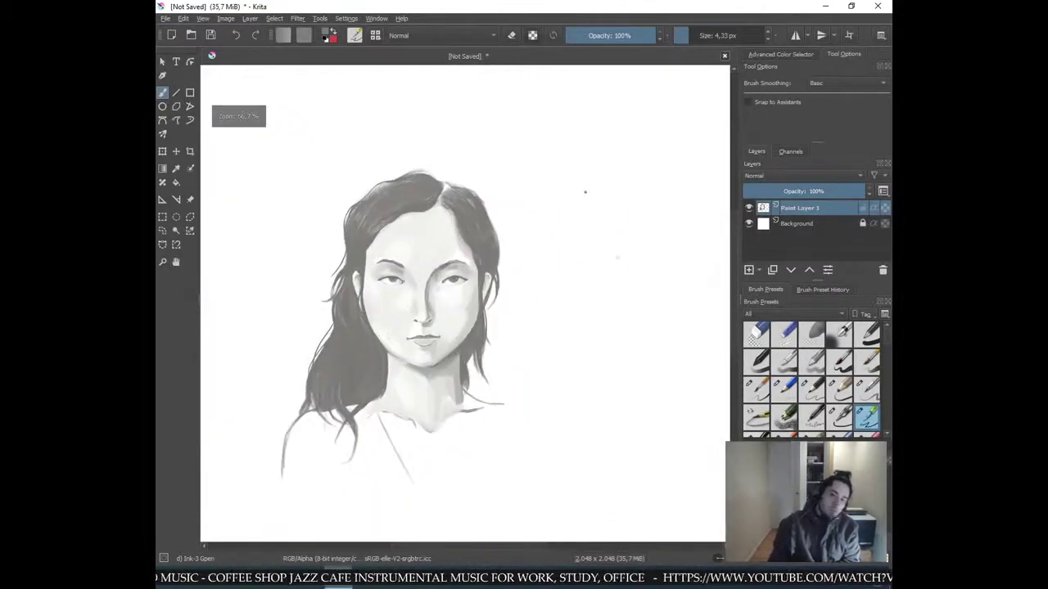
- Paint dark hair strands into the pale gap at the parting on the short-haired side, narrowing the parting line
drag(445, 166, 455, 455)
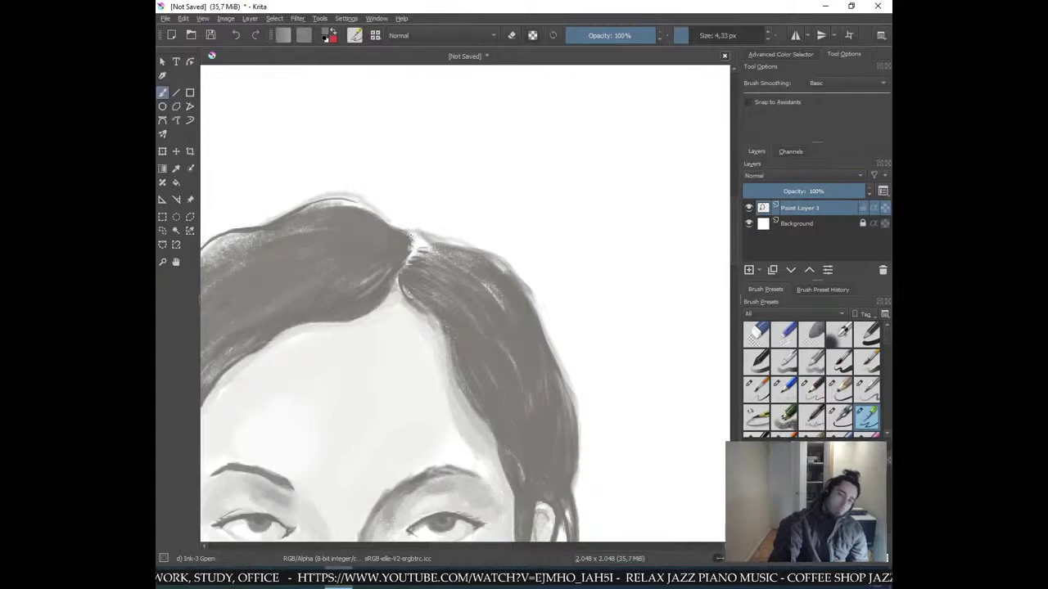
scroll(562, 288, down, 6)
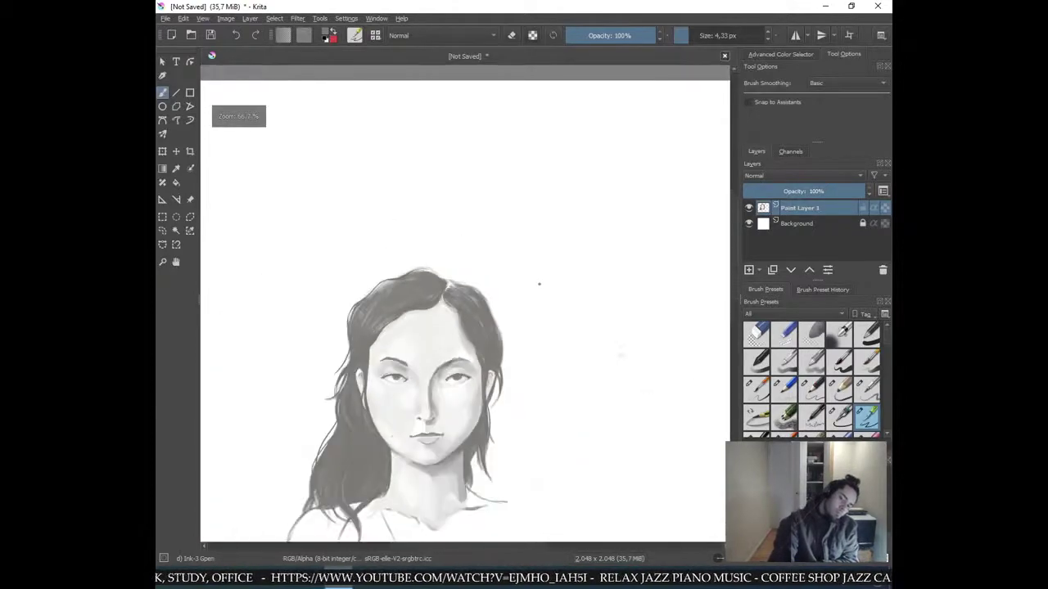
scroll(538, 302, up, 6)
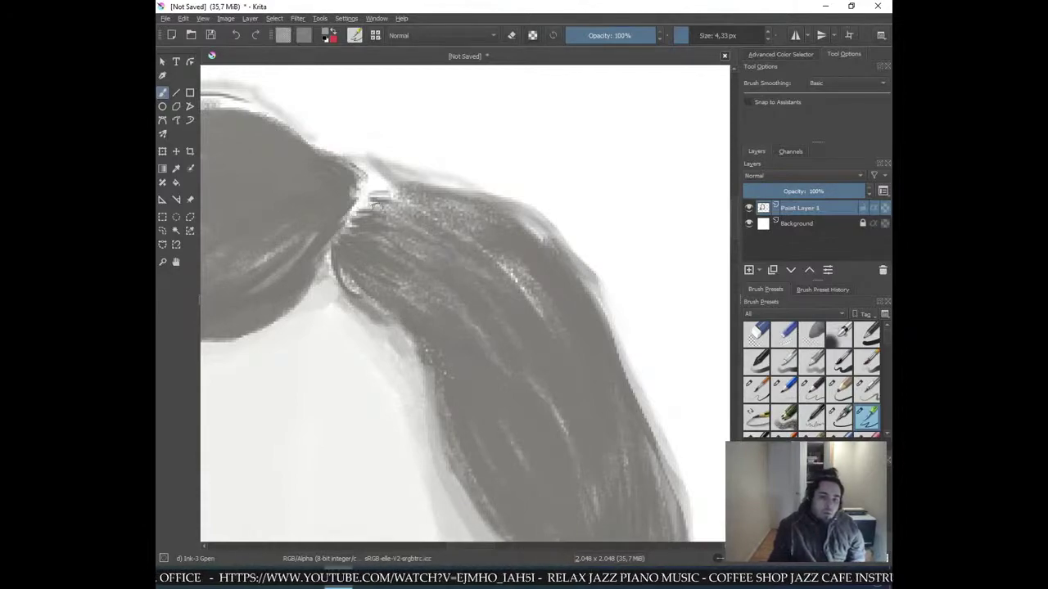
mouse_move(368, 199)
mouse_down()
mouse_move(406, 201)
mouse_move(388, 195)
mouse_move(379, 215)
mouse_up()
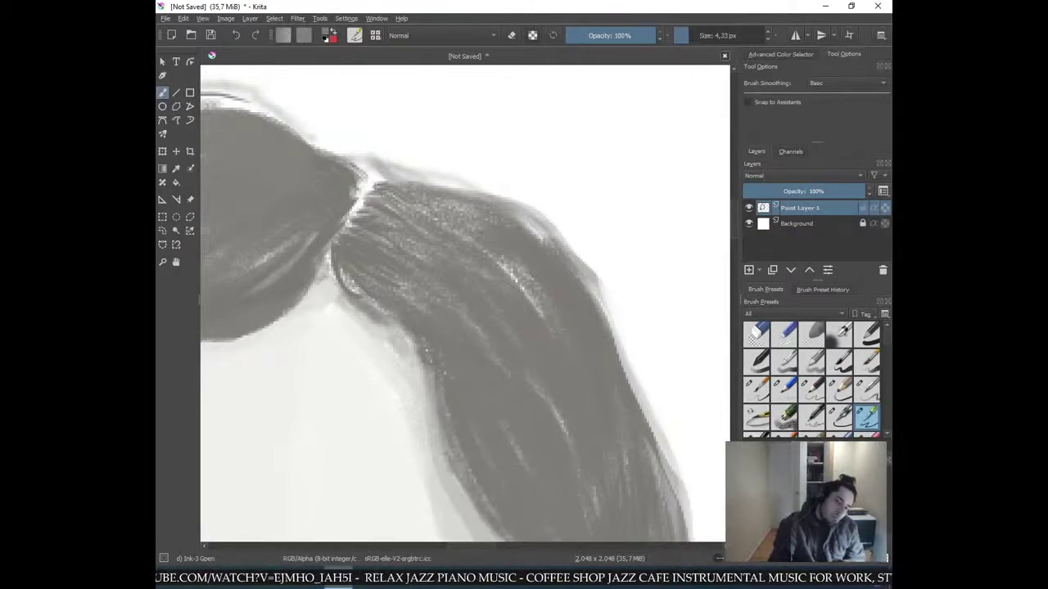
scroll(509, 247, down, 4)
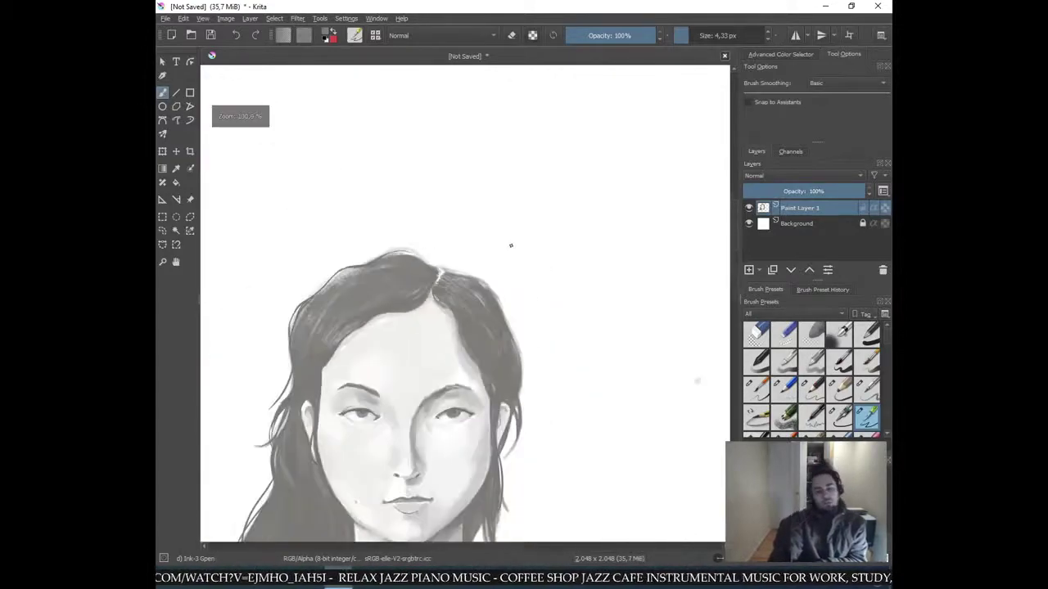
scroll(510, 247, down, 2)
- Draw a dark curved strand along the outer contour of the upper hair on the short-haired side
scroll(508, 238, up, 4)
scroll(451, 365, up, 3)
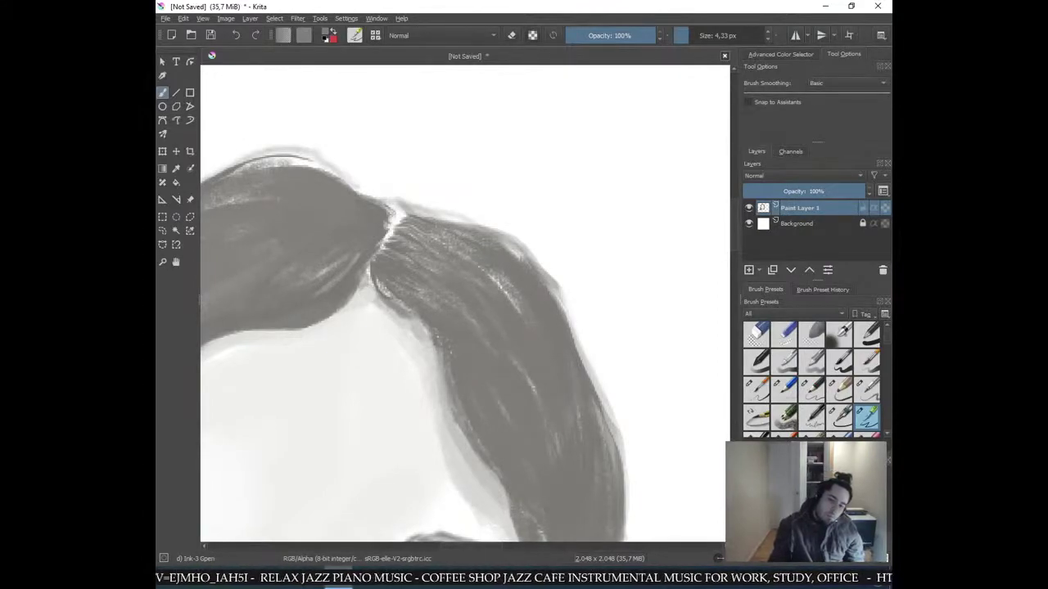
mouse_move(508, 238)
mouse_down()
mouse_move(560, 299)
mouse_move(522, 239)
mouse_move(578, 350)
mouse_up()
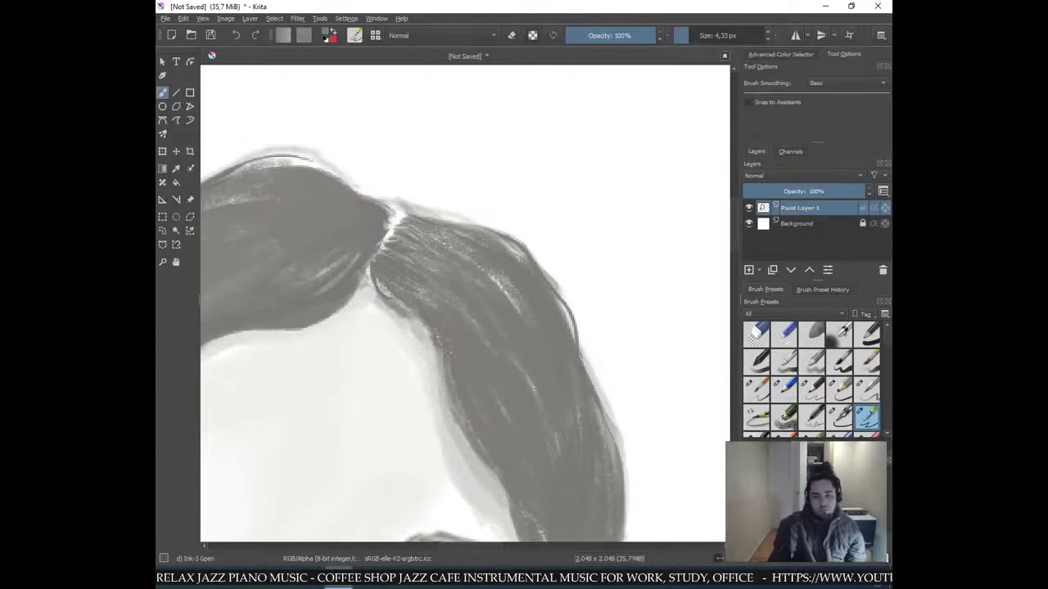
key(minus)
key(minus)
key(minus)
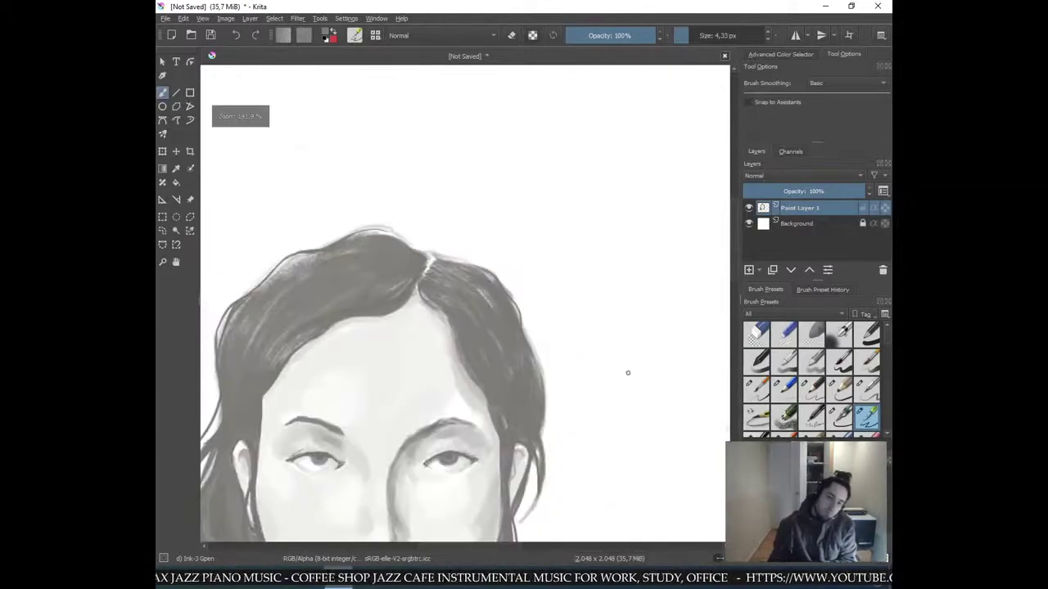
key(plus)
key(plus)
key(plus)
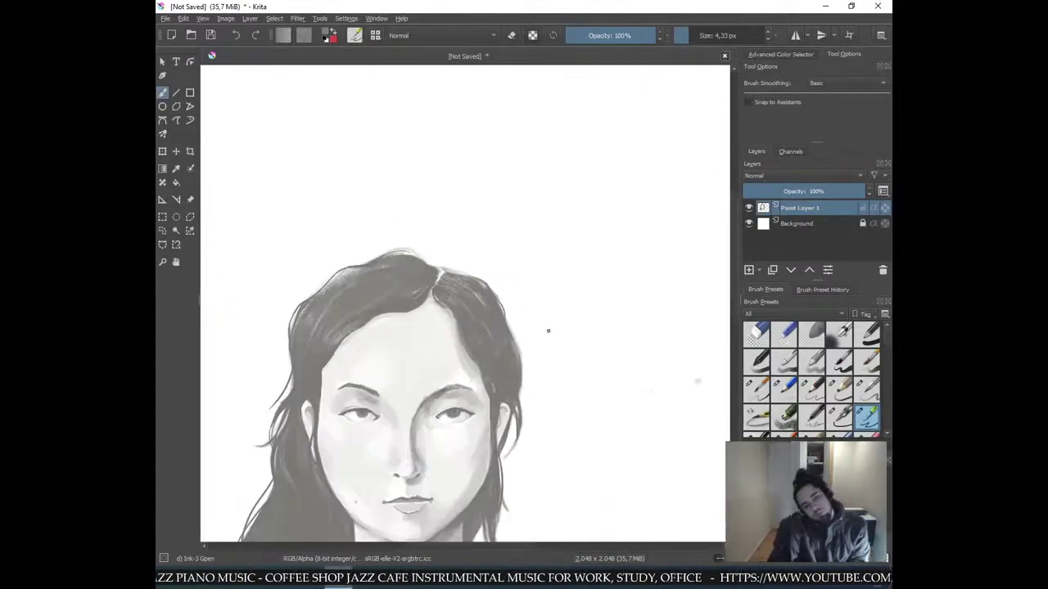
drag(536, 365, 543, 418)
key(ctrl+z)
key(ctrl+z)
key(ctrl+z)
drag(539, 367, 545, 427)
key(ctrl+z)
drag(540, 367, 545, 421)
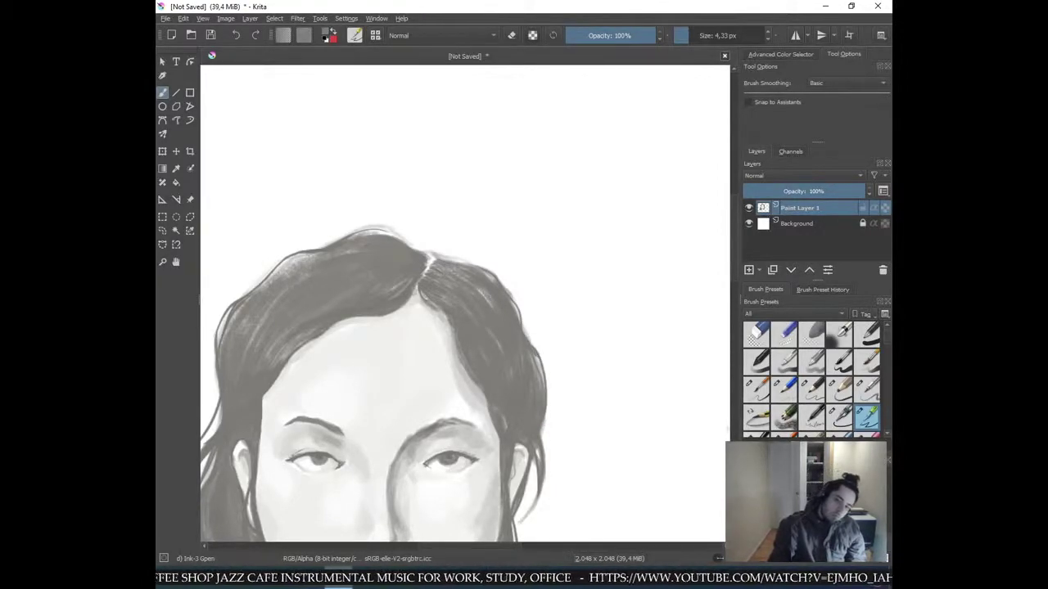
key(ctrl+z)
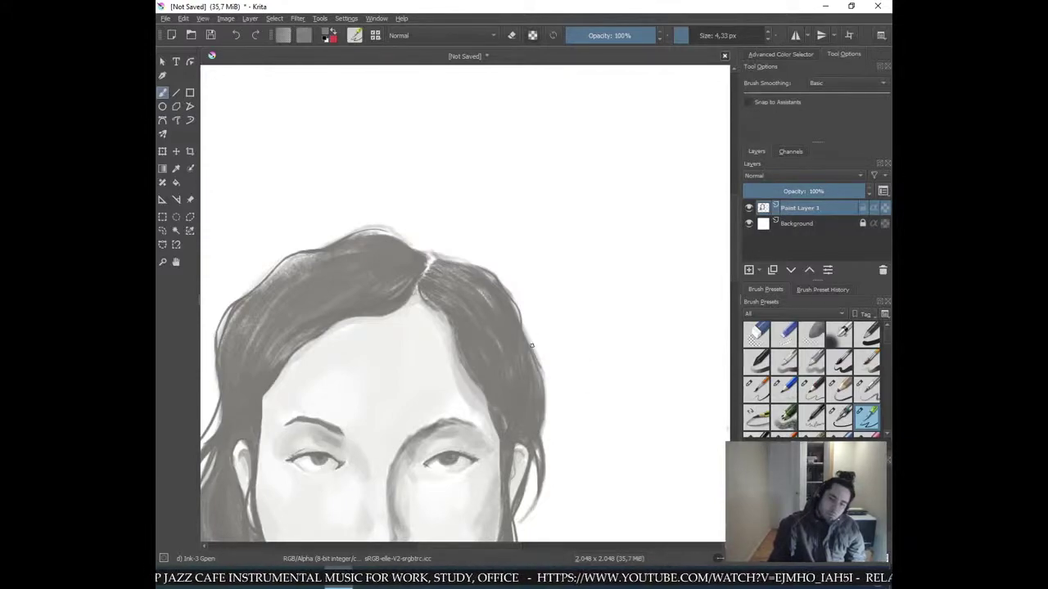
- Darken the outer hair edge above the ear on the short-haired side and add a loose strand flicking outward beside the ear
drag(534, 352, 544, 391)
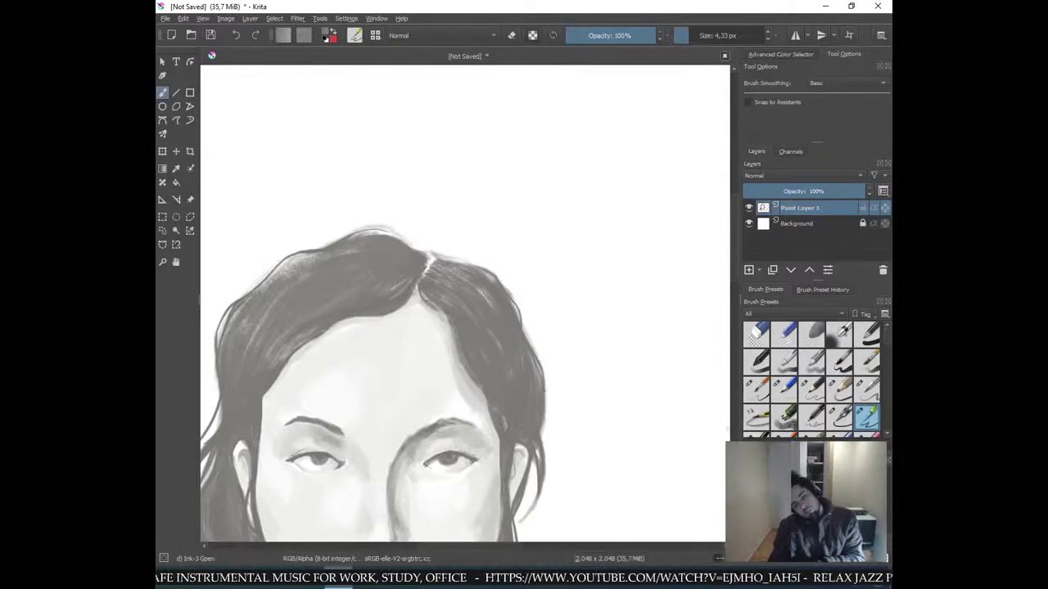
key(minus)
key(minus)
key(plus)
key(plus)
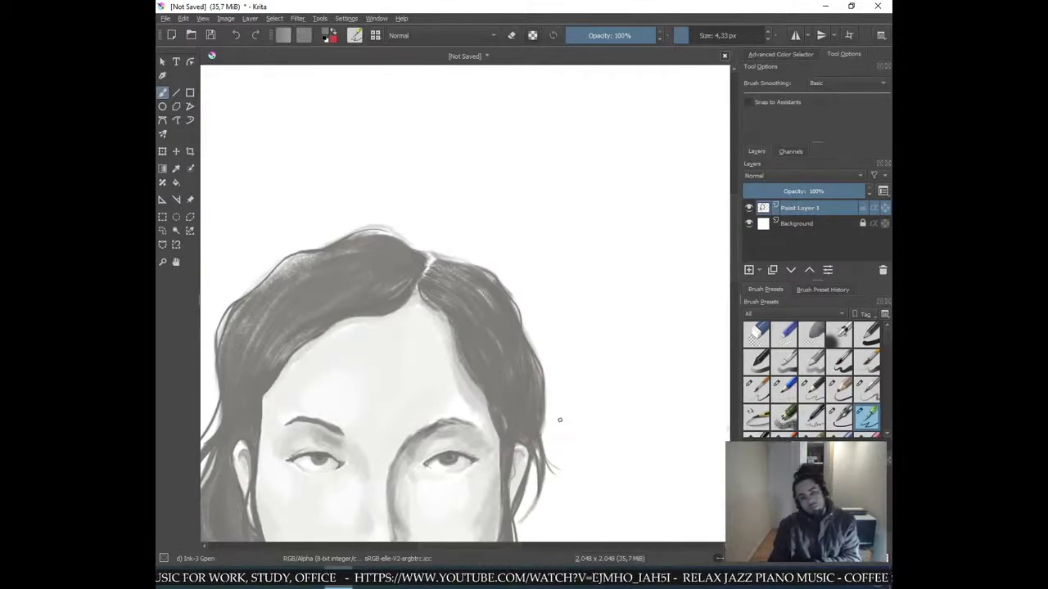
key(minus)
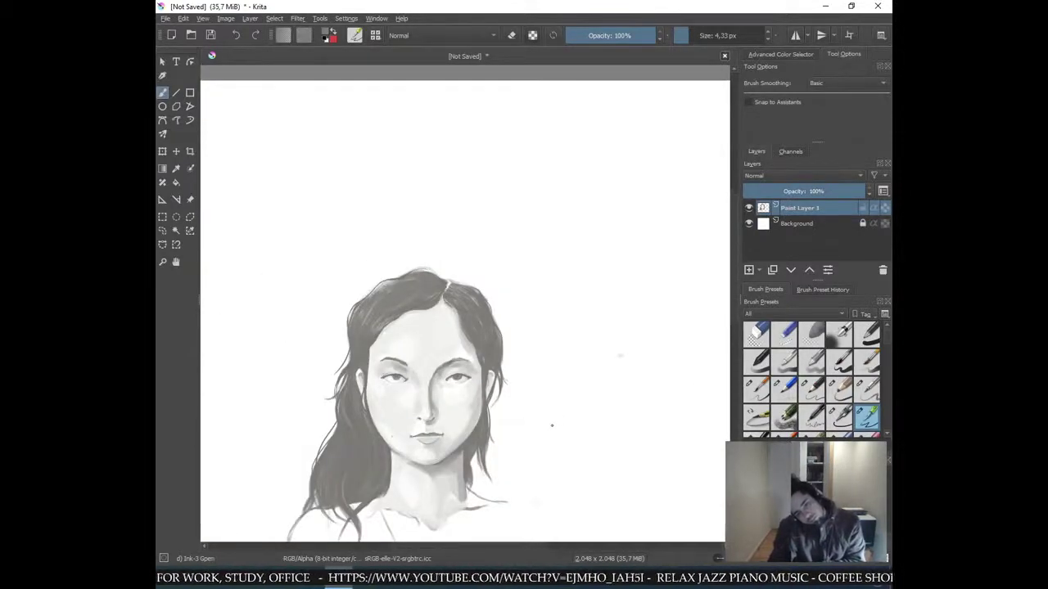
- Add thin loose wisps along the outer edge of the hair on the long-haired side
key(plus)
key(plus)
drag(260, 387, 479, 267)
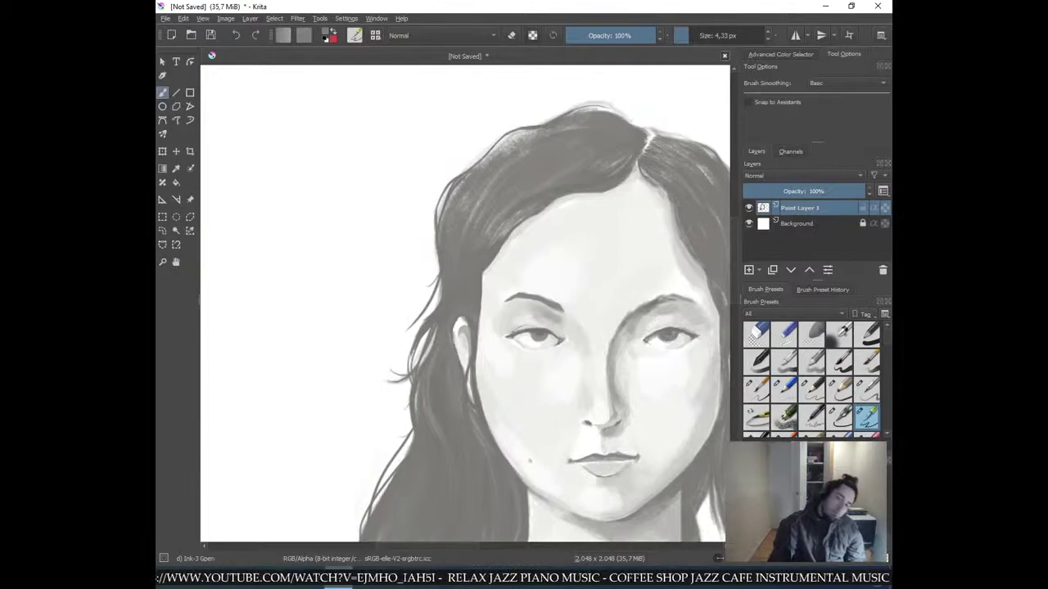
key(minus)
key(minus)
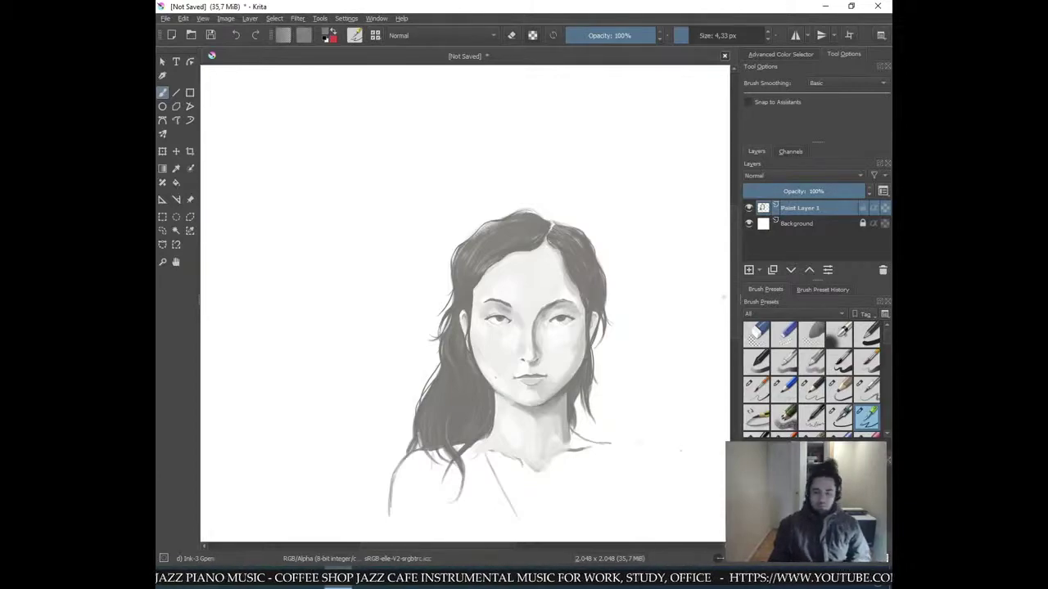
- Clean up the stray marks above the upper lid of the eye on the short-haired side using greys sampled from the lid
key(ctrl+plus)
key(ctrl+plus)
key(ctrl+plus)
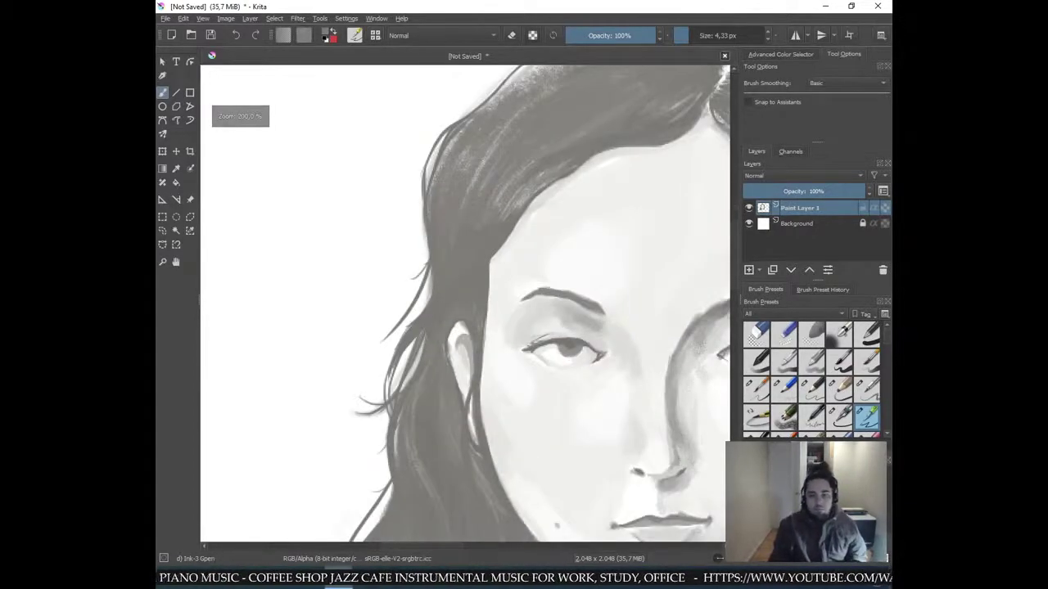
scroll(491, 328, down, 4)
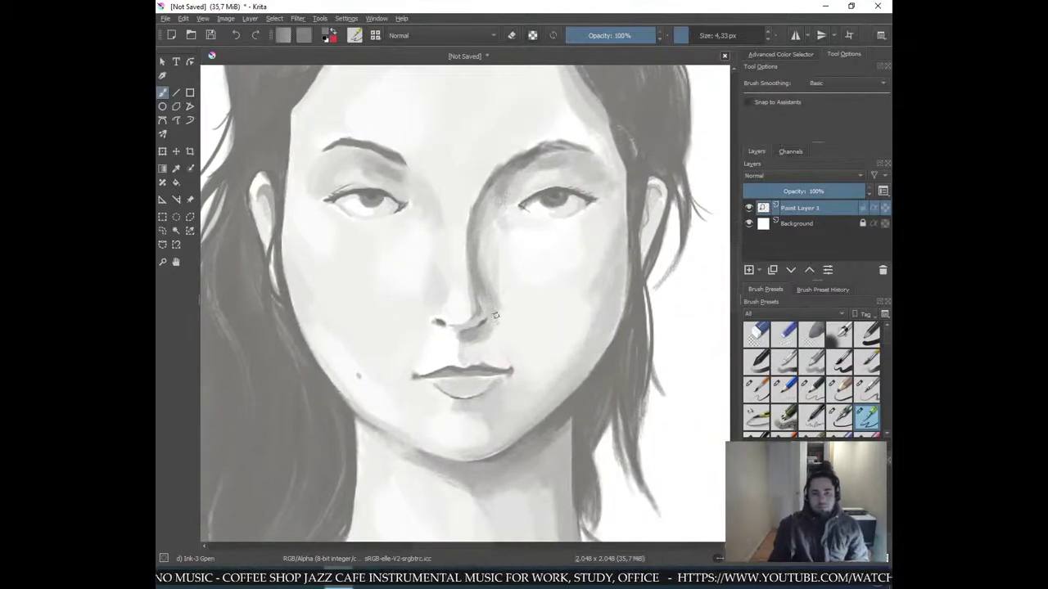
scroll(529, 285, up, 3)
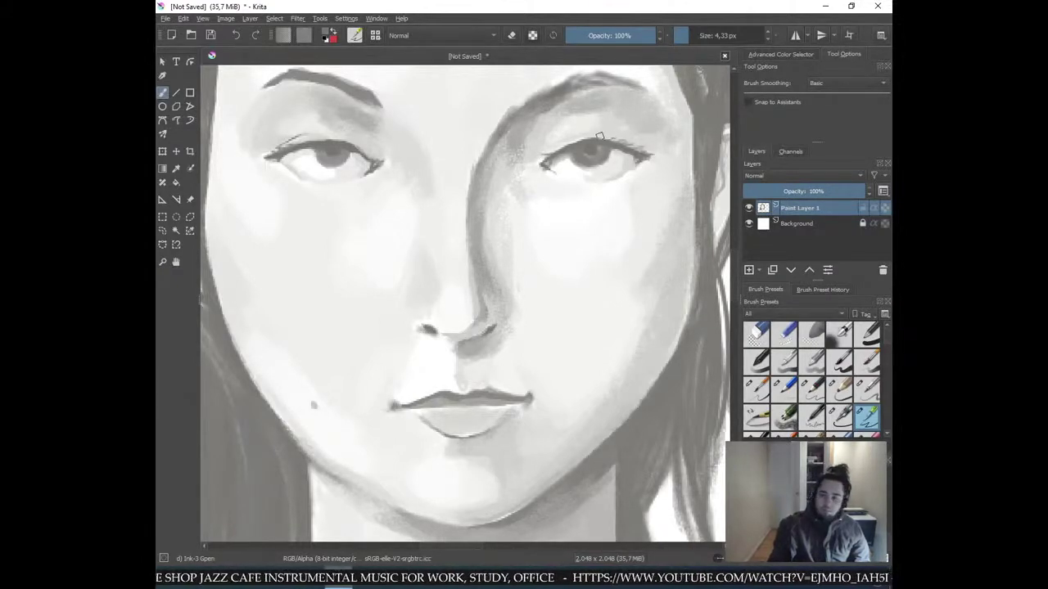
ctrl+click(638, 110)
ctrl+click(583, 100)
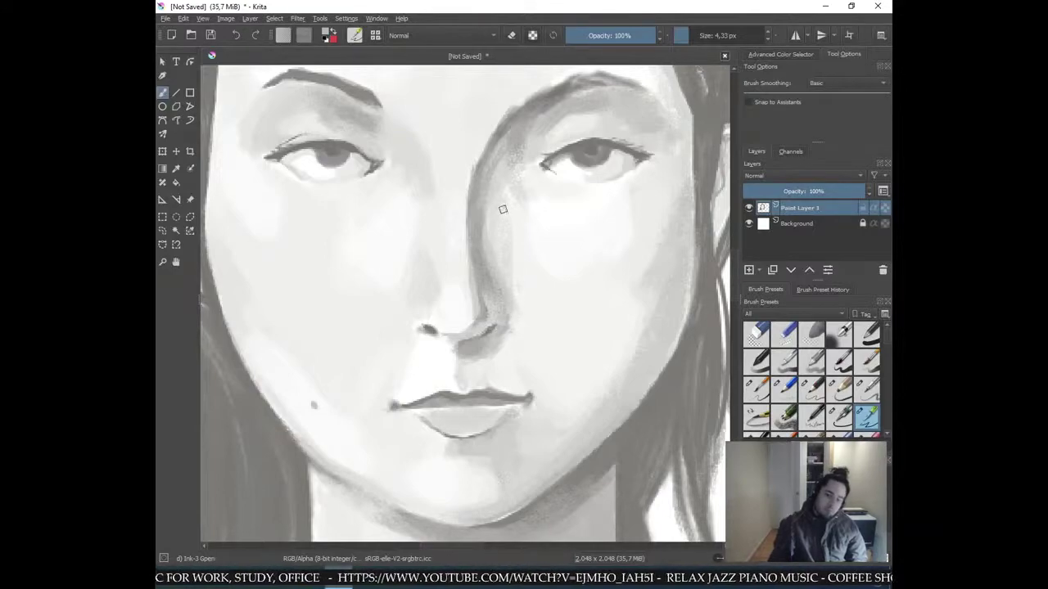
- Darken and smooth the lower contour of the bottom lip using a grey sampled beside the upper lip
key(ctrl+plus)
key(ctrl+plus)
drag(449, 431, 508, 244)
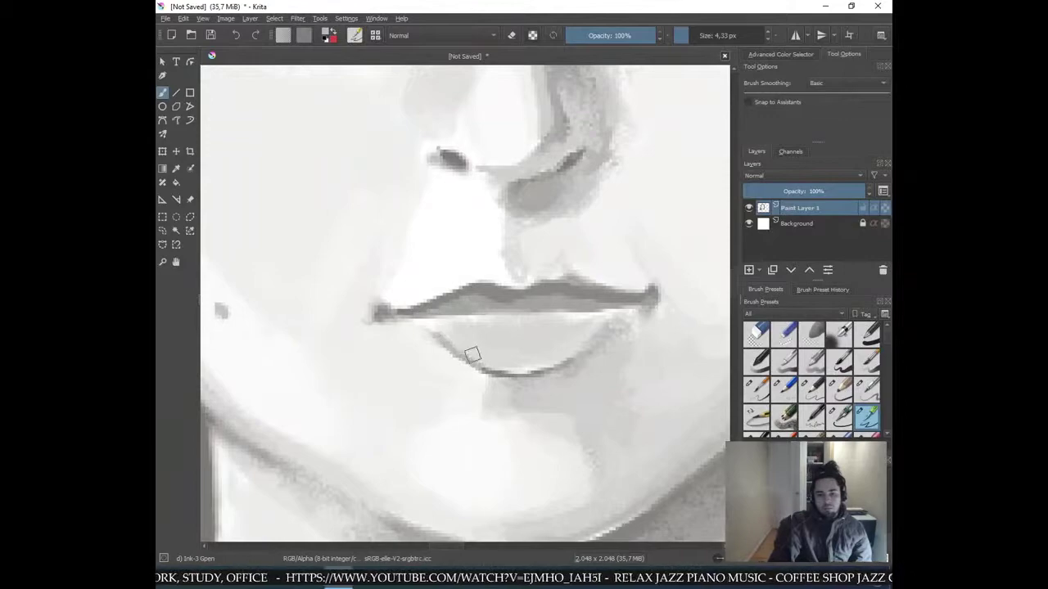
key(ctrl)
ctrl+click(561, 279)
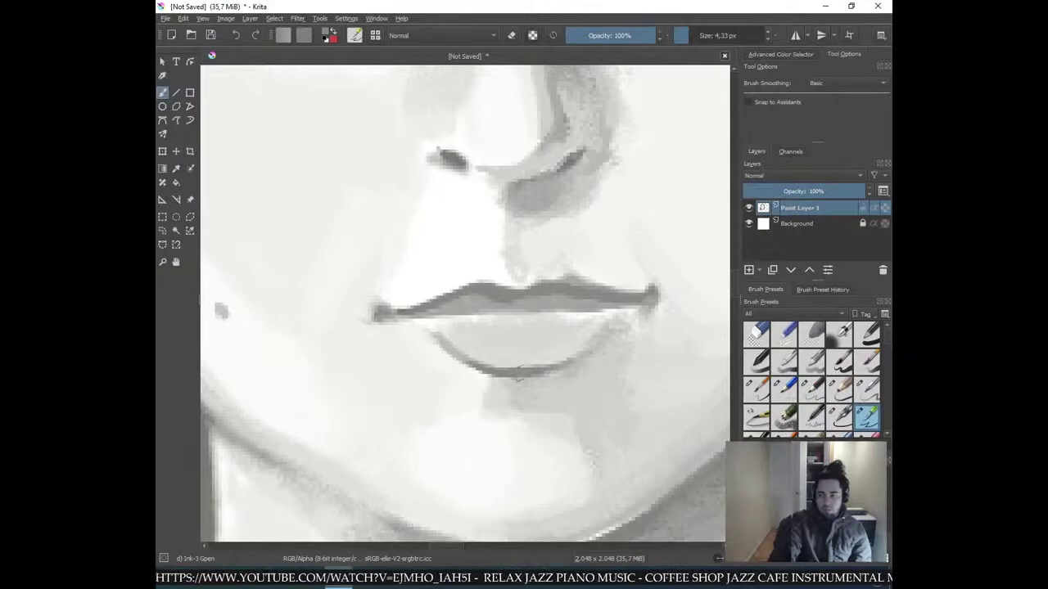
- Shade the lower lip with a mid grey sampled from the upper lip and extend its contour on the short-haired side
key(ctrl)
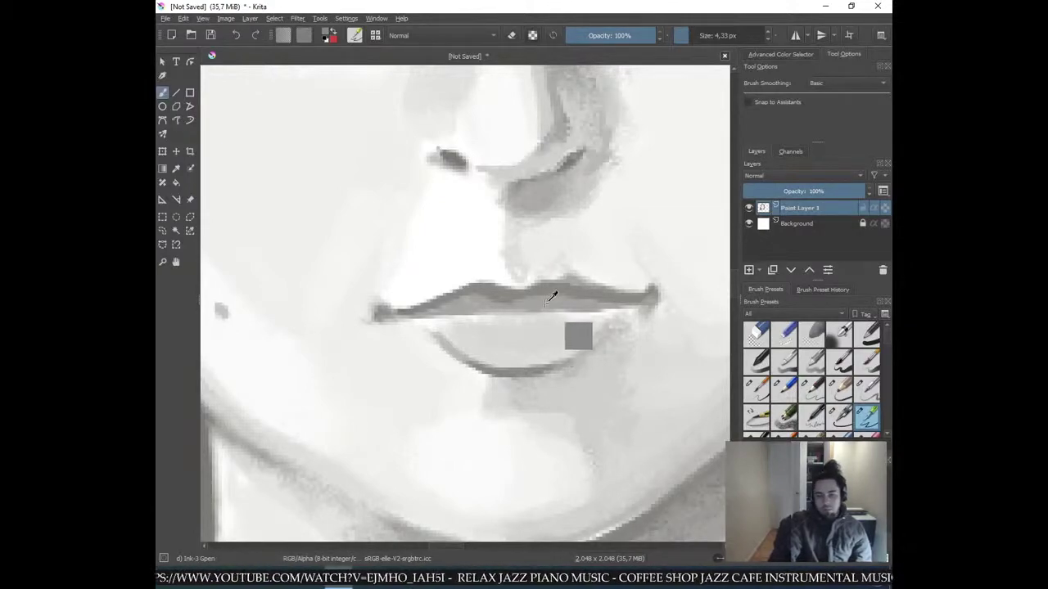
ctrl+click(494, 304)
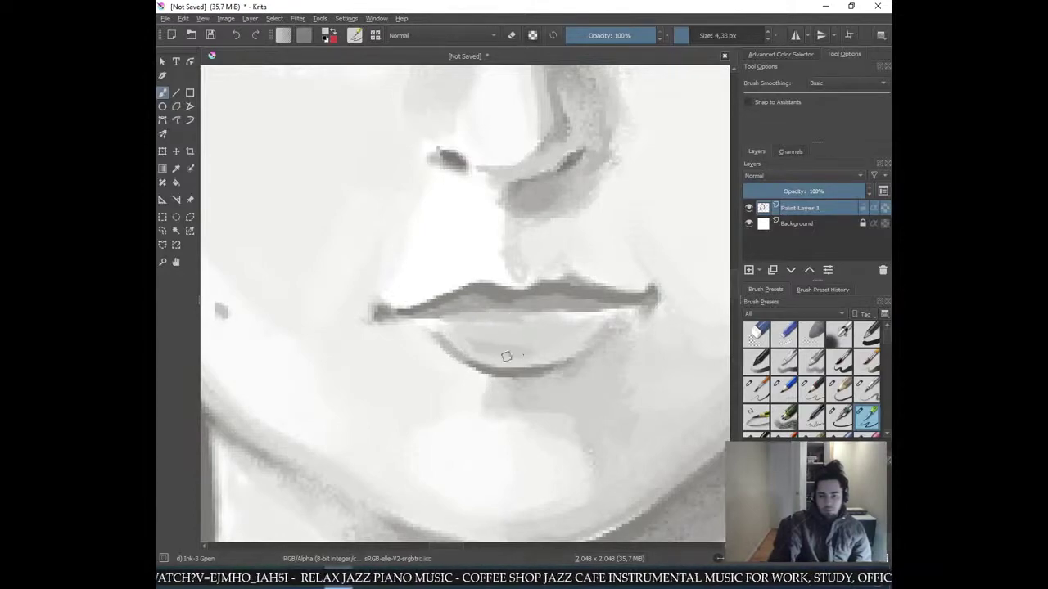
mouse_move(460, 335)
mouse_down()
mouse_move(446, 332)
mouse_move(466, 341)
mouse_move(438, 331)
mouse_up()
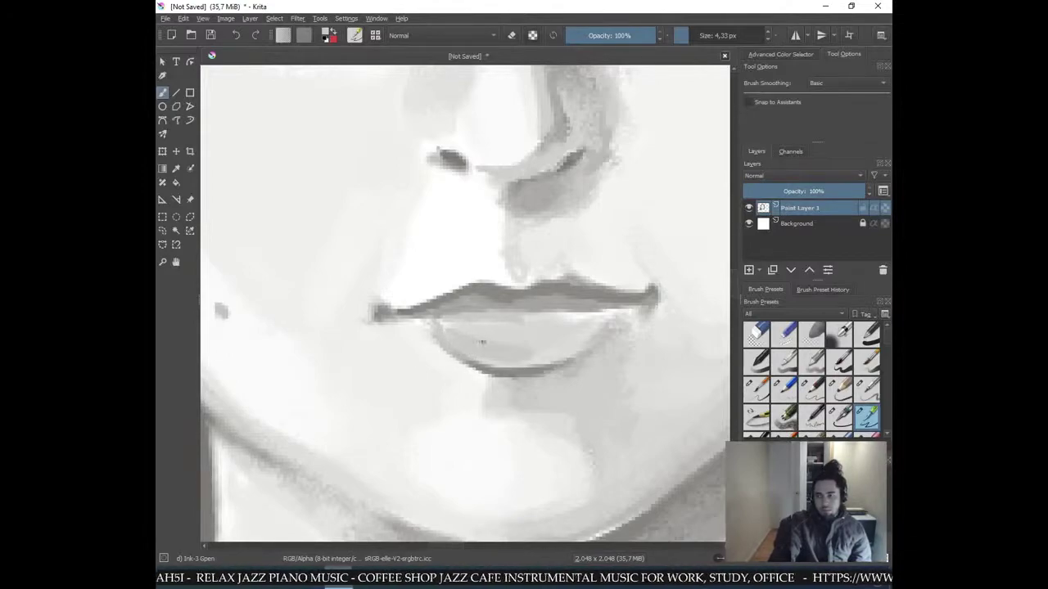
mouse_move(500, 345)
mouse_down()
mouse_move(532, 347)
mouse_move(495, 340)
mouse_move(523, 349)
mouse_move(481, 356)
mouse_move(568, 352)
mouse_move(532, 347)
mouse_move(561, 337)
mouse_up()
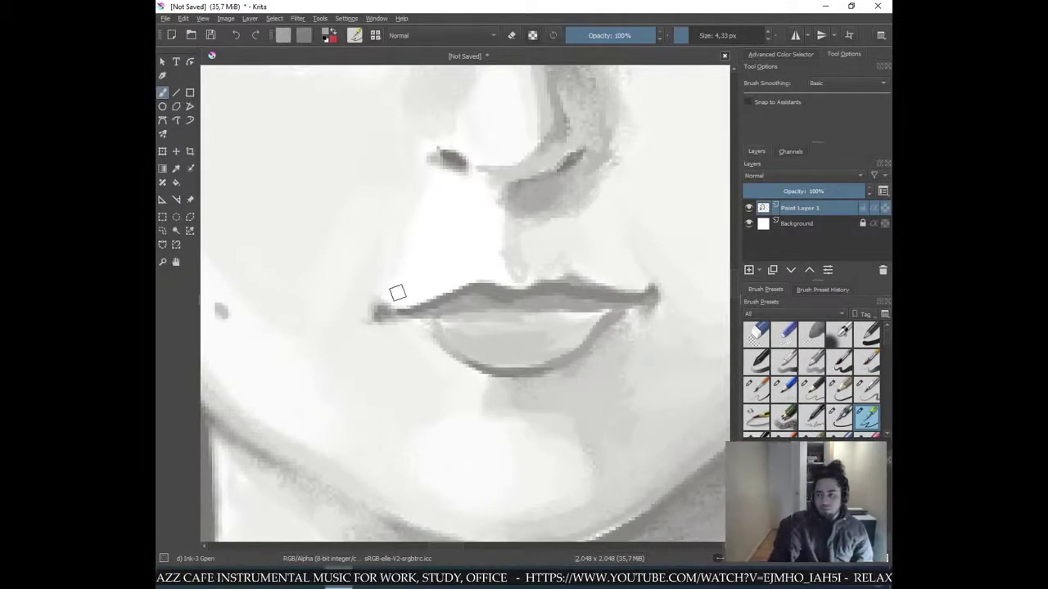
- Trim the mouth corner on the long-haired side to a clean point with a sampled light skin tone
ctrl+click(358, 334)
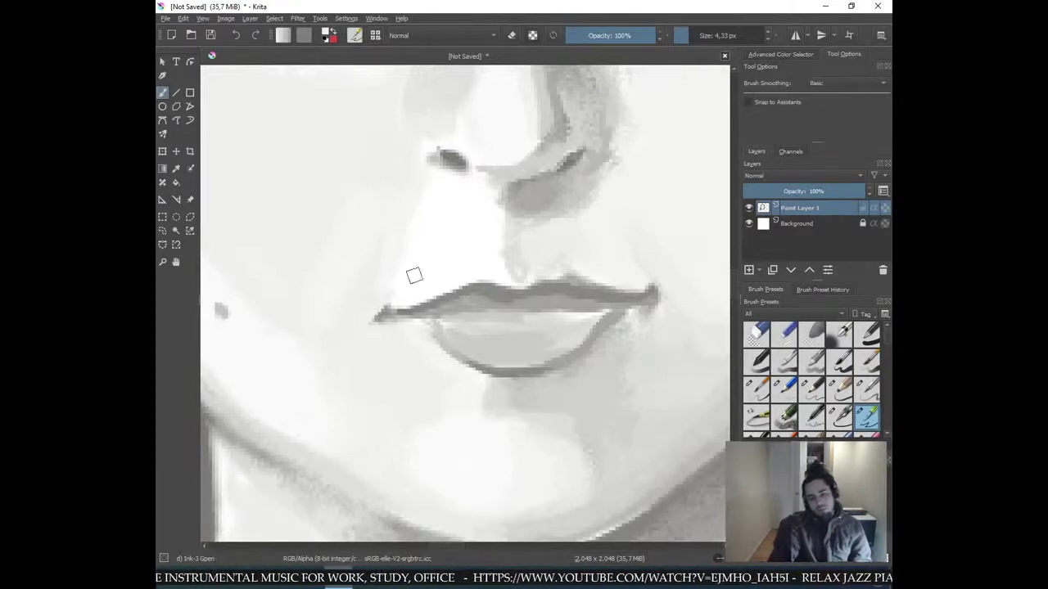
key(minus)
key(minus)
key(minus)
key(minus)
key(minus)
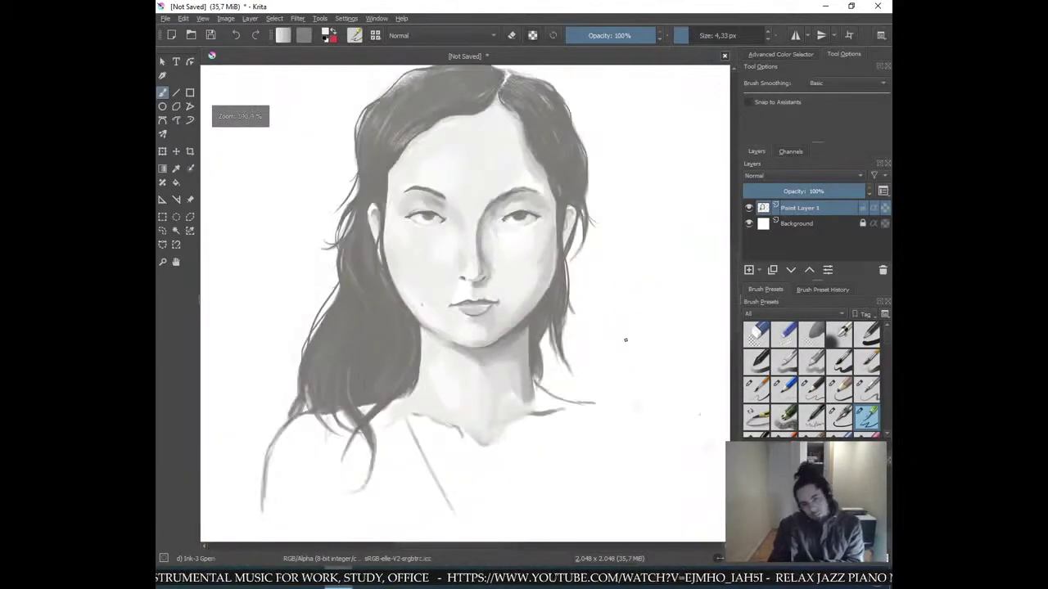
- Shade the skin between the nose and upper lip on the short-haired side with a sampled light grey
key(plus)
key(plus)
key(plus)
key(plus)
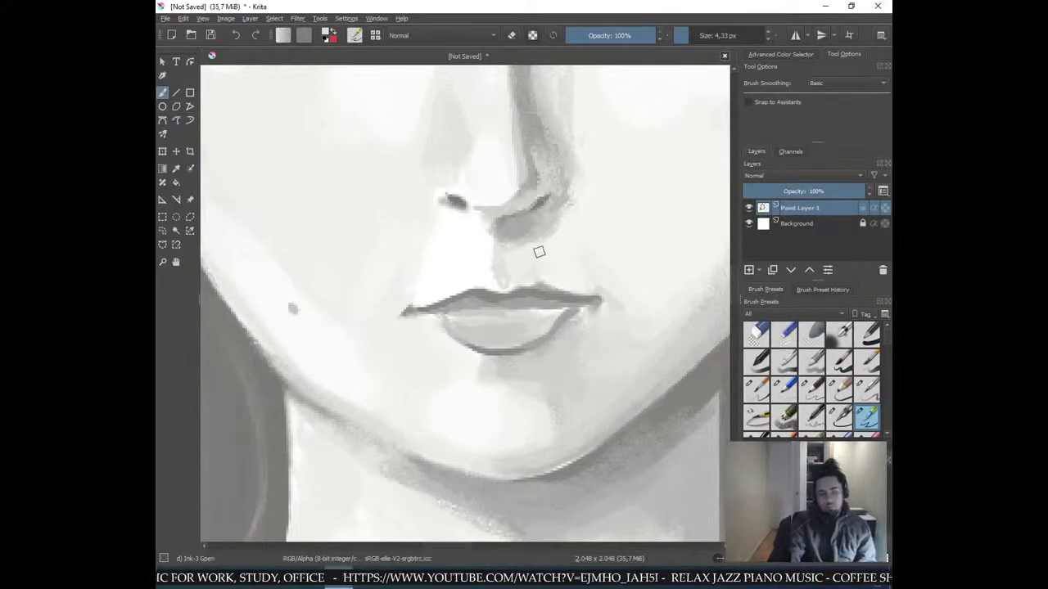
key(ctrl)
ctrl+click(520, 271)
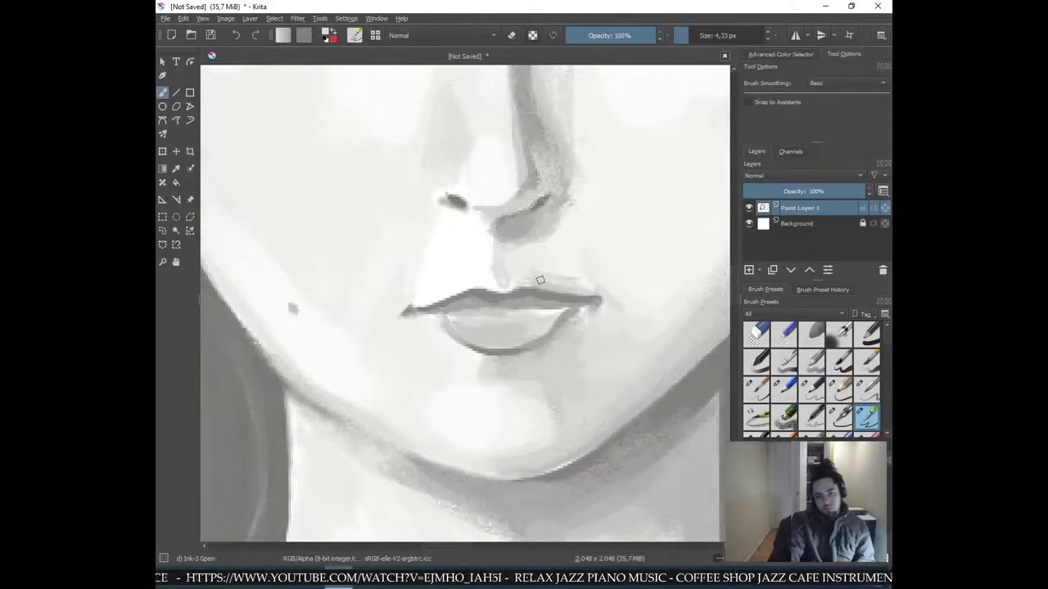
mouse_move(577, 287)
mouse_down()
mouse_move(540, 265)
mouse_move(534, 274)
mouse_up()
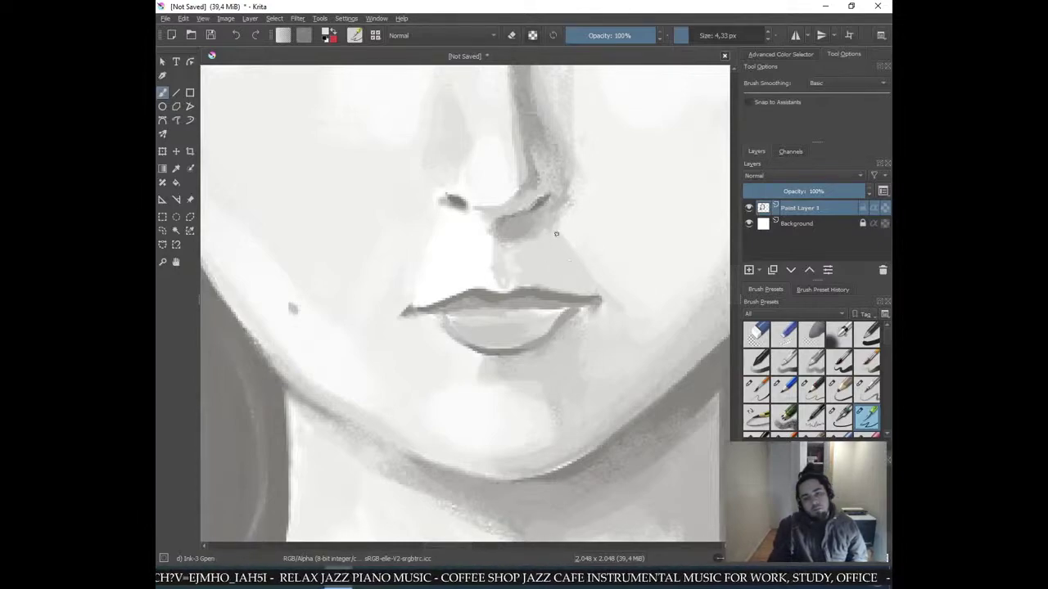
- Paint a dark grey shape around the nostril wing on the short-haired side
ctrl+click(545, 205)
ctrl+click(535, 206)
mouse_move(540, 207)
mouse_down()
mouse_move(557, 184)
mouse_move(552, 204)
mouse_move(554, 182)
mouse_up()
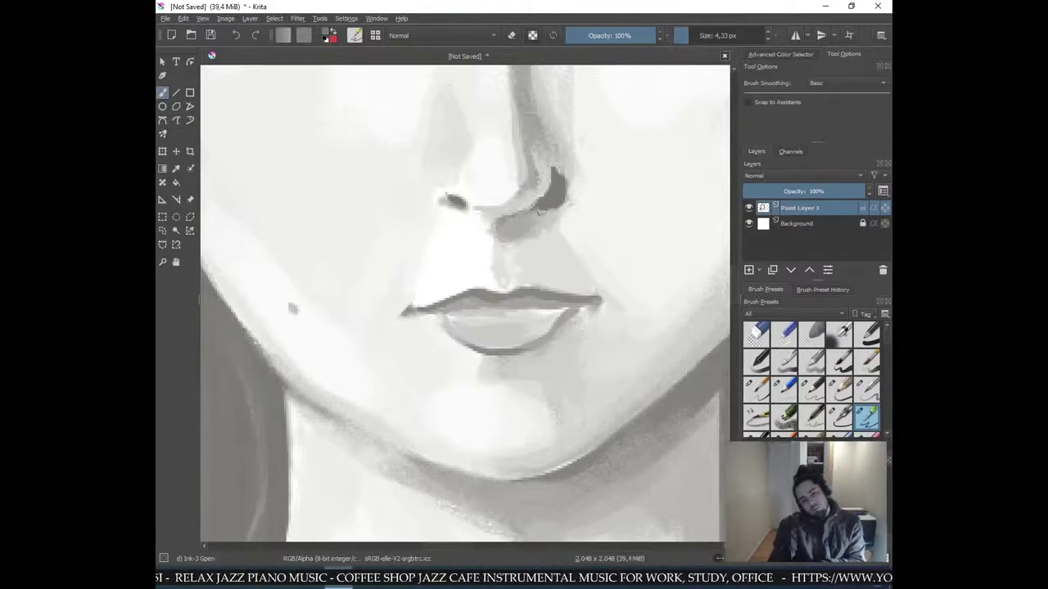
key(minus)
key(minus)
key(minus)
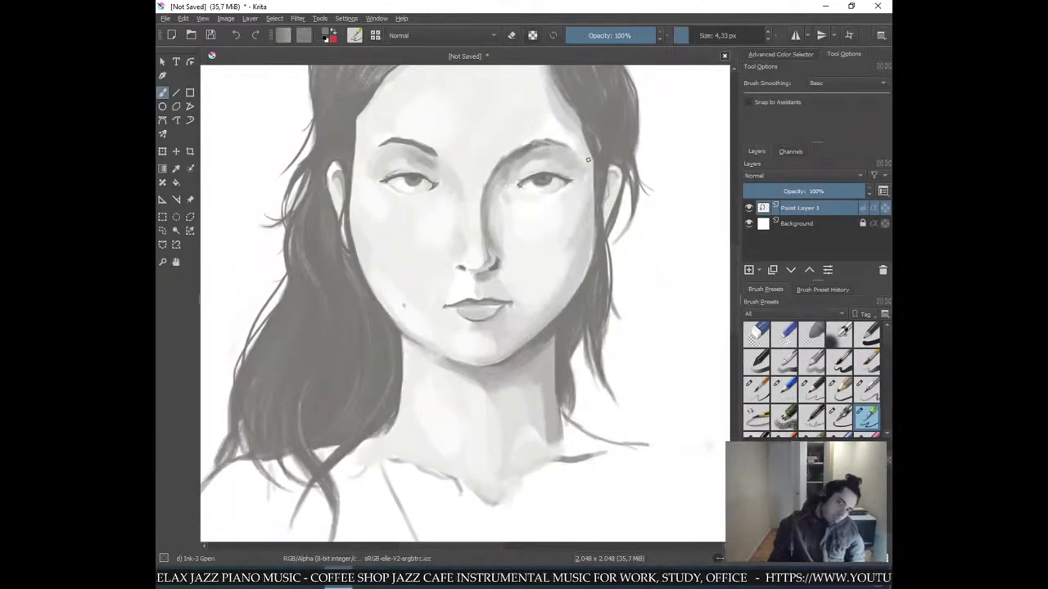
- Soften the dark nostril wing on the short-haired side with a mid grey sampled from the nose's side shadow
ctrl+click(487, 218)
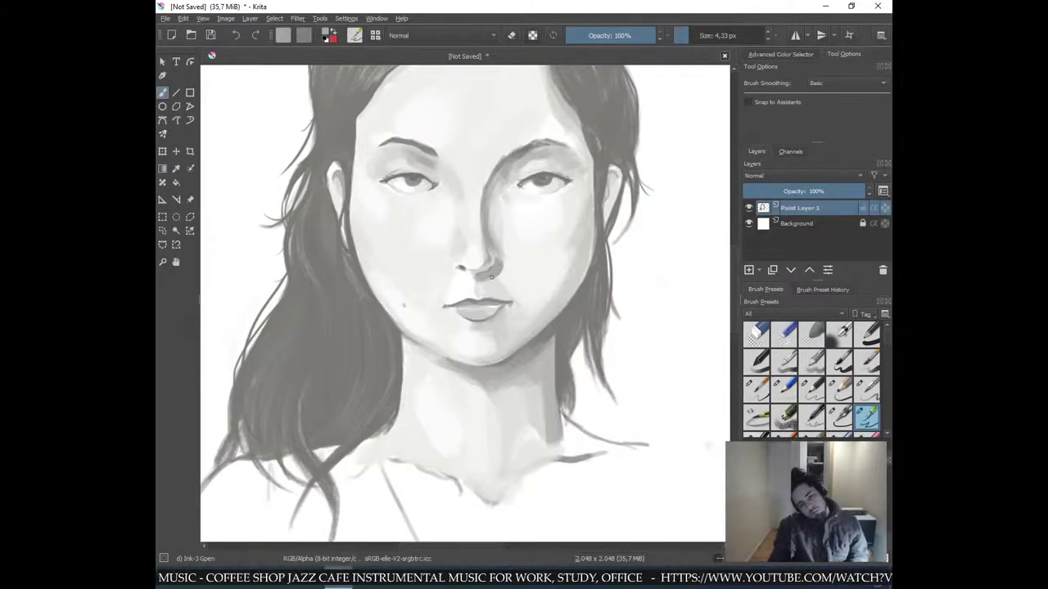
key(ctrl+minus)
key(ctrl+minus)
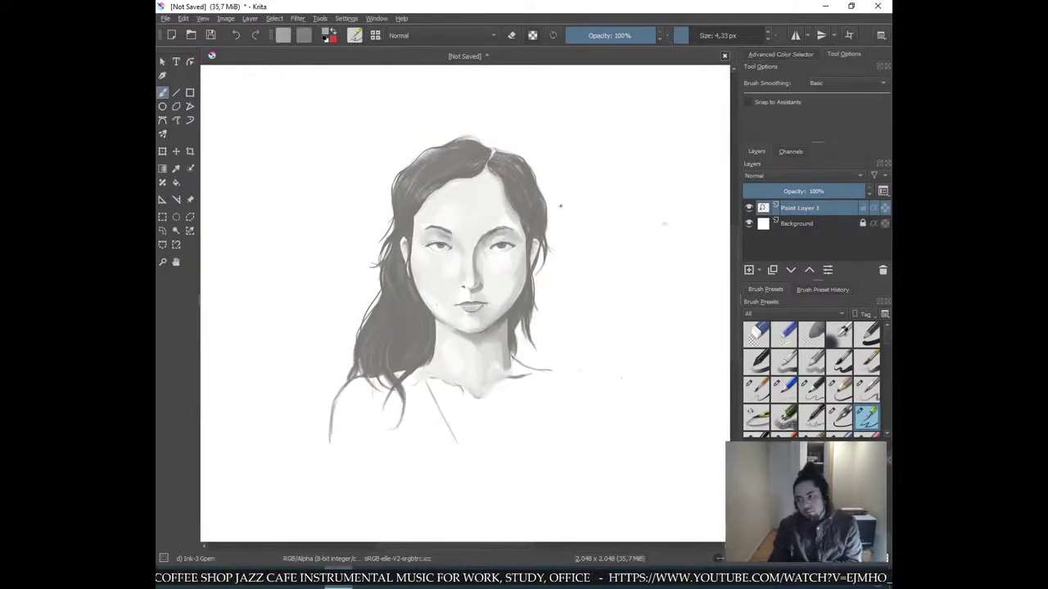
key(plus)
key(plus)
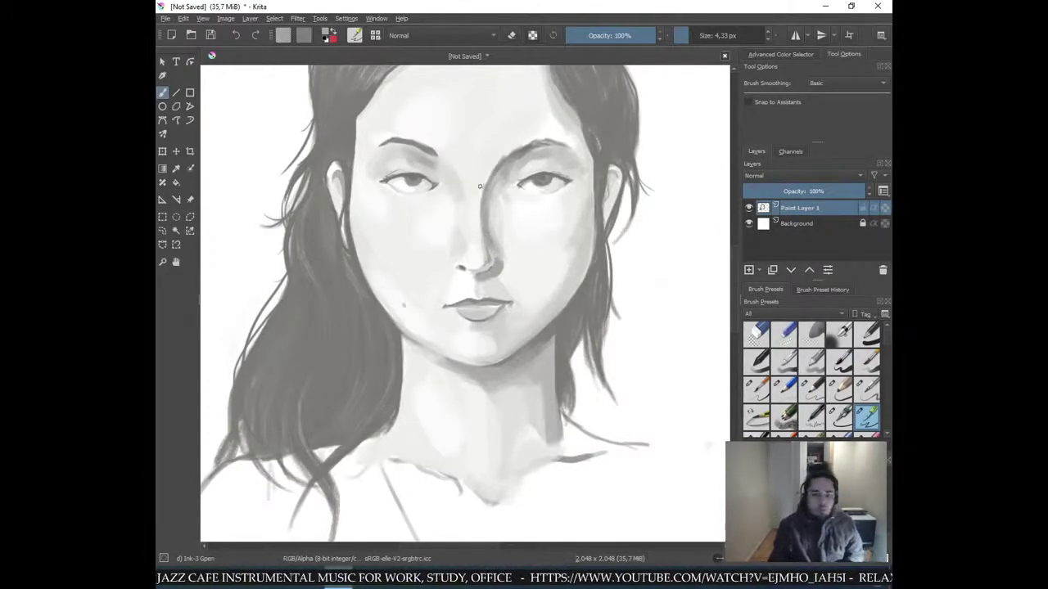
key(plus)
key(plus)
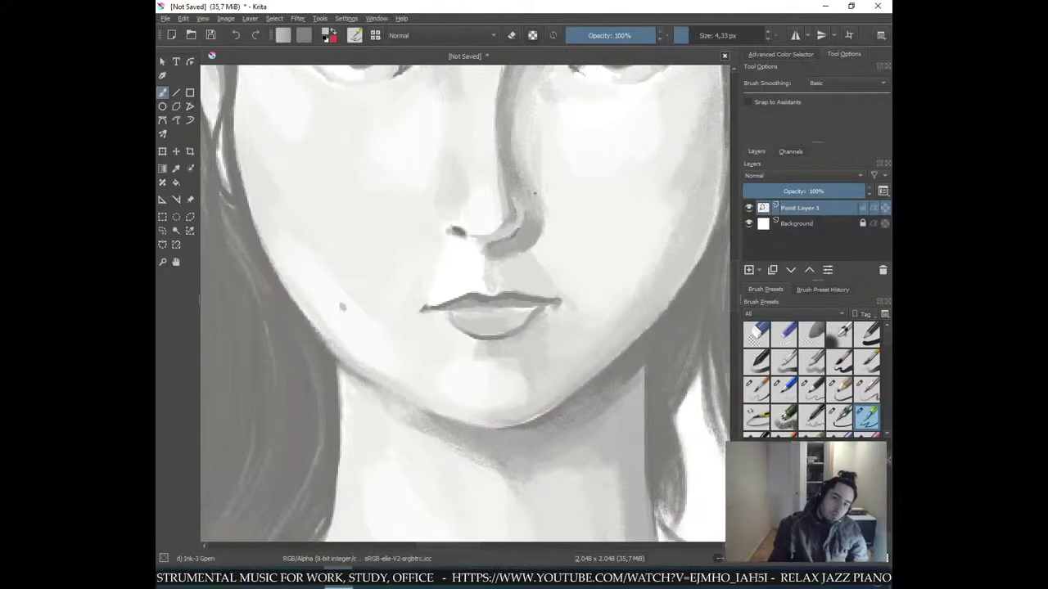
key(minus)
key(minus)
key(minus)
key(minus)
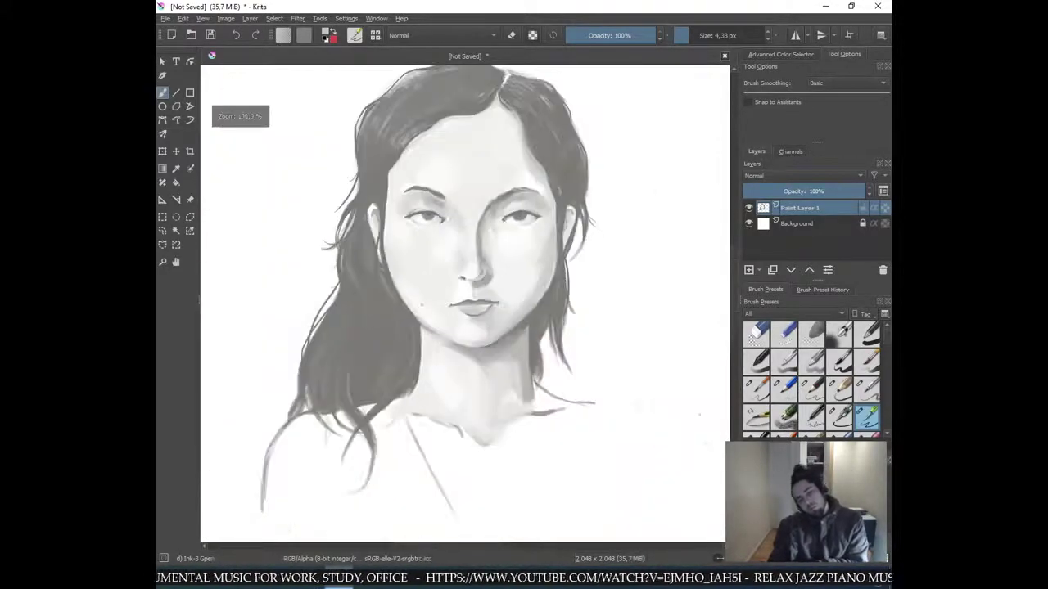
- Darken the lower lip contour up to the mouth corner on the short-haired side
key(plus)
key(plus)
key(plus)
key(plus)
key(plus)
key(plus)
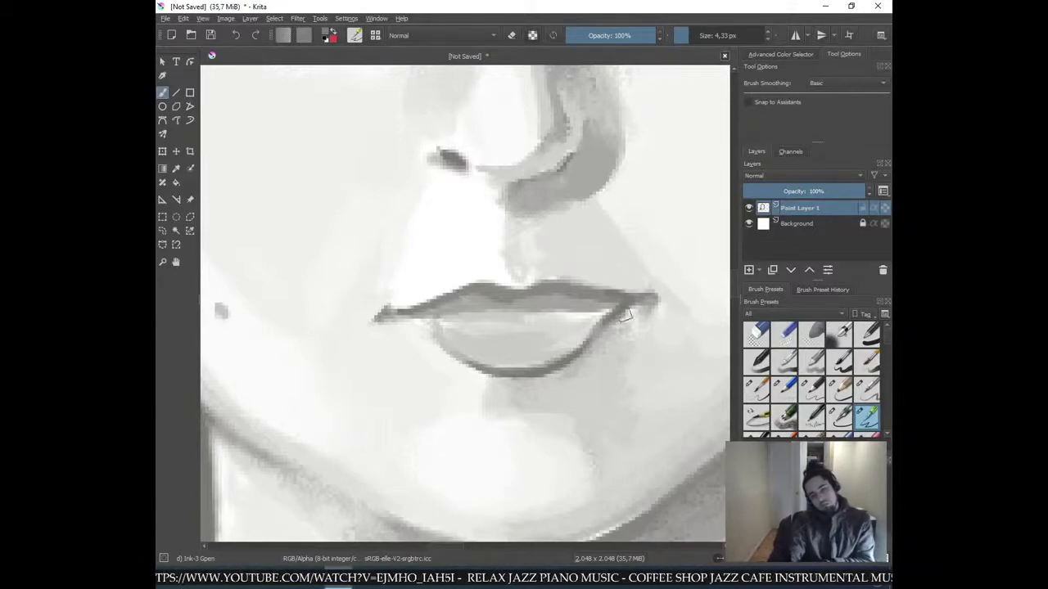
scroll(626, 301, down, 3)
scroll(626, 300, down, 1)
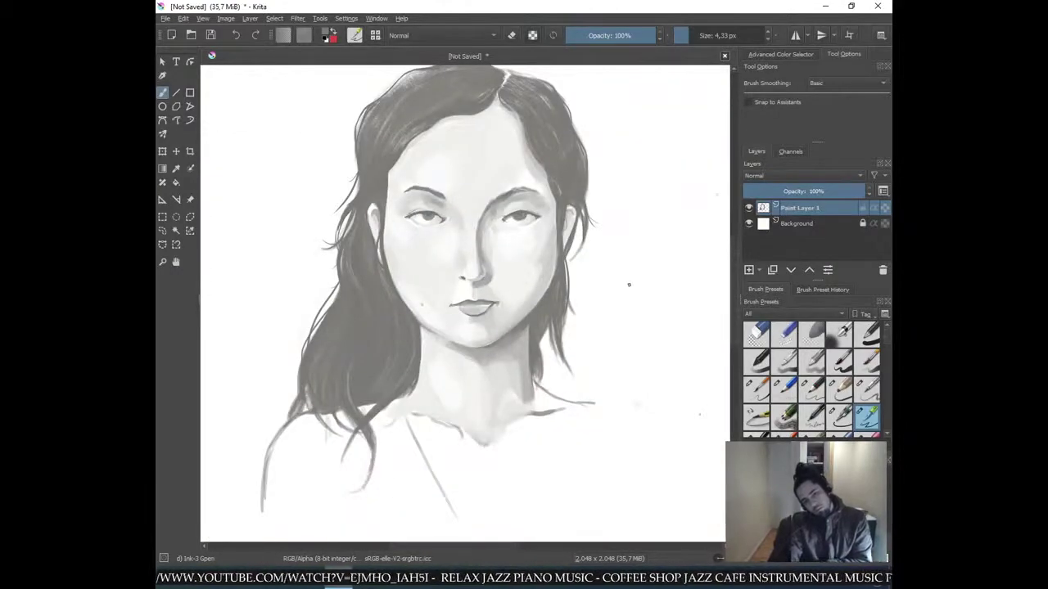
scroll(626, 287, up, 1)
scroll(626, 267, down, 2)
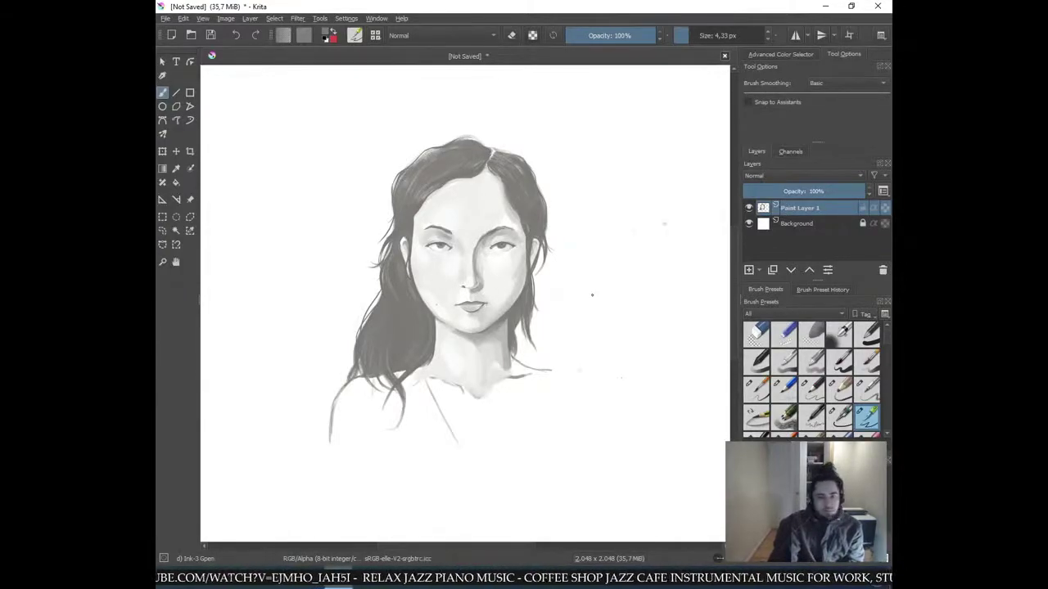
- Add a large and a small light highlight spot to the lower lip using a sampled skin tone
scroll(591, 295, up, 4)
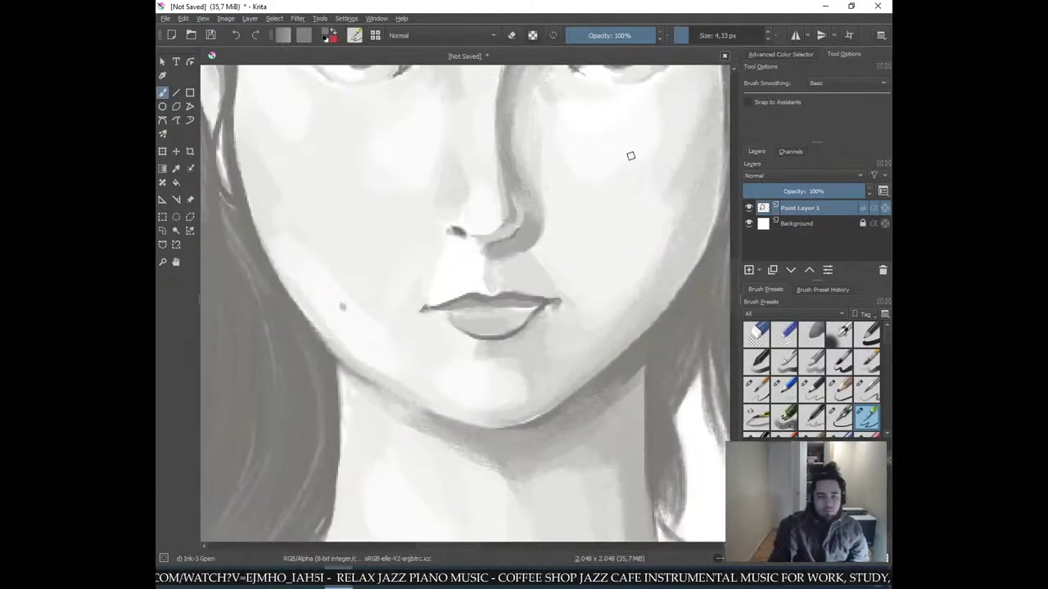
ctrl+click(362, 338)
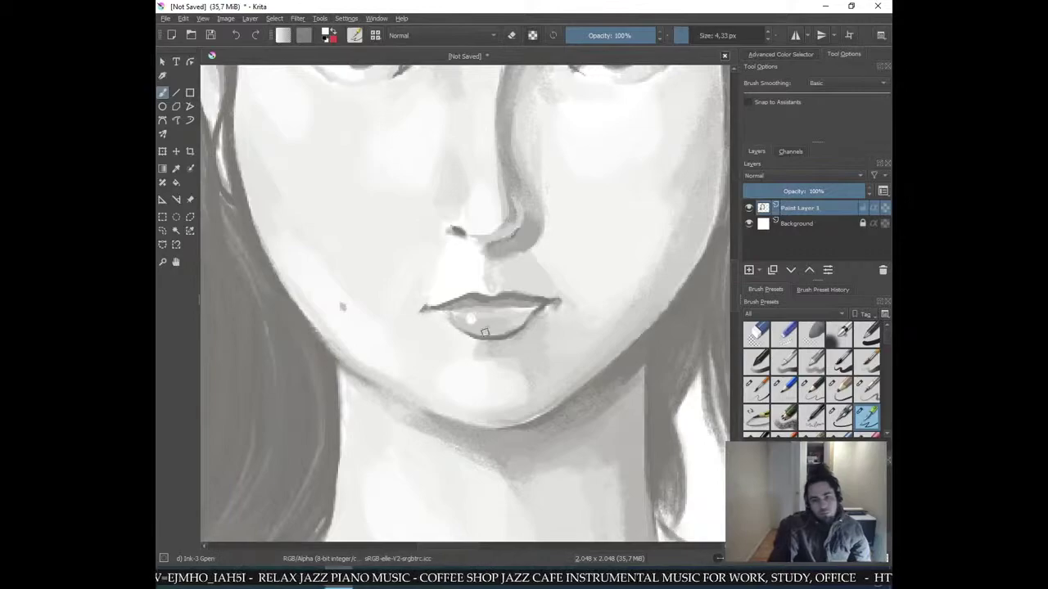
scroll(575, 278, down, 5)
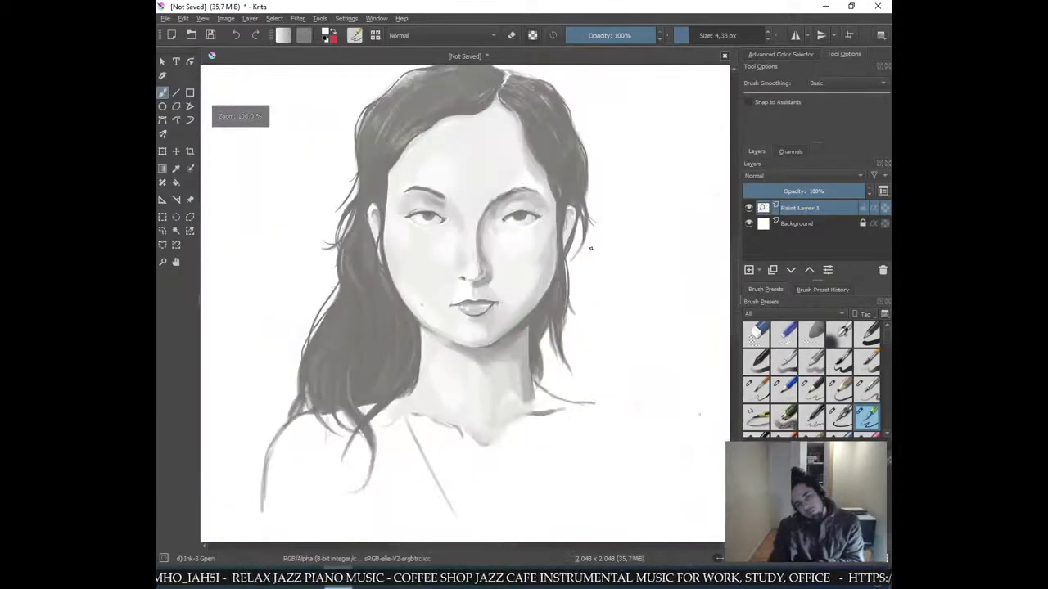
scroll(588, 244, up, 5)
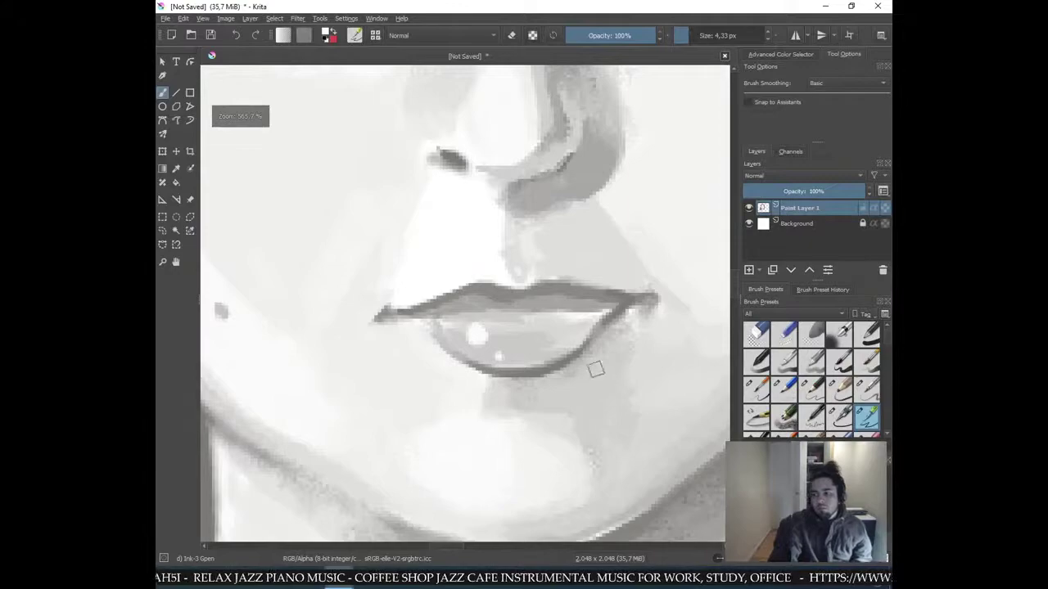
- Even out the shading of the upper lip with a mid grey sampled from it
ctrl+click(490, 297)
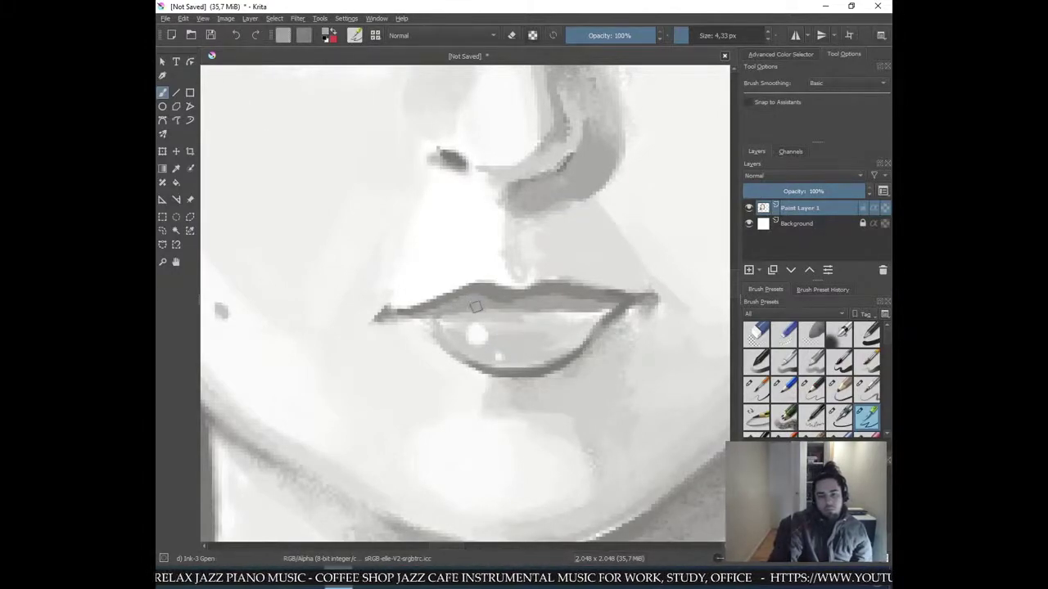
drag(477, 296, 511, 308)
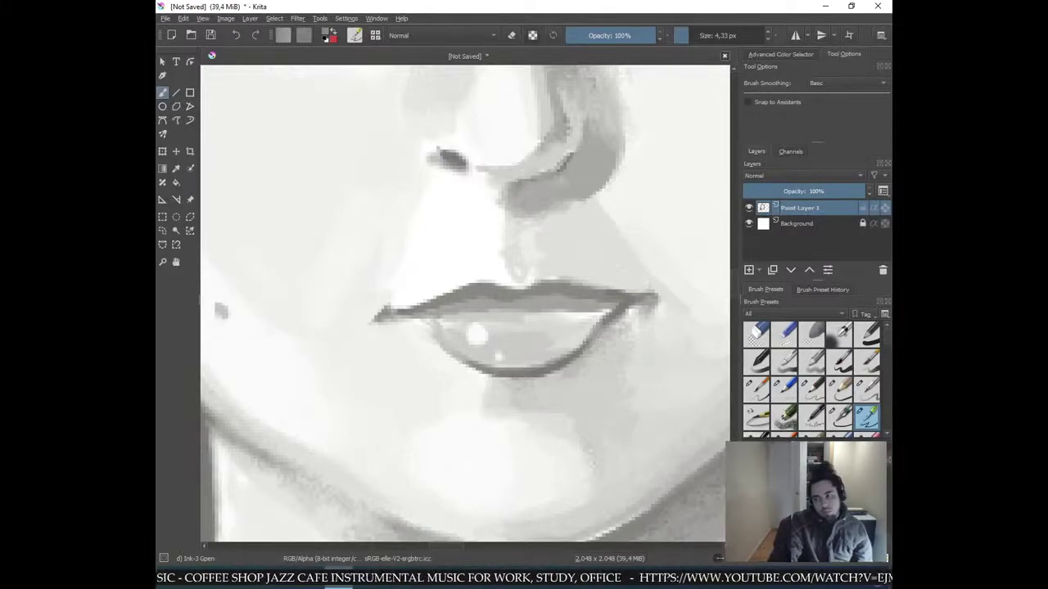
drag(520, 306, 576, 302)
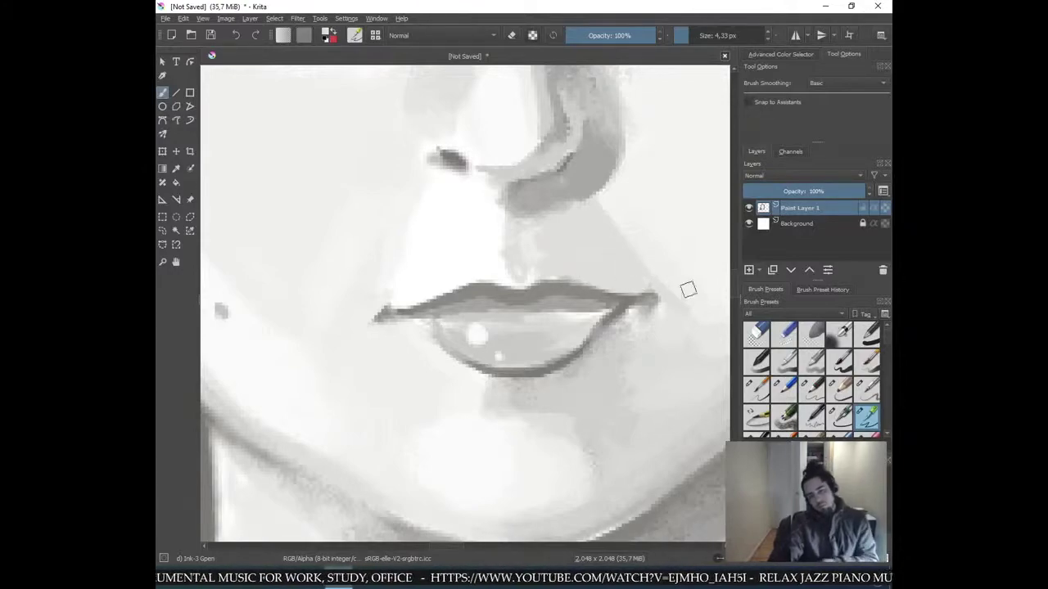
key(ctrl+minus)
key(ctrl+minus)
key(ctrl+minus)
key(ctrl+minus)
key(ctrl+minus)
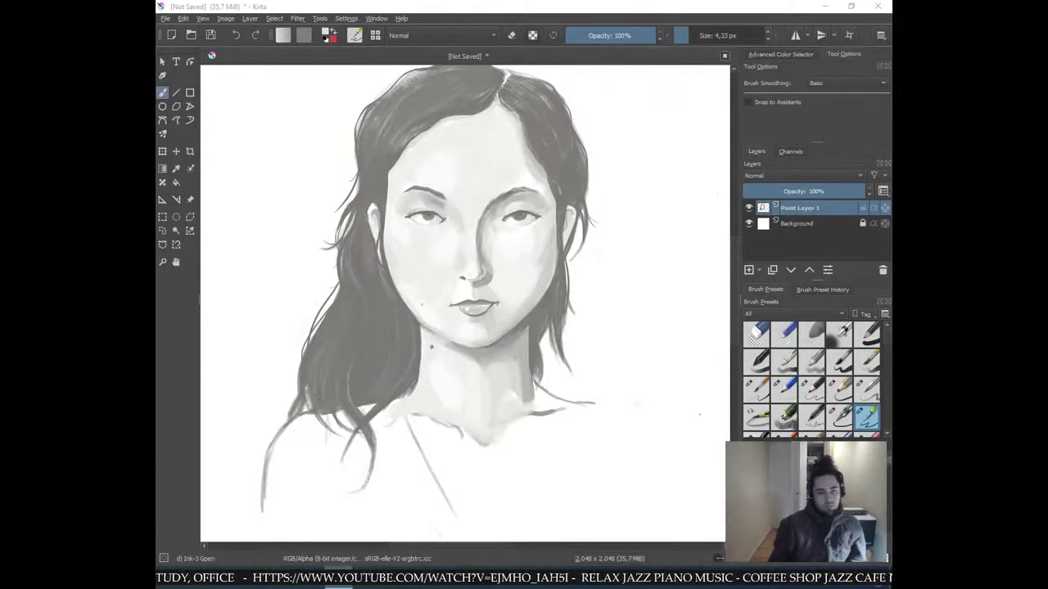
- Darken the hair edge beside the jaw and neck on the long-haired side with a sampled dark grey
scroll(431, 347, up, 2)
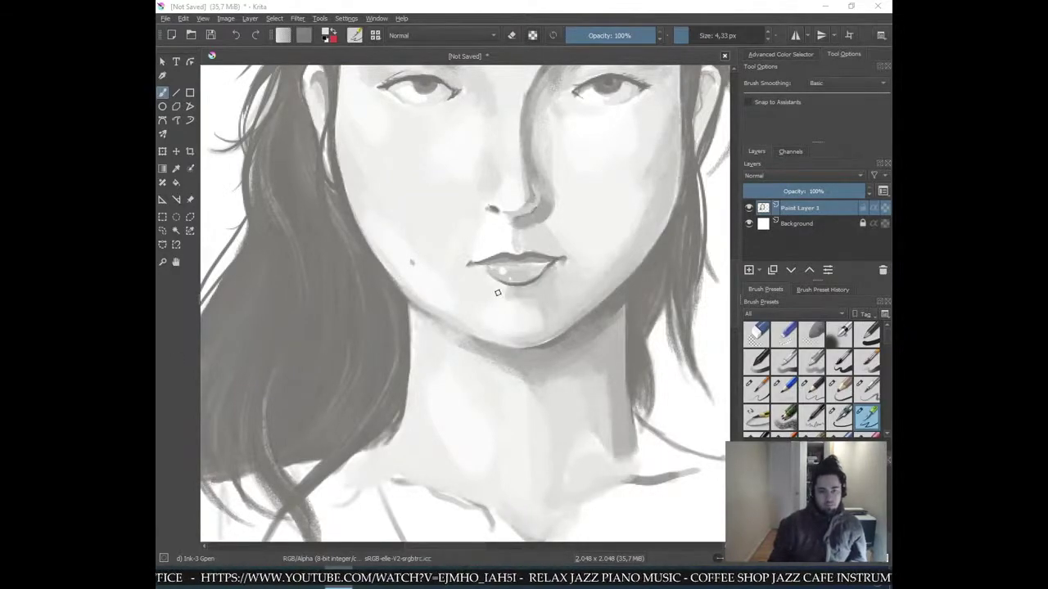
scroll(497, 292, up, 1)
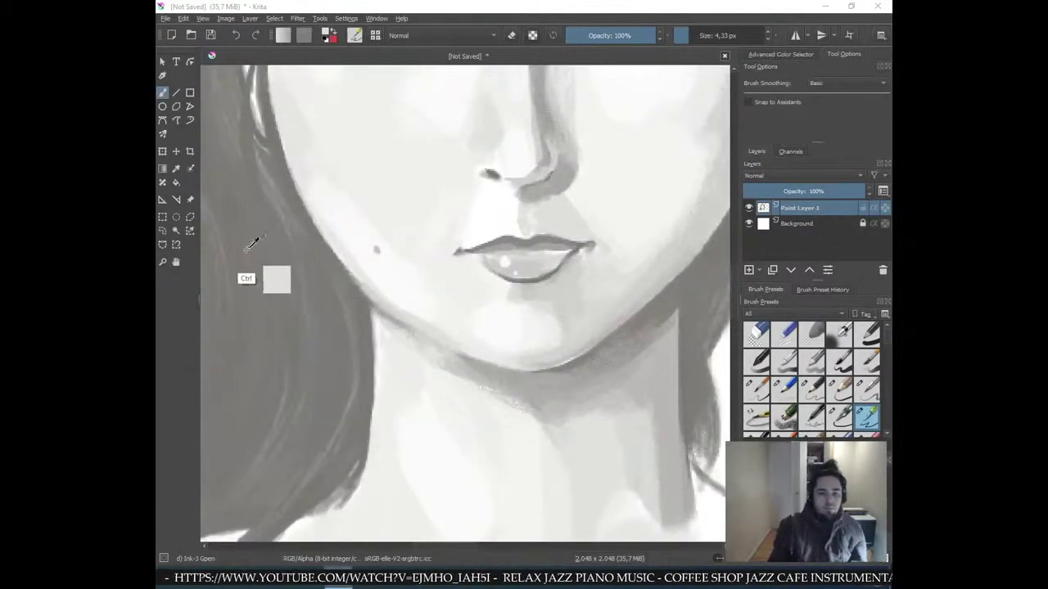
ctrl+click(355, 298)
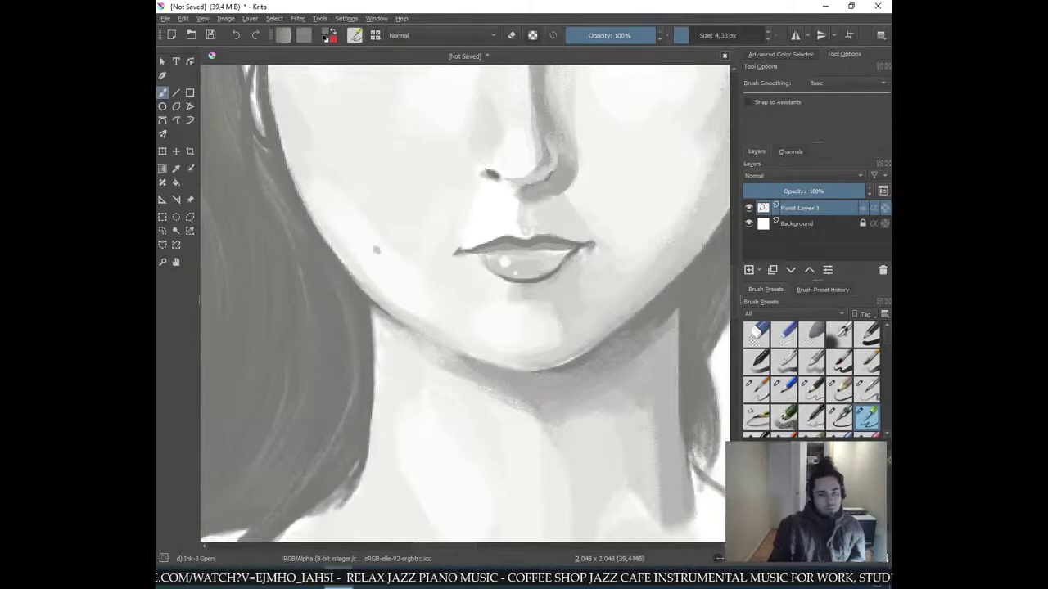
key(minus)
key(minus)
key(minus)
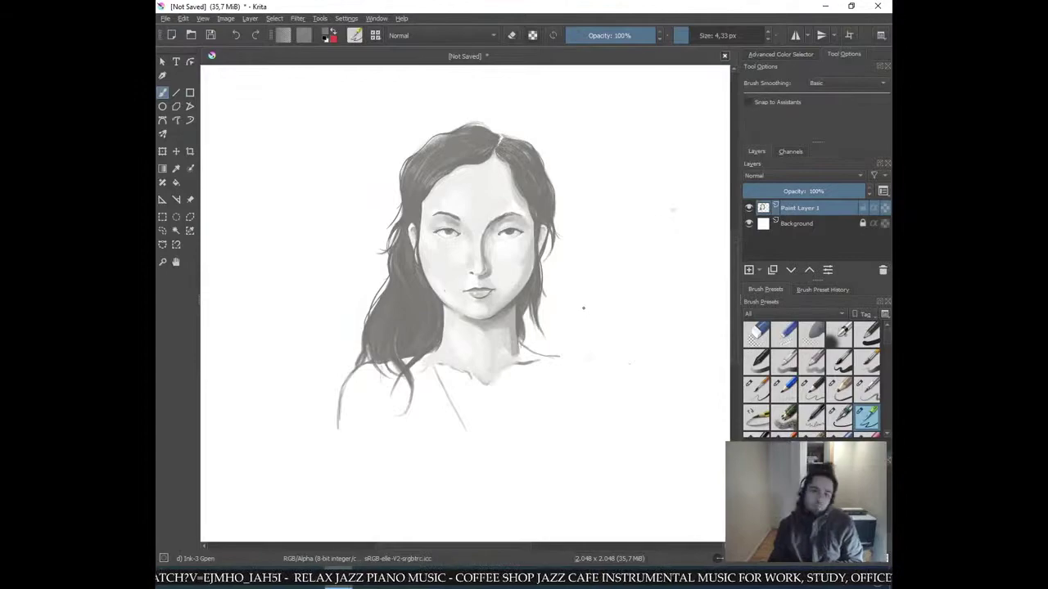
- Add a short dark grey contour stroke on the middle of the neck, just below the chin shadow
key(plus)
key(plus)
key(plus)
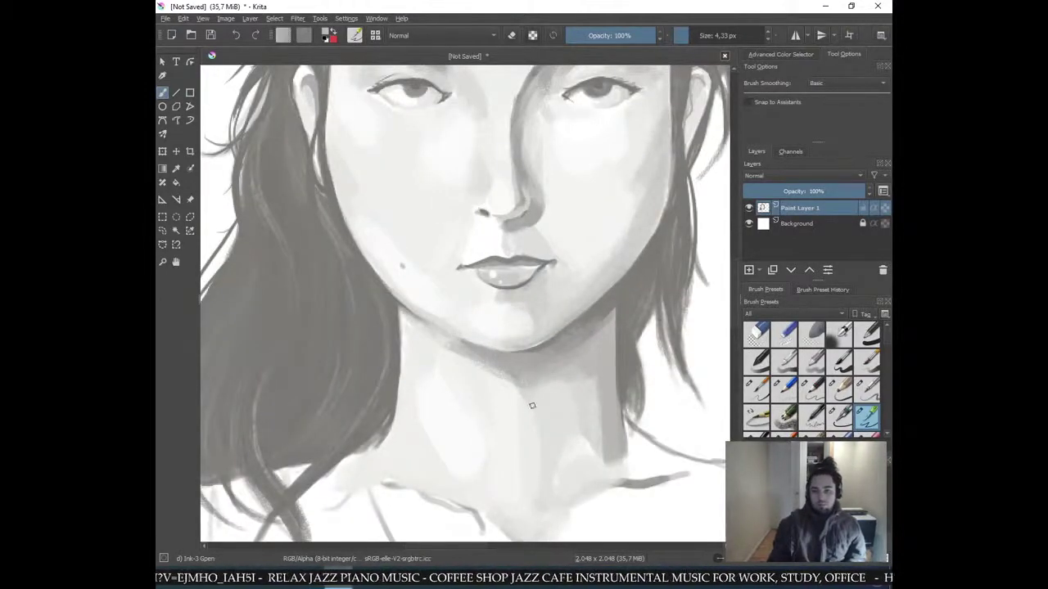
drag(505, 380, 525, 409)
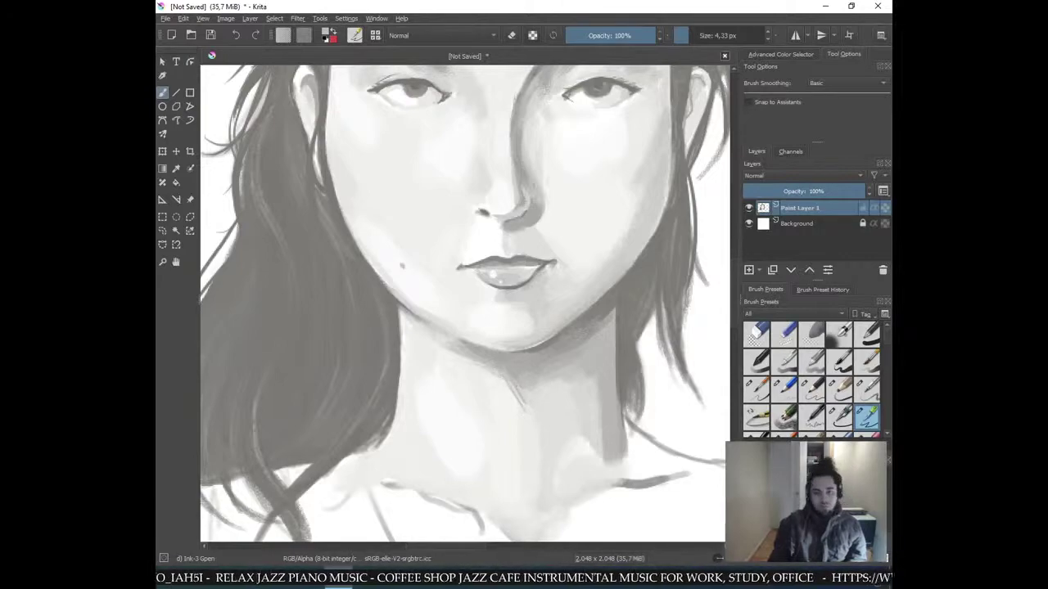
key(minus)
key(minus)
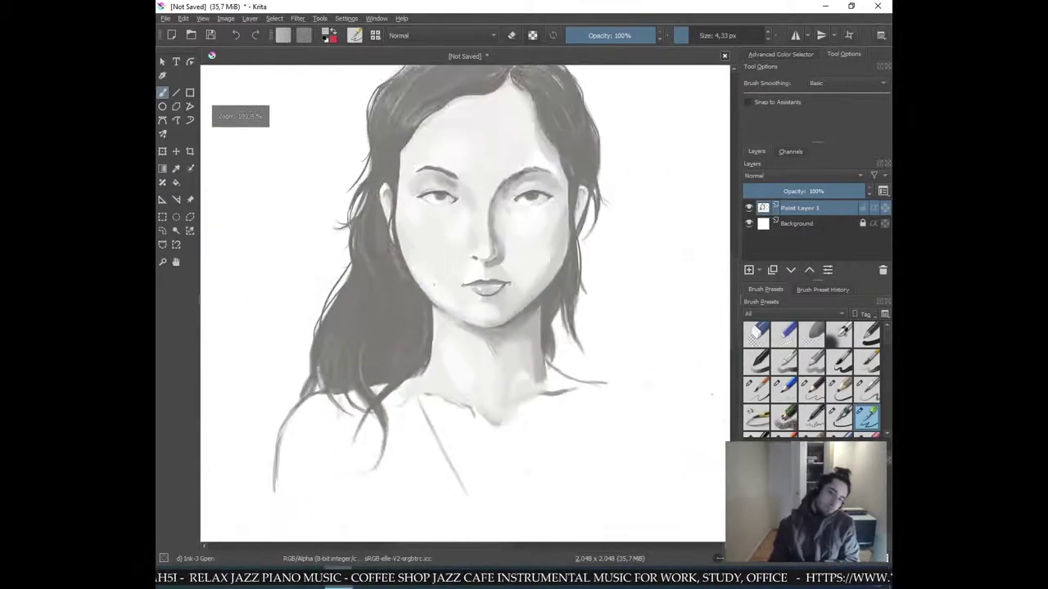
key(minus)
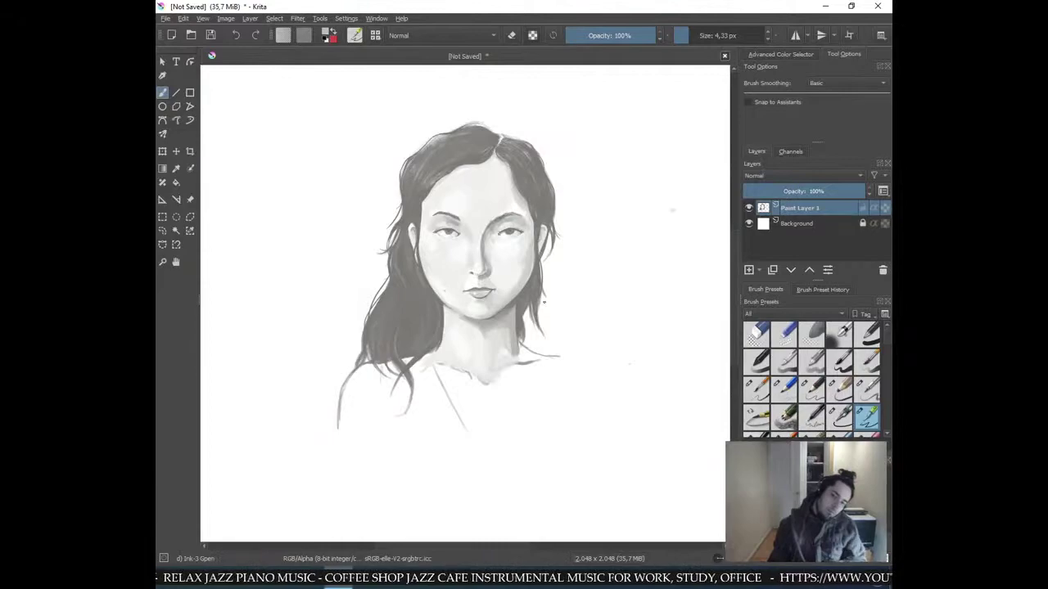
- Add a short grey stroke at the V-shaped notch at the base of the neck, between the collarbones
key(plus)
key(plus)
key(plus)
mouse_move(596, 451)
mouse_down()
mouse_move(619, 296)
mouse_move(624, 129)
mouse_up()
mouse_move(558, 254)
mouse_down()
mouse_move(578, 229)
mouse_move(571, 241)
mouse_up()
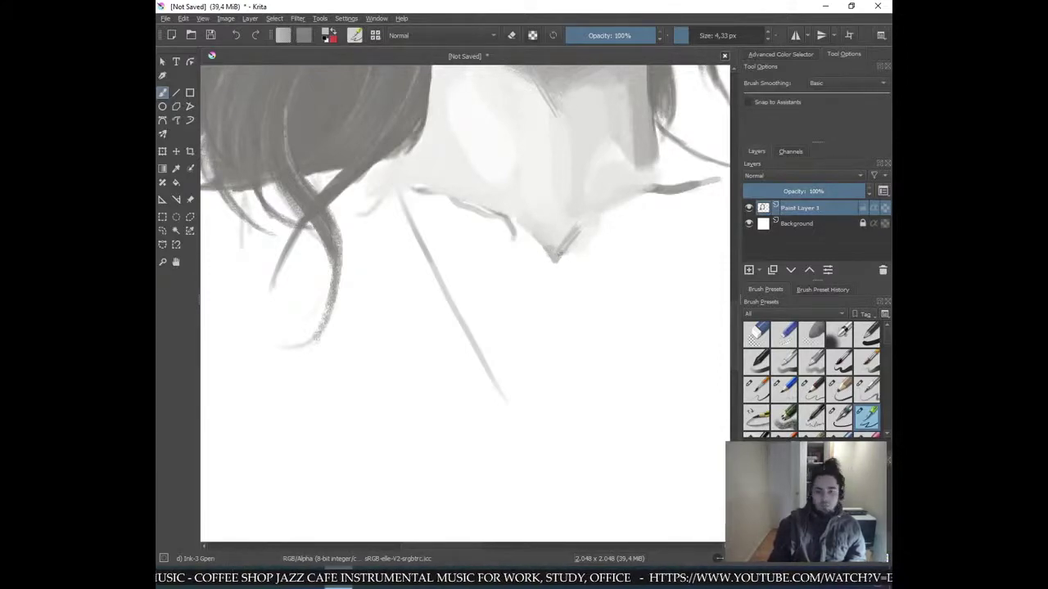
key(minus)
key(minus)
key(minus)
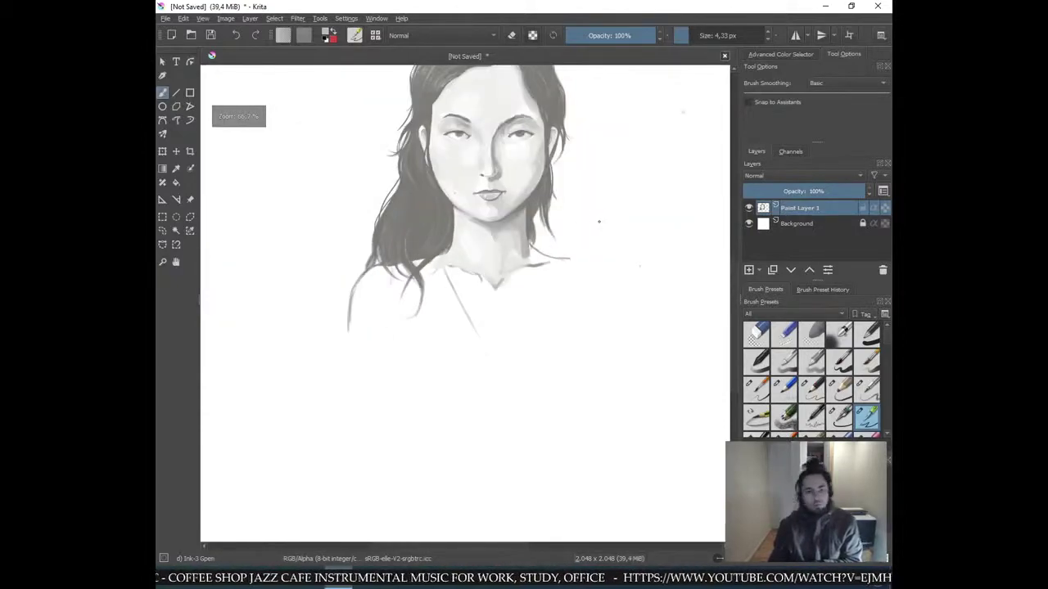
- Extend the dark hair outline on top of the head down to the parting, on the long-haired side
key(minus)
key(plus)
key(plus)
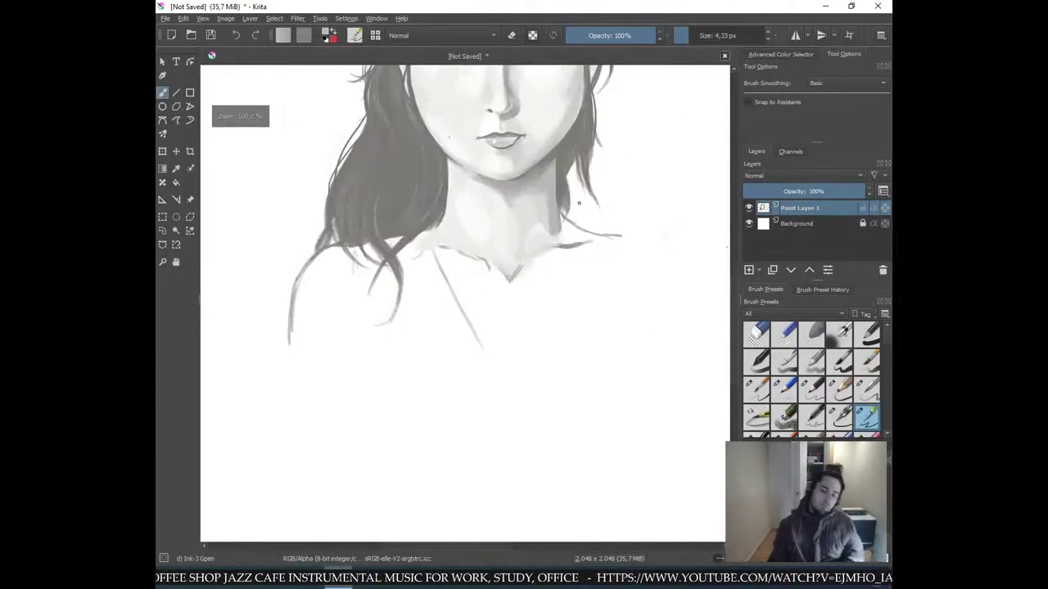
drag(584, 205, 528, 461)
scroll(479, 164, up, 4)
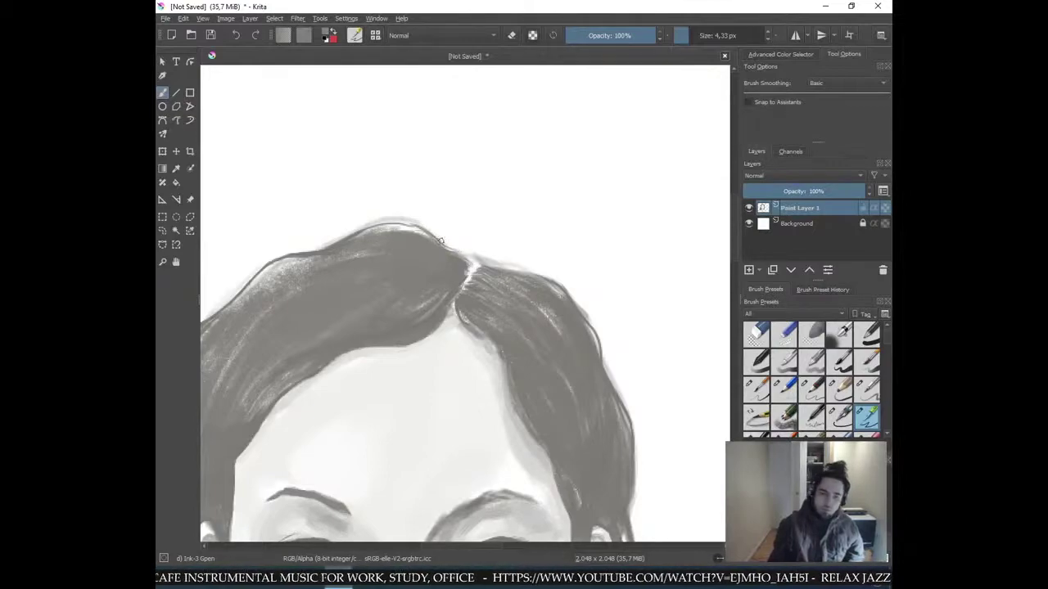
mouse_move(428, 234)
mouse_down()
mouse_move(477, 265)
mouse_move(451, 244)
mouse_up()
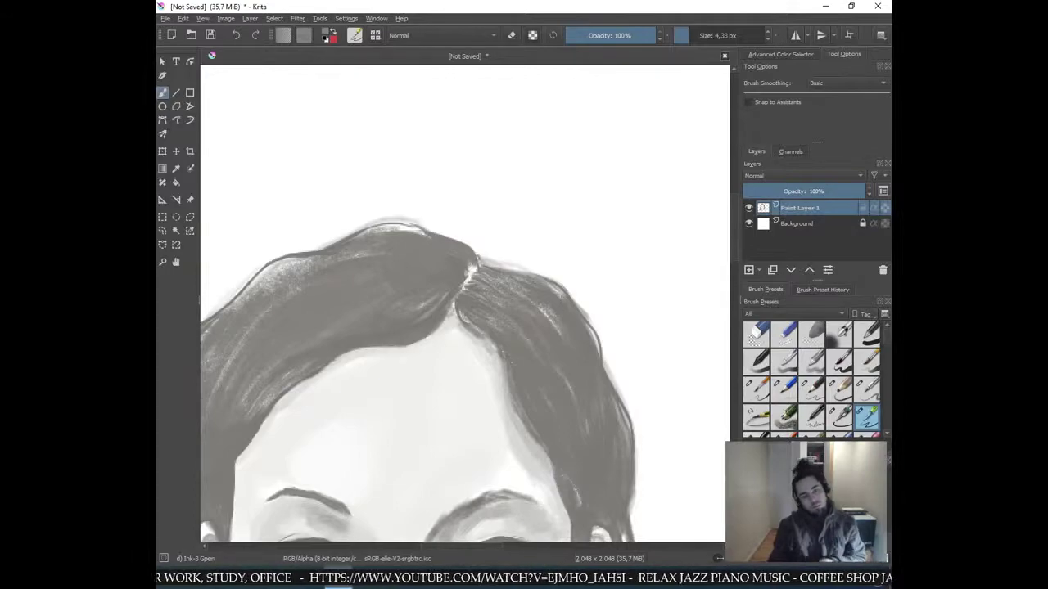
key(minus)
key(minus)
key(minus)
- Try the Basic-5 Size and Basic-5 Size Opacity brushes, reducing the latter to about 14 px for the hair beside the parting
key(plus)
key(plus)
key(plus)
key(plus)
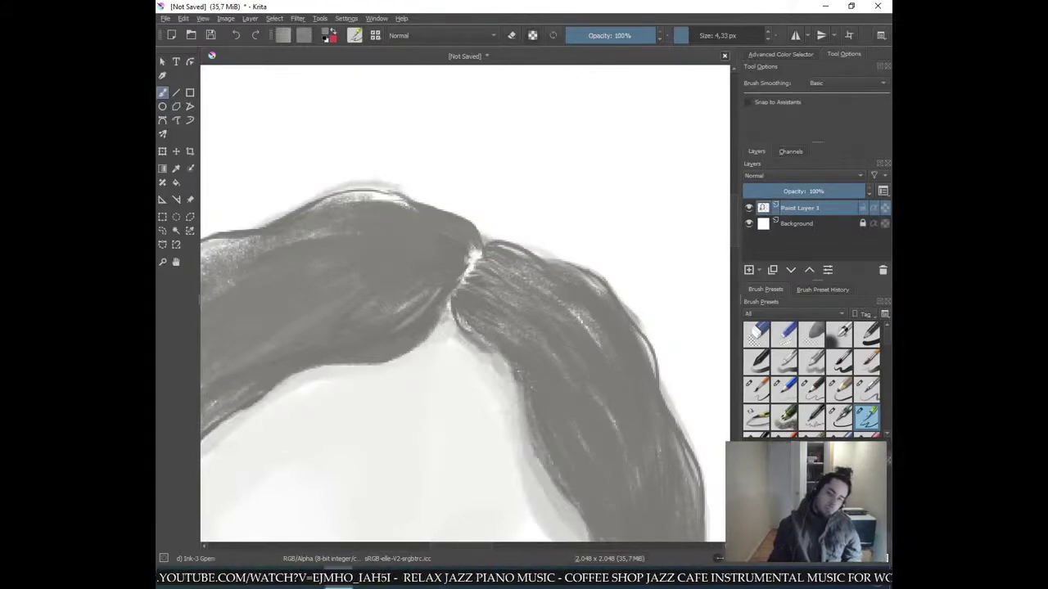
scroll(564, 234, down, 5)
scroll(553, 233, up, 5)
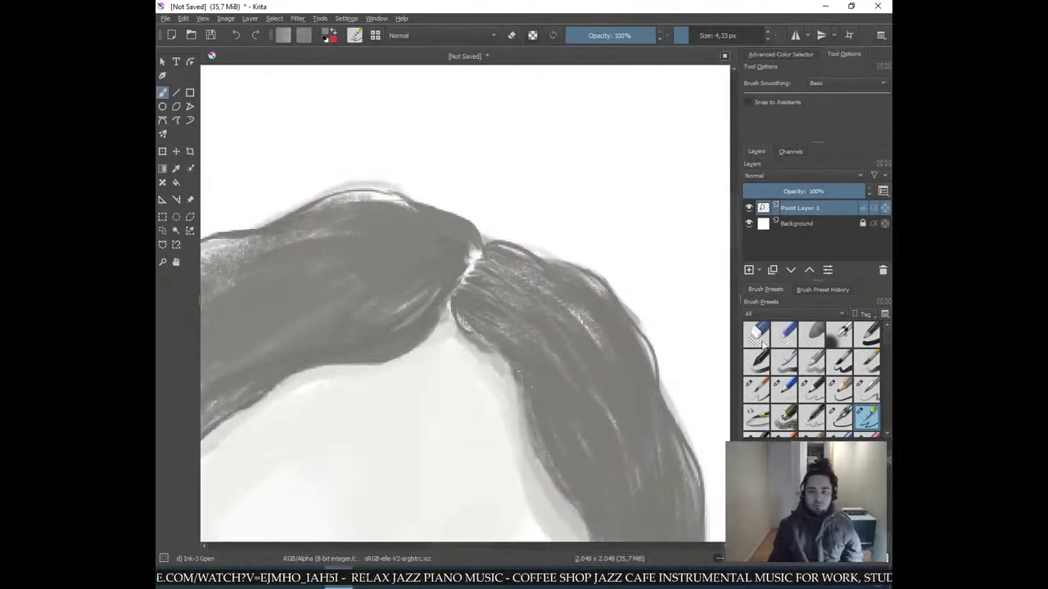
click(838, 361)
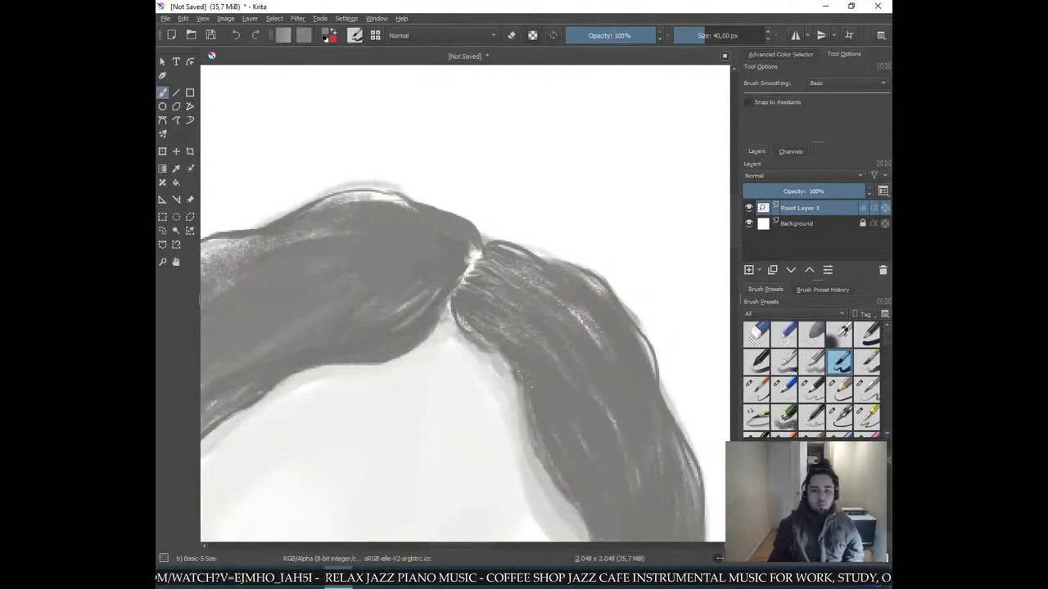
click(867, 361)
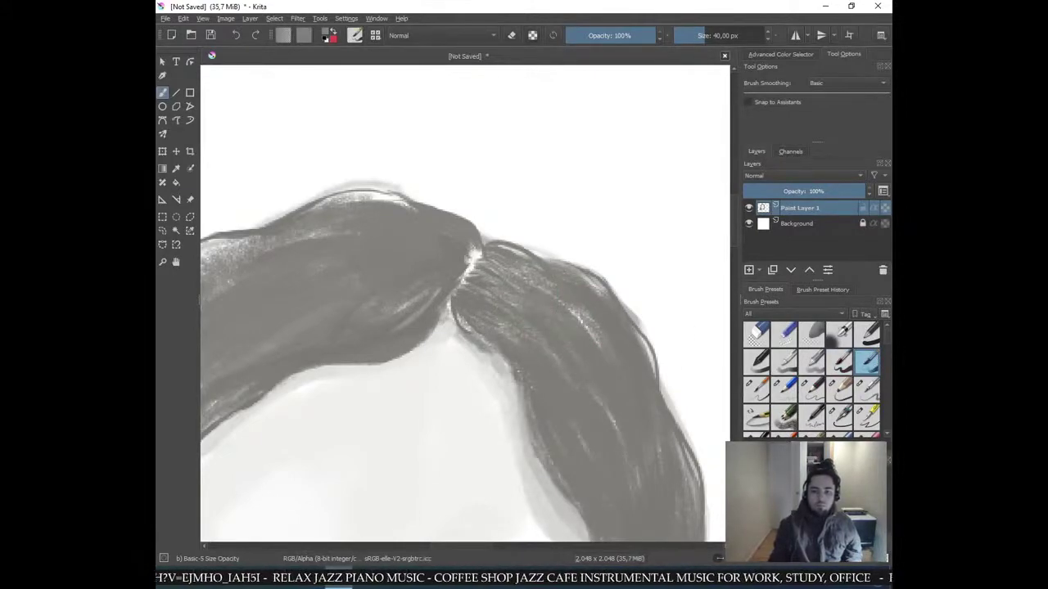
mouse_move(516, 280)
shift+mouse_down()
mouse_move(495, 280)
mouse_move(554, 298)
mouse_move(599, 339)
shift+mouse_up()
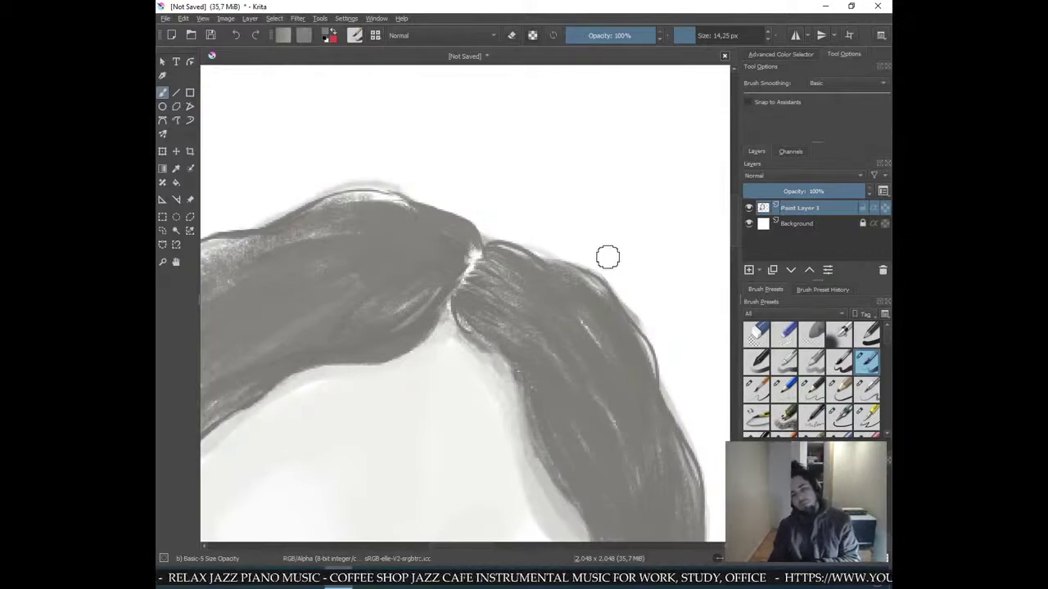
key(minus)
key(minus)
key(minus)
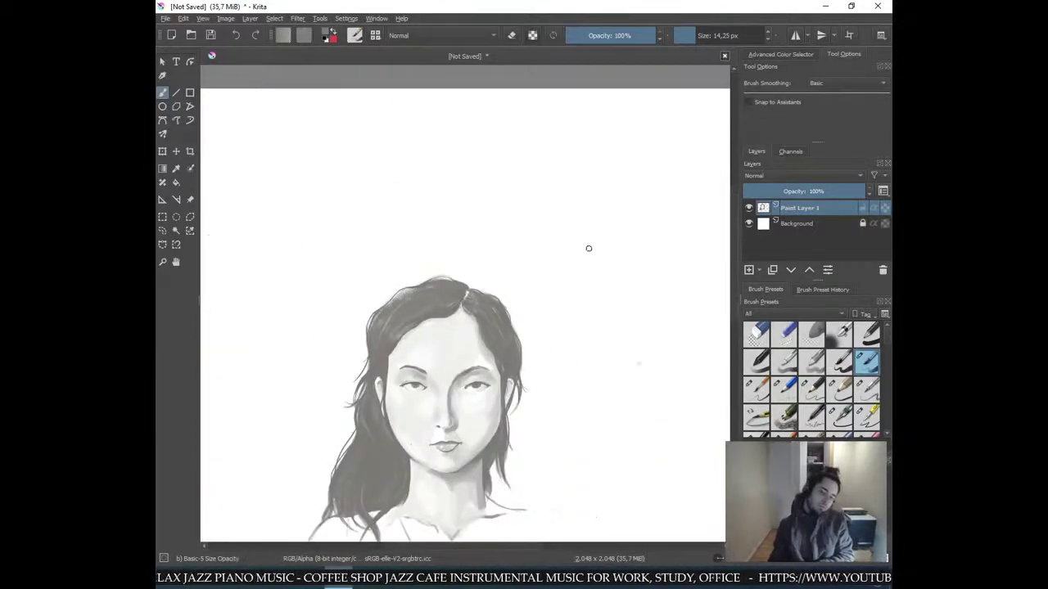
key(minus)
key(minus)
key(plus)
key(plus)
key(plus)
key(plus)
key(plus)
key(plus)
key(plus)
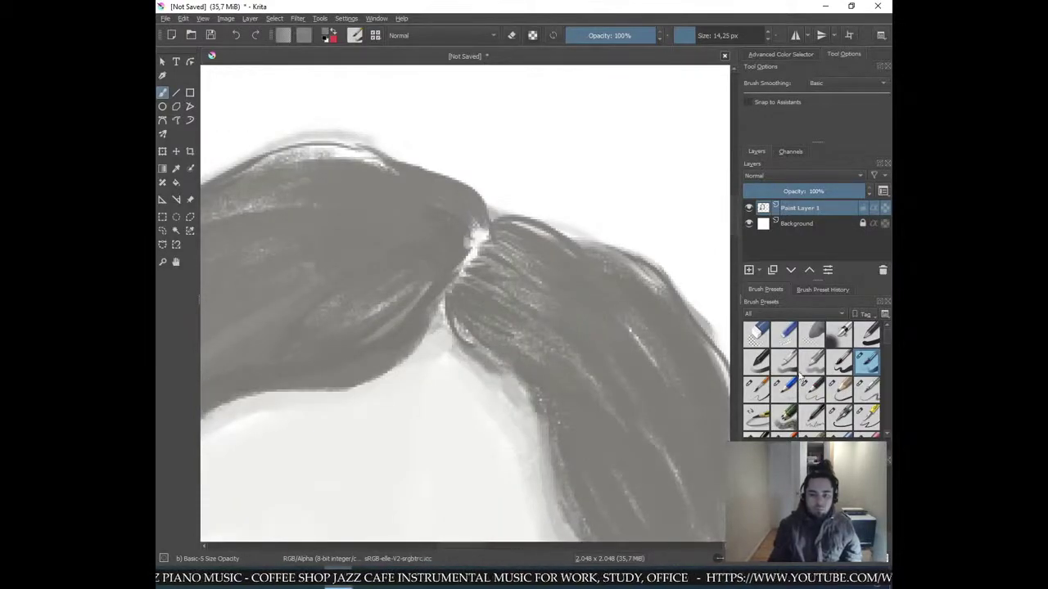
- Try the pencil and Basic-6 Details brushes near the hairline, ending back on the Ink-3 Gpen brush
click(843, 364)
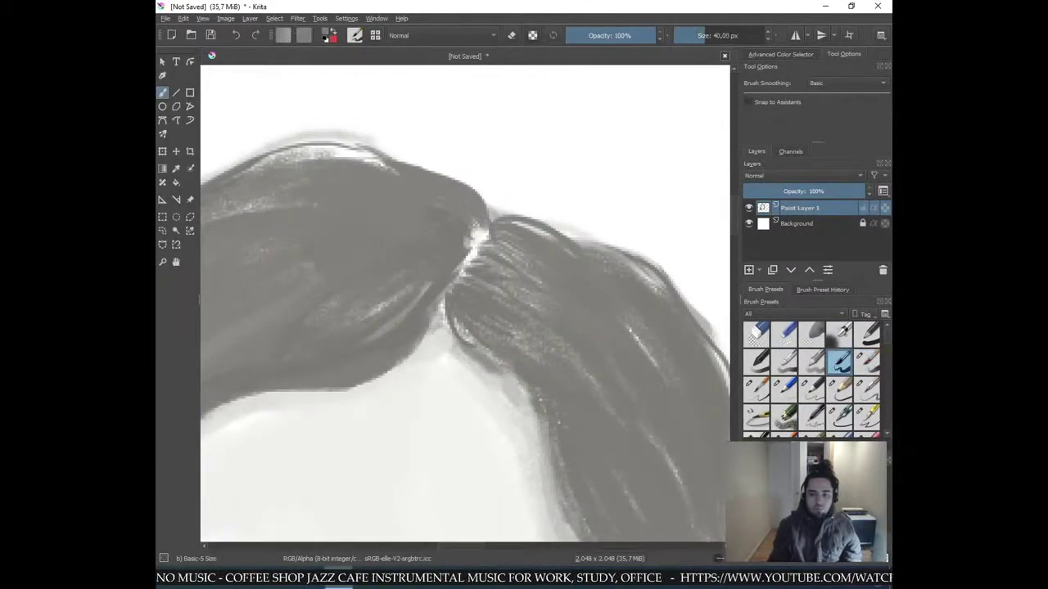
click(867, 390)
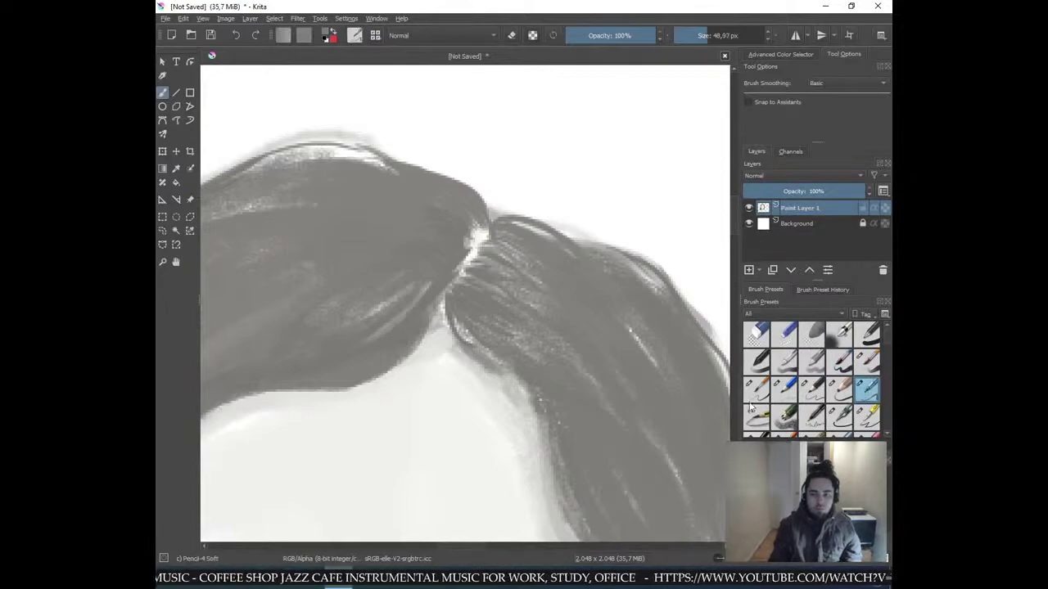
click(843, 387)
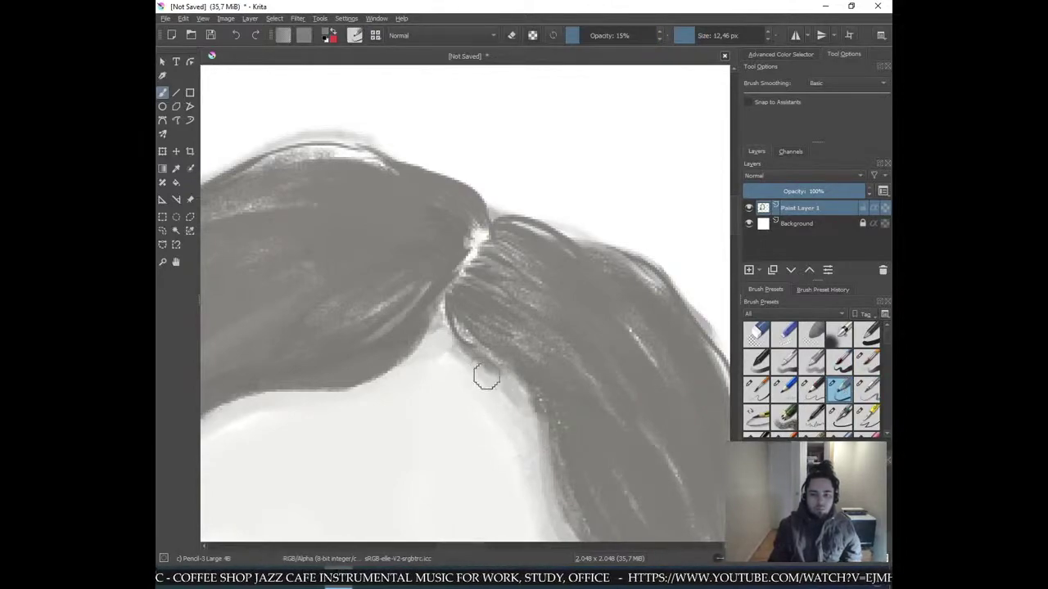
shift+drag(464, 362, 455, 360)
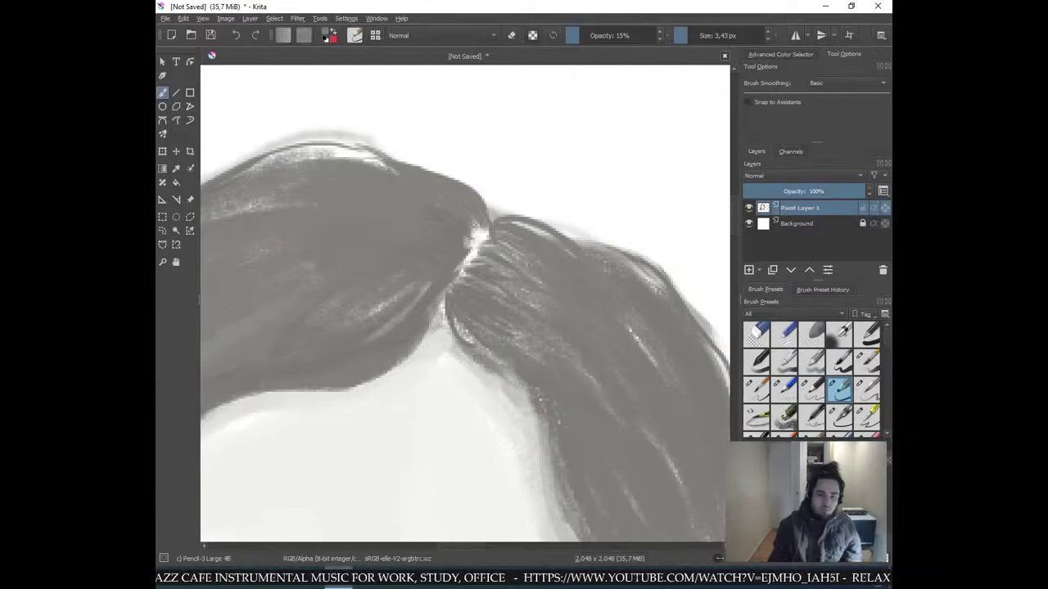
click(811, 390)
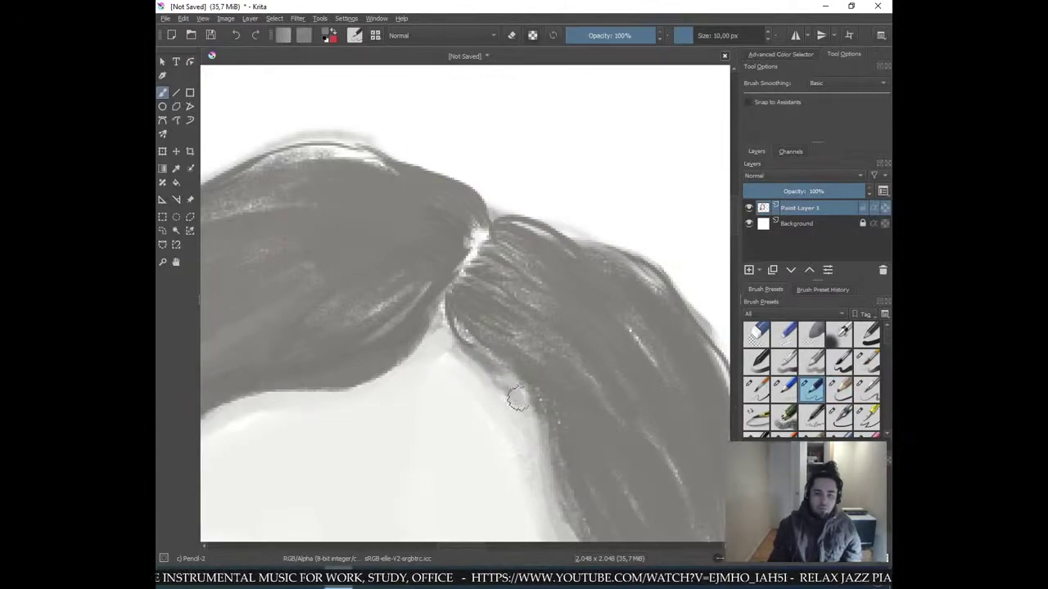
click(784, 392)
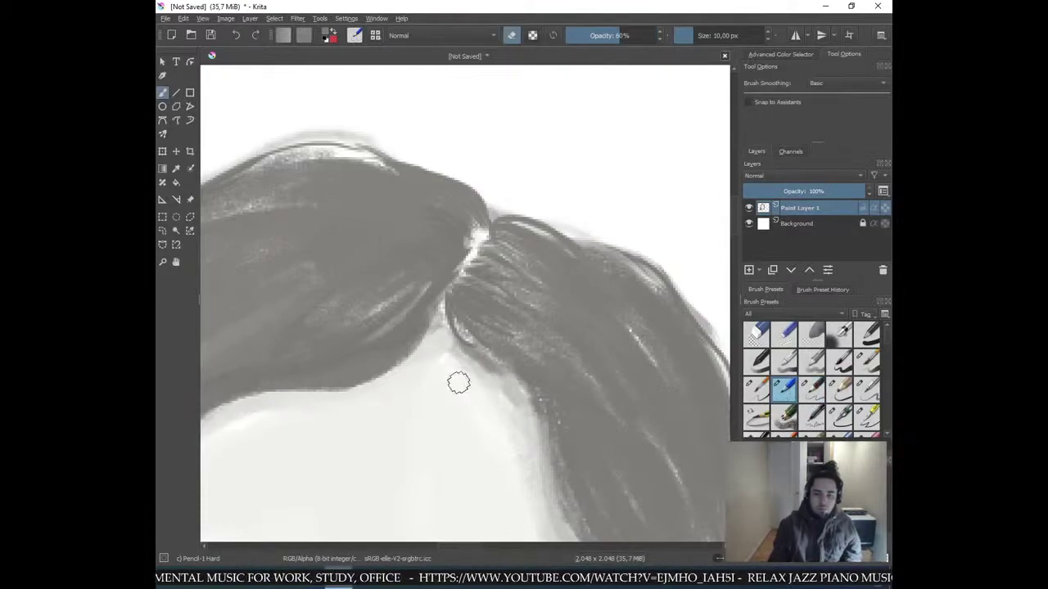
click(757, 391)
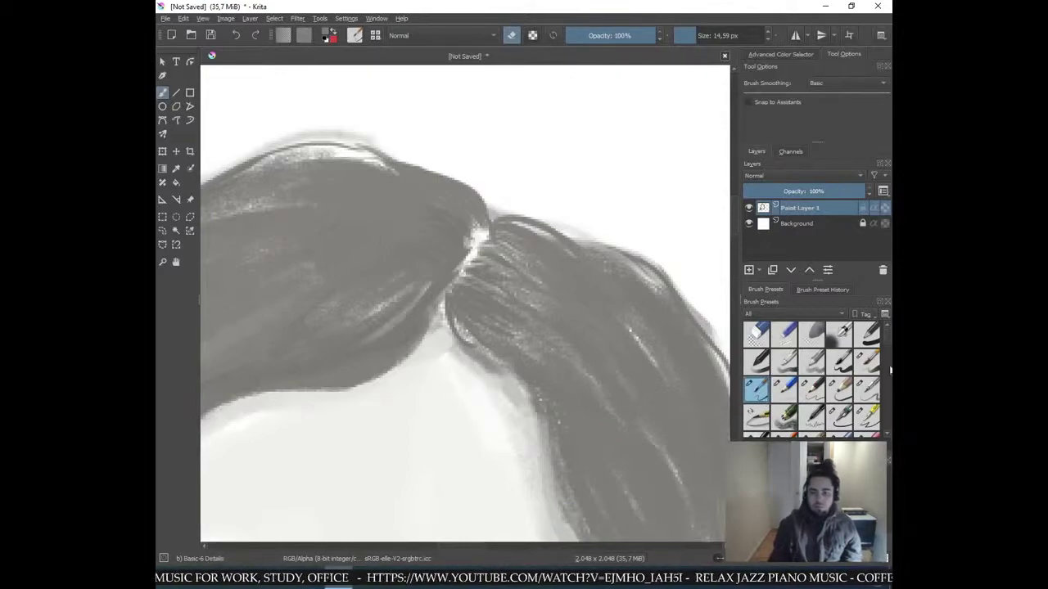
scroll(884, 341, down, 1)
scroll(884, 341, down, 5)
click(866, 352)
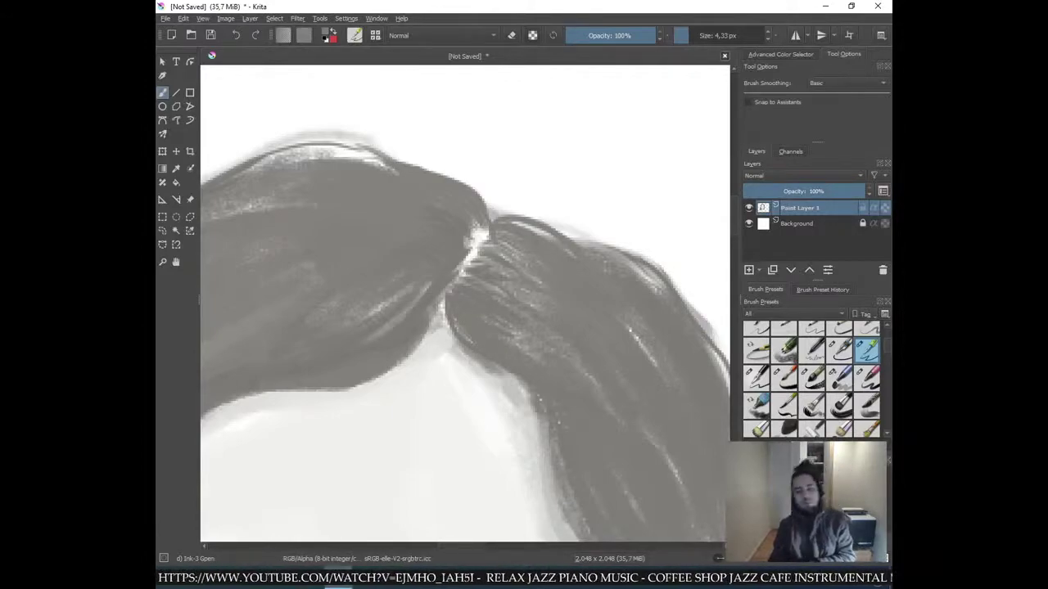
- Try to draw a thin dark strand along the forehead hairline below the parting on the short-haired side, undoing each attempt
key(ctrl+minus)
key(ctrl+minus)
key(ctrl+minus)
key(ctrl+minus)
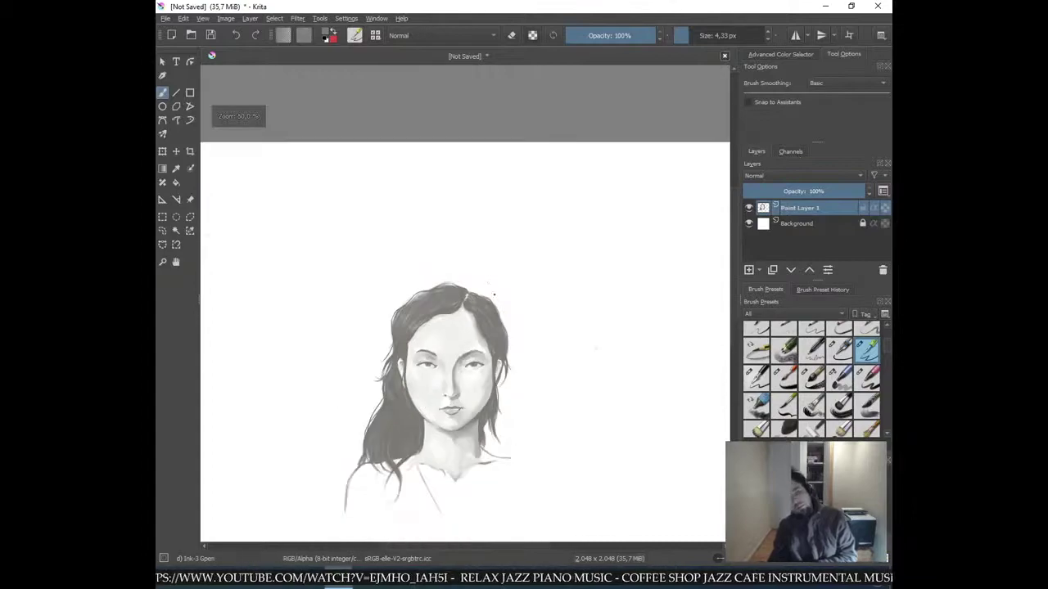
scroll(489, 276, up, 8)
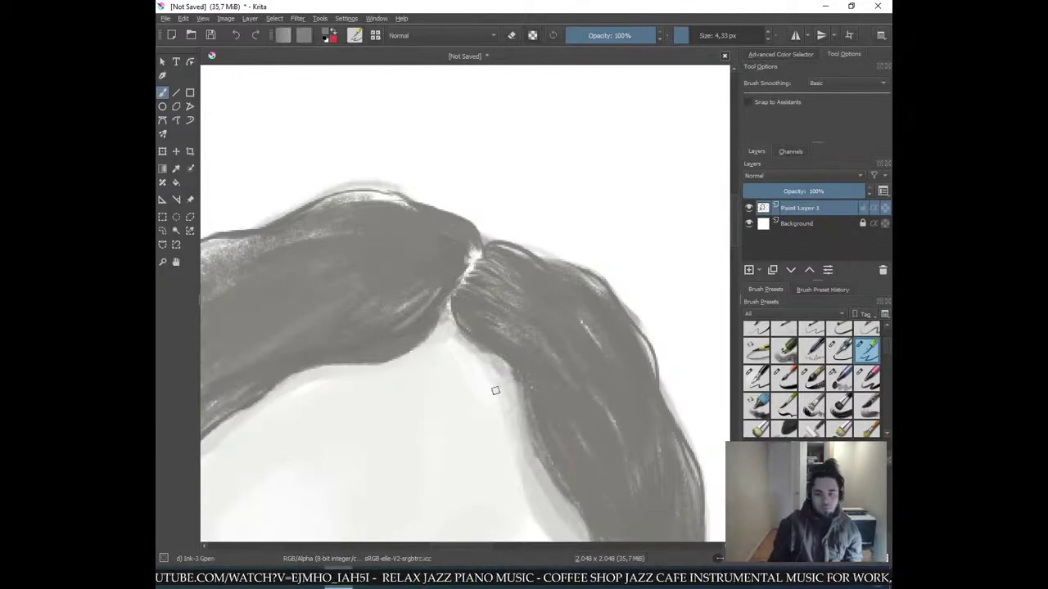
scroll(529, 430, down, 6)
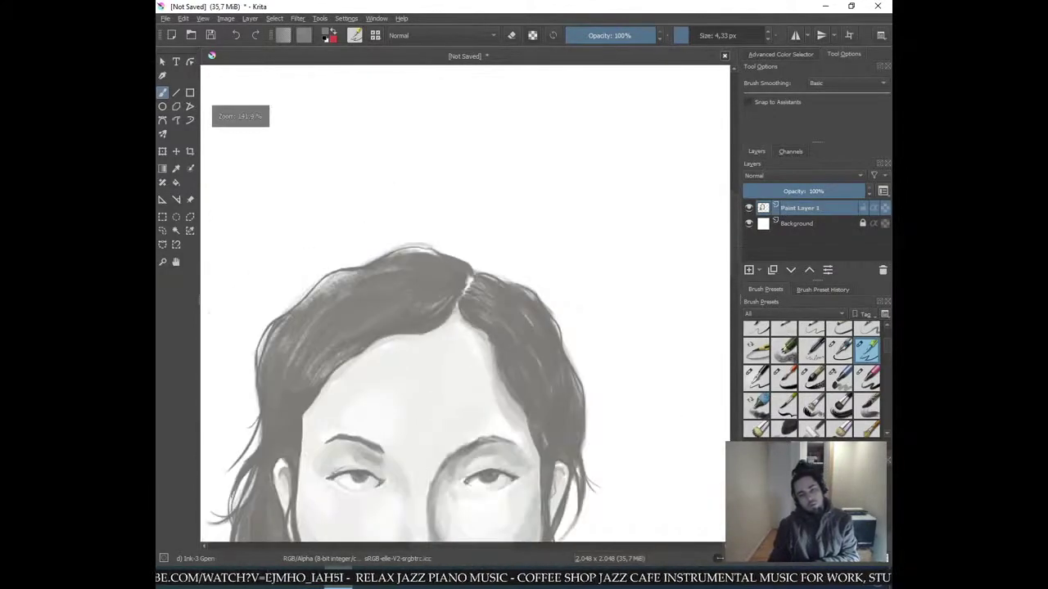
scroll(474, 347, up, 5)
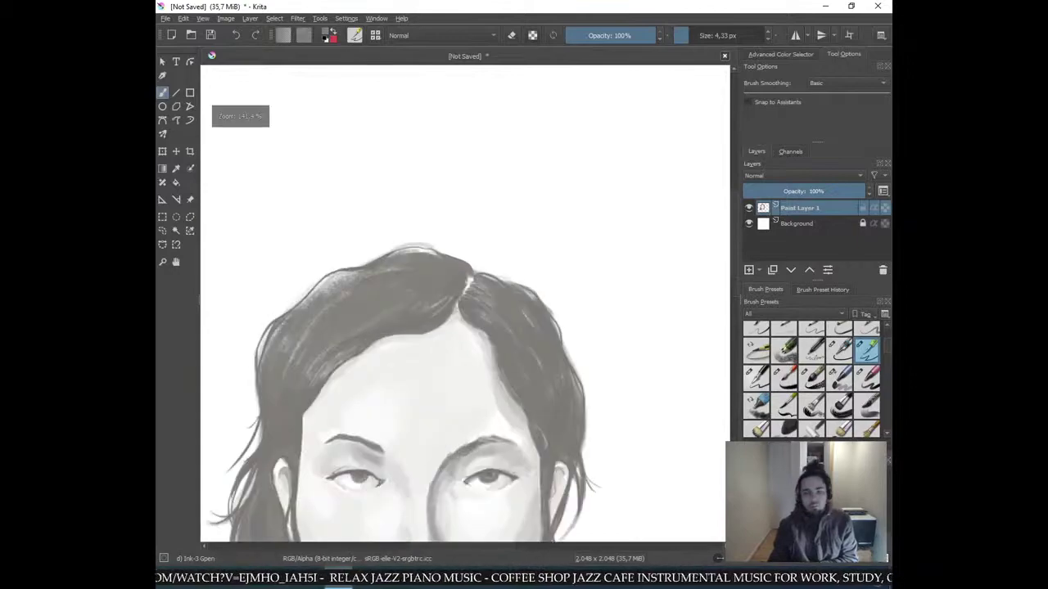
drag(483, 357, 525, 424)
key(ctrl+z)
drag(485, 354, 532, 435)
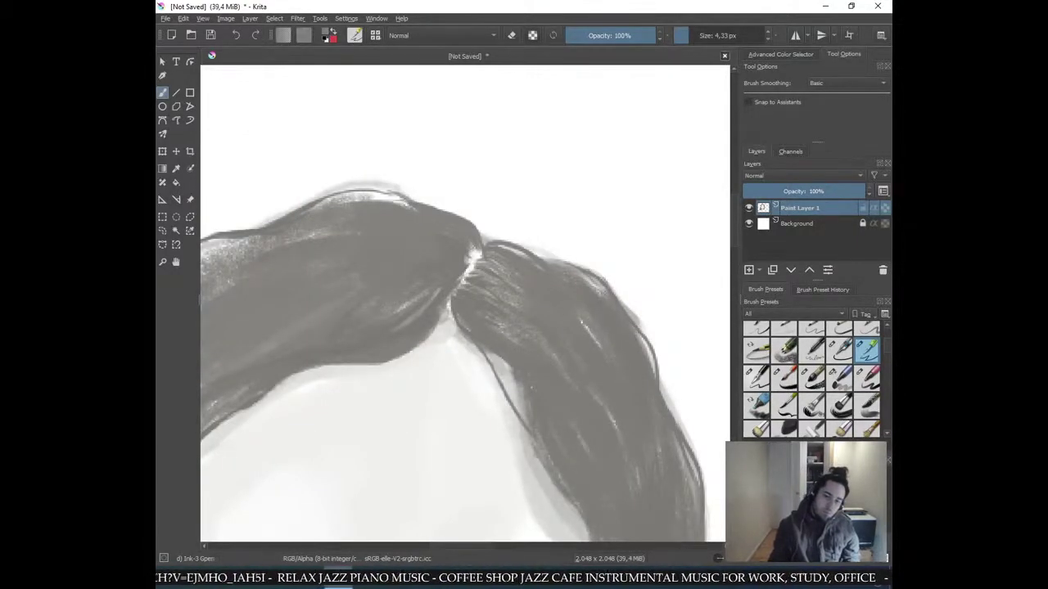
key(ctrl+z)
drag(481, 349, 543, 447)
key(ctrl+z)
drag(481, 350, 530, 429)
key(ctrl+z)
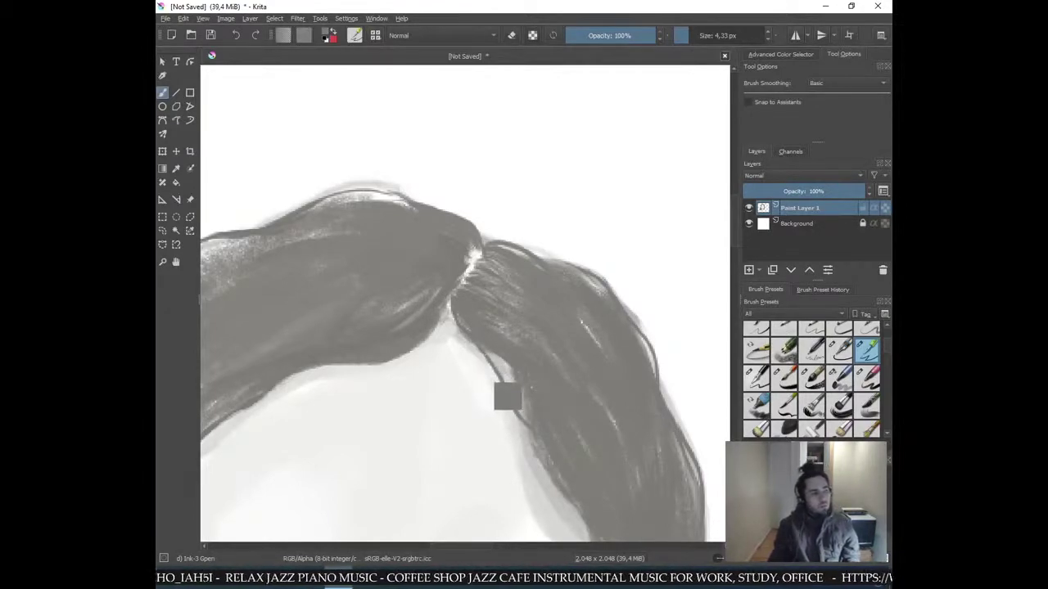
drag(481, 350, 529, 428)
key(ctrl+z)
- Draw a thin dark strand along the forehead hairline below the parting on the short-haired side and reinforce its upper part
drag(483, 350, 531, 425)
drag(491, 365, 514, 403)
key(ctrl+minus)
key(ctrl+minus)
key(ctrl+minus)
key(ctrl+minus)
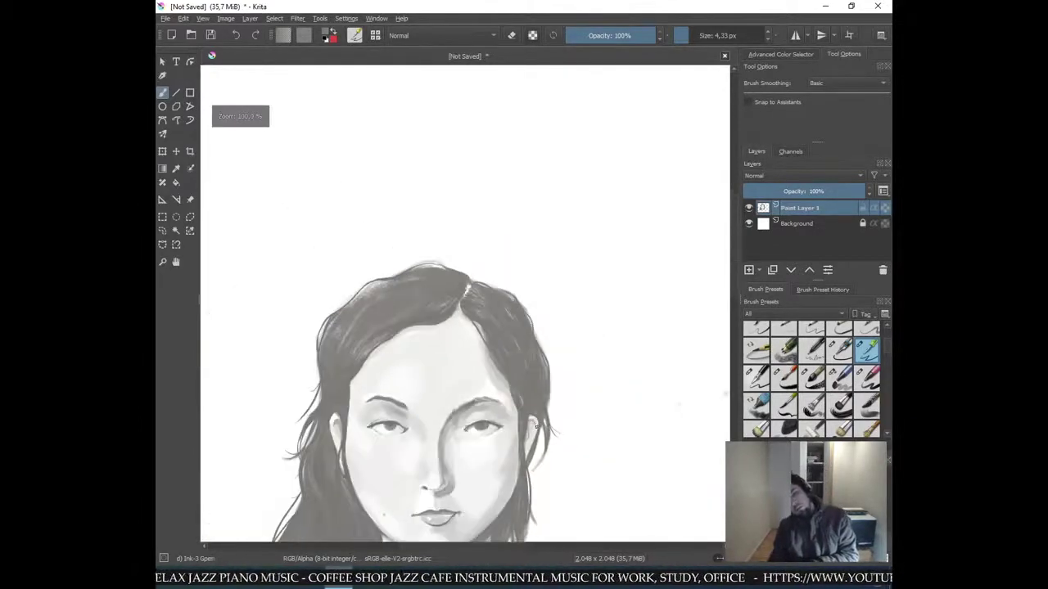
- Draw a thin dark strand along the forehead hairline on the long-haired side and thicken it with a second stroke
key(plus)
key(plus)
key(plus)
key(plus)
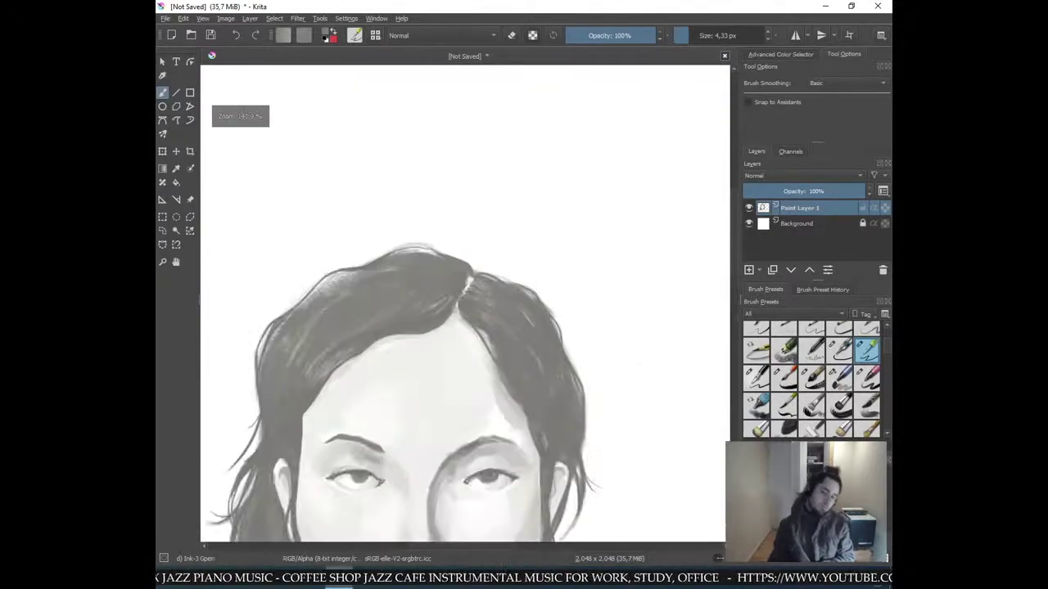
drag(432, 419, 615, 236)
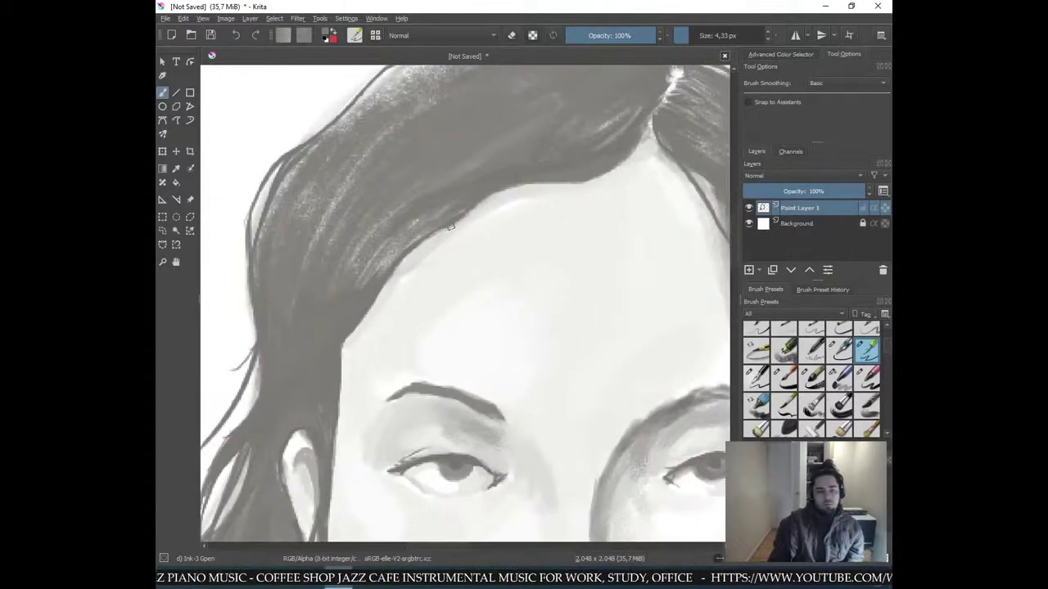
mouse_move(354, 329)
mouse_down()
mouse_move(406, 267)
mouse_move(524, 187)
mouse_up()
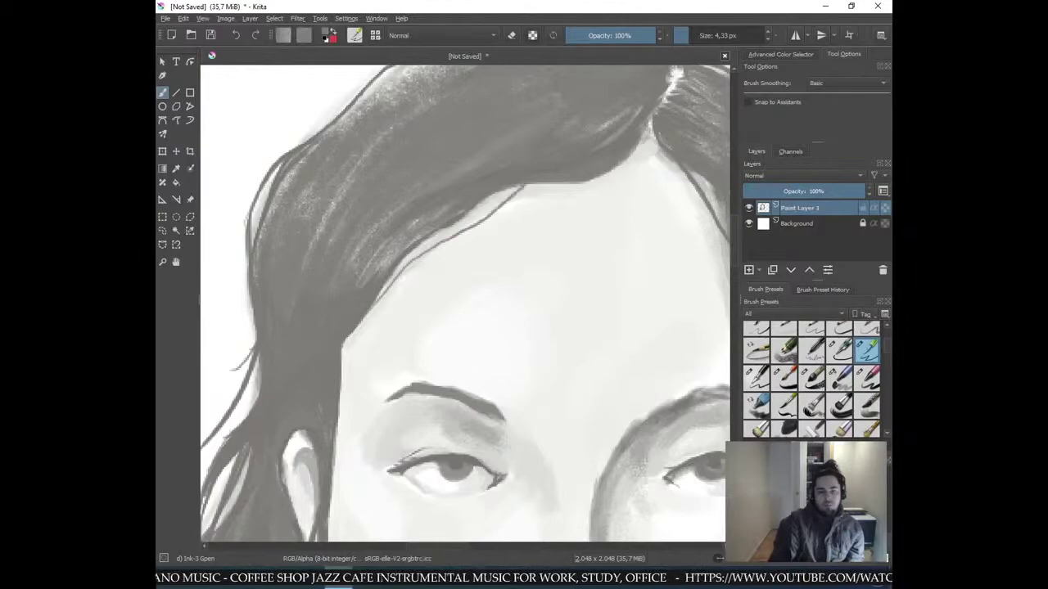
drag(384, 293, 446, 237)
key(ctrl+z)
drag(393, 276, 524, 186)
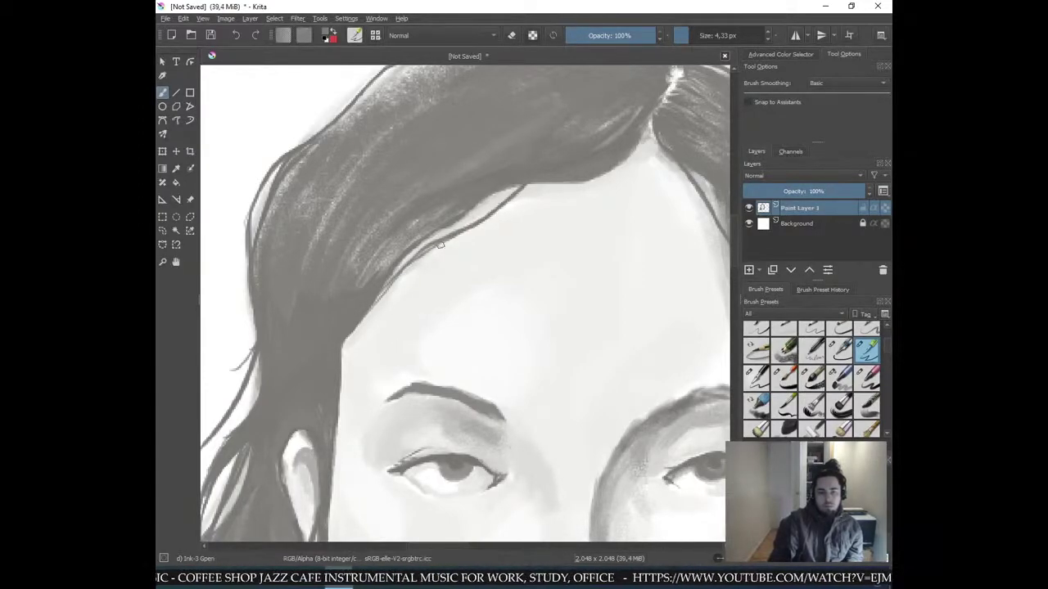
- Go over the dark strand along the forehead hairline on the long-haired side with another stroke
drag(386, 284, 505, 201)
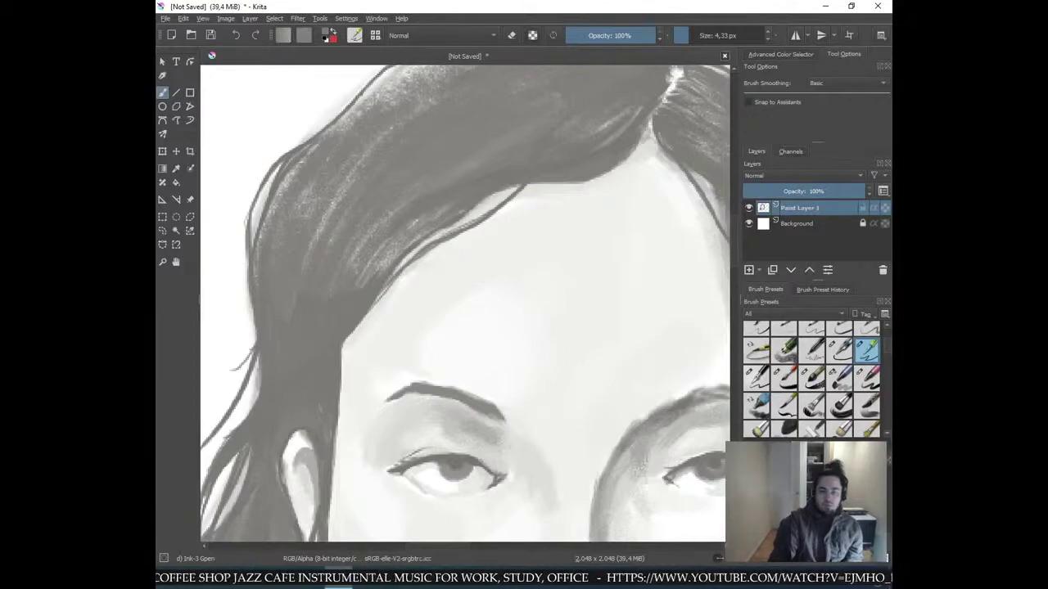
key(minus)
key(minus)
key(minus)
key(minus)
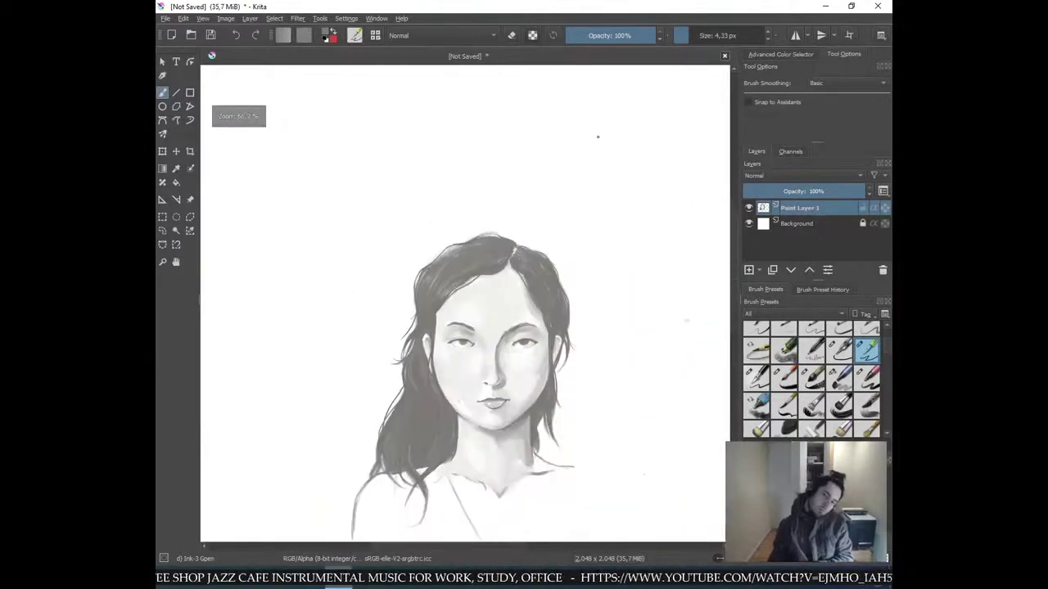
key(plus)
key(plus)
key(plus)
key(plus)
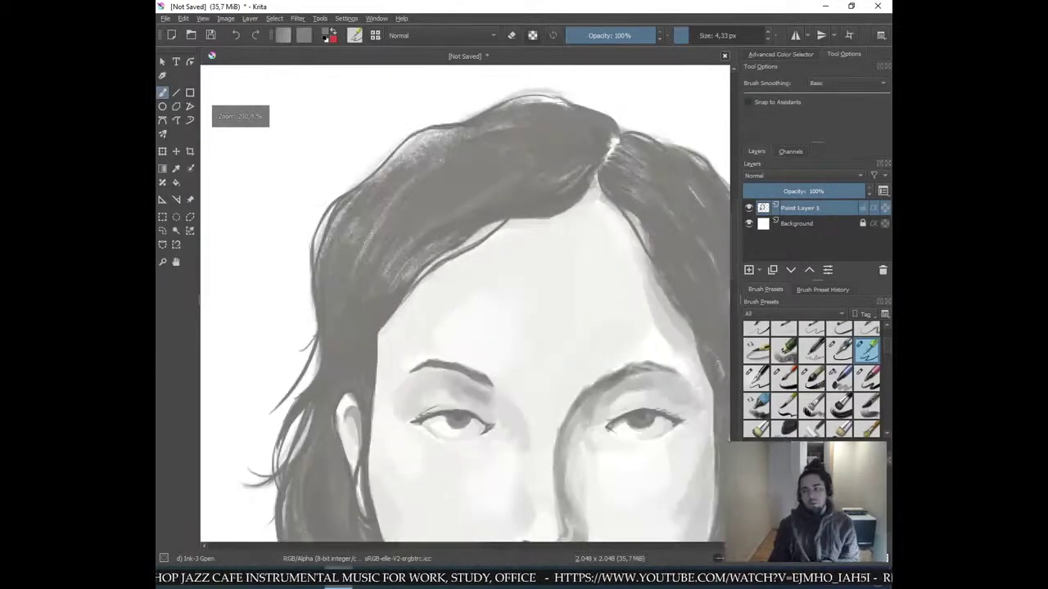
- Fill the light gap between the hairline strand and the hair mass on the long-haired side, redoing the first stroke
mouse_move(470, 239)
mouse_down()
mouse_move(522, 219)
mouse_move(505, 220)
mouse_up()
key(ctrl+z)
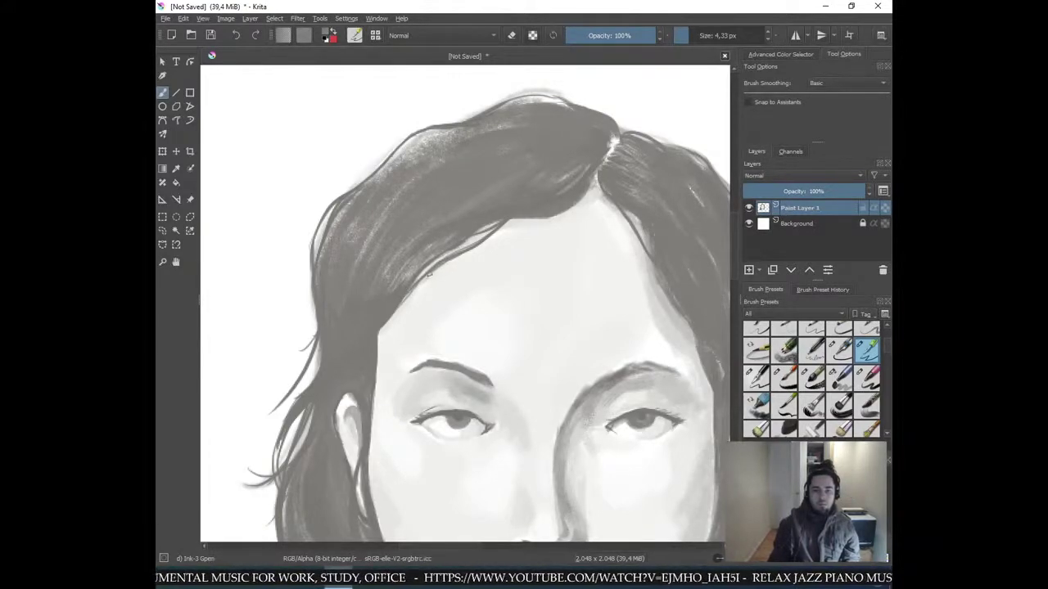
drag(479, 239, 465, 247)
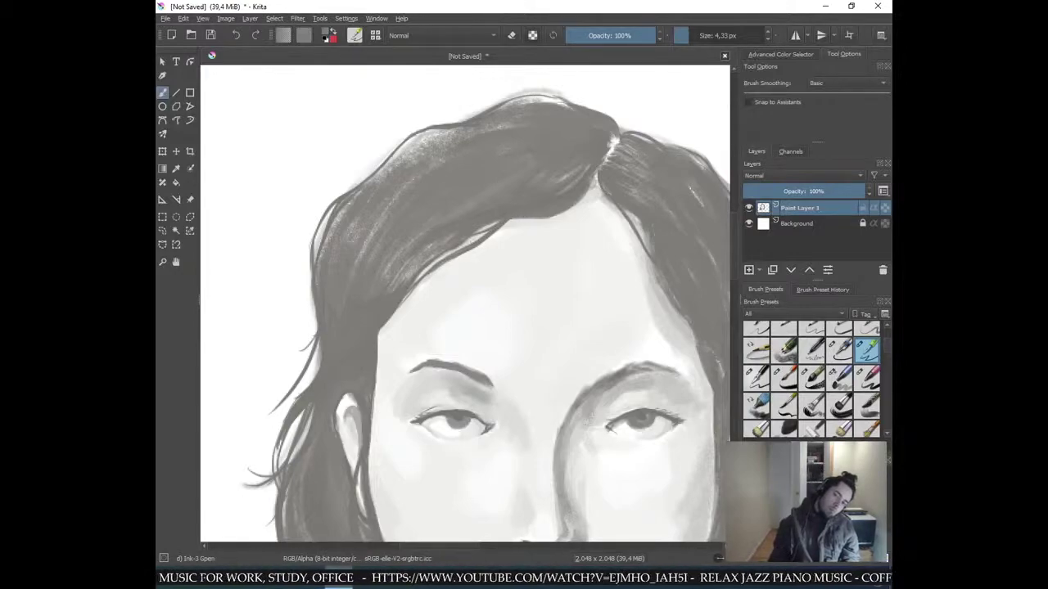
key(ctrl+minus)
key(ctrl+minus)
key(ctrl+minus)
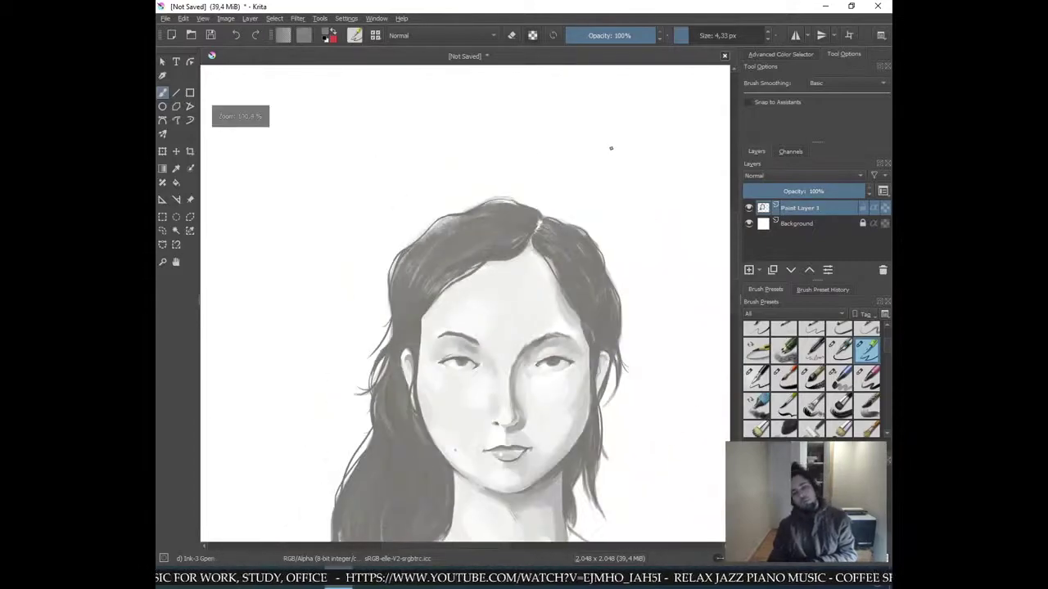
- Darken the inner end and upper edge of the eyebrow on the short-haired side with dark grey strokes
key(plus)
key(plus)
key(plus)
key(plus)
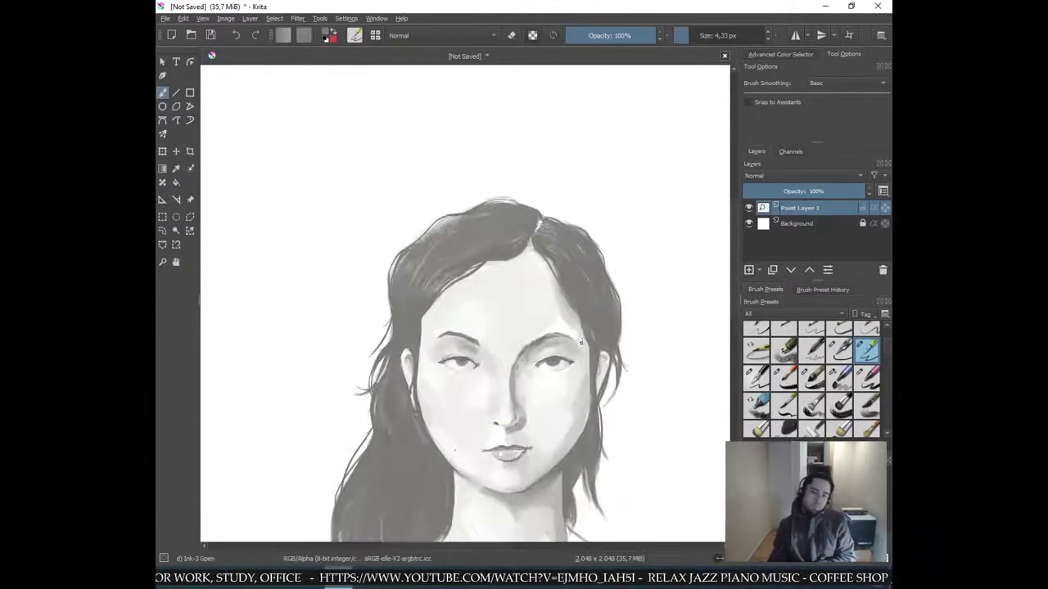
drag(561, 384, 395, 168)
drag(616, 221, 474, 187)
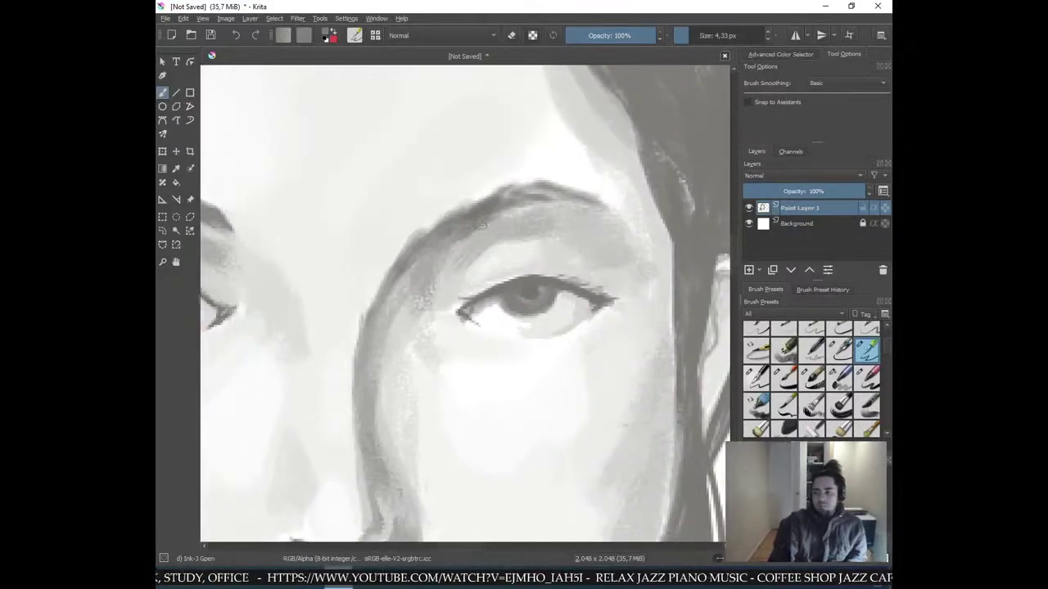
mouse_move(437, 223)
mouse_down()
mouse_move(416, 237)
mouse_move(483, 196)
mouse_up()
drag(416, 231, 407, 246)
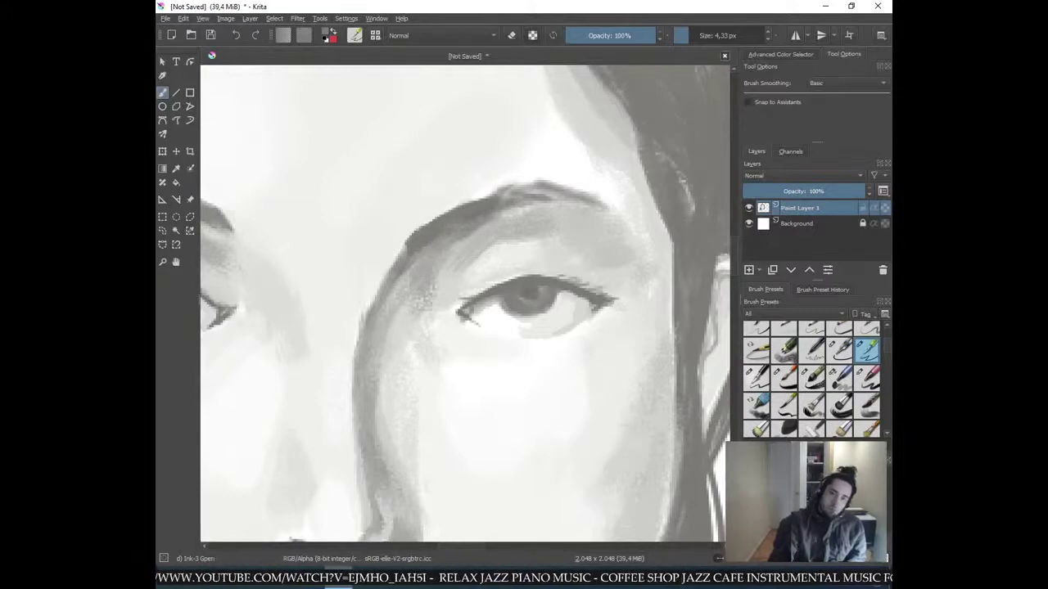
drag(474, 200, 507, 193)
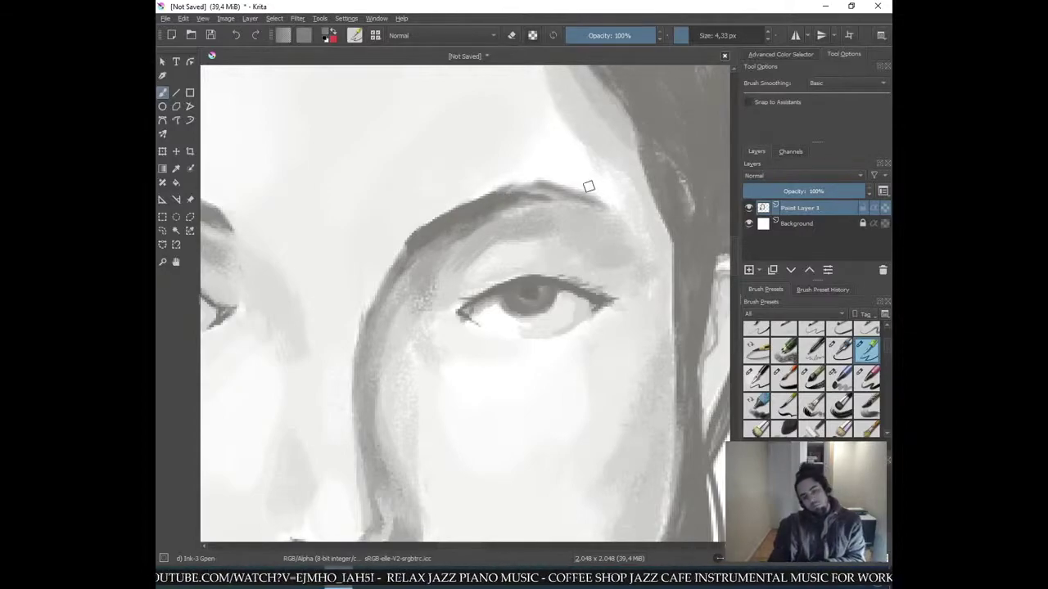
key(minus)
key(minus)
key(minus)
key(minus)
- Extend the outer tail of the eyebrow on the long-haired side into a thin, tapered point
key(plus)
key(plus)
key(plus)
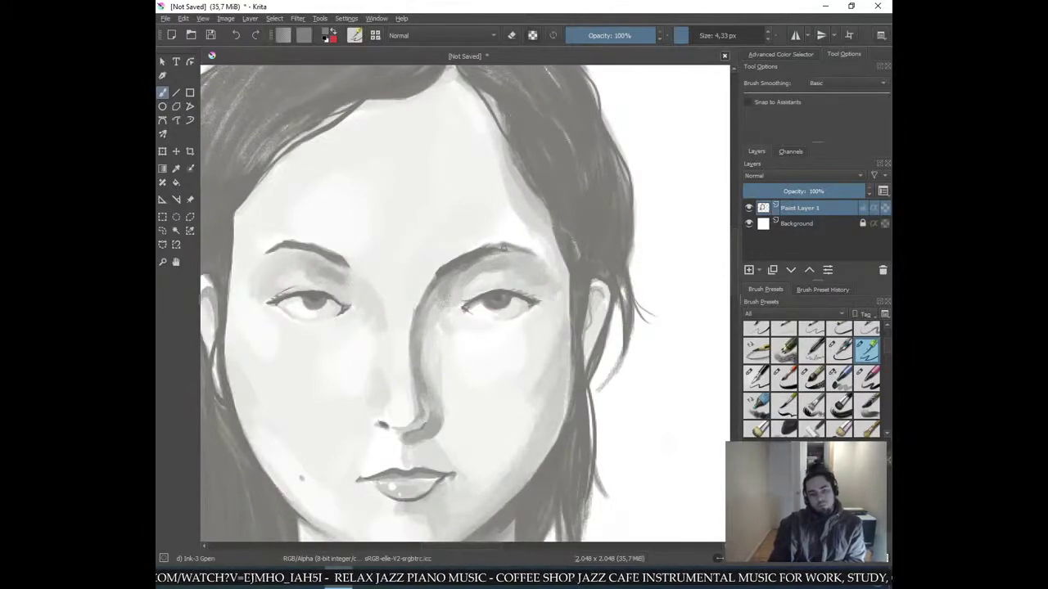
key(plus)
key(plus)
drag(259, 234, 340, 251)
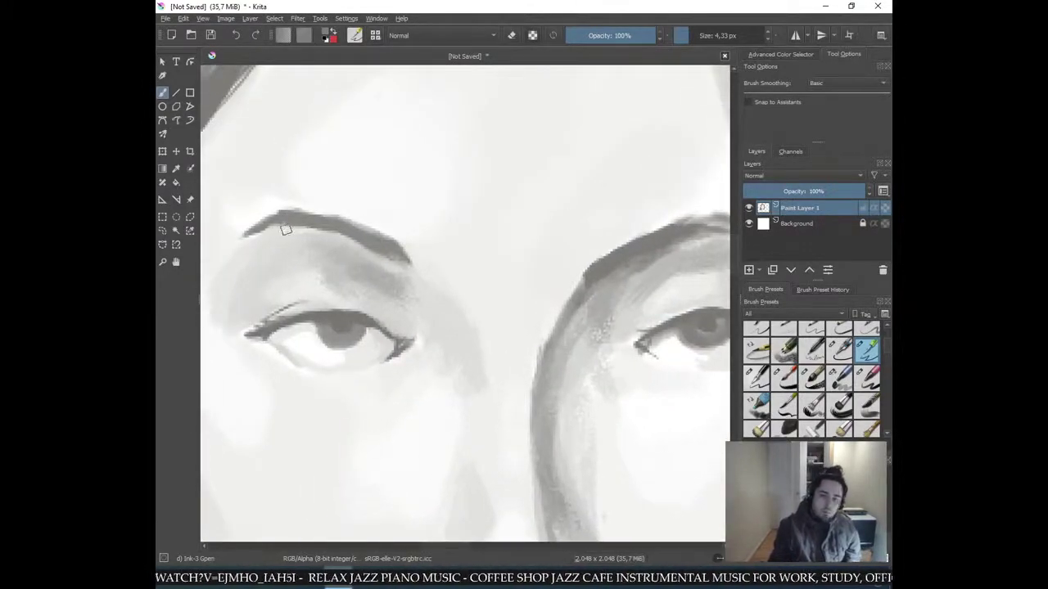
drag(234, 241, 260, 221)
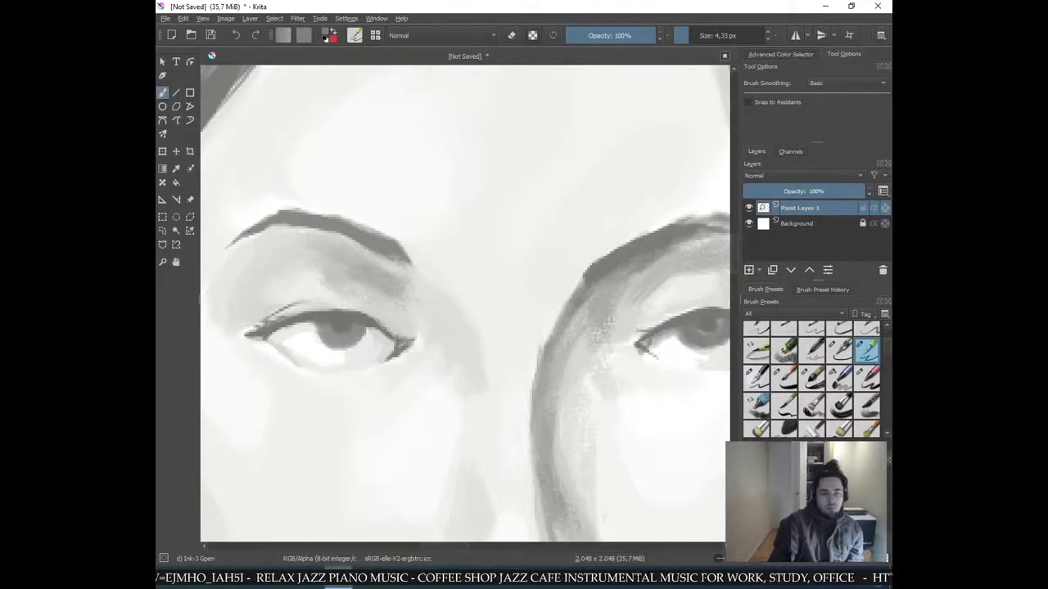
key(minus)
key(minus)
key(minus)
key(minus)
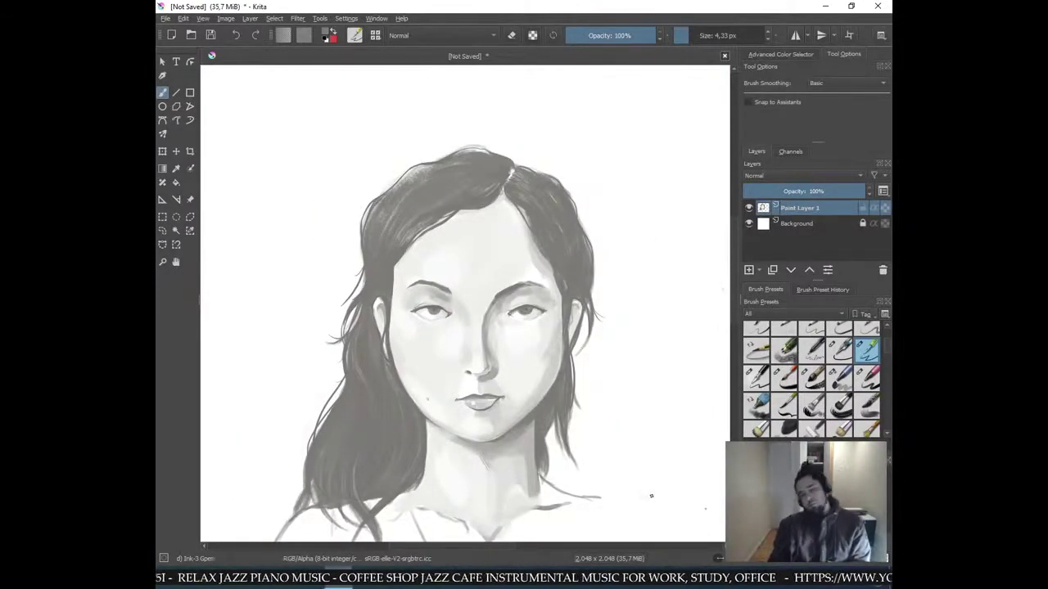
- Examine the eyebrows and facial proportions, comparing close-up views with the whole portrait
key(plus)
key(plus)
key(plus)
key(plus)
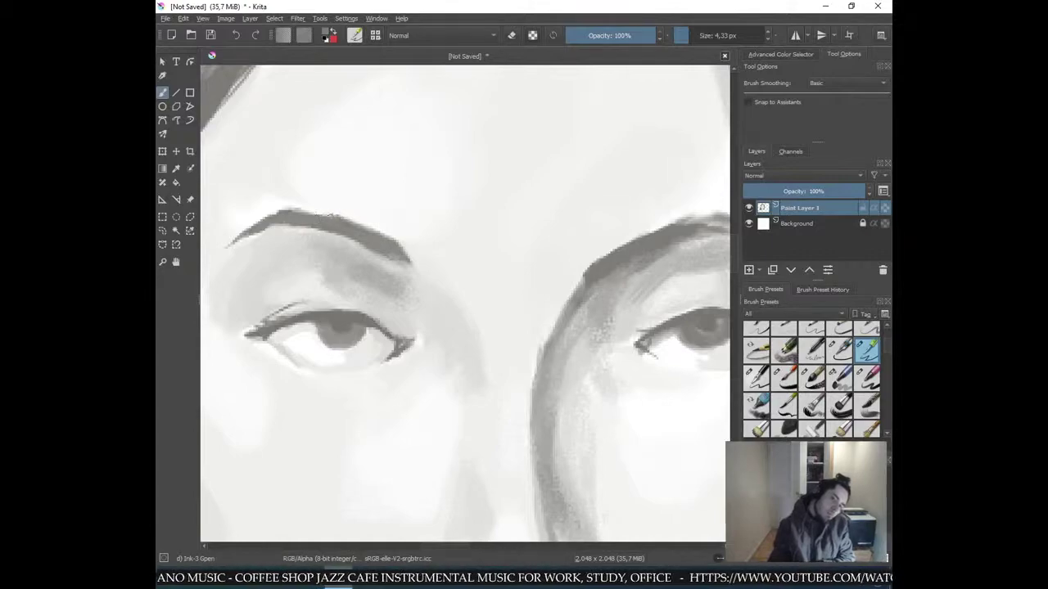
key(minus)
key(minus)
key(minus)
key(minus)
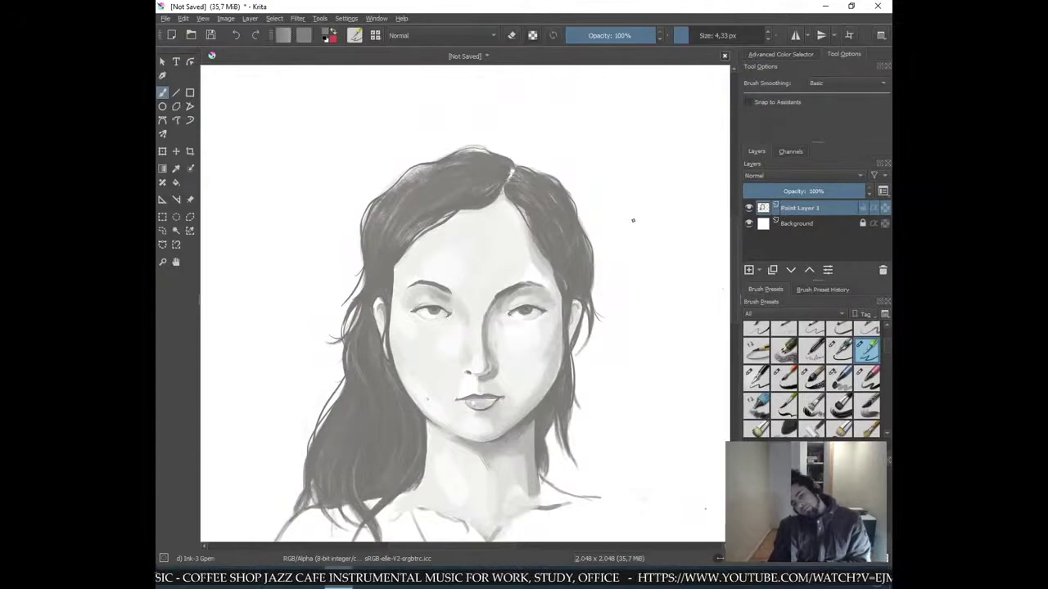
key(plus)
key(plus)
key(plus)
key(plus)
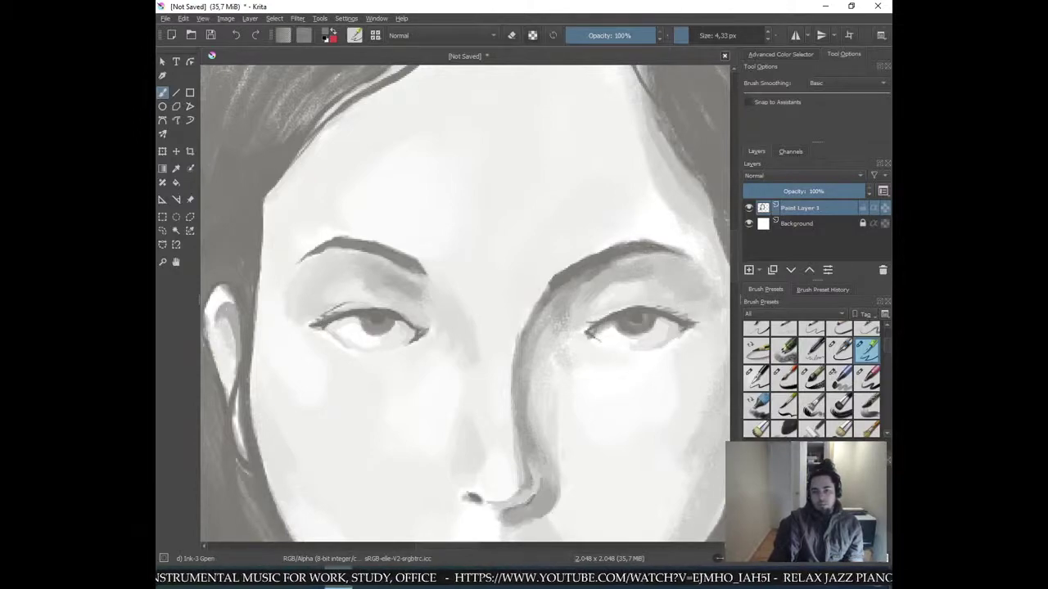
key(ctrl+minus)
key(ctrl+minus)
key(ctrl+minus)
key(ctrl+minus)
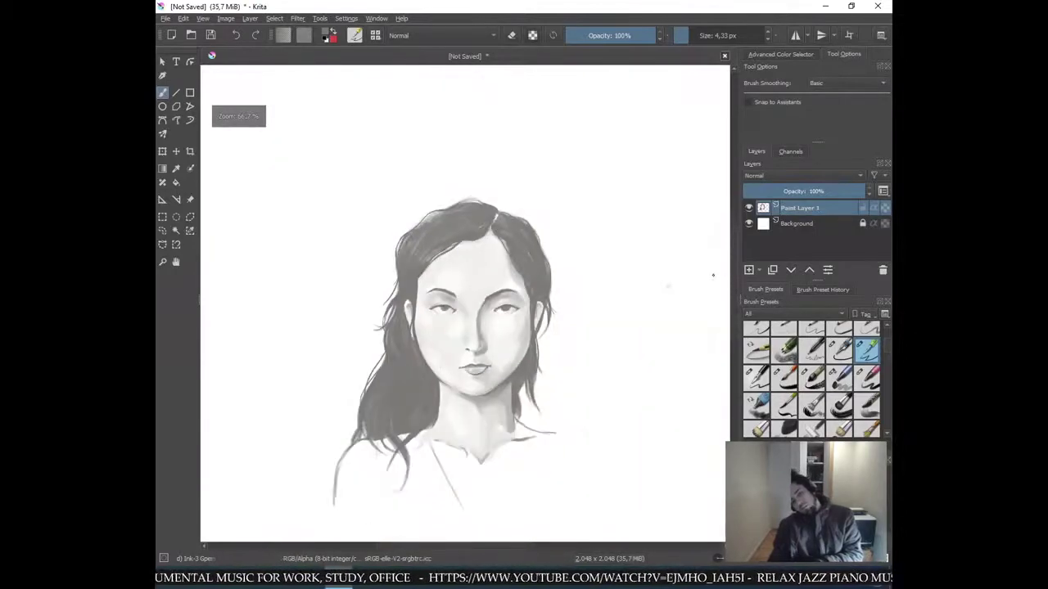
- Add a few fine hairs above the inner end of the eyebrow on the short-haired side
key(ctrl+plus)
key(ctrl+plus)
scroll(554, 325, up, 2)
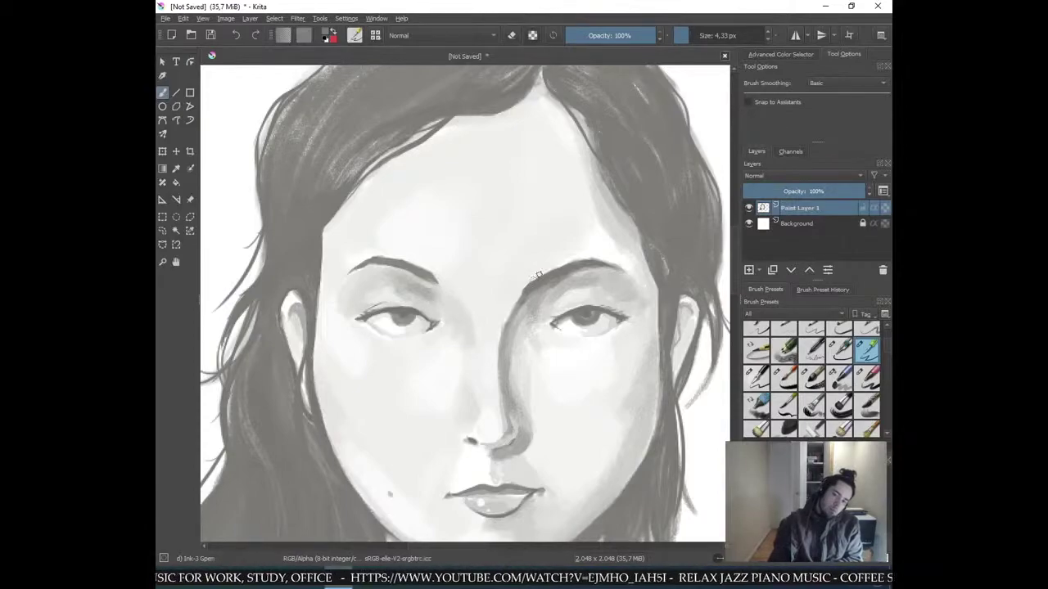
scroll(637, 315, down, 4)
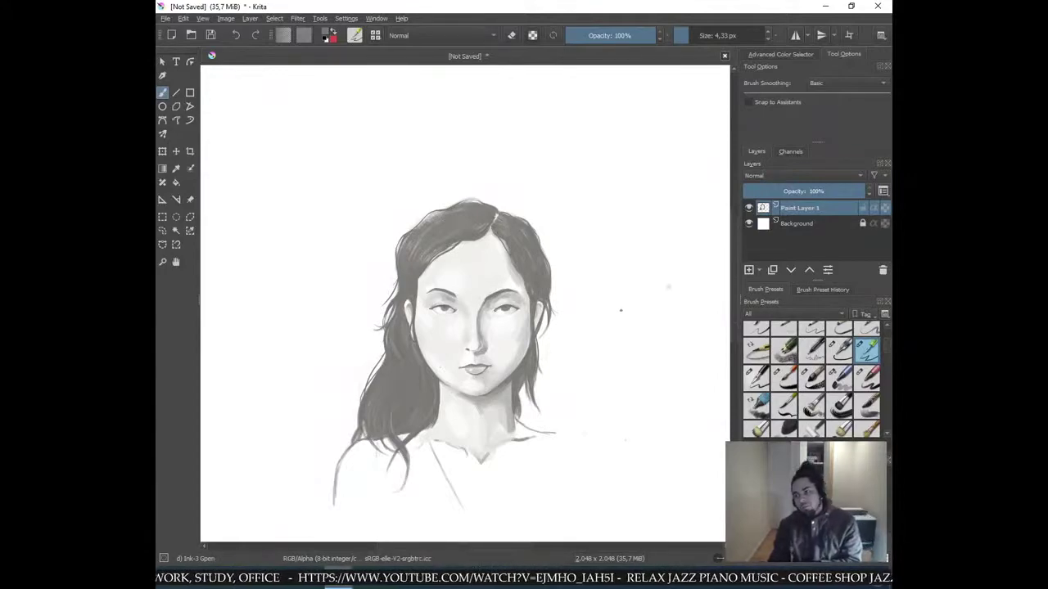
- Touch up the lower edge of the iris in the eye on the long-haired side
scroll(467, 303, up, 5)
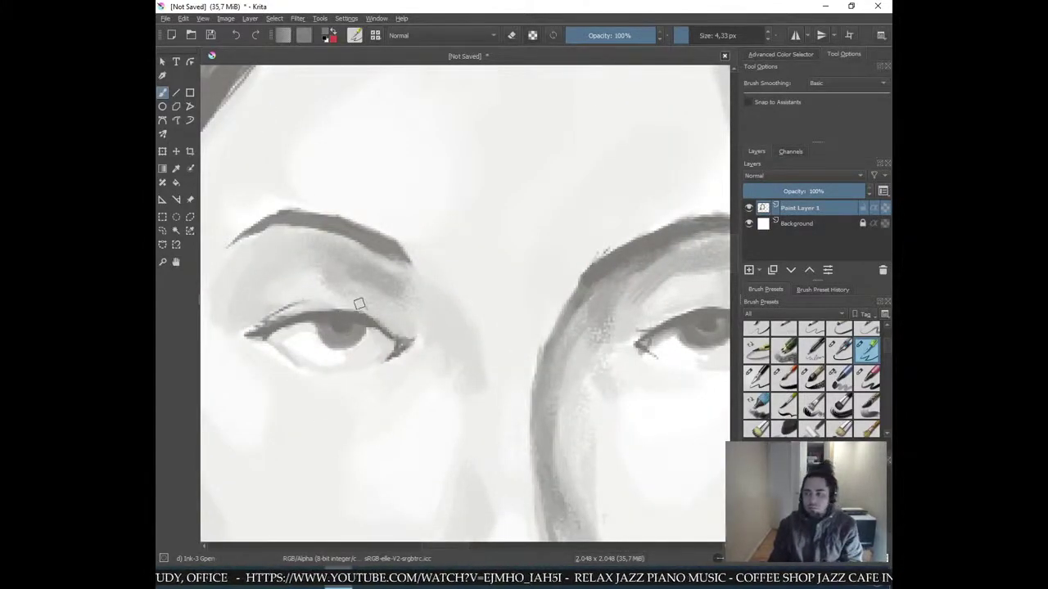
scroll(361, 304, up, 3)
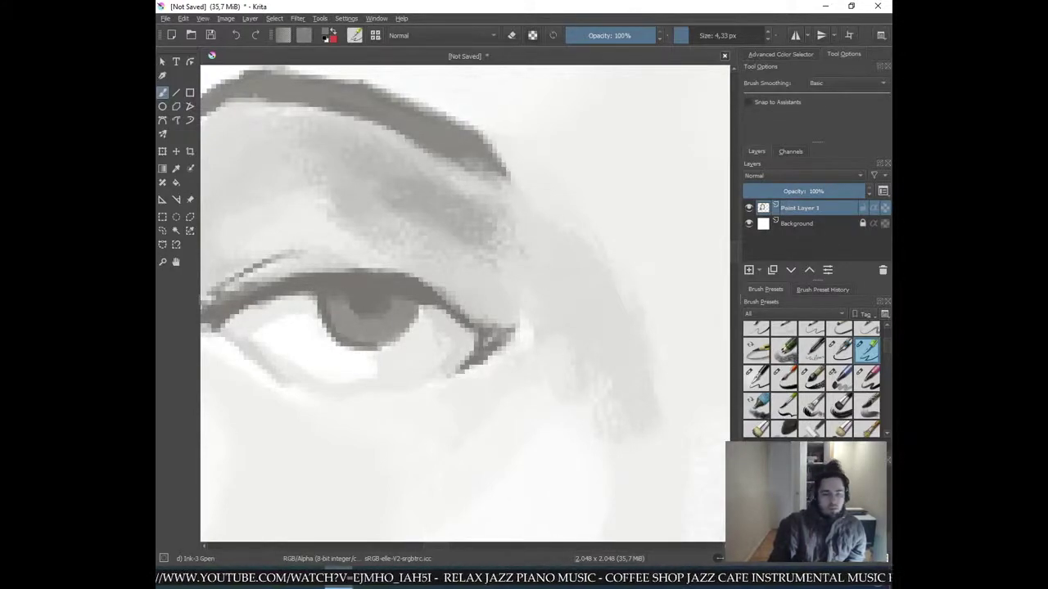
mouse_move(355, 339)
mouse_down()
mouse_move(400, 313)
mouse_move(401, 342)
mouse_move(341, 346)
mouse_move(382, 348)
mouse_up()
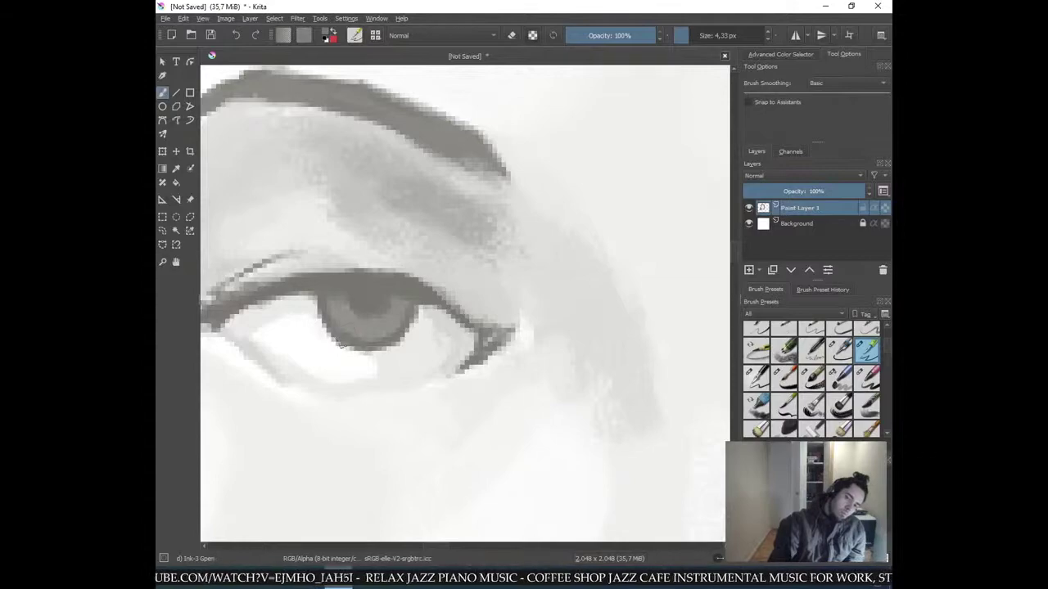
scroll(442, 229, down, 5)
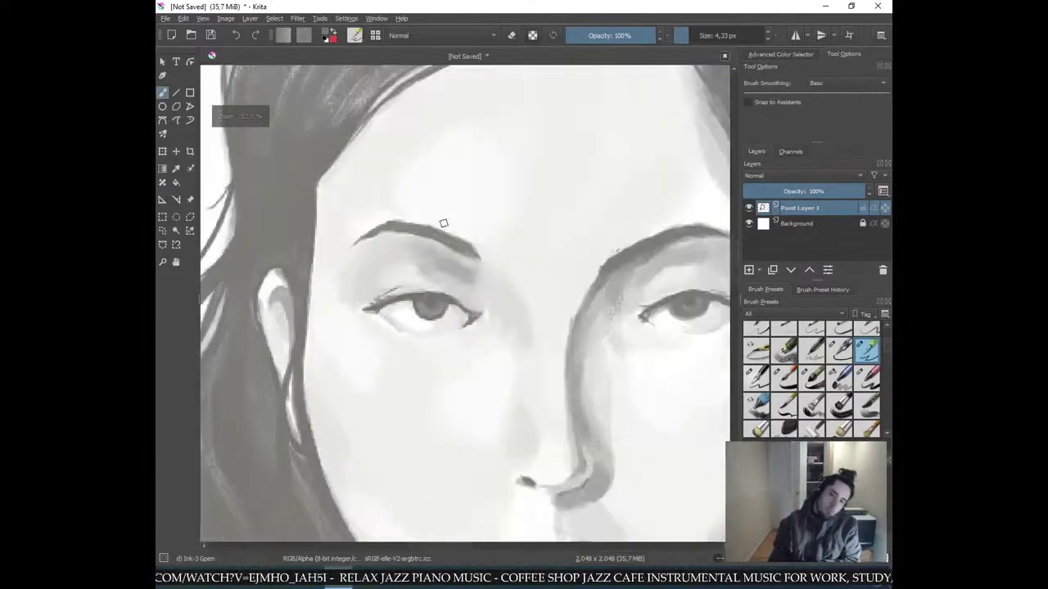
scroll(443, 241, down, 2)
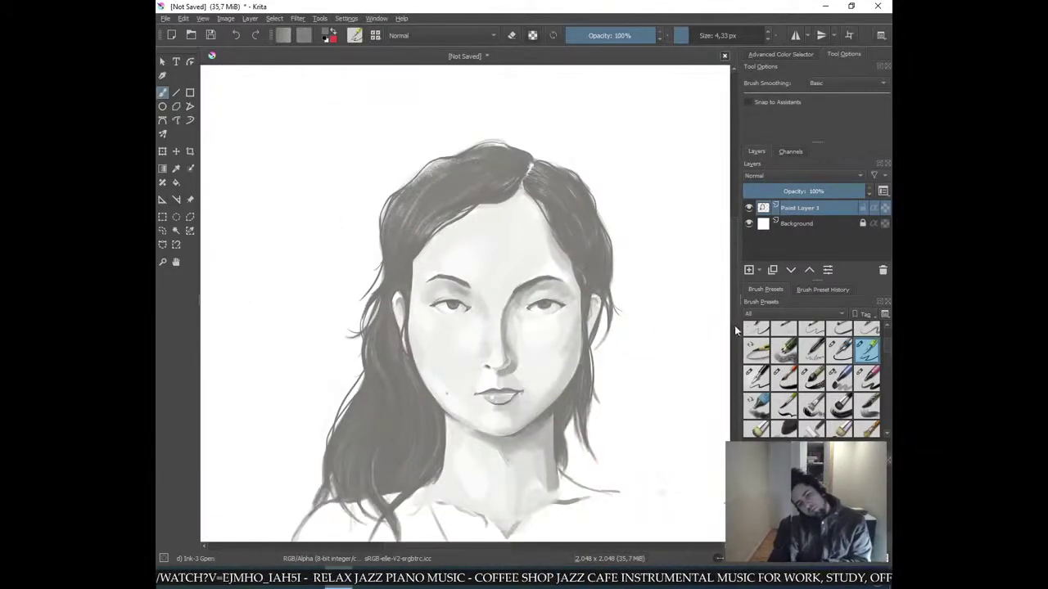
- Try to shade across the iris of the eye on the long-haired side, undoing the strokes
scroll(436, 350, up, 10)
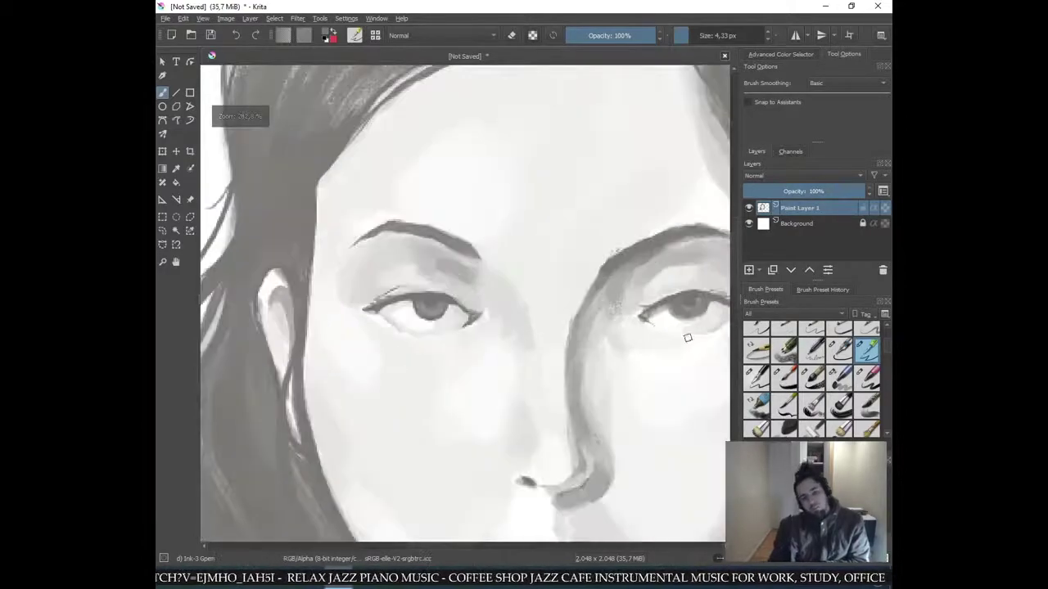
scroll(417, 327, up, 2)
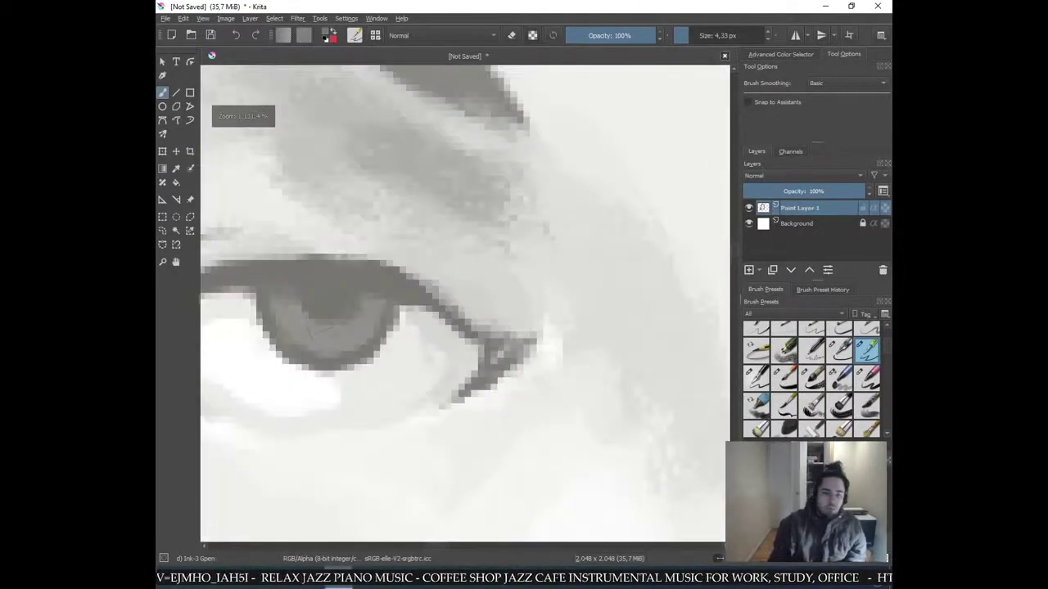
mouse_move(326, 342)
mouse_down()
mouse_move(291, 305)
mouse_move(353, 326)
mouse_move(365, 307)
mouse_move(284, 308)
mouse_move(308, 345)
mouse_move(375, 321)
mouse_move(380, 305)
mouse_up()
key(ctrl+z)
key(ctrl+z)
key(ctrl+z)
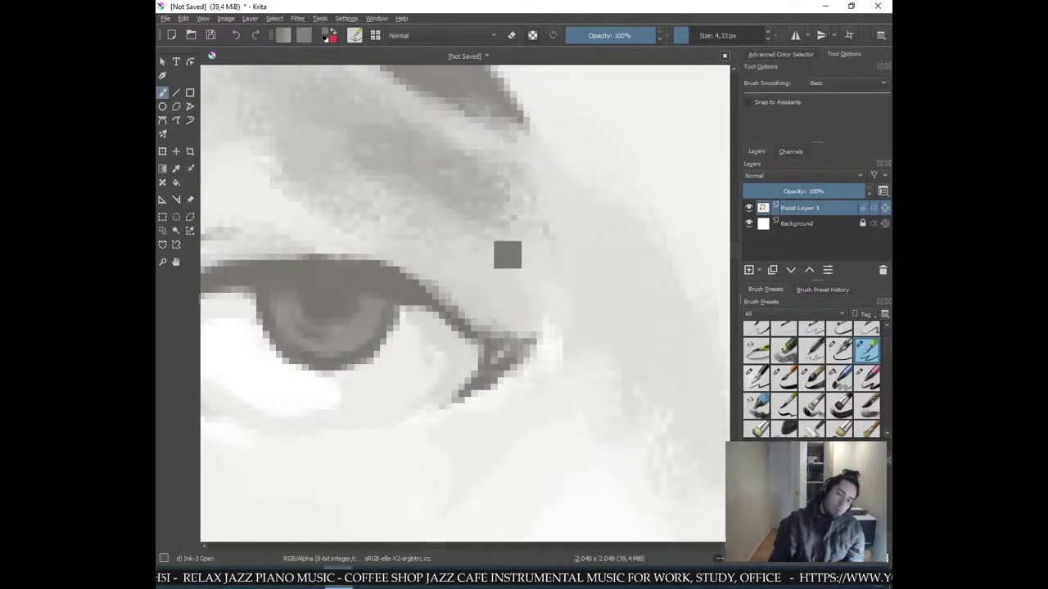
key(ctrl+minus)
key(ctrl+minus)
key(ctrl+minus)
key(ctrl+minus)
key(ctrl+minus)
key(ctrl+minus)
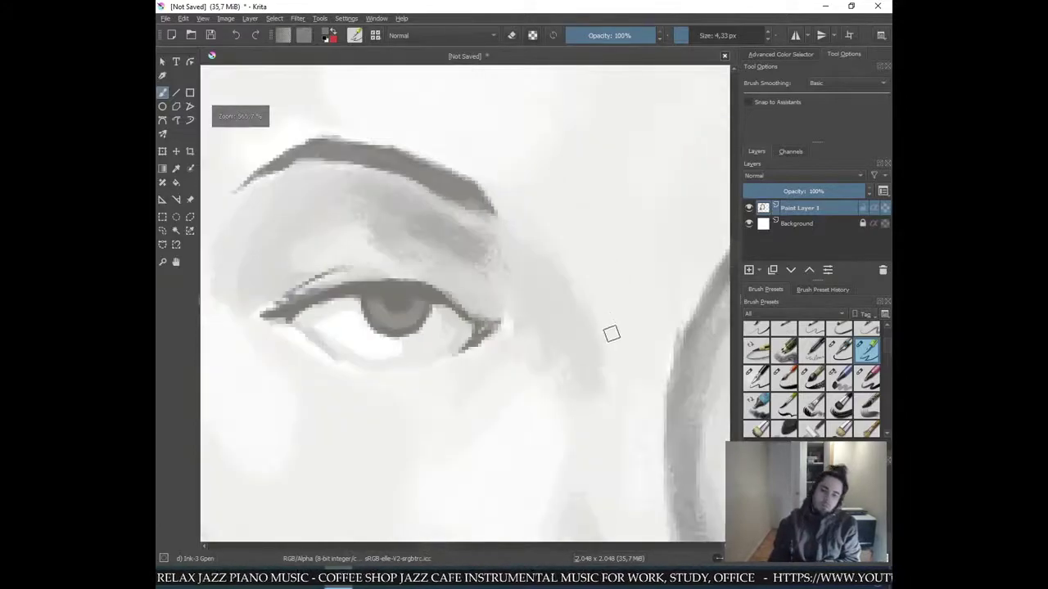
- Inspect the inner eye corner and nose-bridge shadow on the short-haired side in close-up
scroll(640, 343, up, 6)
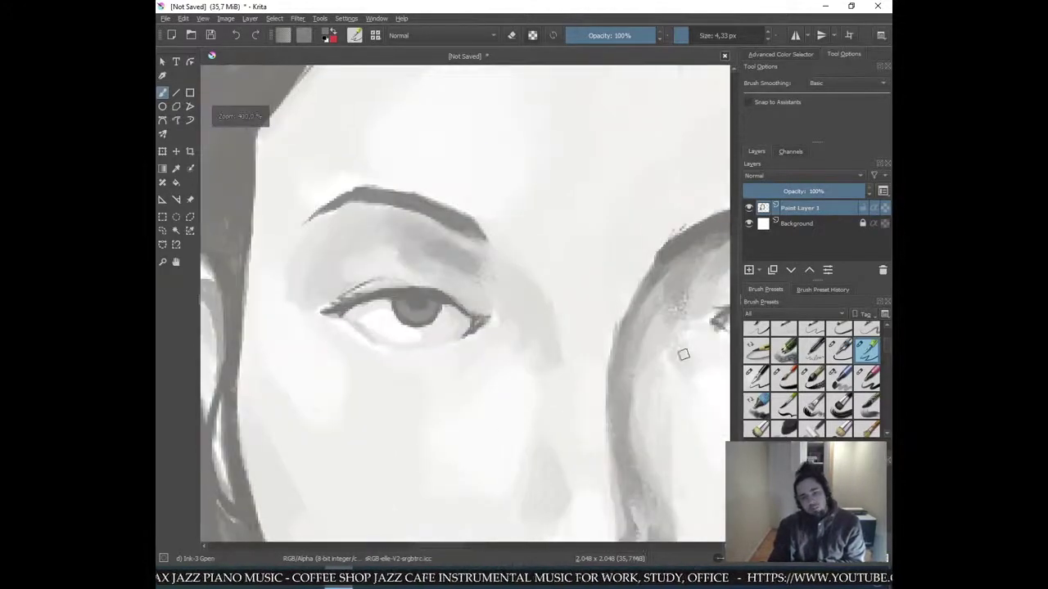
drag(645, 334, 339, 240)
drag(547, 318, 302, 295)
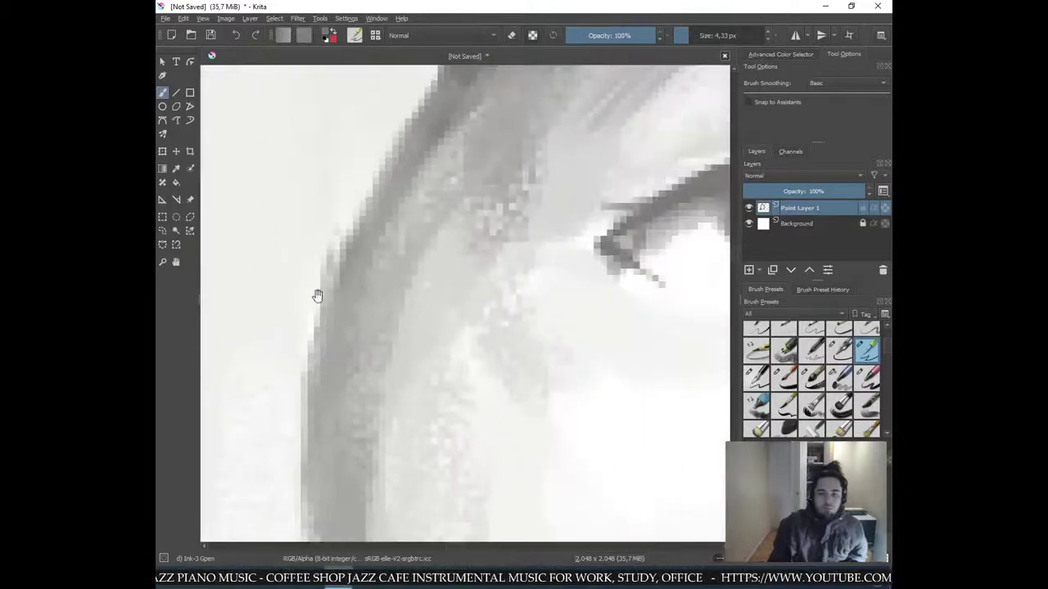
- Set the Ink-3 Gpen brush size to 2.32 px for fine detail on the eye beside the shaded nose bridge
drag(633, 266, 373, 302)
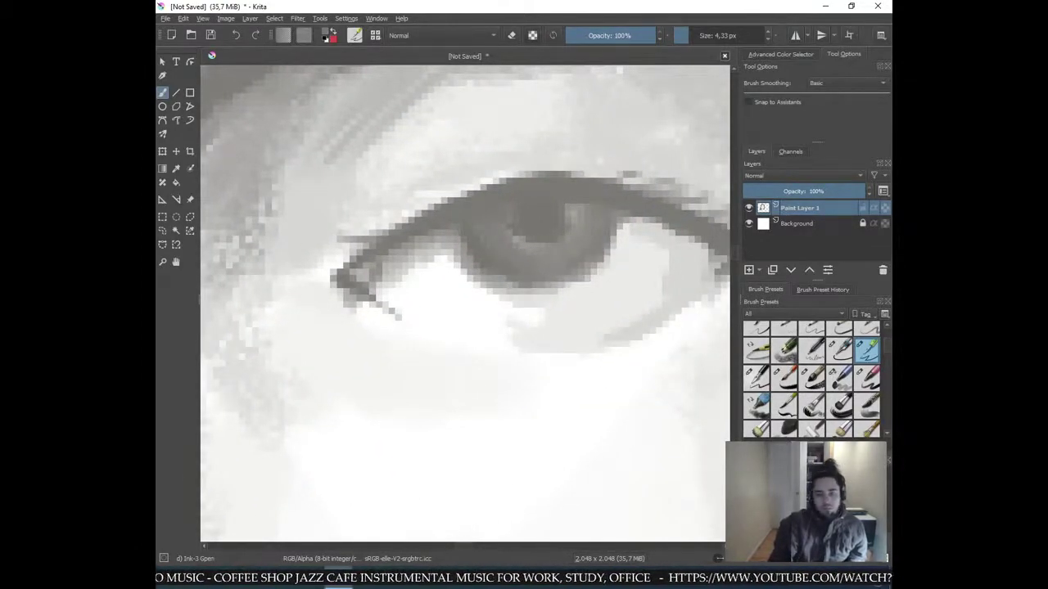
key(bracketleft)
key(bracketleft)
key(bracketleft)
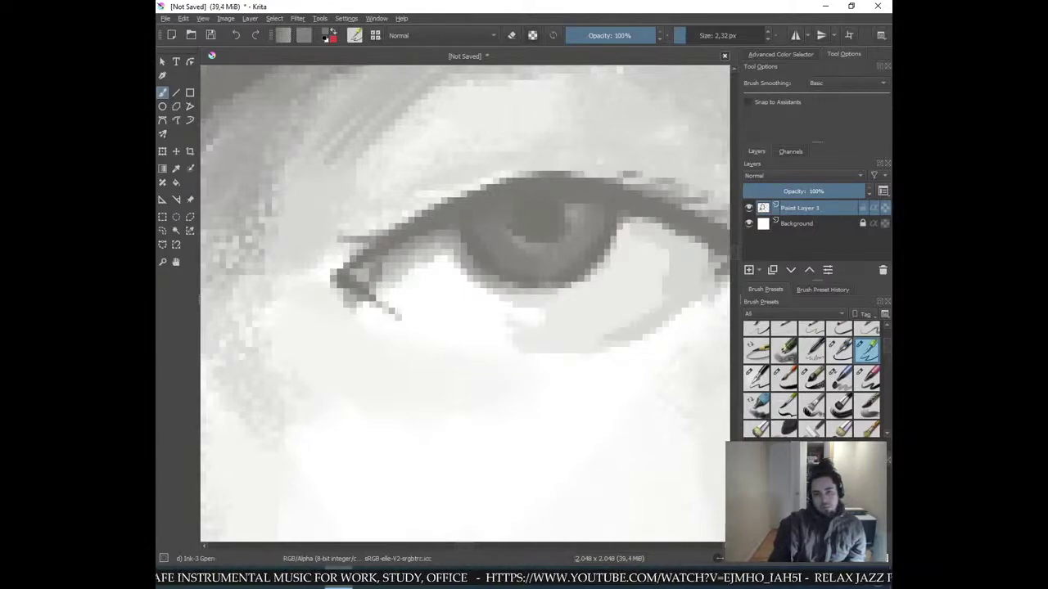
- Compare the details of the right-hand eye with the overall look of the portrait
key(minus)
key(minus)
key(minus)
key(minus)
key(minus)
key(minus)
key(minus)
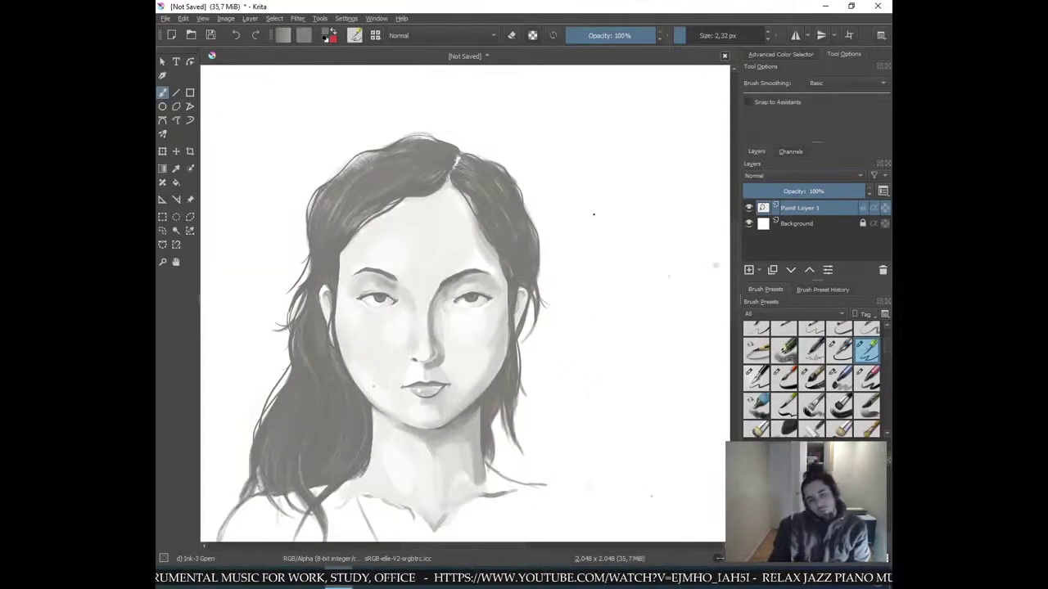
key(plus)
key(plus)
key(plus)
key(plus)
key(plus)
key(plus)
key(plus)
key(plus)
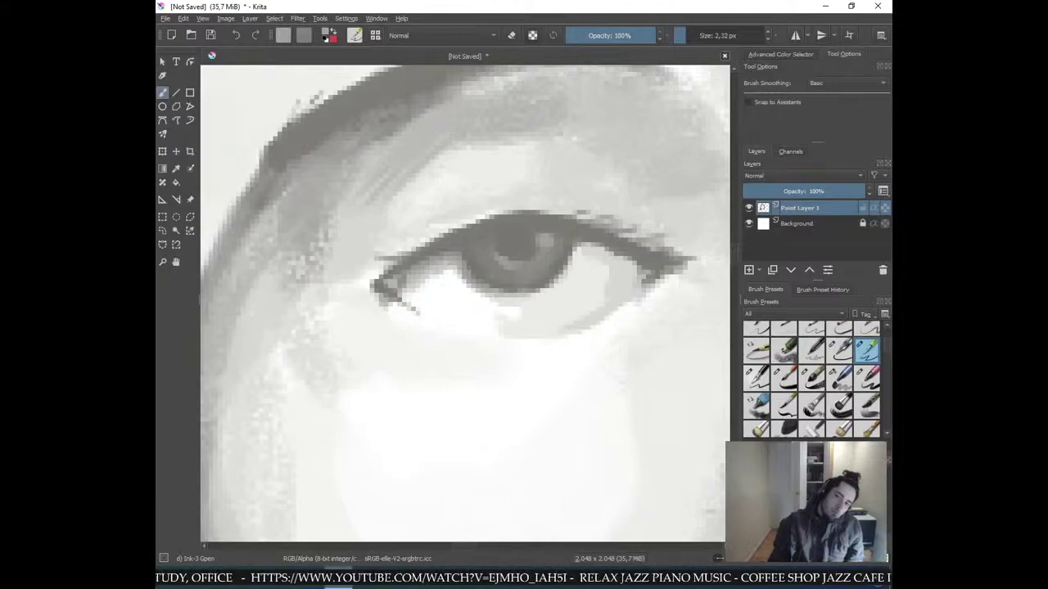
key(ctrl+minus)
key(ctrl+minus)
key(ctrl+minus)
key(ctrl+minus)
key(ctrl+minus)
key(ctrl+minus)
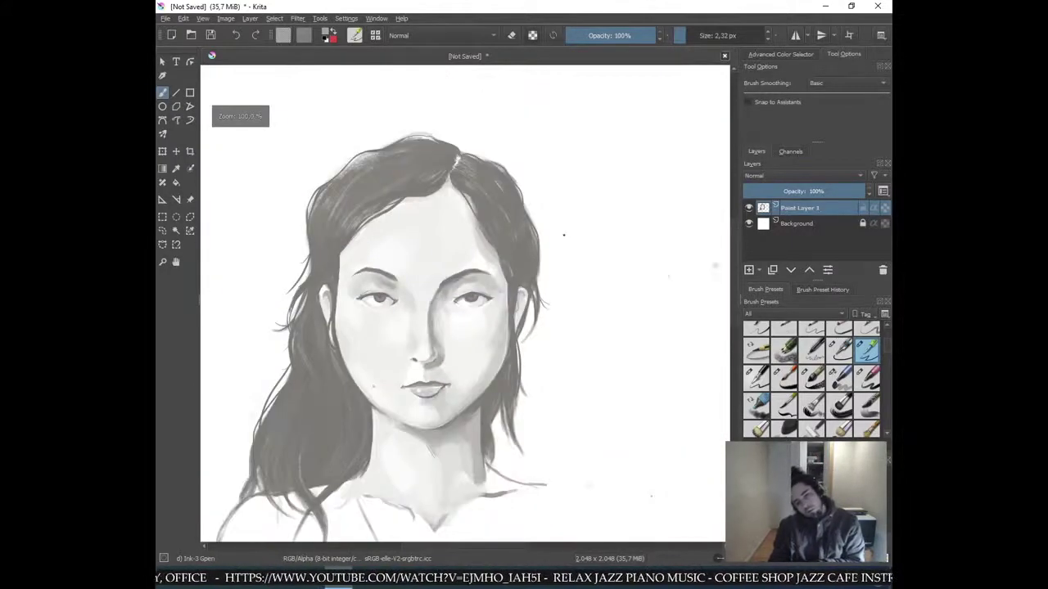
- Examine the left-hand eye, its lids and inner corner, and compare it with the whole portrait
key(ctrl+plus)
key(ctrl+plus)
key(ctrl+plus)
key(ctrl+plus)
key(ctrl+plus)
key(ctrl+plus)
drag(304, 278, 623, 343)
drag(344, 372, 592, 306)
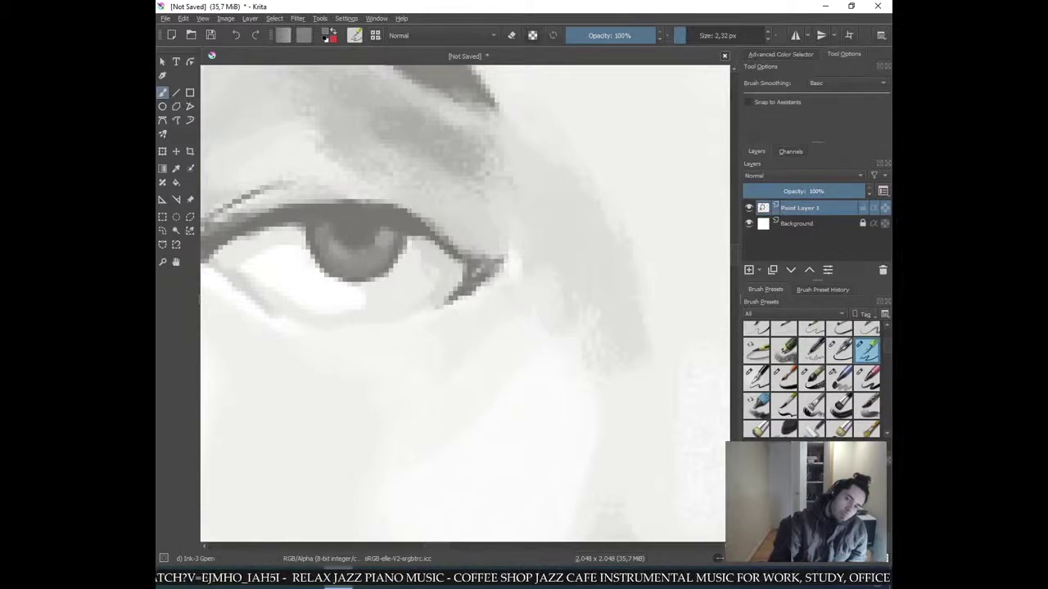
key(ctrl+minus)
key(ctrl+minus)
key(ctrl+minus)
key(ctrl+minus)
key(ctrl+minus)
key(ctrl+minus)
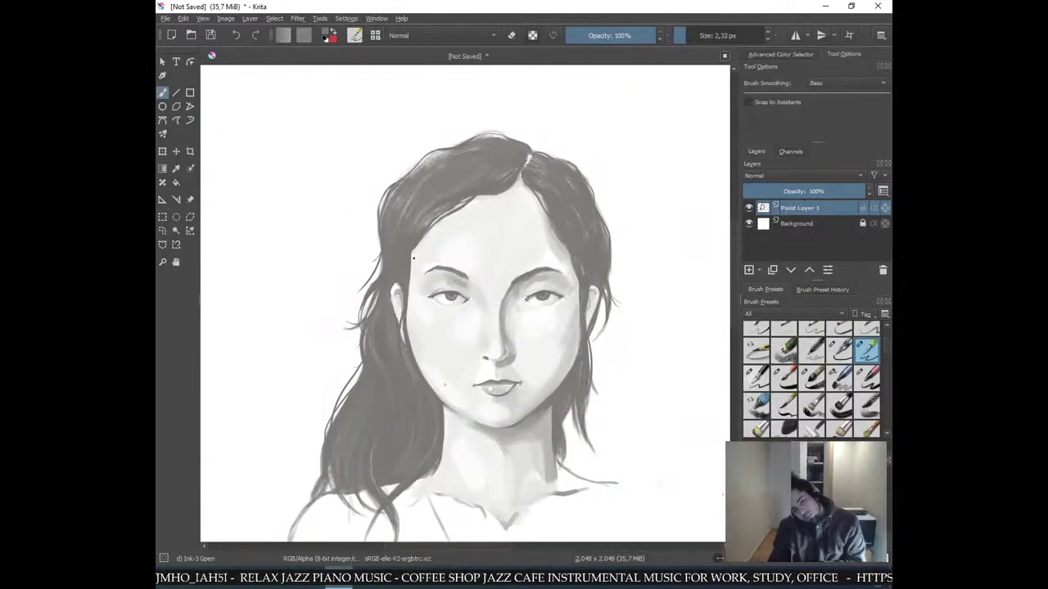
- Sample a light tone from the face and touch up the white of the left-hand eye near its inner corner
key(plus)
key(plus)
key(plus)
key(plus)
key(plus)
key(plus)
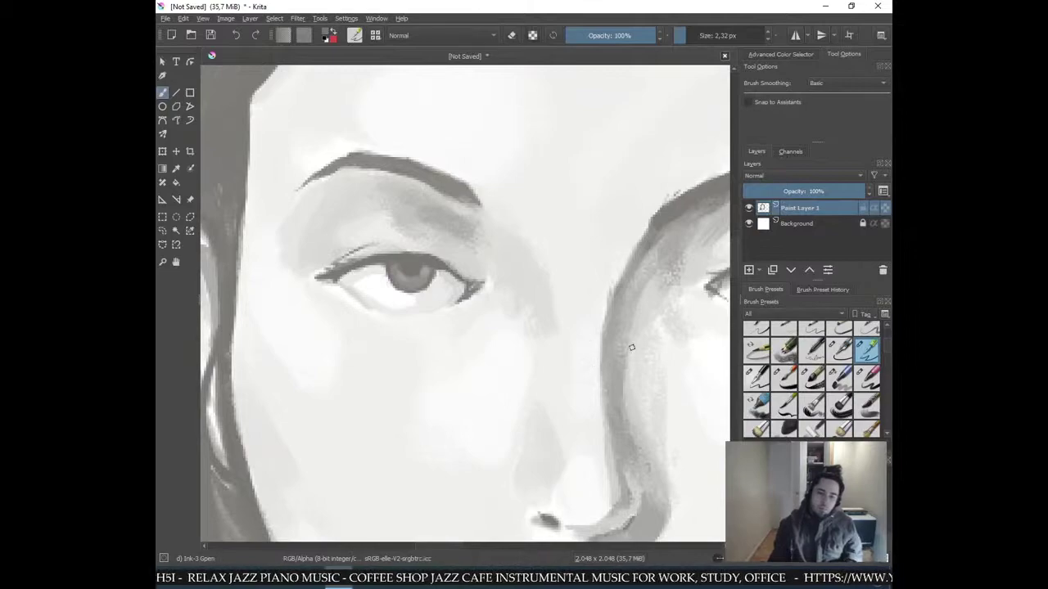
key(m)
ctrl+click(570, 278)
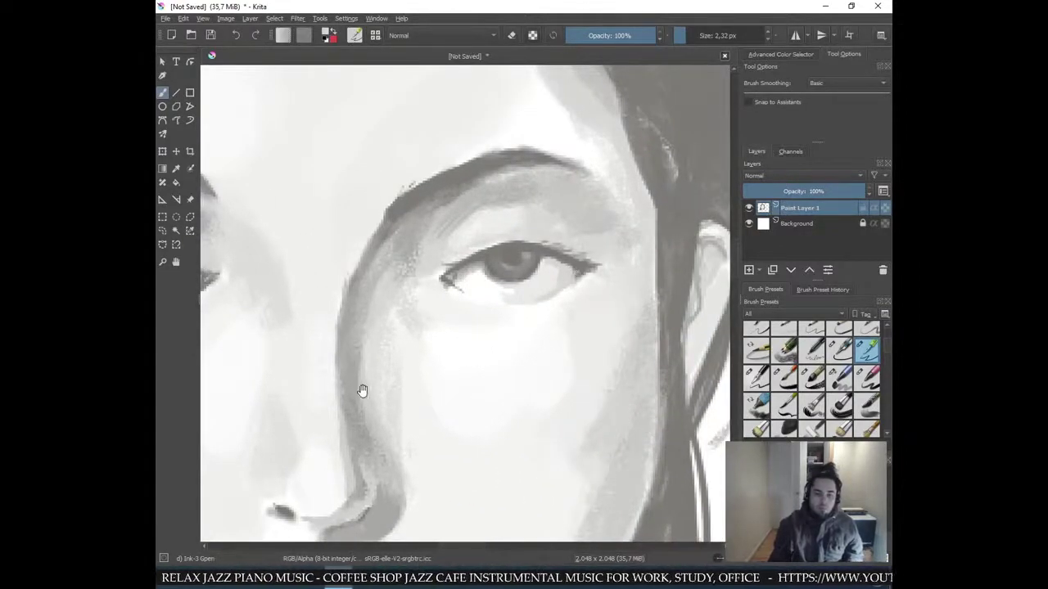
key(m)
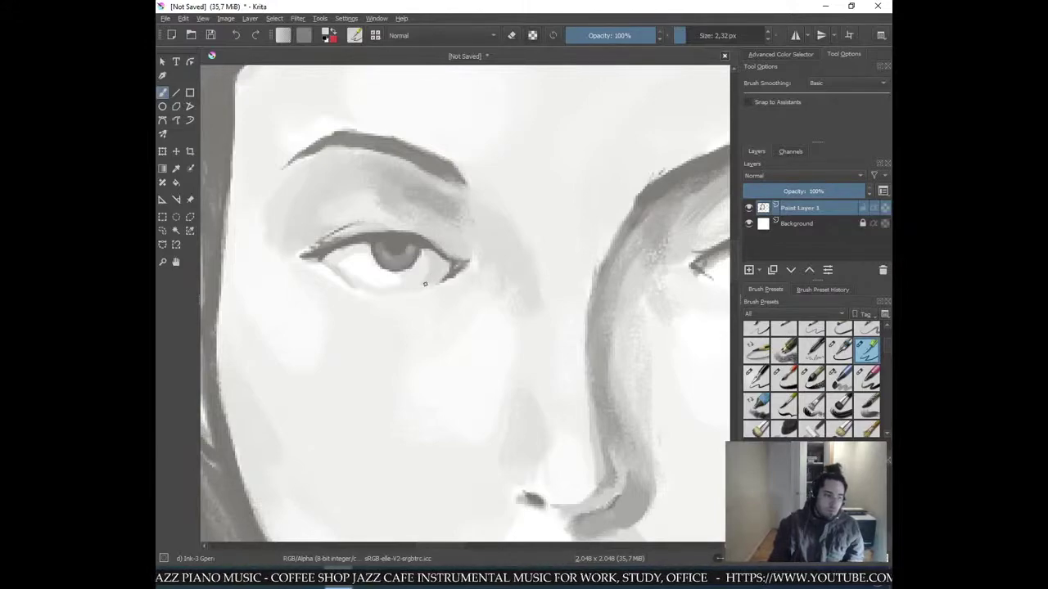
drag(429, 268, 422, 253)
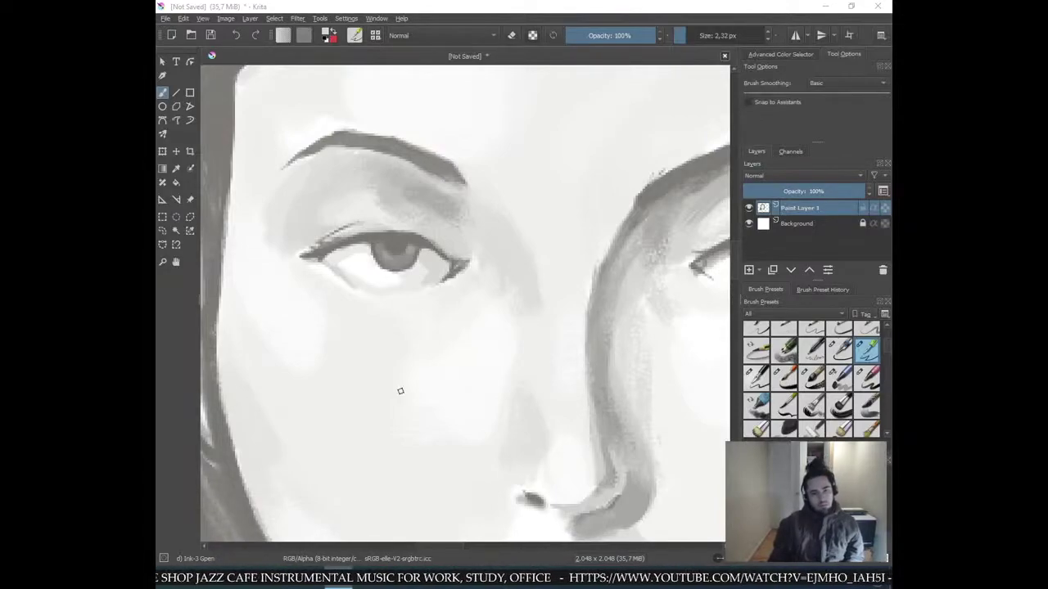
- Check the retouched left-hand eye up close and against the full face
scroll(528, 348, down, 5)
scroll(541, 354, up, 4)
scroll(556, 304, up, 3)
scroll(550, 301, down, 3)
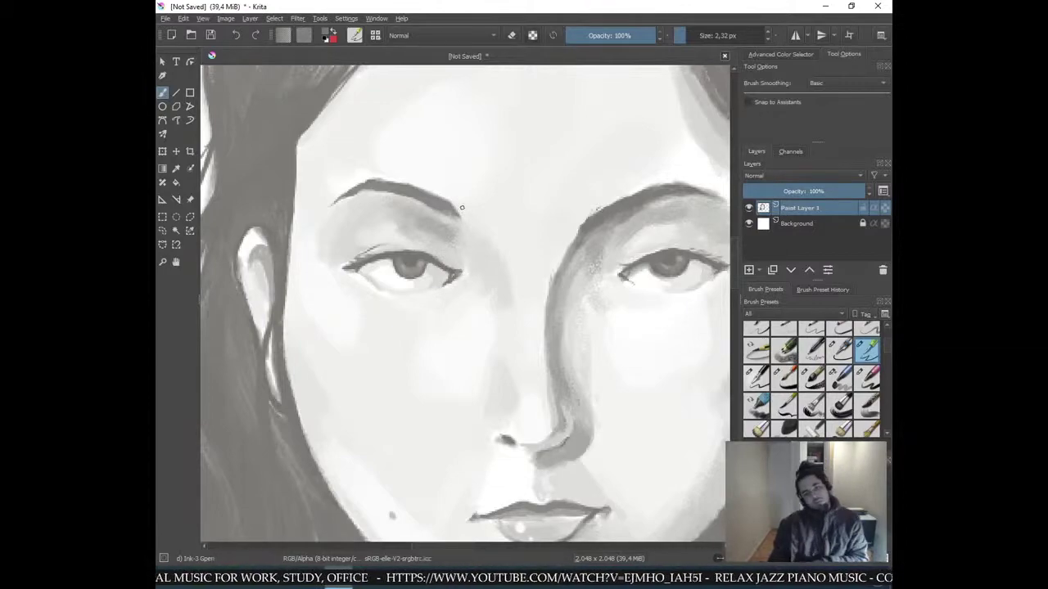
key(ctrl+plus)
key(ctrl+plus)
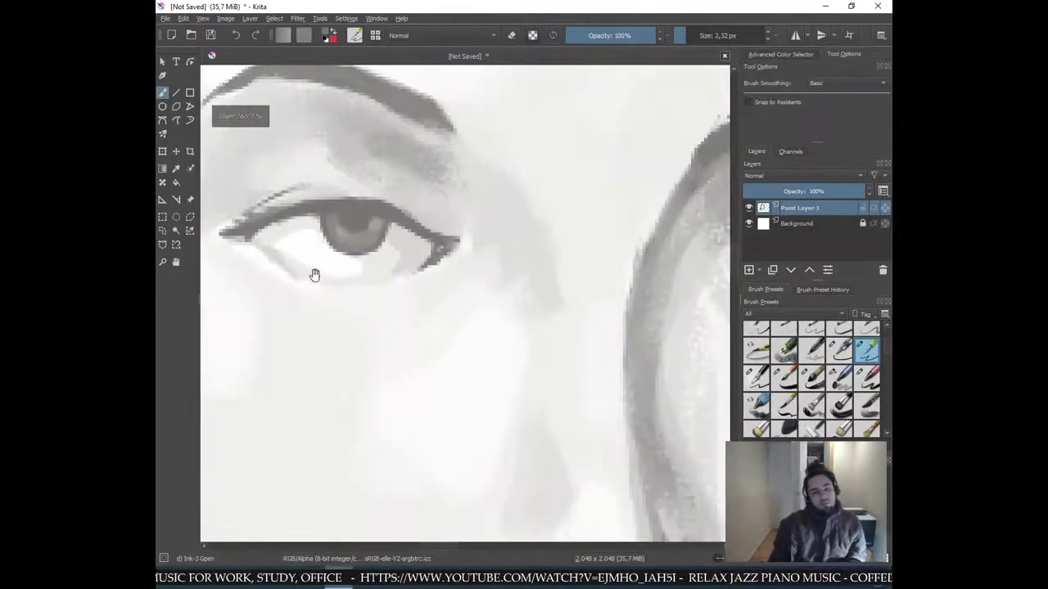
drag(289, 256, 487, 237)
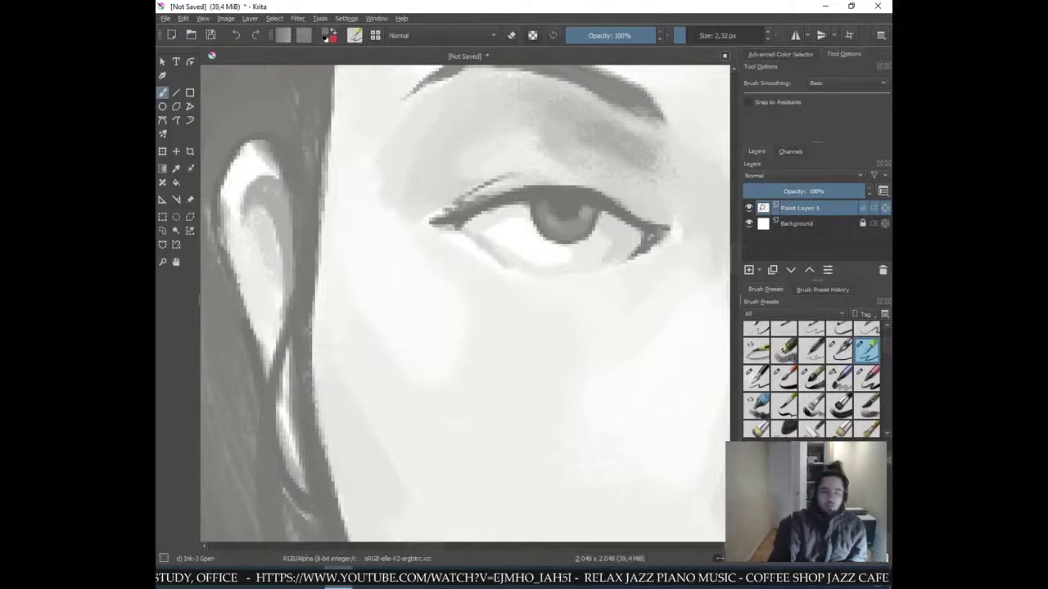
scroll(565, 342, down, 5)
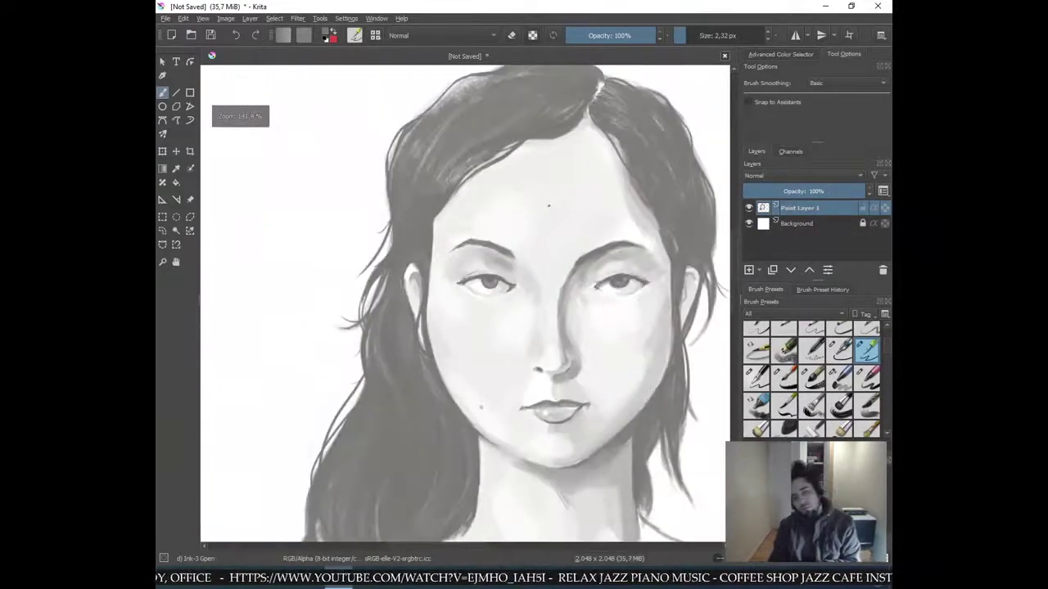
scroll(549, 206, down, 1)
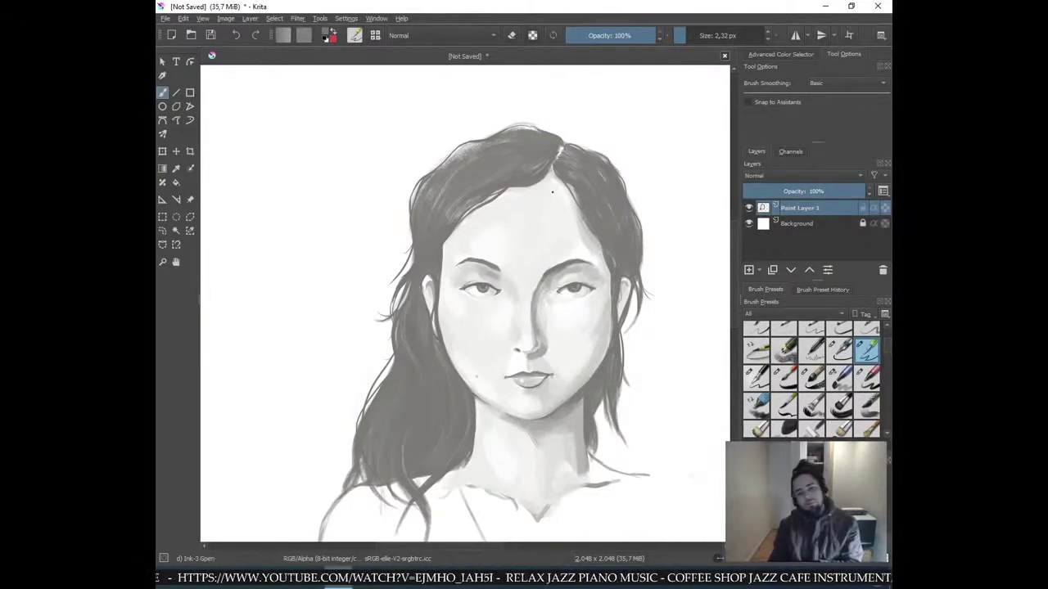
- Sample a grey from the portrait and draw a short curved contour for the nostril wing on the lit side of the nose
scroll(468, 305, up, 3)
ctrl+click(659, 375)
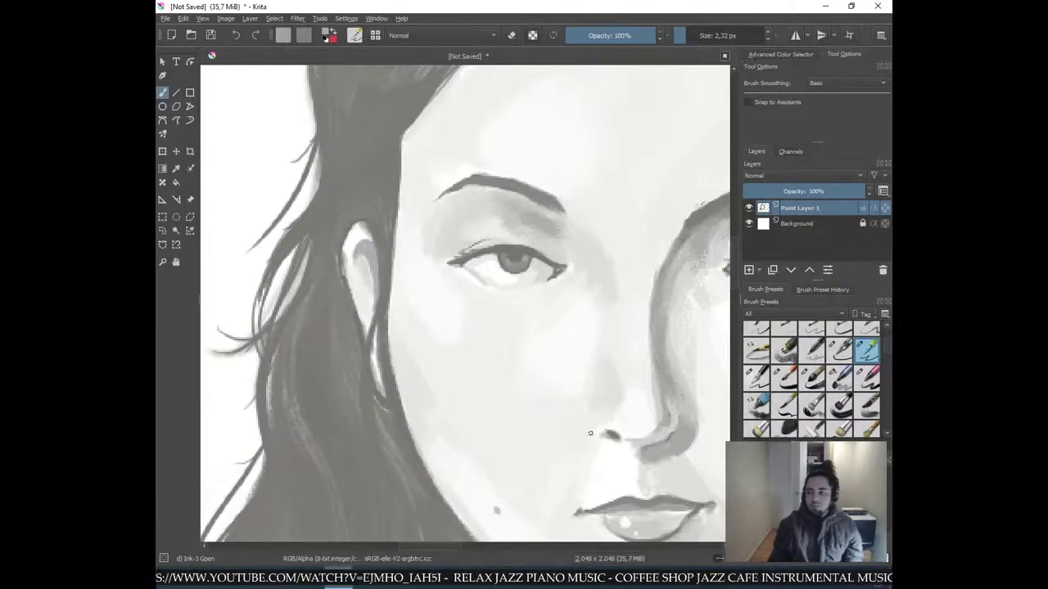
drag(587, 429, 590, 436)
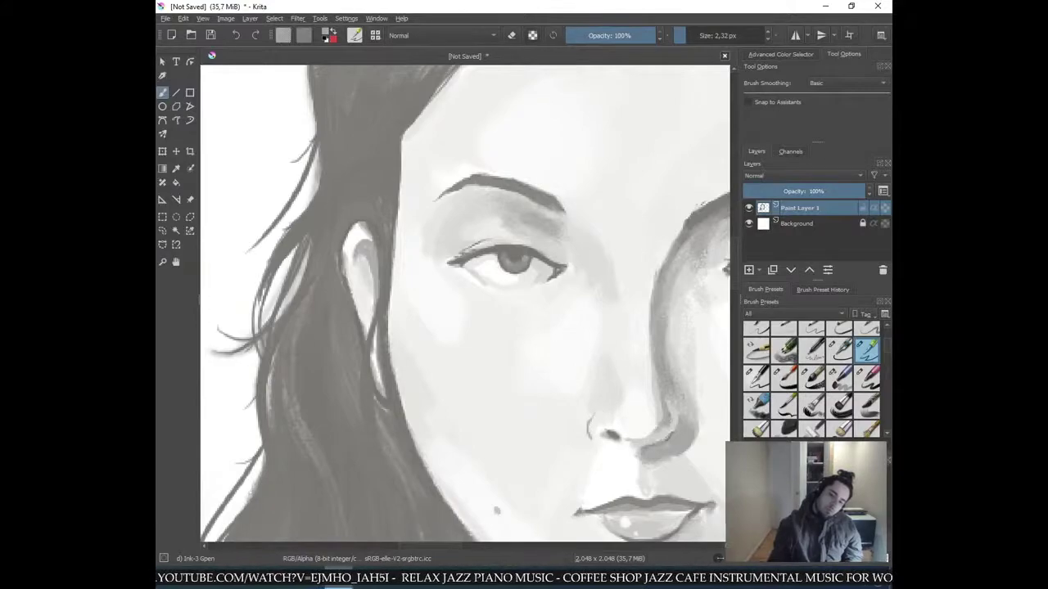
scroll(621, 353, down, 5)
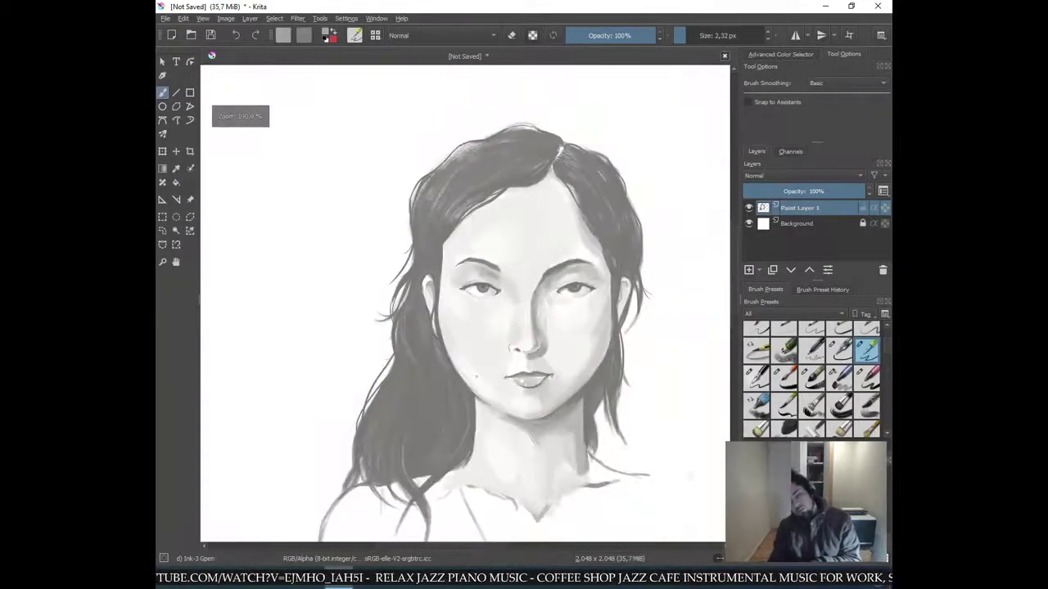
- Sample greys from the lips and touch up the upper edge and highlight area of the lower lip
scroll(466, 299, up, 5)
ctrl+click(553, 224)
drag(596, 393, 446, 204)
scroll(531, 294, up, 5)
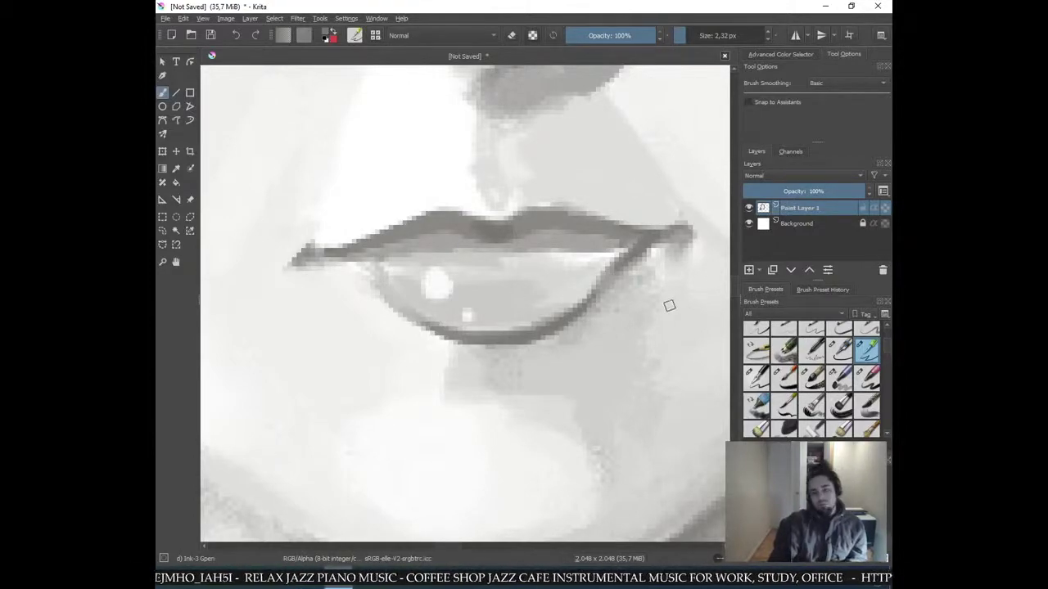
scroll(676, 232, down, 8)
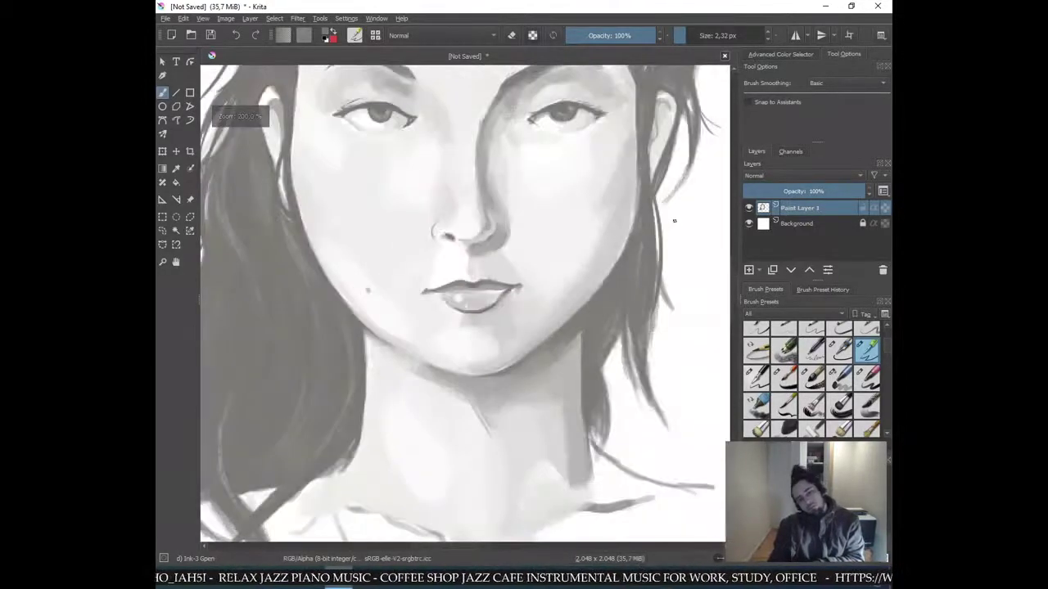
scroll(666, 215, down, 3)
scroll(540, 308, up, 8)
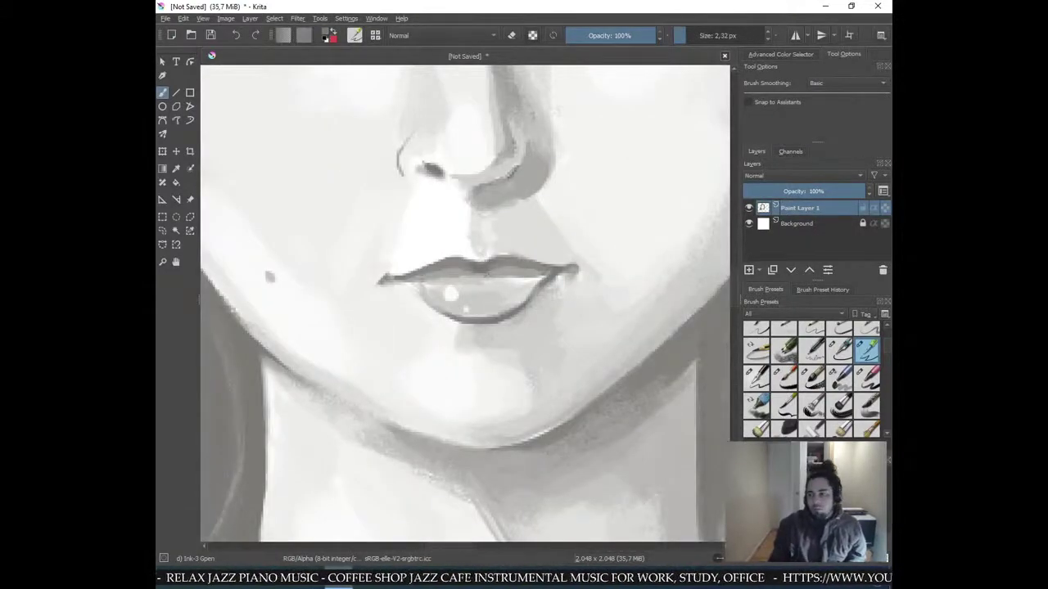
ctrl+click(465, 268)
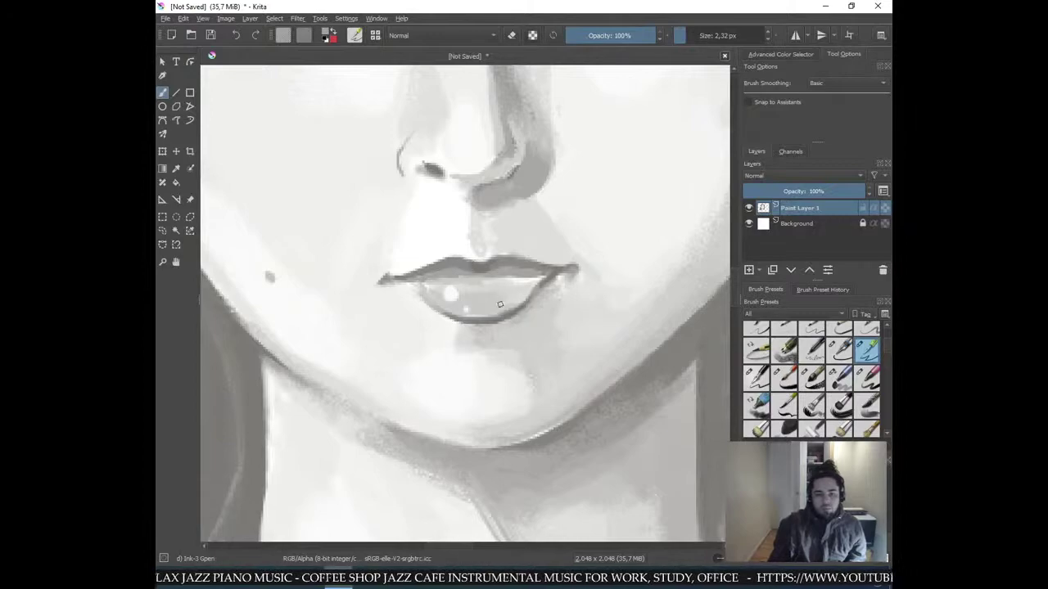
mouse_move(476, 283)
mouse_down()
mouse_move(494, 283)
mouse_move(485, 280)
mouse_up()
ctrl+click(474, 279)
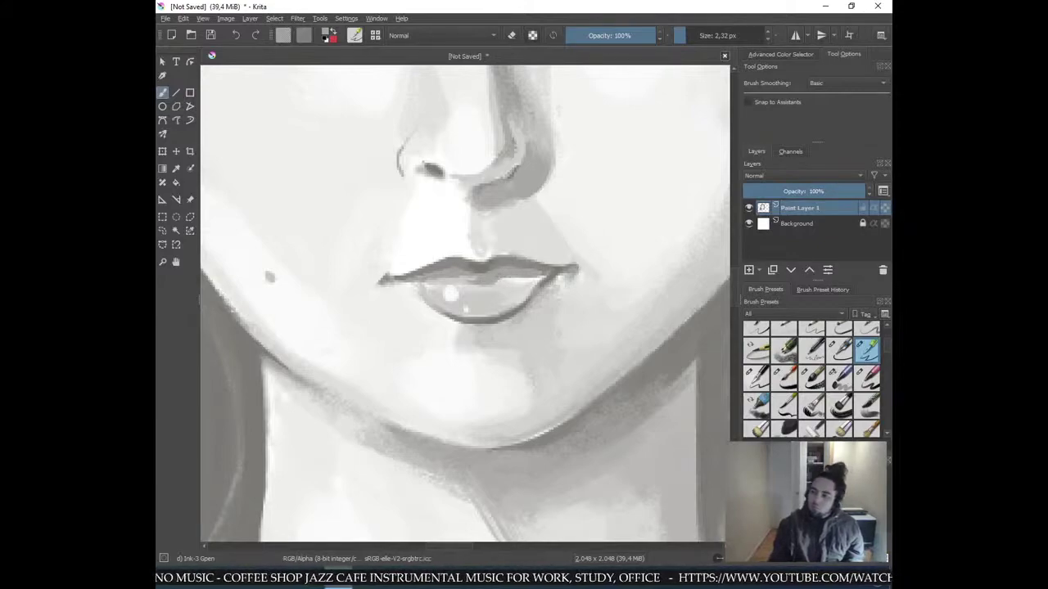
ctrl+click(448, 279)
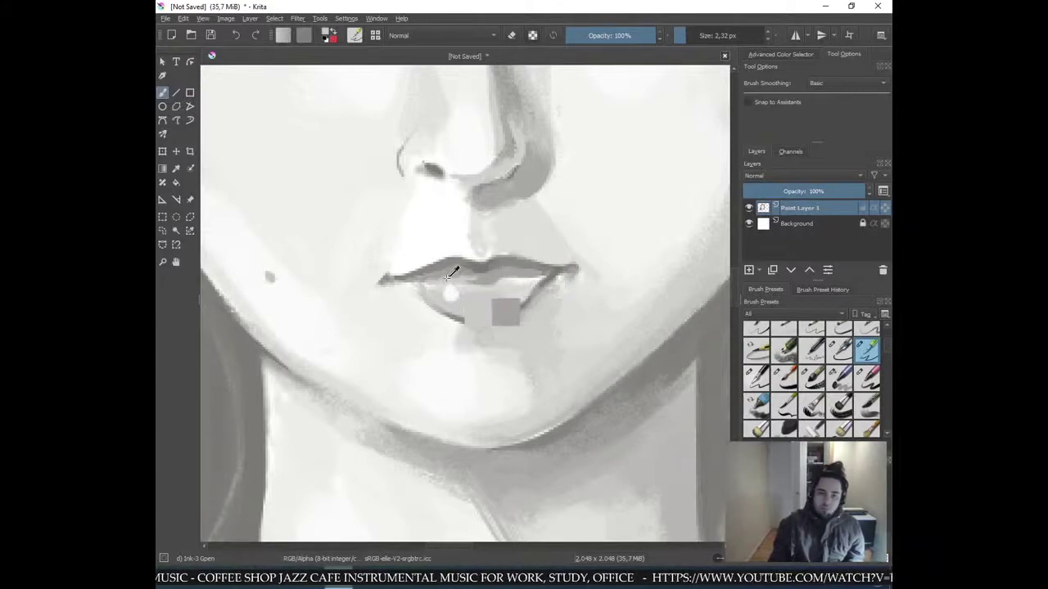
drag(452, 293, 452, 293)
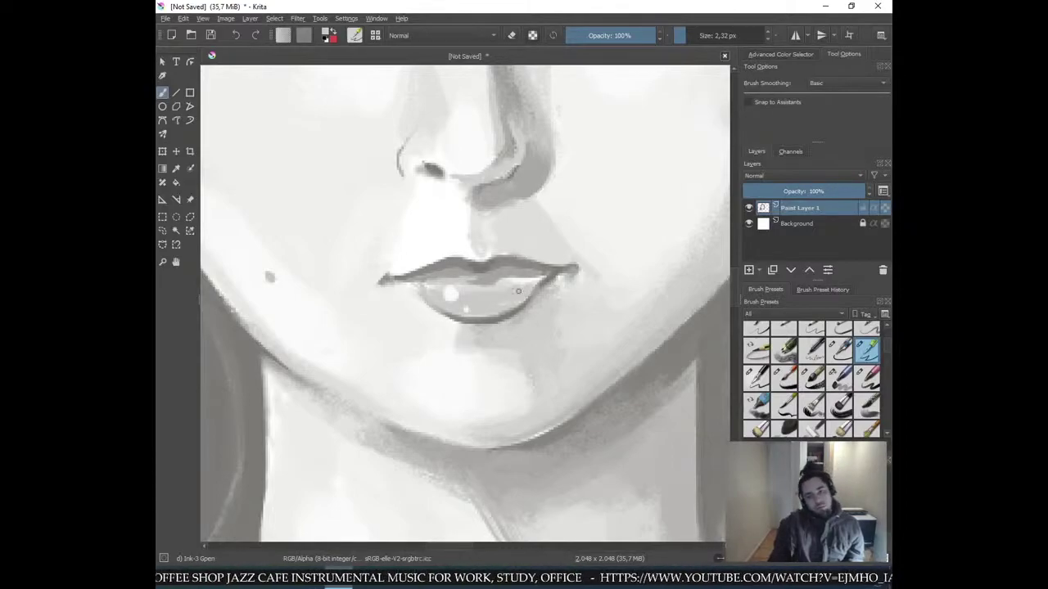
- Compare the retouched lips and nostril contour with the whole portrait
key(minus)
key(minus)
key(minus)
key(minus)
key(minus)
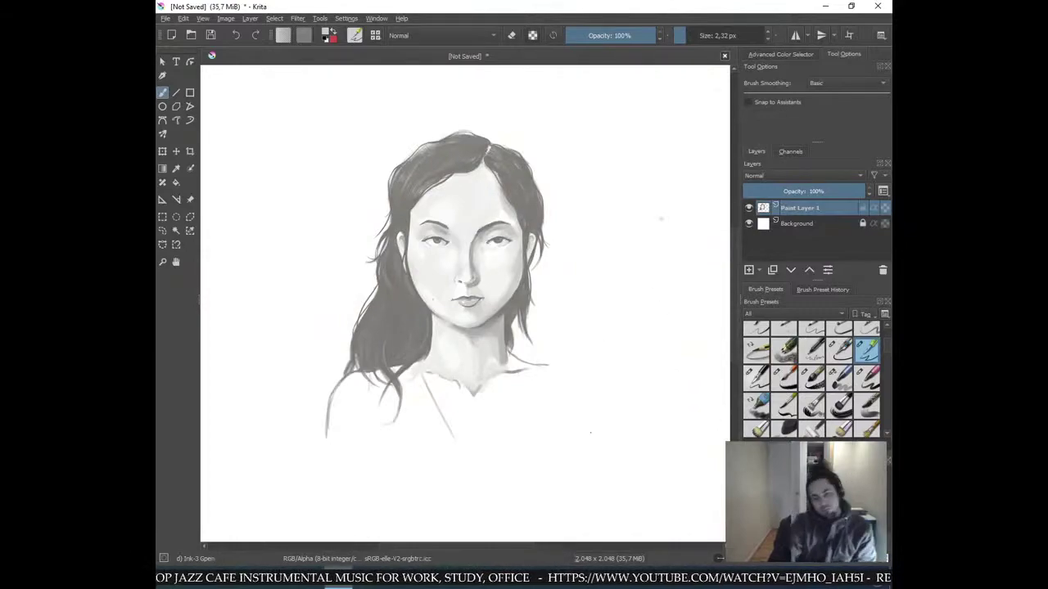
key(plus)
key(plus)
key(plus)
key(plus)
key(plus)
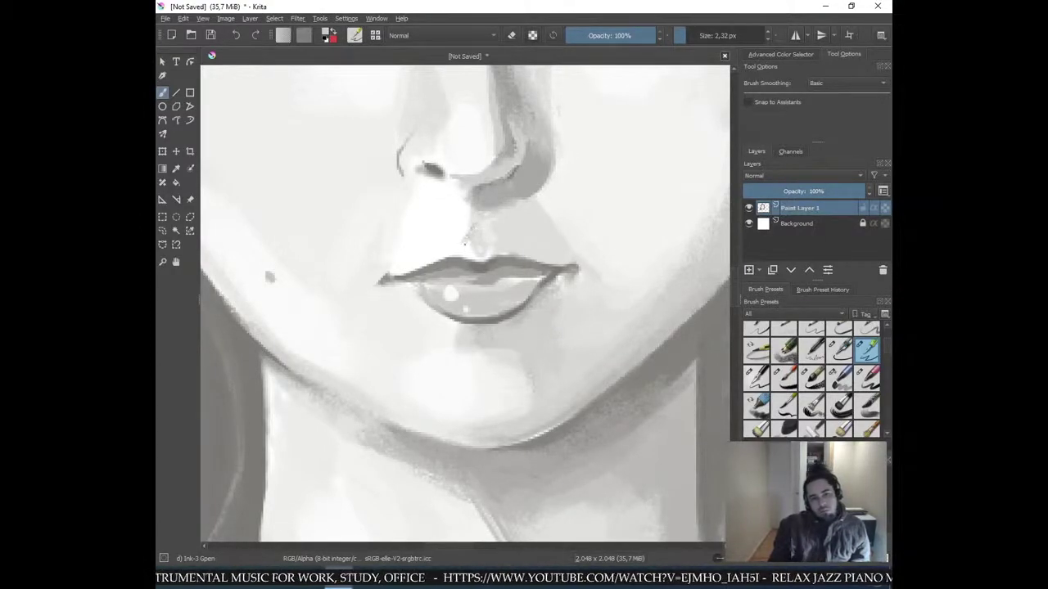
scroll(608, 180, down, 5)
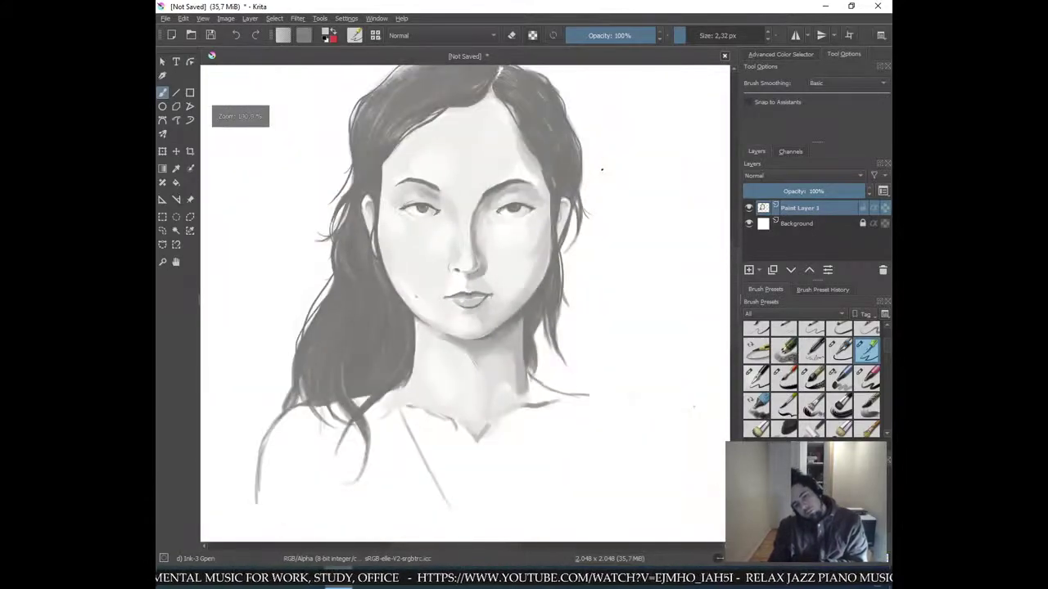
scroll(463, 301, up, 5)
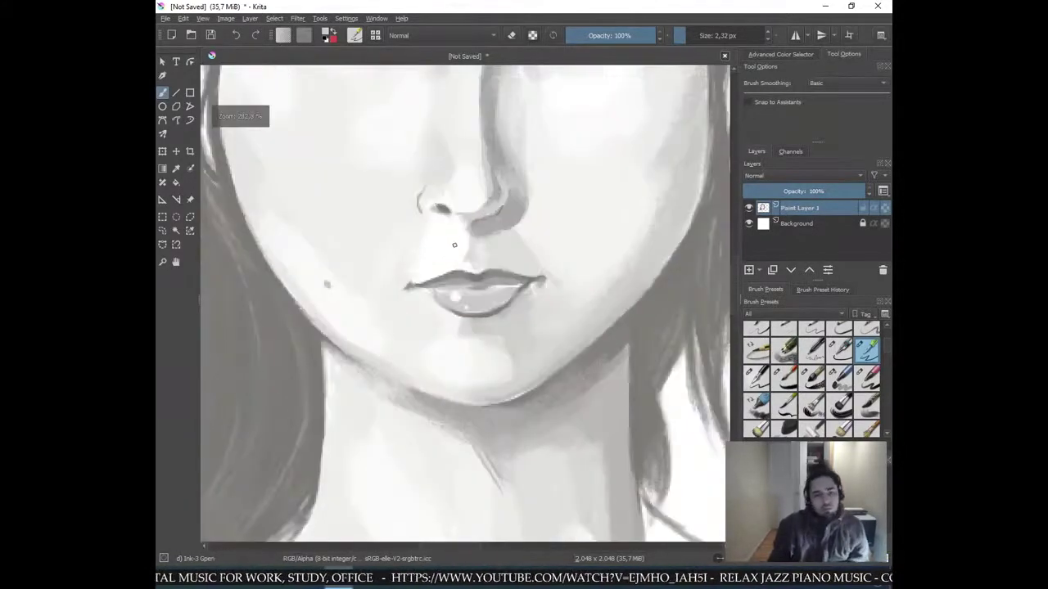
- Sample the nearby skin tone and paint light strokes beside the left-hand mouth corner, undoing the last stroke
drag(415, 241, 506, 252)
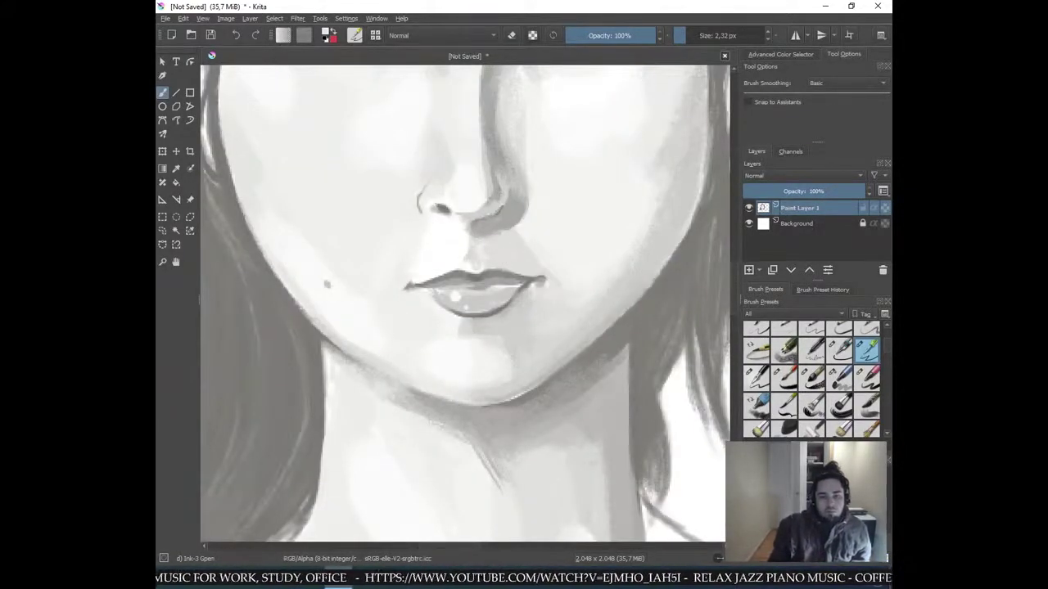
ctrl+click(409, 251)
drag(393, 274, 399, 261)
mouse_move(392, 271)
mouse_down()
mouse_move(389, 283)
mouse_move(392, 275)
mouse_up()
key(ctrl+z)
- Check the area around the mouth and nose up close and against the full portrait
key(ctrl+minus)
key(ctrl+minus)
key(ctrl+minus)
key(ctrl+minus)
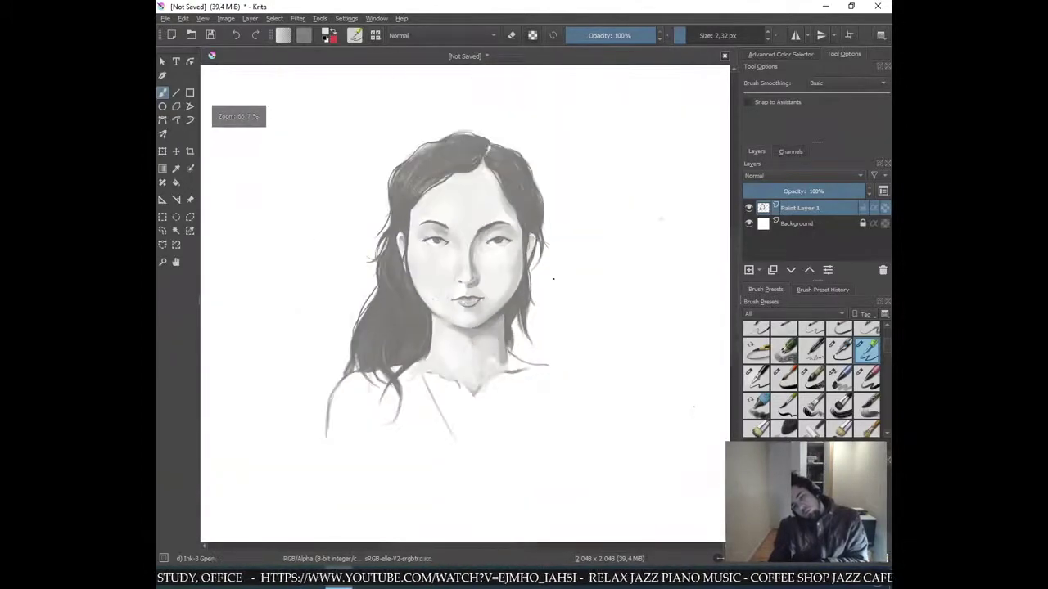
key(1)
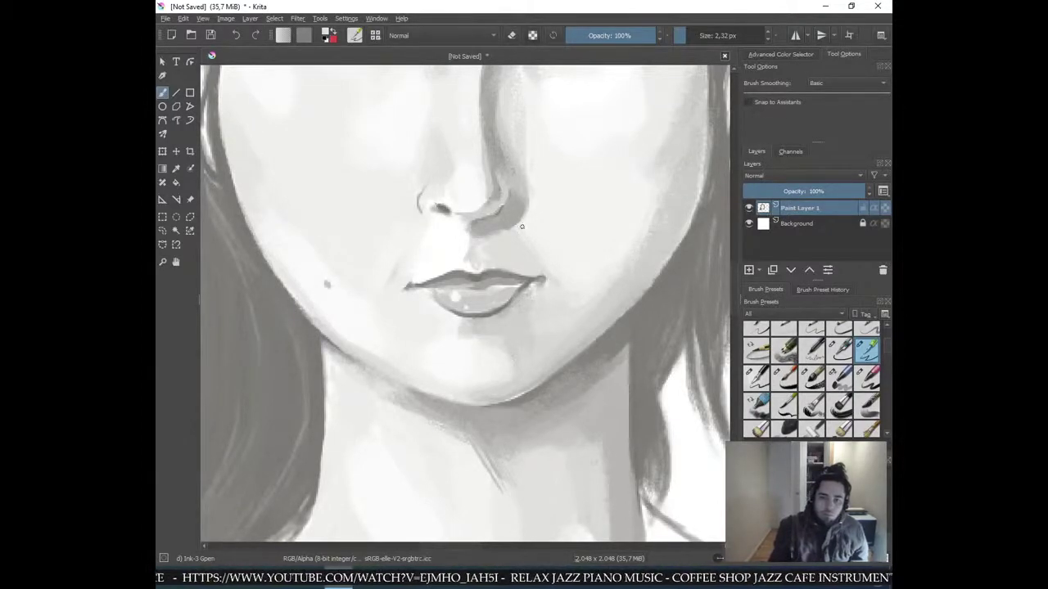
key(2)
key(1)
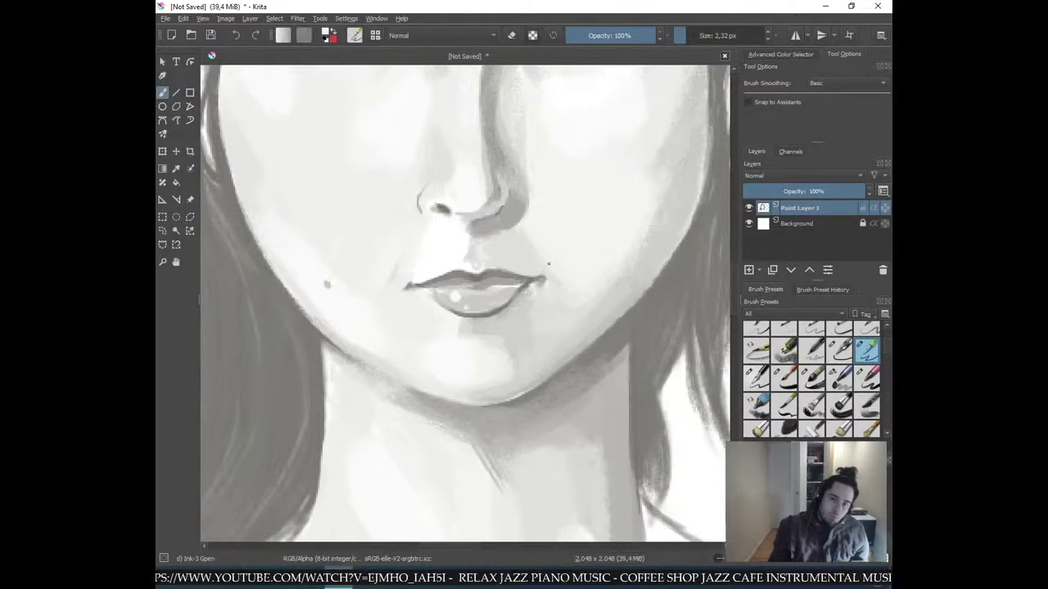
key(2)
key(1)
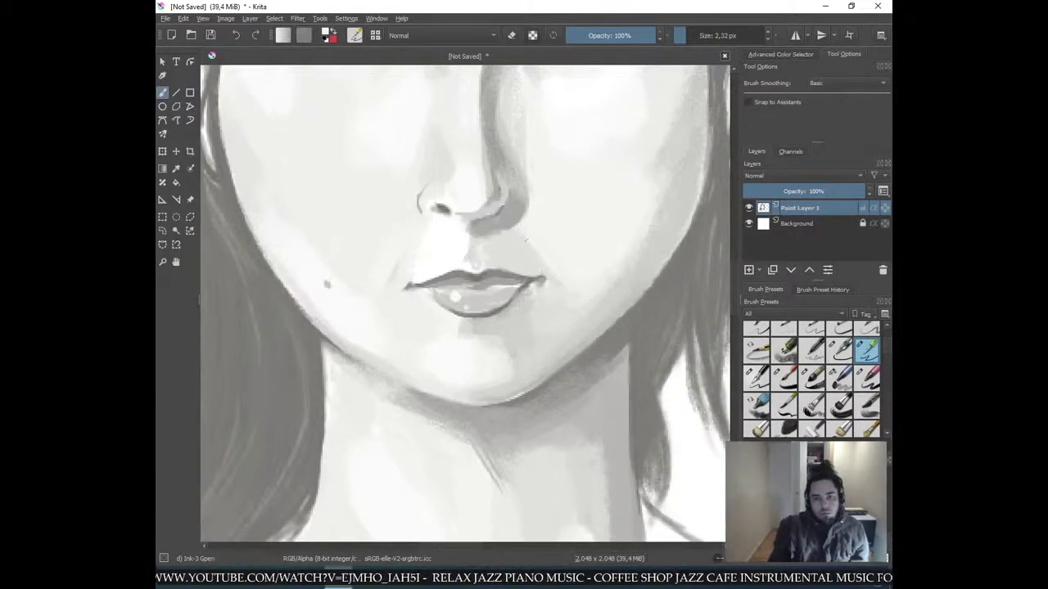
- Touch up the skin just above the right-hand mouth corner with a short, fine stroke
key(2)
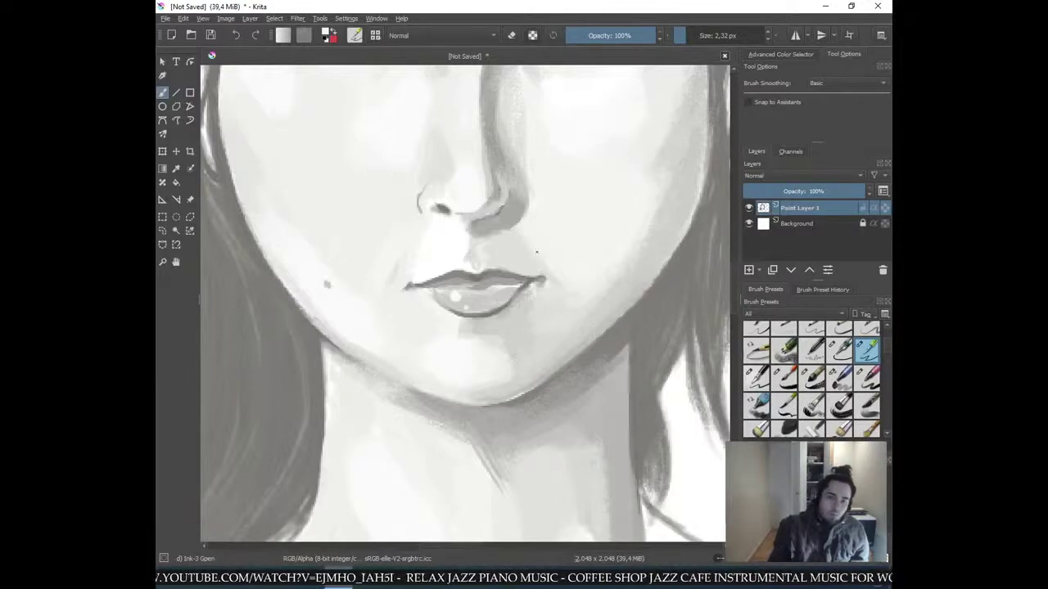
key(1)
key(2)
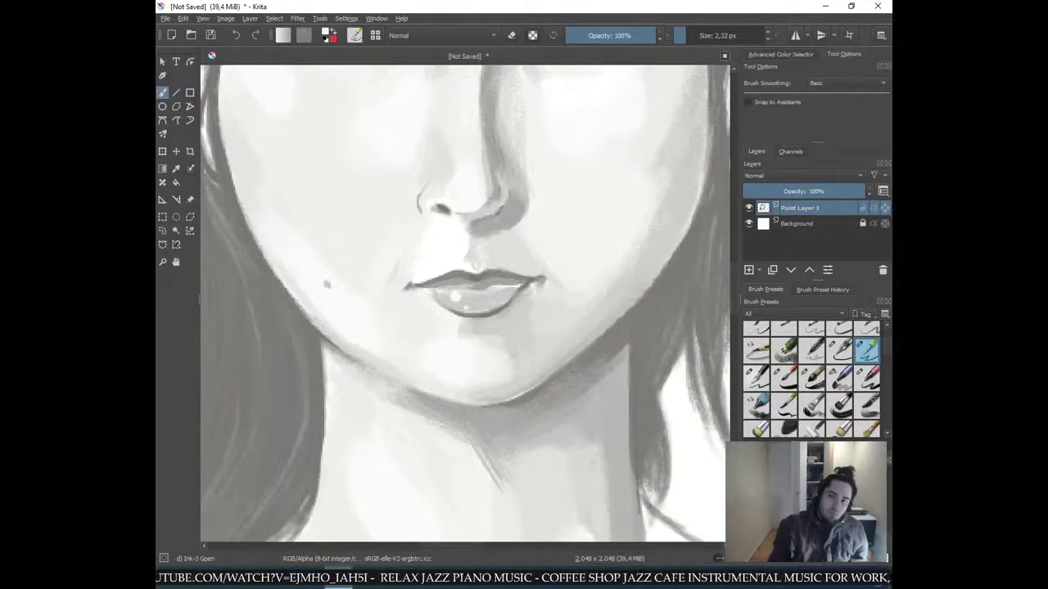
key(1)
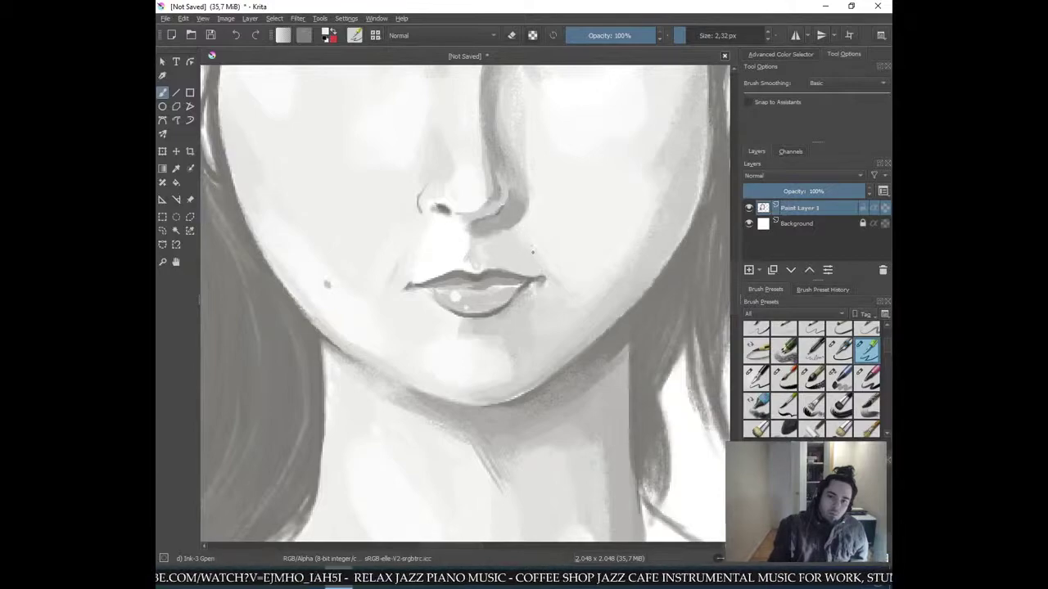
key(2)
key(1)
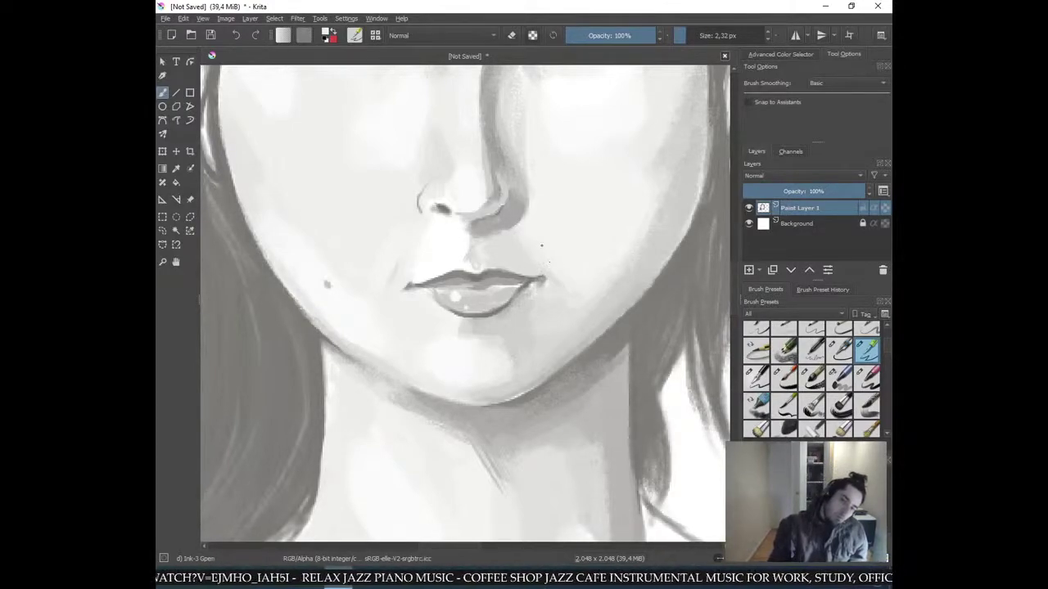
key(2)
key(1)
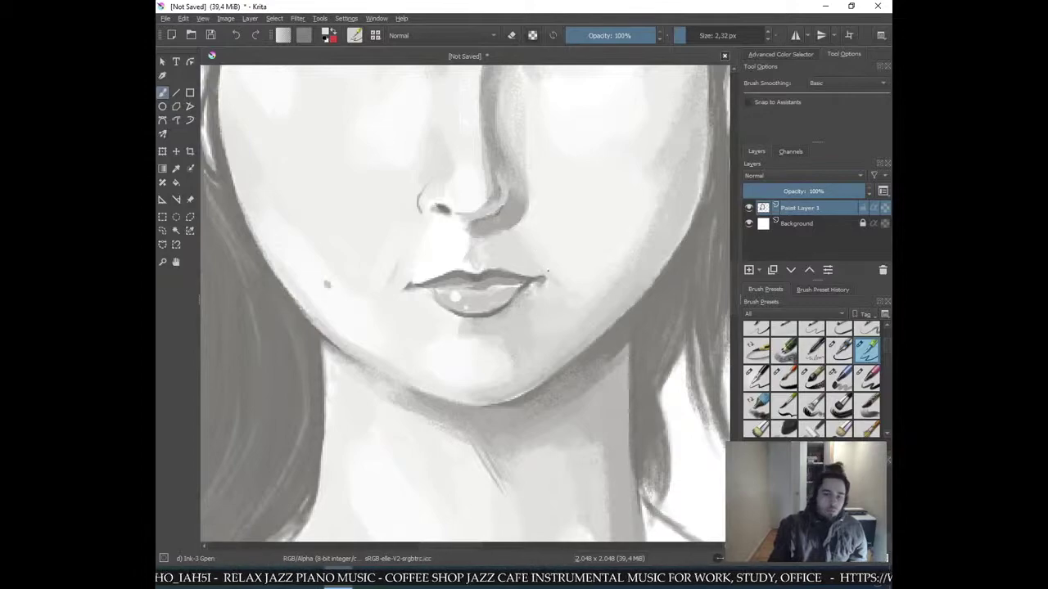
drag(528, 247, 531, 257)
- Compare the retouched mouth and nose with the whole portrait at several magnifications
key(minus)
key(minus)
key(minus)
key(minus)
key(minus)
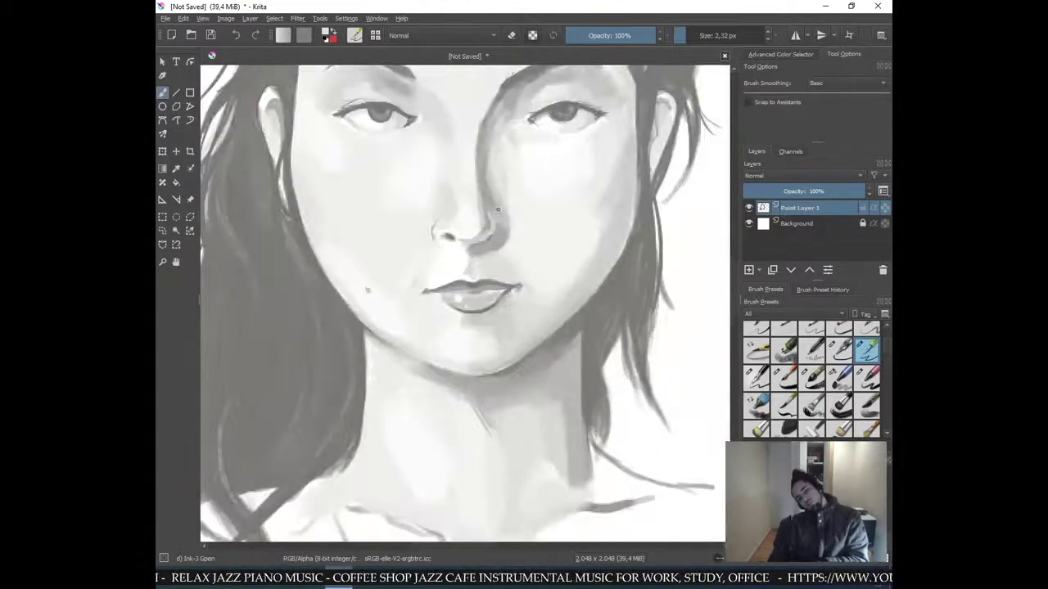
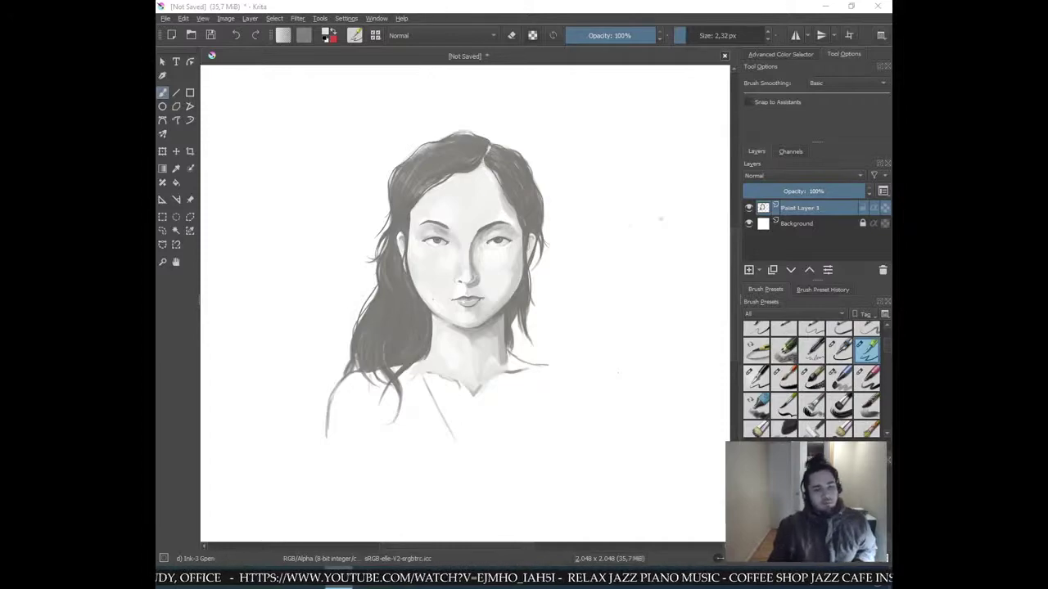
key(super+c)
click(676, 307)
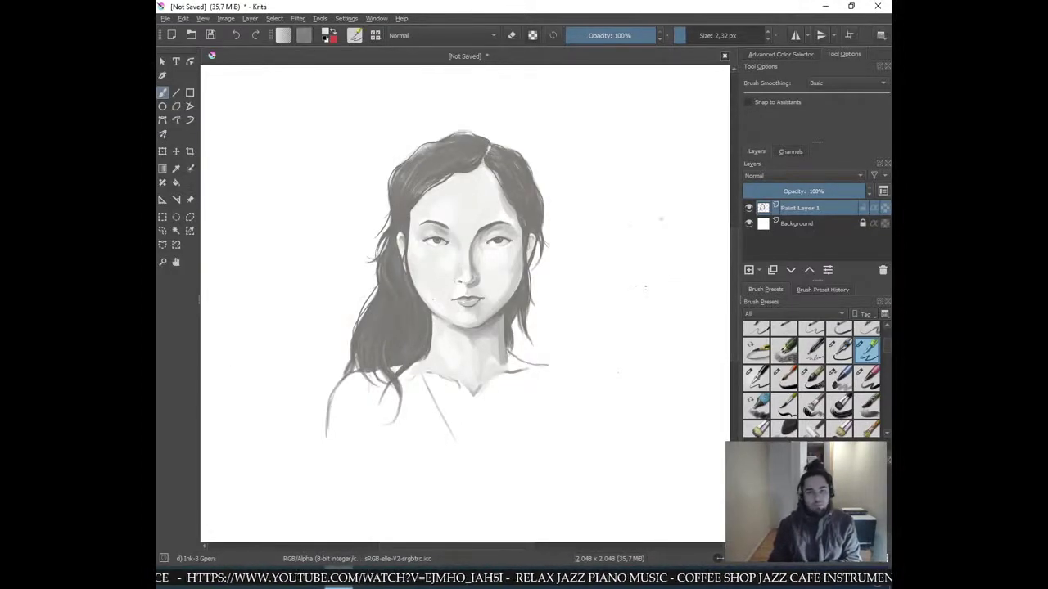
key(plus)
key(plus)
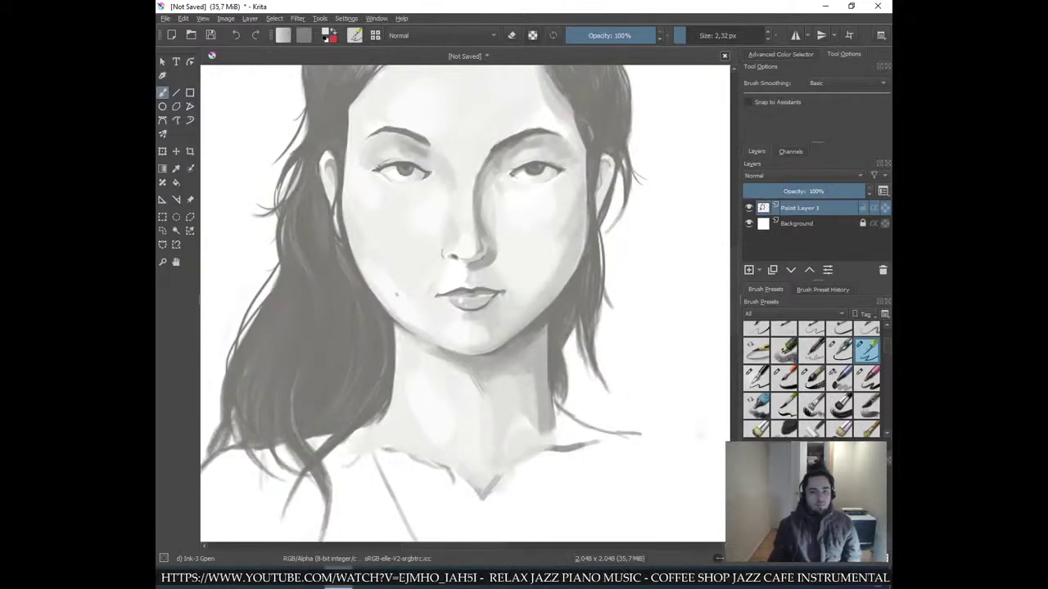
key(minus)
key(minus)
key(plus)
key(plus)
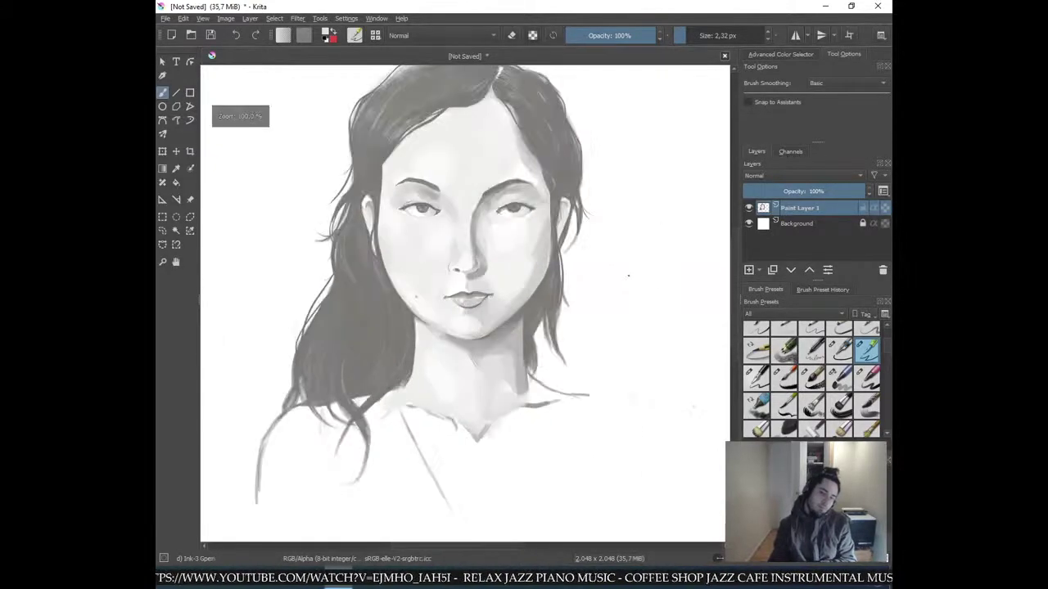
key(plus)
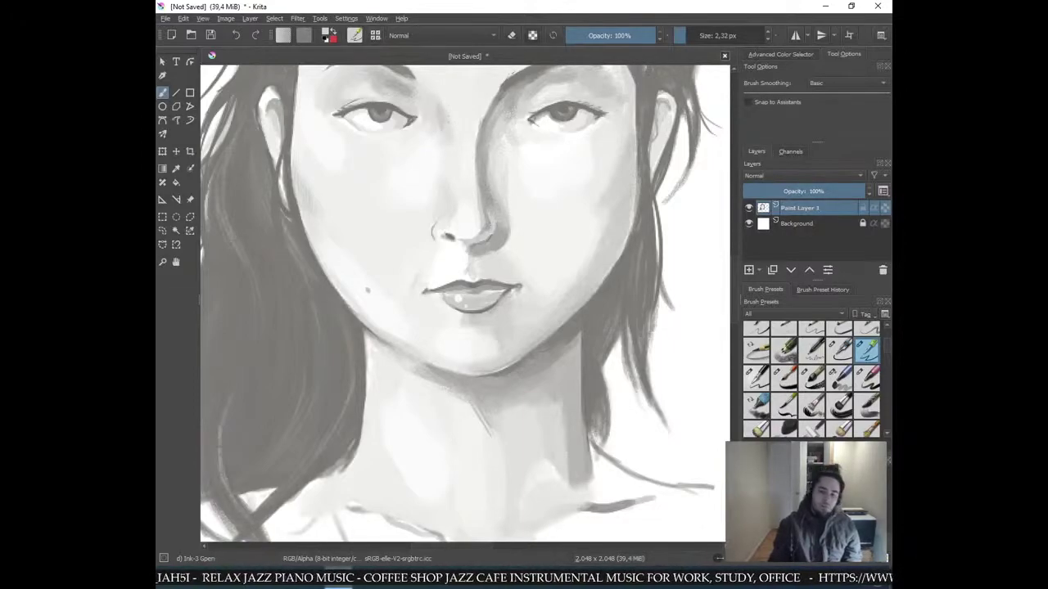
key(minus)
key(minus)
key(minus)
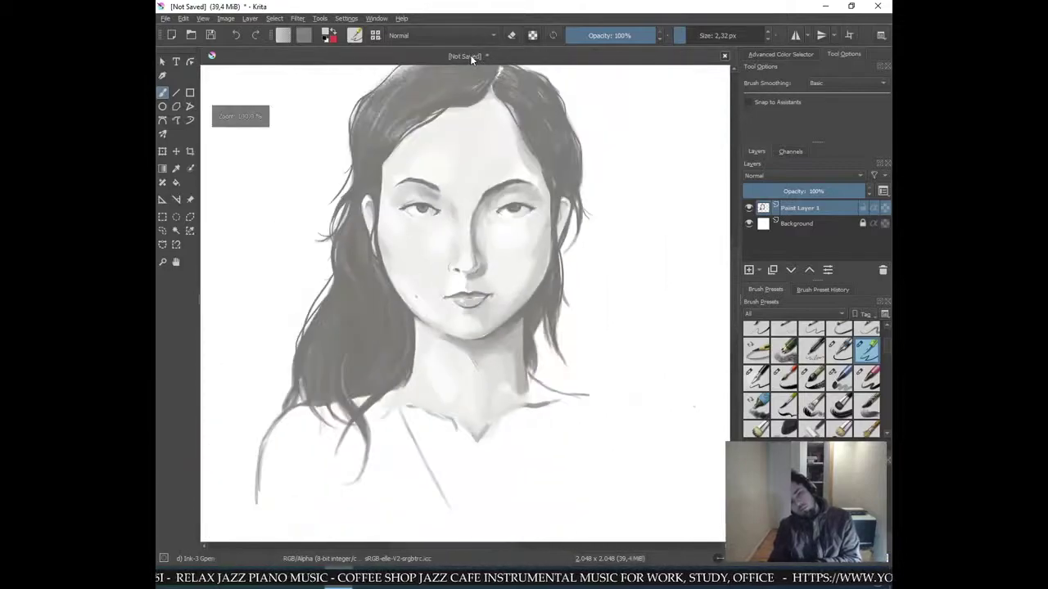
key(plus)
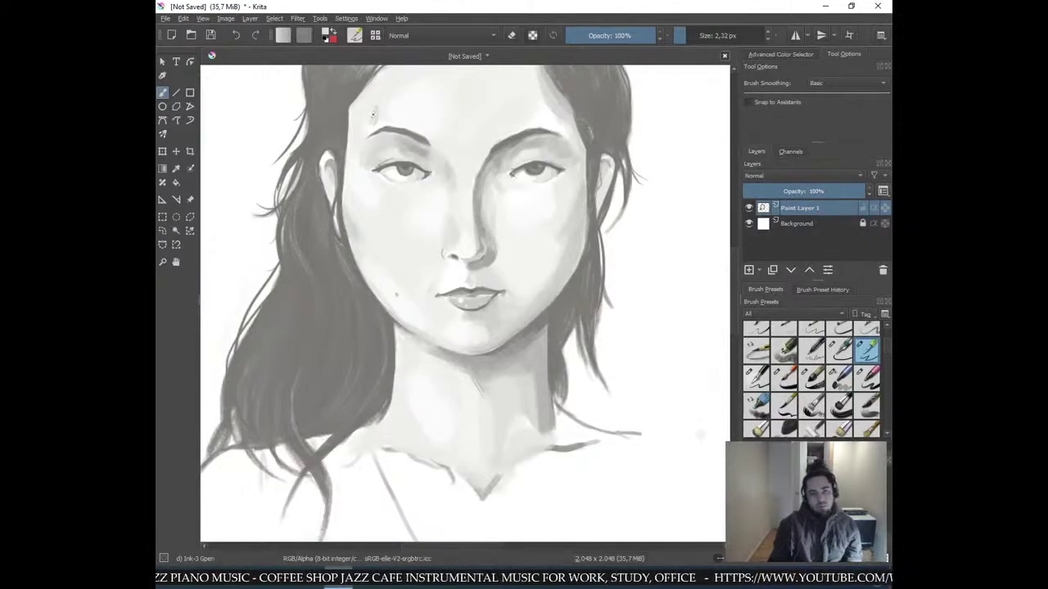
- Sample the light forehead tone and touch up the skin above the left-hand eyebrow
ctrl+click(395, 85)
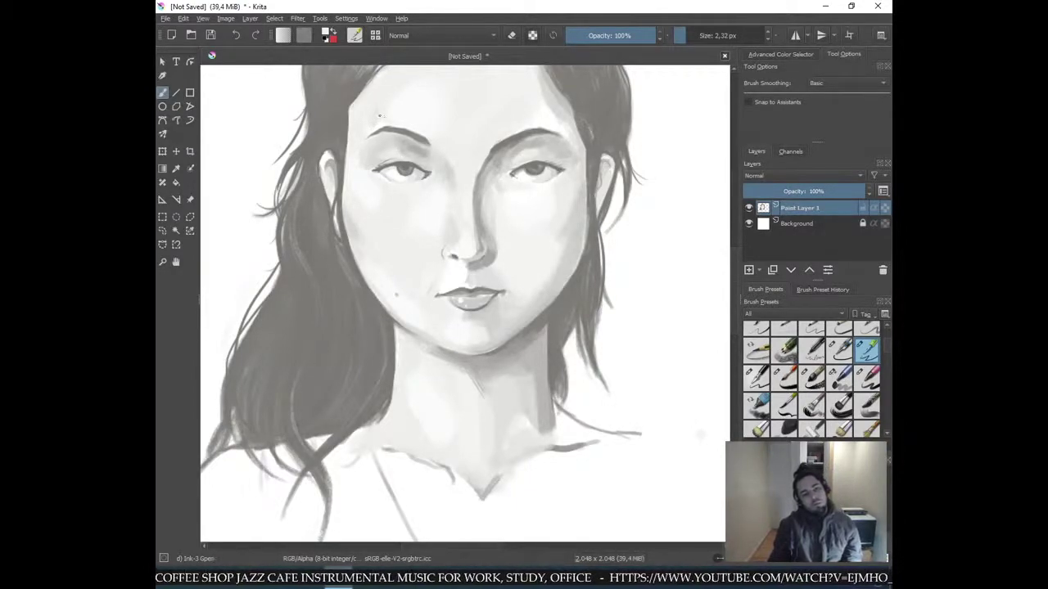
key(ctrl+minus)
key(ctrl+minus)
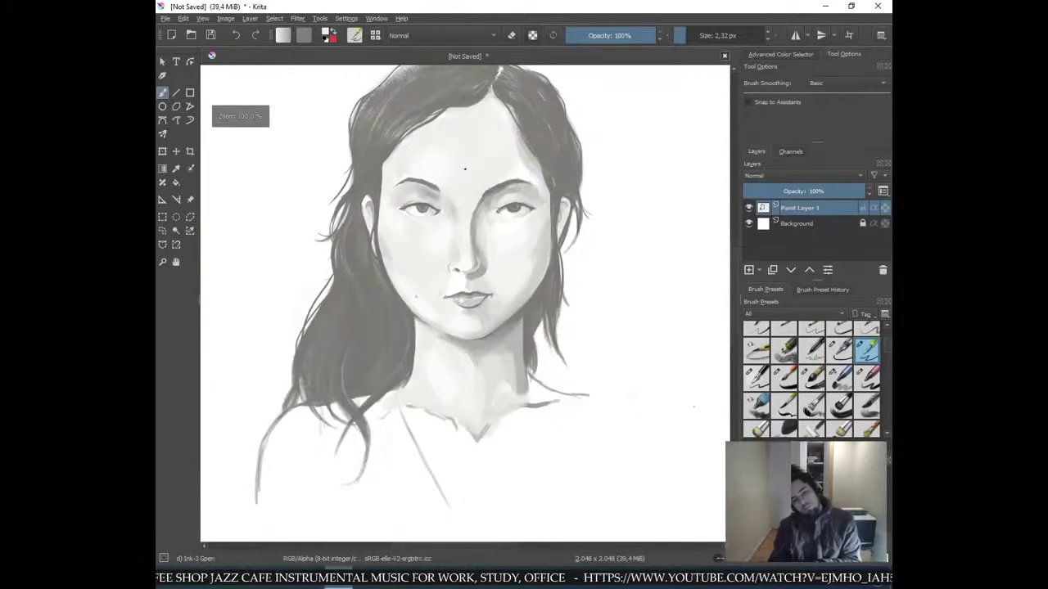
key(ctrl+plus)
key(ctrl+plus)
key(ctrl+plus)
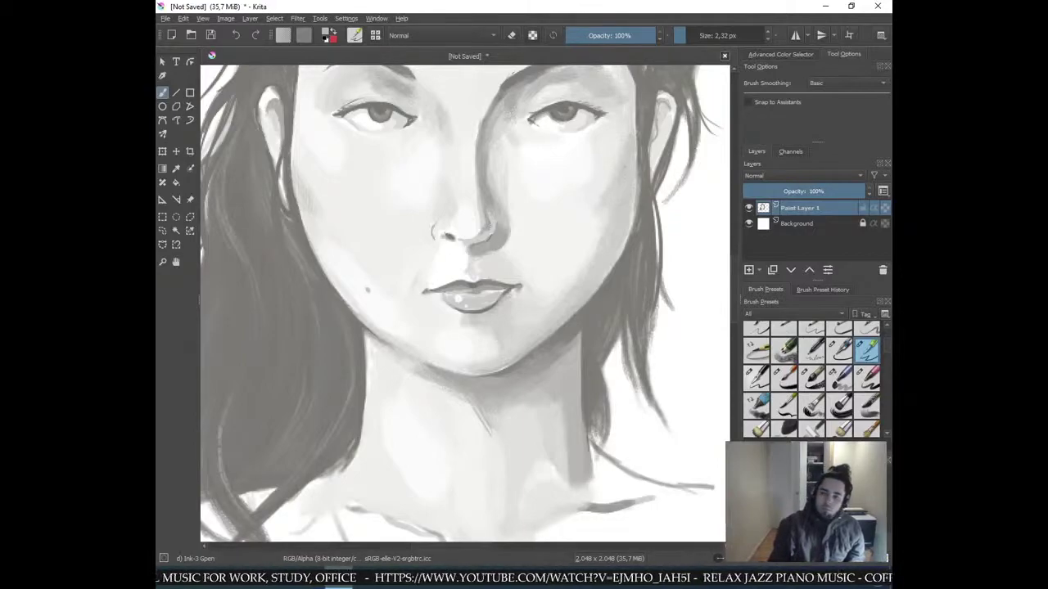
- Try a short stroke on the outer edge of the right-hand cheek beside the hair and undo it
mouse_move(627, 175)
mouse_down()
mouse_move(609, 211)
mouse_move(619, 178)
mouse_up()
key(ctrl+z)
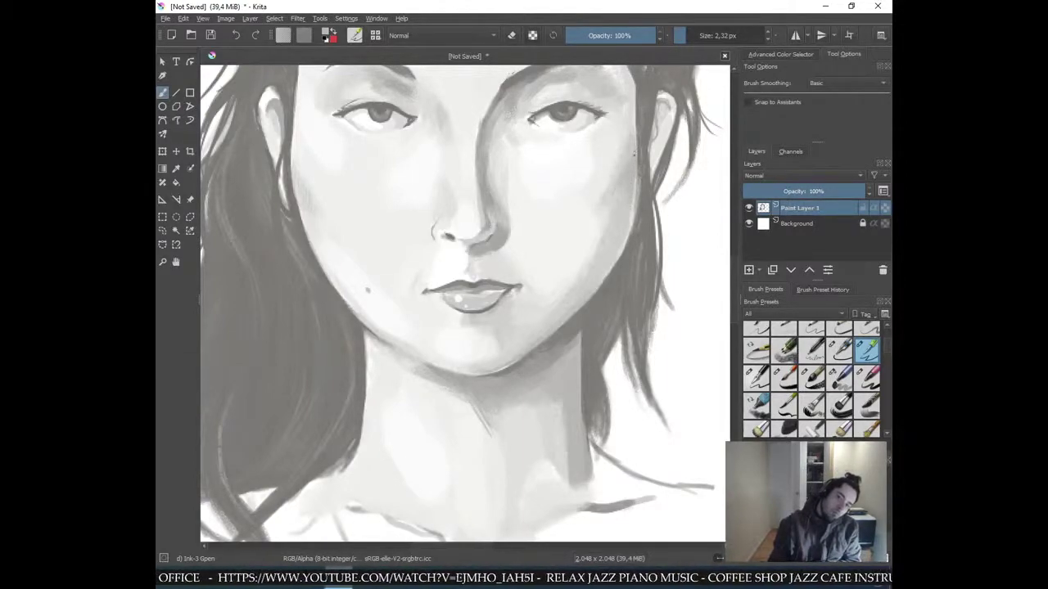
key(minus)
key(minus)
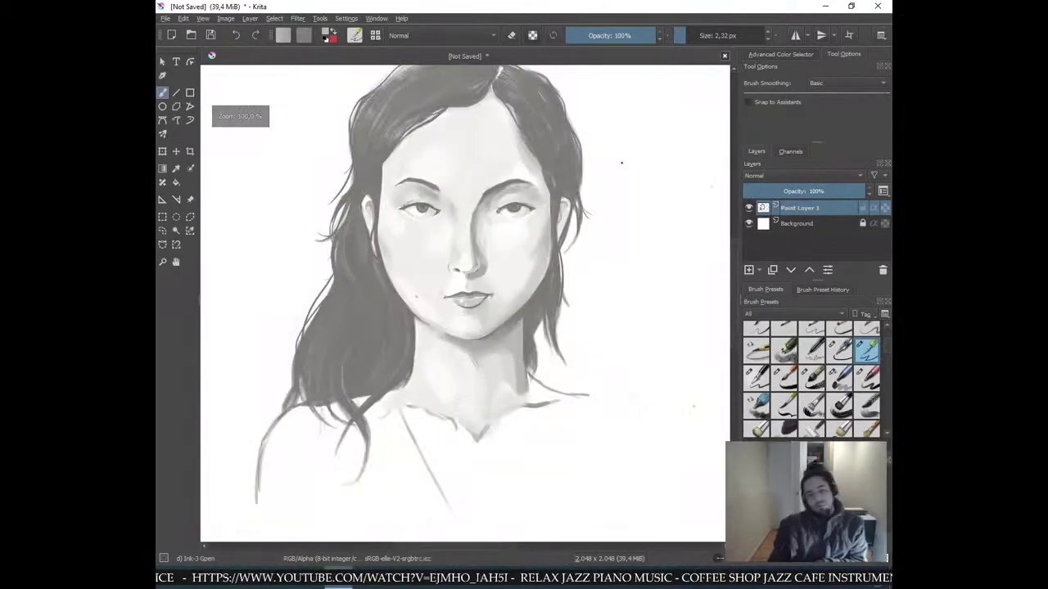
key(plus)
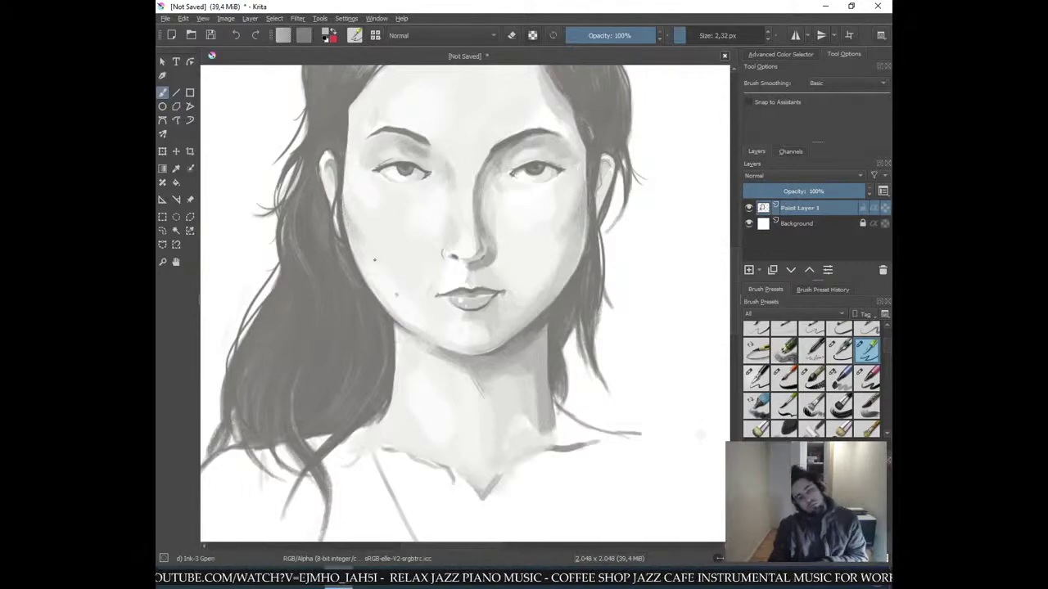
- Paint a short, fine stroke at the inner corner of the left-hand eye and check it against the whole portrait
key(minus)
key(minus)
key(plus)
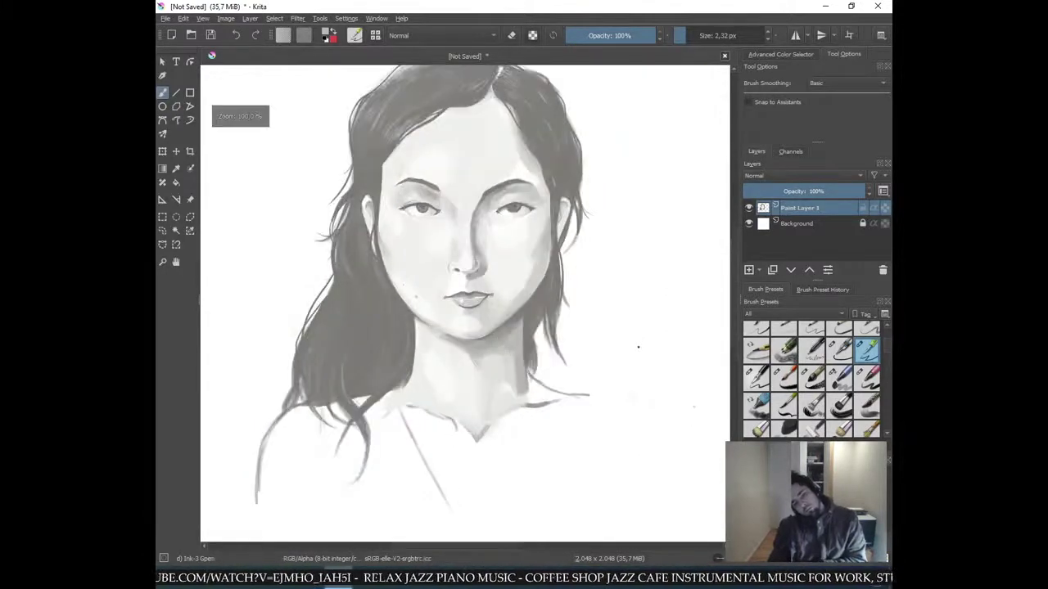
key(plus)
key(plus)
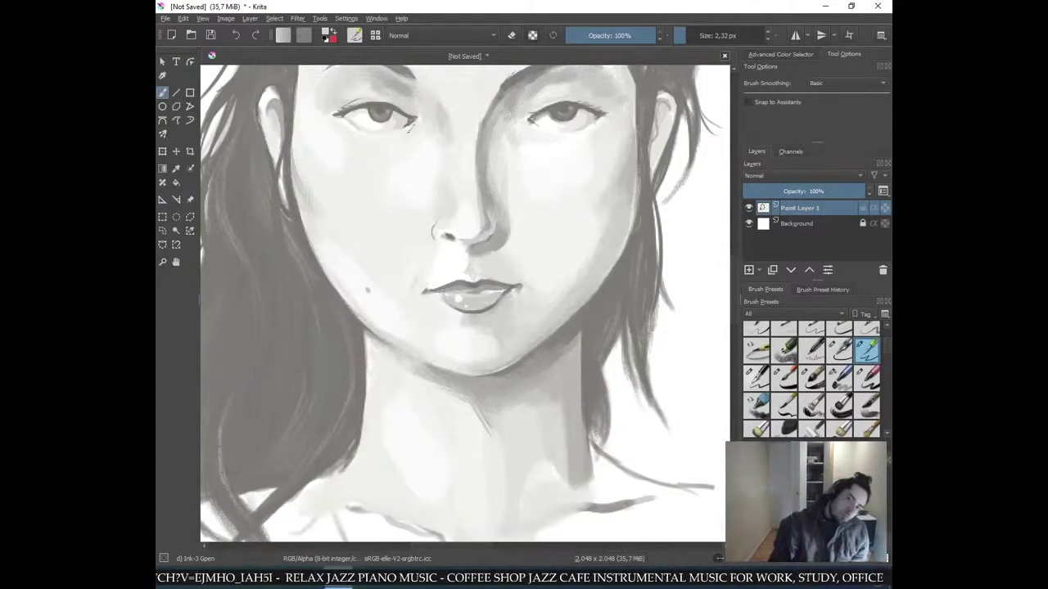
drag(407, 128, 412, 122)
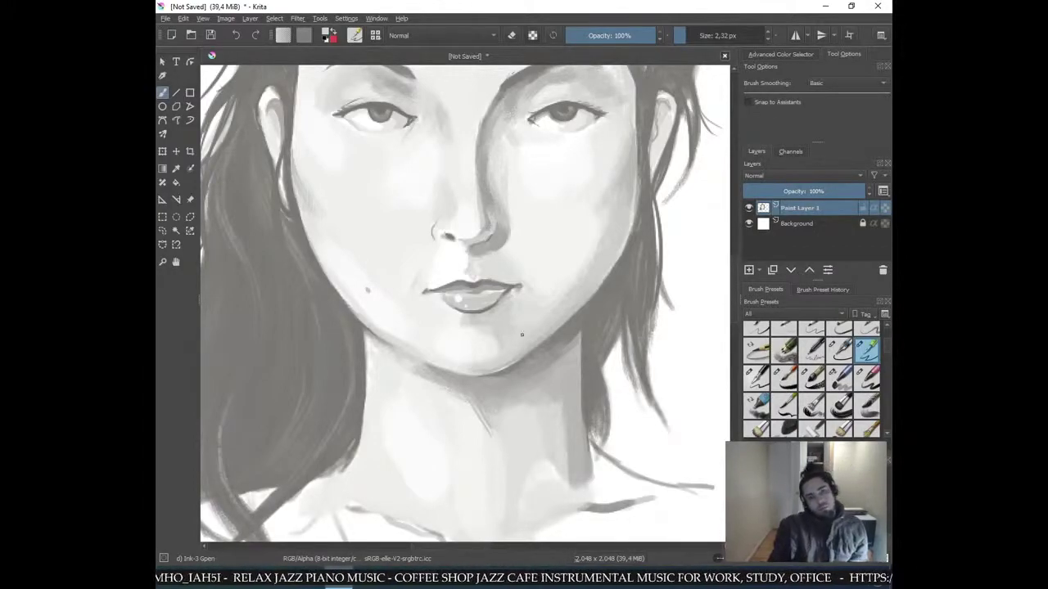
key(ctrl+minus)
key(ctrl+minus)
key(ctrl+minus)
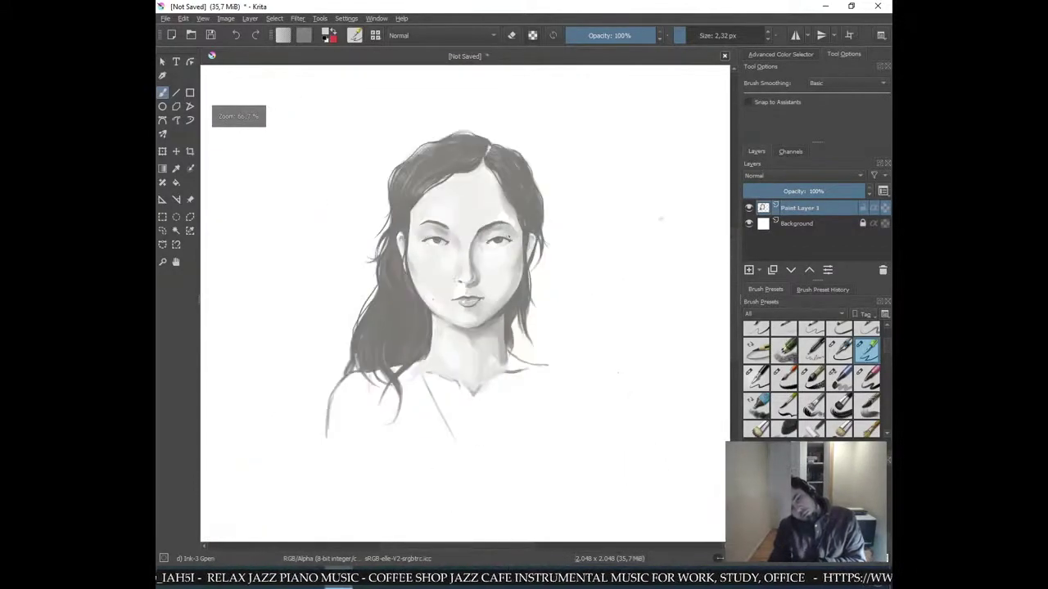
- Examine the balance of the eyes, brows and nose shadow up close and in the full portrait
key(plus)
key(plus)
key(plus)
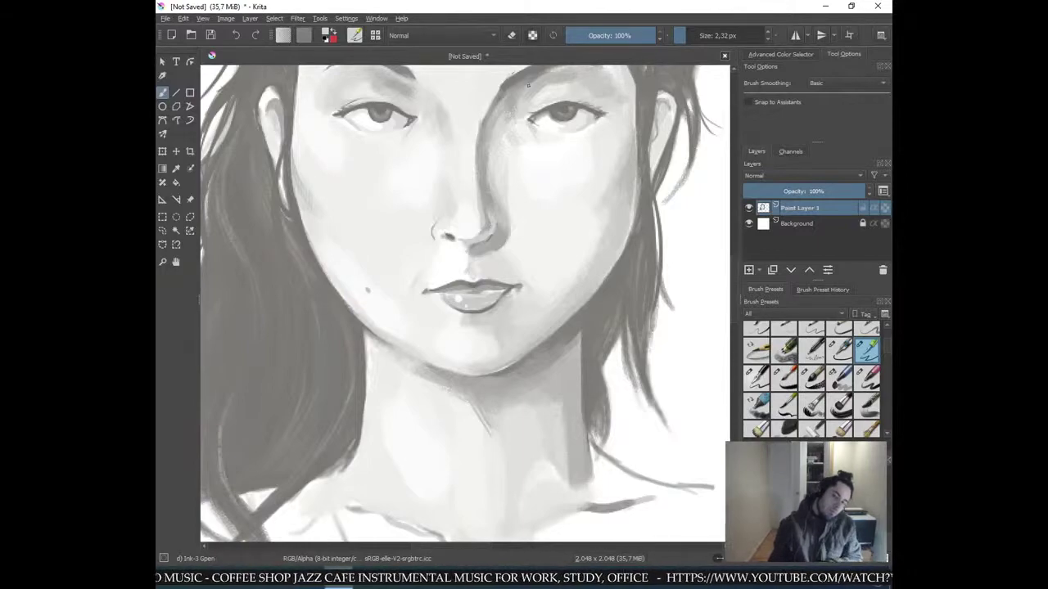
key(ctrl+minus)
key(ctrl+minus)
key(ctrl+minus)
key(ctrl+minus)
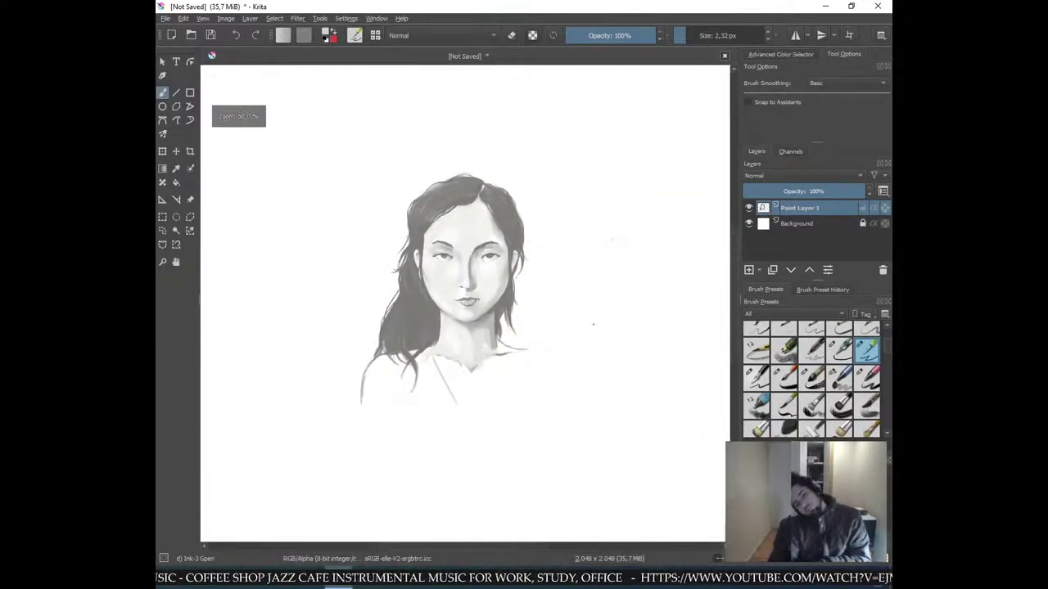
scroll(585, 328, up, 6)
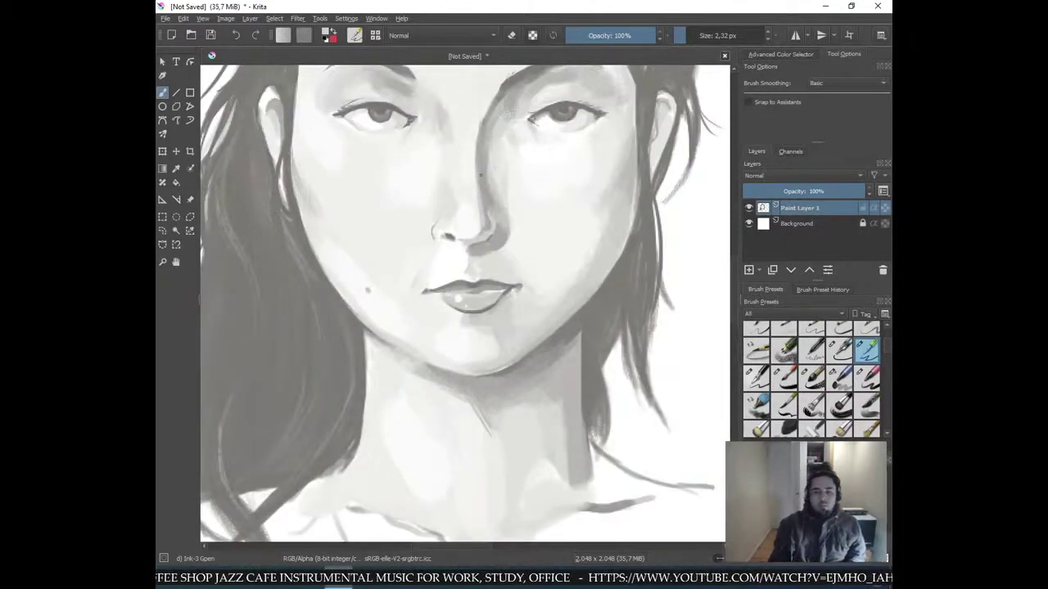
- Sample skin greys near the right-hand temple and shade the forehead along the hairline with the Marker Details brush
drag(513, 140, 510, 325)
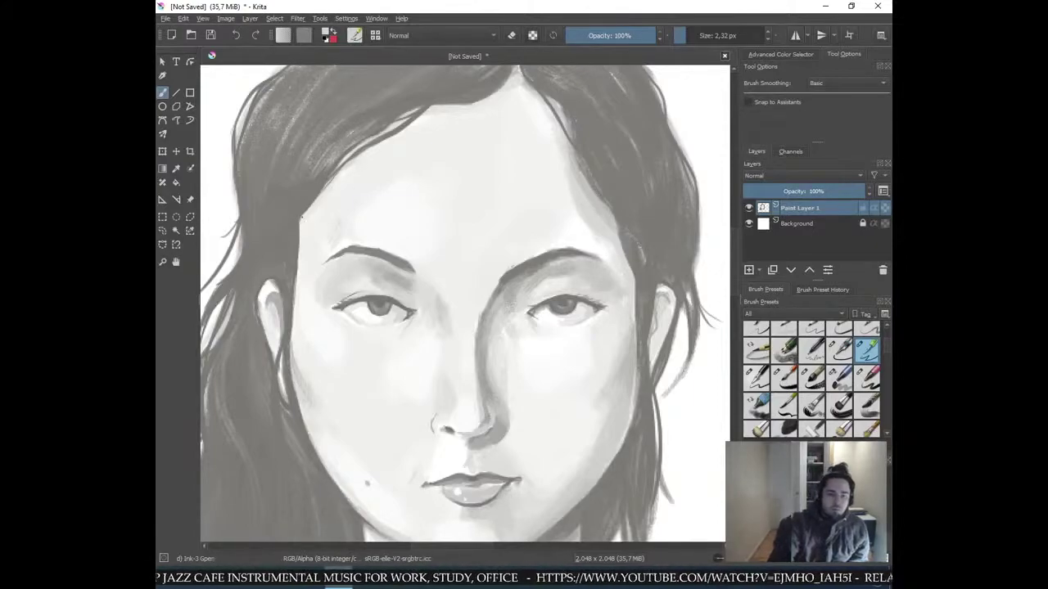
ctrl+click(594, 205)
click(783, 350)
click(865, 382)
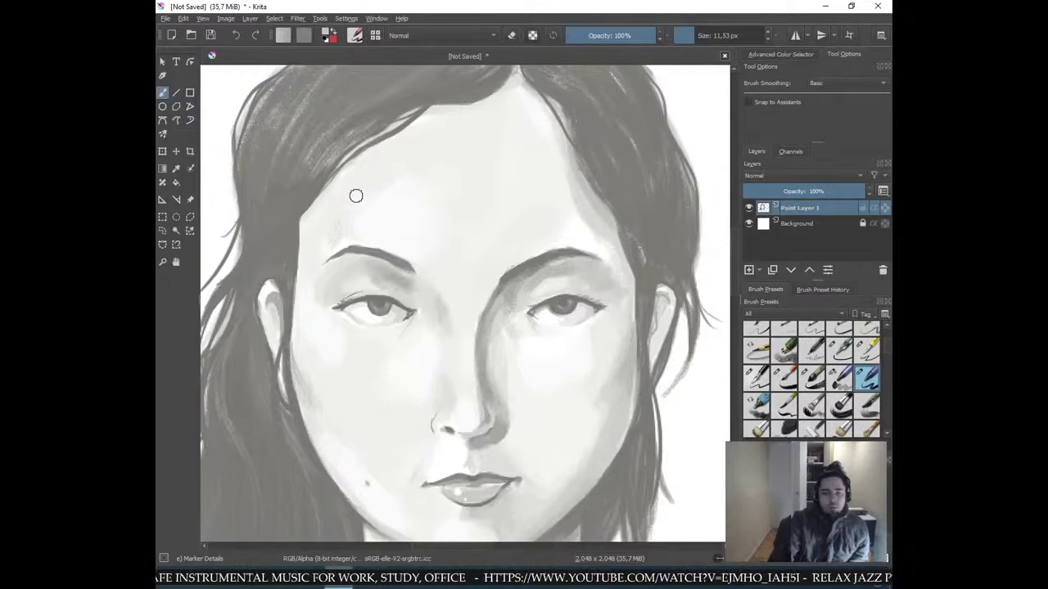
ctrl+click(579, 230)
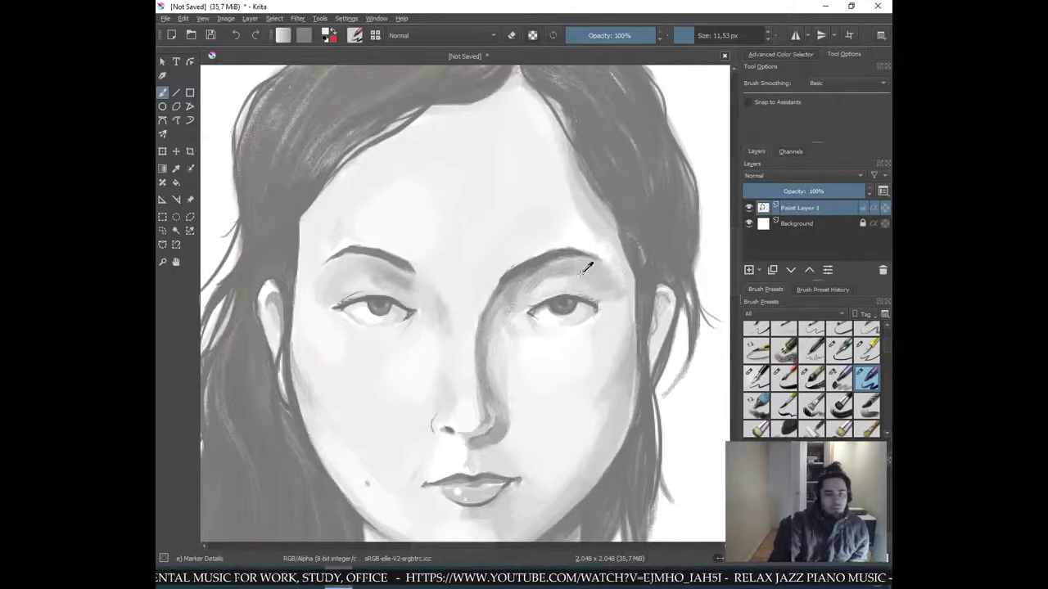
ctrl+click(594, 222)
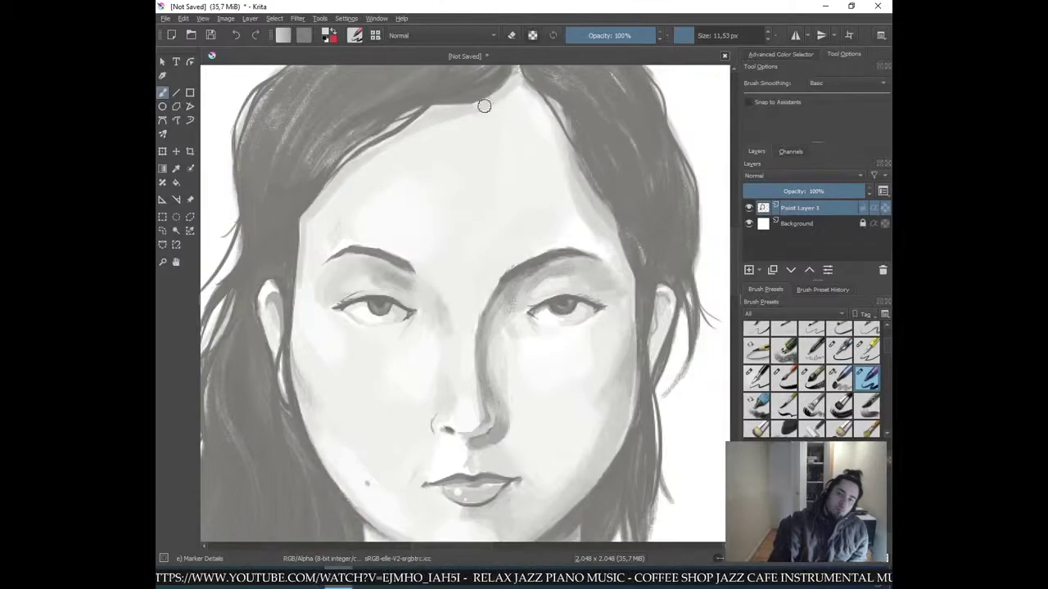
- Check the forehead and hairline shading against the full portrait at different magnifications
key(minus)
key(minus)
key(minus)
key(plus)
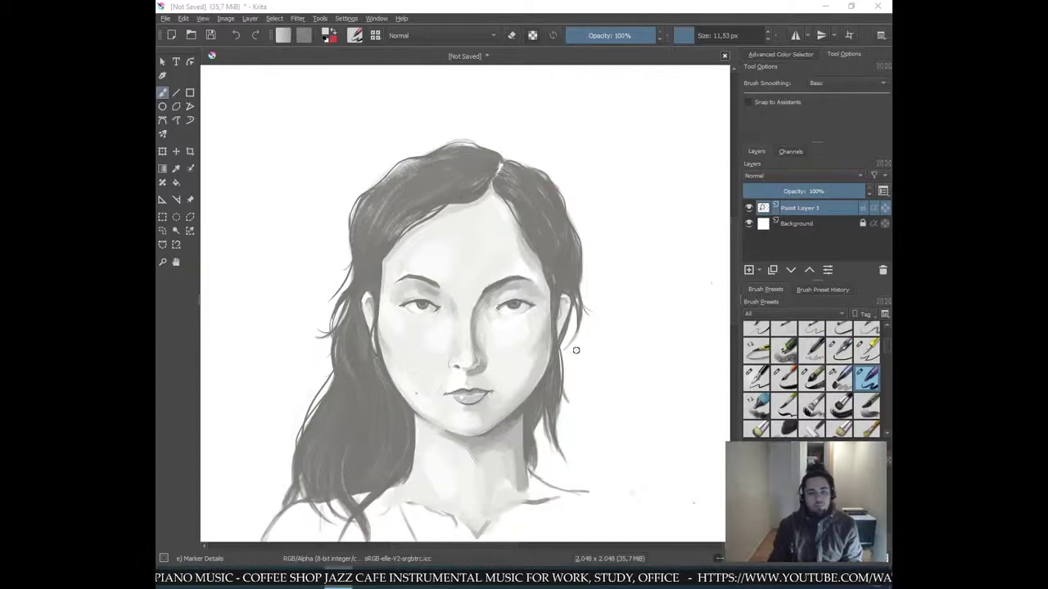
key(plus)
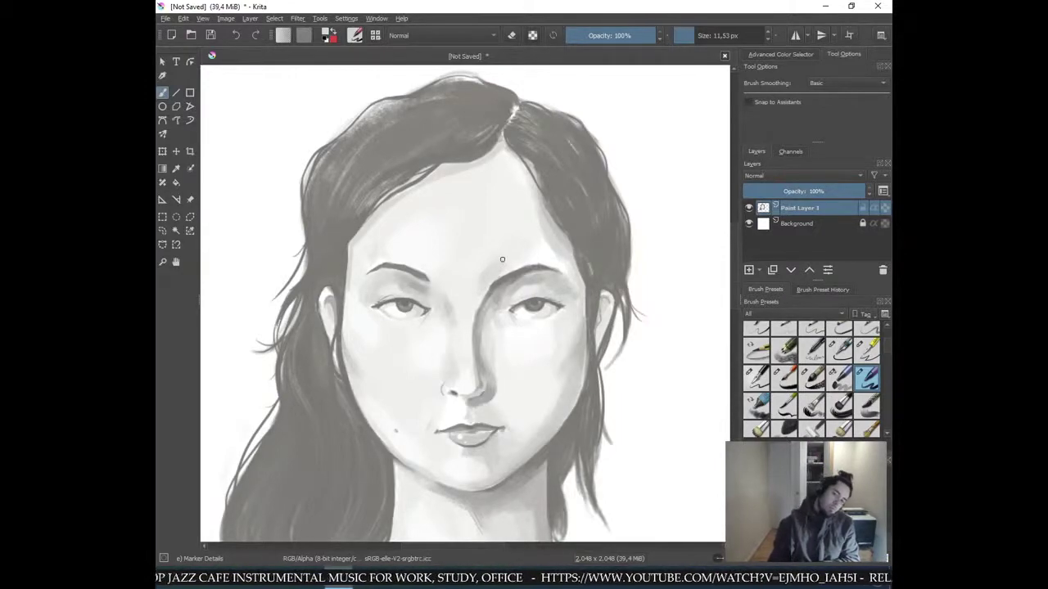
key(minus)
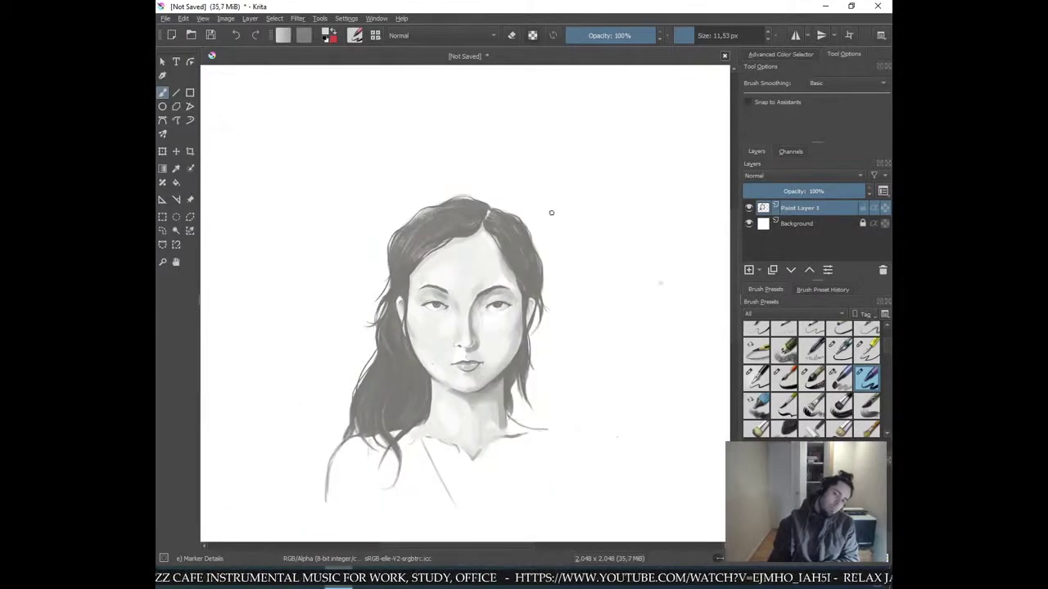
key(plus)
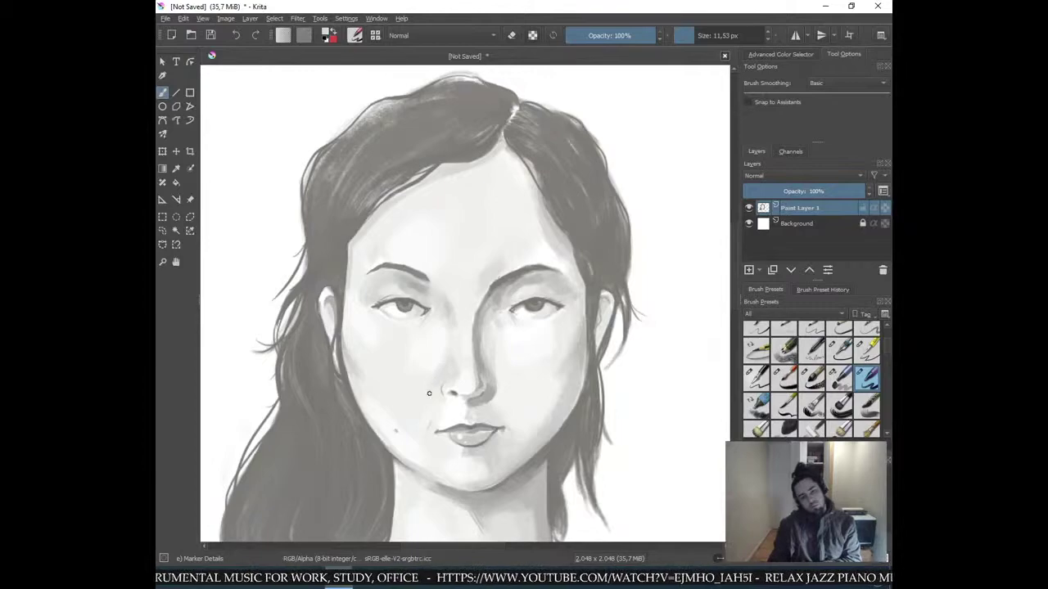
key(minus)
key(minus)
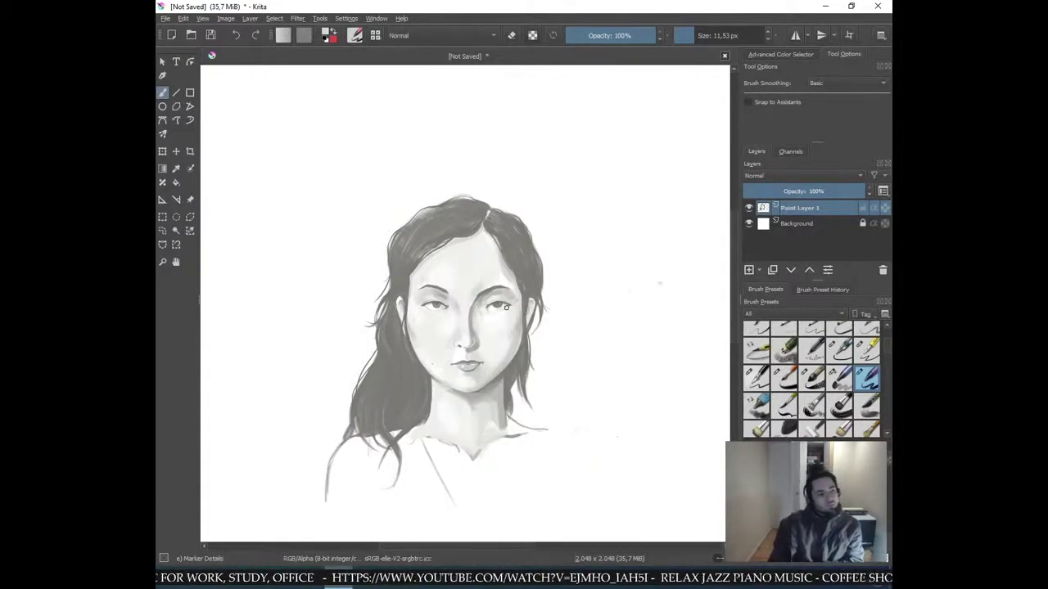
- Reduce the Marker Details brush to about 6.84 px for fine work around the eyes
key(plus)
key(plus)
key(plus)
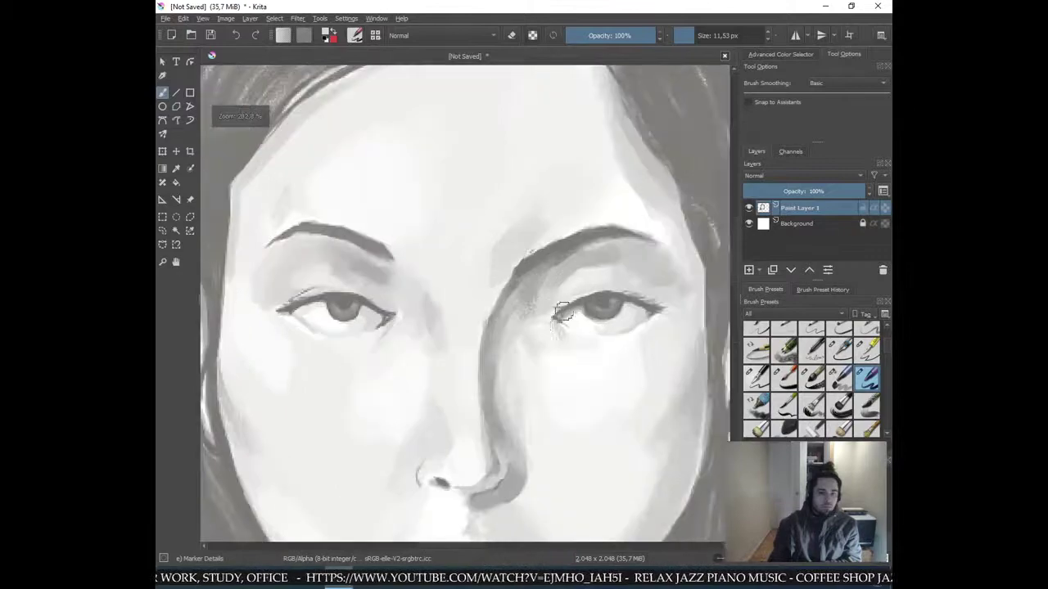
shift+drag(365, 366, 353, 369)
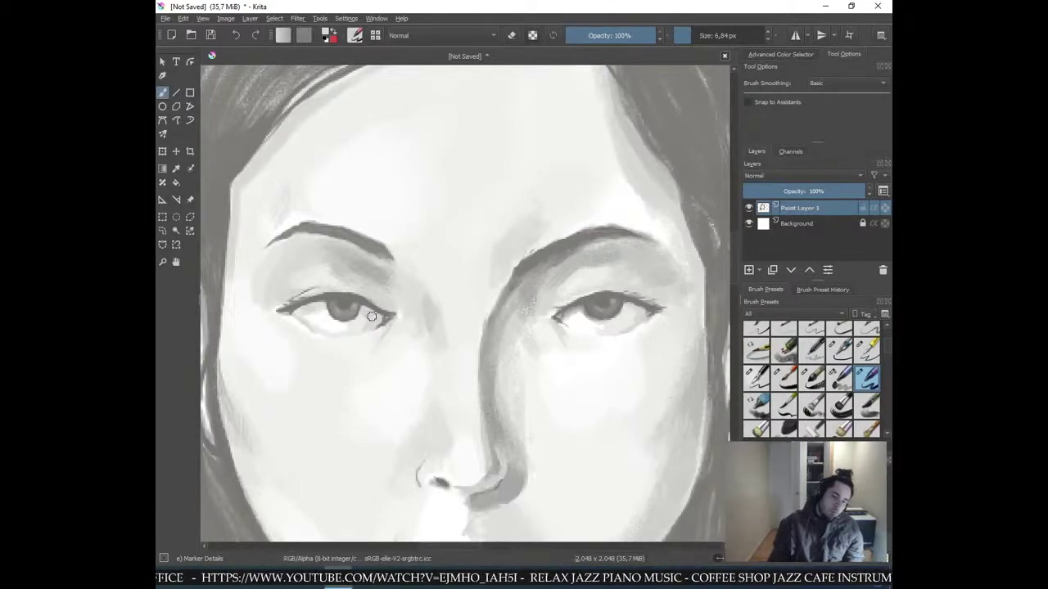
ctrl+click(378, 275)
drag(373, 320, 364, 308)
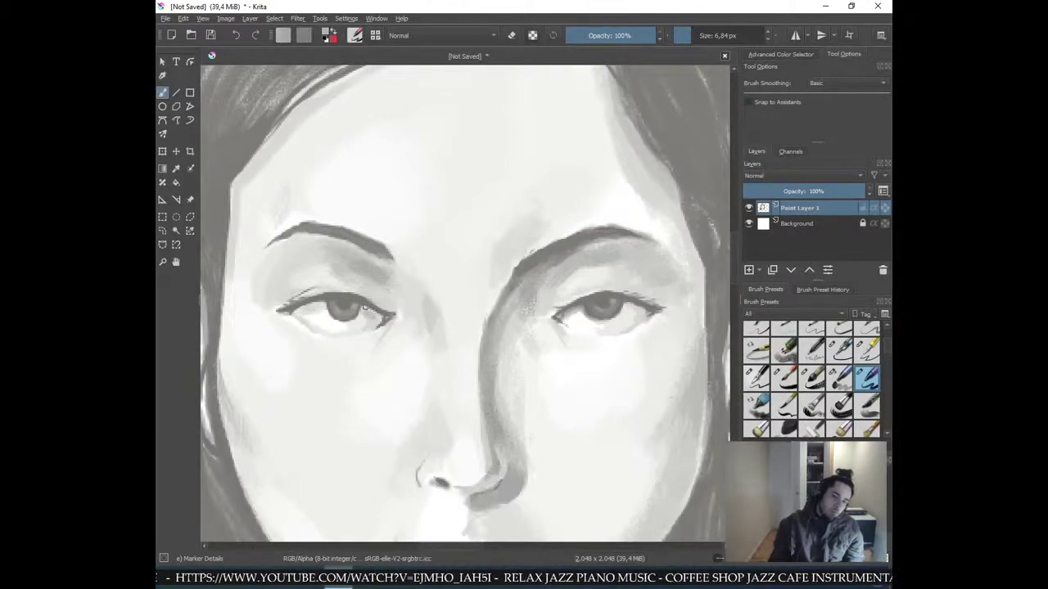
key(ctrl+z)
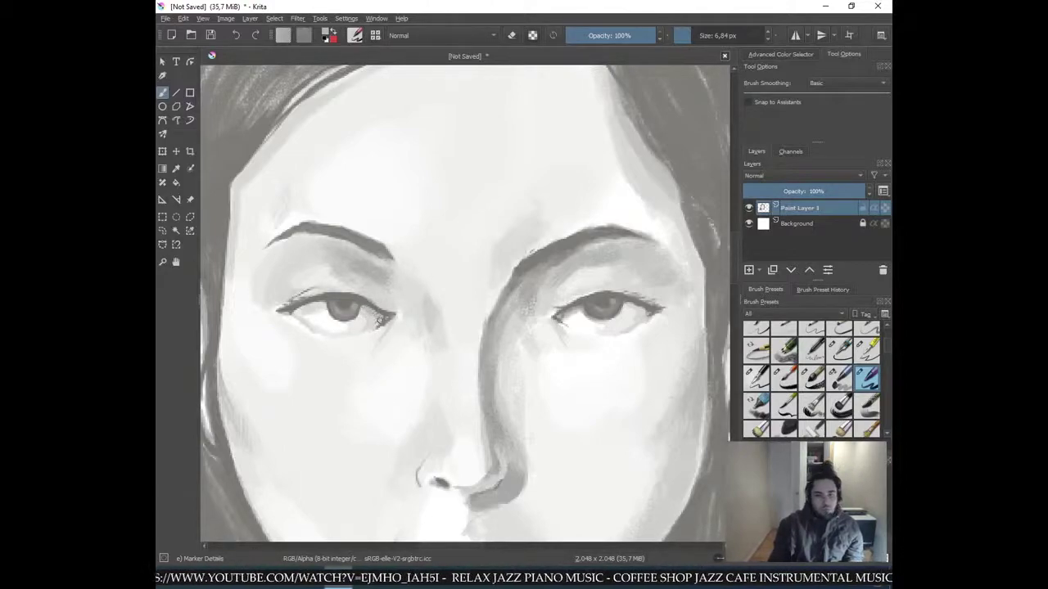
- Paint a short, fine stroke at the outer corner of the left-hand eye and check the eyes against the whole portrait
drag(295, 315, 302, 311)
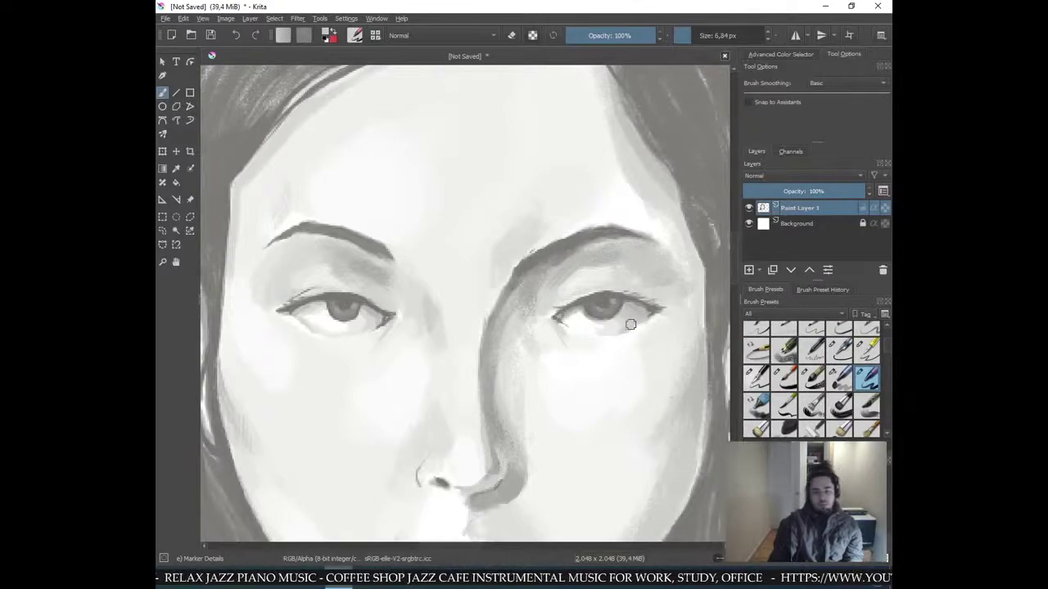
key(ctrl+minus)
key(ctrl+minus)
key(ctrl+minus)
key(ctrl+minus)
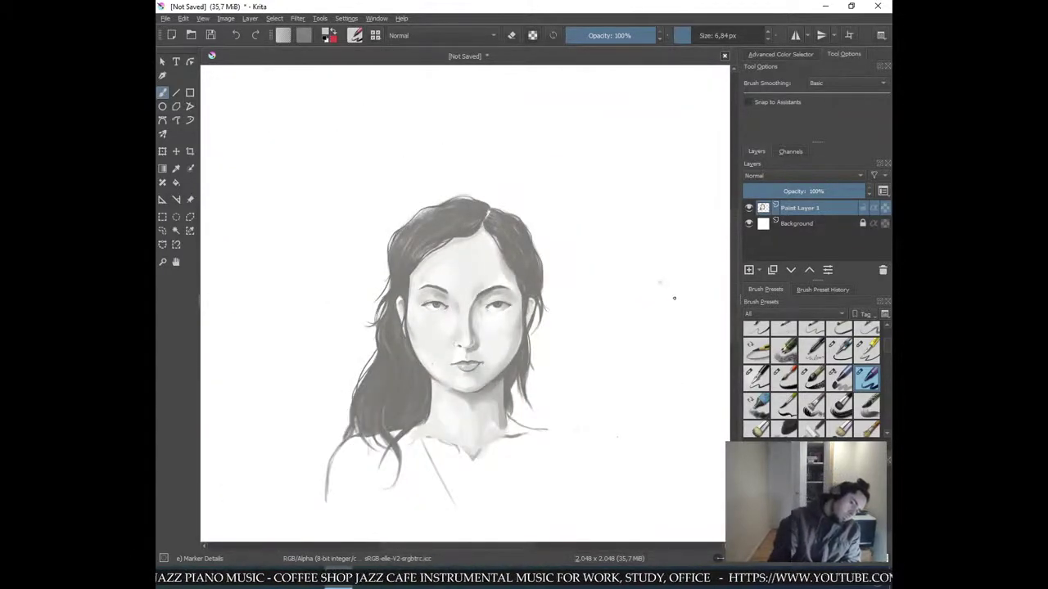
key(plus)
key(plus)
key(plus)
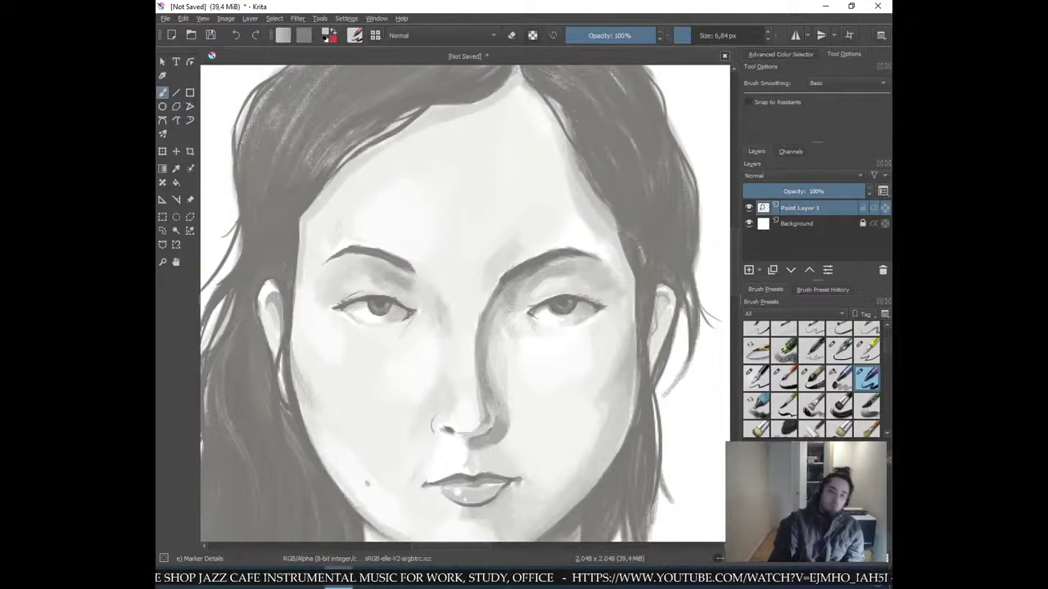
key(minus)
key(minus)
key(minus)
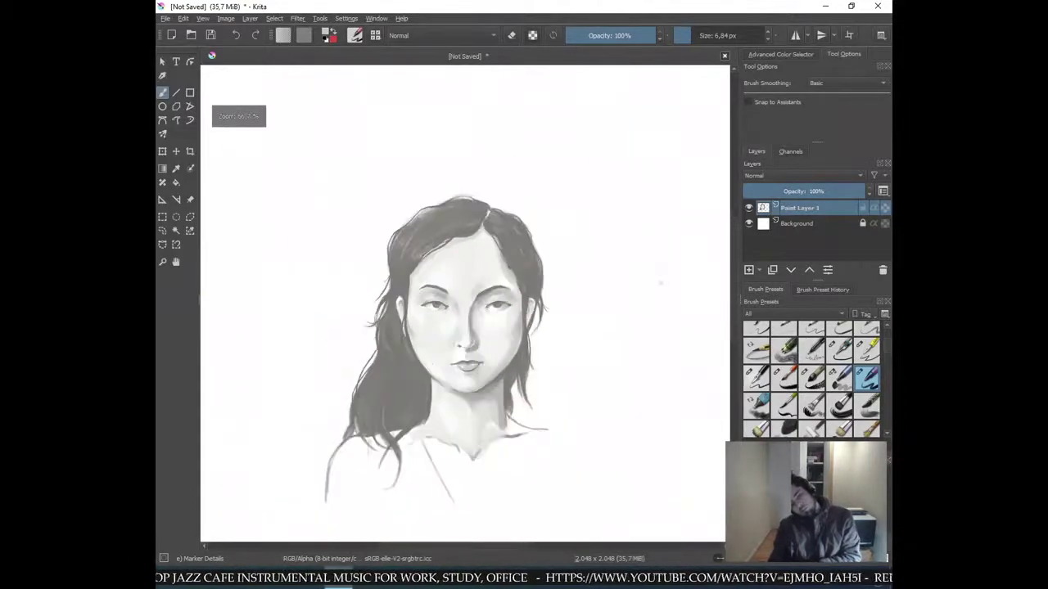
- Sample light skin greys from the nose and beside the left-hand eye's inner corner, comparing the face with the full portrait
key(plus)
key(plus)
ctrl+click(446, 407)
ctrl+click(463, 405)
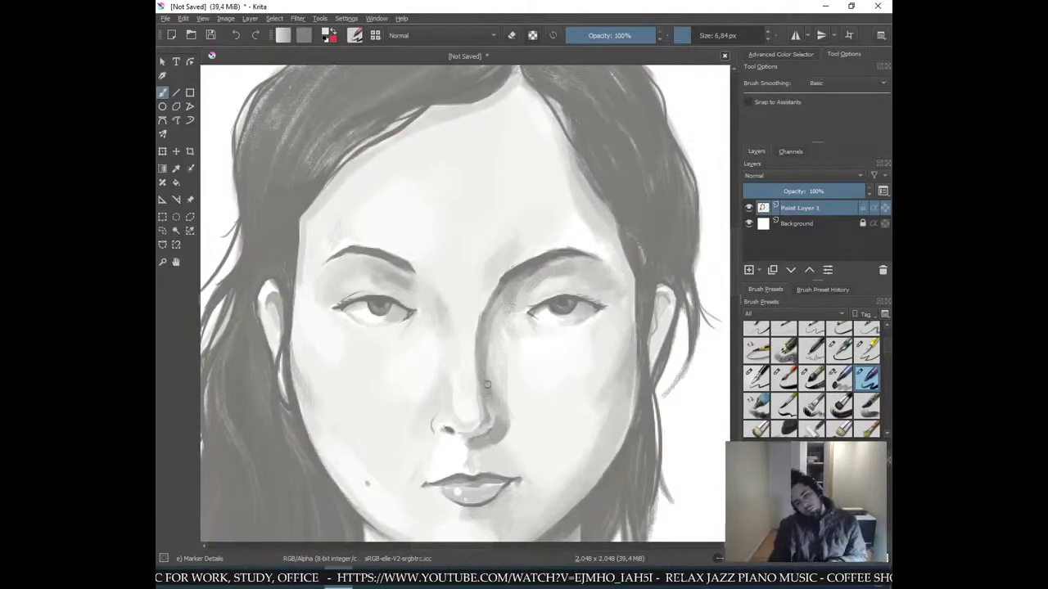
key(ctrl+minus)
key(ctrl+minus)
key(ctrl+minus)
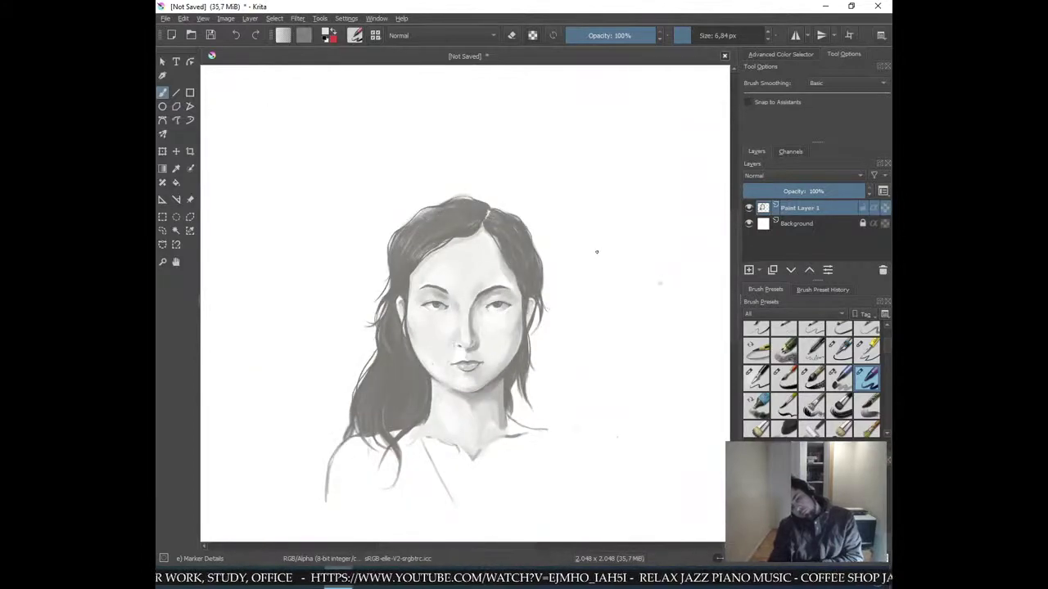
scroll(458, 327, up, 5)
ctrl+click(442, 309)
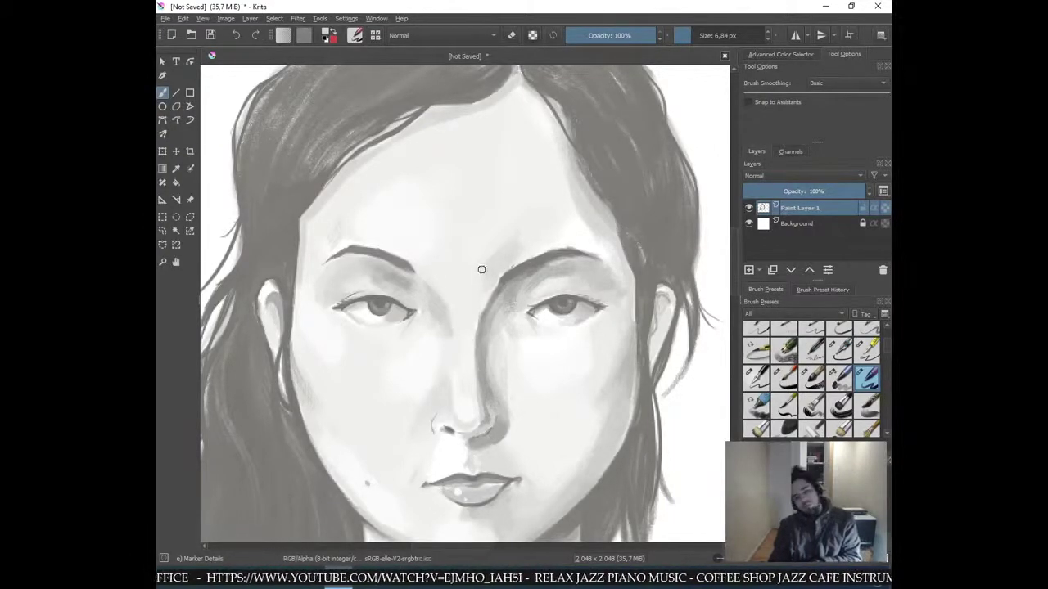
key(ctrl+minus)
key(ctrl+minus)
key(ctrl+minus)
key(ctrl+minus)
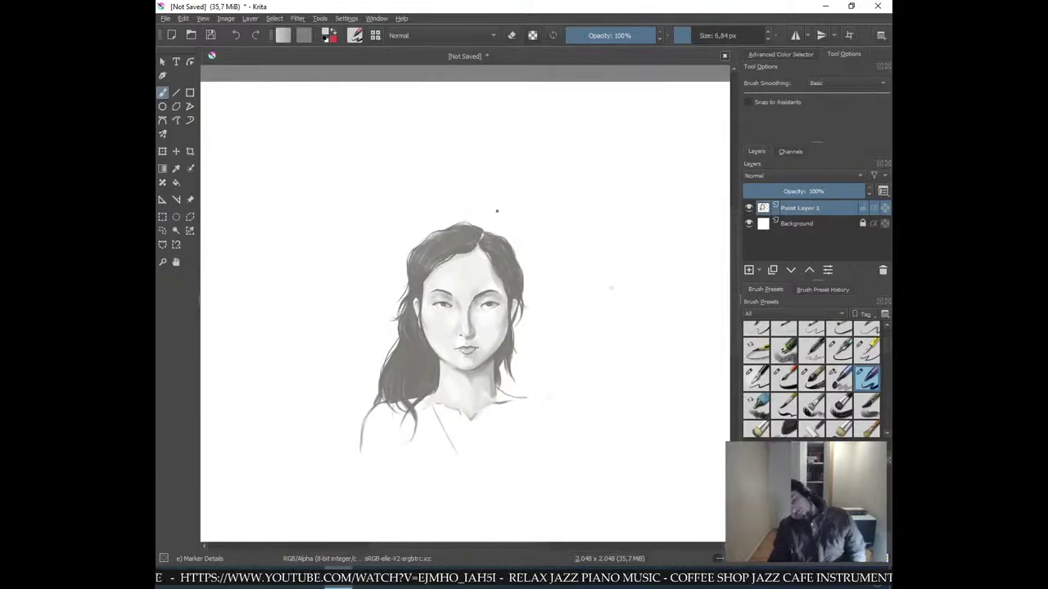
- Examine the shading of the forehead, brows and nose up close and in the full portrait
key(plus)
key(plus)
key(plus)
key(plus)
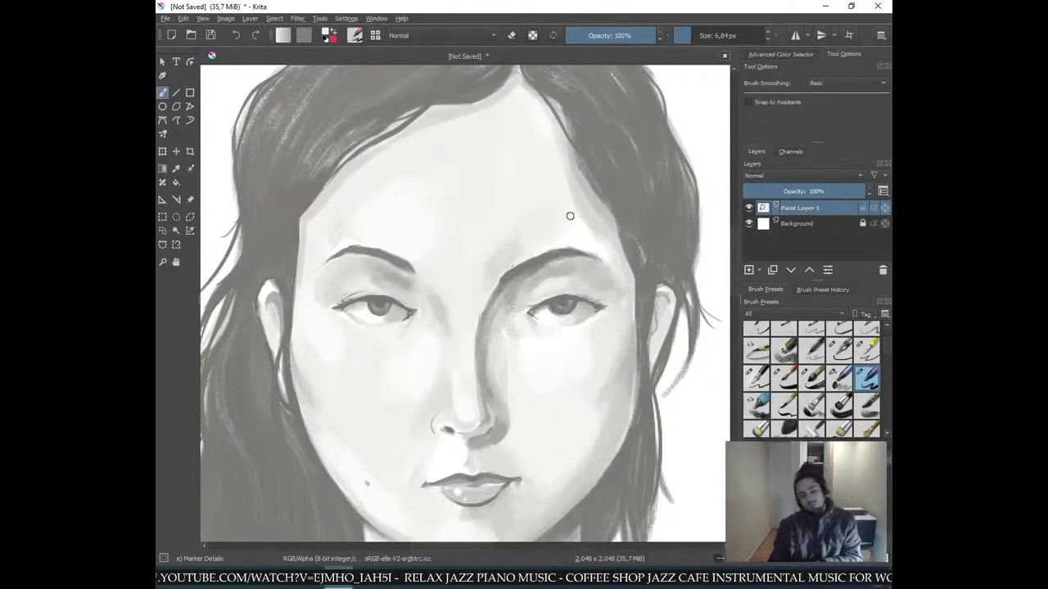
key(minus)
key(minus)
key(minus)
key(minus)
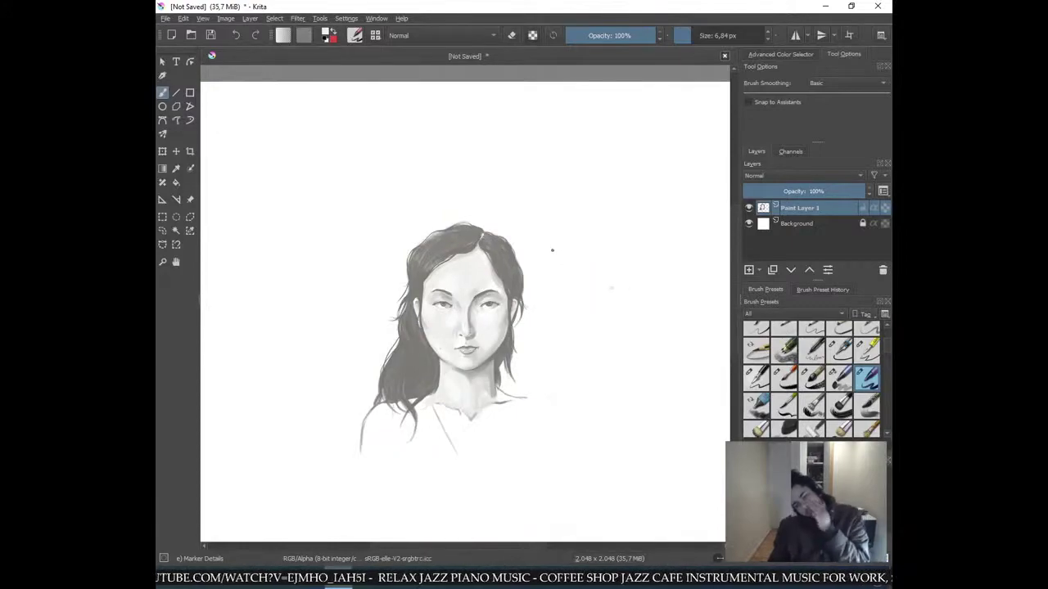
- Enlarge the brush to about 17.30 px and soften the cheek beside the left-hand nostril with sampled skin greys
key(plus)
key(plus)
key(plus)
key(plus)
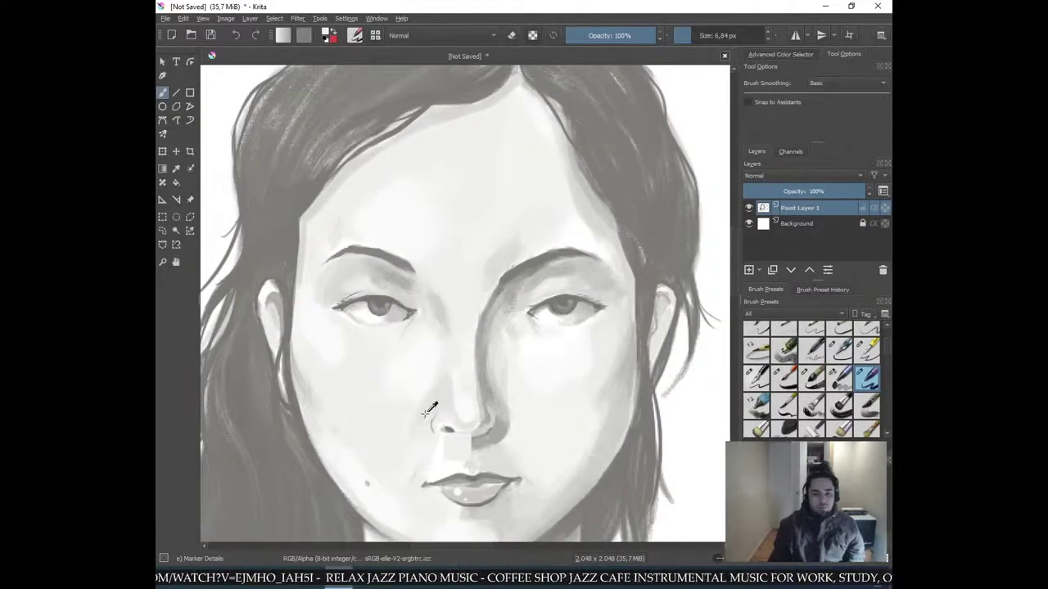
mouse_move(423, 409)
shift+mouse_down()
mouse_move(434, 408)
mouse_move(403, 436)
mouse_move(428, 389)
shift+mouse_up()
ctrl+click(444, 395)
ctrl+click(427, 382)
drag(404, 424, 417, 411)
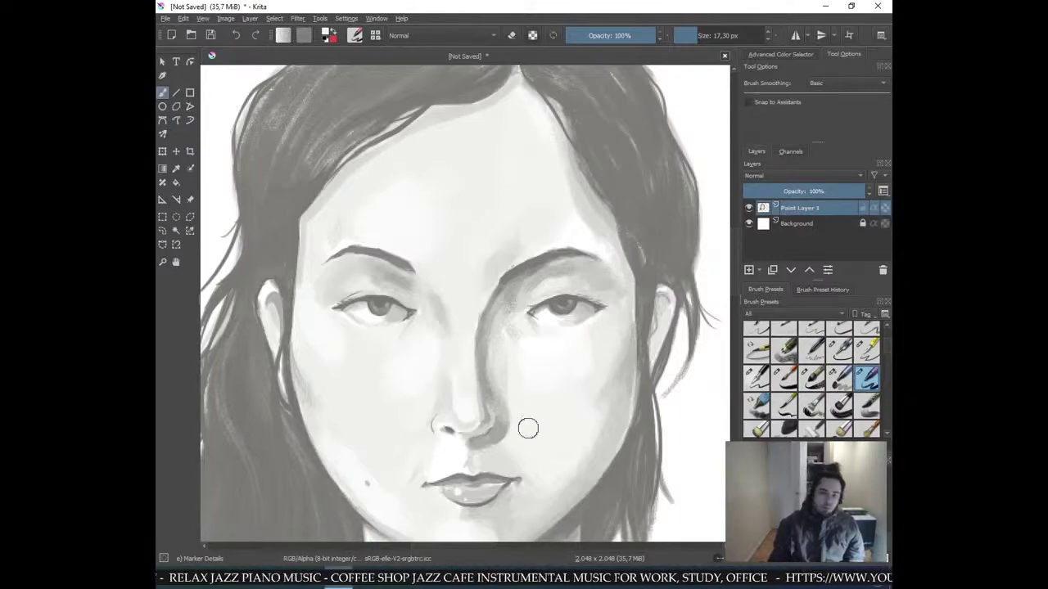
- Sample a grey beside the nose shadow and blend the cheek next to the right-hand nostril
ctrl+click(499, 377)
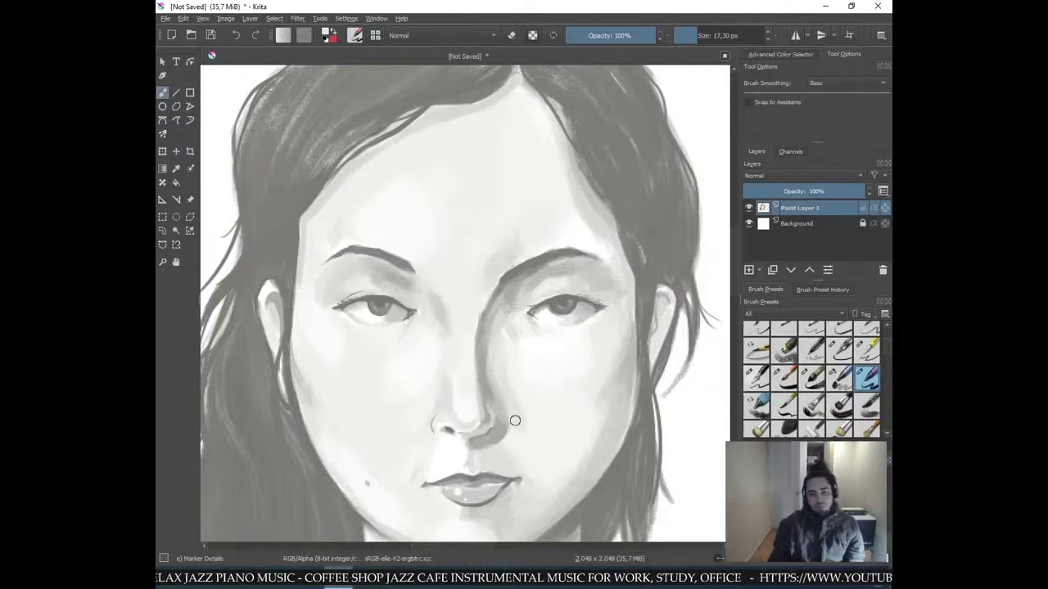
mouse_move(506, 429)
mouse_down()
mouse_move(514, 449)
mouse_move(531, 431)
mouse_up()
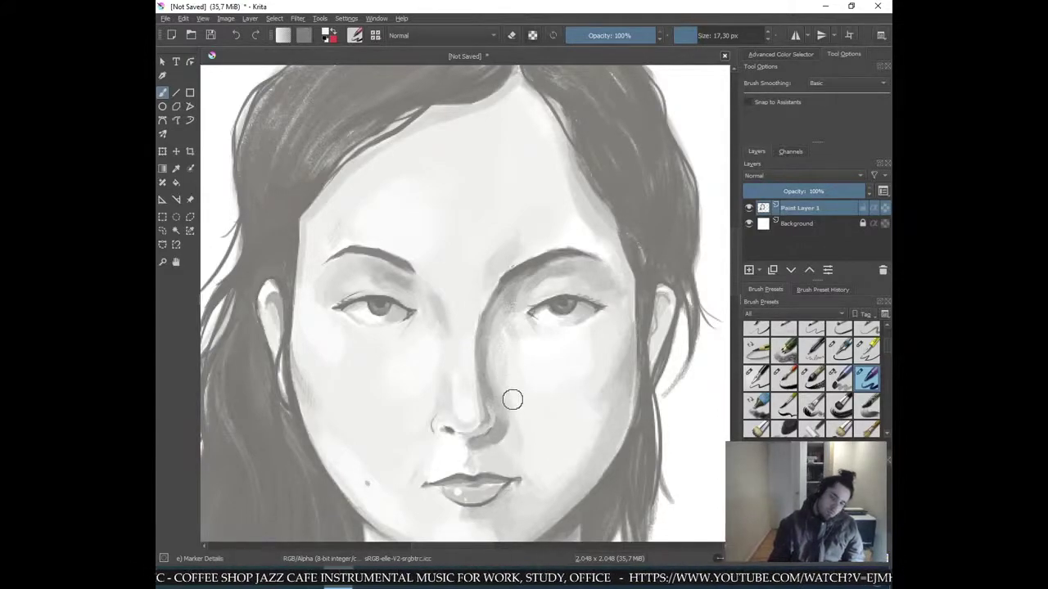
scroll(552, 266, down, 4)
scroll(552, 266, down, 1)
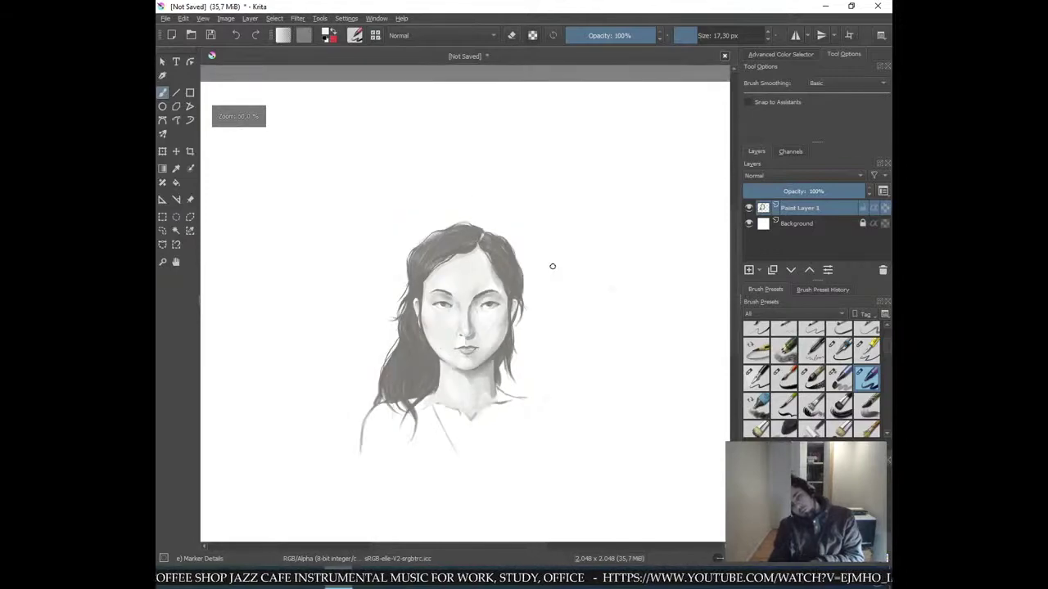
- Try a horizontal grey stroke on the neck under the chin, then undo it and view the whole portrait
scroll(545, 262, up, 4)
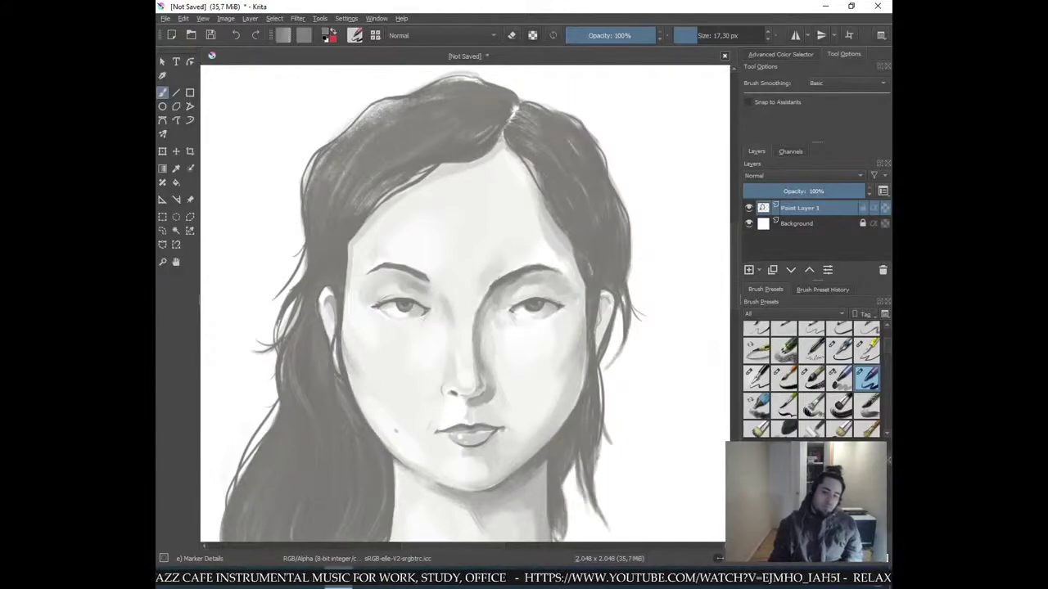
scroll(483, 460, up, 2)
drag(480, 460, 494, 88)
mouse_move(478, 321)
mouse_down()
mouse_move(540, 314)
mouse_move(525, 308)
mouse_move(542, 315)
mouse_move(465, 309)
mouse_move(550, 304)
mouse_move(532, 306)
mouse_move(559, 286)
mouse_move(539, 325)
mouse_up()
key(ctrl+z)
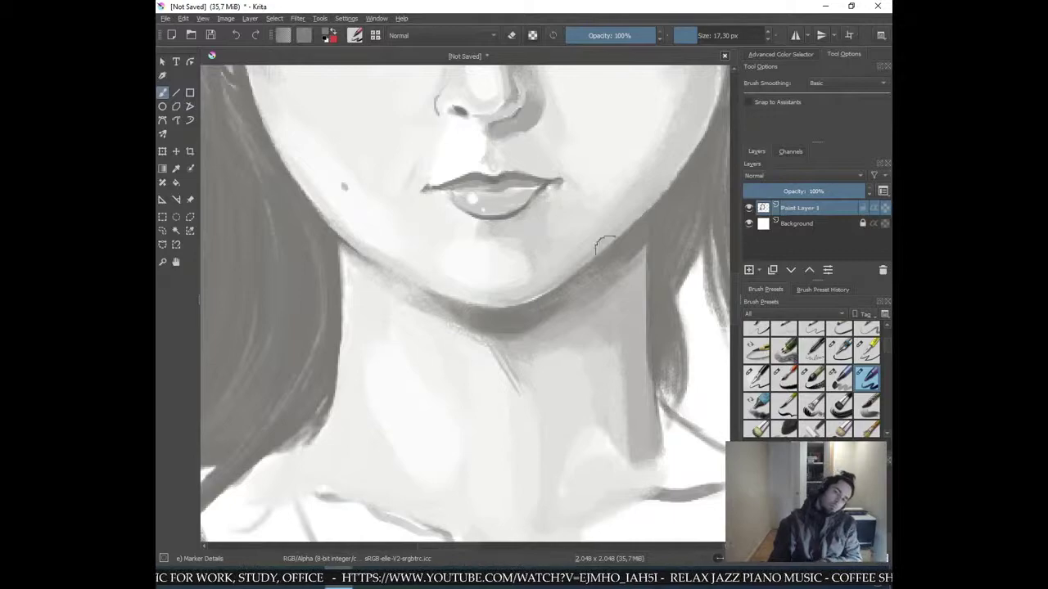
key(ctrl+minus)
key(ctrl+minus)
key(ctrl+minus)
key(ctrl+minus)
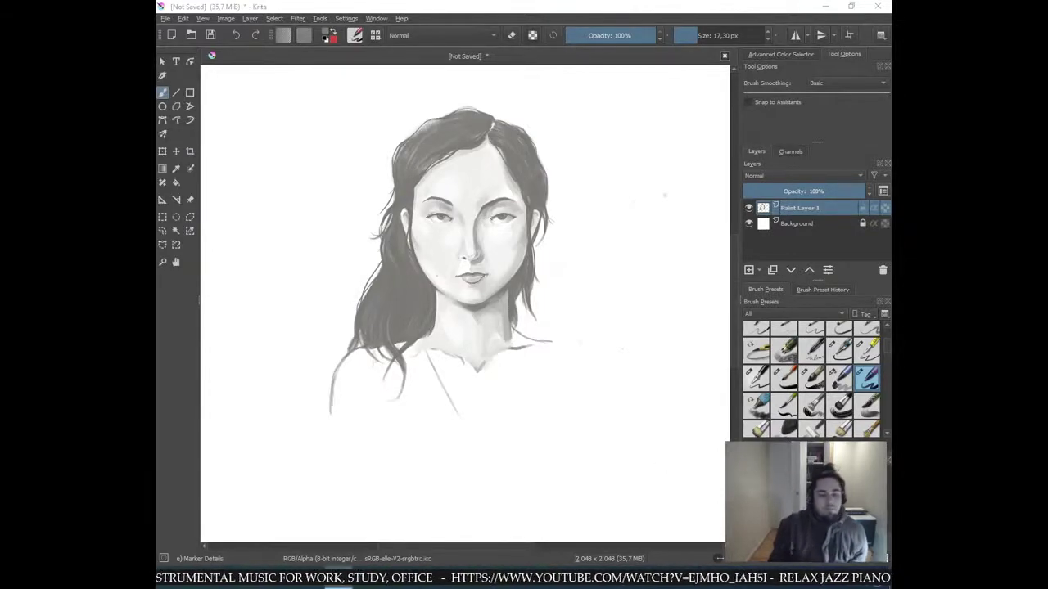
key(super+c)
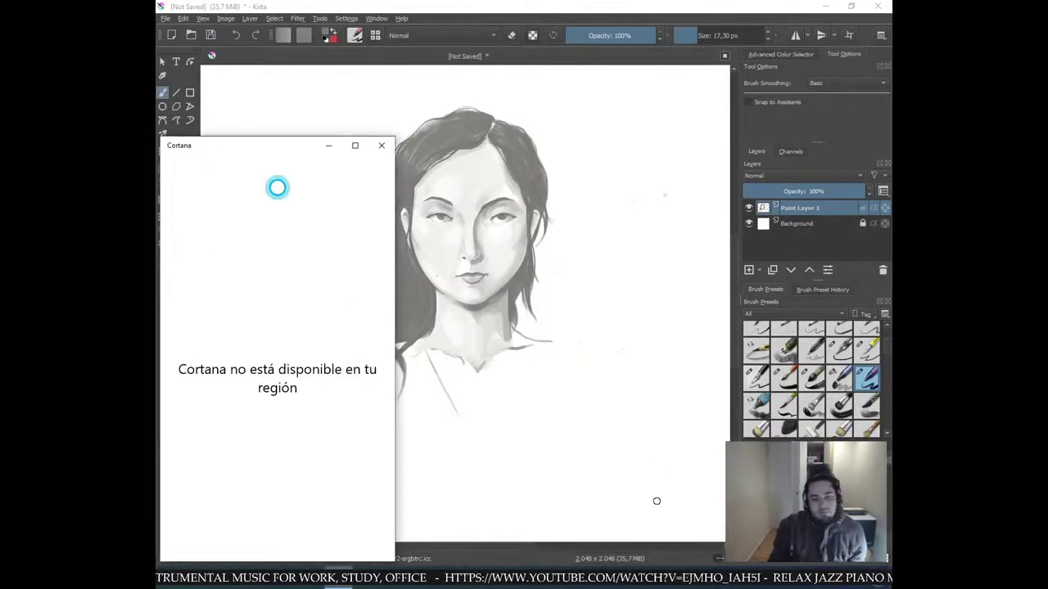
click(382, 146)
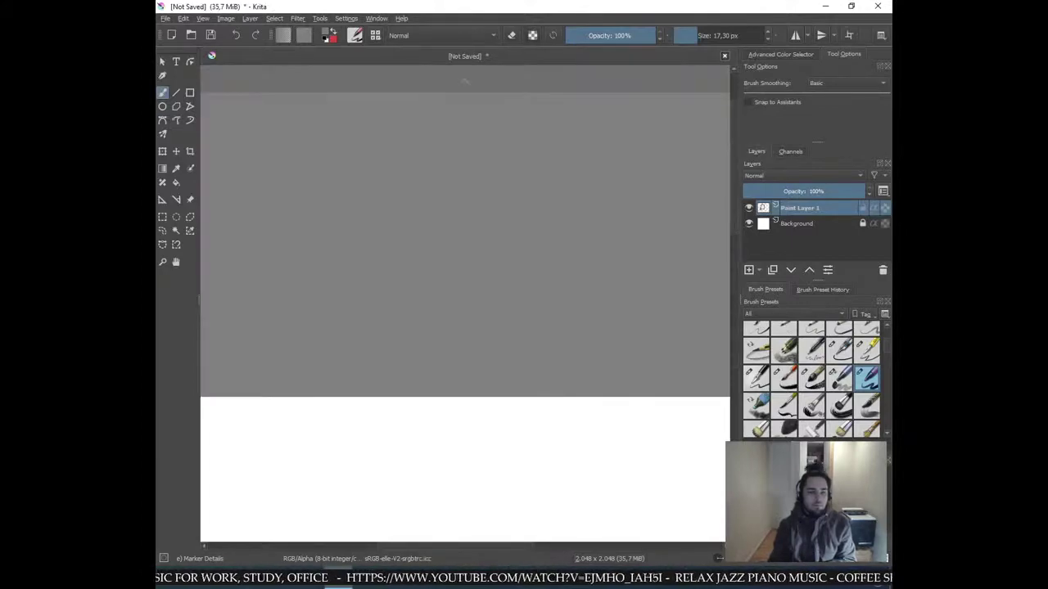
- Examine the face, neck and shoulders of the portrait at different magnifications
drag(483, 545, 455, 541)
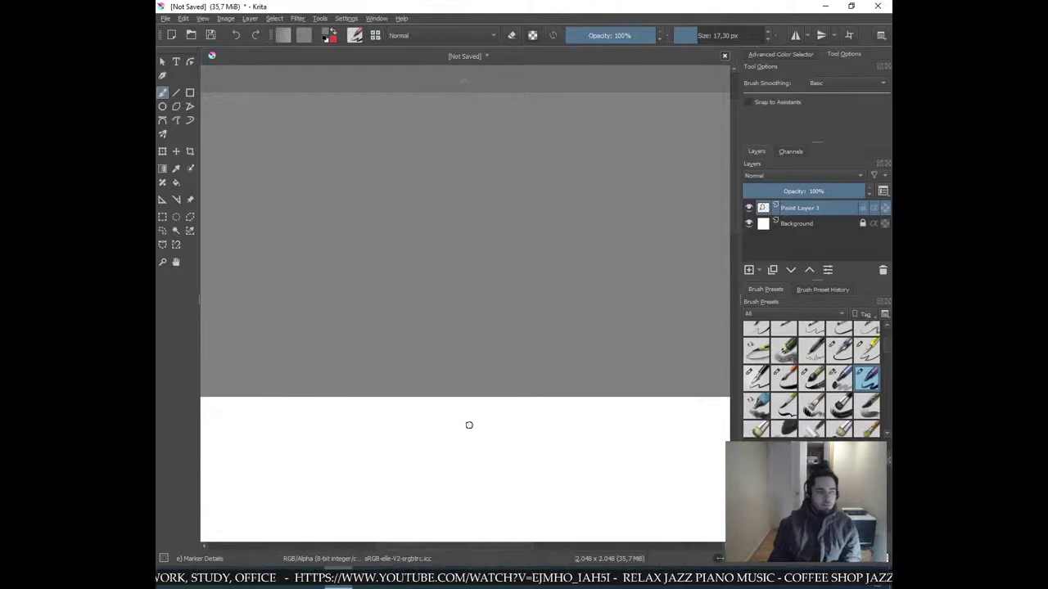
scroll(471, 428, down, 2)
scroll(467, 499, up, 2)
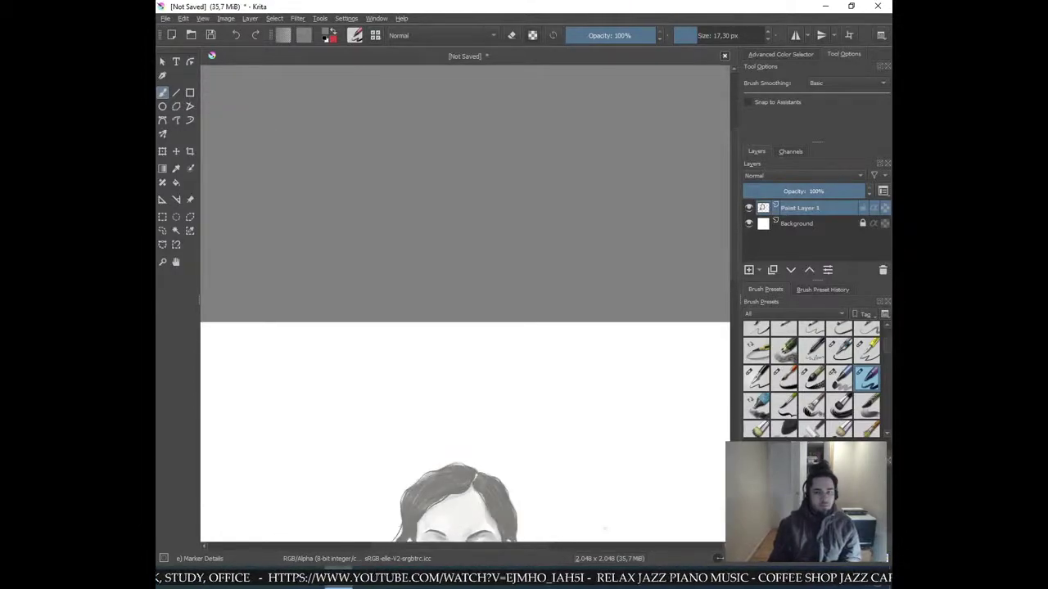
scroll(519, 351, down, 5)
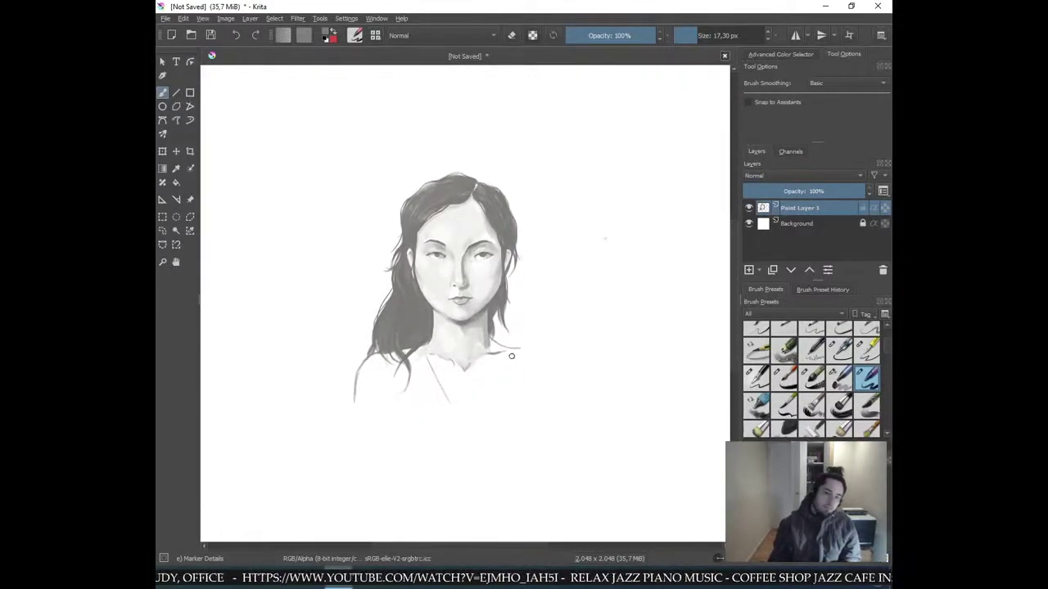
scroll(519, 351, up, 3)
scroll(519, 196, down, 2)
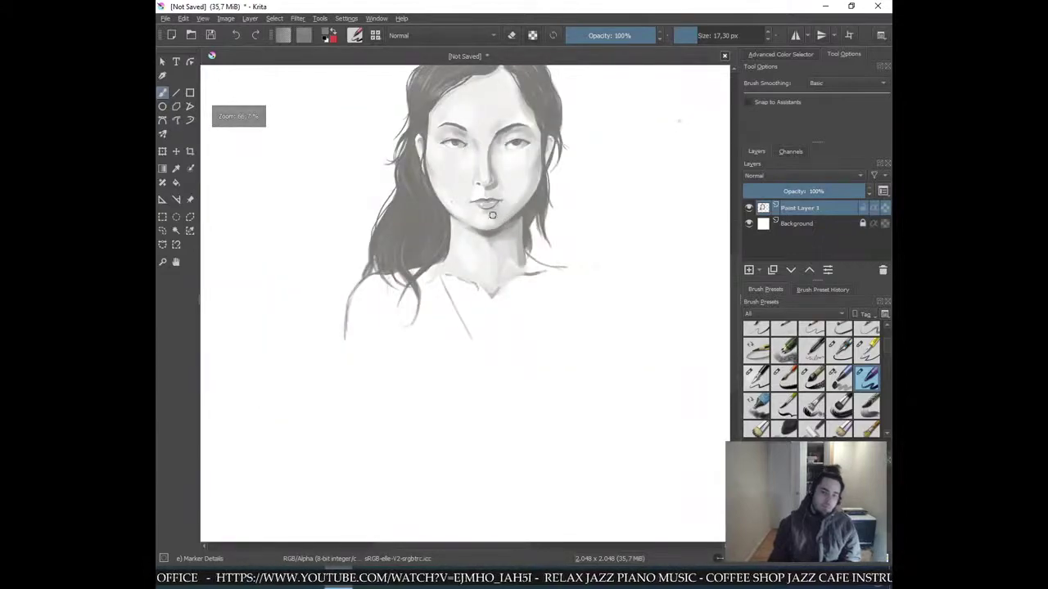
scroll(495, 219, up, 1)
scroll(479, 382, up, 1)
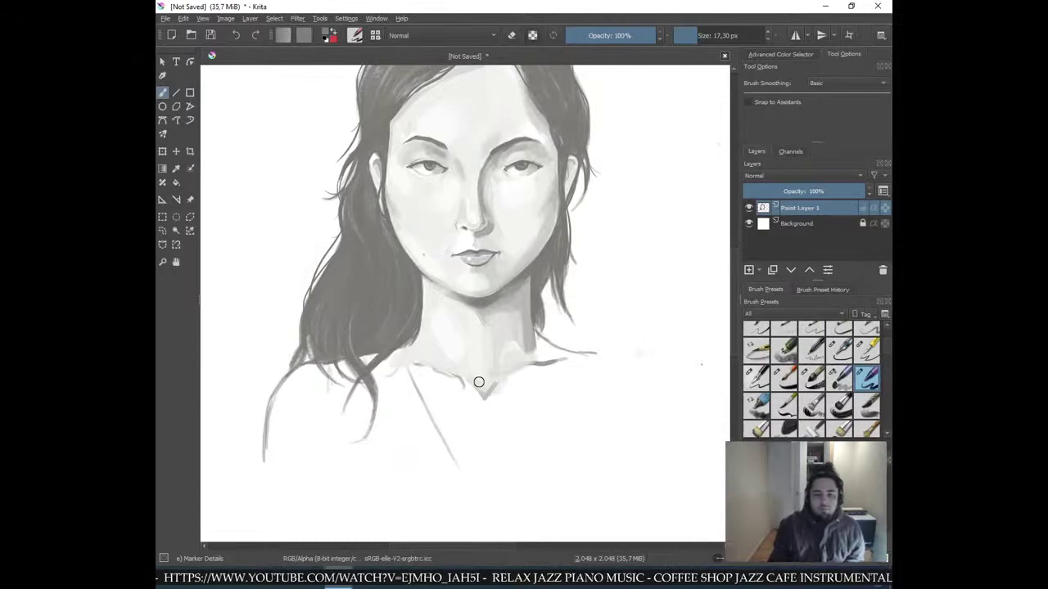
- Choose the Ink-3 Gpen brush, sample the grey of the hair and try a thin strand along the right-hand side of the neck
click(867, 351)
ctrl+click(335, 241)
ctrl+drag(334, 242, 320, 260)
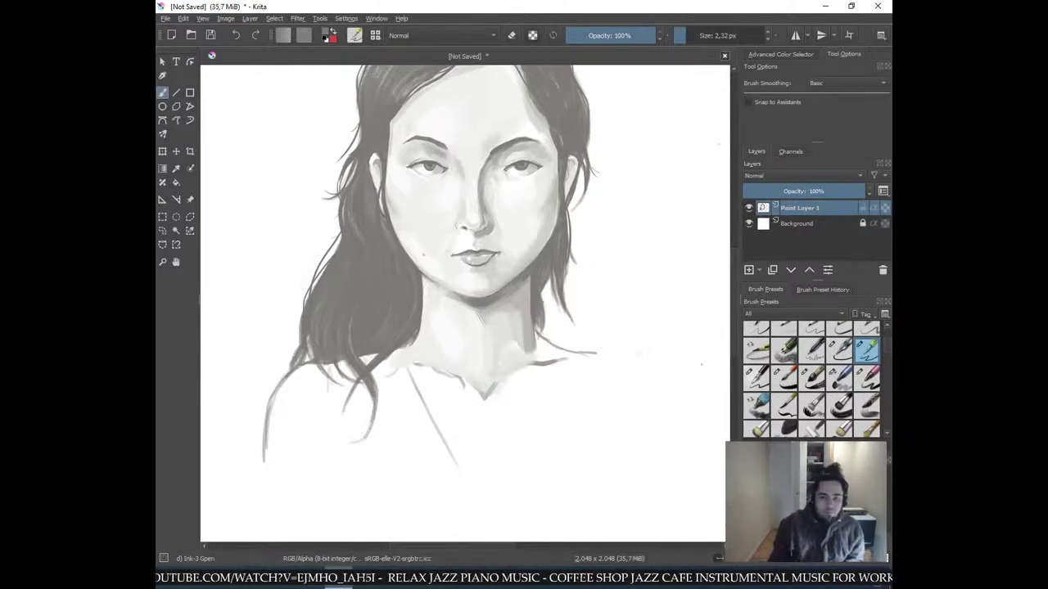
drag(542, 295, 532, 342)
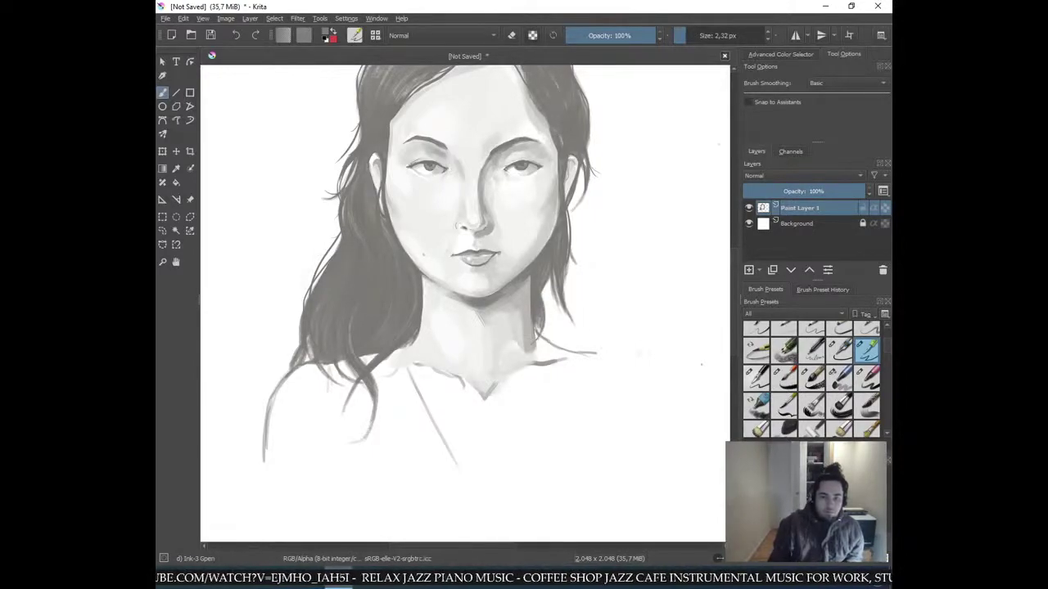
key(ctrl+z)
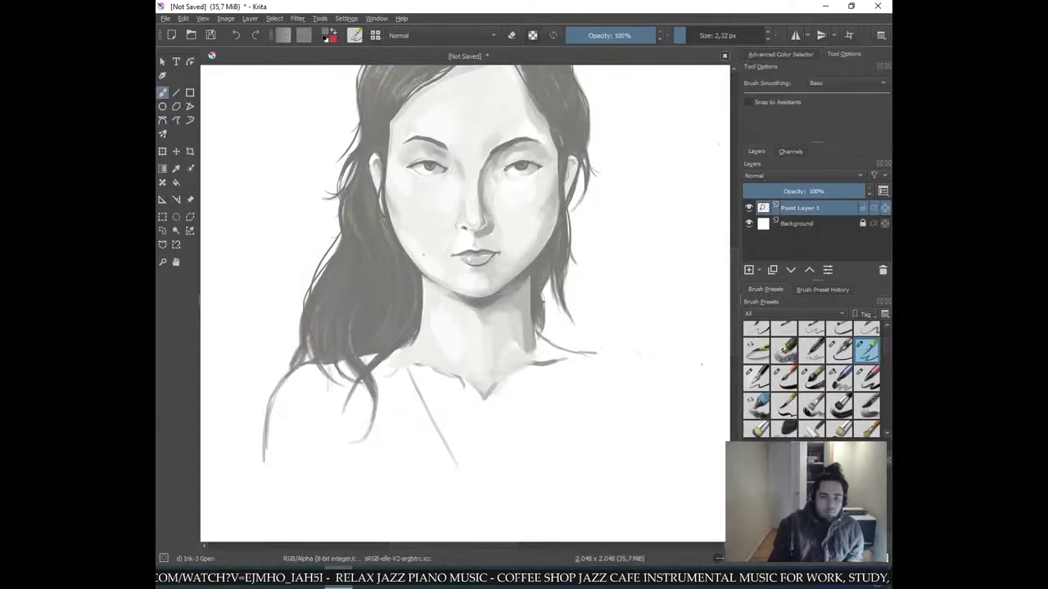
- Inspect the jaw, neck and surrounding hair up close and in the full portrait
scroll(465, 306, up, 5)
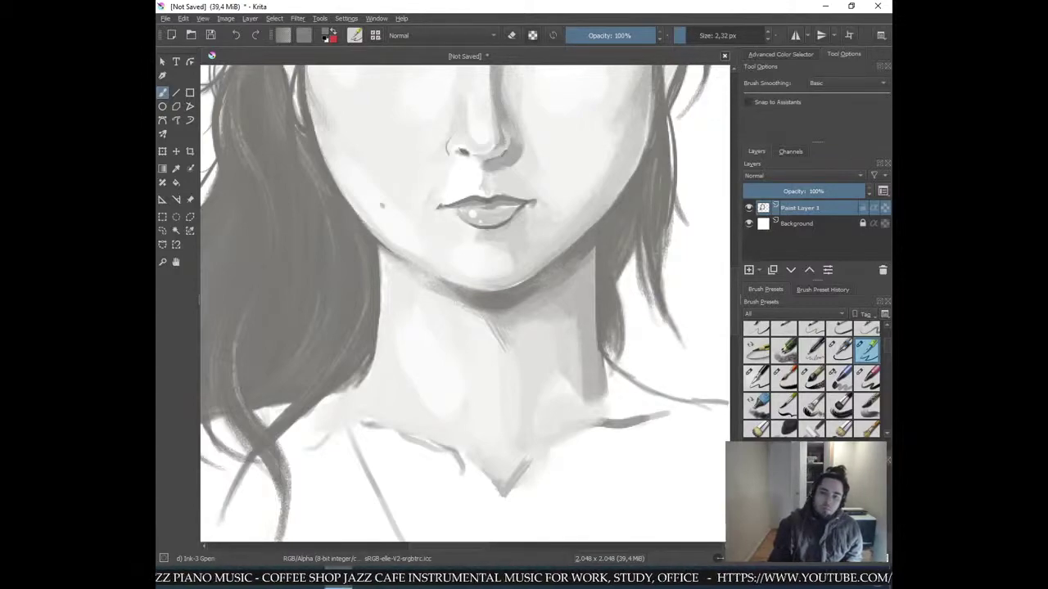
key(ctrl+minus)
key(ctrl+minus)
key(ctrl+plus)
key(ctrl+plus)
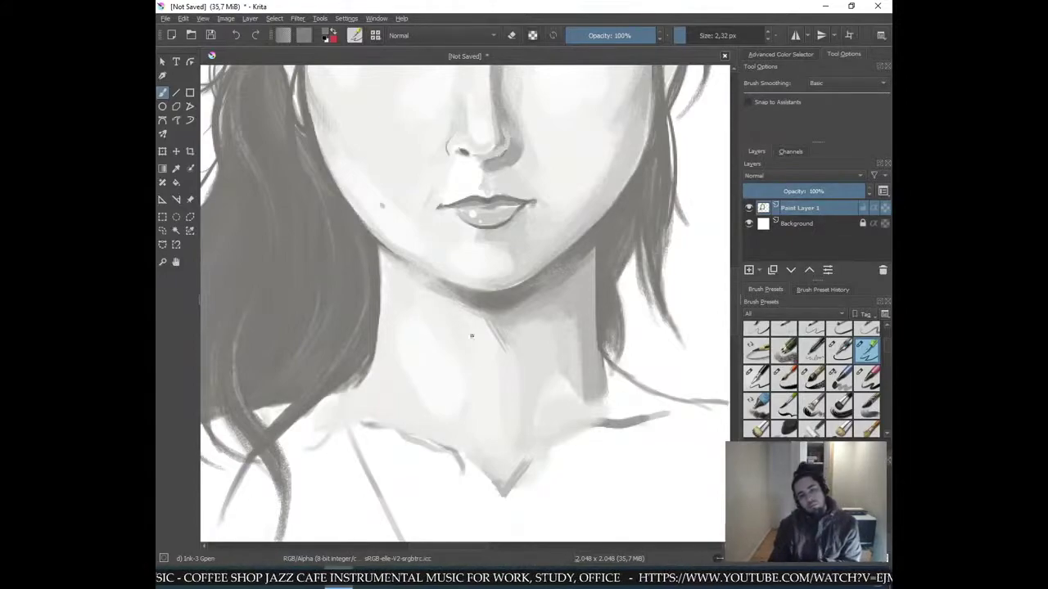
scroll(540, 184, down, 4)
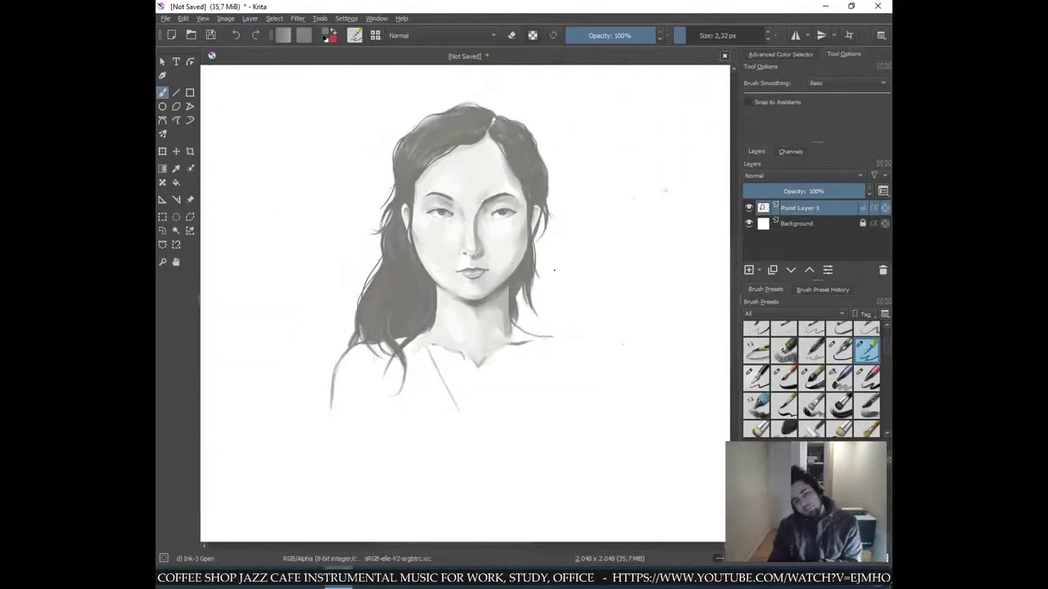
- Sample light and grey skin tones around the nostril and touch up the groove above the upper lip with small strokes
scroll(540, 183, up, 4)
key(ctrl+plus)
drag(528, 136, 498, 334)
ctrl+click(436, 293)
ctrl+click(433, 295)
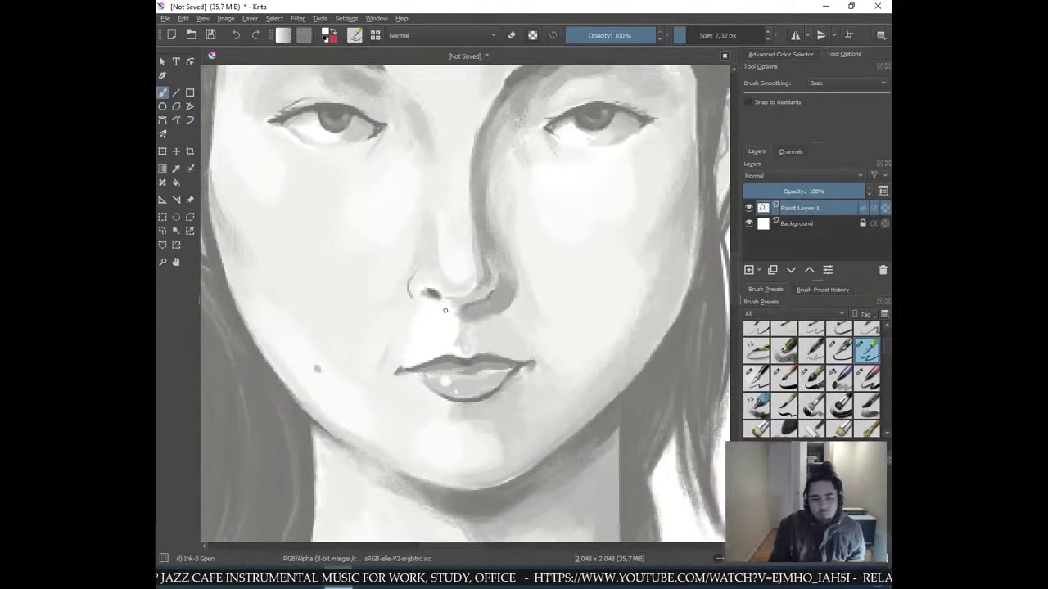
ctrl+click(480, 309)
drag(461, 347, 467, 352)
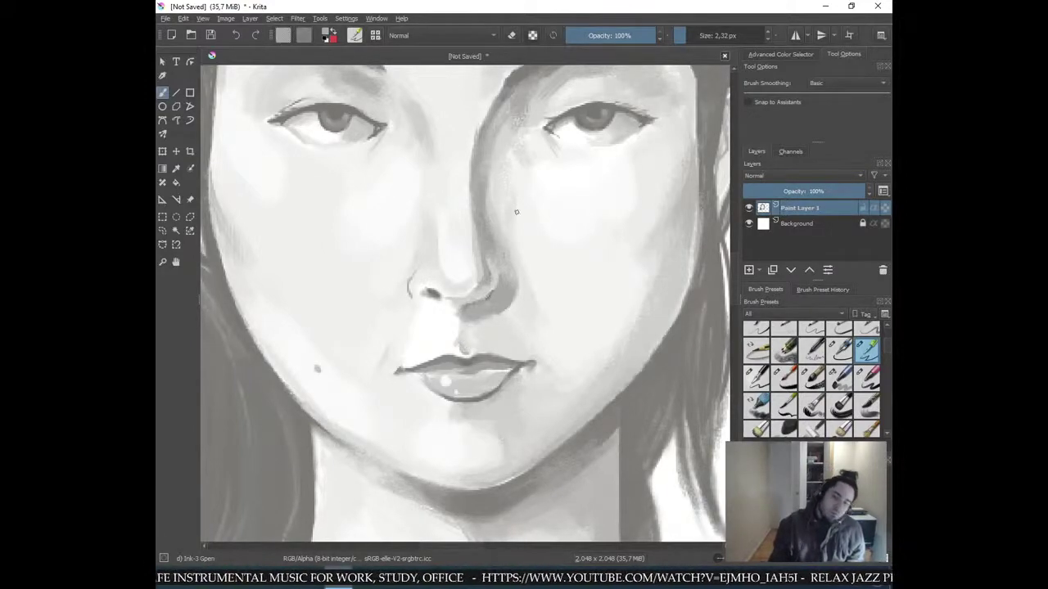
key(minus)
key(minus)
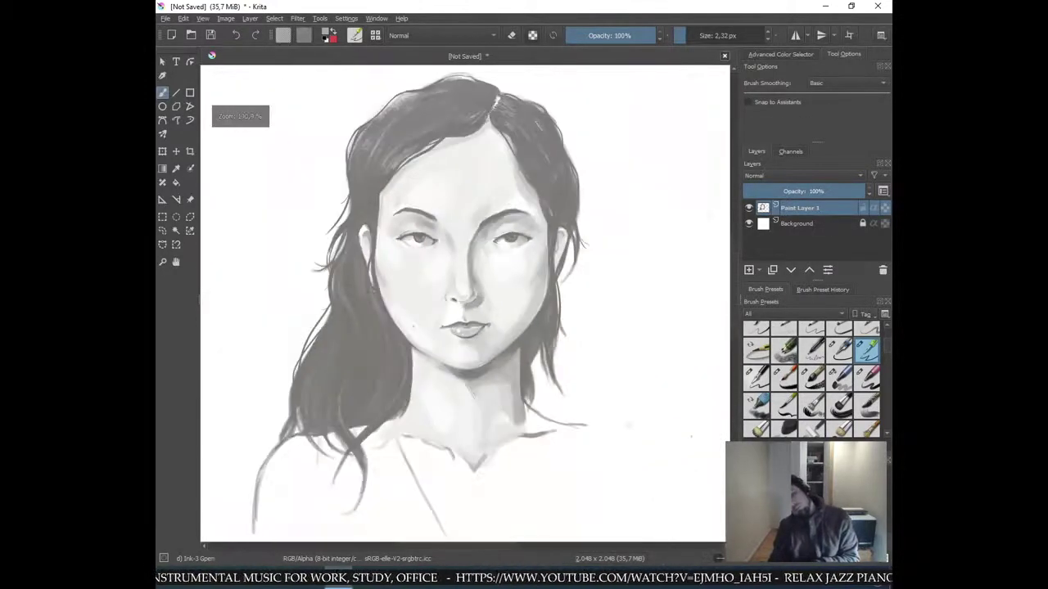
key(plus)
key(plus)
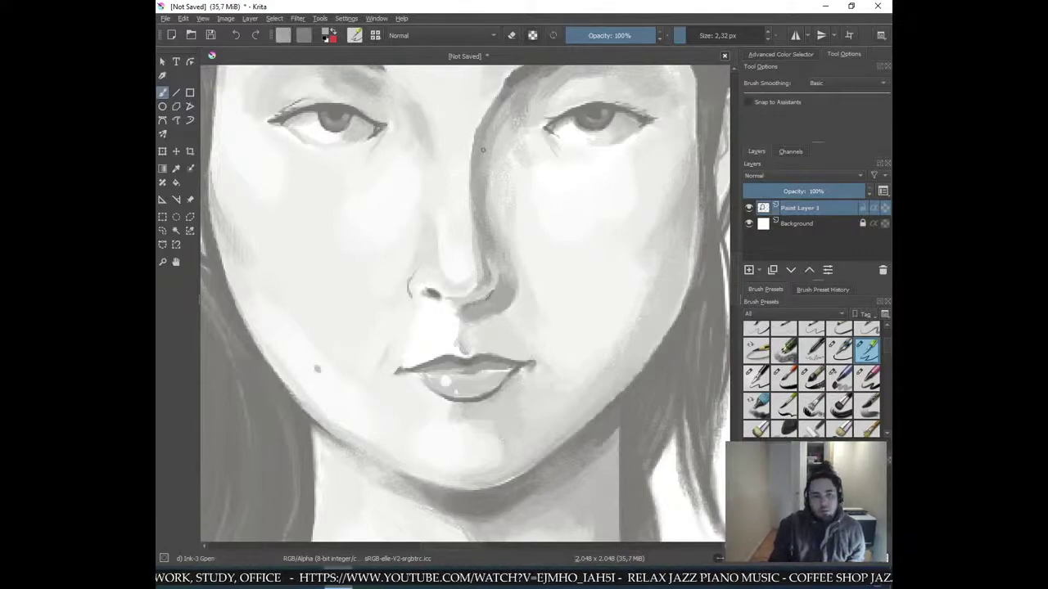
- Sample the tones of the iris and eye white and dab a small highlight at the iris edge of the right-hand eye
ctrl+click(335, 114)
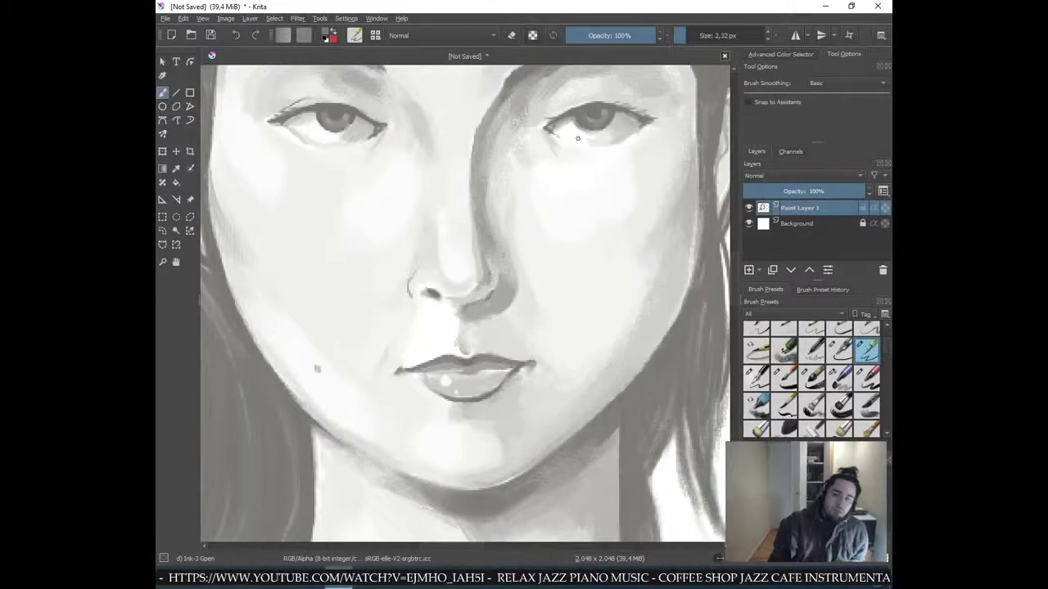
ctrl+click(606, 139)
drag(573, 120, 579, 123)
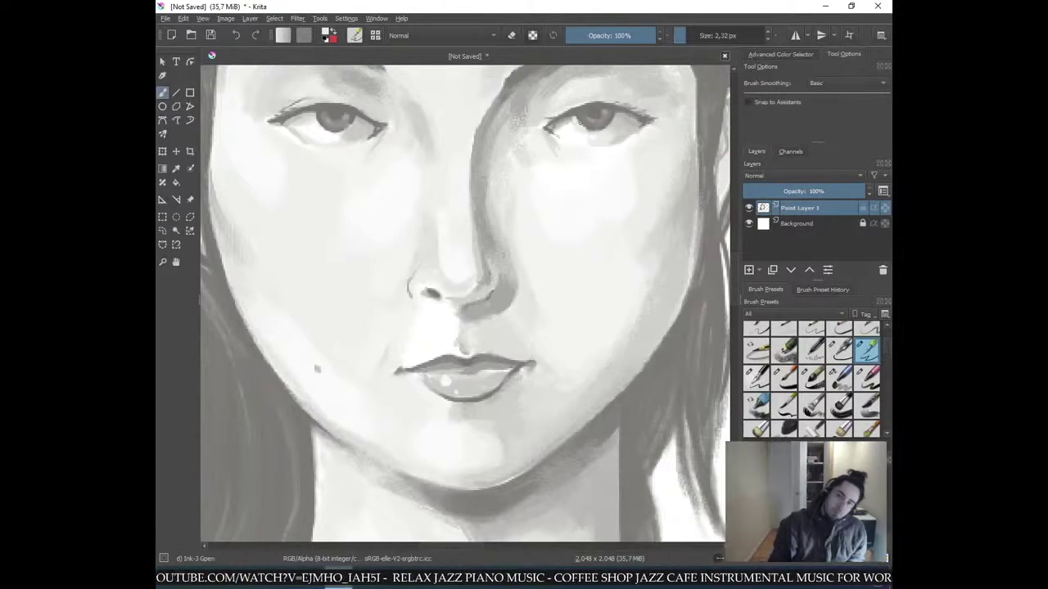
key(ctrl+minus)
key(ctrl+minus)
key(ctrl+minus)
key(ctrl+minus)
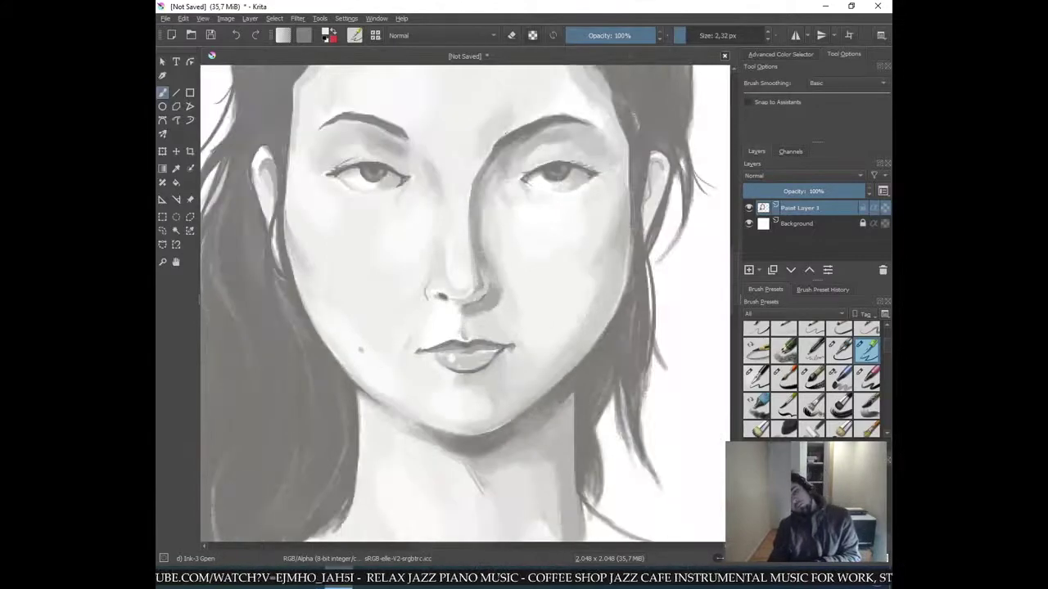
- Sample the light cheek tone, set the brush size to 11.91 px, retouch the skin between nose and mouth and undo the last stroke
key(ctrl+plus)
key(plus)
key(plus)
key(plus)
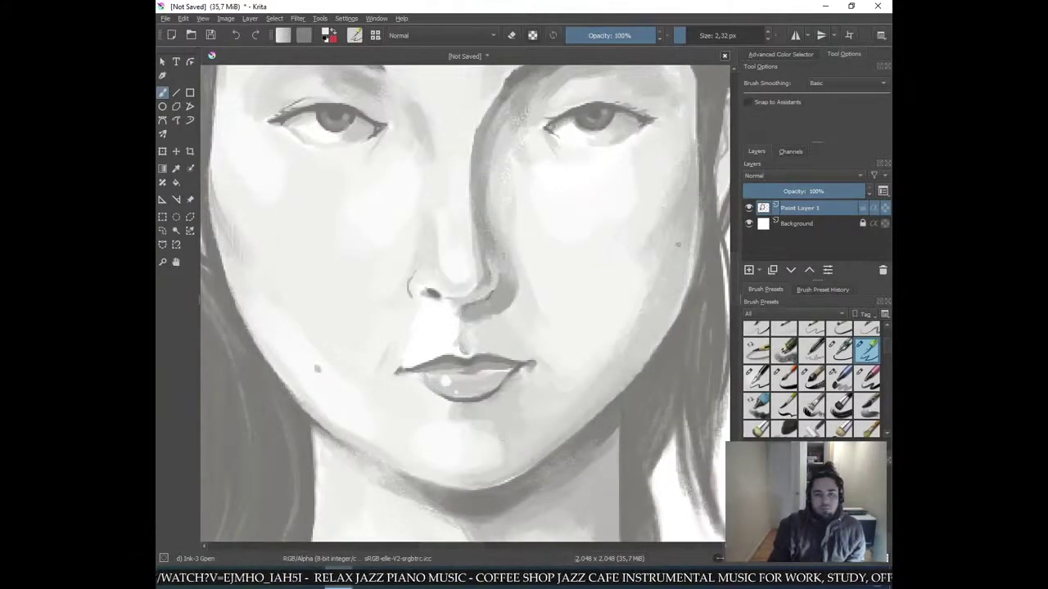
ctrl+click(530, 185)
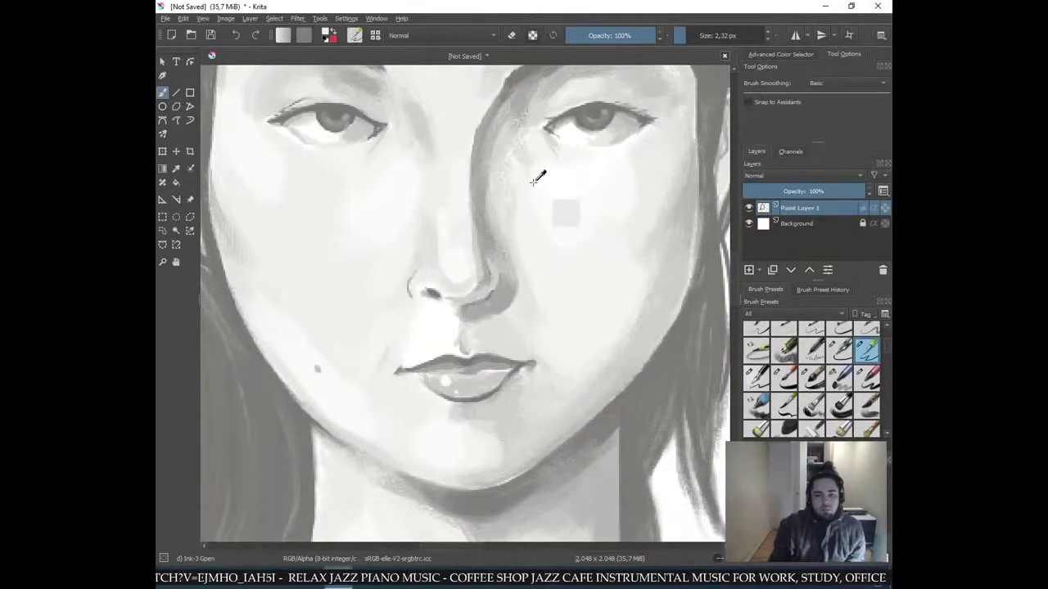
mouse_move(532, 227)
mouse_down()
mouse_move(566, 227)
mouse_move(498, 183)
mouse_up()
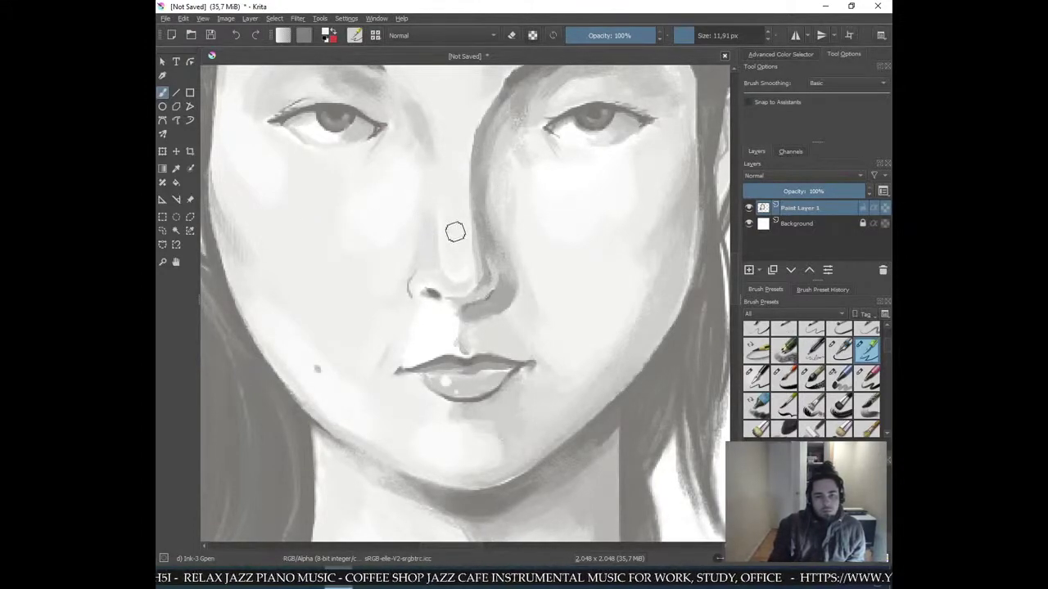
key(minus)
key(minus)
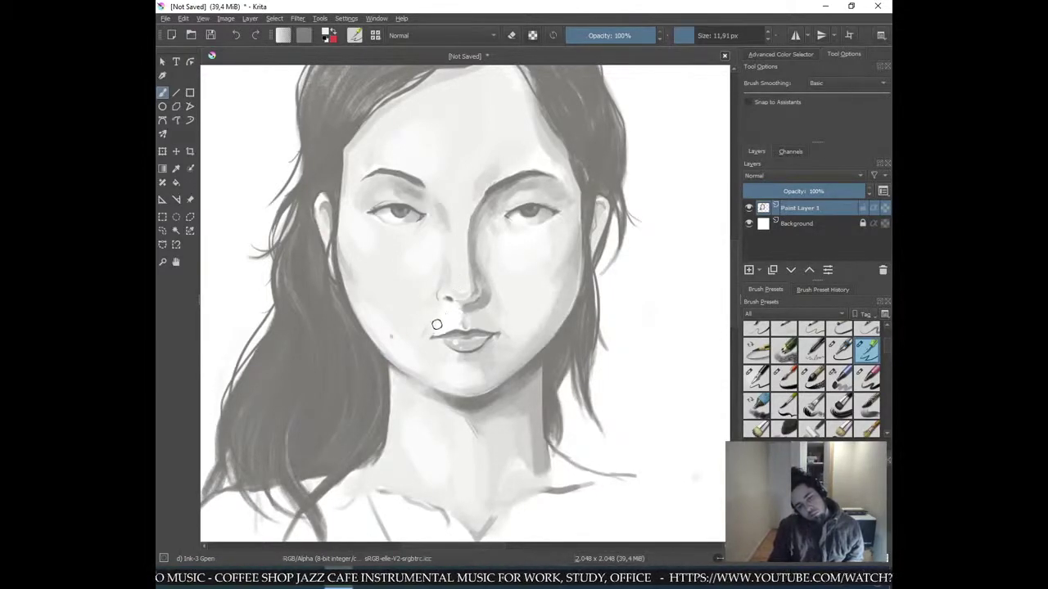
key(ctrl+z)
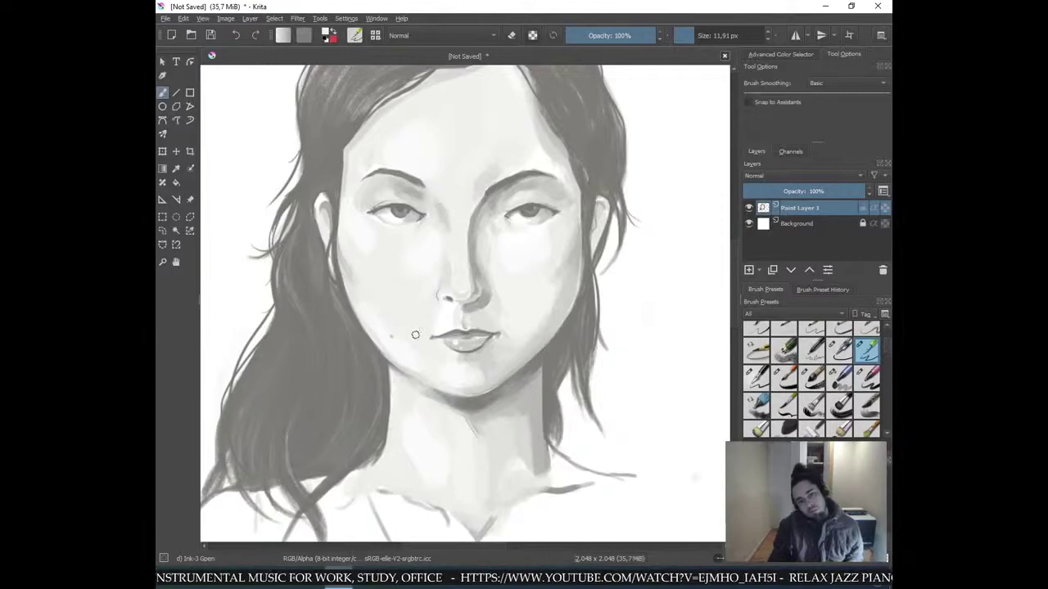
- Examine the eyes, nose and mouth up close and against the full portrait
key(minus)
key(minus)
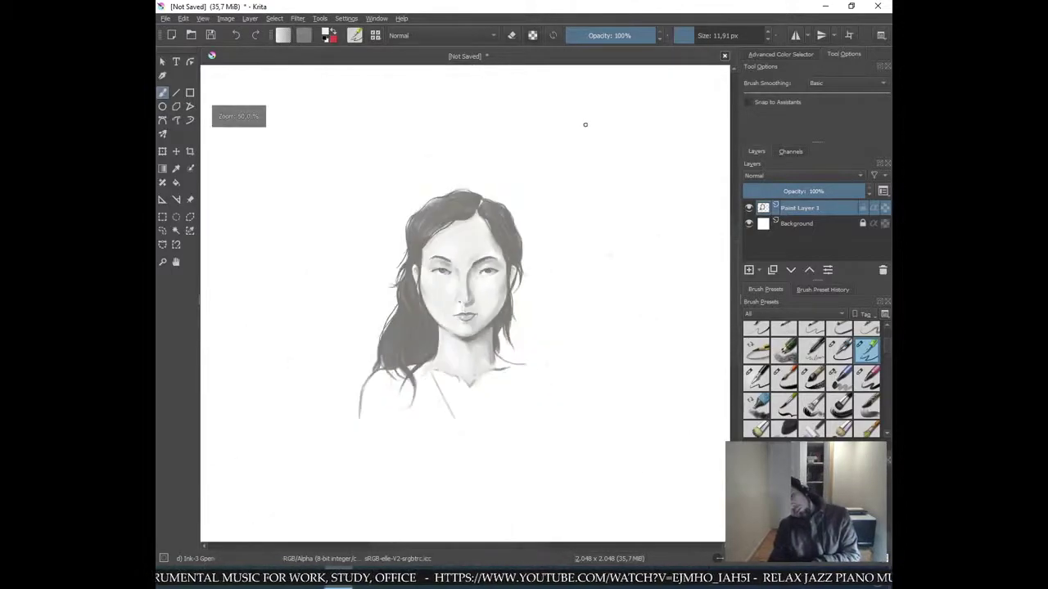
key(plus)
key(plus)
key(plus)
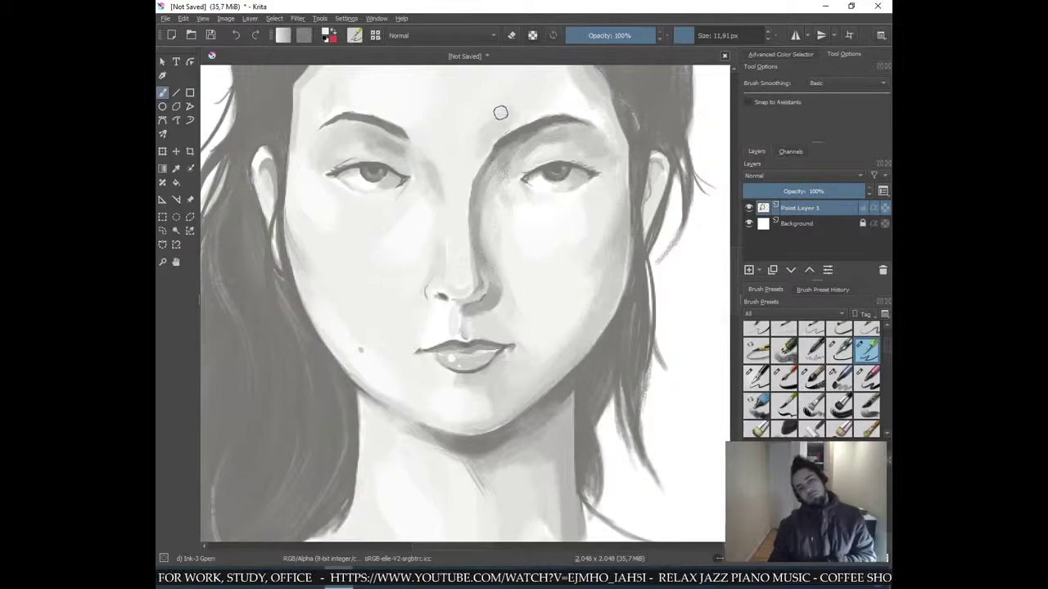
key(minus)
key(minus)
key(plus)
key(plus)
key(plus)
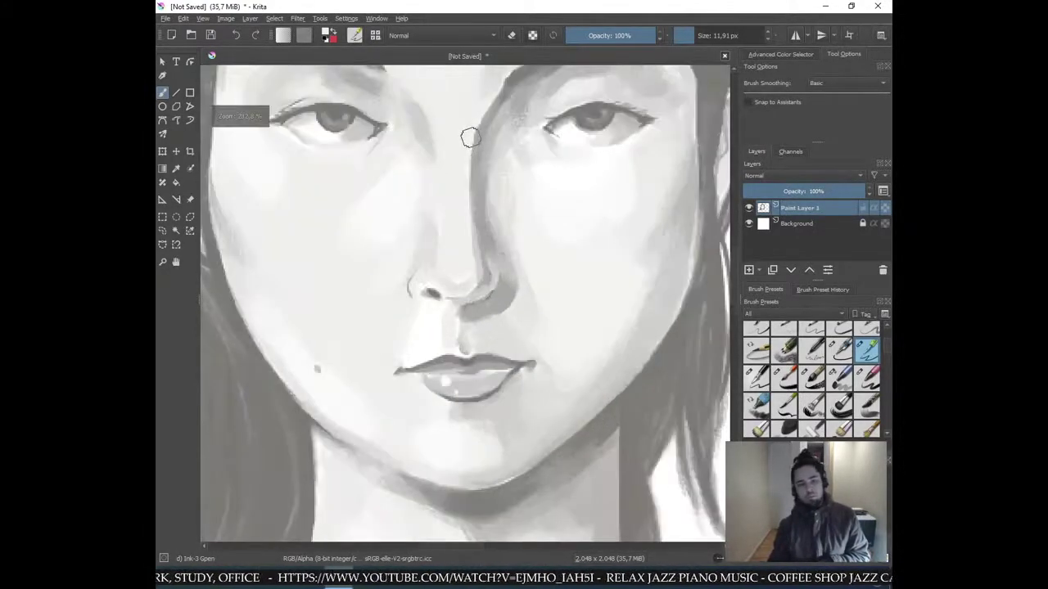
key(minus)
key(minus)
key(minus)
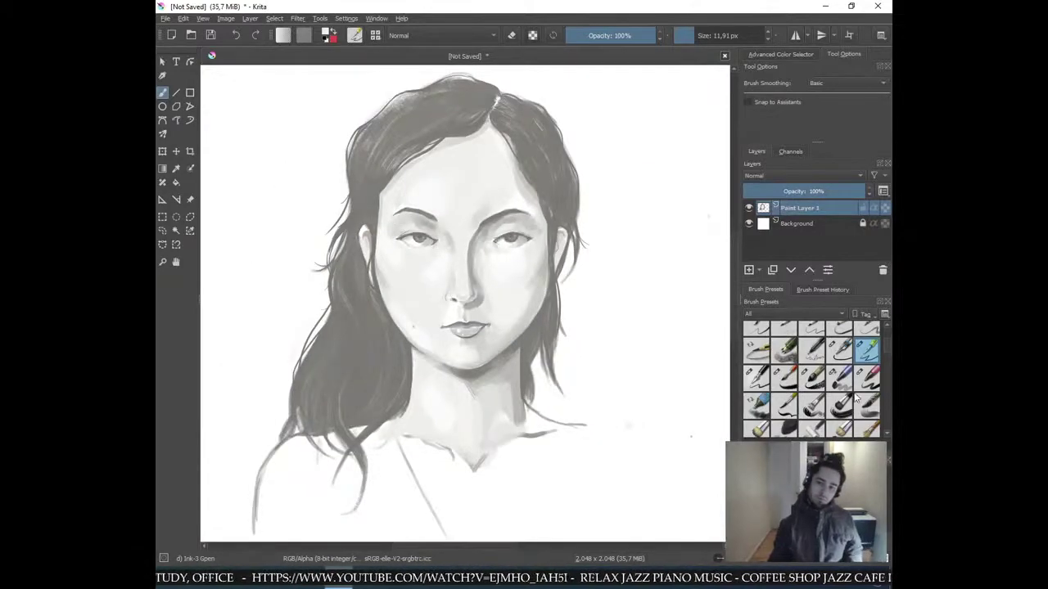
- Reduce the brush size to 1.51 px, paint a thin light highlight along the nose ridge and undo the last stroke
key(e)
key(plus)
key(plus)
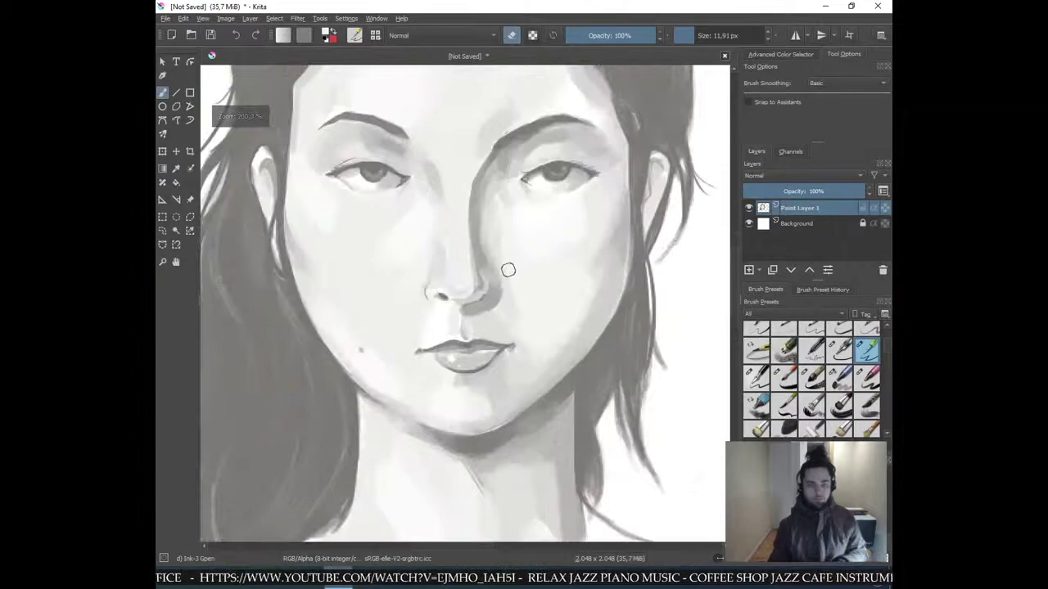
key(e)
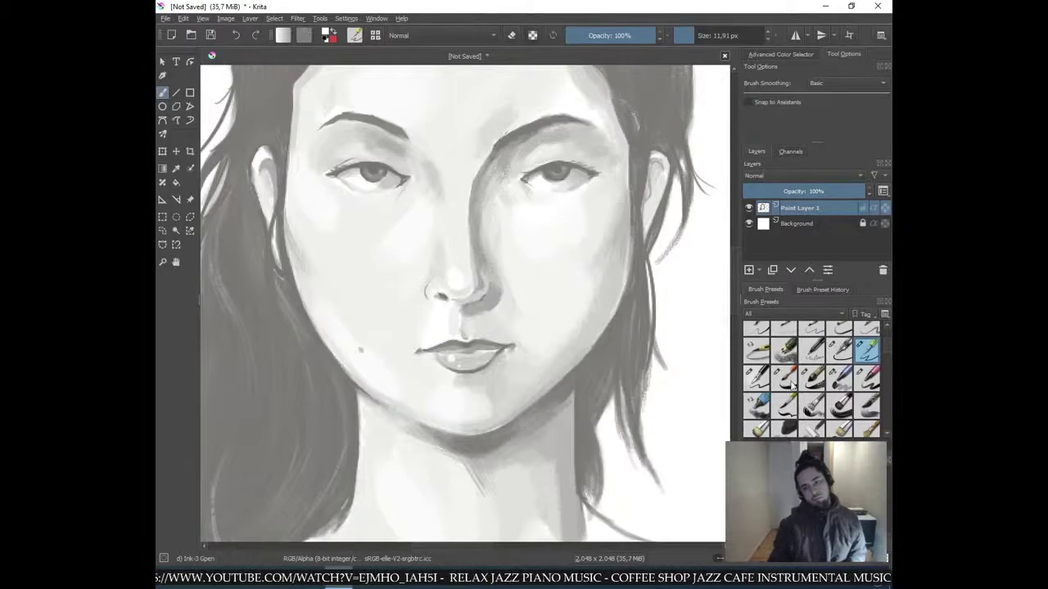
mouse_move(520, 279)
shift+mouse_down()
mouse_move(458, 258)
mouse_move(456, 242)
shift+mouse_up()
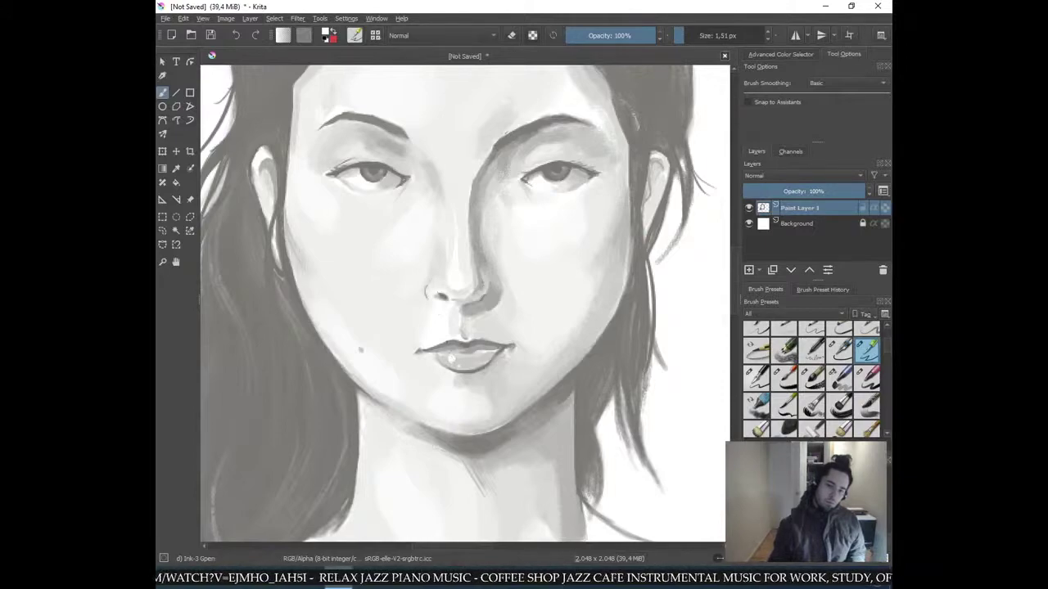
key(ctrl+z)
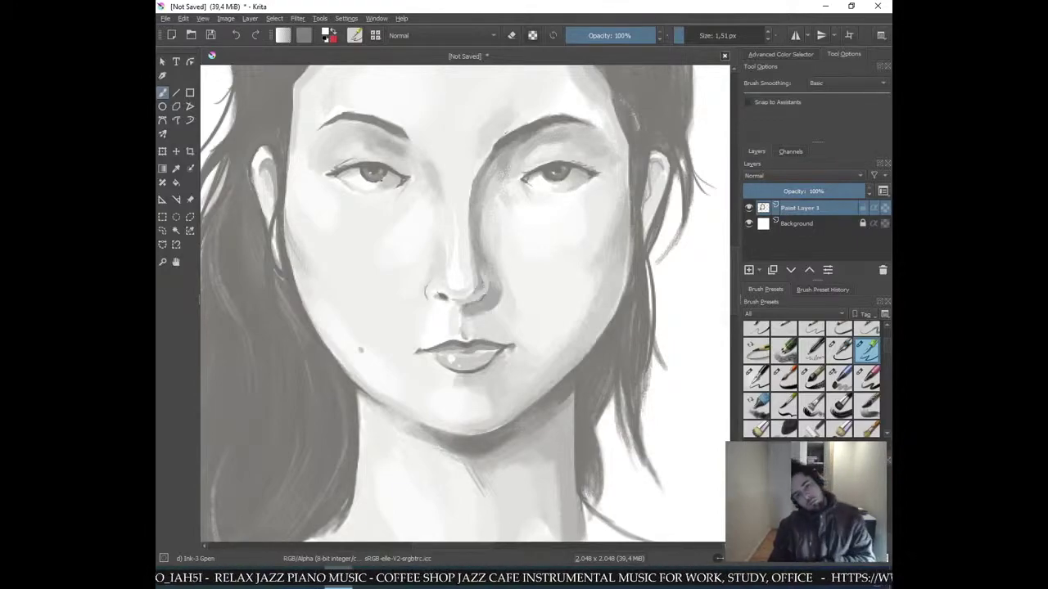
key(ctrl+minus)
key(ctrl+minus)
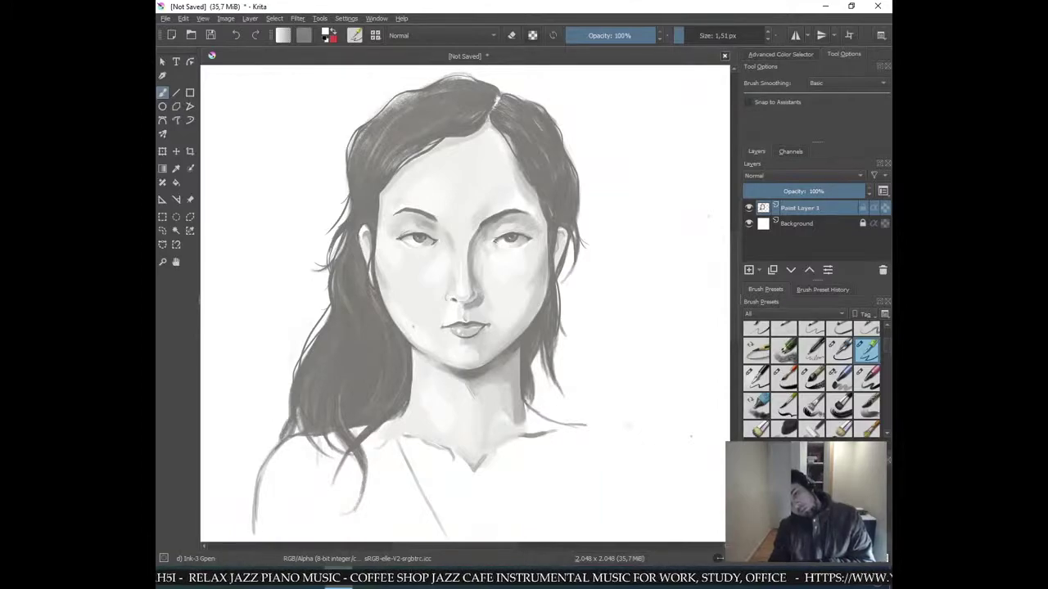
- Paint fine light highlights across the lower lip and check them in the full portrait
key(plus)
key(plus)
key(plus)
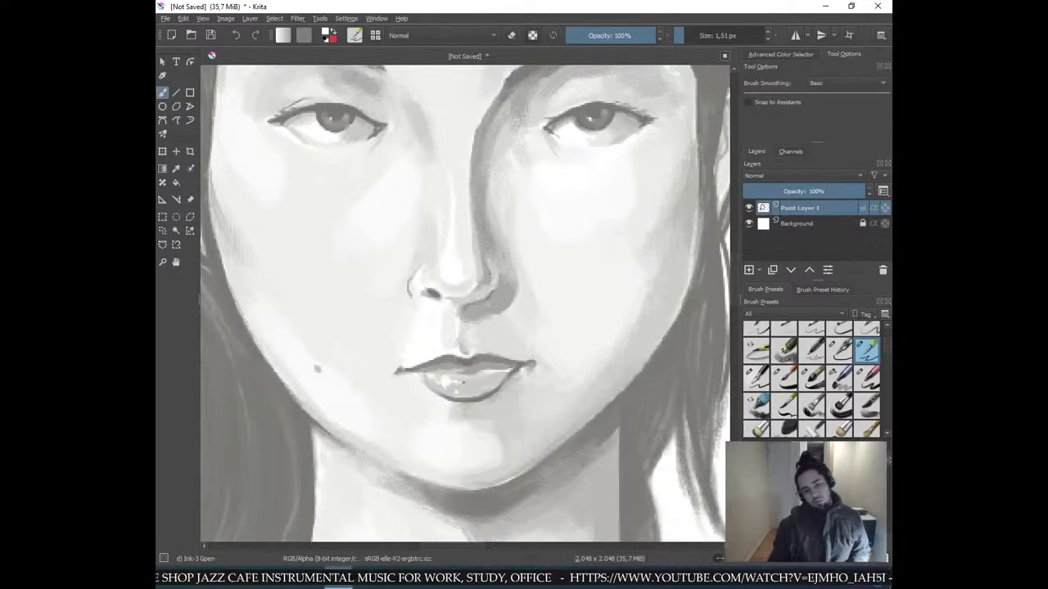
drag(450, 382, 464, 381)
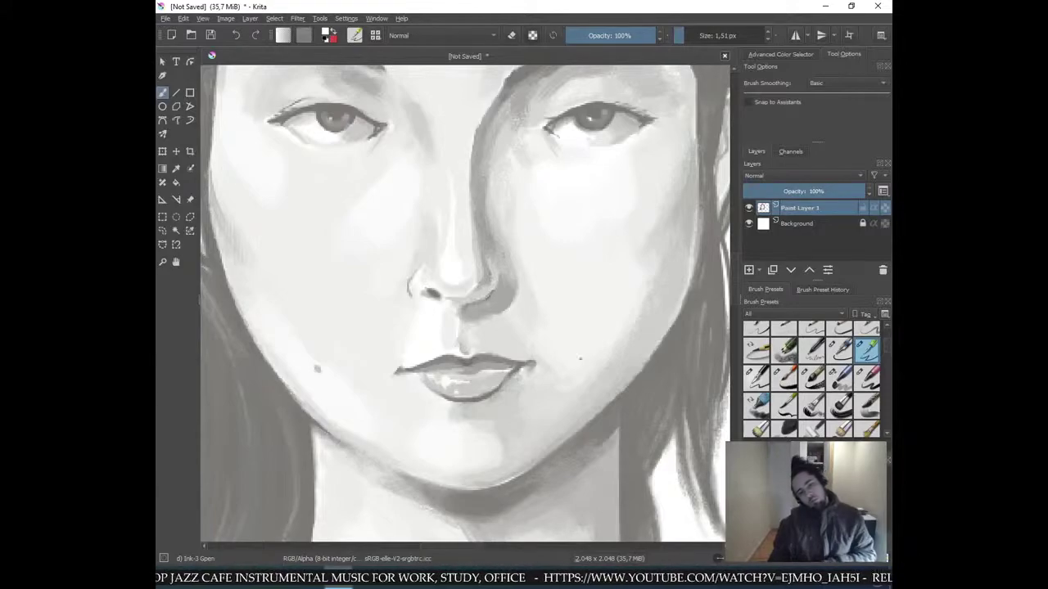
key(ctrl+minus)
key(ctrl+minus)
key(ctrl+minus)
key(ctrl+minus)
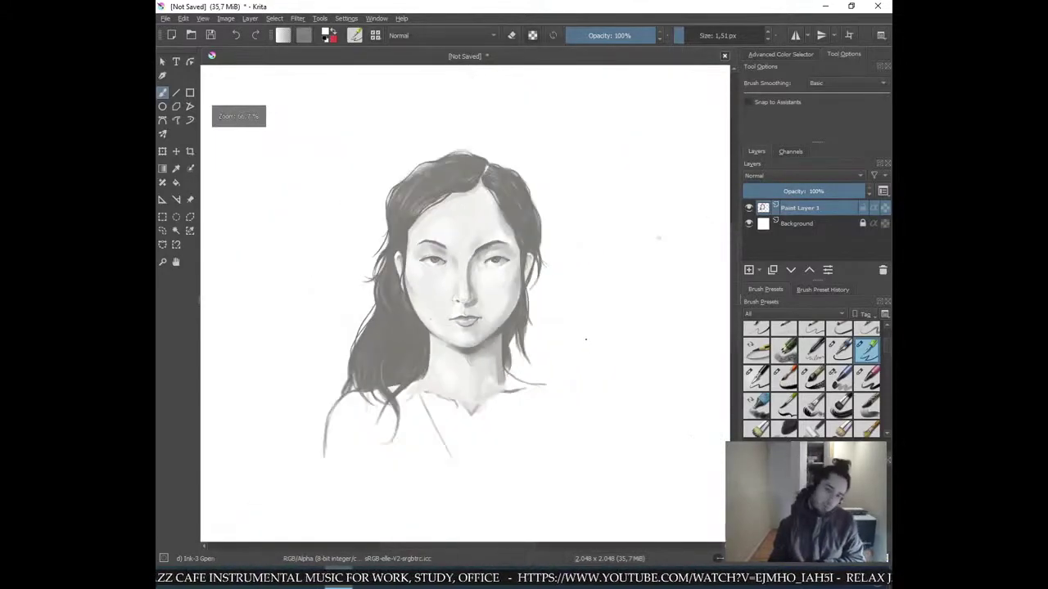
- Enlarge the brush to 9.92 px and brush light tones onto the left-hand cheek beside the nose
key(plus)
key(plus)
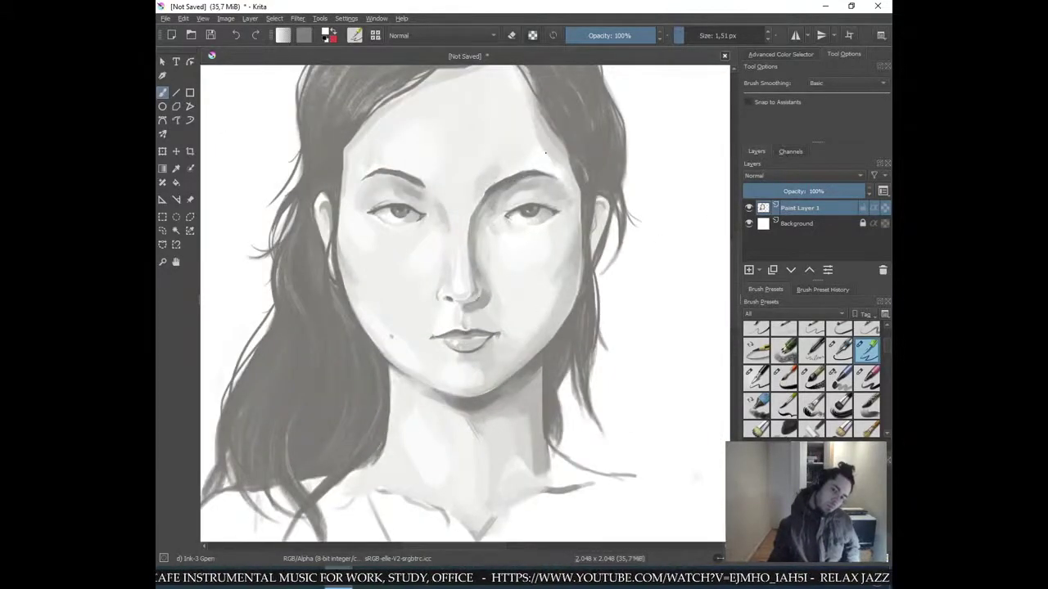
key(plus)
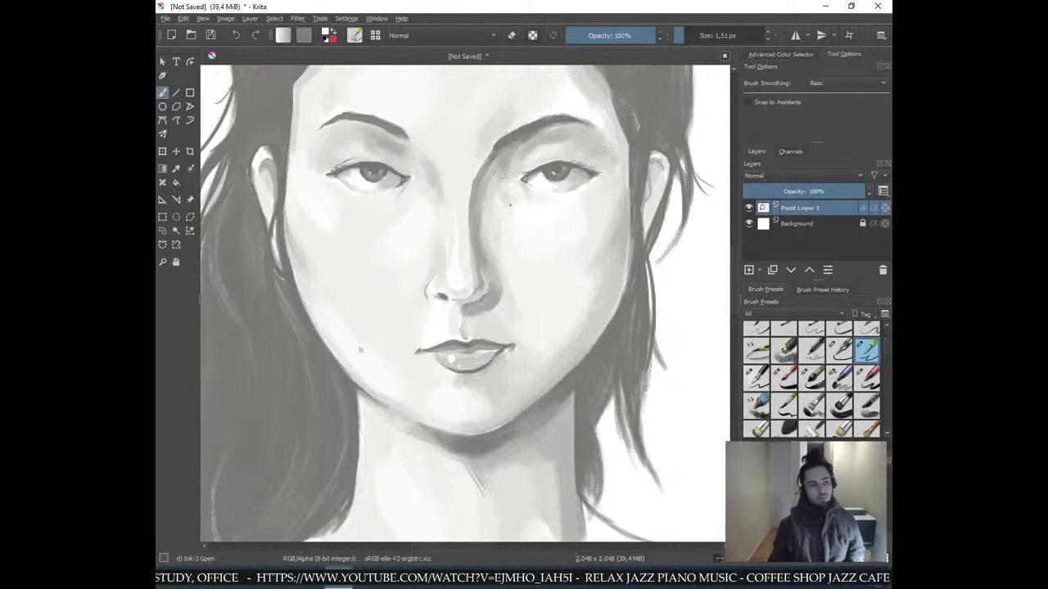
key(bracketright)
key(bracketright)
key(bracketright)
key(bracketright)
key(bracketright)
key(bracketright)
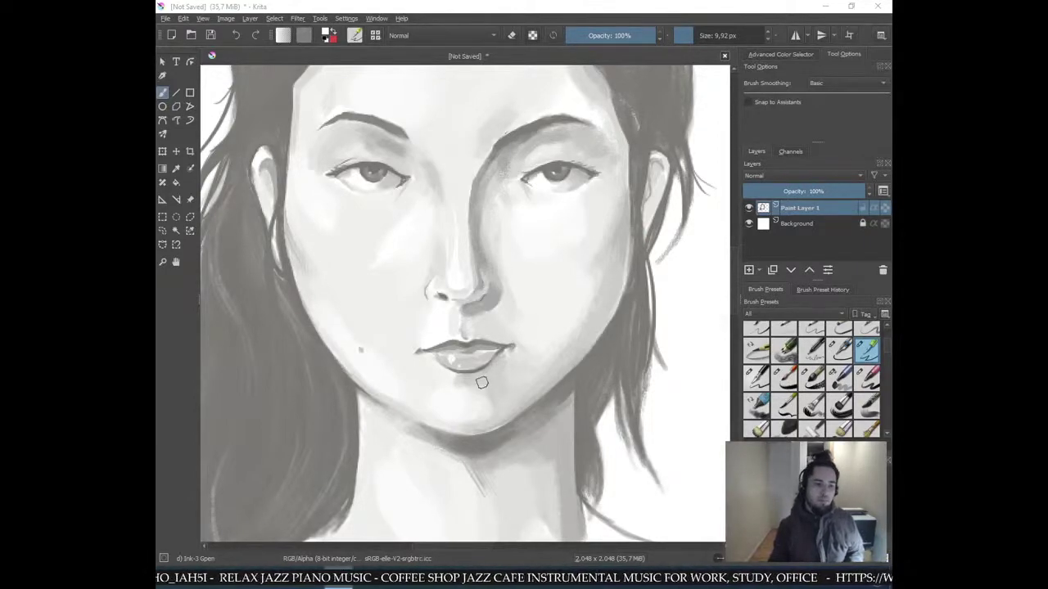
scroll(483, 372, down, 1)
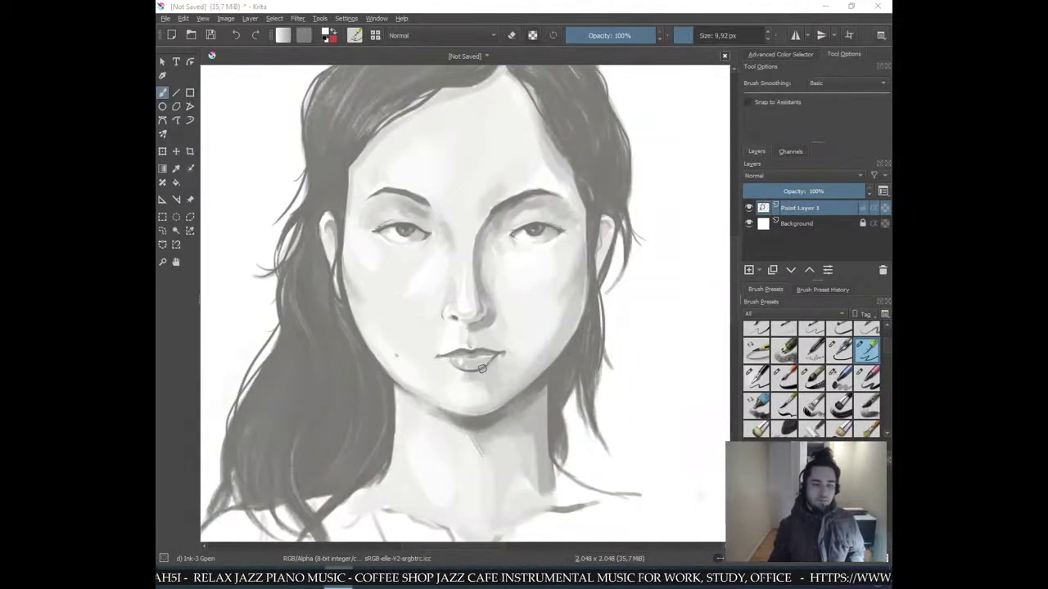
scroll(473, 316, down, 1)
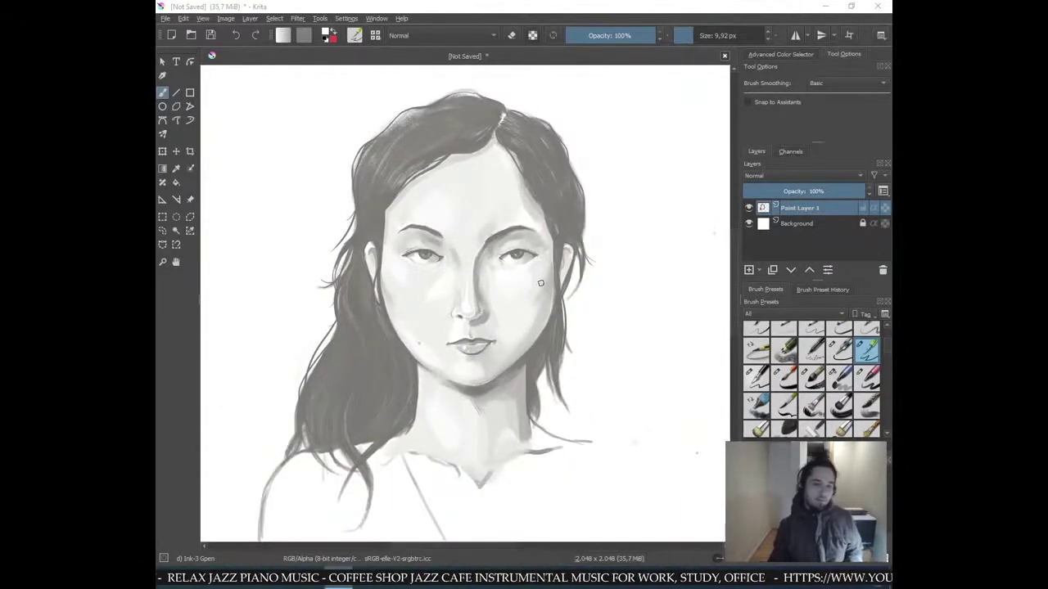
- Set the brush size to 16.20 px and paint light highlights on the left-hand cheek, forehead and bridge of the nose
scroll(547, 257, up, 1)
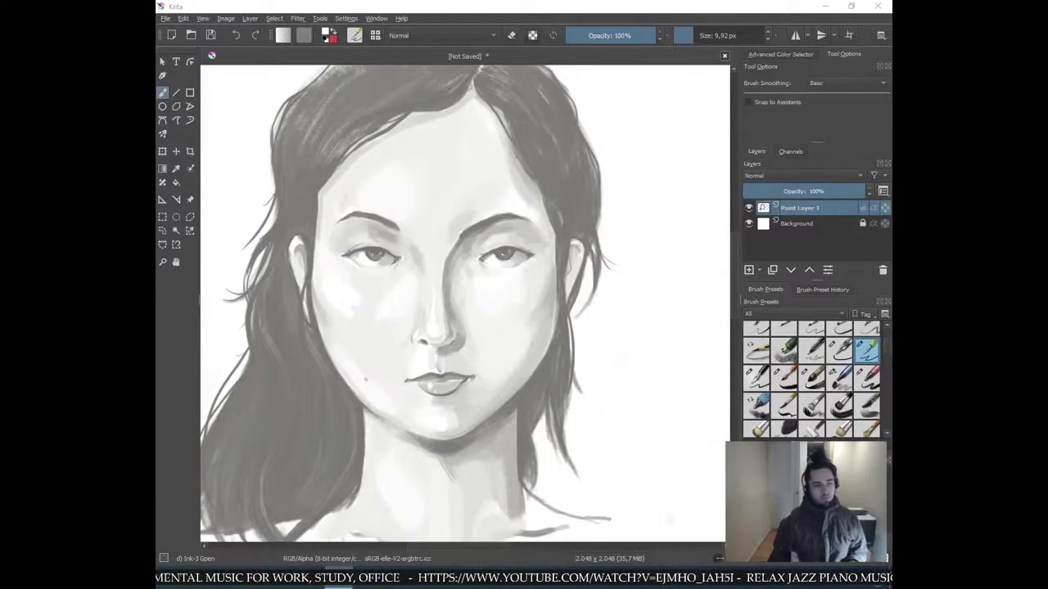
scroll(626, 246, down, 2)
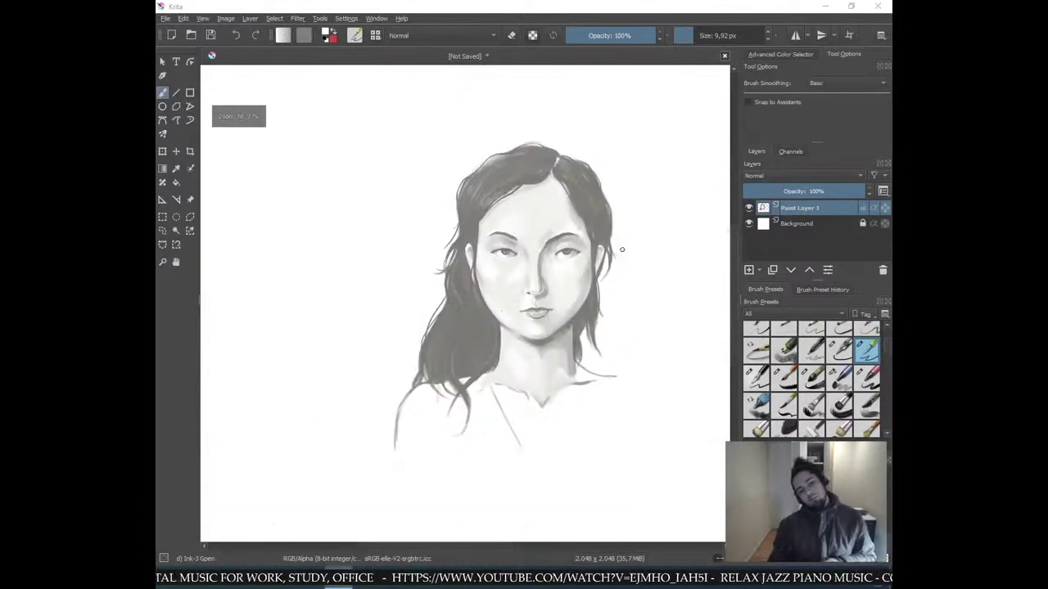
scroll(624, 256, up, 3)
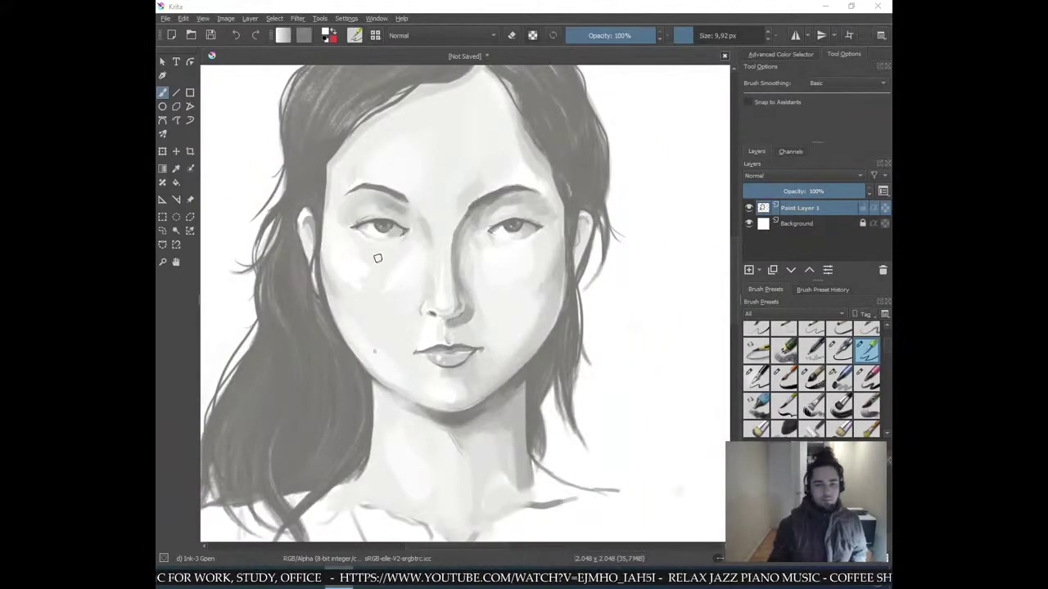
shift+drag(357, 262, 365, 261)
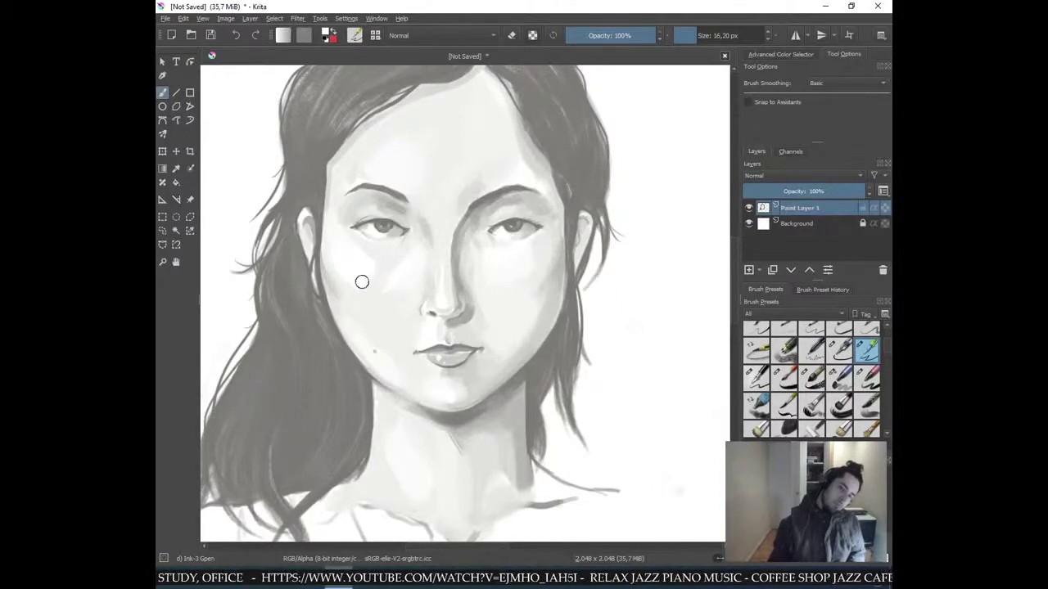
key(ctrl+minus)
key(ctrl+minus)
scroll(526, 191, up, 4)
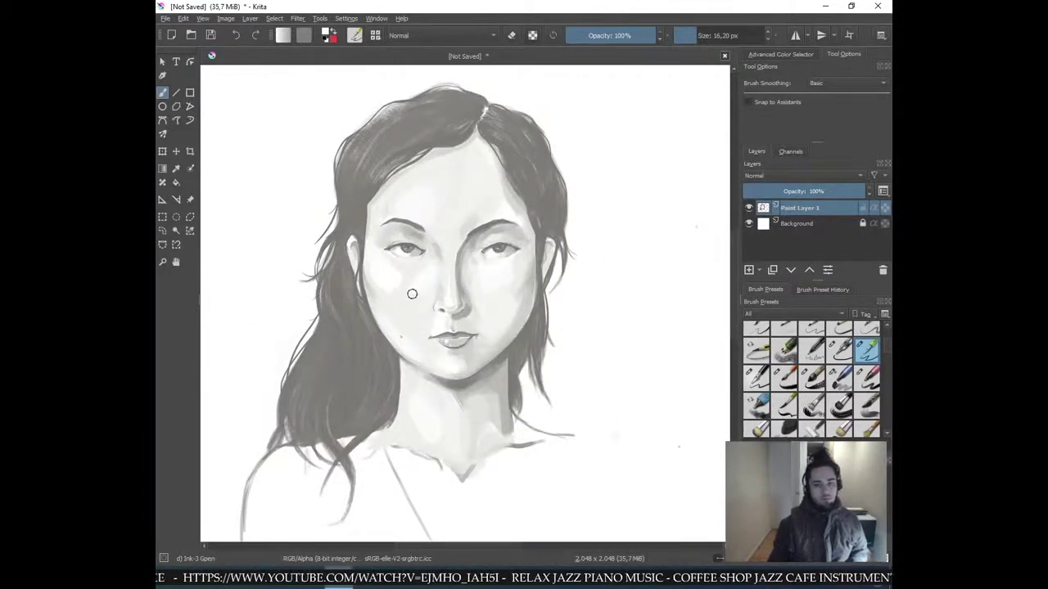
drag(419, 279, 423, 291)
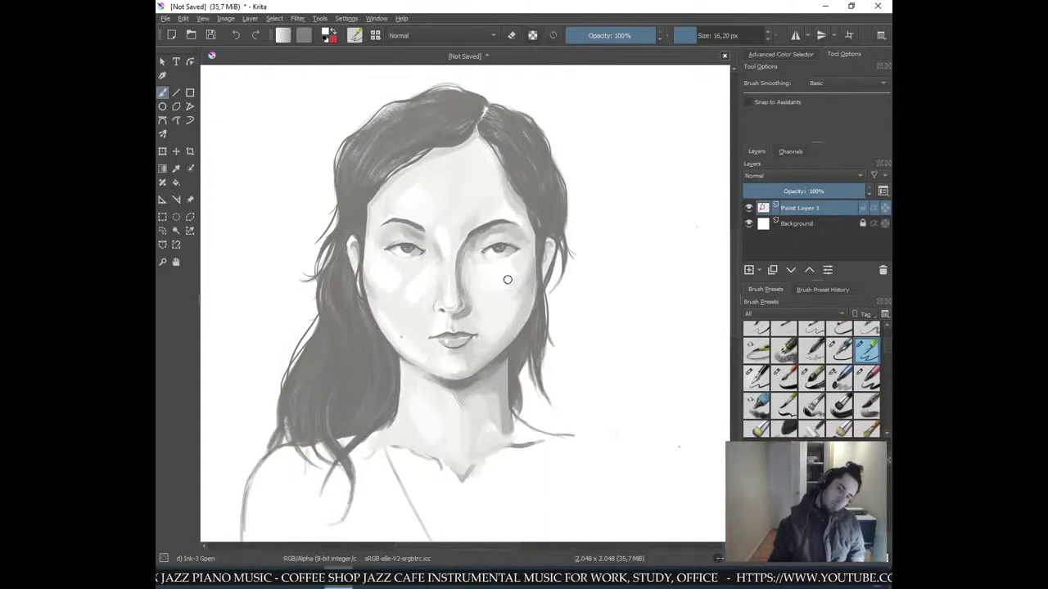
- Touch up the light highlights on the left-hand cheek below the eye with the 16.20 px brush
scroll(646, 202, down, 2)
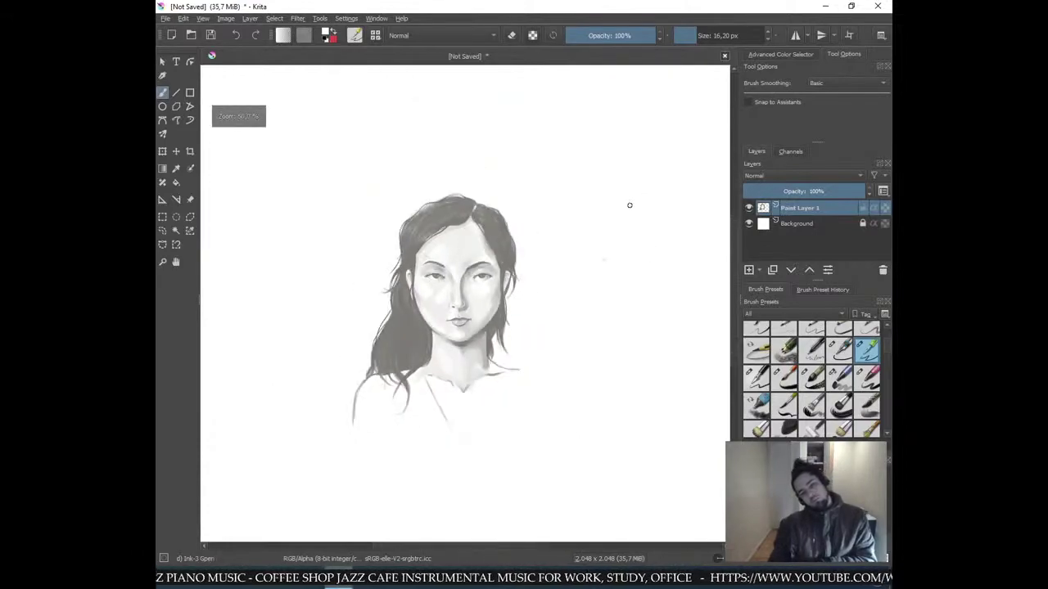
scroll(626, 205, up, 4)
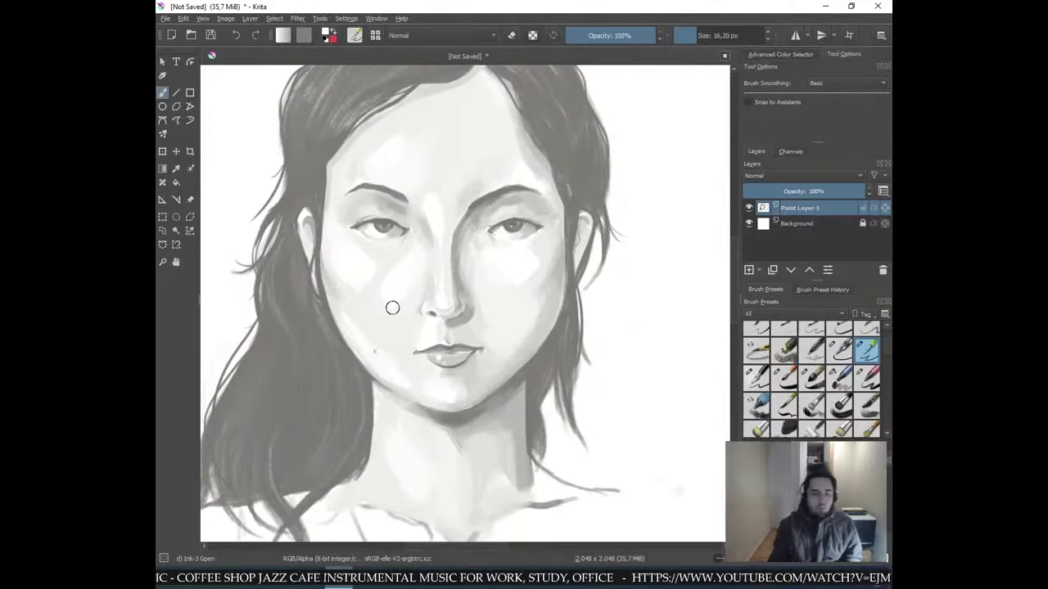
click(387, 275)
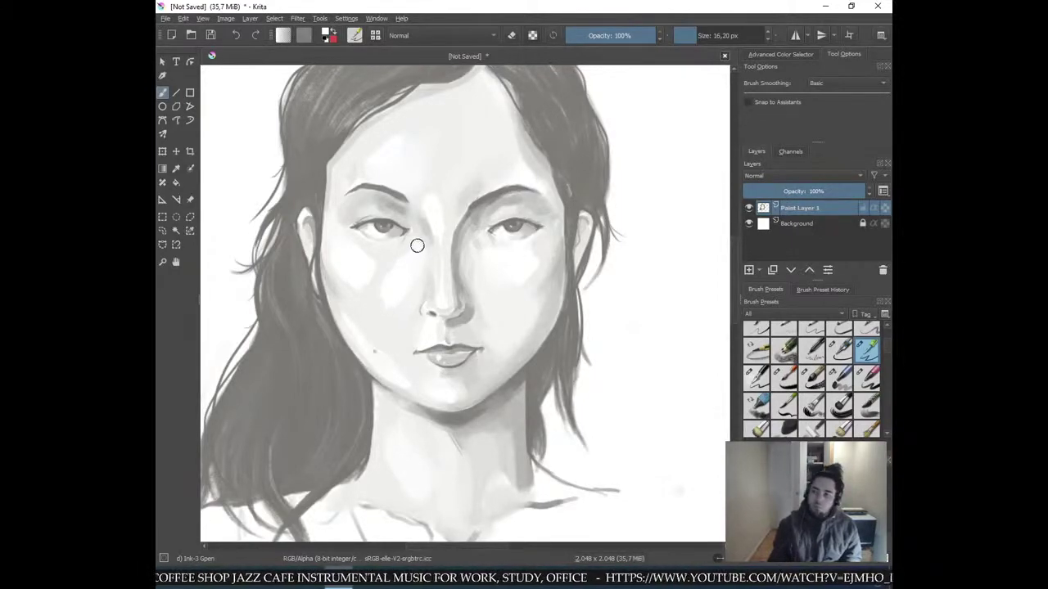
drag(357, 281, 365, 281)
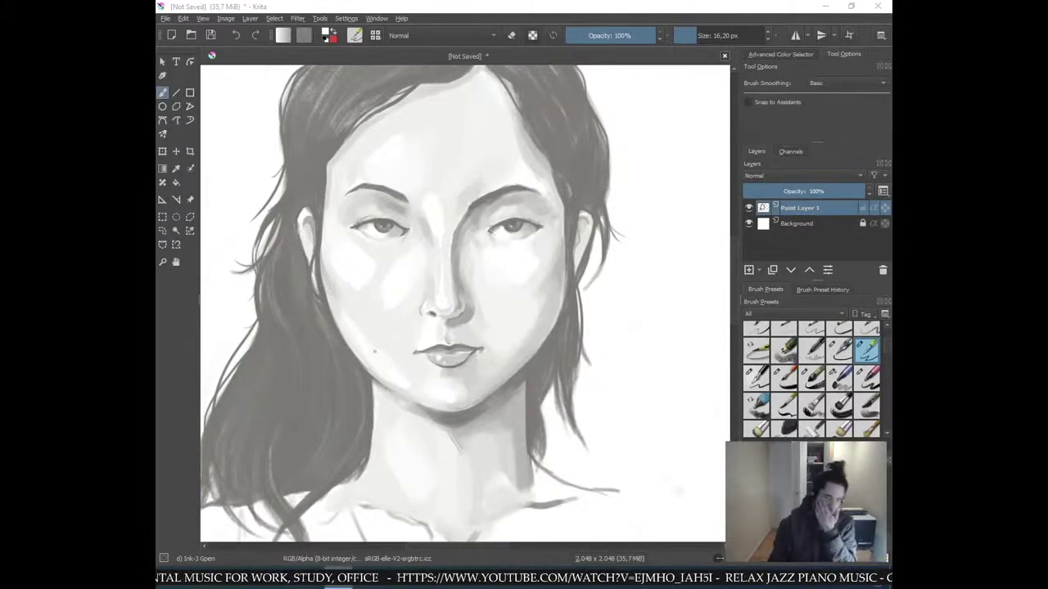
- Reduce the ink brush size to 4.01 px and check the facial highlights in the full portrait
scroll(402, 341, down, 2)
scroll(587, 351, up, 3)
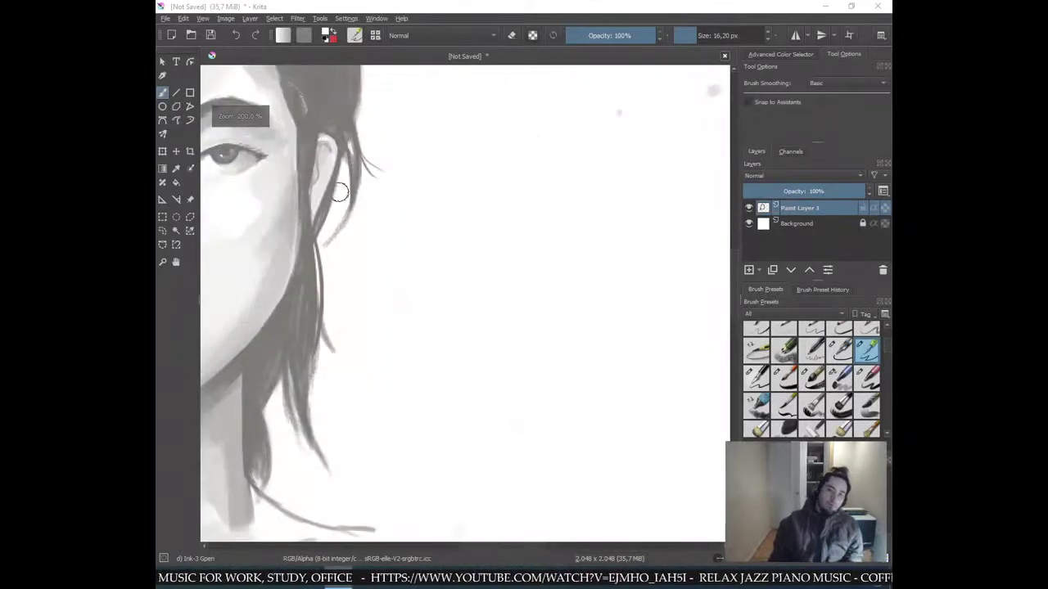
scroll(339, 193, down, 2)
scroll(604, 299, down, 1)
scroll(522, 239, up, 3)
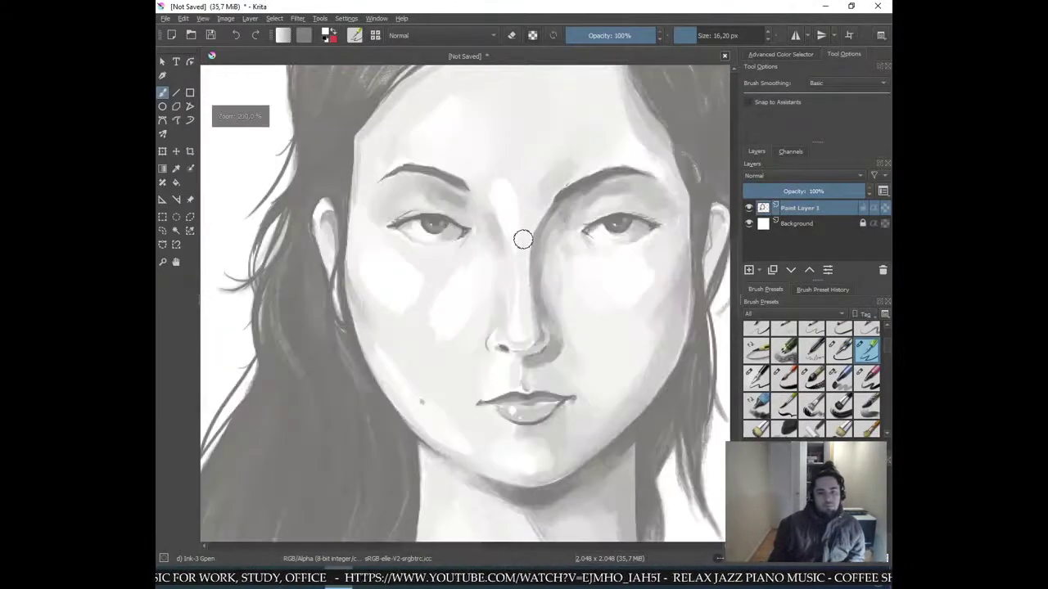
mouse_move(387, 255)
shift+mouse_down()
mouse_move(354, 255)
mouse_move(389, 256)
shift+mouse_up()
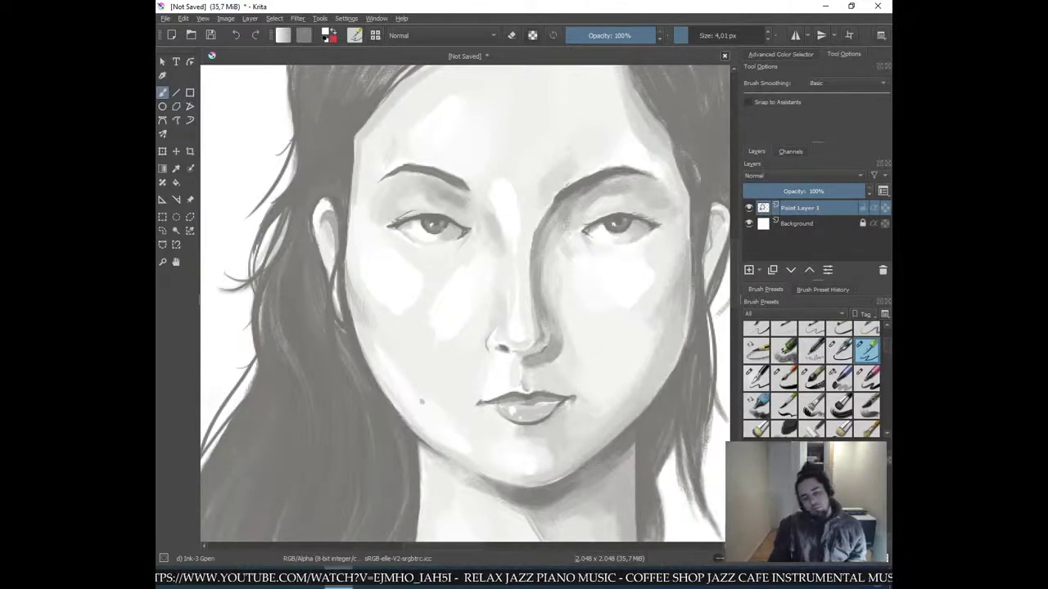
key(ctrl+minus)
key(ctrl+minus)
key(ctrl+minus)
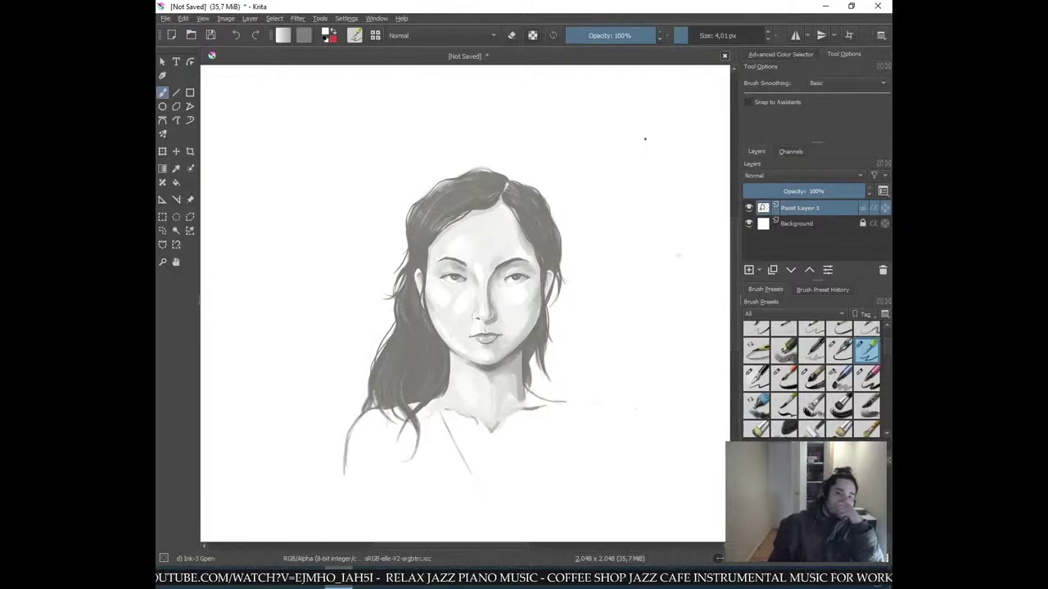
key(plus)
key(plus)
key(plus)
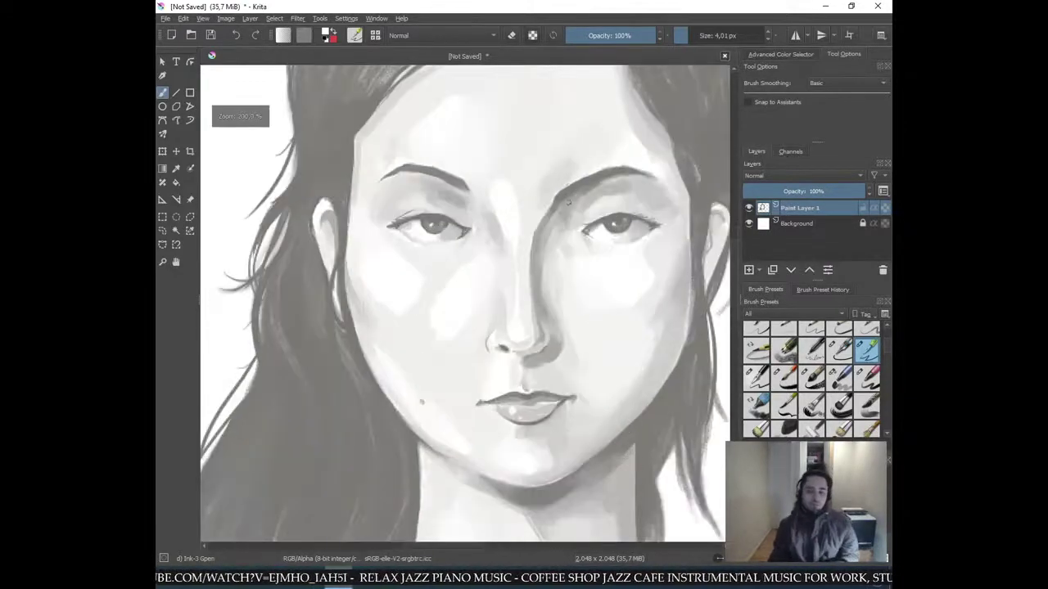
- Soften the cheek and forehead highlights with the 70 px Bristles-4 Glaze brush and check the blending in the full portrait
click(866, 407)
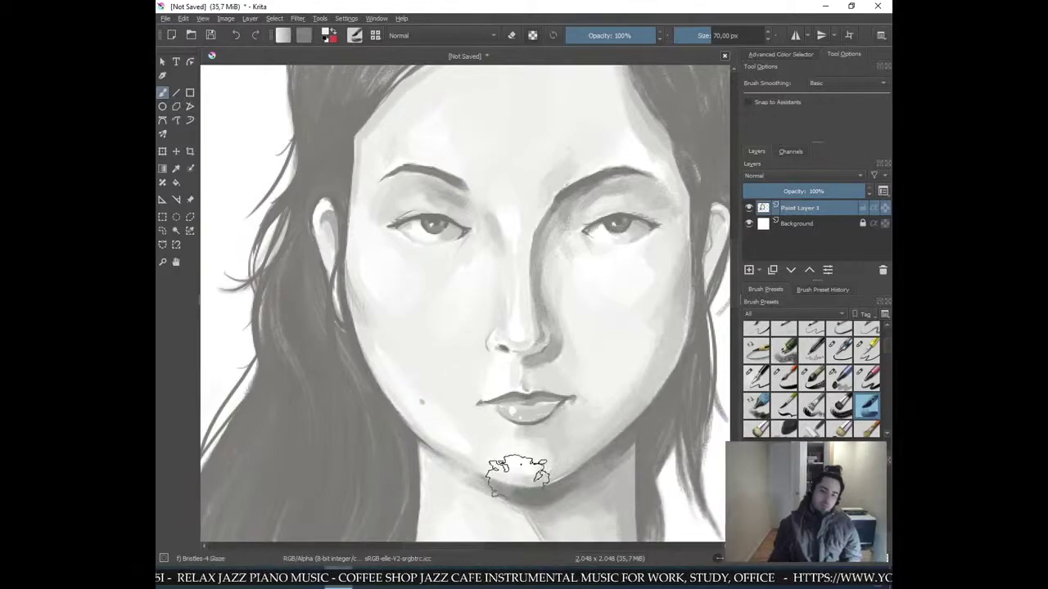
key(ctrl+minus)
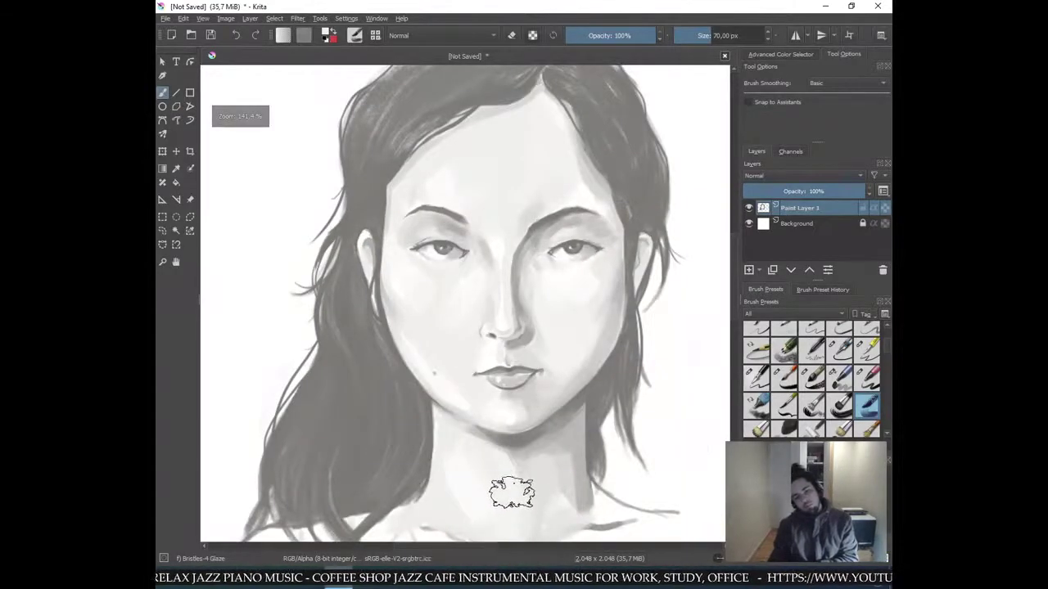
key(ctrl+minus)
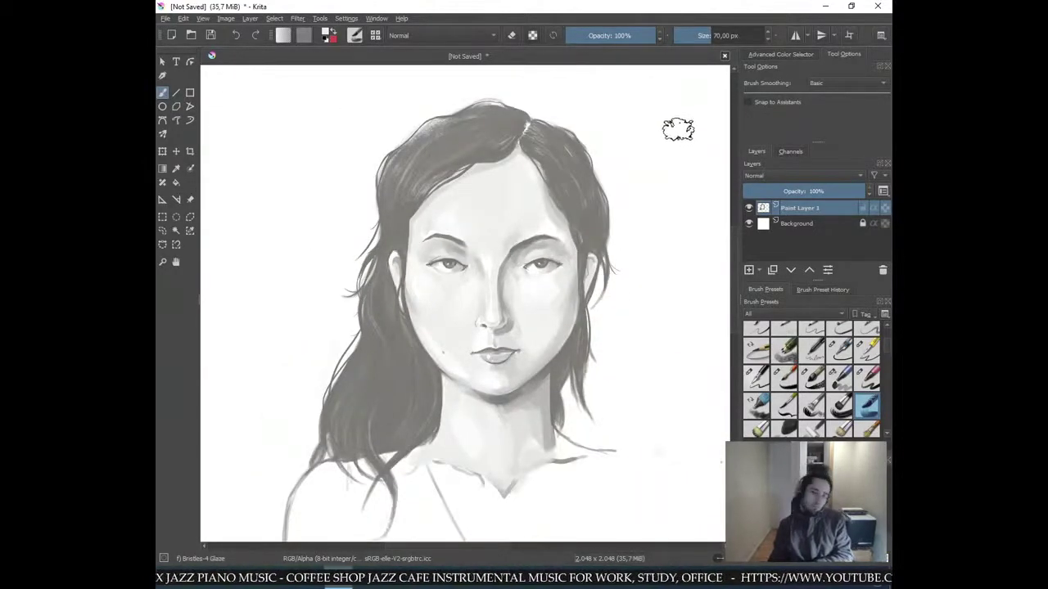
scroll(676, 139, down, 1)
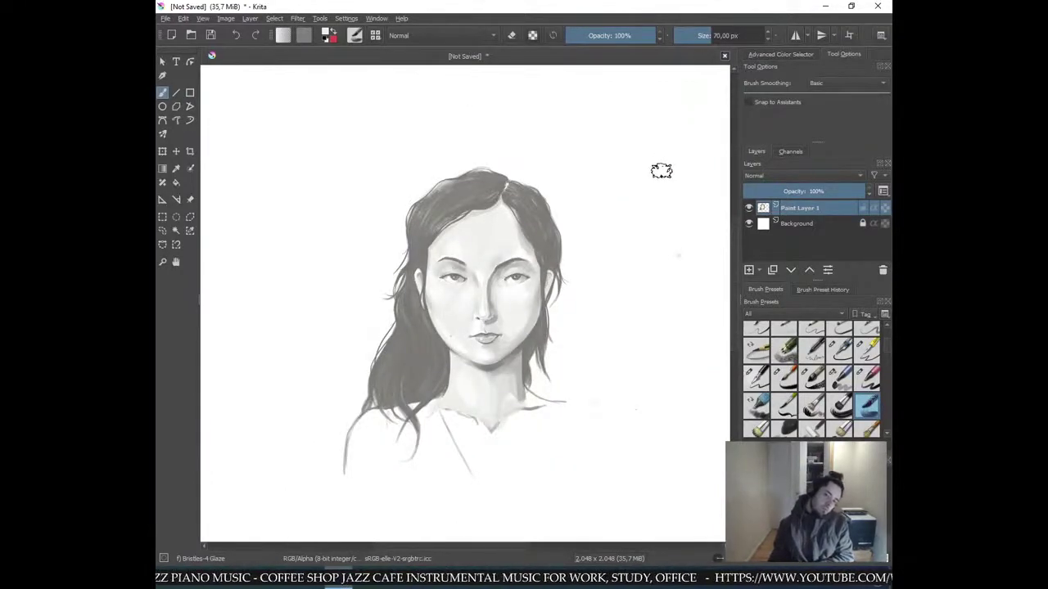
scroll(660, 171, up, 1)
scroll(659, 173, up, 1)
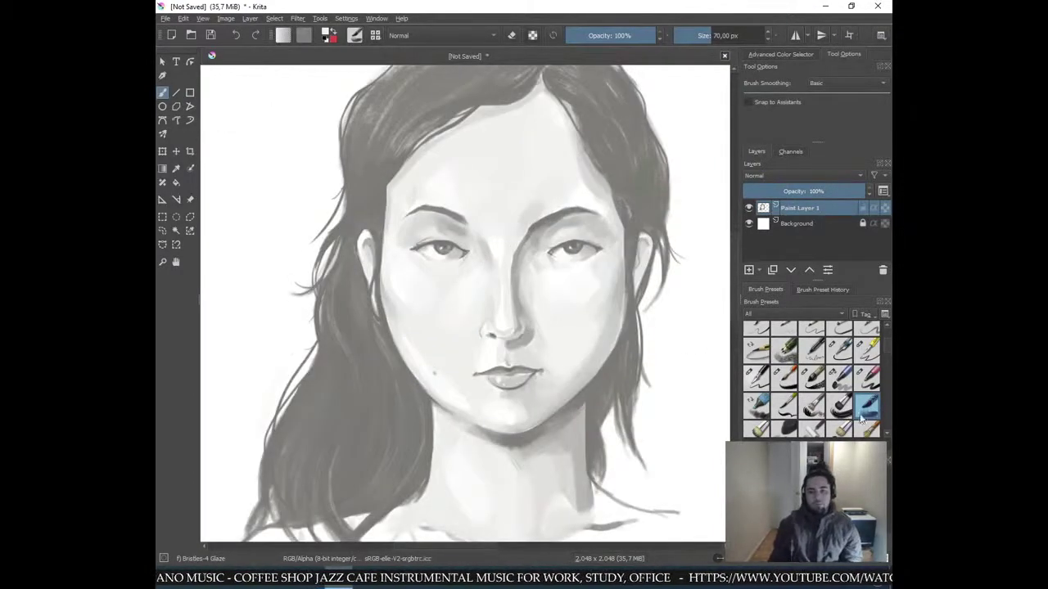
- Switch back to the 4.01 px Ink-3 Gpen brush and choose a dark grey colour
click(866, 350)
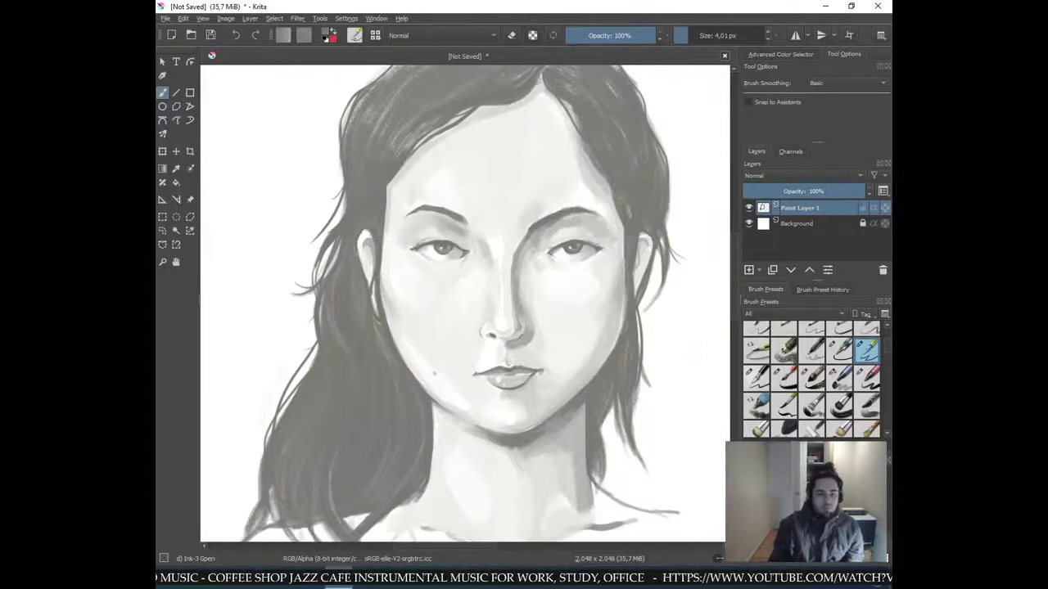
right_click(420, 245)
drag(419, 254, 423, 258)
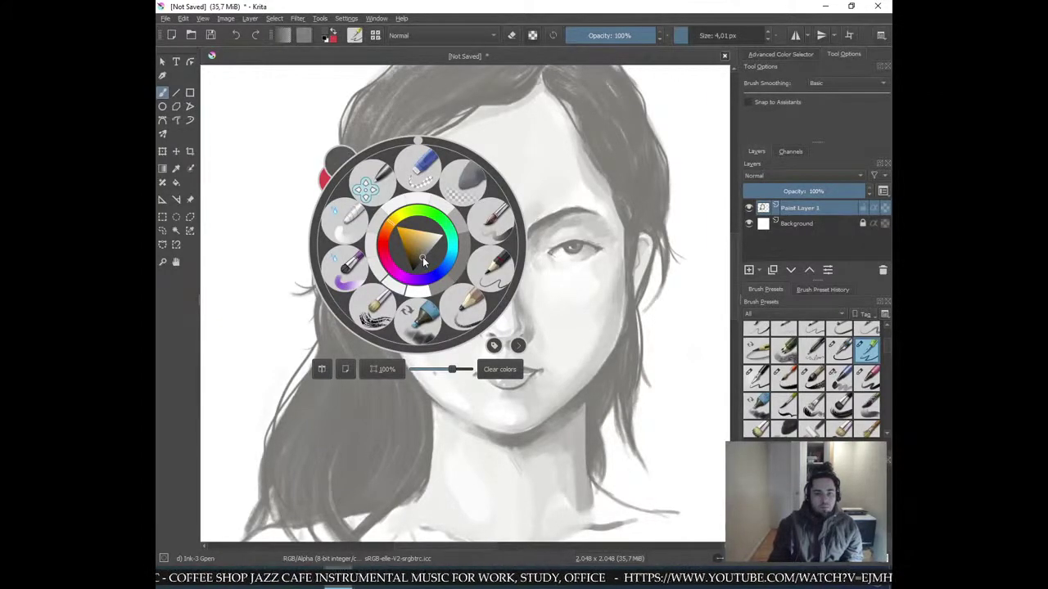
click(338, 352)
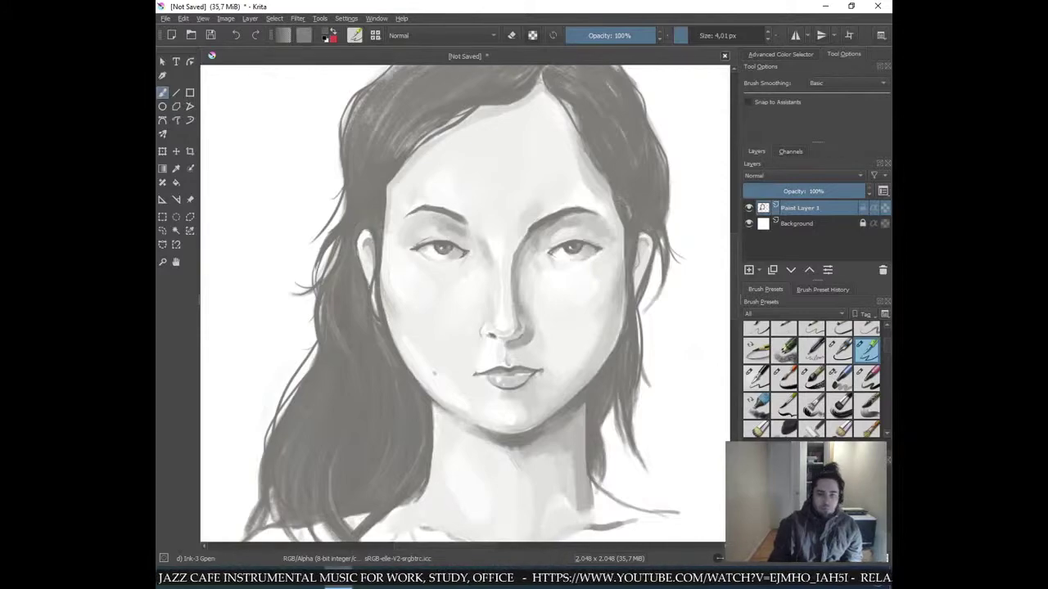
- Draw a thin dark hair strand curving down beside the left-hand ear, undoing and redrawing the unsatisfactory strokes
drag(372, 255, 366, 271)
drag(376, 229, 356, 301)
key(ctrl+z)
drag(374, 253, 360, 308)
key(ctrl+z)
drag(375, 255, 360, 304)
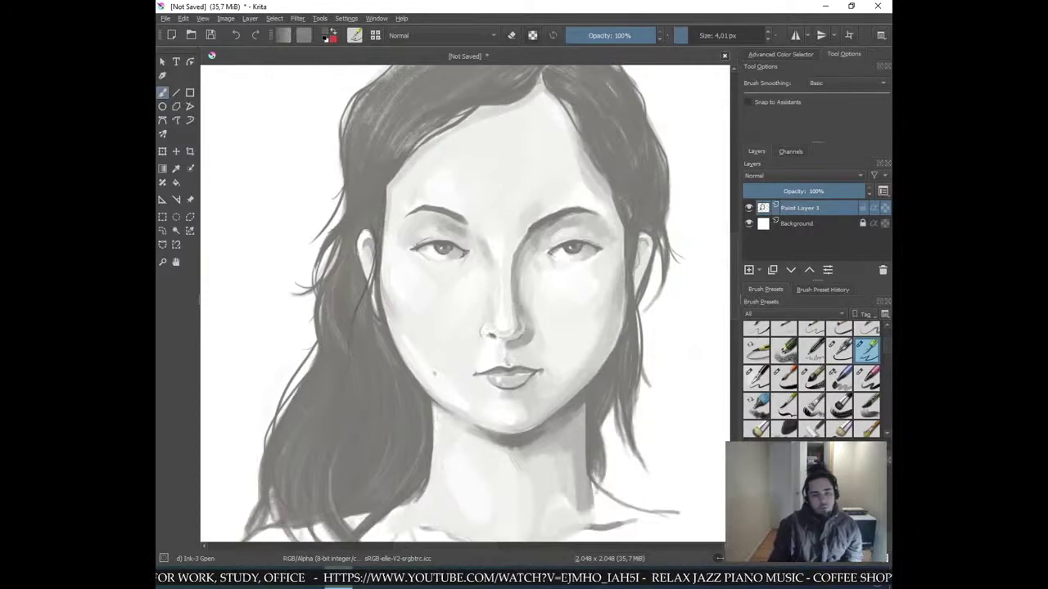
- Draw a longer dark strand from below the left-hand ear down through the hair, replacing the first attempt
drag(382, 216, 366, 365)
key(ctrl+z)
drag(372, 279, 383, 416)
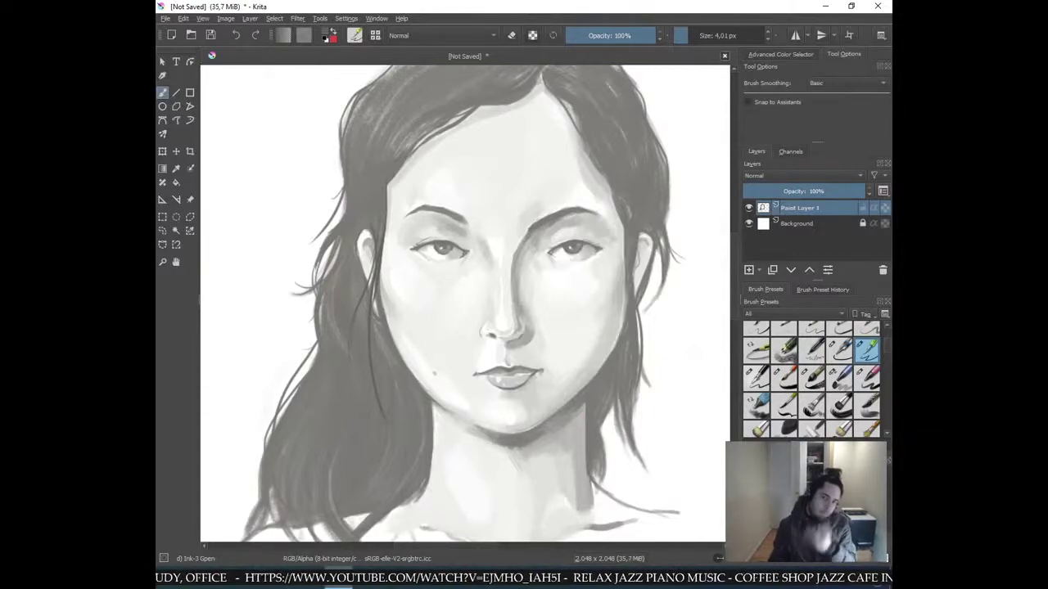
- Darken the hair edge between the left-hand earlobe and the cheek with short fine strokes
key(ctrl+plus)
key(ctrl+plus)
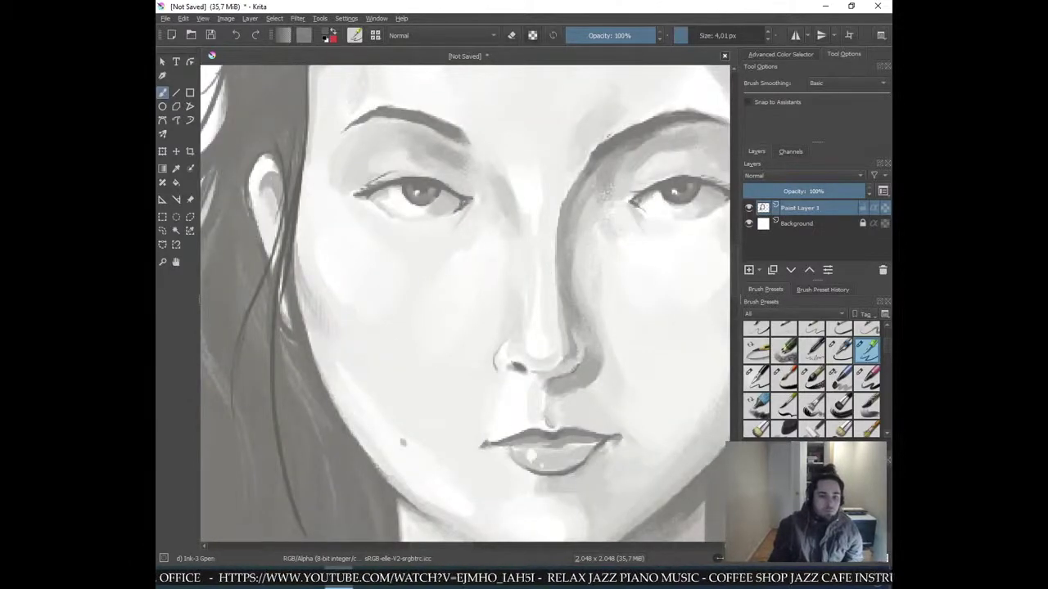
mouse_move(281, 318)
mouse_down()
mouse_move(296, 336)
mouse_move(305, 328)
mouse_up()
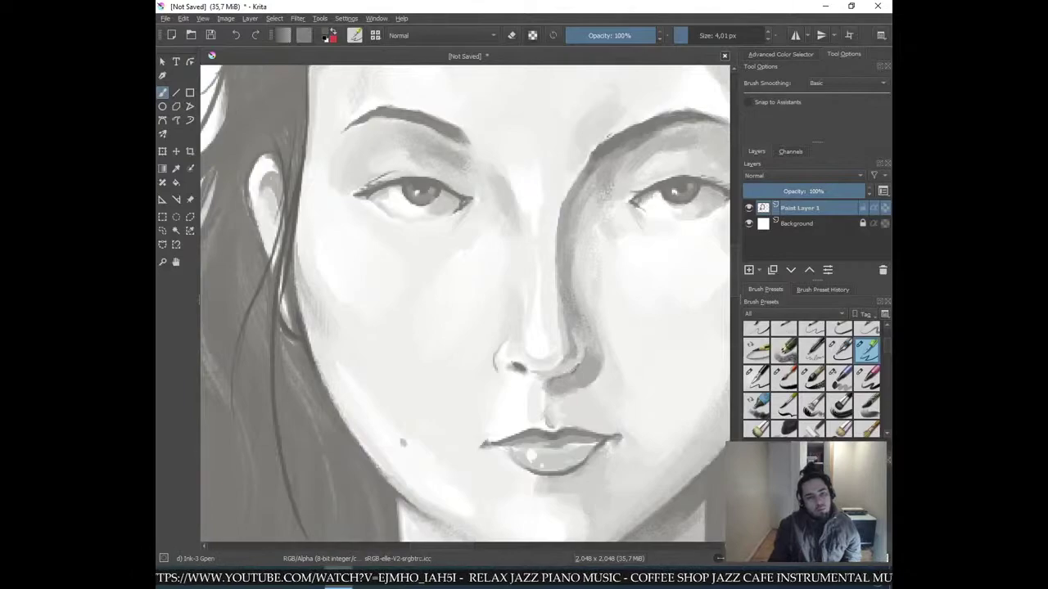
drag(293, 272, 295, 308)
drag(293, 261, 293, 287)
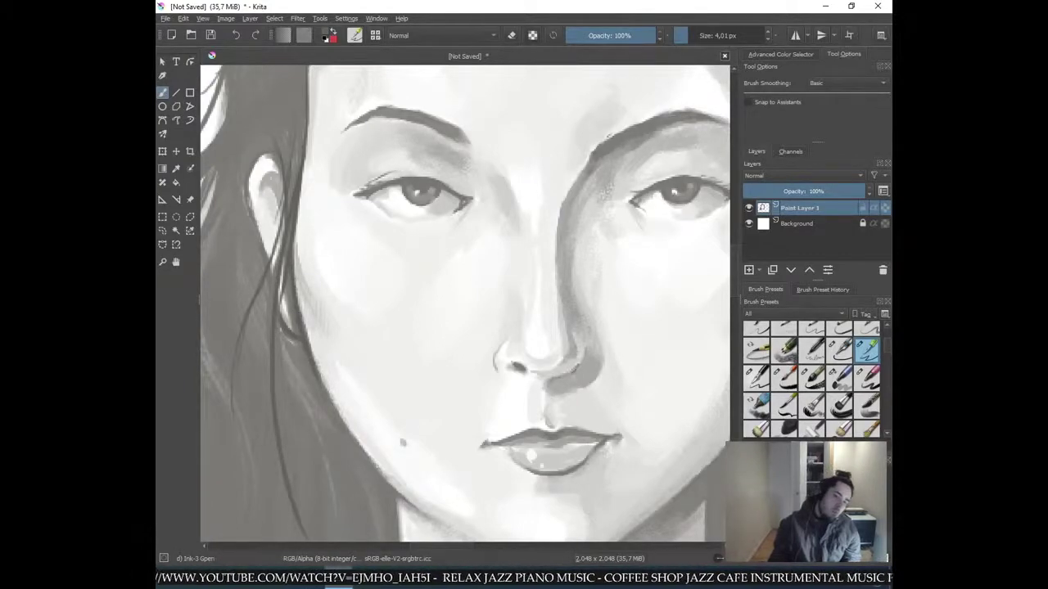
- Examine the new hair strands, face and neck, both close up and in the full portrait
key(minus)
key(minus)
key(minus)
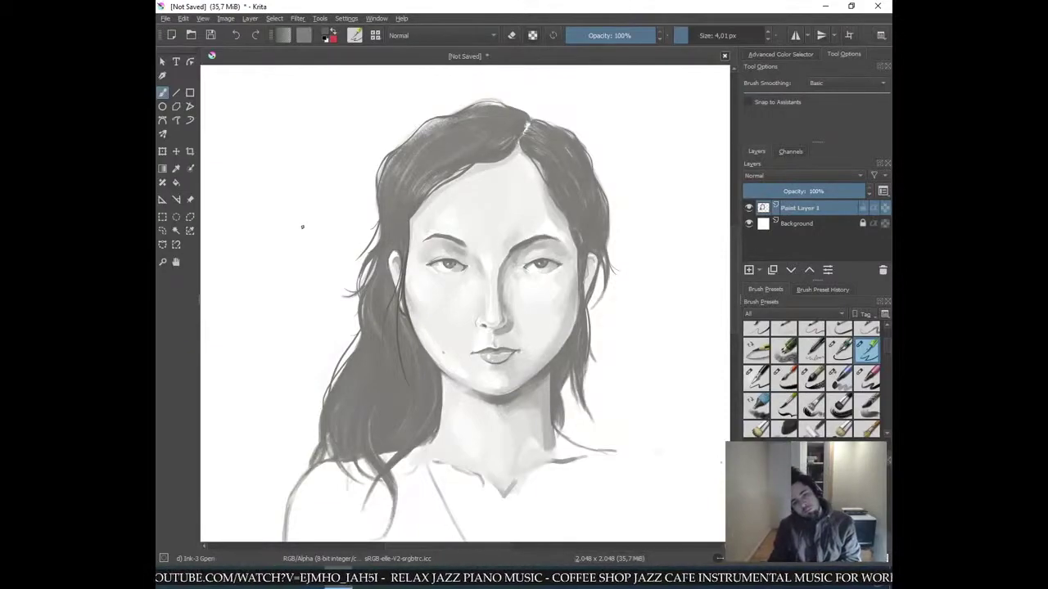
key(plus)
key(plus)
key(plus)
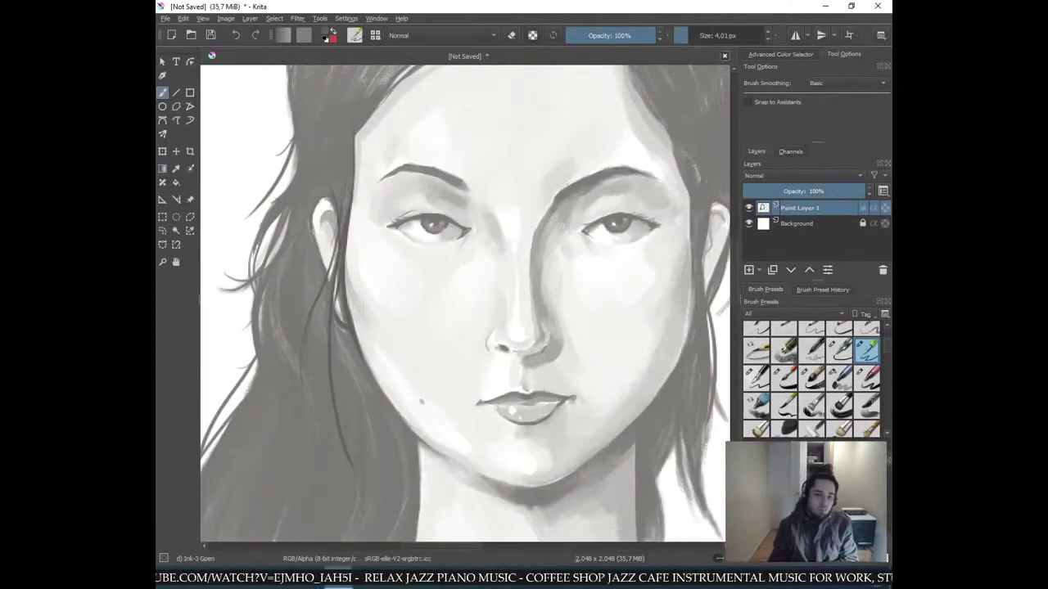
key(minus)
key(minus)
key(minus)
key(plus)
key(plus)
key(plus)
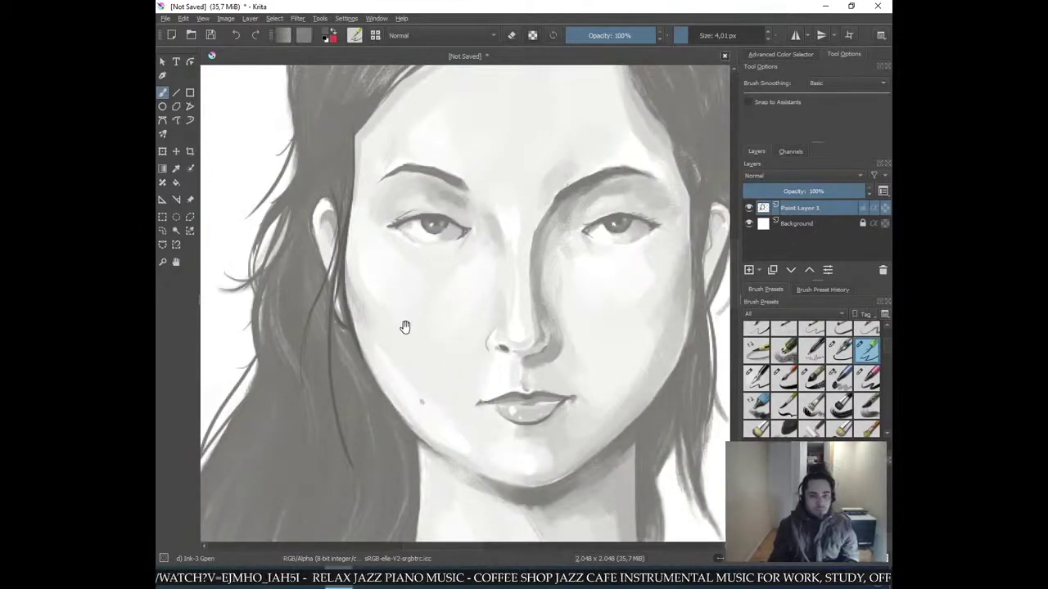
drag(402, 325, 404, 155)
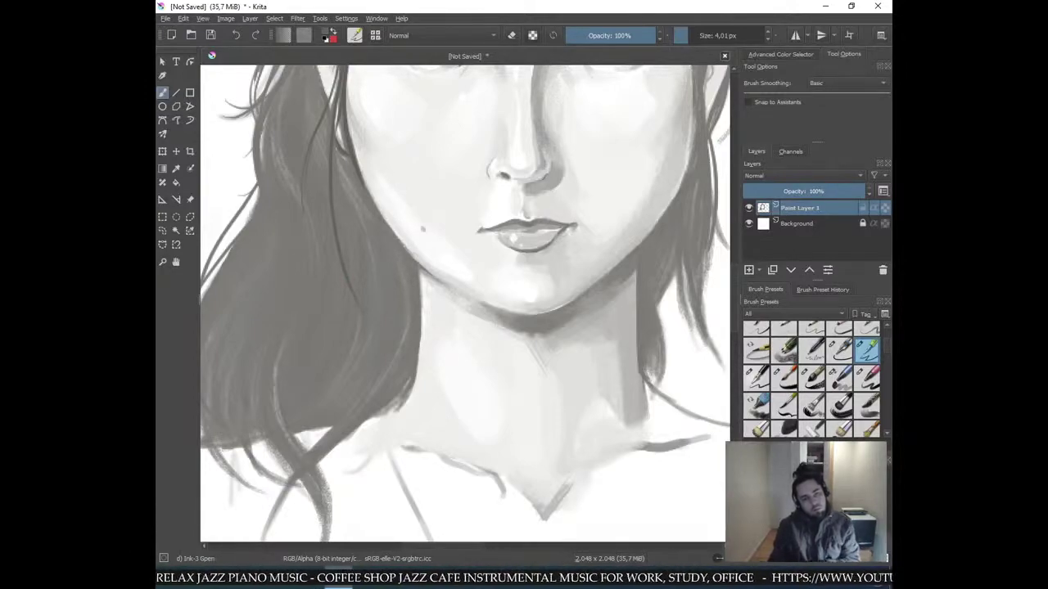
key(ctrl+minus)
key(ctrl+minus)
key(ctrl+minus)
key(ctrl+plus)
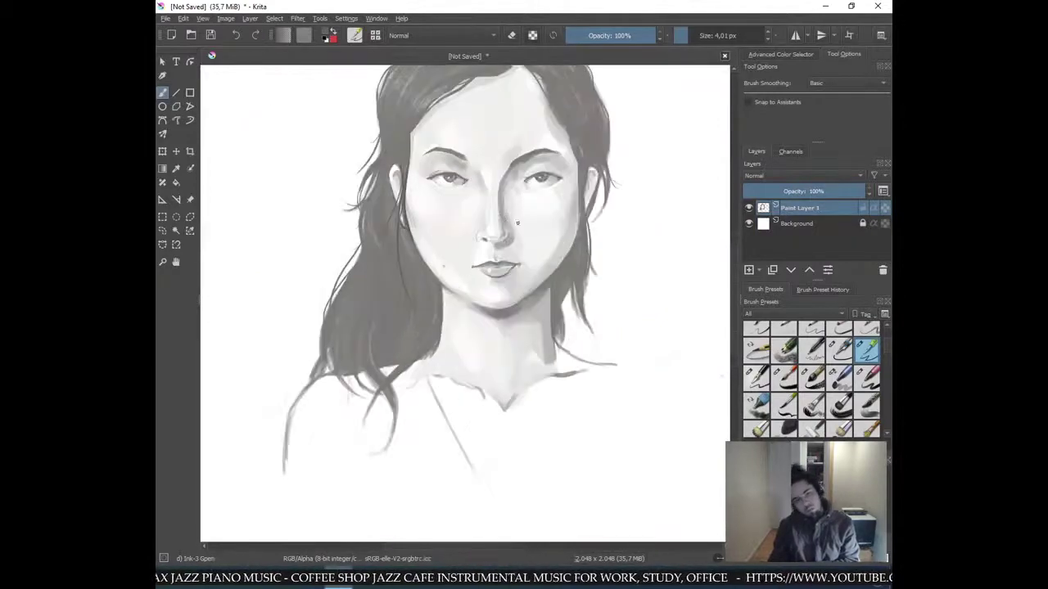
- Sample the dark hair tone and paint a fine strand along the right-hand edge of the face, undoing the first stroke
key(plus)
ctrl+click(628, 132)
drag(626, 131, 639, 221)
key(ctrl+z)
key(l)
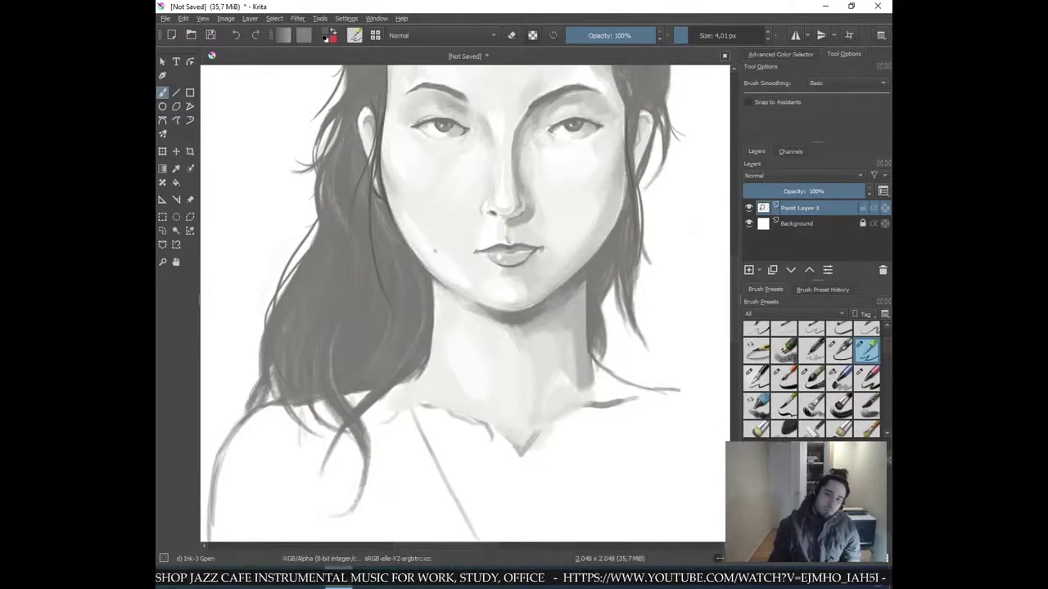
mouse_move(624, 172)
mouse_down()
mouse_move(626, 207)
mouse_move(613, 231)
mouse_up()
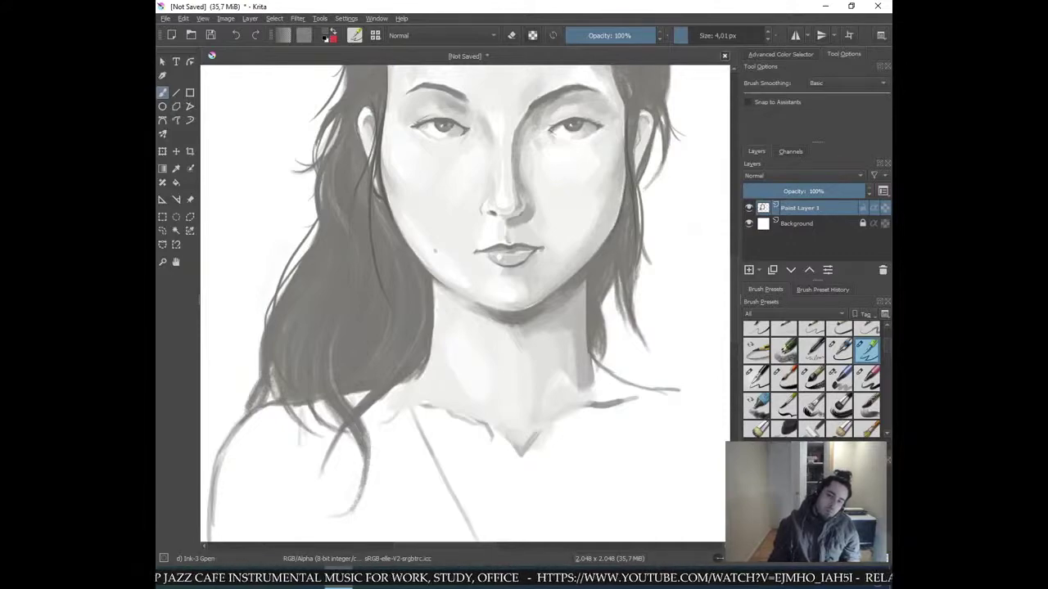
- Darken the hair edge along the right-hand cheek and jaw, redoing one stroke, and check it in the full portrait
key(plus)
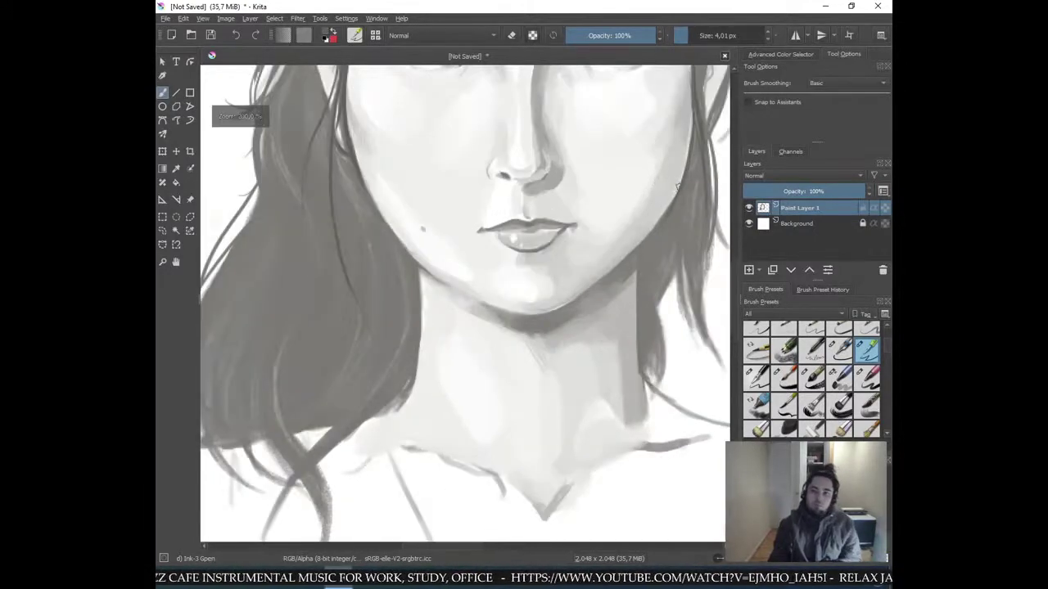
drag(682, 173, 664, 214)
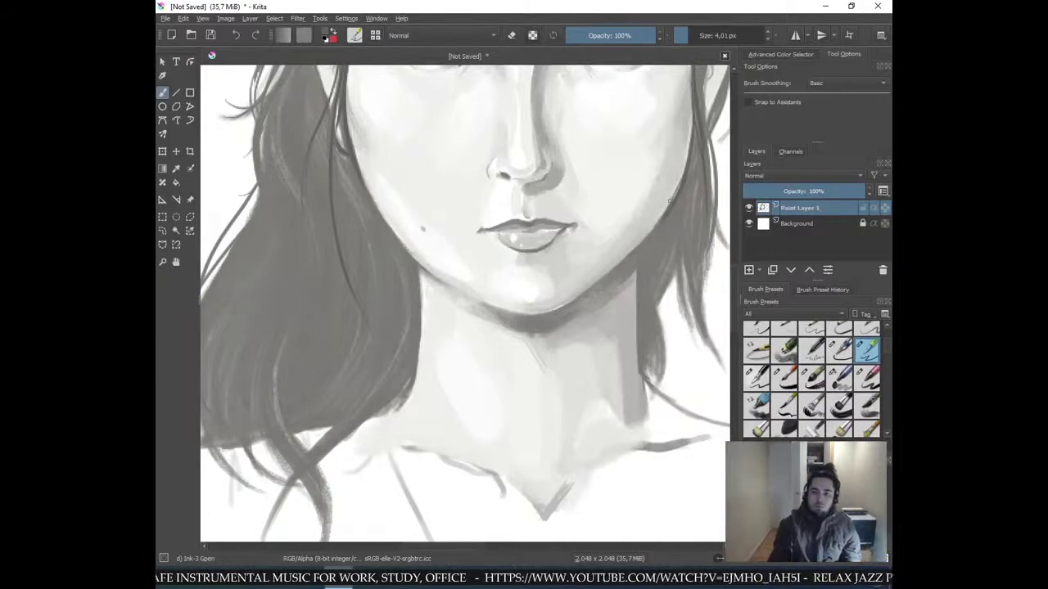
key(ctrl+z)
drag(682, 172, 656, 221)
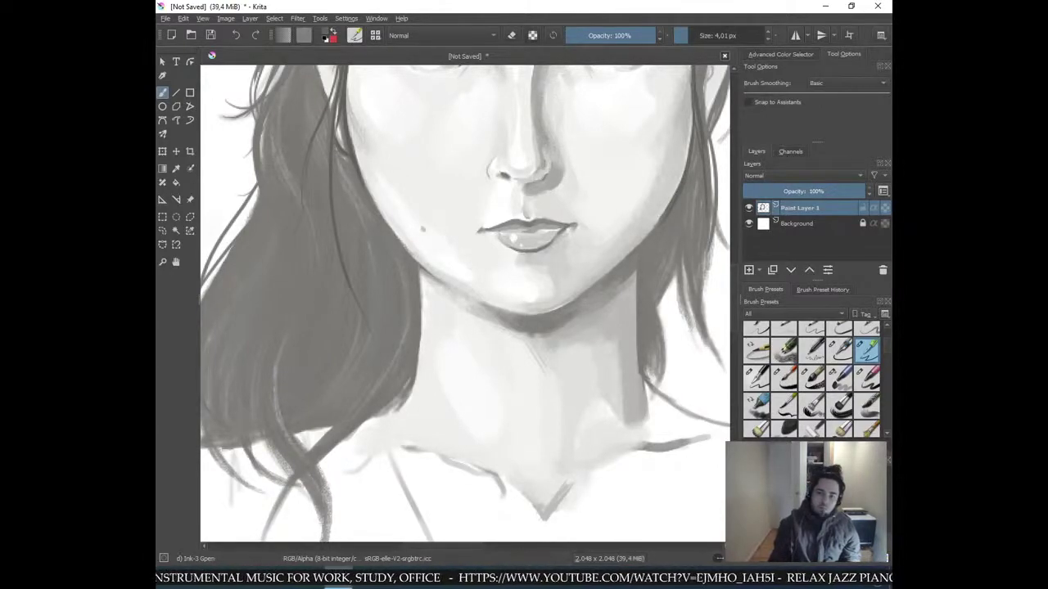
drag(695, 132, 689, 170)
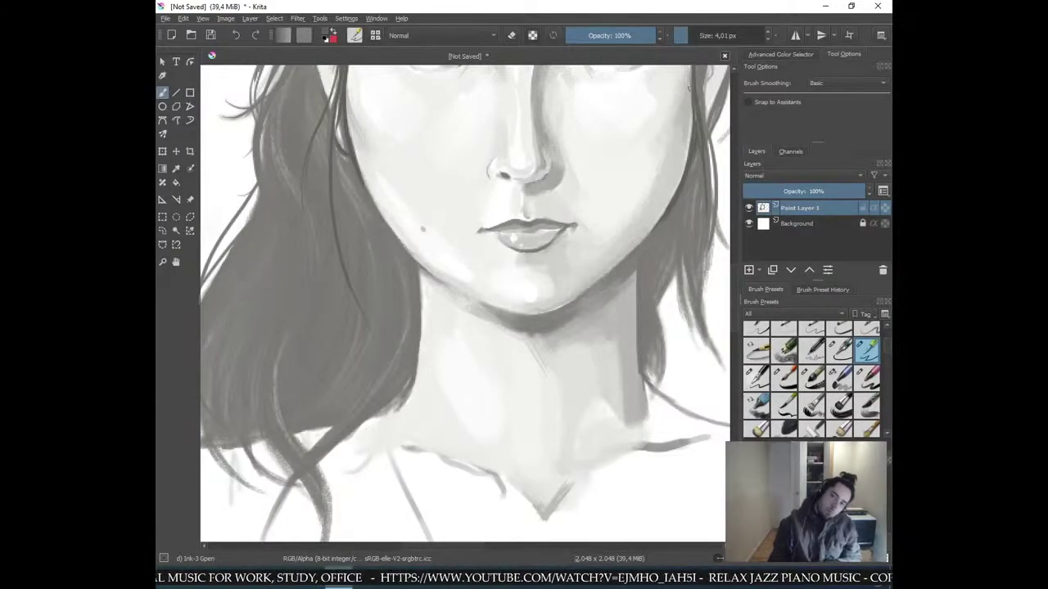
key(minus)
key(minus)
key(minus)
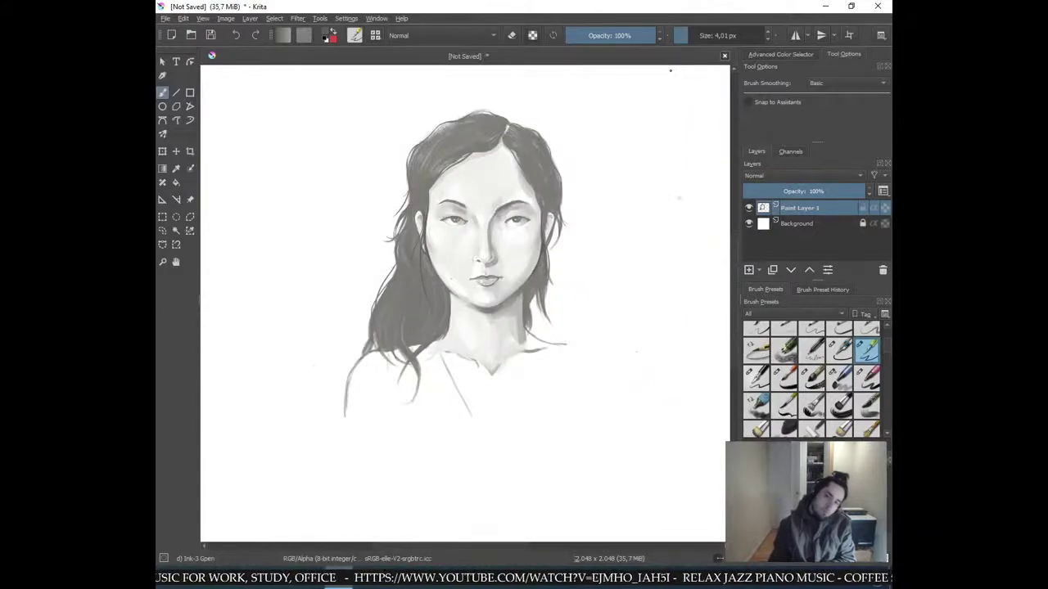
key(plus)
key(plus)
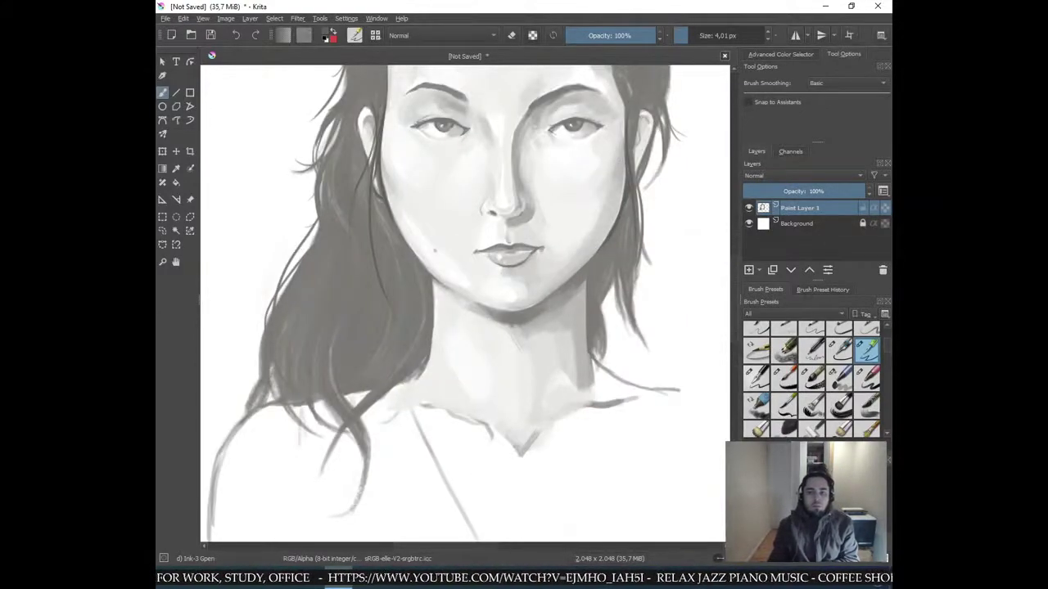
- Paint a fine dark strand down the hair beside the right-hand cheek, undoing the unwanted strokes
drag(635, 171, 637, 278)
key(ctrl+z)
drag(635, 165, 634, 298)
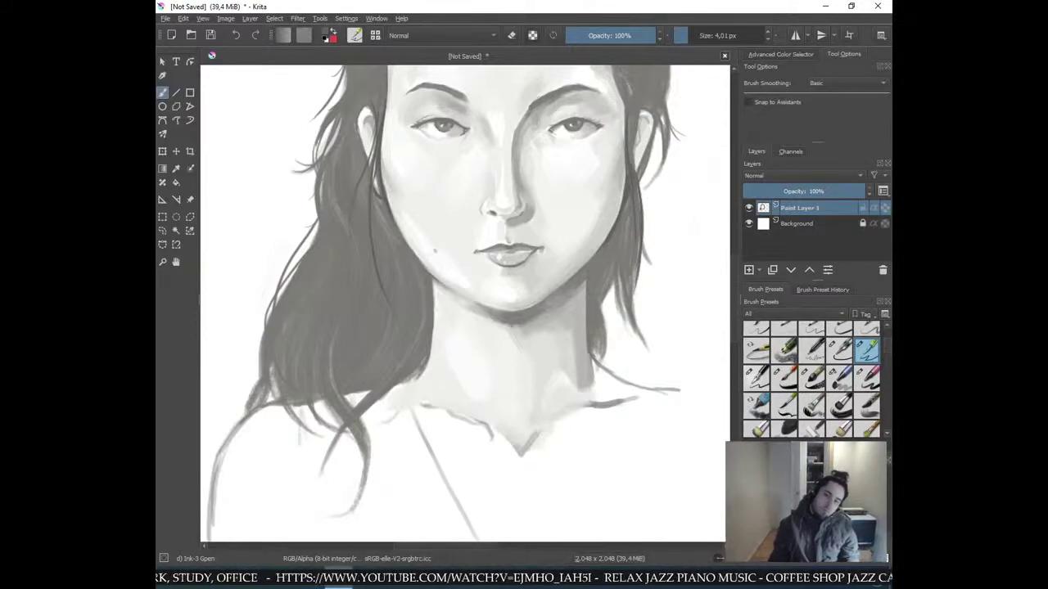
drag(632, 211, 636, 322)
key(ctrl+z)
drag(627, 216, 627, 256)
key(ctrl+z)
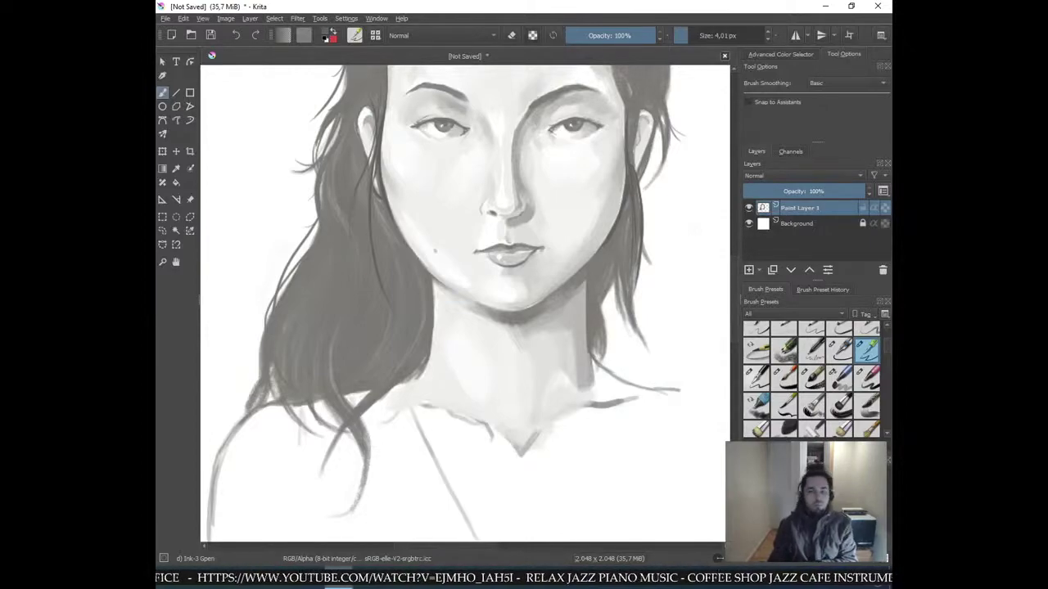
- Darken the hair edge along the right-hand side of the neck with a fine line and check the portrait
key(minus)
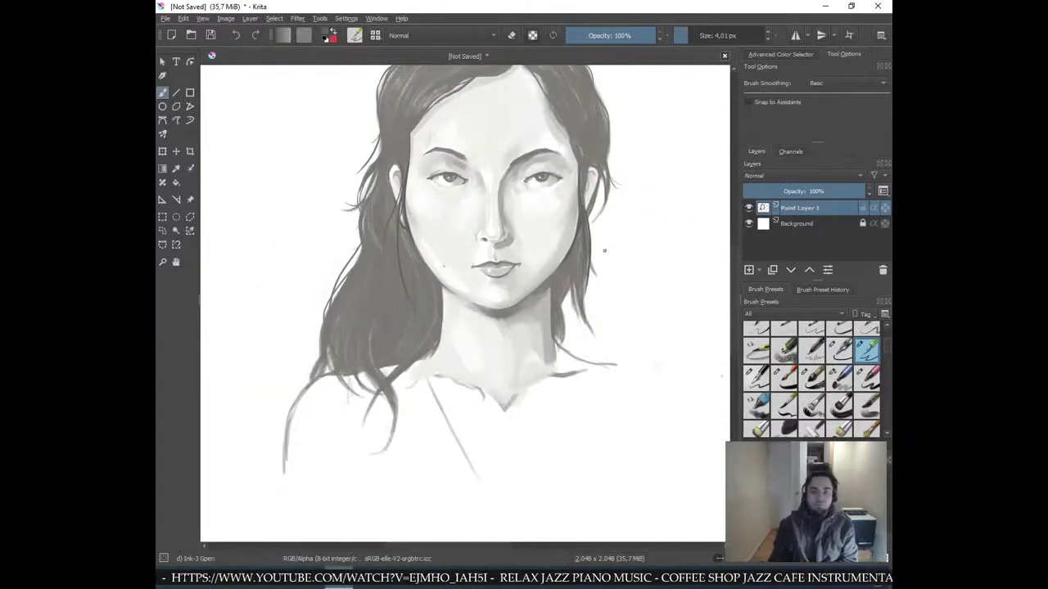
key(plus)
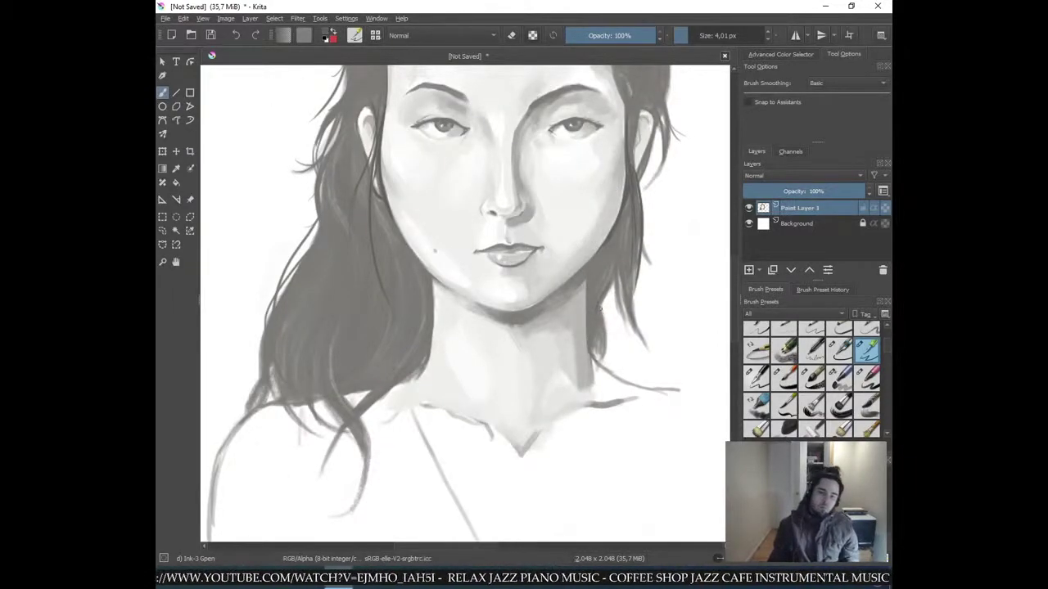
key(minus)
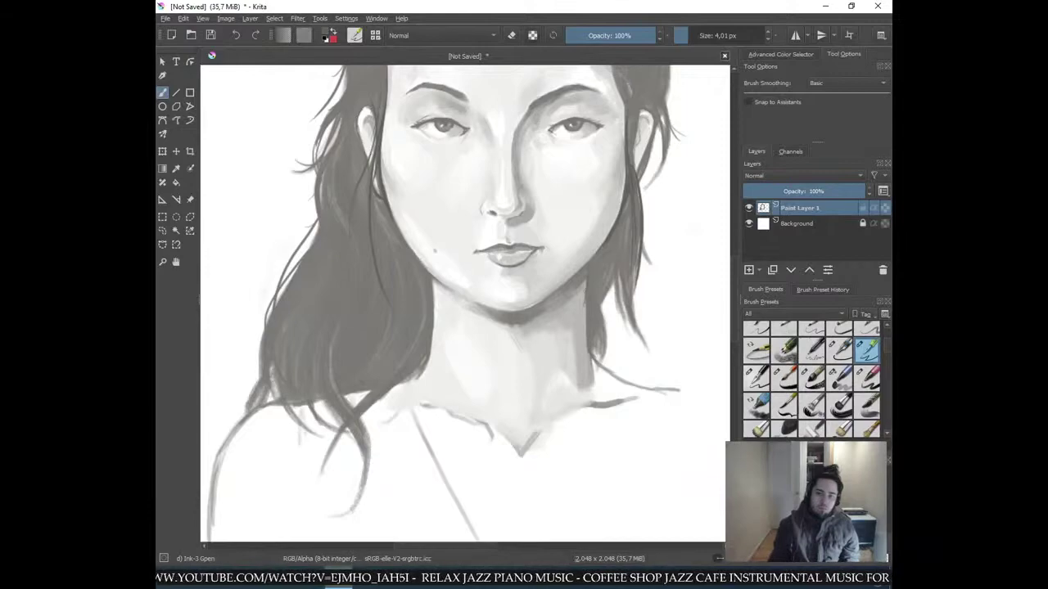
key(plus)
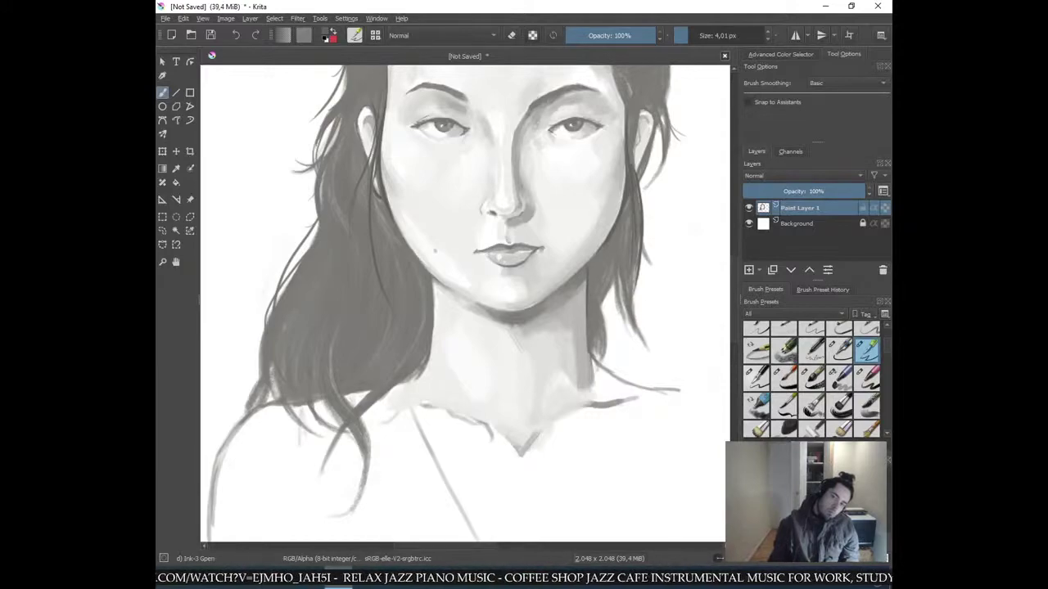
scroll(581, 266, up, 3)
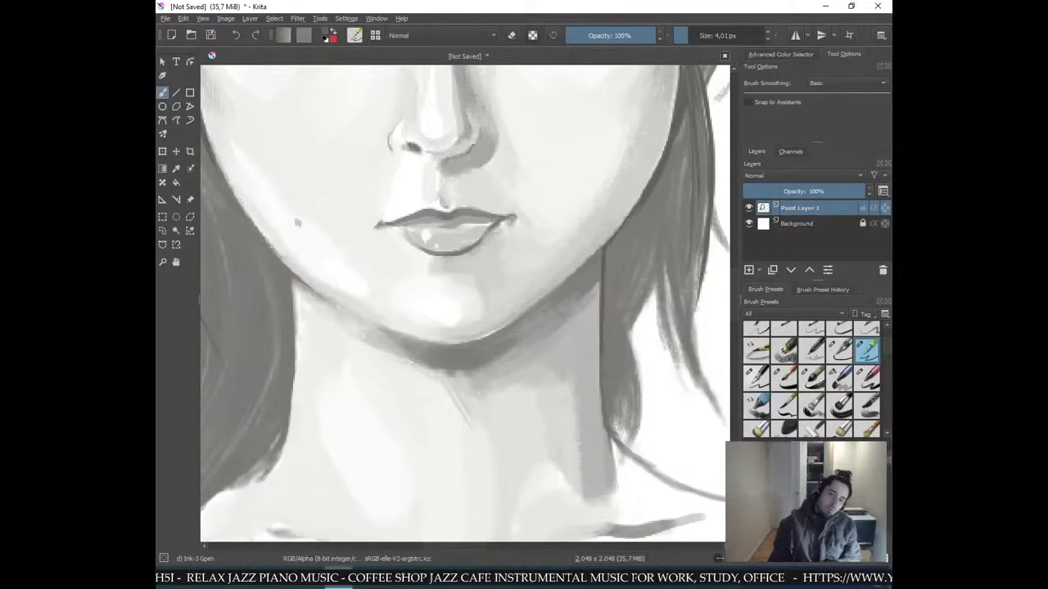
key(ctrl+minus)
key(ctrl+minus)
key(ctrl+minus)
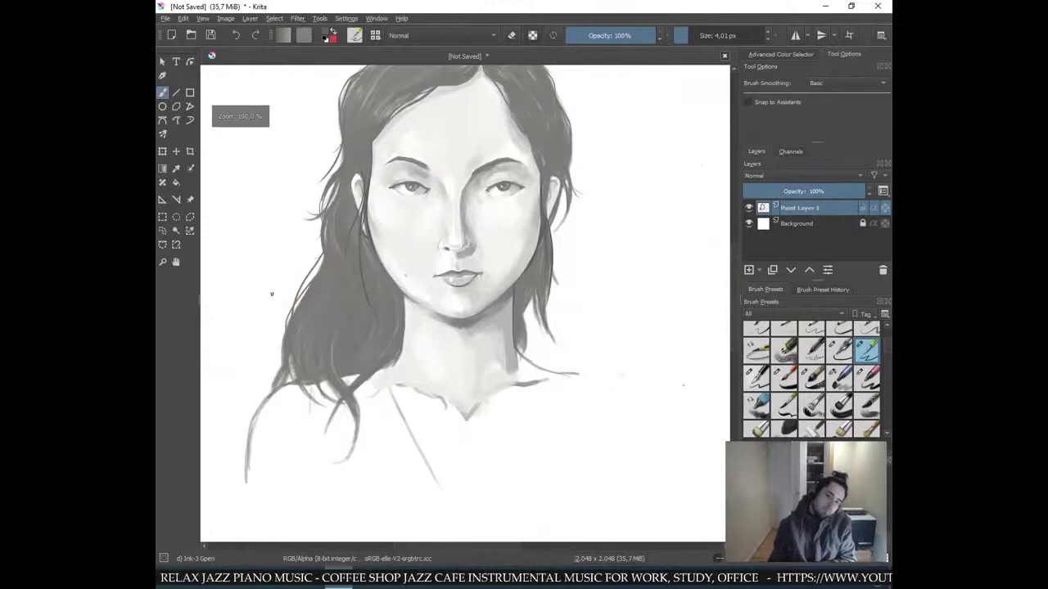
- Darken the hair edge along the left-hand jaw where it meets the neck, and check it in the full portrait
key(ctrl+plus)
key(ctrl+plus)
key(ctrl+plus)
drag(285, 271, 382, 328)
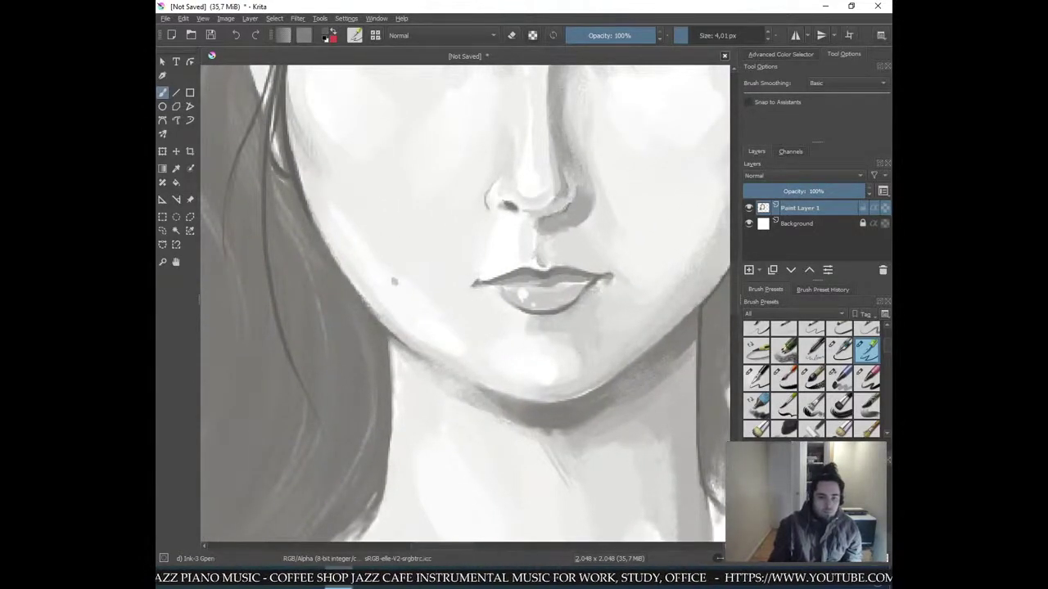
drag(390, 331, 370, 307)
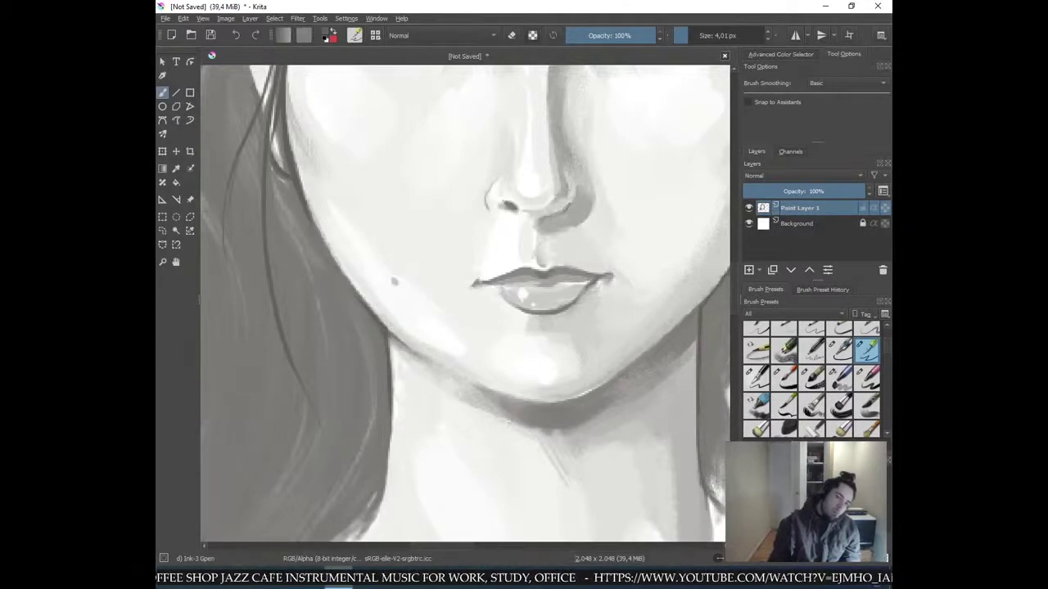
key(ctrl+minus)
key(ctrl+minus)
key(ctrl+minus)
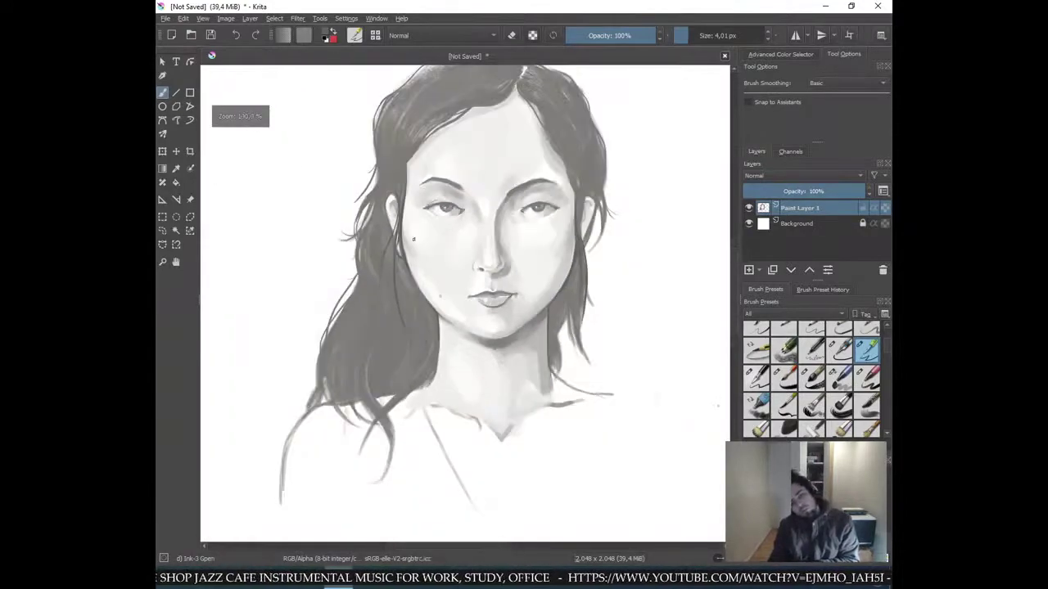
- Sample the light and shadow tones around the jaw and refine the left-hand jawline towards the chin
key(plus)
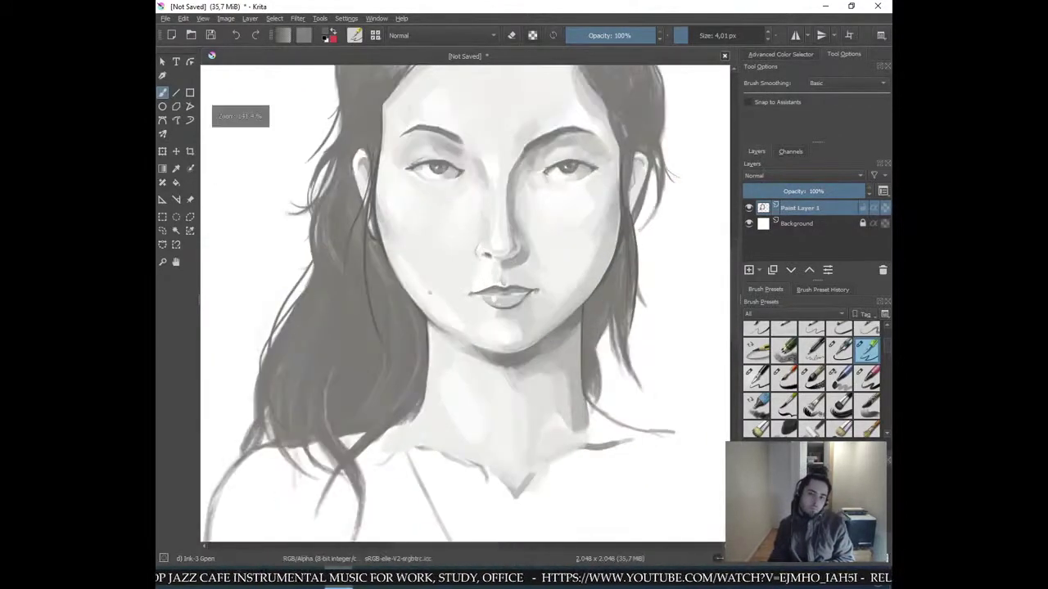
key(plus)
key(ctrl+plus)
drag(483, 213, 446, 263)
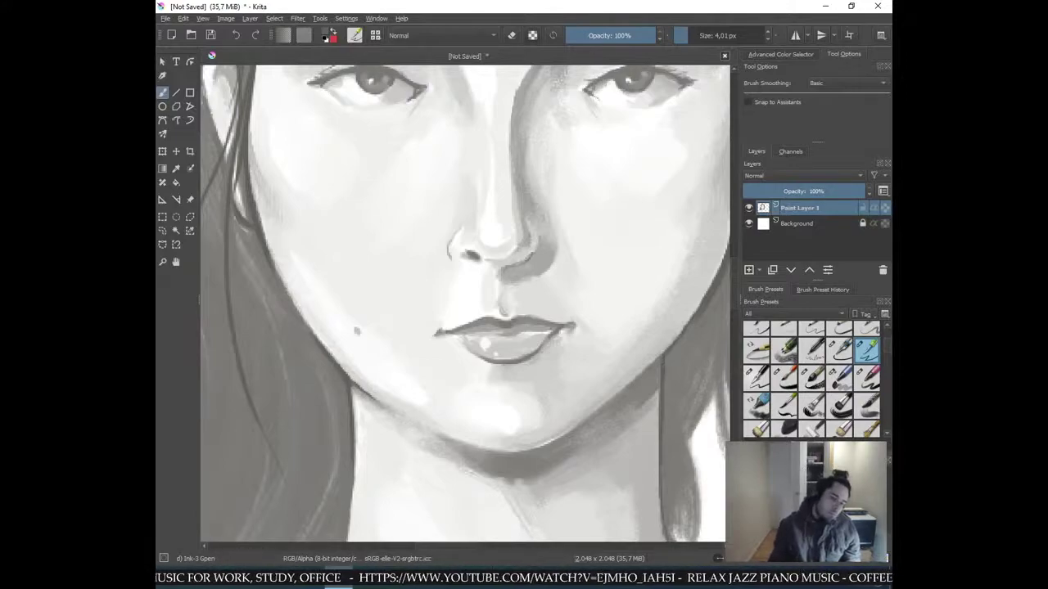
ctrl+click(383, 381)
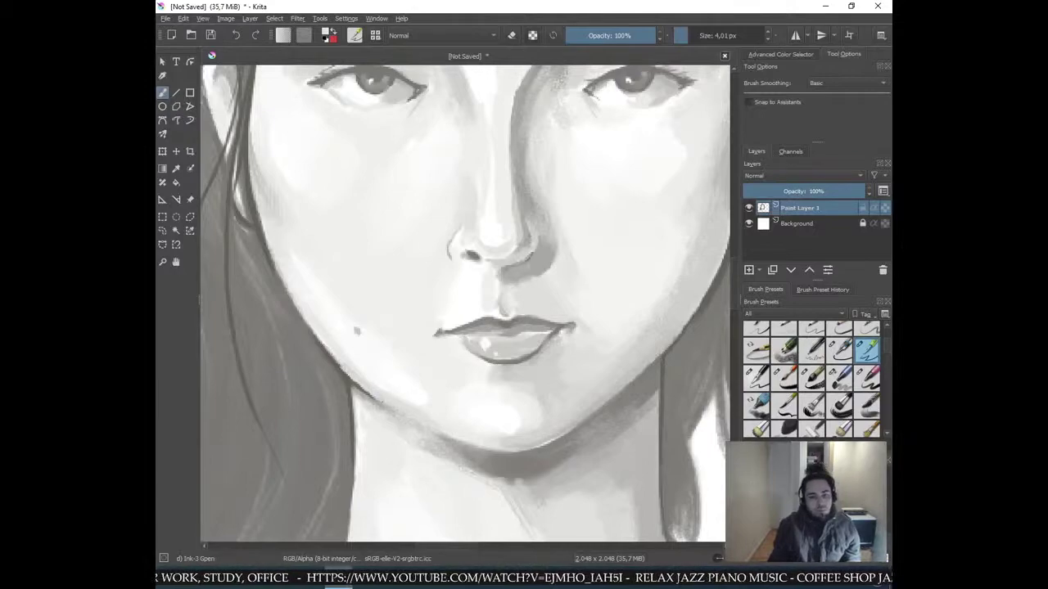
ctrl+click(464, 444)
ctrl+drag(463, 448, 499, 459)
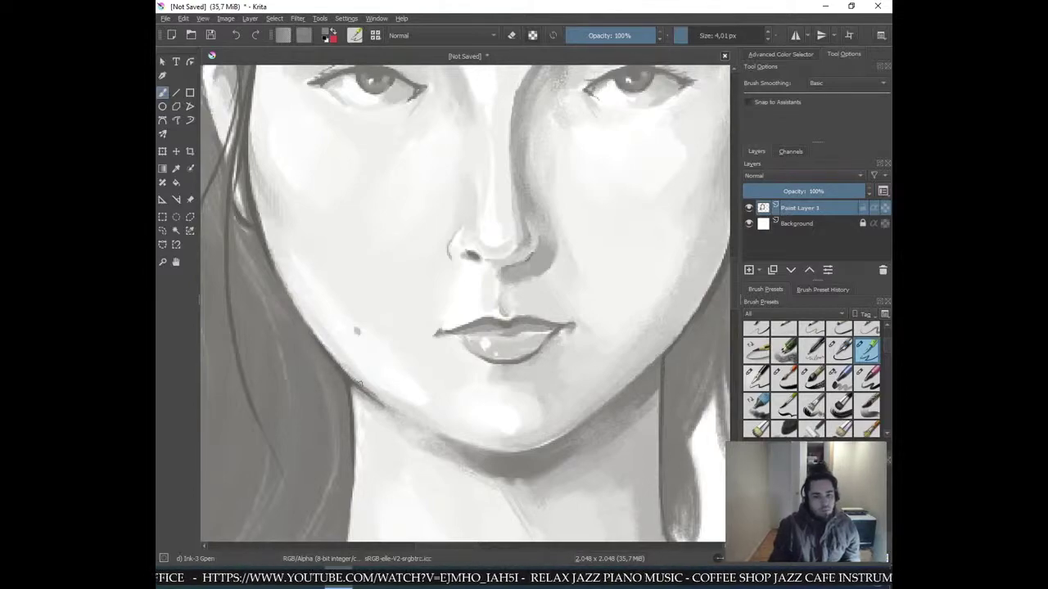
ctrl+click(403, 405)
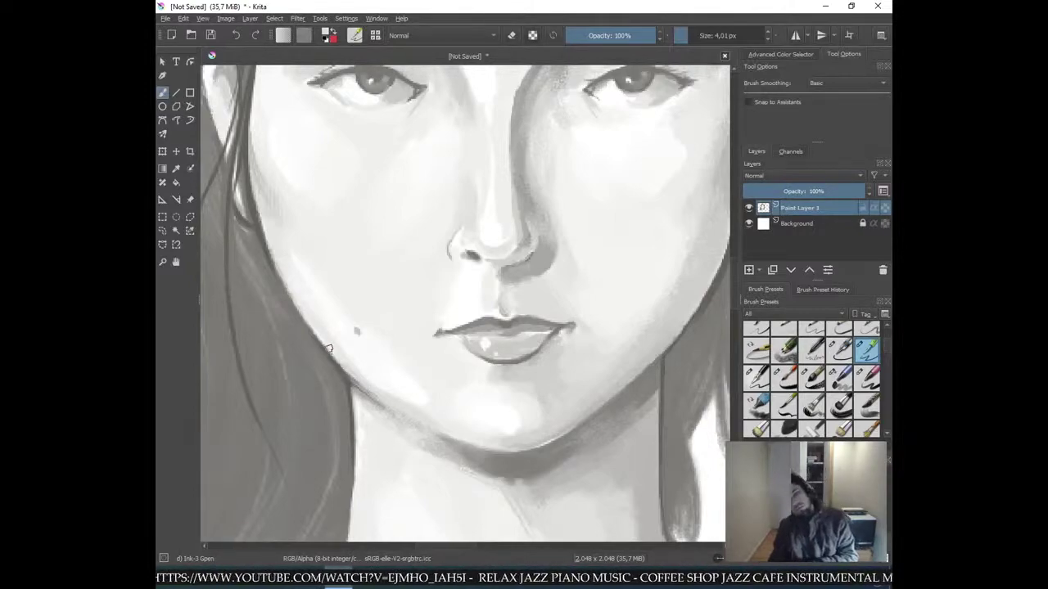
key(minus)
key(minus)
key(minus)
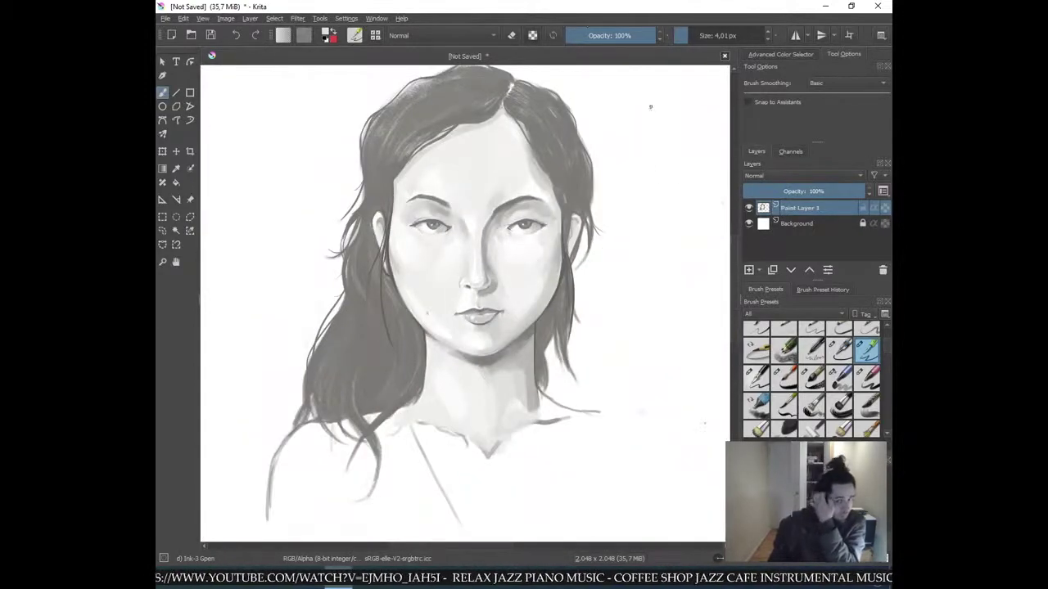
key(ctrl)
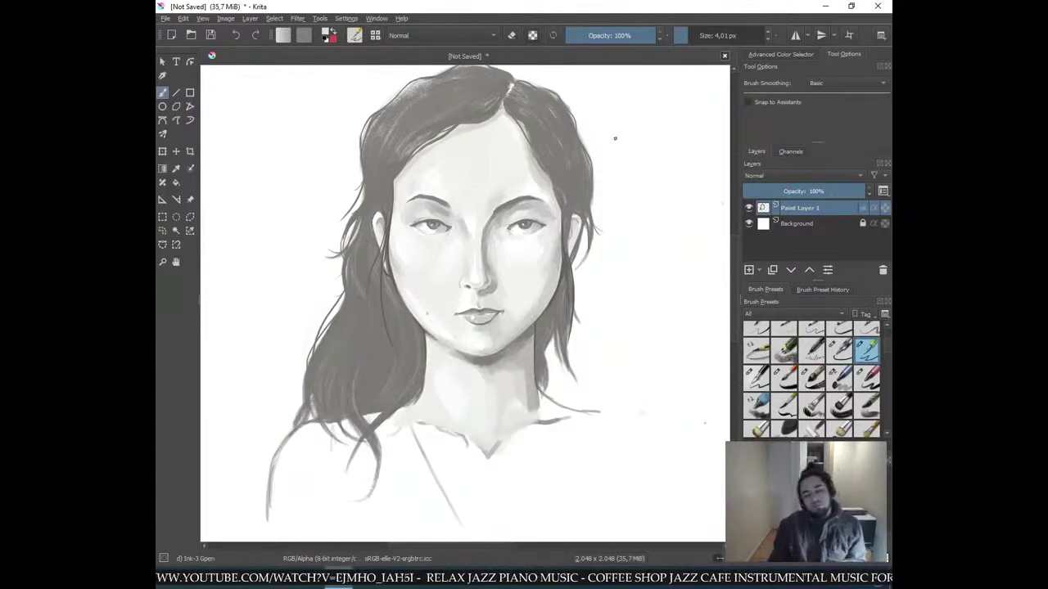
- Sample a dark tone and darken the lower edge of the bottom lip, undoing the excess strokes
key(plus)
key(plus)
ctrl+click(335, 177)
ctrl+click(309, 184)
key(plus)
key(plus)
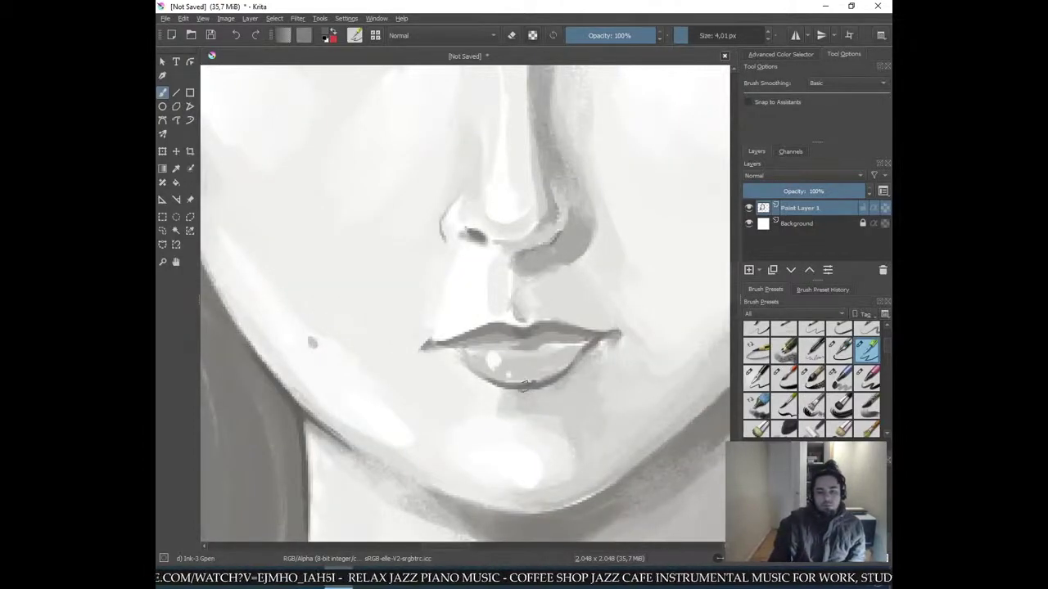
drag(522, 387, 540, 379)
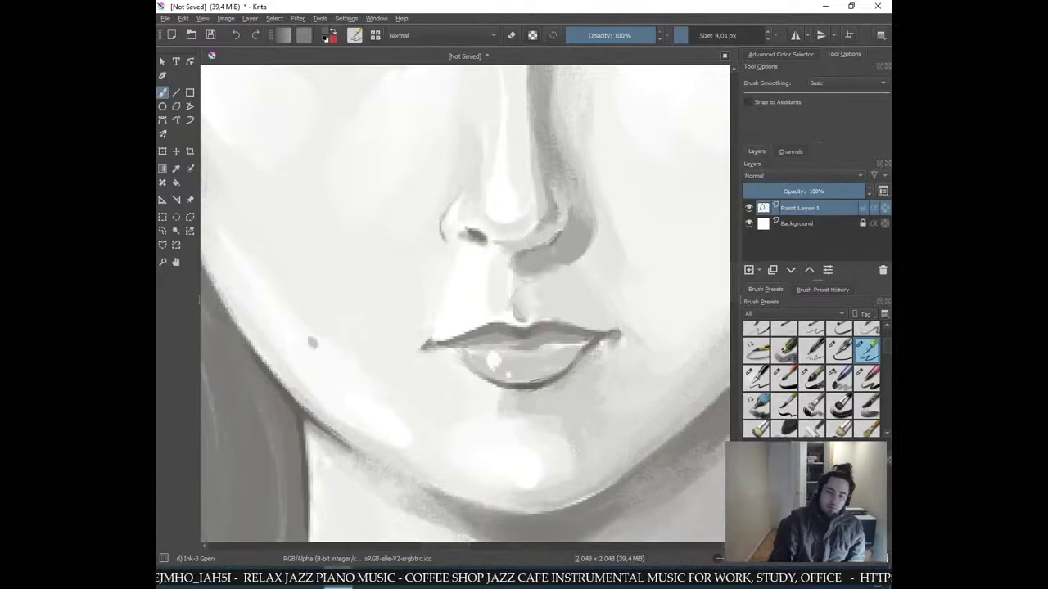
drag(509, 391, 532, 390)
key(ctrl+z)
key(ctrl+z)
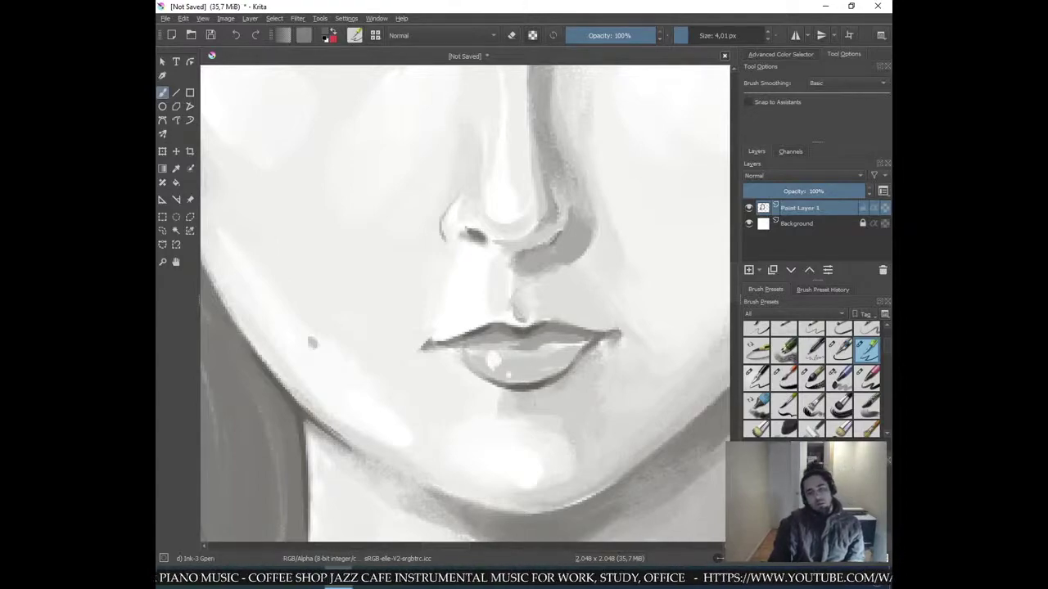
scroll(655, 311, down, 3)
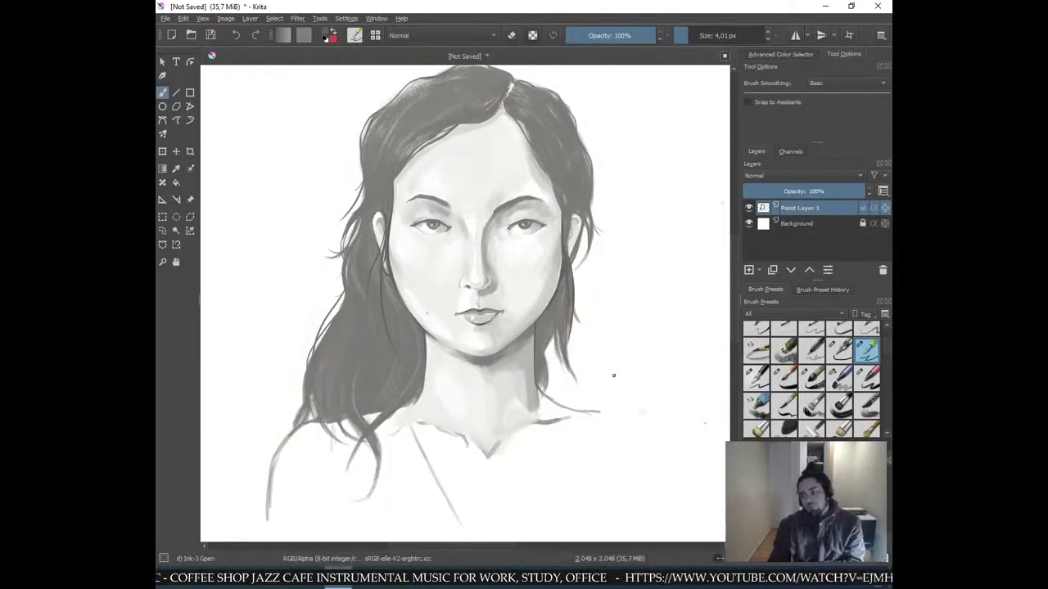
- Sample tones around the nose and mouth, define the underside of the nose from the left-hand nostril, and check it at several zoom levels
scroll(613, 374, up, 4)
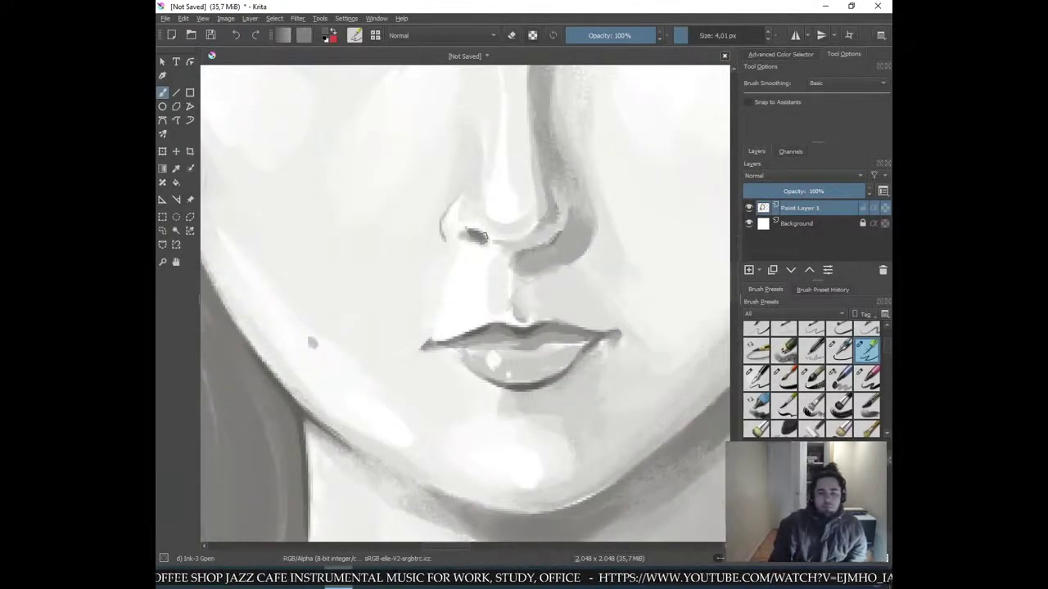
ctrl+click(482, 236)
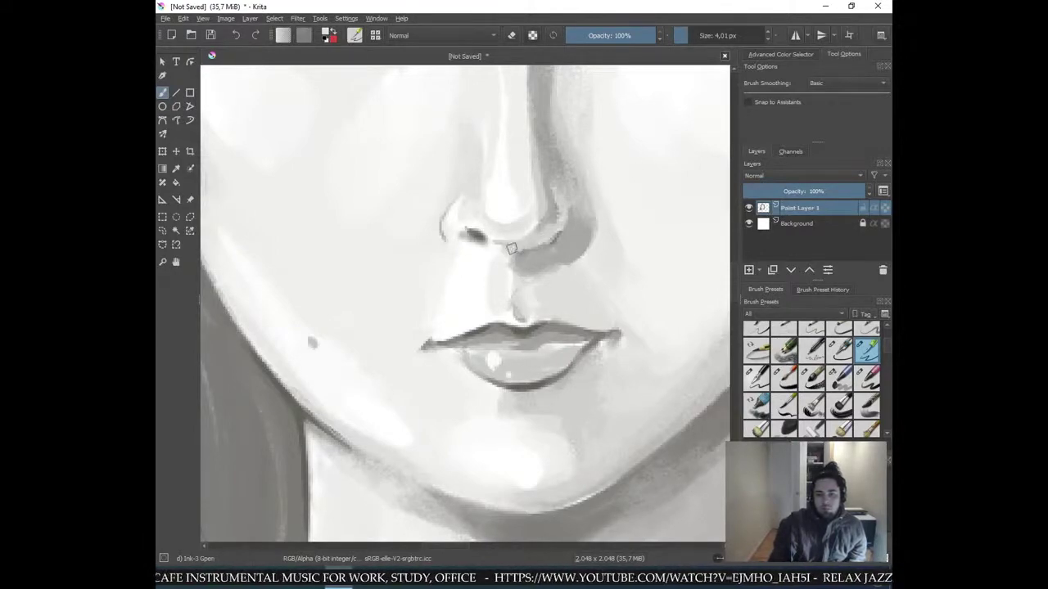
ctrl+click(497, 332)
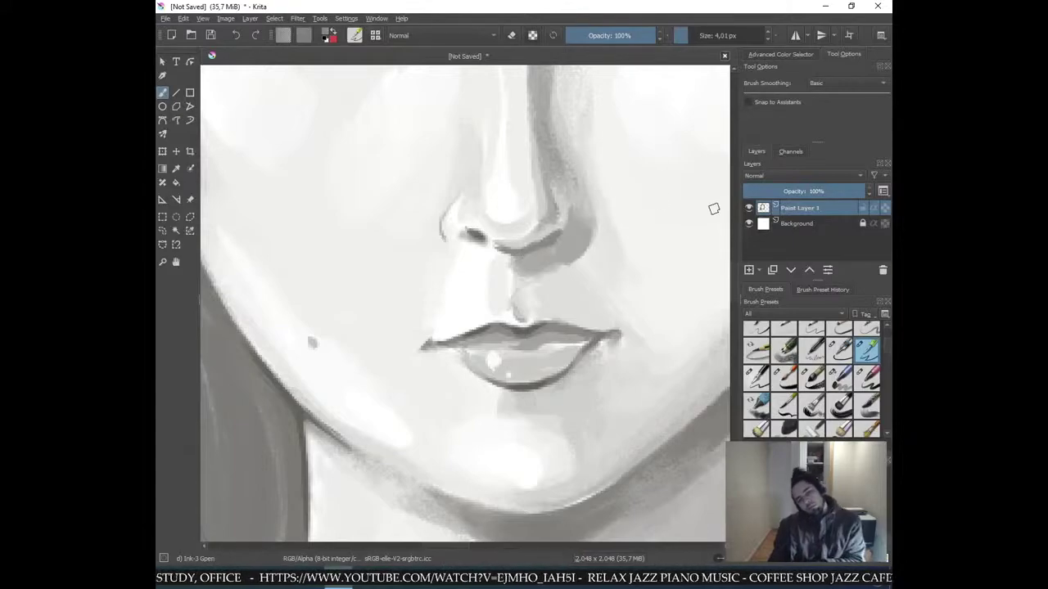
key(minus)
key(minus)
key(minus)
key(minus)
key(plus)
key(plus)
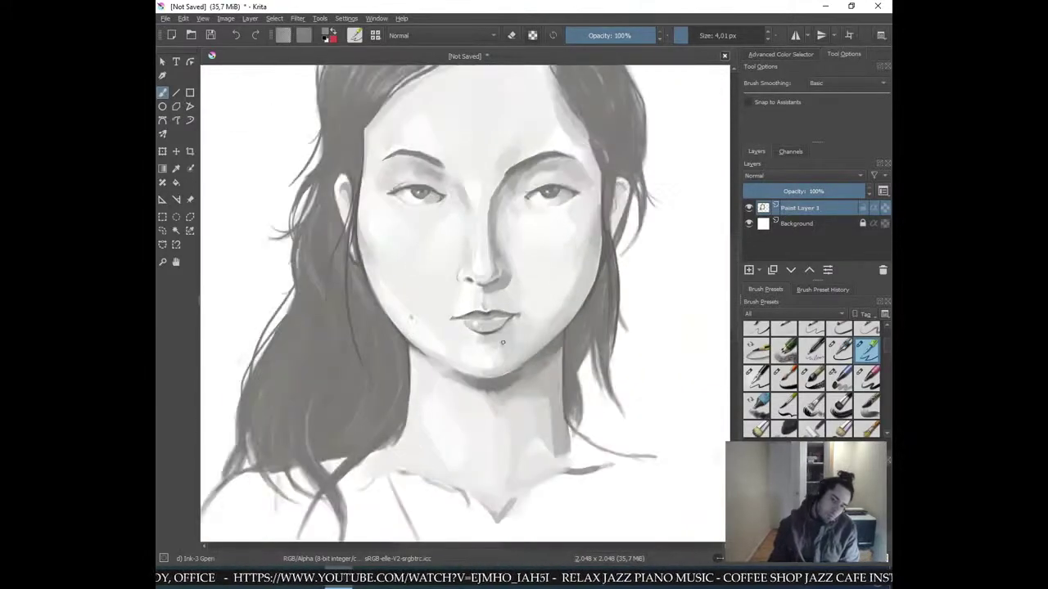
key(plus)
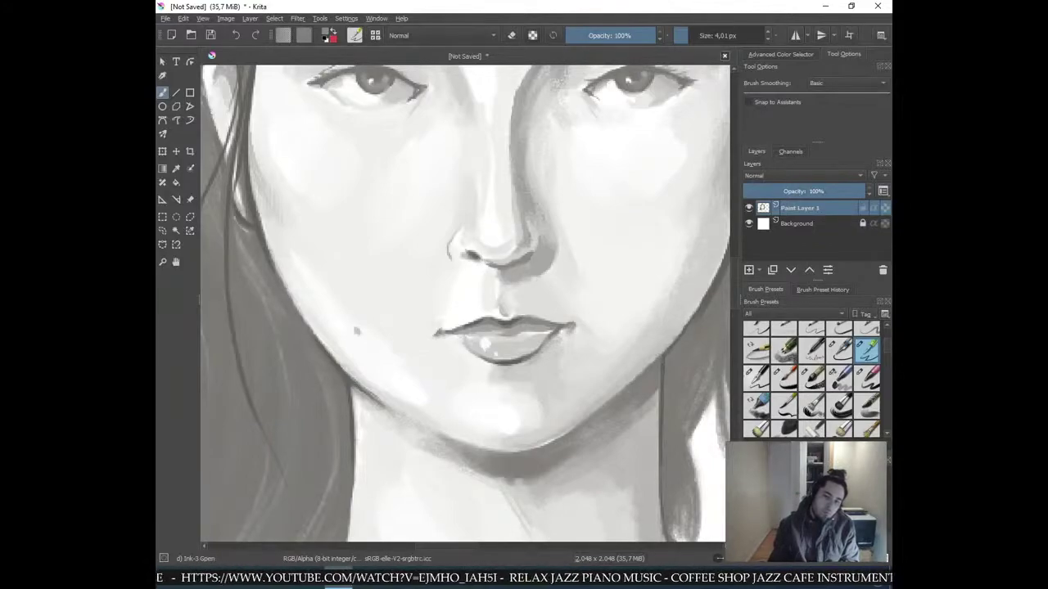
key(minus)
key(minus)
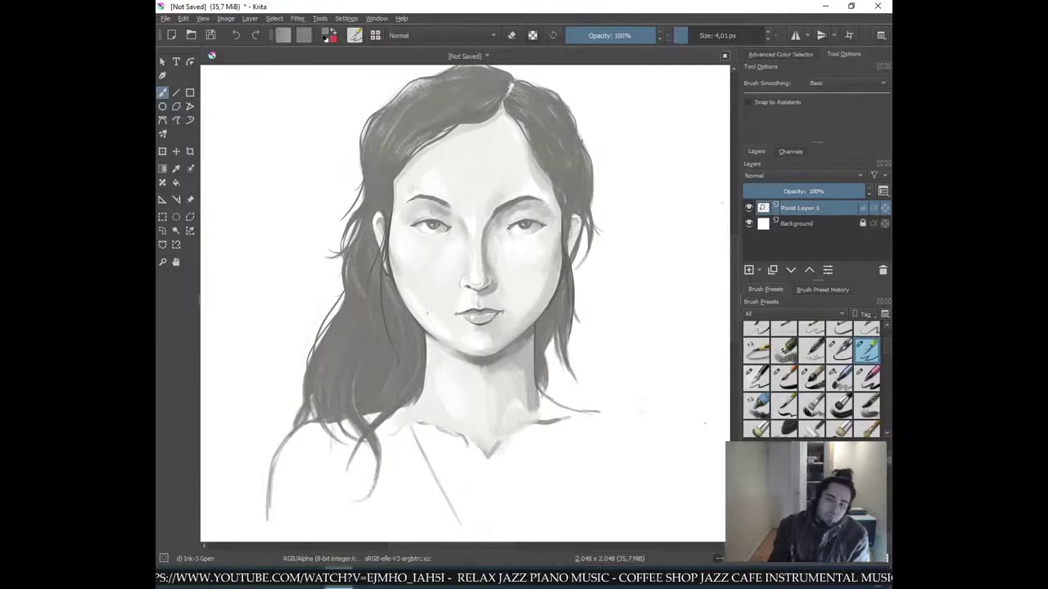
- Deepen the shadow directly beneath the nose tip with short strokes and check it in the full portrait
key(plus)
key(plus)
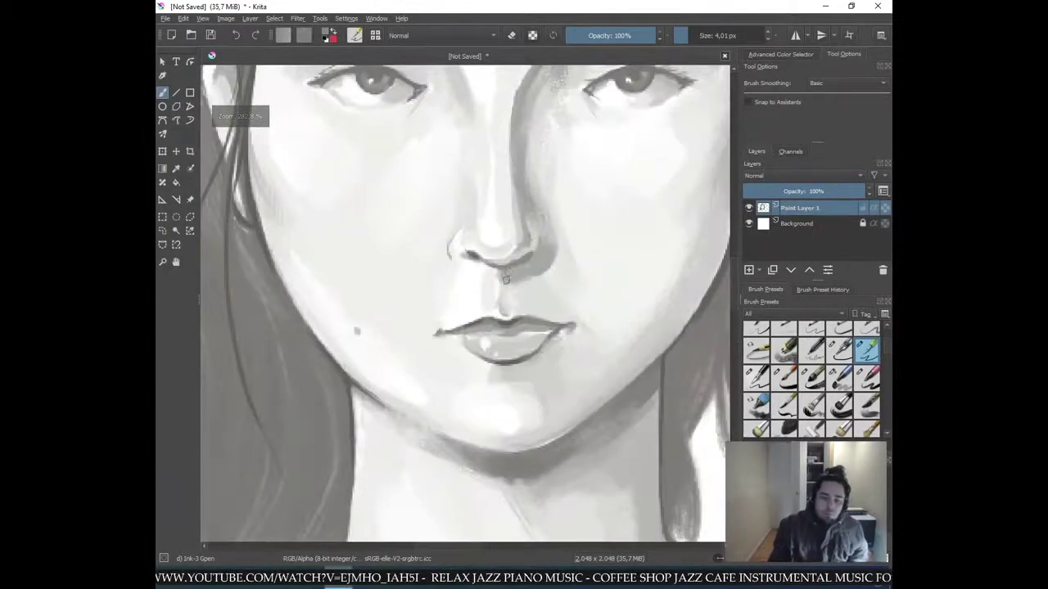
key(plus)
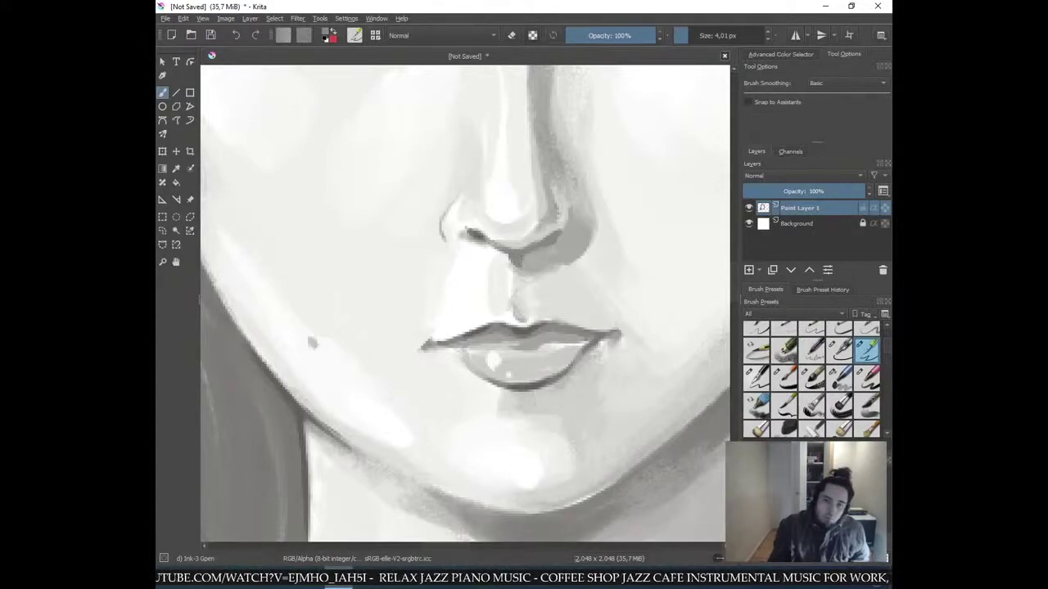
drag(504, 253, 513, 263)
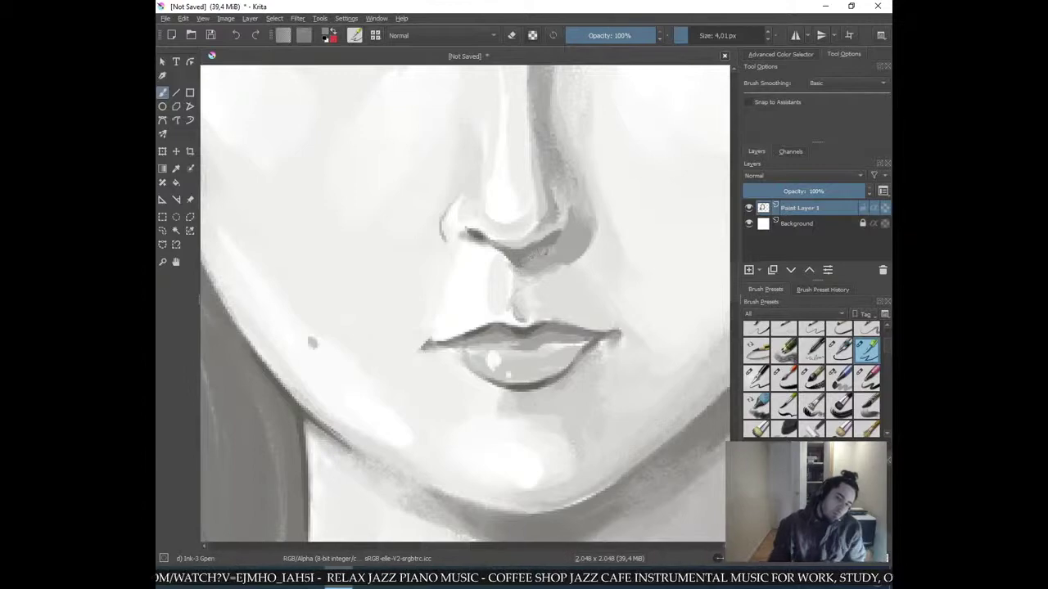
key(ctrl+minus)
key(ctrl+minus)
key(ctrl+minus)
key(ctrl+minus)
key(ctrl+minus)
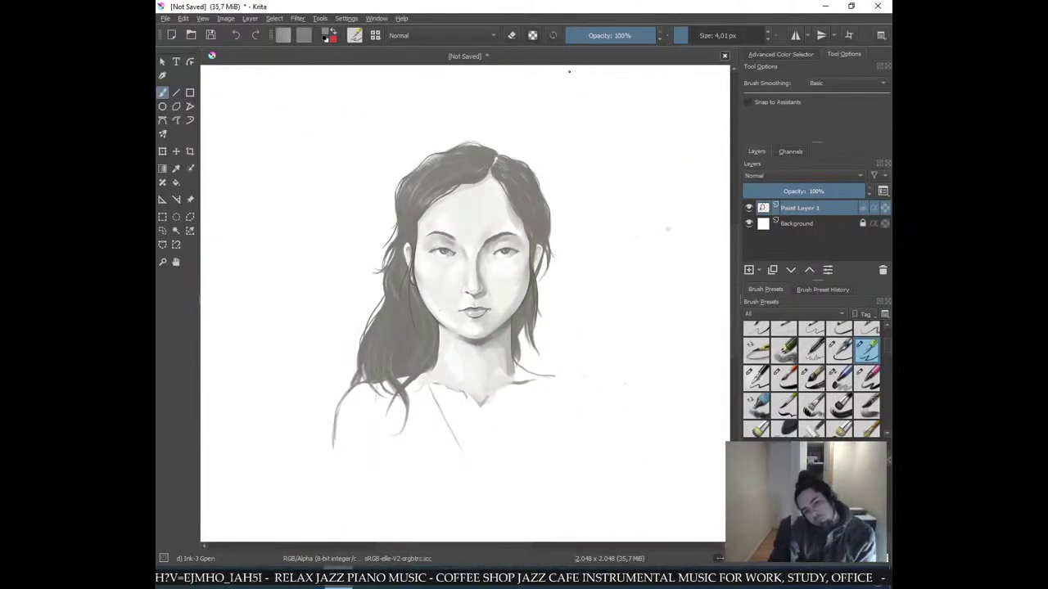
- Sample the shadow tone beside the nose bridge and refine the shadow running from the right-hand brow down the nose
key(plus)
key(plus)
key(plus)
ctrl+click(508, 146)
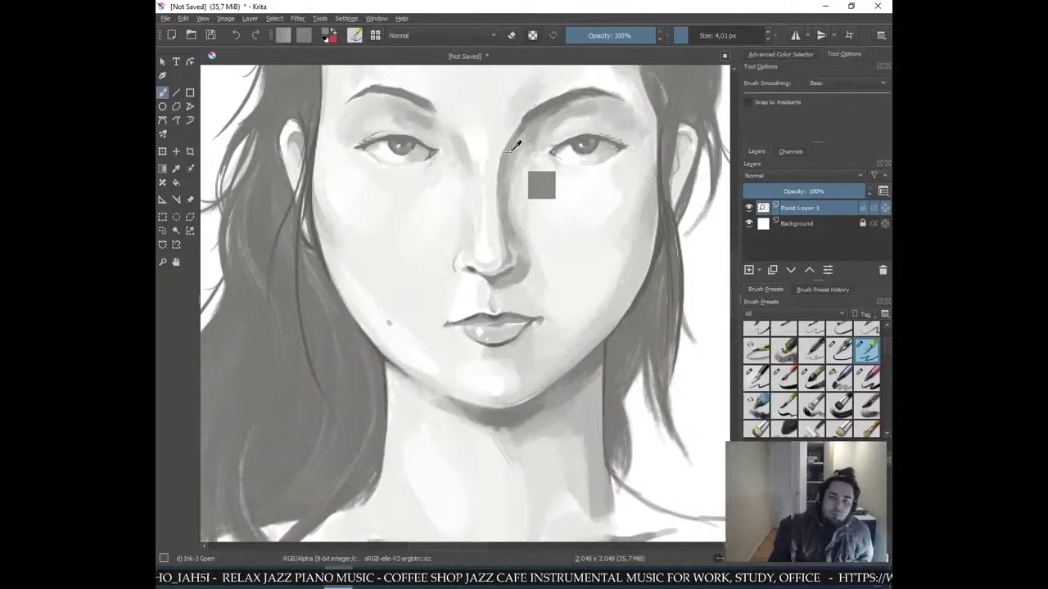
drag(505, 140, 501, 164)
drag(516, 129, 519, 119)
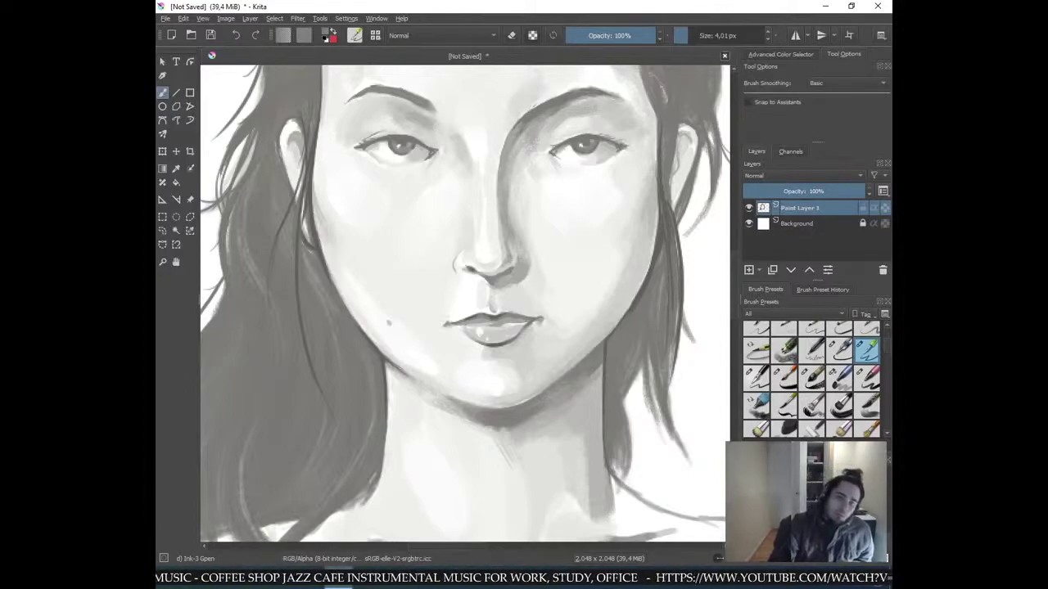
- Sample tones along the nose shadow, touch up the right-hand side of the nose above the nostril, and check the full portrait
ctrl+click(520, 133)
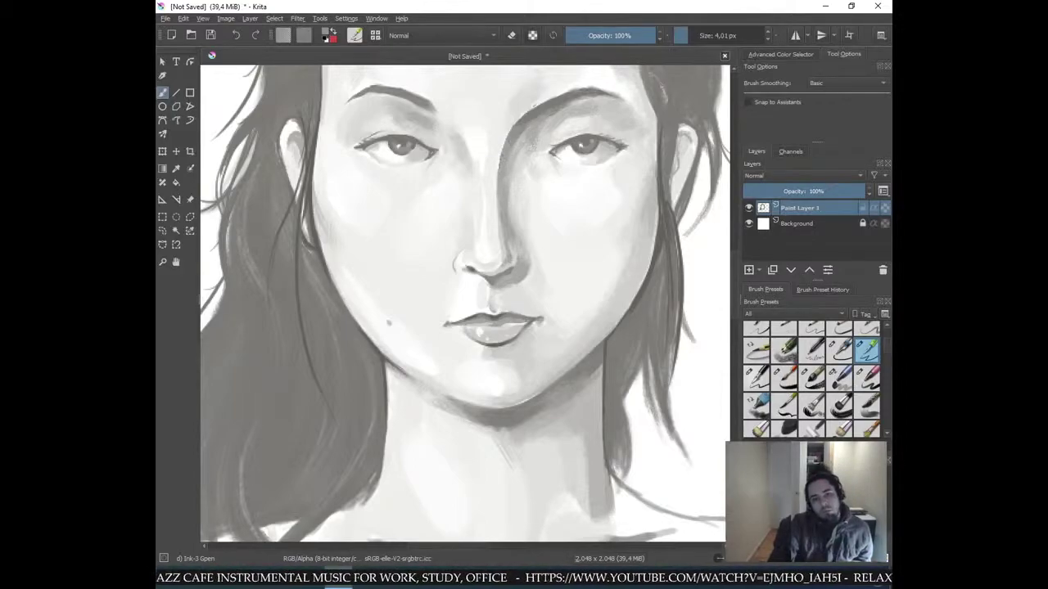
ctrl+click(505, 192)
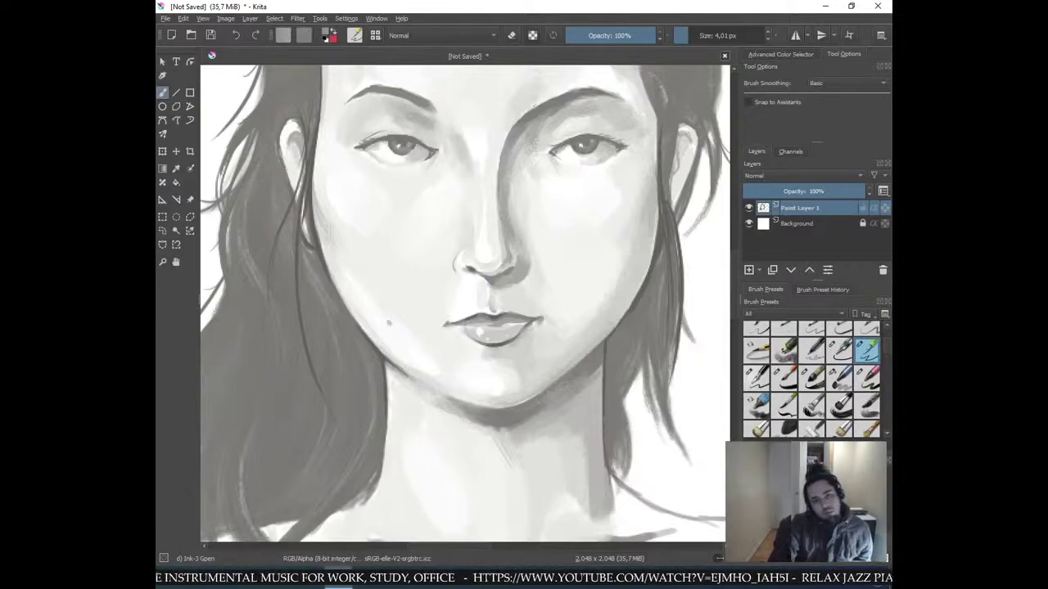
drag(512, 258, 507, 248)
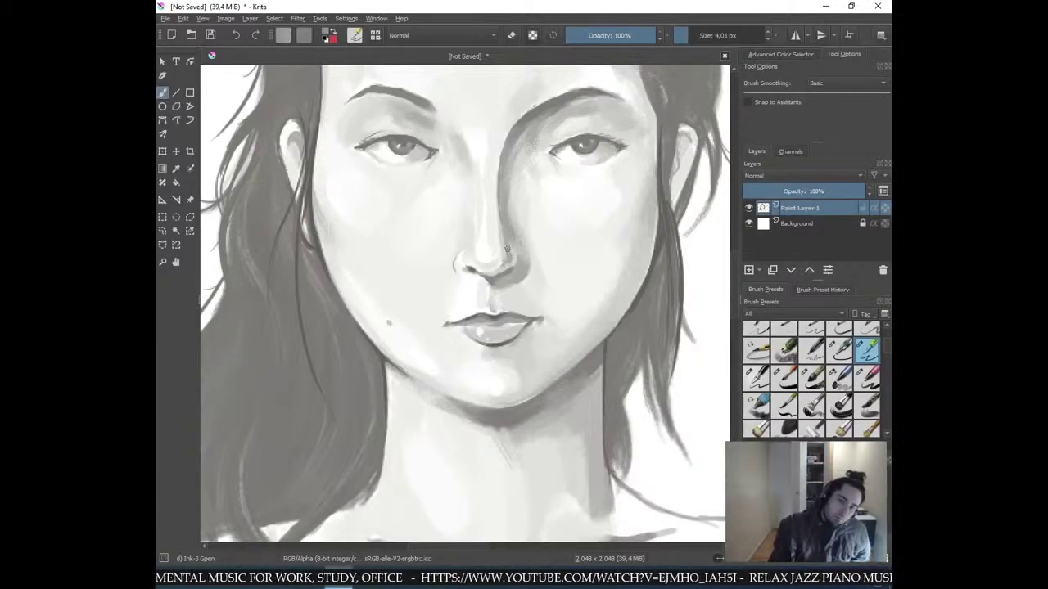
key(ctrl+minus)
key(ctrl+minus)
key(ctrl+minus)
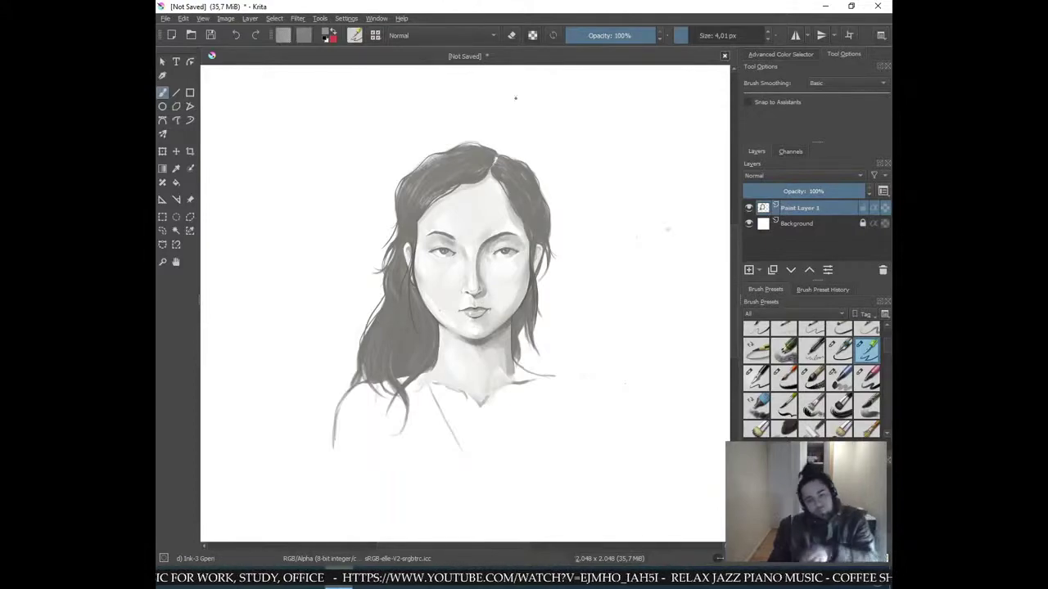
- Examine the face, neck and neckline at several zoom levels
key(plus)
key(plus)
key(plus)
key(plus)
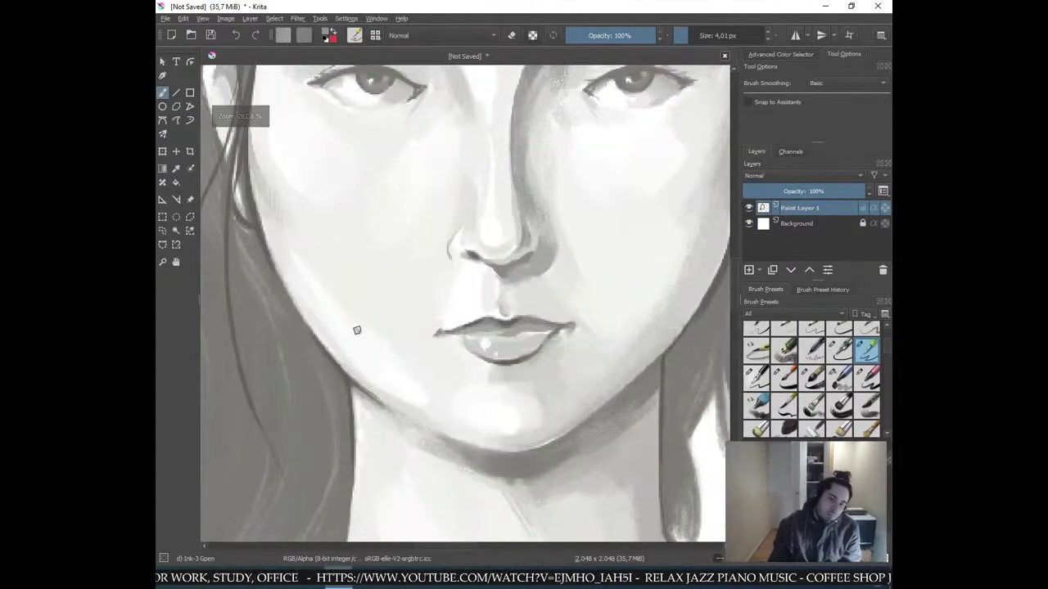
key(minus)
key(minus)
key(minus)
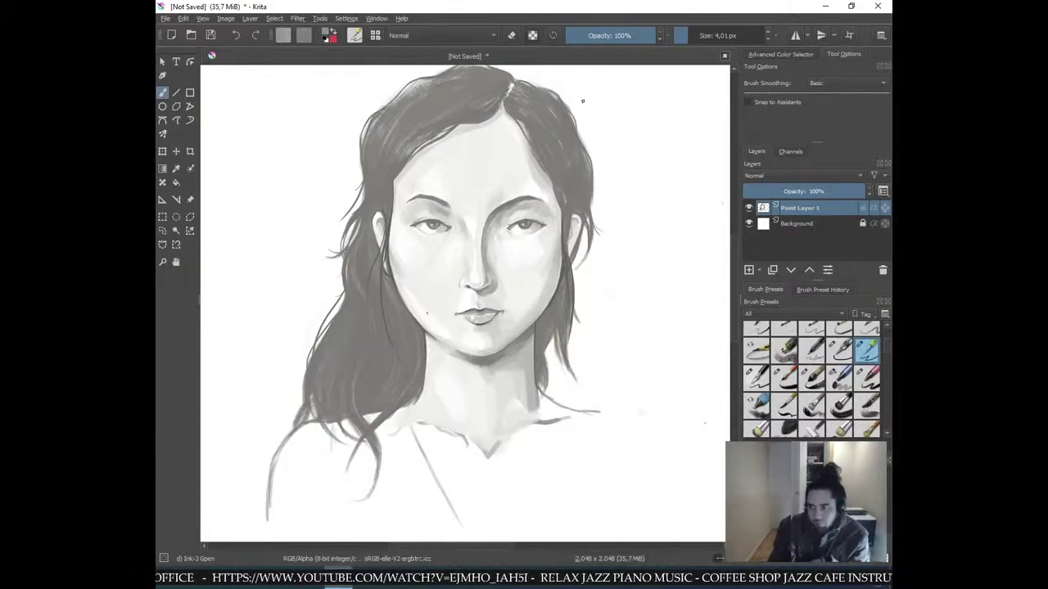
key(plus)
key(plus)
key(plus)
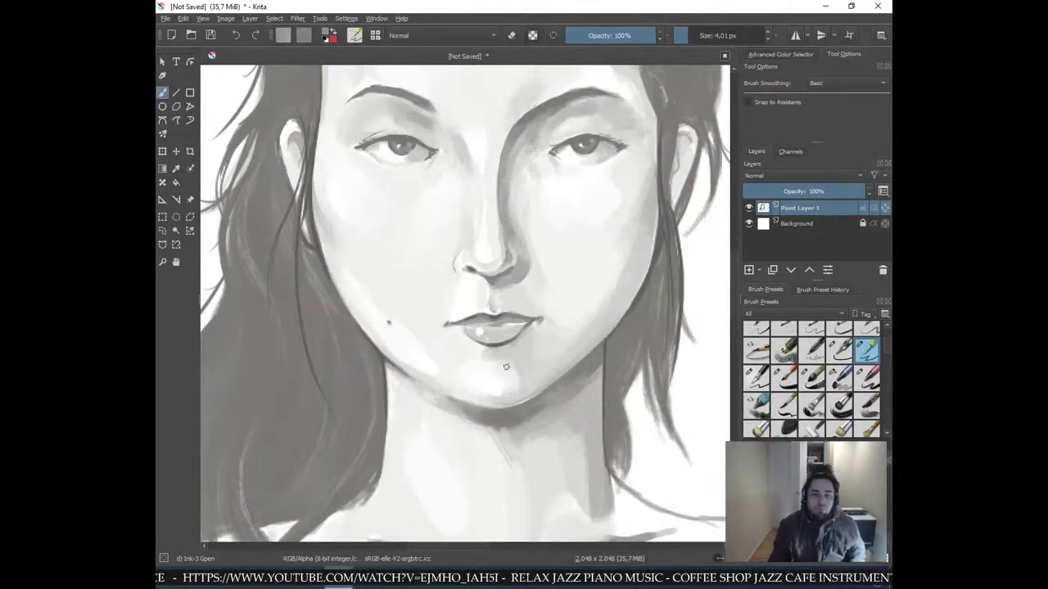
drag(489, 428, 477, 401)
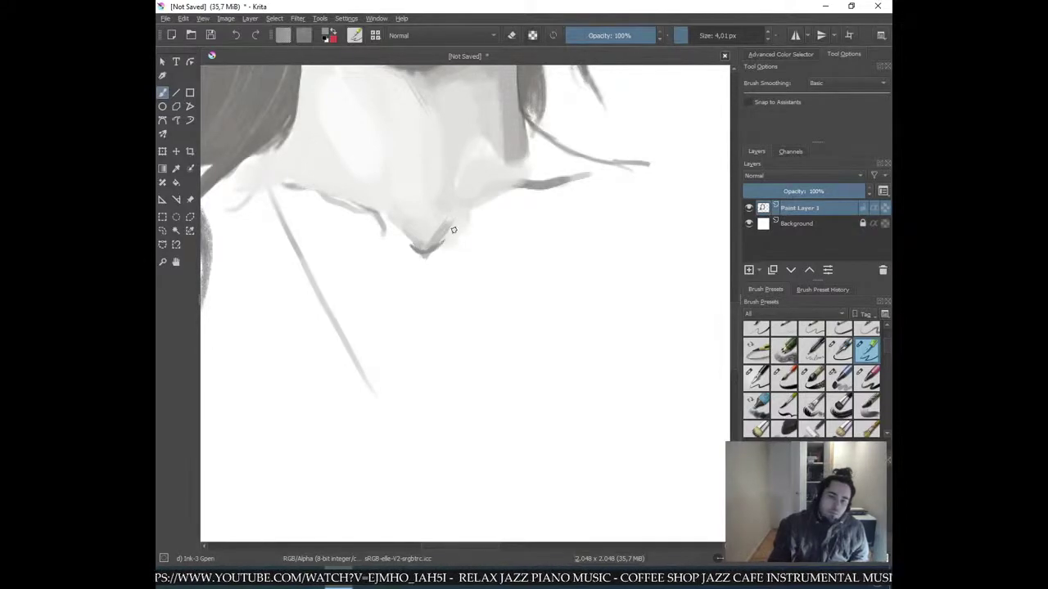
scroll(513, 162, down, 8)
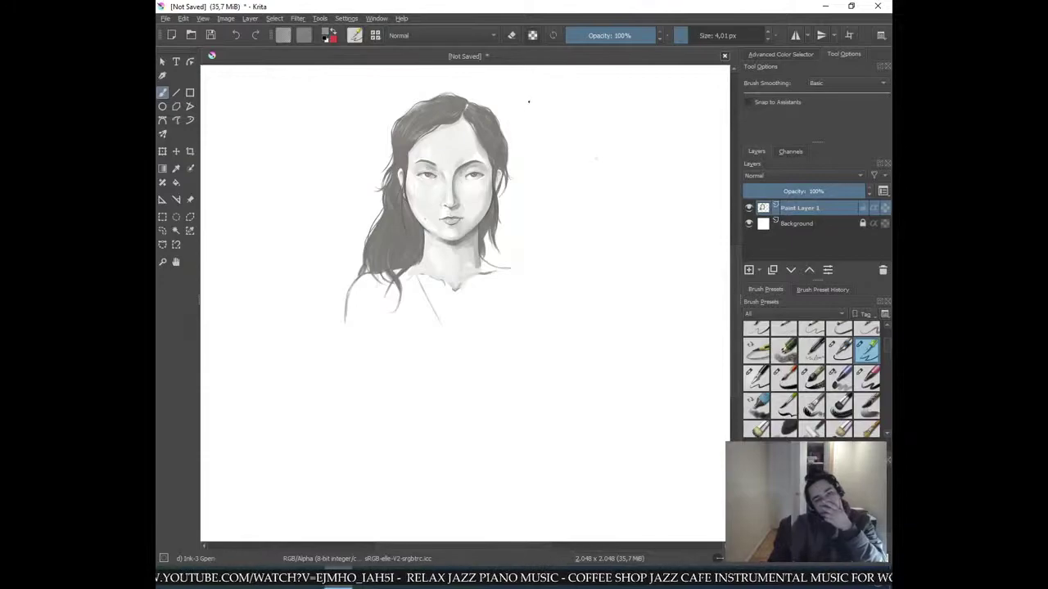
- Strengthen the left-hand shoulder outline and darken the hair ends resting on it with a sampled hair tone
scroll(517, 144, up, 10)
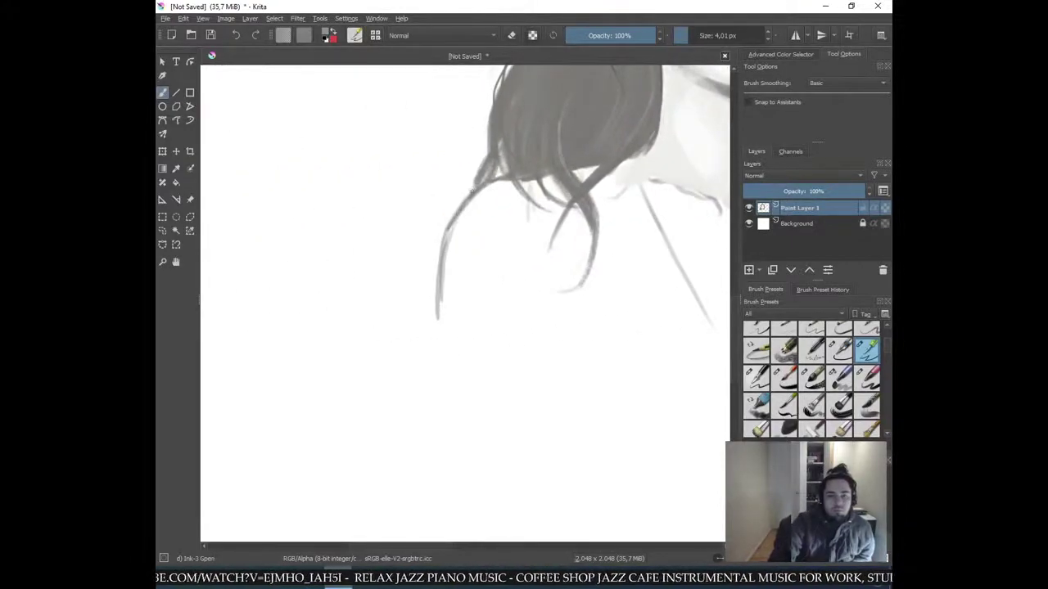
drag(474, 195, 491, 184)
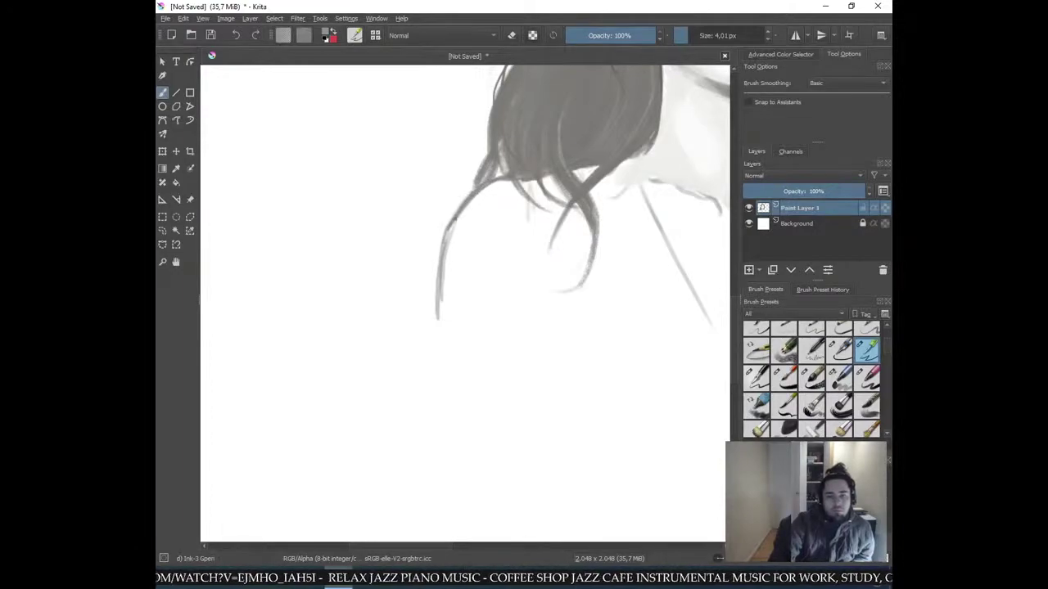
drag(443, 259, 438, 318)
drag(440, 271, 447, 231)
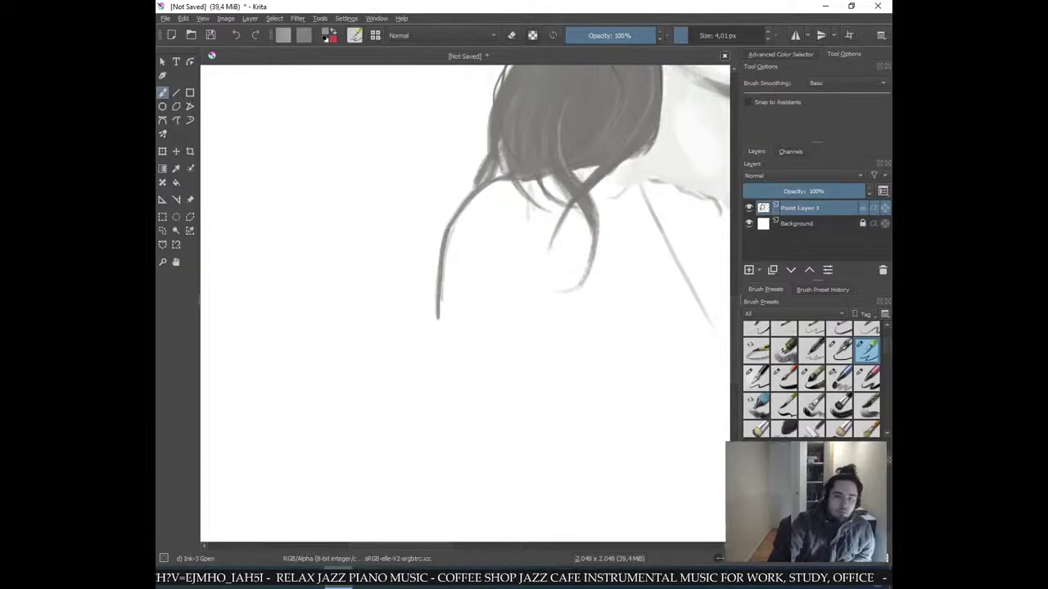
drag(492, 179, 503, 175)
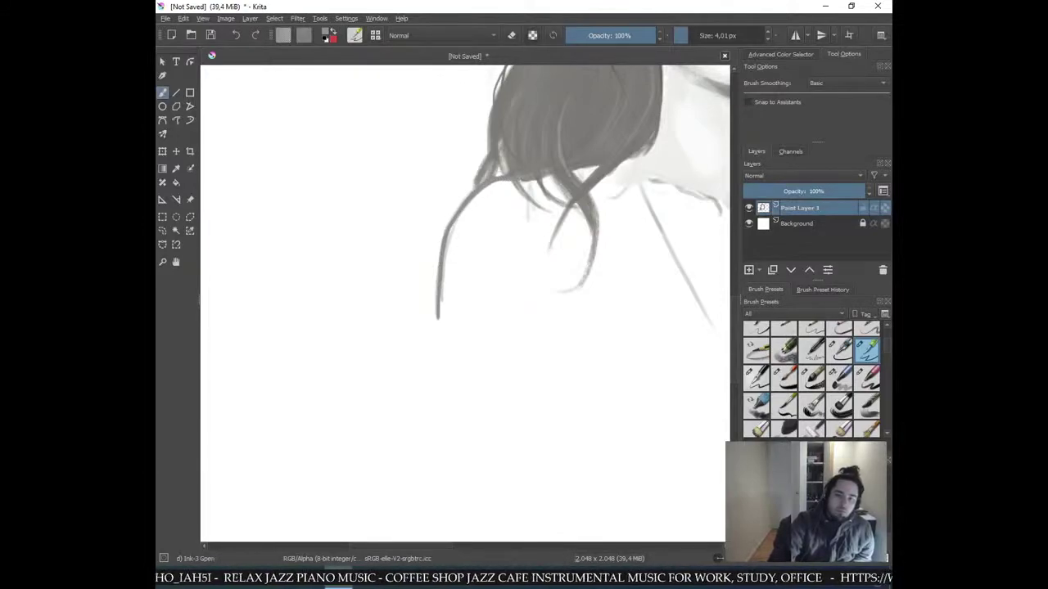
ctrl+click(484, 170)
drag(483, 162, 475, 186)
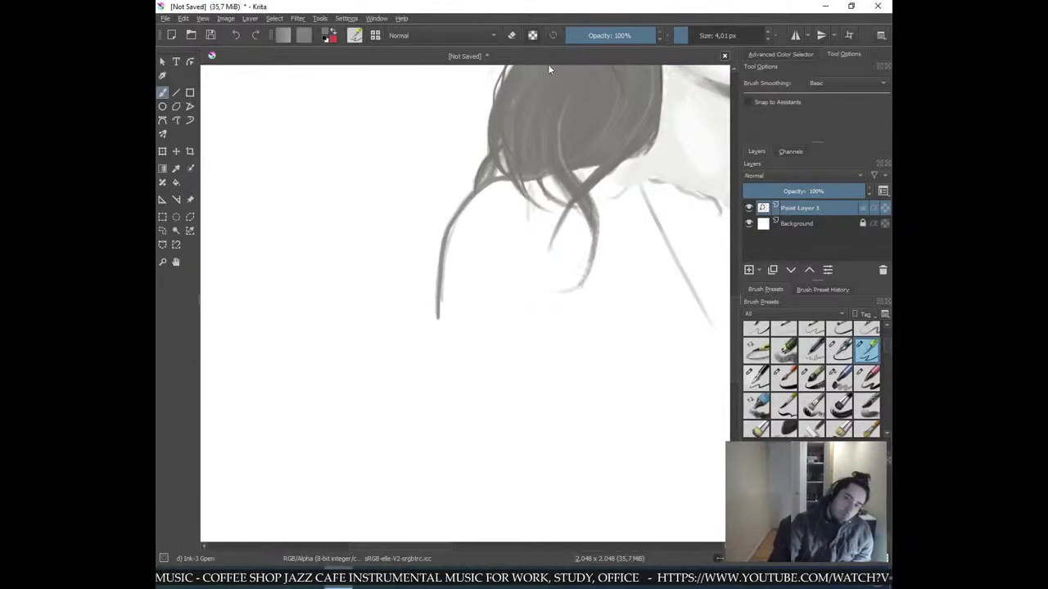
- Examine the shoulder line and hair ends close up and against the full portrait
key(ctrl+minus)
key(ctrl+minus)
key(ctrl+plus)
key(ctrl+plus)
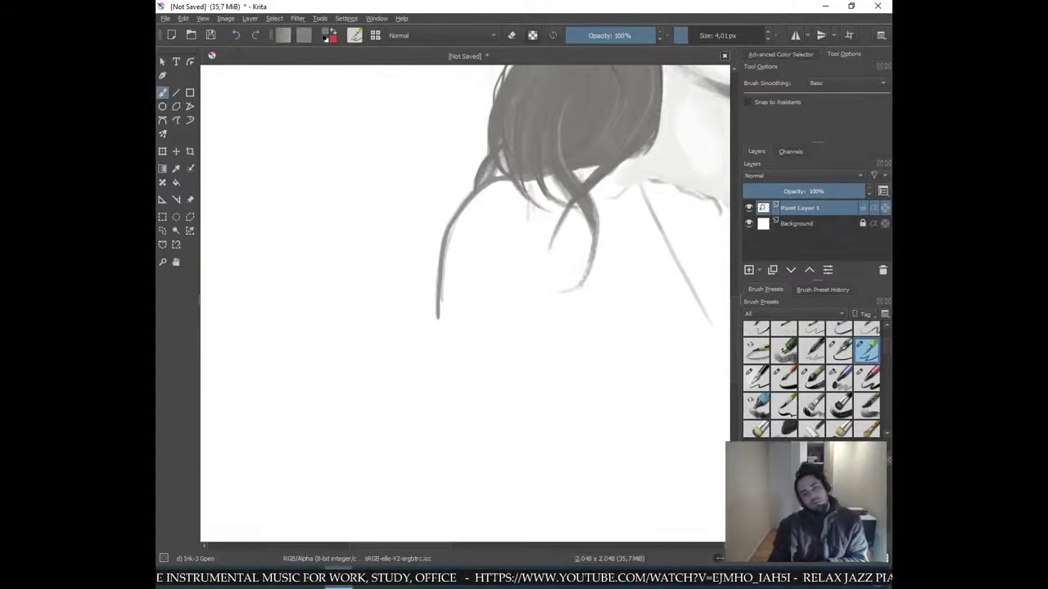
key(ctrl+minus)
key(ctrl+minus)
key(ctrl+minus)
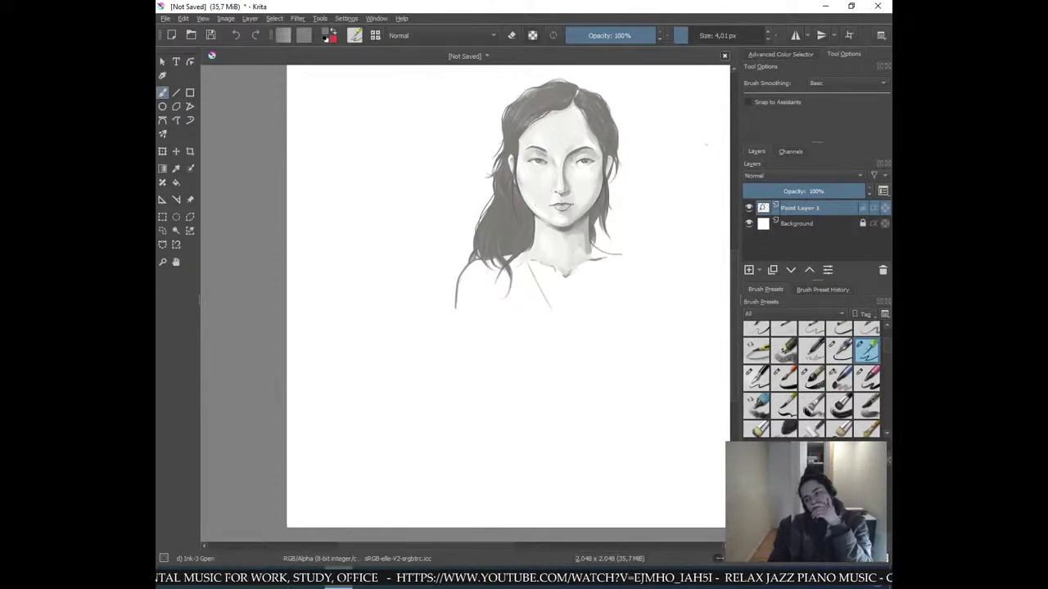
scroll(466, 301, up, 3)
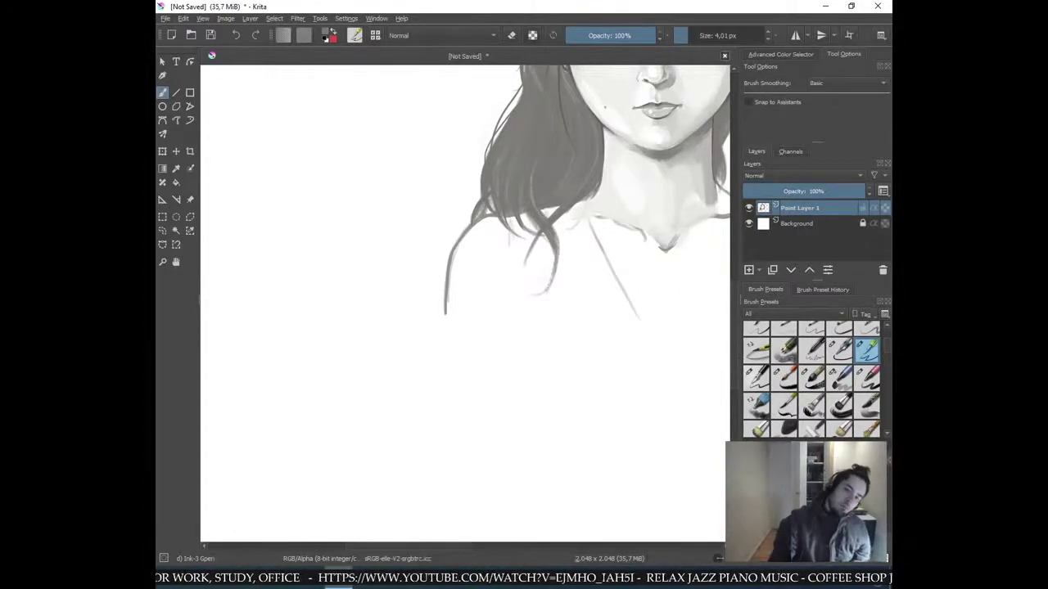
scroll(464, 298, down, 3)
scroll(531, 264, up, 3)
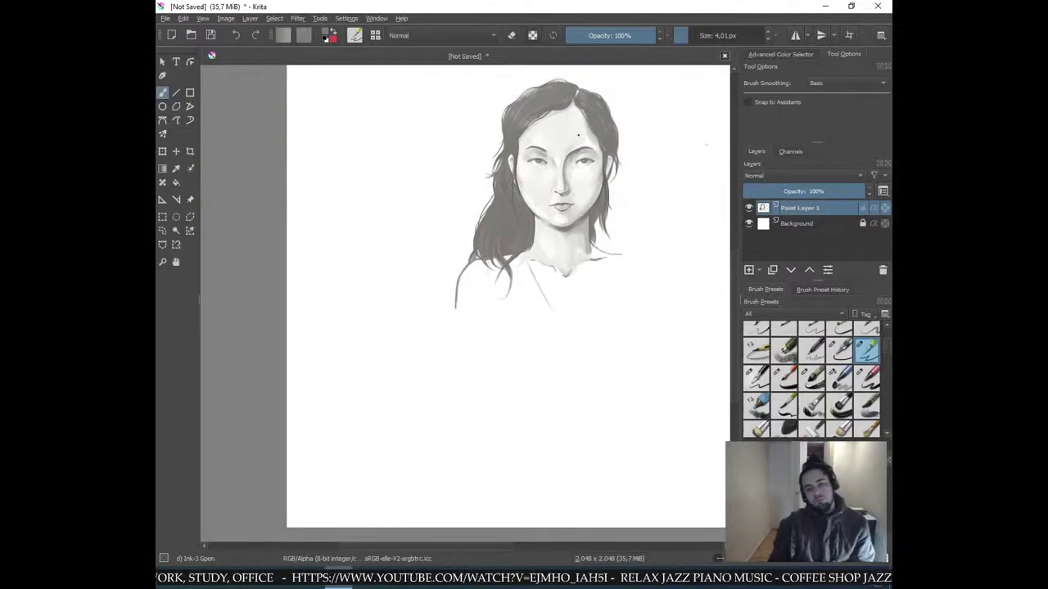
- Thicken and darken the curled hair lock falling over the left-hand shoulder, undoing a stray stroke in the hair
drag(532, 264, 490, 303)
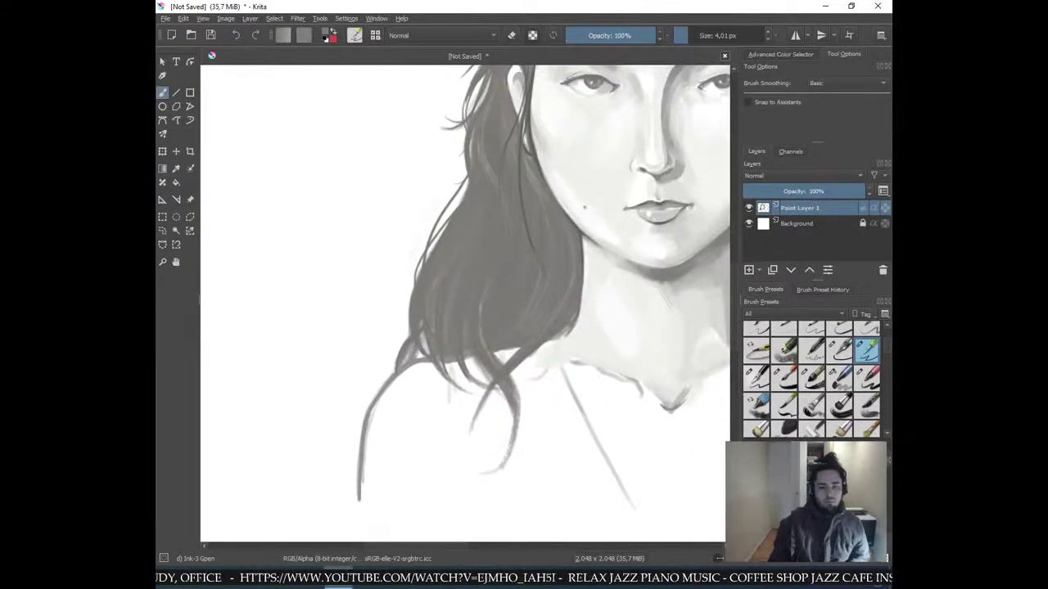
drag(479, 326, 483, 345)
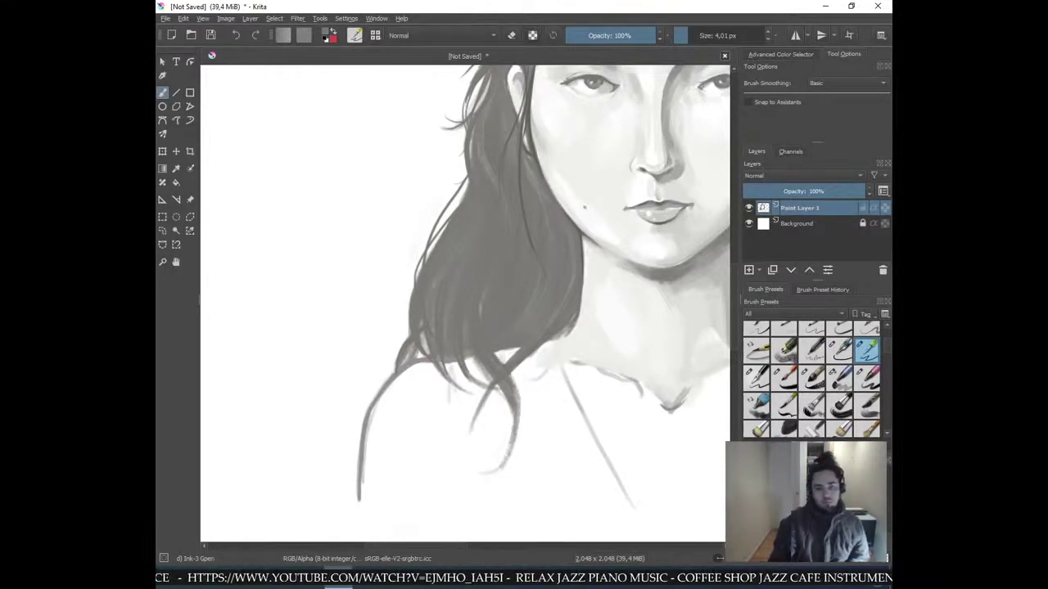
key(ctrl+z)
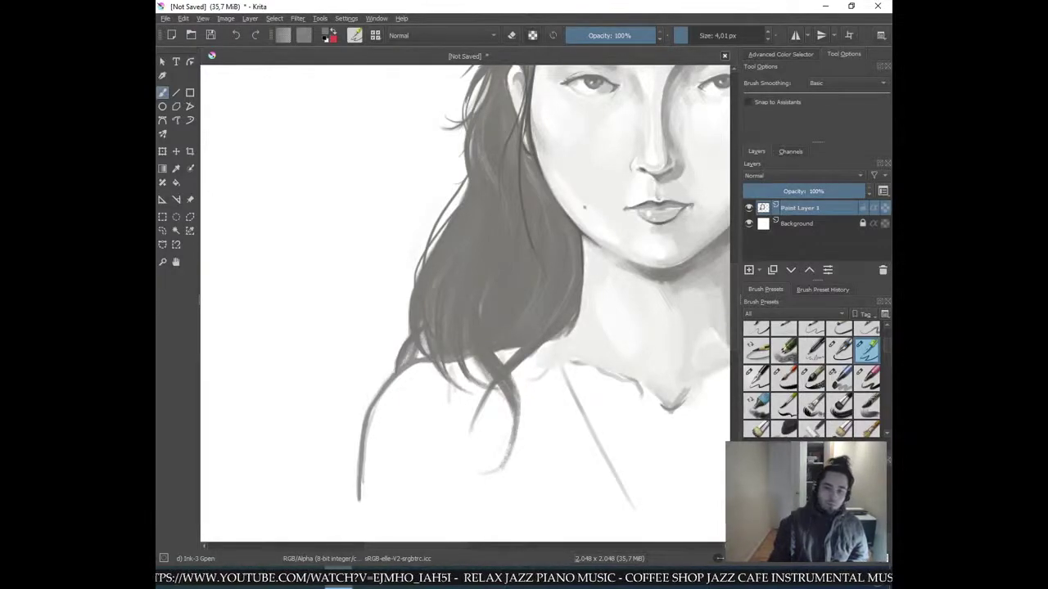
drag(513, 380, 520, 415)
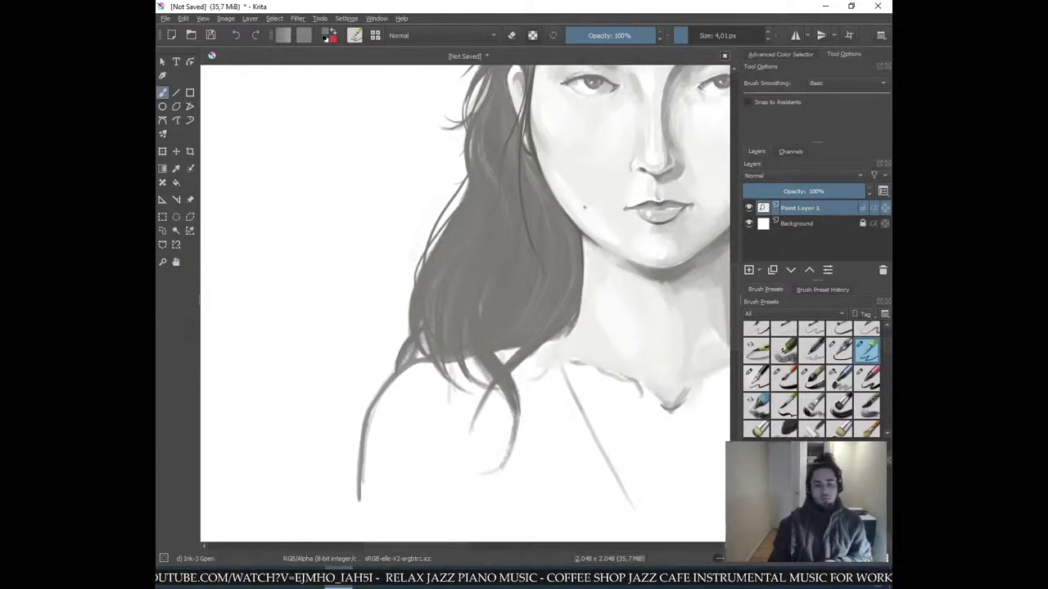
drag(516, 414, 513, 455)
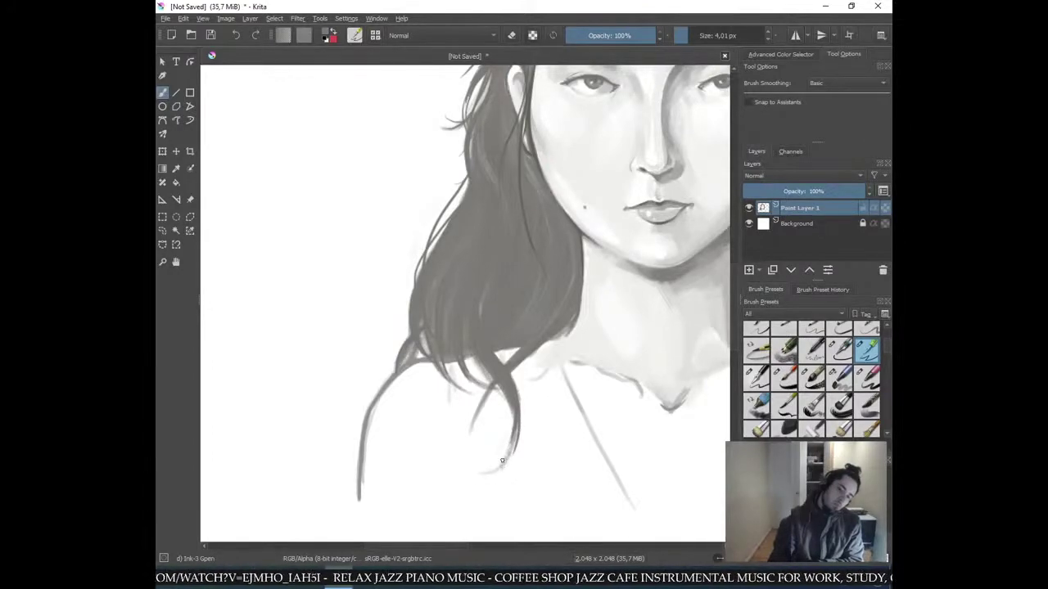
scroll(502, 464, down, 4)
scroll(501, 464, up, 4)
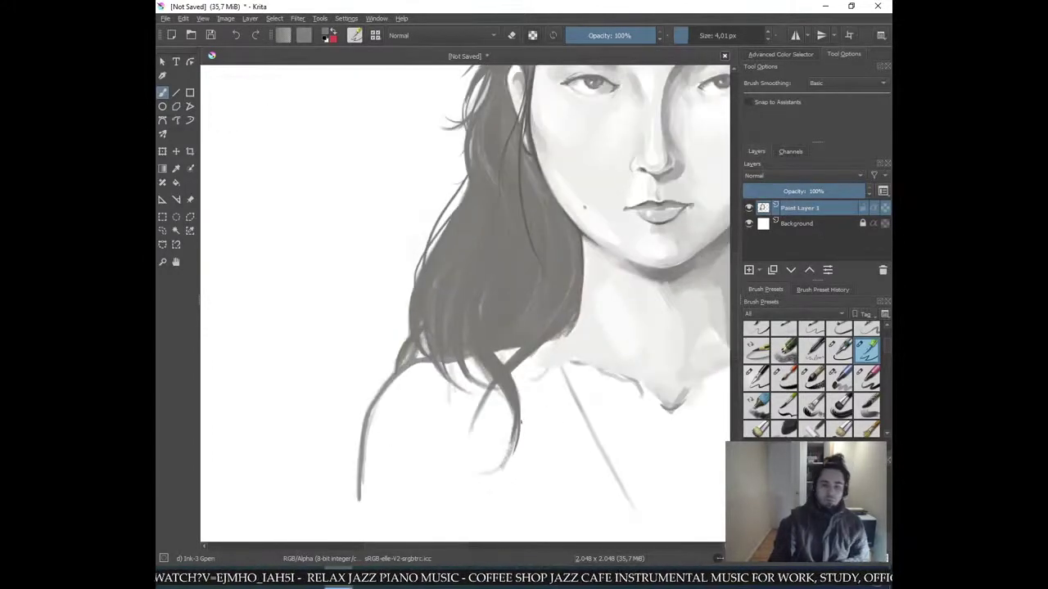
- Darken the curled lock's tip into a clean inward hook and check it in the full portrait
mouse_move(514, 427)
mouse_down()
mouse_move(506, 462)
mouse_move(480, 472)
mouse_up()
key(minus)
key(minus)
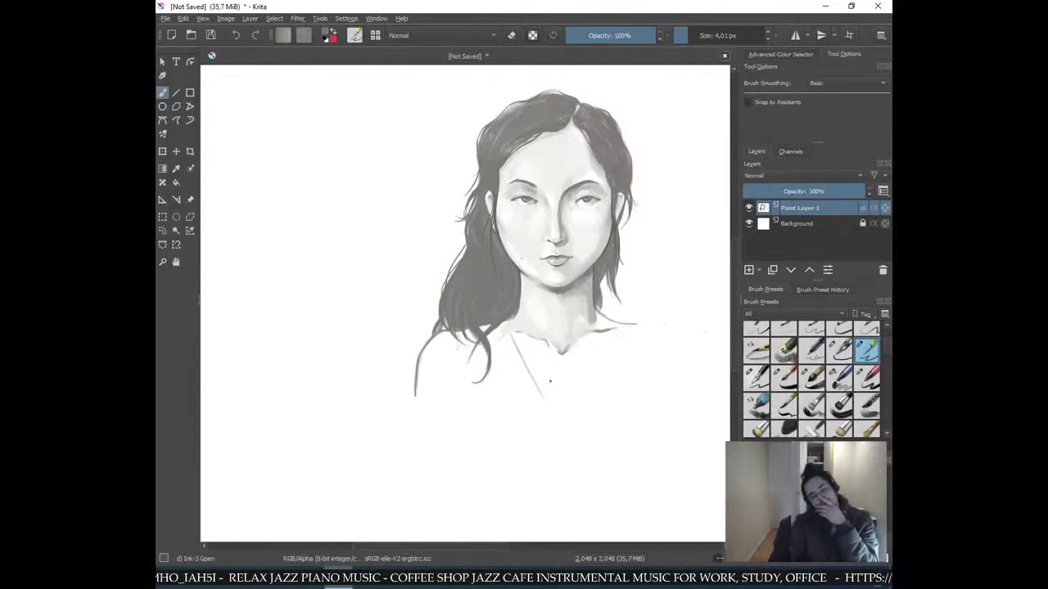
key(plus)
key(plus)
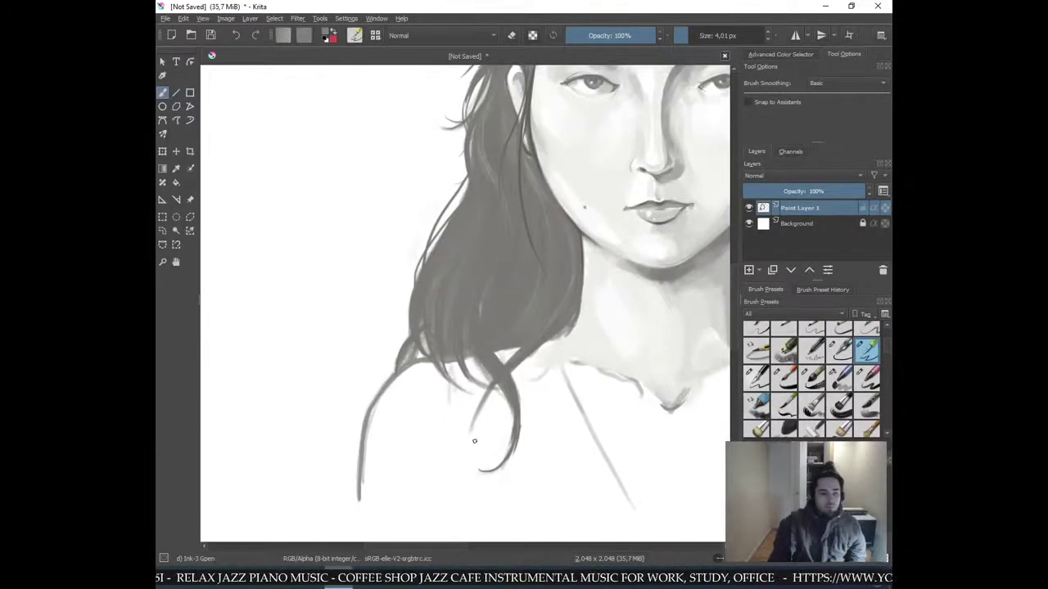
- Lengthen the thin strand beside the curled lock, undoing the excess strokes, and check it in the full portrait
drag(471, 419, 485, 490)
key(ctrl+z)
key(ctrl+z)
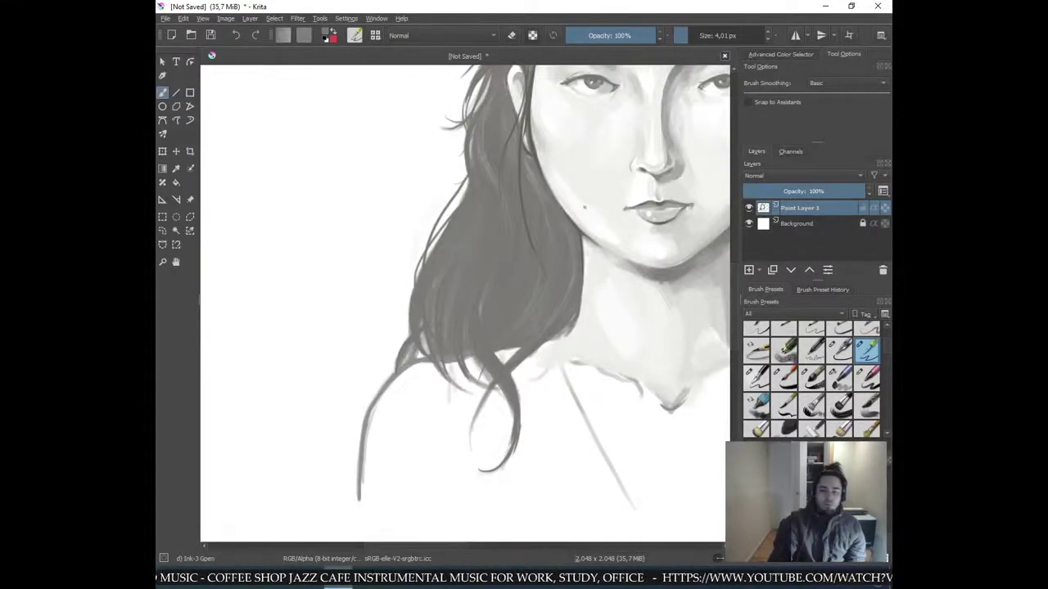
key(ctrl+minus)
key(ctrl+minus)
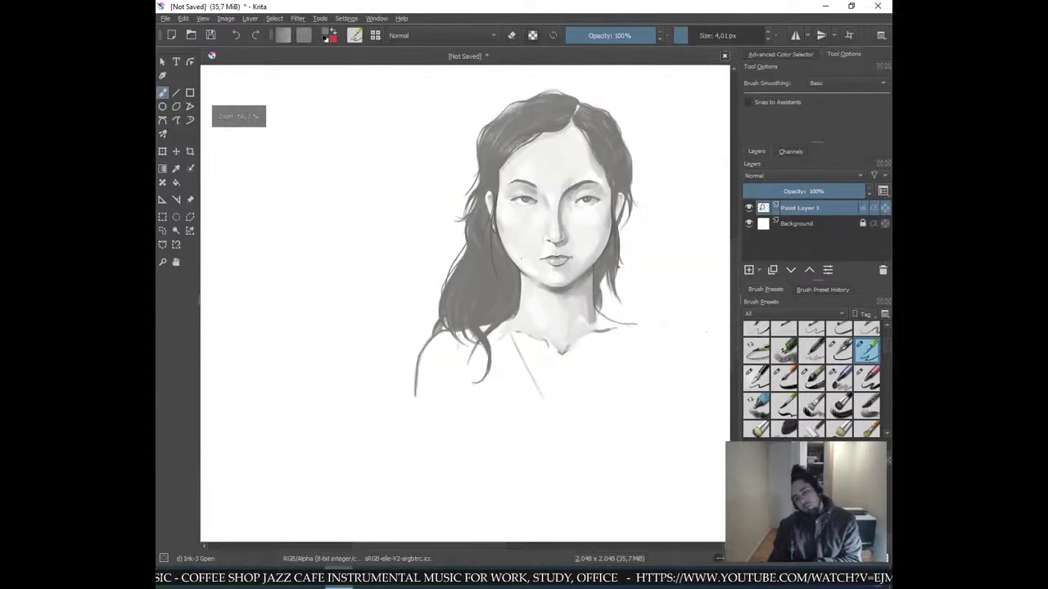
- Examine the hair, lower face and neck close up and compare them with the full portrait
key(ctrl+plus)
scroll(473, 303, up, 3)
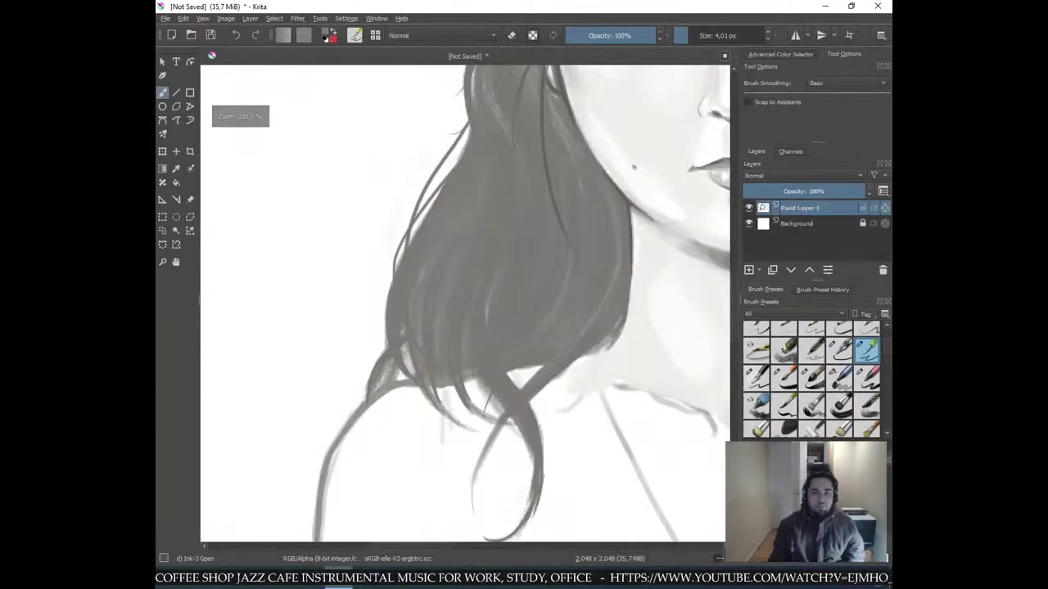
key(ctrl+minus)
key(ctrl+minus)
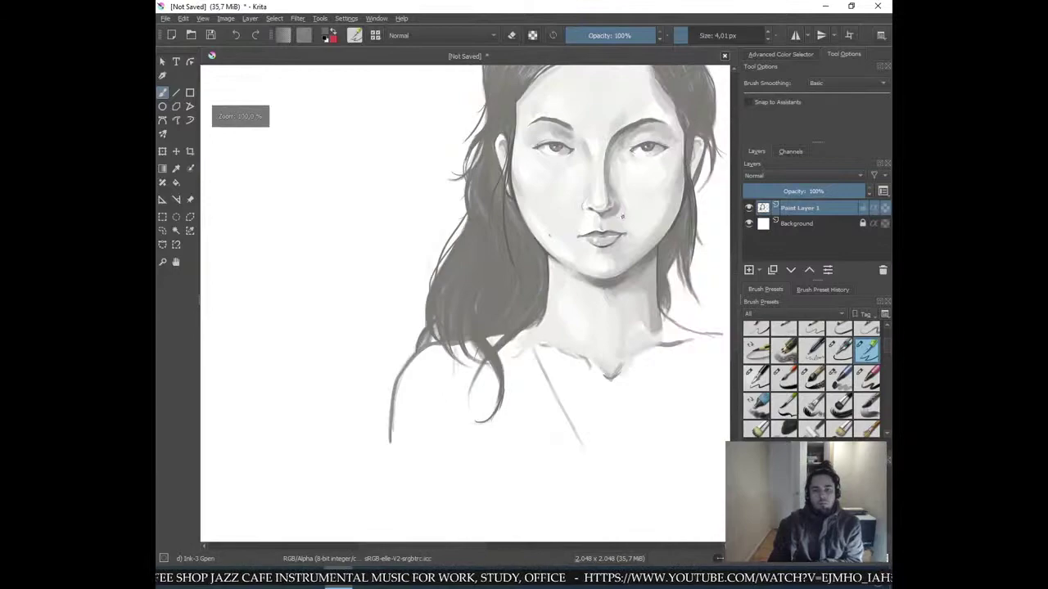
key(ctrl+plus)
key(ctrl+plus)
key(ctrl+plus)
drag(642, 235, 433, 309)
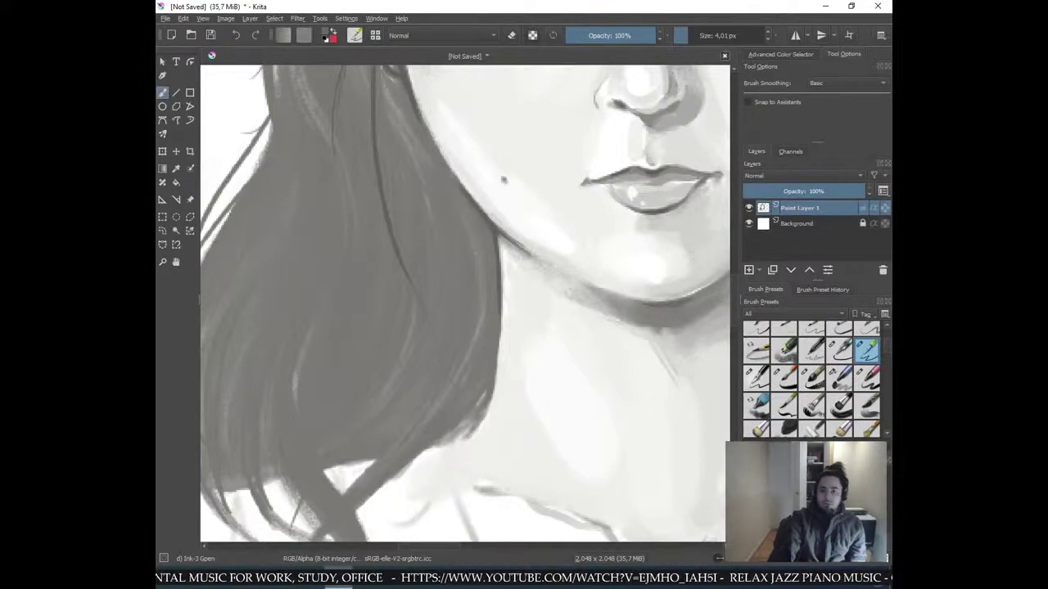
key(ctrl+minus)
key(ctrl+minus)
key(ctrl+minus)
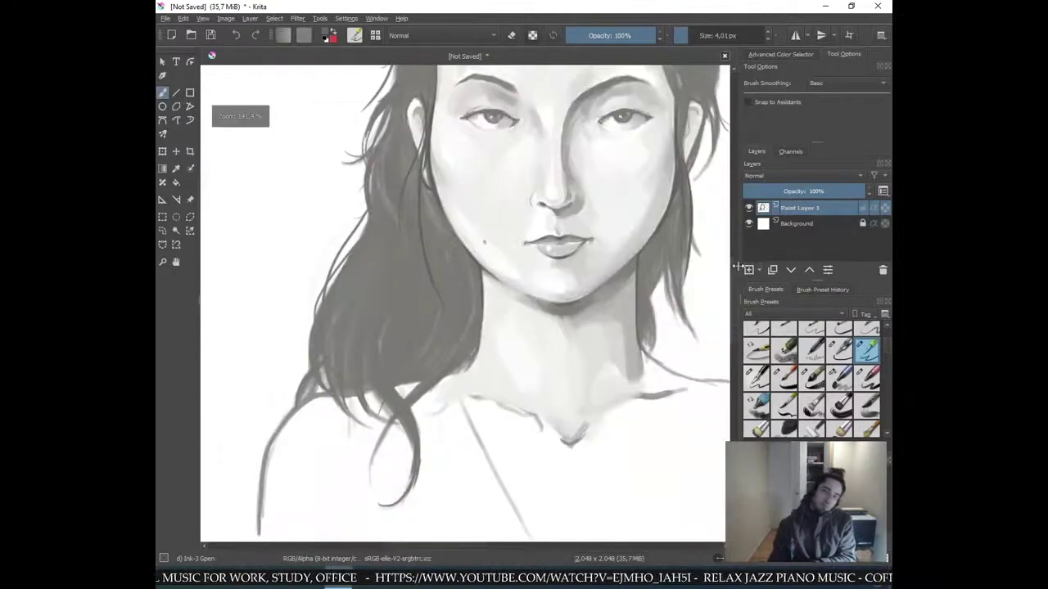
key(minus)
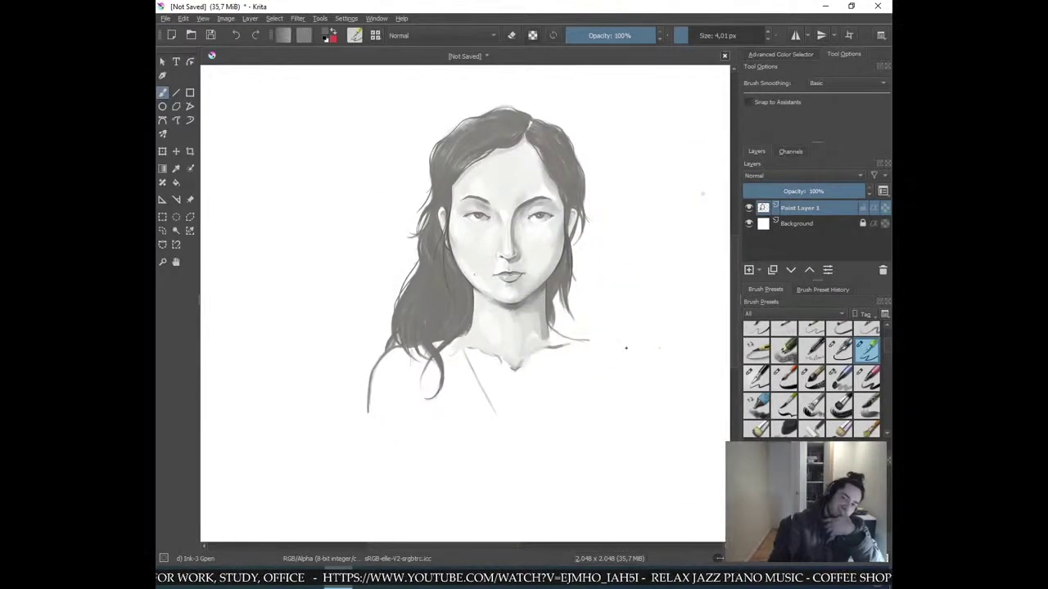
- Sample the dark hair grey and draw a fine crease above the left-hand eye's inner half, undoing a stray stroke
key(ctrl+plus)
key(ctrl+plus)
key(ctrl+plus)
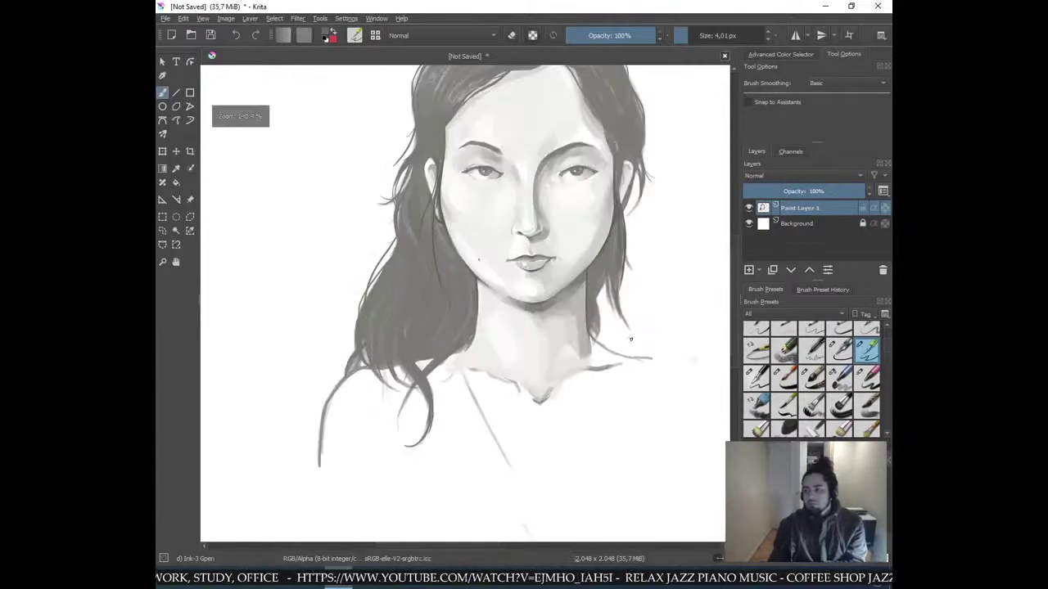
drag(568, 202, 604, 364)
ctrl+drag(550, 287, 433, 433)
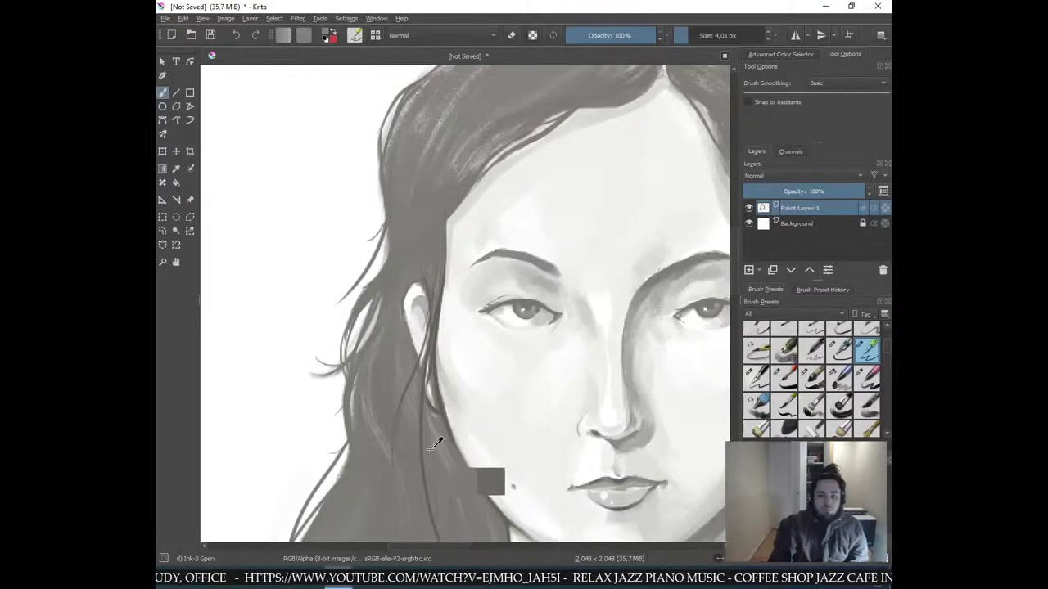
key(plus)
key(plus)
key(plus)
key(minus)
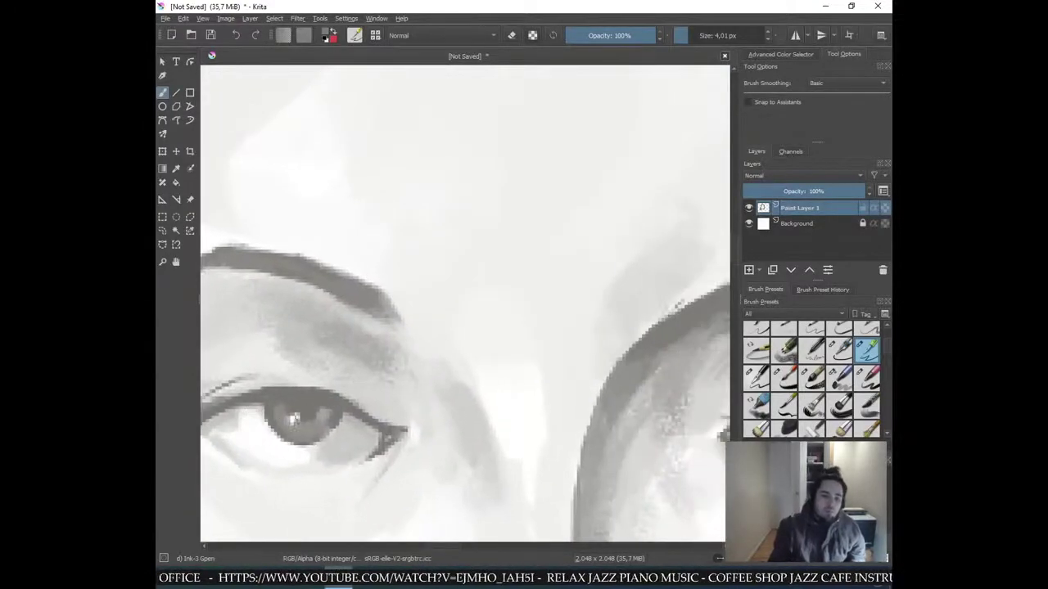
drag(348, 384, 388, 397)
key(ctrl+z)
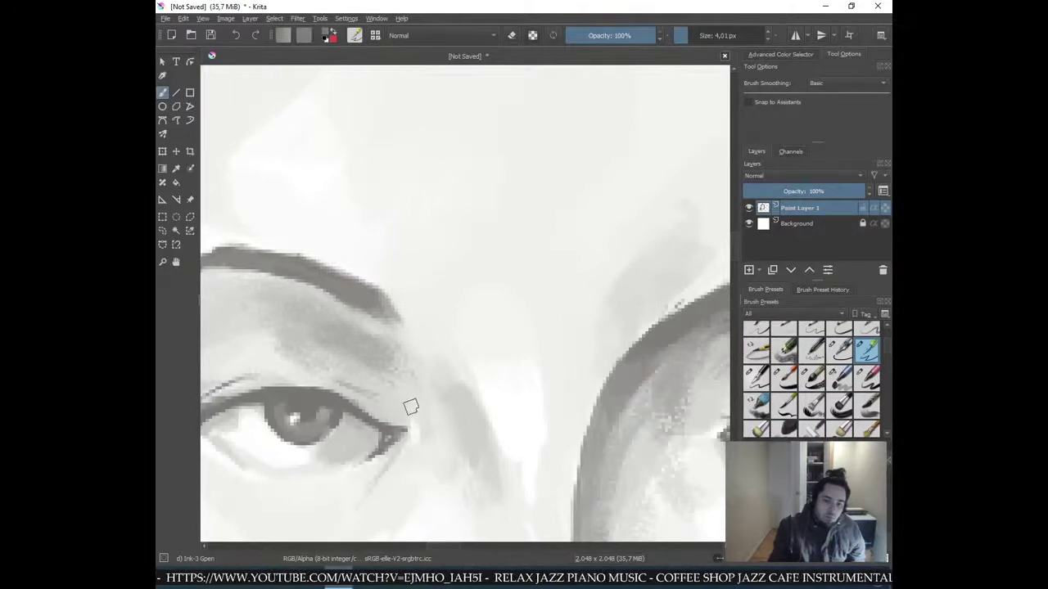
- Check the eyelid crease in the full portrait and touch it up with a fine stroke along the left-hand eye's upper lid
key(minus)
key(minus)
key(minus)
key(minus)
key(minus)
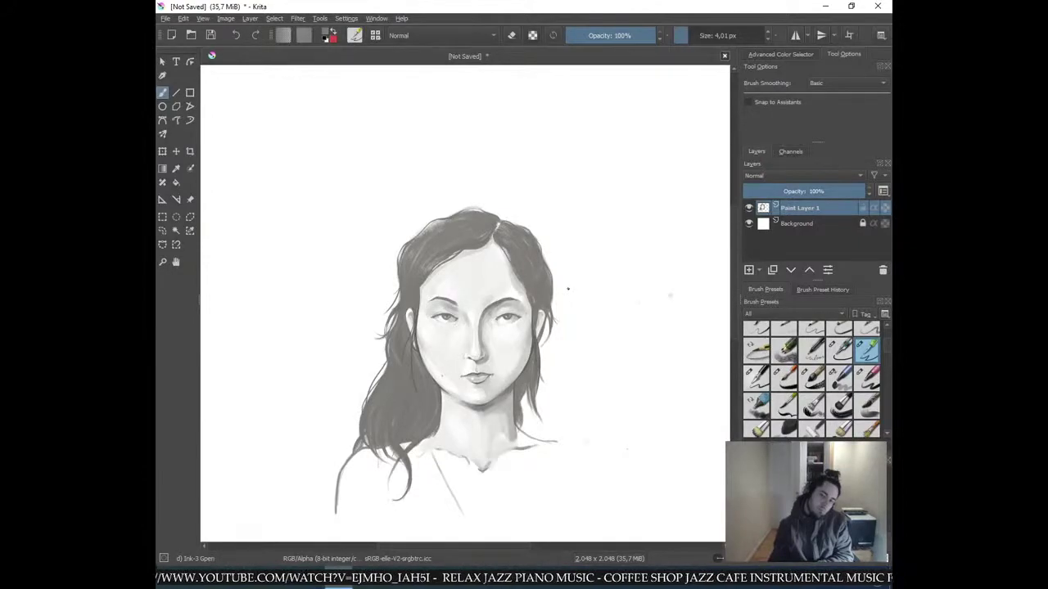
key(plus)
key(plus)
key(plus)
key(plus)
key(plus)
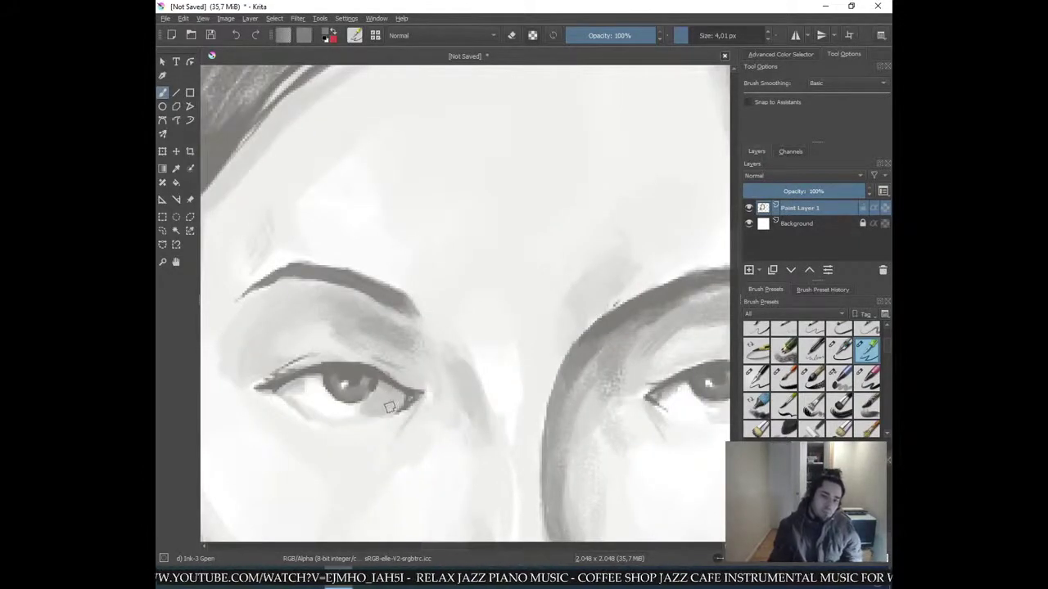
drag(365, 360, 407, 379)
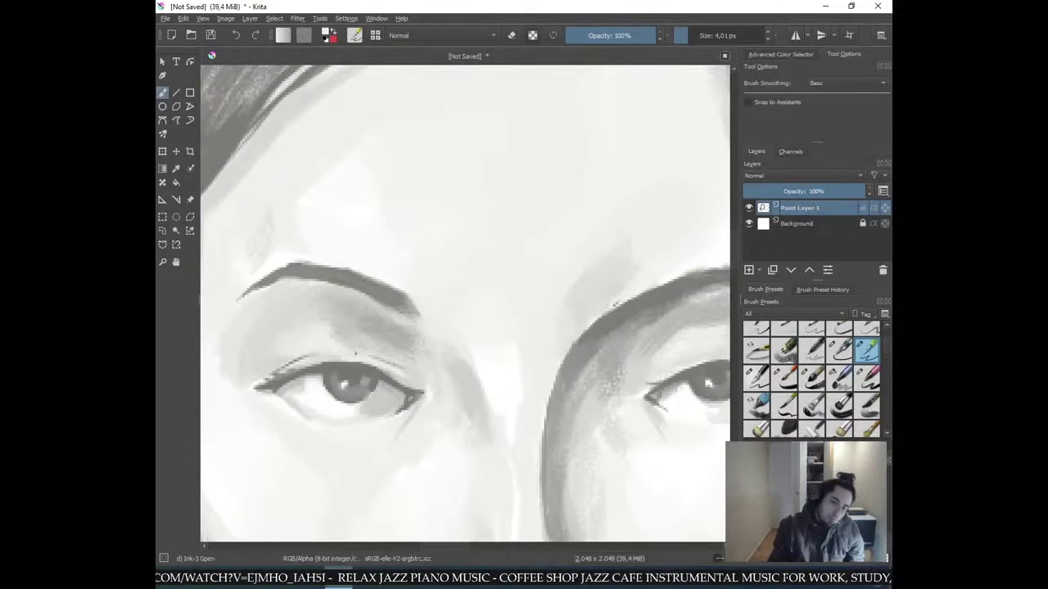
- Shade the hollow between the left-hand eyebrow's inner end and the eye's inner corner in light grey, comparing with the full portrait
key(minus)
key(minus)
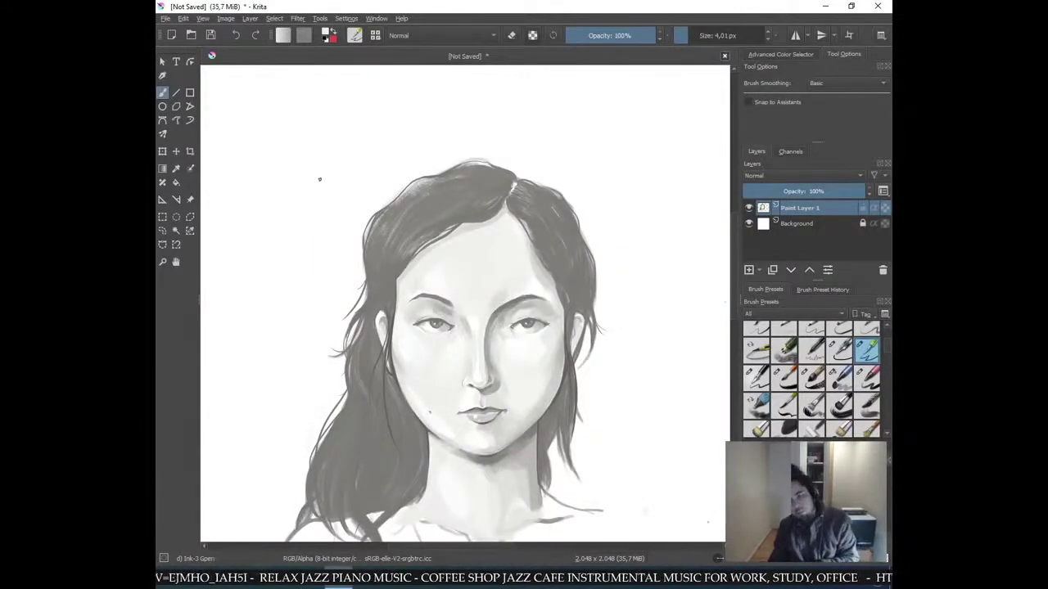
key(plus)
key(plus)
key(plus)
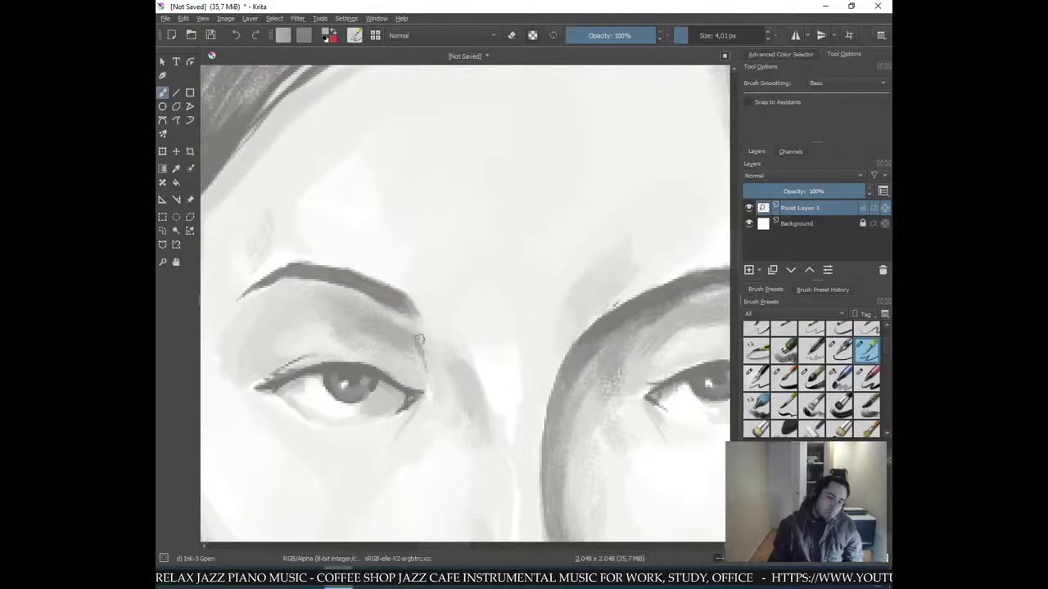
key(minus)
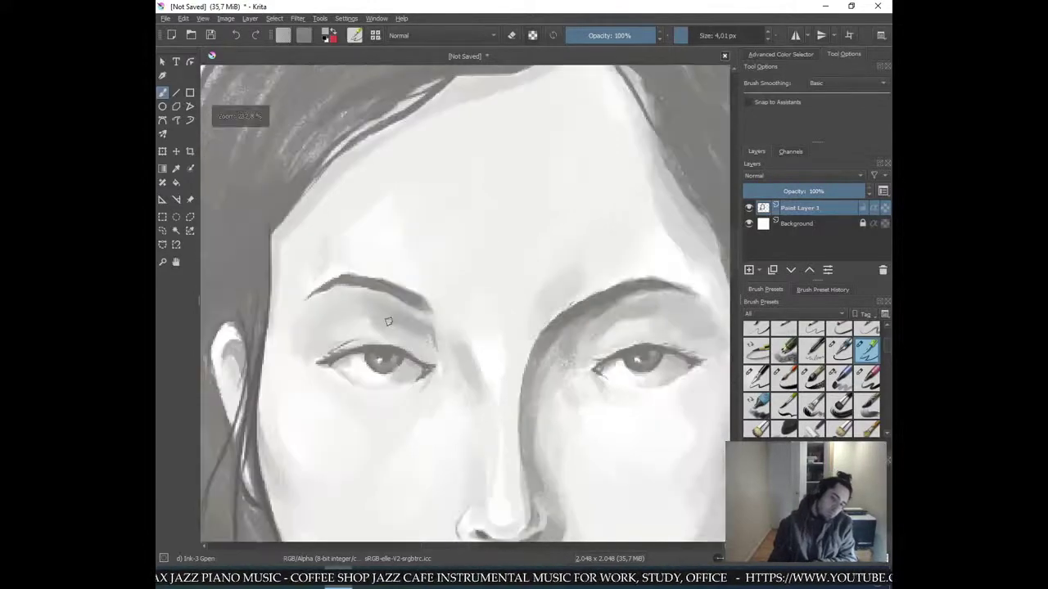
key(minus)
key(minus)
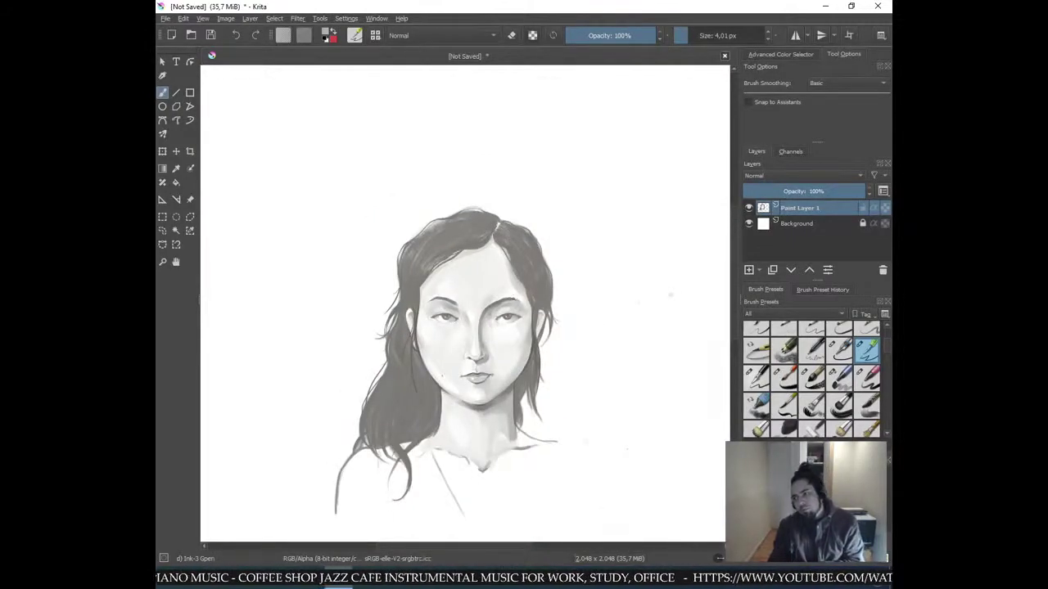
- Extend the light grey shading beside the left-hand eye's inner corner towards the nose bridge and check it in the full portrait
key(plus)
key(plus)
key(plus)
key(plus)
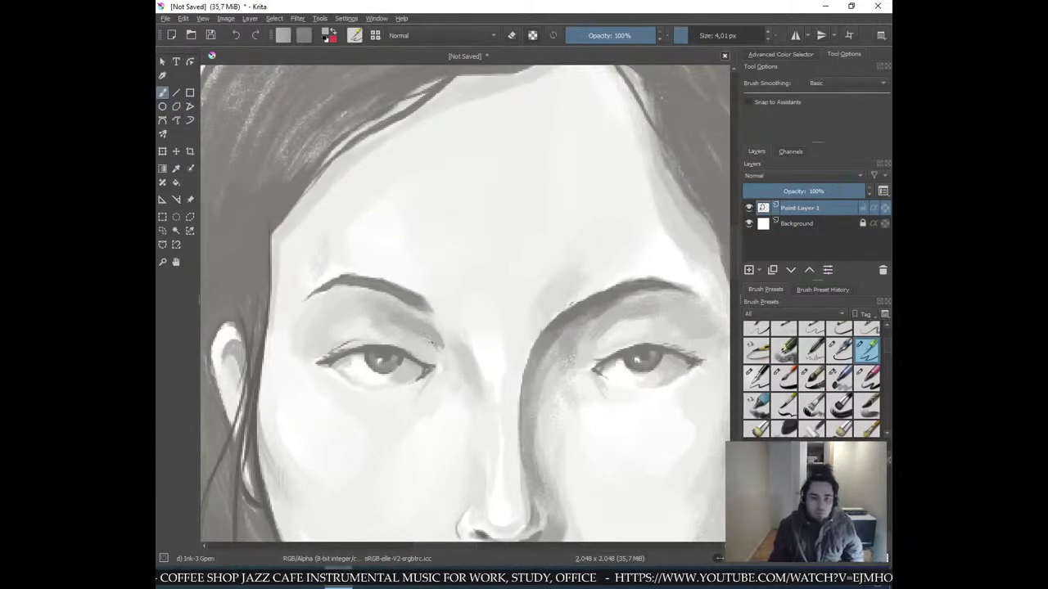
scroll(428, 334, down, 3)
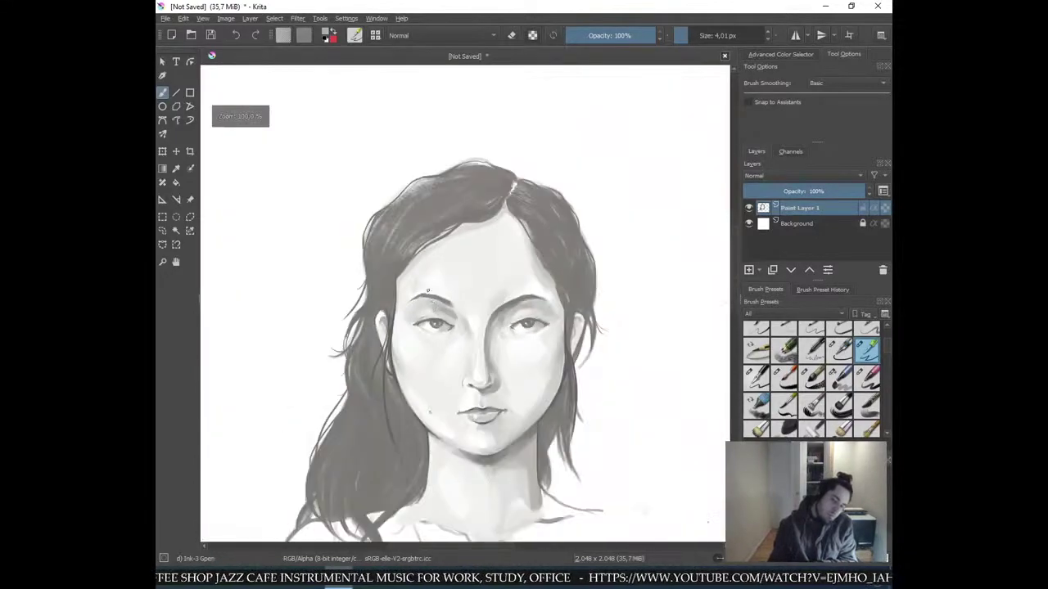
key(ctrl+minus)
key(ctrl+minus)
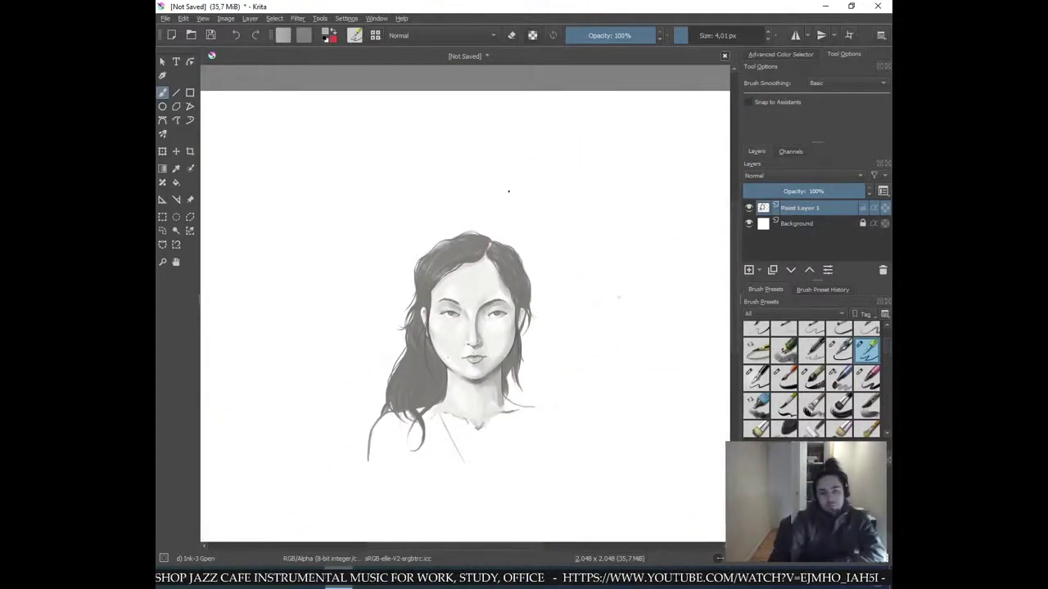
key(plus)
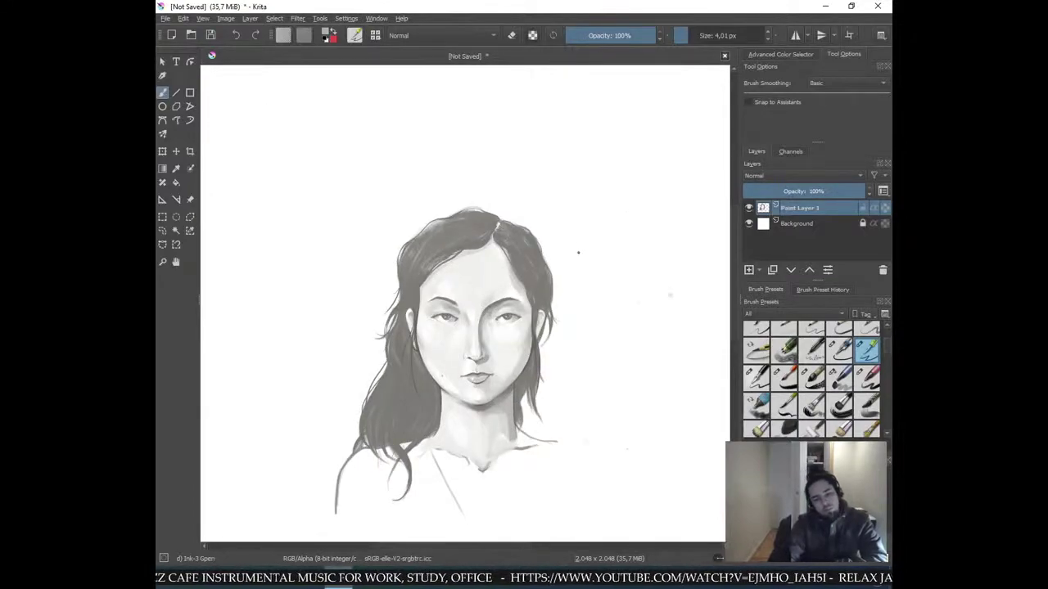
- Erase the stray diagonal line across the chest and check the full portrait
key(plus)
drag(482, 489, 489, 299)
key(e)
mouse_move(419, 331)
mouse_down()
mouse_move(468, 437)
mouse_move(443, 383)
mouse_move(462, 417)
mouse_up()
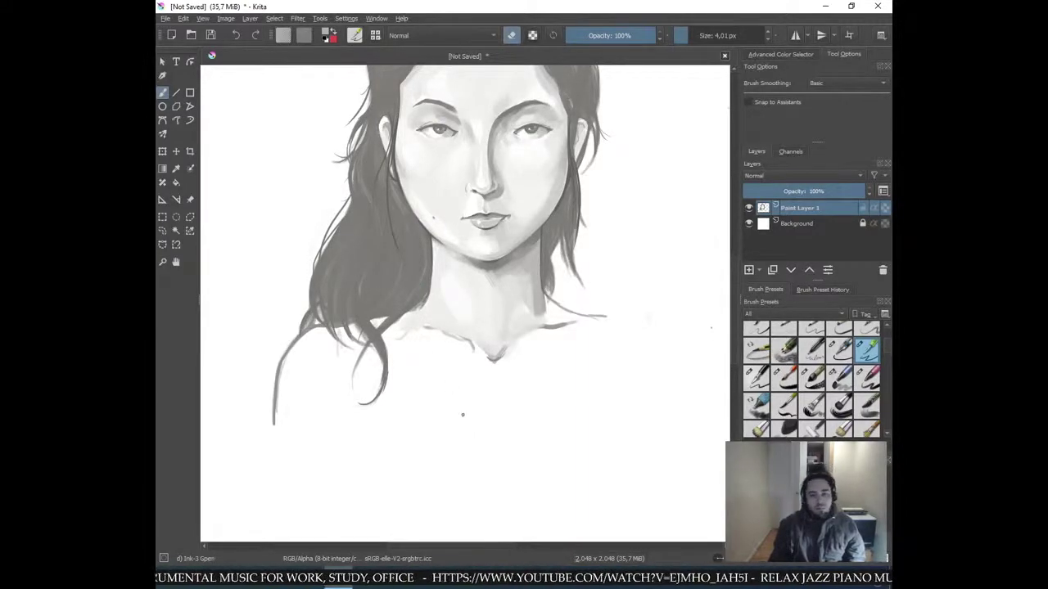
key(minus)
key(minus)
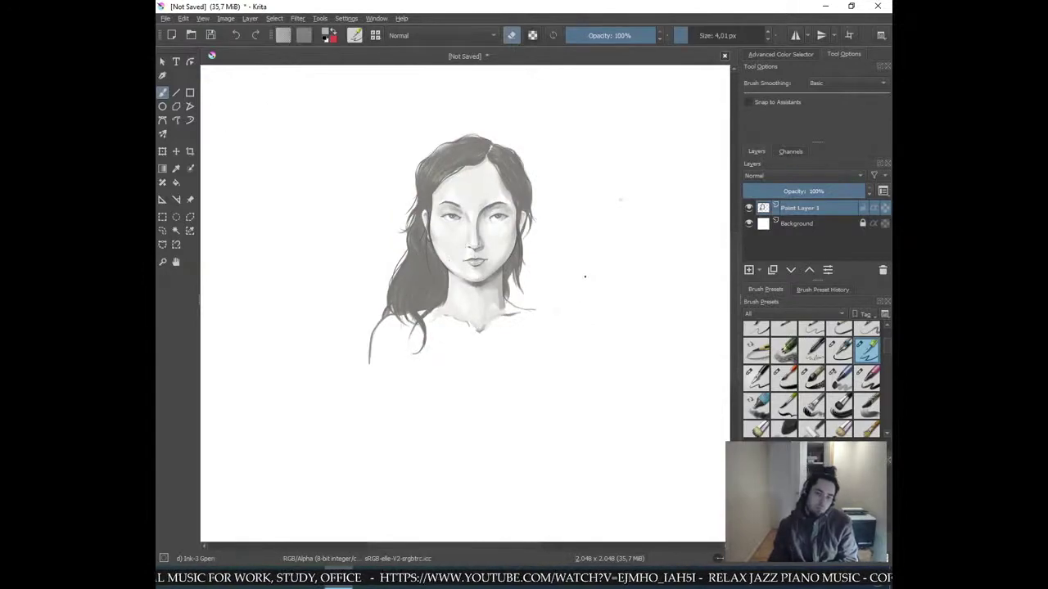
- Sample the dark hair grey and draw the right-hand shoulder corner with a long arm outline running down from it
key(plus)
key(plus)
key(plus)
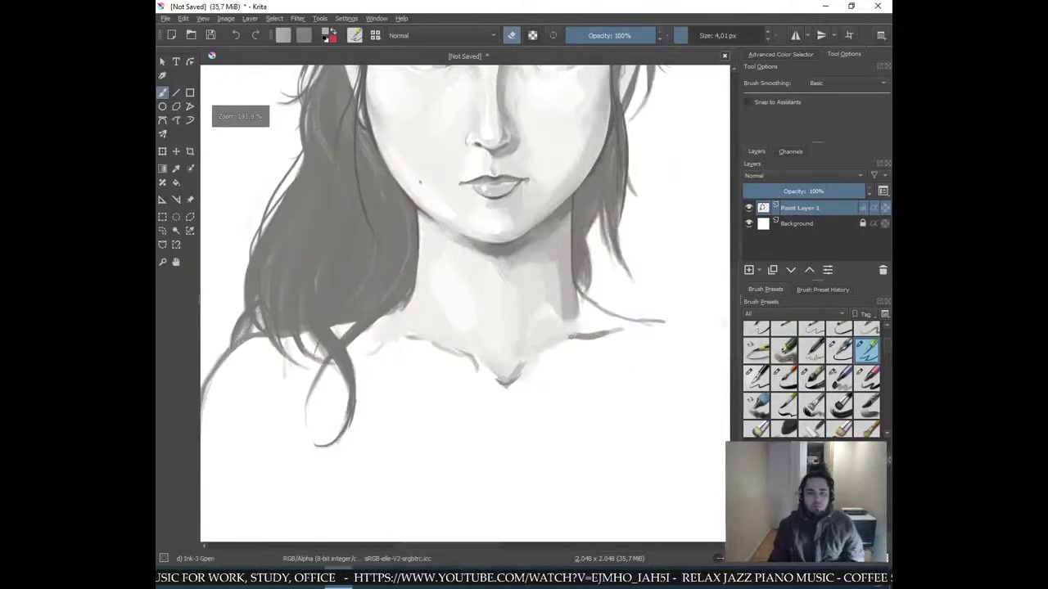
ctrl+click(577, 254)
key(e)
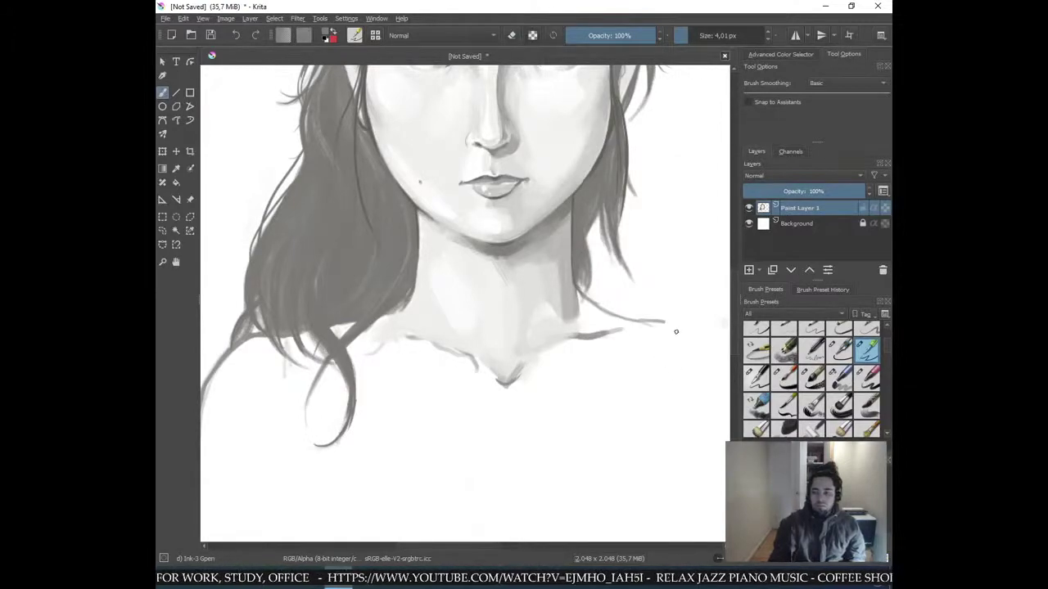
mouse_move(662, 320)
mouse_down()
mouse_move(682, 357)
mouse_move(689, 524)
mouse_up()
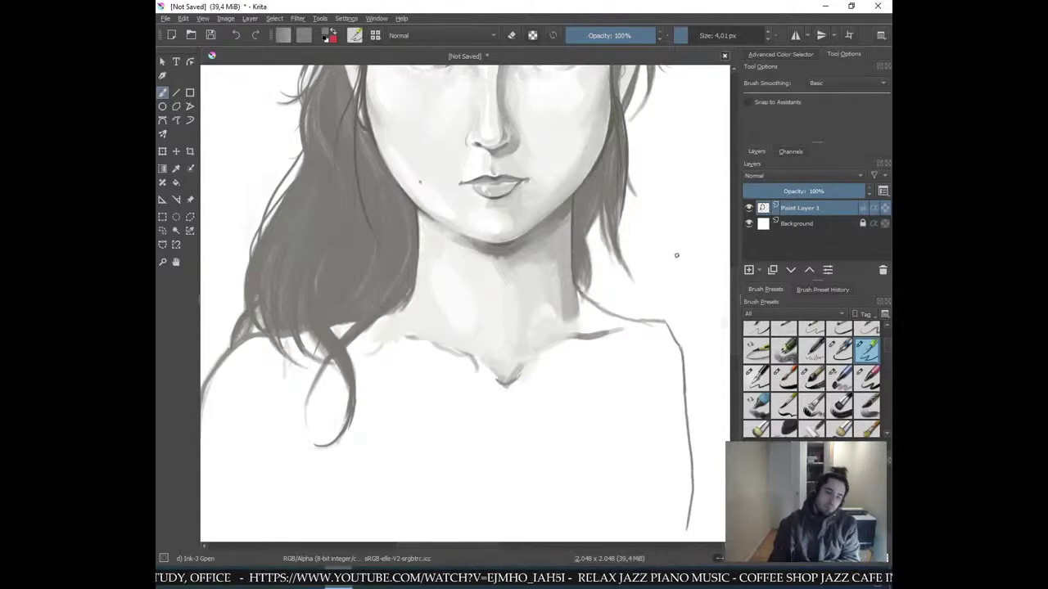
key(minus)
key(minus)
key(plus)
key(plus)
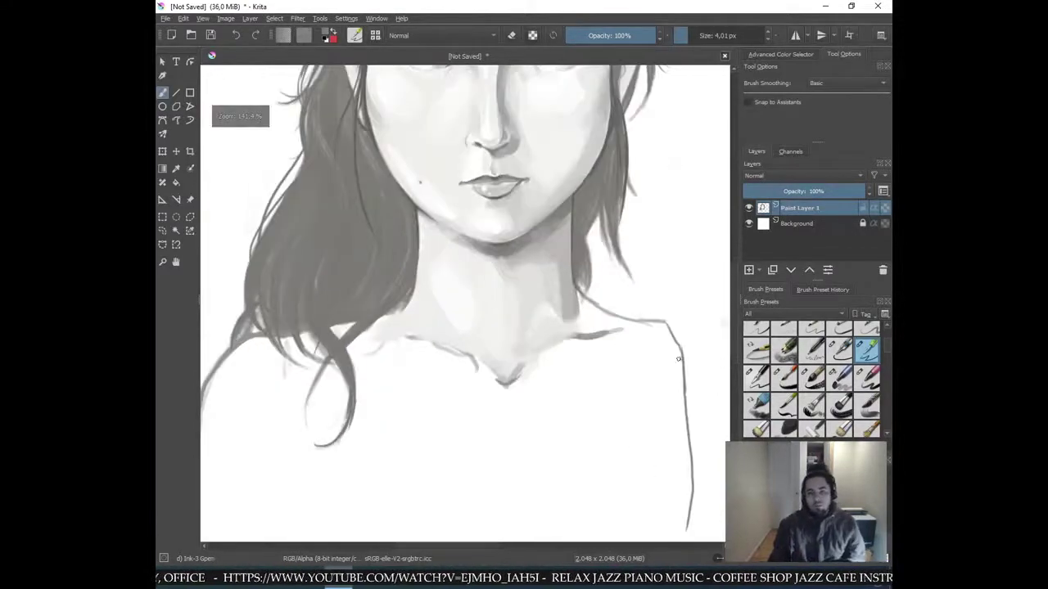
- Sketch a wider rounded right-hand shoulder with a second arm line, undoing an overlong stroke, and a side line below the curled lock
drag(680, 360, 532, 371)
mouse_move(509, 328)
mouse_down()
mouse_move(561, 331)
mouse_move(587, 369)
mouse_up()
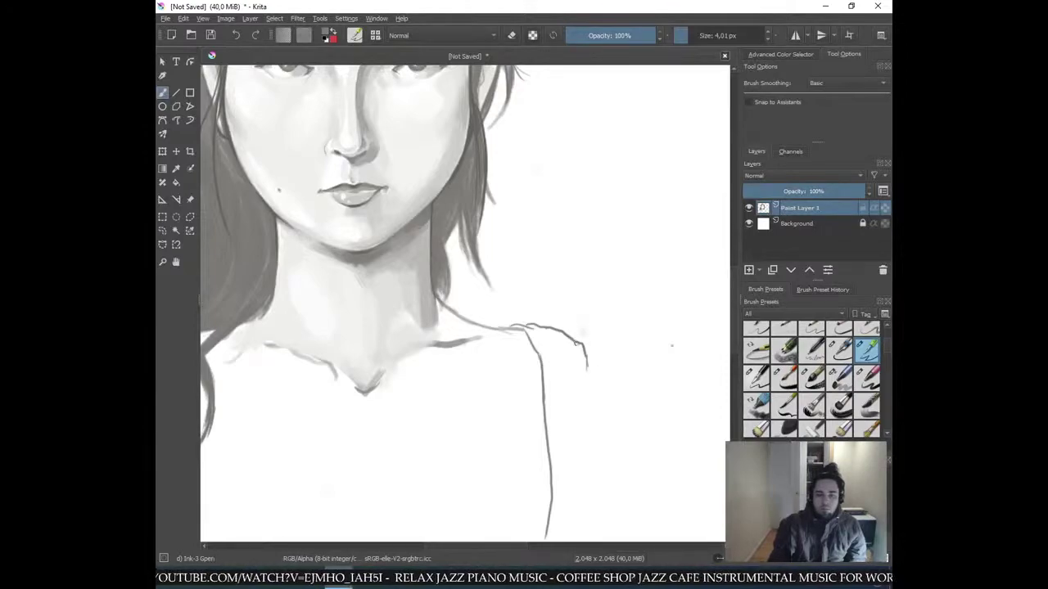
mouse_move(575, 340)
mouse_down()
mouse_move(583, 359)
mouse_move(629, 358)
mouse_up()
key(minus)
key(minus)
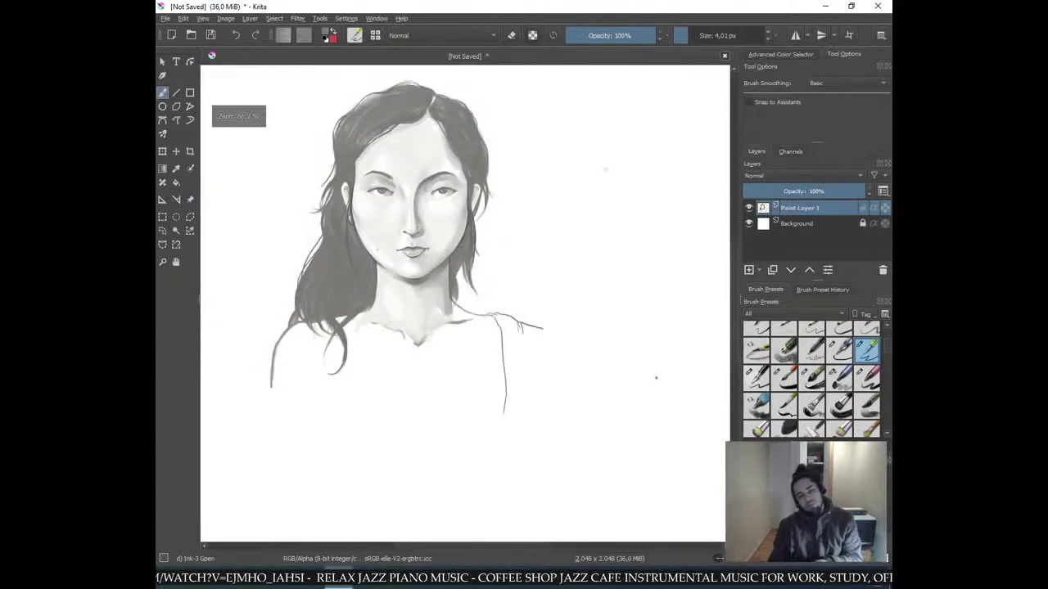
key(ctrl+z)
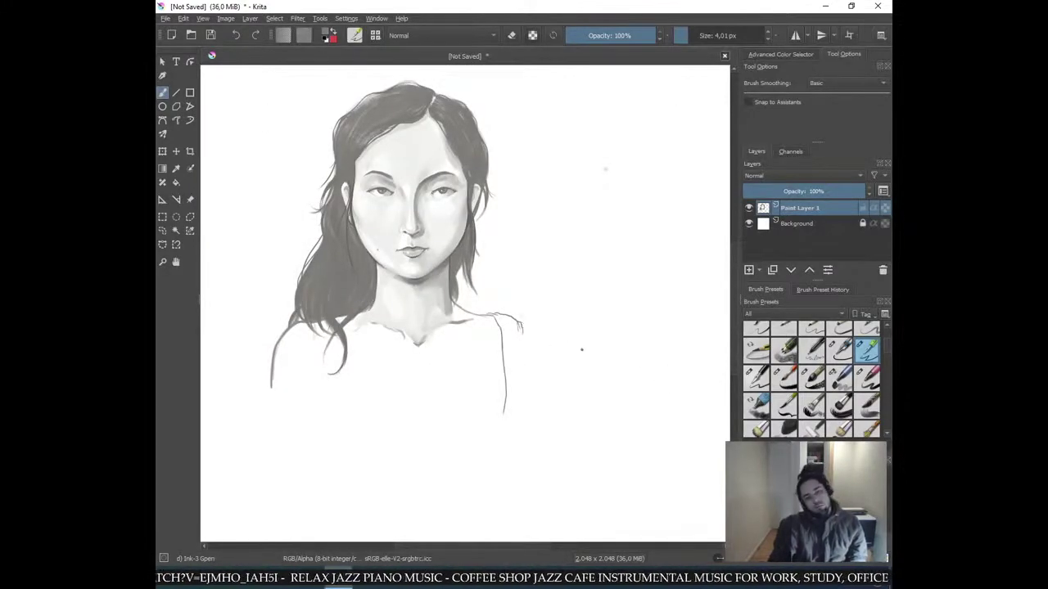
drag(521, 325, 533, 386)
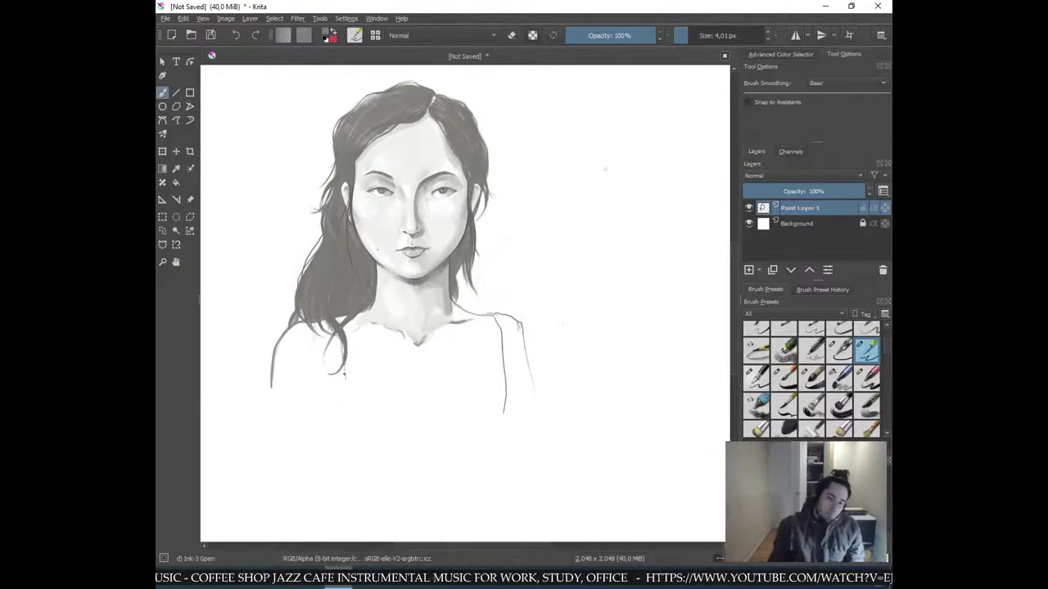
drag(344, 379, 358, 424)
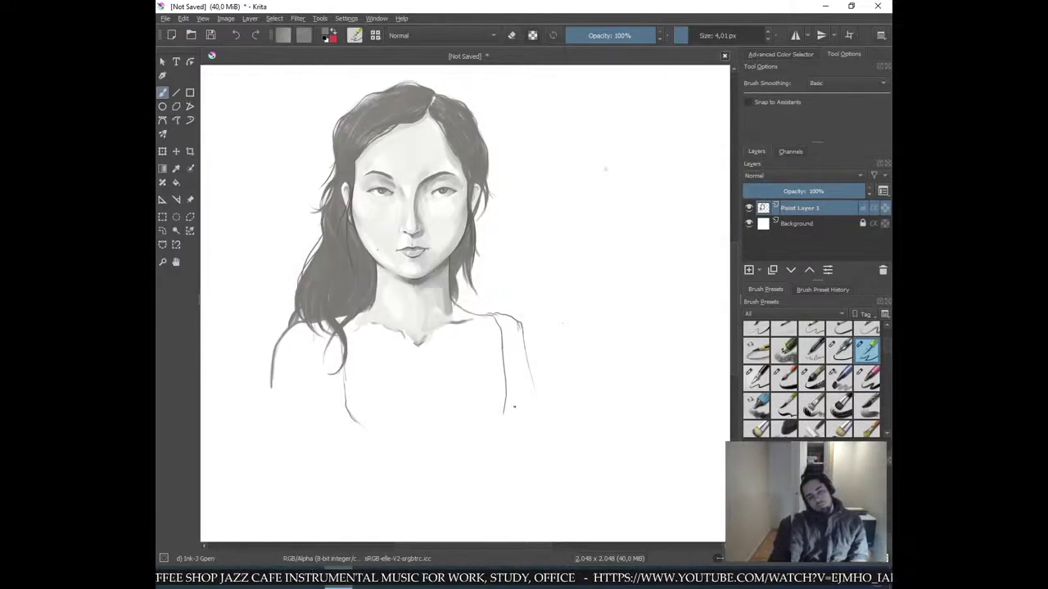
- Enclose the two right-hand arm lines in a freehand selection, move them down and outward, and delete them
click(162, 230)
mouse_move(534, 314)
mouse_down()
mouse_move(486, 457)
mouse_move(493, 321)
mouse_move(523, 328)
mouse_move(534, 314)
mouse_up()
click(176, 151)
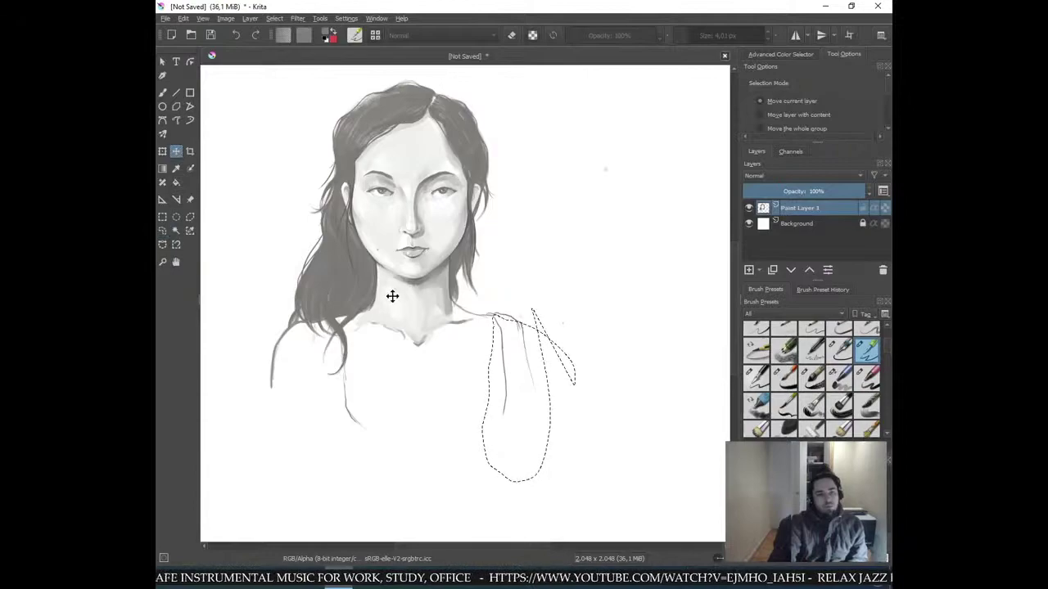
drag(526, 358, 553, 398)
key(Delete)
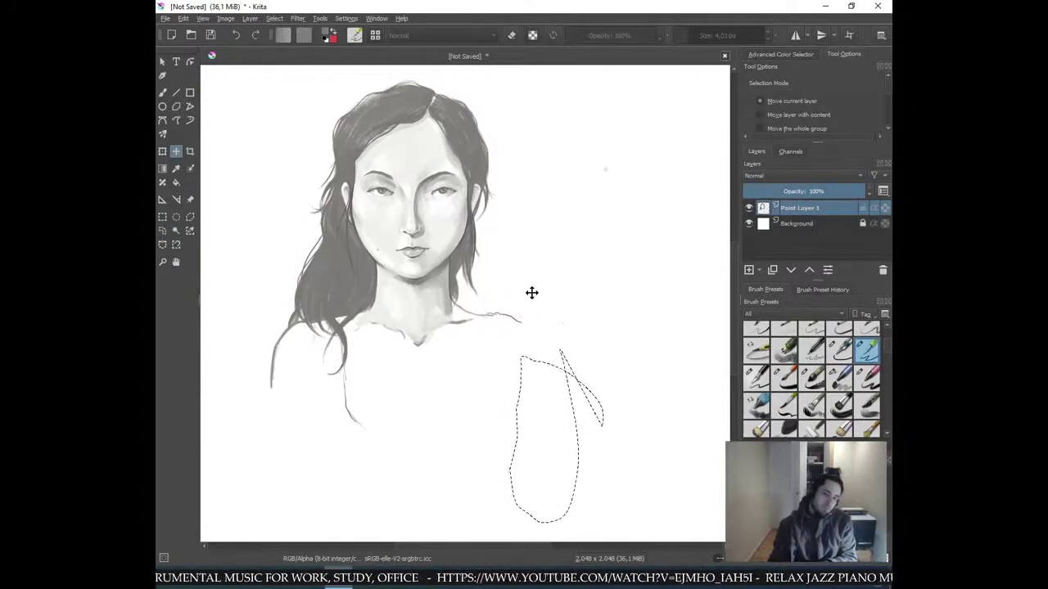
drag(564, 212, 521, 243)
- Undo the deletion and move of the arm lines, the side line below the curled lock and the wider shoulder strokes
key(ctrl+z)
key(ctrl+z)
key(ctrl+z)
key(ctrl+z)
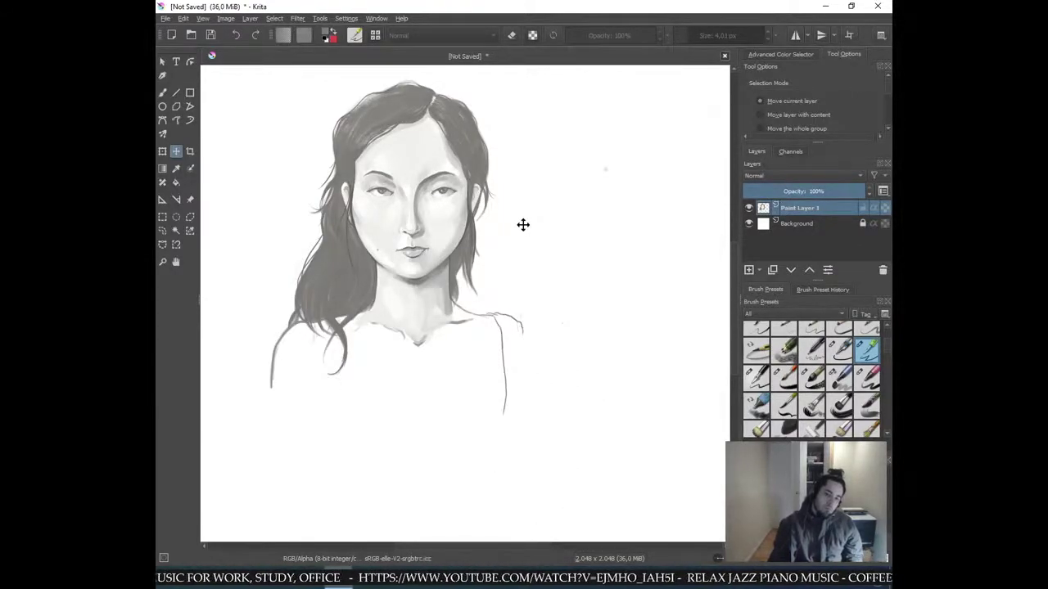
key(ctrl+z)
key(ctrl+z)
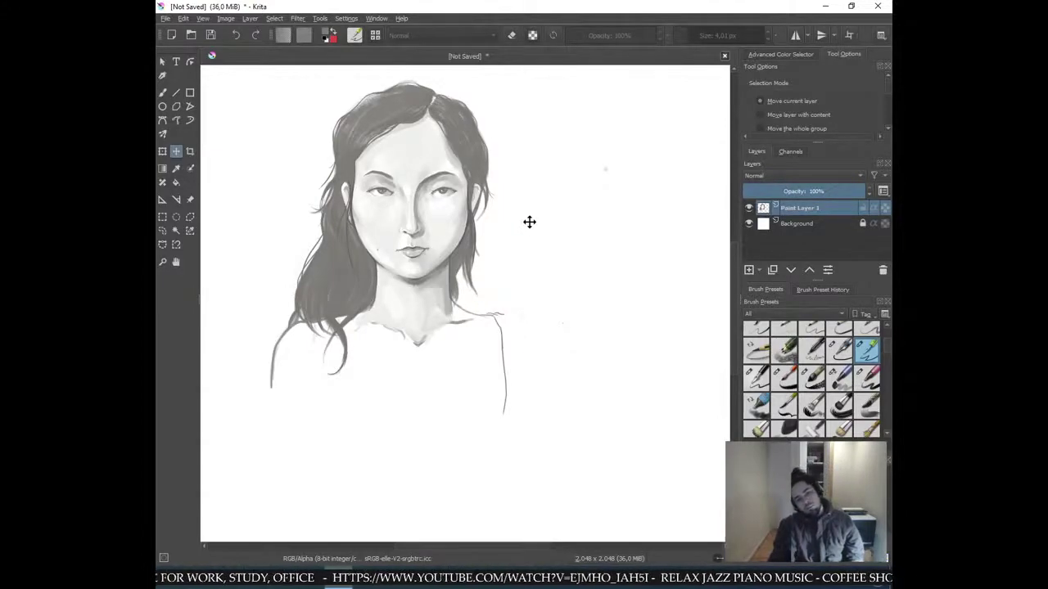
- Undo the remaining extra shoulder stroke and the long right-hand arm outline below the shoulder corner
key(ctrl+z)
key(ctrl+z)
key(ctrl+z)
key(ctrl+z)
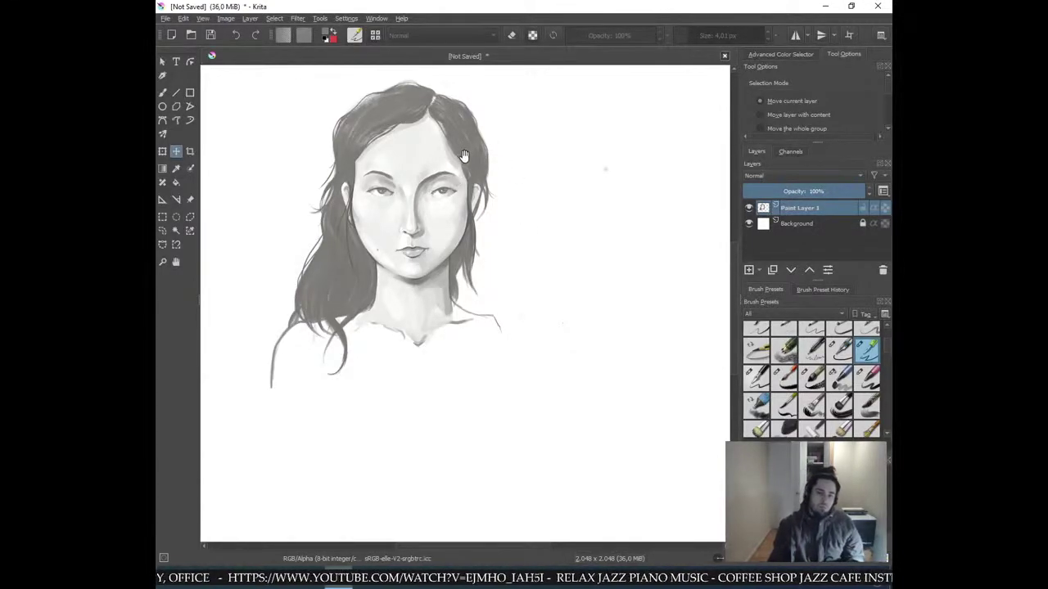
- Switch to the freehand brush, sample the dark grey of the hair beside the left-hand cheek, and examine both eyes up close
drag(460, 154, 484, 330)
scroll(495, 307, up, 5)
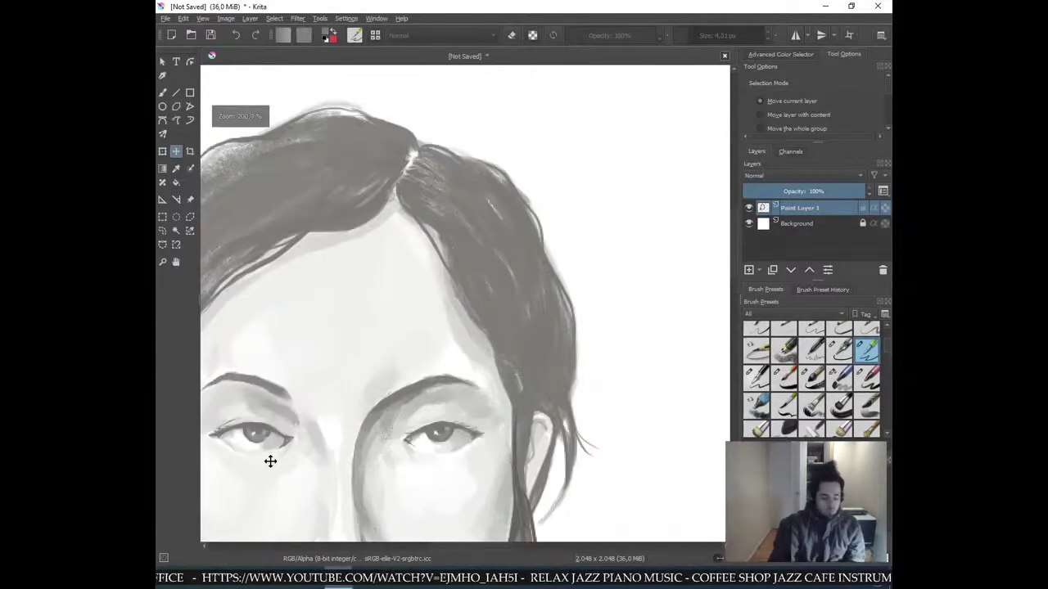
key(b)
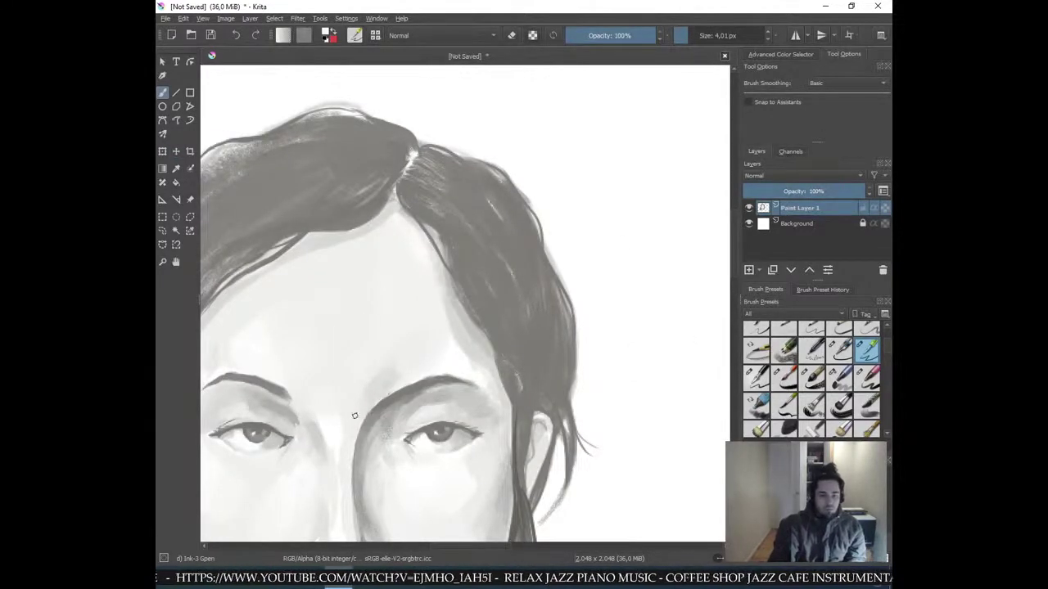
drag(356, 411, 463, 277)
ctrl+click(298, 276)
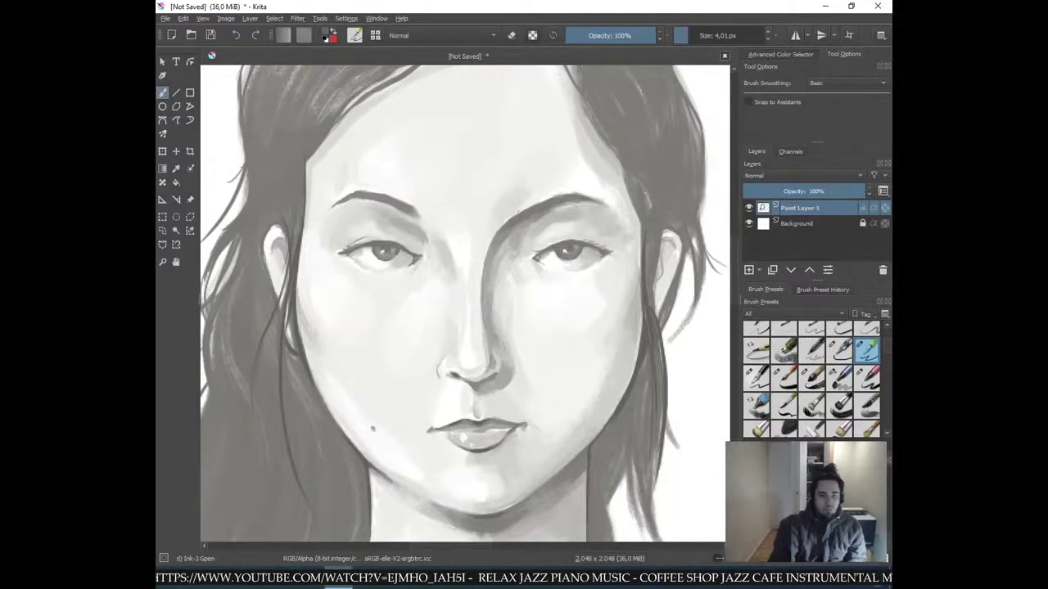
scroll(437, 272, up, 6)
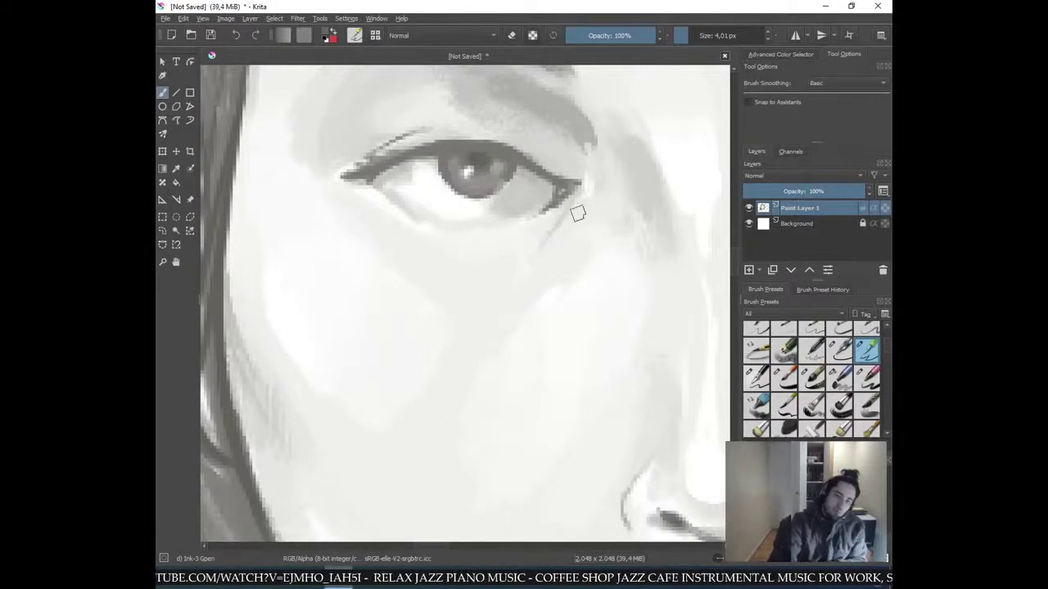
drag(578, 217, 411, 237)
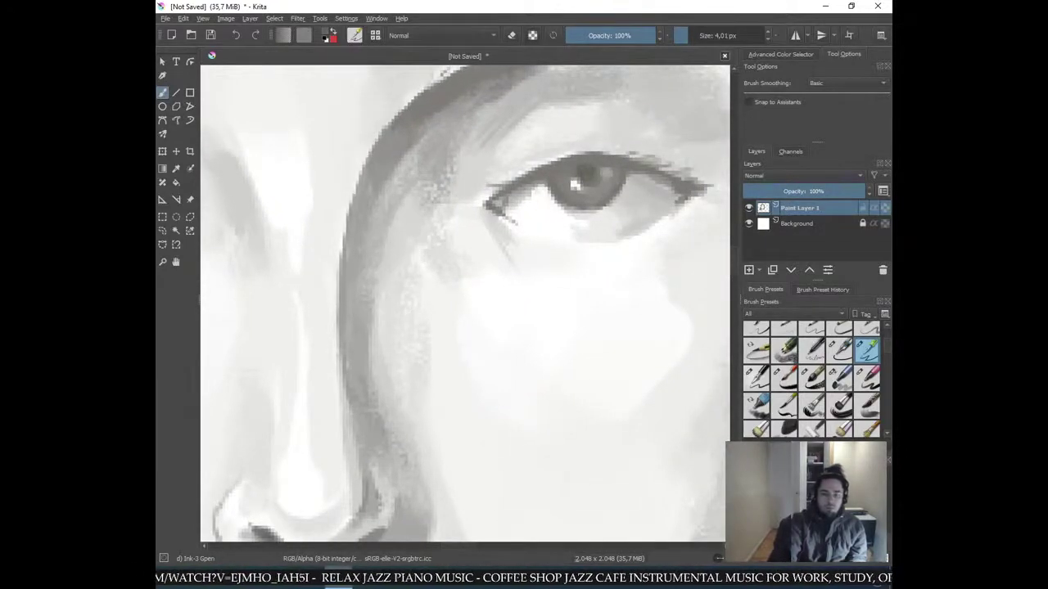
scroll(659, 117, down, 6)
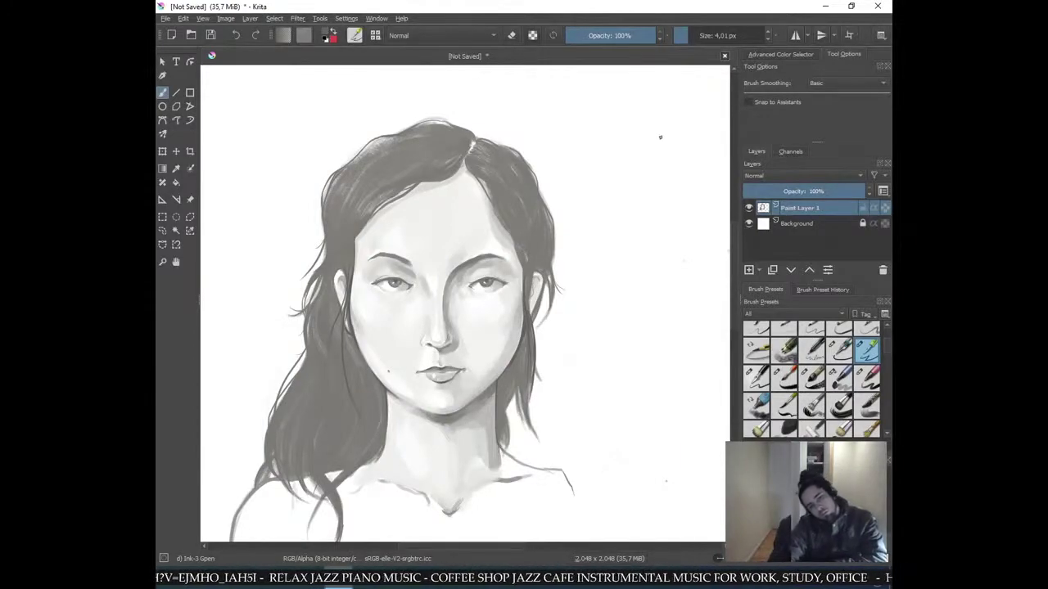
- Reduce the brush size to 2.64 px for fine detail and check the left-hand eye up close
key(ctrl+plus)
key(ctrl+plus)
key(ctrl+plus)
key(ctrl+plus)
key(ctrl+plus)
key(ctrl+plus)
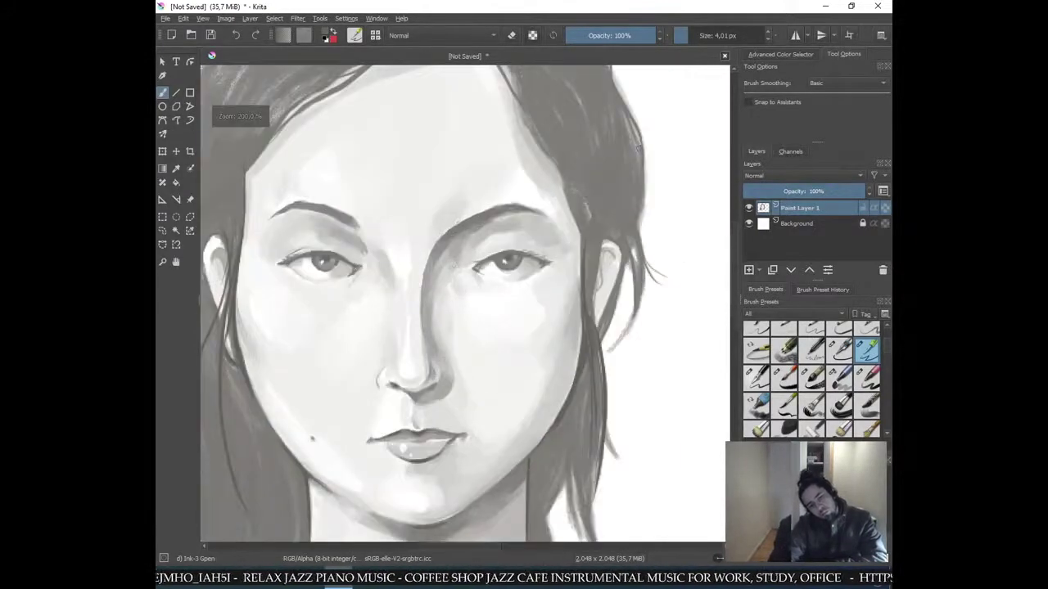
drag(408, 321, 641, 253)
shift+drag(461, 259, 453, 258)
mouse_move(270, 165)
mouse_down()
mouse_move(529, 226)
mouse_move(650, 333)
mouse_up()
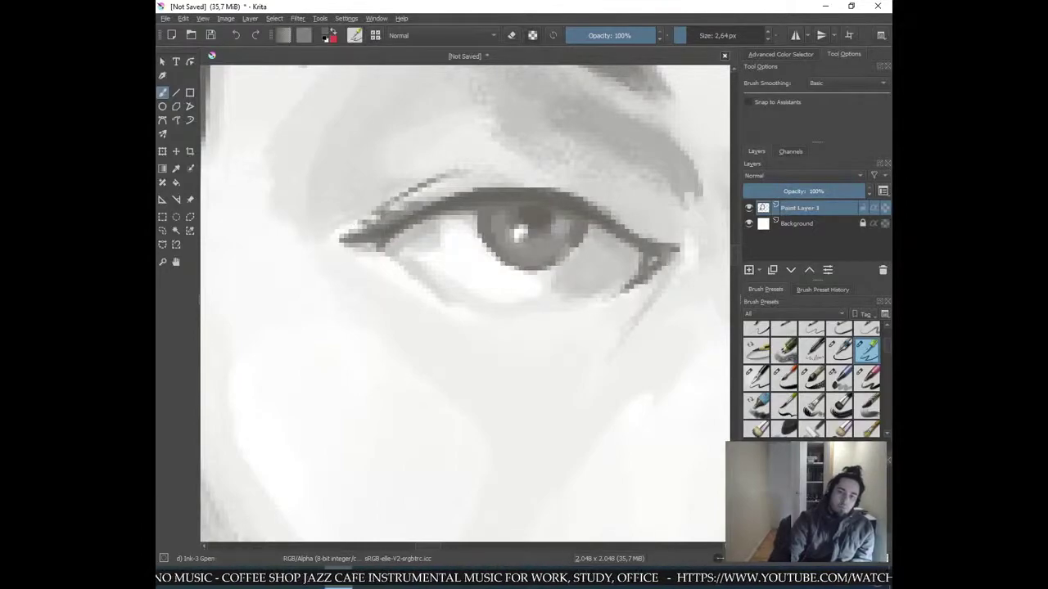
key(minus)
key(minus)
key(minus)
key(minus)
key(minus)
key(minus)
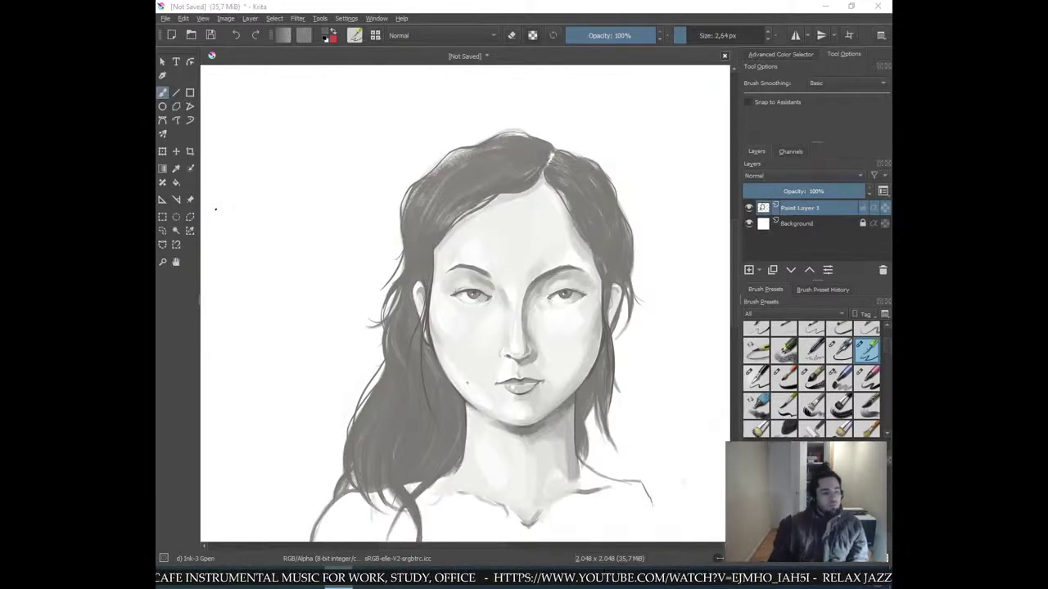
key(super+c)
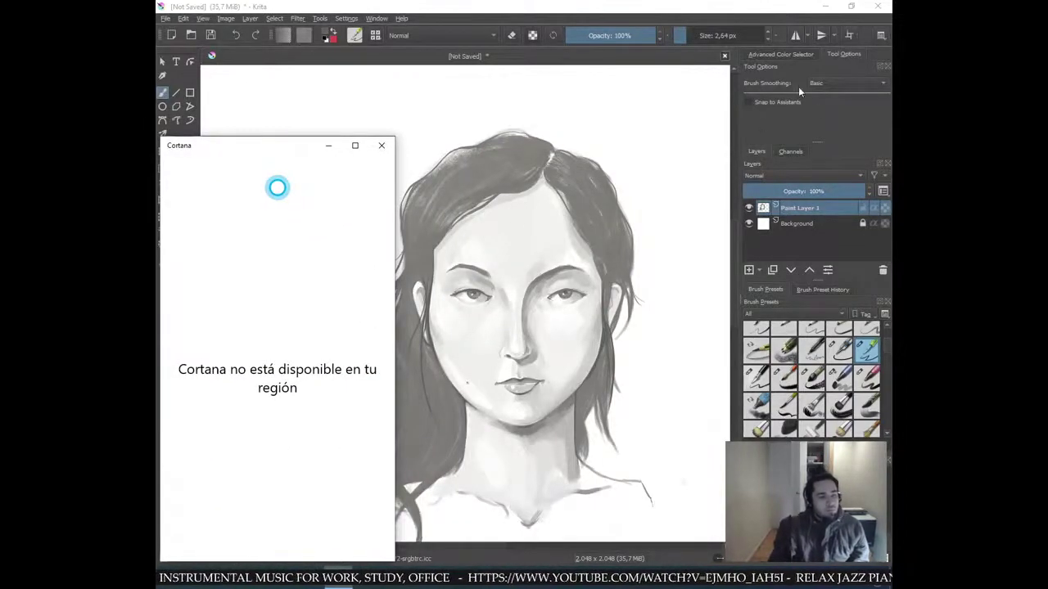
key(Escape)
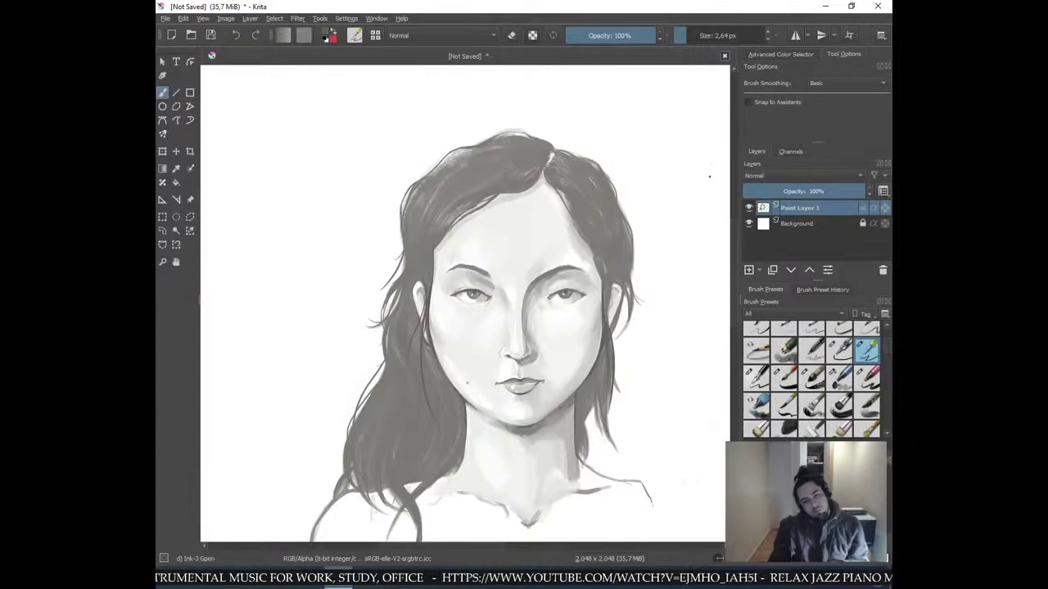
- Draw a short dark stroke along the upper lid at the outer corner of the right-hand eye
key(ctrl+plus)
key(ctrl+plus)
drag(643, 269, 569, 301)
key(ctrl+plus)
key(ctrl+plus)
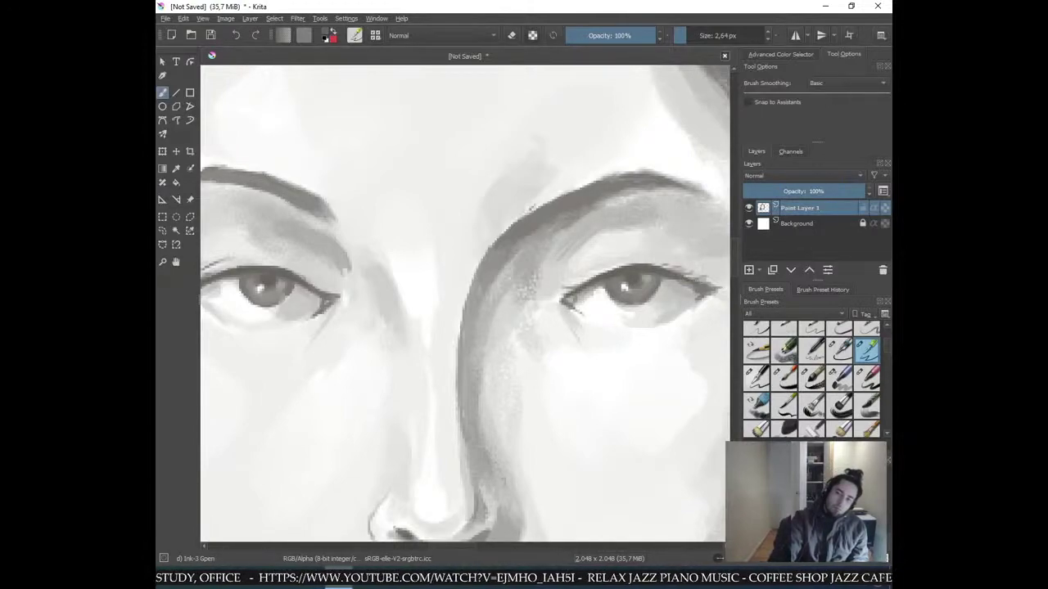
drag(678, 281, 693, 286)
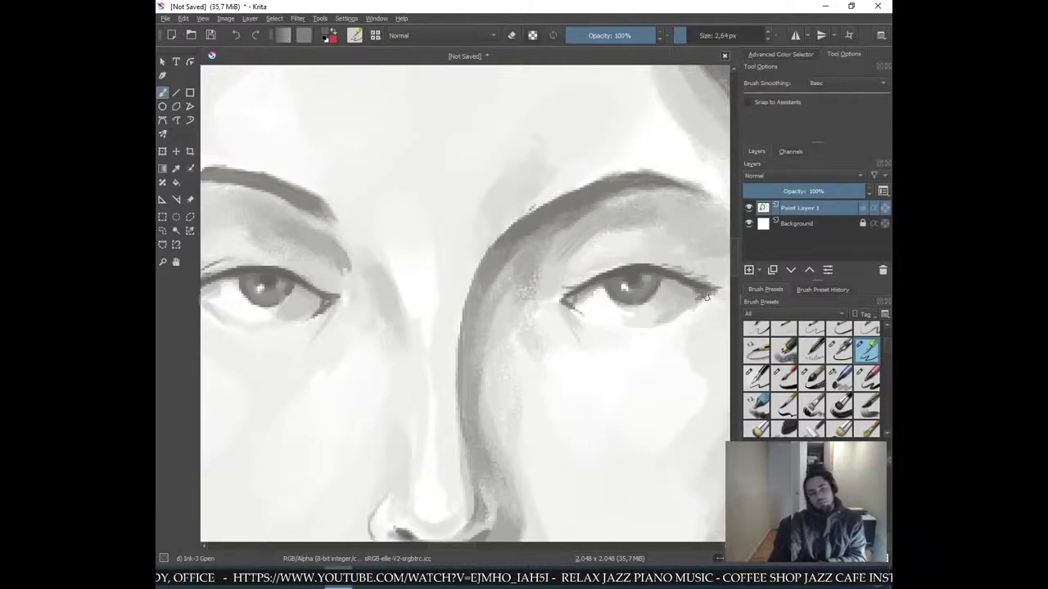
key(minus)
key(minus)
key(minus)
key(minus)
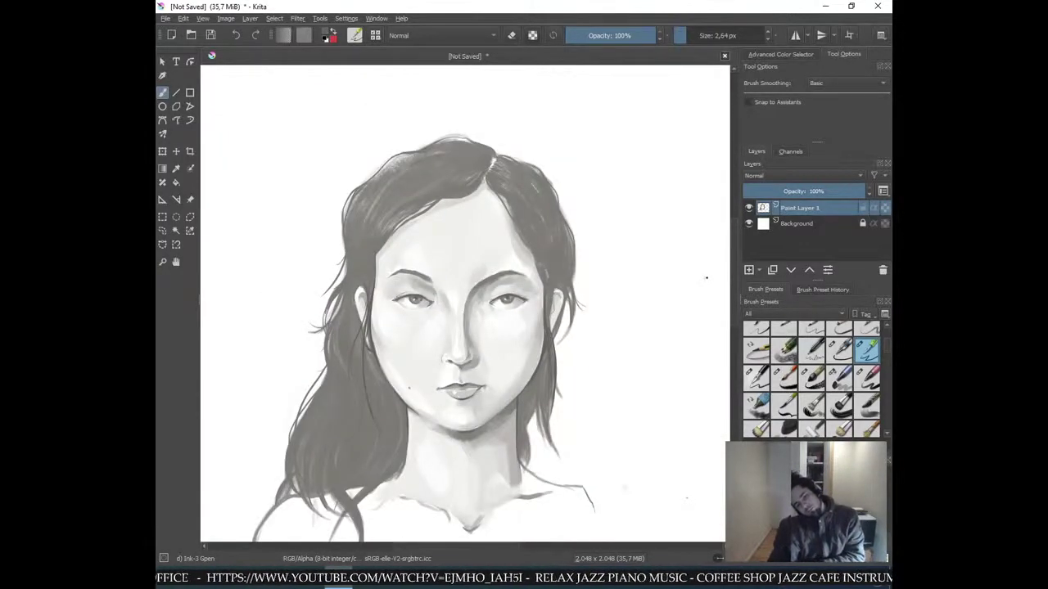
- Try darkening the shadow line under the tip of the nose, and undo the stroke
key(ctrl+plus)
key(ctrl+plus)
key(ctrl+plus)
key(ctrl+plus)
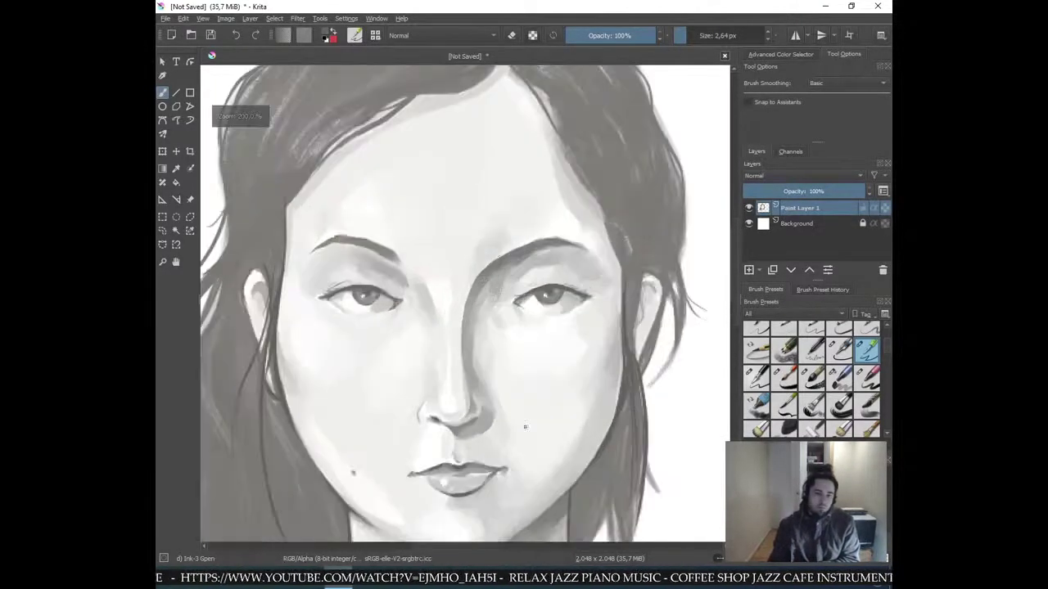
drag(450, 425, 475, 214)
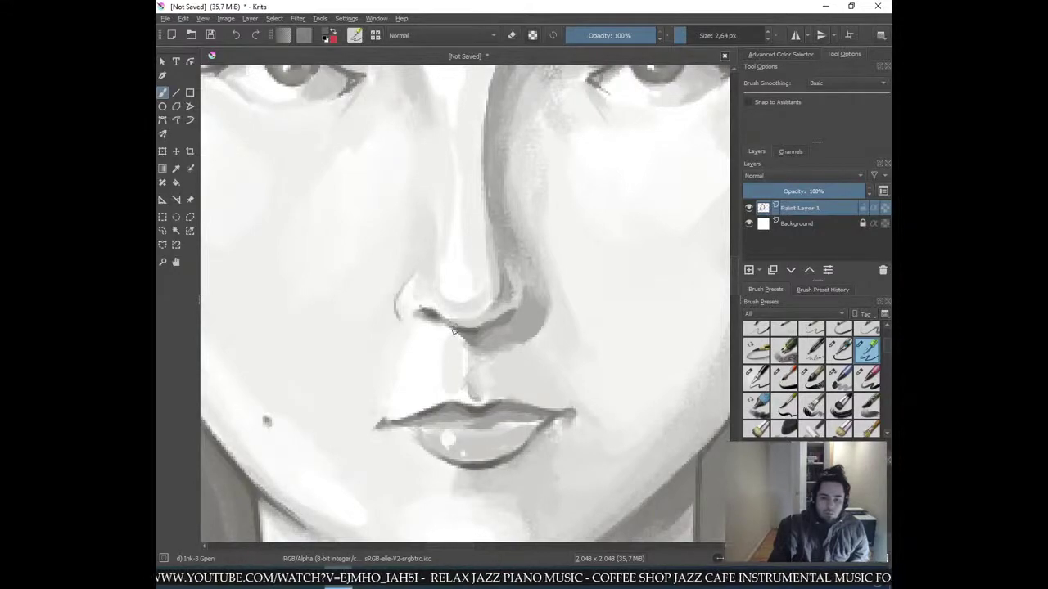
drag(494, 322, 479, 335)
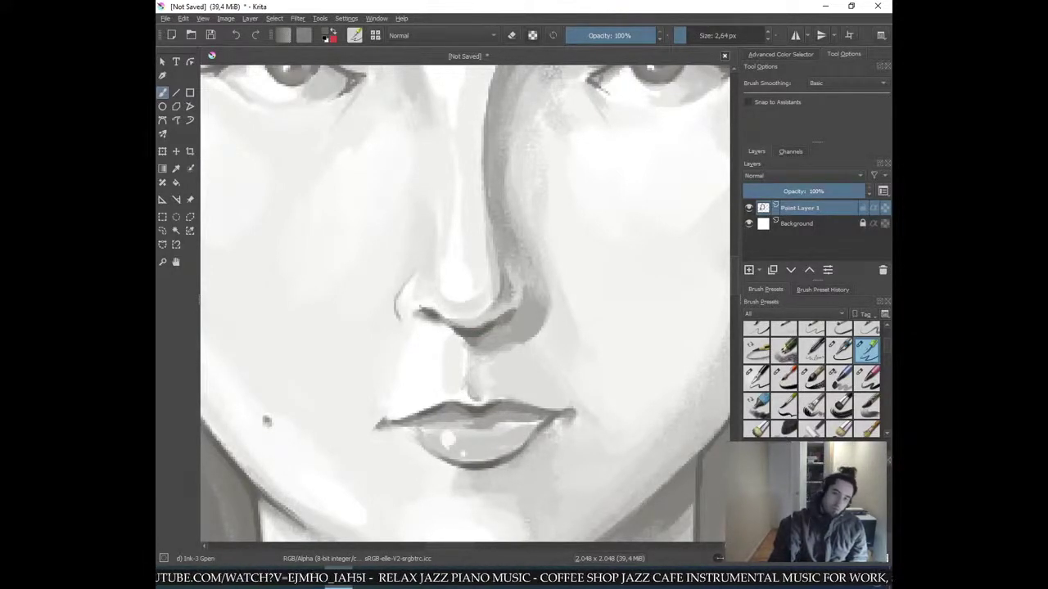
key(ctrl+minus)
key(ctrl+minus)
key(ctrl+minus)
key(ctrl+minus)
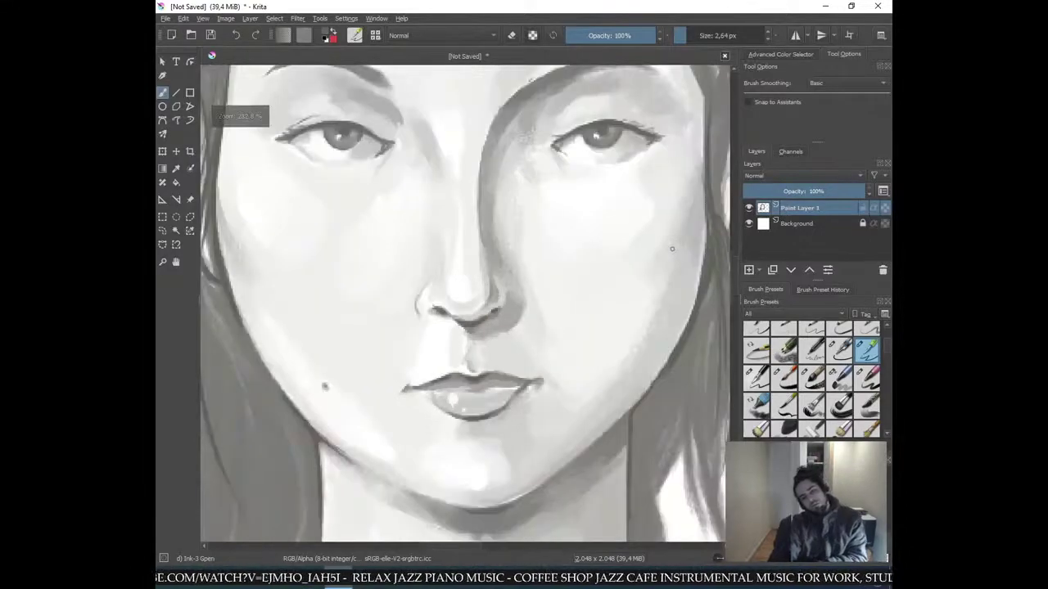
key(ctrl+z)
key(minus)
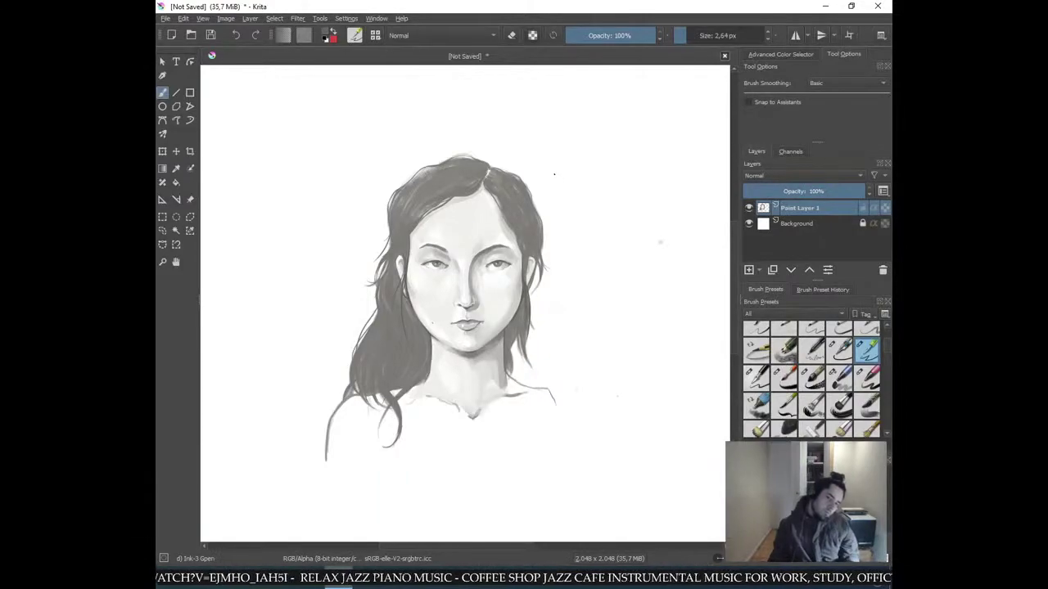
- Sample the light skin tone beside the nose and paint over the dark outline of the left-hand nostril wing
key(ctrl+plus)
key(ctrl+plus)
key(ctrl+plus)
key(ctrl+plus)
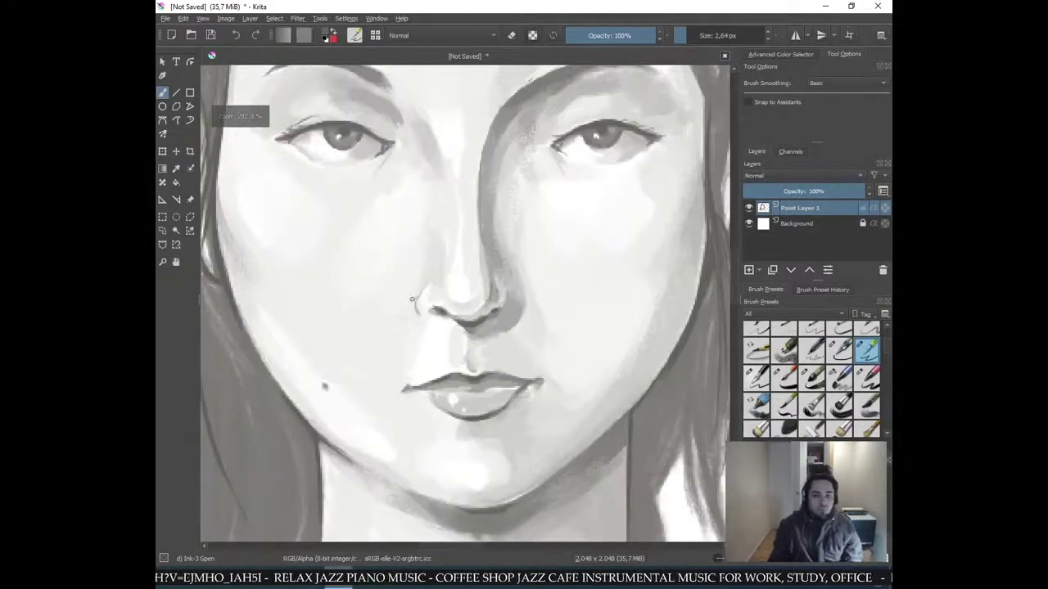
ctrl+click(442, 269)
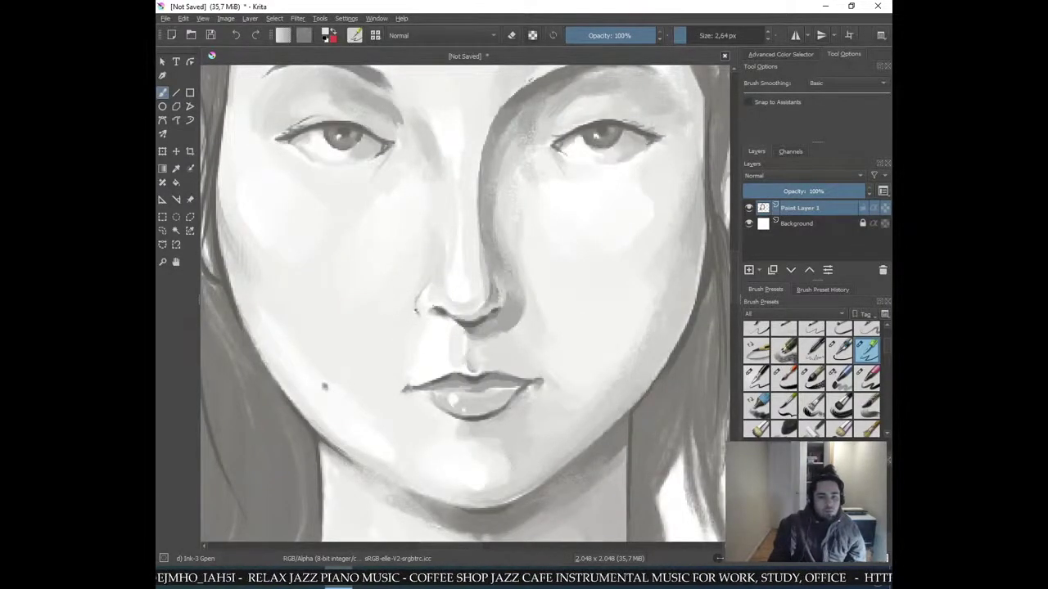
drag(422, 291, 416, 302)
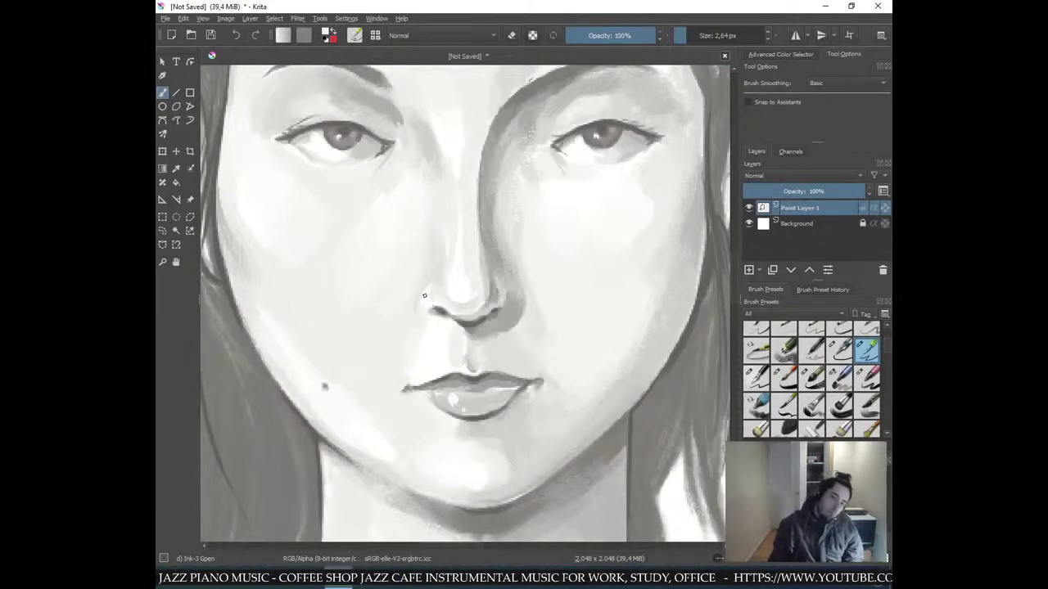
scroll(454, 283, down, 5)
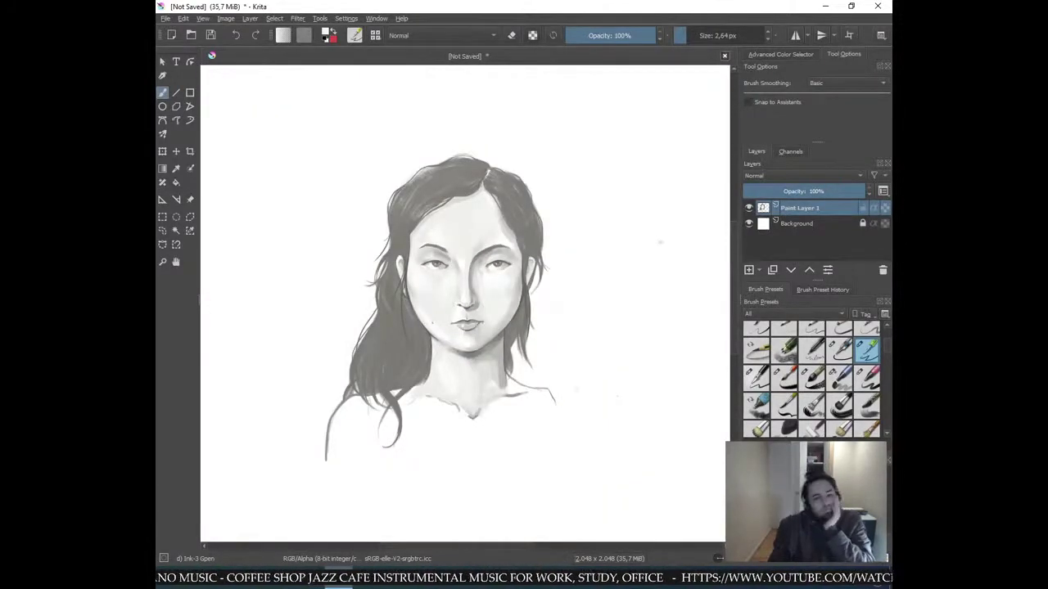
- Sample the dark hair grey and draw several thin strands down the hair beside the right-hand jaw
key(ctrl+plus)
key(ctrl+plus)
key(ctrl+plus)
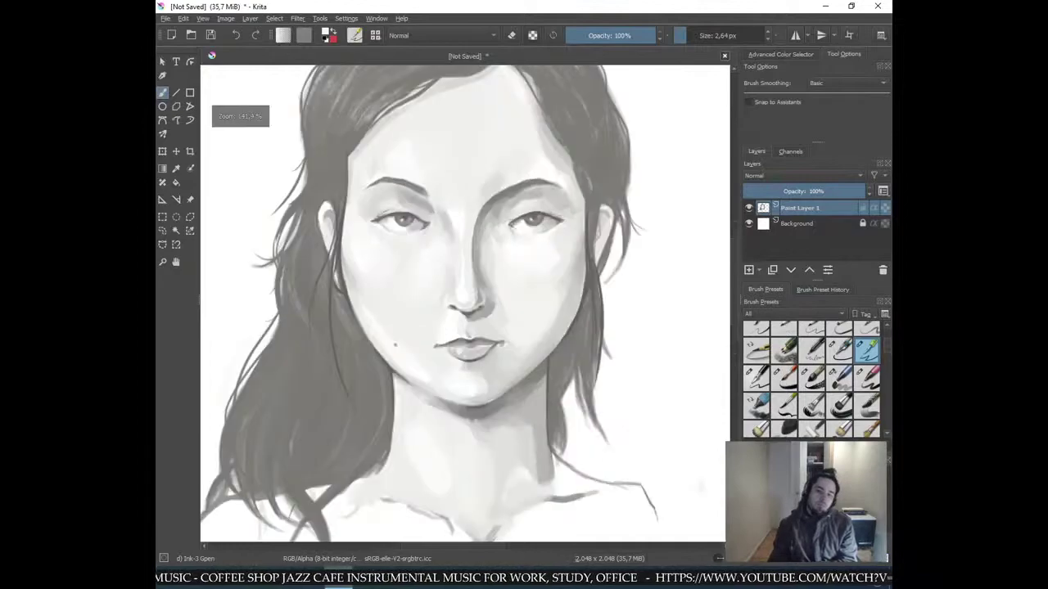
ctrl+click(641, 281)
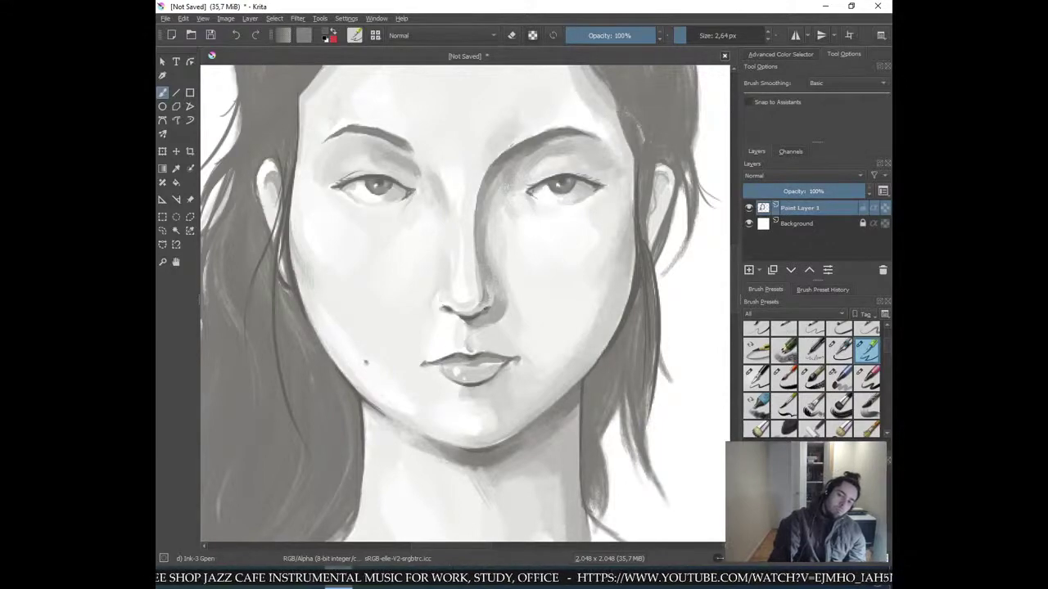
drag(626, 335, 630, 426)
drag(636, 367, 633, 405)
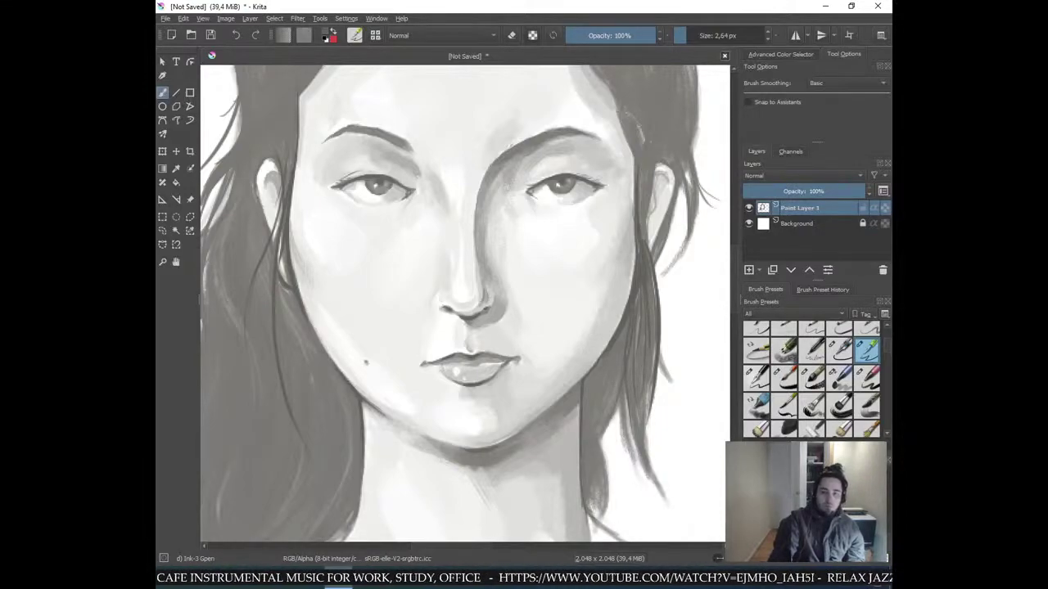
drag(622, 363, 610, 414)
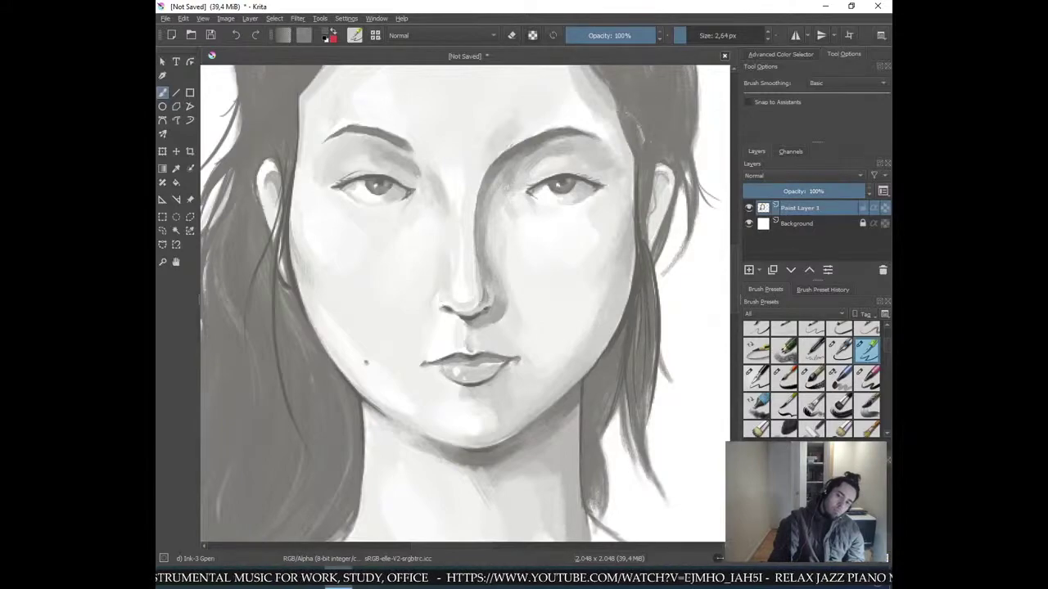
drag(637, 302, 638, 346)
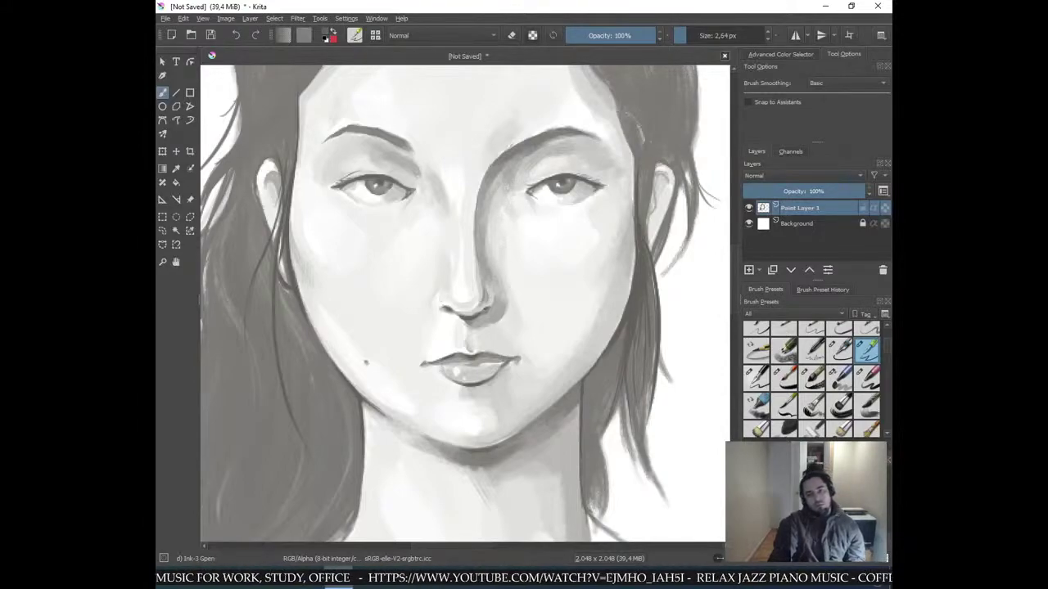
- Try a thin dark stroke along the inner edge of the right-hand ear, and undo it
drag(647, 208, 659, 164)
key(ctrl+z)
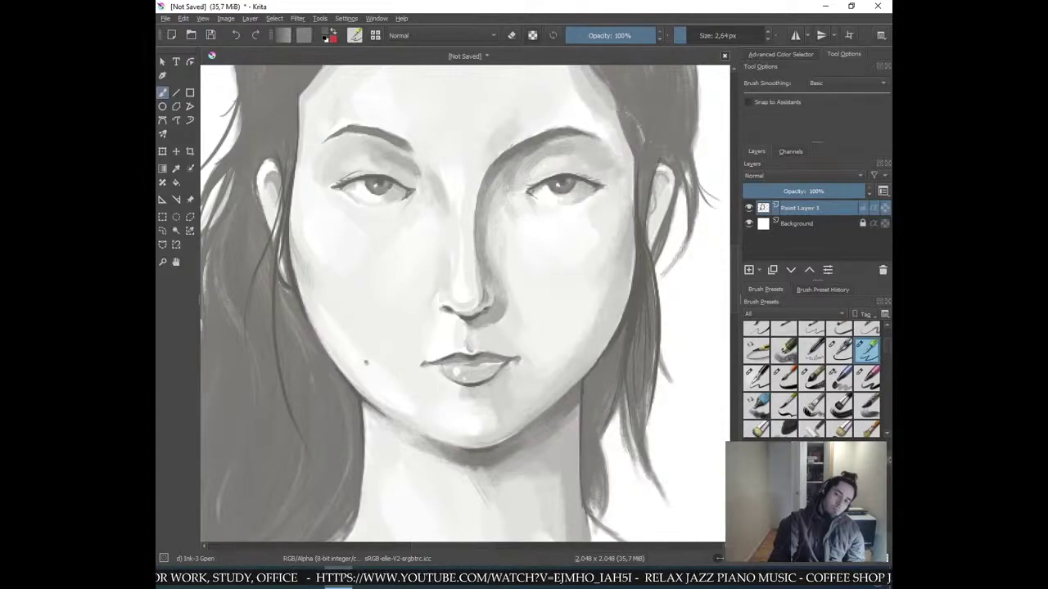
key(ctrl+minus)
key(ctrl+minus)
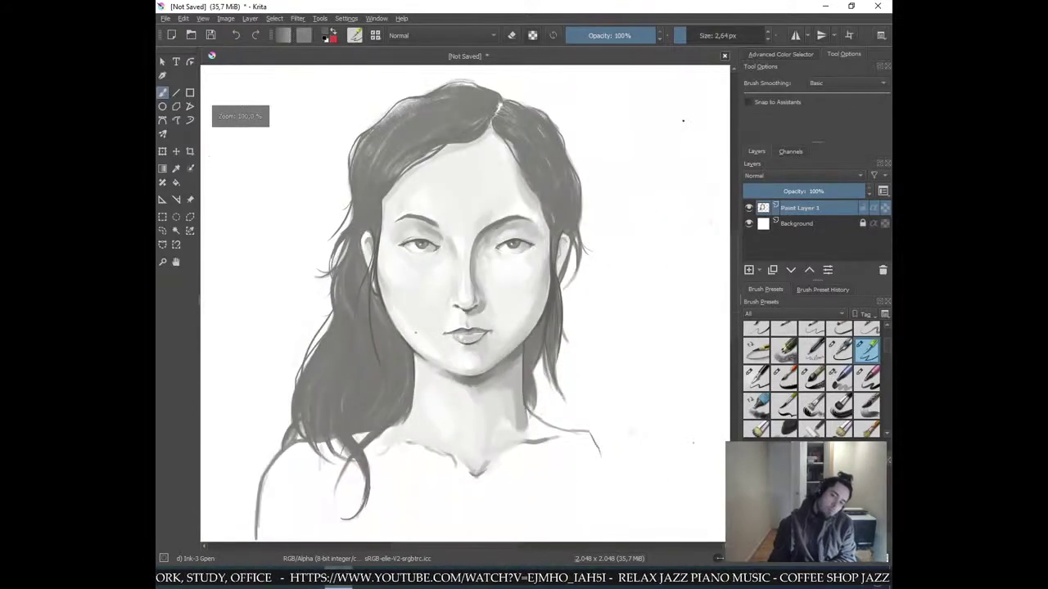
key(ctrl+minus)
- Try dark strokes along the right-hand hairline from the forehead to the temple, undoing and redrawing them
key(ctrl+plus)
key(ctrl+plus)
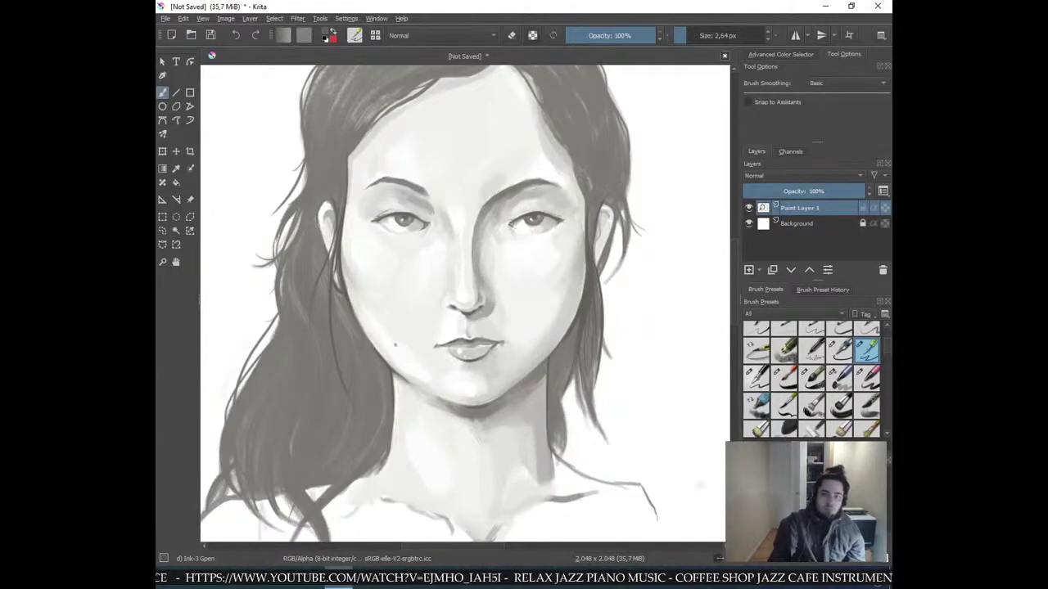
key(ctrl+plus)
drag(597, 124, 532, 219)
drag(494, 152, 532, 207)
key(ctrl+z)
drag(493, 147, 550, 234)
key(ctrl+z)
drag(497, 161, 552, 232)
- Resample the hair grey, try another strand along the right-hand temple, and undo the hairline strokes
ctrl+click(527, 194)
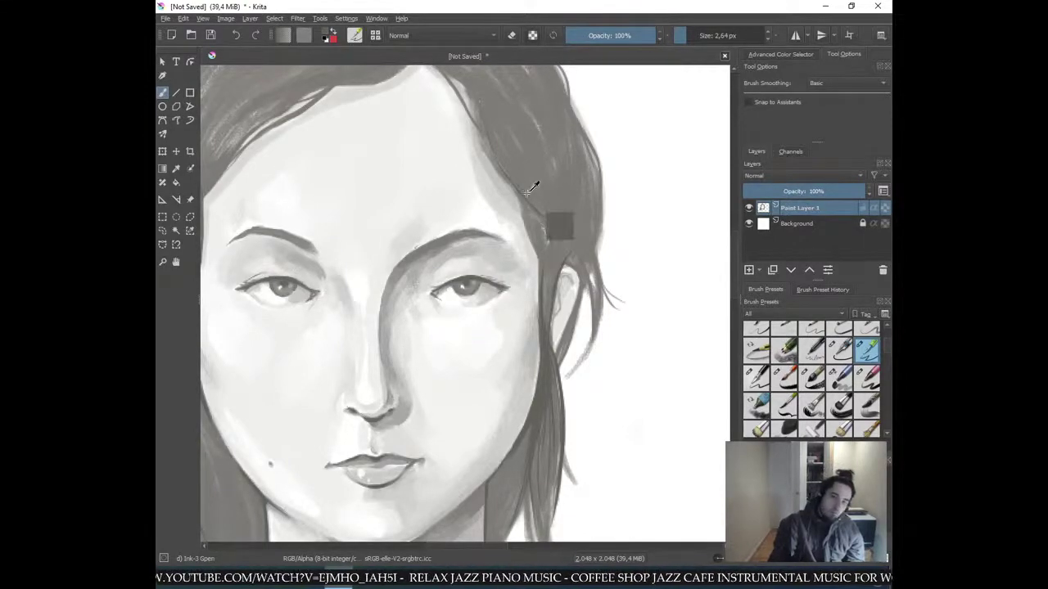
ctrl+click(523, 211)
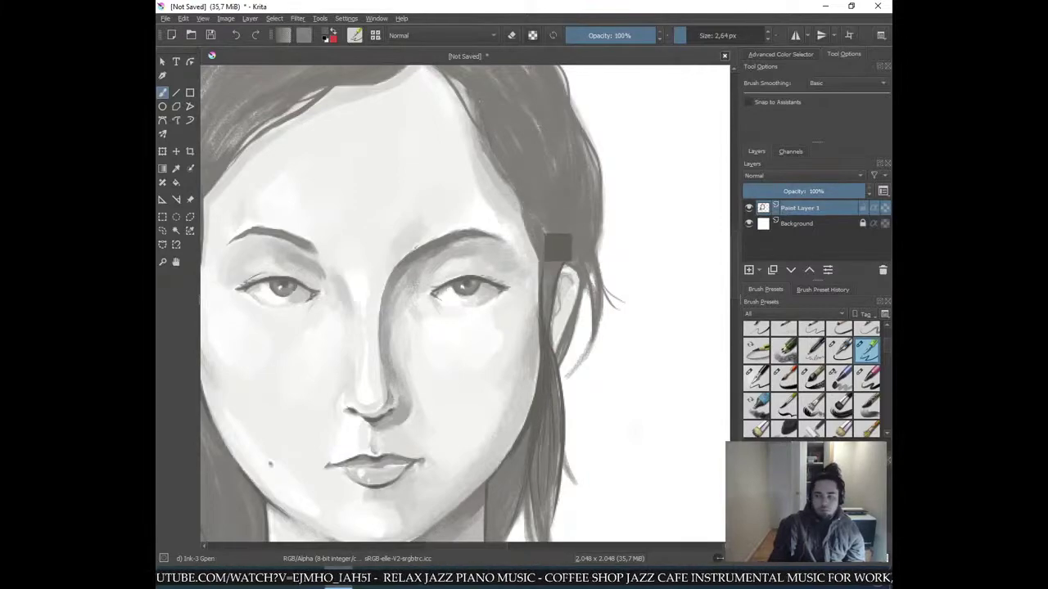
mouse_move(515, 188)
mouse_down()
mouse_move(524, 233)
mouse_move(546, 233)
mouse_move(546, 261)
mouse_up()
key(ctrl+z)
key(ctrl+z)
key(minus)
key(minus)
key(minus)
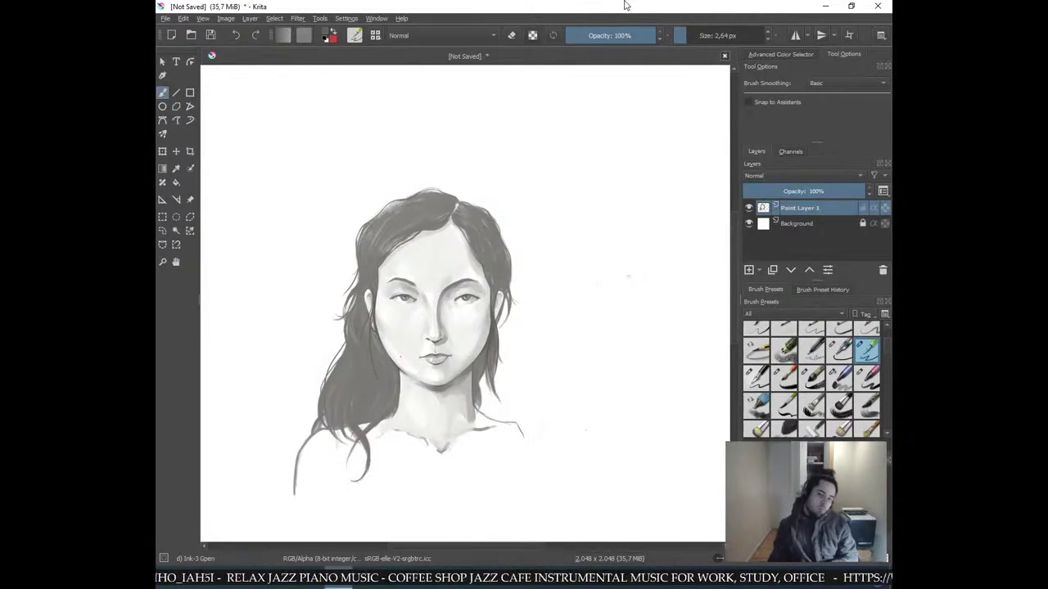
- Add thin dark strands where the hair meets the temple and the top of the right-hand ear
key(plus)
key(plus)
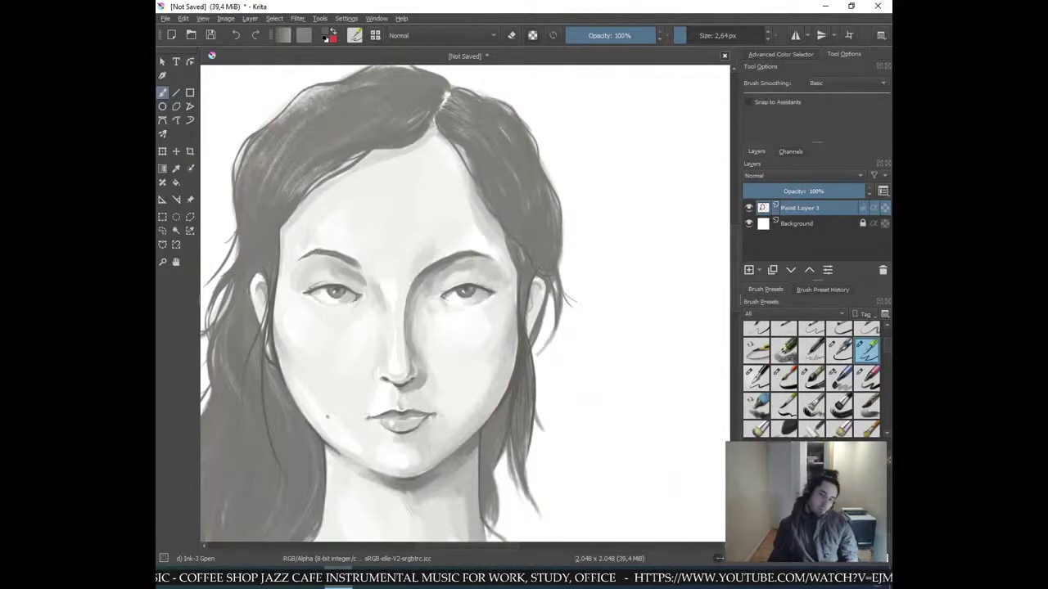
key(minus)
key(minus)
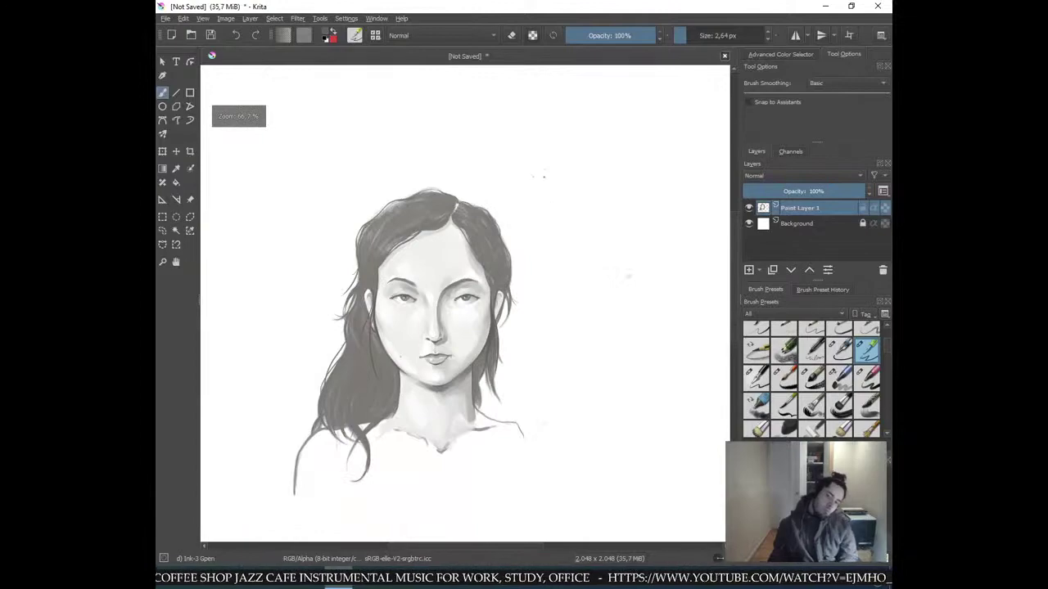
drag(483, 240, 515, 171)
key(plus)
drag(558, 200, 560, 238)
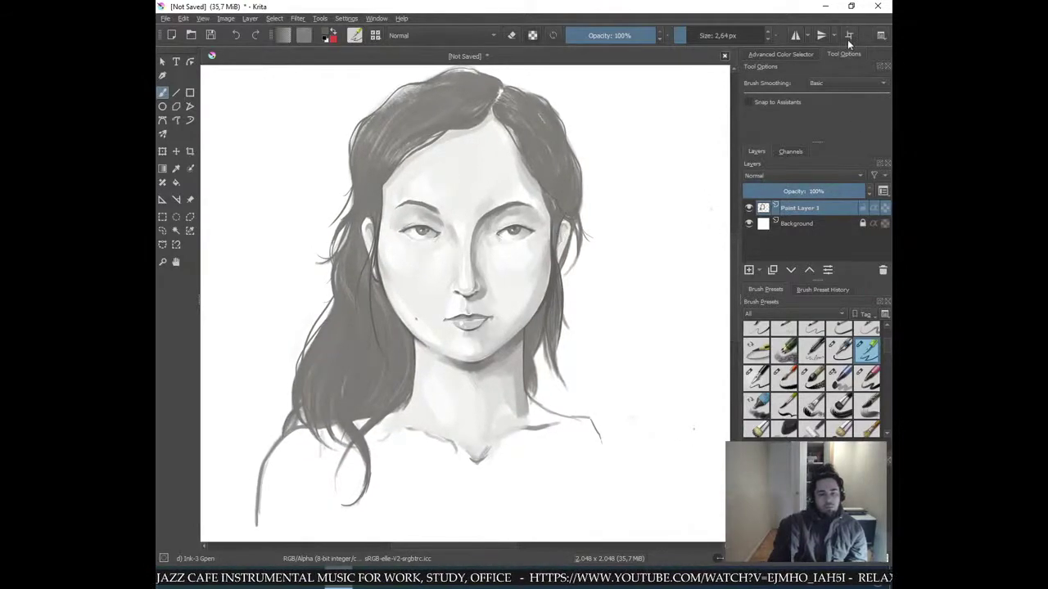